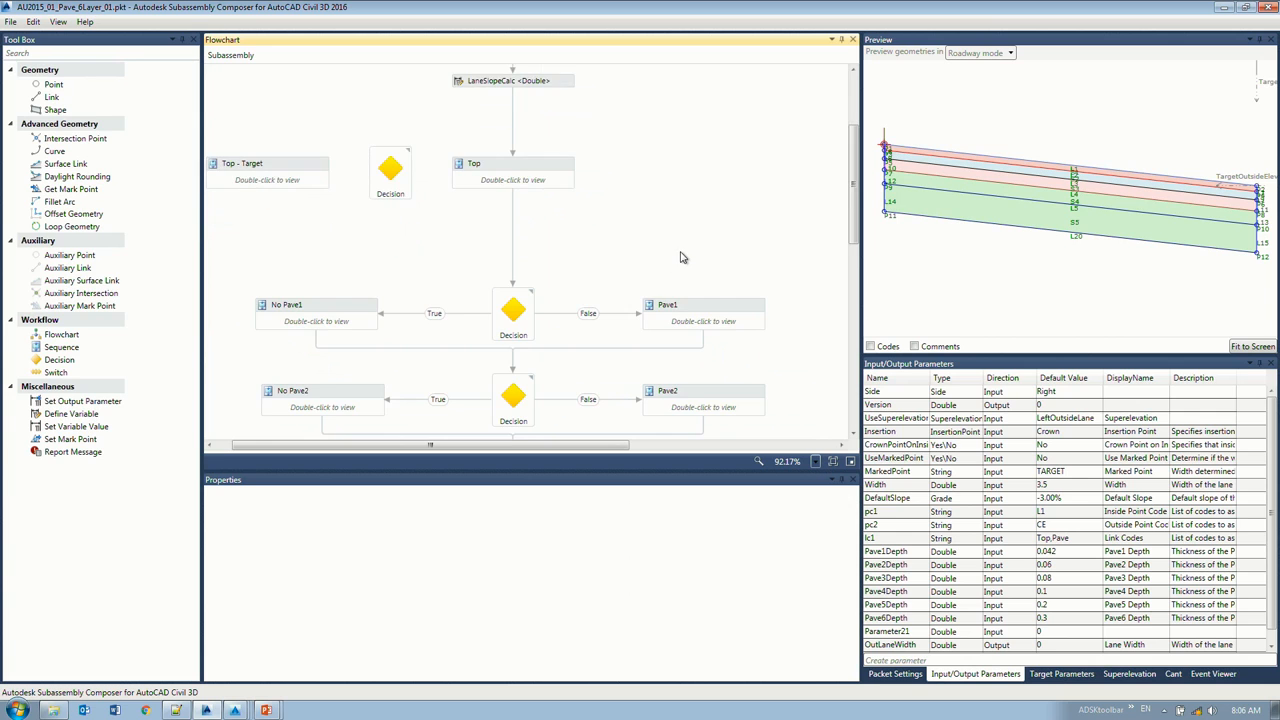
Step: Review the Version output parameter and the LaneSlopeCalc variable's default value at the start of the flowchart
{"action": "scroll", "coordinate": [646, 182], "scroll_direction": "up", "scroll_amount": 3}
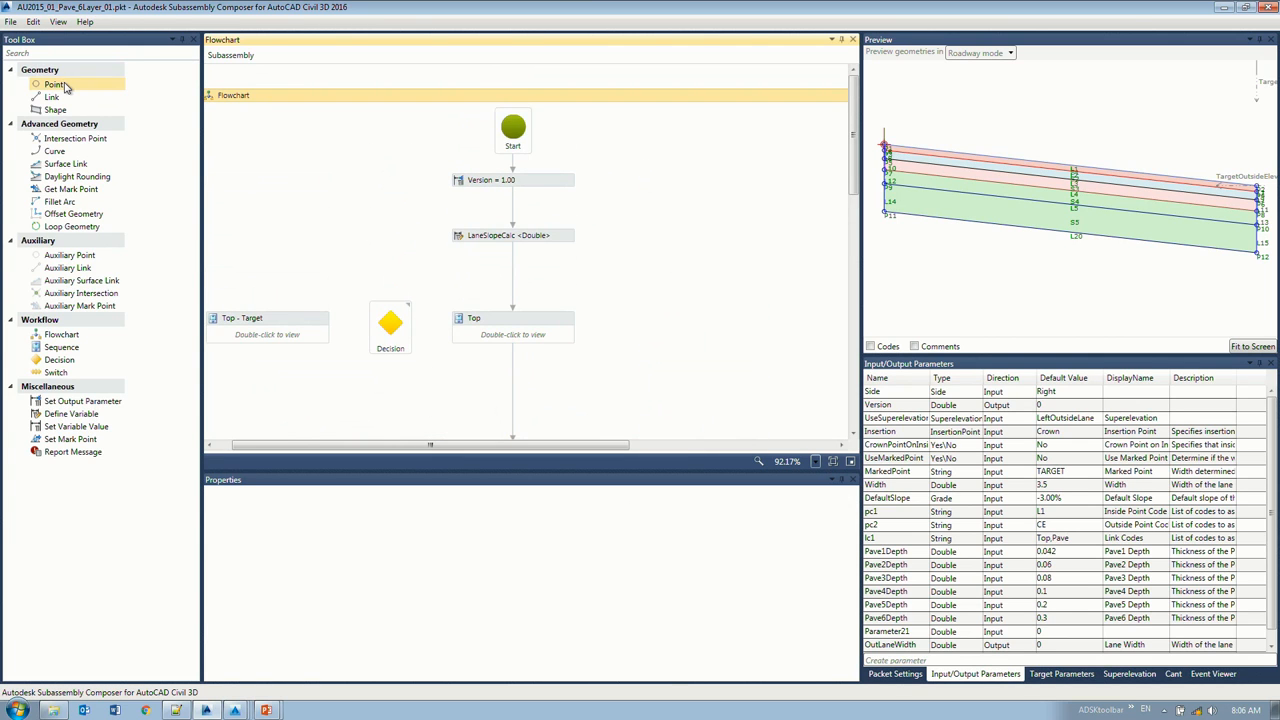
{"action": "left_click_drag", "start_coordinate": [51, 97], "coordinate": [342, 167]}
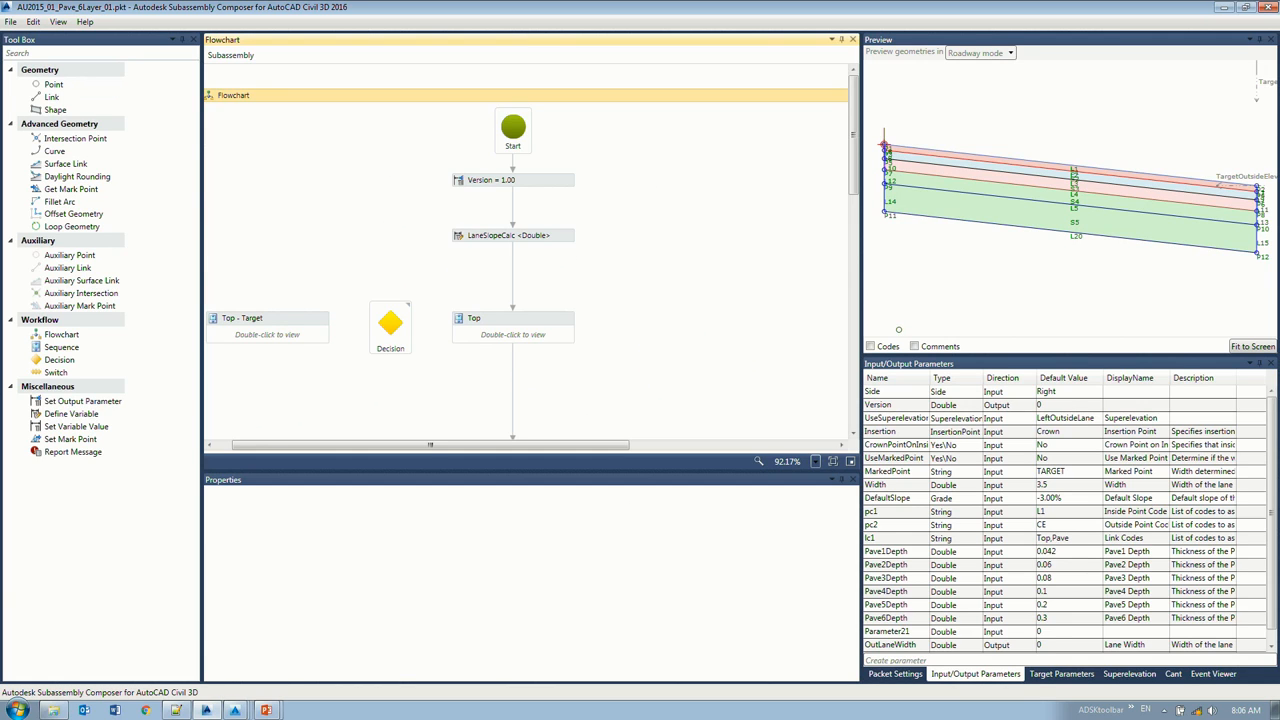
{"action": "left_click", "coordinate": [531, 183]}
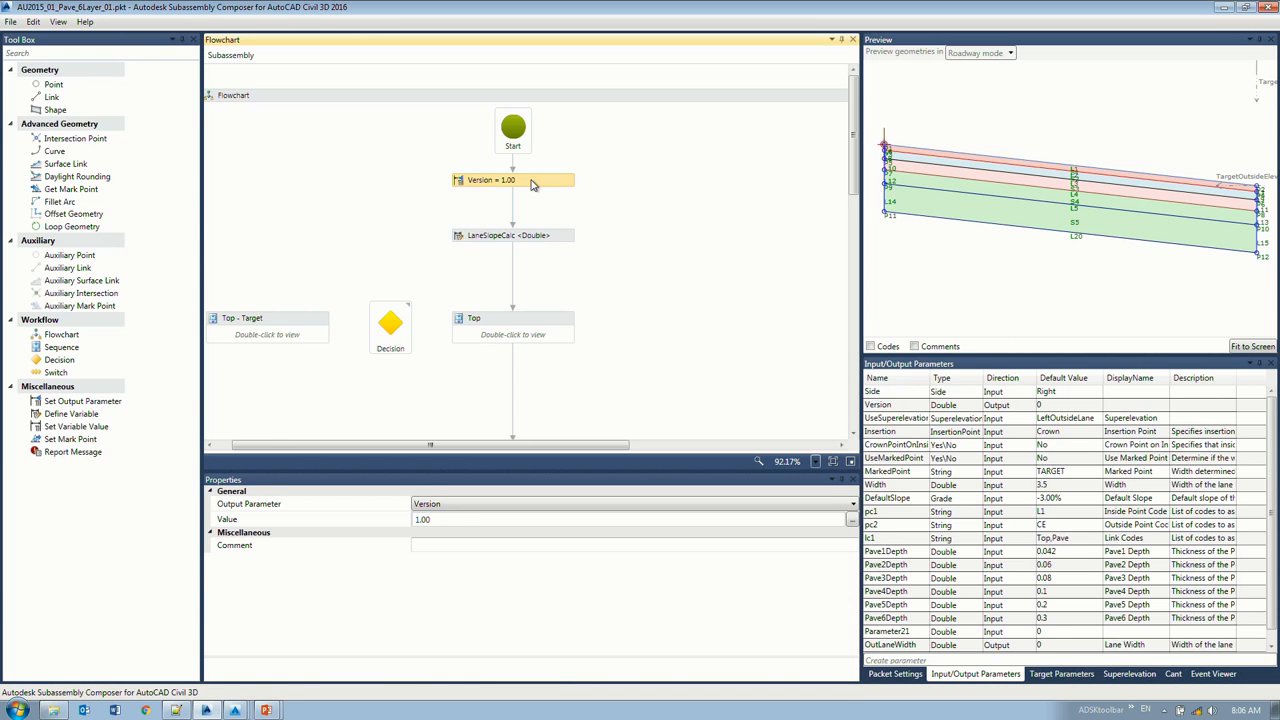
{"action": "left_click", "coordinate": [533, 236]}
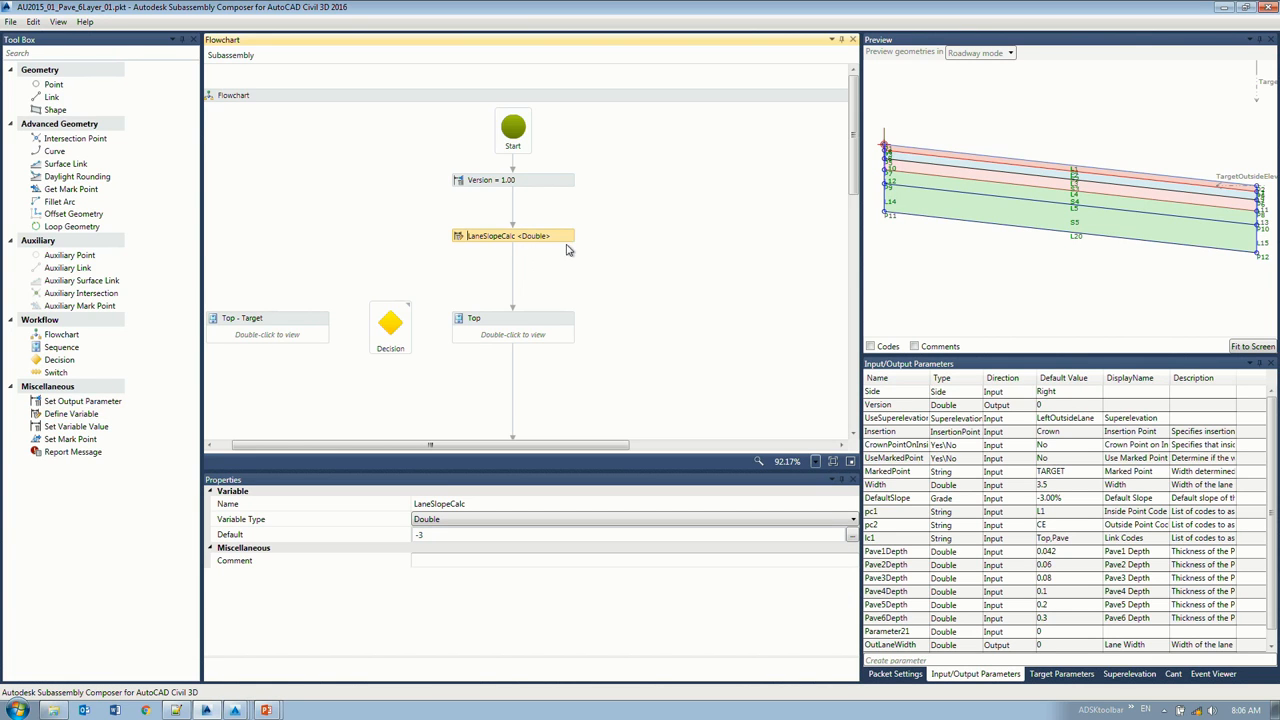
{"action": "left_click", "coordinate": [477, 535]}
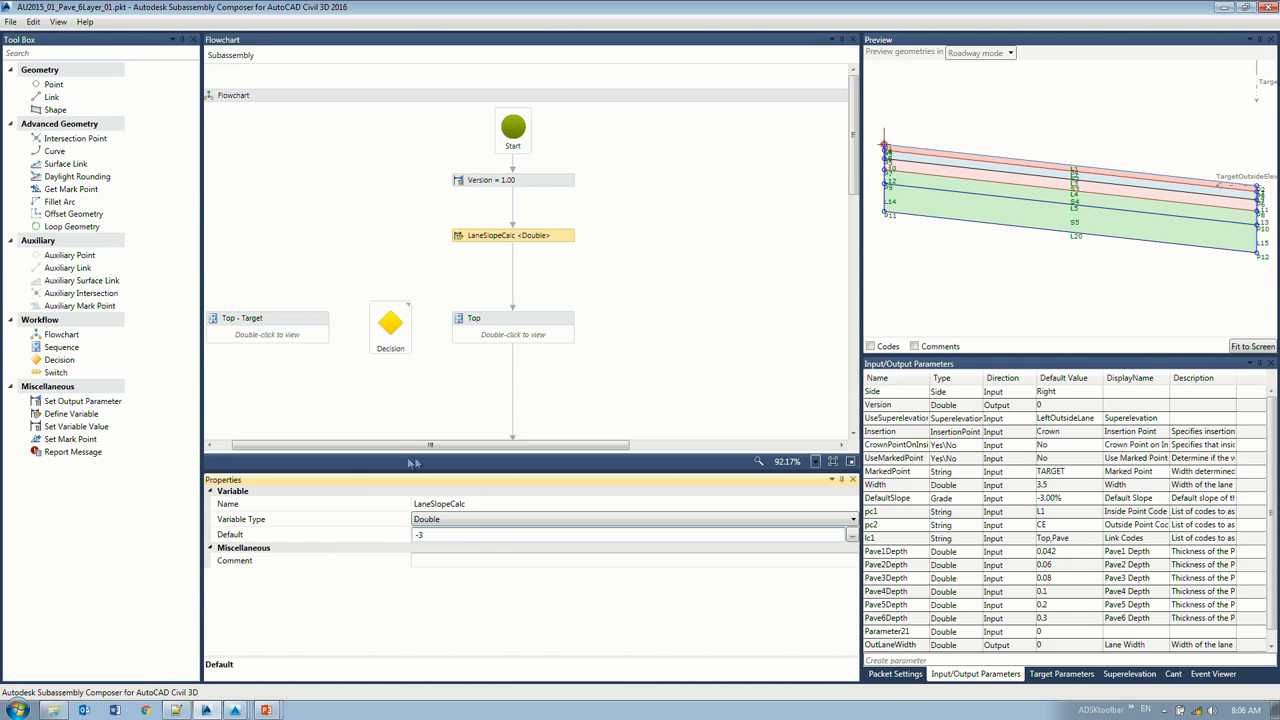
{"action": "left_click", "coordinate": [452, 534]}
Step: Enlarge the input/output parameter list, widen its Name column and review the pc1, pc2 and lc1 code parameters
{"action": "left_click_drag", "start_coordinate": [931, 378], "coordinate": [964, 403]}
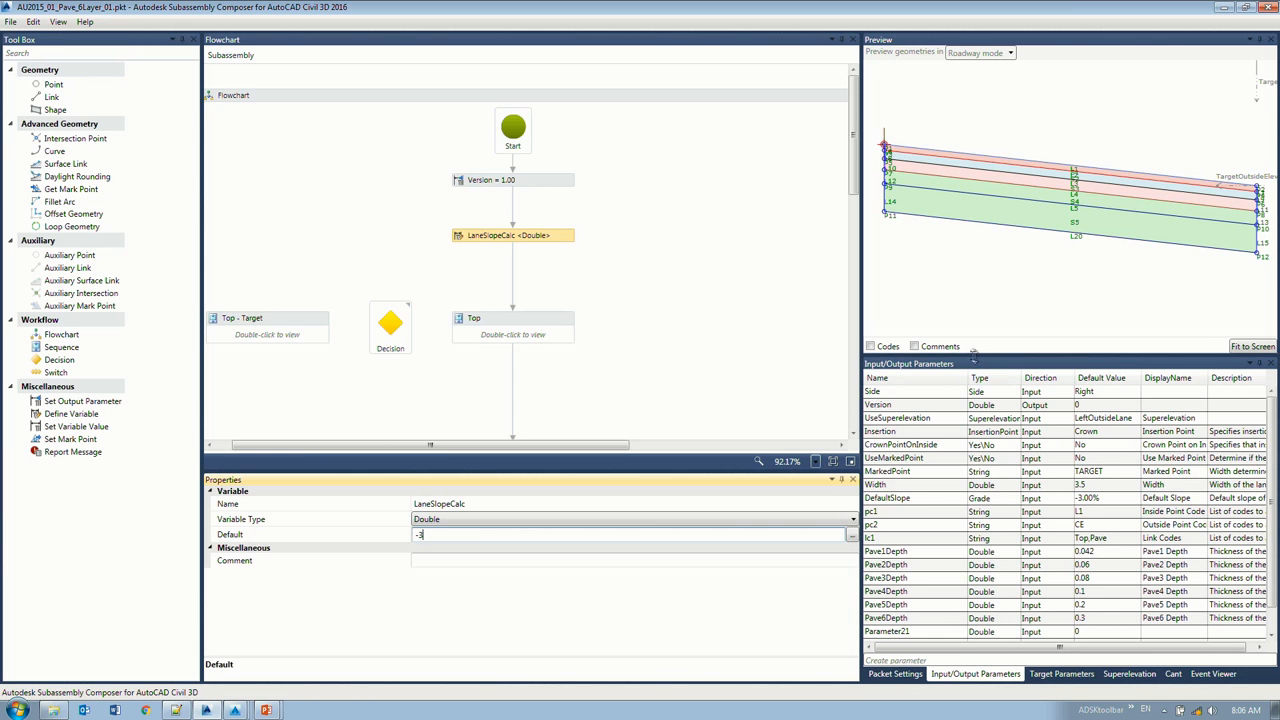
{"action": "left_click_drag", "start_coordinate": [975, 356], "coordinate": [975, 303]}
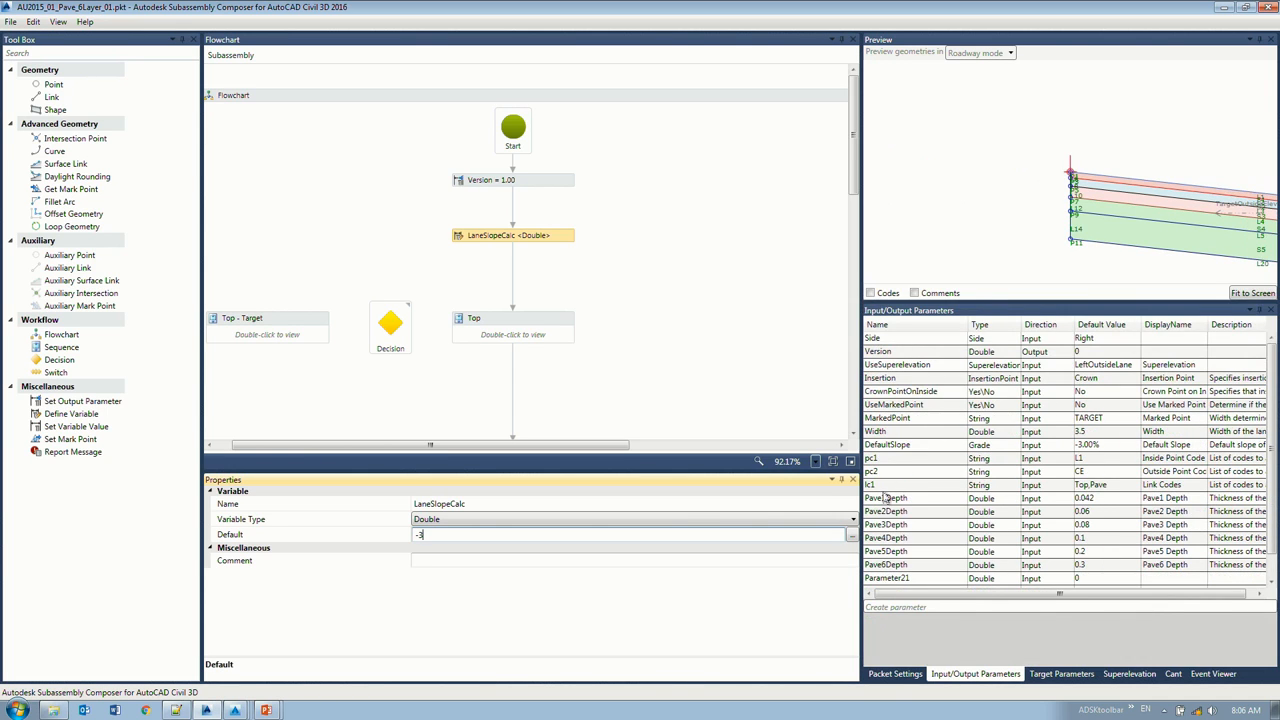
{"action": "left_click", "coordinate": [890, 460]}
{"action": "left_click", "coordinate": [893, 472]}
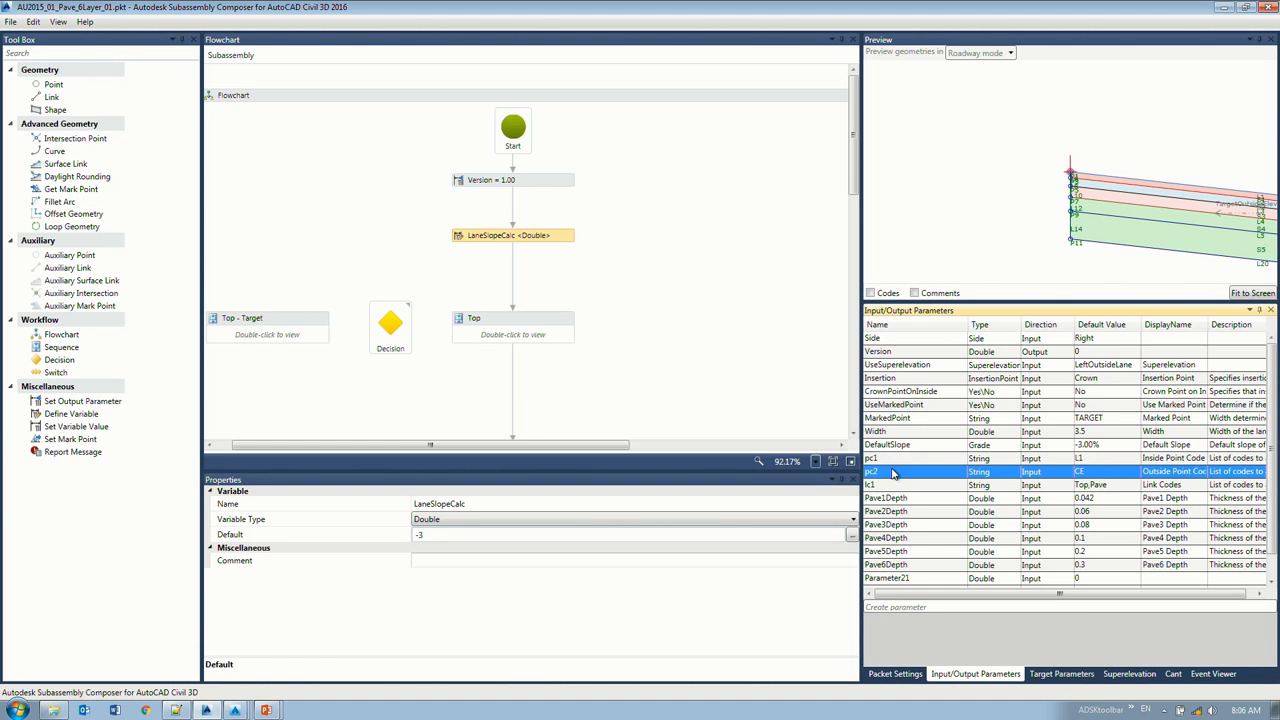
{"action": "left_click", "coordinate": [882, 485]}
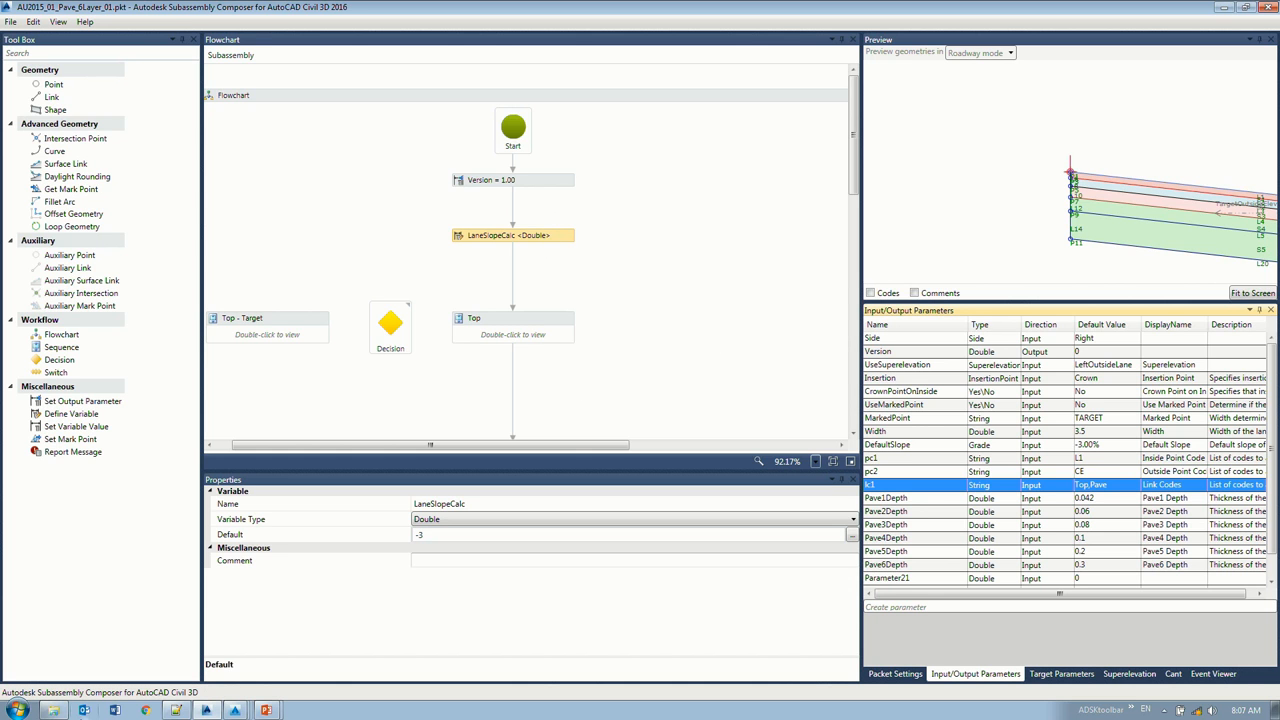
Step: Switch to Notepad++ and copy the nested IF lines of the LaneSlopeCalc expression from Drawing 01 - Expressions.txt
{"action": "left_click", "coordinate": [176, 710]}
{"action": "left_click", "coordinate": [180, 684]}
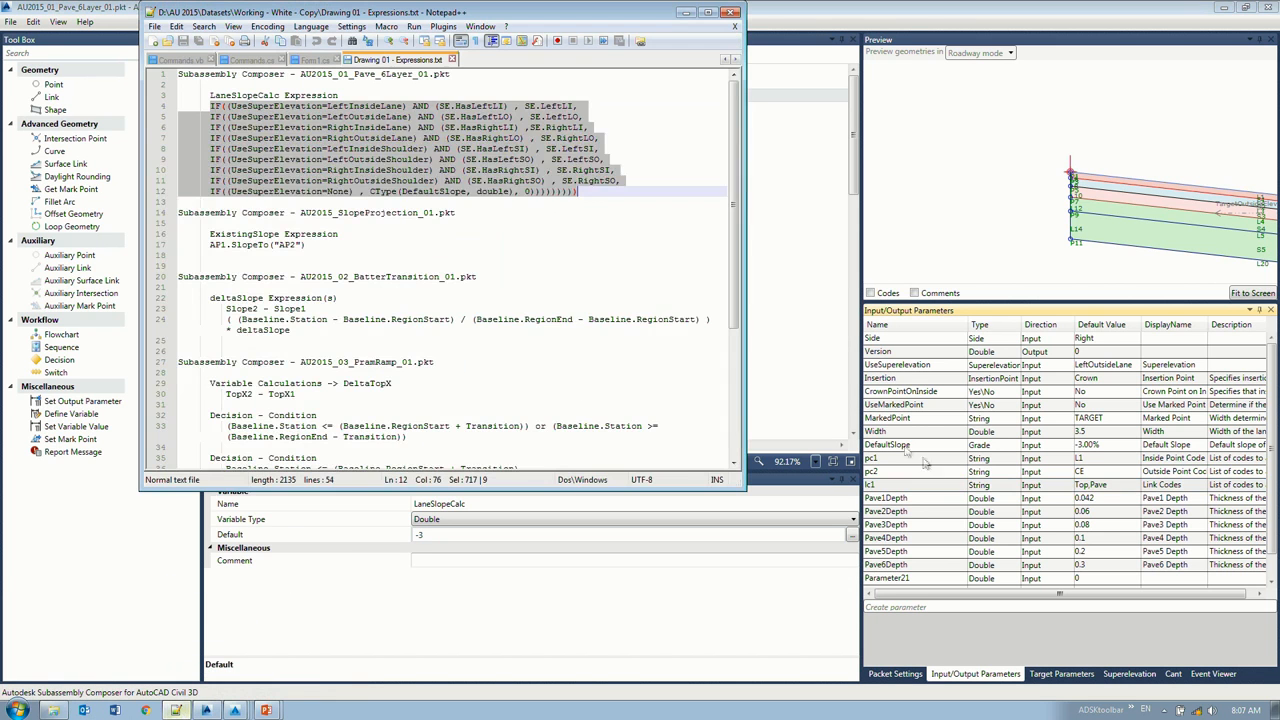
{"action": "left_click_drag", "start_coordinate": [570, 192], "coordinate": [179, 103]}
{"action": "key", "text": "ctrl+c"}
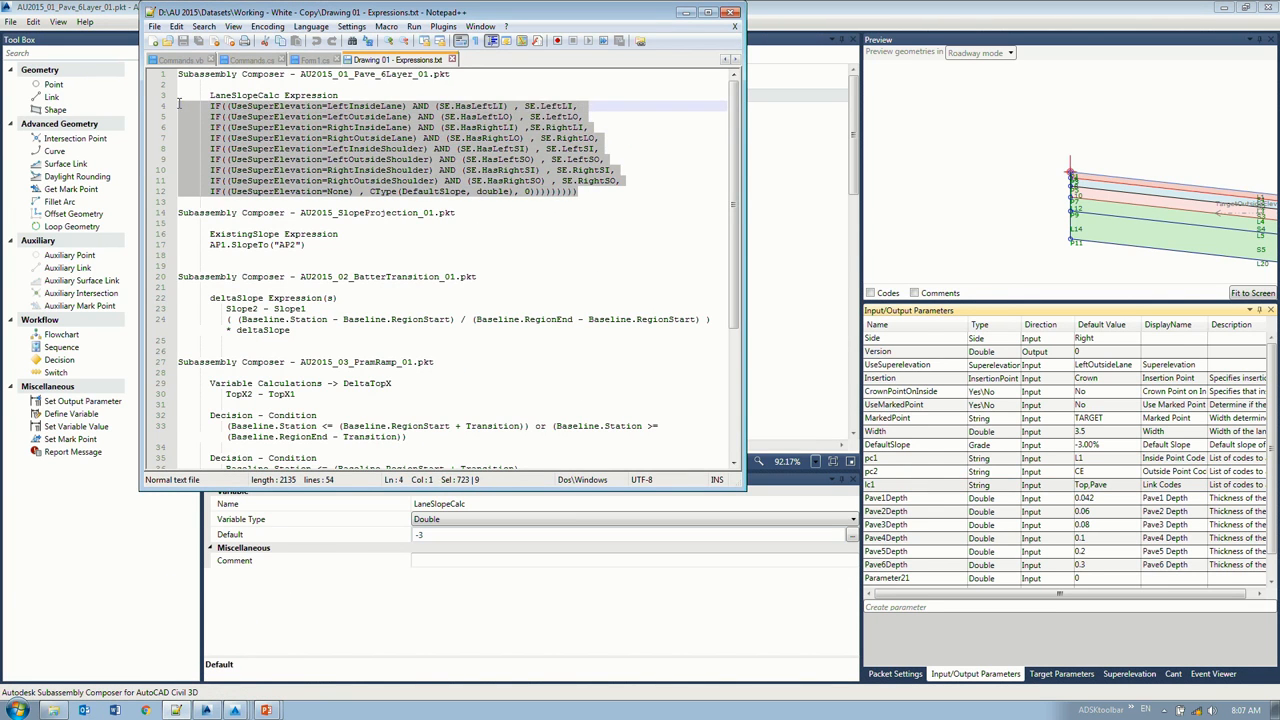
Step: Back in Subassembly Composer, replace the LaneSlopeCalc default in an enlarged Expression Editor with the copied superelevation IF expression
{"action": "left_click", "coordinate": [797, 122]}
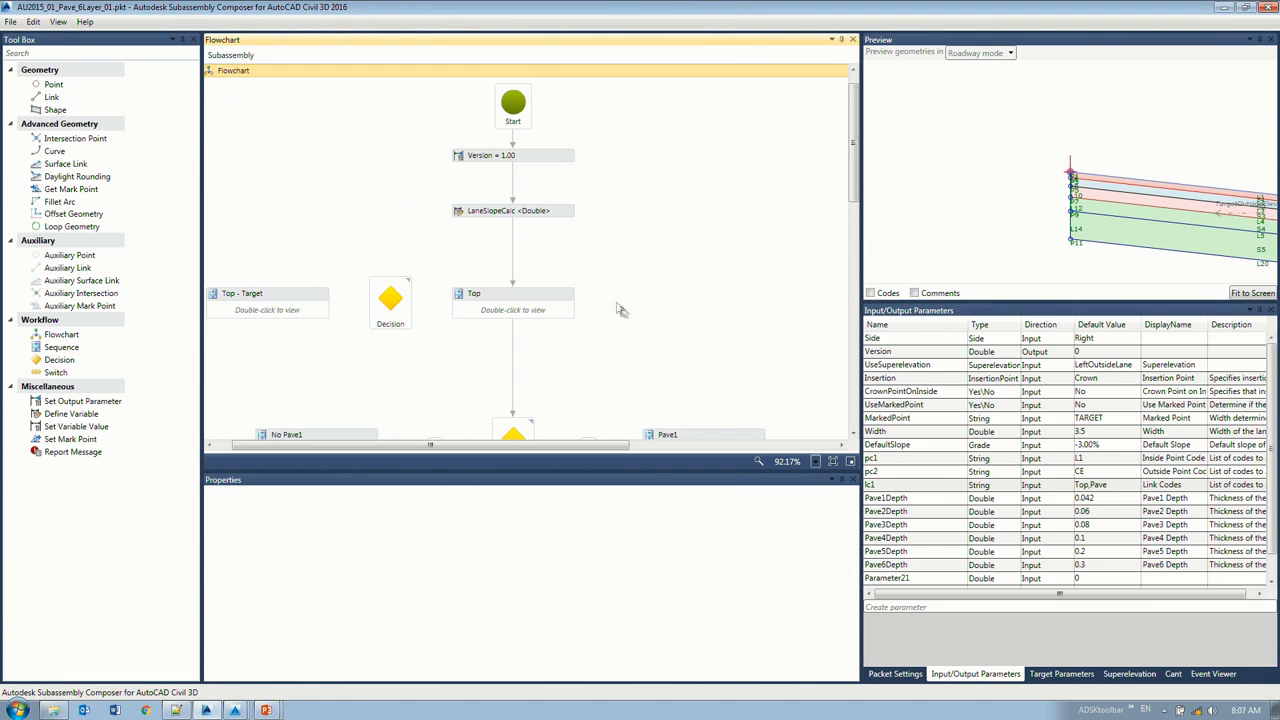
{"action": "left_click", "coordinate": [526, 214]}
{"action": "left_click", "coordinate": [485, 540]}
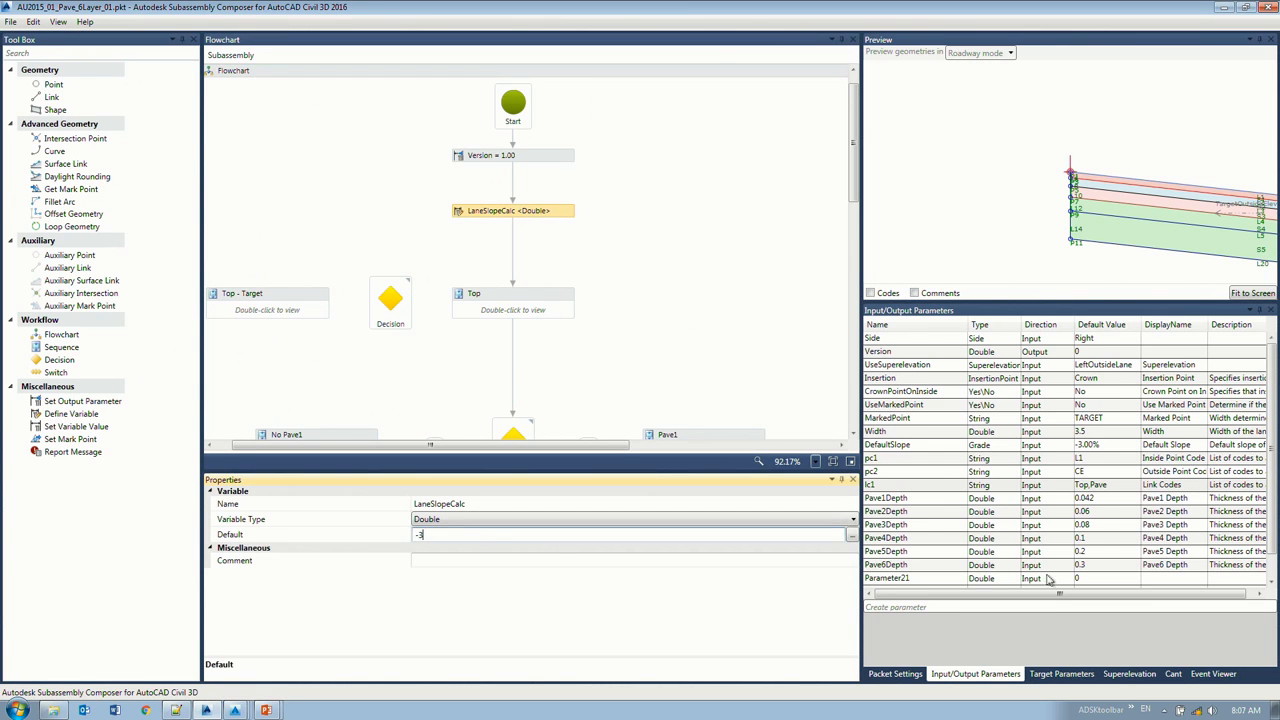
{"action": "left_click", "coordinate": [851, 536]}
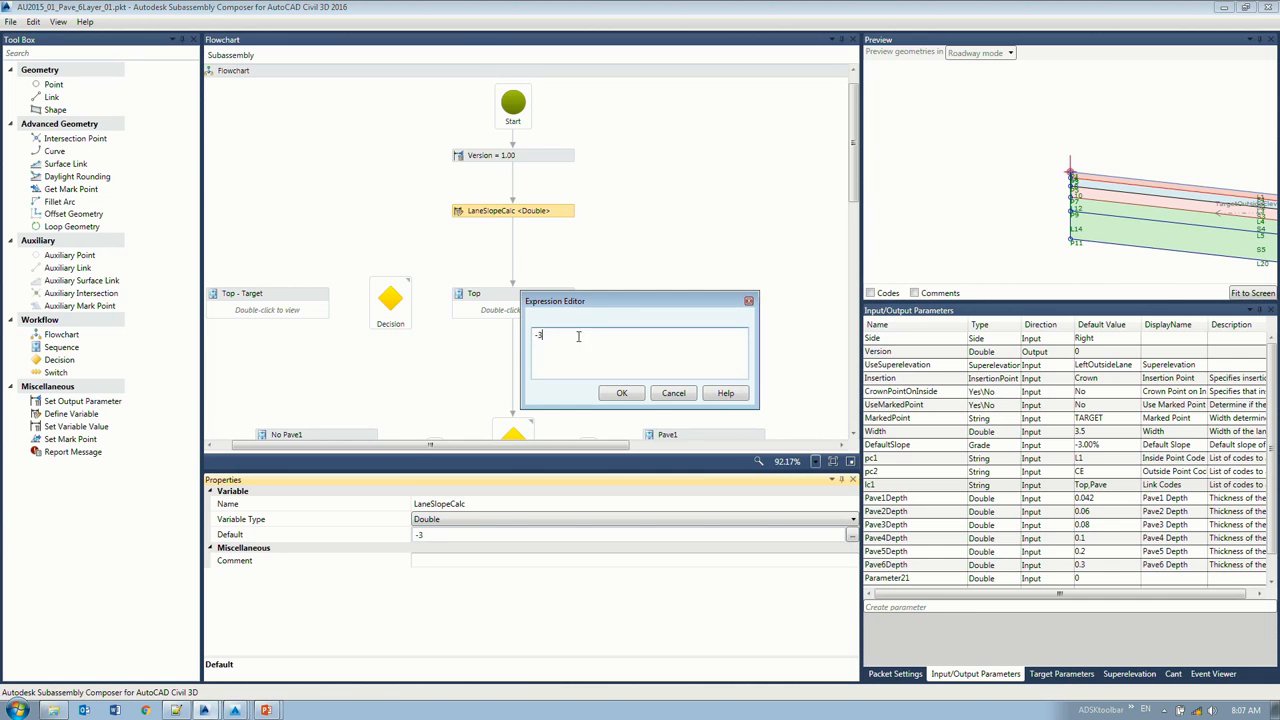
{"action": "left_click_drag", "start_coordinate": [760, 402], "coordinate": [984, 621]}
{"action": "key", "text": "ctrl+a"}
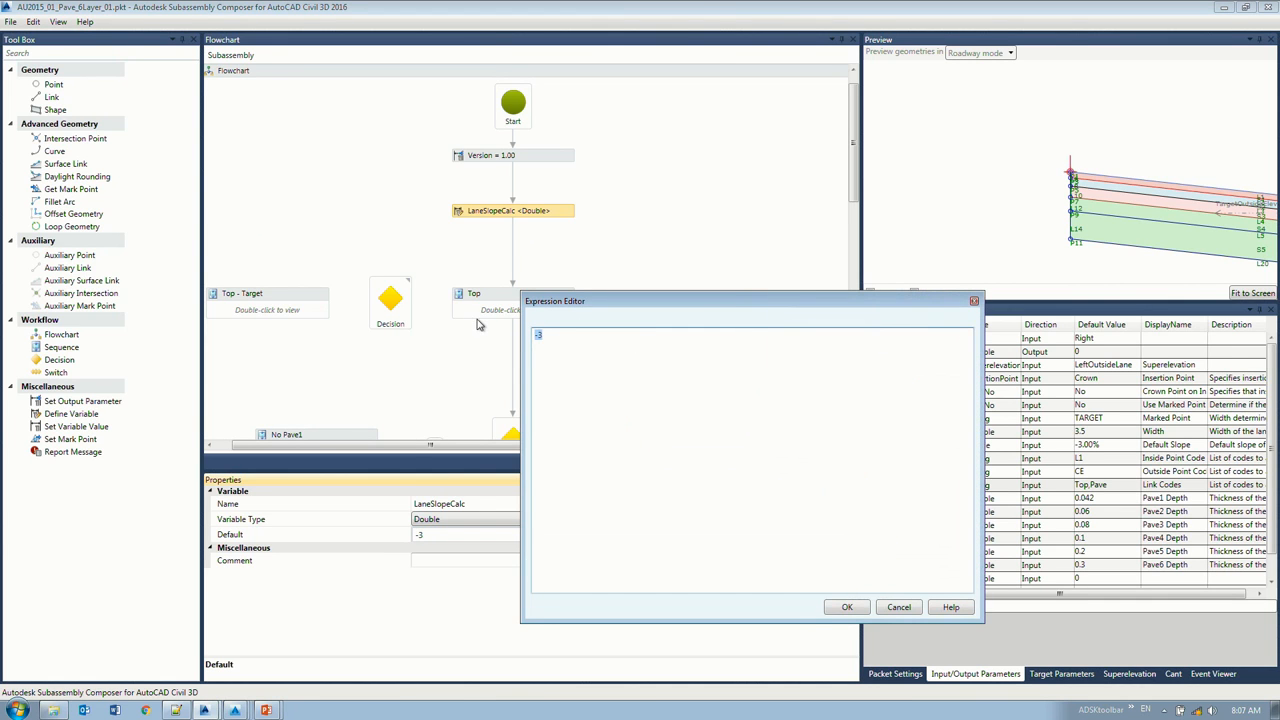
{"action": "key", "text": "ctrl+v"}
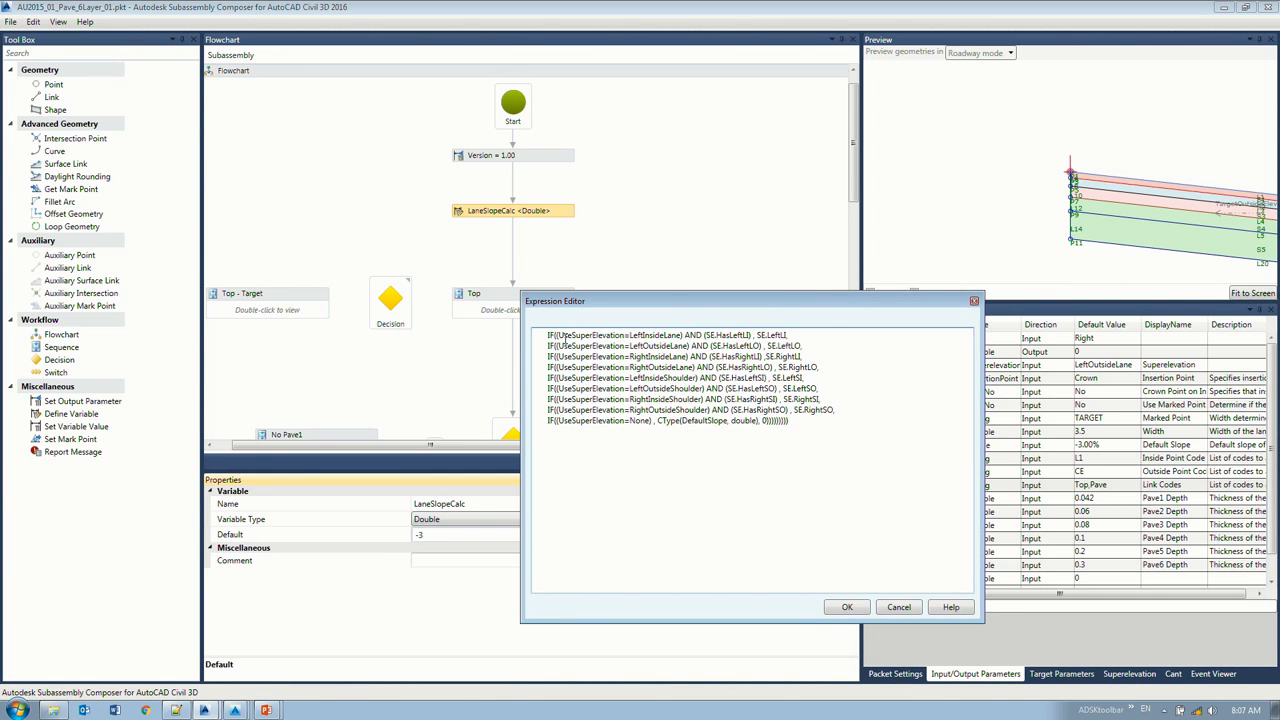
Step: Examine the LaneSlopeCalc expression's superelevation conditions, their returned slopes and the closing DefaultSlope fallback beside the parameter list
{"action": "left_click_drag", "start_coordinate": [670, 300], "coordinate": [515, 257]}
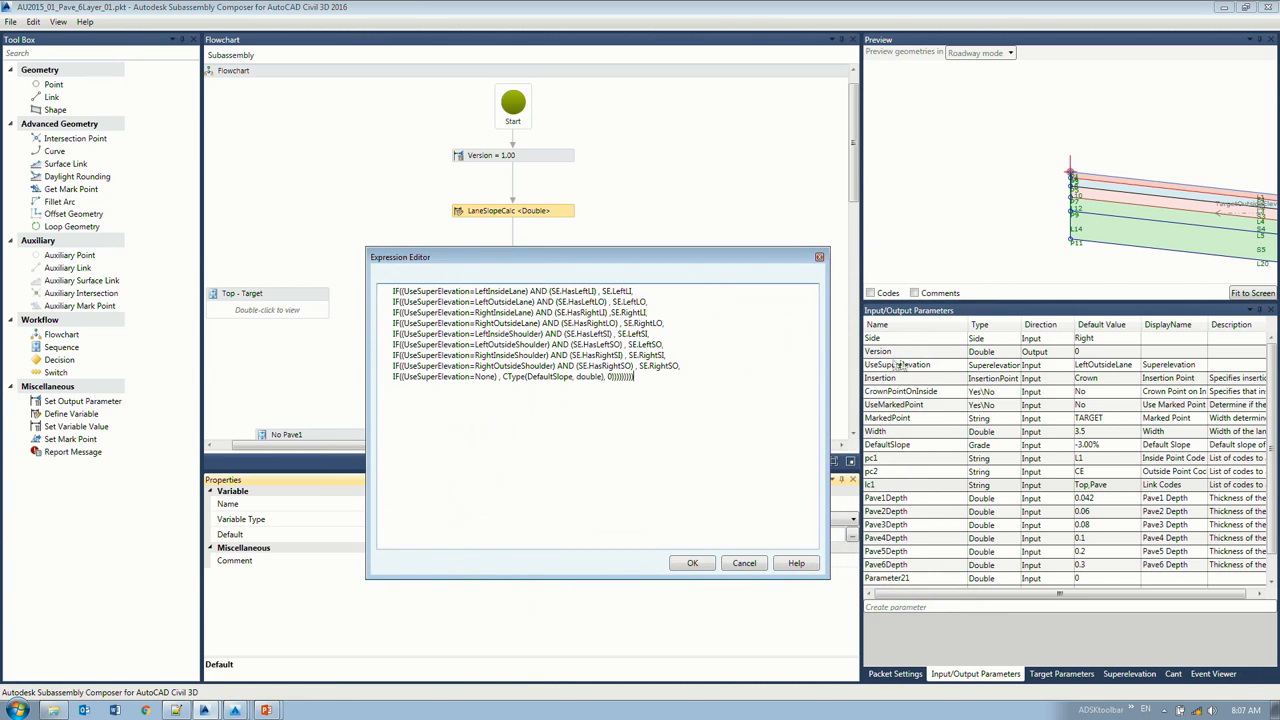
{"action": "double_click", "coordinate": [453, 292]}
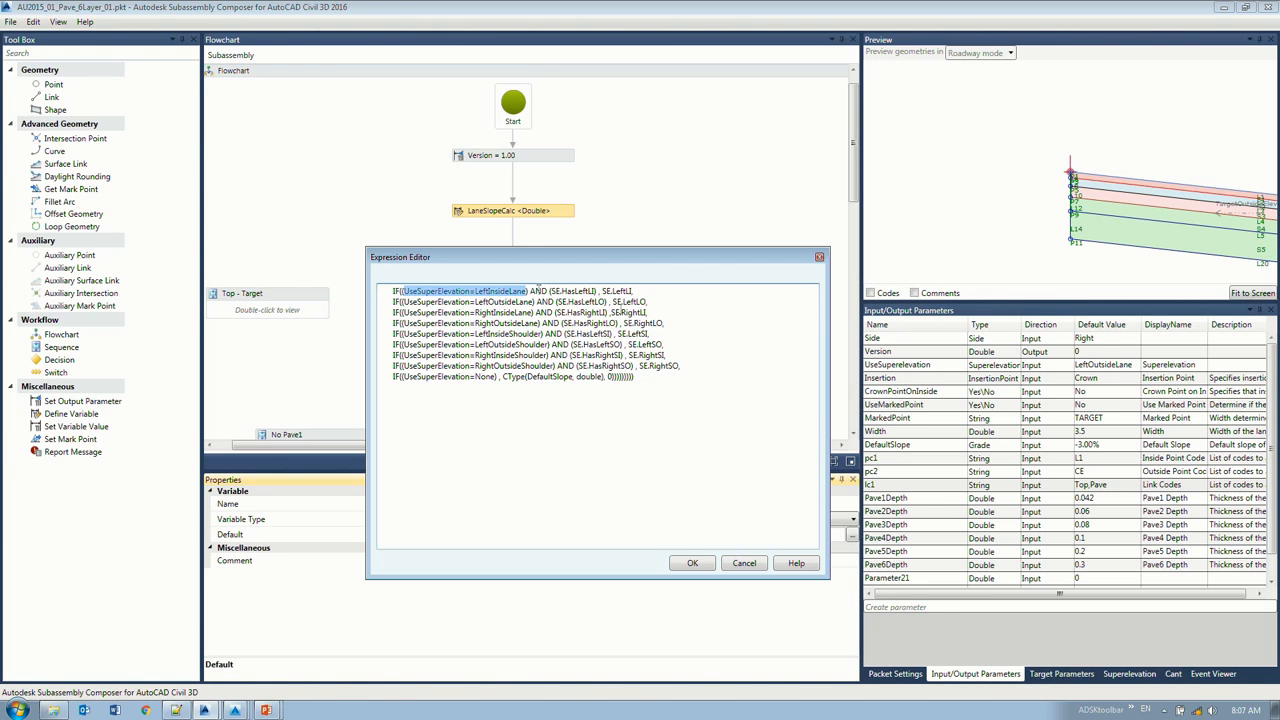
{"action": "left_click_drag", "start_coordinate": [634, 291], "coordinate": [601, 291]}
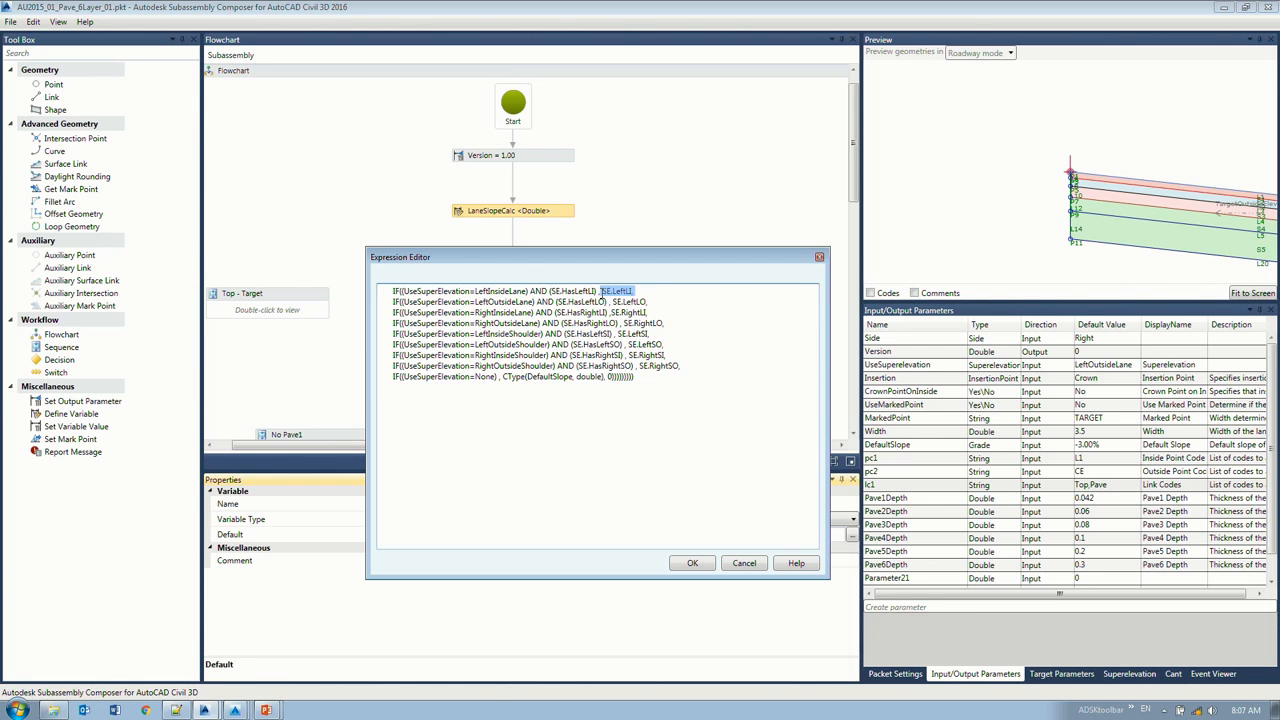
{"action": "left_click", "coordinate": [646, 292]}
{"action": "left_click_drag", "start_coordinate": [399, 291], "coordinate": [596, 293]}
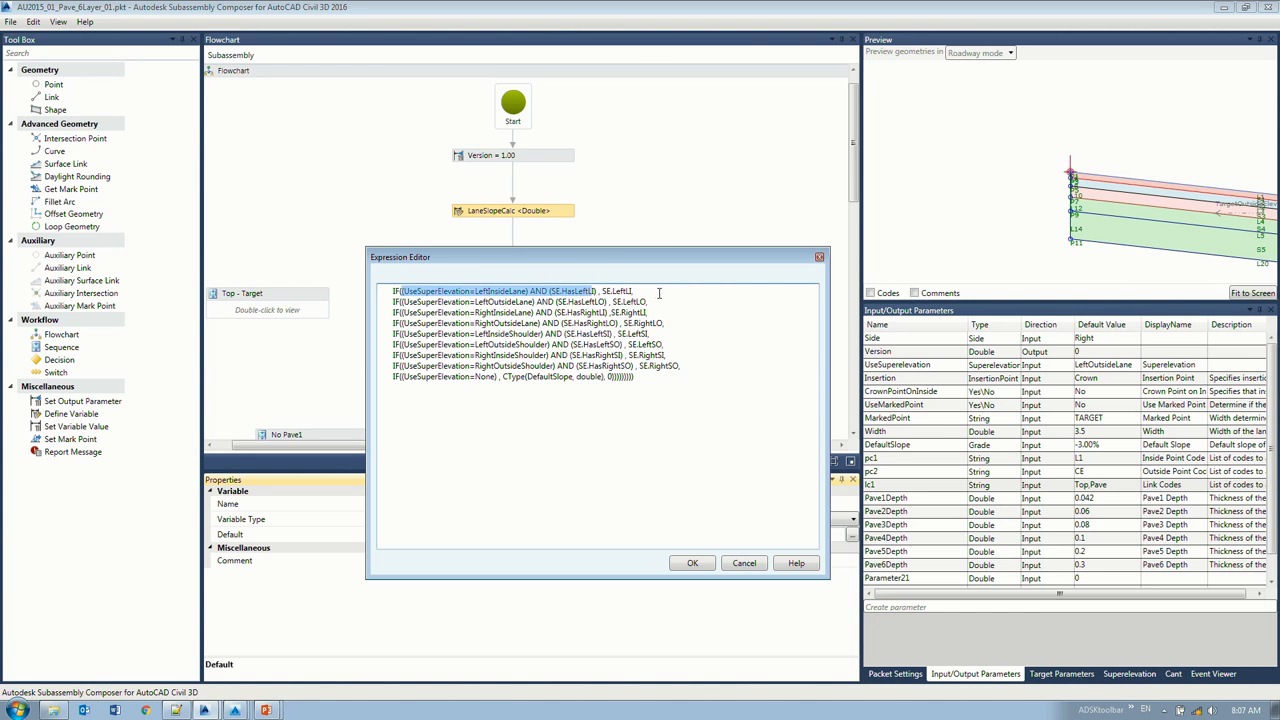
{"action": "left_click", "coordinate": [658, 292]}
{"action": "left_click_drag", "start_coordinate": [399, 302], "coordinate": [625, 303]}
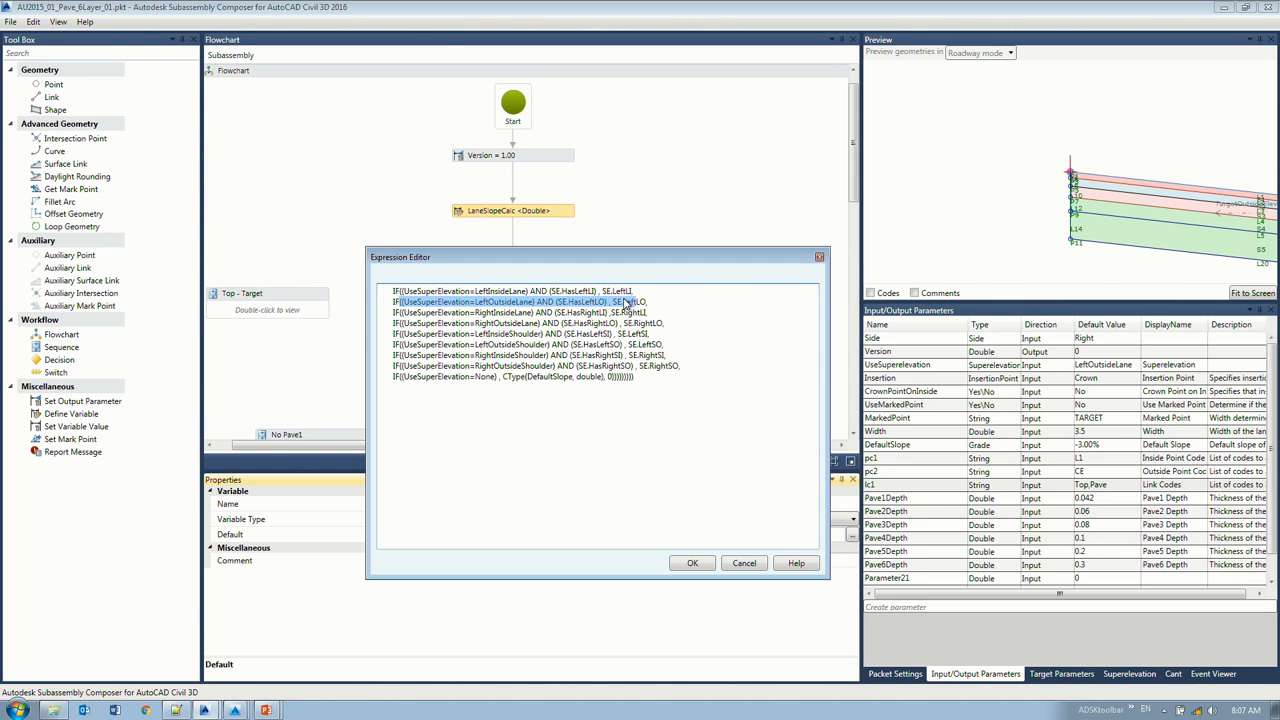
{"action": "left_click", "coordinate": [676, 313]}
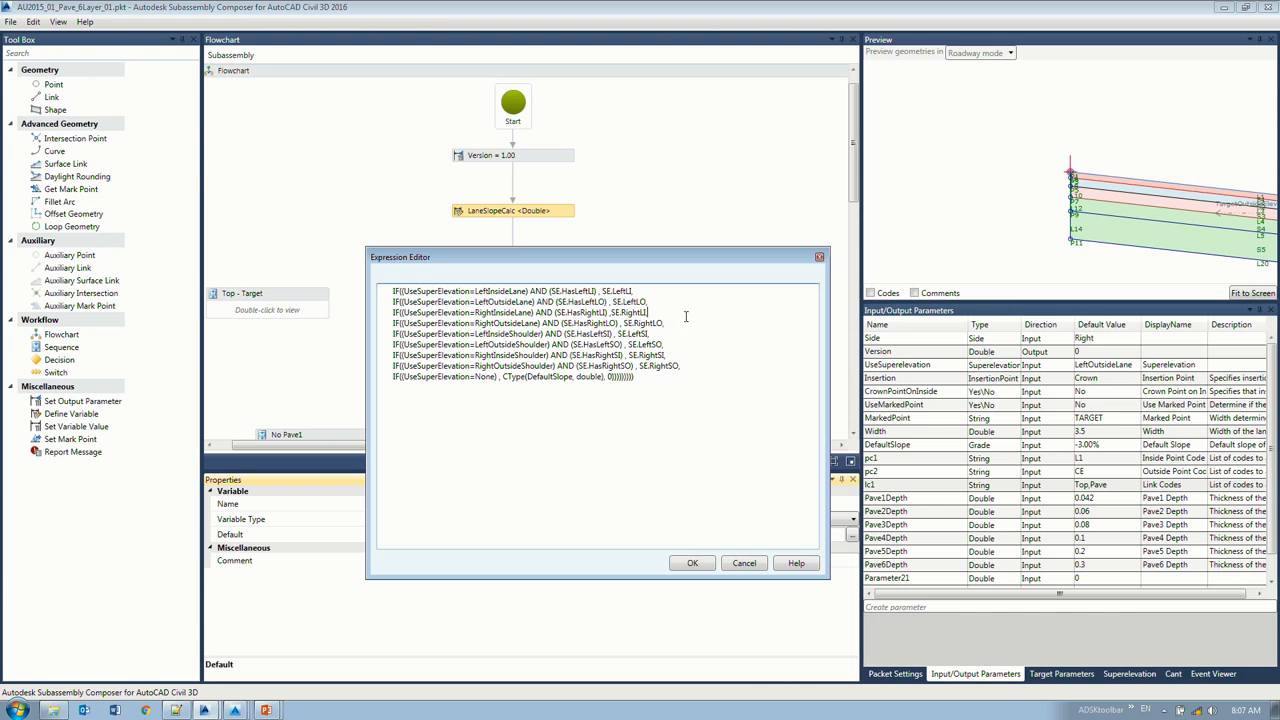
{"action": "left_click_drag", "start_coordinate": [399, 376], "coordinate": [574, 383]}
{"action": "left_click_drag", "start_coordinate": [507, 376], "coordinate": [582, 380]}
{"action": "left_click_drag", "start_coordinate": [456, 312], "coordinate": [568, 309]}
{"action": "left_click_drag", "start_coordinate": [527, 376], "coordinate": [572, 378]}
{"action": "left_click_drag", "start_coordinate": [504, 379], "coordinate": [590, 381]}
Step: Accept the LaneSlopeCalc expression and fit the subassembly preview to the screen
{"action": "left_click", "coordinate": [701, 561]}
{"action": "left_click", "coordinate": [527, 303]}
{"action": "left_click", "coordinate": [1252, 293]}
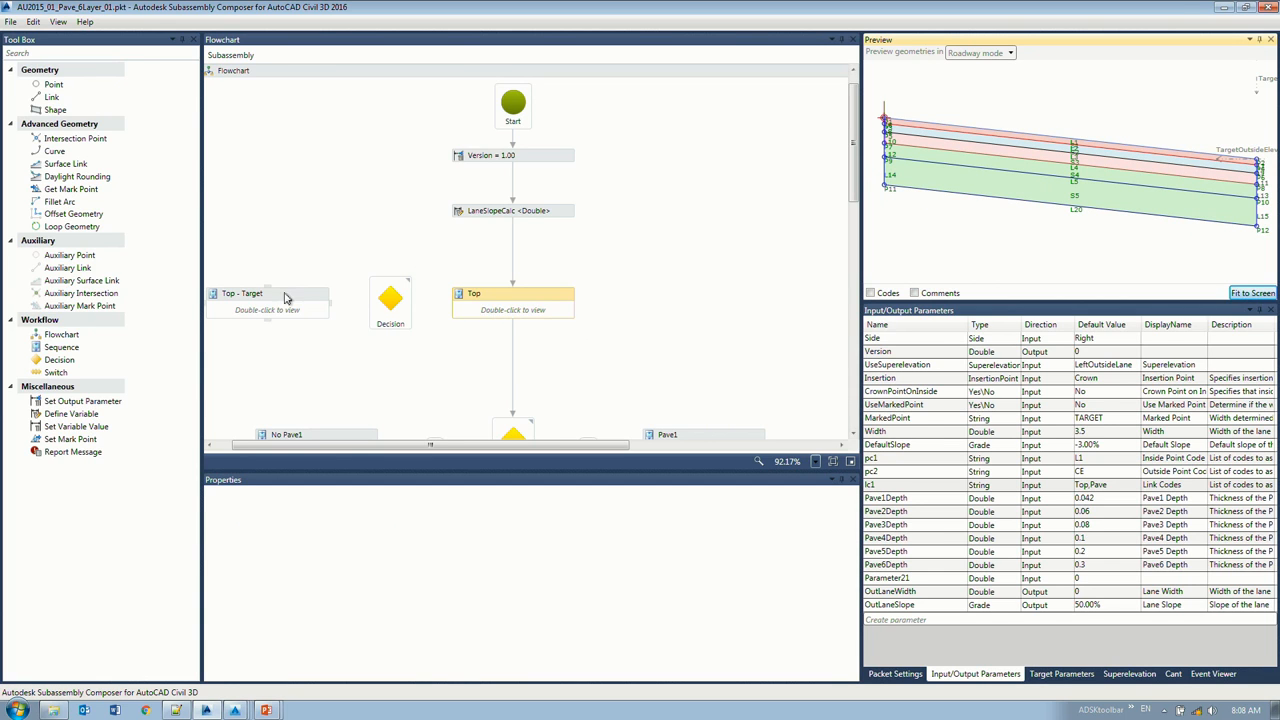
Step: Check the unconnected Decision's condition against the UseMarkedPoint input parameter
{"action": "scroll", "coordinate": [570, 300], "scroll_direction": "down", "scroll_amount": 2}
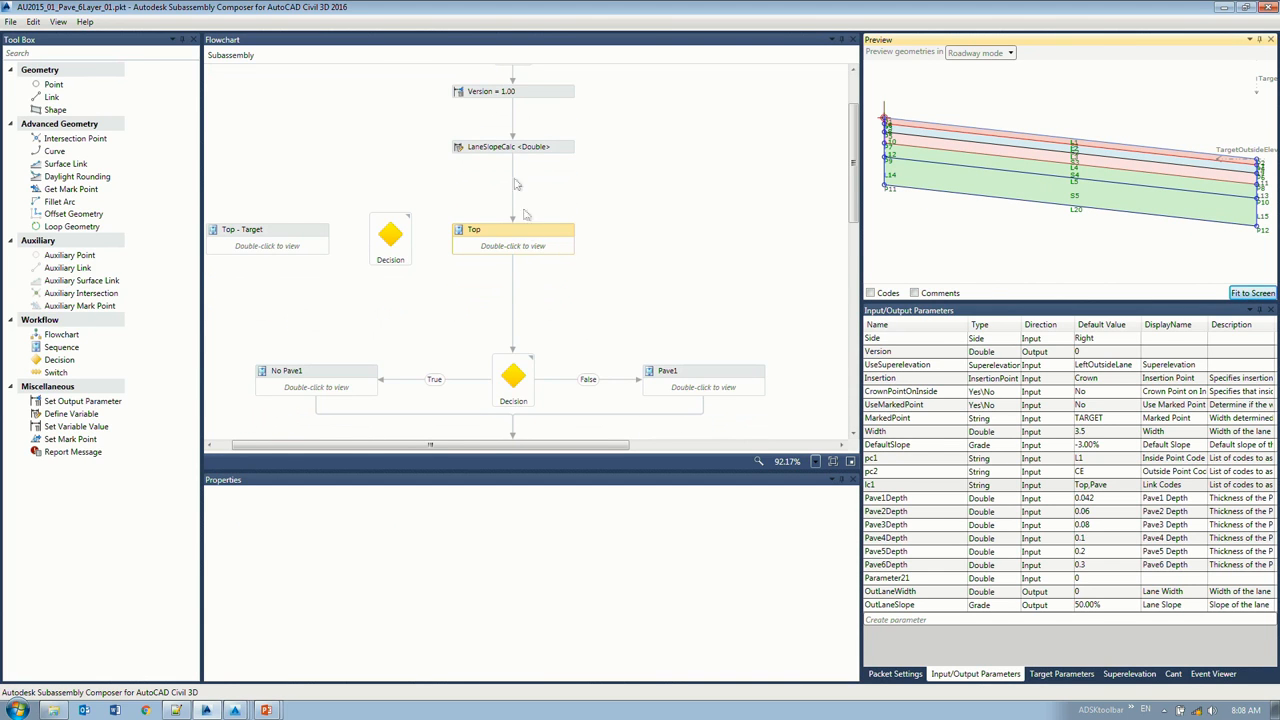
{"action": "left_click", "coordinate": [391, 242]}
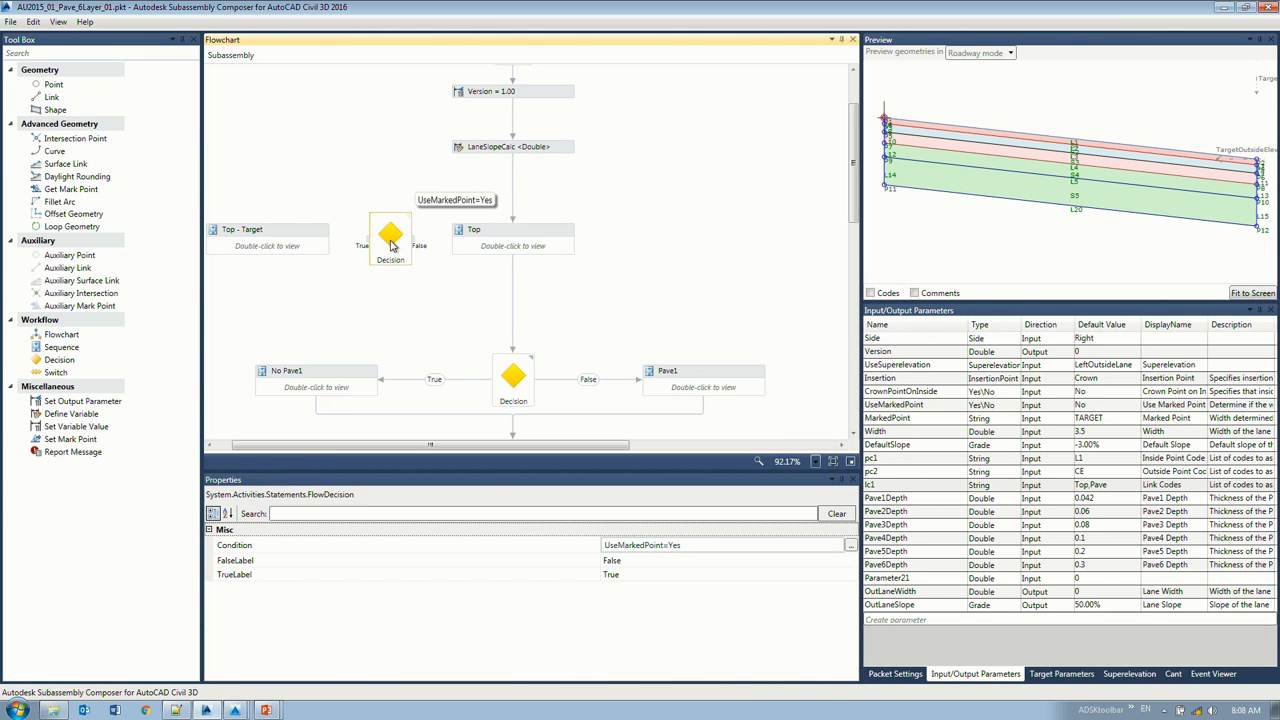
{"action": "left_click", "coordinate": [1000, 406]}
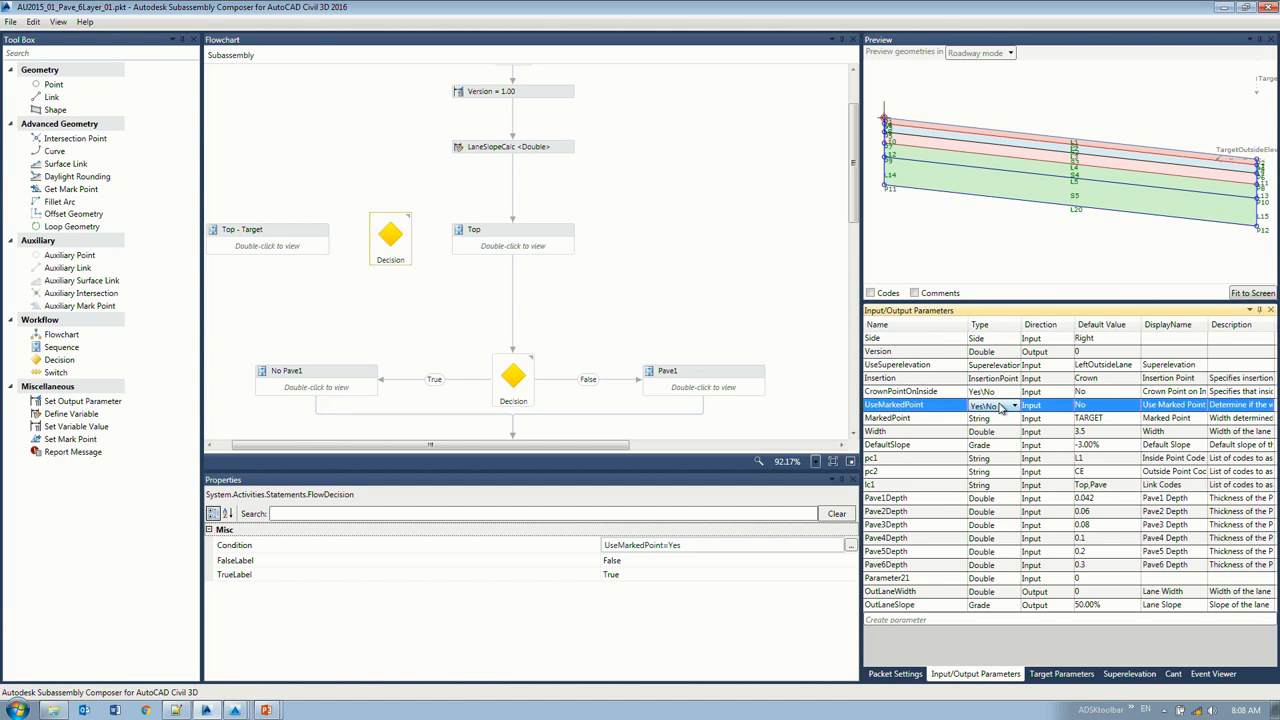
Step: Detach the Top sequence from its flowchart connectors and move it aside to clear space below LaneSlopeCalc
{"action": "left_click", "coordinate": [514, 218]}
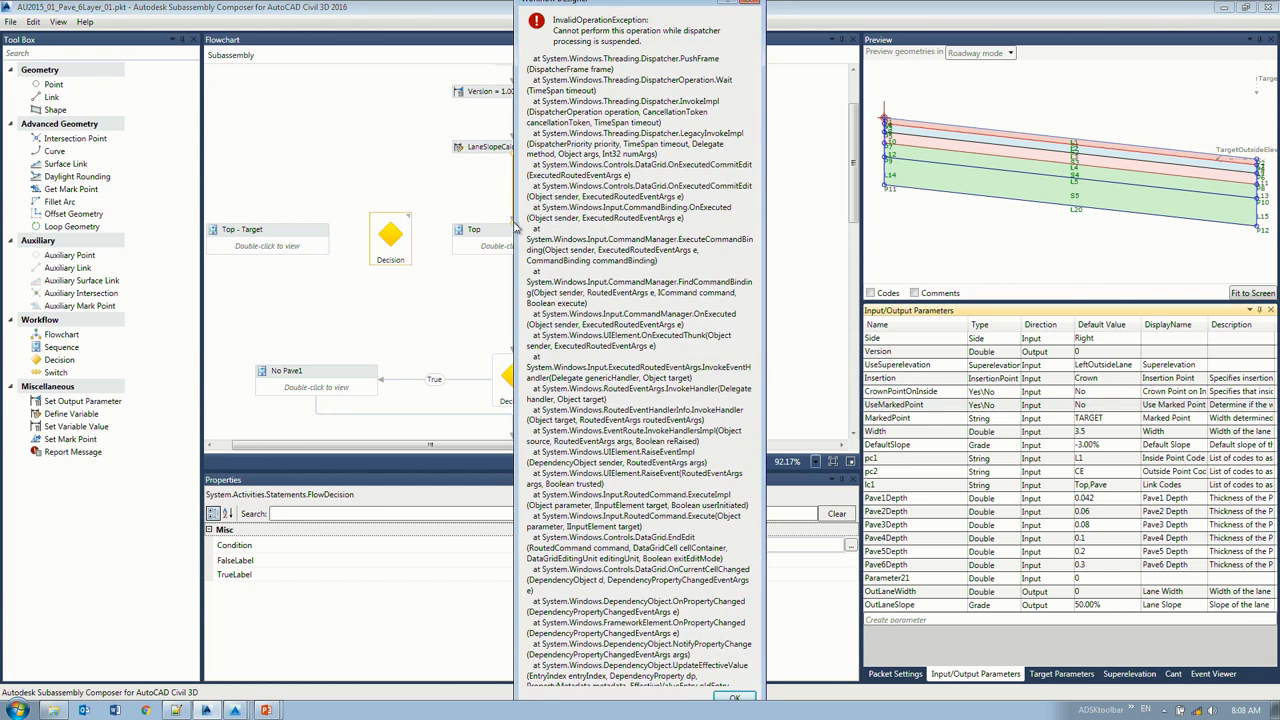
{"action": "left_click", "coordinate": [749, 3]}
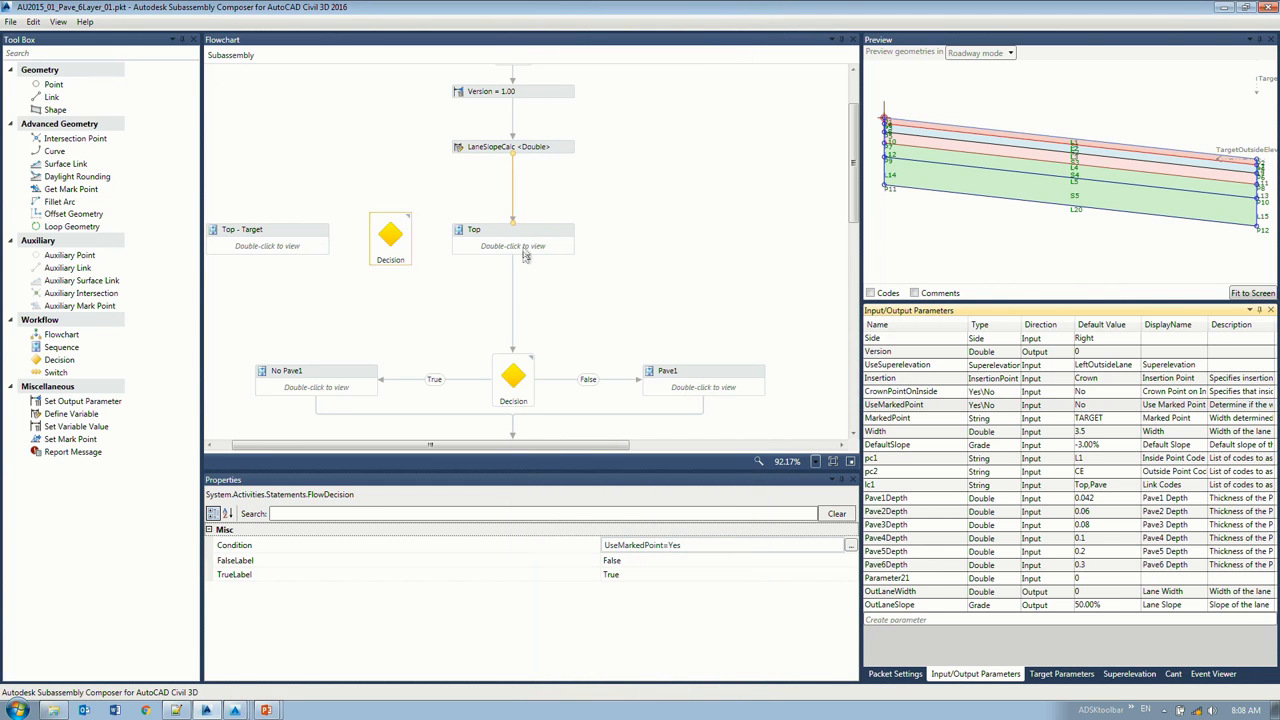
{"action": "key", "text": "Delete"}
{"action": "key", "text": "ctrl+z"}
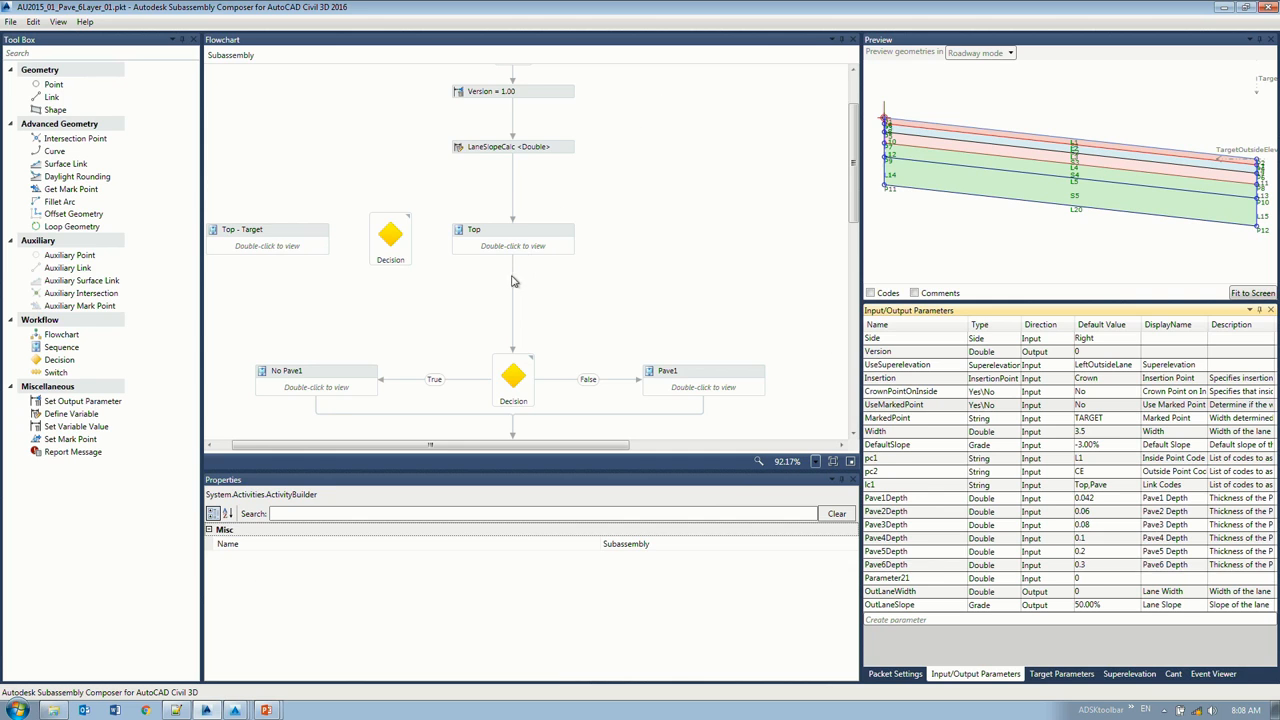
{"action": "left_click_drag", "start_coordinate": [511, 230], "coordinate": [671, 224]}
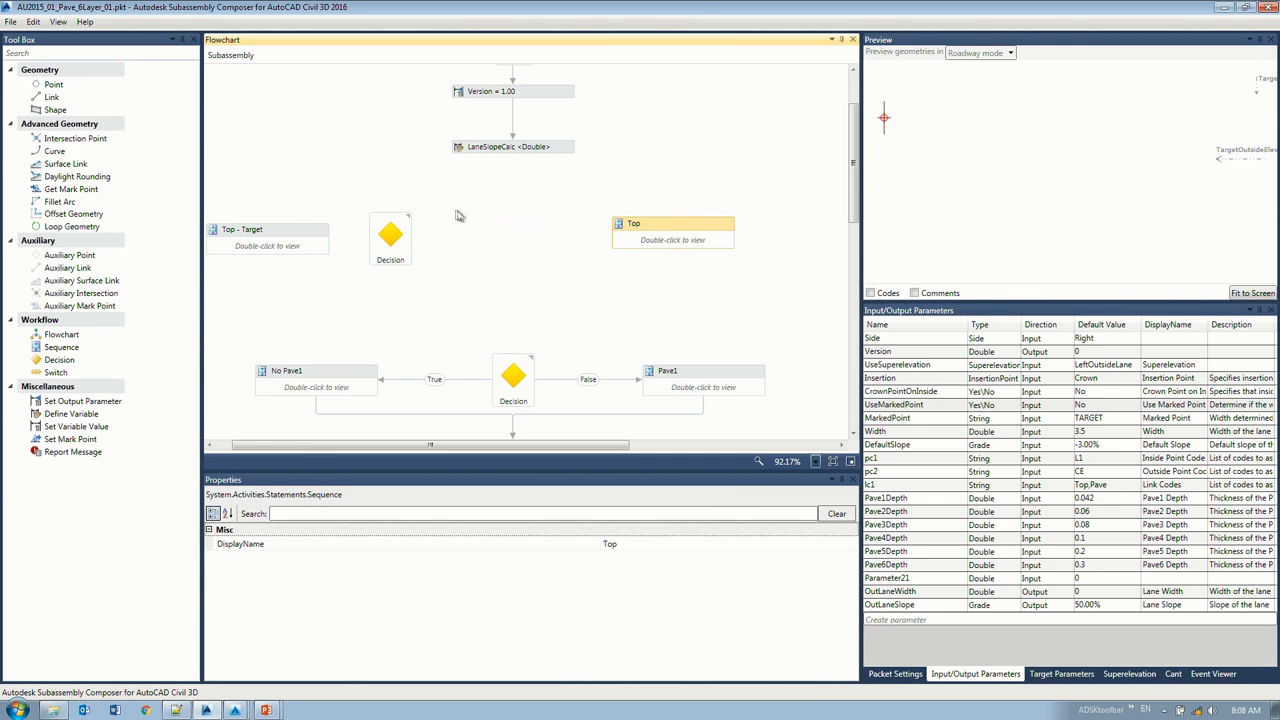
Step: Place the UseMarkedPoint Decision below LaneSlopeCalc and connect LaneSlopeCalc to it
{"action": "left_click_drag", "start_coordinate": [390, 235], "coordinate": [488, 230]}
{"action": "left_click_drag", "start_coordinate": [512, 154], "coordinate": [526, 224]}
{"action": "left_click", "coordinate": [524, 148]}
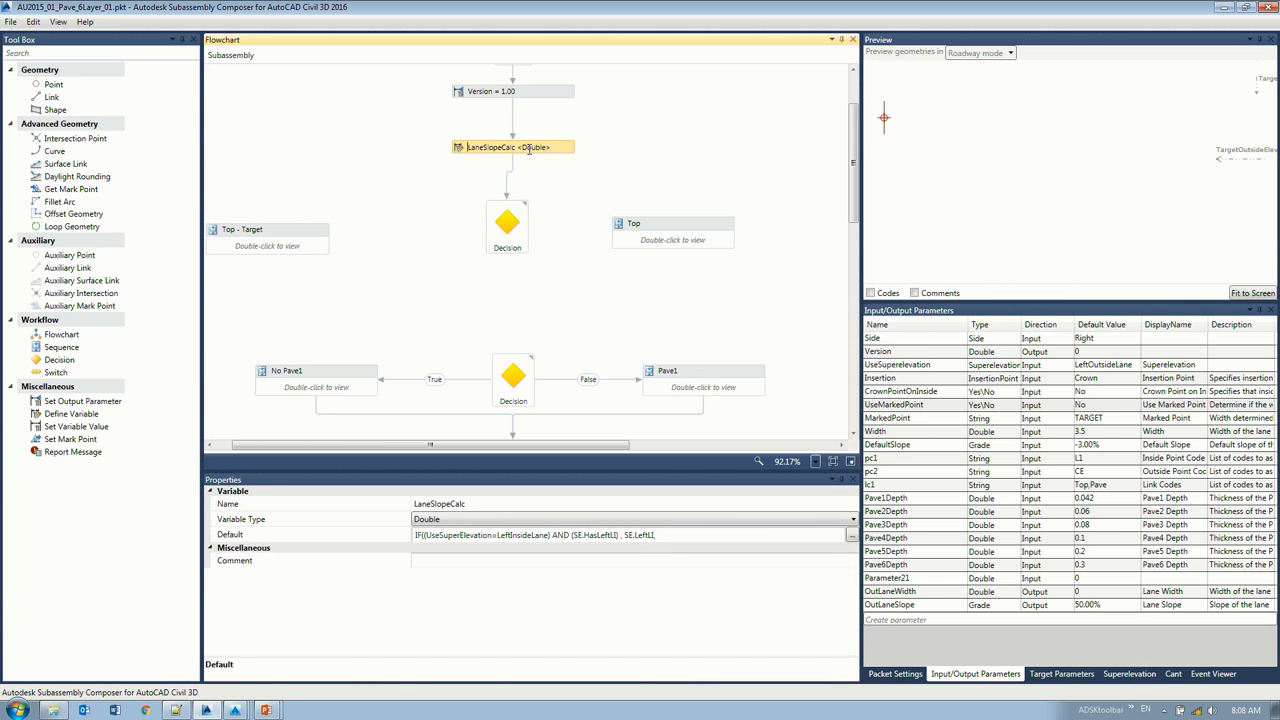
{"action": "left_click", "coordinate": [511, 230]}
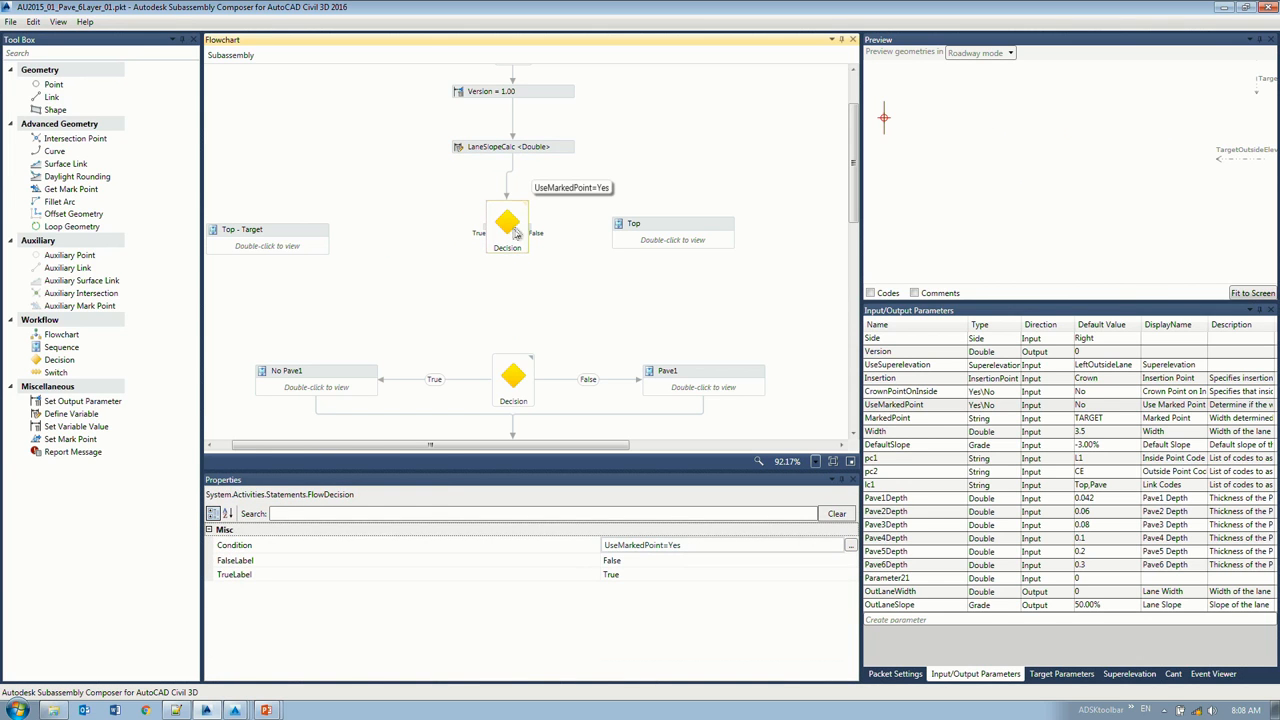
Step: Connect the UseMarkedPoint Decision's False branch to the Top sequence, ending the connector at the sequence's upper edge
{"action": "left_click_drag", "start_coordinate": [530, 230], "coordinate": [645, 237]}
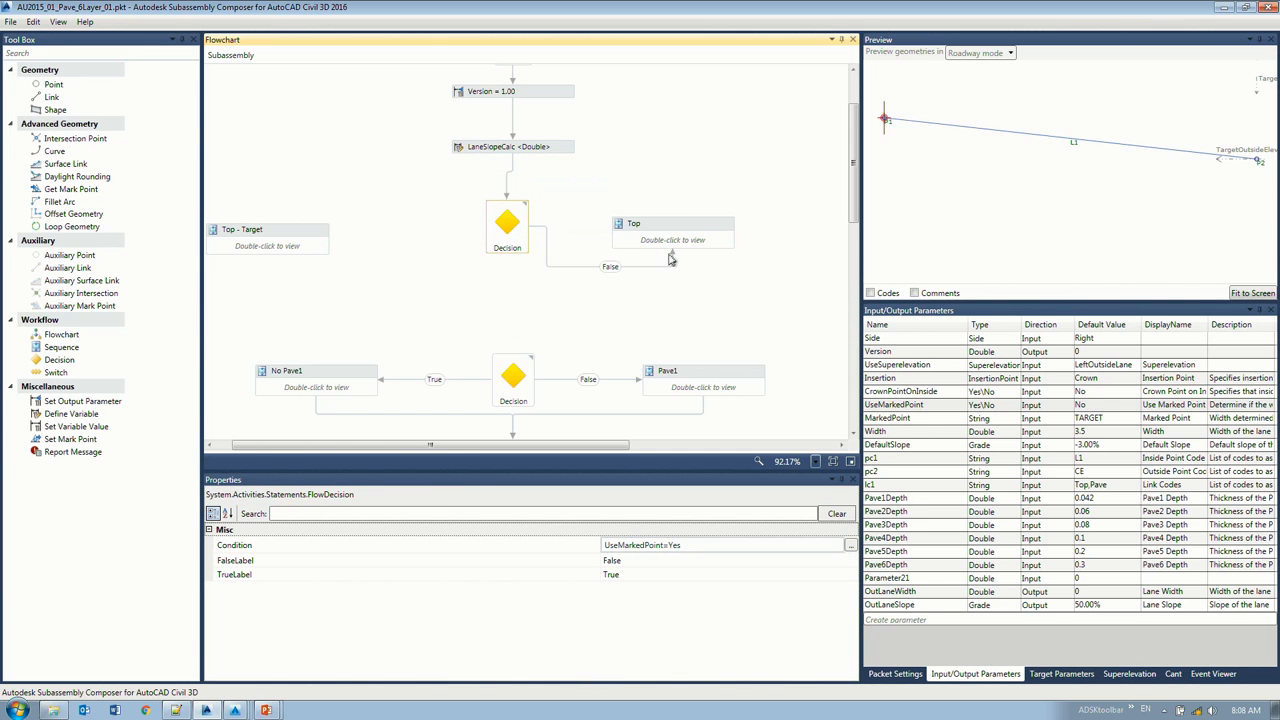
{"action": "left_click", "coordinate": [676, 256]}
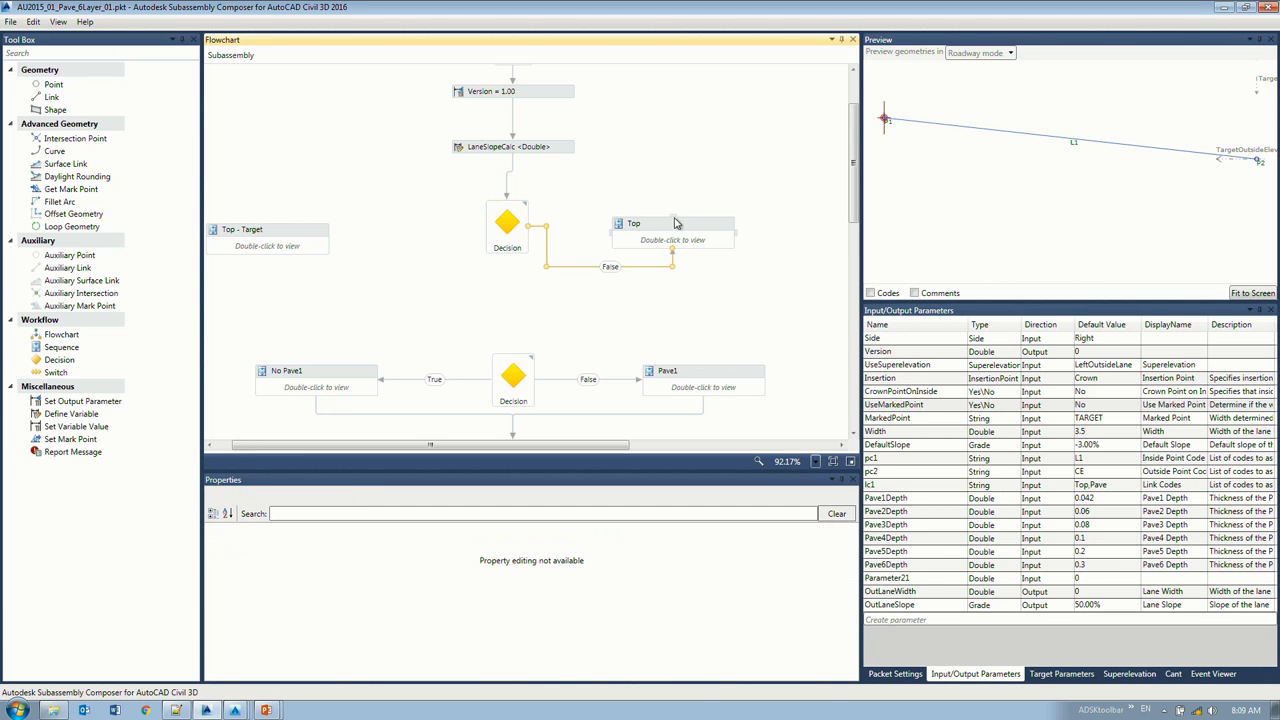
{"action": "left_click_drag", "start_coordinate": [676, 256], "coordinate": [675, 226]}
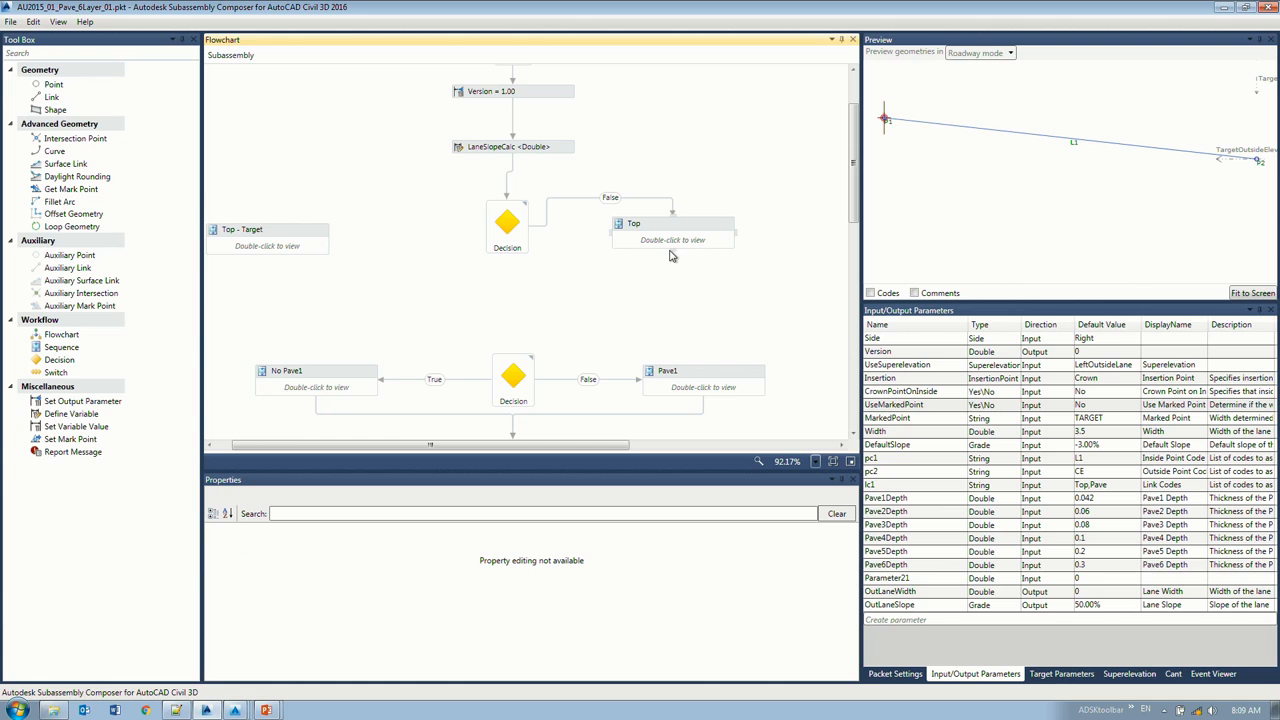
Step: Connect the Top sequence's output to the Decision that branches to No Pave1 and Pave1
{"action": "left_click_drag", "start_coordinate": [671, 256], "coordinate": [513, 358]}
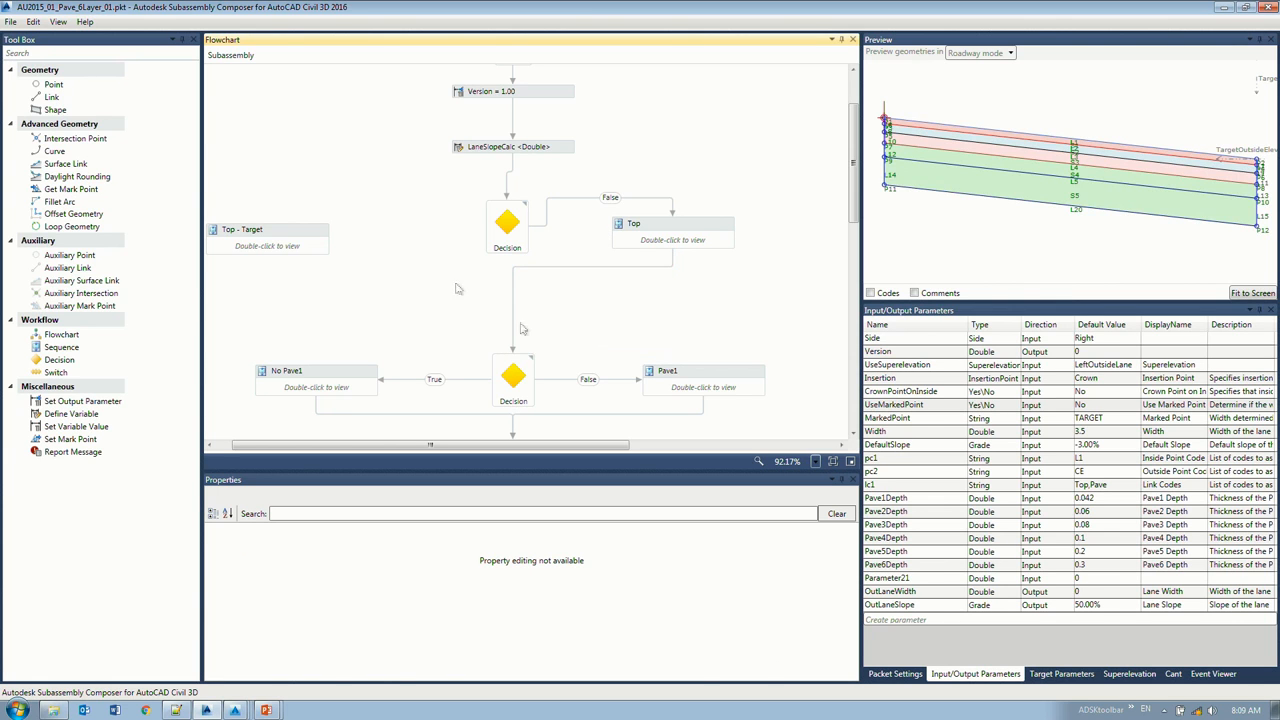
Step: Open the Top - Target sequence and check the properties of marked point P2, and return to the flowchart
{"action": "double_click", "coordinate": [284, 238]}
{"action": "left_click", "coordinate": [503, 229]}
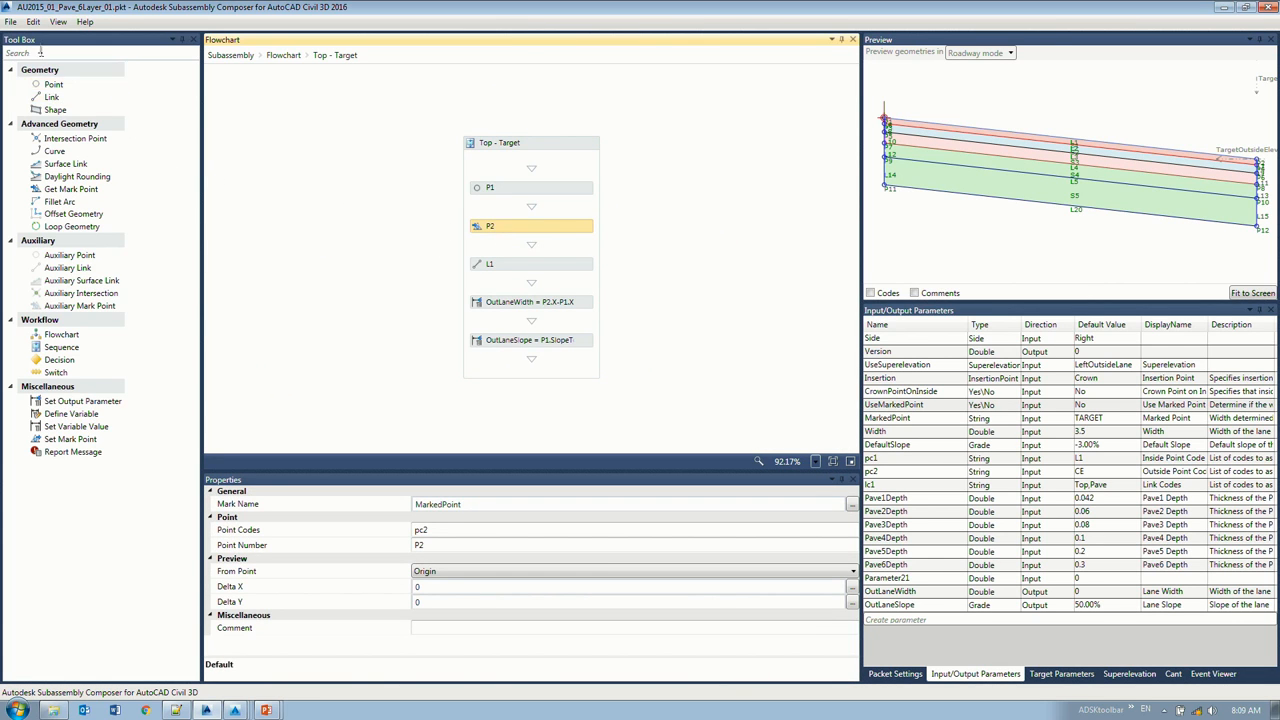
{"action": "left_click", "coordinate": [284, 56]}
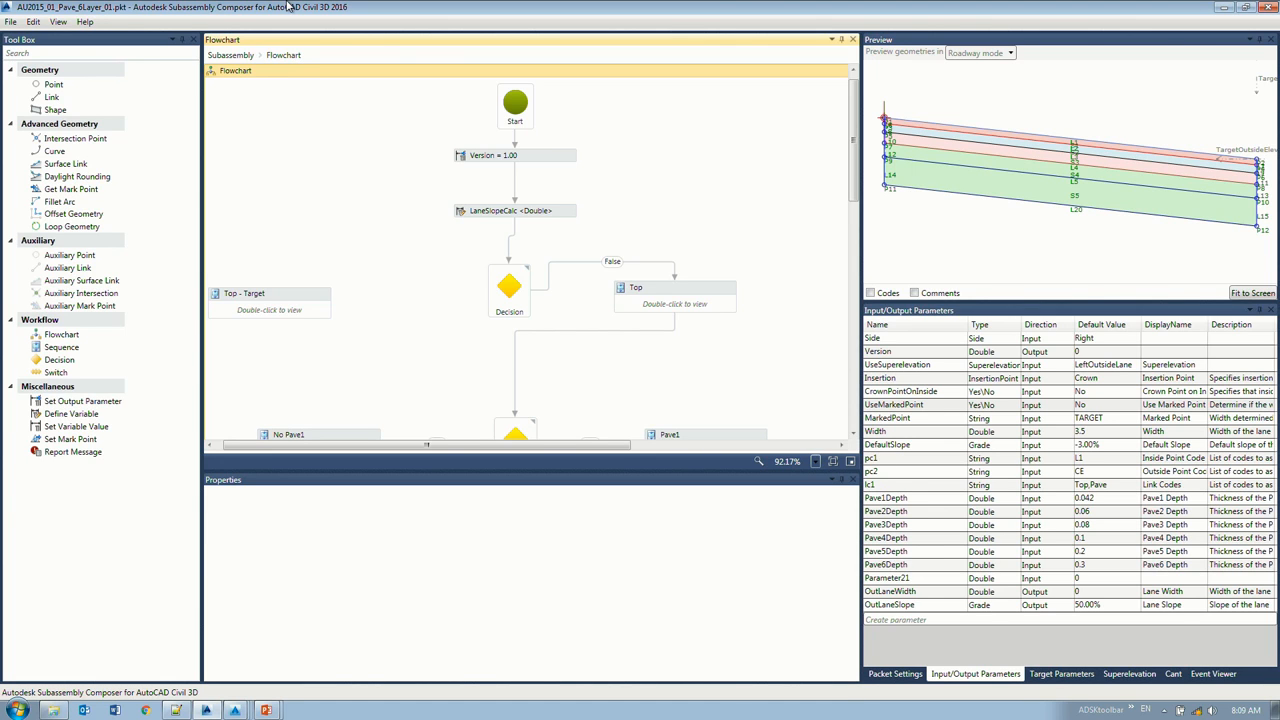
Step: Connect the UseMarkedPoint Decision's True branch to the Top - Target sequence
{"action": "left_click", "coordinate": [886, 393]}
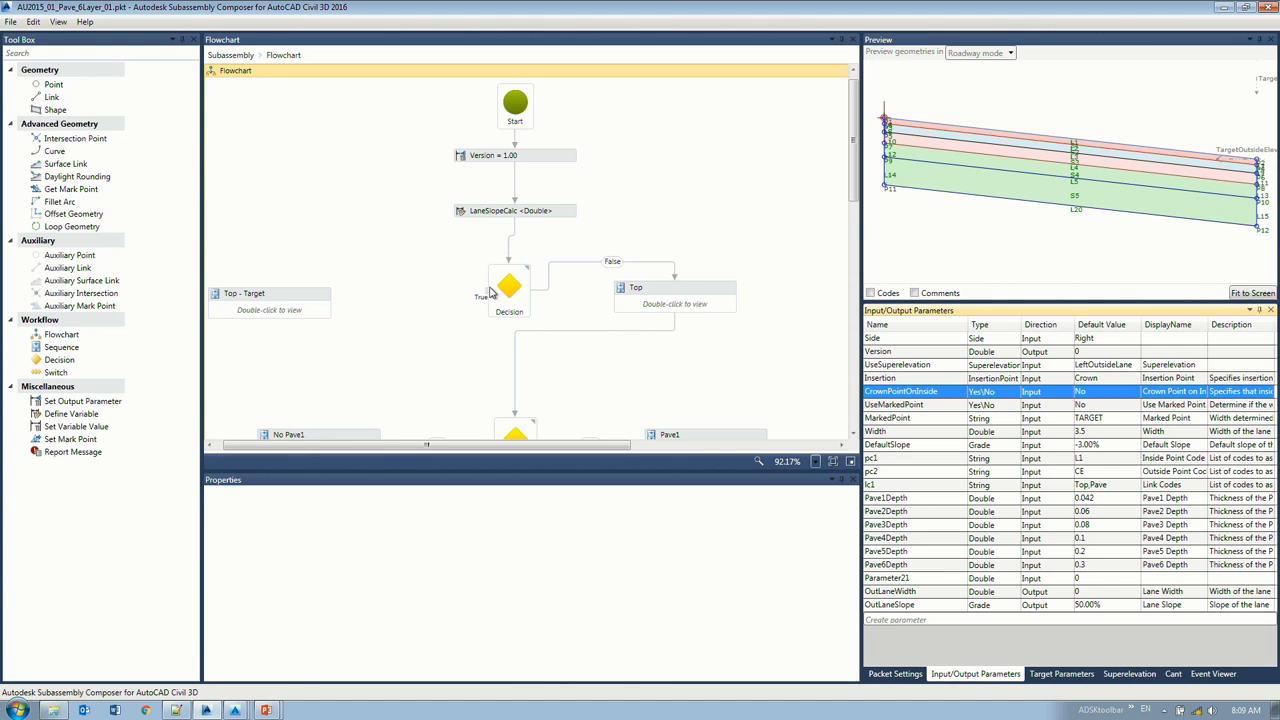
{"action": "left_click_drag", "start_coordinate": [485, 295], "coordinate": [288, 281]}
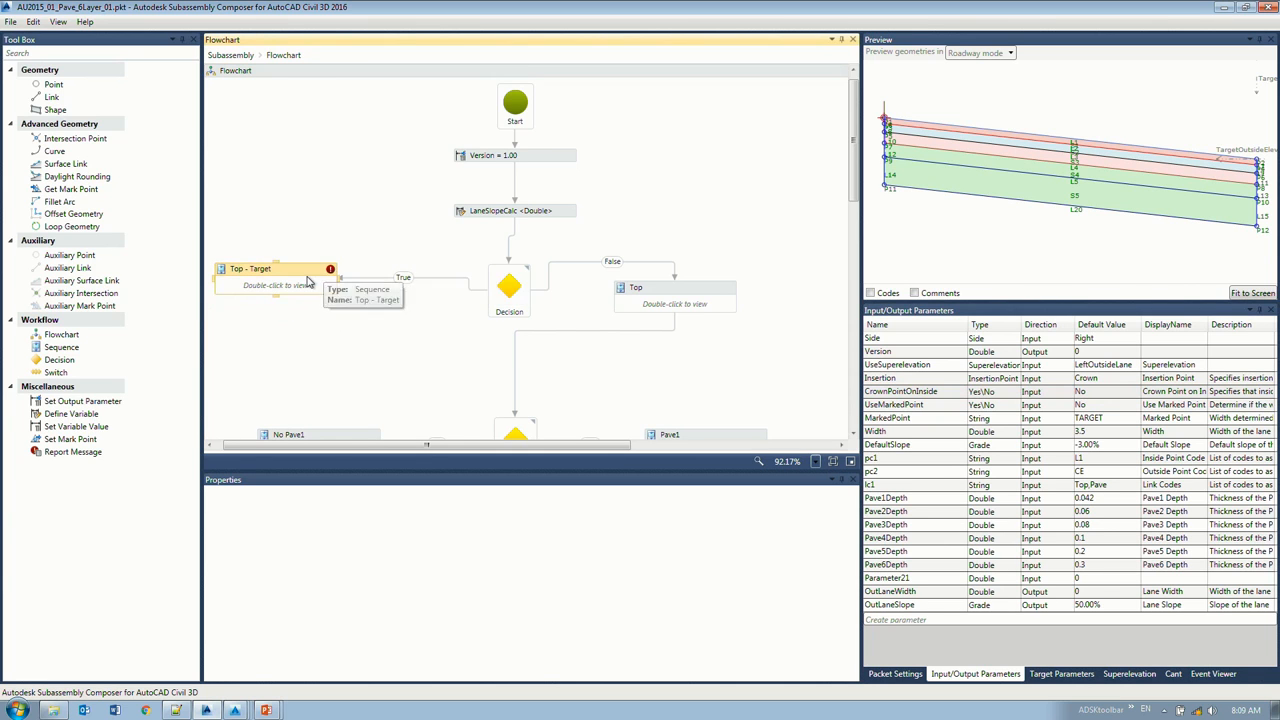
Step: Assign the missing start and end points of link L1 in the Top - Target sequence, and return to the flowchart
{"action": "double_click", "coordinate": [308, 283]}
{"action": "left_click", "coordinate": [518, 268]}
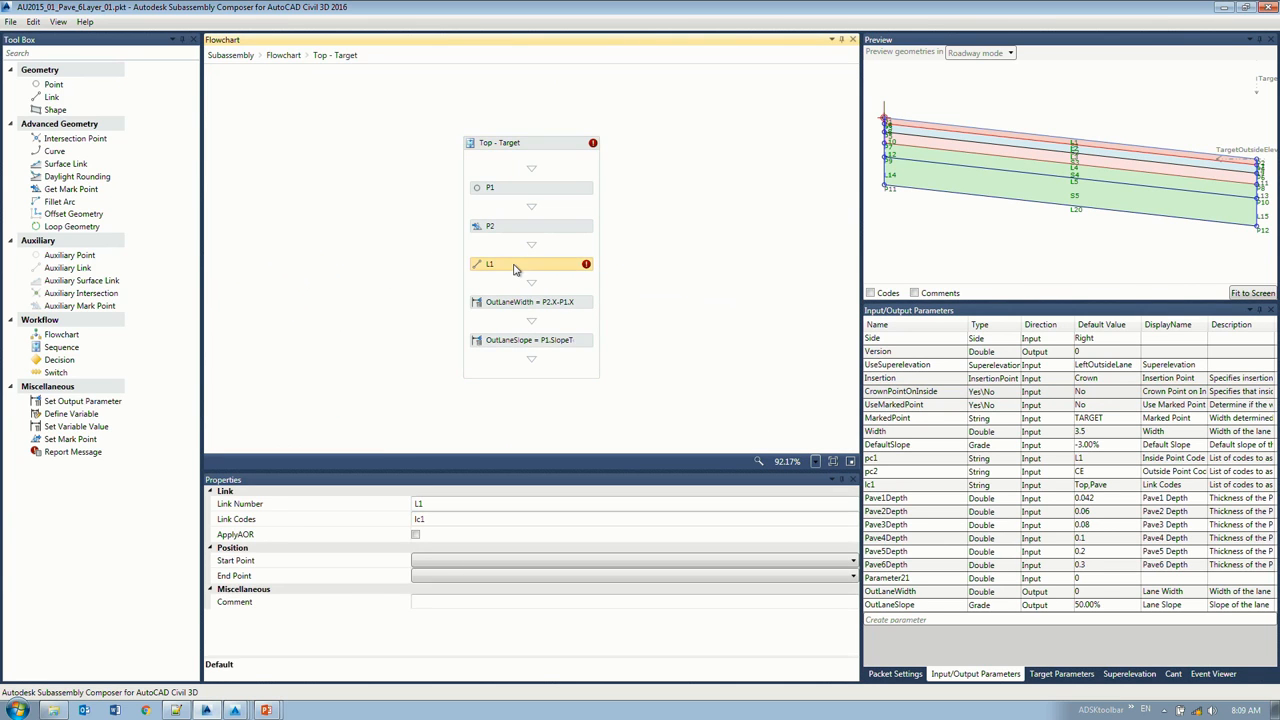
{"action": "left_click", "coordinate": [428, 559]}
{"action": "left_click", "coordinate": [445, 573]}
{"action": "left_click", "coordinate": [449, 576]}
{"action": "left_click", "coordinate": [446, 598]}
{"action": "left_click", "coordinate": [283, 55]}
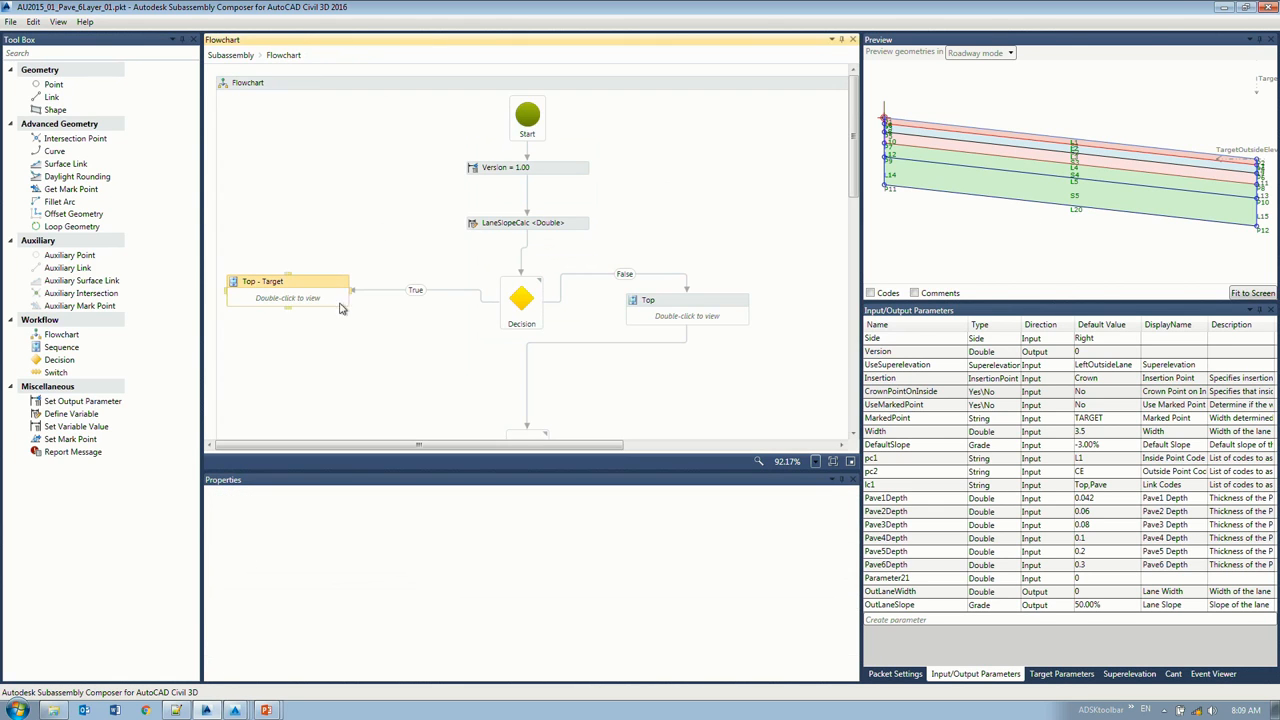
Step: Connect the Top - Target sequence to the Pave1 Decision and reroute the connector's horizontal segment closer to the sequences
{"action": "left_click_drag", "start_coordinate": [292, 308], "coordinate": [527, 432]}
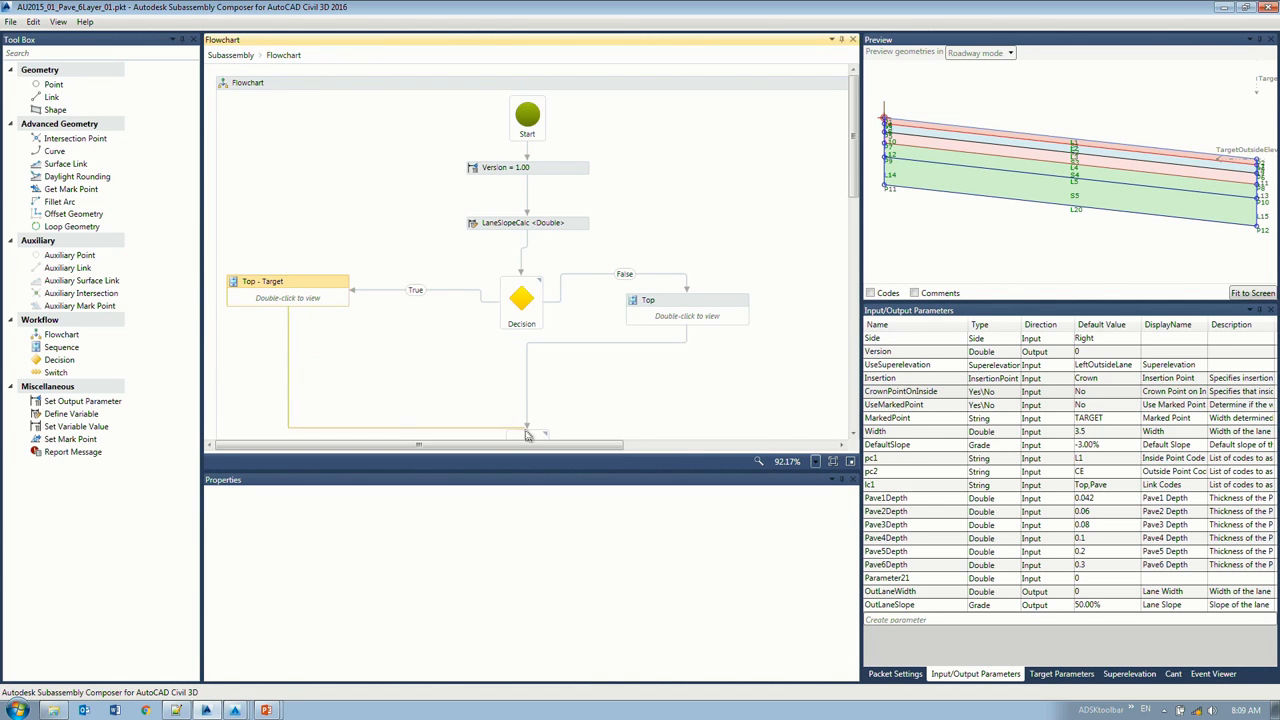
{"action": "scroll", "coordinate": [479, 345], "scroll_direction": "down", "scroll_amount": 2}
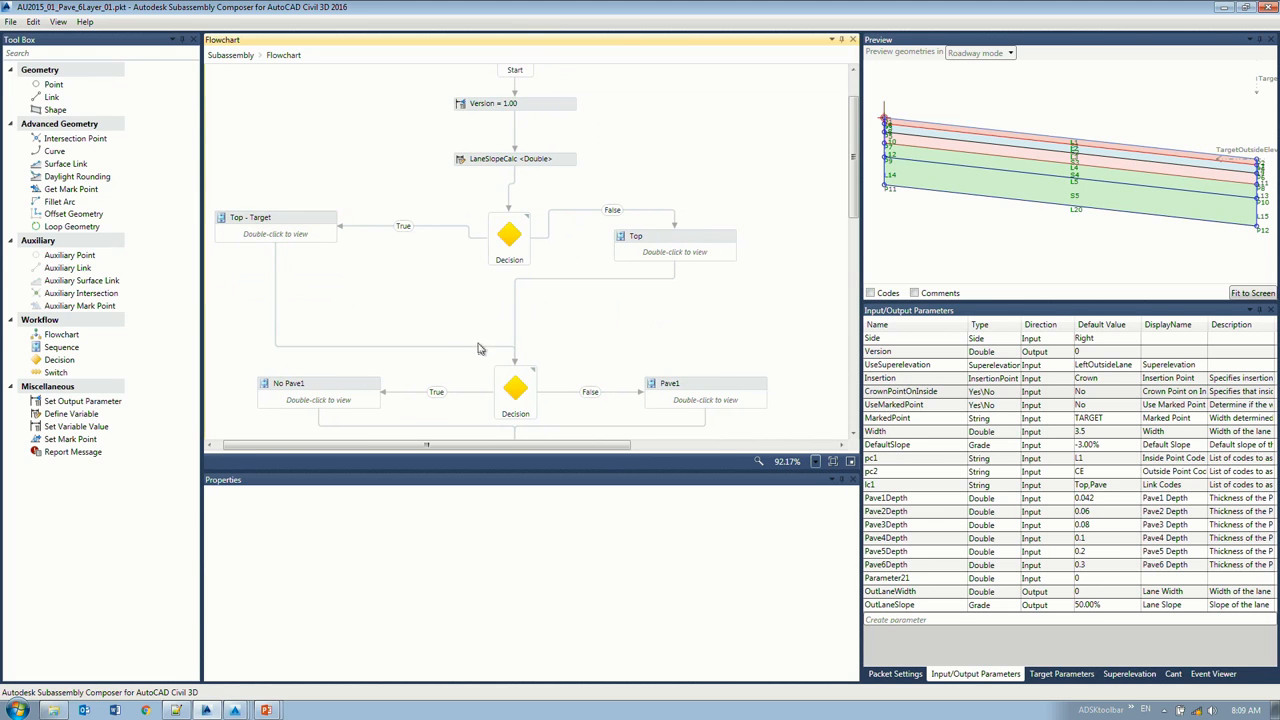
{"action": "left_click_drag", "start_coordinate": [280, 346], "coordinate": [528, 290]}
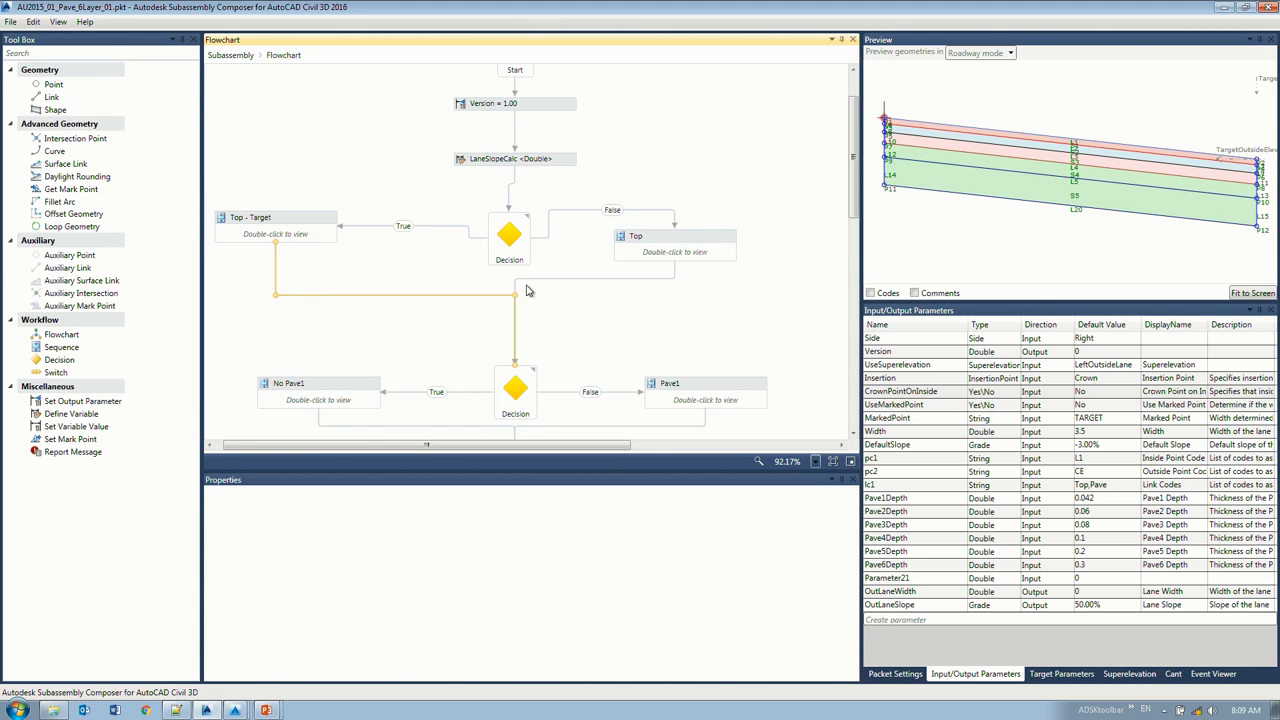
Step: Duplicate the Pave5 Decision with its True and False sequences and arrange the copies in a row below the originals
{"action": "scroll", "coordinate": [530, 290], "scroll_direction": "down", "scroll_amount": 10}
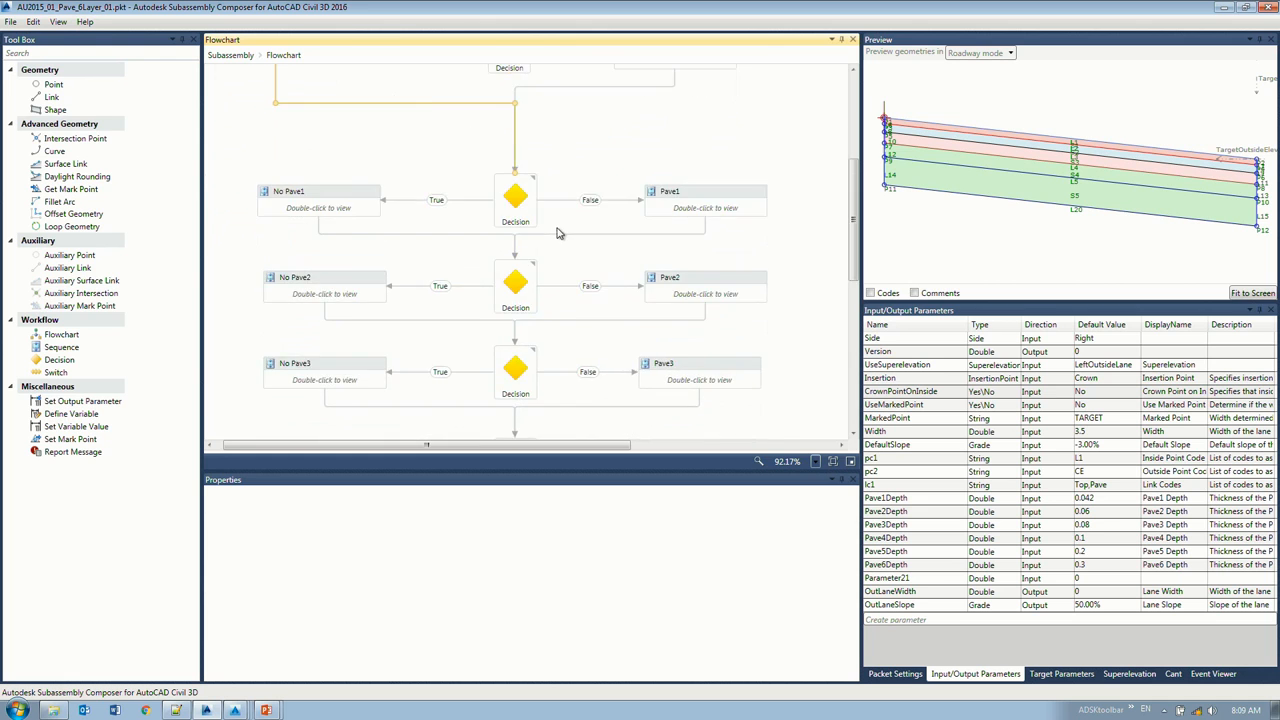
{"action": "scroll", "coordinate": [588, 199], "scroll_direction": "down", "scroll_amount": 4}
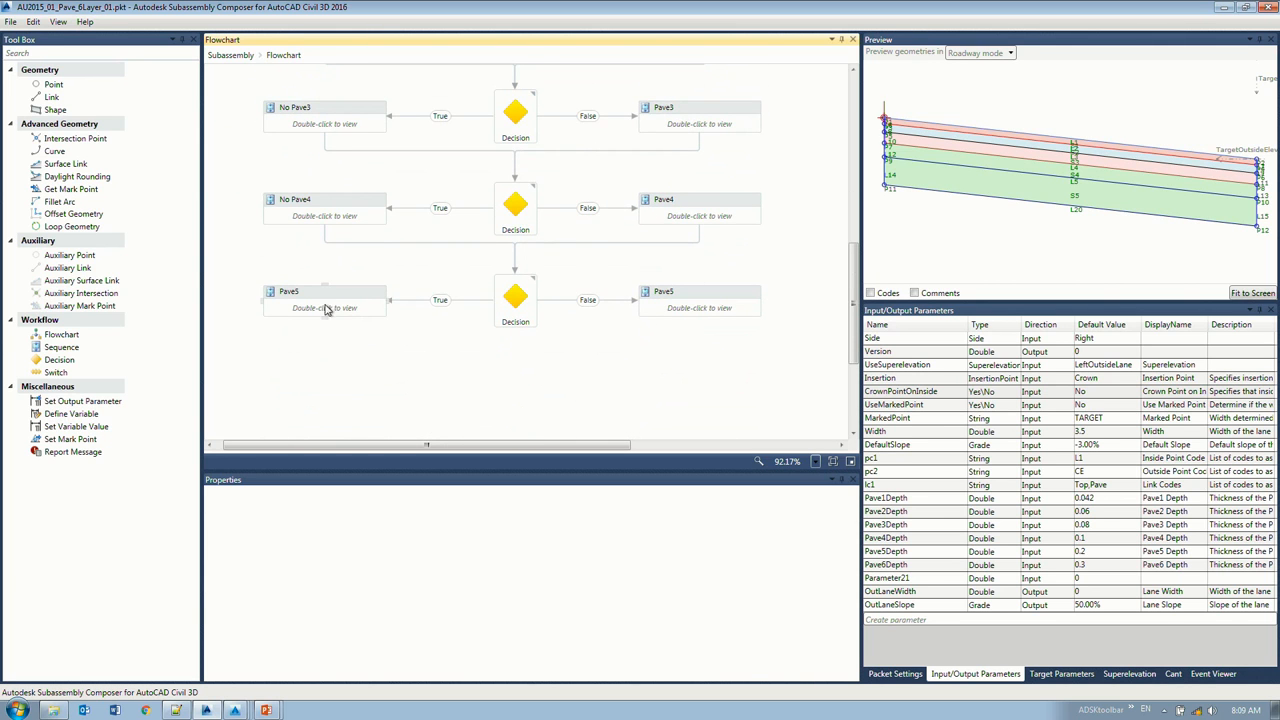
{"action": "left_click", "coordinate": [514, 298], "text": "ctrl"}
{"action": "left_click", "coordinate": [688, 305], "text": "ctrl"}
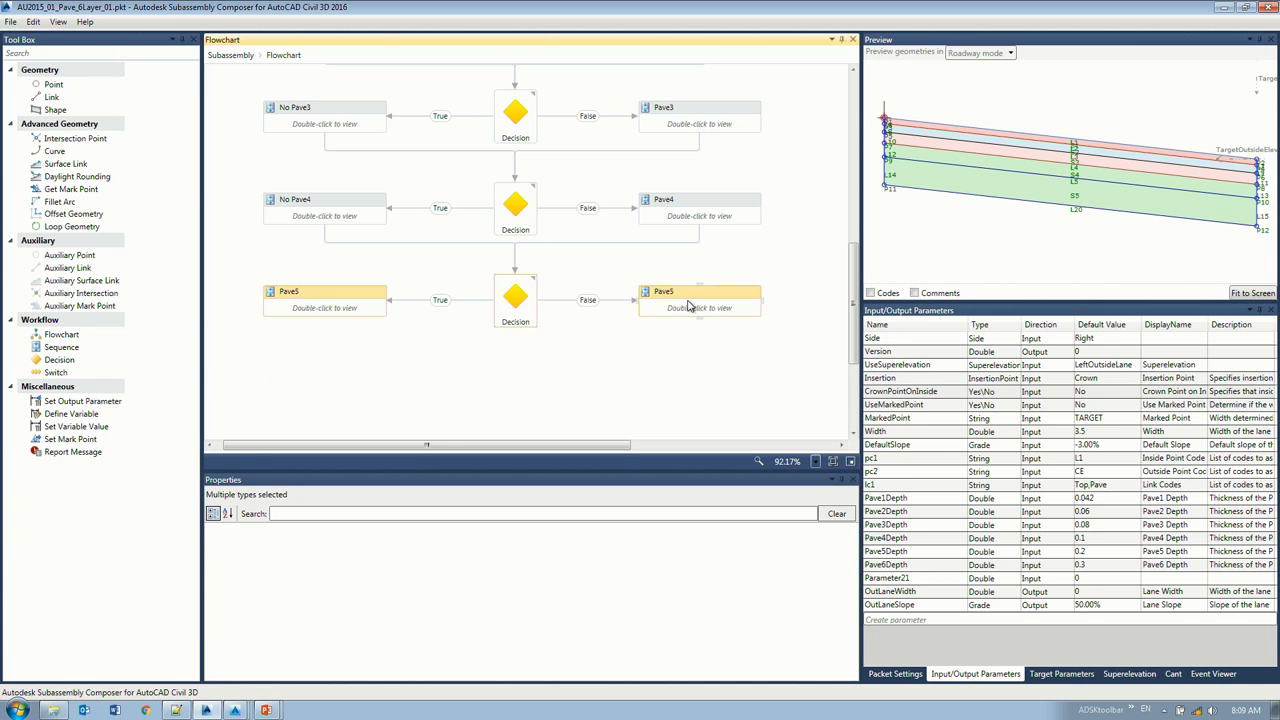
{"action": "key", "text": "ctrl+c"}
{"action": "key", "text": "ctrl+v"}
{"action": "left_click", "coordinate": [422, 358]}
{"action": "left_click_drag", "start_coordinate": [517, 306], "coordinate": [522, 401]}
{"action": "left_click_drag", "start_coordinate": [330, 310], "coordinate": [330, 392]}
{"action": "left_click_drag", "start_coordinate": [745, 310], "coordinate": [745, 397]}
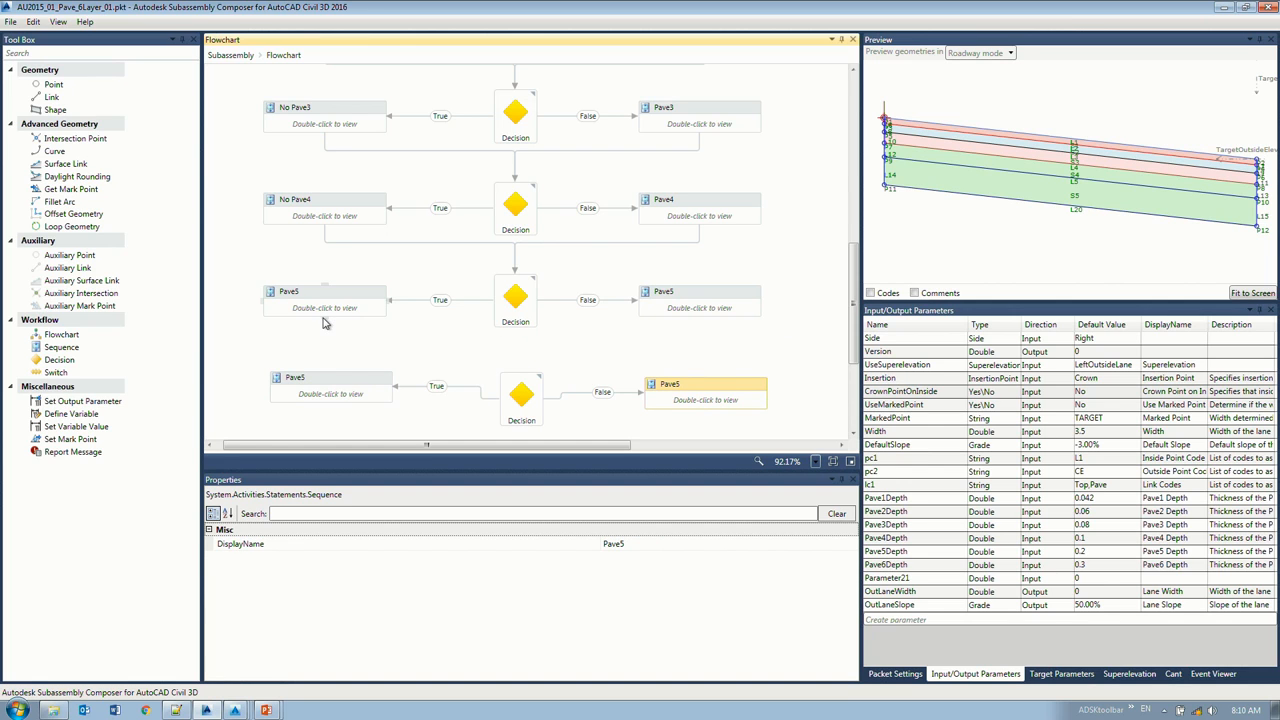
Step: Check the duplicated Decision and its sequences, and connect the original Pave5 sequences to the duplicated Decision
{"action": "left_click", "coordinate": [518, 396]}
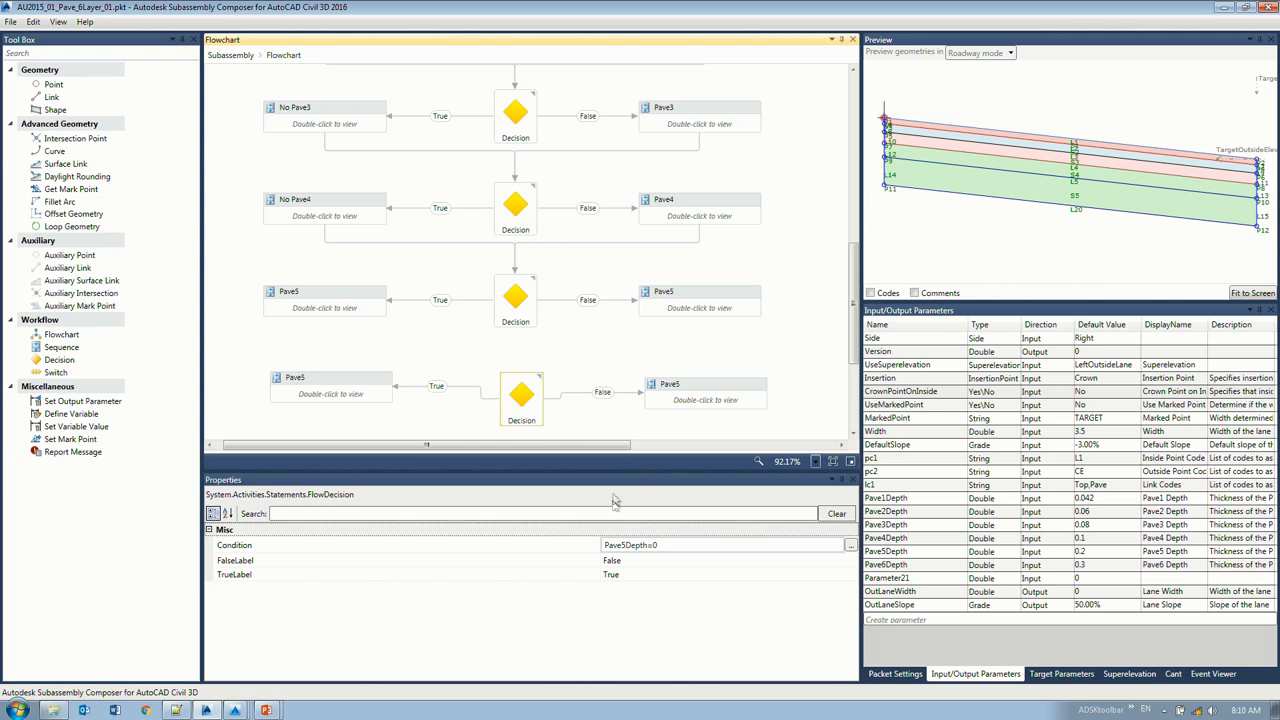
{"action": "left_click", "coordinate": [668, 548]}
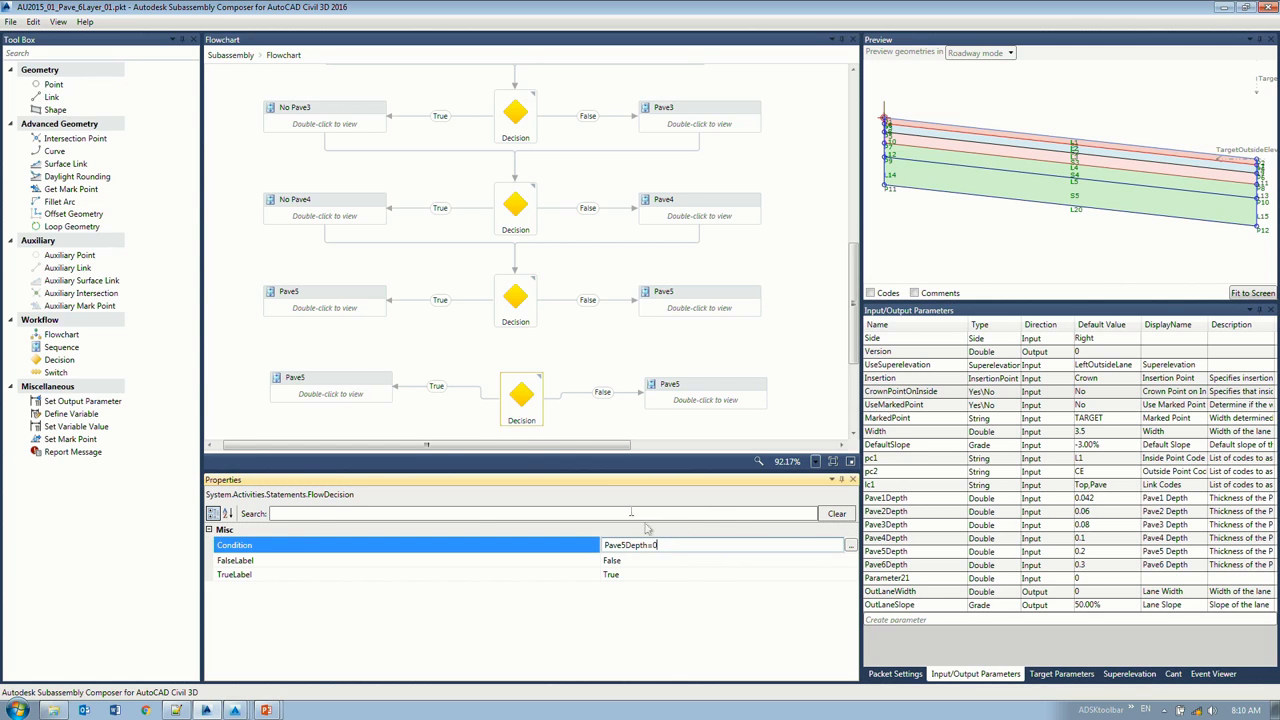
{"action": "left_click", "coordinate": [320, 394]}
{"action": "left_click", "coordinate": [741, 399]}
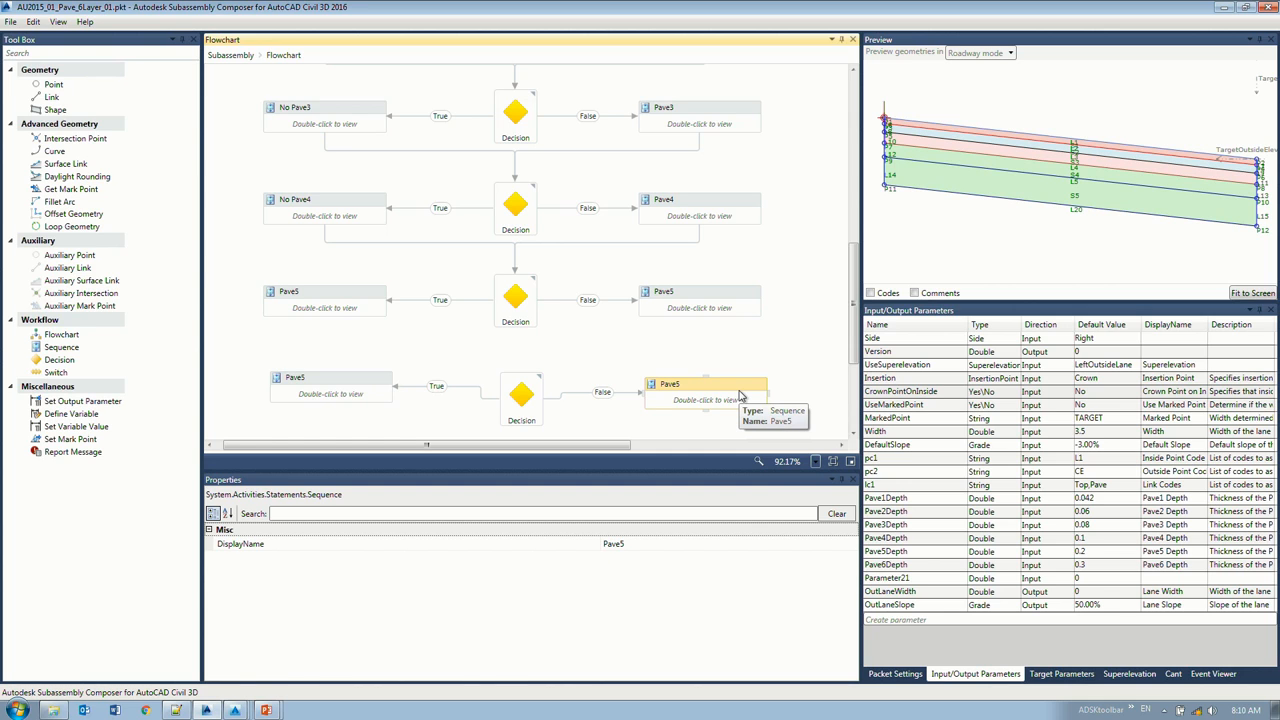
{"action": "left_click_drag", "start_coordinate": [324, 318], "coordinate": [530, 378]}
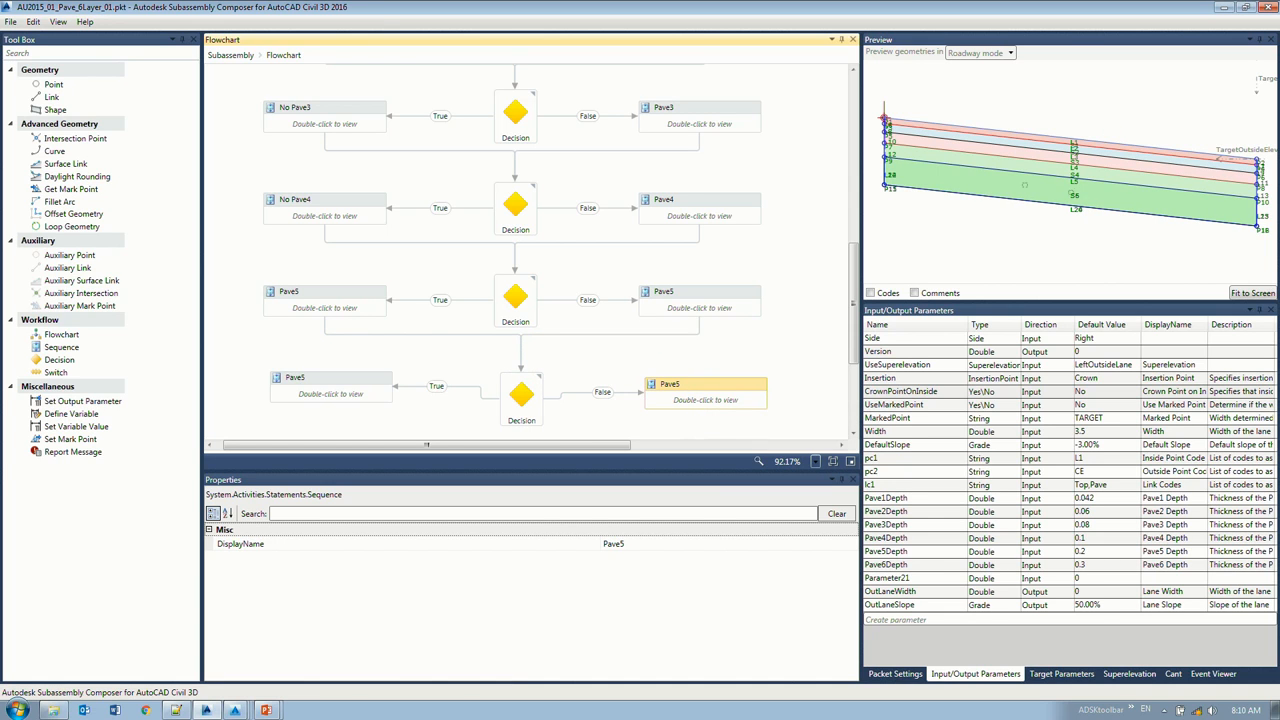
Step: Edit the layer number in the duplicated Decision's Pave5Depth=0 condition
{"action": "left_click", "coordinate": [530, 400]}
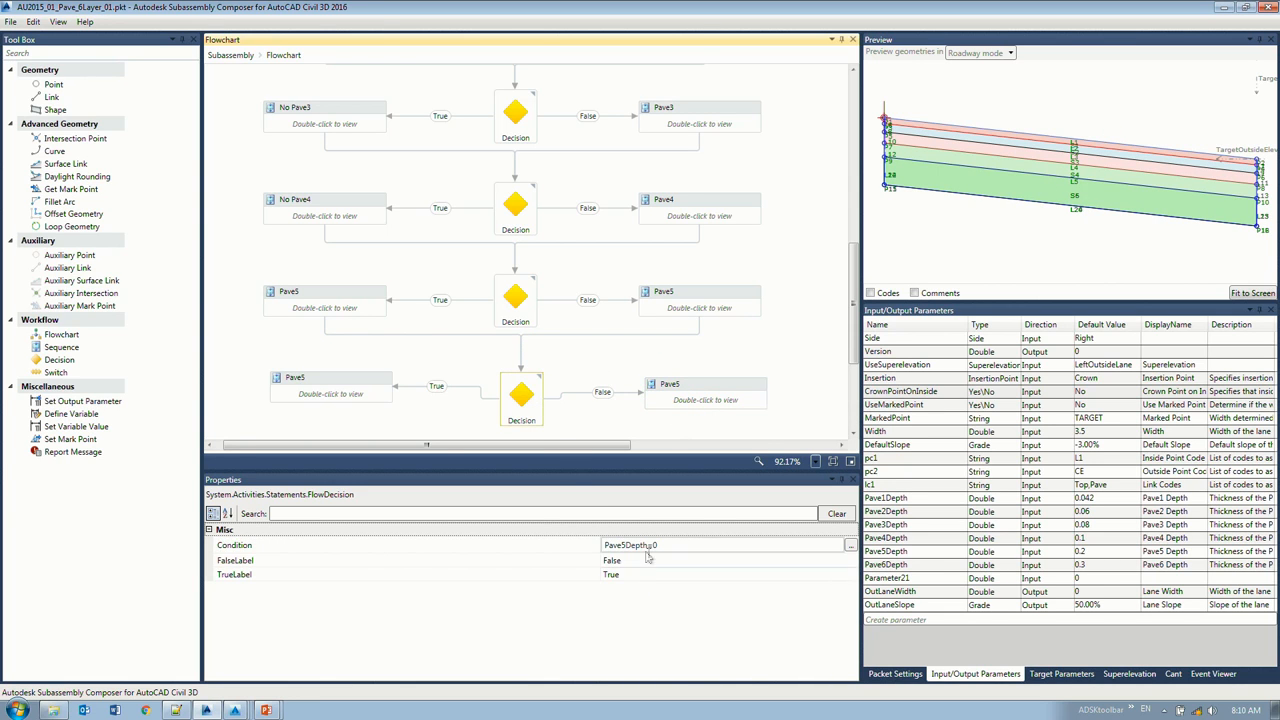
{"action": "left_click", "coordinate": [632, 547]}
{"action": "double_click", "coordinate": [627, 545]}
{"action": "left_click", "coordinate": [622, 545]}
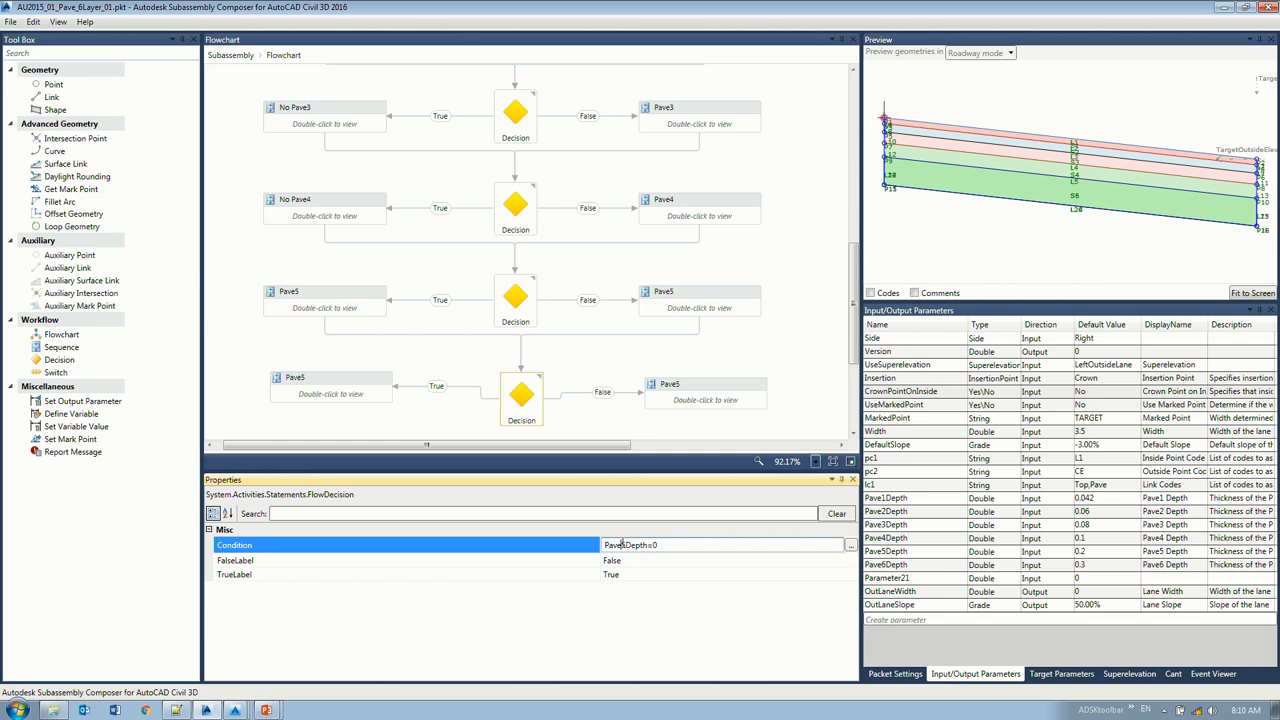
{"action": "key", "text": "BackSpace"}
Step: In the duplicated False-branch Pave5 sequence, set P15 to start from P11 and P16 to start from P12
{"action": "left_click", "coordinate": [688, 390]}
{"action": "double_click", "coordinate": [688, 390]}
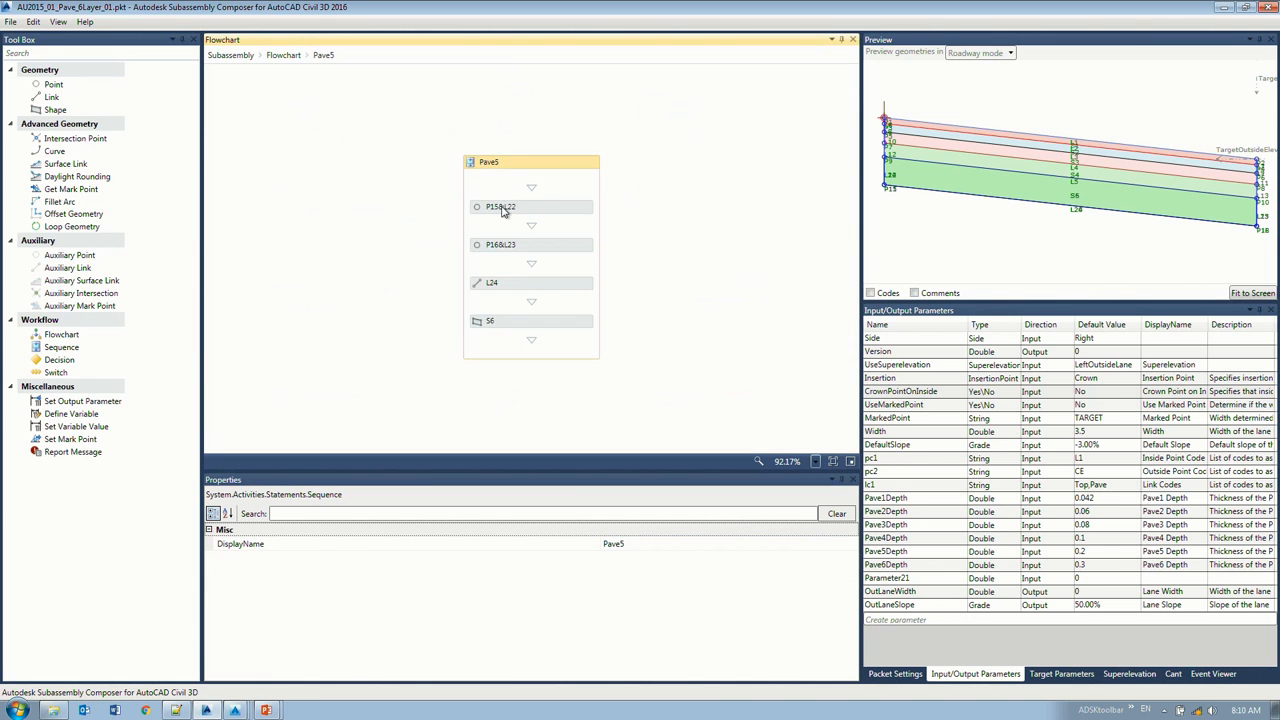
{"action": "left_click", "coordinate": [442, 577]}
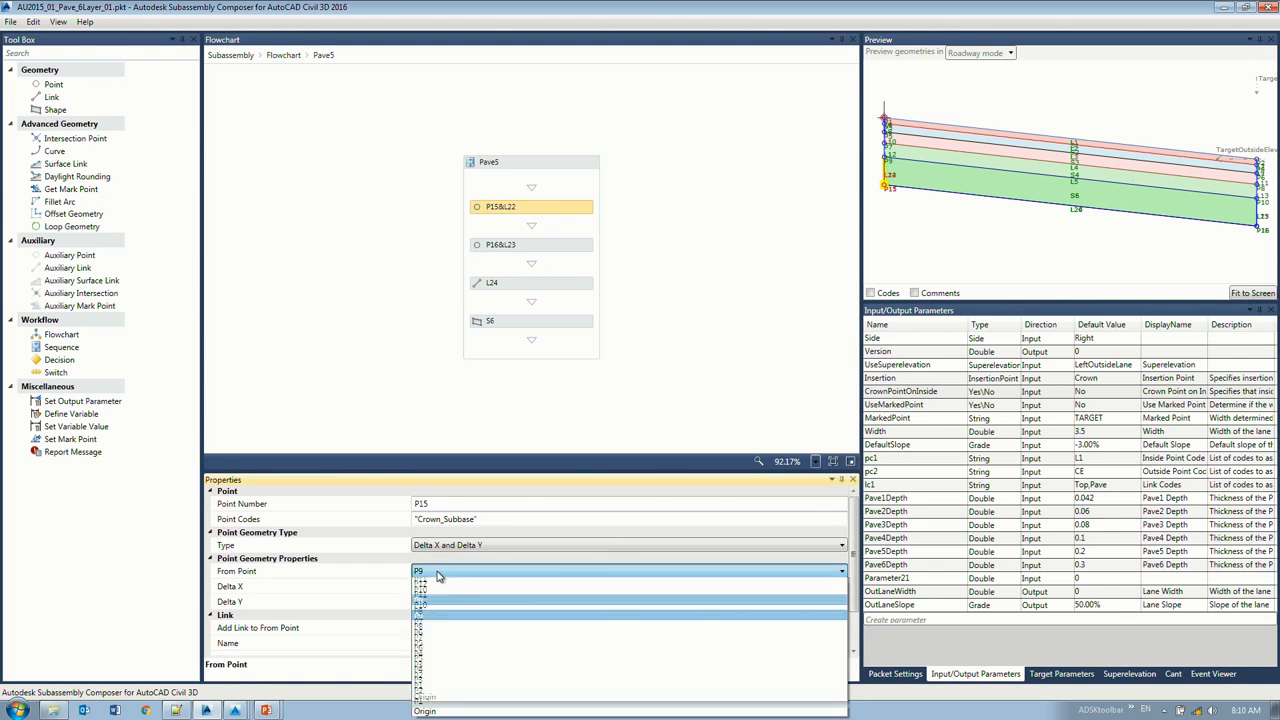
{"action": "left_click", "coordinate": [485, 598]}
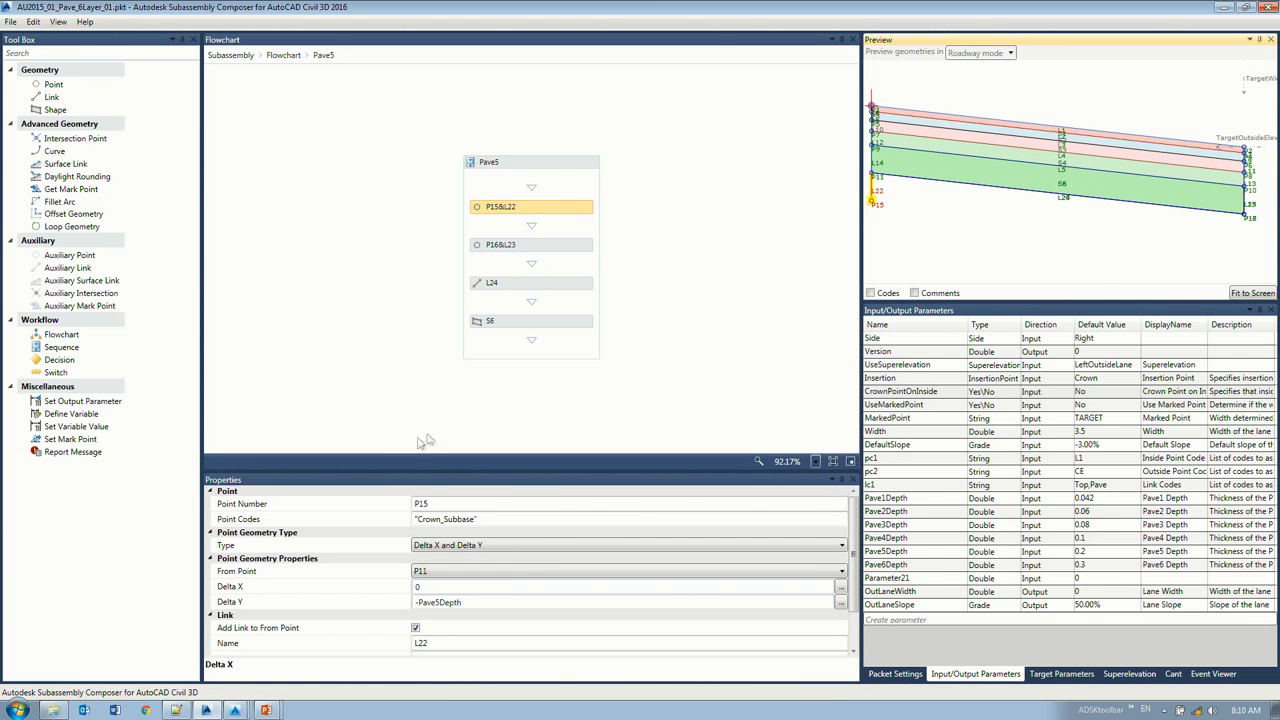
{"action": "left_click", "coordinate": [535, 247]}
{"action": "left_click", "coordinate": [493, 570]}
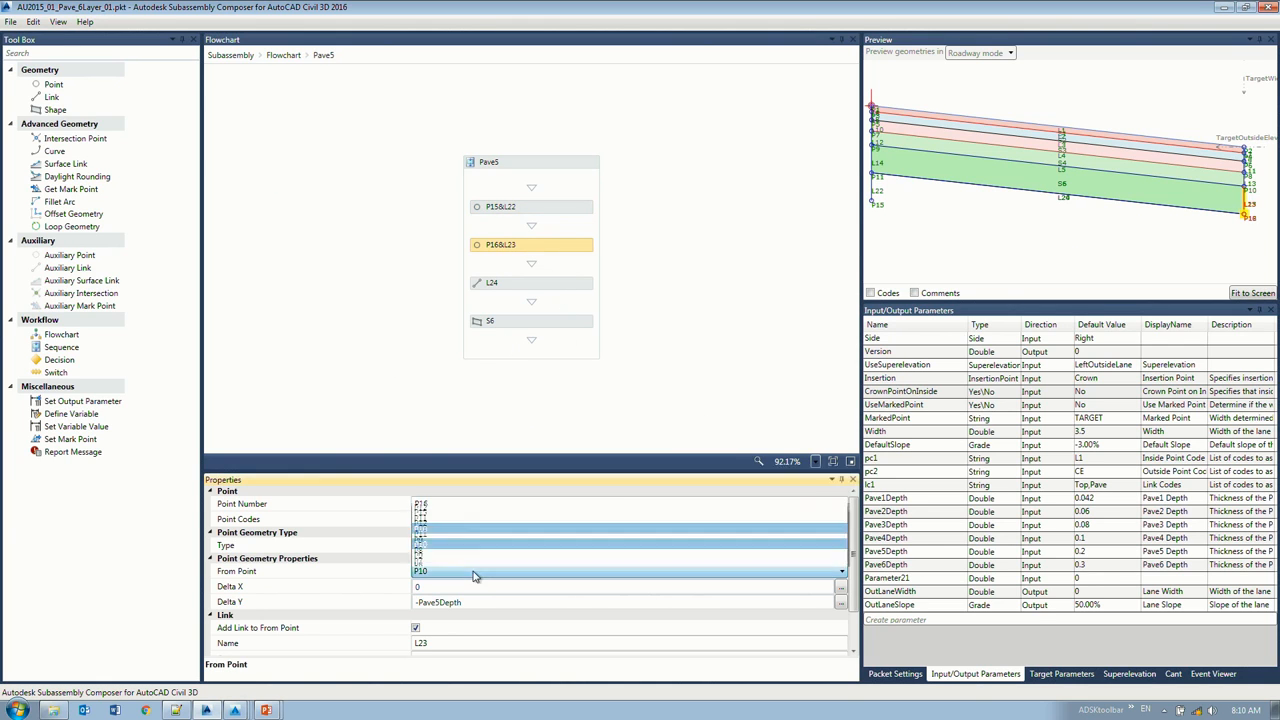
{"action": "left_click", "coordinate": [443, 440]}
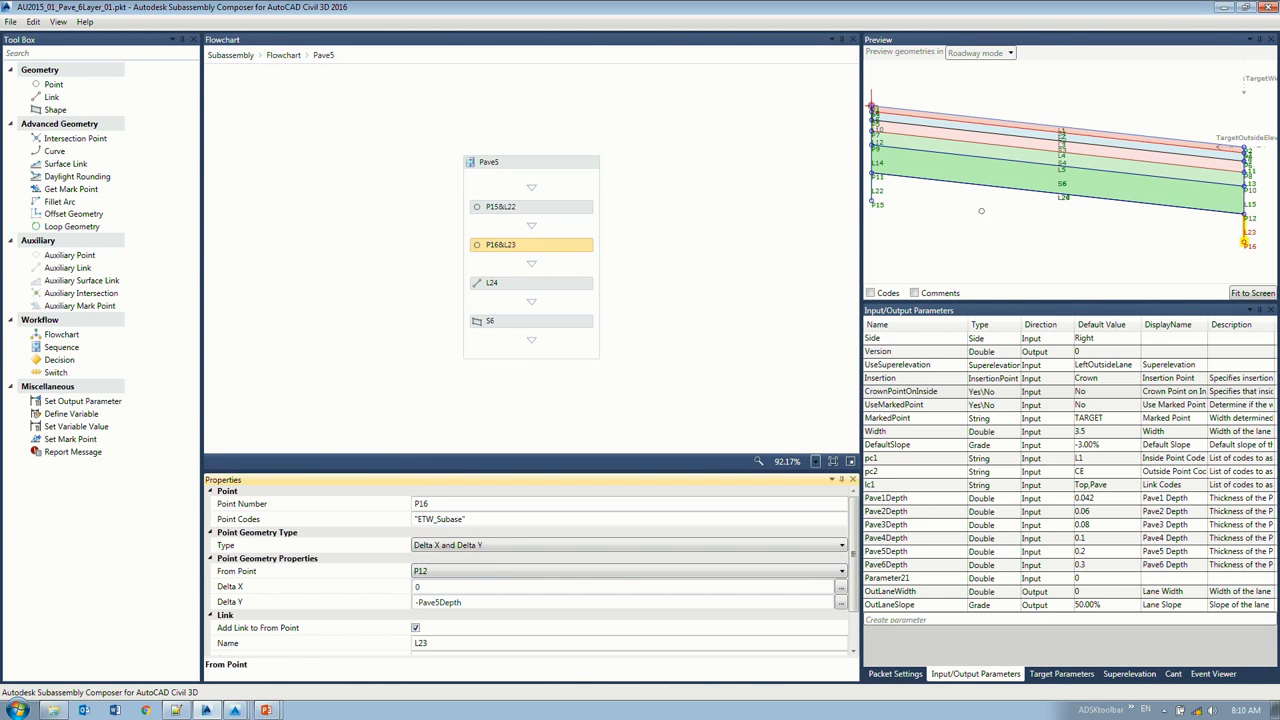
{"action": "scroll", "coordinate": [1065, 194], "scroll_direction": "up", "scroll_amount": 3}
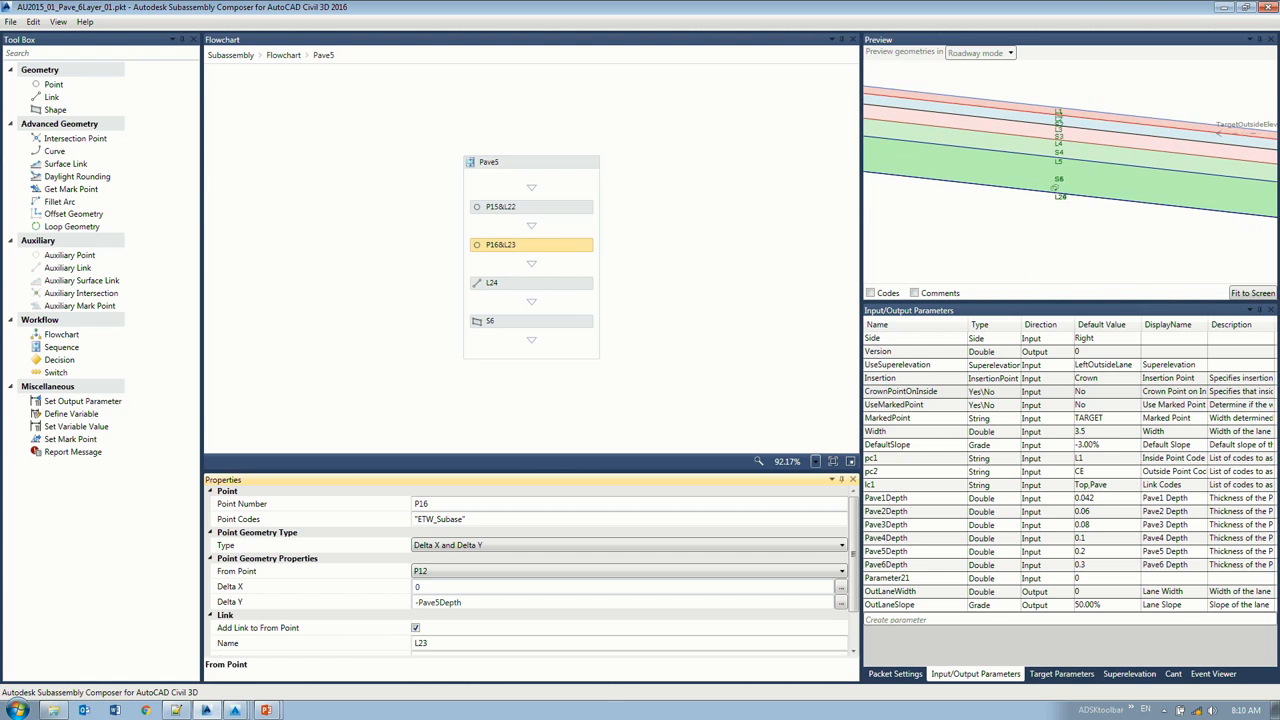
Step: Set link L24 to start at P15 and end at P16
{"action": "left_click", "coordinate": [552, 287]}
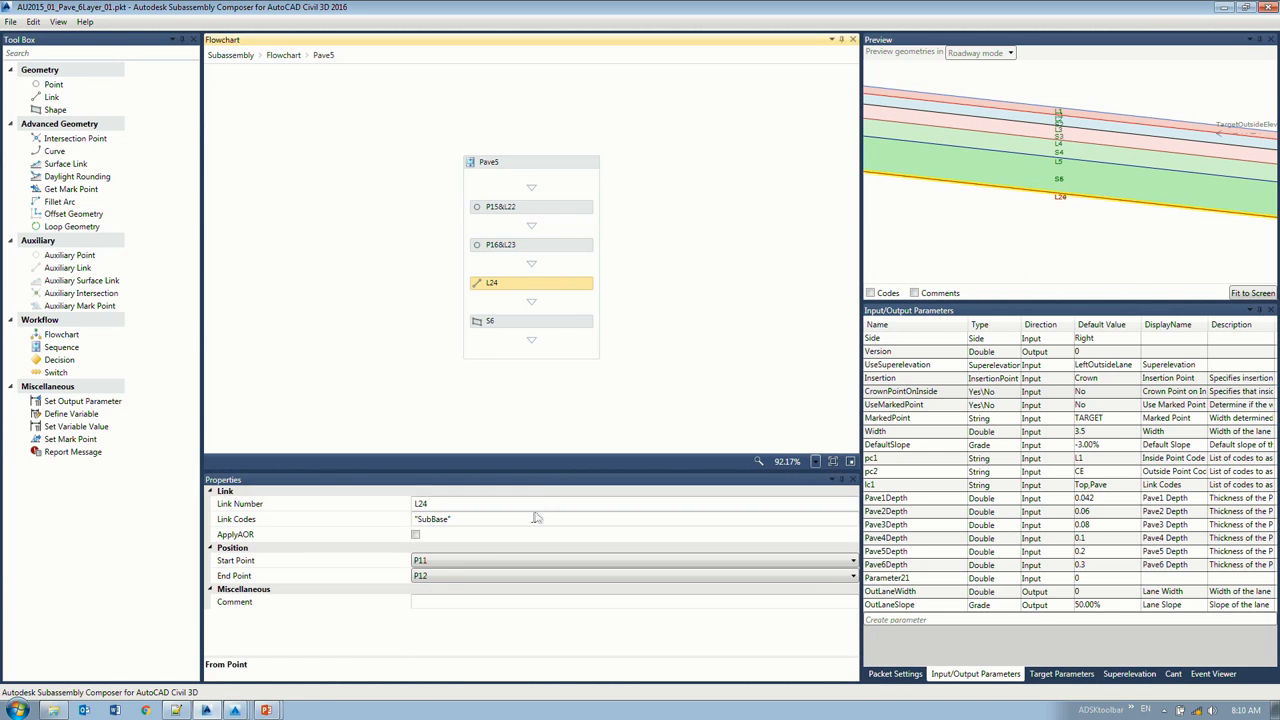
{"action": "left_click", "coordinate": [432, 562]}
{"action": "left_click", "coordinate": [425, 583]}
{"action": "left_click", "coordinate": [440, 576]}
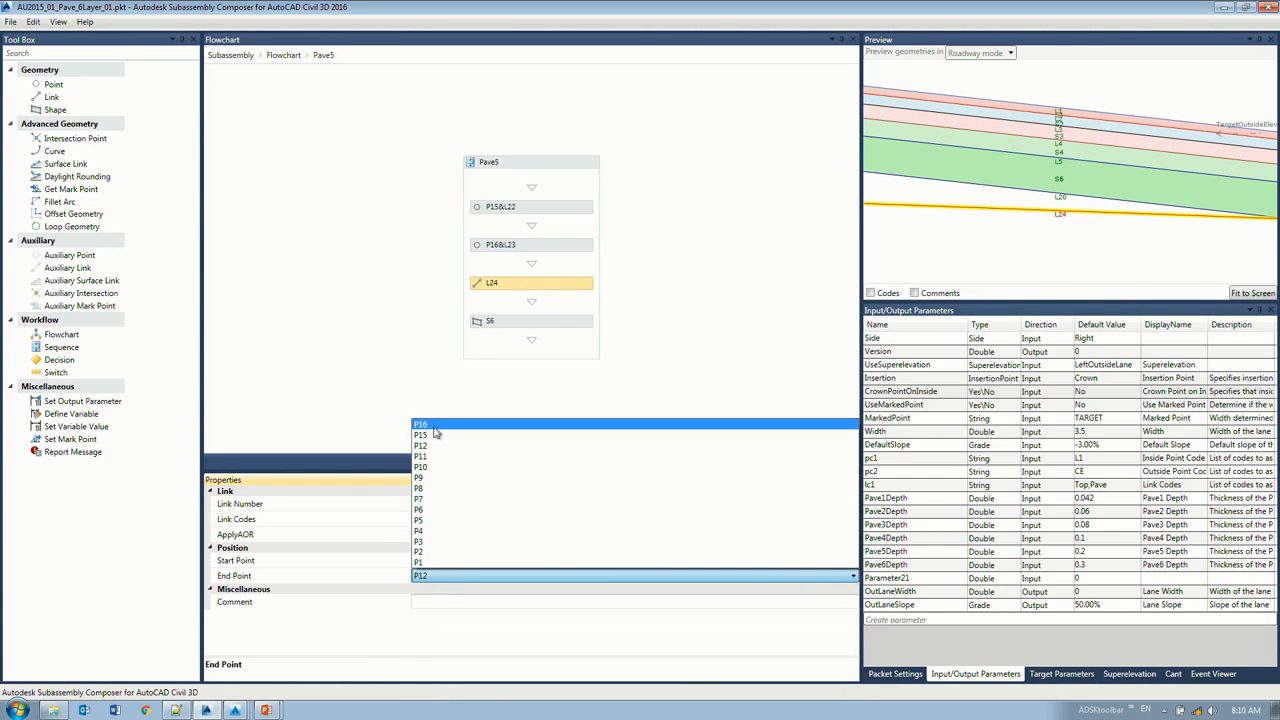
{"action": "left_click", "coordinate": [436, 428]}
{"action": "scroll", "coordinate": [1046, 184], "scroll_direction": "down", "scroll_amount": 4}
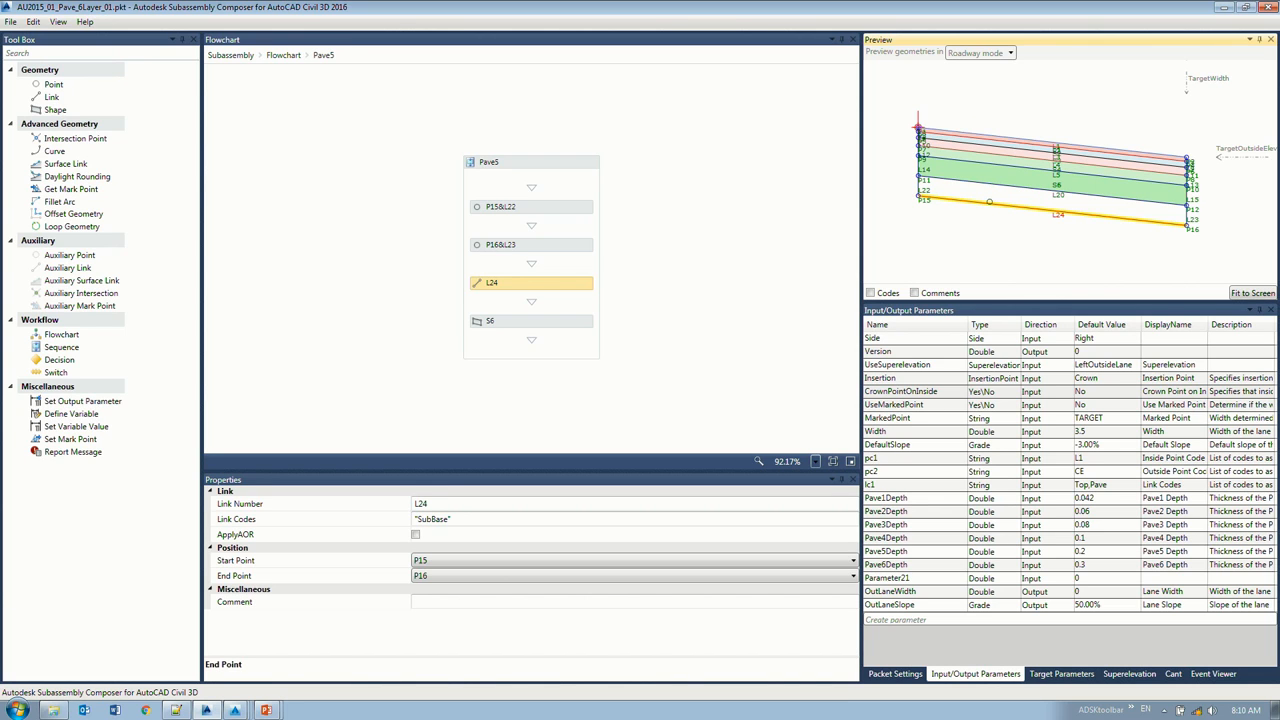
Step: Redefine shape S6 with links L20, L24, L23 and L22, and return to the flowchart
{"action": "left_click", "coordinate": [581, 322]}
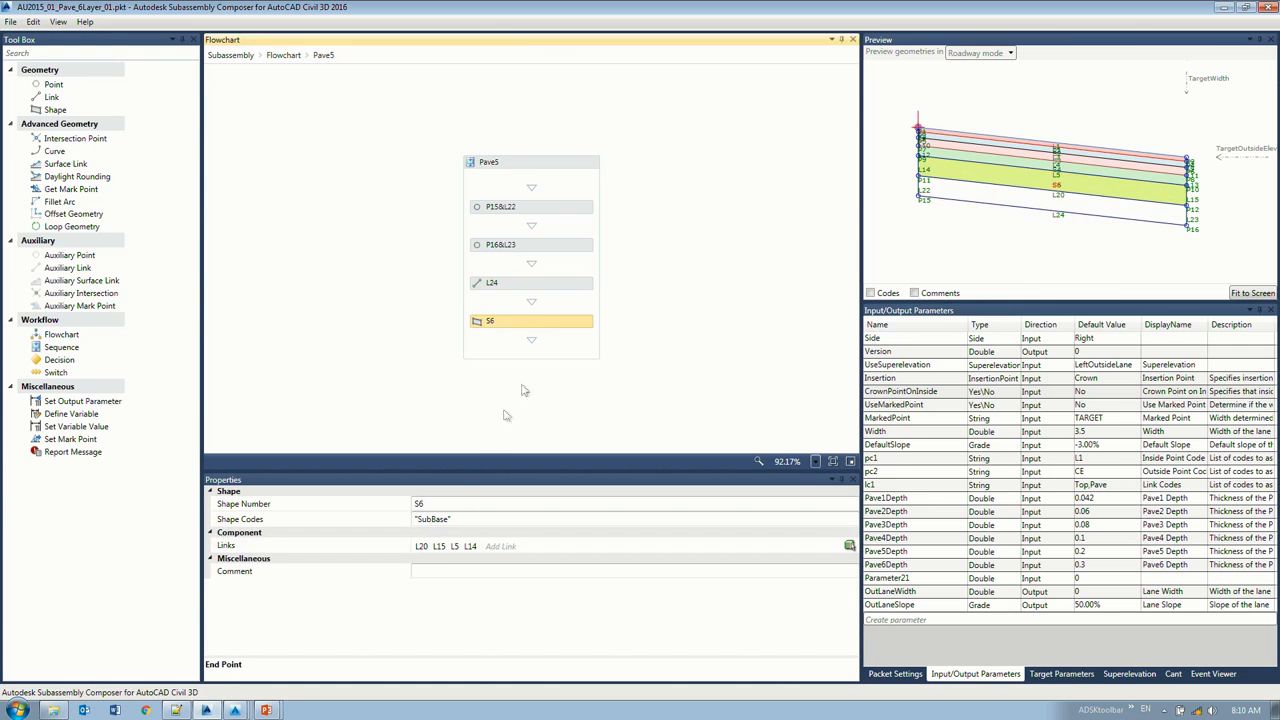
{"action": "left_click", "coordinate": [472, 546]}
{"action": "key", "text": "BackSpace"}
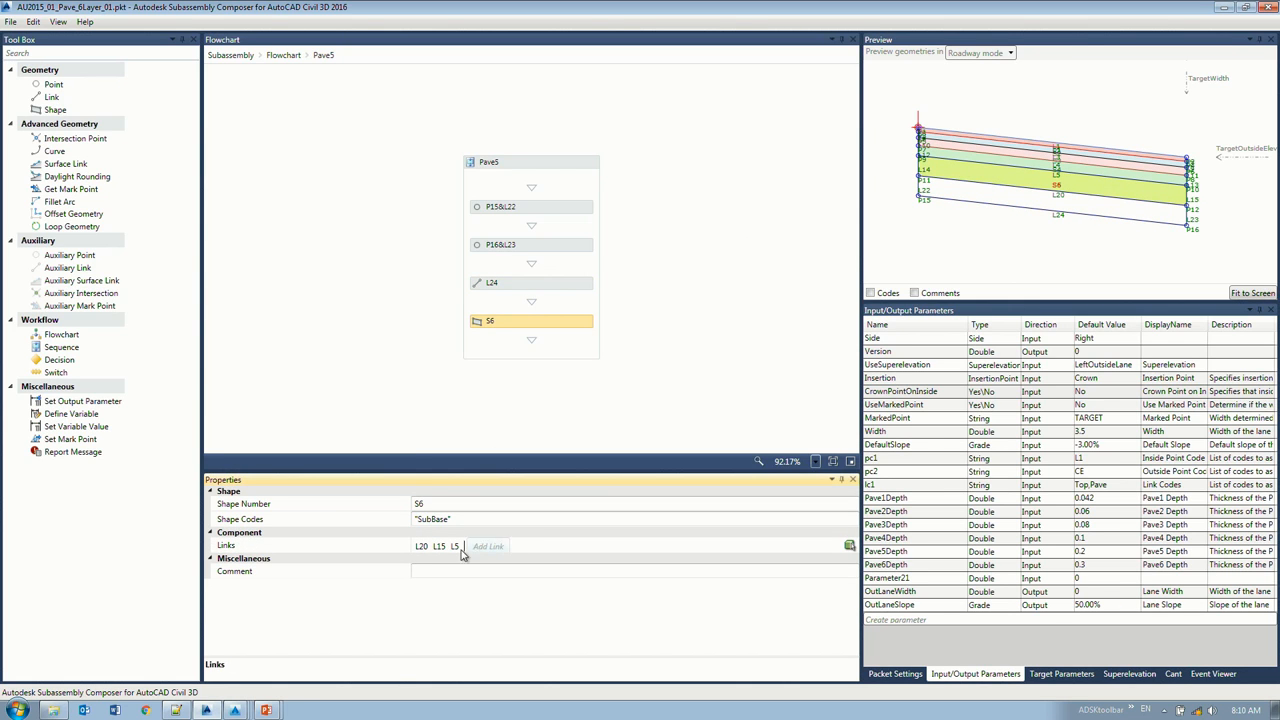
{"action": "left_click", "coordinate": [456, 546]}
{"action": "key", "text": "BackSpace"}
{"action": "key", "text": "BackSpace"}
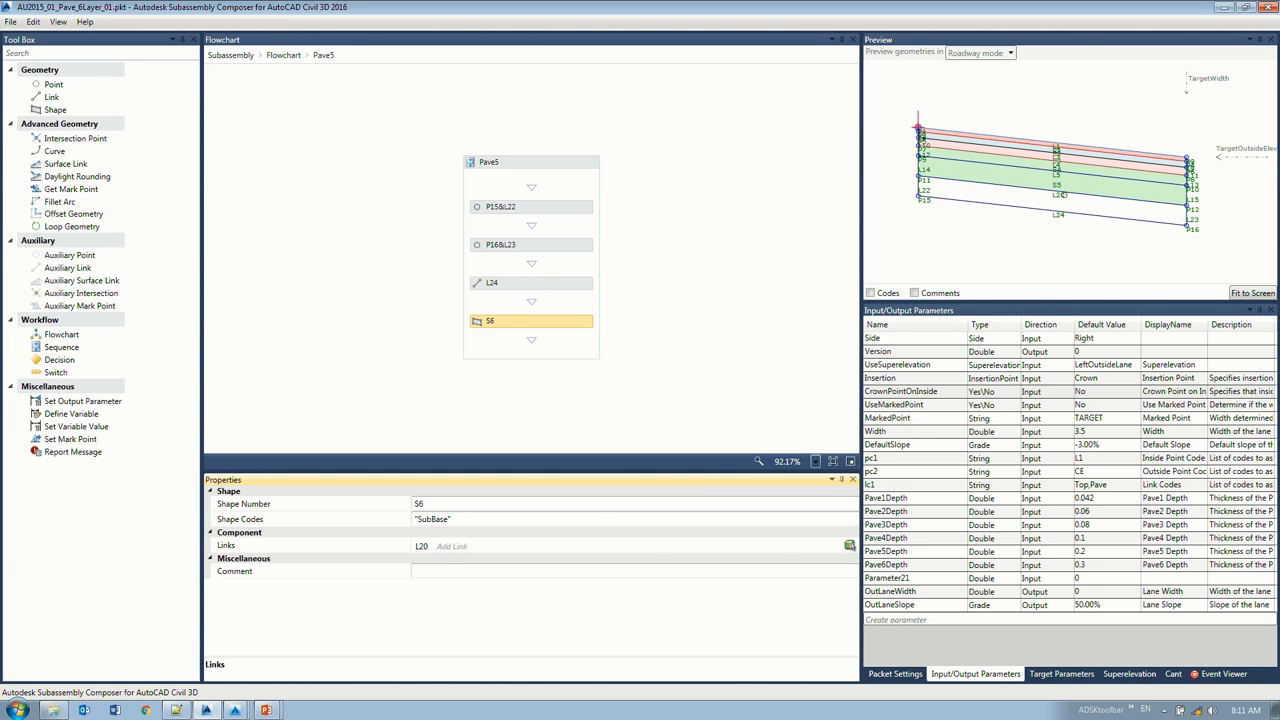
{"action": "left_click", "coordinate": [456, 546]}
{"action": "left_click", "coordinate": [464, 547]}
{"action": "left_click", "coordinate": [482, 548]}
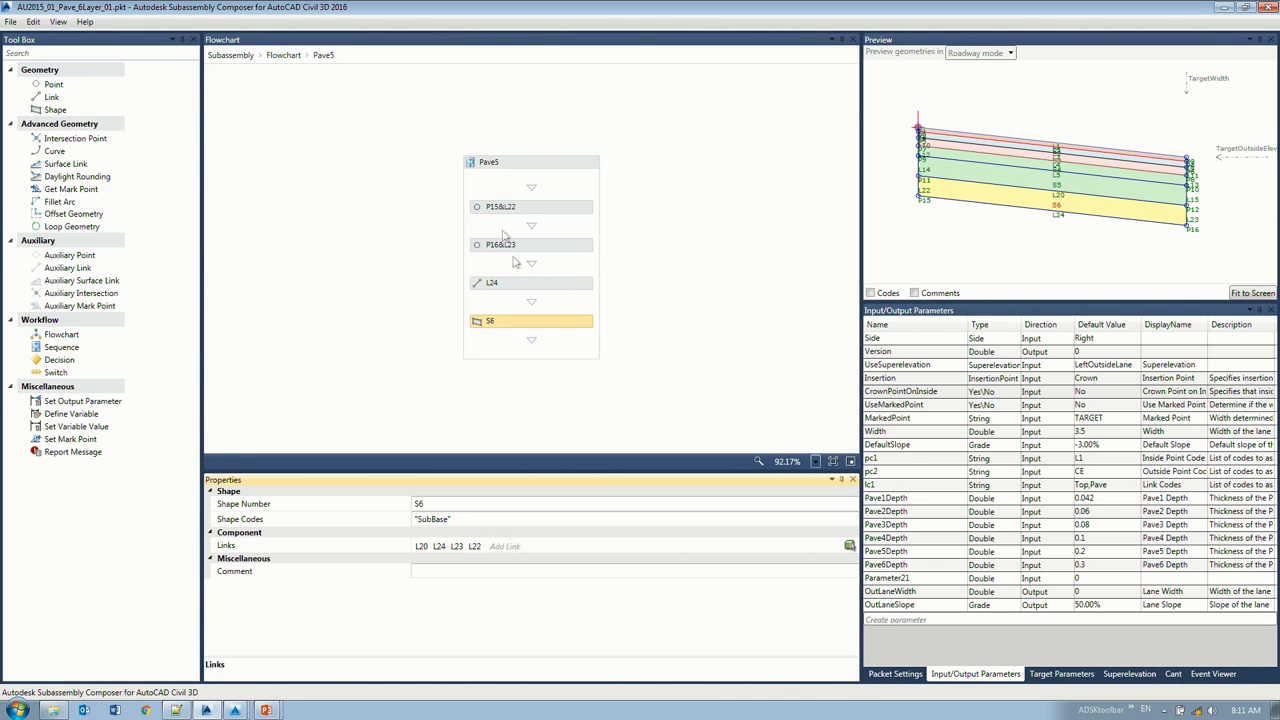
{"action": "left_click", "coordinate": [286, 57]}
{"action": "scroll", "coordinate": [415, 246], "scroll_direction": "down", "scroll_amount": 2}
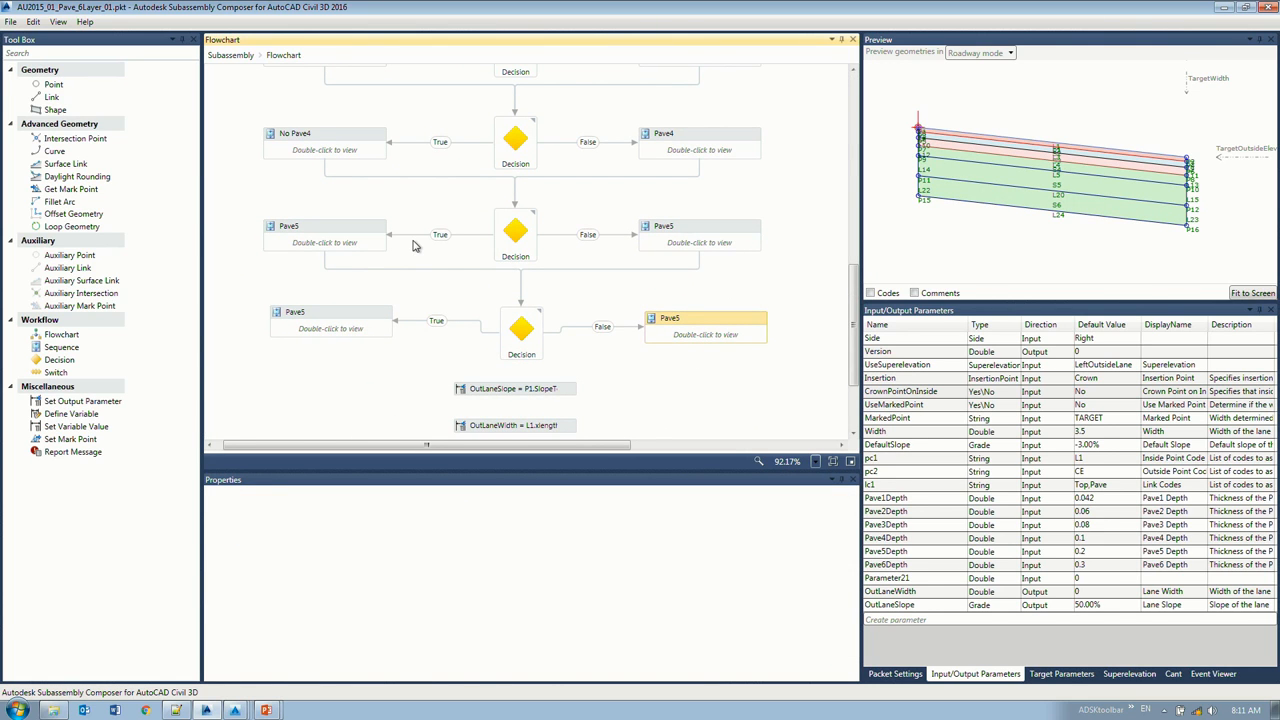
{"action": "left_click", "coordinate": [621, 104]}
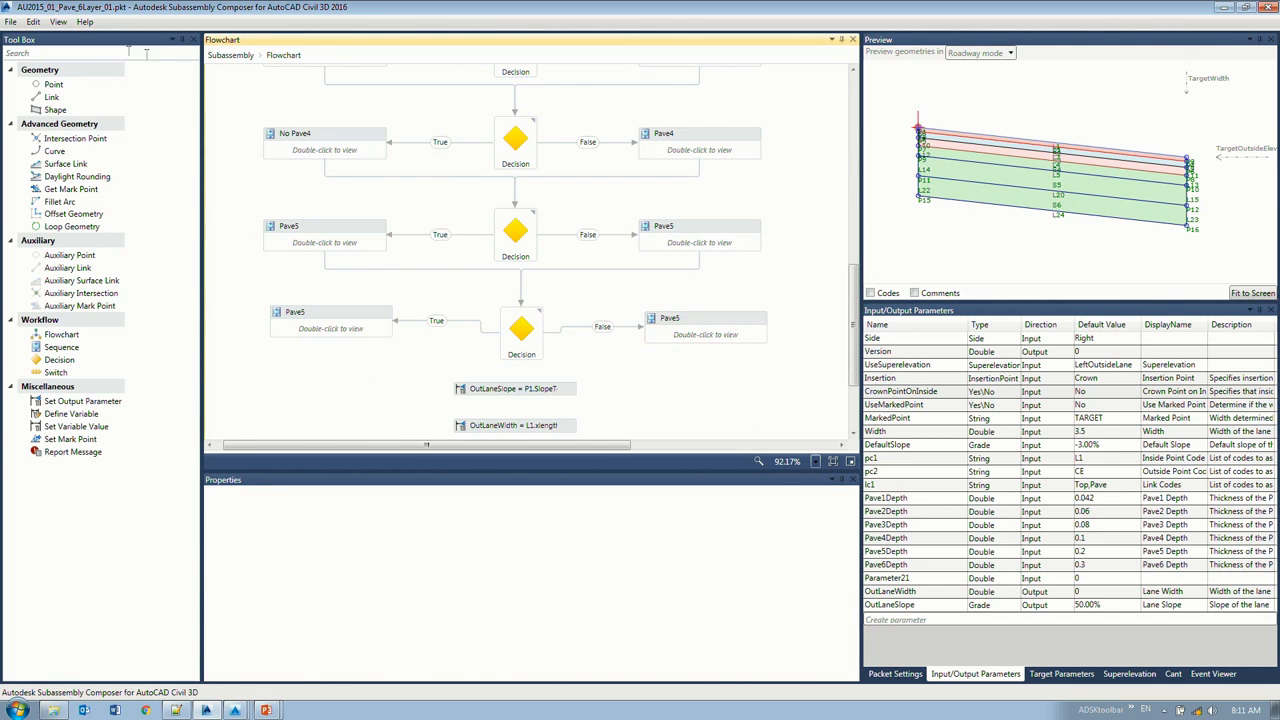
Step: Open the AU2015_SlopeProjection_01.pkt subassembly, discarding the unsaved changes to the pavement packet
{"action": "left_click", "coordinate": [10, 22]}
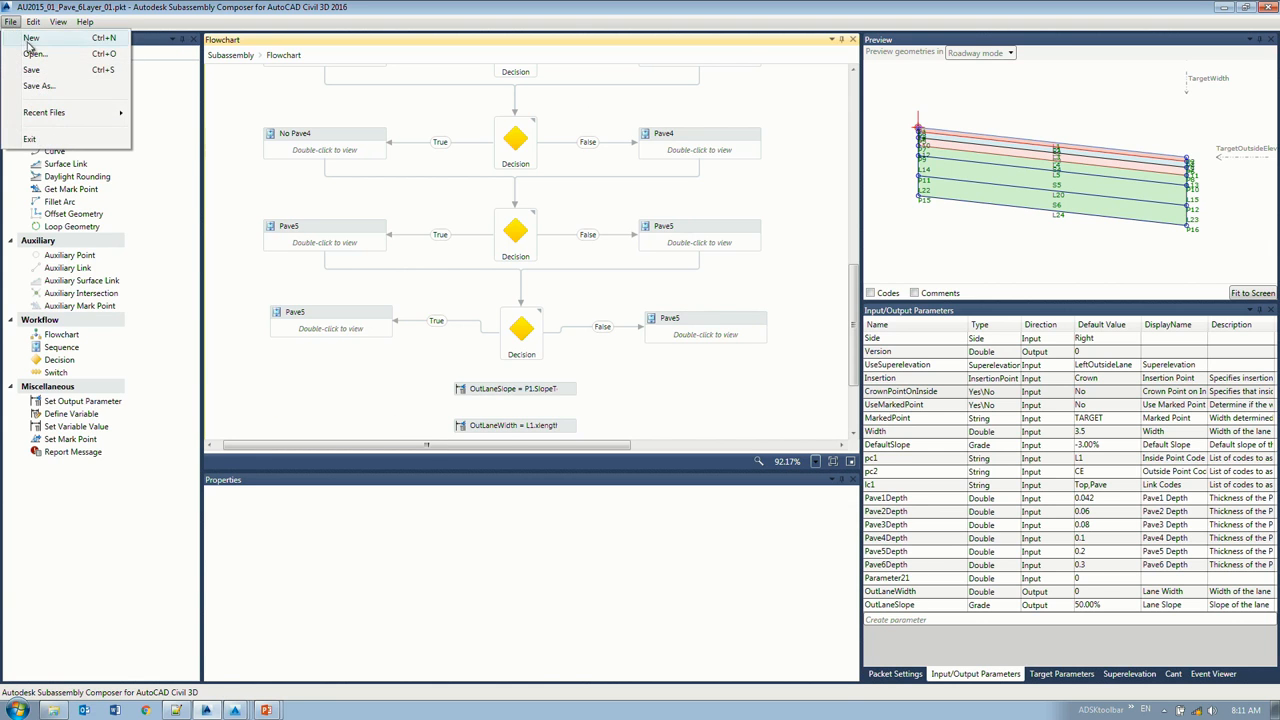
{"action": "left_click", "coordinate": [30, 40]}
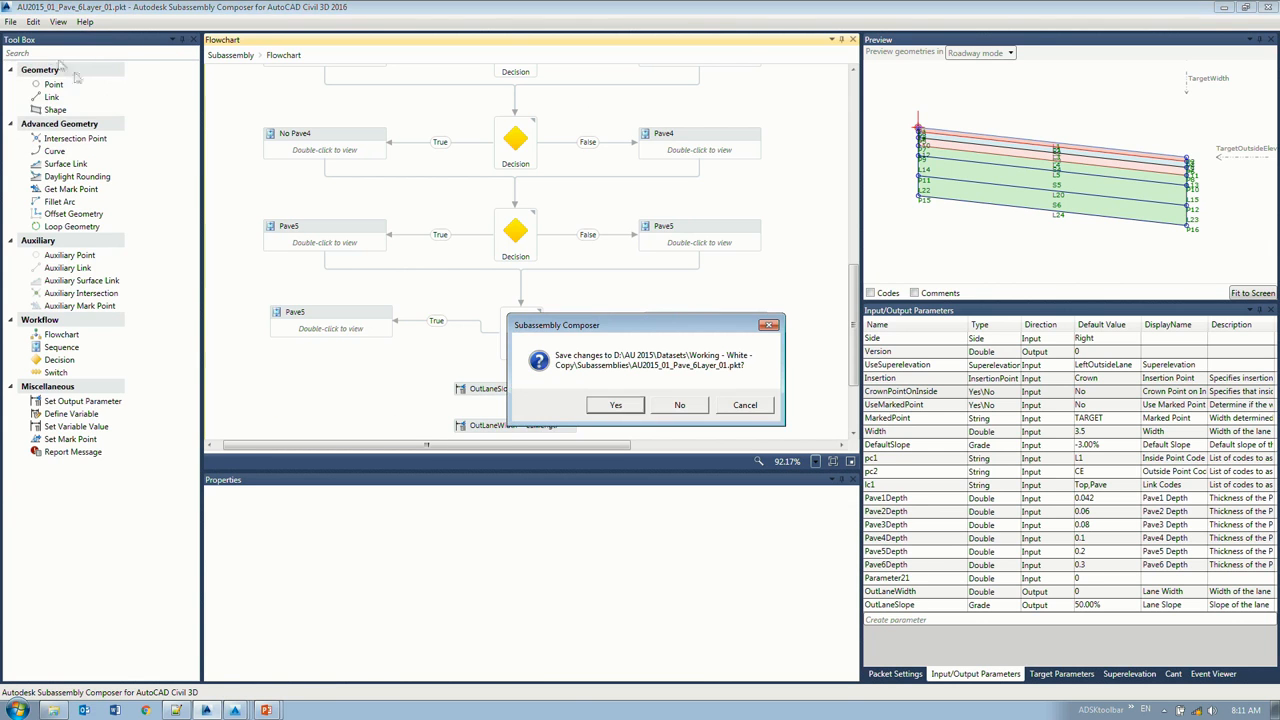
{"action": "left_click", "coordinate": [680, 405]}
{"action": "double_click", "coordinate": [520, 252]}
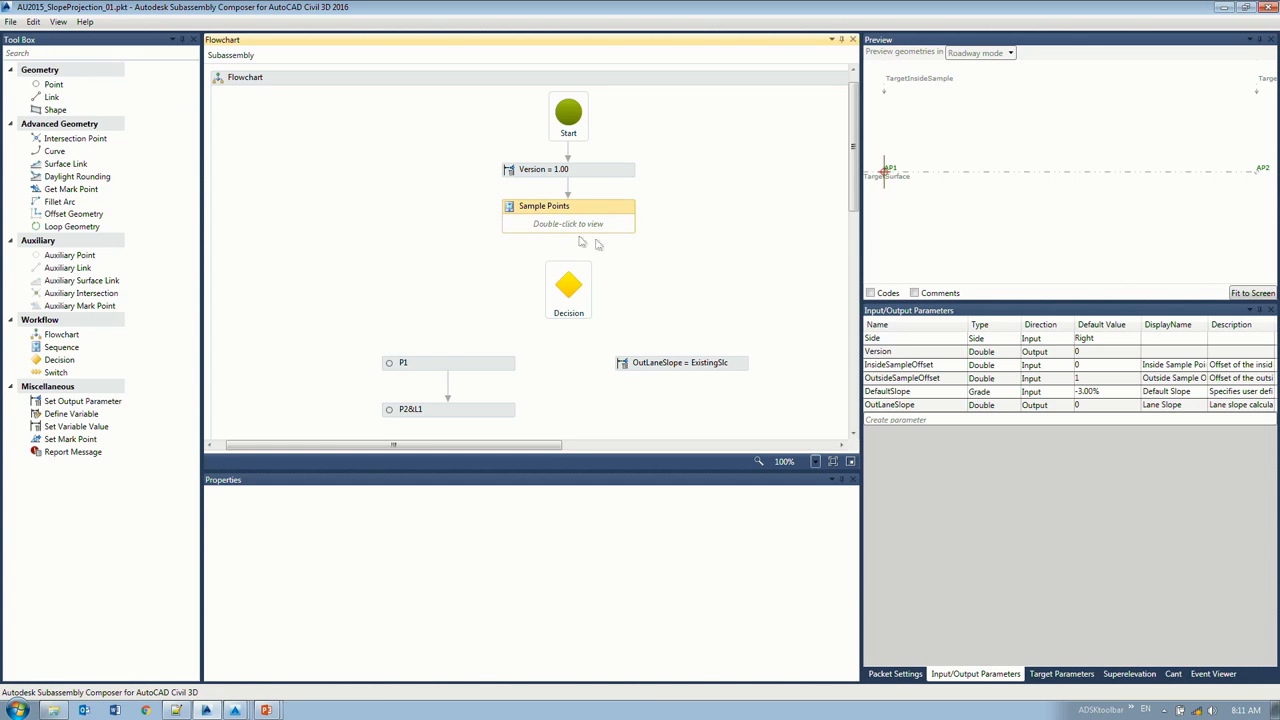
Step: Widen the preview area and connect the Sample Points sequence to the Decision in the flowchart
{"action": "scroll", "coordinate": [1099, 180], "scroll_direction": "down", "scroll_amount": 2}
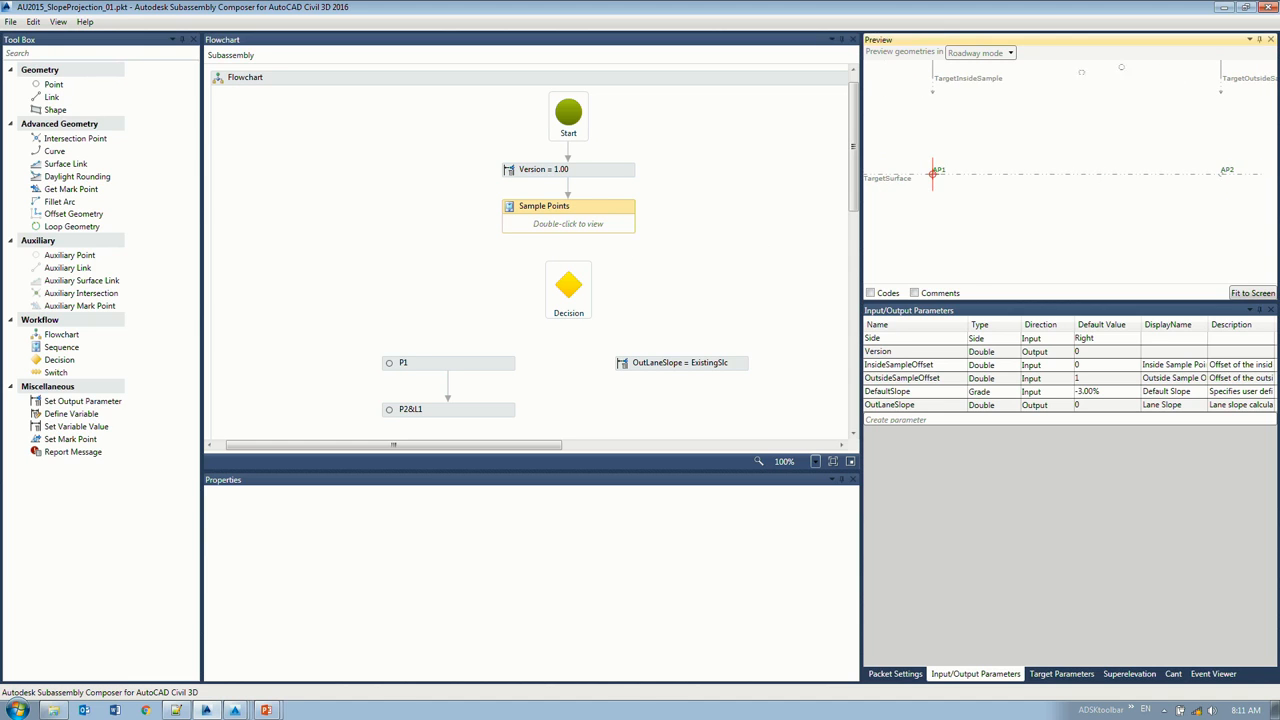
{"action": "left_click_drag", "start_coordinate": [865, 237], "coordinate": [767, 240]}
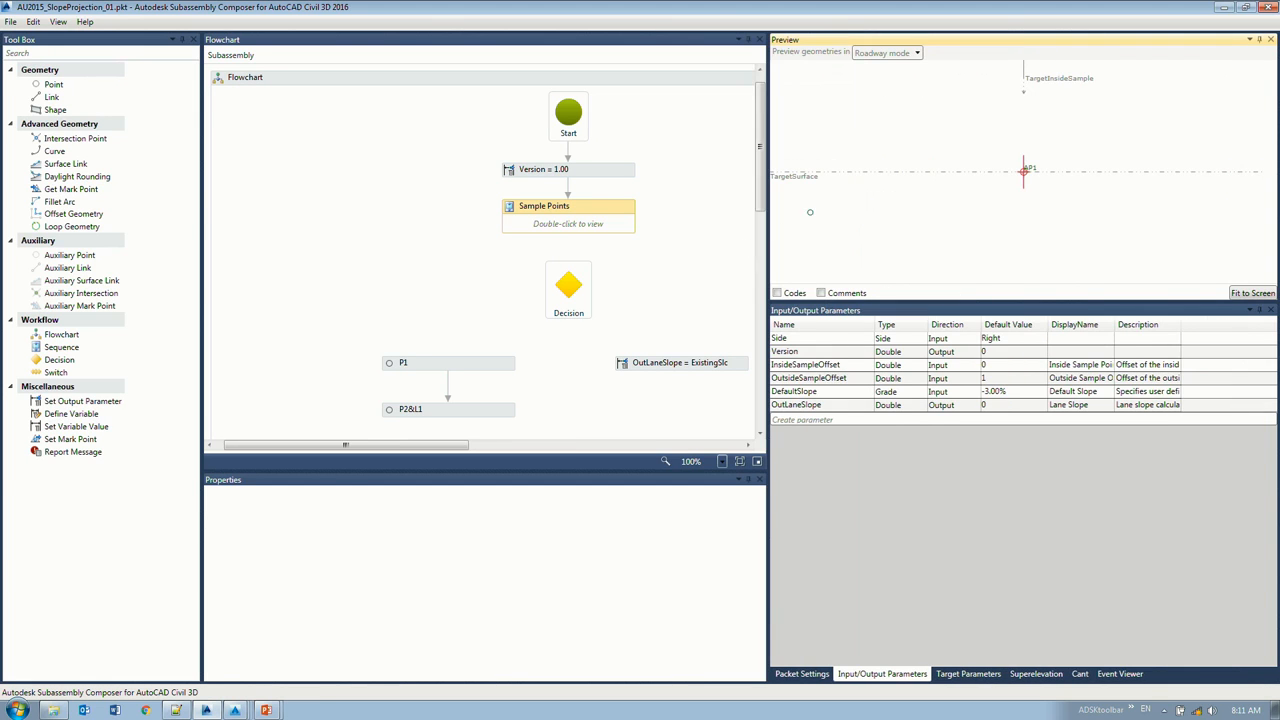
{"action": "left_click_drag", "start_coordinate": [573, 237], "coordinate": [576, 305]}
{"action": "left_click", "coordinate": [590, 206]}
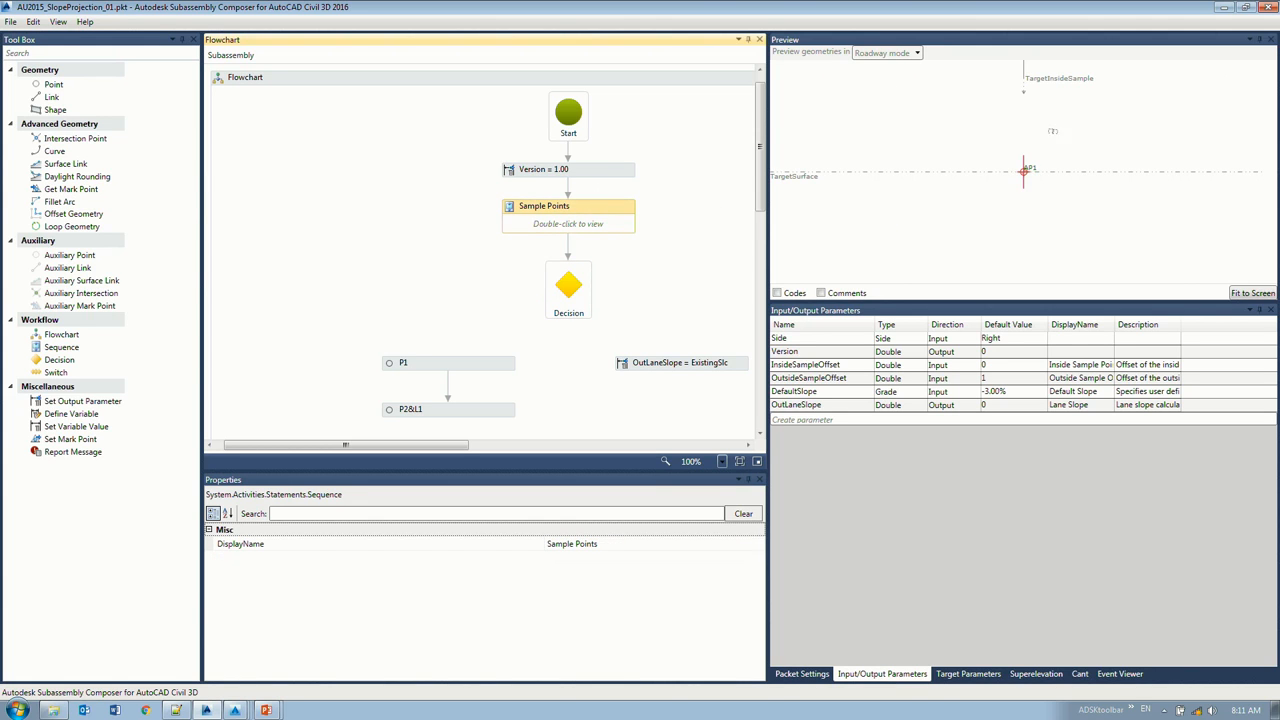
{"action": "scroll", "coordinate": [954, 150], "scroll_direction": "up", "scroll_amount": 2}
{"action": "middle_click_drag", "start_coordinate": [837, 159], "coordinate": [819, 162]}
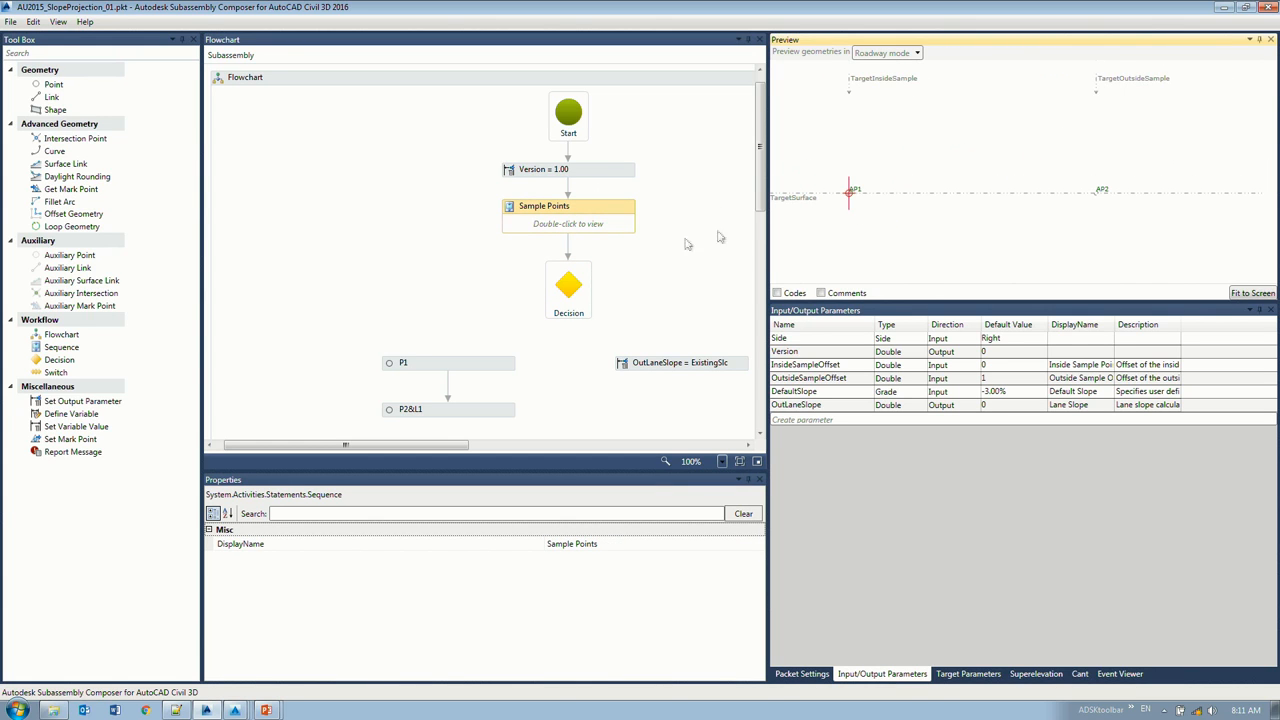
Step: Inside the Sample Points sequence, add a Define Variable element below AP2, named ExistingSlope with type Double
{"action": "double_click", "coordinate": [588, 219]}
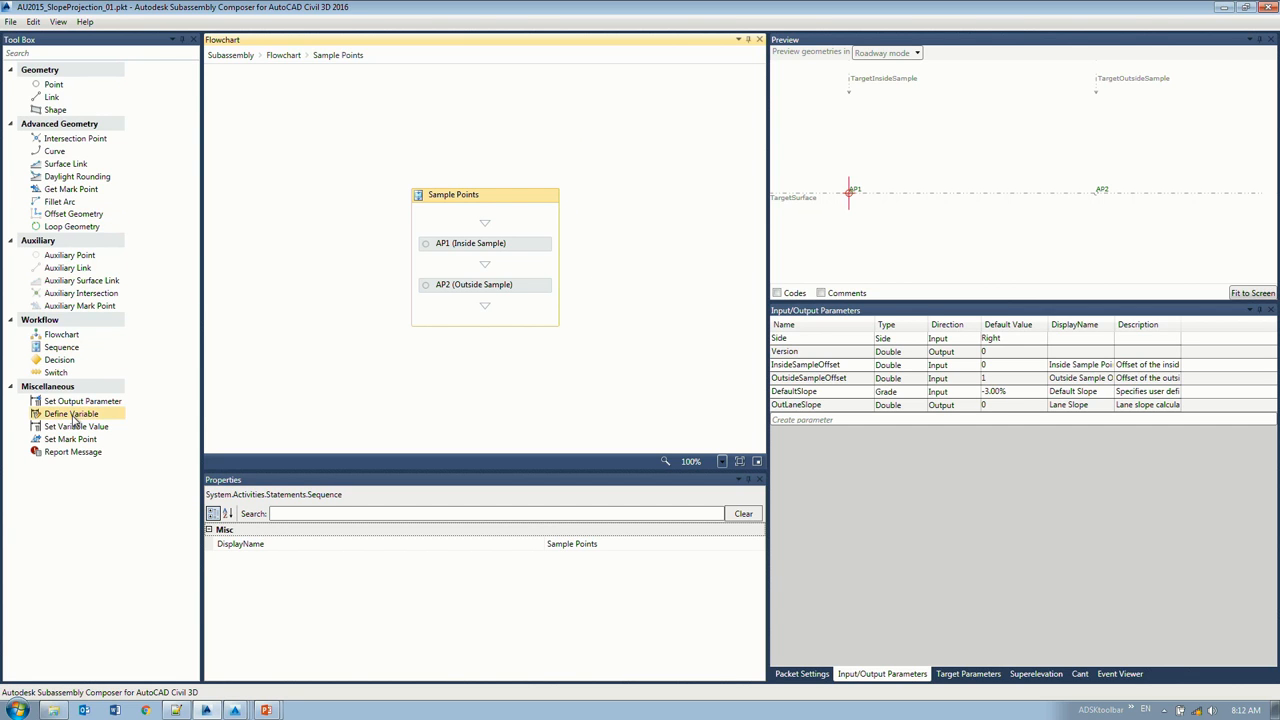
{"action": "left_click_drag", "start_coordinate": [72, 418], "coordinate": [466, 330]}
{"action": "left_click", "coordinate": [469, 503]}
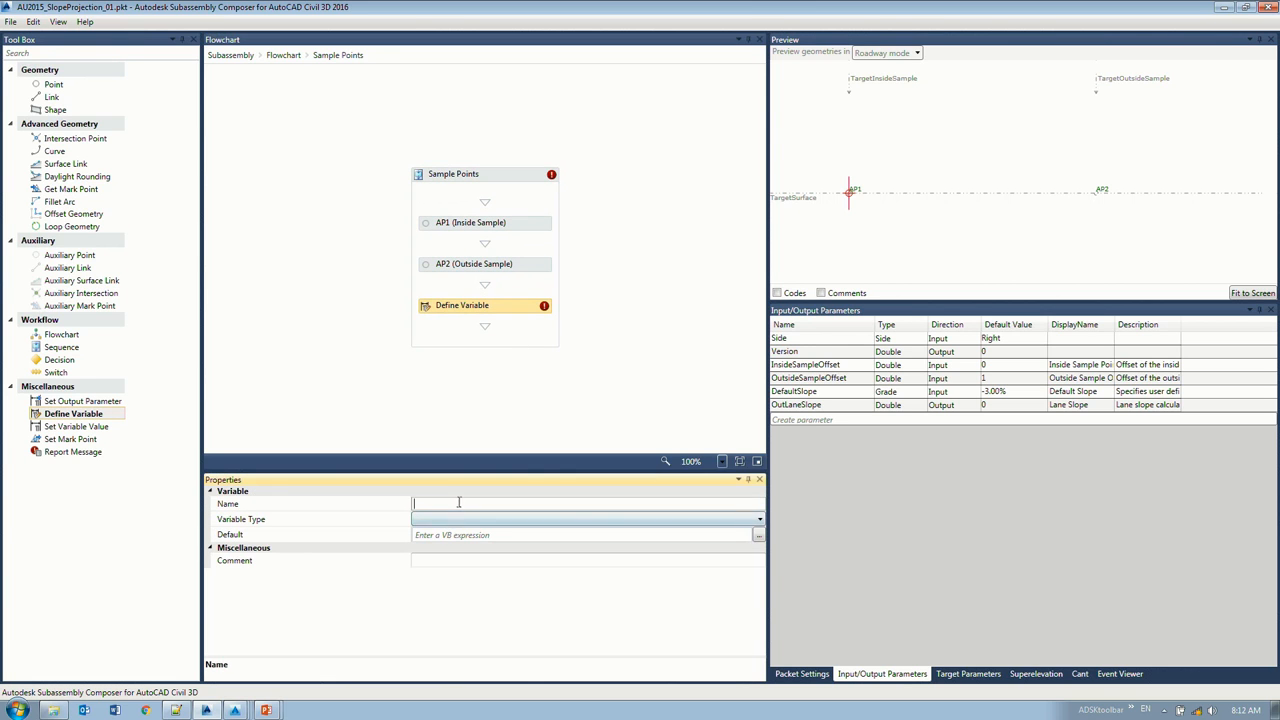
{"action": "type", "text": "ExistingSlope"}
{"action": "key", "text": "Tab"}
{"action": "left_click", "coordinate": [517, 520]}
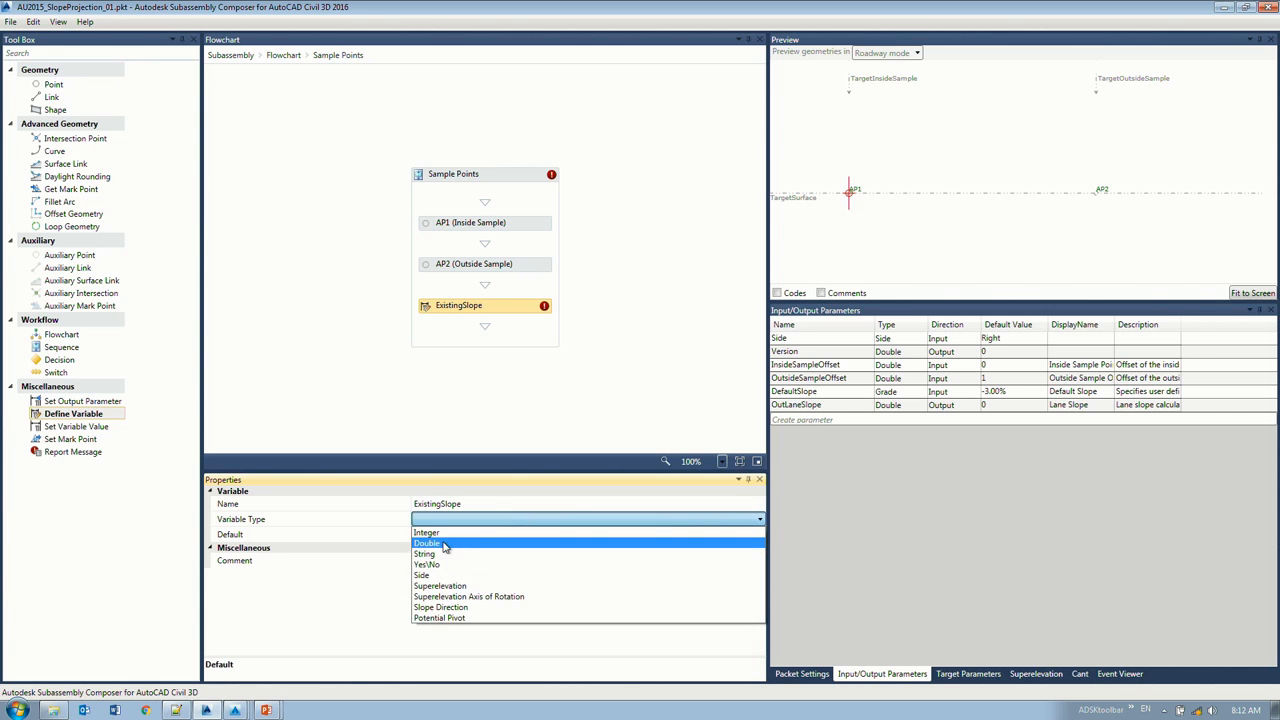
{"action": "left_click", "coordinate": [490, 543]}
Step: Set the ExistingSlope variable's default expression to AP1.SlopeTo("AP2")
{"action": "left_click", "coordinate": [493, 535]}
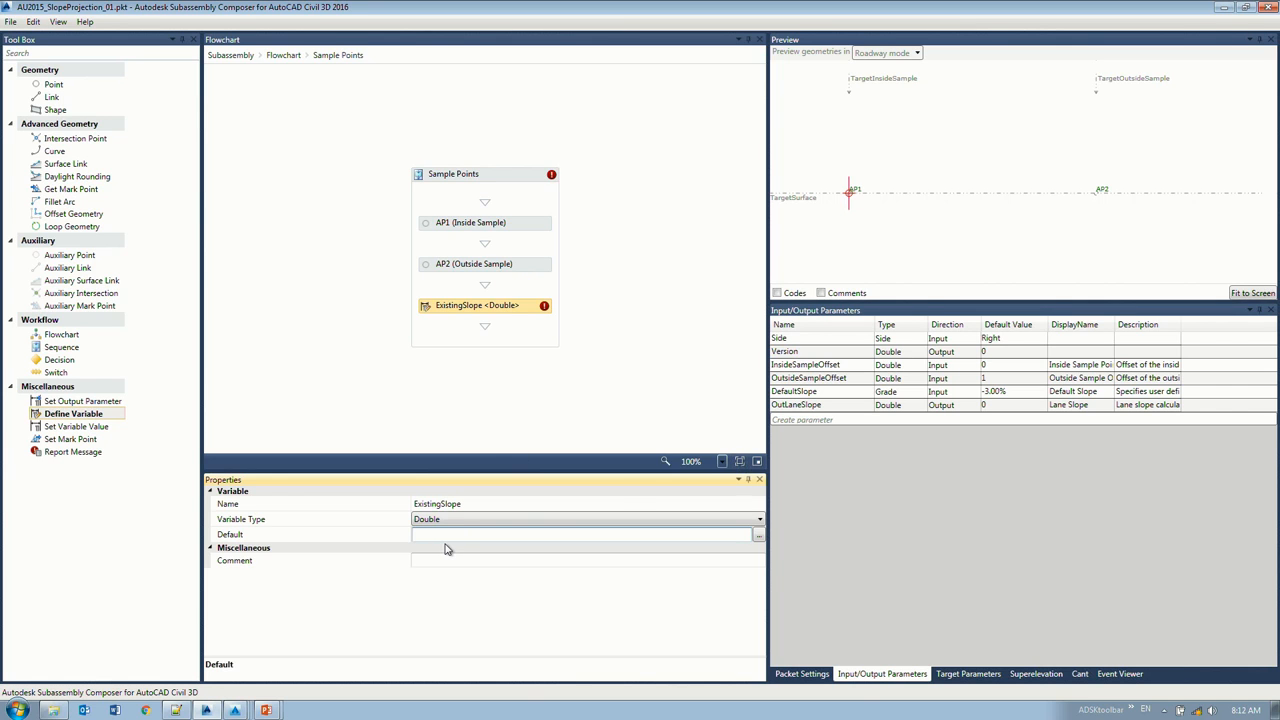
{"action": "type", "text": "AP"}
{"action": "left_click", "coordinate": [566, 410]}
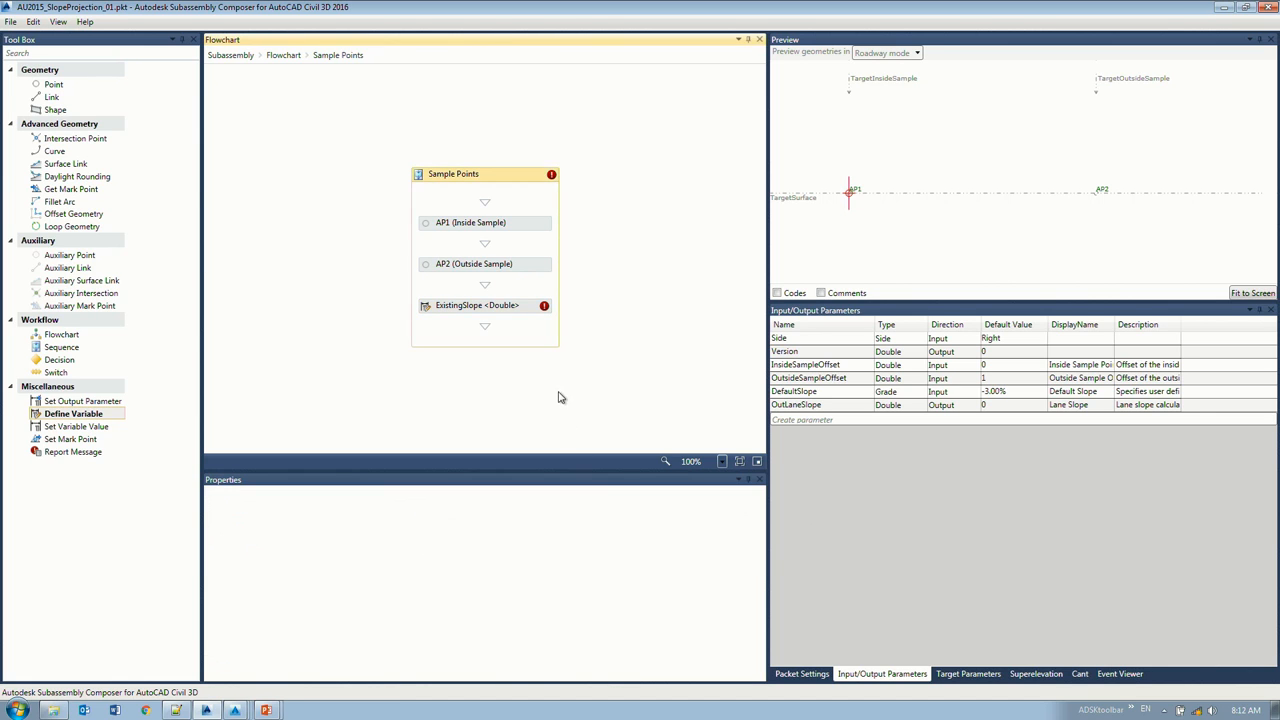
{"action": "double_click", "coordinate": [520, 309]}
{"action": "left_click", "coordinate": [500, 535]}
{"action": "left_click", "coordinate": [430, 532]}
{"action": "key", "text": "BackSpace"}
{"action": "type", "text": "1"}
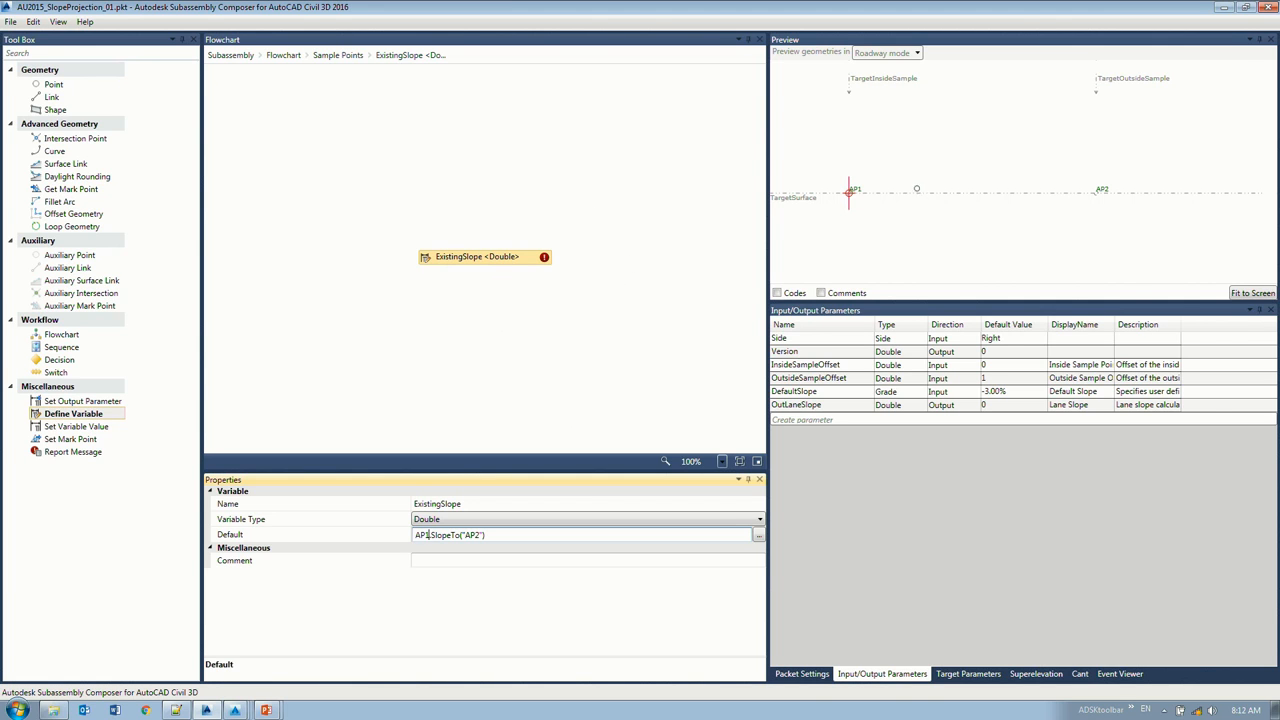
{"action": "left_click", "coordinate": [967, 673]}
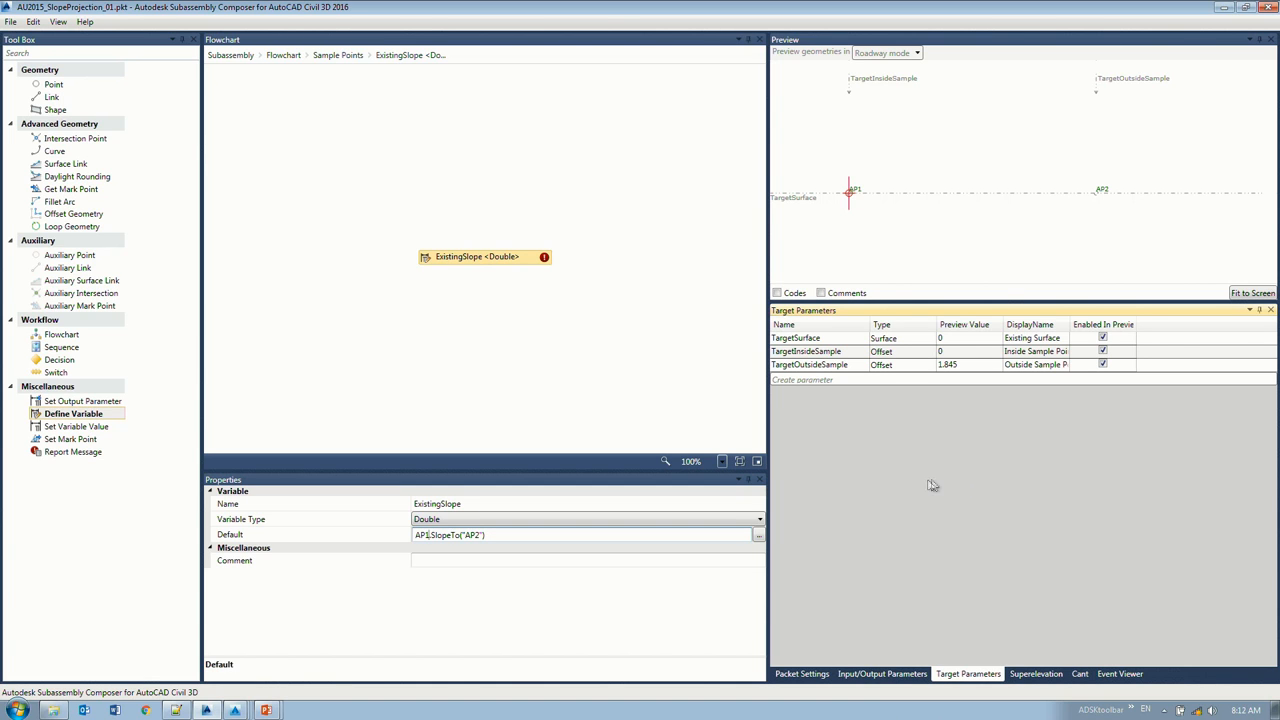
{"action": "left_click", "coordinate": [434, 421]}
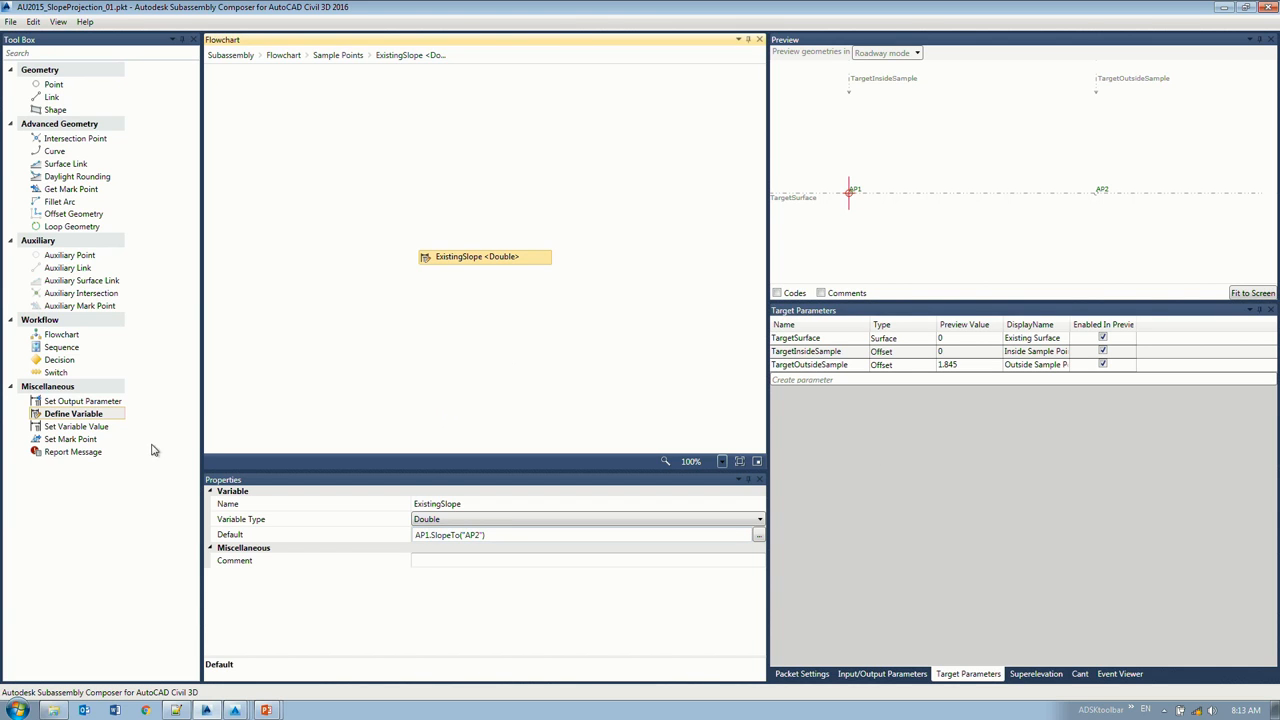
Step: Back in the main flowchart, connect the Decision's True branch to P1 and its False branch to the OutLaneSlope output parameter
{"action": "left_click", "coordinate": [331, 56]}
{"action": "left_click", "coordinate": [285, 56]}
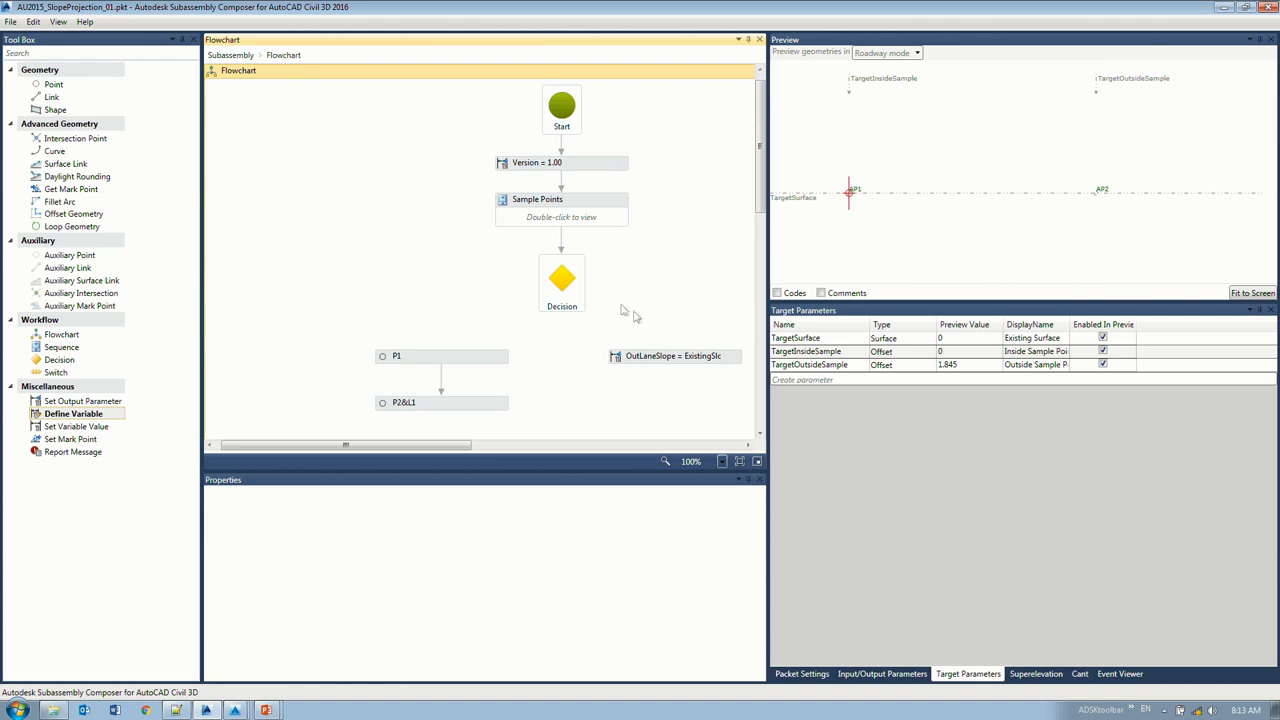
{"action": "left_click", "coordinate": [575, 285]}
{"action": "left_click", "coordinate": [581, 545]}
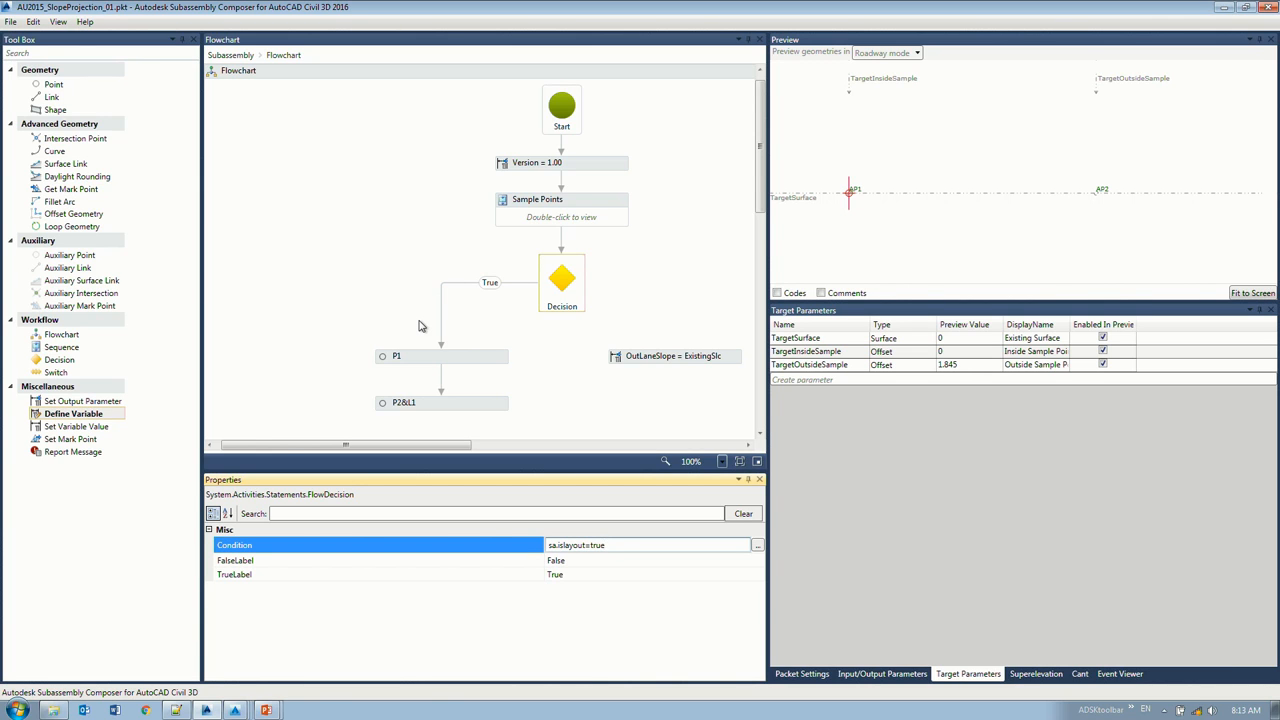
{"action": "left_click", "coordinate": [572, 288]}
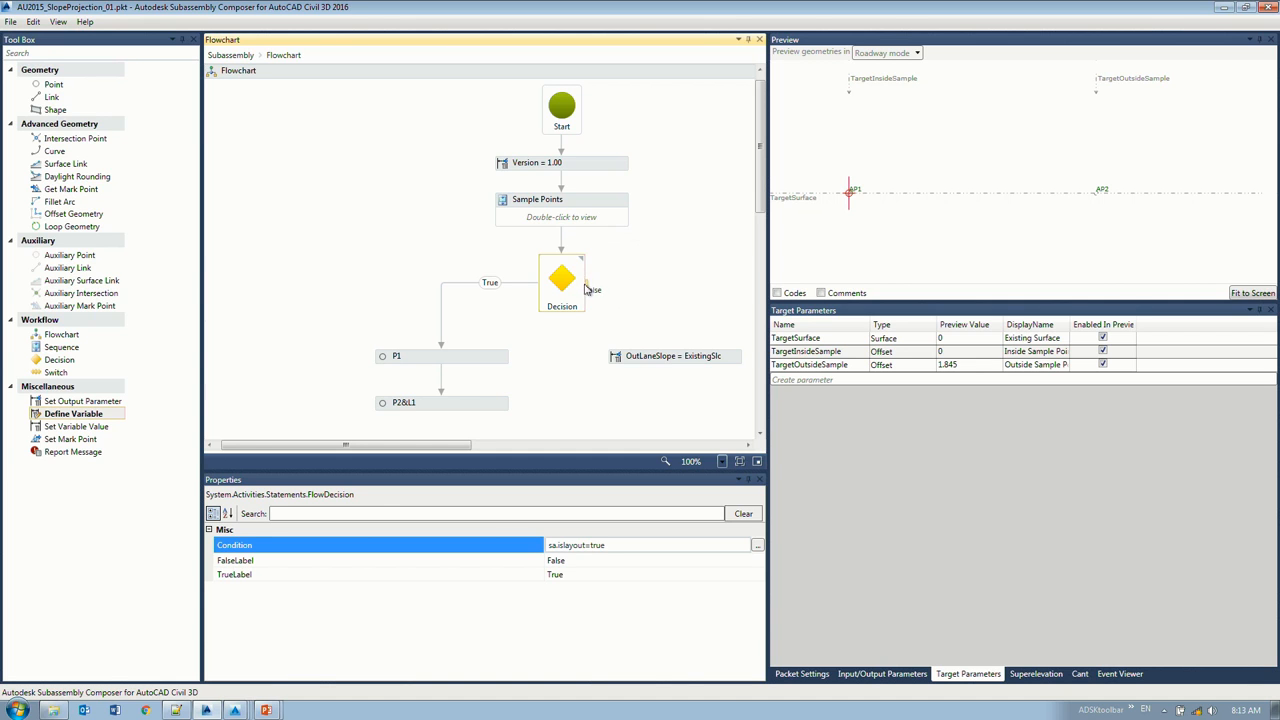
{"action": "left_click_drag", "start_coordinate": [679, 357], "coordinate": [676, 357]}
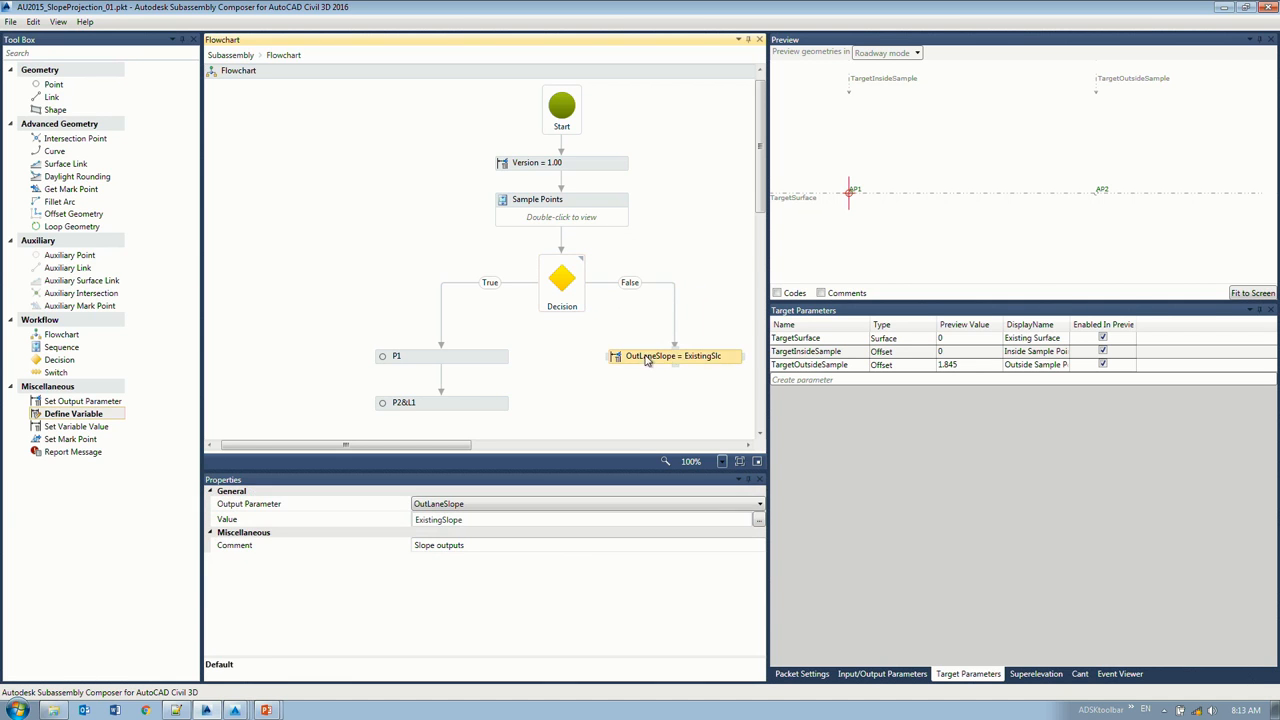
{"action": "left_click", "coordinate": [478, 519]}
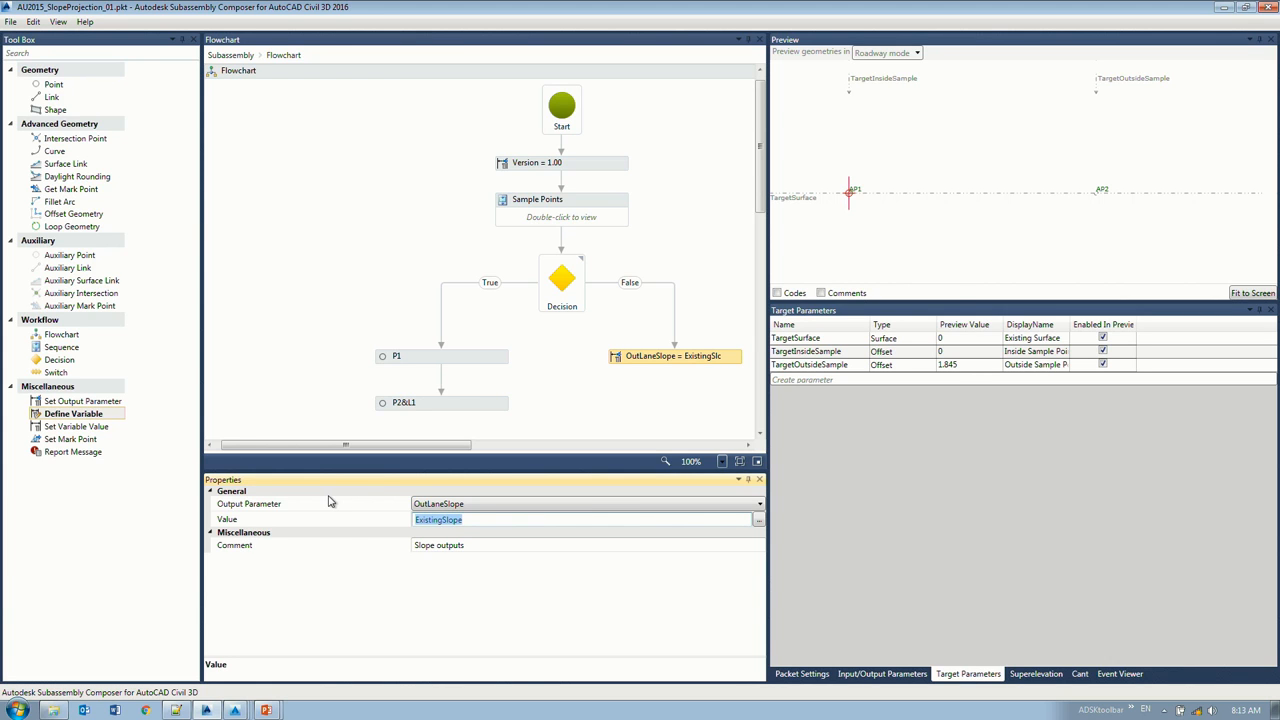
{"action": "left_click", "coordinate": [703, 209]}
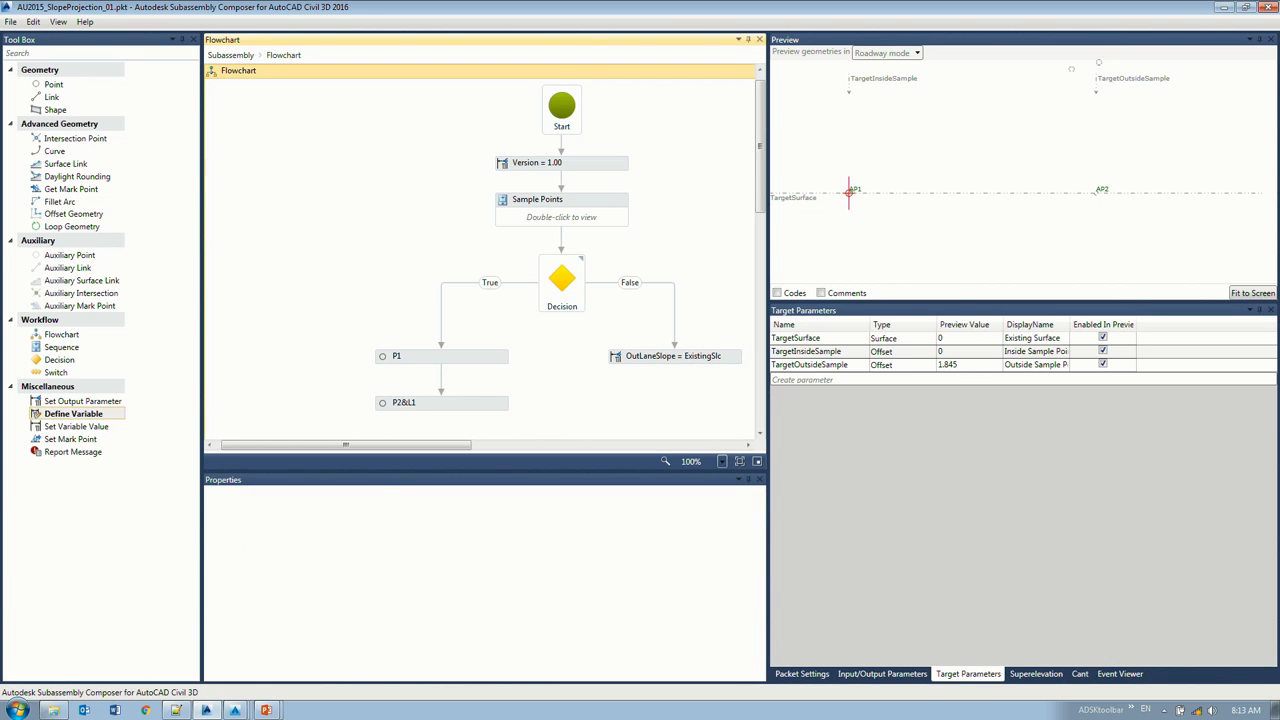
Step: Switch to AutoCAD Civil 3D with the AU2015_01 Exit Ramp_01 drawing
{"action": "left_click", "coordinate": [1224, 8]}
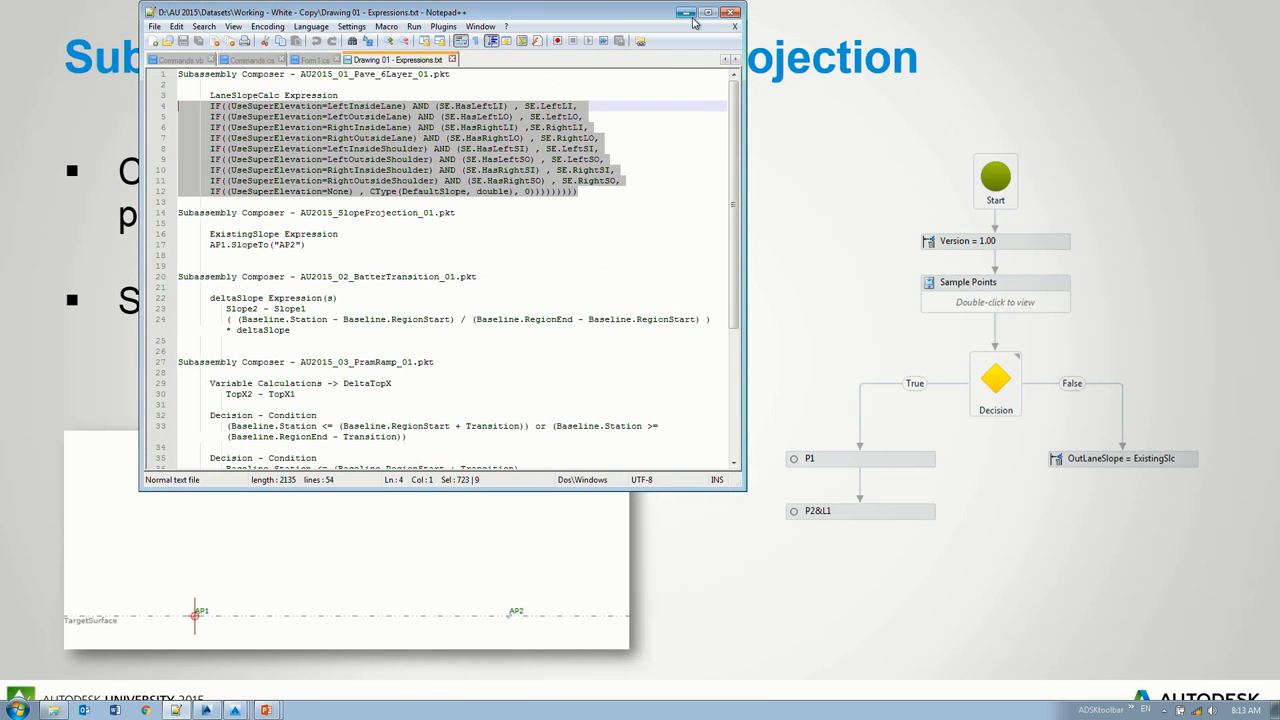
{"action": "key", "text": "alt+Tab"}
{"action": "key", "text": "alt+Tab"}
{"action": "key", "text": "alt+Tab"}
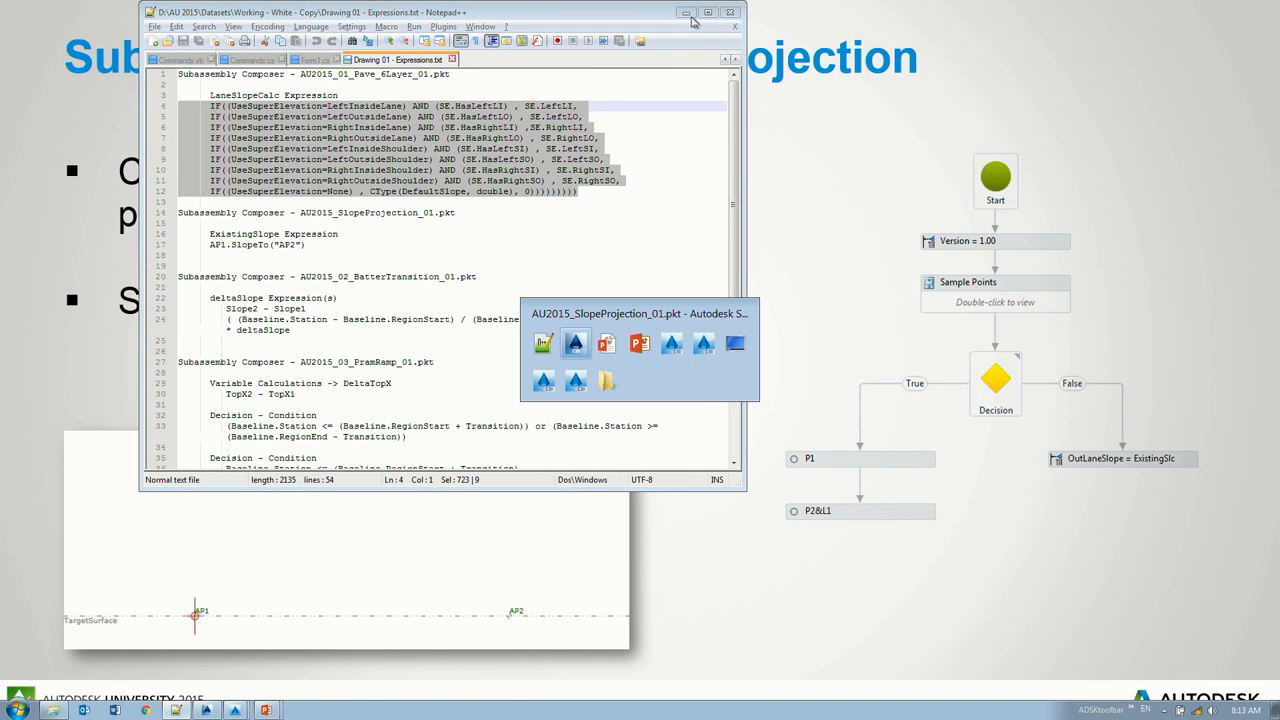
{"action": "left_click", "coordinate": [575, 382]}
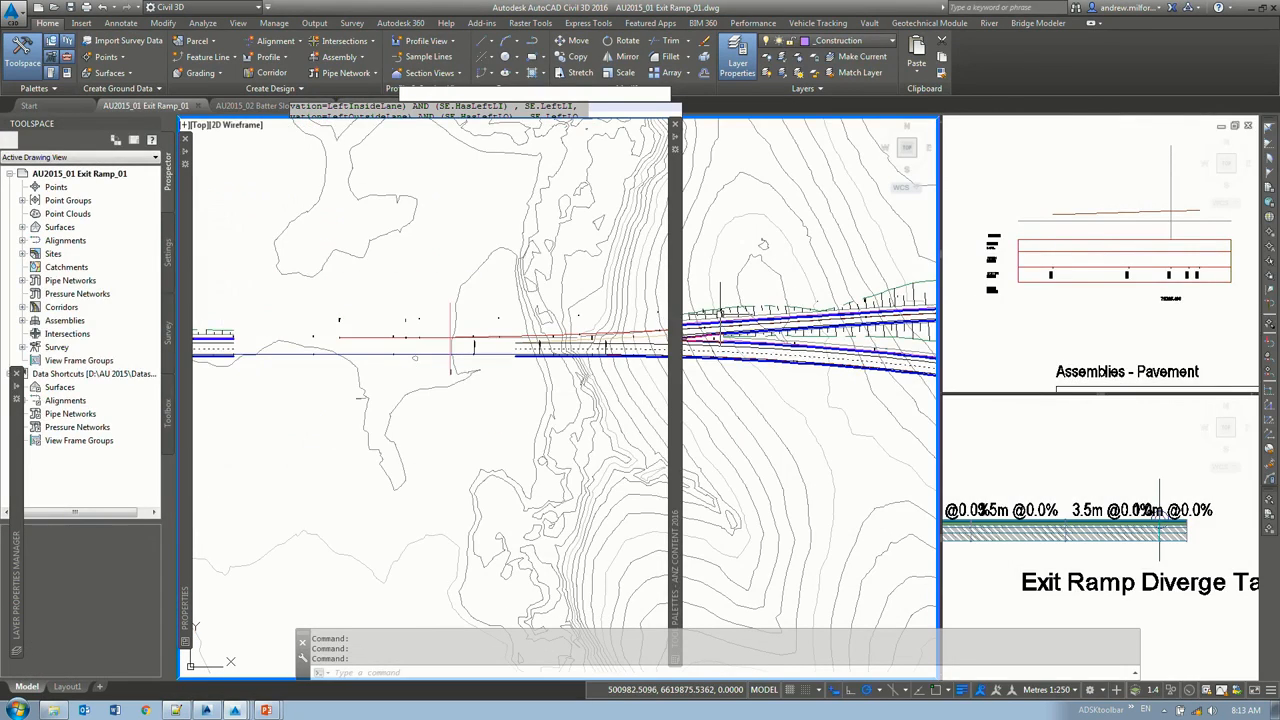
Step: Move the Tool Palettes window out of the plan view to the far edge of the workspace
{"action": "mouse_move", "coordinate": [672, 205]}
{"action": "left_click_drag", "start_coordinate": [672, 205], "coordinate": [450, 218]}
{"action": "left_click_drag", "start_coordinate": [206, 186], "coordinate": [1266, 186]}
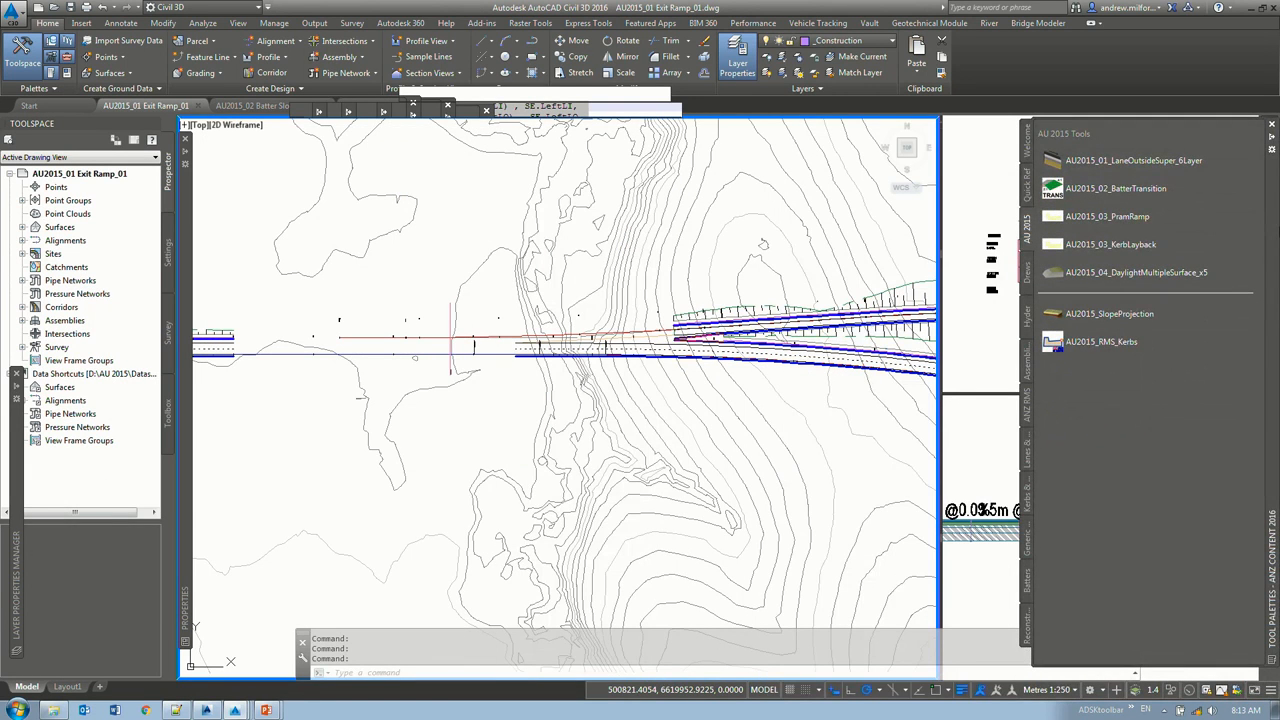
{"action": "left_click", "coordinate": [480, 280]}
{"action": "left_click", "coordinate": [495, 290]}
{"action": "key", "text": "Escape"}
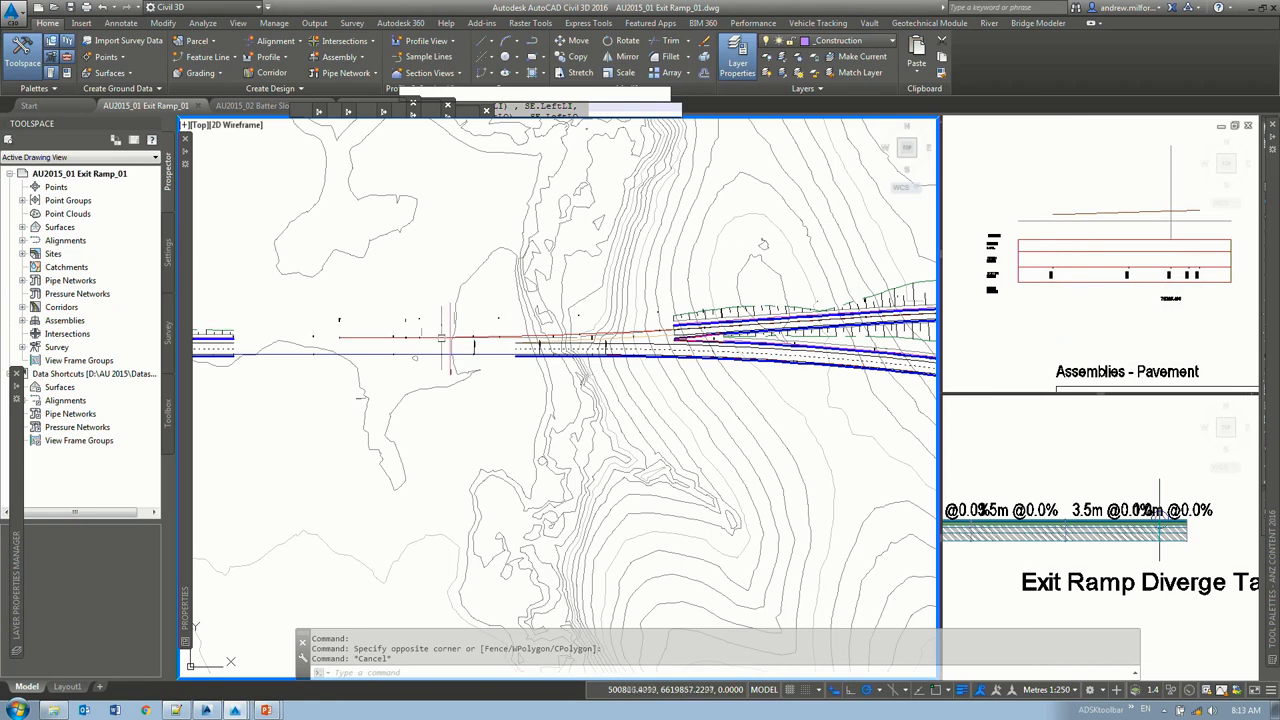
Step: Select the MC10 alignment in the plan view and set the annotation scale to Metres 1:500
{"action": "left_click", "coordinate": [266, 352]}
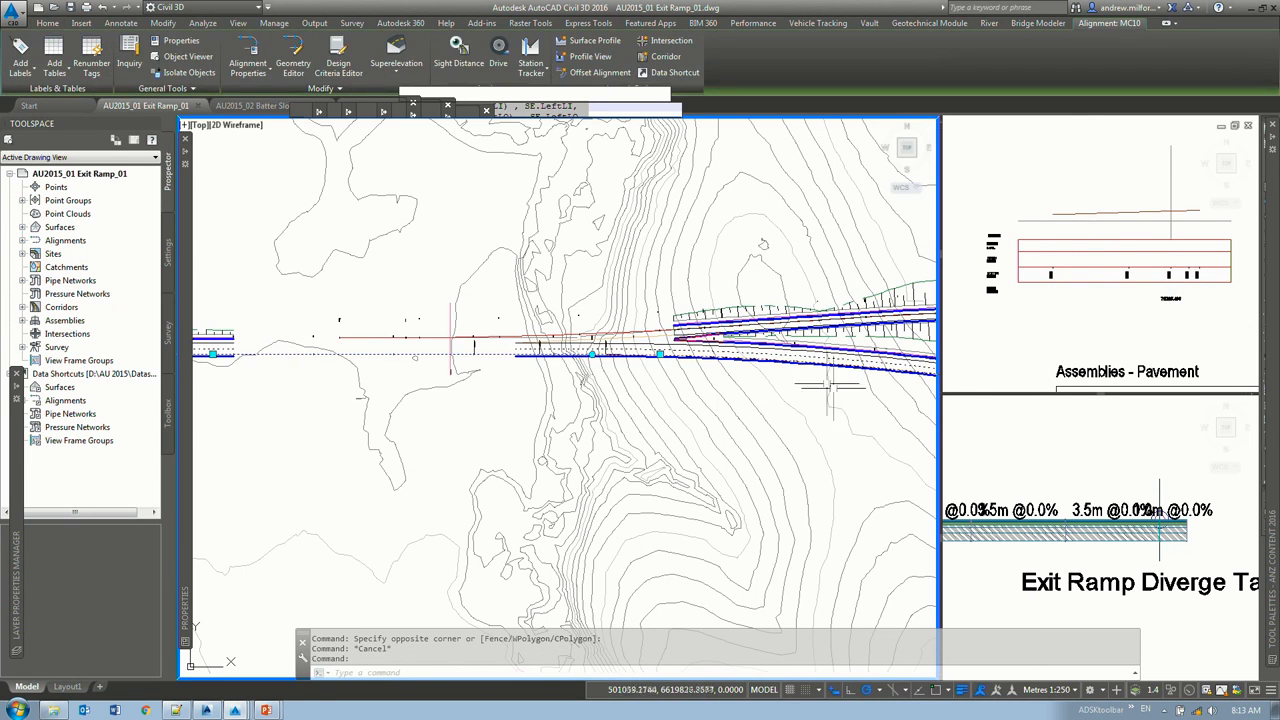
{"action": "scroll", "coordinate": [529, 363], "scroll_direction": "up", "scroll_amount": 3}
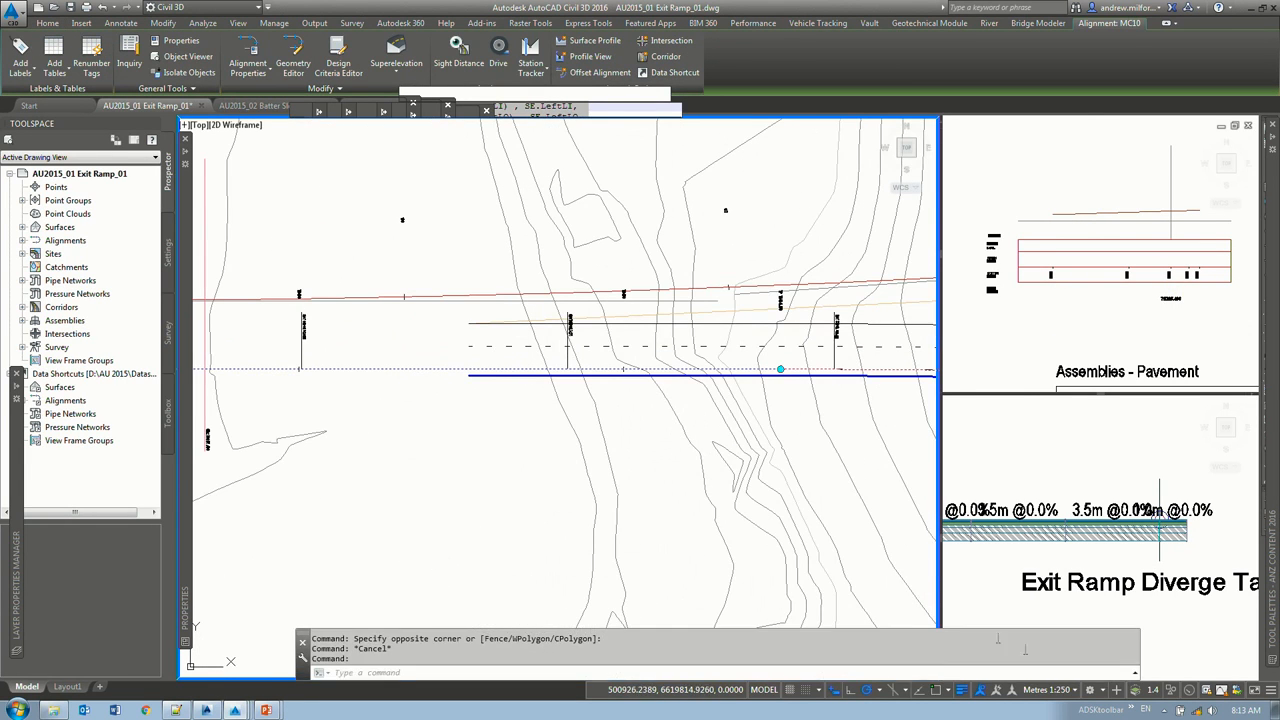
{"action": "left_click", "coordinate": [1062, 690]}
{"action": "left_click", "coordinate": [1056, 535]}
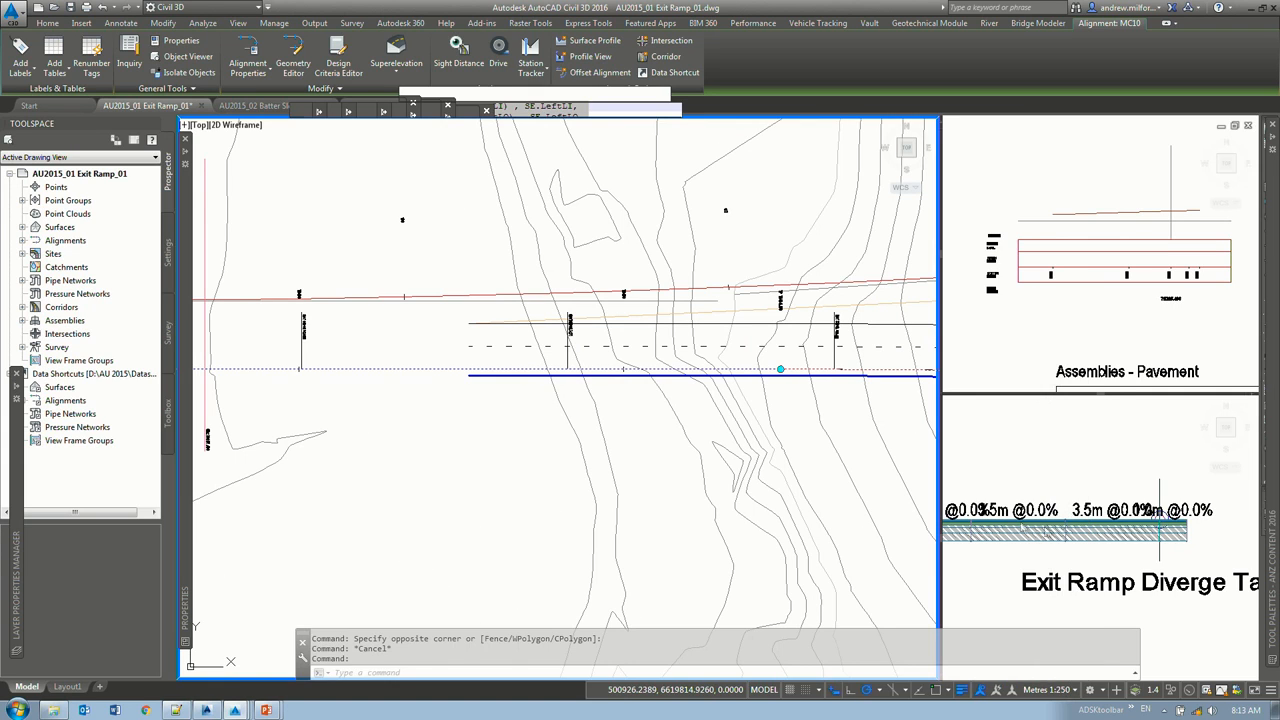
Step: Select the MC30 alignment and examine the exit ramp corridor and its diverge from MC10 along the plan
{"action": "scroll", "coordinate": [340, 354], "scroll_direction": "down", "scroll_amount": 2}
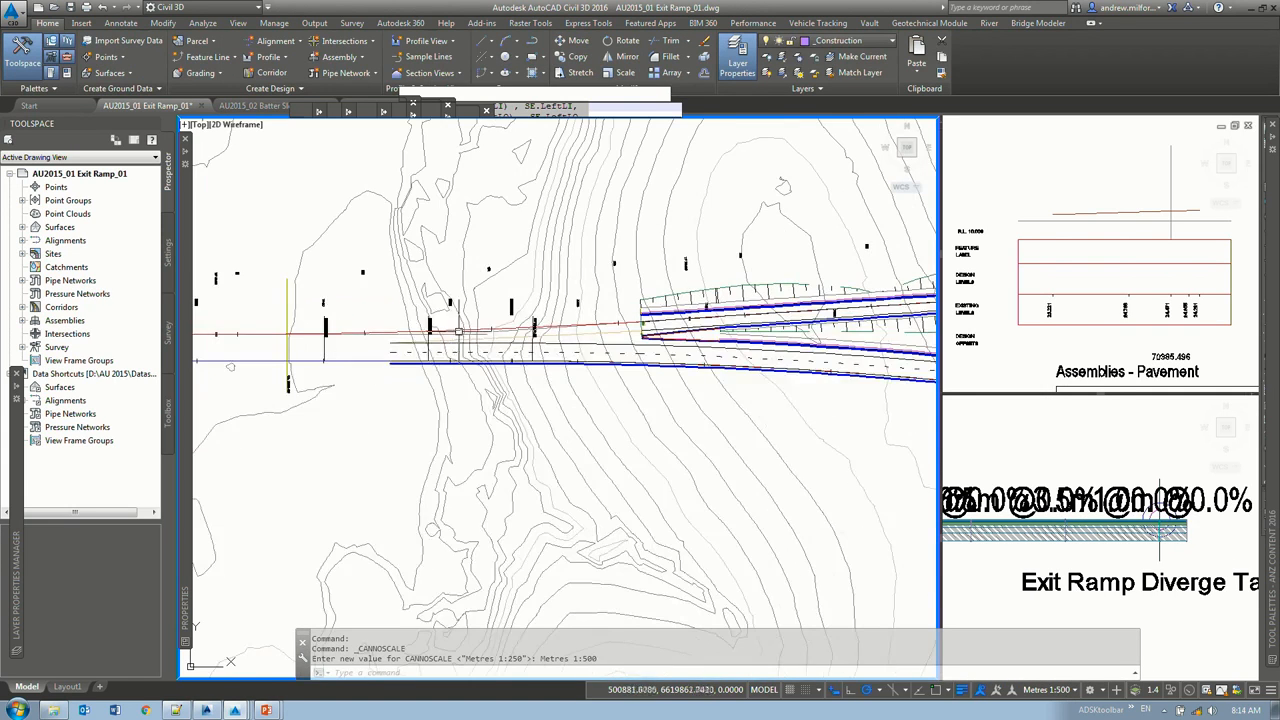
{"action": "middle_click_drag", "start_coordinate": [353, 325], "coordinate": [450, 334]}
{"action": "left_click", "coordinate": [458, 339]}
{"action": "middle_click_drag", "start_coordinate": [746, 342], "coordinate": [437, 345]}
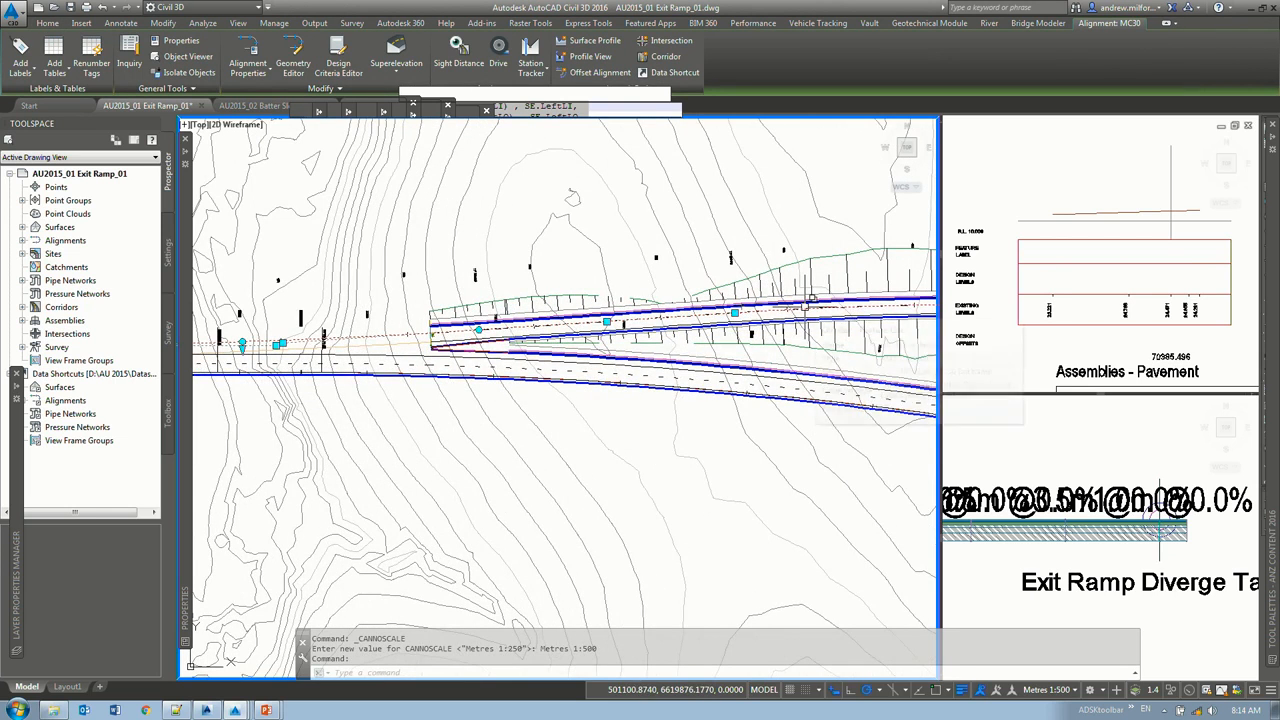
{"action": "mouse_move", "coordinate": [812, 298]}
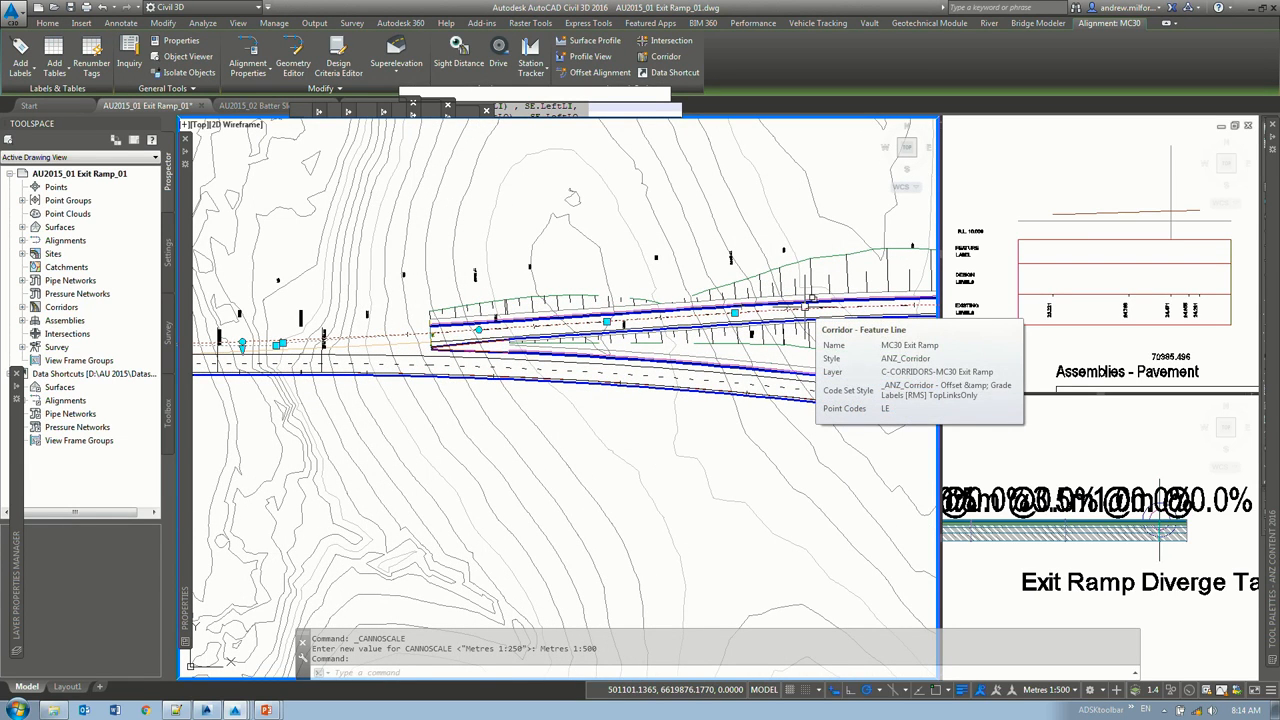
{"action": "middle_click_drag", "start_coordinate": [379, 353], "coordinate": [680, 365]}
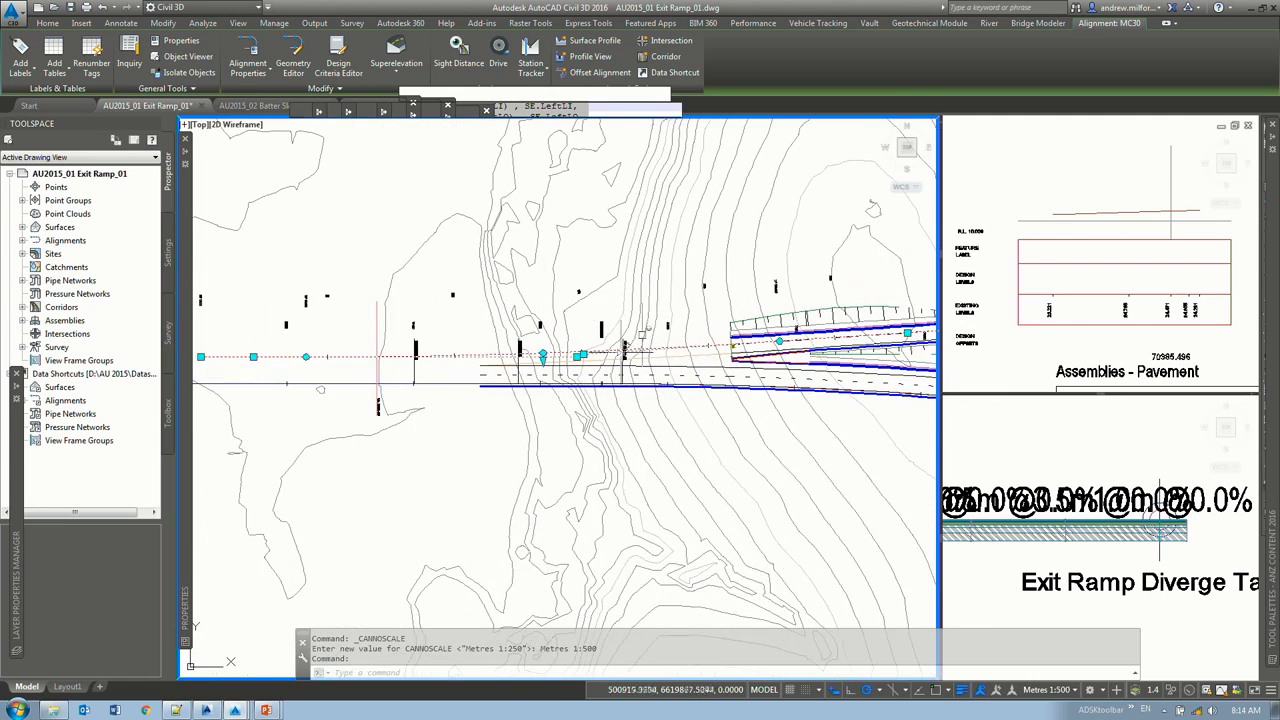
{"action": "scroll", "coordinate": [485, 400], "scroll_direction": "up", "scroll_amount": 2}
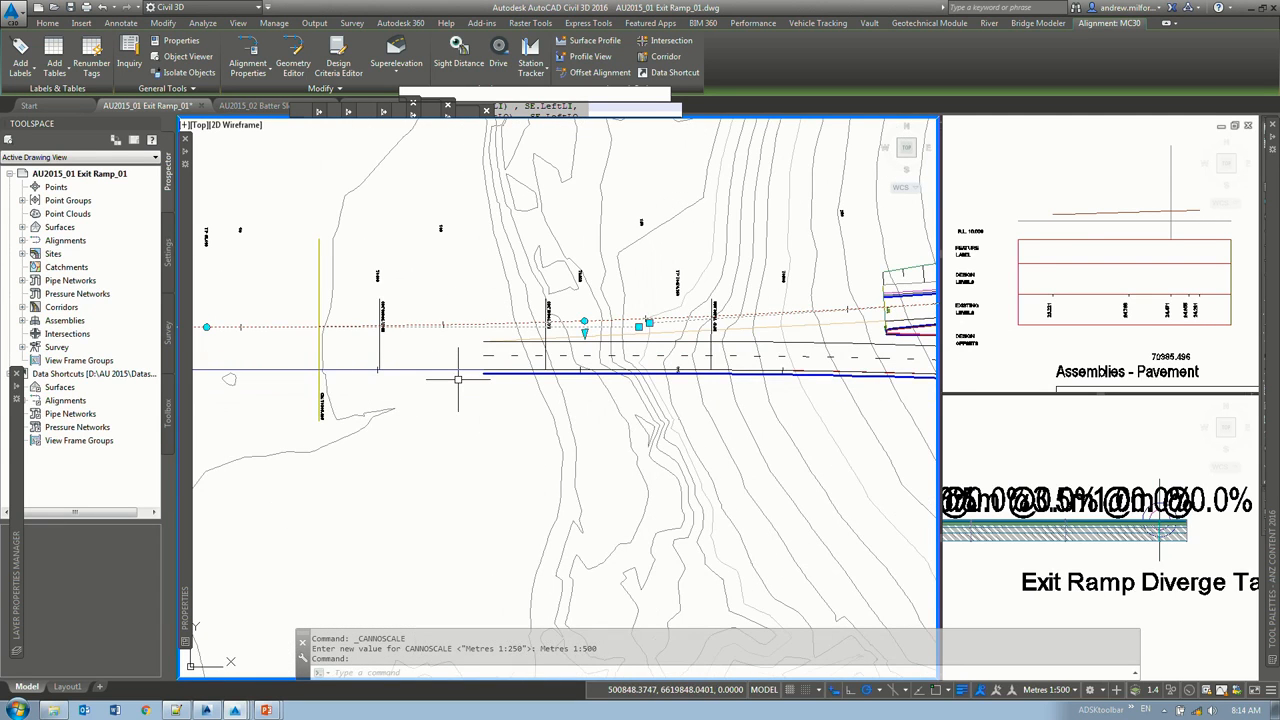
{"action": "mouse_move", "coordinate": [457, 379]}
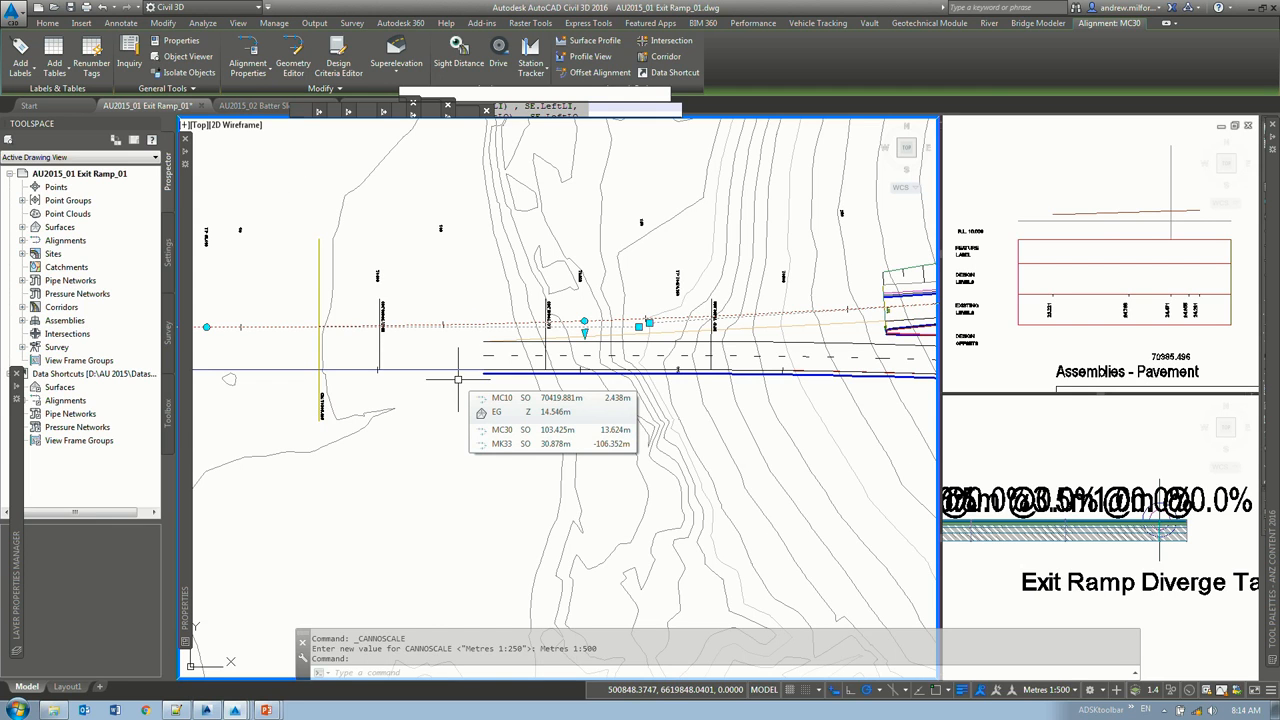
Step: Bring the Temp Planes MC10 assembly into view in the assembly viewport and select its subassembly
{"action": "middle_click_drag", "start_coordinate": [539, 333], "coordinate": [568, 333]}
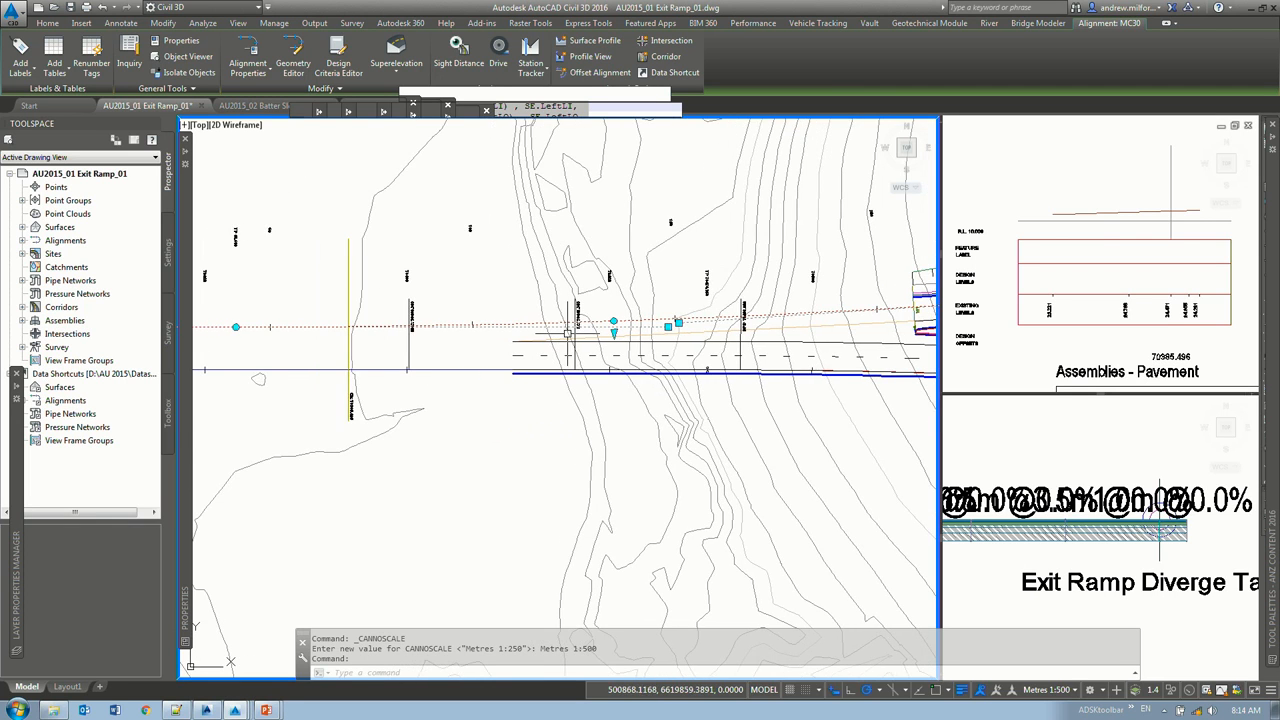
{"action": "key", "text": "Escape"}
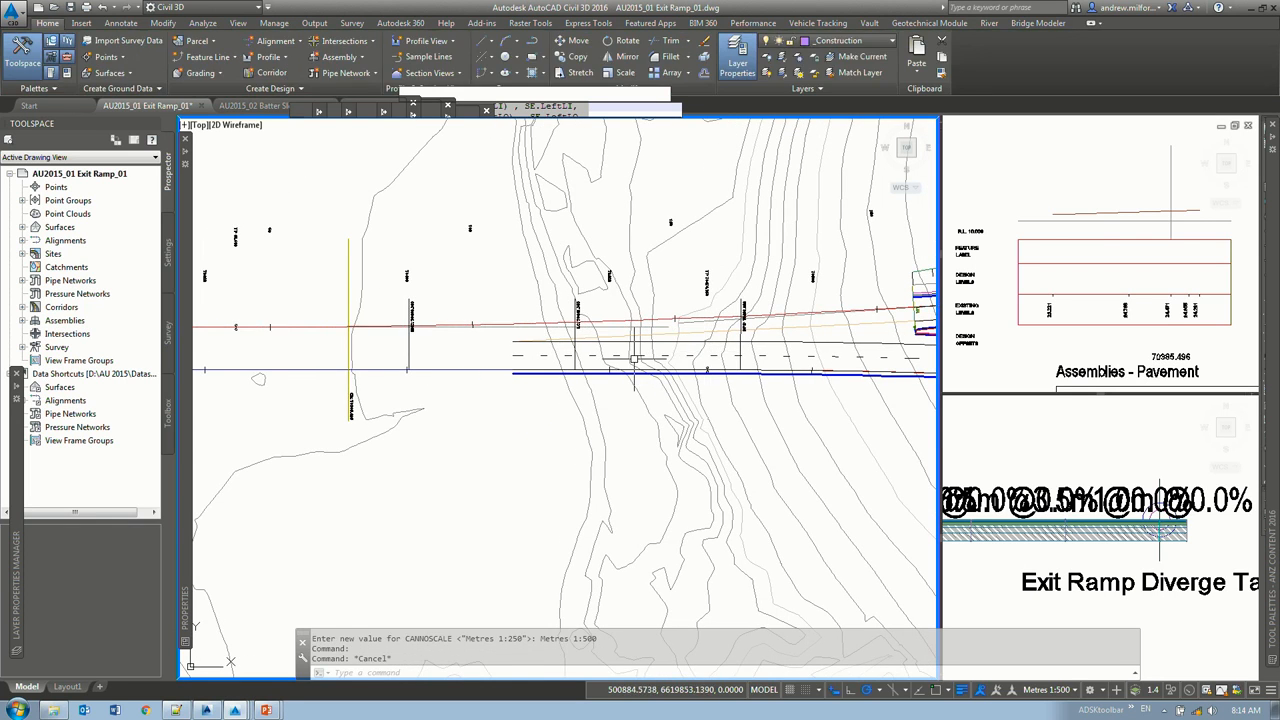
{"action": "left_click", "coordinate": [1030, 459]}
{"action": "scroll", "coordinate": [1099, 481], "scroll_direction": "down", "scroll_amount": 6}
{"action": "middle_click_drag", "start_coordinate": [1200, 420], "coordinate": [1131, 475]}
{"action": "scroll", "coordinate": [1131, 476], "scroll_direction": "up", "scroll_amount": 4}
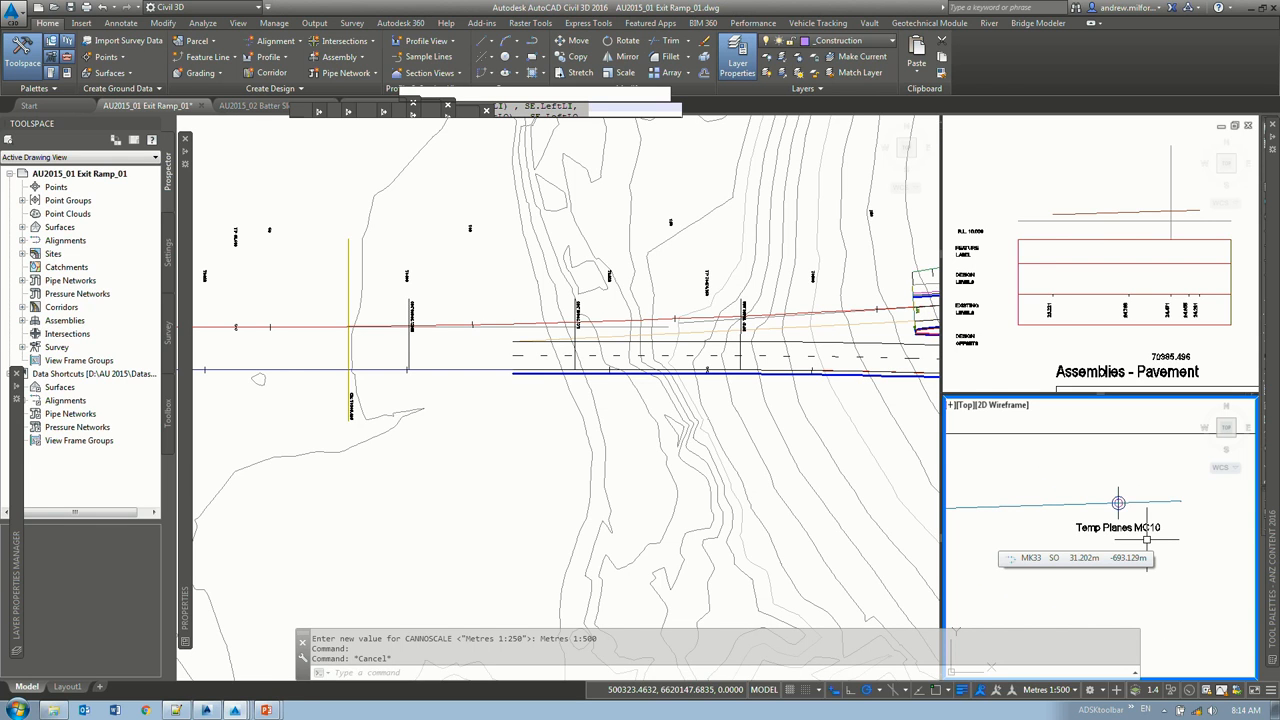
{"action": "left_click", "coordinate": [600, 354]}
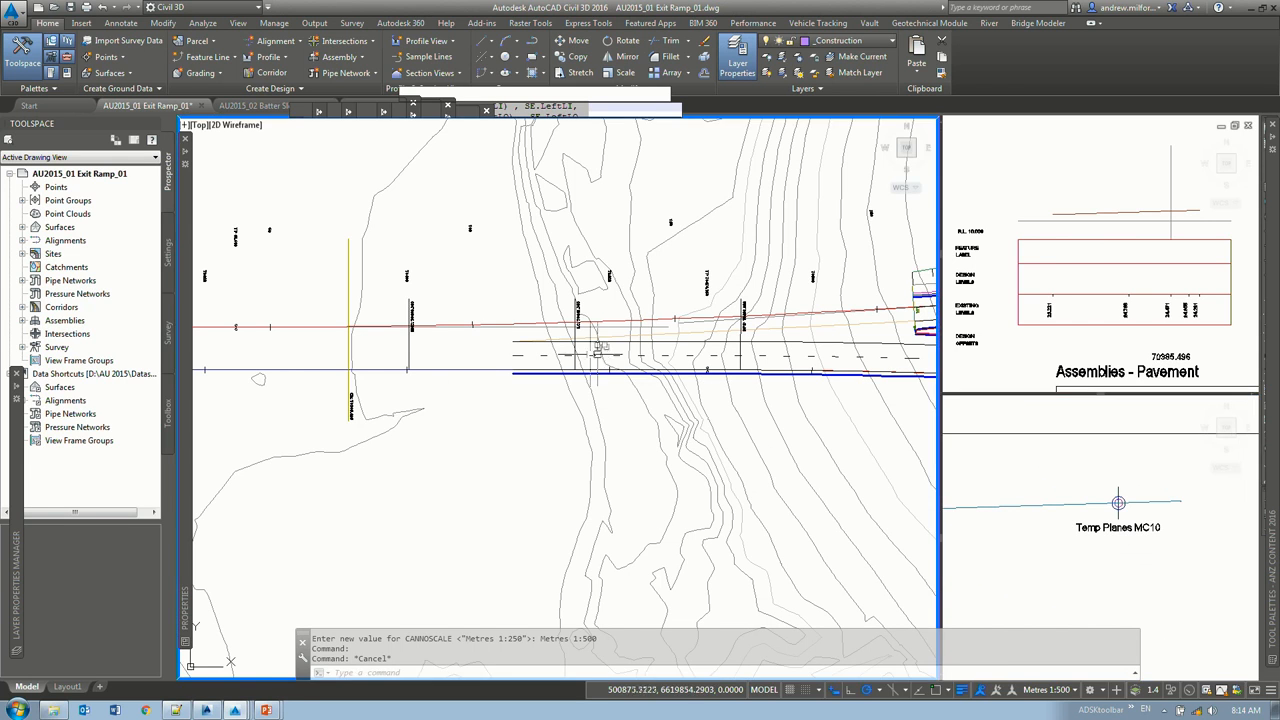
{"action": "middle_click_drag", "start_coordinate": [383, 366], "coordinate": [476, 366]}
{"action": "left_click", "coordinate": [1057, 424]}
{"action": "left_click", "coordinate": [1110, 505]}
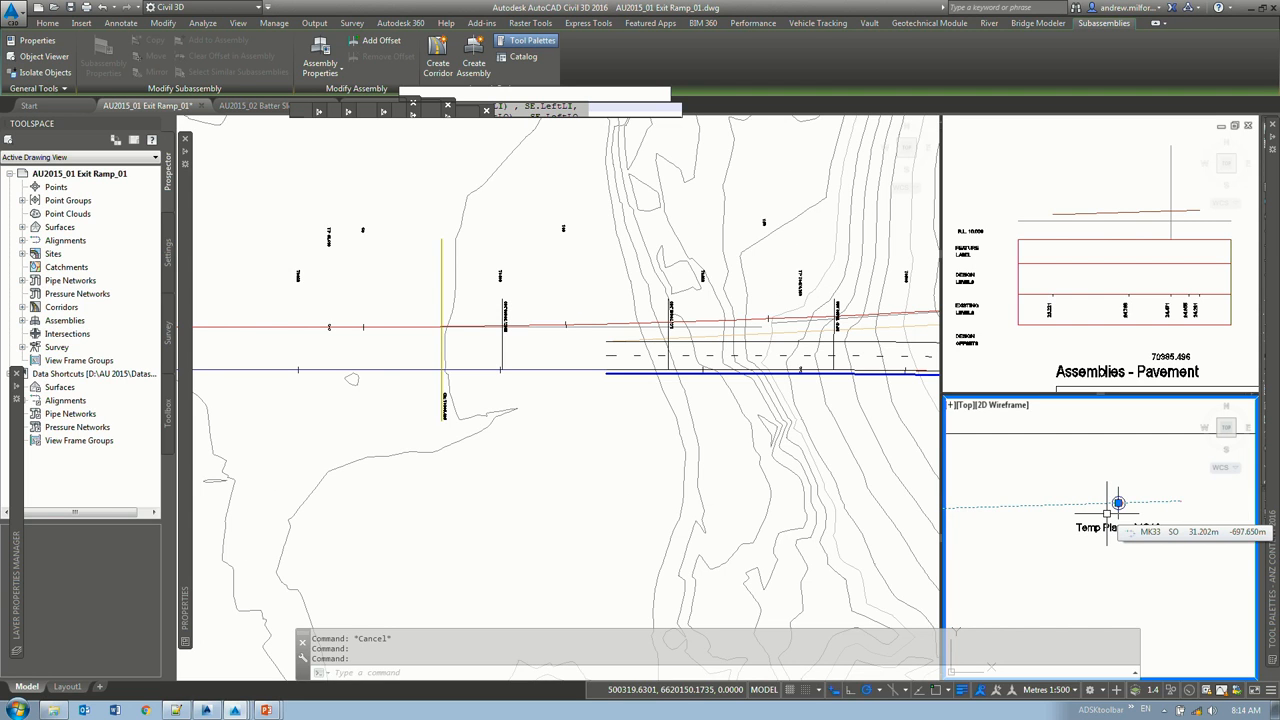
Step: Select the MC30 alignment in the plan and examine its path from the MC10 diverge to the start of the ramp corridor
{"action": "left_click", "coordinate": [693, 328]}
{"action": "left_click", "coordinate": [689, 321]}
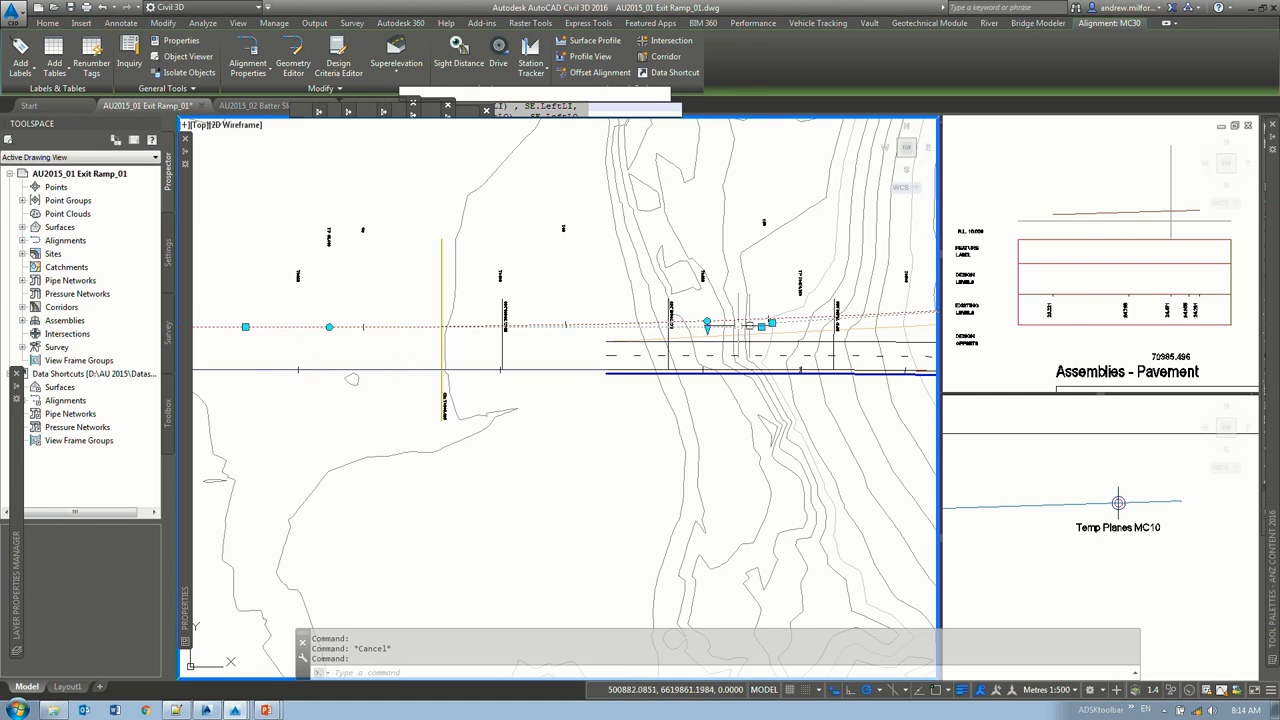
{"action": "middle_click_drag", "start_coordinate": [866, 298], "coordinate": [697, 301]}
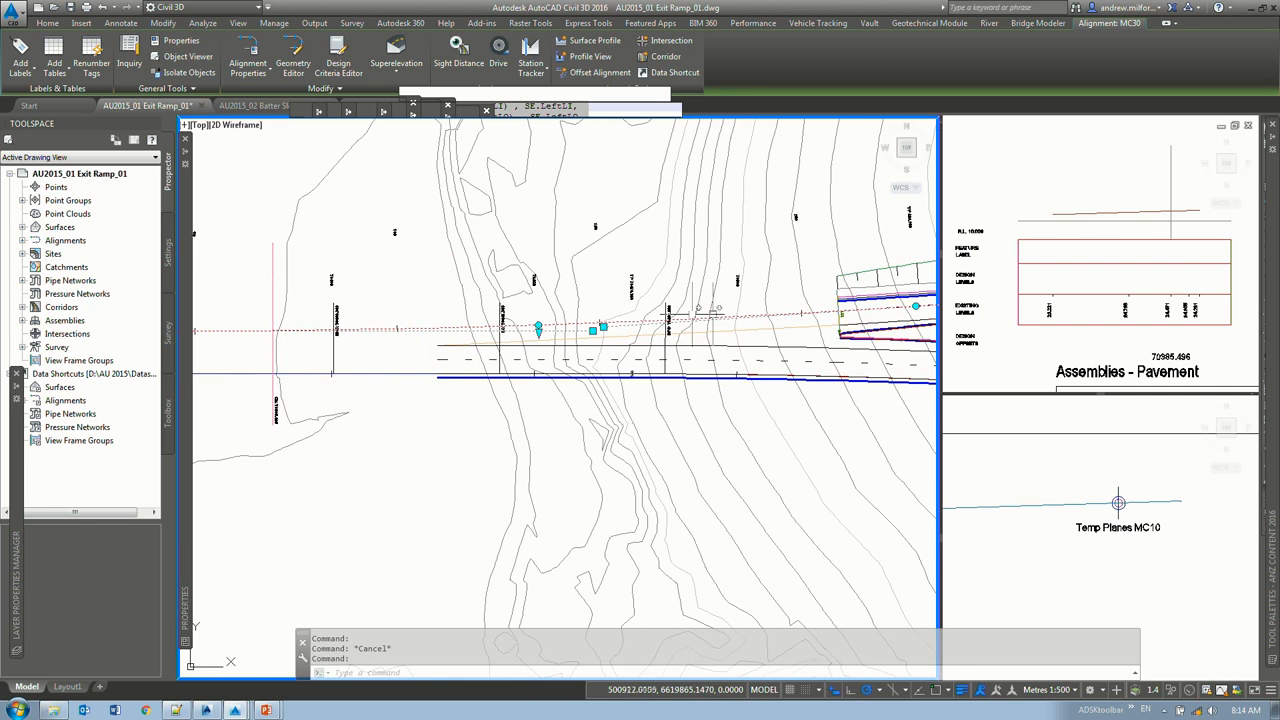
{"action": "scroll", "coordinate": [691, 315], "scroll_direction": "down", "scroll_amount": 3}
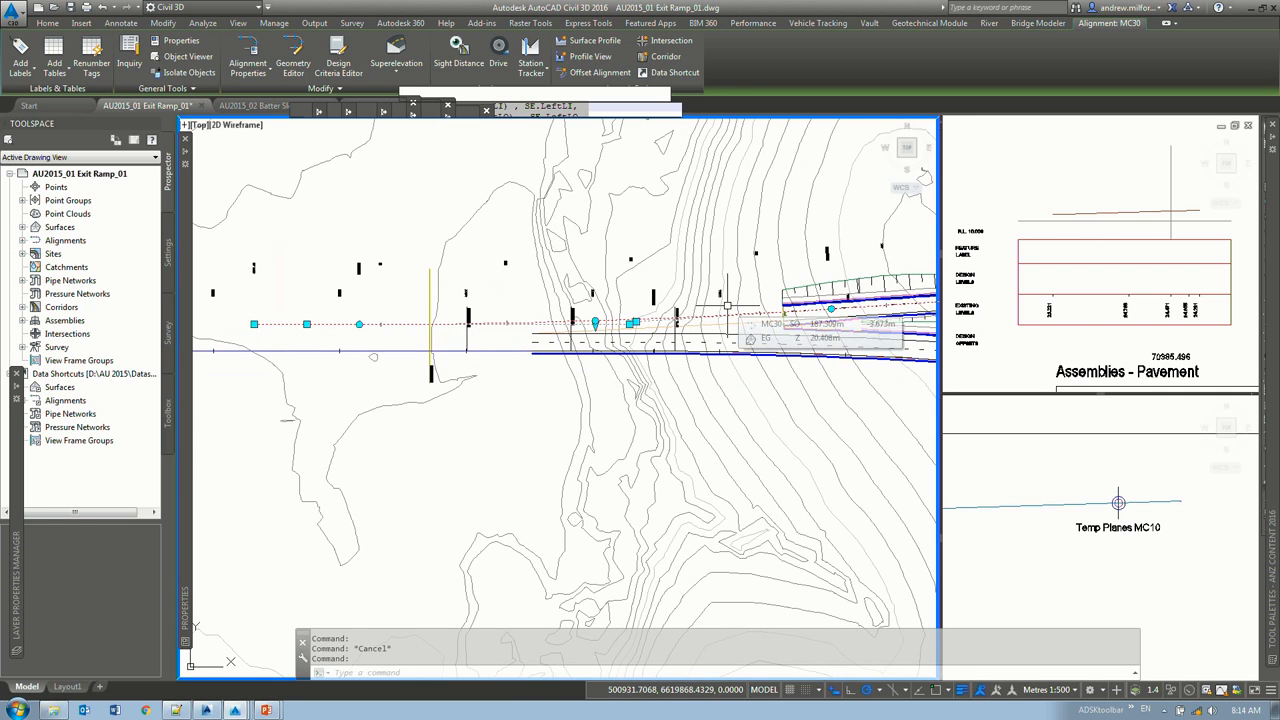
{"action": "scroll", "coordinate": [712, 318], "scroll_direction": "down", "scroll_amount": 6}
{"action": "key", "text": "Escape"}
Step: Examine the superimposed Design MC10 profile along the MC30 Longsection profile view
{"action": "left_click", "coordinate": [1120, 224]}
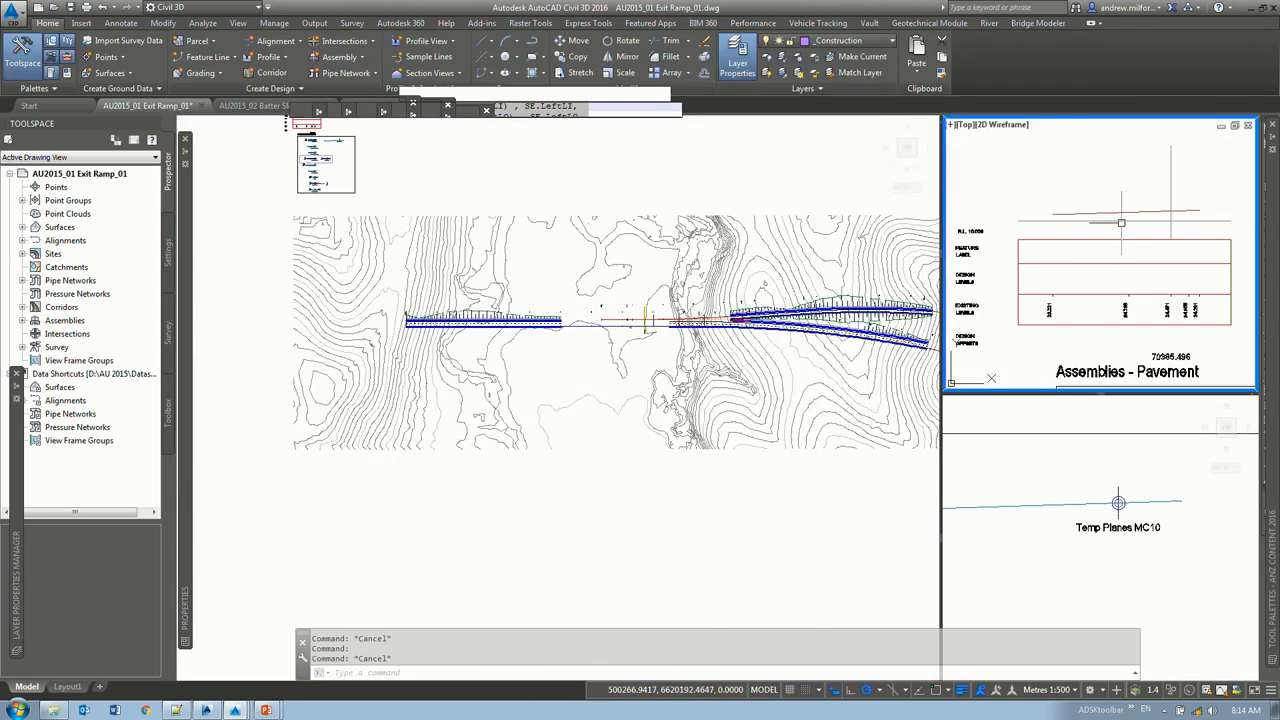
{"action": "scroll", "coordinate": [1120, 222], "scroll_direction": "down", "scroll_amount": 8}
{"action": "left_click", "coordinate": [352, 175]}
{"action": "middle_click_drag", "start_coordinate": [397, 175], "coordinate": [275, 630]}
{"action": "middle_click_drag", "start_coordinate": [535, 154], "coordinate": [529, 251]}
{"action": "scroll", "coordinate": [569, 258], "scroll_direction": "up", "scroll_amount": 5}
{"action": "middle_click_drag", "start_coordinate": [462, 306], "coordinate": [657, 286]}
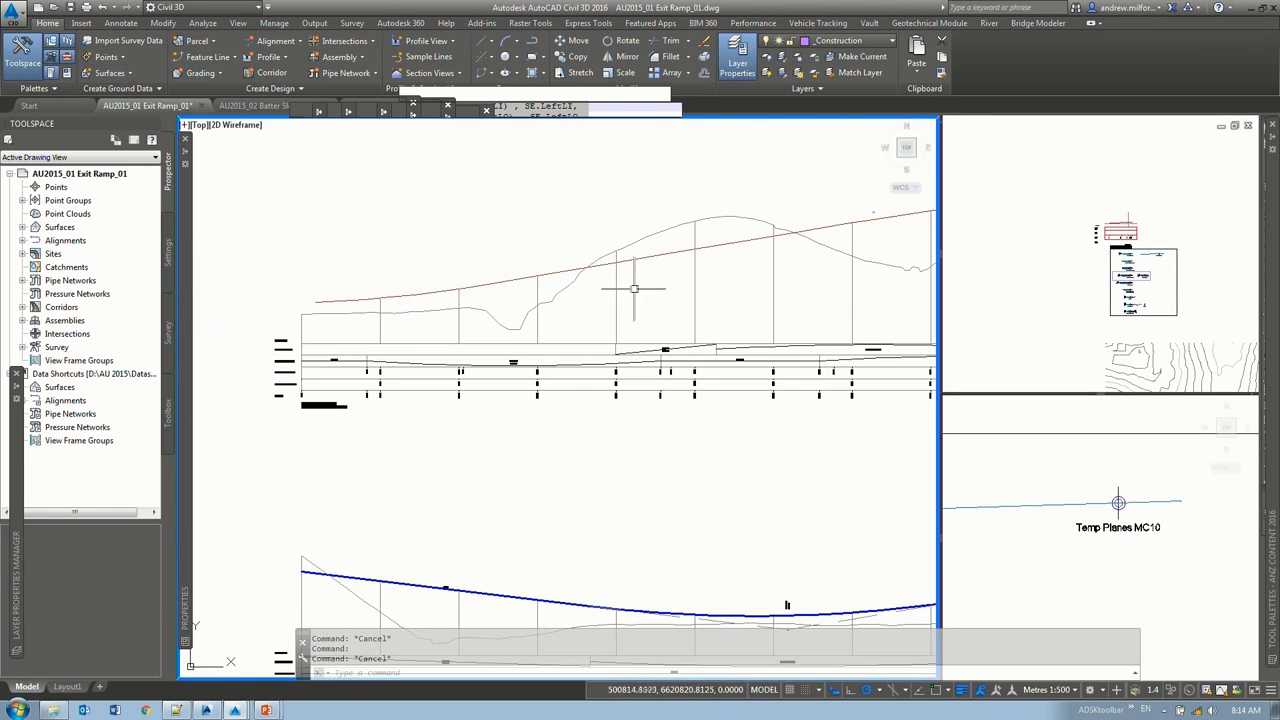
{"action": "left_click", "coordinate": [655, 251]}
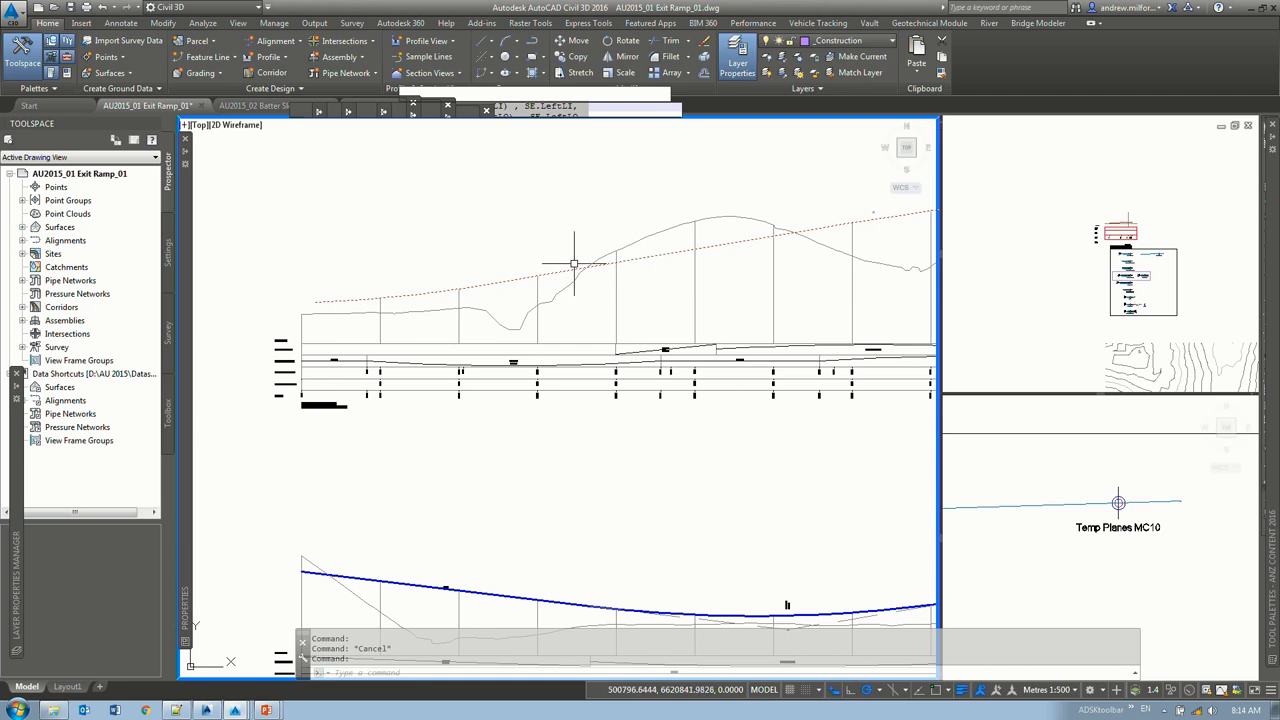
{"action": "middle_click_drag", "start_coordinate": [622, 266], "coordinate": [651, 223]}
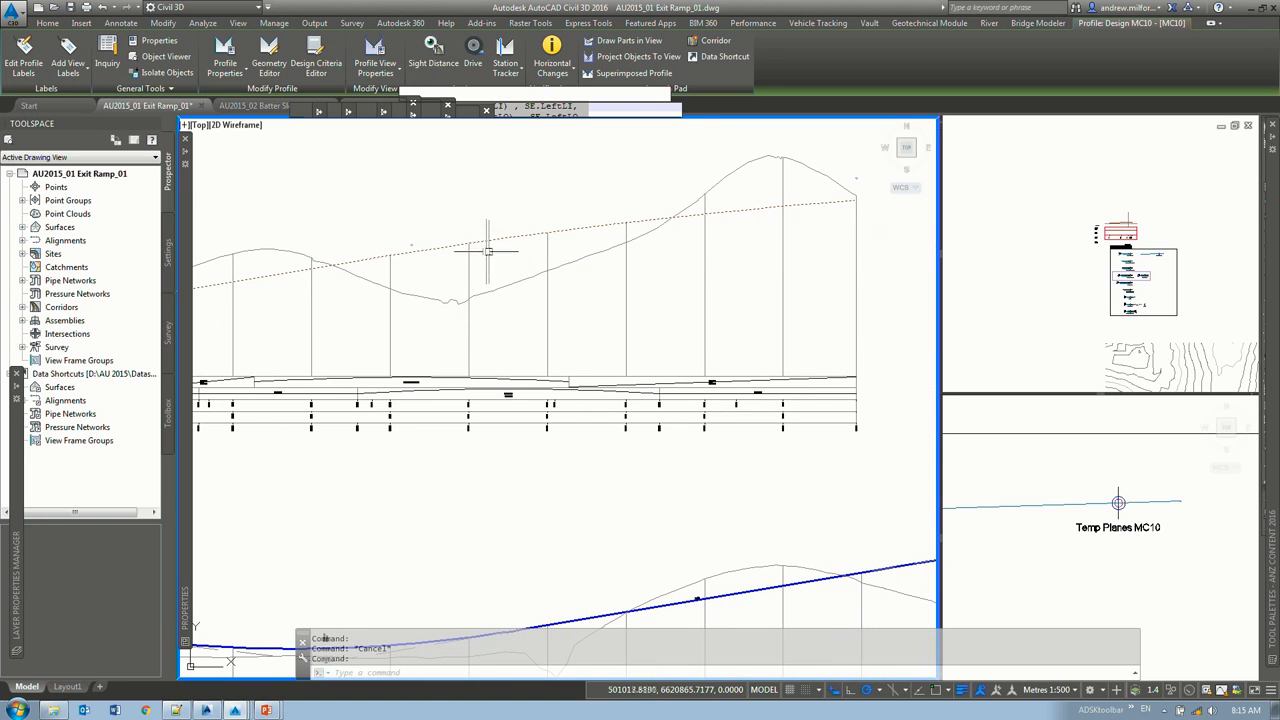
{"action": "key", "text": "Escape"}
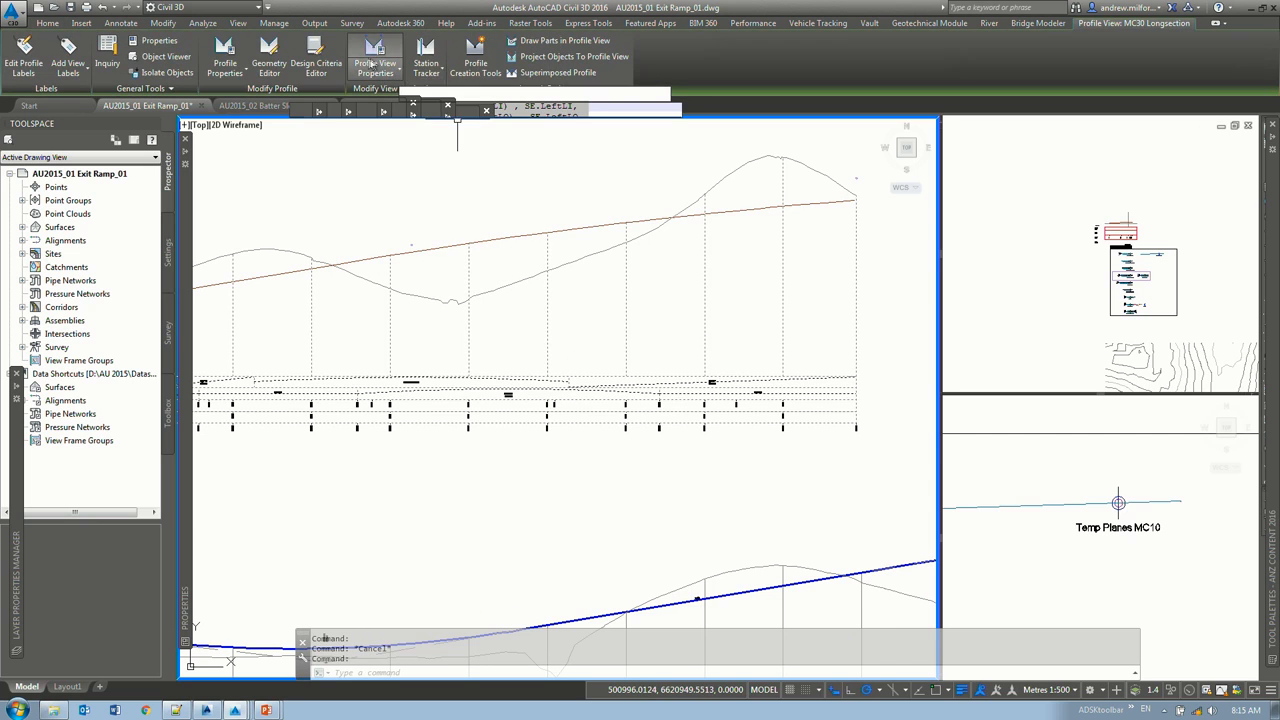
Step: Turn on drawing of the Temp Planes profile in the MC30 Longsection profile view
{"action": "left_click", "coordinate": [378, 55]}
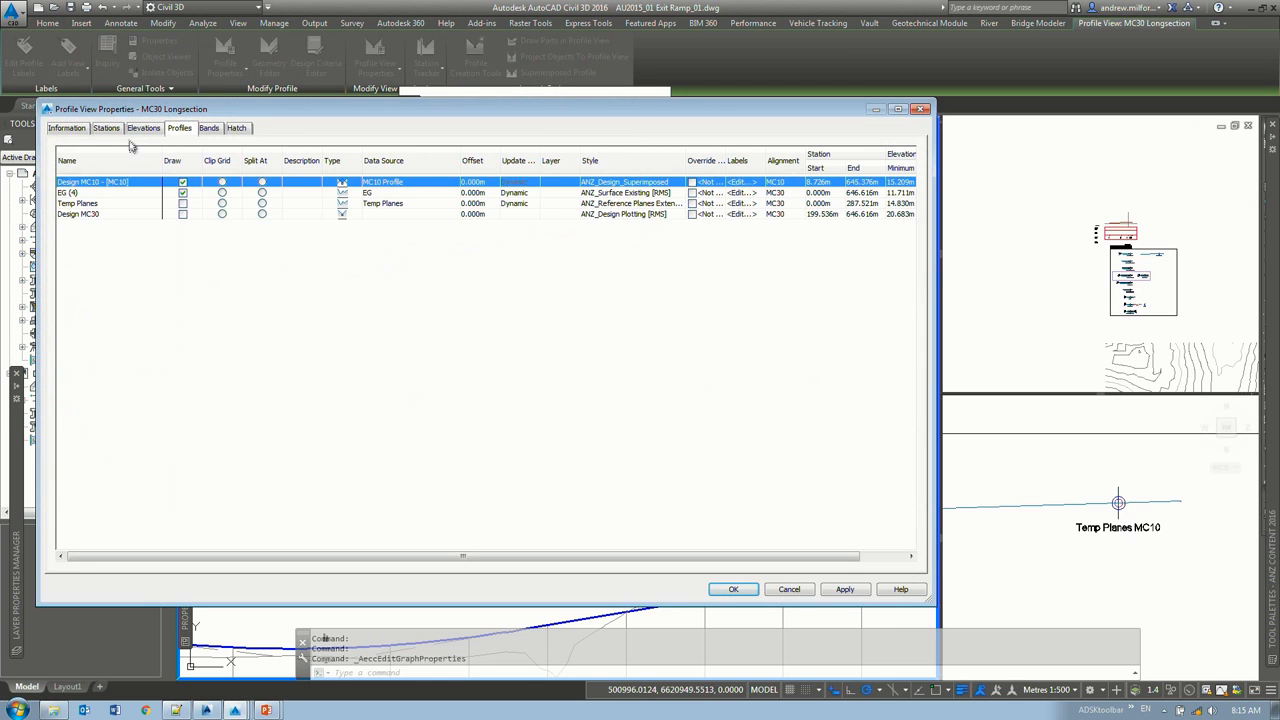
{"action": "left_click", "coordinate": [183, 204]}
{"action": "left_click", "coordinate": [843, 590]}
{"action": "mouse_move", "coordinate": [735, 108]}
{"action": "left_mouse_down"}
{"action": "mouse_move", "coordinate": [893, 555]}
{"action": "mouse_move", "coordinate": [978, 155]}
{"action": "left_mouse_up"}
{"action": "left_click", "coordinate": [978, 636]}
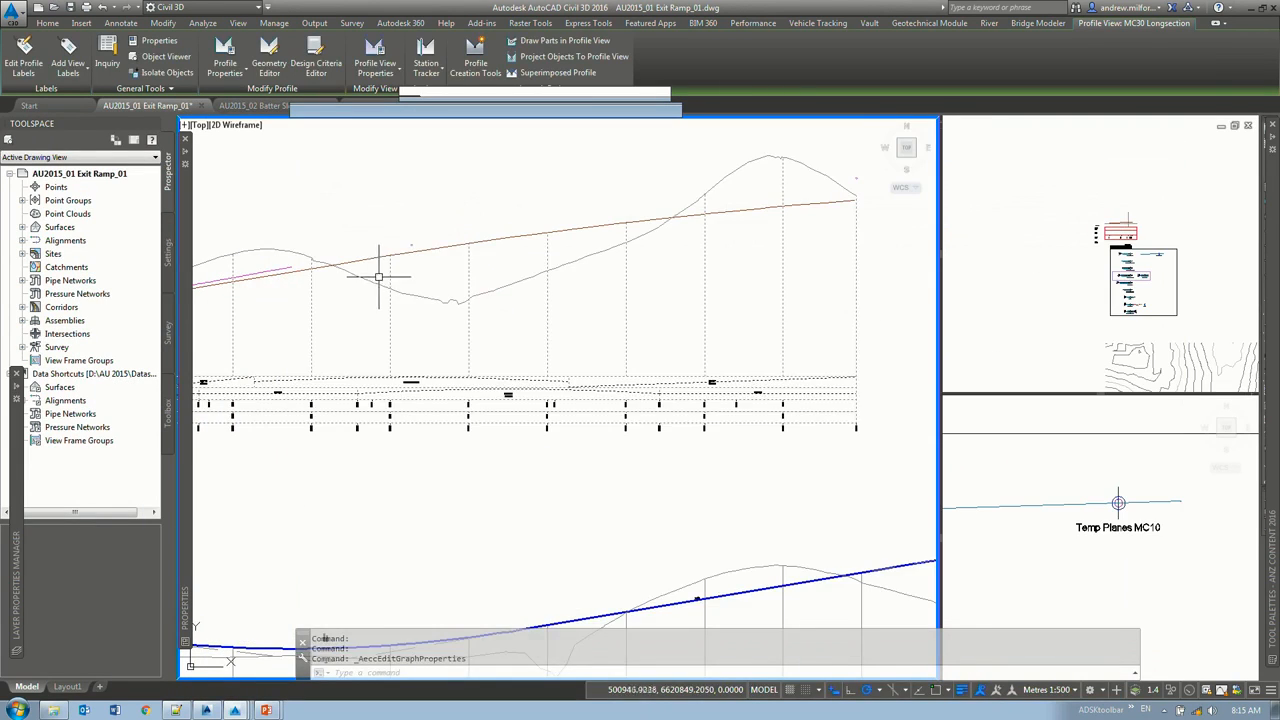
Step: Run STATIONTRACKERALL and compare the Temp Planes profile with the superimposed Design MC10 profile along the MC30 long section
{"action": "key", "text": "Escape"}
{"action": "scroll", "coordinate": [509, 331], "scroll_direction": "up", "scroll_amount": 1}
{"action": "middle_click_drag", "start_coordinate": [511, 308], "coordinate": [800, 289]}
{"action": "scroll", "coordinate": [268, 394], "scroll_direction": "down", "scroll_amount": 2}
{"action": "type", "text": "sta"}
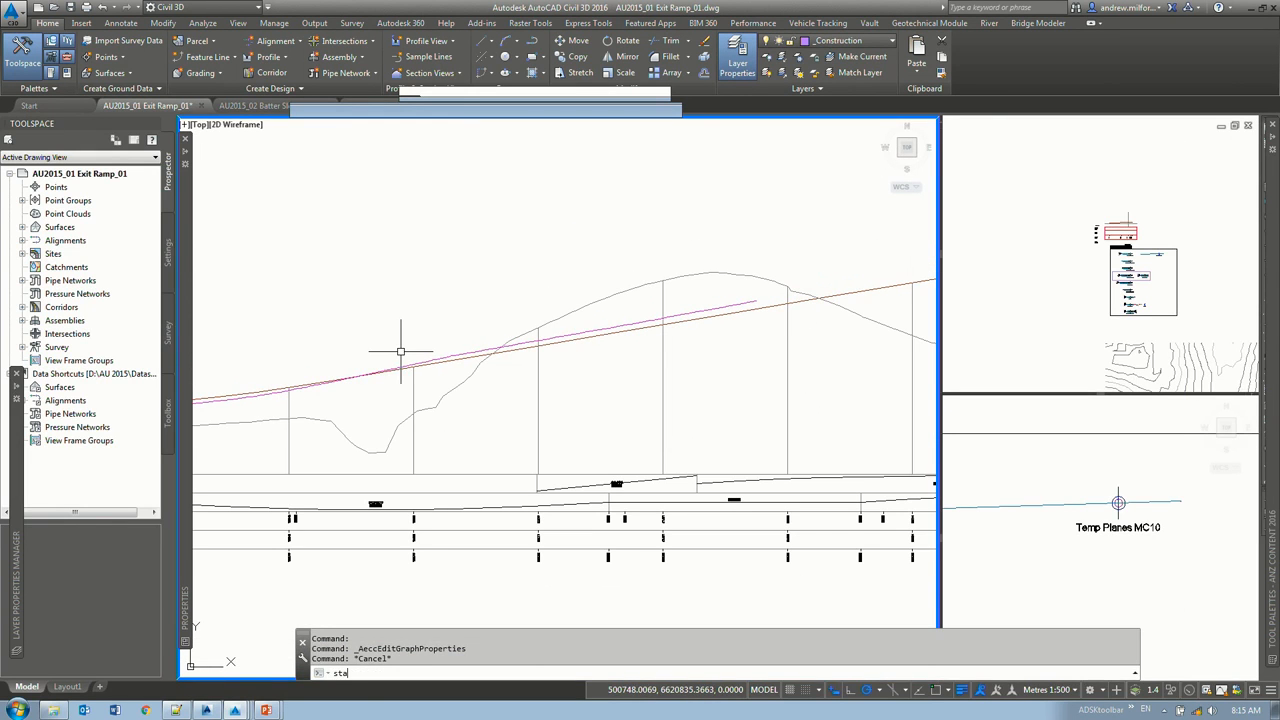
{"action": "key", "text": "Return"}
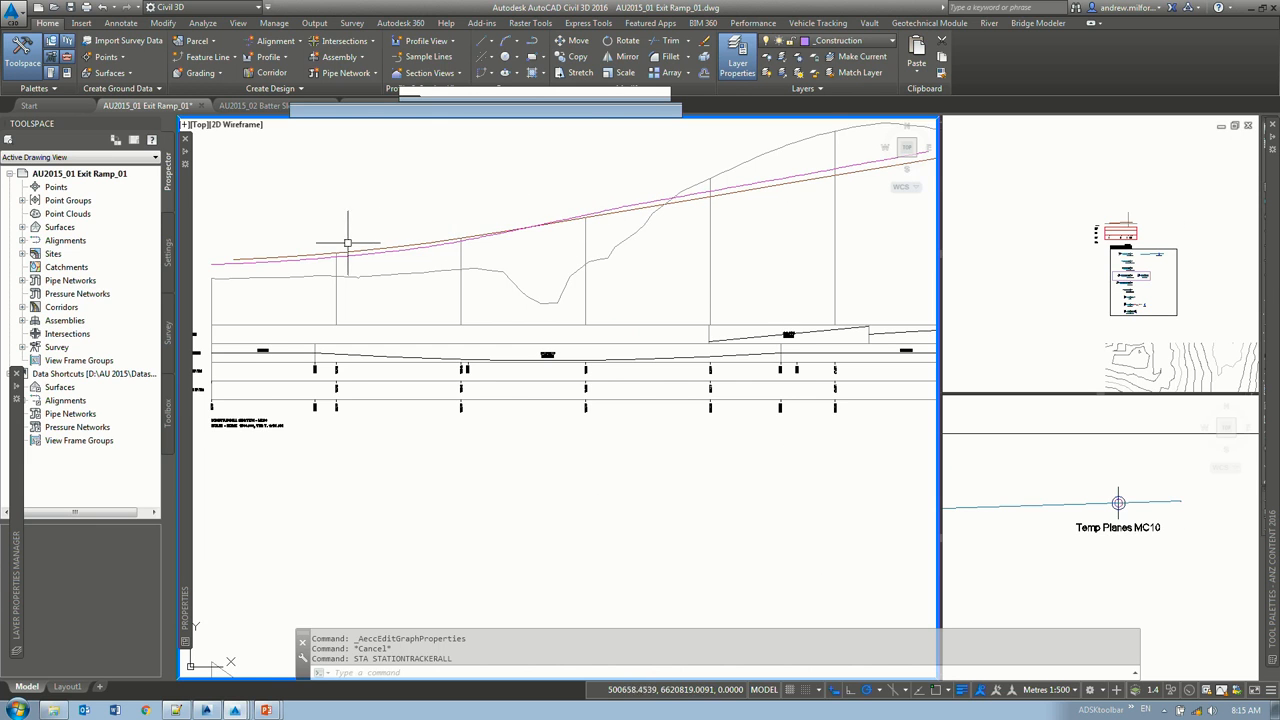
{"action": "middle_click_drag", "start_coordinate": [643, 206], "coordinate": [478, 226]}
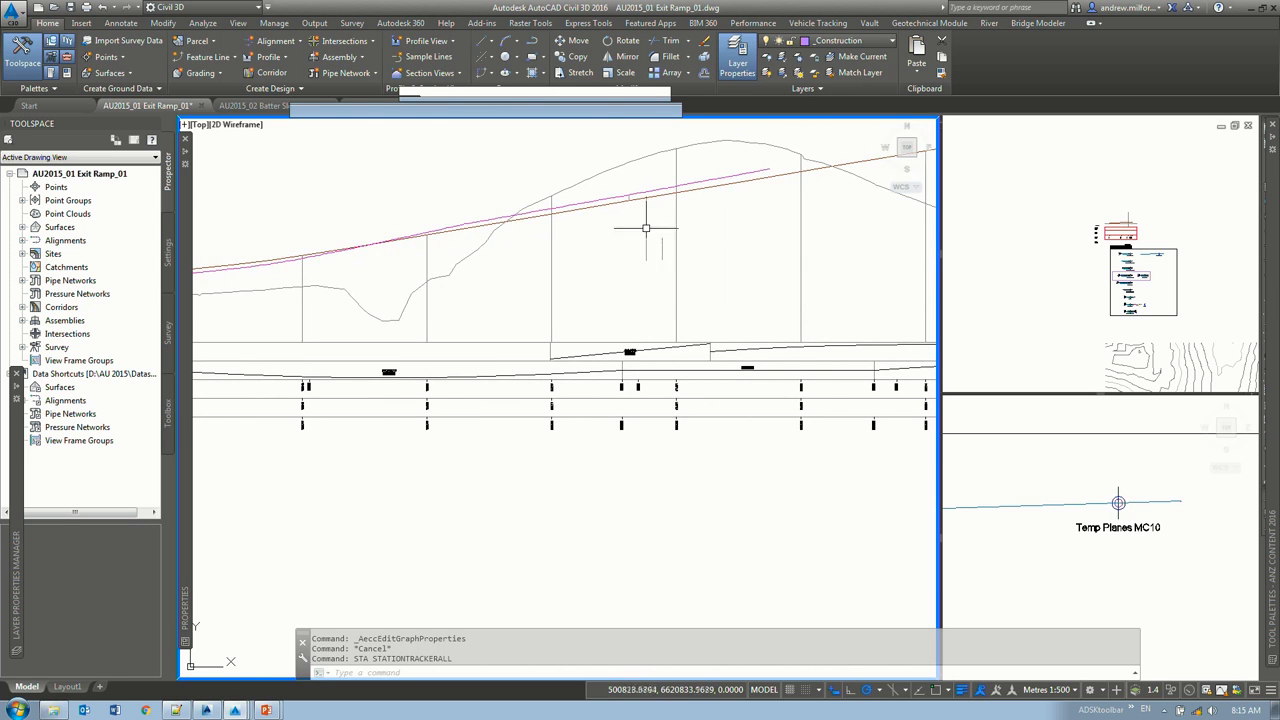
{"action": "middle_click_drag", "start_coordinate": [678, 222], "coordinate": [632, 227]}
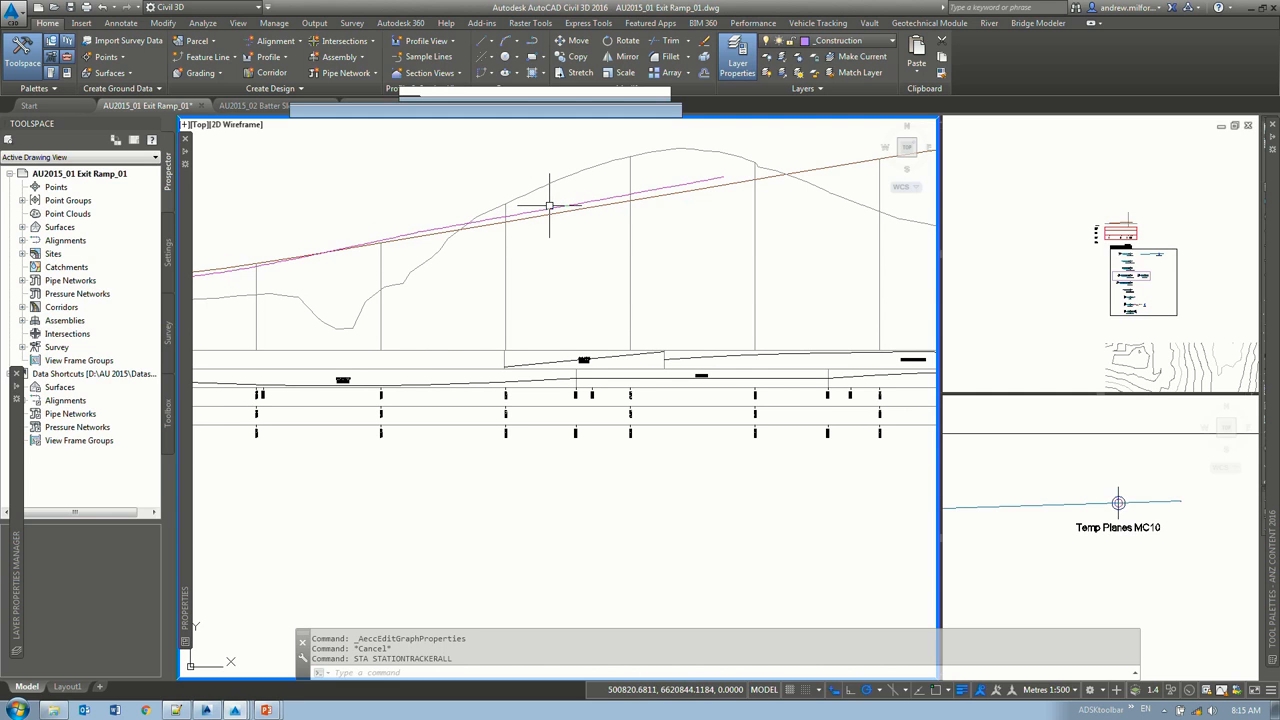
{"action": "mouse_move", "coordinate": [549, 206]}
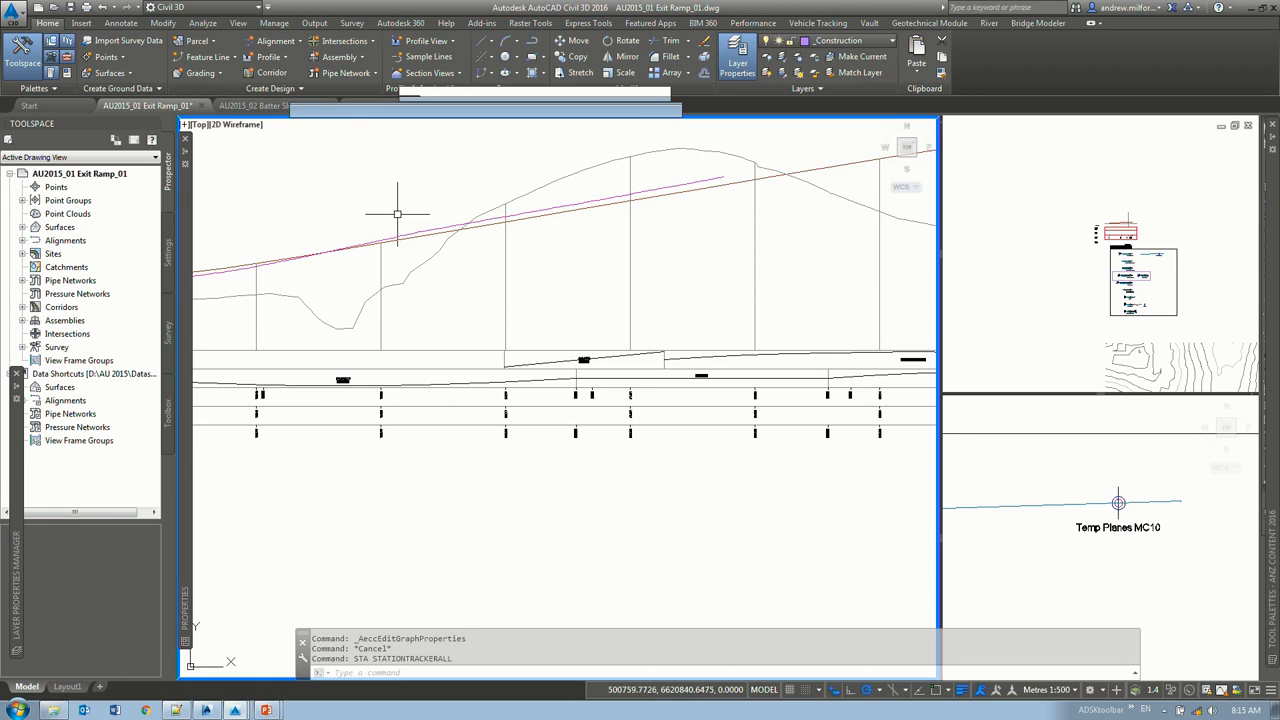
{"action": "scroll", "coordinate": [428, 225], "scroll_direction": "down", "scroll_amount": 3}
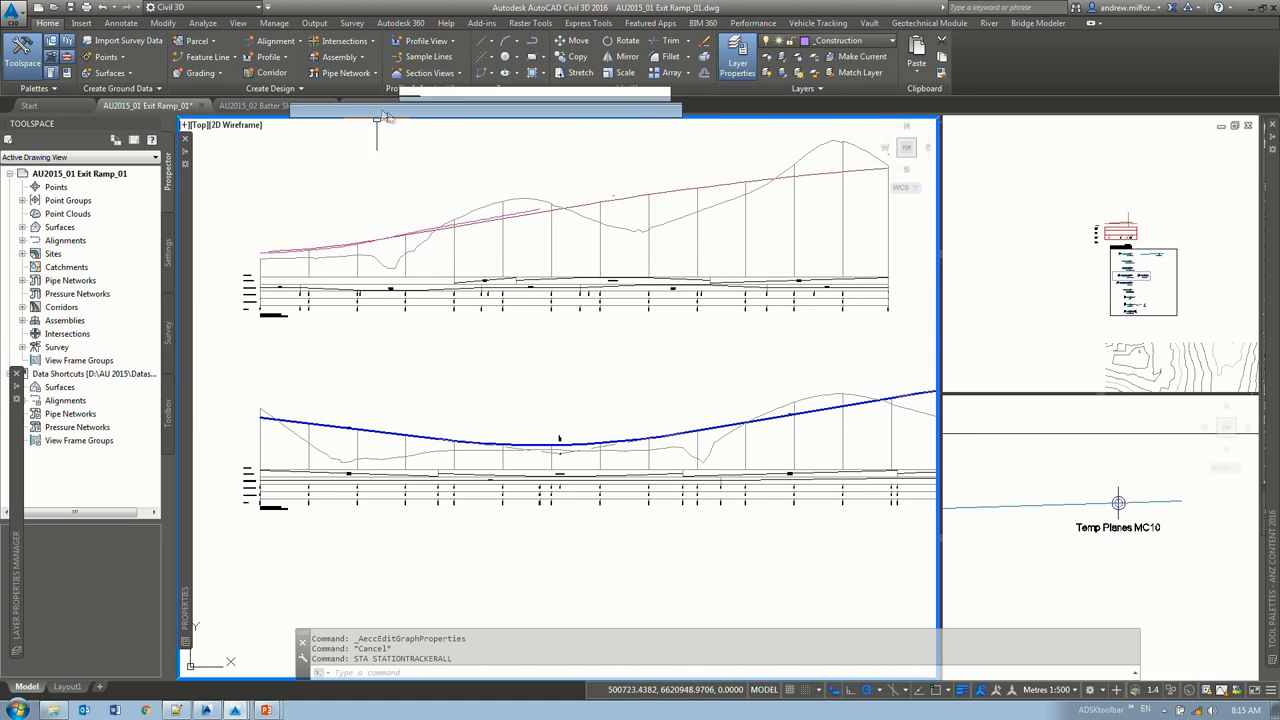
Step: Turn on drawing of the Design MC30 profile in the MC30 Longsection profile view and check where it meets the Temp Planes profile
{"action": "left_click", "coordinate": [500, 262]}
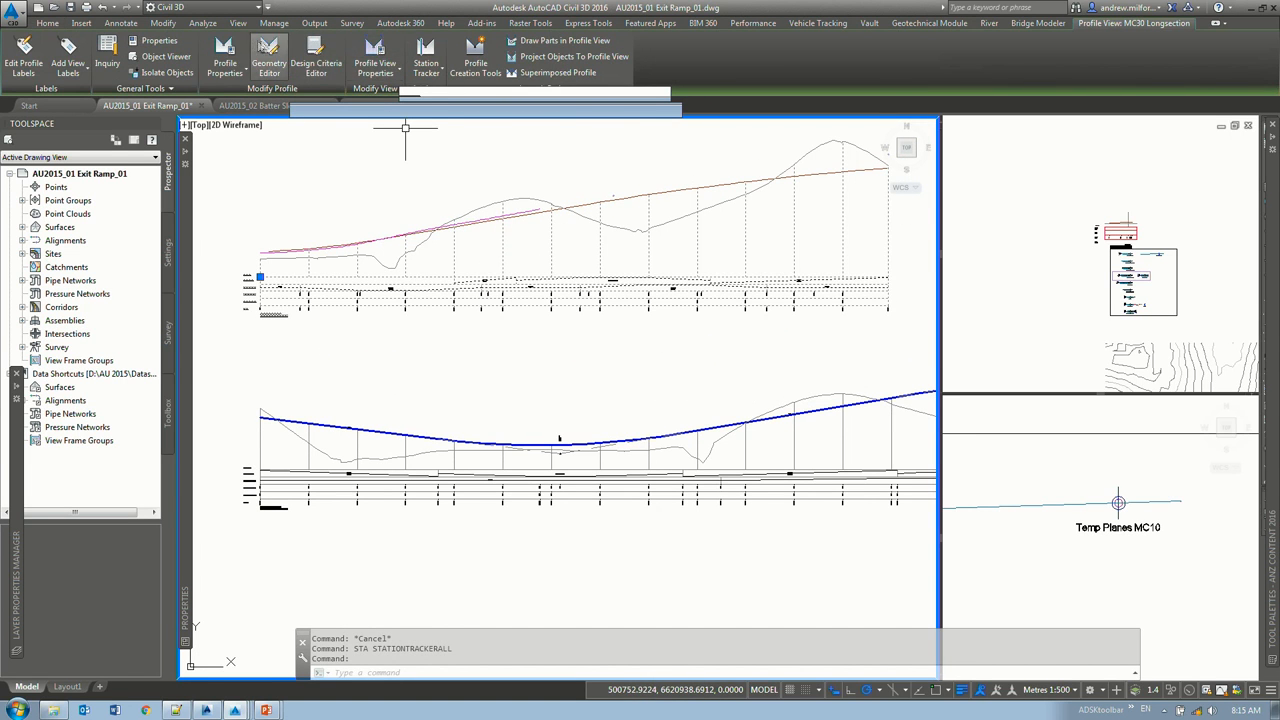
{"action": "left_click", "coordinate": [374, 55]}
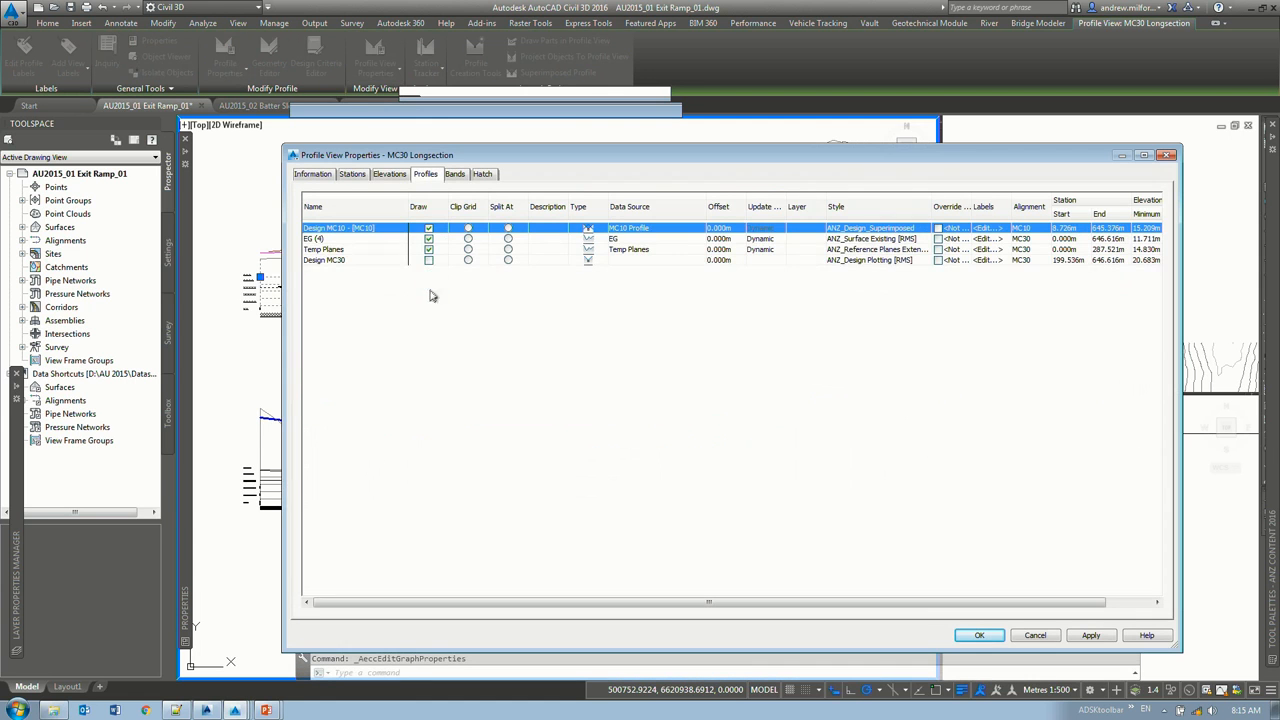
{"action": "left_click", "coordinate": [428, 260]}
{"action": "left_click", "coordinate": [979, 635]}
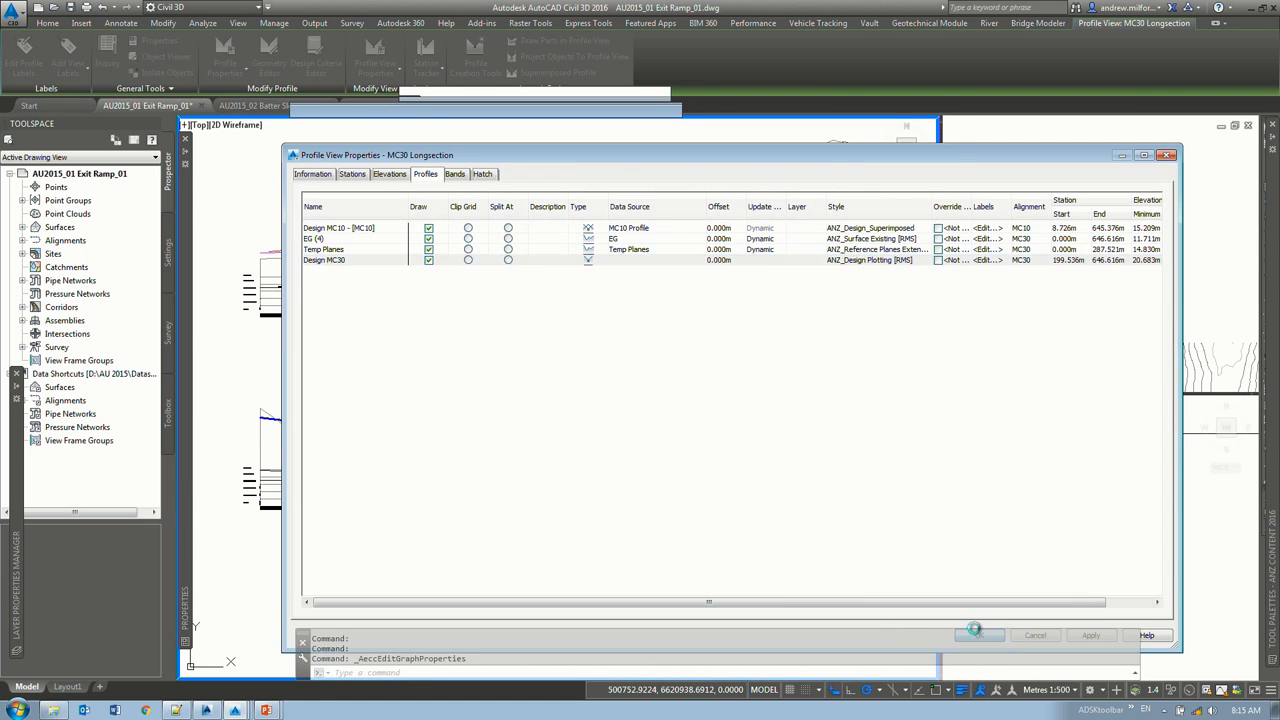
{"action": "scroll", "coordinate": [480, 212], "scroll_direction": "up", "scroll_amount": 2}
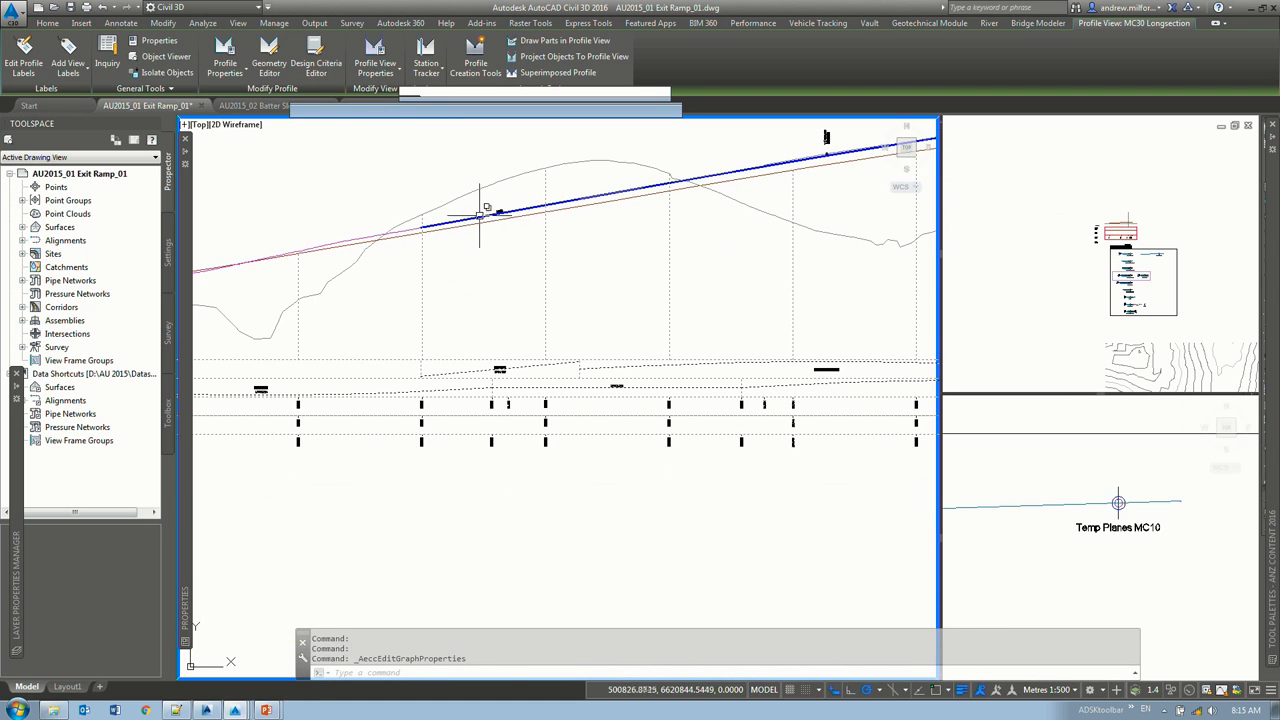
{"action": "scroll", "coordinate": [414, 228], "scroll_direction": "up", "scroll_amount": 2}
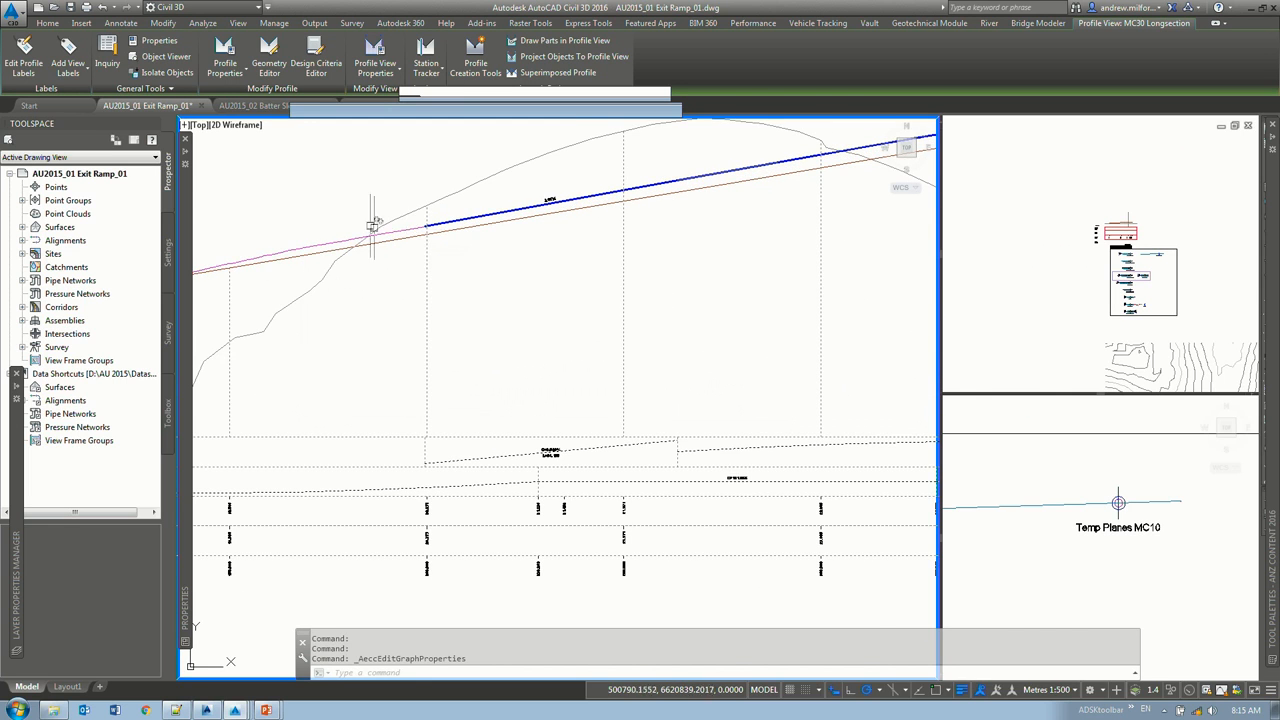
{"action": "scroll", "coordinate": [368, 240], "scroll_direction": "up", "scroll_amount": 2}
{"action": "mouse_move", "coordinate": [368, 242]}
{"action": "middle_mouse_down"}
{"action": "mouse_move", "coordinate": [651, 263]}
{"action": "mouse_move", "coordinate": [652, 250]}
{"action": "middle_mouse_up"}
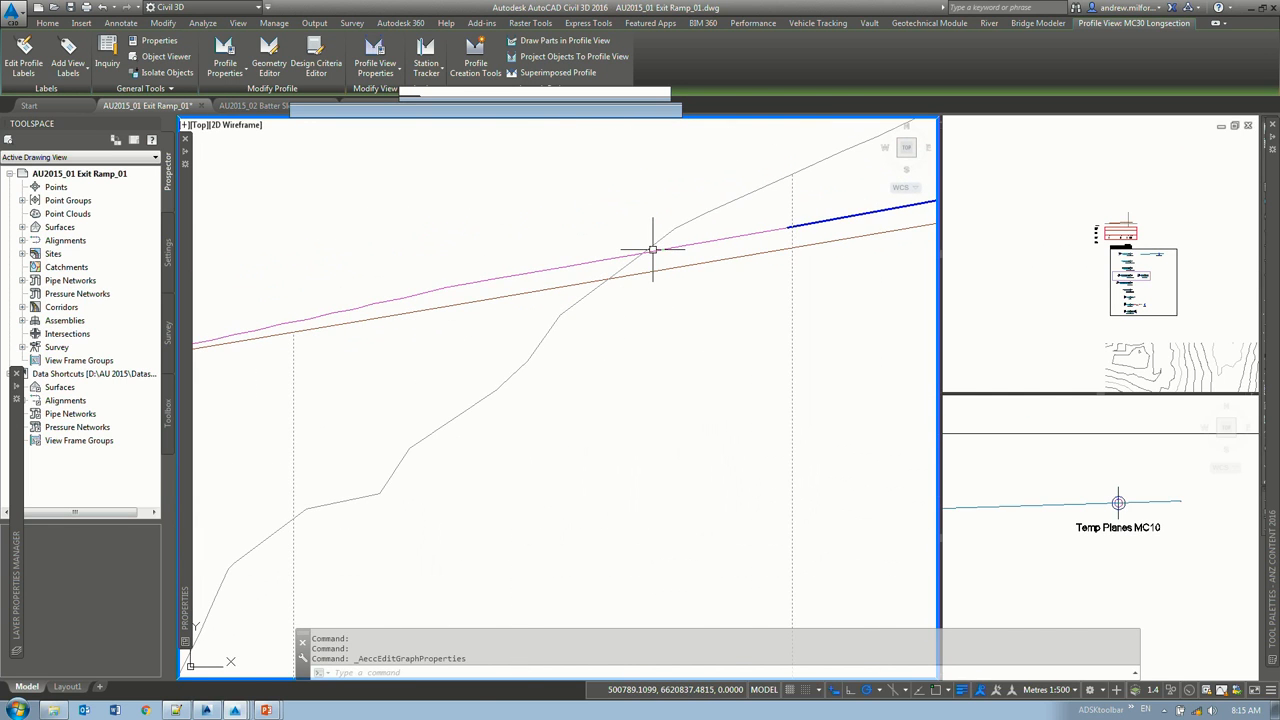
{"action": "key", "text": "Escape"}
Step: Try to lower the first tangent of the Design MC30 profile by stretching it from its midpoint
{"action": "left_click", "coordinate": [842, 216]}
{"action": "middle_click_drag", "start_coordinate": [862, 260], "coordinate": [398, 322]}
{"action": "scroll", "coordinate": [411, 321], "scroll_direction": "down", "scroll_amount": 1}
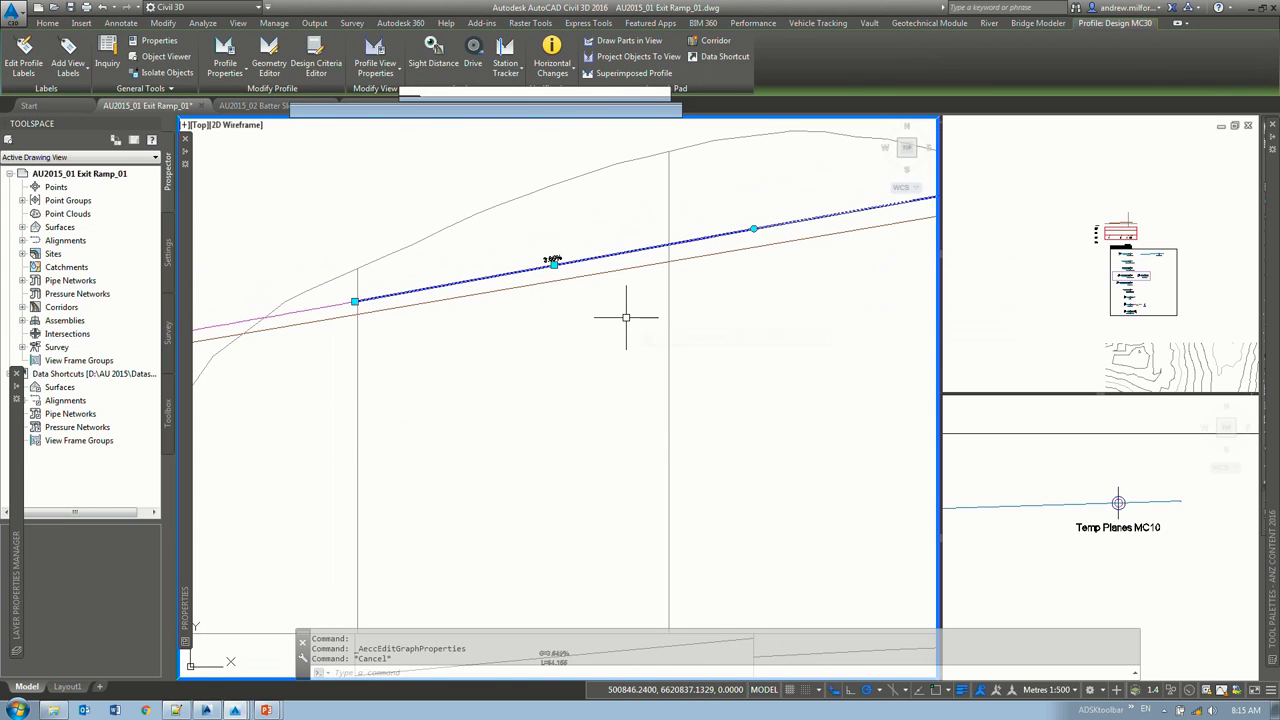
{"action": "left_click", "coordinate": [553, 263]}
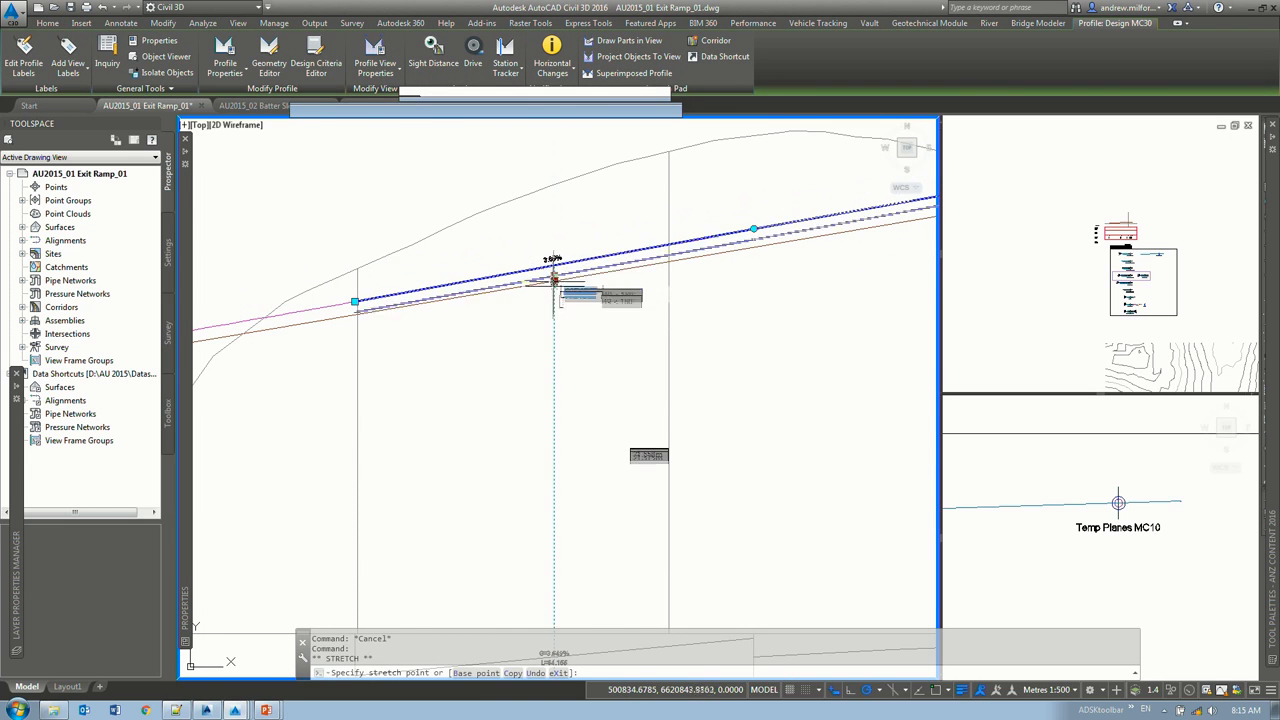
{"action": "key", "text": "Escape"}
{"action": "key", "text": "Escape"}
Step: Return to the plan of the exit ramp and select the MC30 alignment at the diverge
{"action": "scroll", "coordinate": [572, 313], "scroll_direction": "down", "scroll_amount": 3}
{"action": "scroll", "coordinate": [634, 418], "scroll_direction": "up", "scroll_amount": 5}
{"action": "scroll", "coordinate": [633, 416], "scroll_direction": "down", "scroll_amount": 7}
{"action": "middle_click_drag", "start_coordinate": [680, 610], "coordinate": [560, 201]}
{"action": "scroll", "coordinate": [625, 340], "scroll_direction": "up", "scroll_amount": 2}
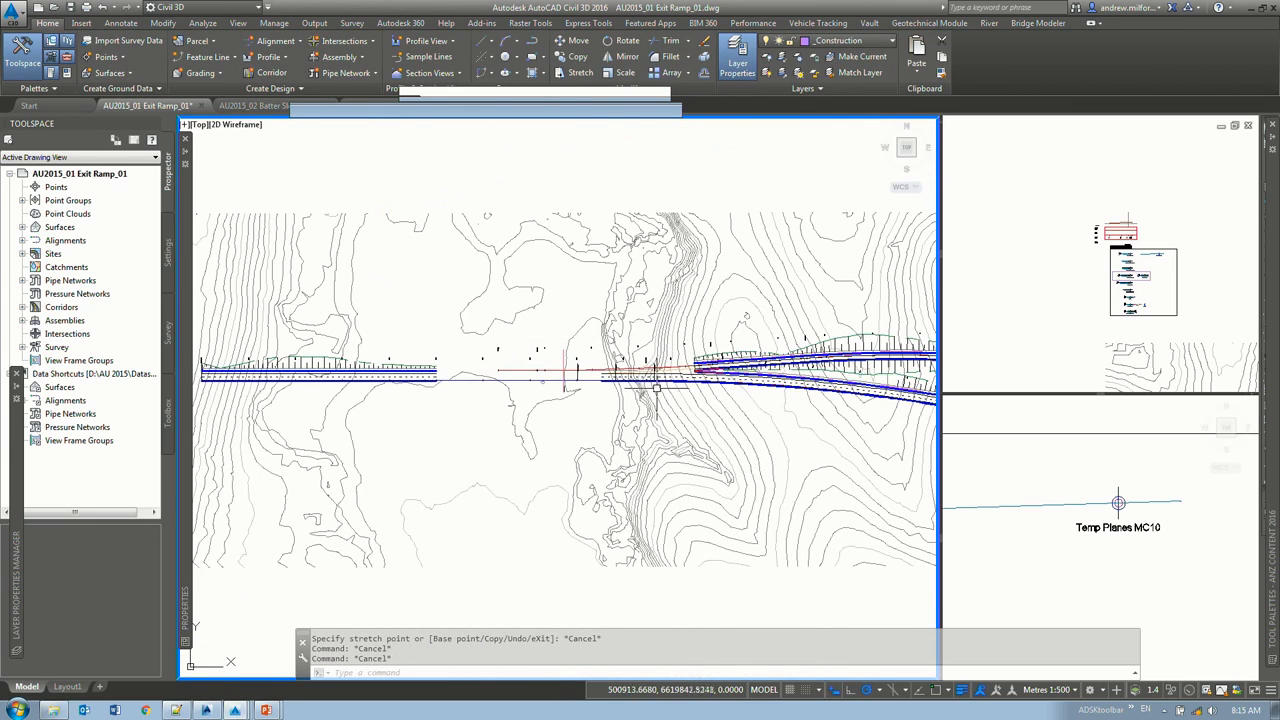
{"action": "scroll", "coordinate": [525, 400], "scroll_direction": "up", "scroll_amount": 2}
{"action": "scroll", "coordinate": [557, 360], "scroll_direction": "up", "scroll_amount": 1}
{"action": "scroll", "coordinate": [558, 361], "scroll_direction": "up", "scroll_amount": 2}
{"action": "middle_click_drag", "start_coordinate": [623, 338], "coordinate": [558, 319]}
{"action": "left_click", "coordinate": [681, 333]}
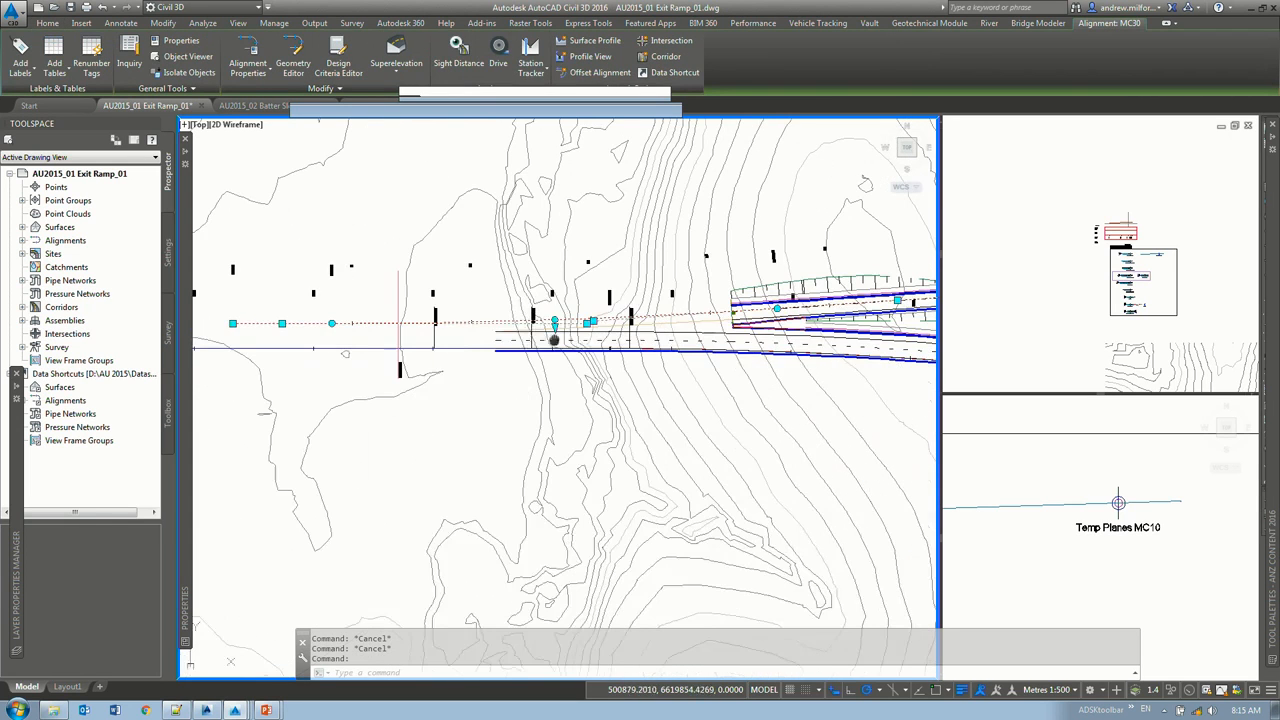
Step: Examine the gap between the end of the built MC10 corridor and the start of MC30, and clear the selection
{"action": "scroll", "coordinate": [460, 345], "scroll_direction": "up", "scroll_amount": 1}
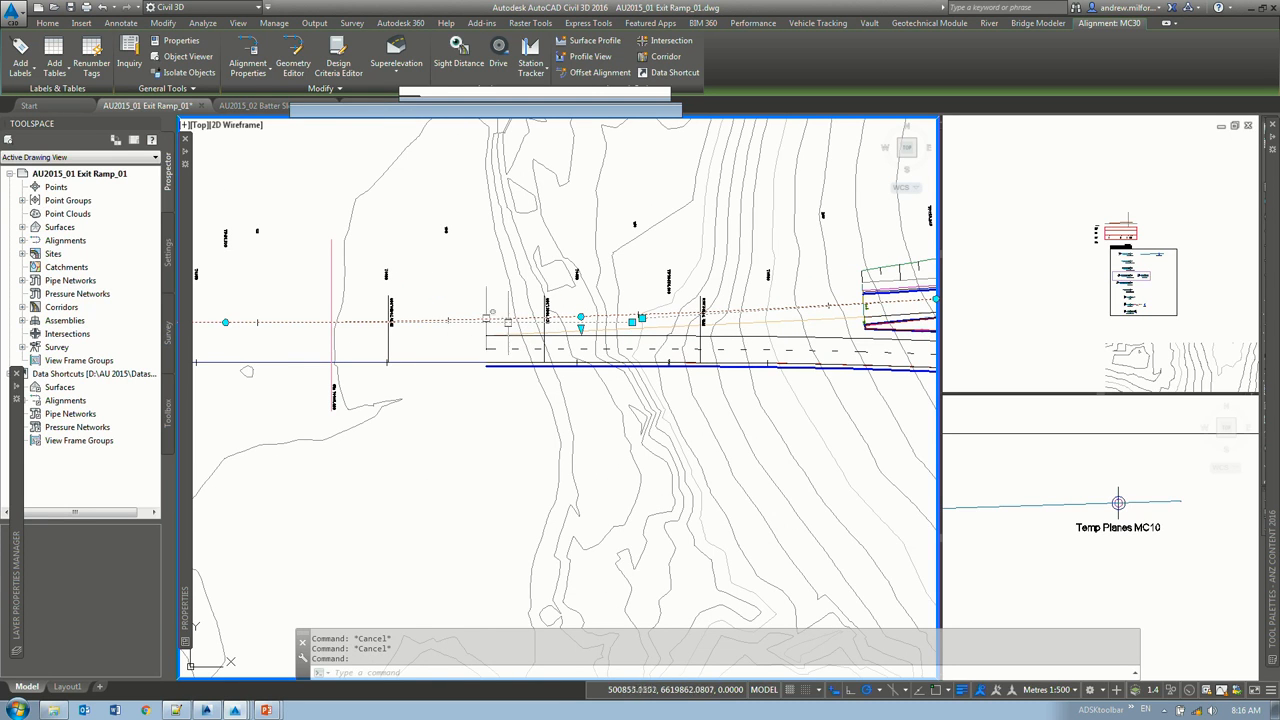
{"action": "middle_click_drag", "start_coordinate": [286, 315], "coordinate": [936, 337]}
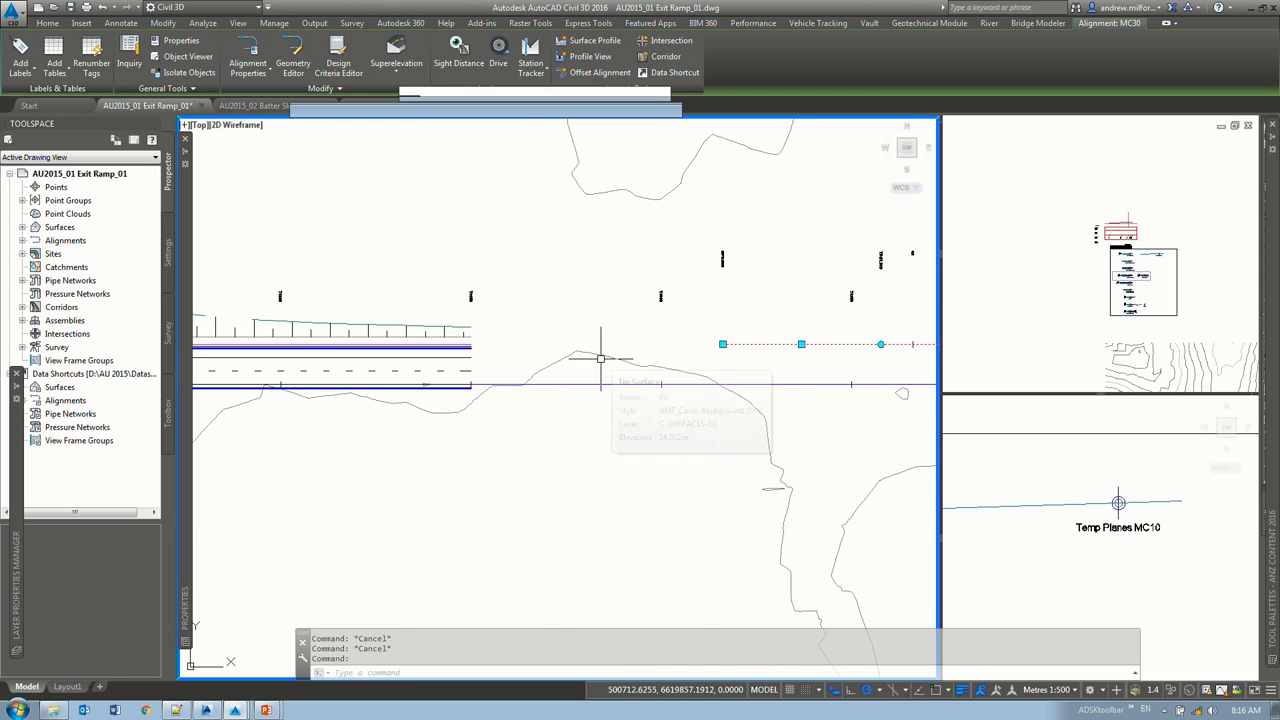
{"action": "mouse_move", "coordinate": [601, 358]}
{"action": "key", "text": "Escape"}
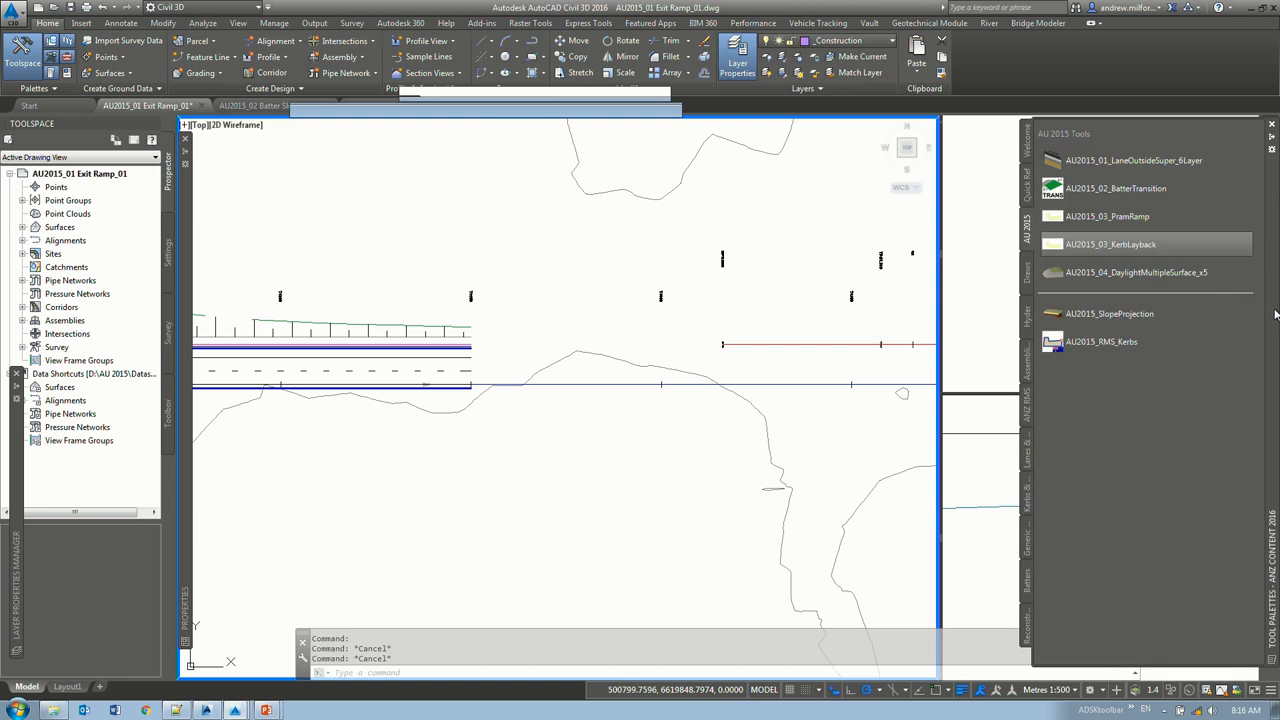
Step: Enlarge the lower viewport and show the Exit Ramp Diverge Taper assembly in it at a readable size
{"action": "left_click", "coordinate": [981, 442]}
{"action": "scroll", "coordinate": [981, 442], "scroll_direction": "down", "scroll_amount": 5}
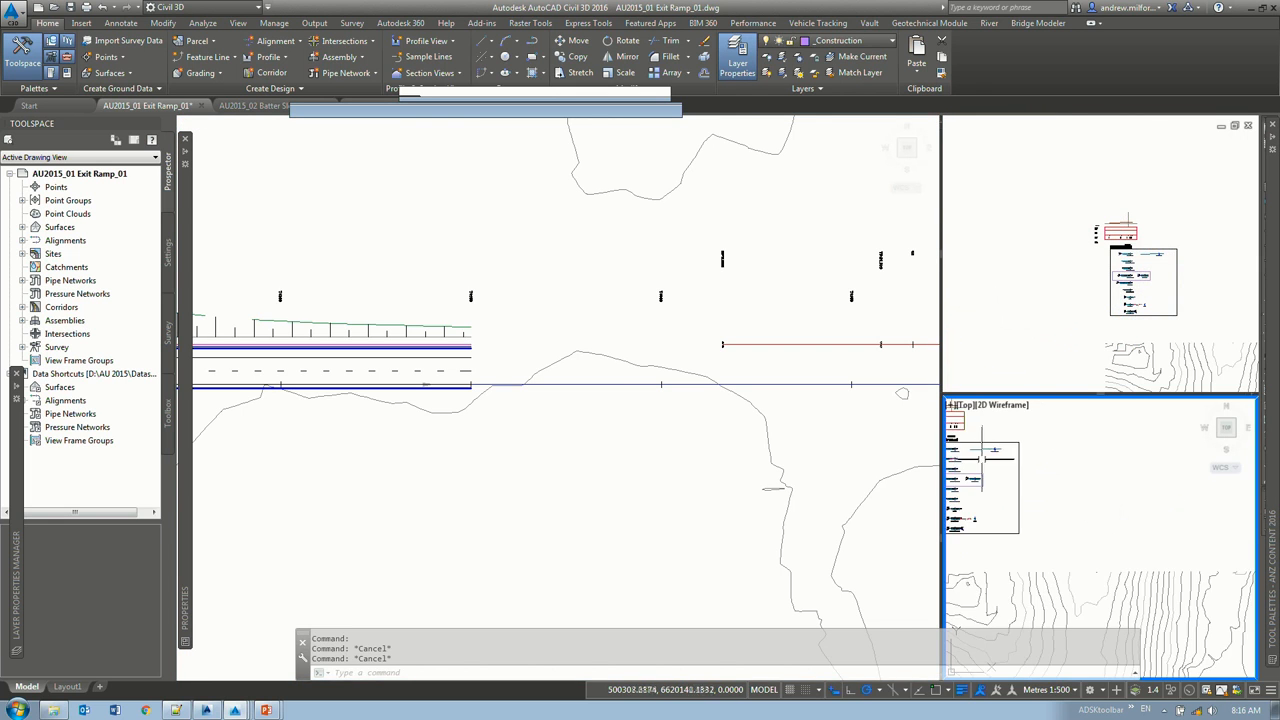
{"action": "scroll", "coordinate": [1090, 476], "scroll_direction": "up", "scroll_amount": 6}
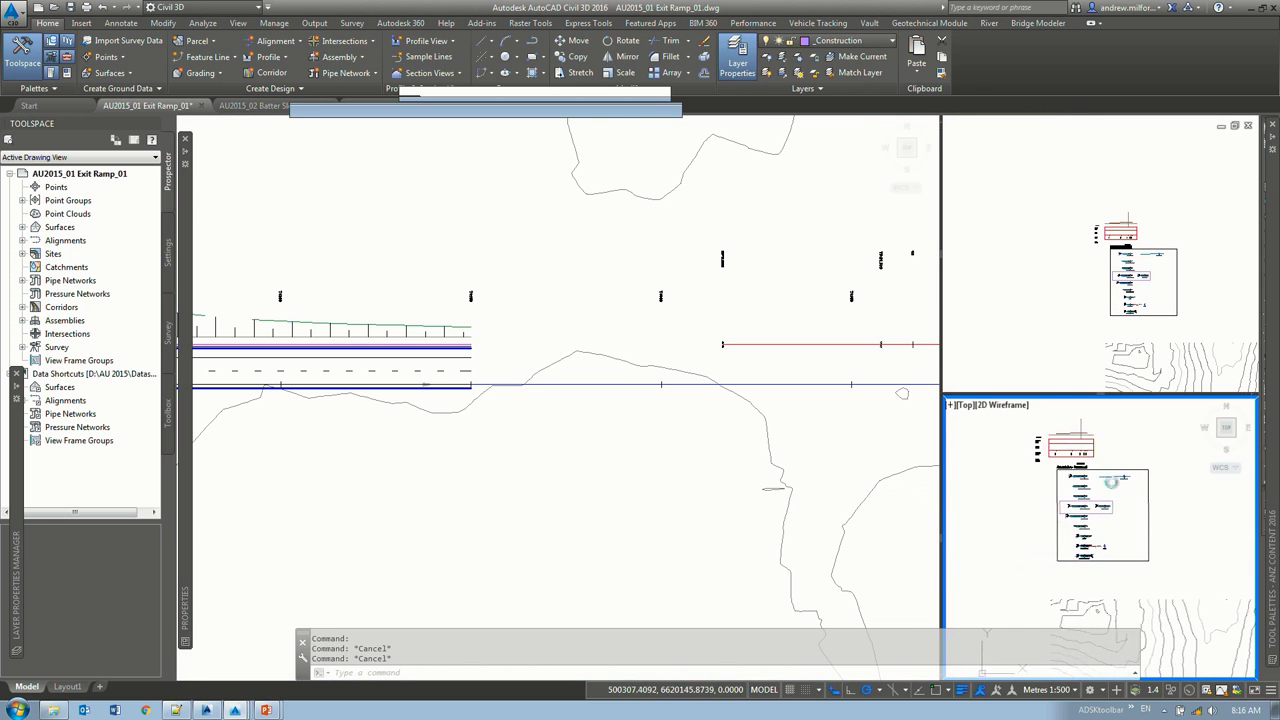
{"action": "scroll", "coordinate": [1172, 483], "scroll_direction": "down", "scroll_amount": 2}
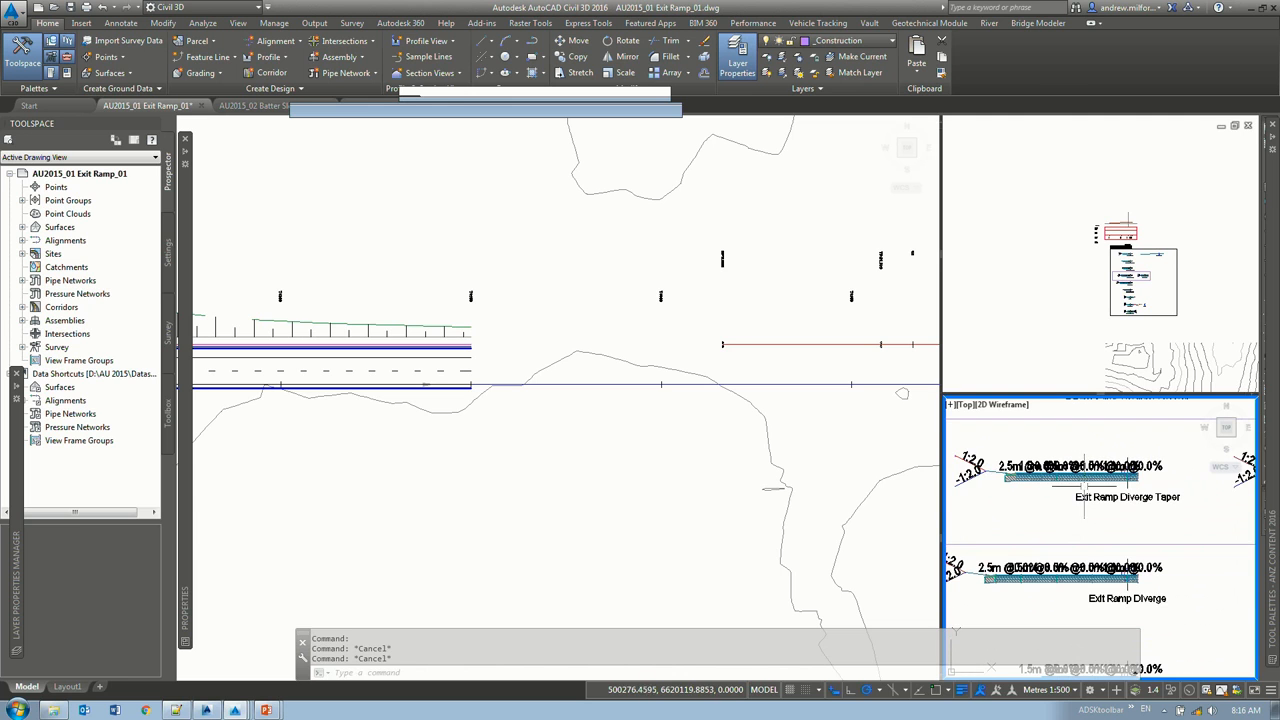
{"action": "left_click_drag", "start_coordinate": [940, 392], "coordinate": [645, 371]}
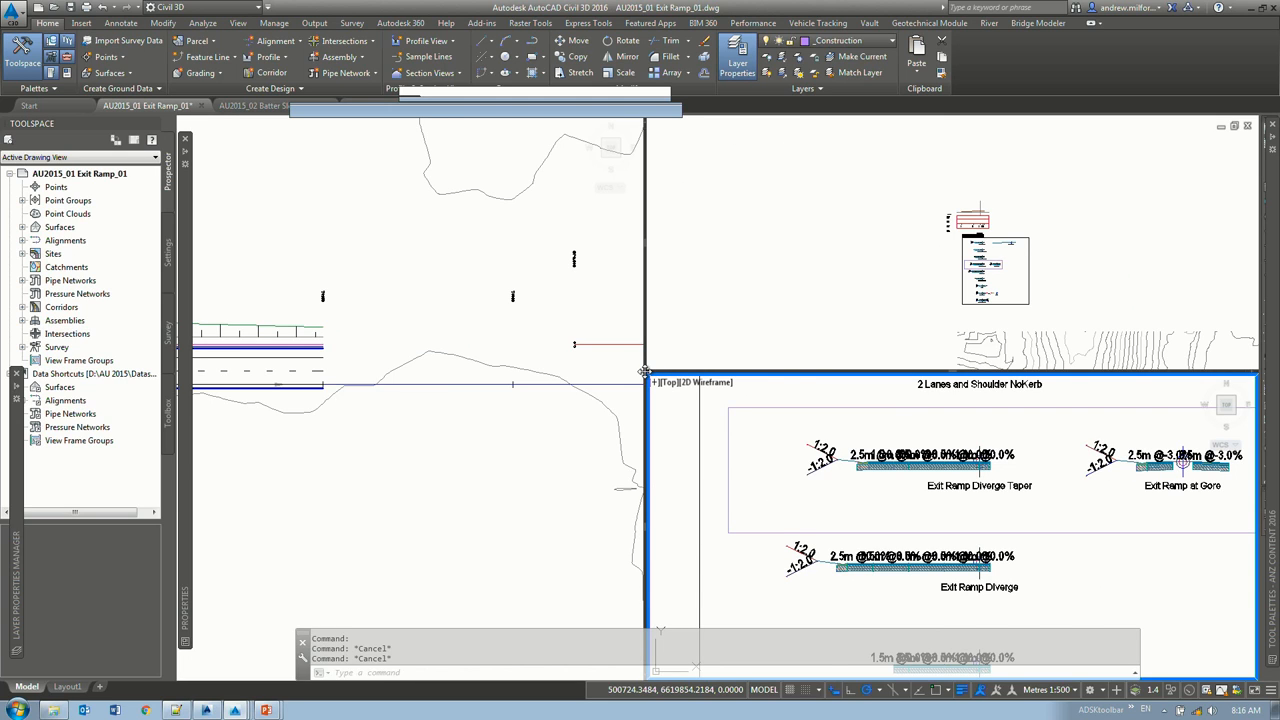
{"action": "scroll", "coordinate": [906, 480], "scroll_direction": "up", "scroll_amount": 3}
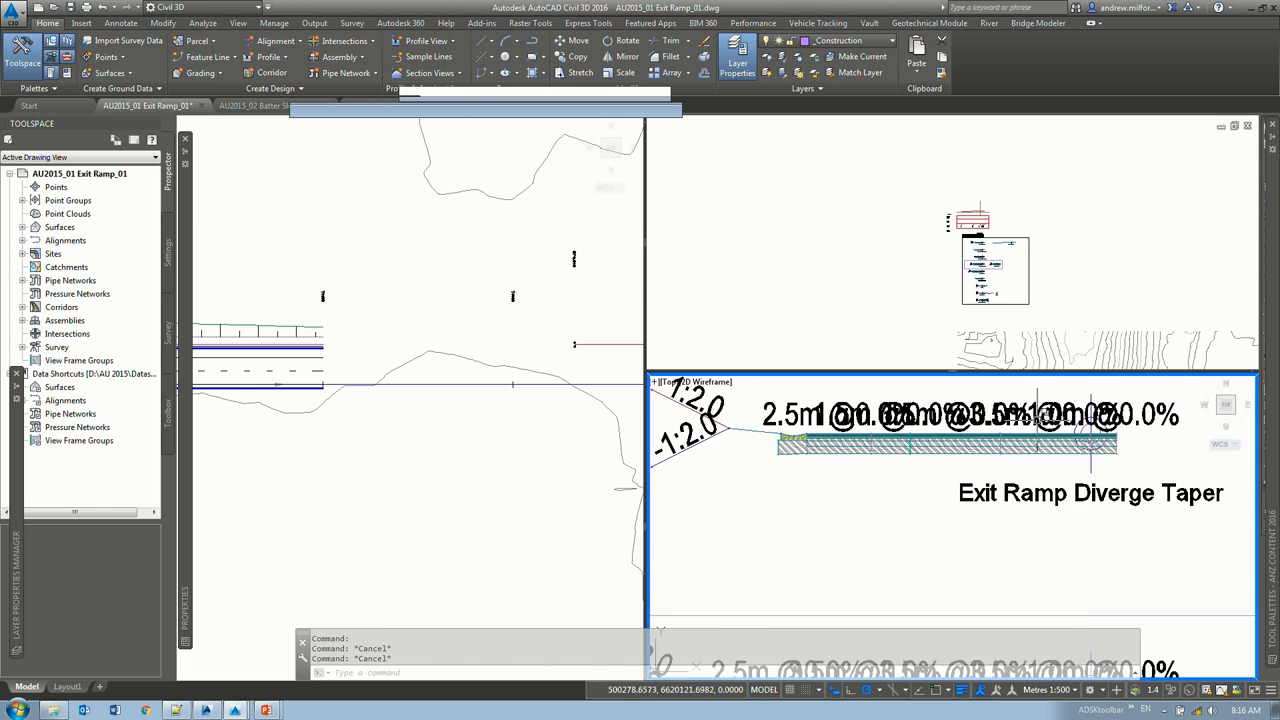
Step: Set the annotation scale to Metres 1:250 so the Exit Ramp Diverge Taper labels are smaller, and clear the selected lane
{"action": "left_click", "coordinate": [965, 445]}
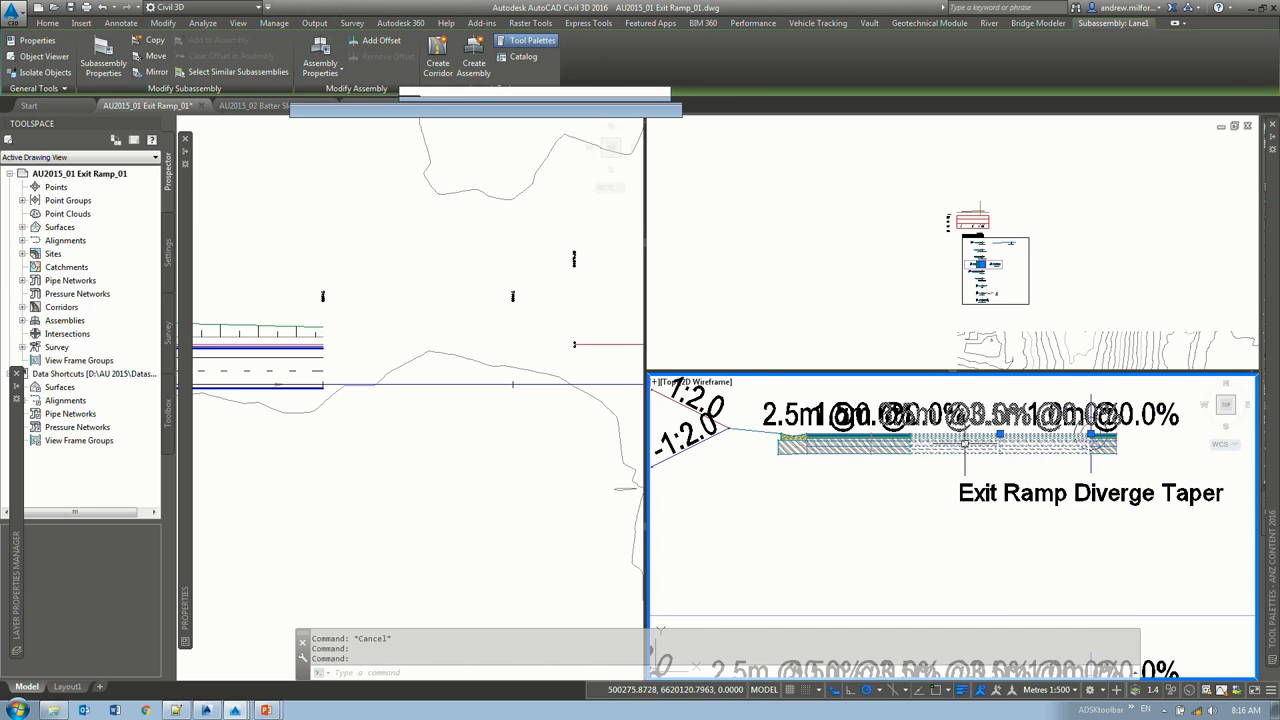
{"action": "left_click", "coordinate": [1072, 690]}
{"action": "left_click", "coordinate": [1049, 516]}
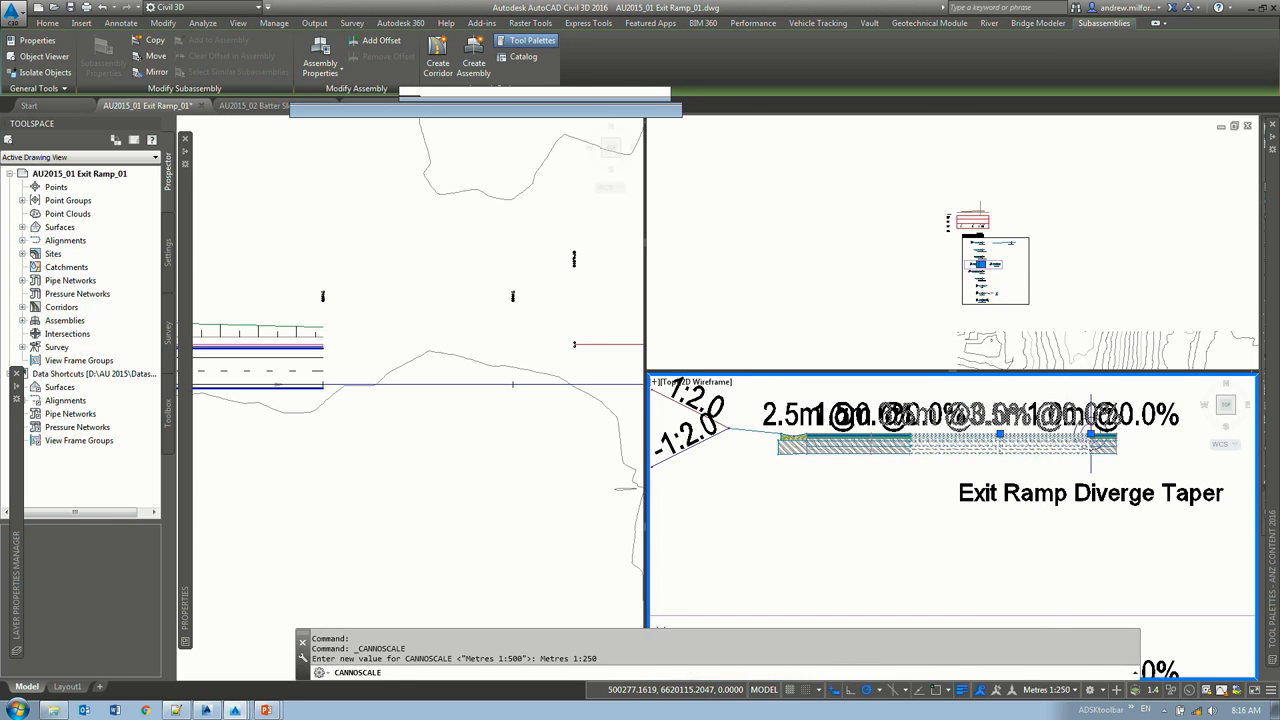
{"action": "key", "text": "Escape"}
Step: Identify the ramp lane and shoulder in the taper assembly and compare them with the end of the MC10 corridor in plan
{"action": "left_click", "coordinate": [895, 452]}
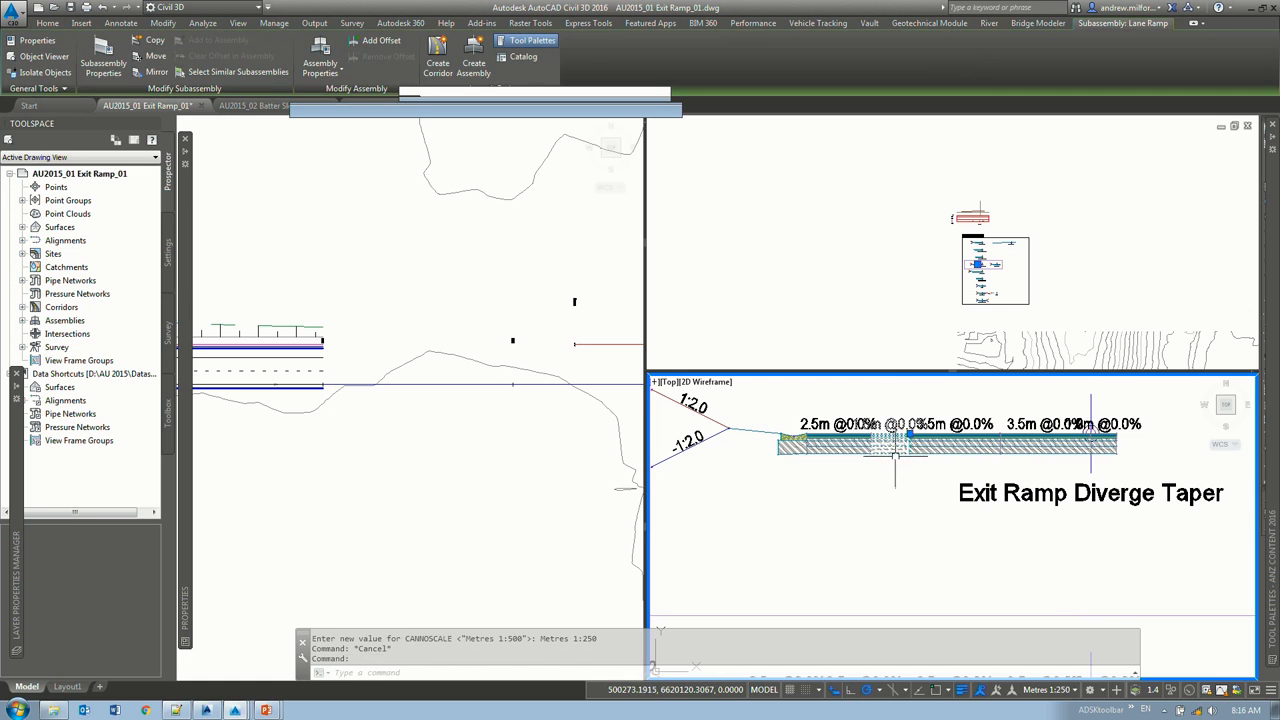
{"action": "key", "text": "Escape"}
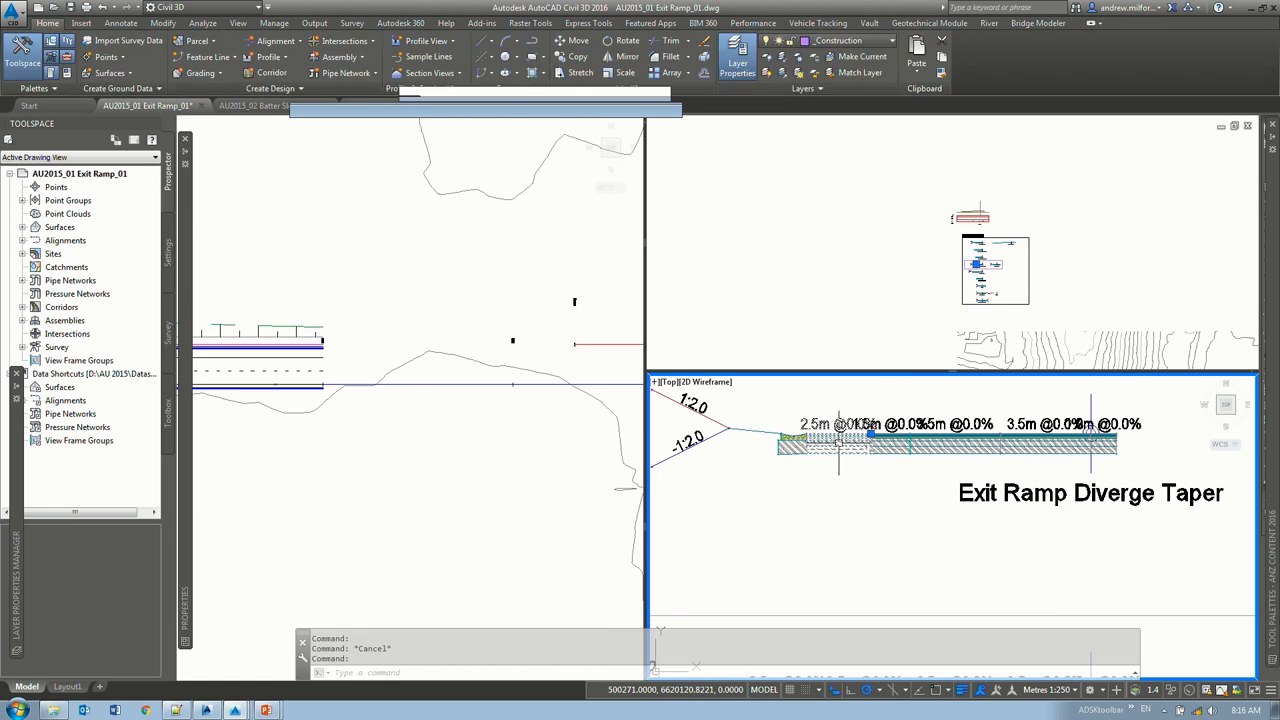
{"action": "left_click", "coordinate": [340, 365]}
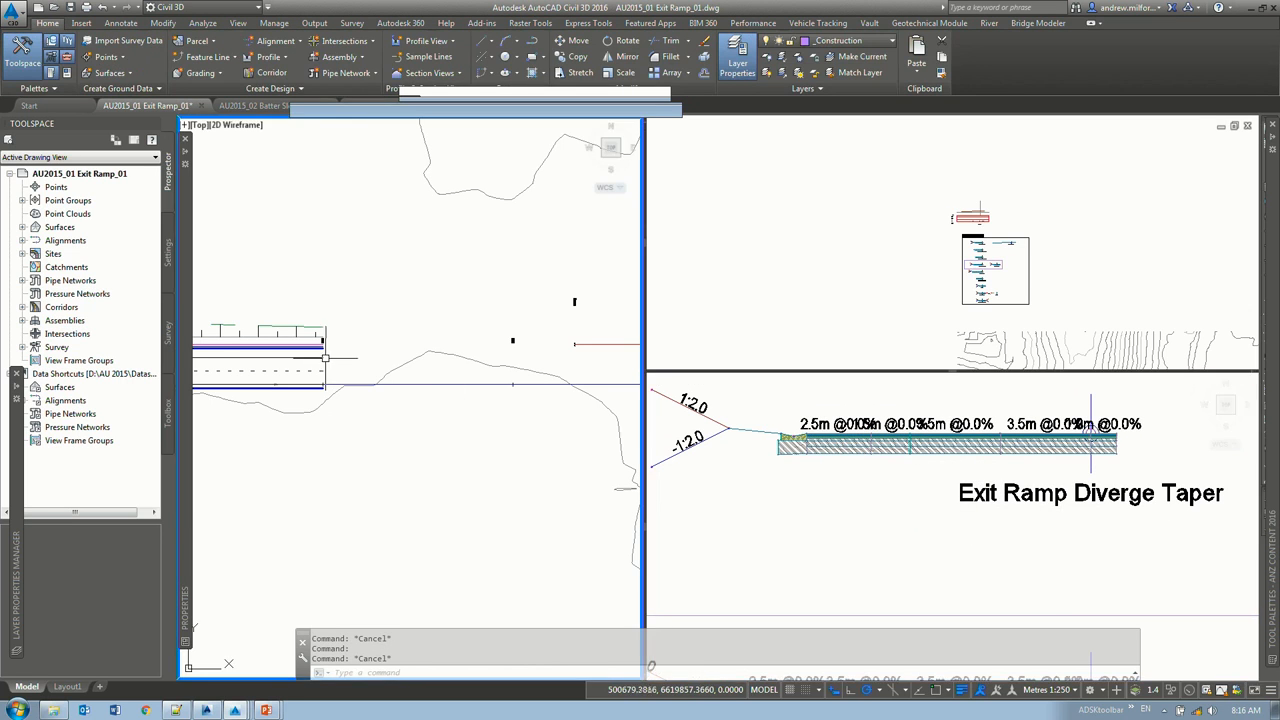
{"action": "scroll", "coordinate": [323, 357], "scroll_direction": "up", "scroll_amount": 3}
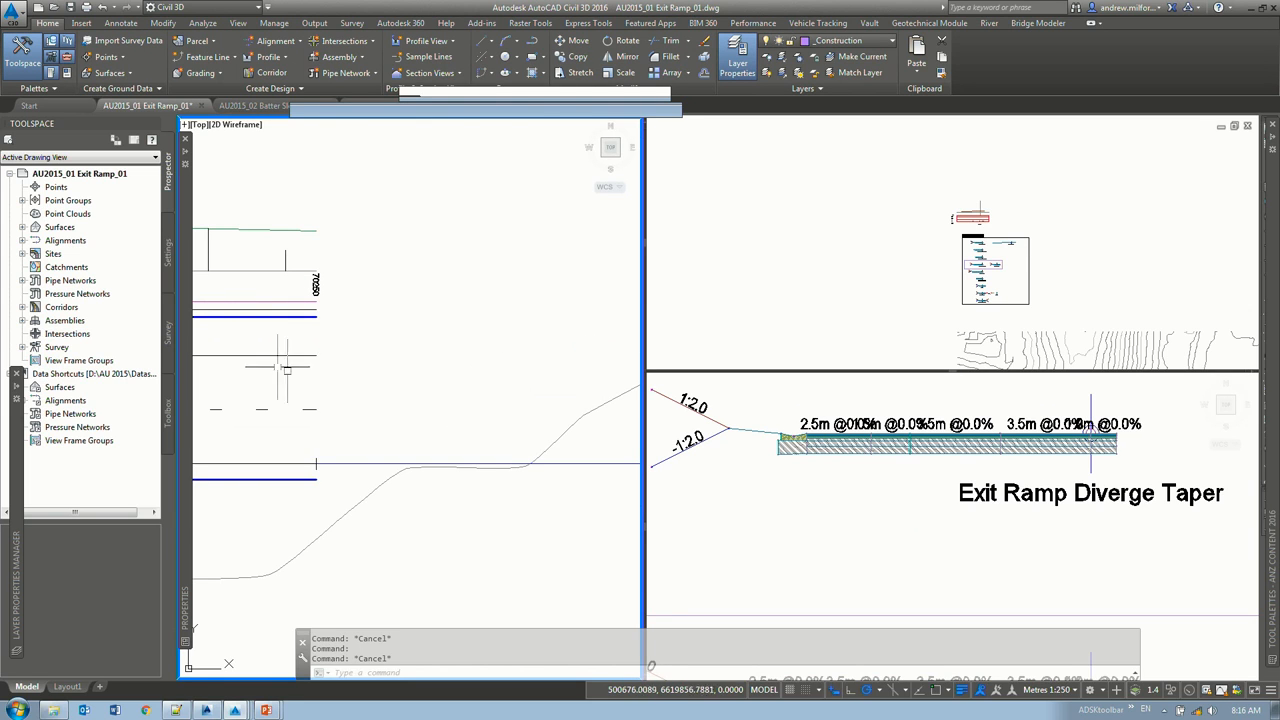
{"action": "scroll", "coordinate": [321, 357], "scroll_direction": "down", "scroll_amount": 4}
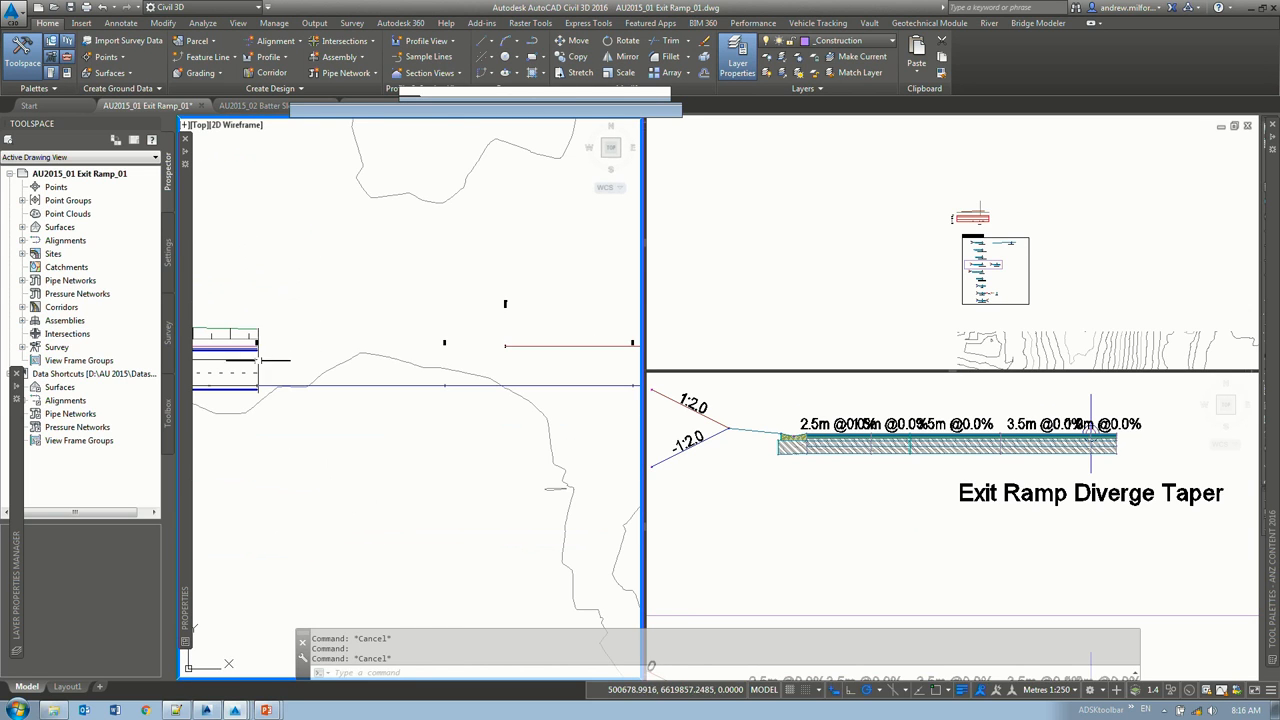
Step: Choose the NumberTransform subassembly from the sample assemblies and set its Value1 to 0 and Value2 to 3.5
{"action": "mouse_move", "coordinate": [1273, 449]}
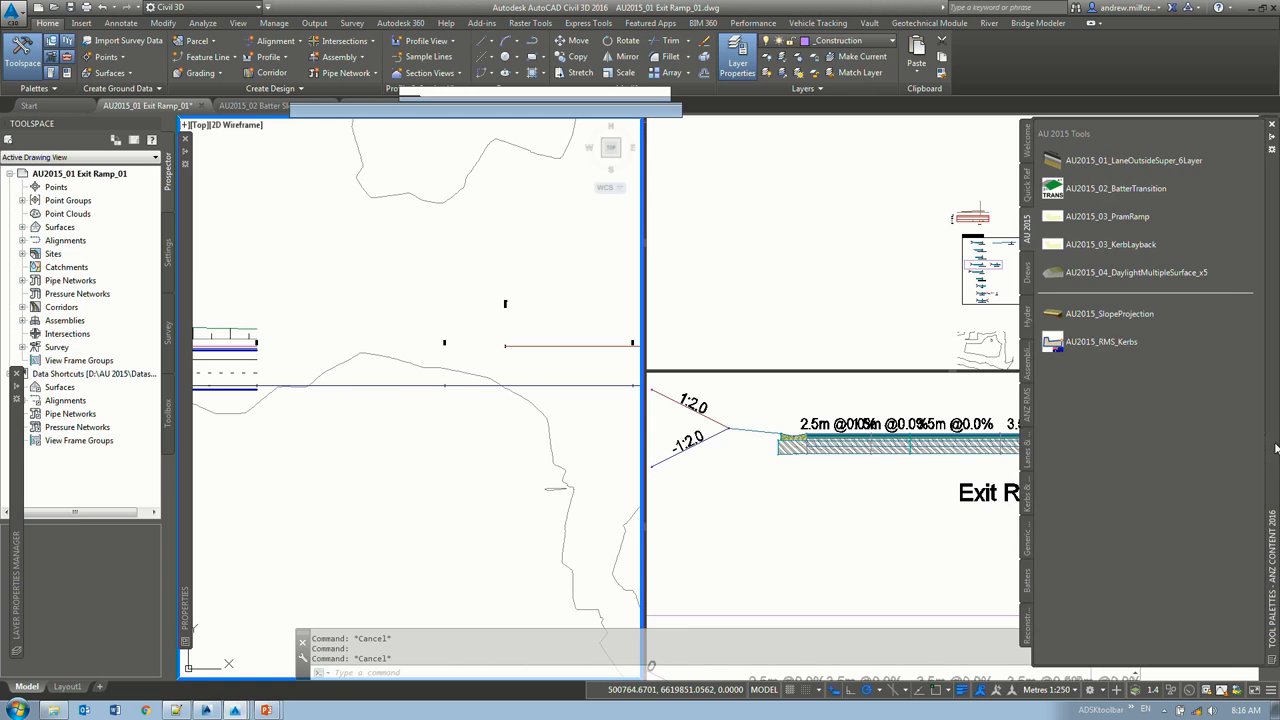
{"action": "left_click", "coordinate": [1027, 410]}
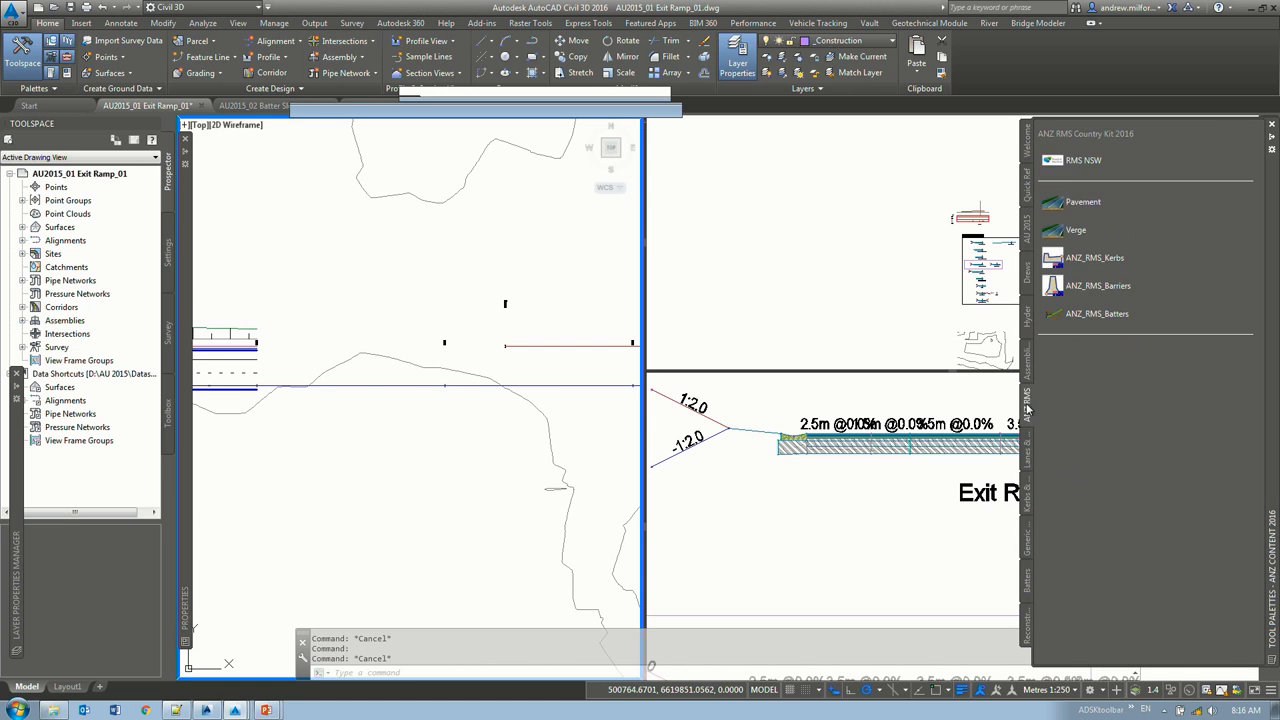
{"action": "left_click", "coordinate": [1027, 360]}
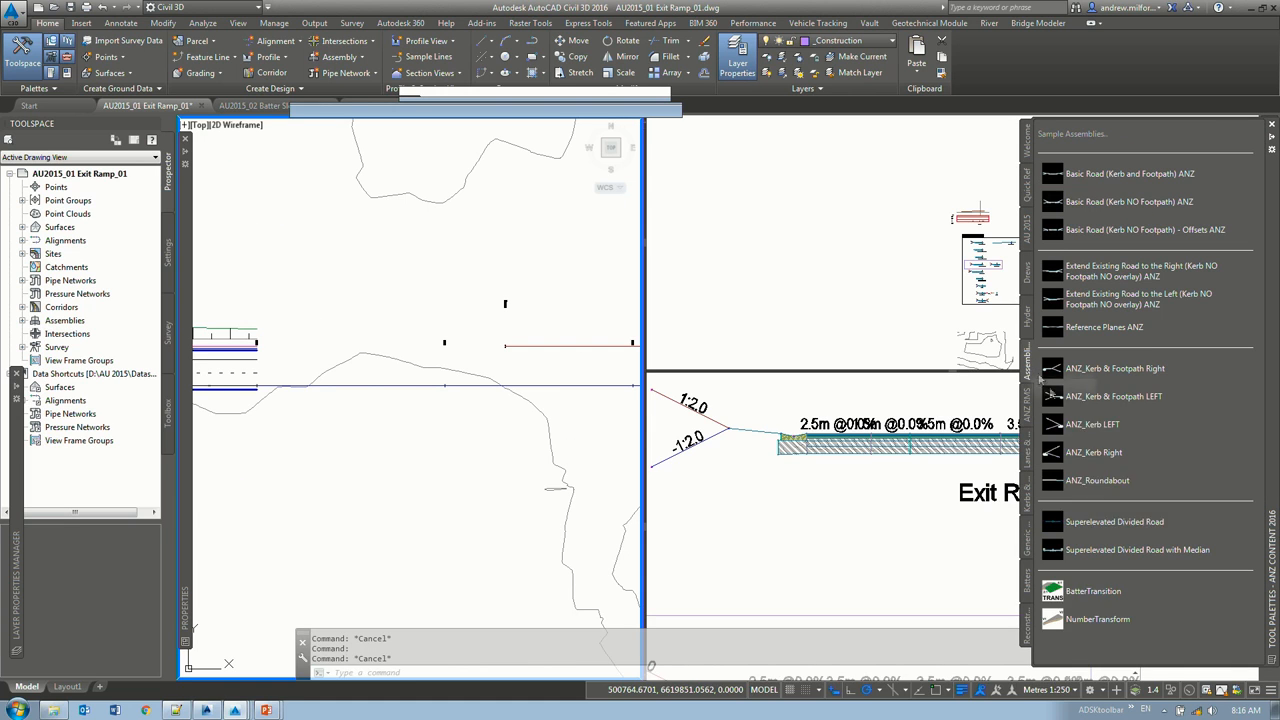
{"action": "left_click", "coordinate": [1102, 621]}
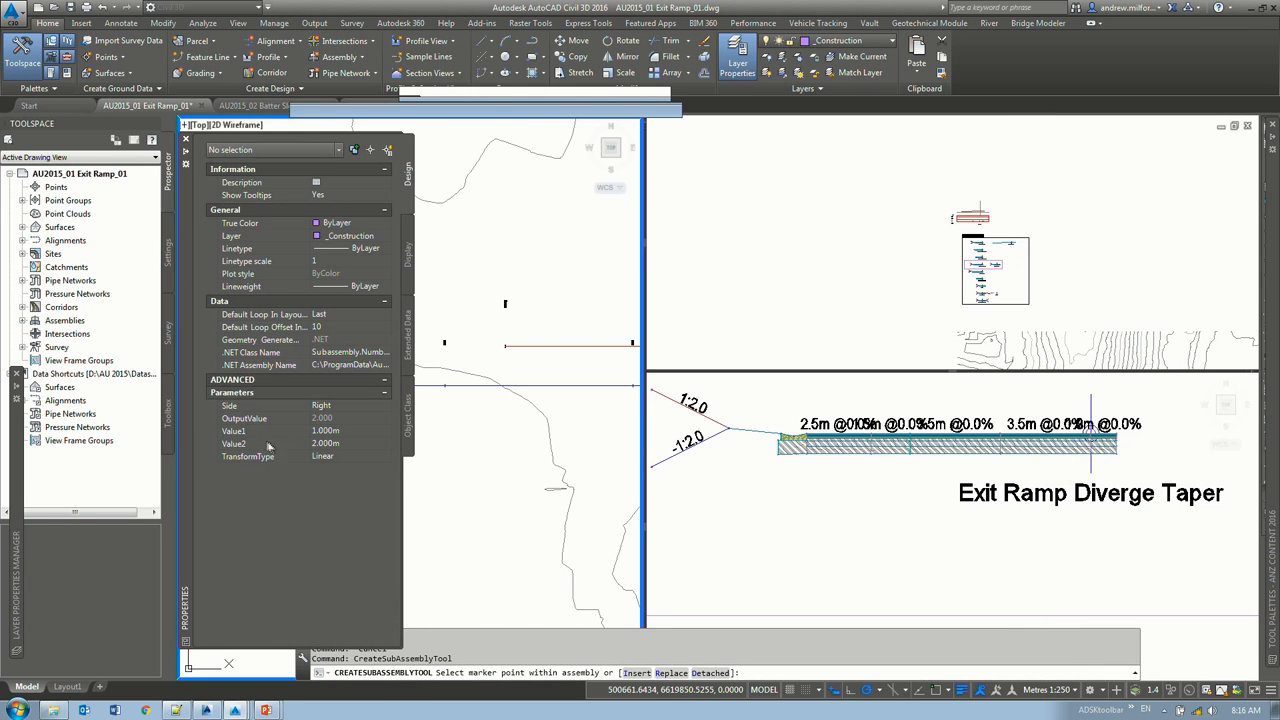
{"action": "left_click", "coordinate": [362, 445]}
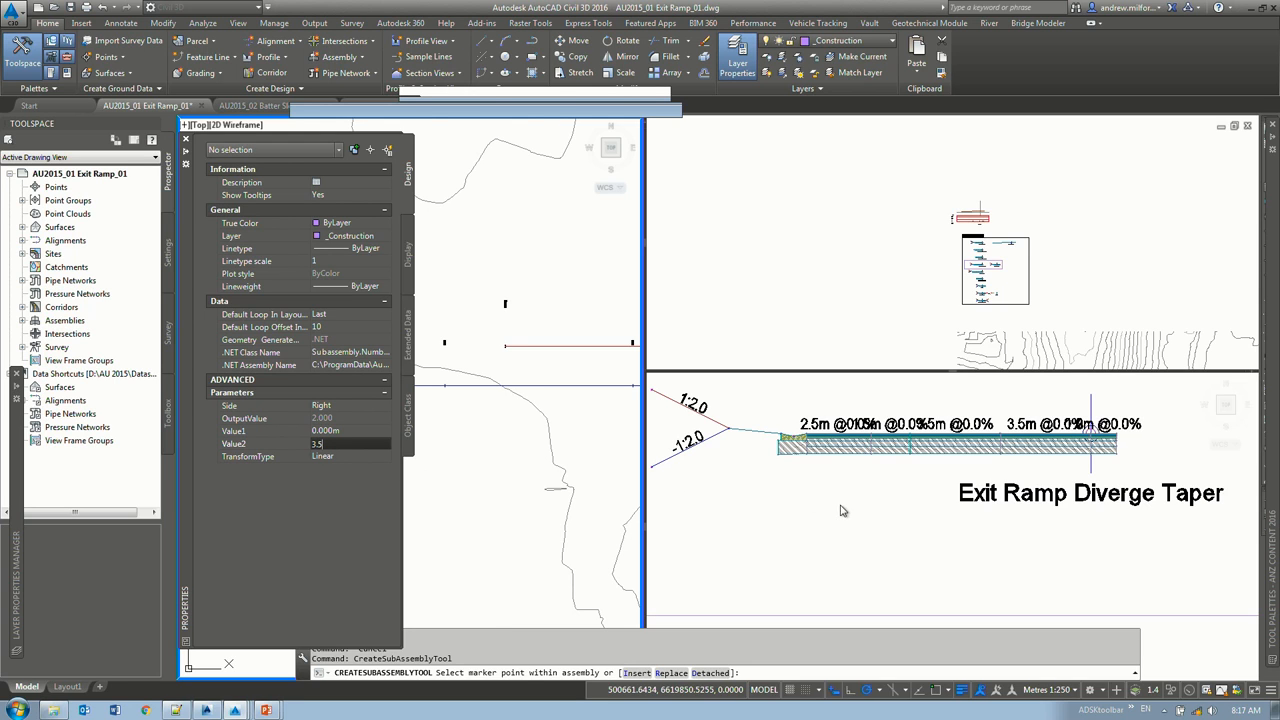
Step: Insert the NumberTransform subassembly into the Exit Ramp Diverge Taper assembly between Lane2 and Lane Ramp
{"action": "type", "text": "I"}
{"action": "key", "text": "Return"}
{"action": "left_click", "coordinate": [954, 460]}
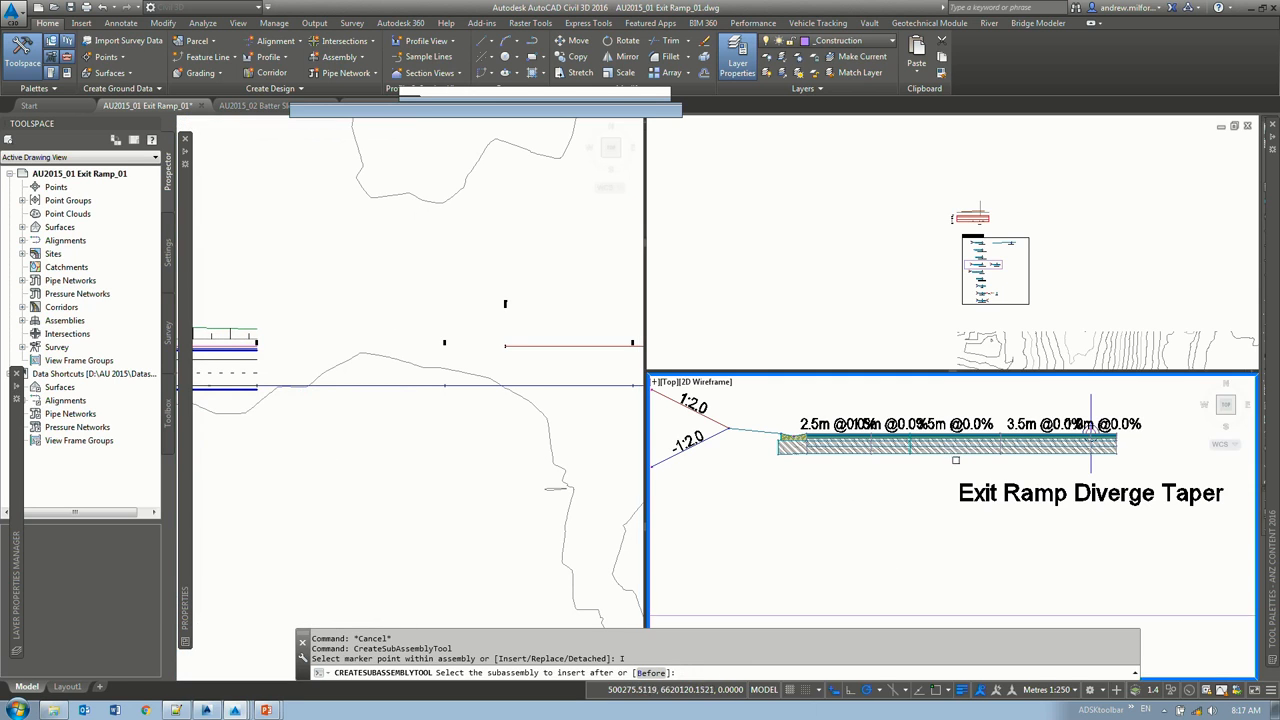
{"action": "left_click", "coordinate": [885, 450]}
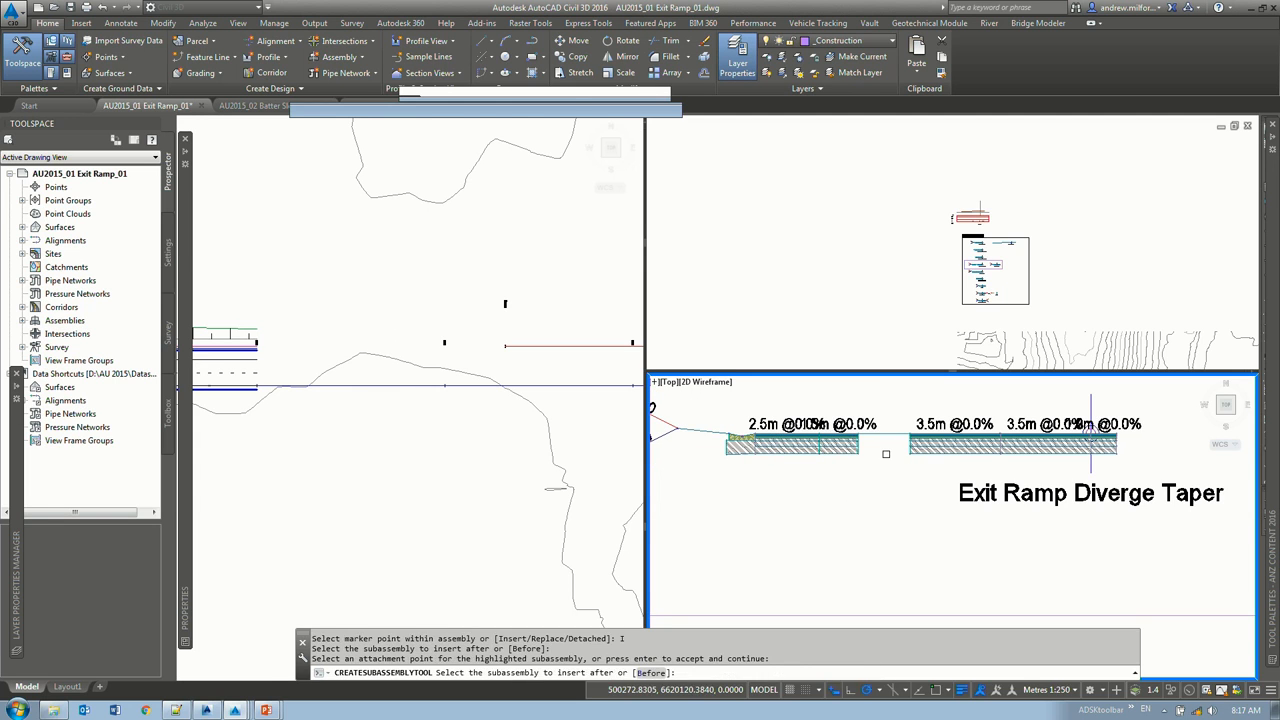
{"action": "key", "text": "Return"}
{"action": "middle_click_drag", "start_coordinate": [820, 446], "coordinate": [876, 451]}
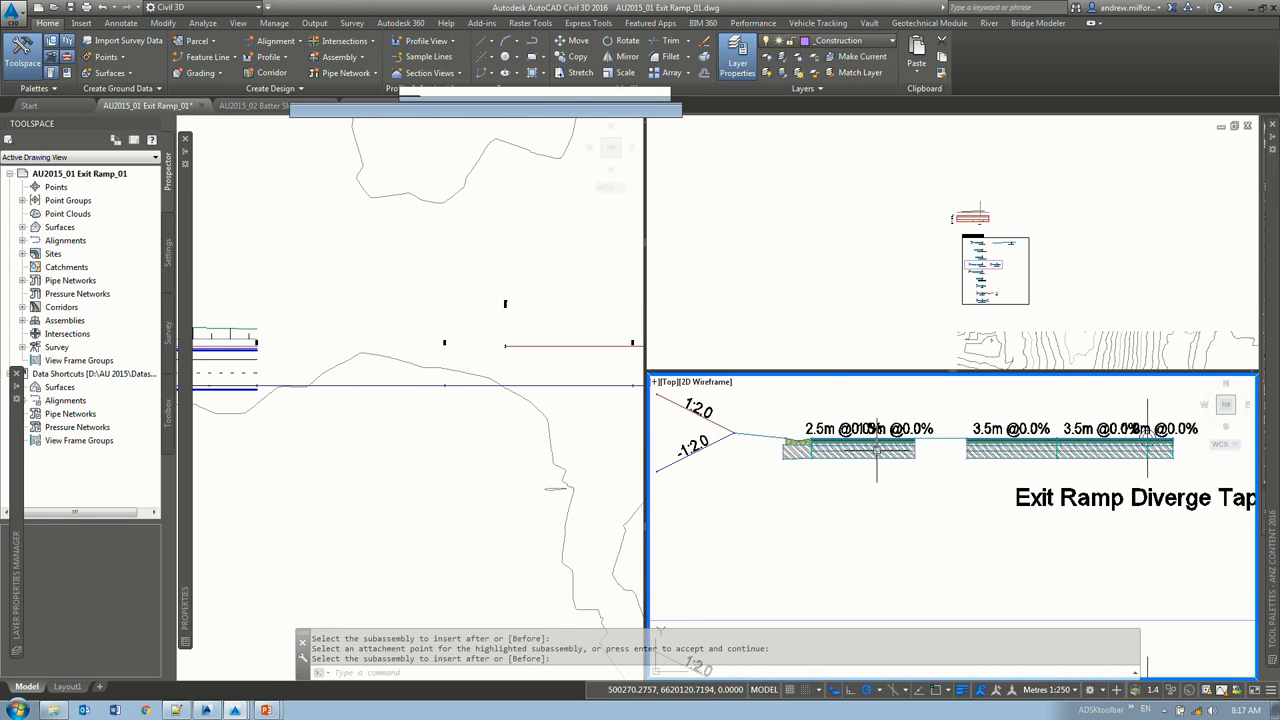
Step: Rename the NumberTransform subassembly as WidenValue in the construction properties of the Exit Ramp Diverge Taper assembly
{"action": "left_click", "coordinate": [1010, 445]}
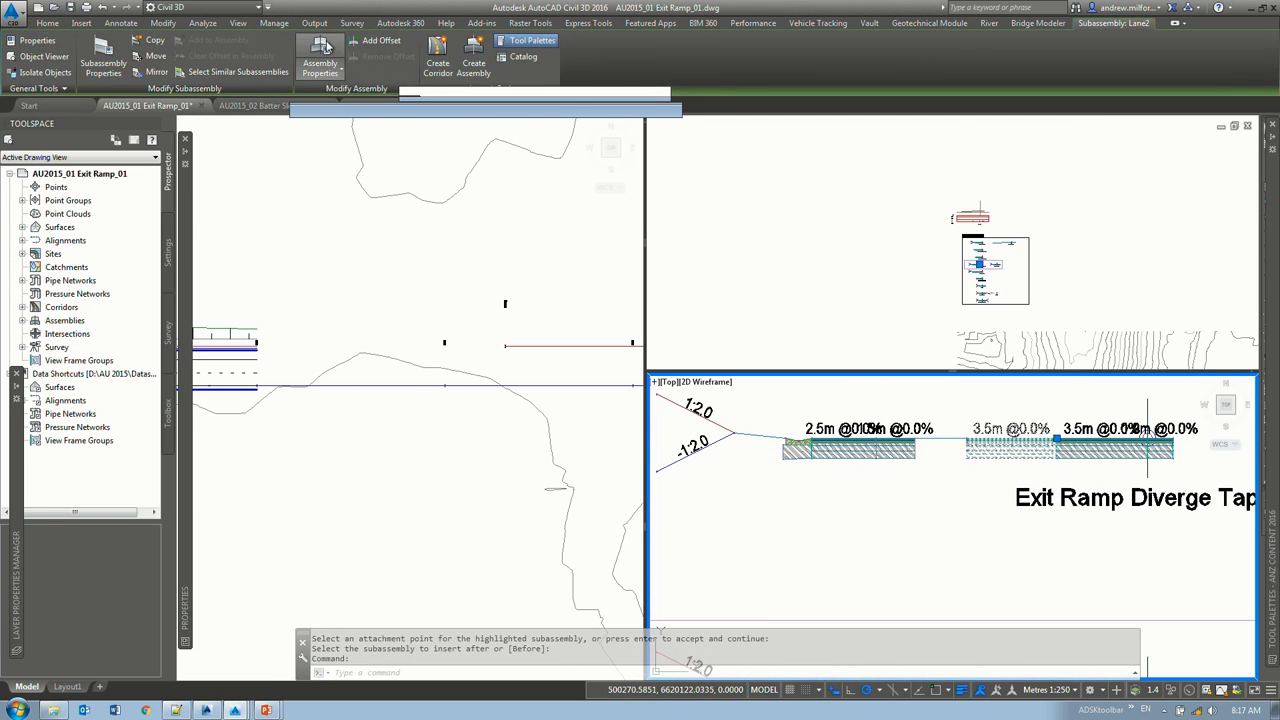
{"action": "left_click", "coordinate": [256, 50]}
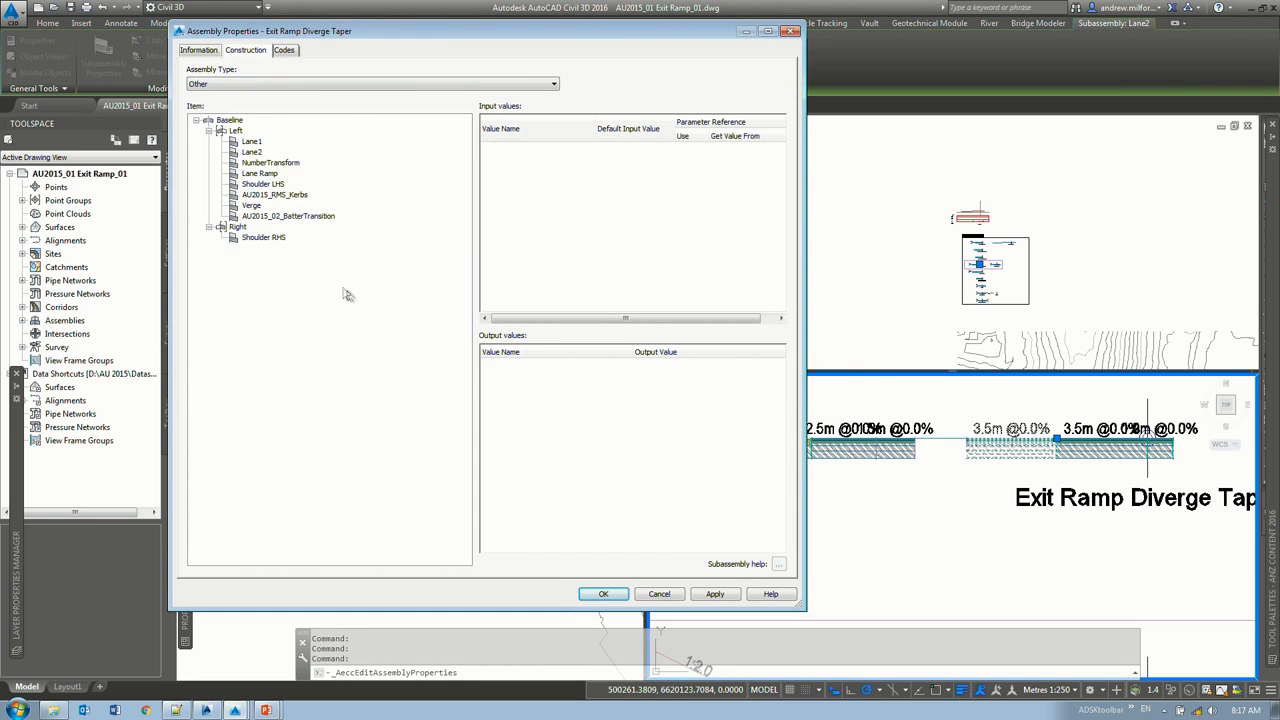
{"action": "left_click", "coordinate": [272, 163]}
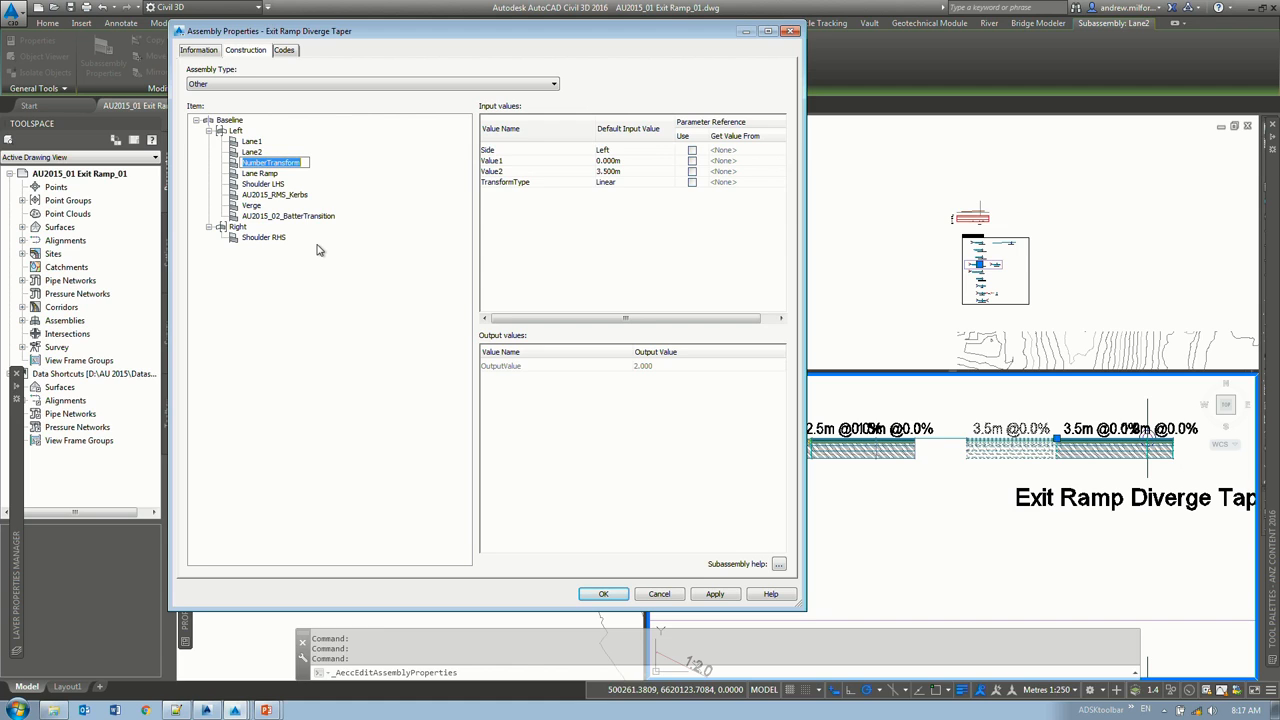
{"action": "type", "text": "WidenValue"}
{"action": "left_click", "coordinate": [511, 205]}
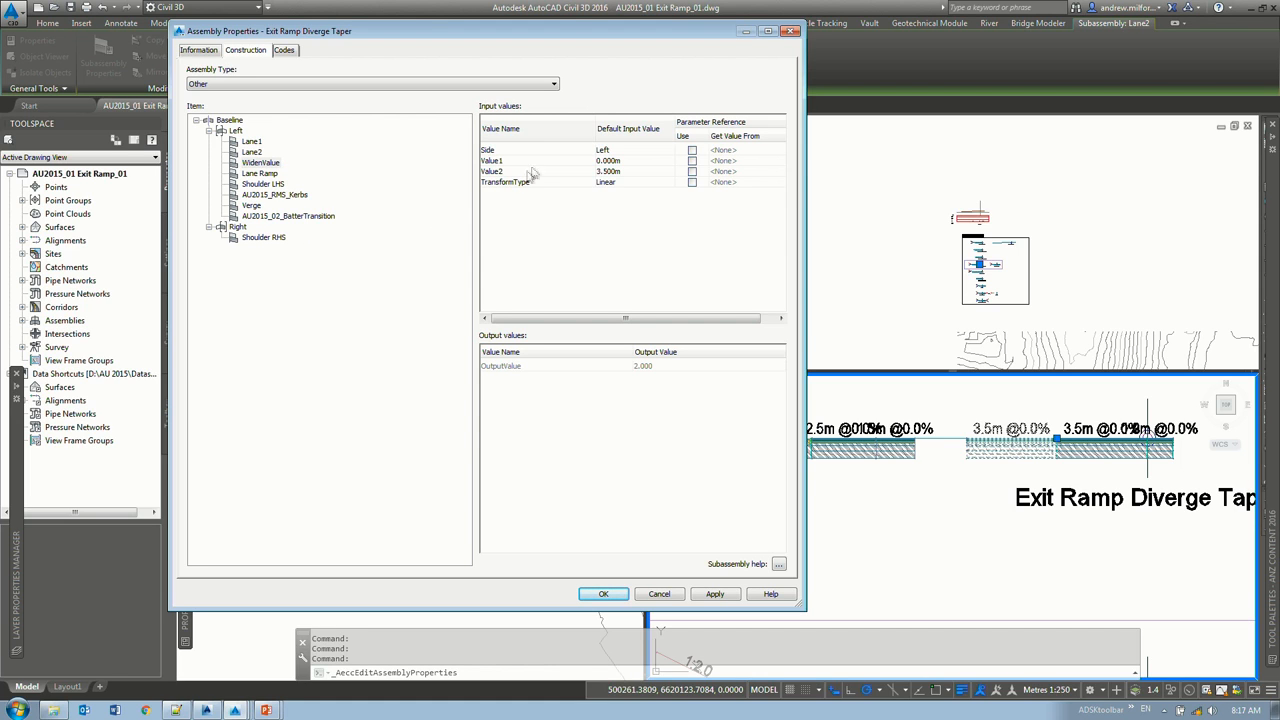
Step: Make the Lane Ramp width take its value from the NumberTransform output through a parameter reference, and apply the assembly changes
{"action": "left_click", "coordinate": [257, 174]}
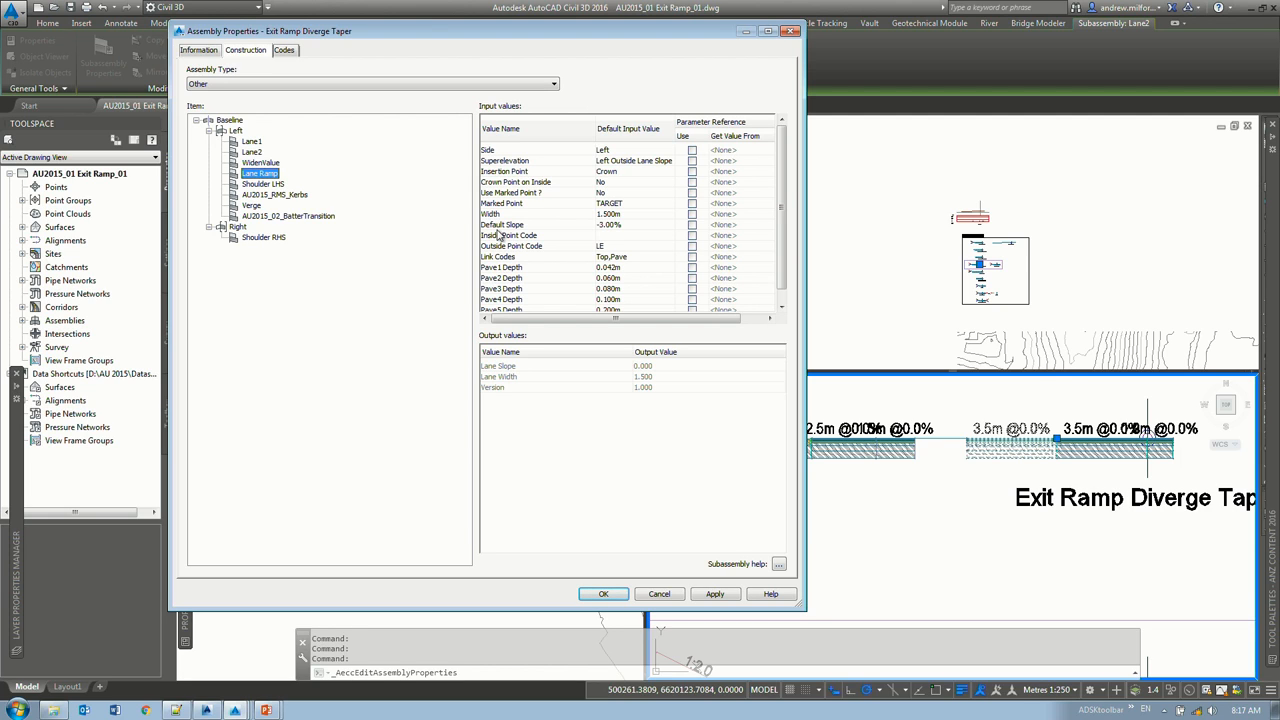
{"action": "left_click", "coordinate": [619, 215]}
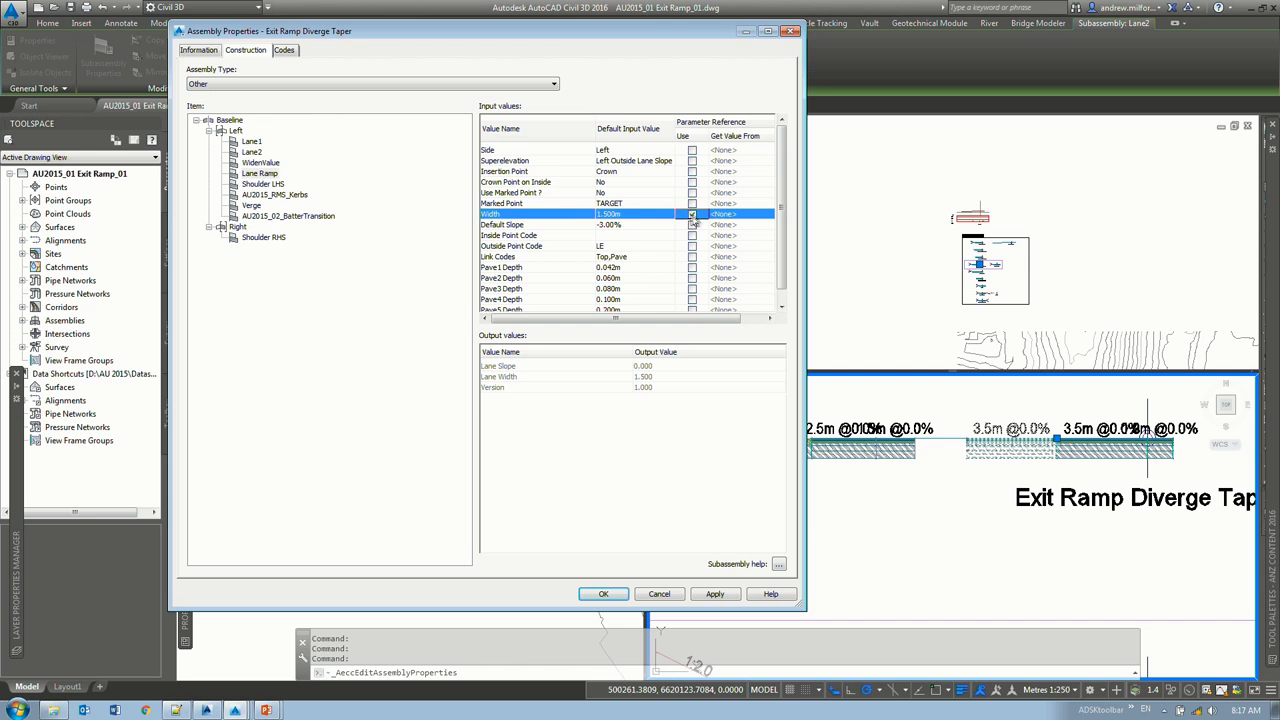
{"action": "left_click", "coordinate": [727, 222]}
{"action": "left_click", "coordinate": [735, 232]}
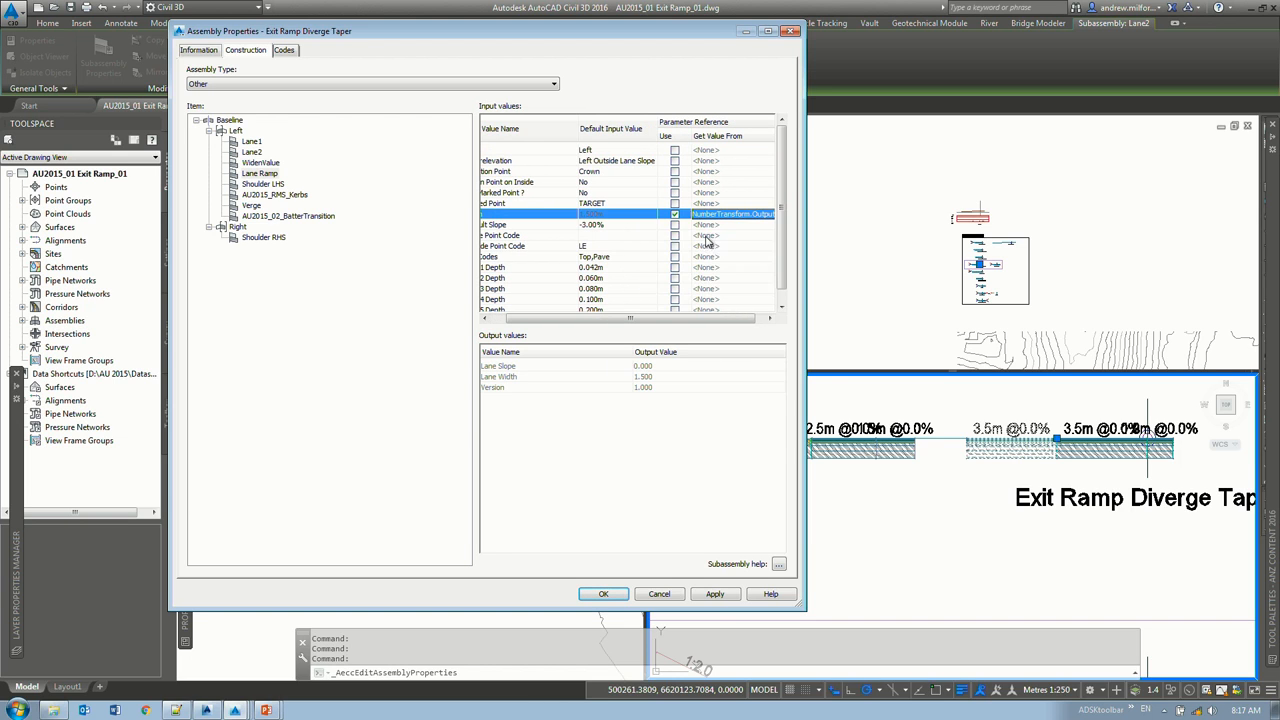
{"action": "left_click", "coordinate": [715, 596]}
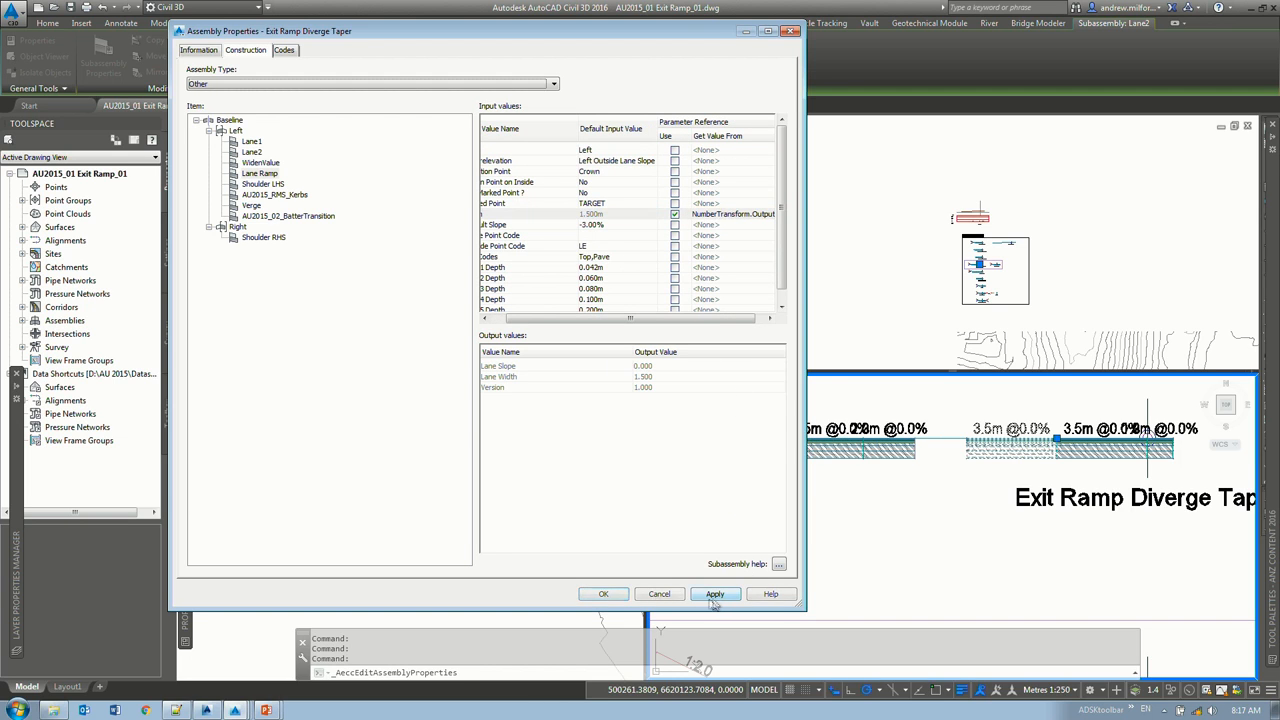
{"action": "left_click", "coordinate": [601, 595]}
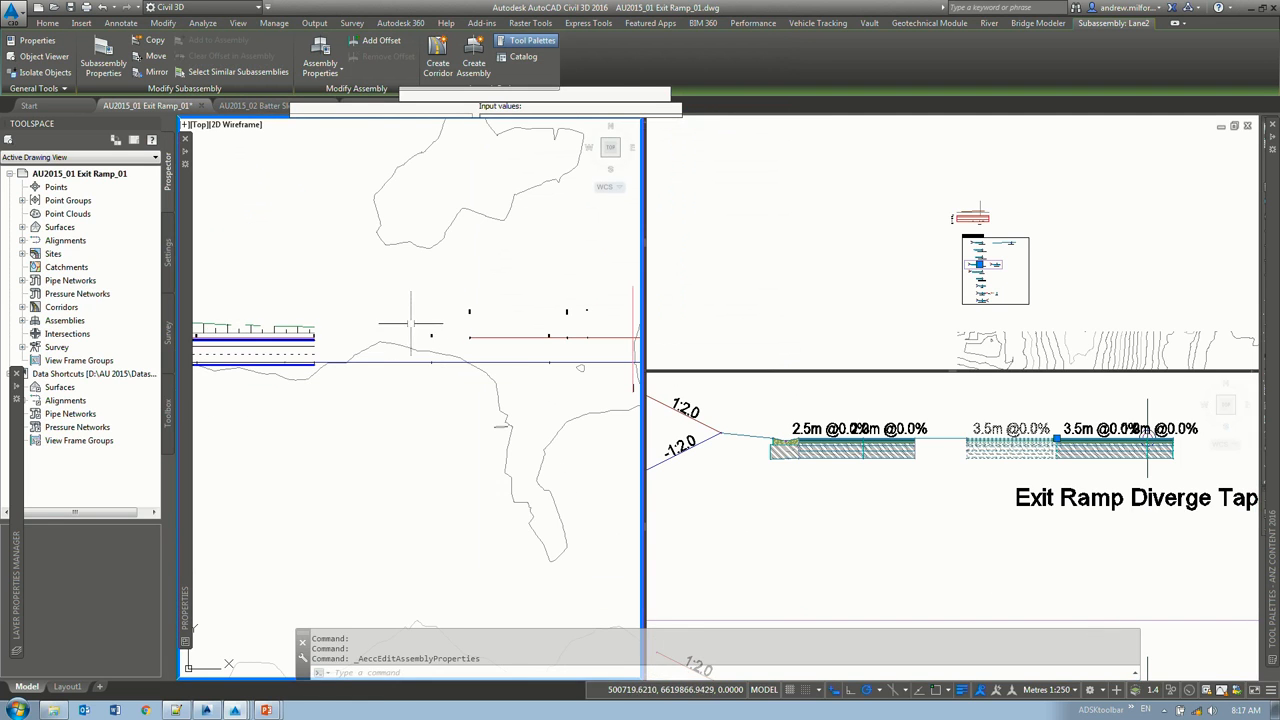
Step: Add a region to the MC10 Mainline corridor using the Fill option on the gap between the corridor's end and the MC30 start
{"action": "left_click", "coordinate": [306, 338]}
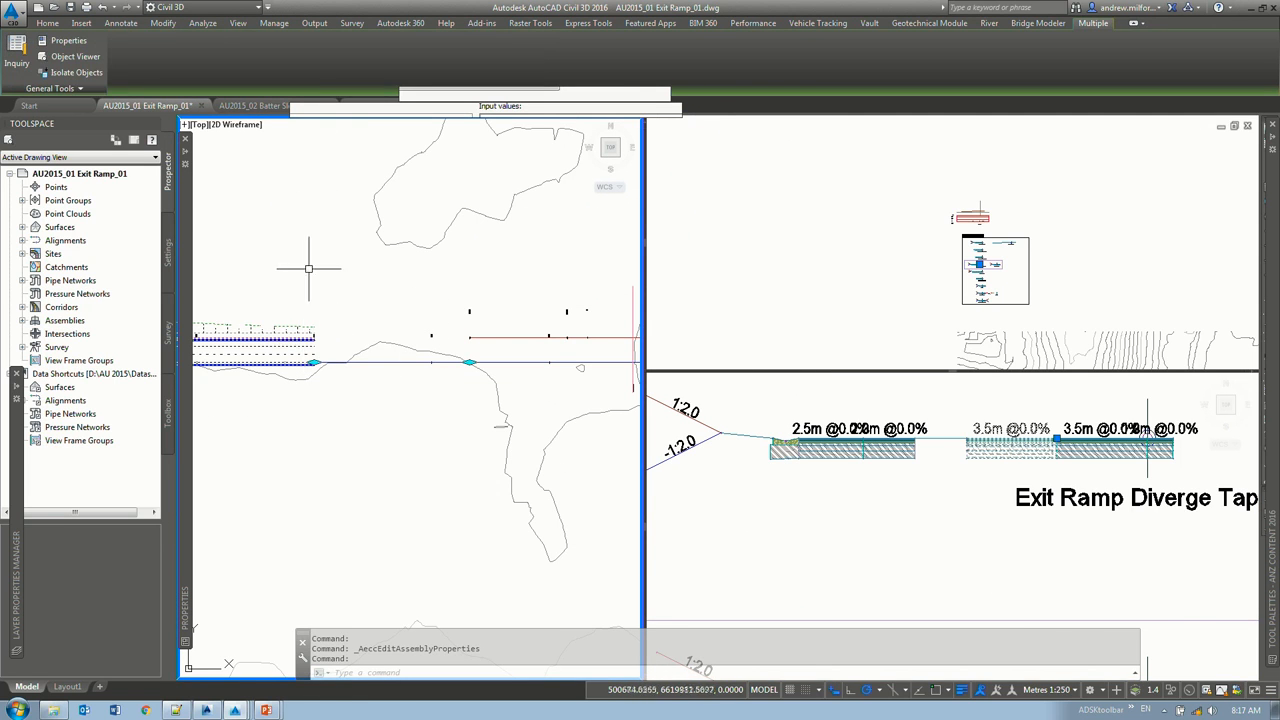
{"action": "key", "text": "Escape"}
{"action": "key", "text": "Escape"}
{"action": "left_click", "coordinate": [285, 330]}
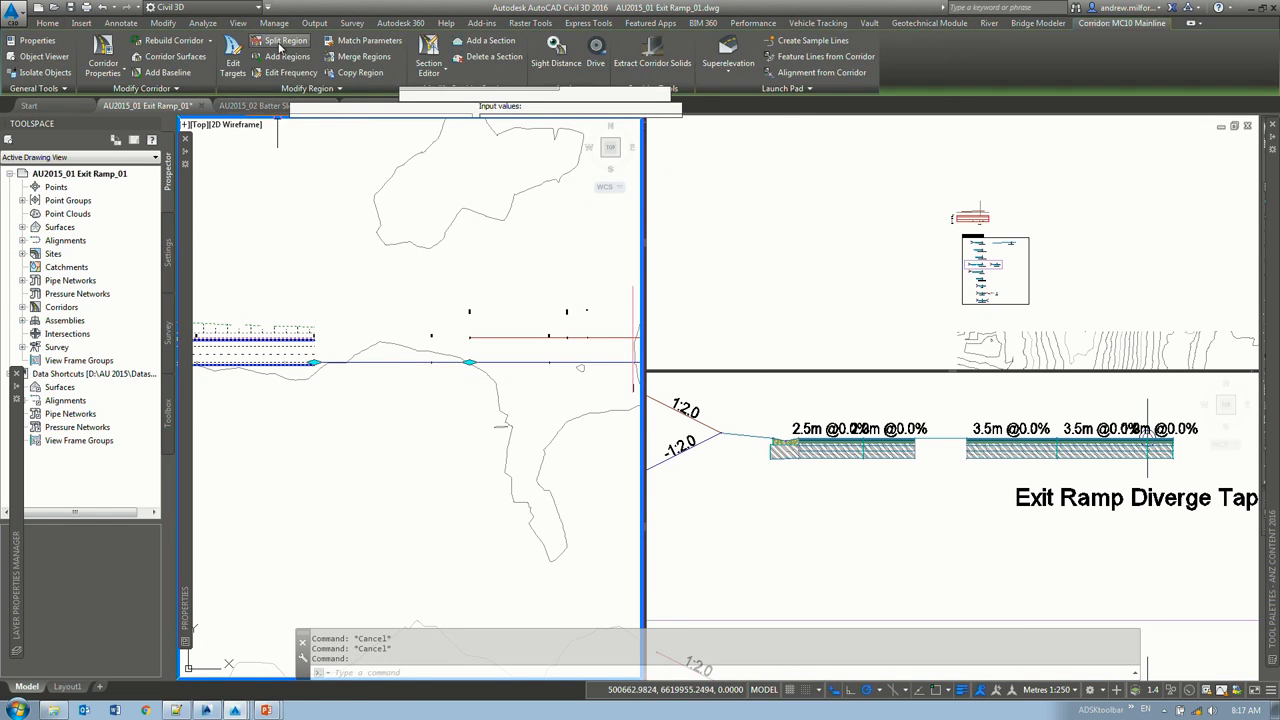
{"action": "left_click", "coordinate": [282, 56]}
{"action": "scroll", "coordinate": [343, 360], "scroll_direction": "up", "scroll_amount": 2}
{"action": "type", "text": "f"}
{"action": "key", "text": "Return"}
{"action": "scroll", "coordinate": [343, 357], "scroll_direction": "down", "scroll_amount": 3}
{"action": "left_click", "coordinate": [365, 356]}
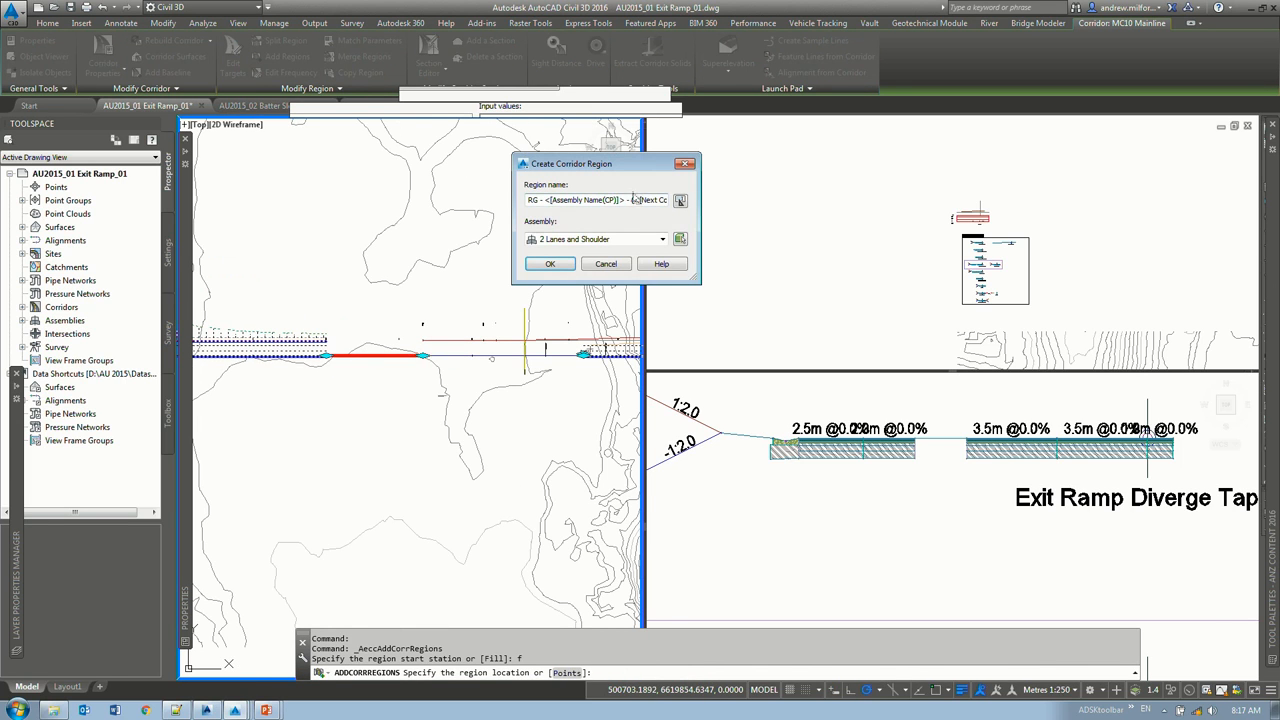
Step: Assign the Exit Ramp Diverge Taper assembly to the new corridor region and accept it
{"action": "left_click", "coordinate": [603, 238]}
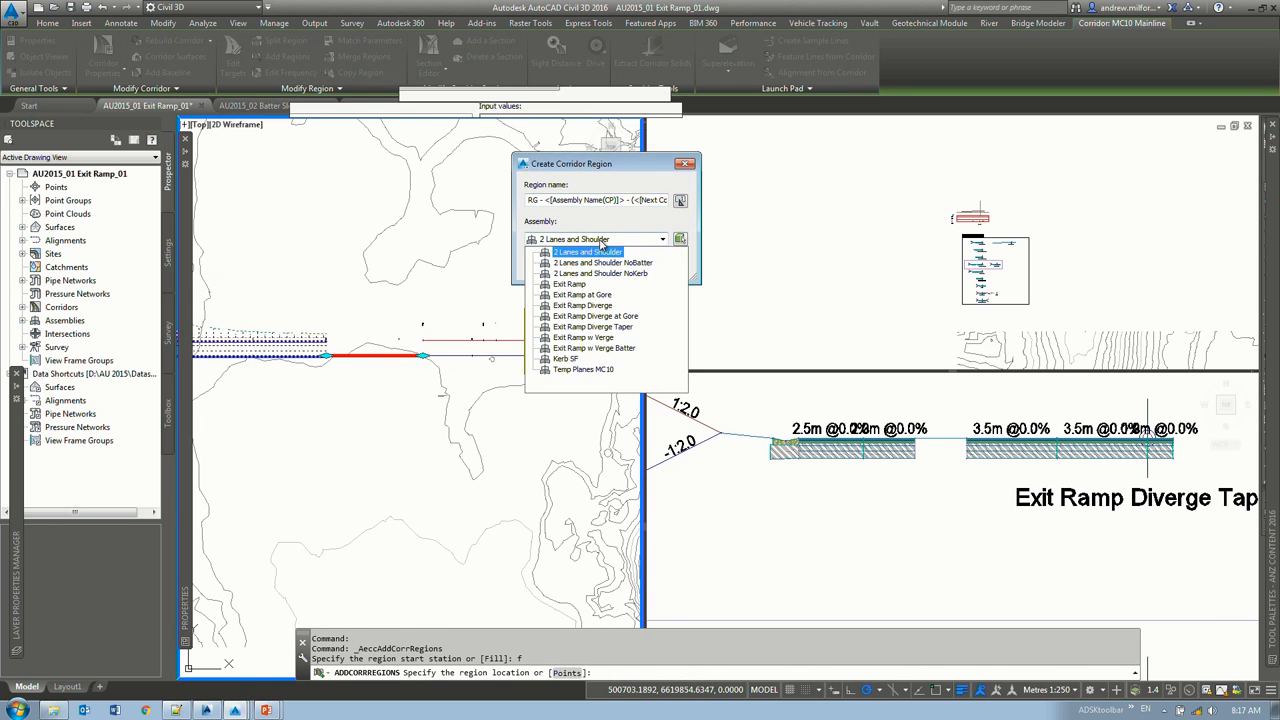
{"action": "left_click", "coordinate": [605, 327]}
{"action": "left_click", "coordinate": [550, 264]}
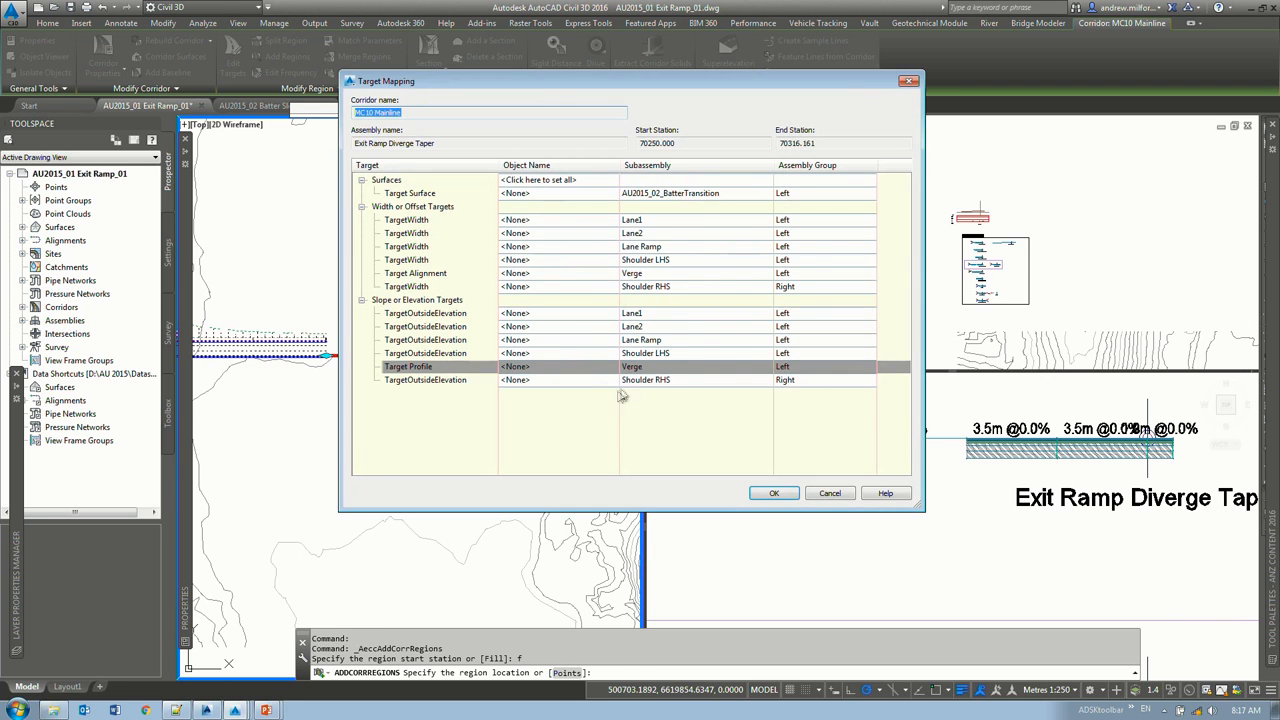
Step: Map the batter transition's target surface to EG for the new Exit Ramp Diverge Taper region, accept the targets and finish adding regions
{"action": "left_click", "coordinate": [589, 194]}
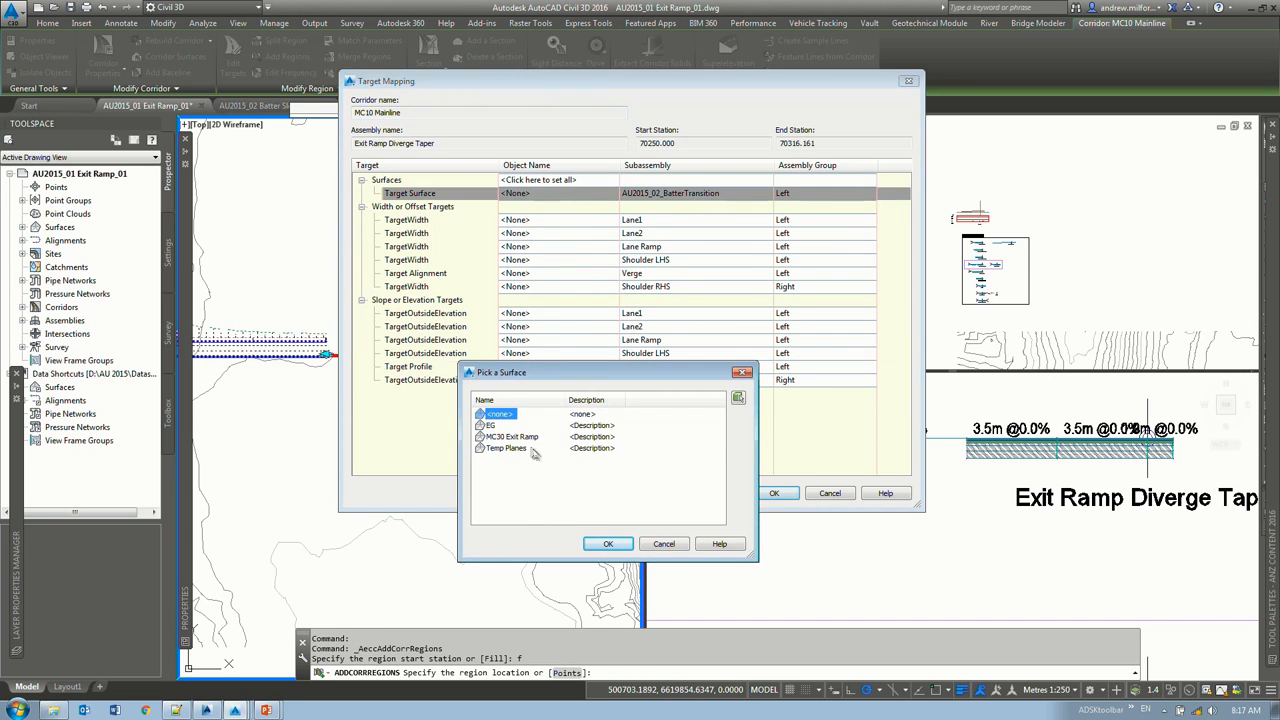
{"action": "left_click", "coordinate": [609, 544]}
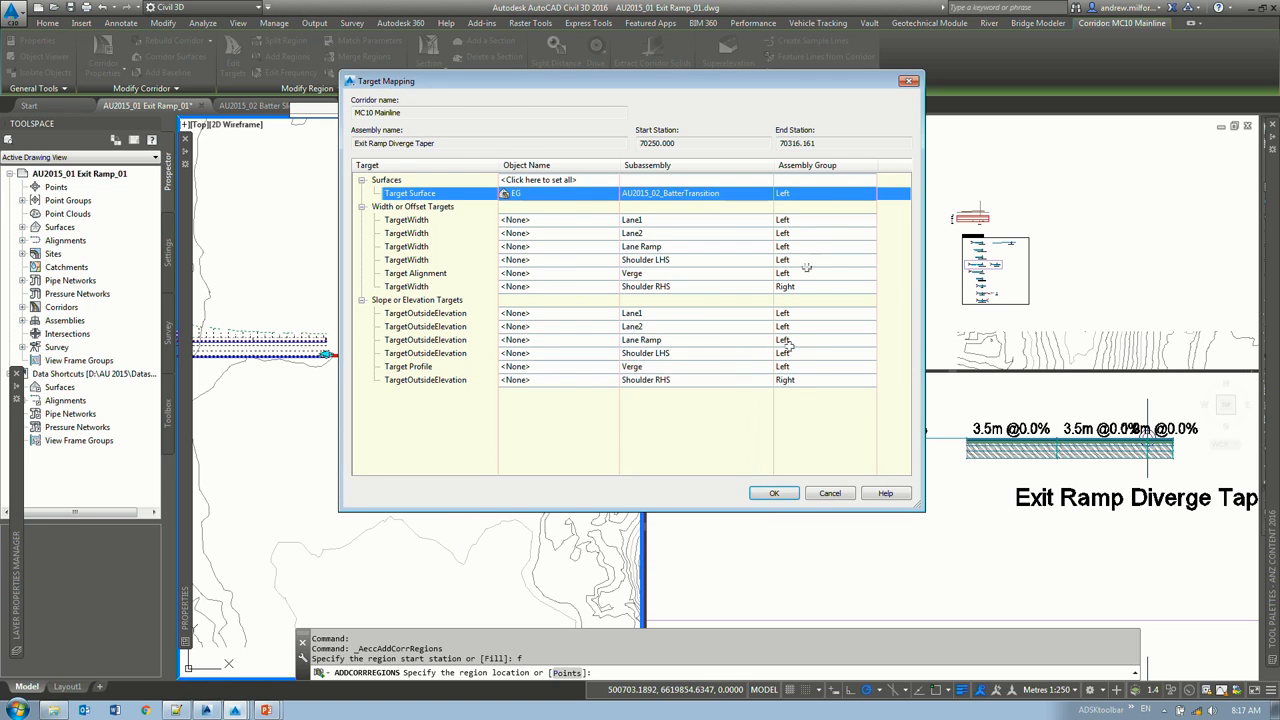
{"action": "left_click", "coordinate": [776, 494]}
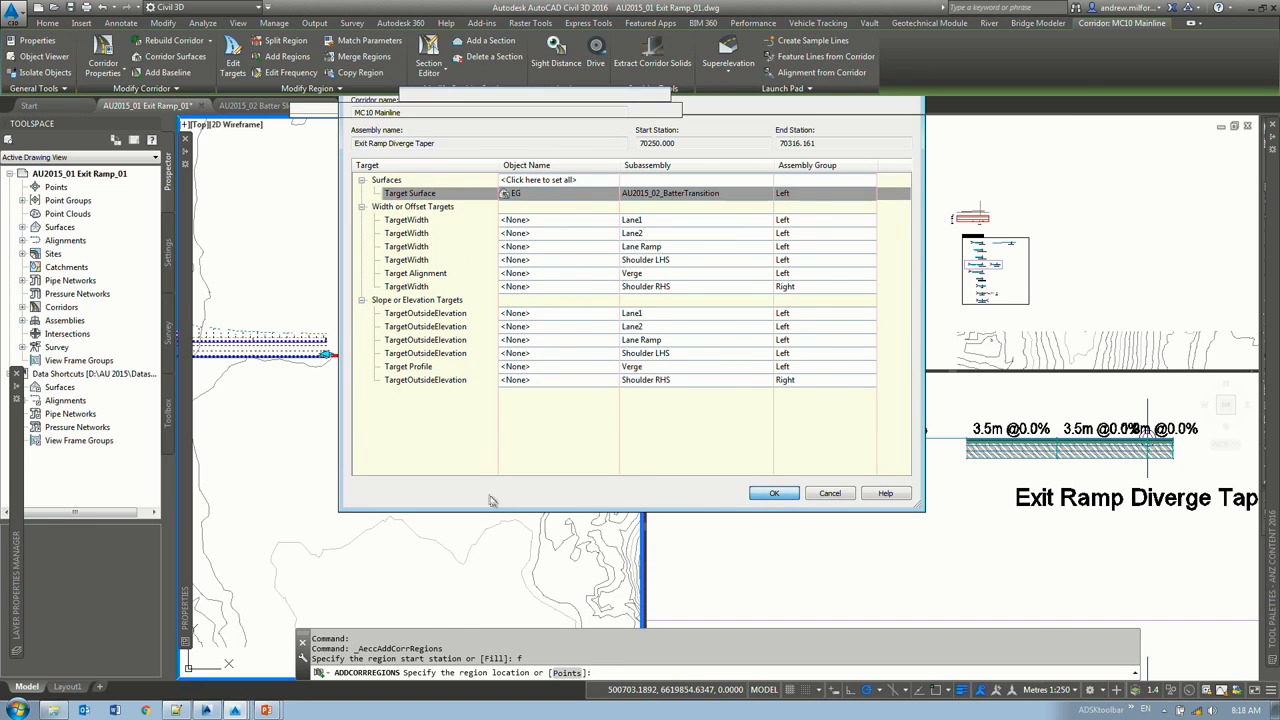
{"action": "key", "text": "Escape"}
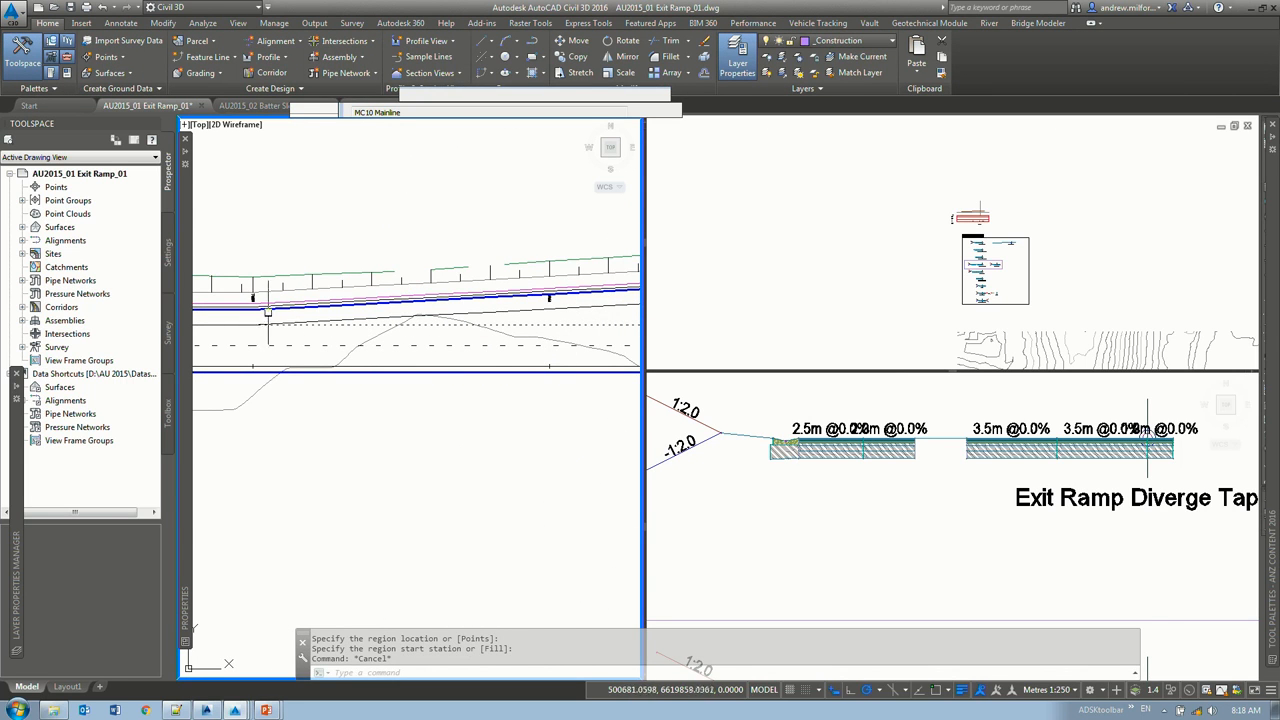
Step: Widen the plan viewport and stretch the diverge taper region's start forward along MC10 to about station 70290
{"action": "left_click", "coordinate": [639, 321]}
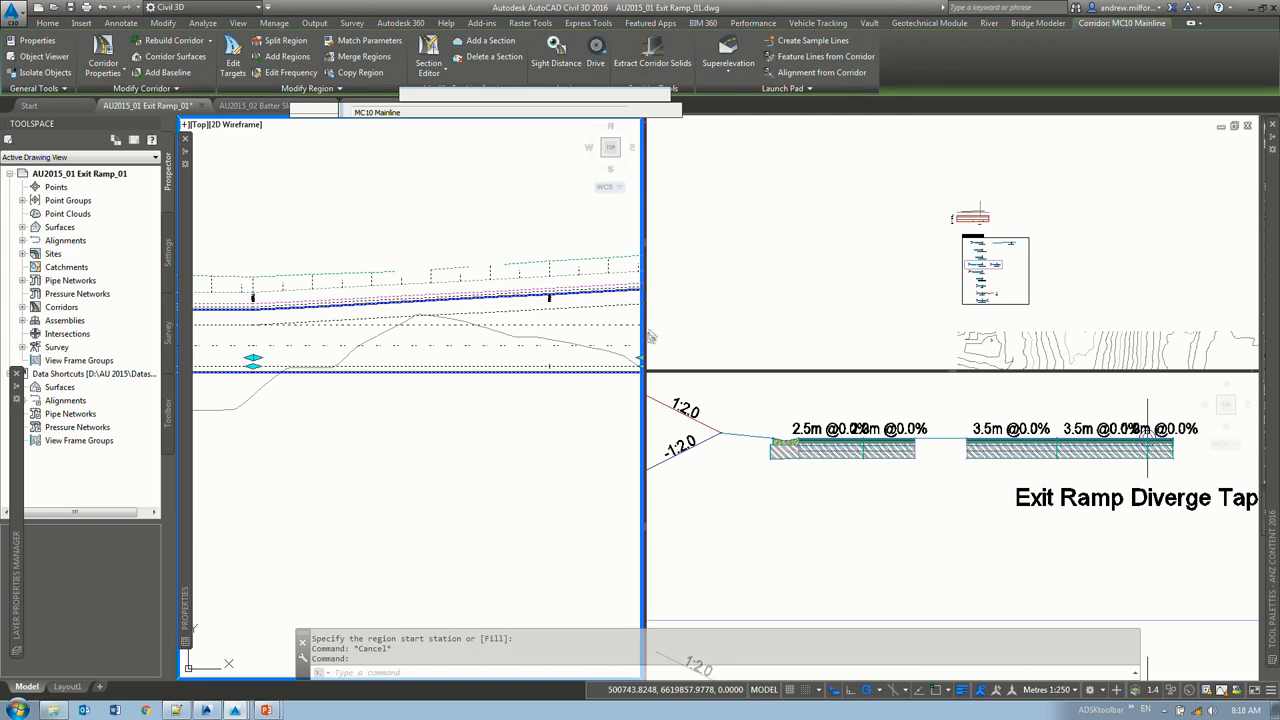
{"action": "left_click_drag", "start_coordinate": [645, 336], "coordinate": [948, 336]}
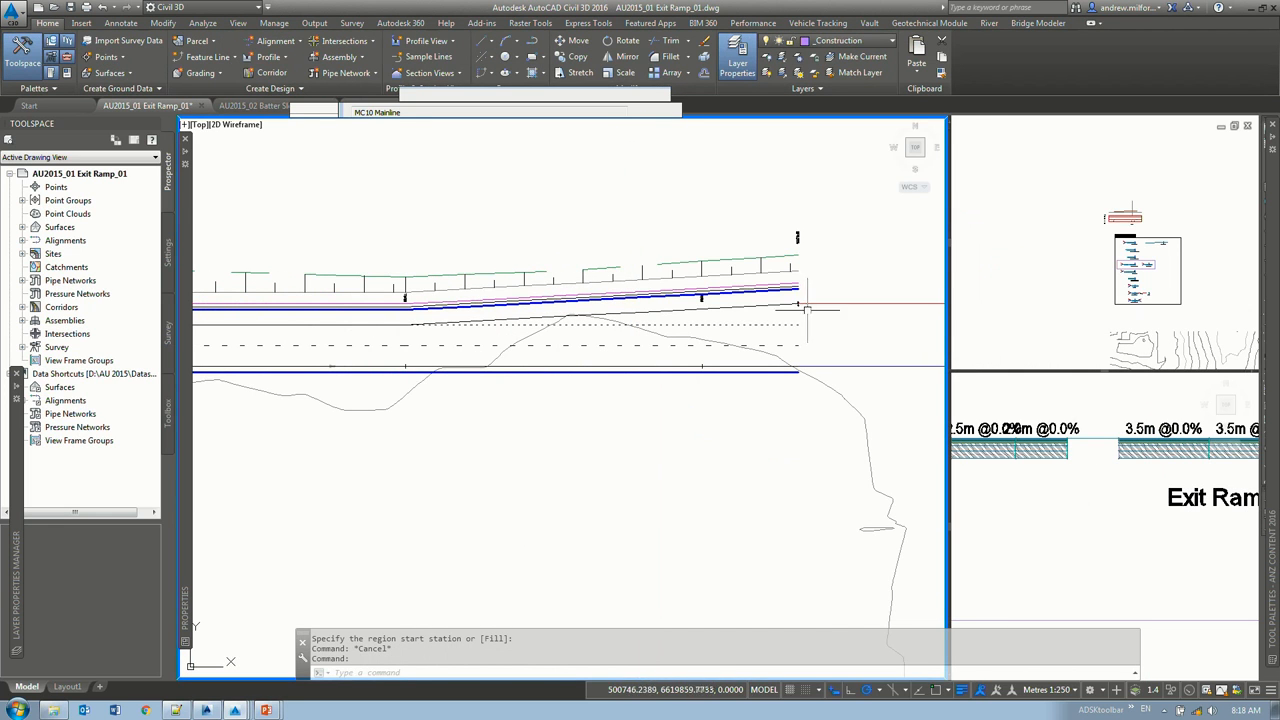
{"action": "middle_click_drag", "start_coordinate": [780, 309], "coordinate": [742, 278]}
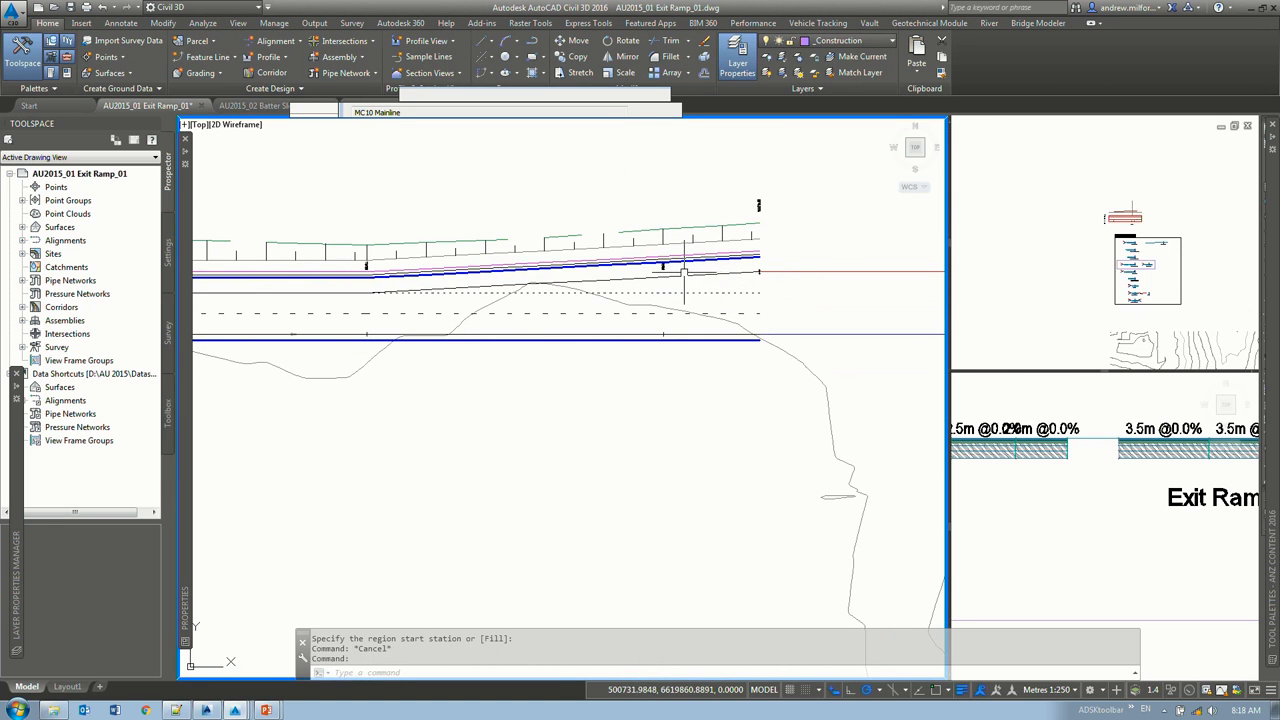
{"action": "left_click", "coordinate": [702, 266]}
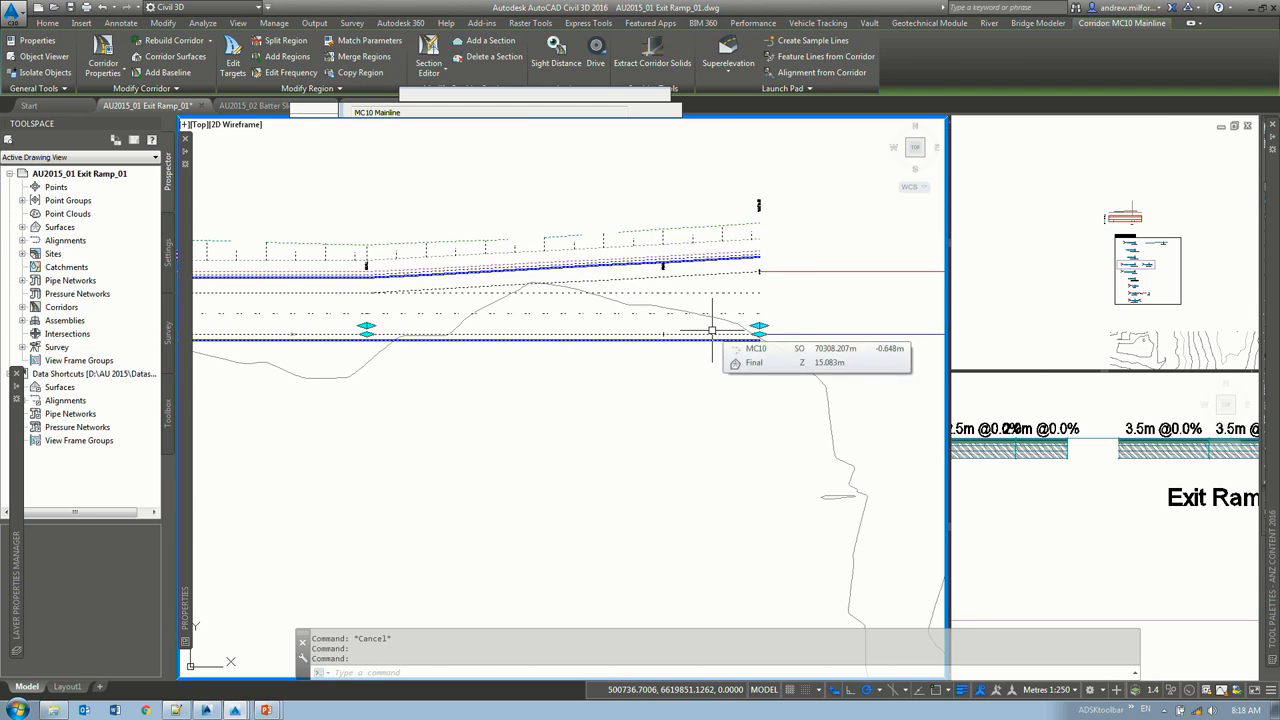
{"action": "left_click", "coordinate": [367, 333]}
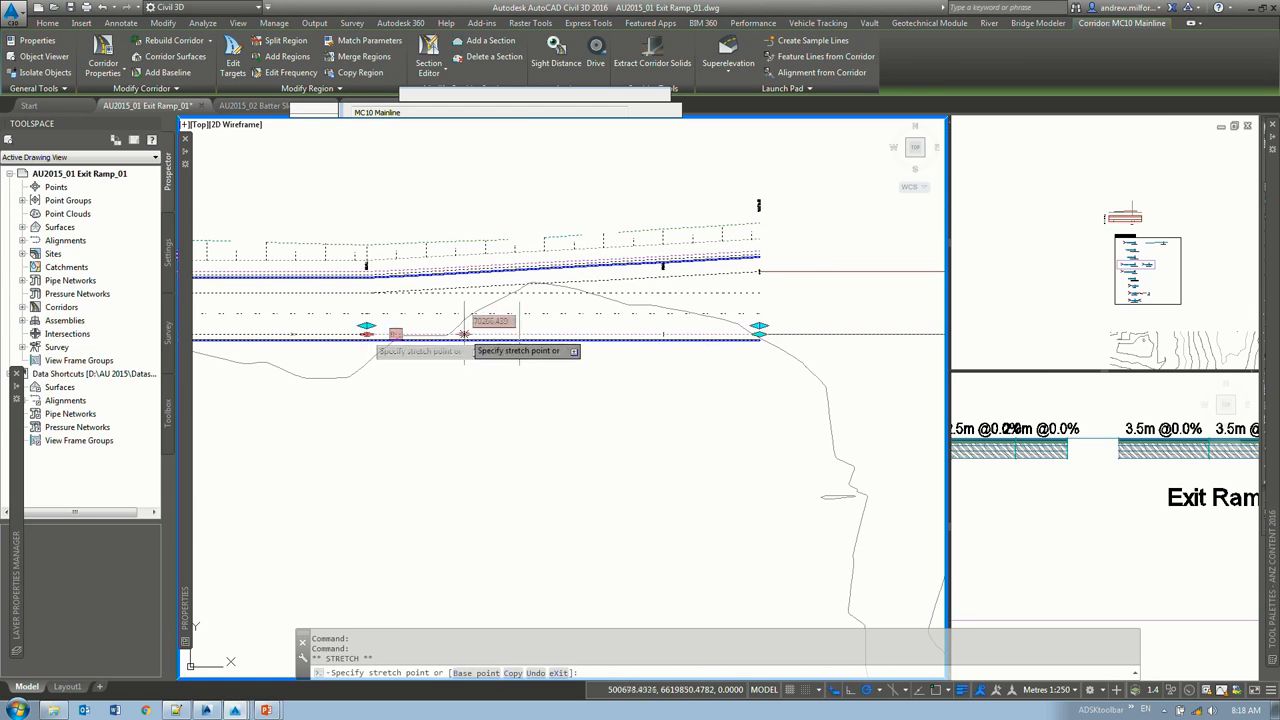
{"action": "left_click", "coordinate": [607, 334]}
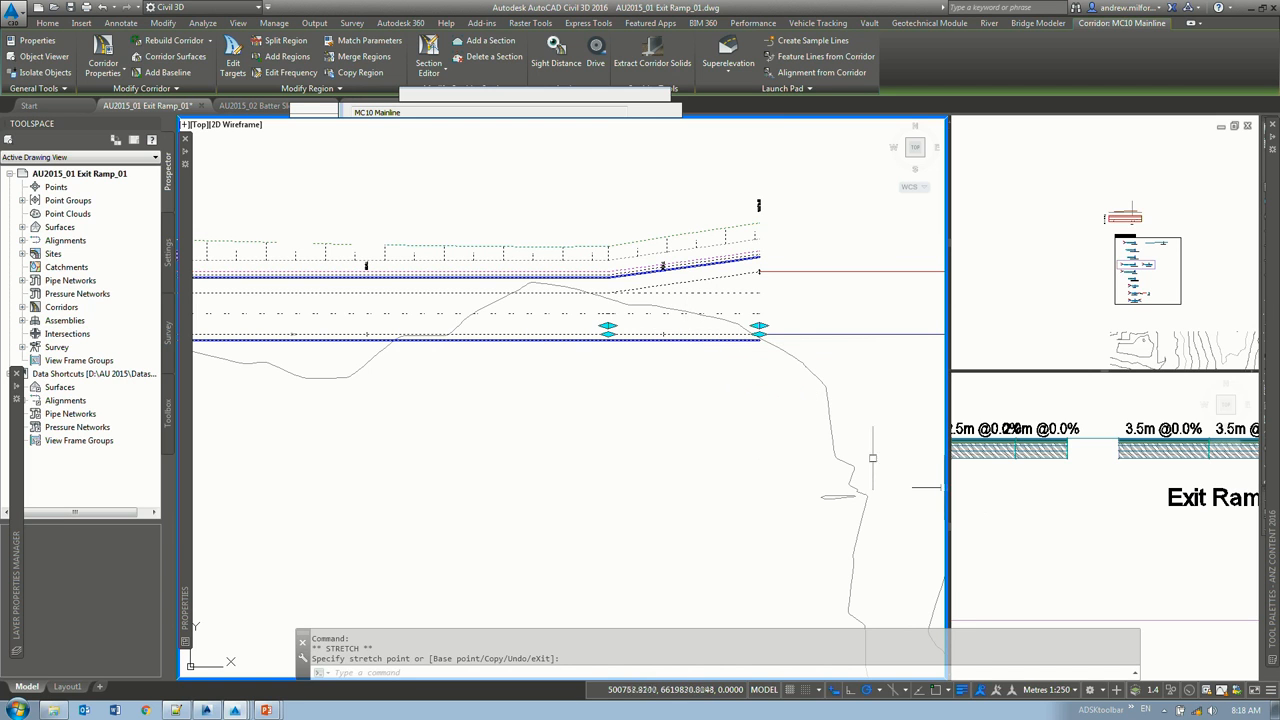
{"action": "key", "text": "Escape"}
Step: Turn on the MC10 Mainline region following the diverge taper in the corridor properties and rebuild the corridor
{"action": "left_click", "coordinate": [760, 405]}
{"action": "middle_click_drag", "start_coordinate": [765, 393], "coordinate": [469, 357]}
{"action": "left_click", "coordinate": [469, 357]}
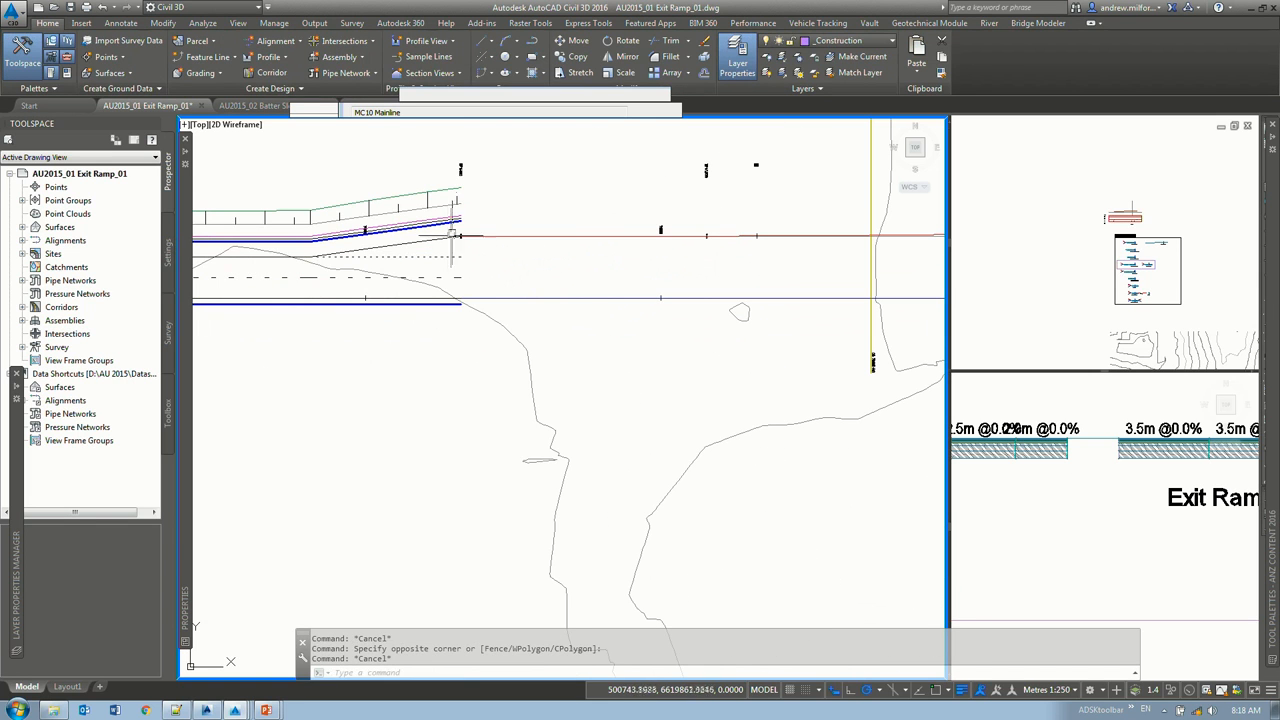
{"action": "left_click", "coordinate": [104, 48]}
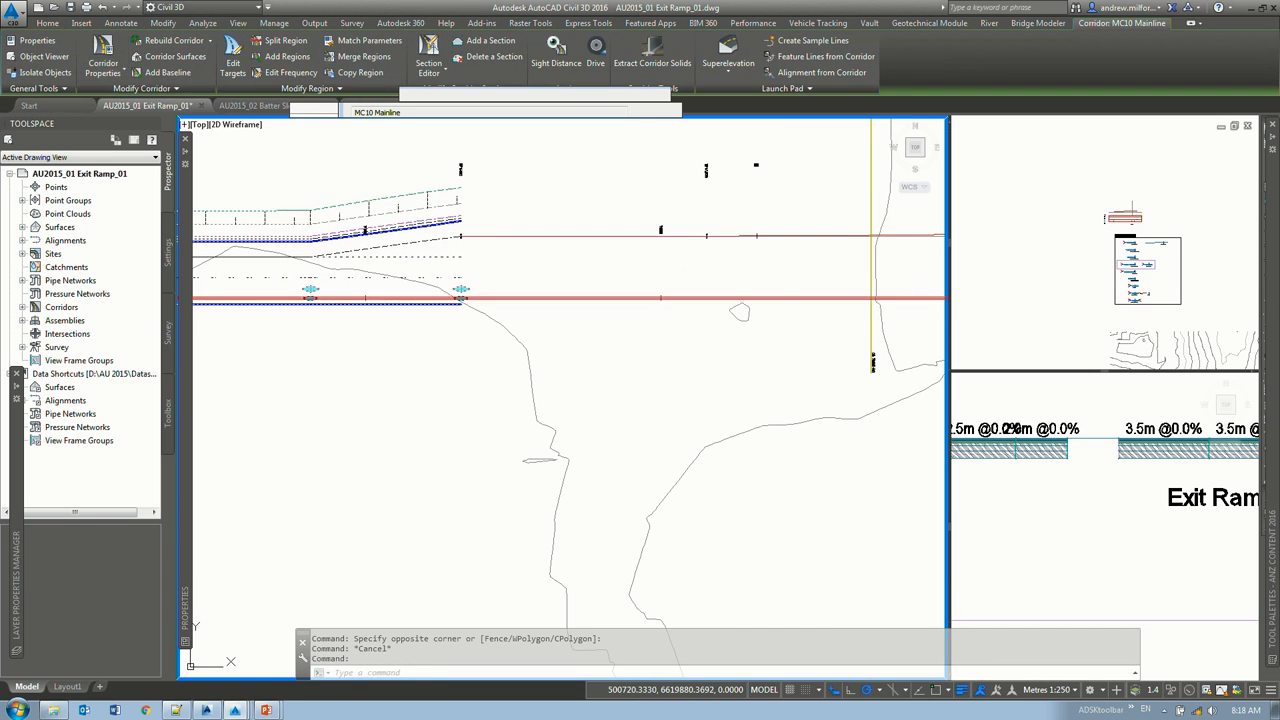
{"action": "left_click", "coordinate": [496, 173]}
{"action": "left_click", "coordinate": [489, 271]}
{"action": "left_click", "coordinate": [940, 577]}
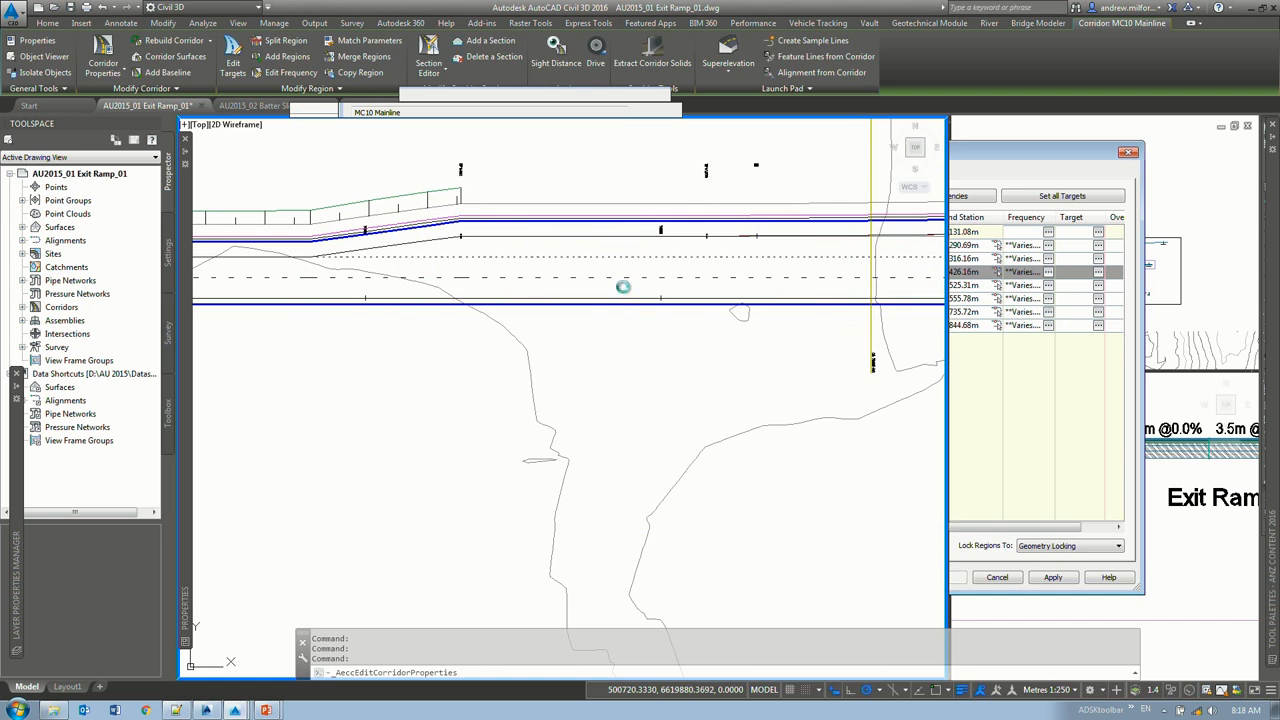
{"action": "left_click", "coordinate": [588, 270]}
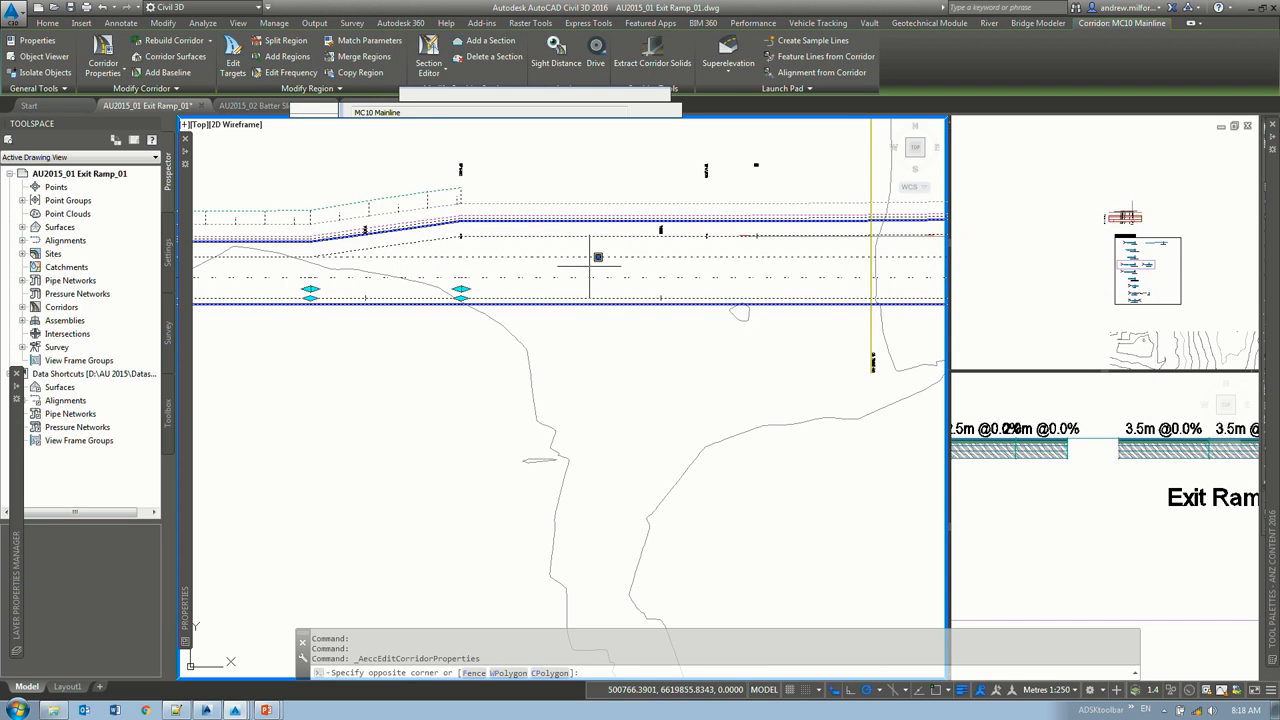
{"action": "key", "text": "Escape"}
{"action": "scroll", "coordinate": [601, 258], "scroll_direction": "up", "scroll_amount": 4}
{"action": "key", "text": "Escape"}
{"action": "key", "text": "Escape"}
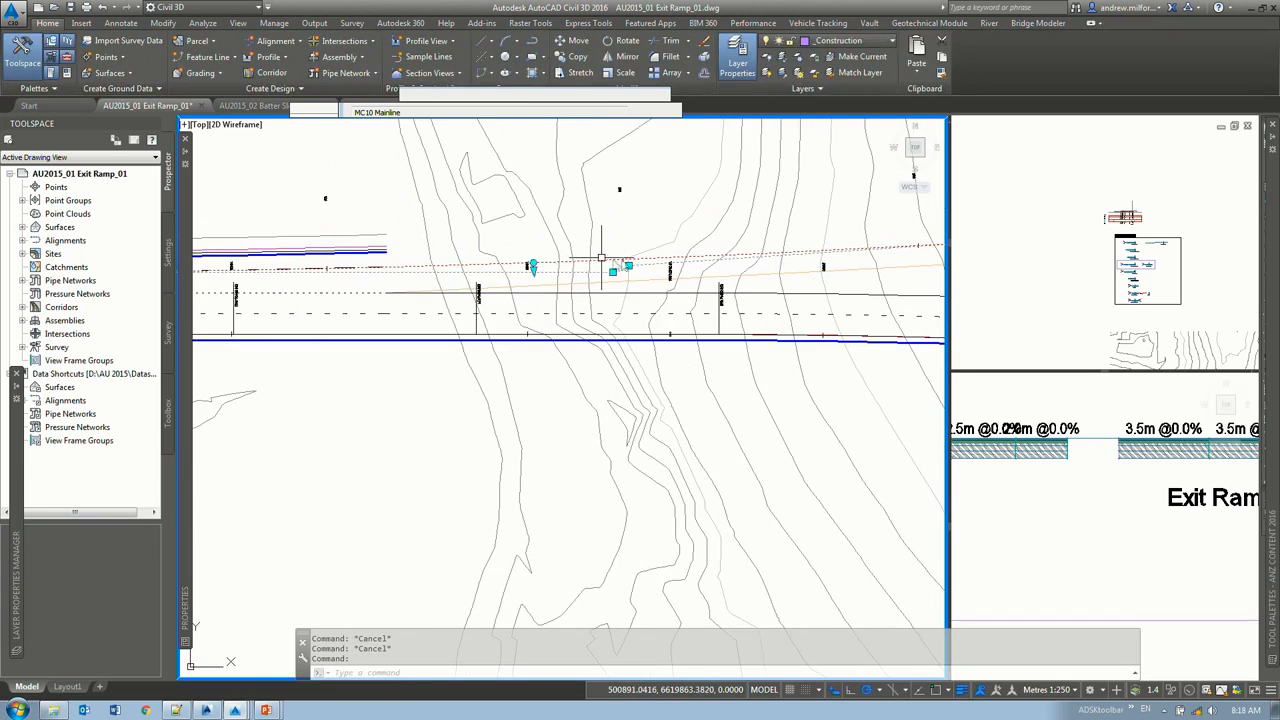
Step: Enlarge the viewport holding the cross-section view by narrowing the plan viewport
{"action": "scroll", "coordinate": [412, 257], "scroll_direction": "down", "scroll_amount": 2}
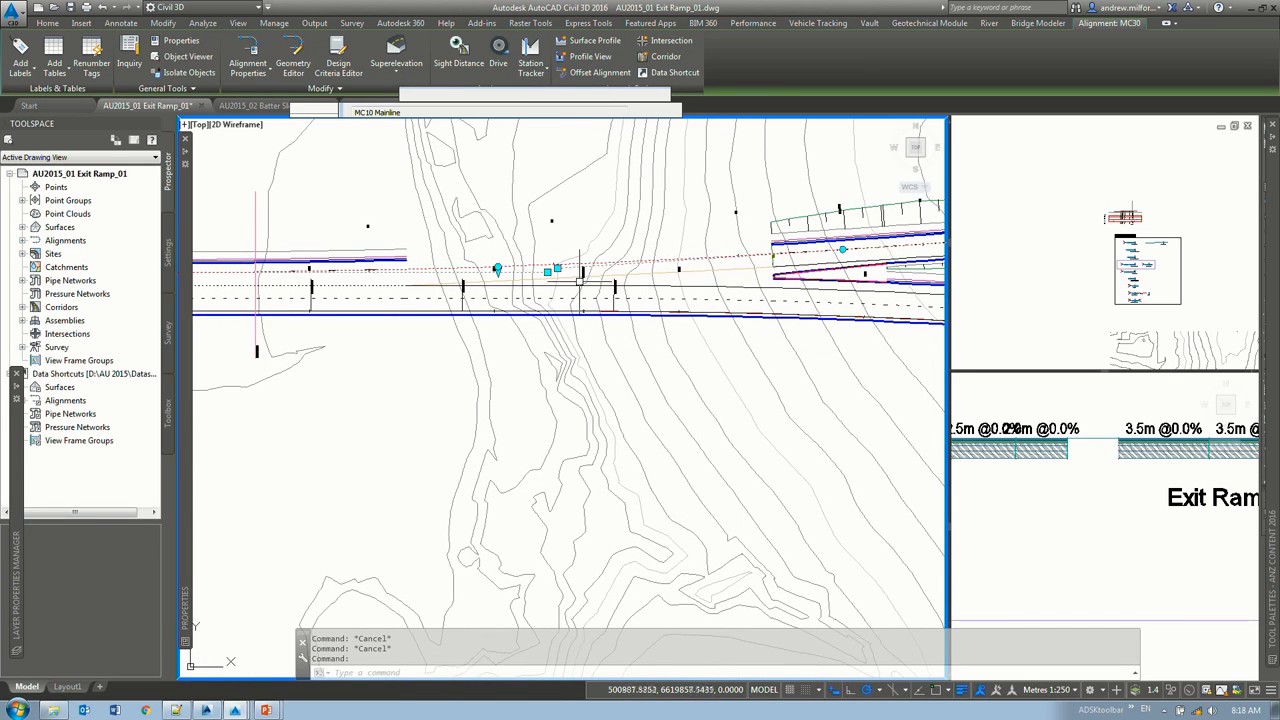
{"action": "left_click", "coordinate": [1125, 213]}
{"action": "scroll", "coordinate": [1125, 213], "scroll_direction": "up", "scroll_amount": 3}
{"action": "left_click_drag", "start_coordinate": [952, 294], "coordinate": [744, 294]}
{"action": "left_click", "coordinate": [1096, 203]}
{"action": "left_click", "coordinate": [994, 222]}
Step: Move the sample line forward along the MC10 alignment in plan and inspect the updated cross section
{"action": "left_click", "coordinate": [365, 268]}
{"action": "scroll", "coordinate": [365, 266], "scroll_direction": "down", "scroll_amount": 3}
{"action": "scroll", "coordinate": [330, 262], "scroll_direction": "up", "scroll_amount": 4}
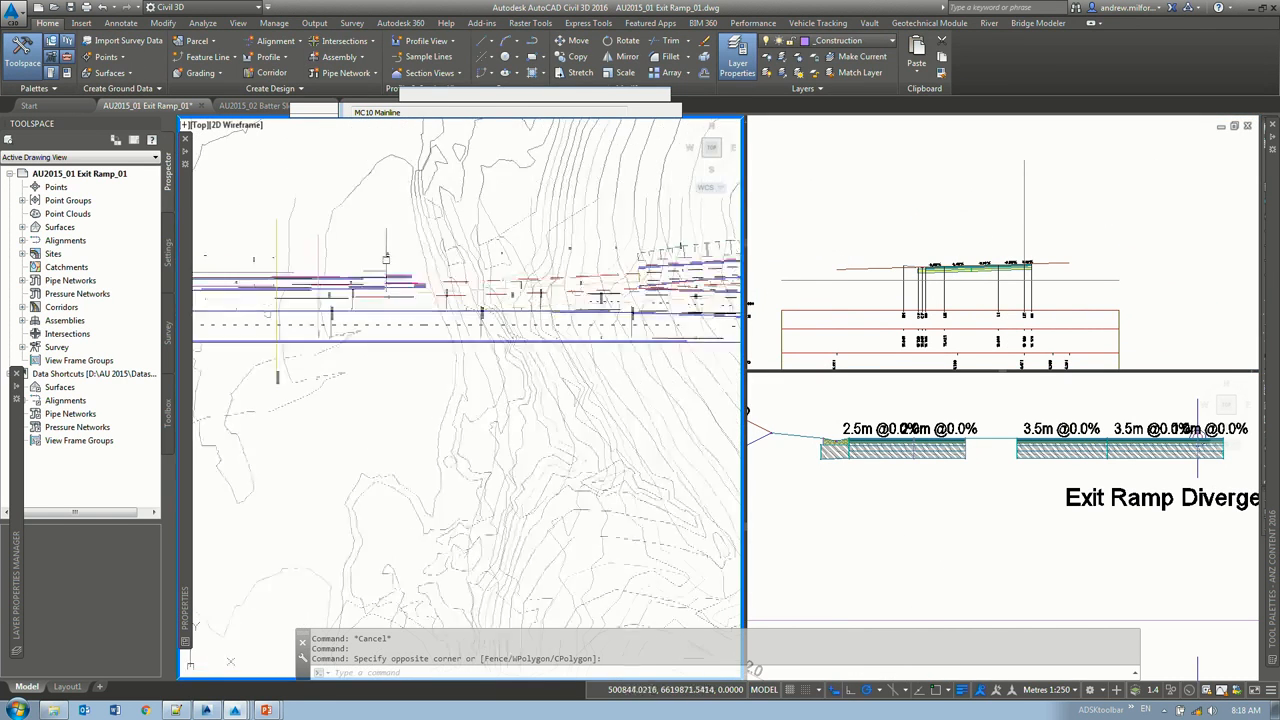
{"action": "left_click", "coordinate": [278, 323]}
{"action": "left_click", "coordinate": [277, 337]}
{"action": "left_click", "coordinate": [330, 338]}
{"action": "left_click", "coordinate": [959, 261]}
{"action": "scroll", "coordinate": [959, 261], "scroll_direction": "up", "scroll_amount": 2}
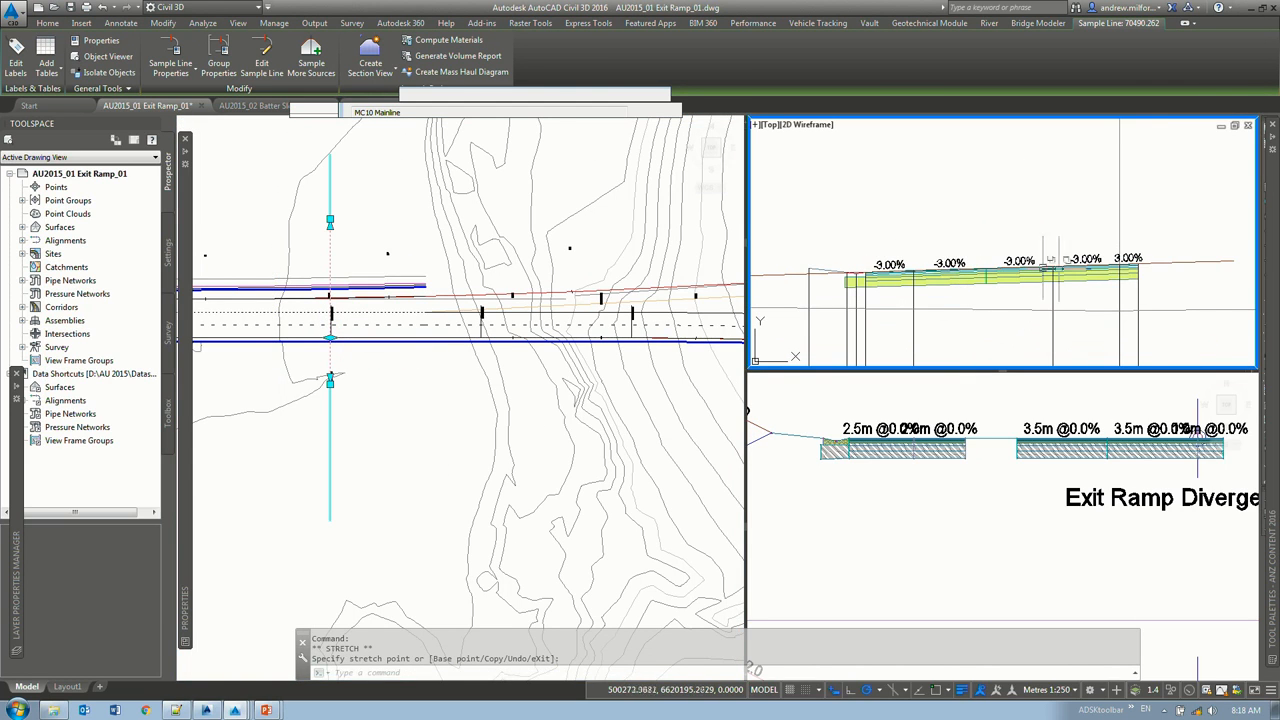
Step: Slide the sample line further along MC10 in stages, stopping just before the exit ramp corridor, to compare the cross sections
{"action": "left_click", "coordinate": [331, 340]}
{"action": "left_click", "coordinate": [350, 328]}
{"action": "key", "text": "Escape"}
{"action": "left_click", "coordinate": [331, 350]}
{"action": "left_click", "coordinate": [331, 337]}
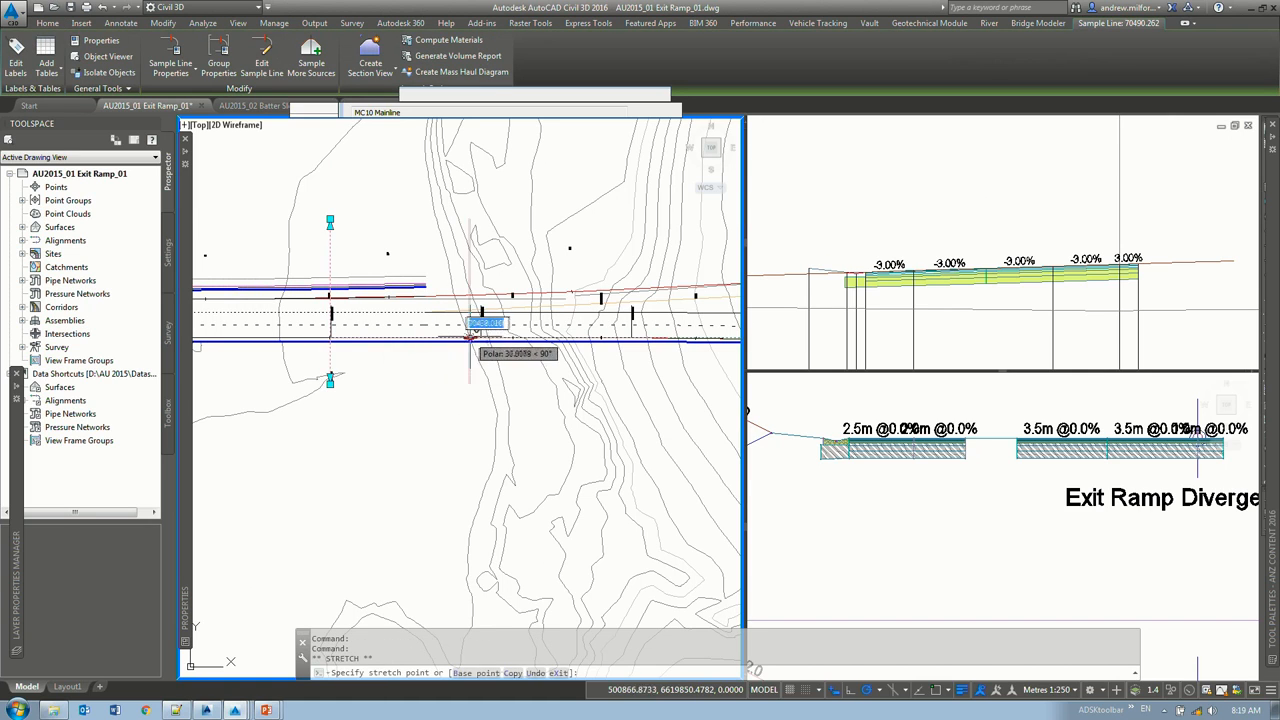
{"action": "left_click", "coordinate": [503, 338]}
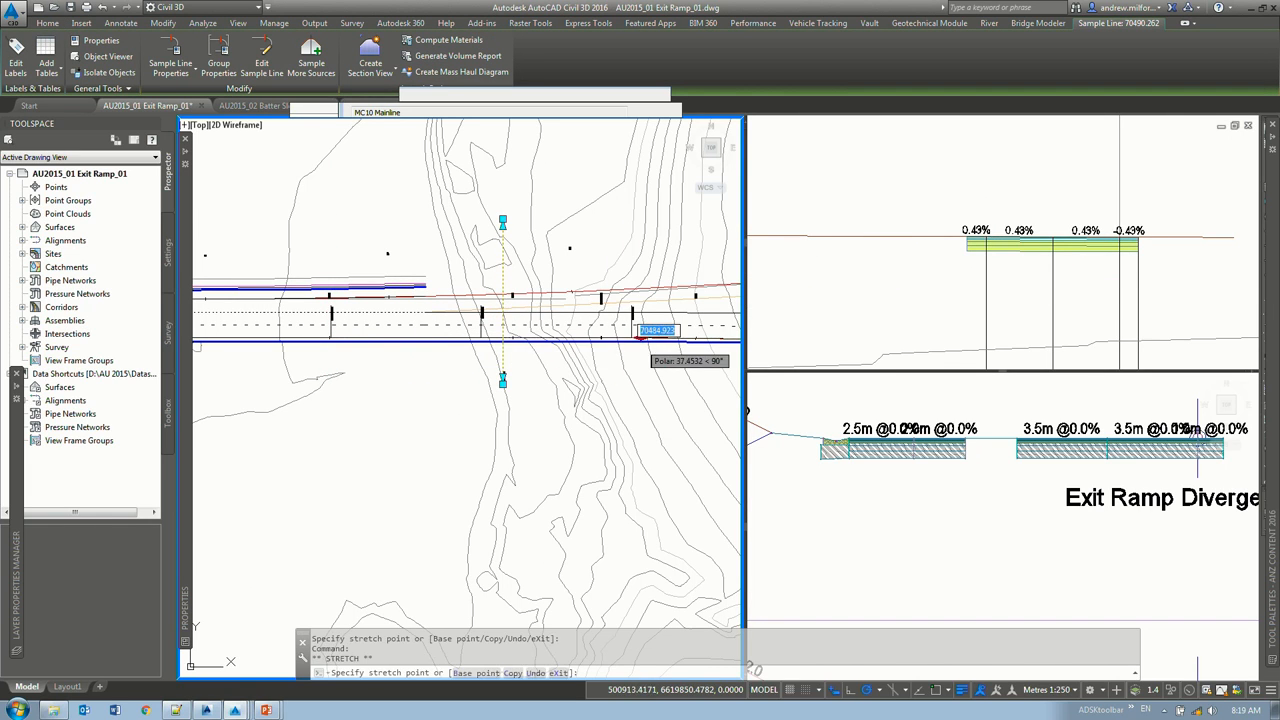
{"action": "left_click", "coordinate": [641, 337]}
{"action": "middle_click_drag", "start_coordinate": [643, 336], "coordinate": [480, 334]}
{"action": "left_click", "coordinate": [562, 336]}
{"action": "key", "text": "Escape"}
Step: Highlight the MC30 alignment in plan and locate the Exit Ramp at Gore assembly
{"action": "left_click", "coordinate": [505, 292]}
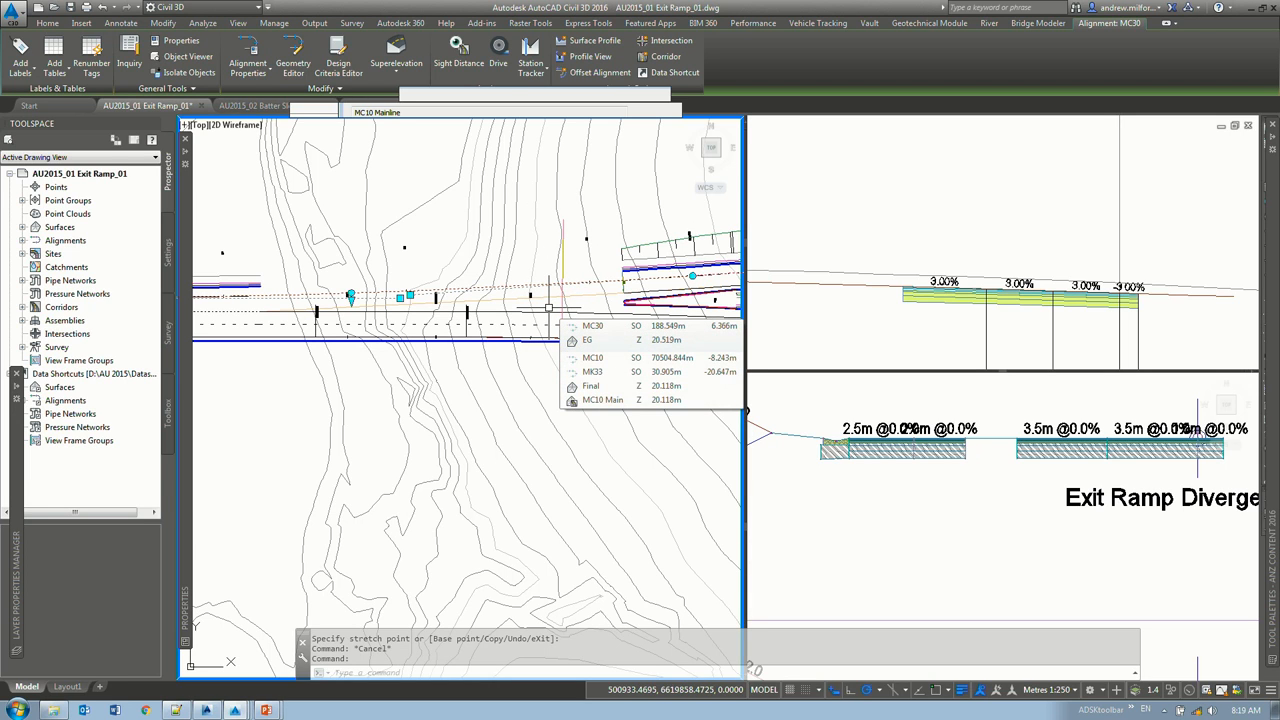
{"action": "left_click", "coordinate": [928, 298]}
{"action": "scroll", "coordinate": [945, 185], "scroll_direction": "down", "scroll_amount": 2}
{"action": "middle_click_drag", "start_coordinate": [1004, 190], "coordinate": [1004, 226]}
{"action": "scroll", "coordinate": [1004, 224], "scroll_direction": "down", "scroll_amount": 1}
{"action": "left_click", "coordinate": [1076, 510]}
{"action": "scroll", "coordinate": [1076, 510], "scroll_direction": "down", "scroll_amount": 4}
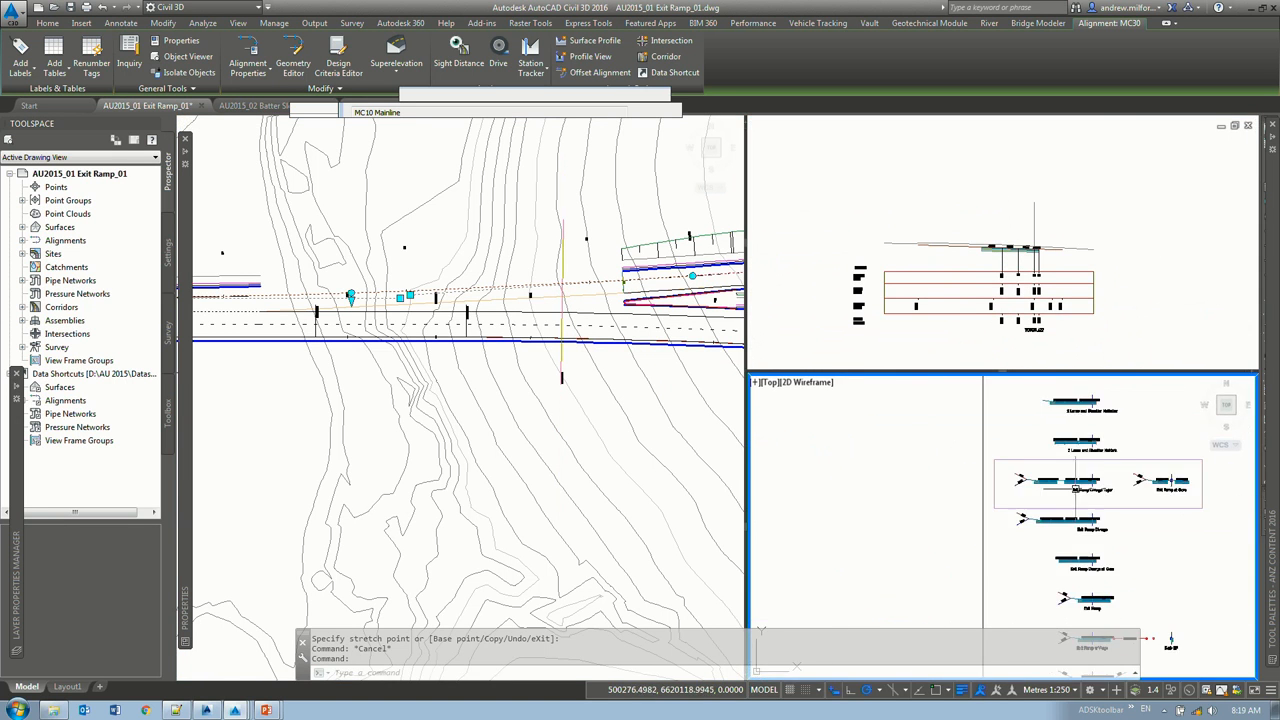
{"action": "scroll", "coordinate": [1028, 478], "scroll_direction": "up", "scroll_amount": 3}
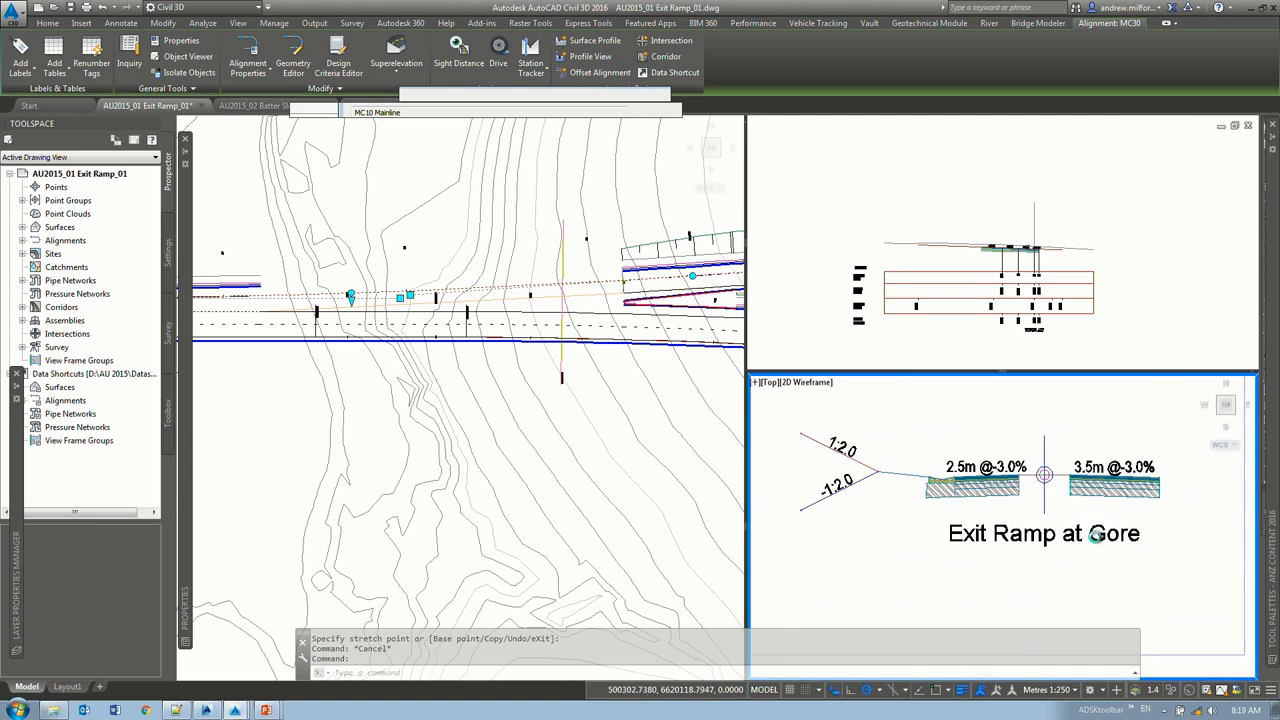
{"action": "scroll", "coordinate": [1025, 473], "scroll_direction": "up", "scroll_amount": 2}
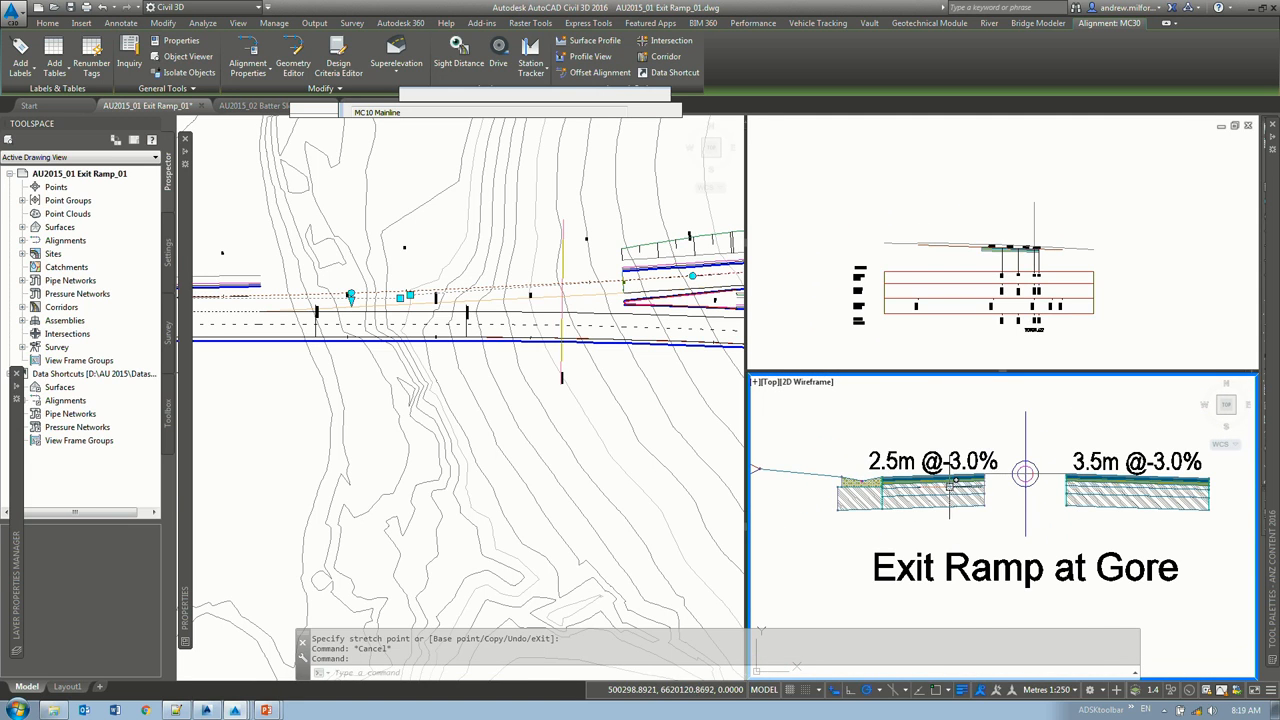
Step: Review the parameters of the Slope RHS subassembly at the Exit Ramp at Gore assembly's baseline
{"action": "left_click", "coordinate": [1059, 474]}
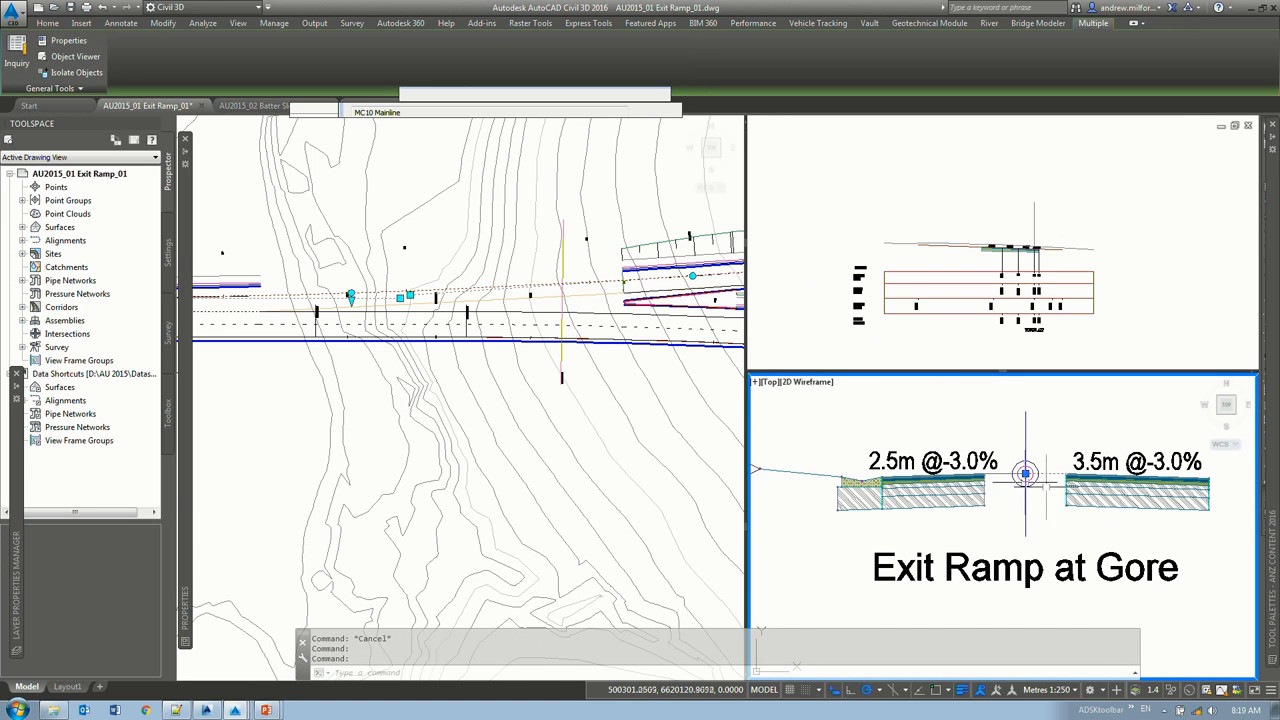
{"action": "left_click", "coordinate": [184, 349]}
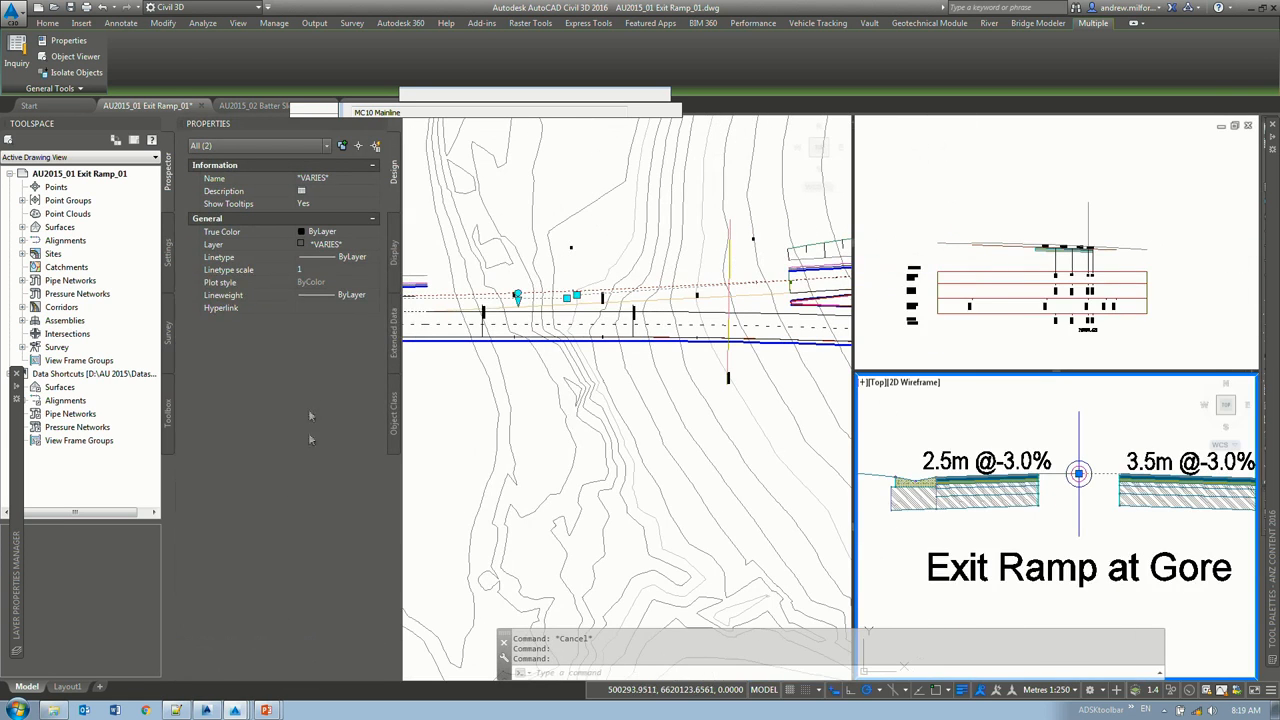
{"action": "double_click", "coordinate": [245, 127]}
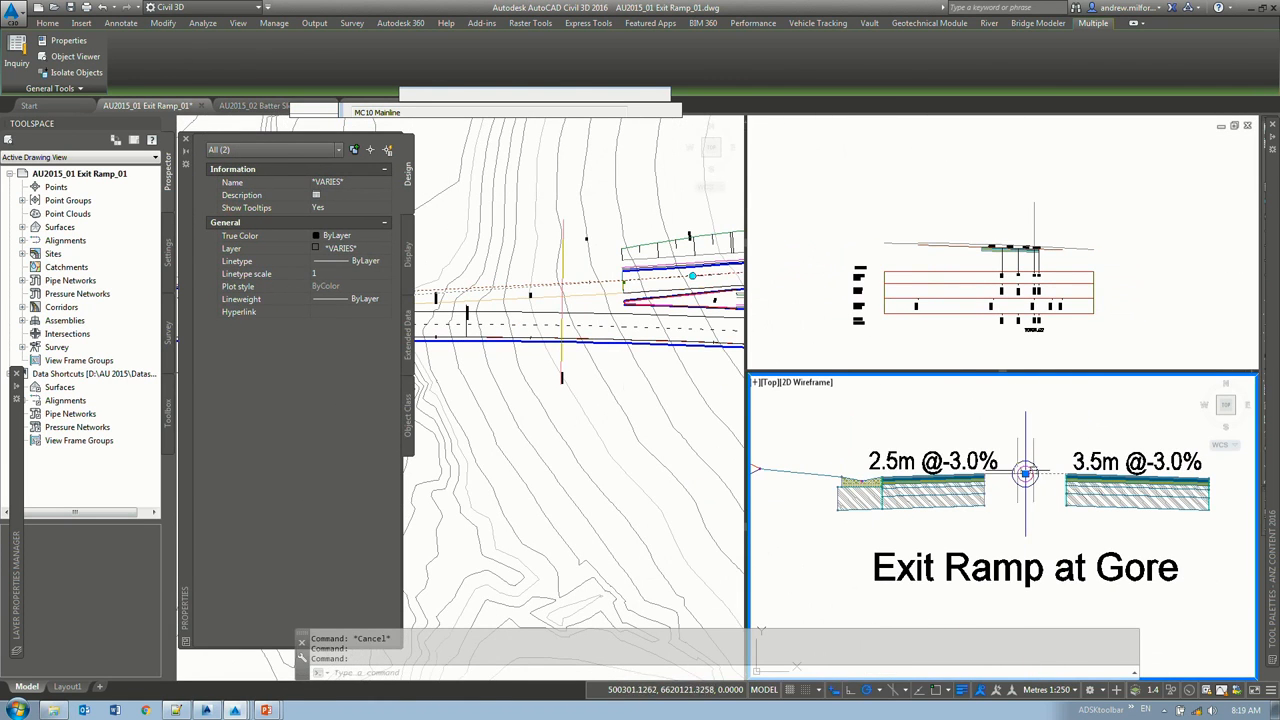
{"action": "key", "text": "Escape"}
{"action": "left_click", "coordinate": [1025, 472]}
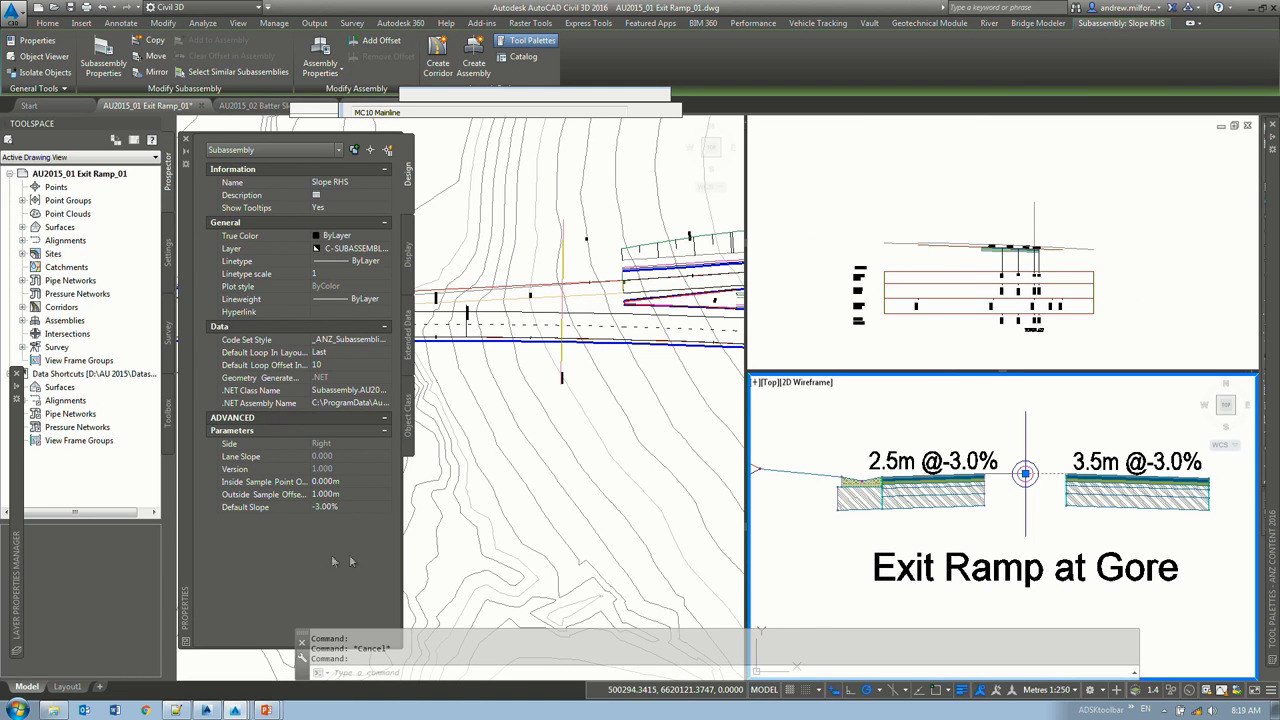
{"action": "mouse_move", "coordinate": [305, 456]}
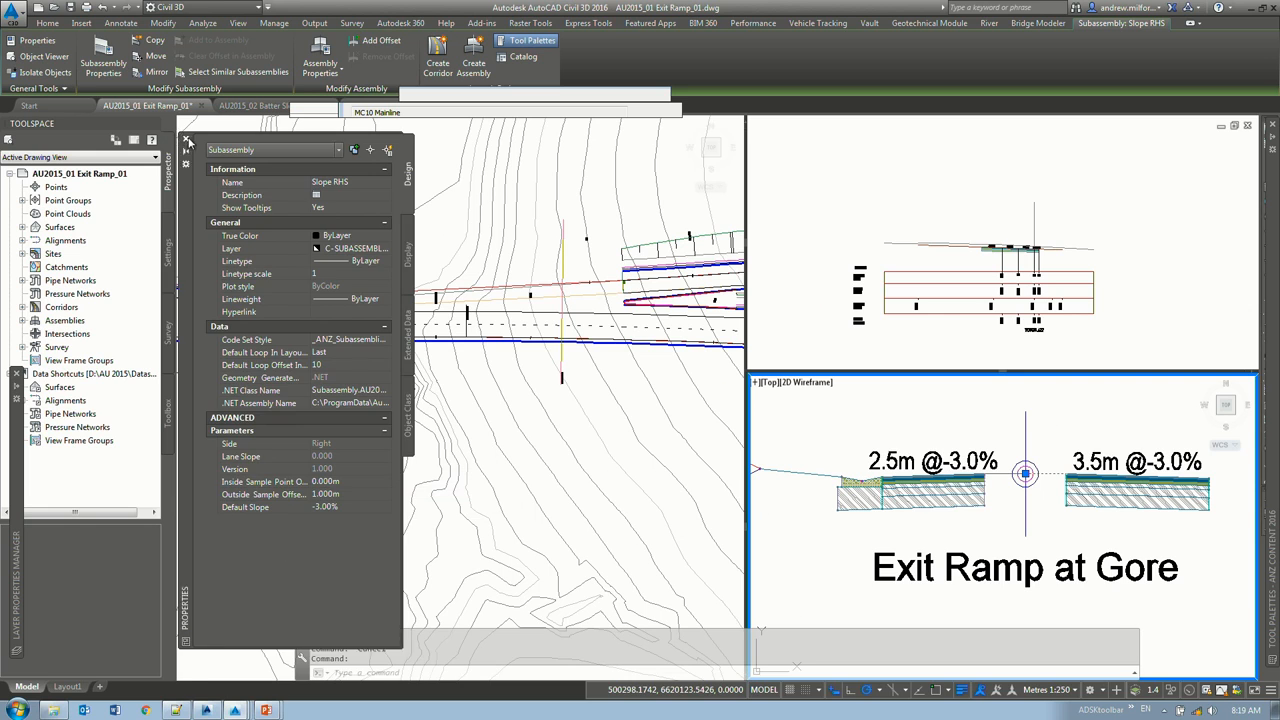
Step: Open the construction properties of the Exit Ramp at Gore assembly and review Slope LHS's inside and outside sample point offsets
{"action": "left_click", "coordinate": [341, 68]}
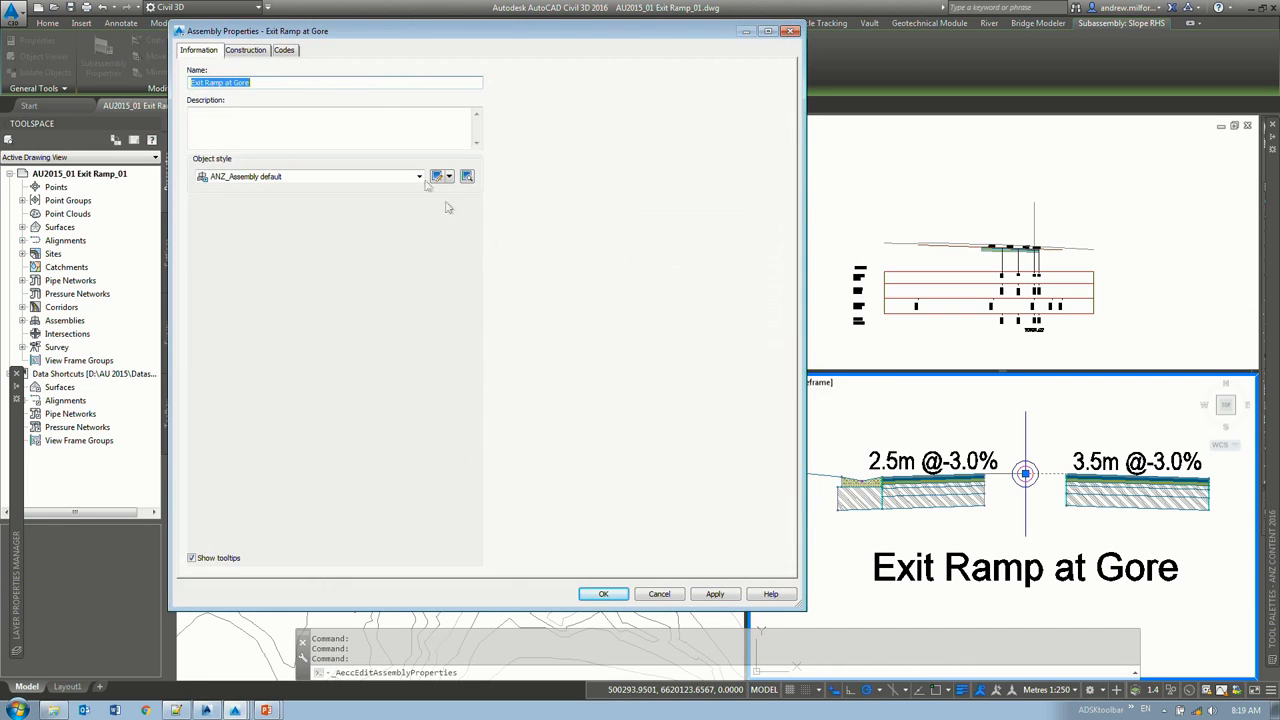
{"action": "left_click", "coordinate": [246, 50]}
{"action": "left_click", "coordinate": [258, 141]}
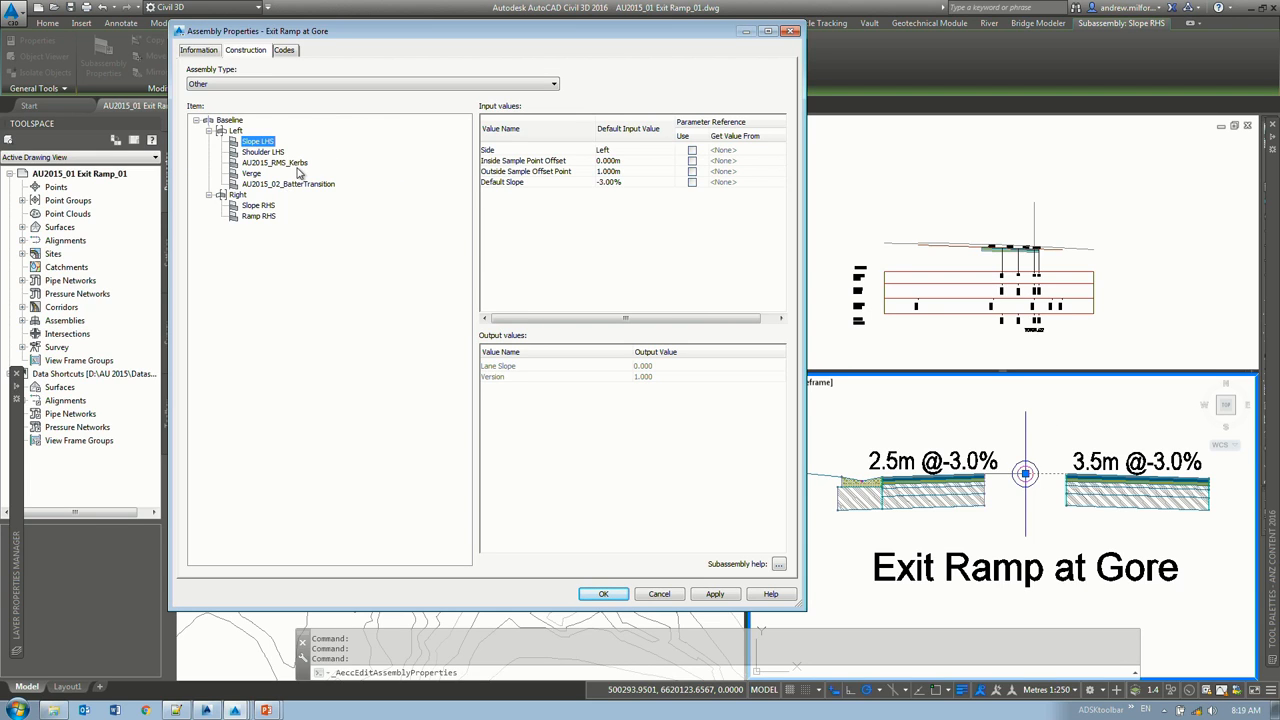
{"action": "left_click", "coordinate": [534, 161]}
{"action": "left_click", "coordinate": [540, 171]}
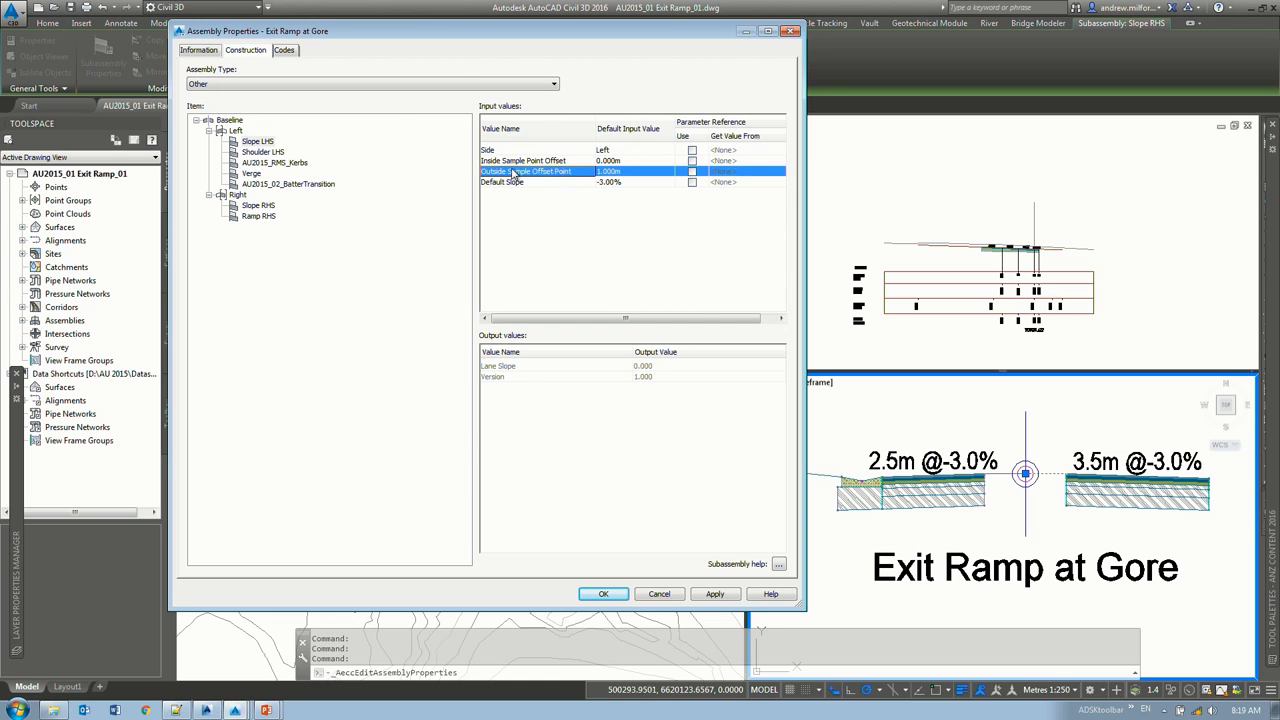
{"action": "left_click", "coordinate": [530, 161]}
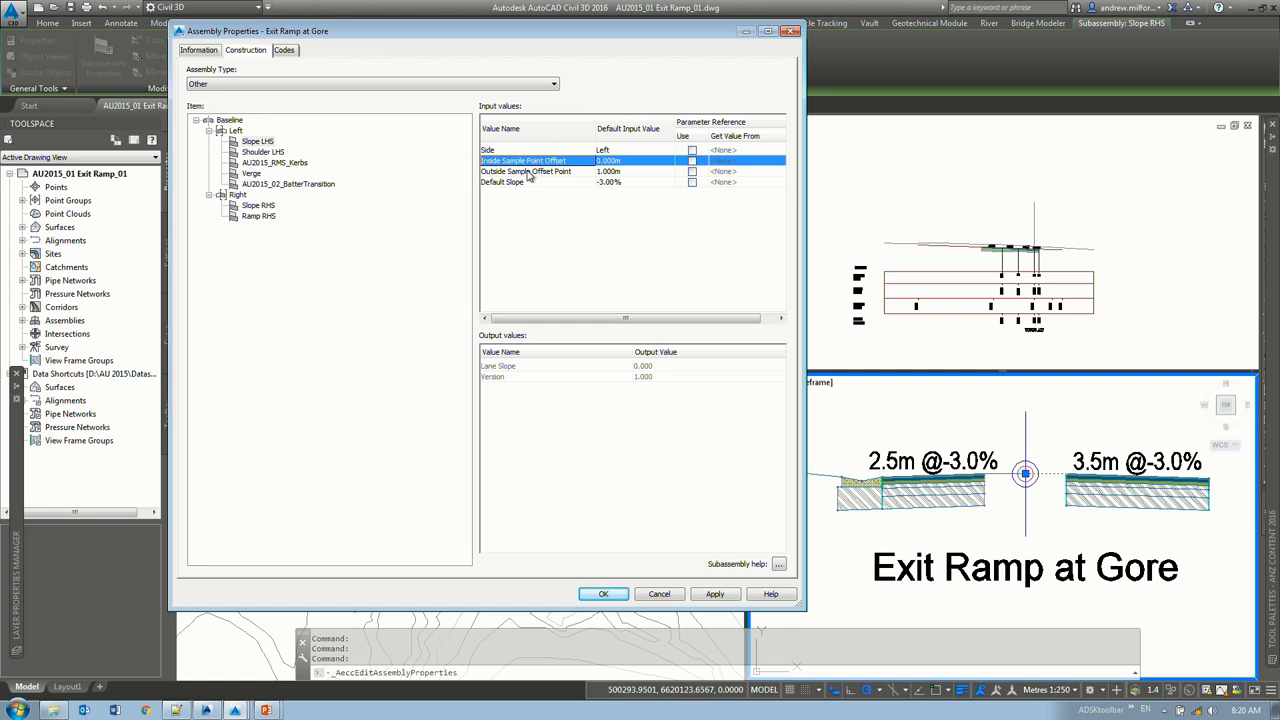
{"action": "left_click", "coordinate": [530, 172]}
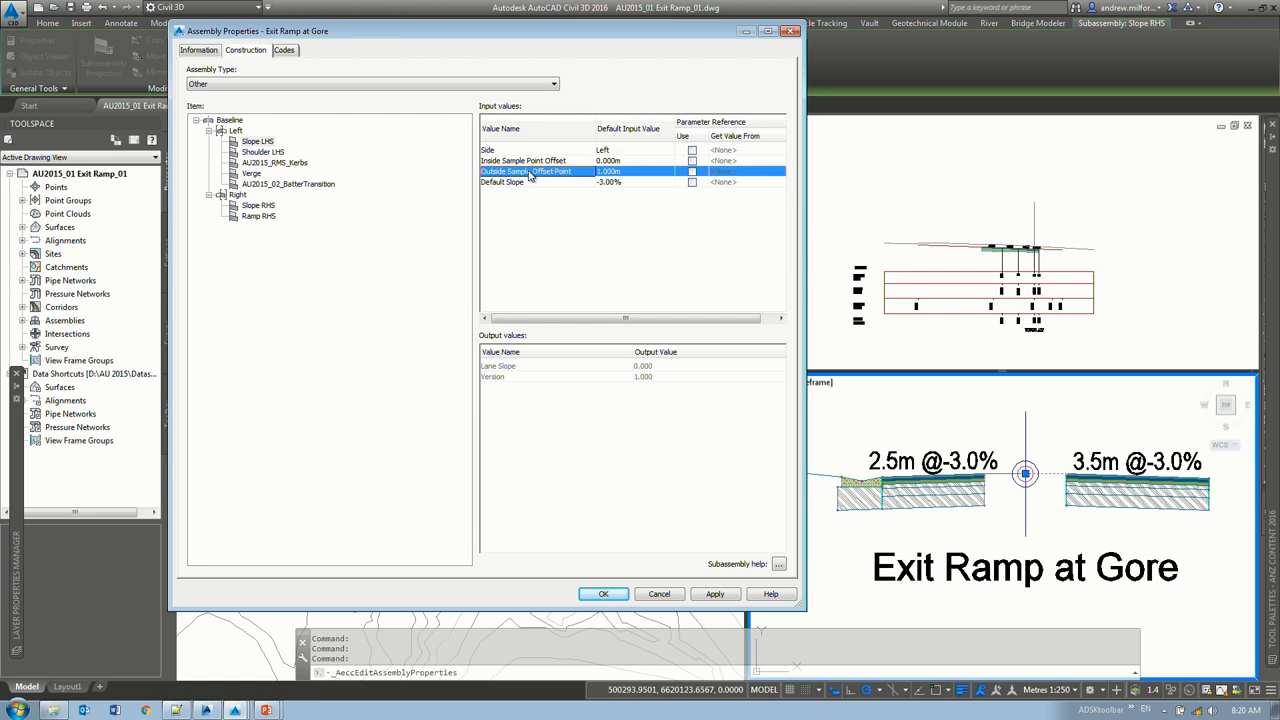
Step: Make Shoulder LHS take its default slope from the Slope LHS lane slope and apply the change
{"action": "left_click", "coordinate": [264, 152]}
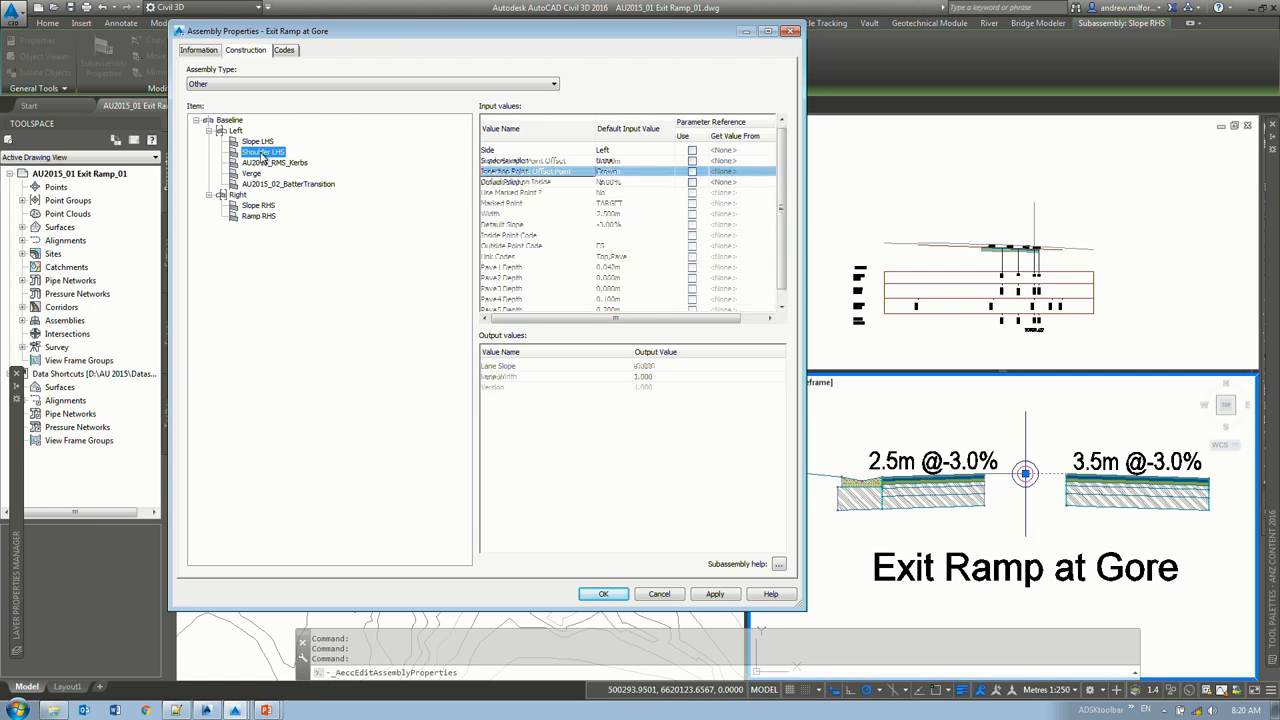
{"action": "left_click", "coordinate": [512, 226]}
{"action": "left_click", "coordinate": [692, 225]}
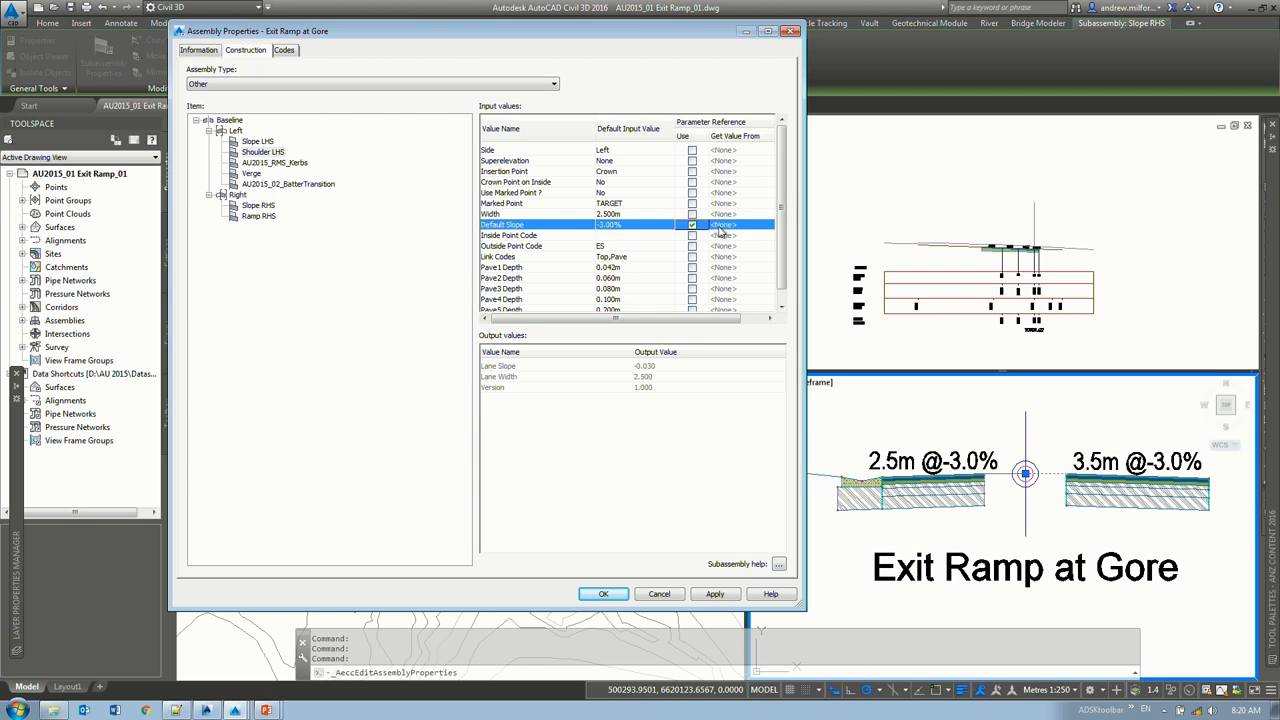
{"action": "left_click", "coordinate": [725, 226]}
{"action": "left_click", "coordinate": [710, 247]}
{"action": "left_click", "coordinate": [708, 594]}
Step: Make Ramp RHS take its default slope from the Slope RHS lane slope and apply the change
{"action": "left_click", "coordinate": [259, 205]}
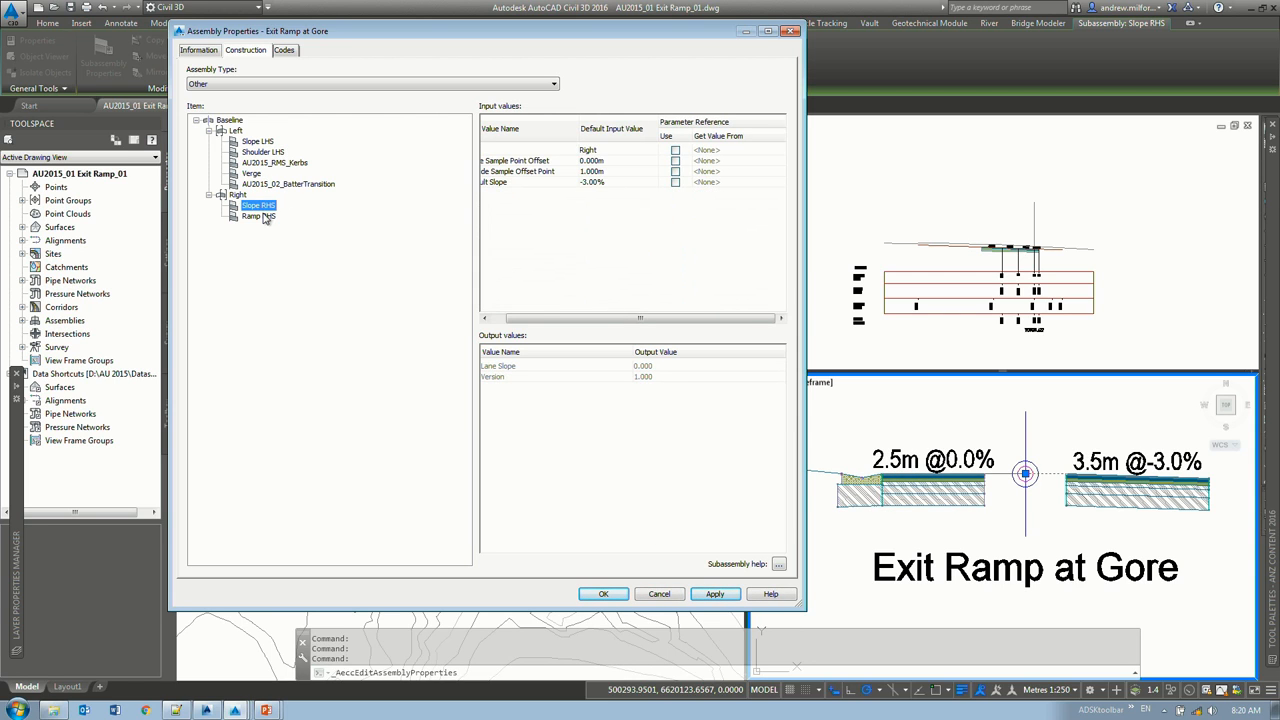
{"action": "left_click", "coordinate": [262, 216]}
{"action": "left_click", "coordinate": [545, 225]}
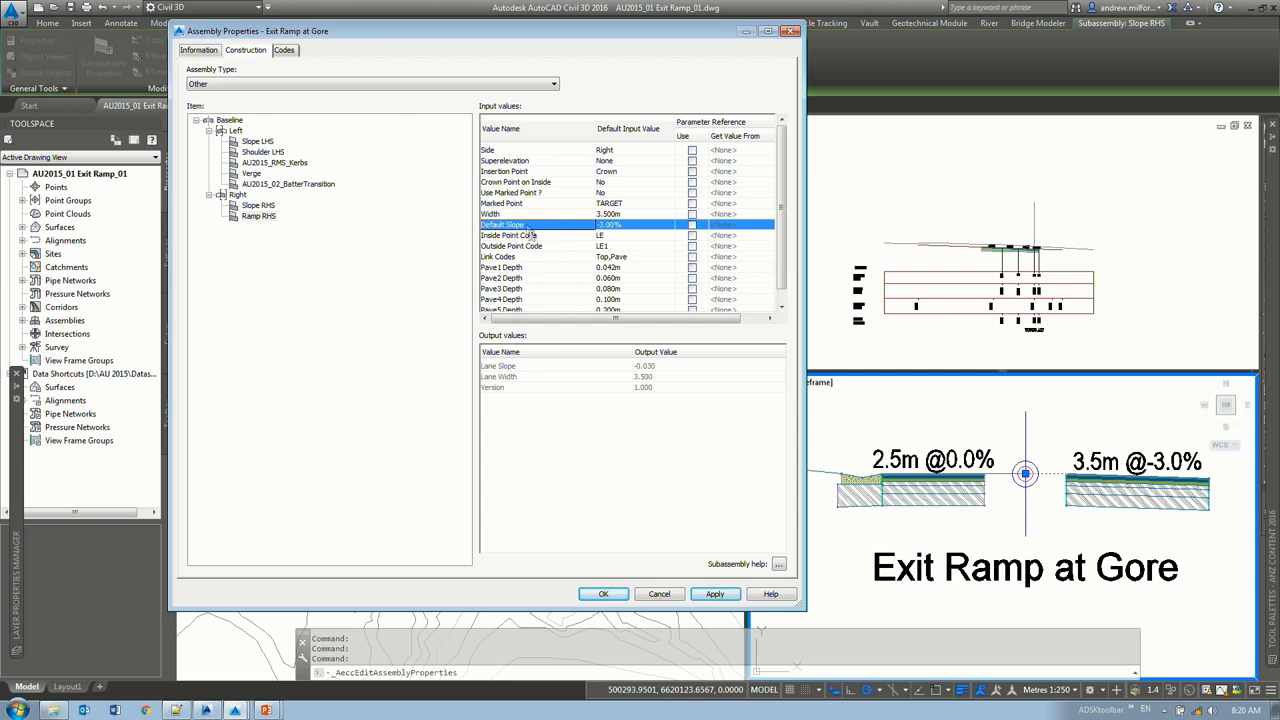
{"action": "left_click", "coordinate": [520, 214]}
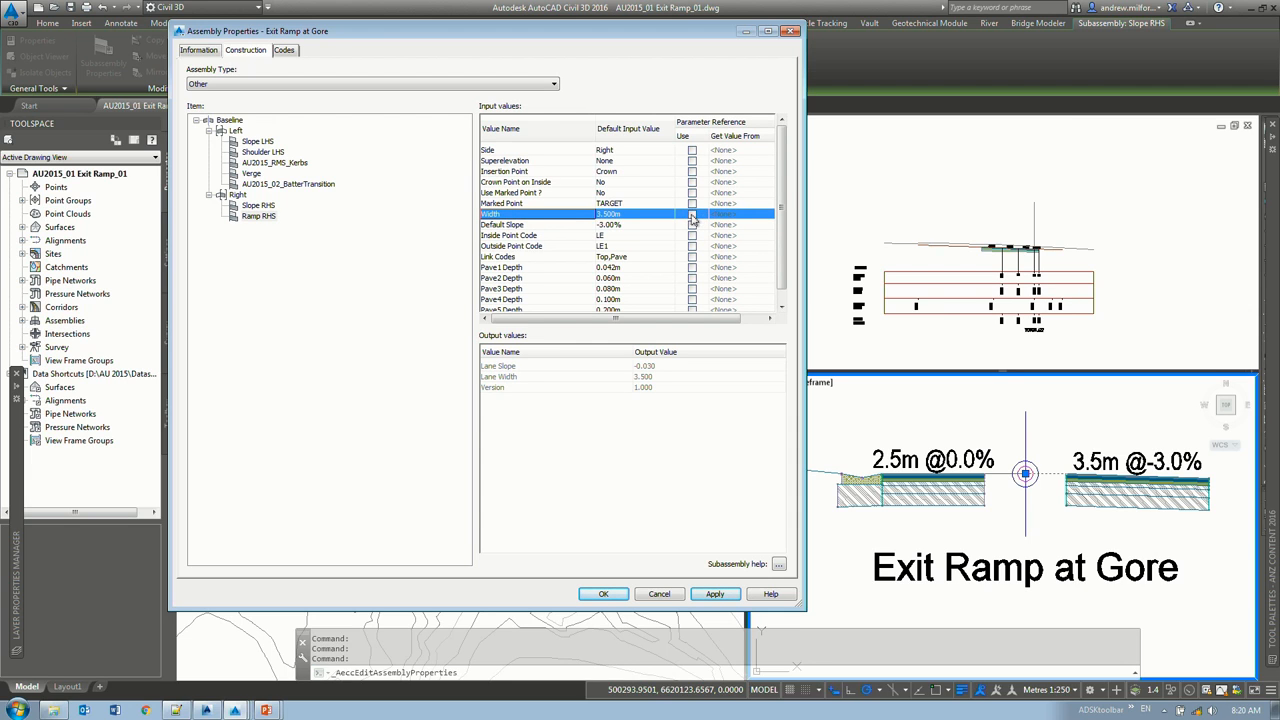
{"action": "left_click", "coordinate": [520, 225]}
{"action": "left_click", "coordinate": [692, 225]}
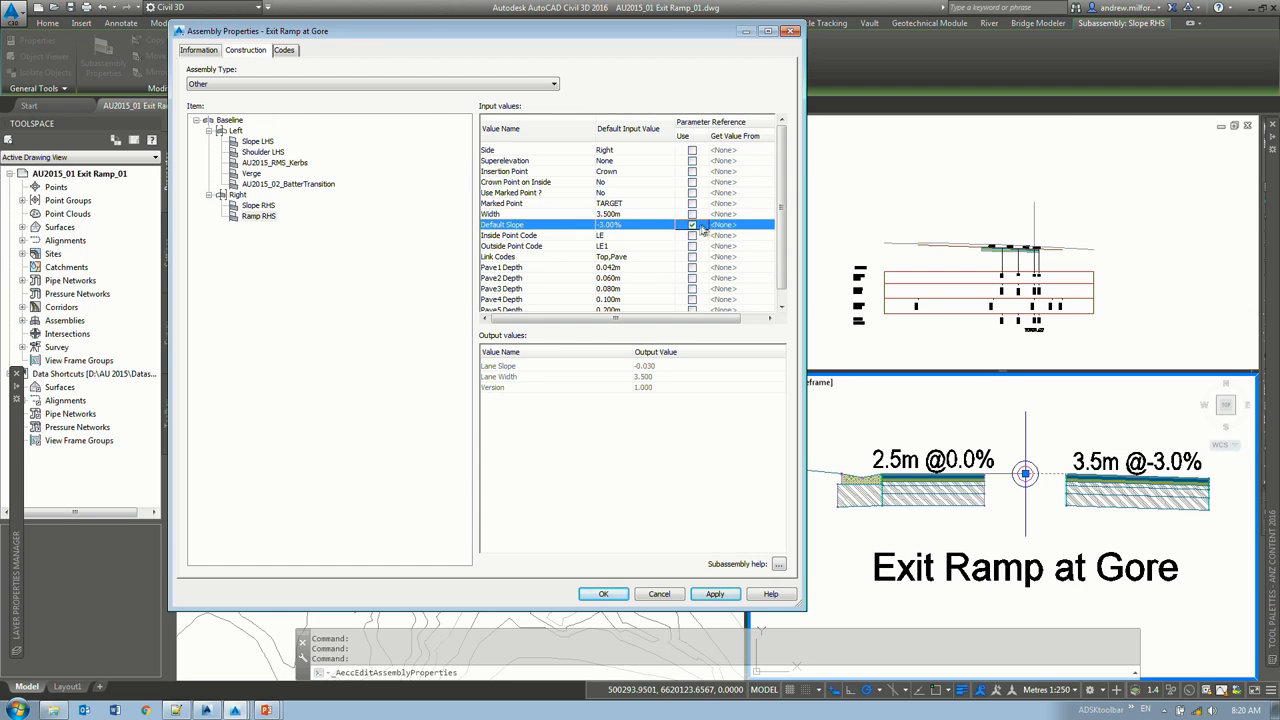
{"action": "left_click", "coordinate": [730, 225]}
{"action": "left_click", "coordinate": [735, 247]}
{"action": "left_click", "coordinate": [731, 595]}
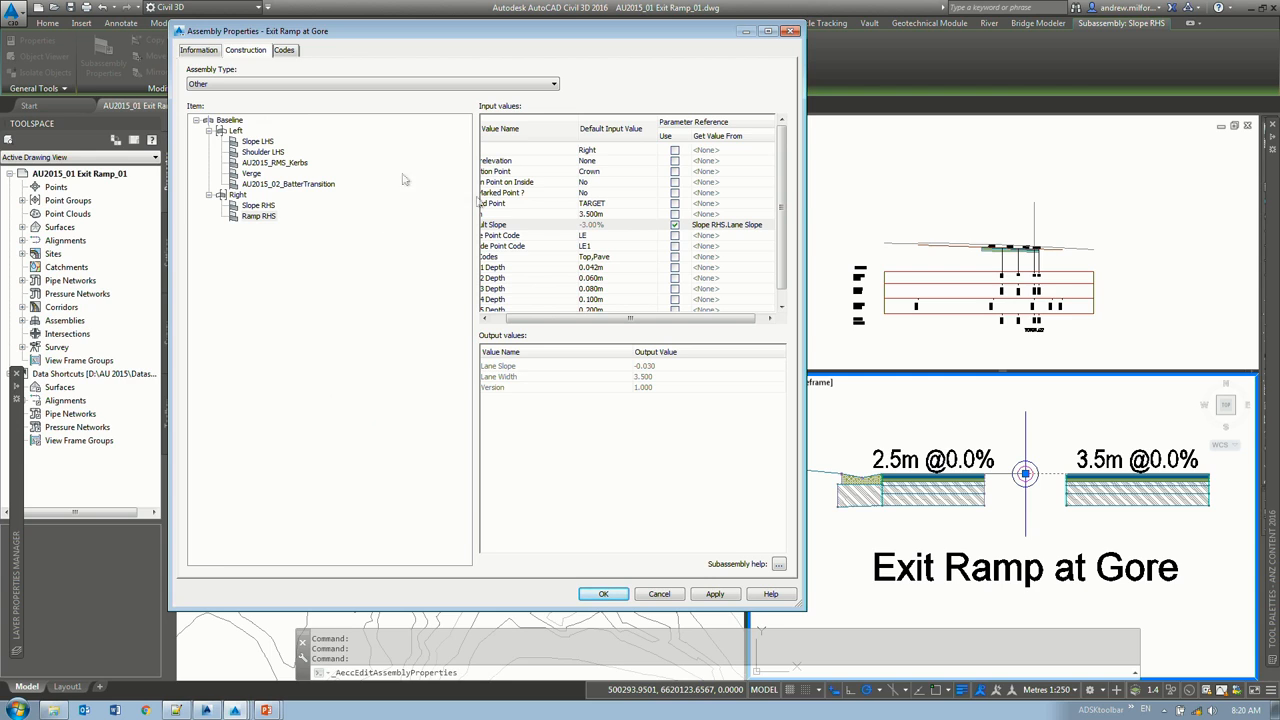
Step: Recheck the slope references of Ramp RHS and Shoulder LHS, accept the assembly properties and clear the selection
{"action": "left_click", "coordinate": [697, 226]}
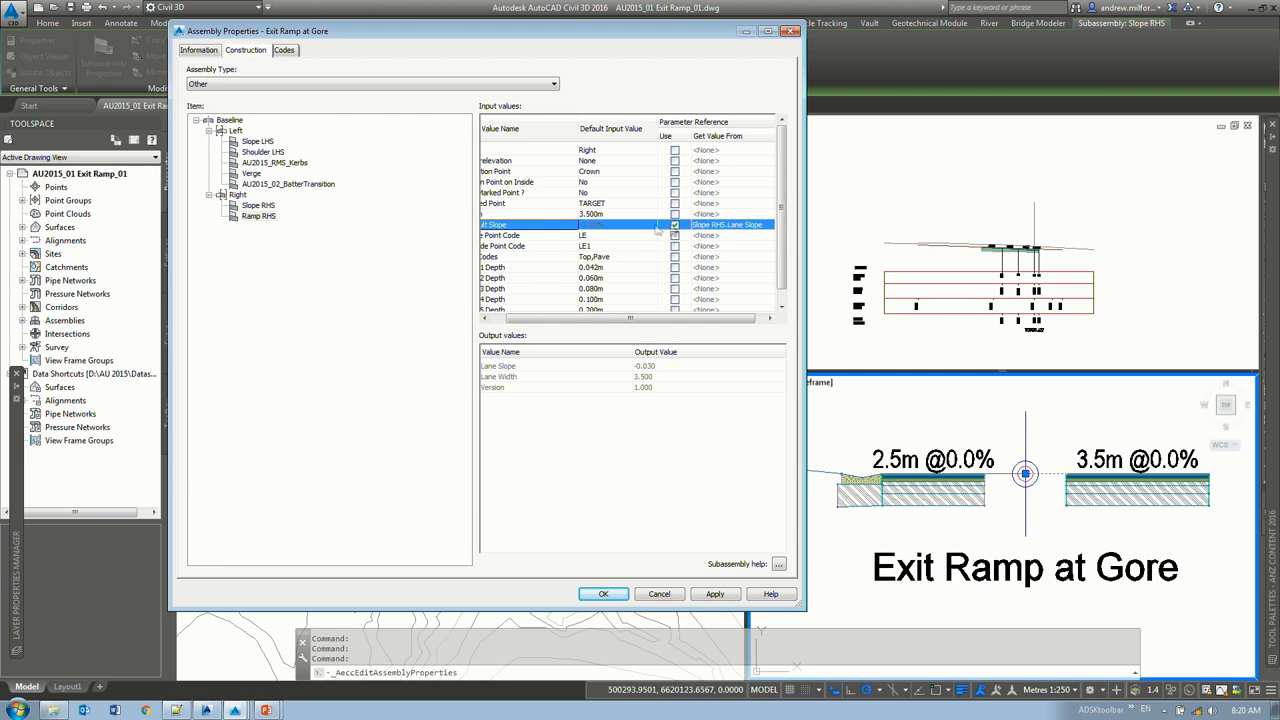
{"action": "left_click", "coordinate": [263, 152]}
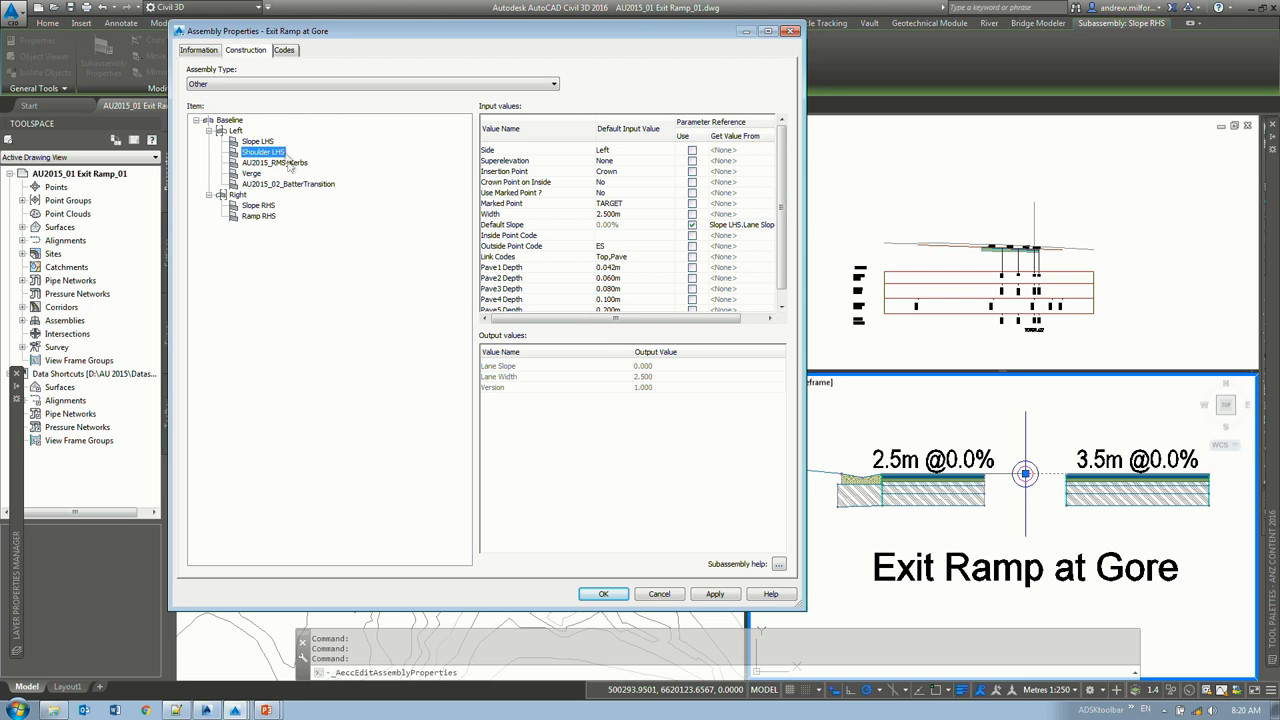
{"action": "left_click", "coordinate": [608, 594]}
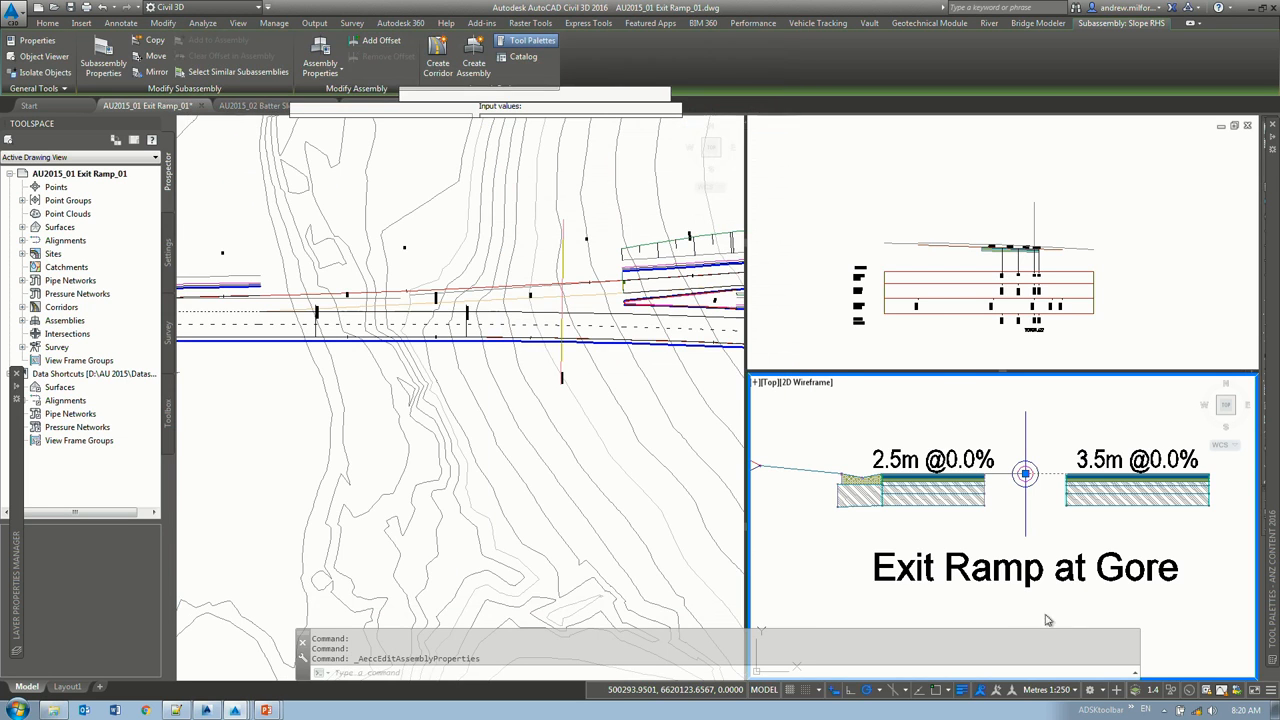
{"action": "key", "text": "Escape"}
Step: Start a new region in the MC30 Exit Ramp corridor on the MC30 Gore baseline, snapping its start to station 110.068 where the existing widening ends
{"action": "left_click", "coordinate": [503, 296]}
{"action": "left_click", "coordinate": [651, 257]}
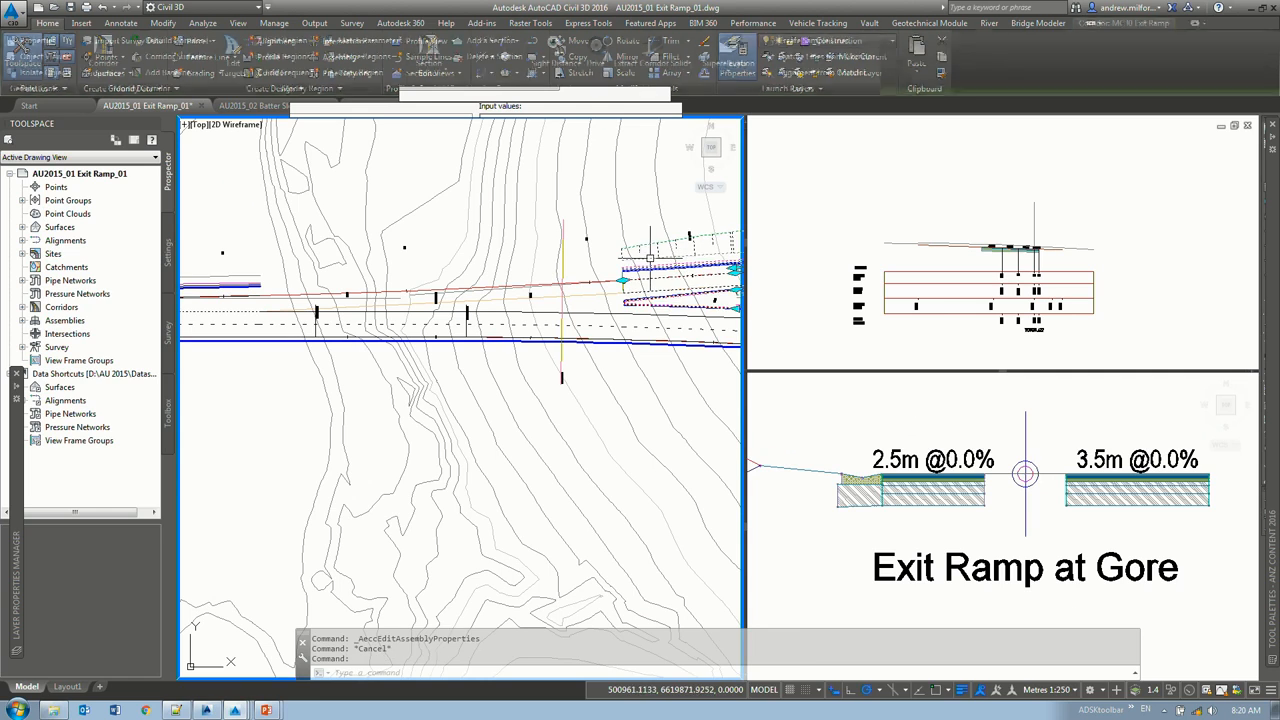
{"action": "scroll", "coordinate": [270, 217], "scroll_direction": "down", "scroll_amount": 3}
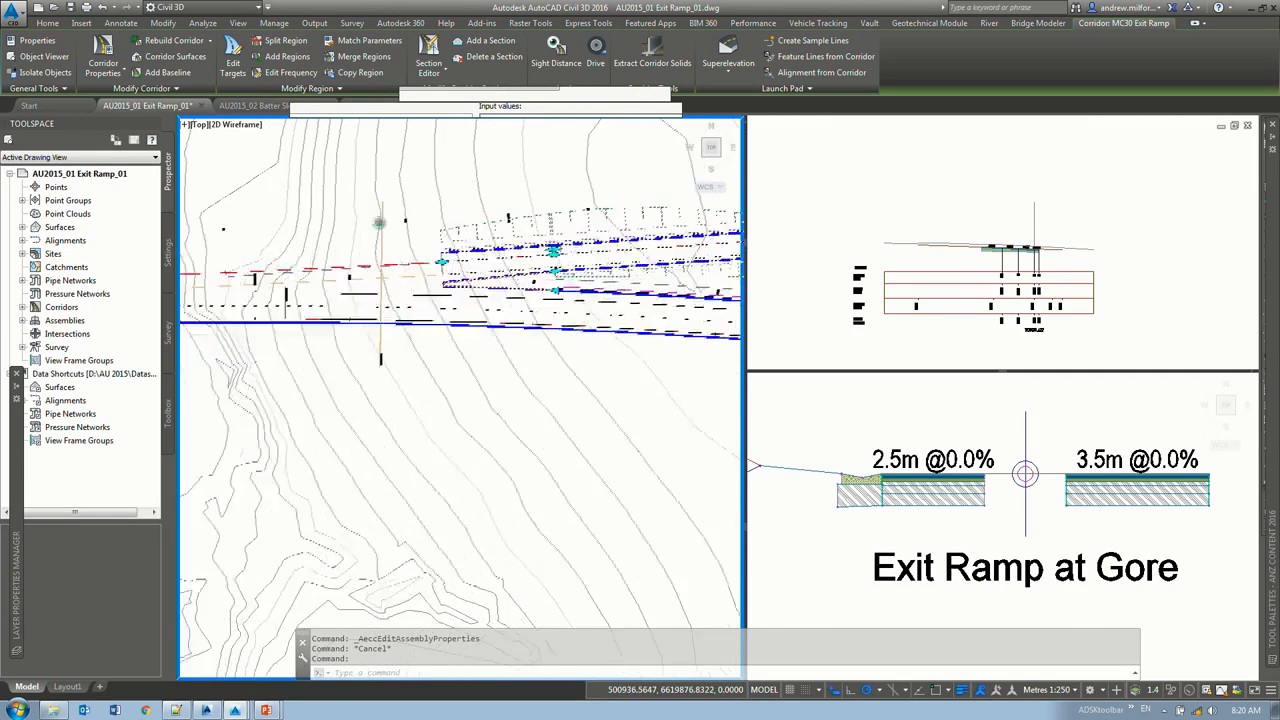
{"action": "middle_click_drag", "start_coordinate": [462, 215], "coordinate": [643, 233]}
{"action": "scroll", "coordinate": [643, 233], "scroll_direction": "up", "scroll_amount": 1}
{"action": "left_click", "coordinate": [287, 58]}
{"action": "scroll", "coordinate": [400, 285], "scroll_direction": "up", "scroll_amount": 4}
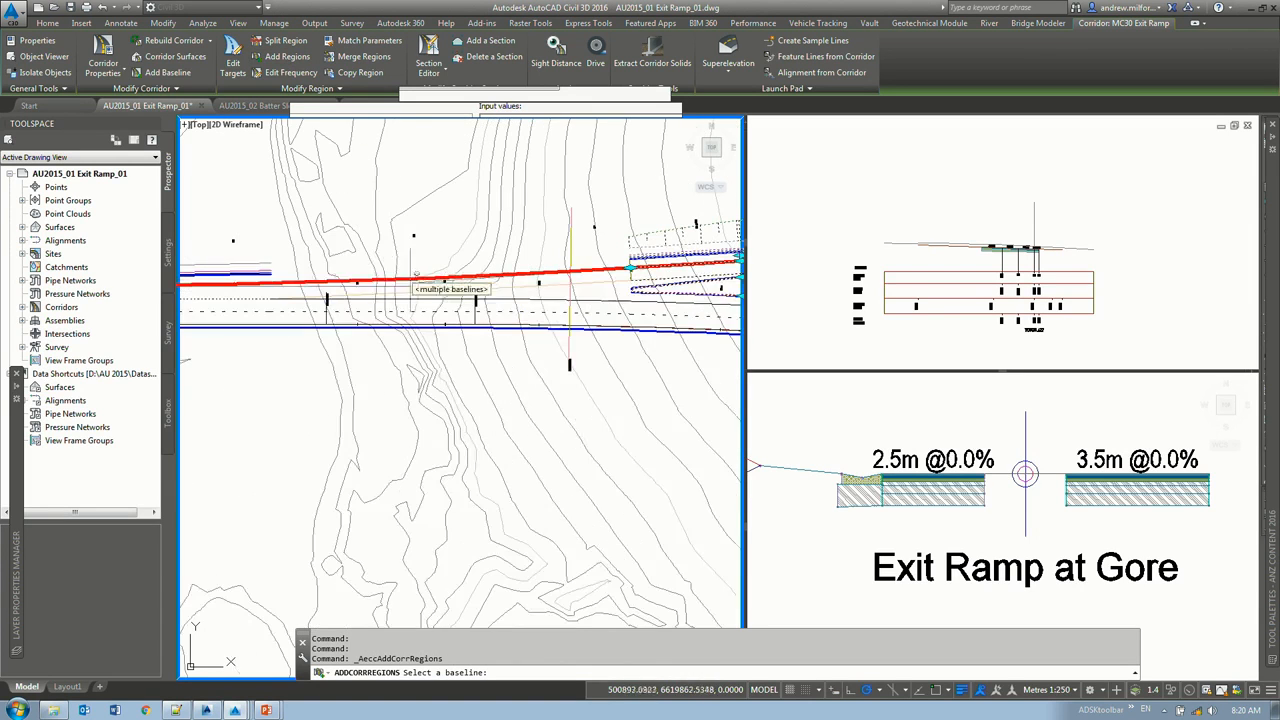
{"action": "left_click", "coordinate": [290, 313]}
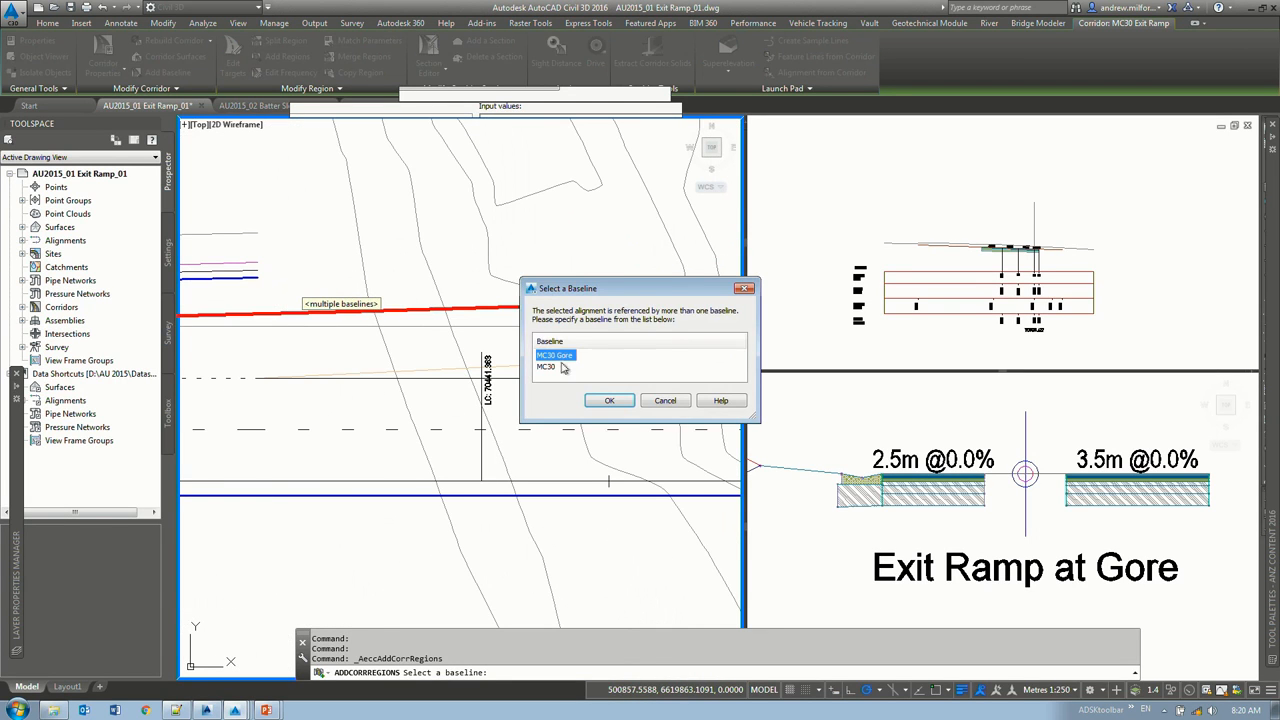
{"action": "left_click", "coordinate": [609, 400]}
{"action": "right_click", "coordinate": [259, 283], "text": "shift"}
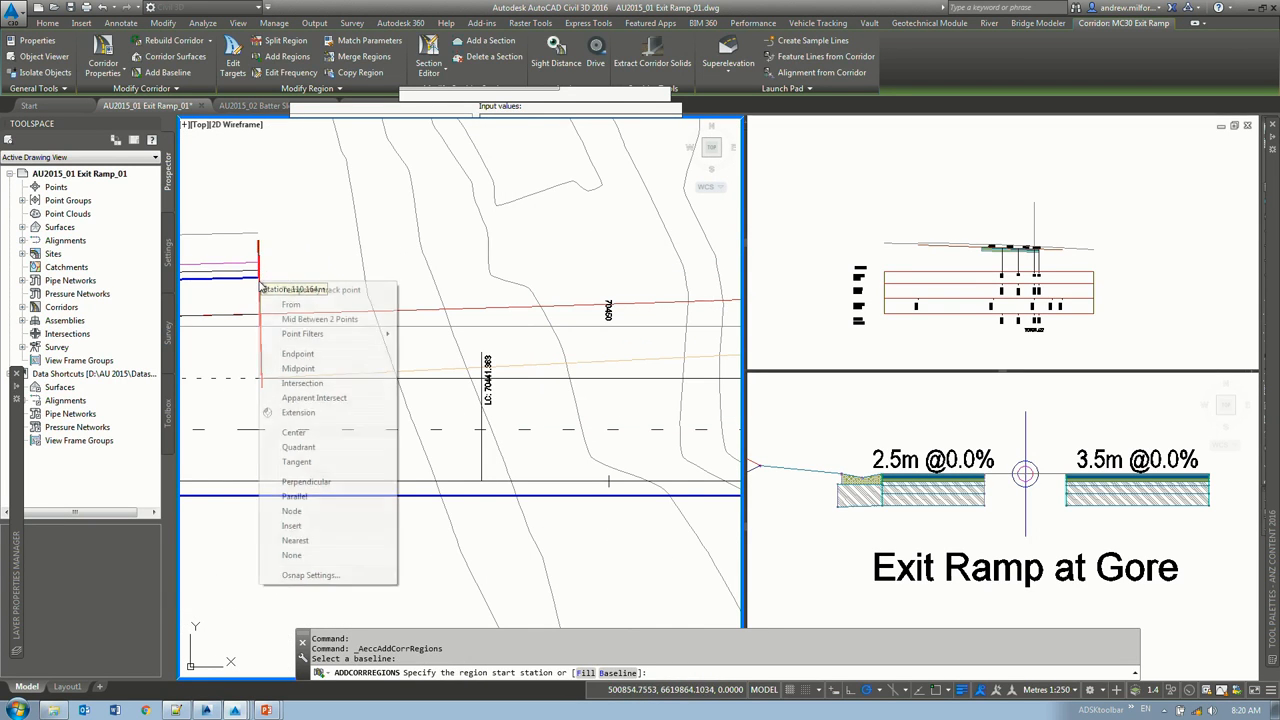
{"action": "key", "text": "e"}
{"action": "left_click", "coordinate": [260, 283]}
Step: Snap the new region's end to station 209.218, at the start of the existing exit ramp corridor
{"action": "middle_click_drag", "start_coordinate": [570, 309], "coordinate": [240, 283]}
{"action": "right_click", "coordinate": [640, 283], "text": "shift"}
{"action": "key", "text": "e"}
{"action": "middle_click_drag", "start_coordinate": [648, 282], "coordinate": [292, 287]}
{"action": "middle_click_drag", "start_coordinate": [566, 263], "coordinate": [280, 280]}
{"action": "middle_click_drag", "start_coordinate": [585, 282], "coordinate": [330, 308]}
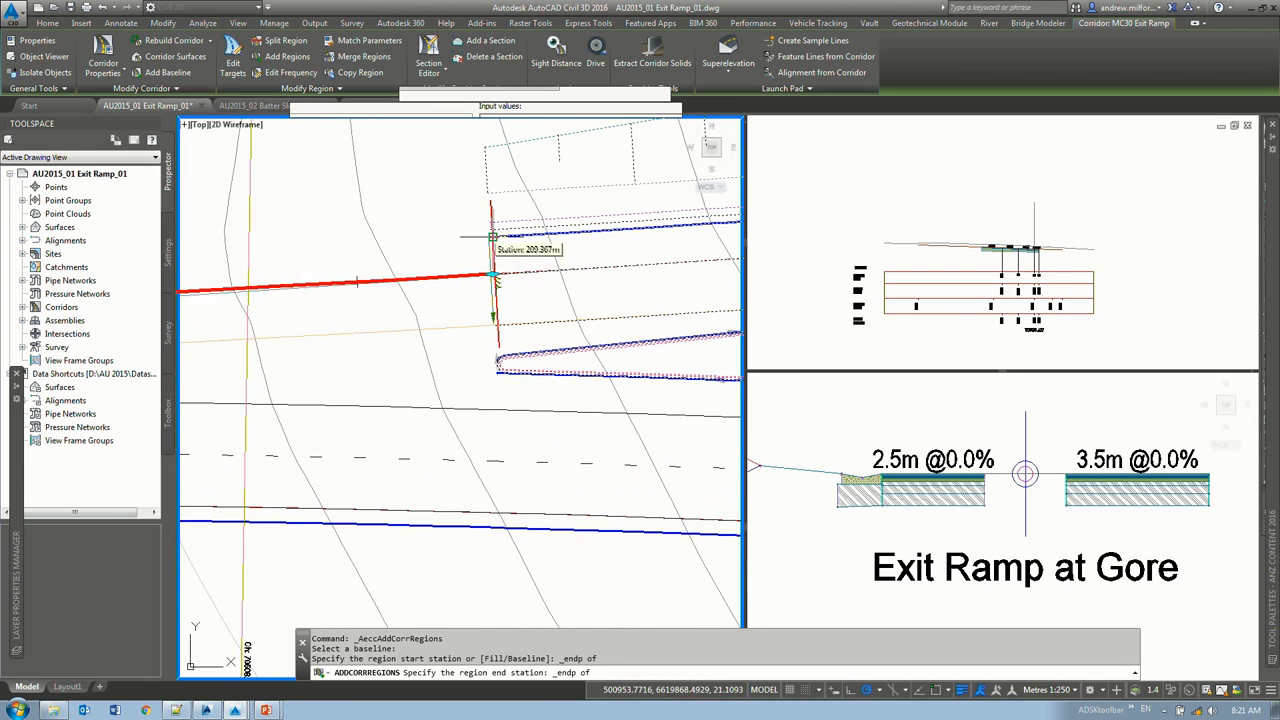
{"action": "scroll", "coordinate": [494, 276], "scroll_direction": "up", "scroll_amount": 4}
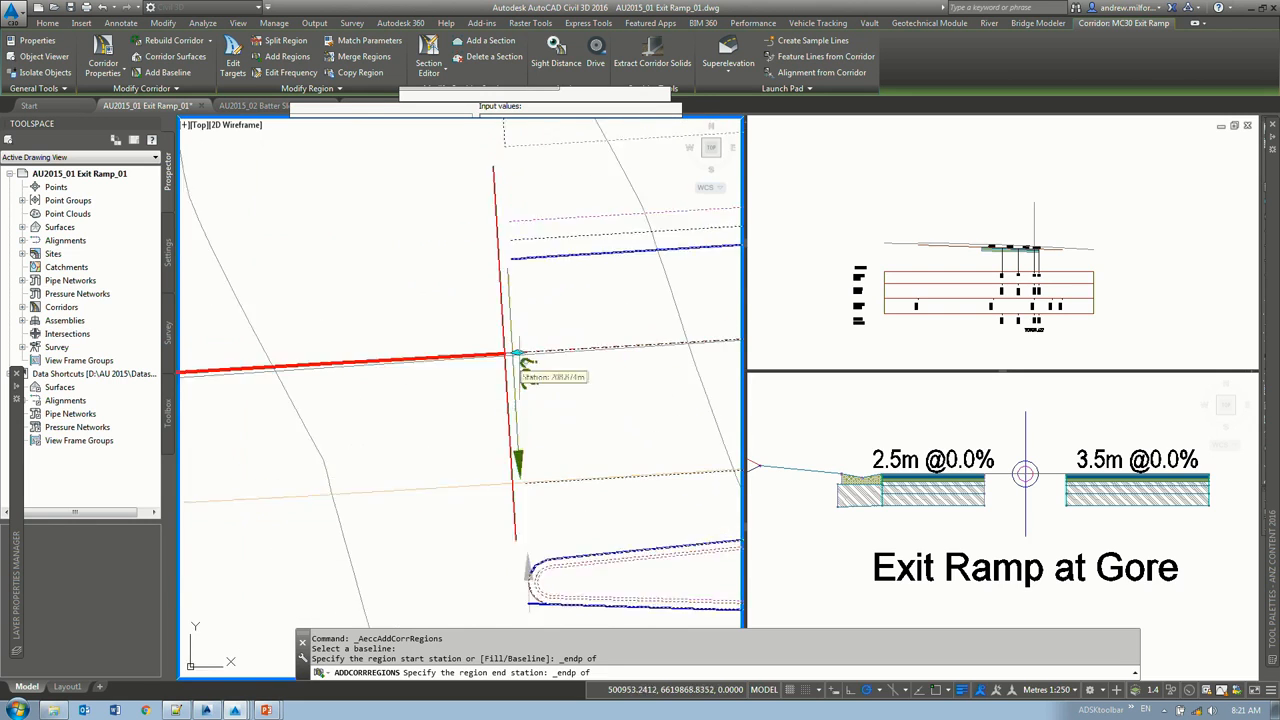
{"action": "scroll", "coordinate": [516, 356], "scroll_direction": "down", "scroll_amount": 2}
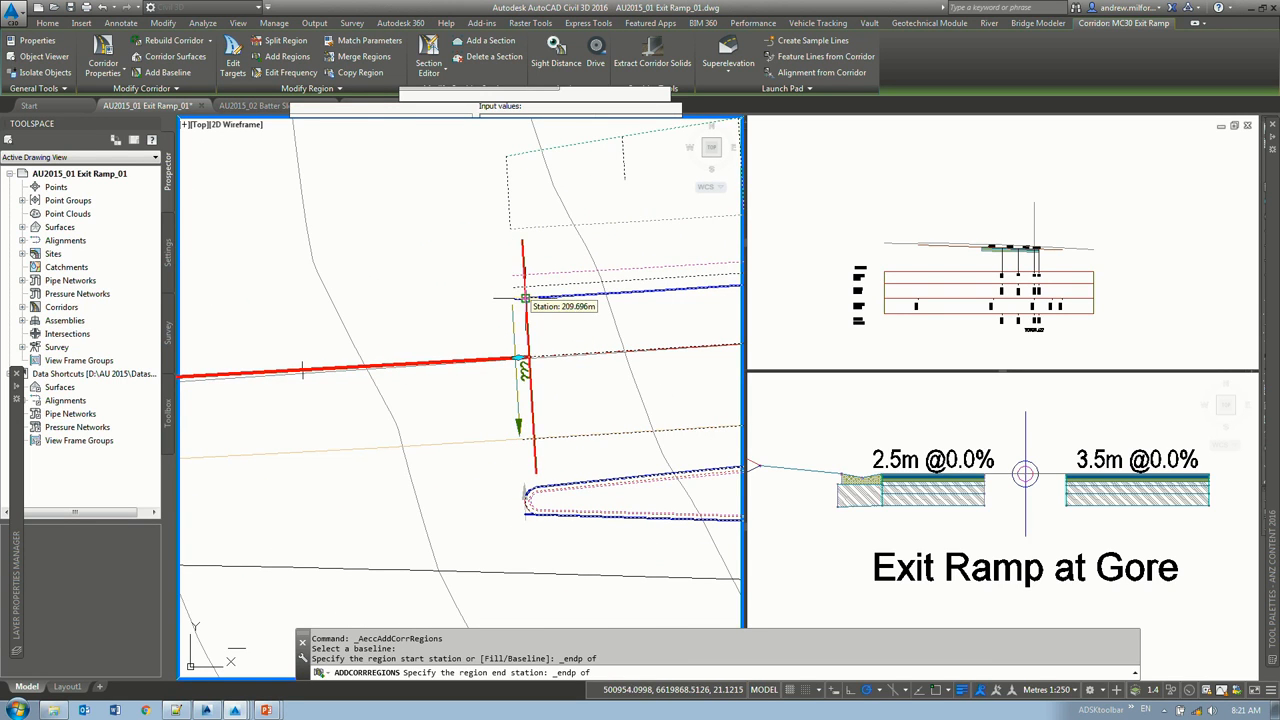
{"action": "middle_click_drag", "start_coordinate": [555, 375], "coordinate": [310, 393]}
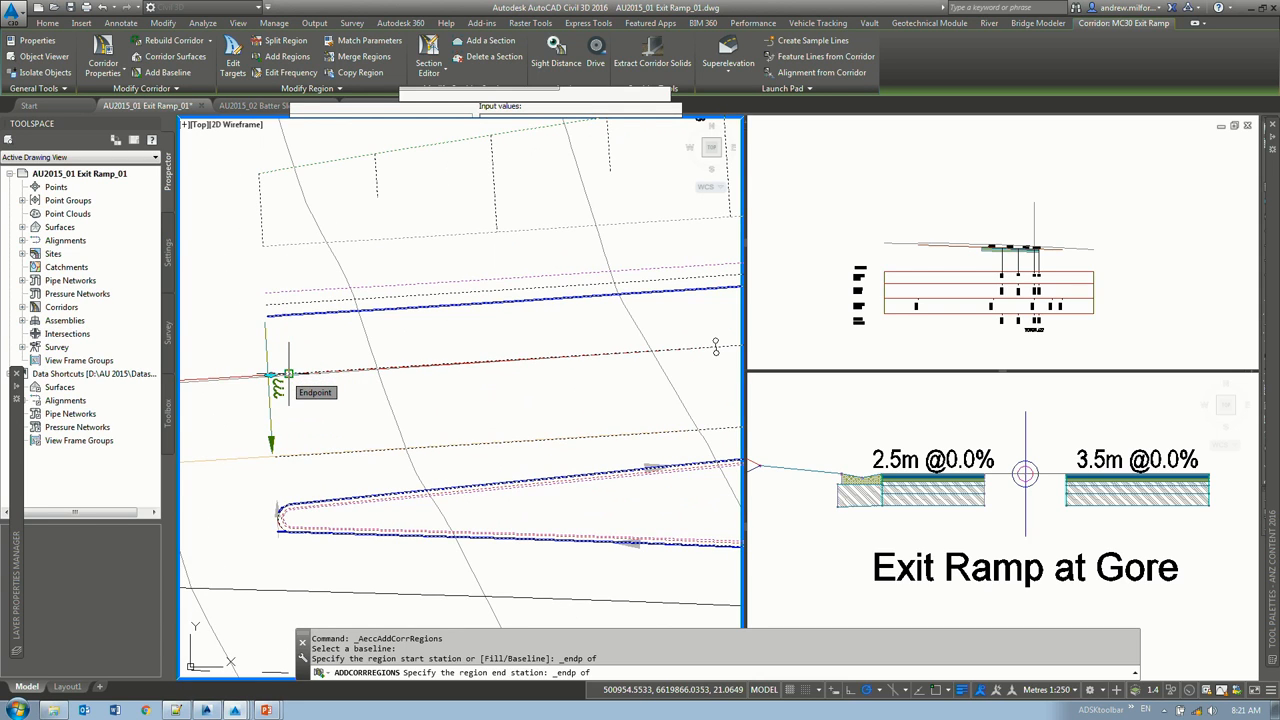
{"action": "left_click", "coordinate": [271, 375]}
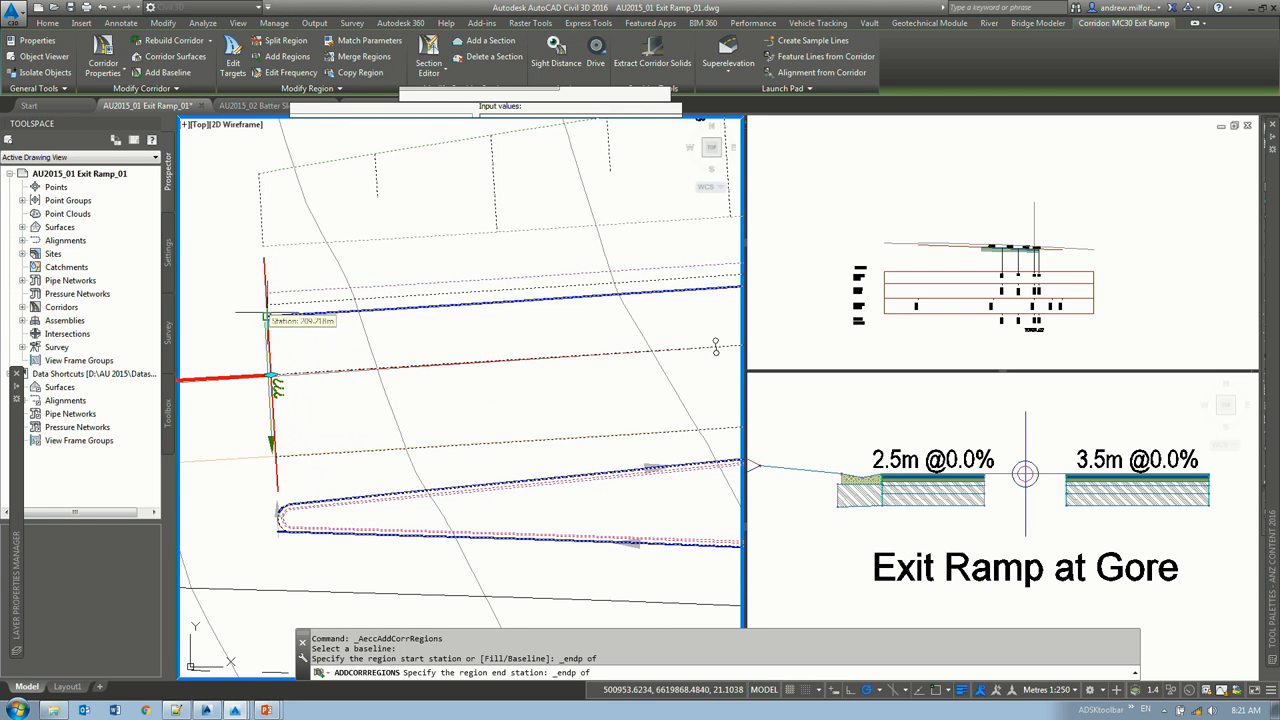
Step: Assign the Exit Ramp at Gore assembly to the new corridor region
{"action": "left_click", "coordinate": [588, 239]}
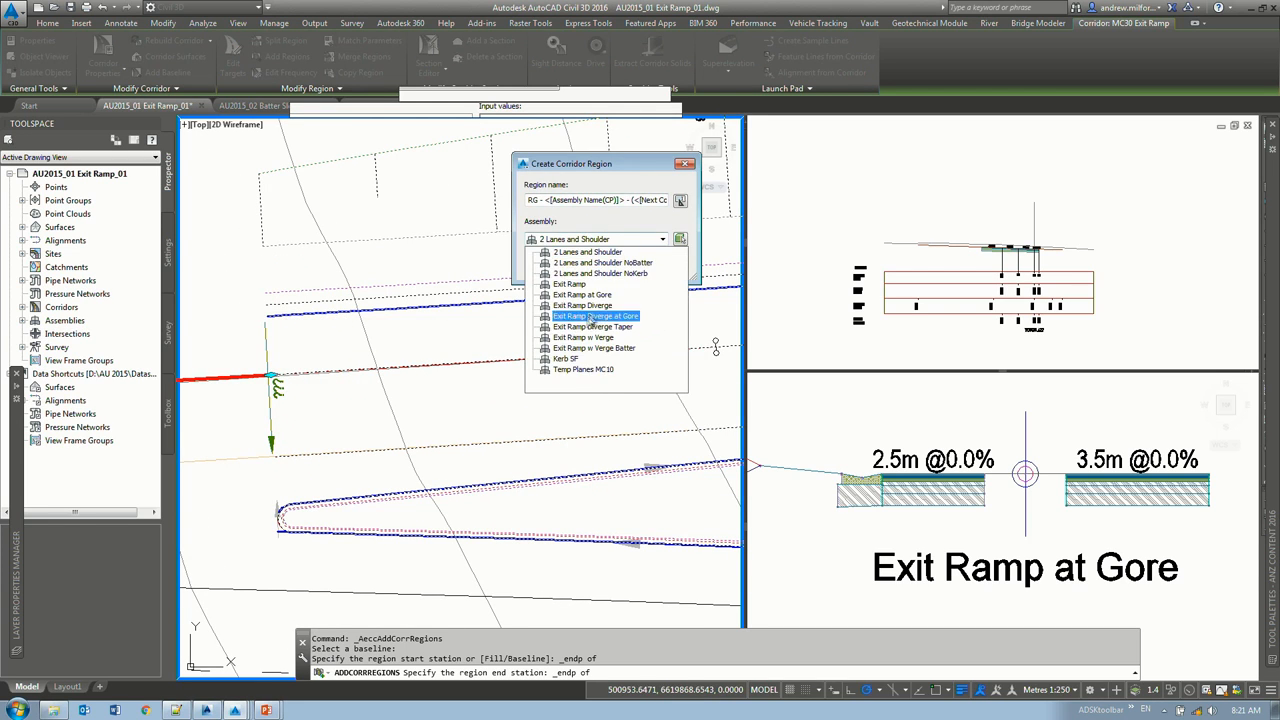
{"action": "left_click", "coordinate": [582, 294]}
{"action": "left_click", "coordinate": [558, 272]}
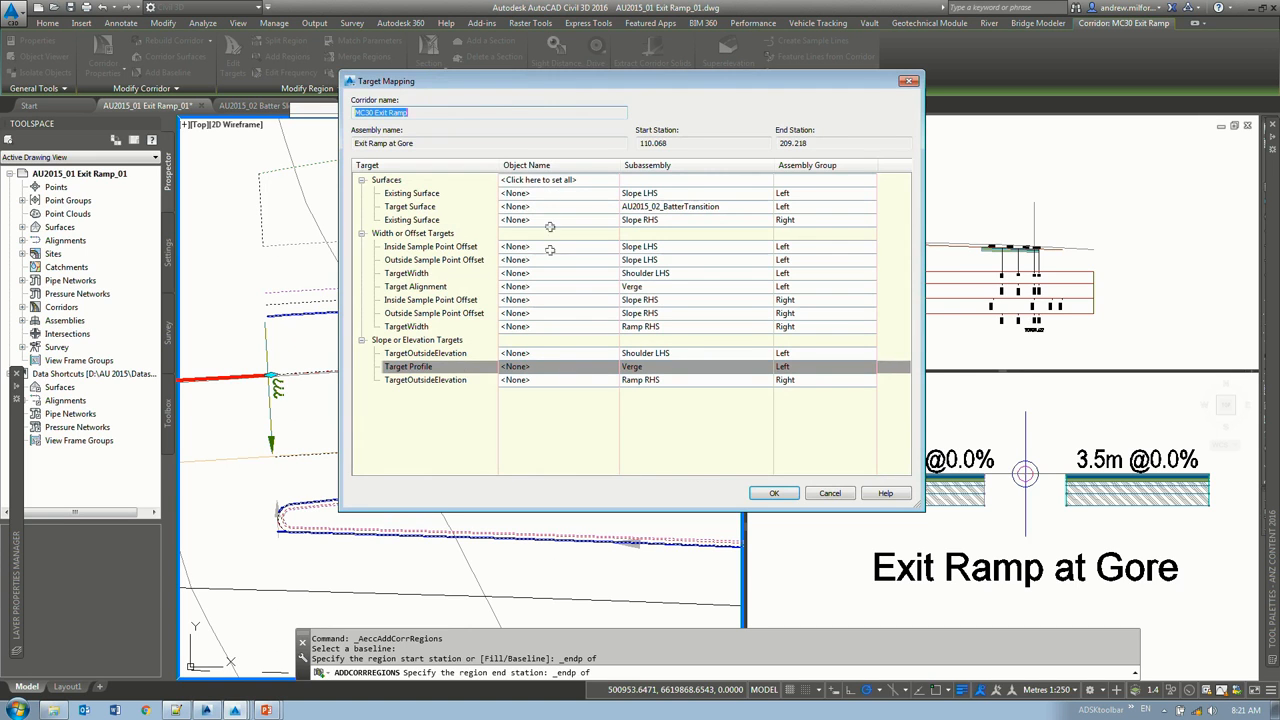
Step: Map AU2015_02_BatterTransition's target surface to EG and the existing surfaces of Slope LHS and Slope RHS to Temp Planes
{"action": "left_click", "coordinate": [587, 211]}
{"action": "left_click", "coordinate": [490, 425]}
{"action": "left_click", "coordinate": [608, 544]}
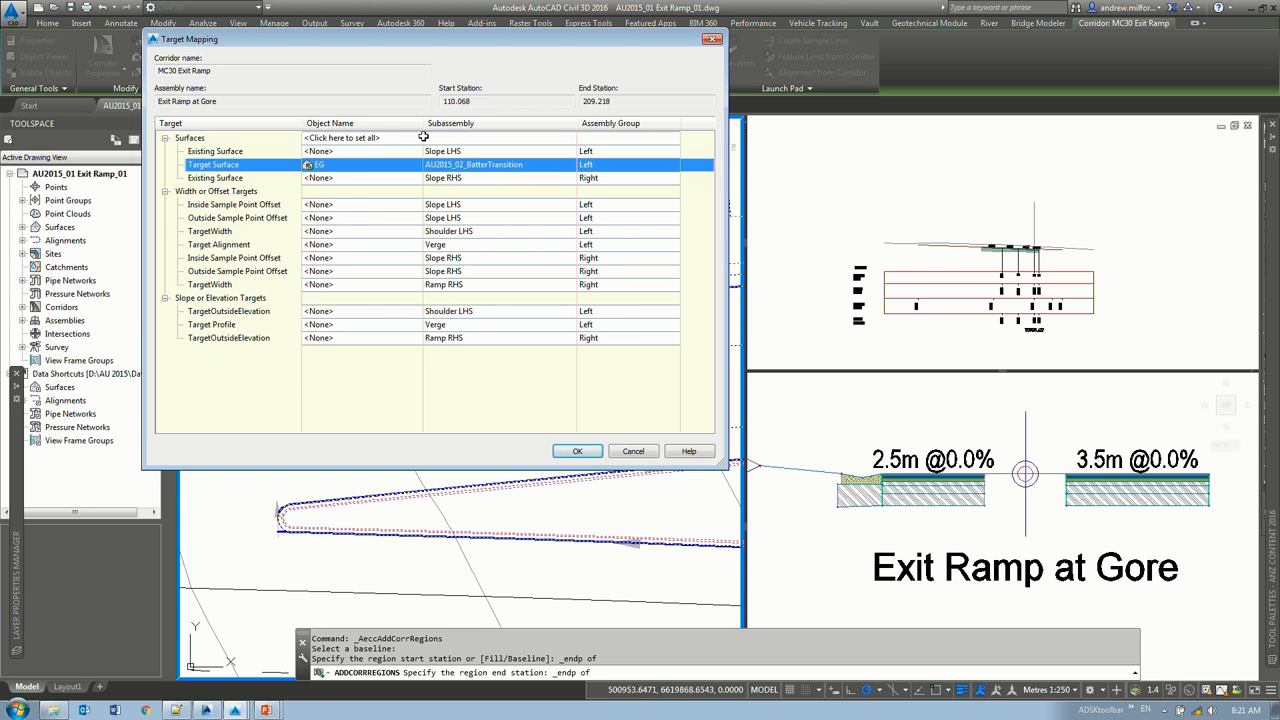
{"action": "left_click", "coordinate": [343, 151]}
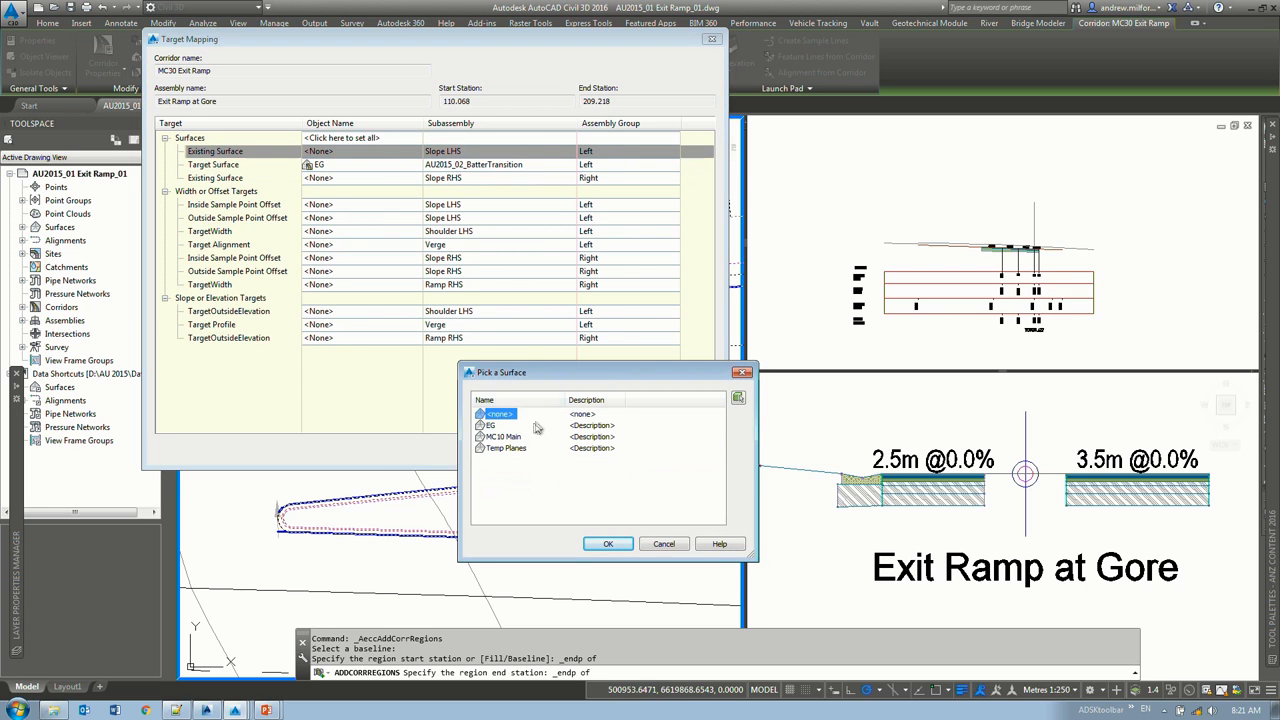
{"action": "left_click", "coordinate": [510, 448]}
{"action": "left_click", "coordinate": [607, 544]}
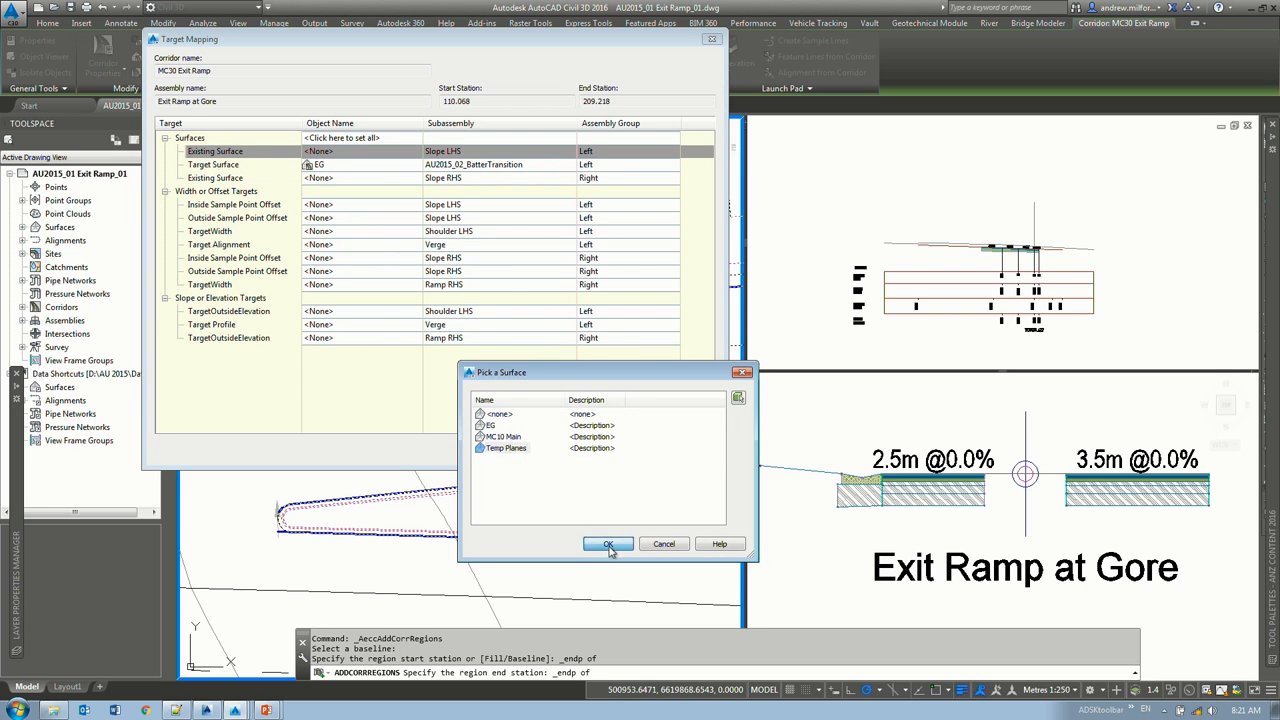
{"action": "left_click", "coordinate": [320, 178]}
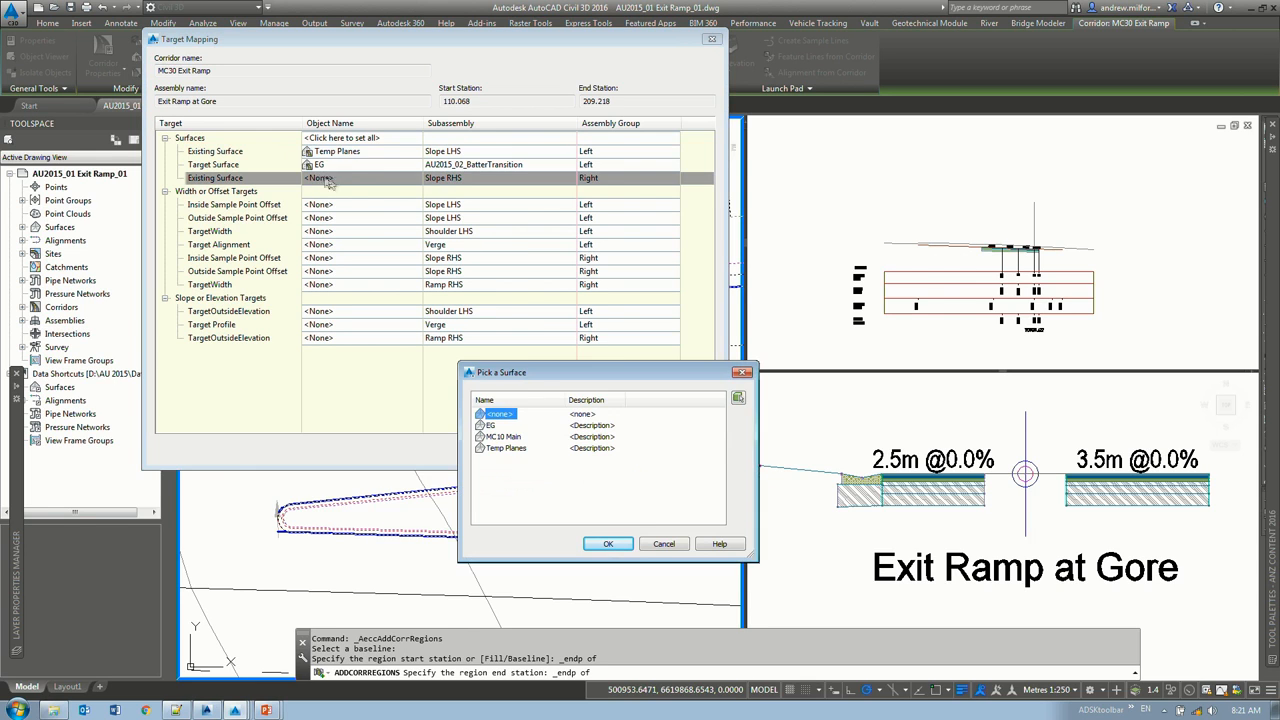
{"action": "left_click", "coordinate": [505, 448]}
{"action": "left_click", "coordinate": [608, 545]}
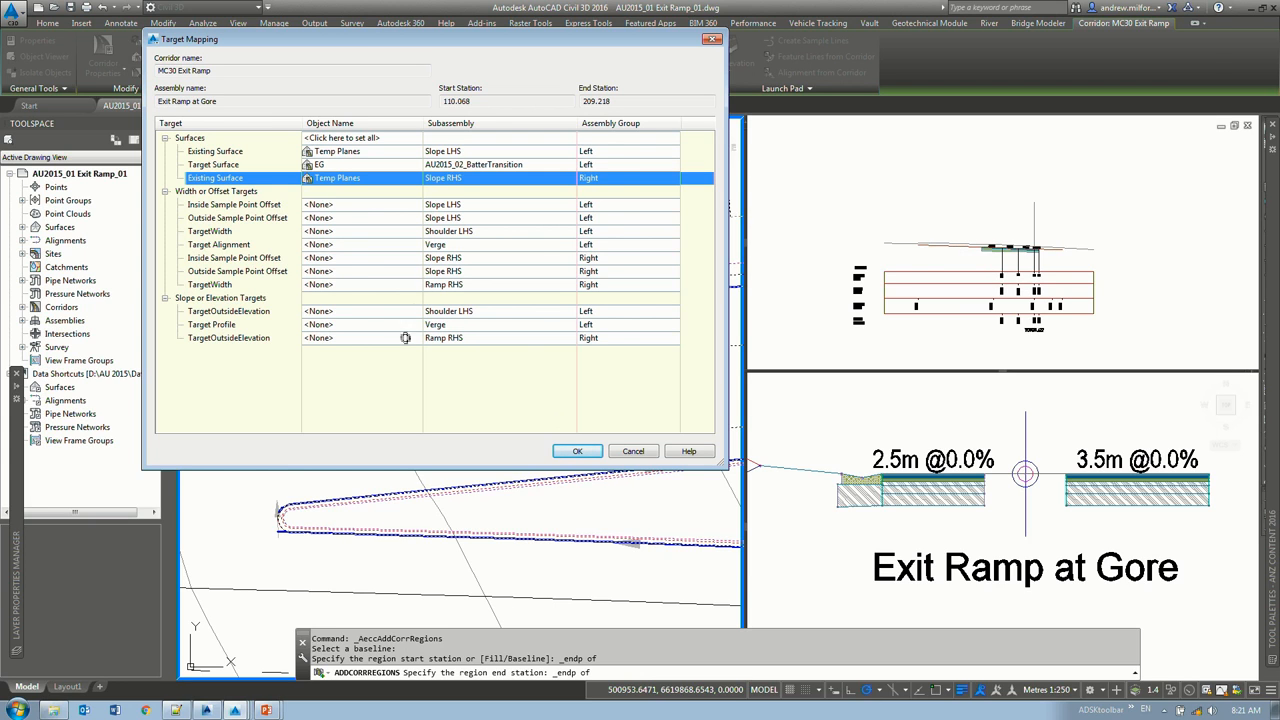
Step: Map Ramp RHS's TargetWidth to the polyline on layer _Target MC30 RHS and finish adding the corridor region
{"action": "left_click", "coordinate": [325, 286]}
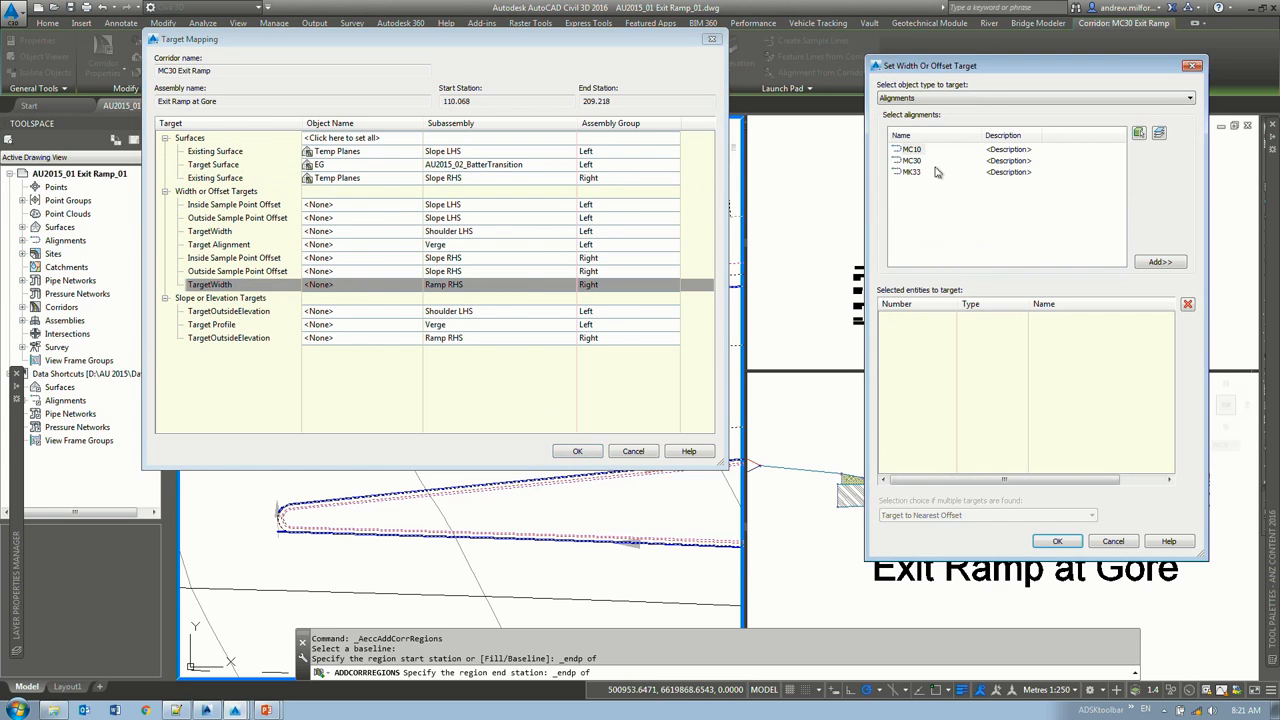
{"action": "left_click", "coordinate": [930, 98]}
{"action": "left_click", "coordinate": [940, 120]}
{"action": "left_click", "coordinate": [951, 183]}
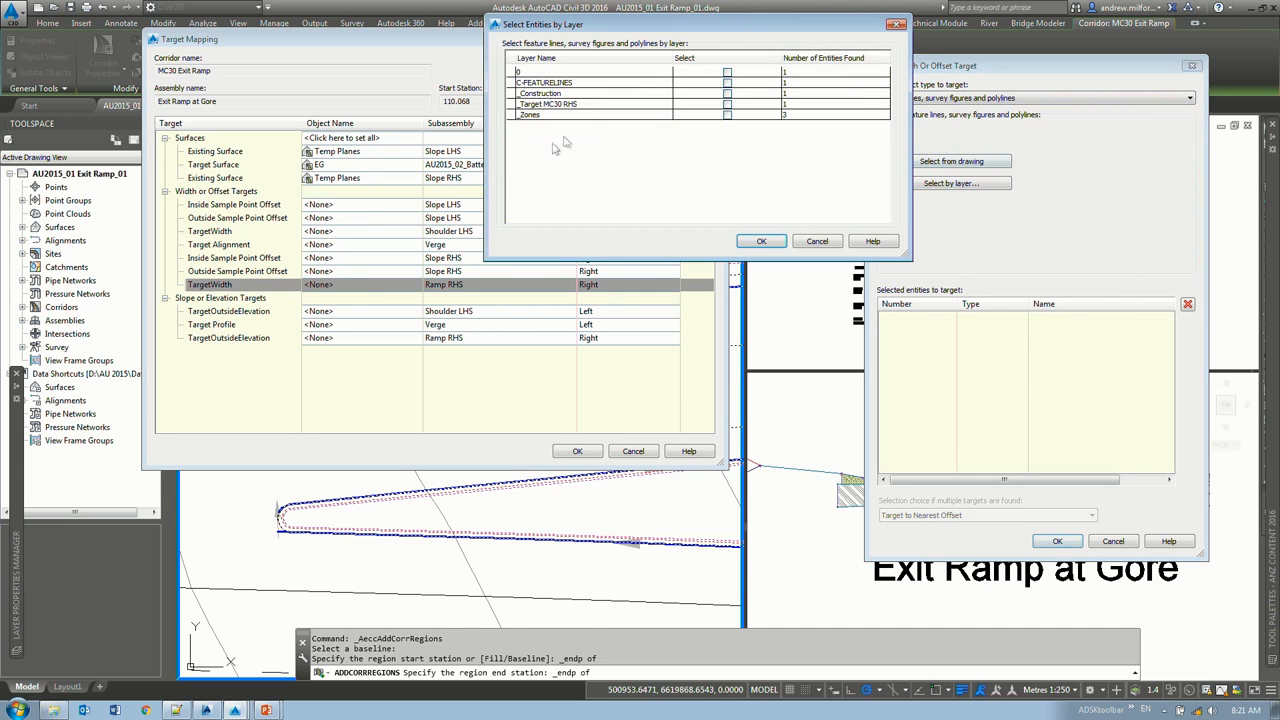
{"action": "left_click", "coordinate": [727, 104]}
{"action": "left_click", "coordinate": [761, 241]}
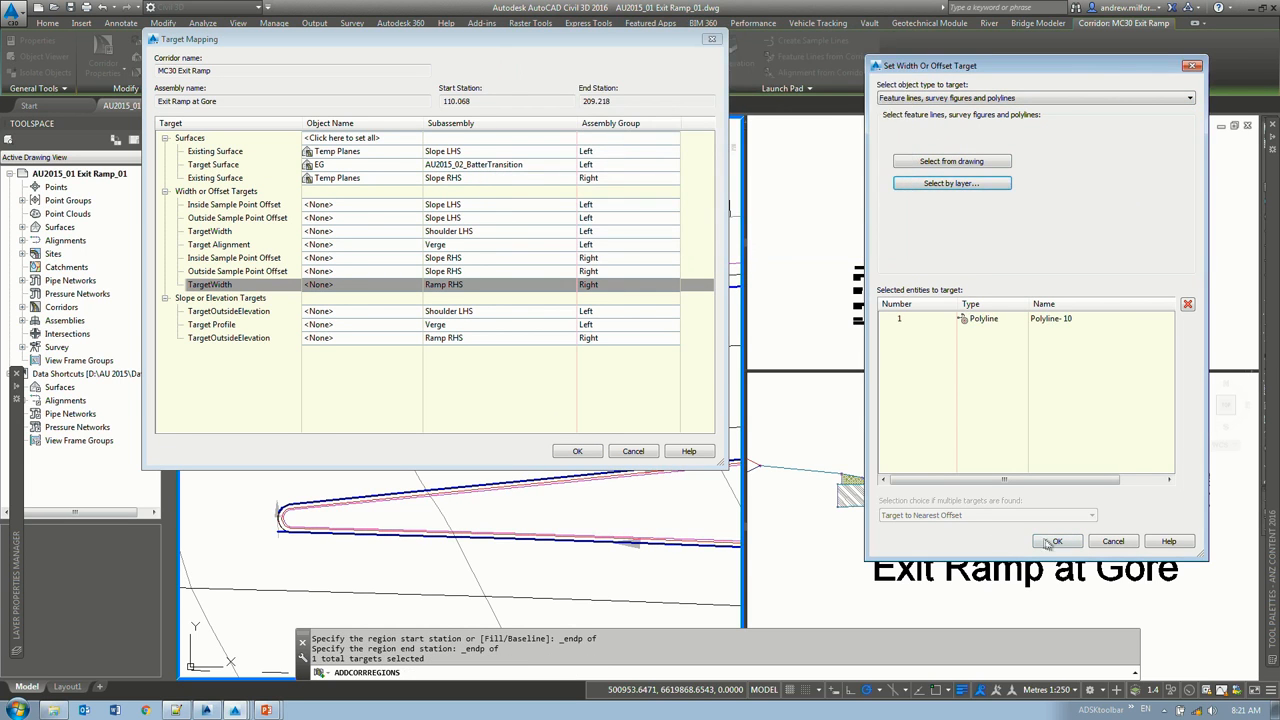
{"action": "left_click", "coordinate": [1057, 541]}
{"action": "left_click", "coordinate": [578, 451]}
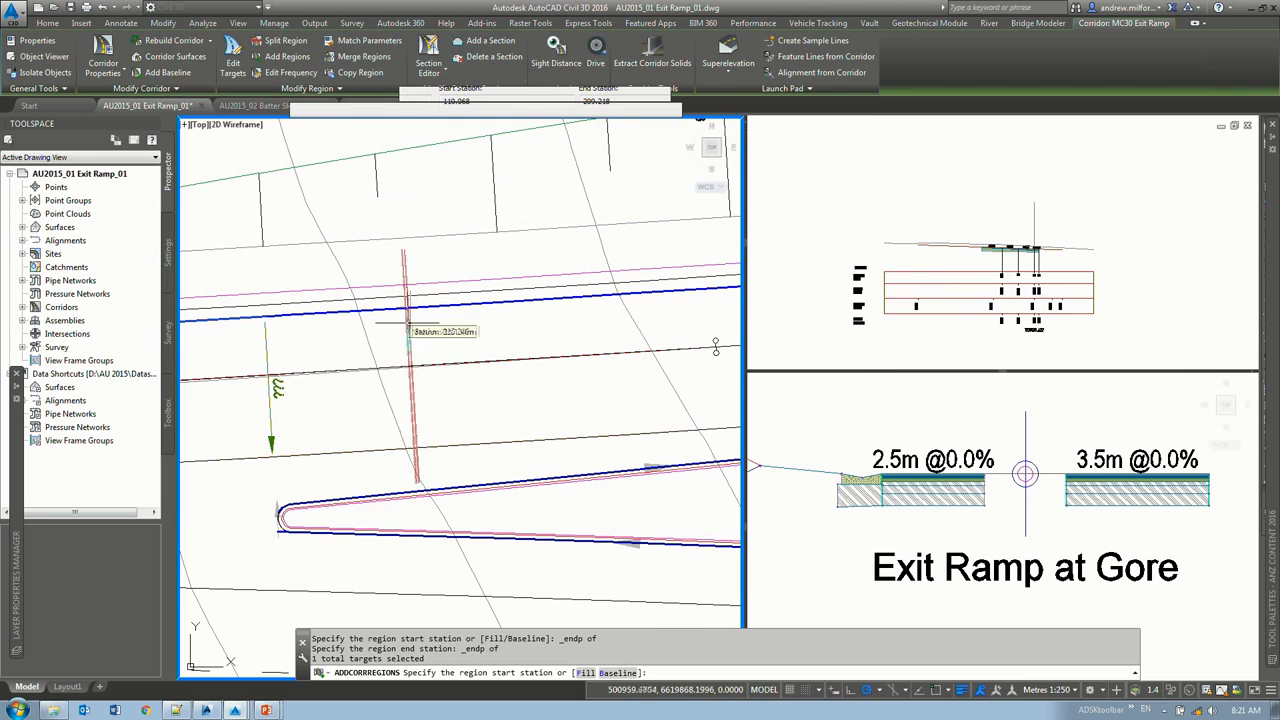
{"action": "key", "text": "Return"}
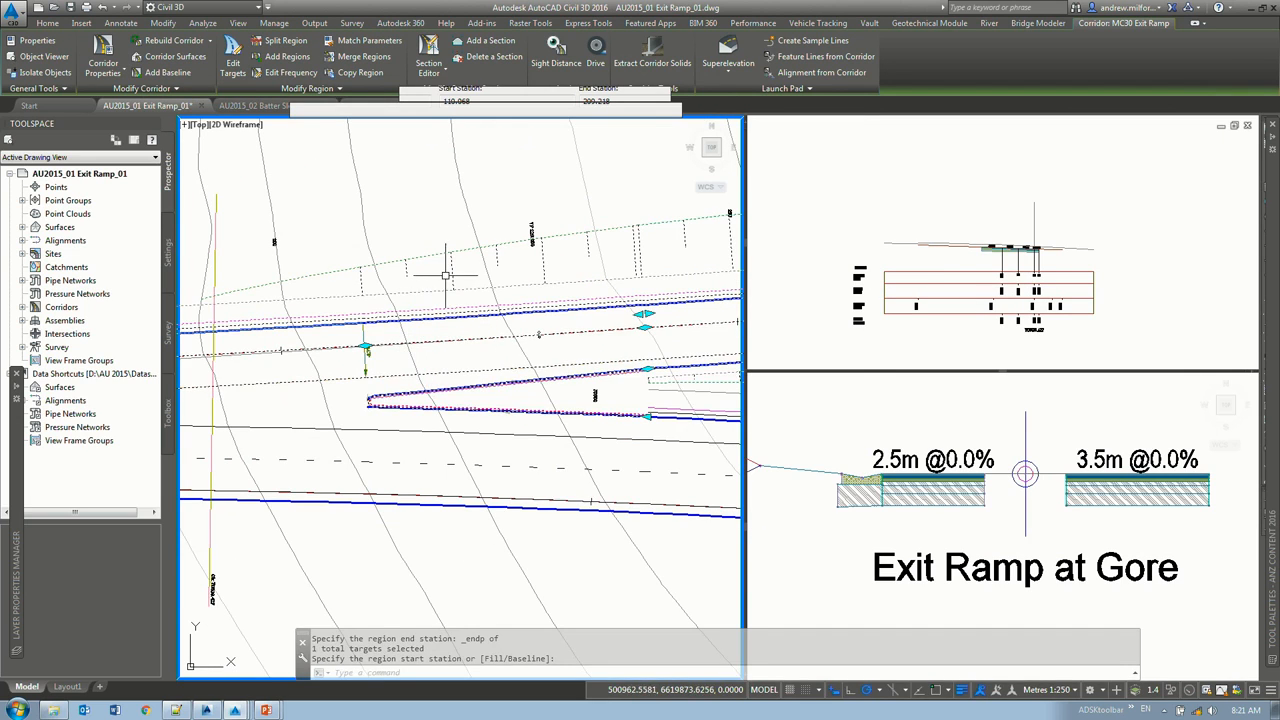
{"action": "key", "text": "Escape"}
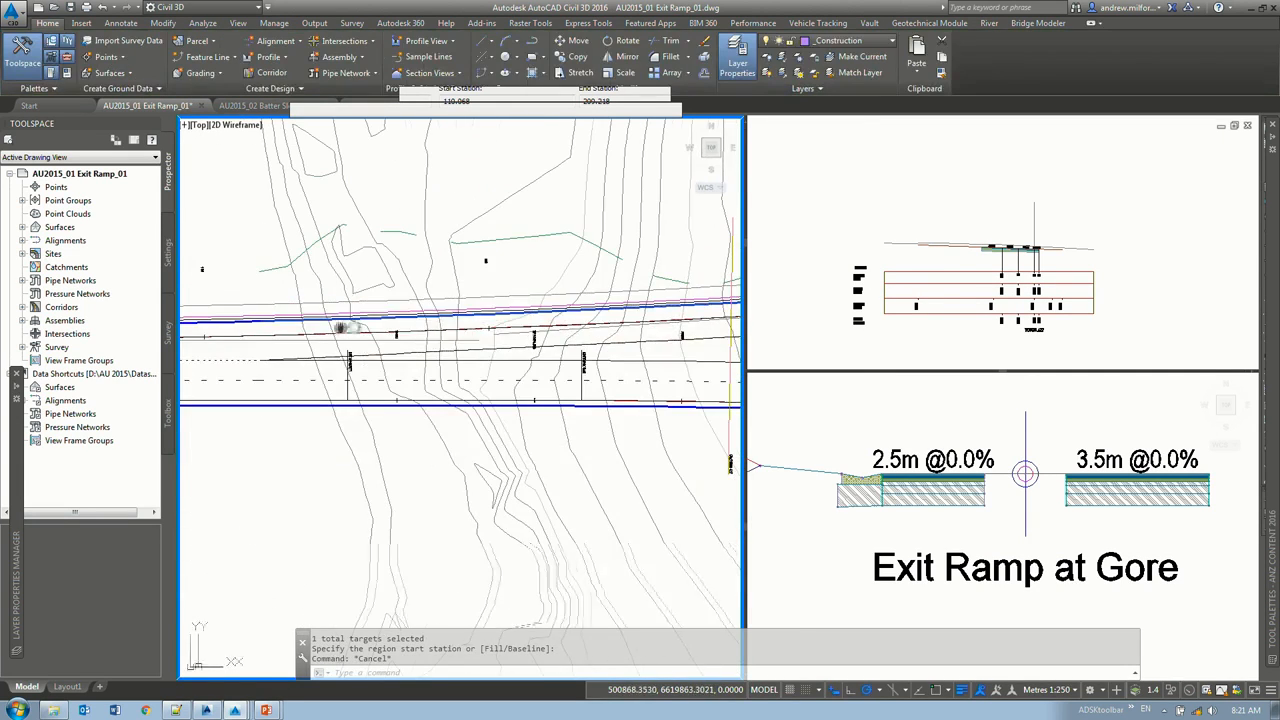
Step: Add the MC30 Exit Ramp corridor to the sampled section sources of the MC10-SLG_2 sample line group
{"action": "left_click", "coordinate": [579, 308]}
{"action": "middle_click_drag", "start_coordinate": [574, 304], "coordinate": [517, 301]}
{"action": "key", "text": "Escape"}
{"action": "key", "text": "Escape"}
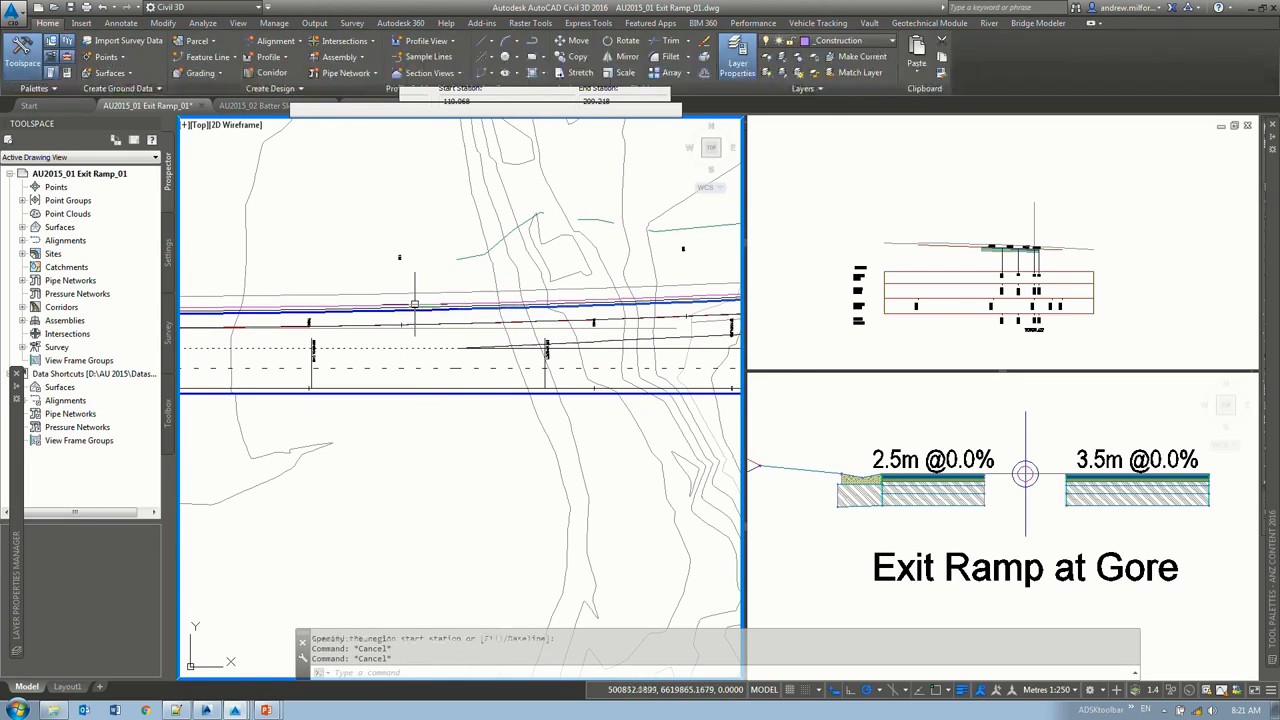
{"action": "left_click", "coordinate": [910, 327]}
{"action": "scroll", "coordinate": [999, 249], "scroll_direction": "up", "scroll_amount": 3}
{"action": "left_click", "coordinate": [607, 303]}
{"action": "scroll", "coordinate": [607, 303], "scroll_direction": "down", "scroll_amount": 1}
{"action": "middle_click_drag", "start_coordinate": [607, 303], "coordinate": [405, 270]}
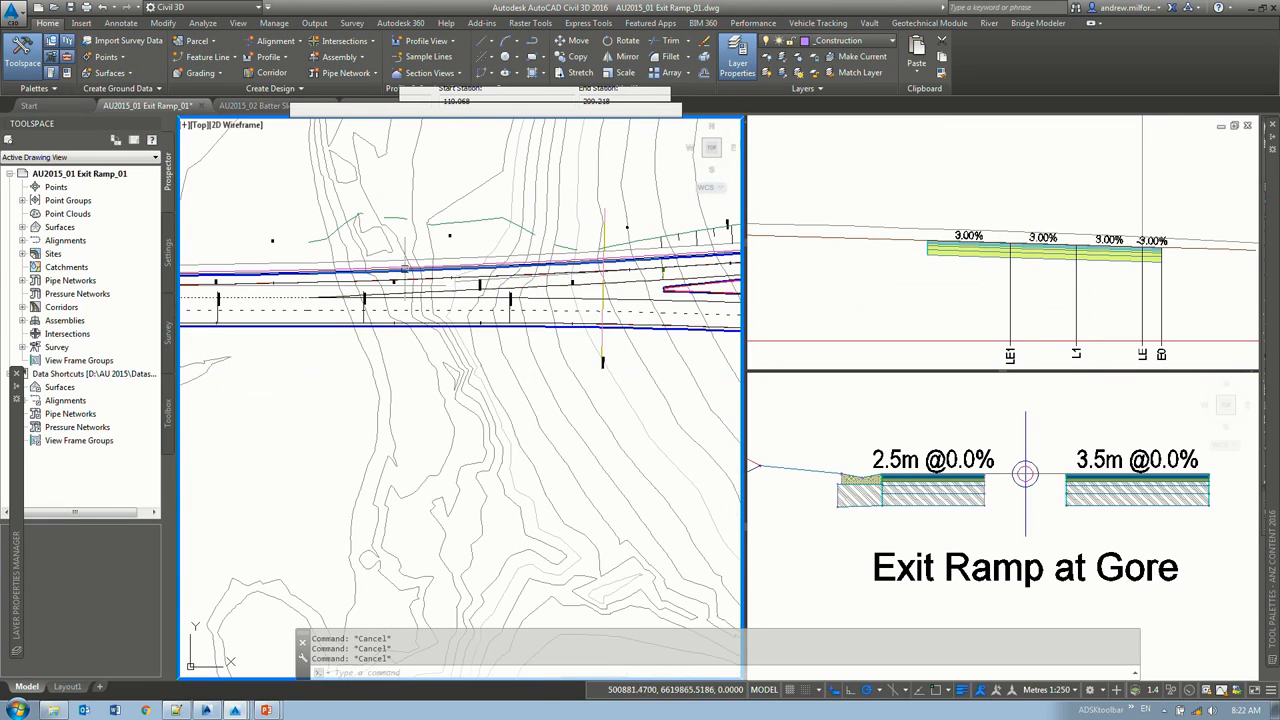
{"action": "left_click", "coordinate": [962, 305]}
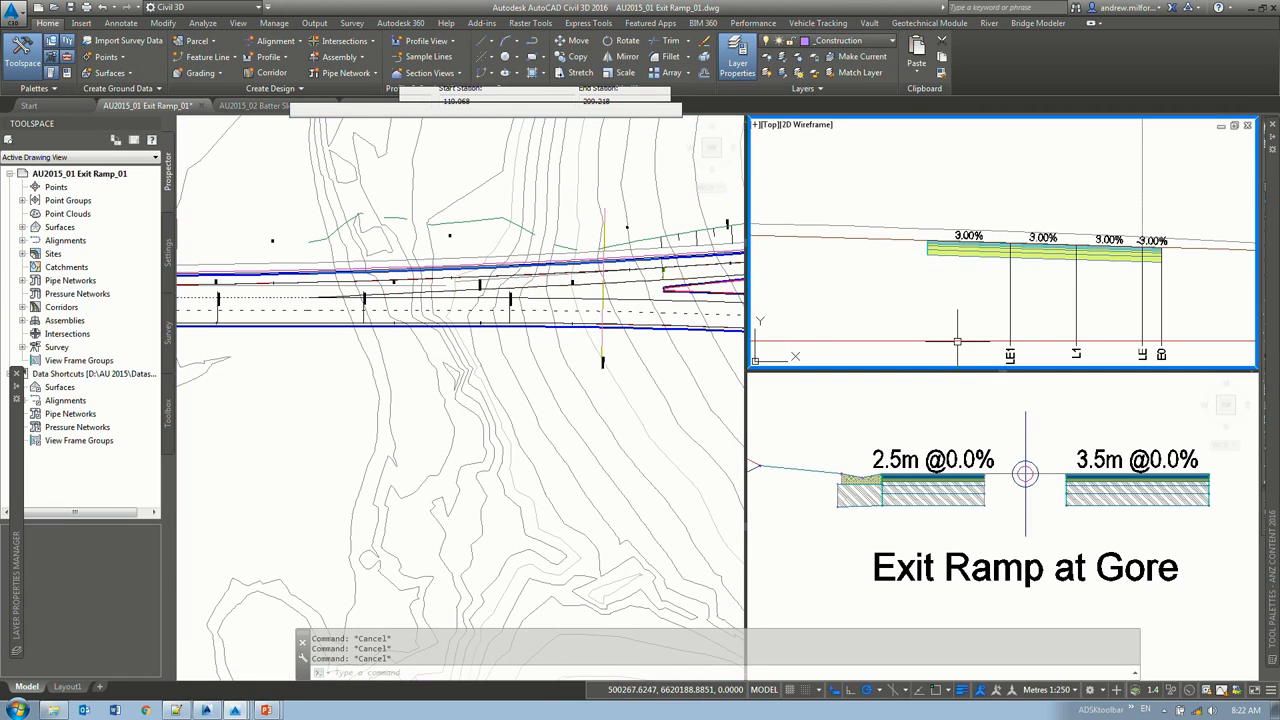
{"action": "left_click", "coordinate": [960, 340]}
{"action": "left_click", "coordinate": [279, 62]}
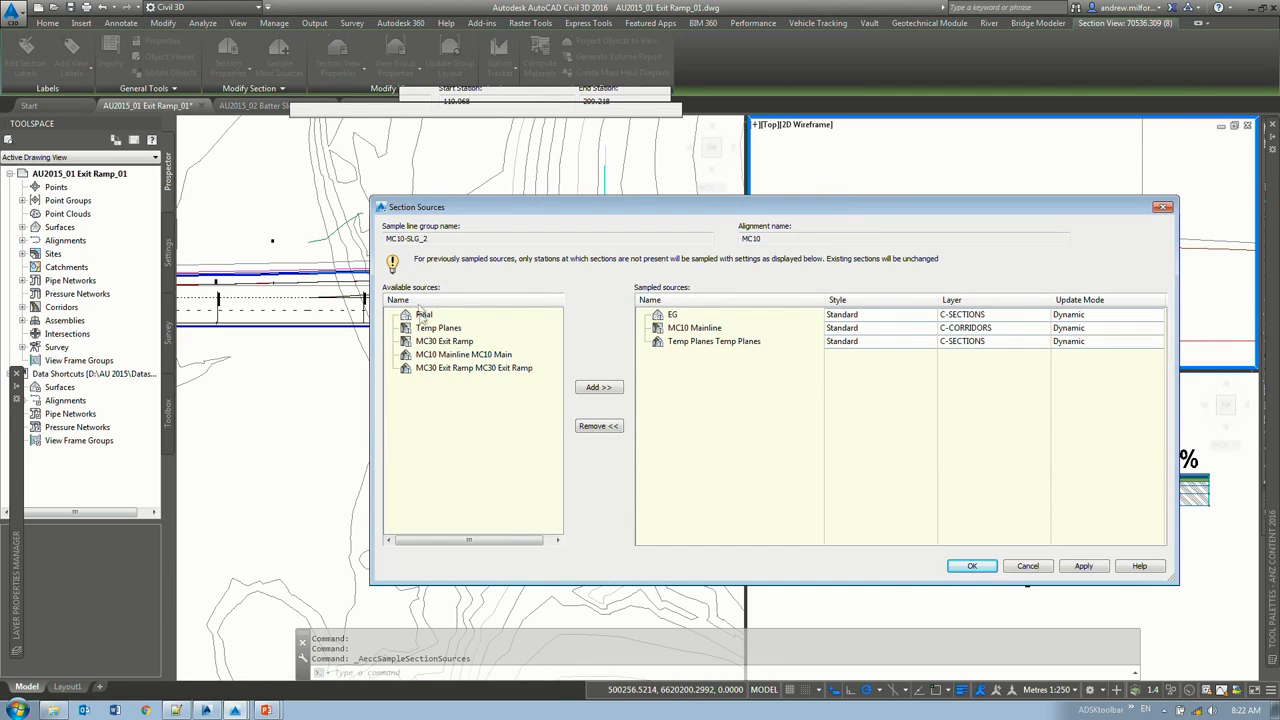
{"action": "left_click", "coordinate": [448, 341]}
{"action": "left_click", "coordinate": [599, 387]}
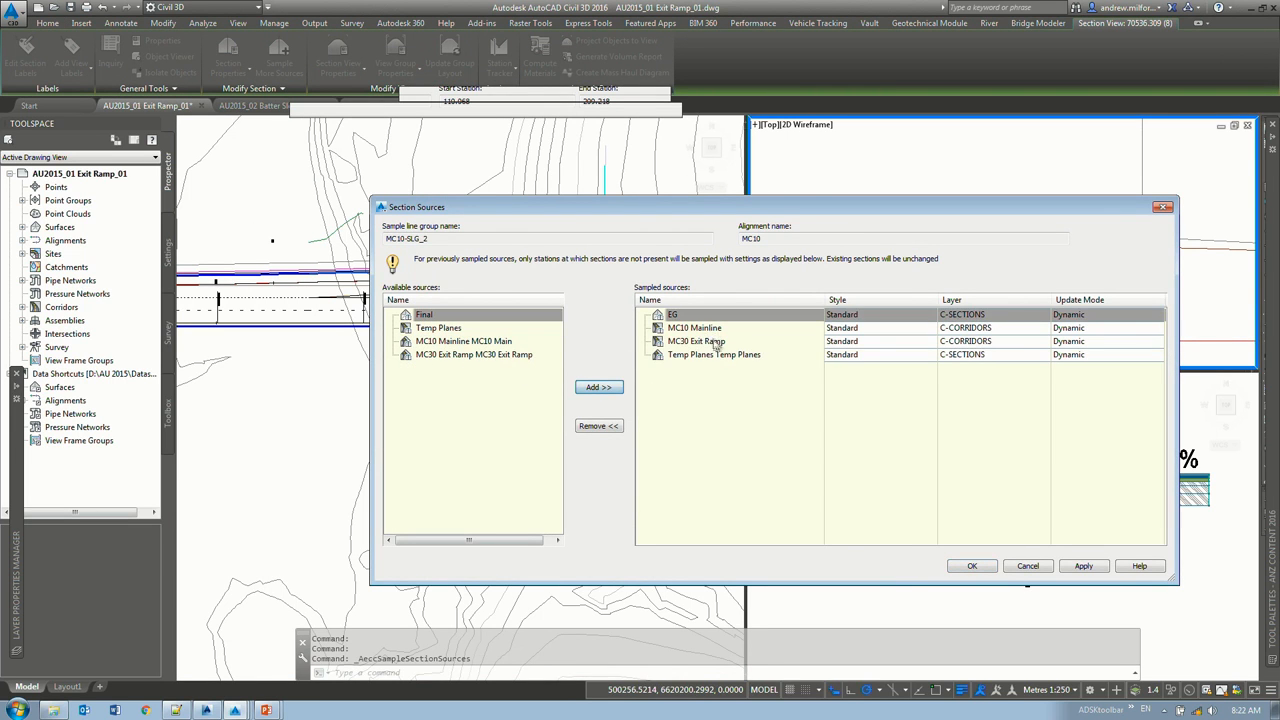
Step: Set the sampled MC30 Exit Ramp style to _ANZ_Corridor - Offset & Grade Labels [RMS] and apply the section sources
{"action": "left_click", "coordinate": [714, 340]}
{"action": "left_click", "coordinate": [892, 341]}
{"action": "left_click", "coordinate": [763, 425]}
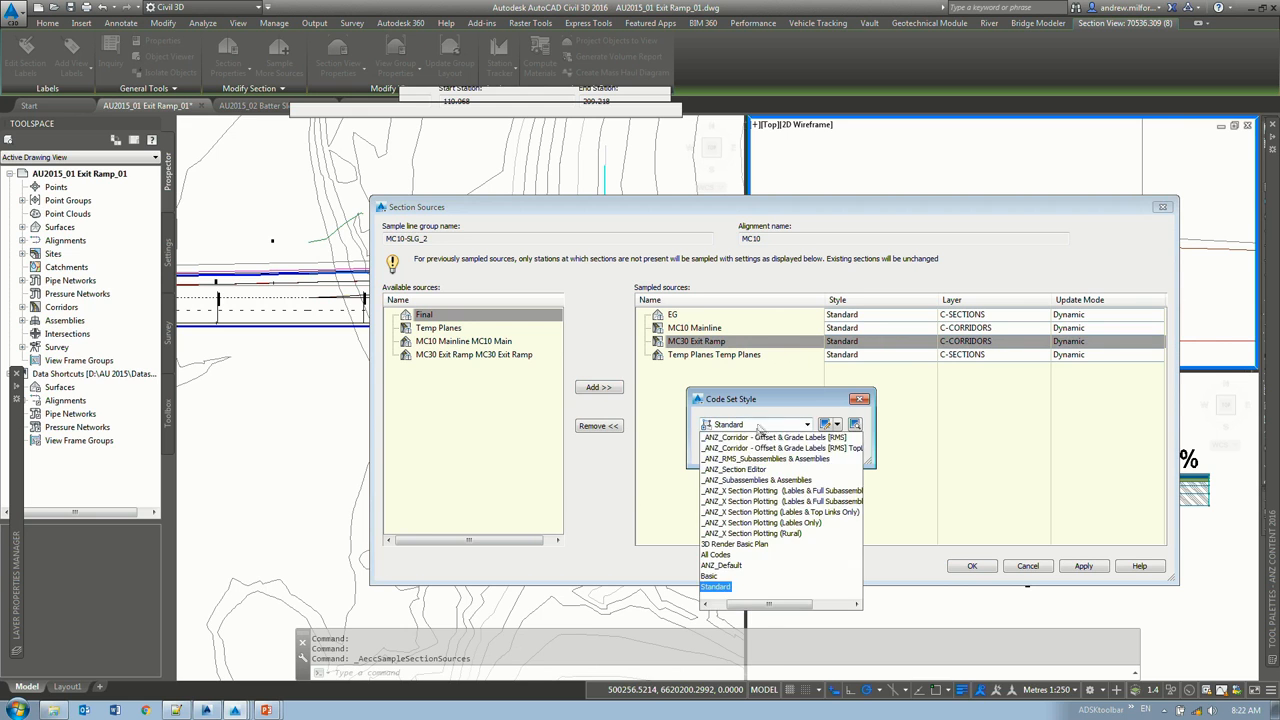
{"action": "left_click", "coordinate": [765, 438]}
{"action": "left_click", "coordinate": [728, 450]}
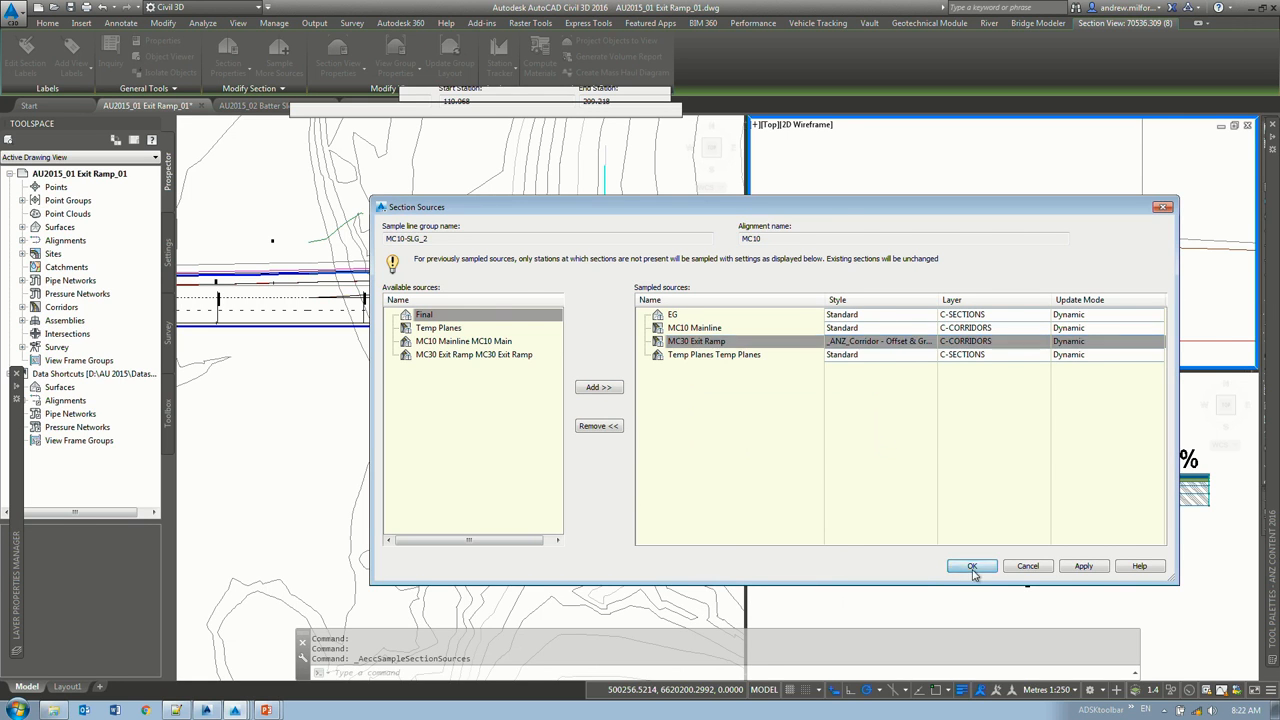
{"action": "left_click", "coordinate": [971, 567]}
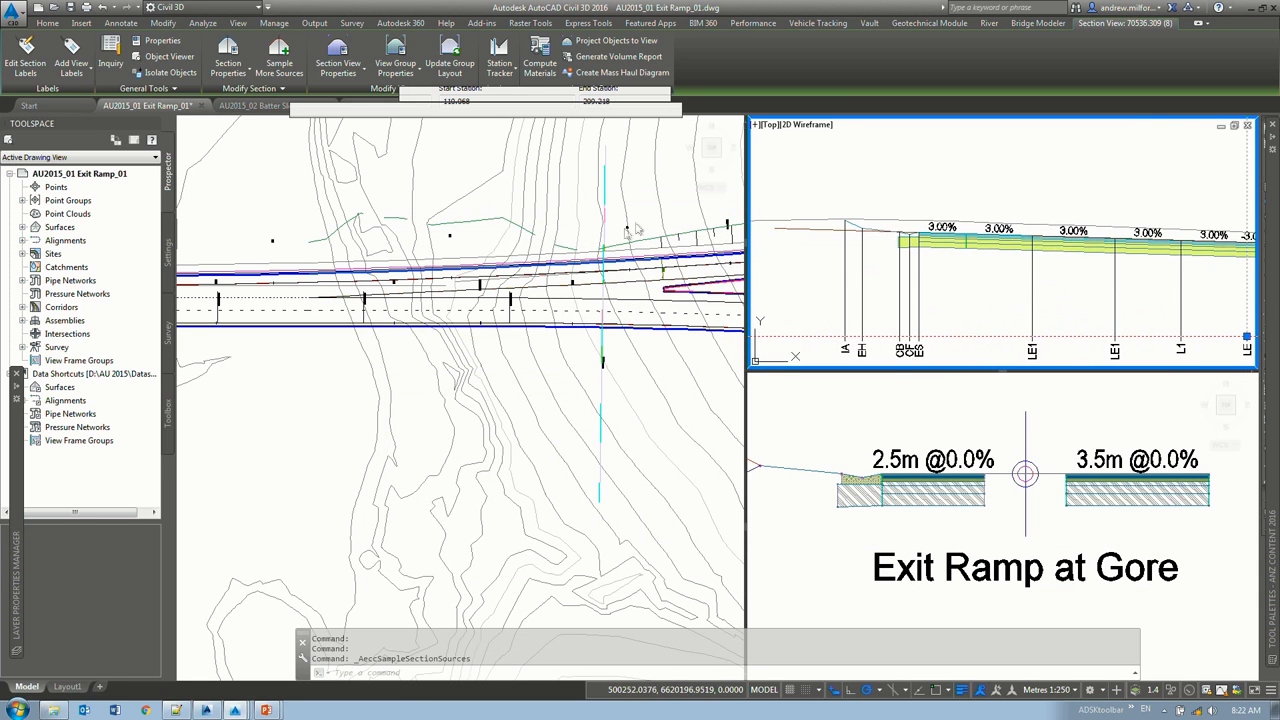
Step: Move the MC10 sample line back along the alignment and examine the lane and shoulder slopes in its section view
{"action": "left_click", "coordinate": [602, 290]}
{"action": "left_click", "coordinate": [601, 323]}
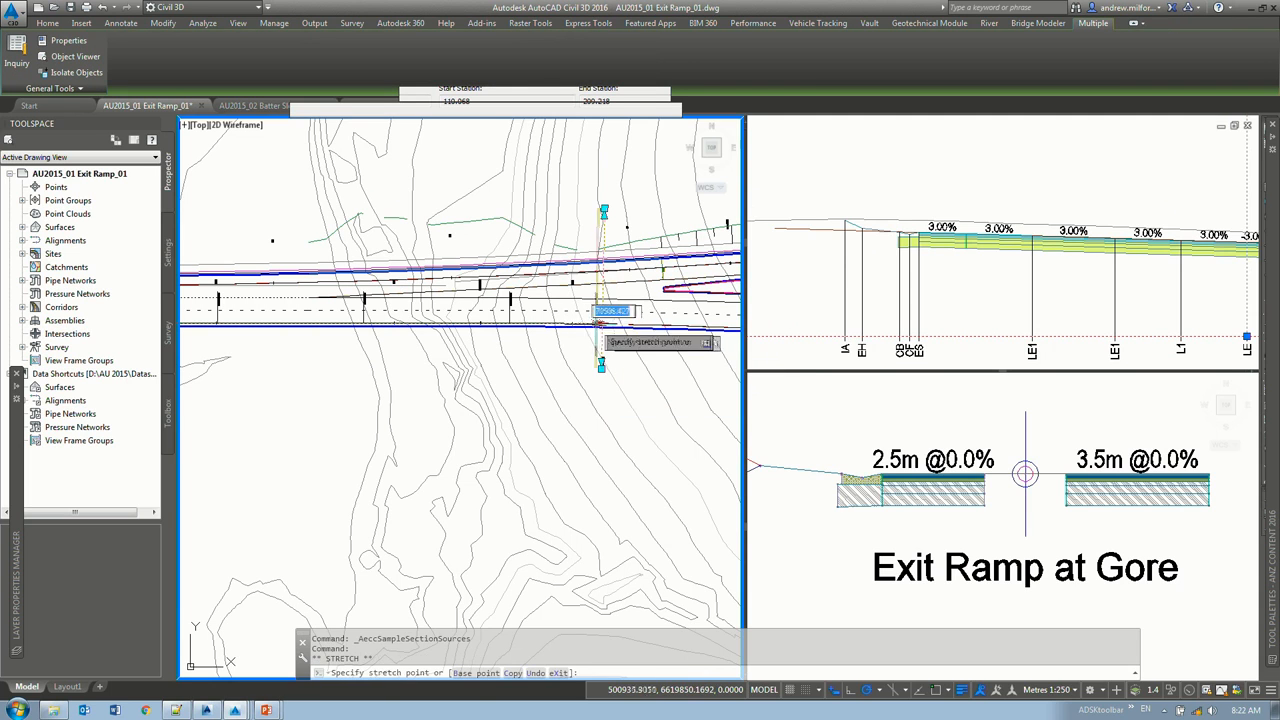
{"action": "left_click", "coordinate": [568, 320]}
{"action": "left_click", "coordinate": [568, 320]}
{"action": "left_click", "coordinate": [445, 322]}
{"action": "left_click", "coordinate": [1046, 224]}
{"action": "scroll", "coordinate": [1046, 224], "scroll_direction": "up", "scroll_amount": 5}
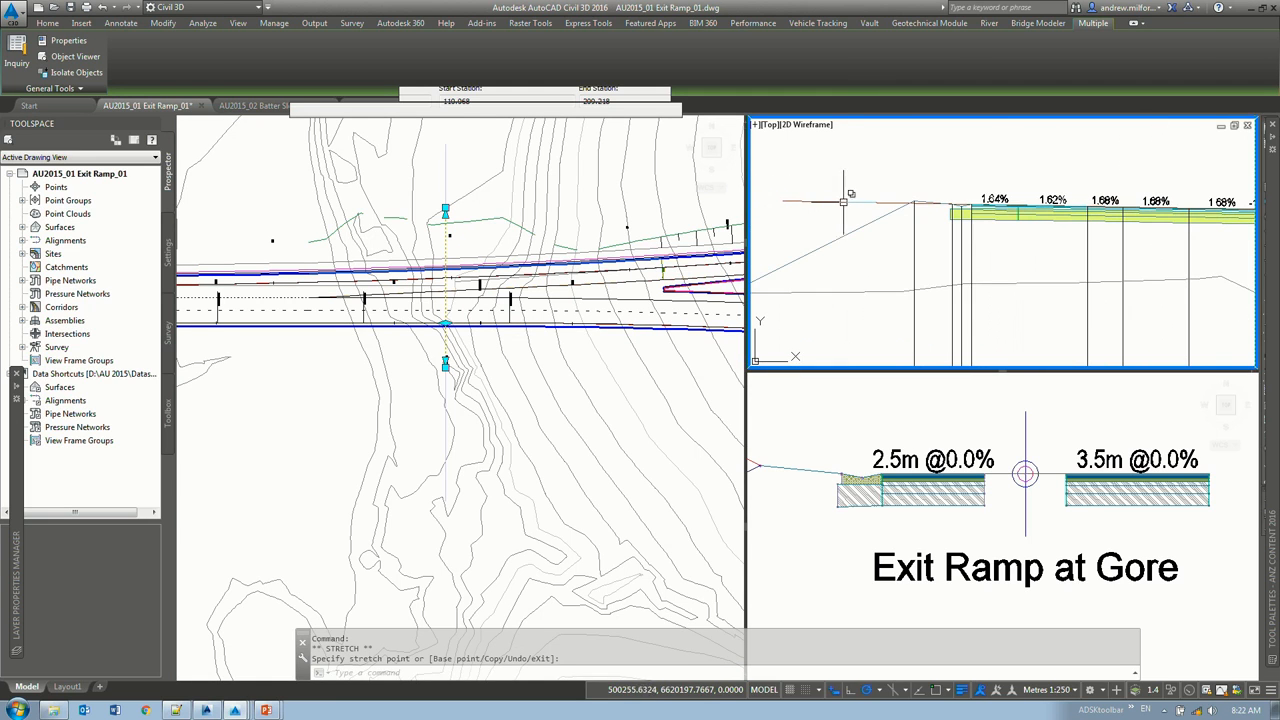
{"action": "scroll", "coordinate": [1051, 205], "scroll_direction": "up", "scroll_amount": 3}
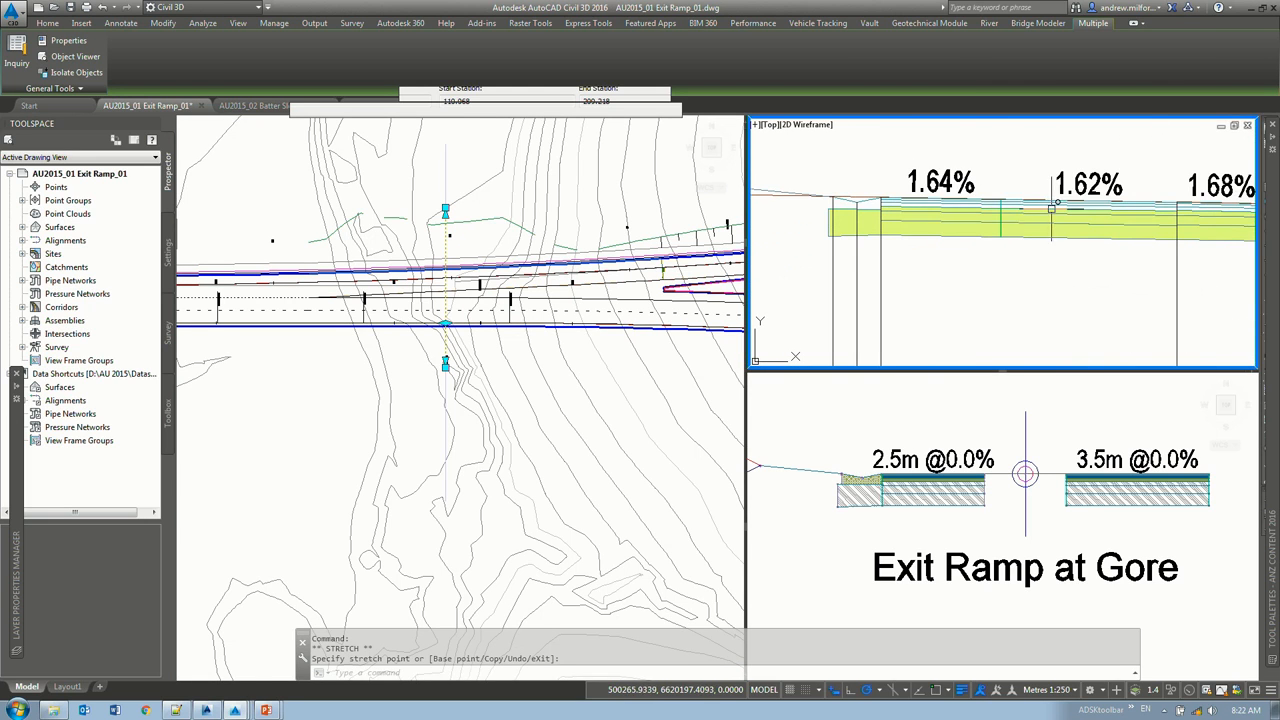
{"action": "mouse_move", "coordinate": [913, 195]}
Step: Move the sample line further back to about station 70444 and check the slopes and batter in the section view
{"action": "left_click", "coordinate": [433, 256]}
{"action": "mouse_move", "coordinate": [457, 257]}
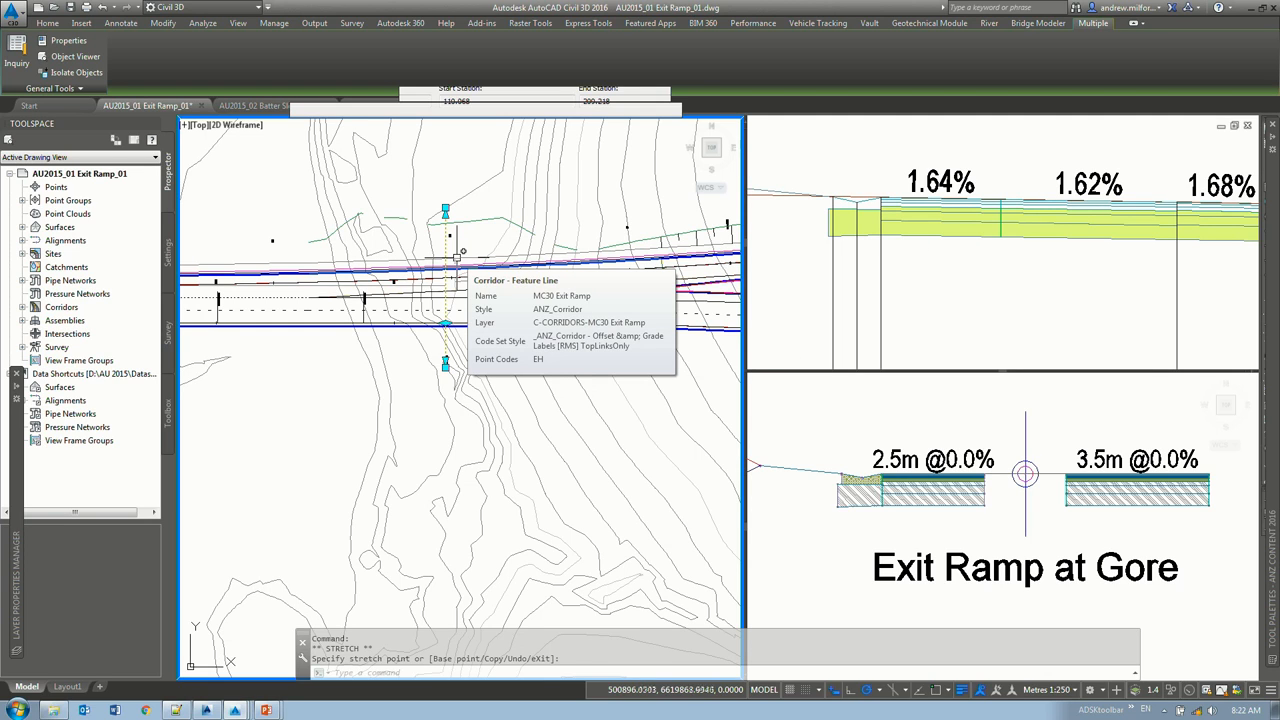
{"action": "left_click", "coordinate": [445, 322]}
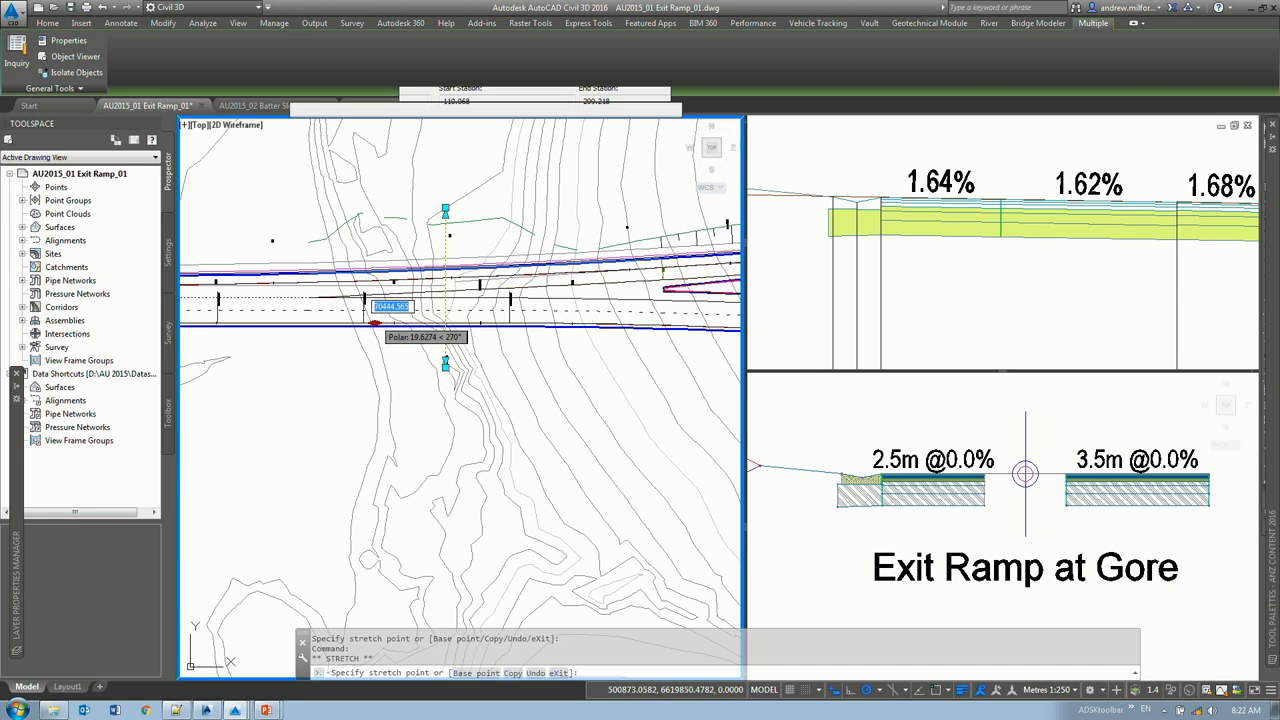
{"action": "left_click", "coordinate": [375, 322]}
{"action": "left_click", "coordinate": [1011, 288]}
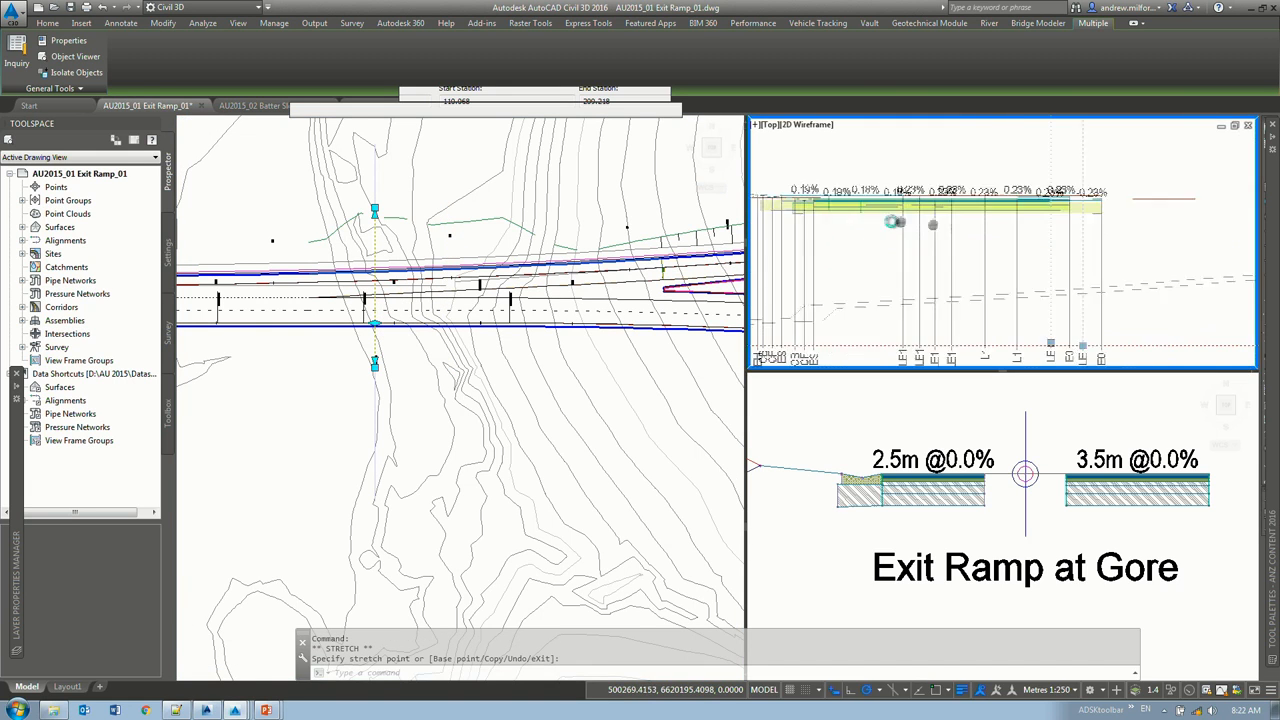
{"action": "scroll", "coordinate": [860, 243], "scroll_direction": "down", "scroll_amount": 3}
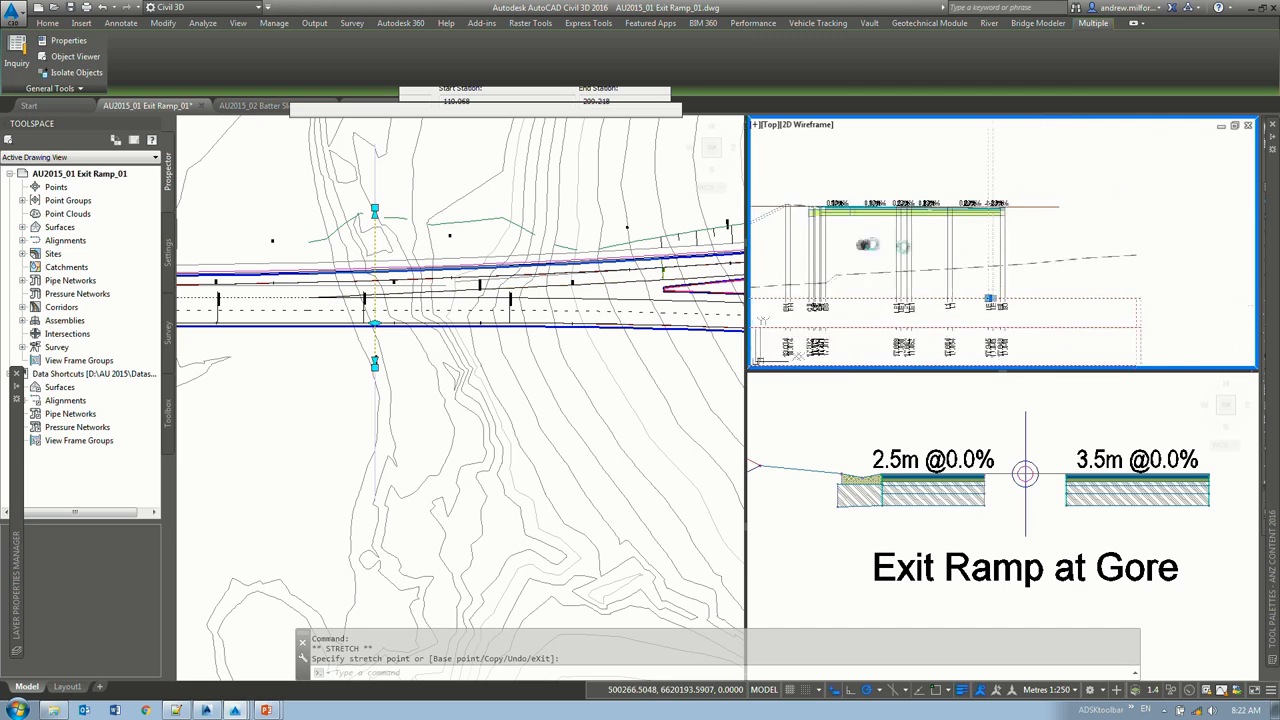
{"action": "key", "text": "Escape"}
{"action": "left_click", "coordinate": [470, 183]}
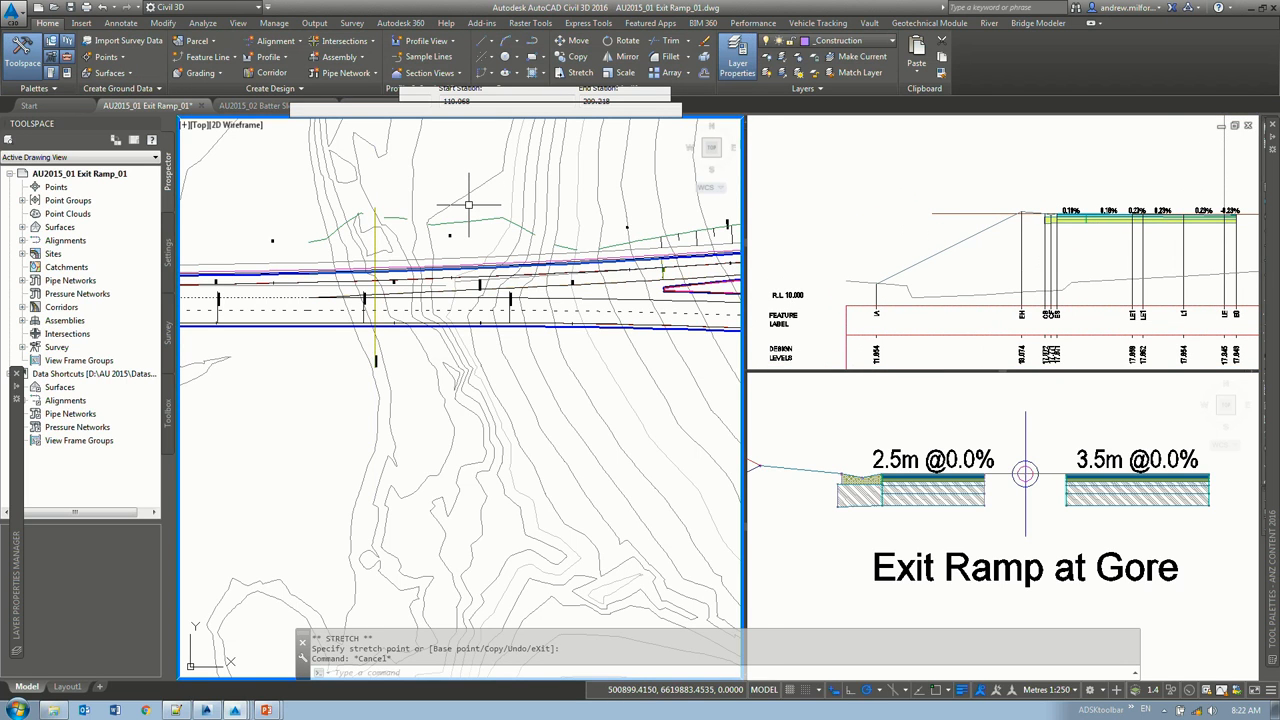
{"action": "mouse_move", "coordinate": [469, 204]}
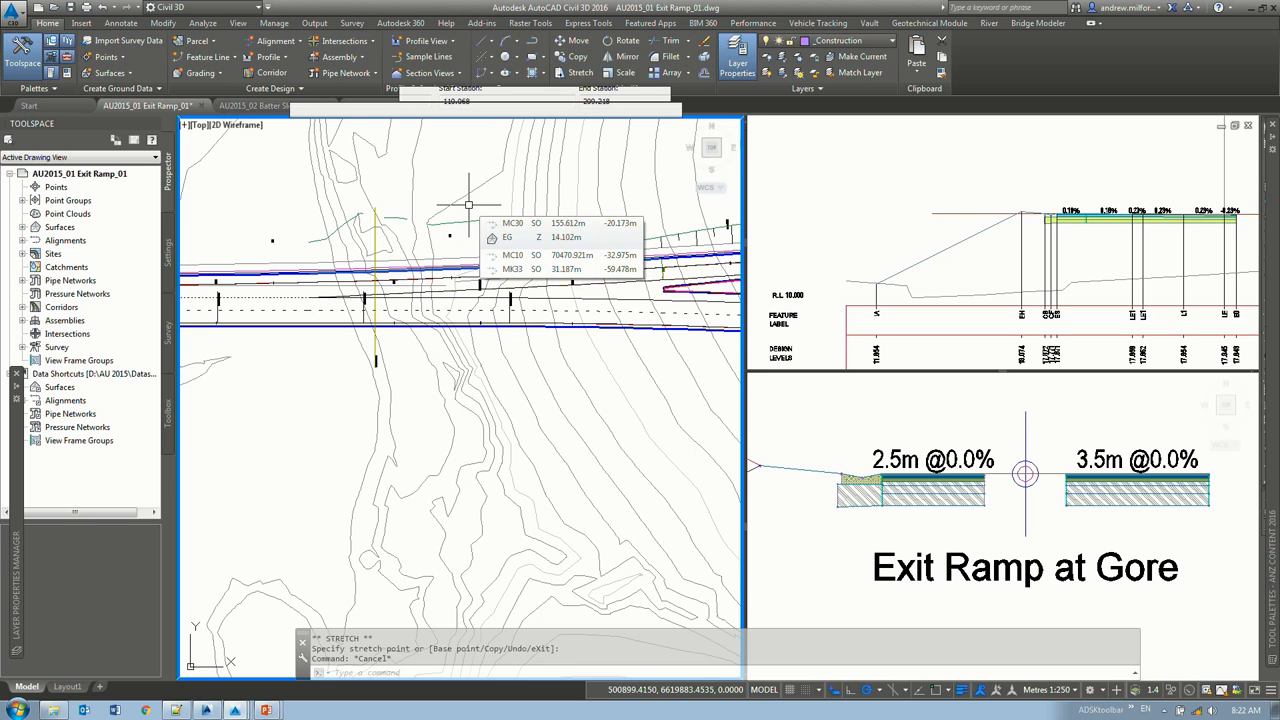
{"action": "mouse_move", "coordinate": [468, 204]}
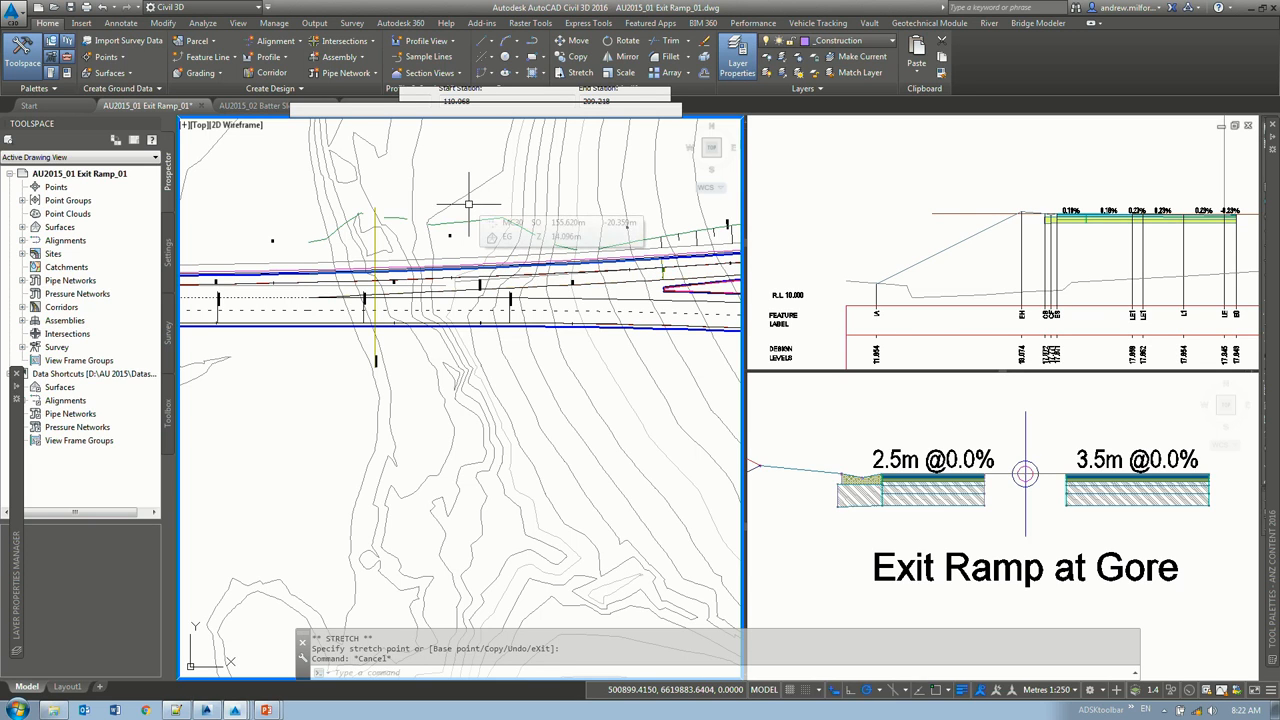
{"action": "scroll", "coordinate": [505, 475], "scroll_direction": "down", "scroll_amount": 2}
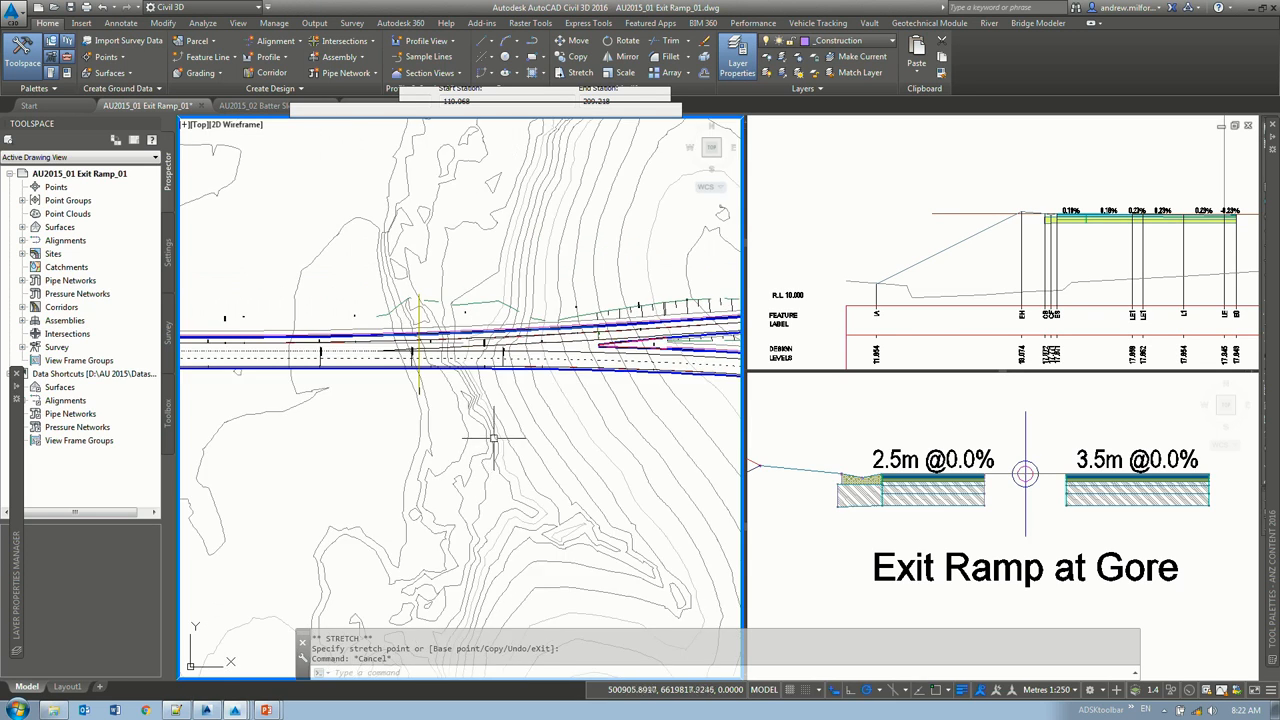
{"action": "key", "text": "alt+Tab"}
{"action": "key", "text": "alt+Tab"}
{"action": "key", "text": "alt+Tab"}
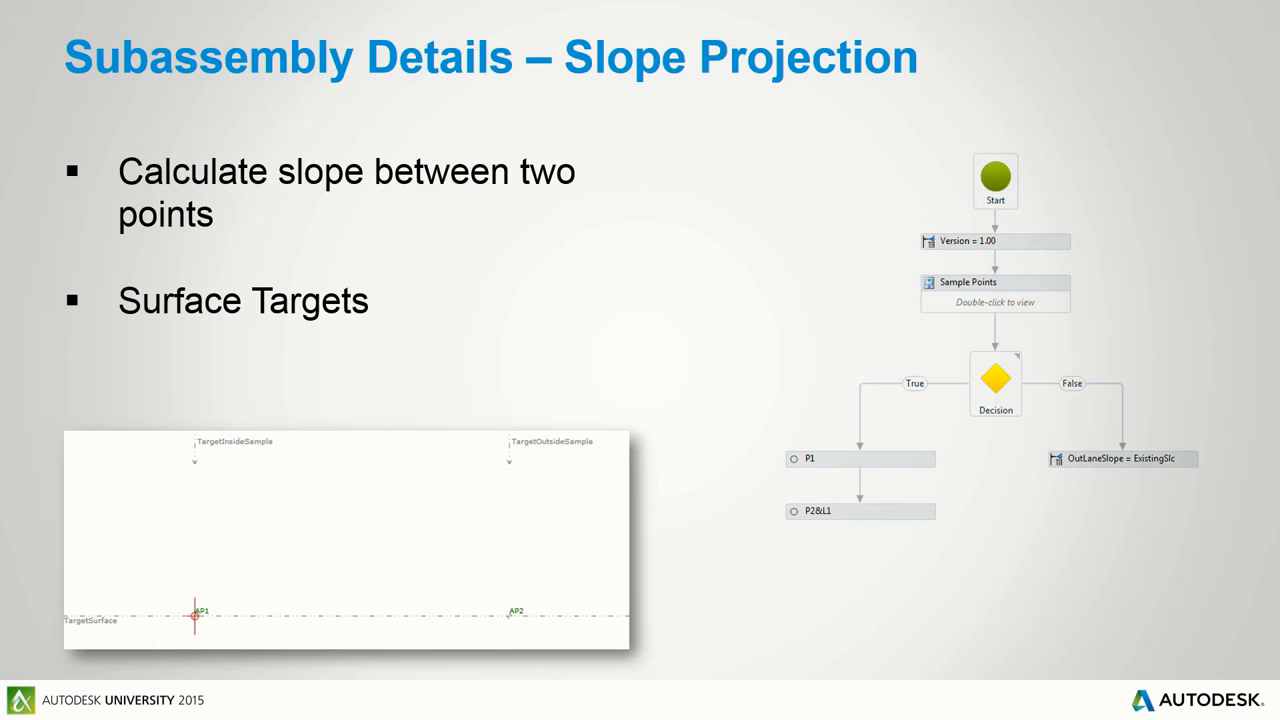
{"action": "key", "text": "Right"}
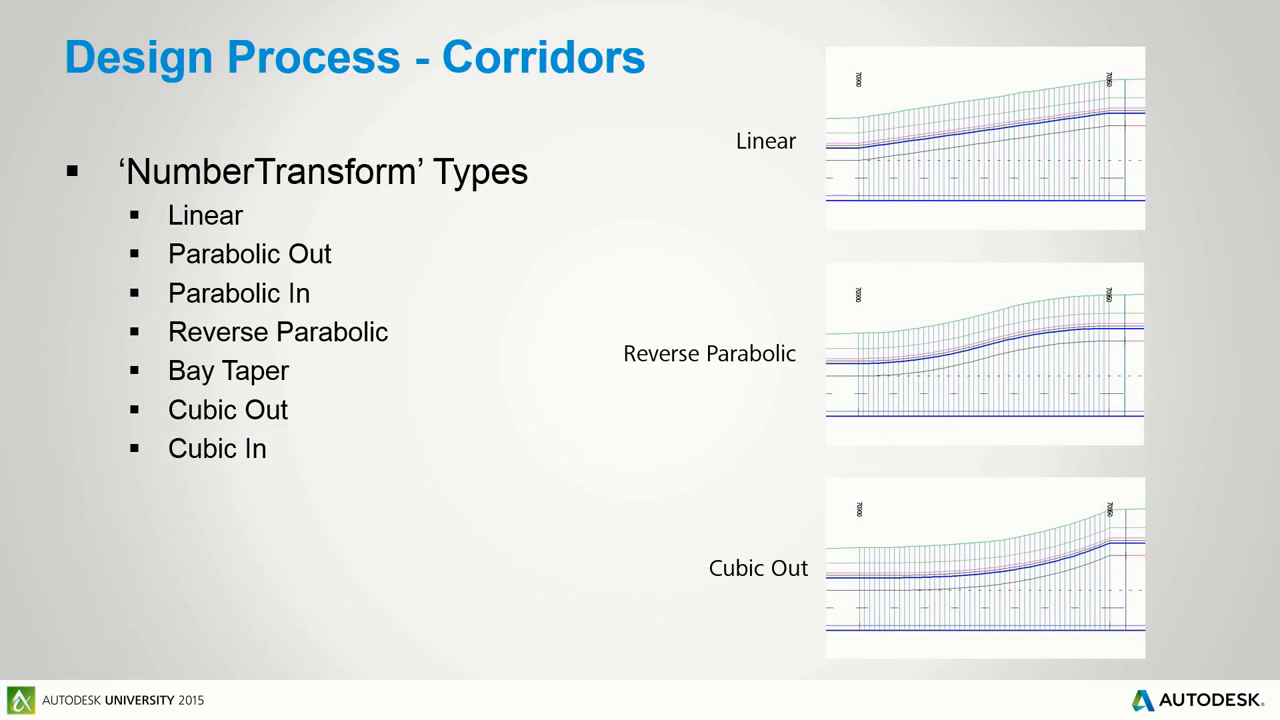
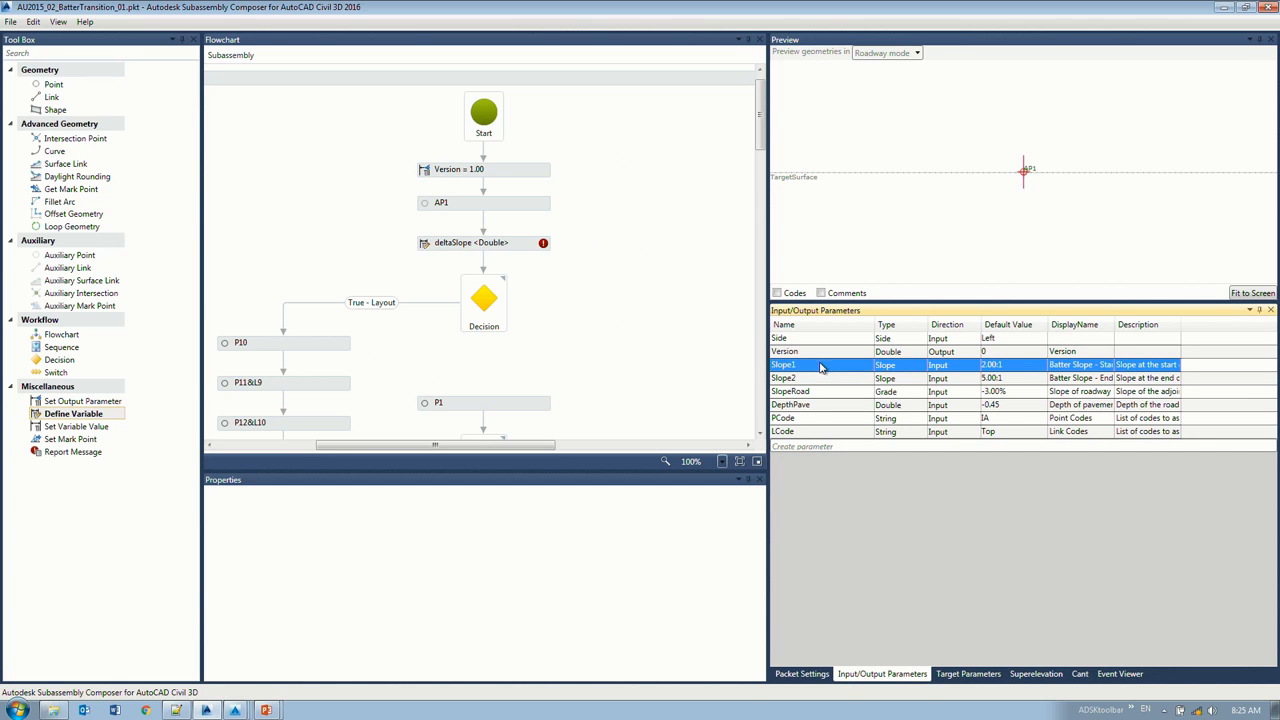
Step: Review the Slope2 and SlopeRoad input parameters, the deltaSlope variable and the AP1 point's geometry properties
{"action": "left_click", "coordinate": [828, 380]}
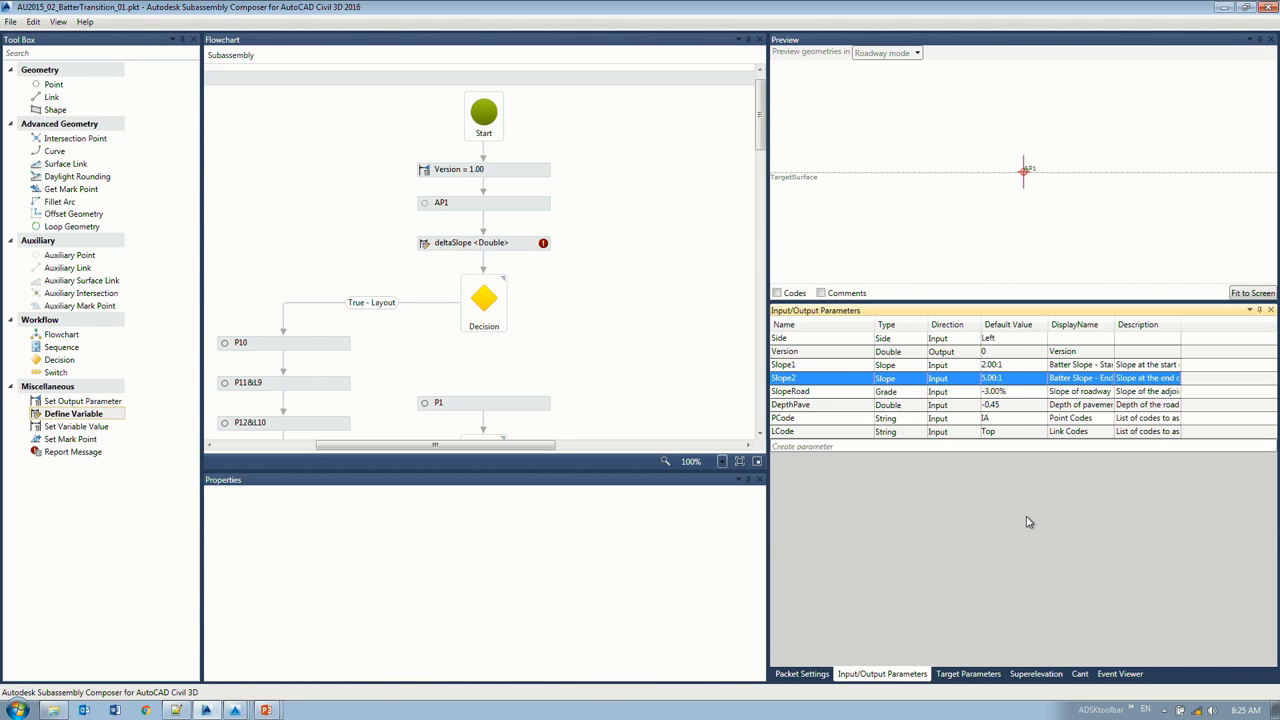
{"action": "left_click", "coordinate": [815, 393]}
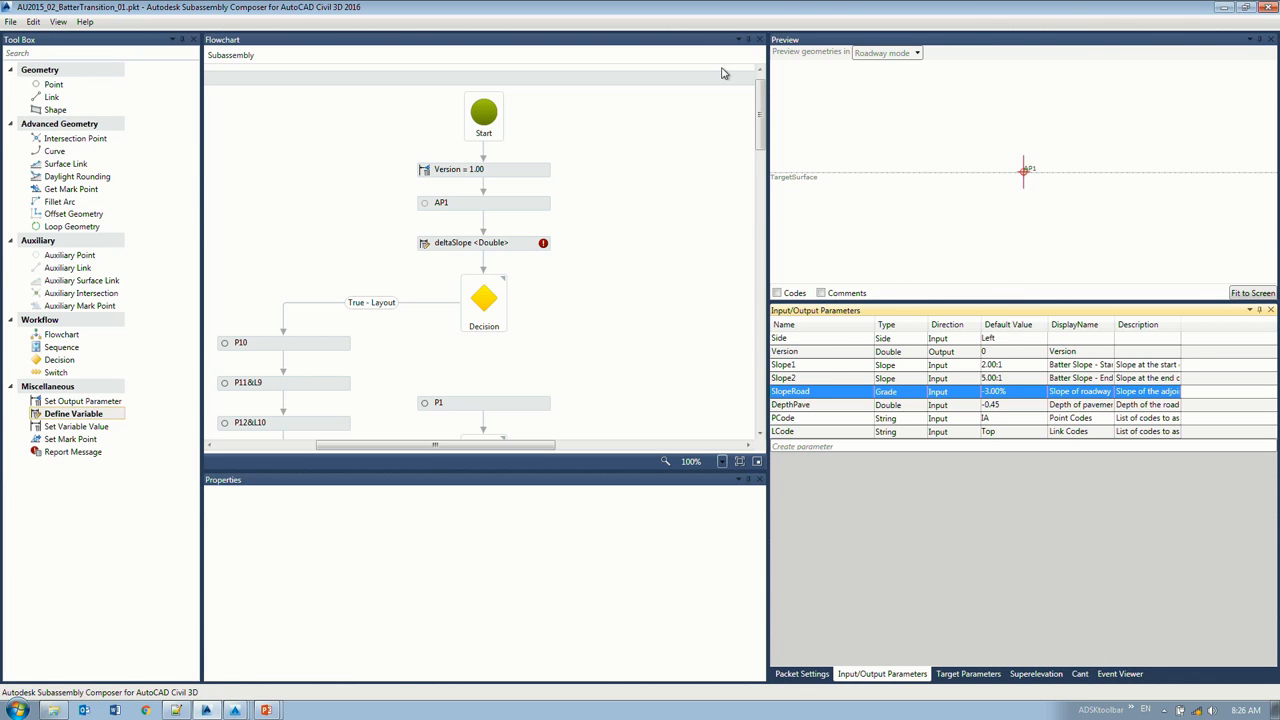
{"action": "left_click", "coordinate": [507, 244]}
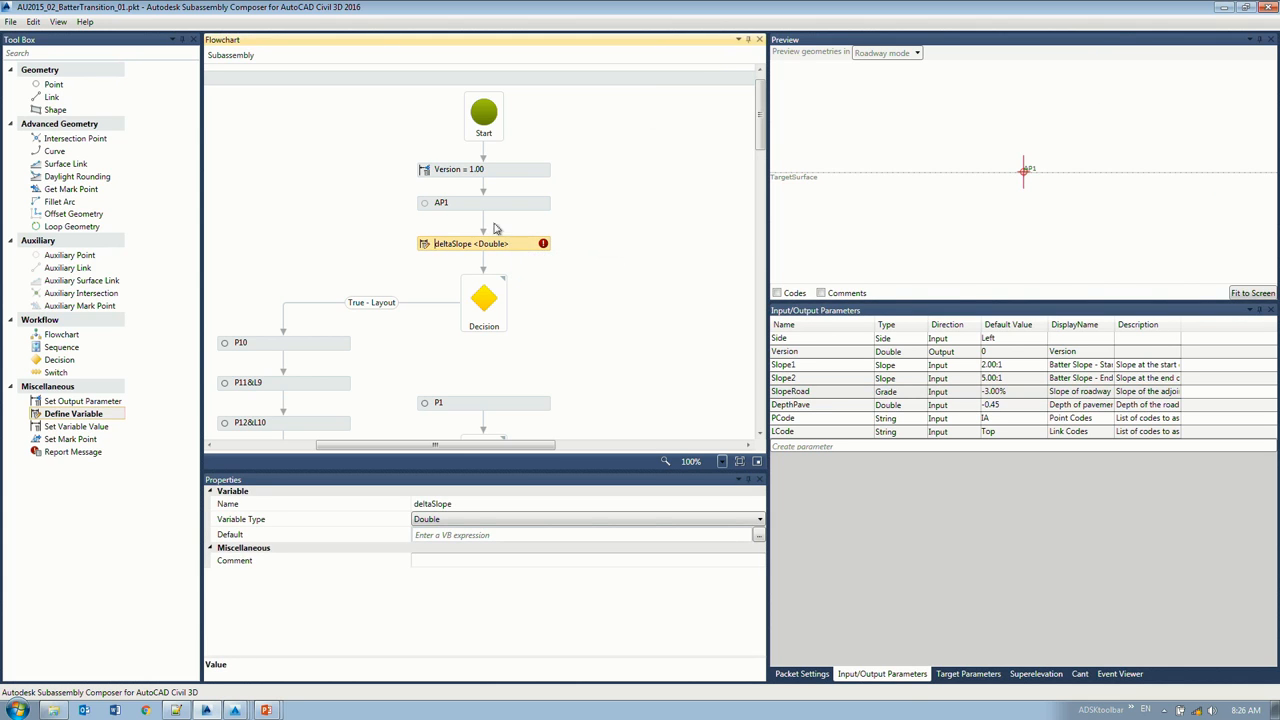
{"action": "left_click", "coordinate": [508, 207]}
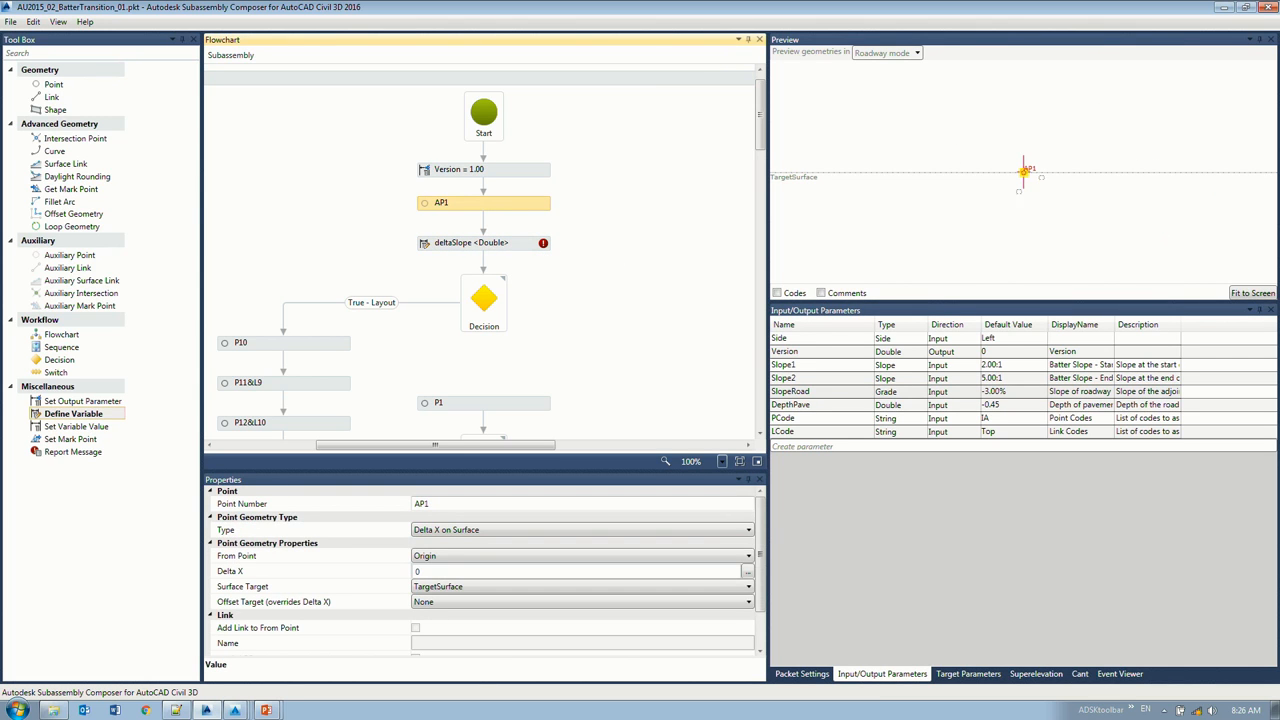
Step: Set the default value of the deltaSlope variable to Slope2-Slope1
{"action": "left_click", "coordinate": [480, 240]}
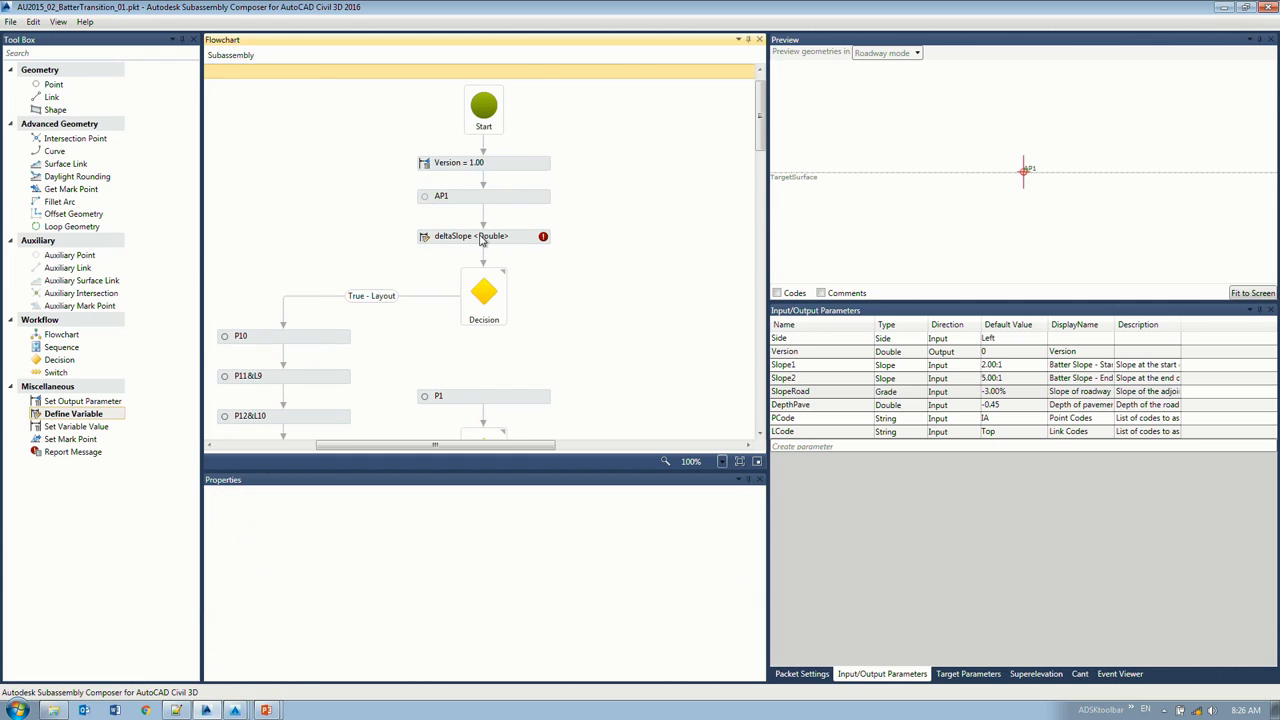
{"action": "left_click", "coordinate": [480, 240]}
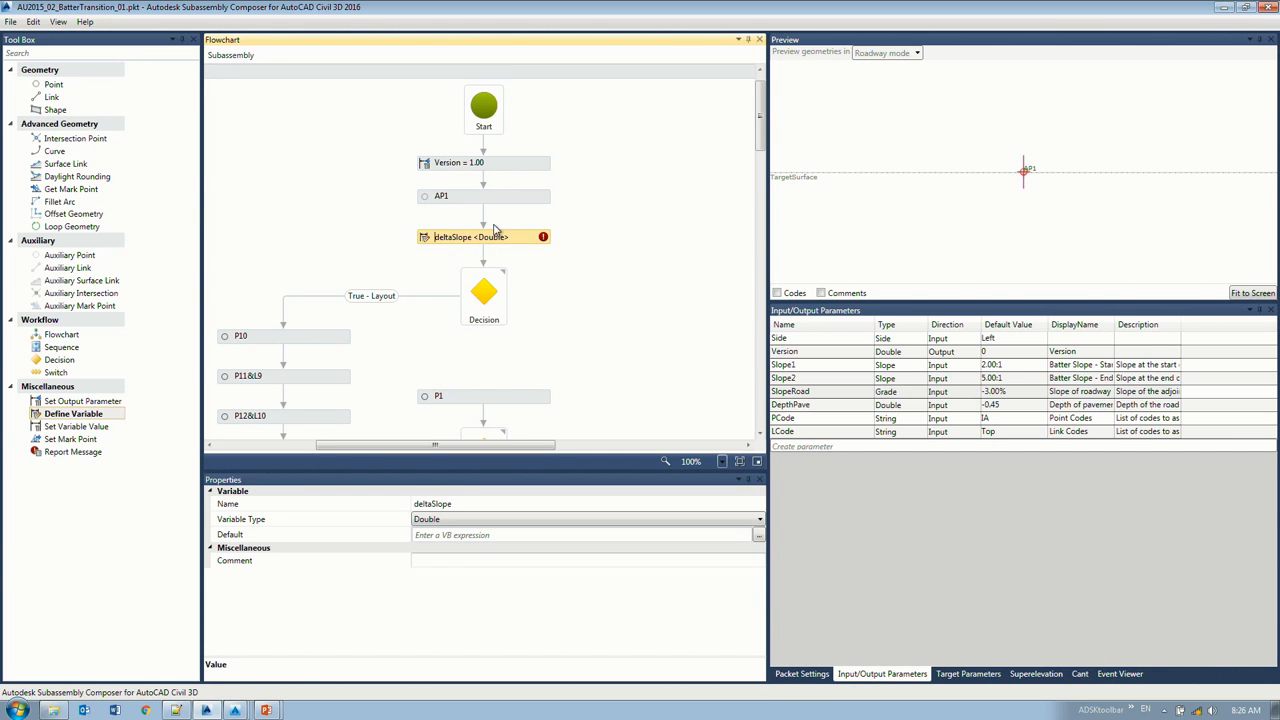
{"action": "left_click", "coordinate": [453, 534]}
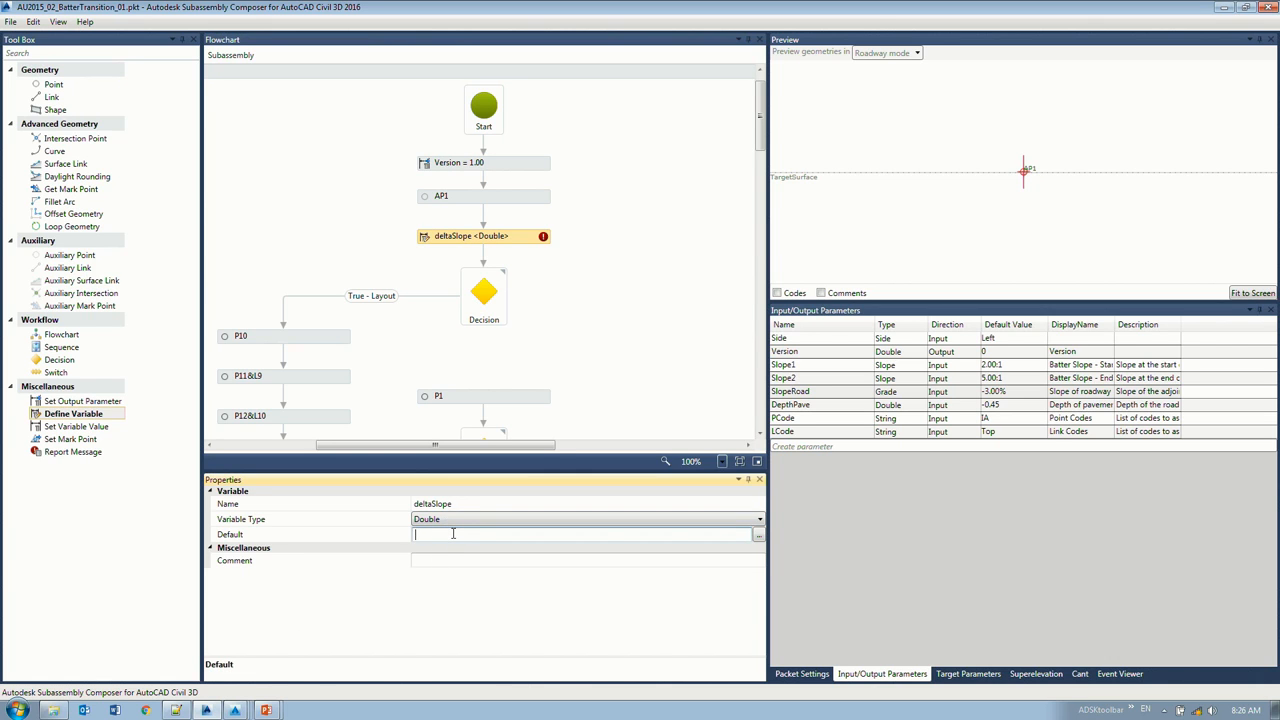
{"action": "type", "text": "Slope2"}
{"action": "left_click", "coordinate": [808, 378]}
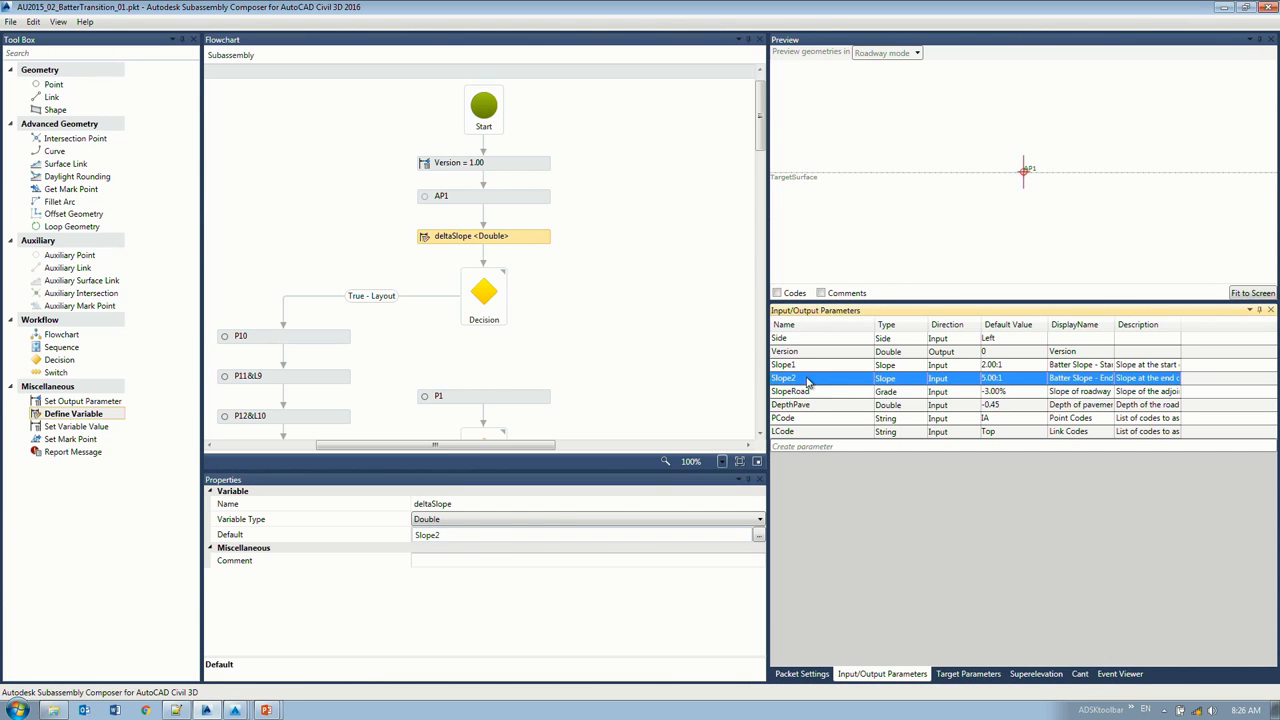
{"action": "left_click", "coordinate": [477, 535]}
{"action": "type", "text": "-Slope1"}
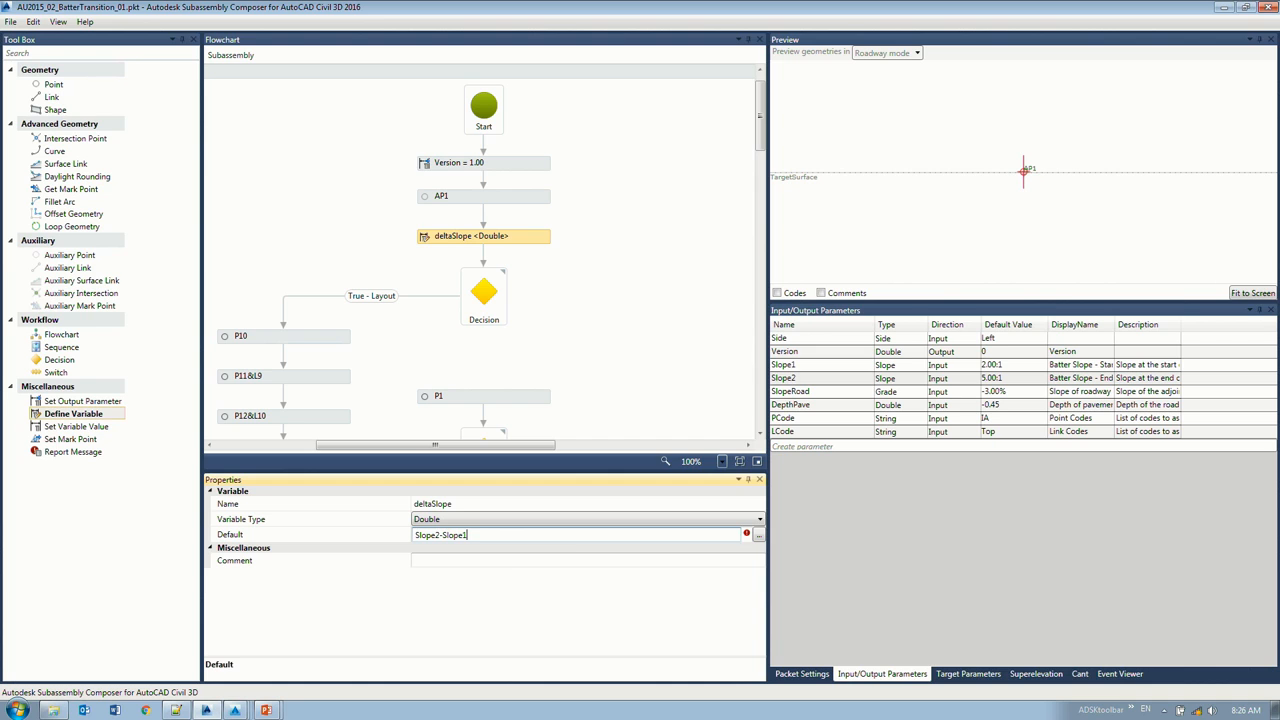
{"action": "left_click", "coordinate": [525, 562]}
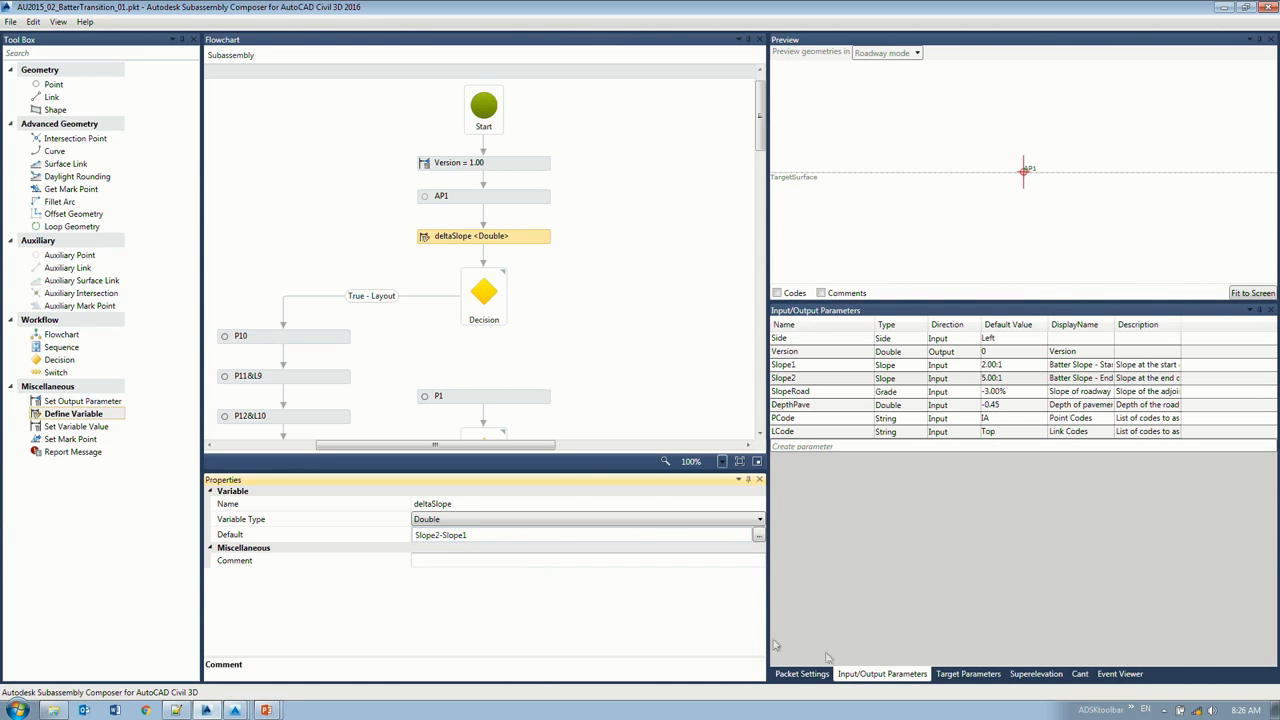
Step: Review the first decision's layout branch and show the geometry in Layout mode, fitted to an enlarged preview
{"action": "left_click", "coordinate": [484, 291]}
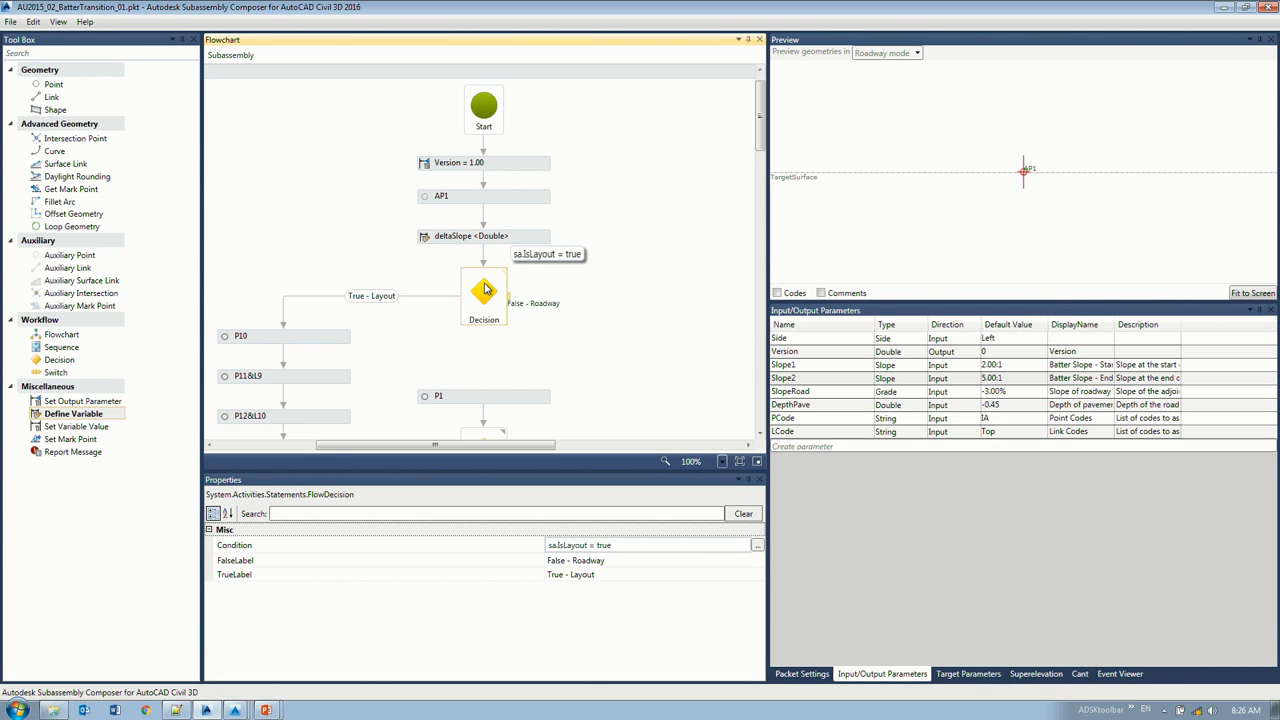
{"action": "scroll", "coordinate": [484, 291], "scroll_direction": "down", "scroll_amount": 4}
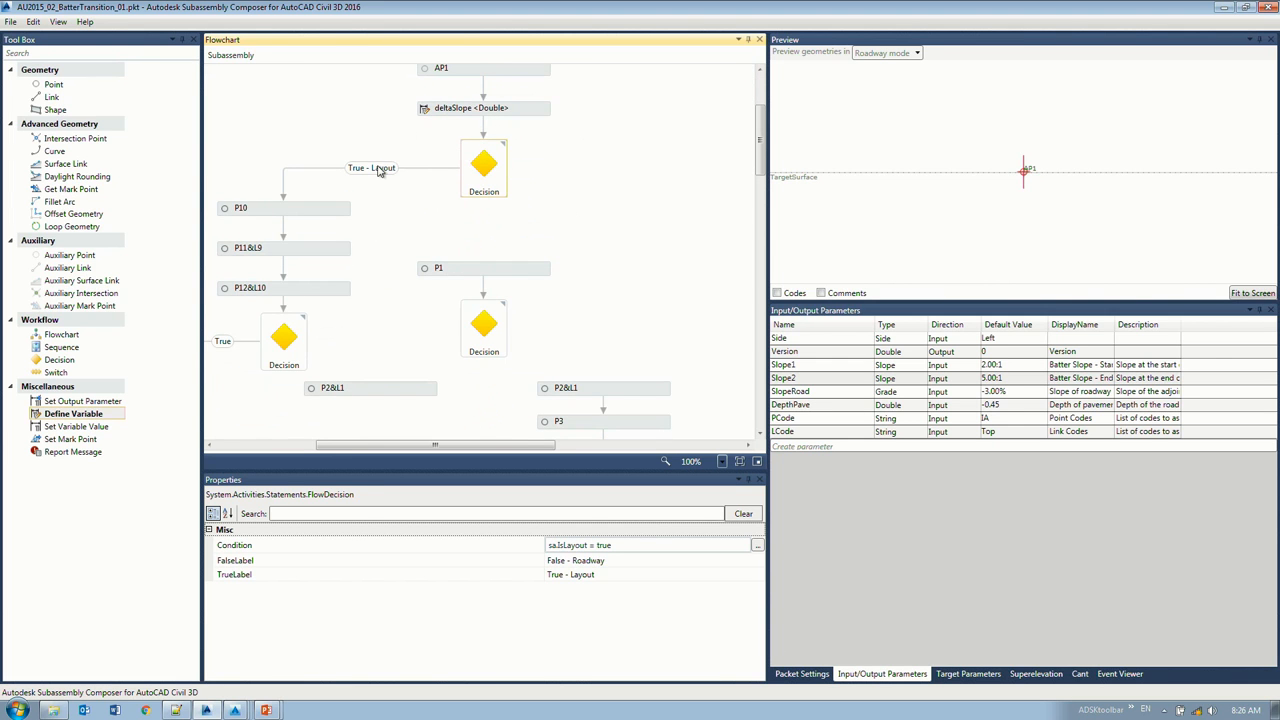
{"action": "left_click_drag", "start_coordinate": [395, 445], "coordinate": [325, 445]}
{"action": "left_click", "coordinate": [914, 53]}
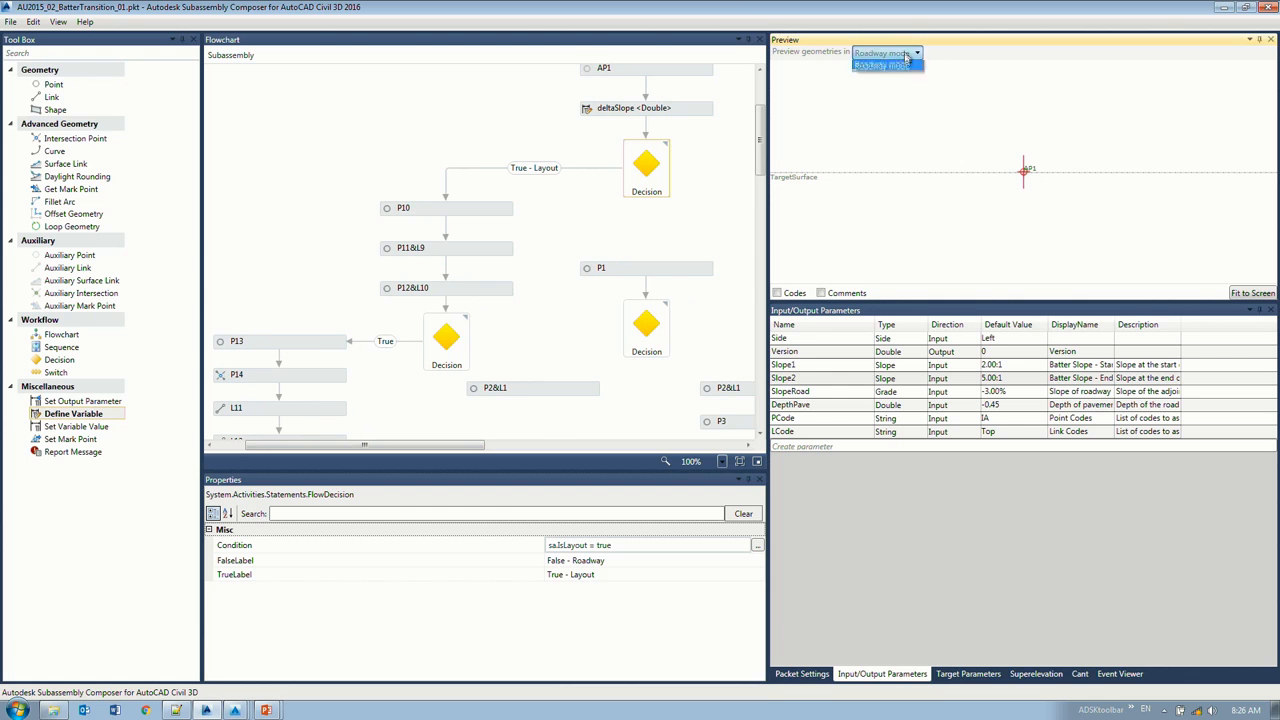
{"action": "left_click", "coordinate": [904, 68]}
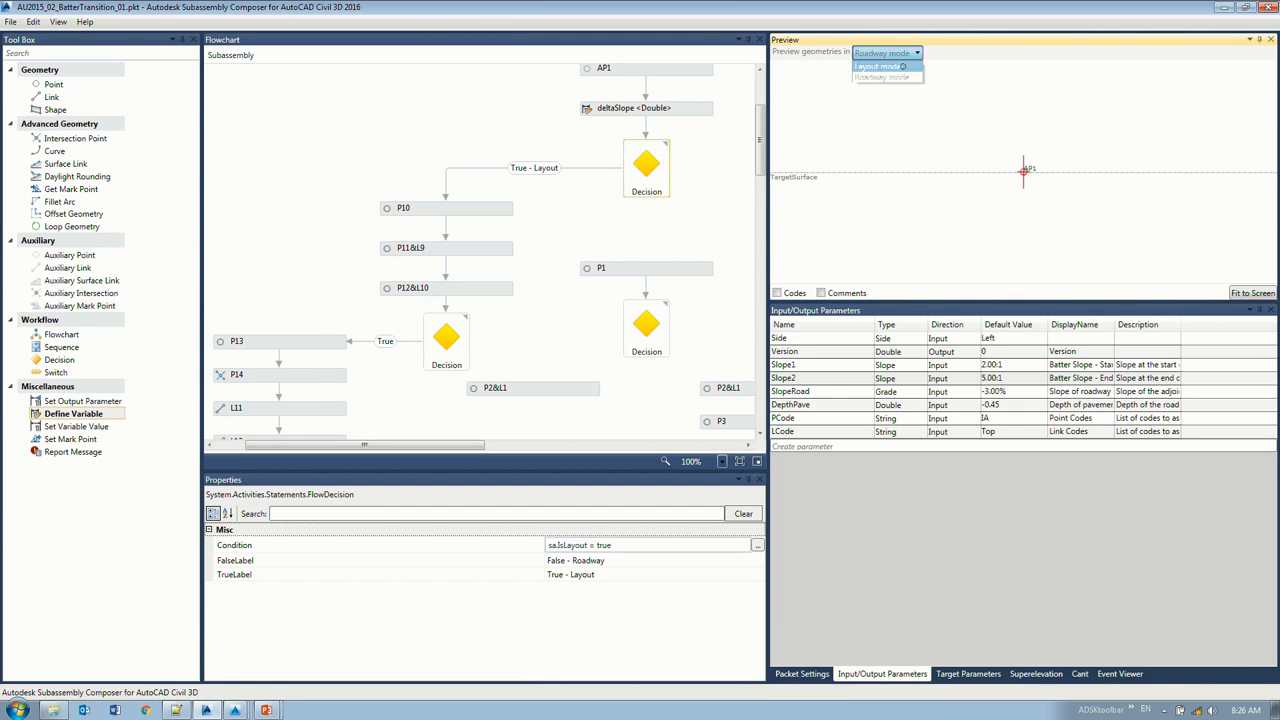
{"action": "left_click", "coordinate": [1252, 295]}
{"action": "left_click_drag", "start_coordinate": [1127, 309], "coordinate": [1127, 446]}
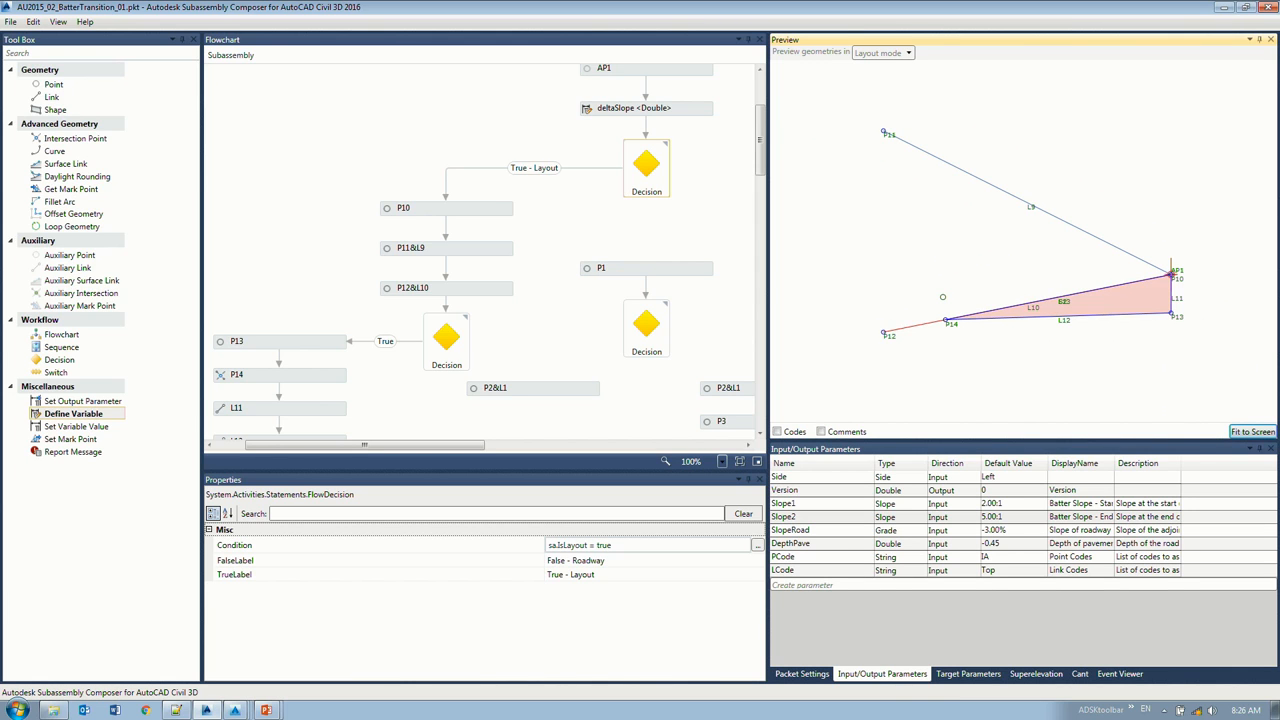
{"action": "left_click", "coordinate": [652, 228]}
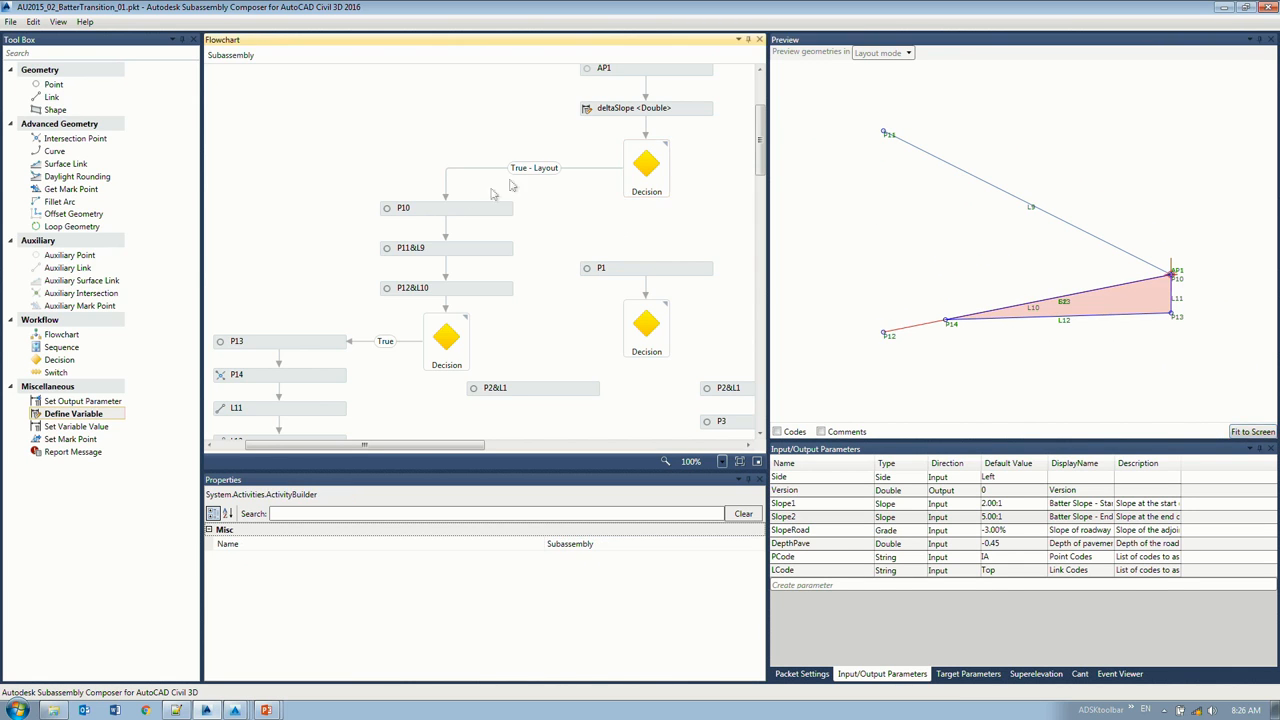
Step: Add a Set Variable Value element beside the first decision and delete the automatic True - Cut connector leading to it
{"action": "left_click_drag", "start_coordinate": [461, 445], "coordinate": [617, 446]}
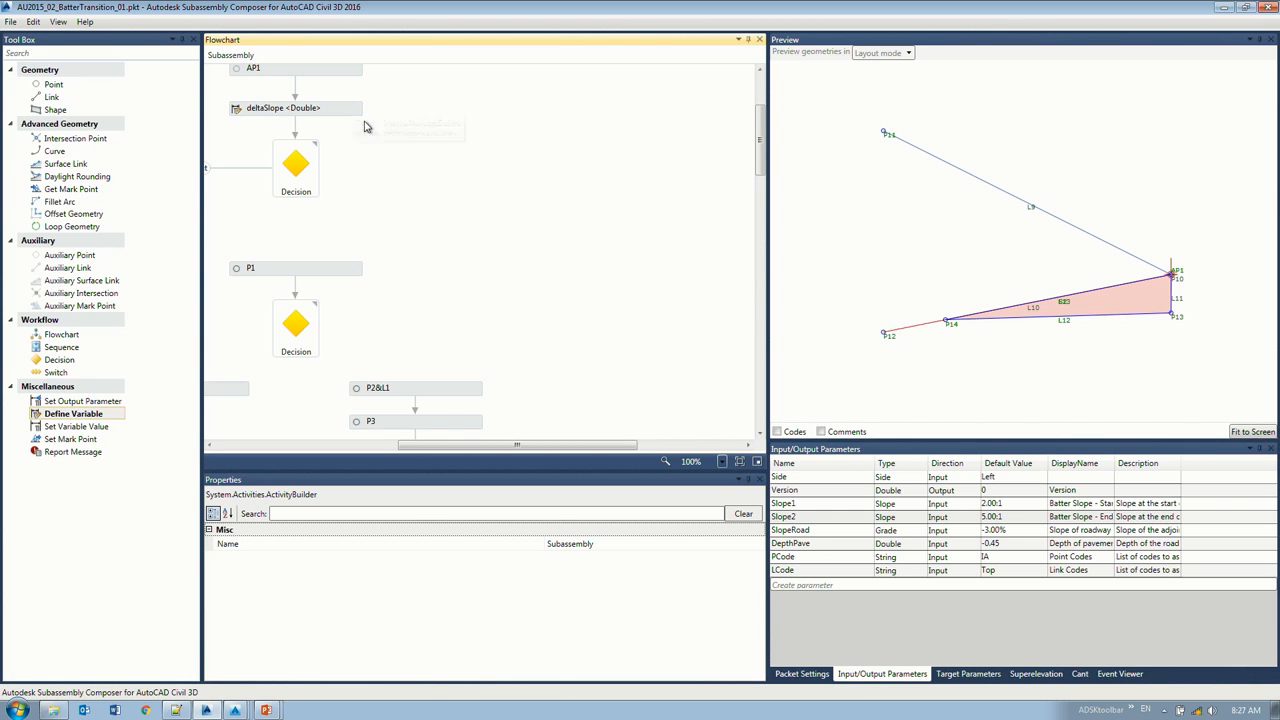
{"action": "left_click", "coordinate": [62, 428]}
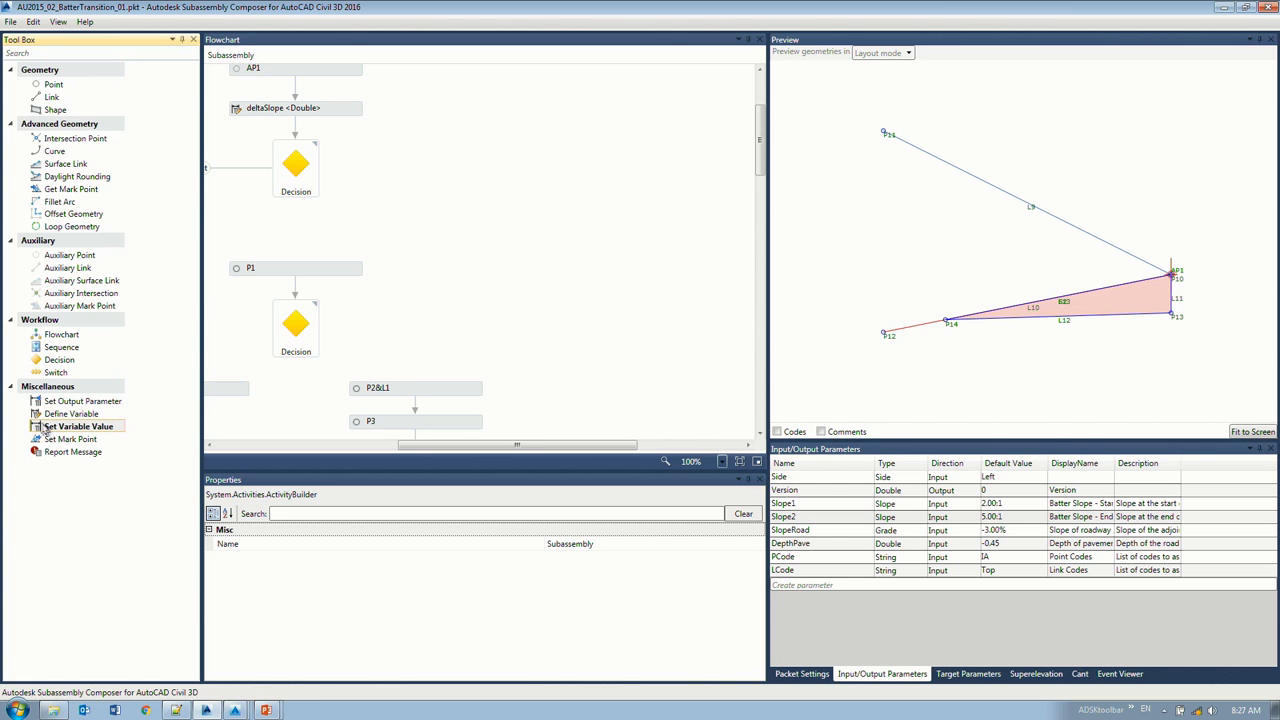
{"action": "left_click_drag", "start_coordinate": [46, 430], "coordinate": [480, 244]}
{"action": "left_click_drag", "start_coordinate": [480, 238], "coordinate": [470, 190]}
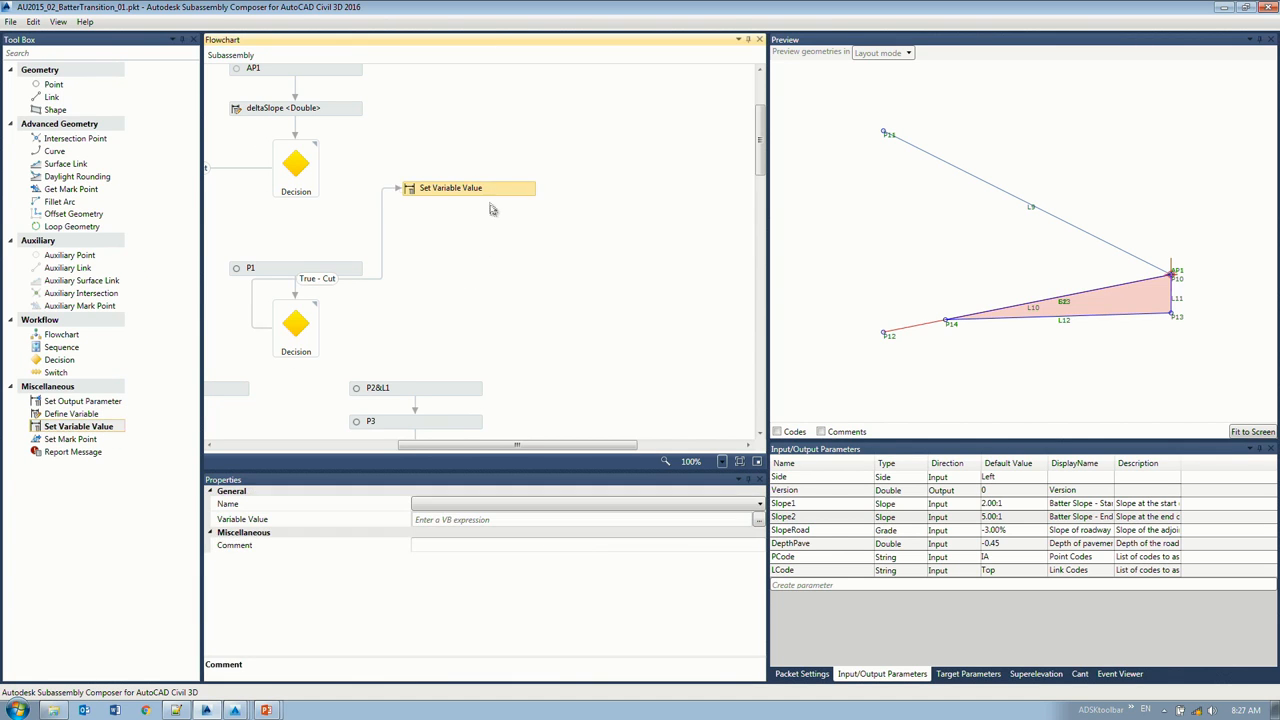
{"action": "left_click", "coordinate": [382, 219]}
{"action": "key", "text": "Delete"}
{"action": "left_click", "coordinate": [470, 190]}
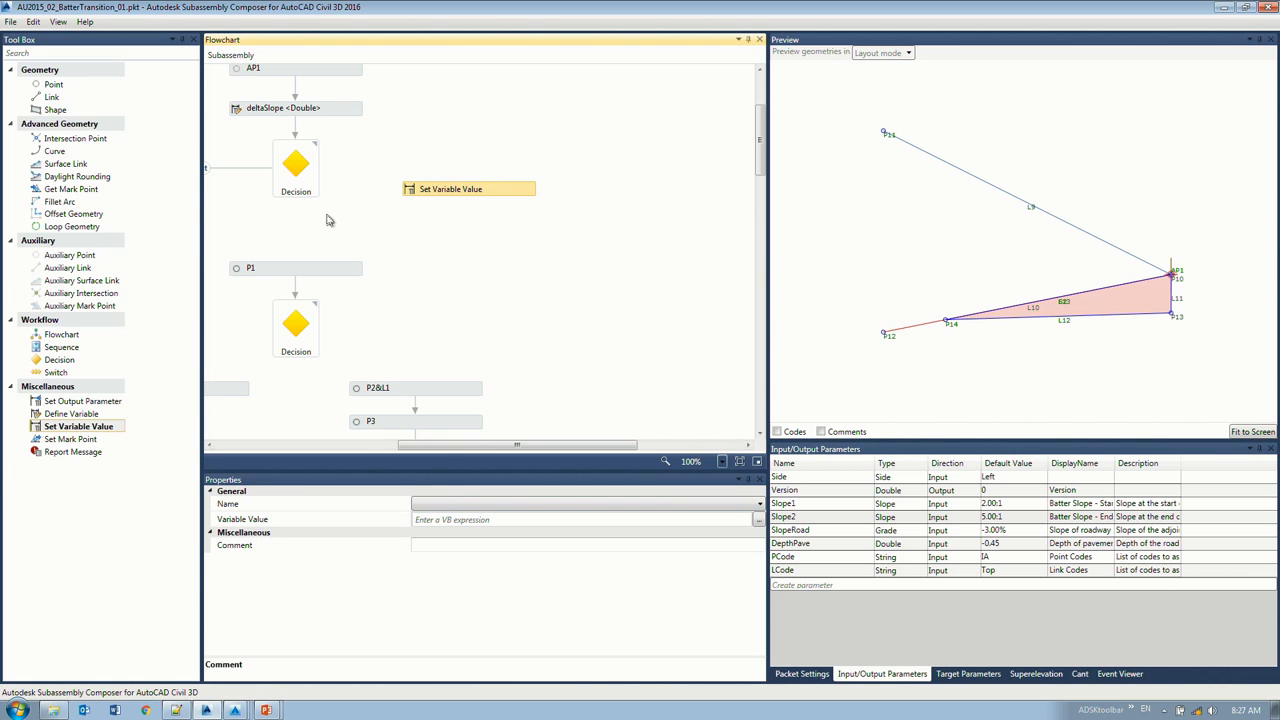
Step: Connect the first decision's False - Roadway branch to the Set Variable Value element and choose deltaSlope as its variable
{"action": "left_click_drag", "start_coordinate": [324, 170], "coordinate": [468, 186]}
{"action": "left_click", "coordinate": [500, 247]}
{"action": "left_click", "coordinate": [466, 189]}
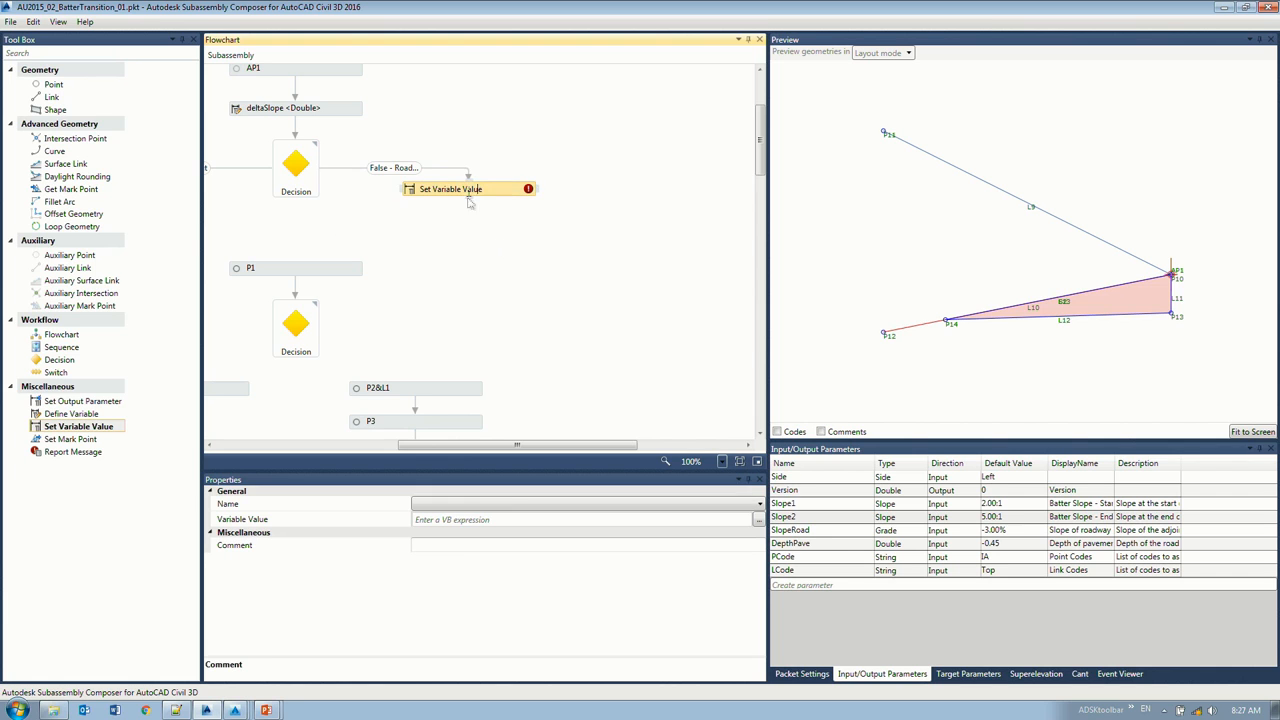
{"action": "left_click", "coordinate": [462, 505]}
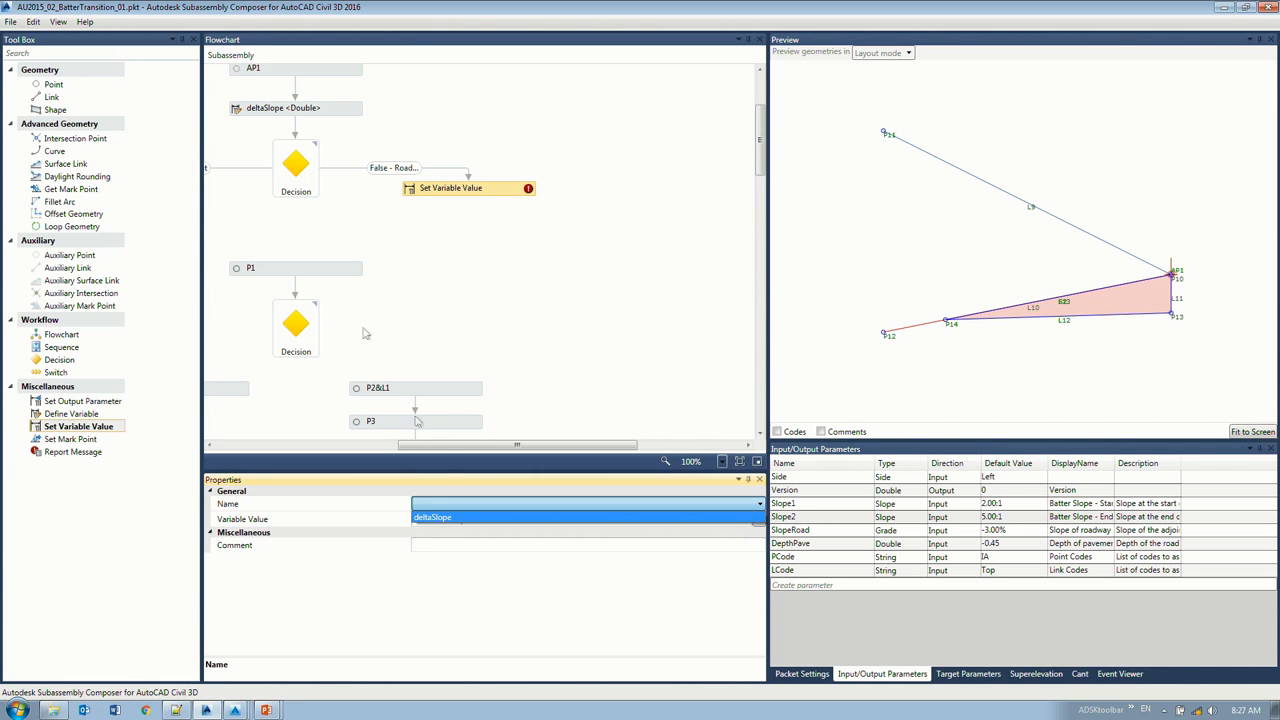
{"action": "left_click", "coordinate": [461, 518]}
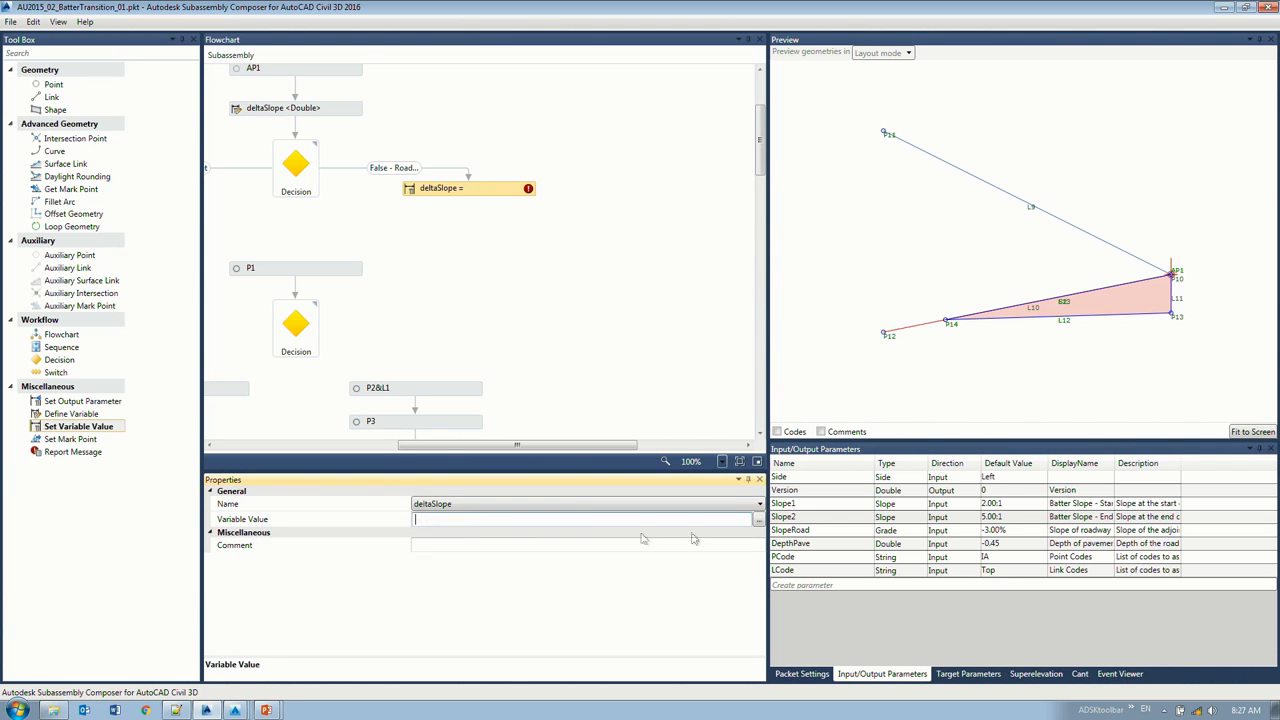
Step: Set the variable value to ((Baseline.Station - Baseline.RegionStart) / (Baseline.RegionEnd - Baseline.RegionStart)) * deltaSlope and connect the element to P1
{"action": "left_click", "coordinate": [759, 521]}
{"action": "left_click_drag", "start_coordinate": [833, 550], "coordinate": [870, 551]}
{"action": "left_click", "coordinate": [718, 458]}
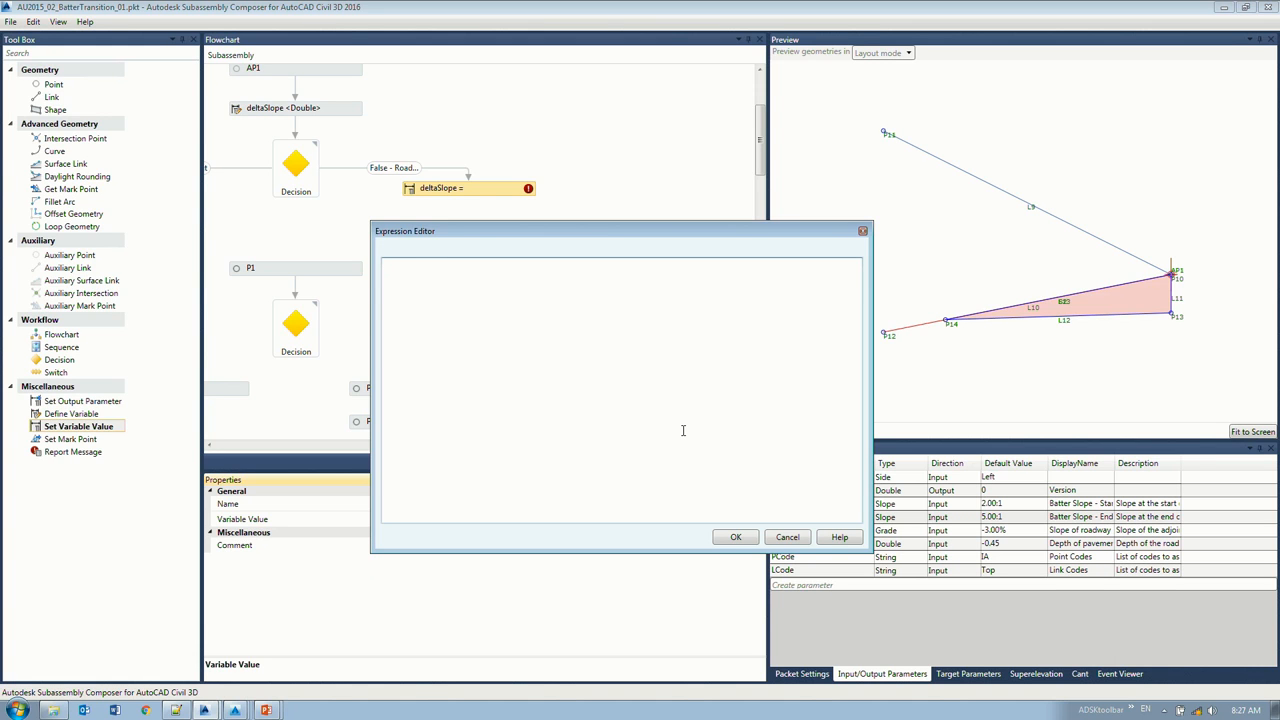
{"action": "type", "text": "((Baseline"}
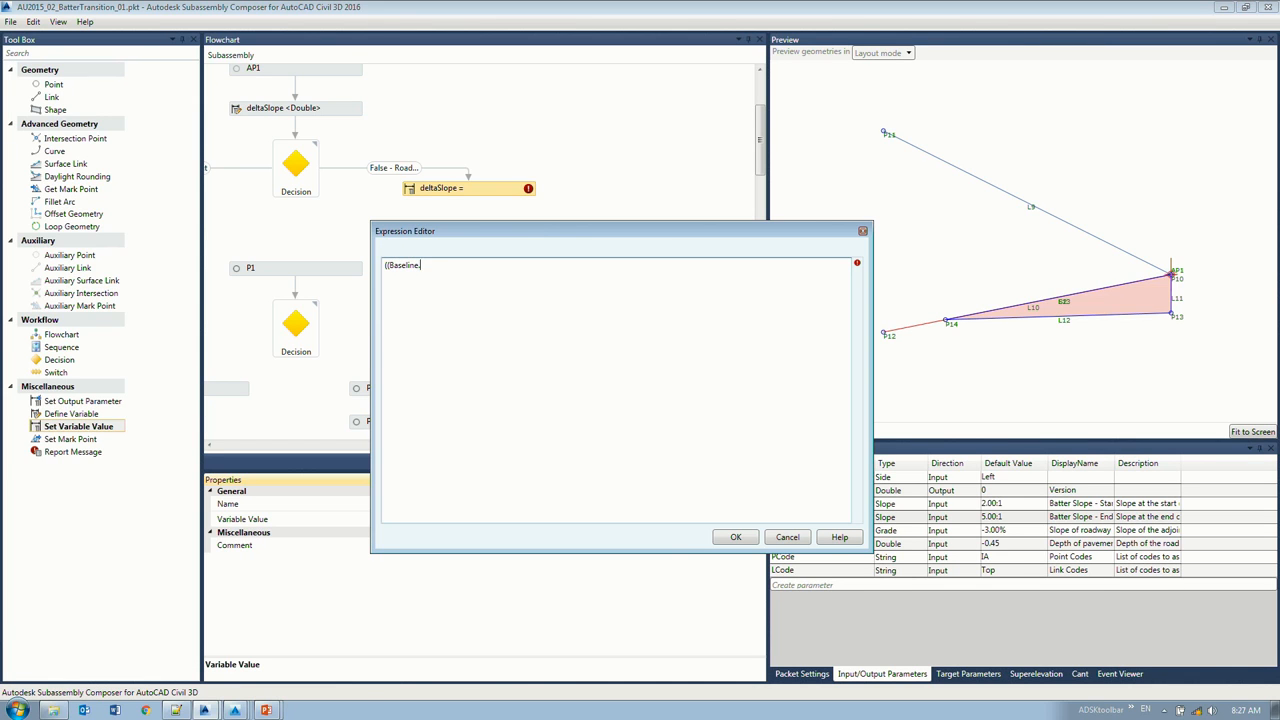
{"action": "type", "text": ".Station - Baseline.RegionStart) / (Baseline.RegionEnd - Baseline.Re"}
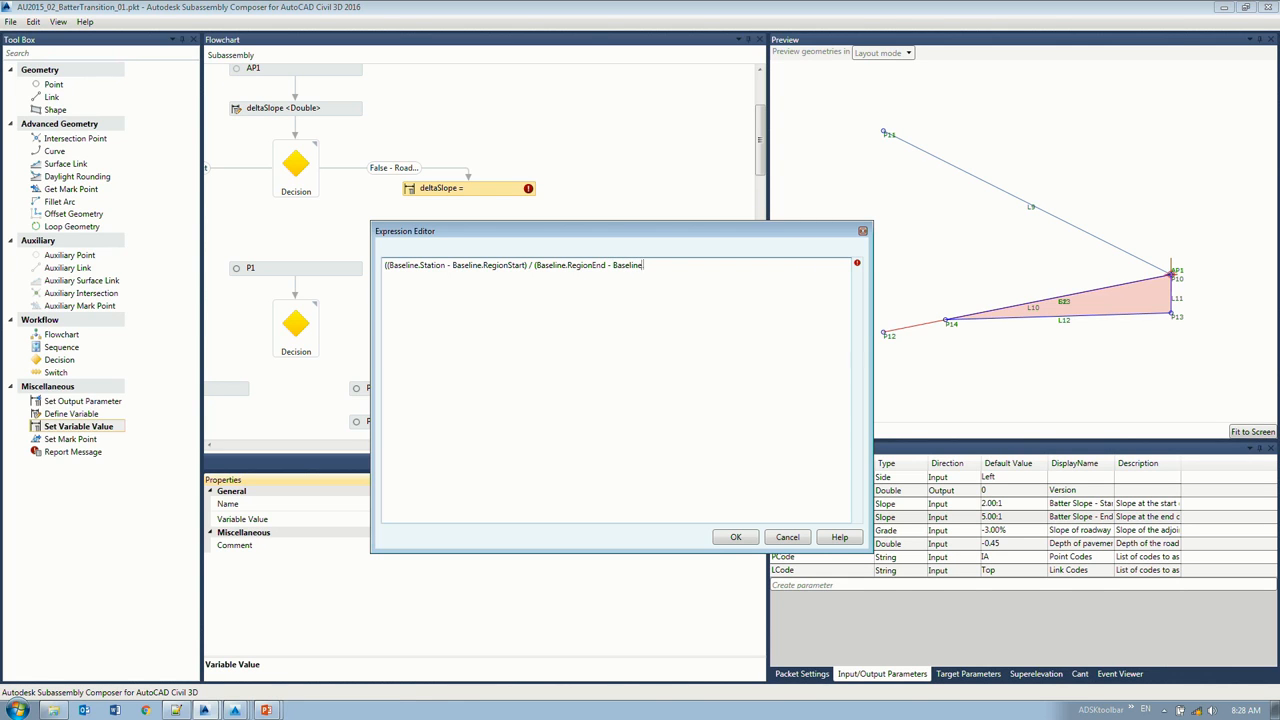
{"action": "type", "text": "gionStart))"}
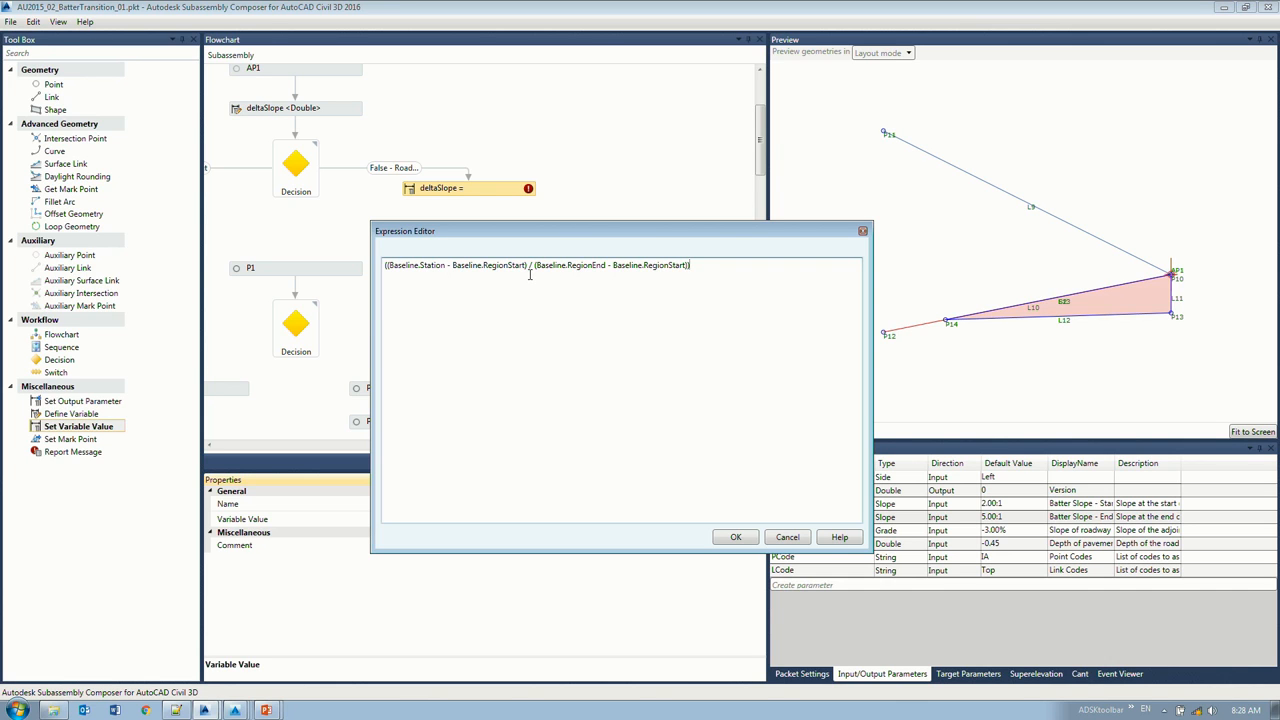
{"action": "type", "text": "* "}
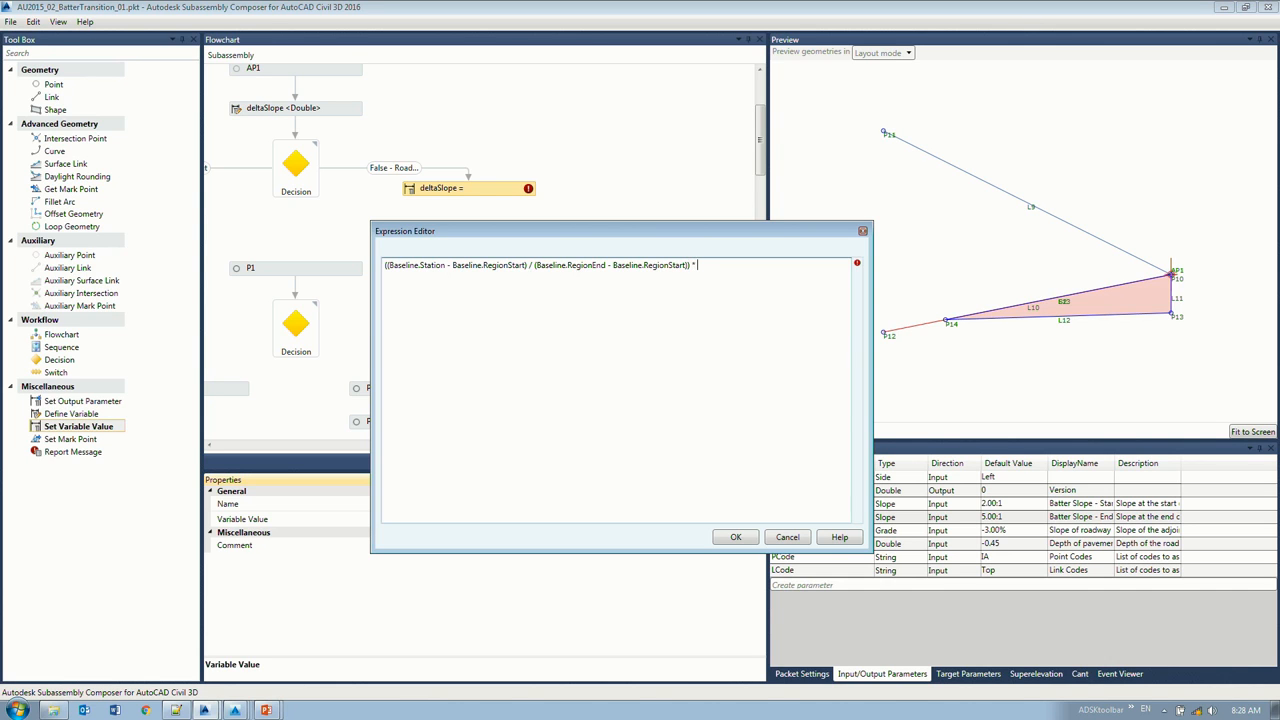
{"action": "type", "text": "deltaSlope"}
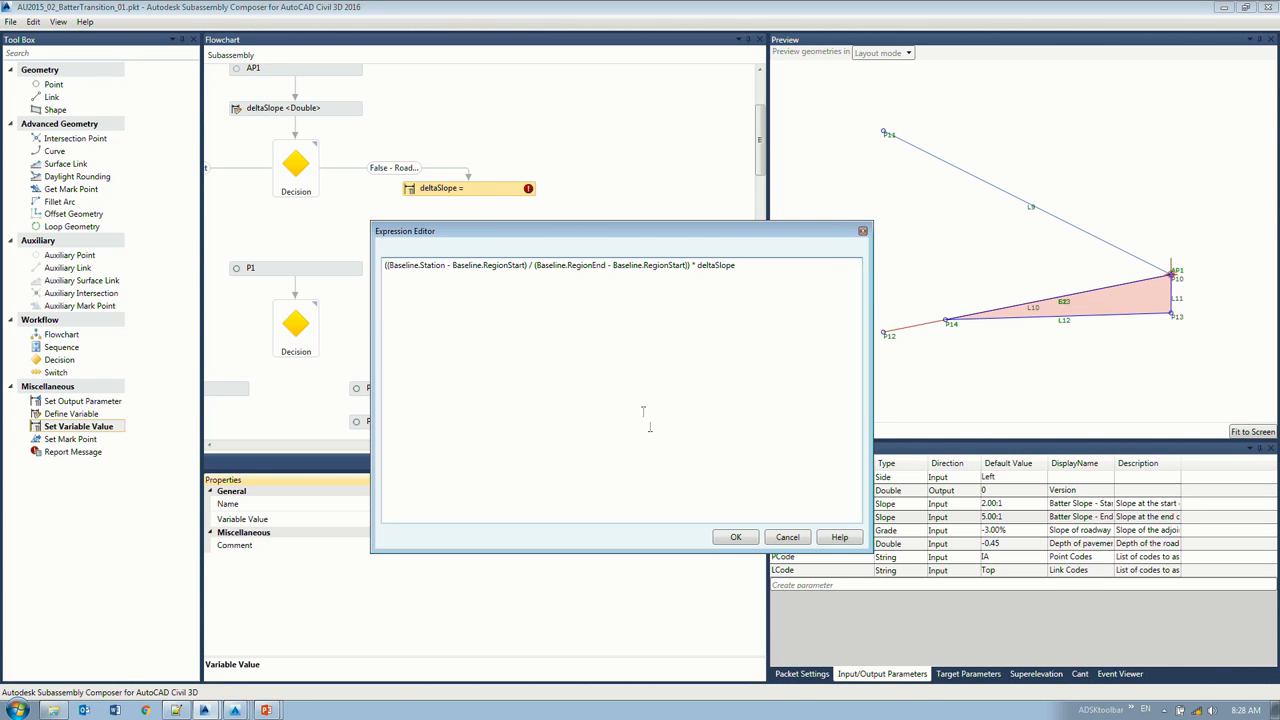
{"action": "left_click", "coordinate": [736, 537]}
{"action": "left_click_drag", "start_coordinate": [476, 194], "coordinate": [489, 202]}
{"action": "left_click_drag", "start_coordinate": [410, 242], "coordinate": [300, 268]}
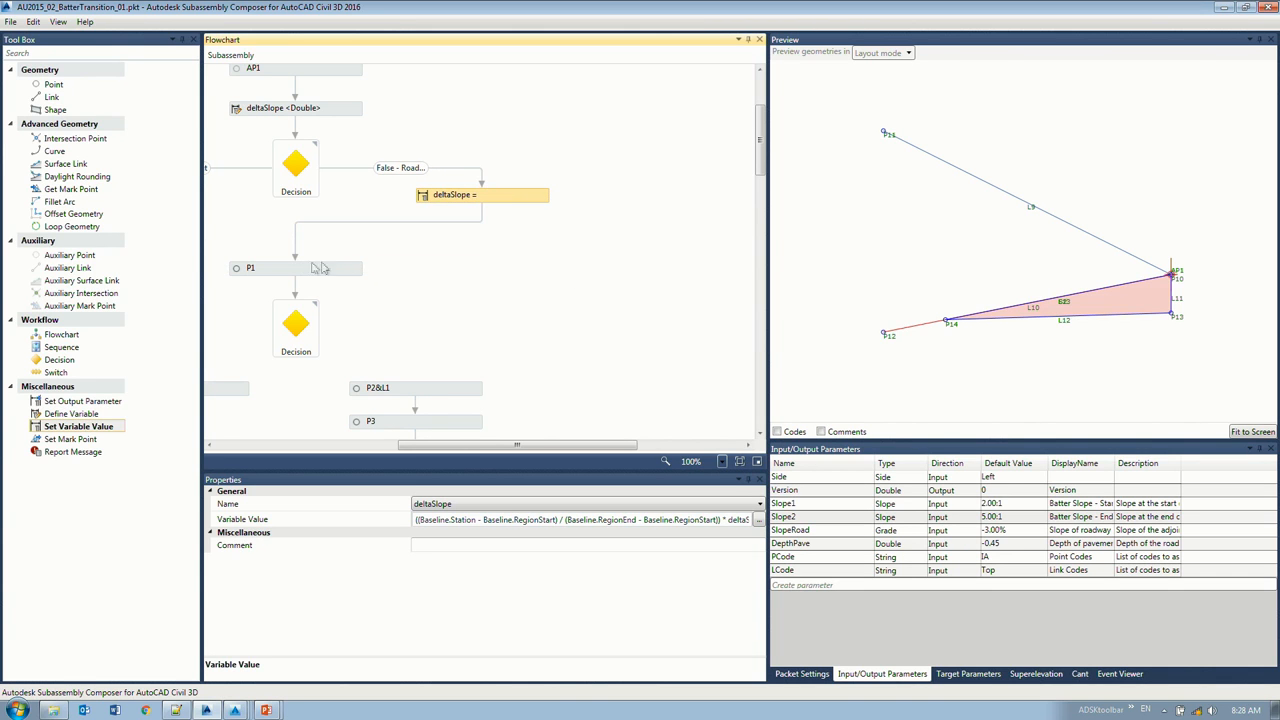
Step: Switch the preview to Roadway mode and move the target surface above point P1
{"action": "left_click", "coordinate": [888, 53]}
{"action": "left_click", "coordinate": [884, 63]}
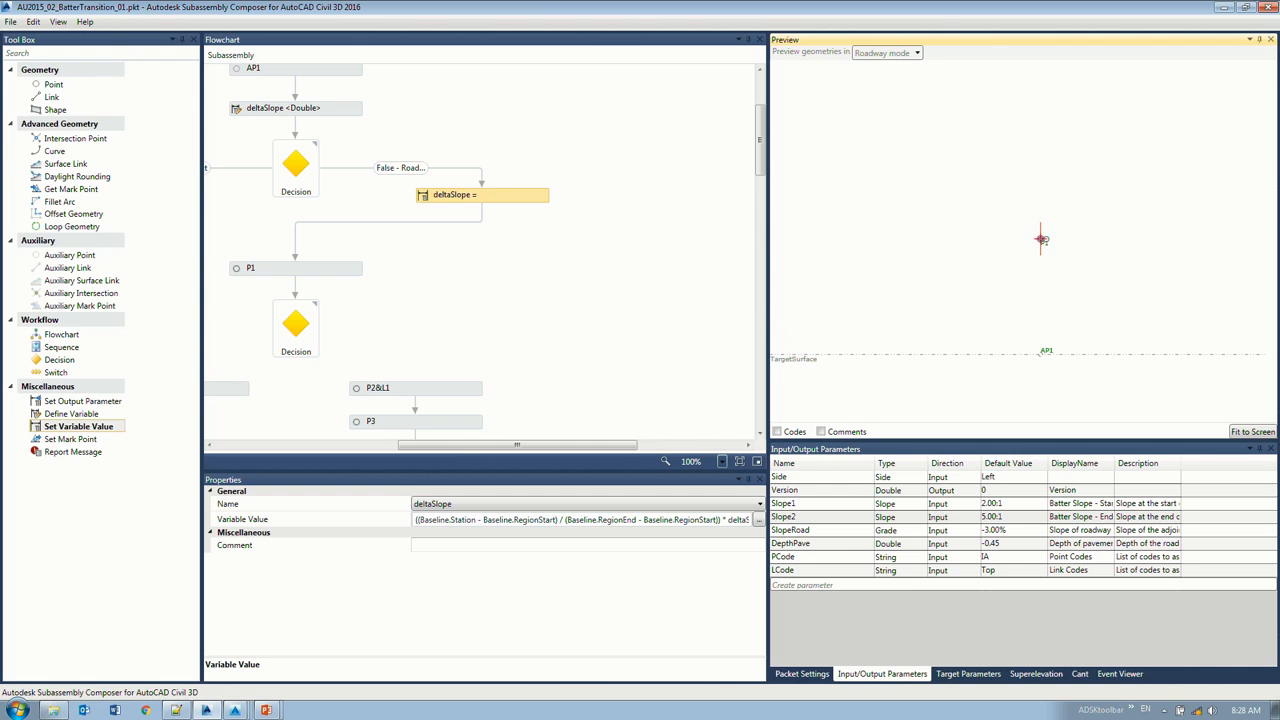
{"action": "scroll", "coordinate": [990, 270], "scroll_direction": "down", "scroll_amount": 1}
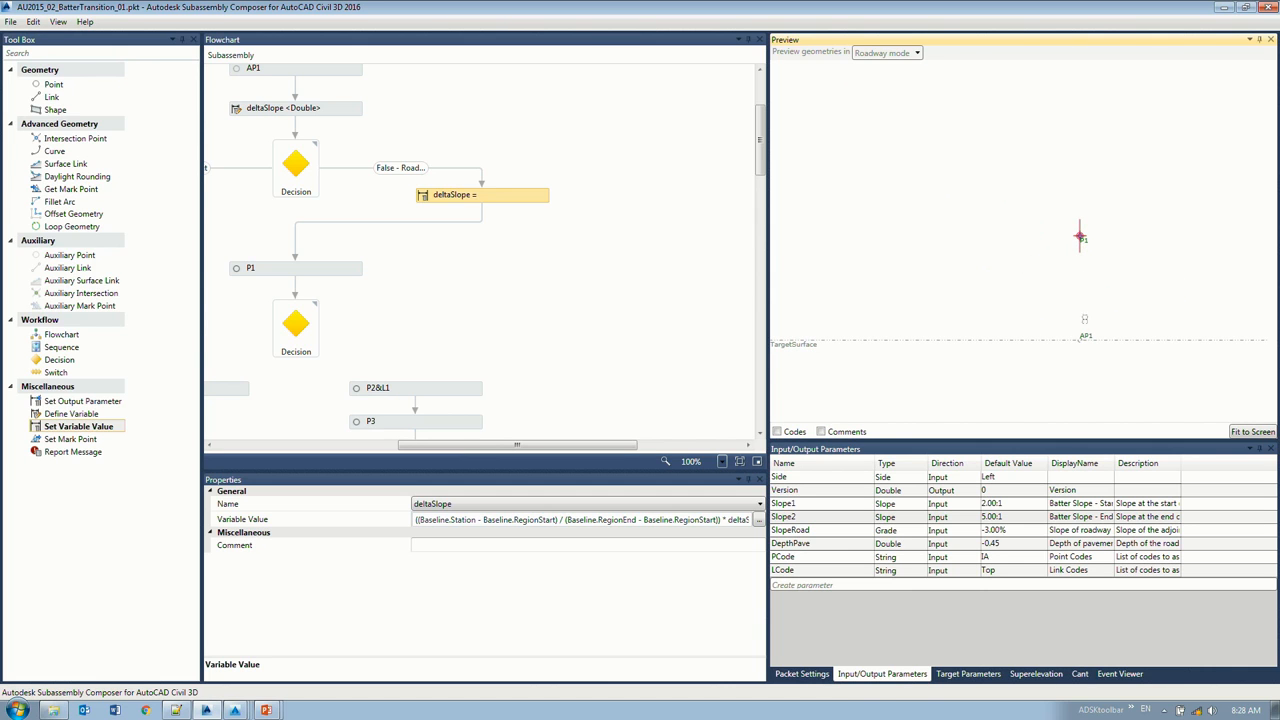
{"action": "left_click_drag", "start_coordinate": [814, 344], "coordinate": [810, 190]}
Step: Review the AP1.Y > P1.Y condition of the decision below P1 and connect its True - Cut branch to the left-hand P2&L1 element
{"action": "left_click", "coordinate": [312, 337]}
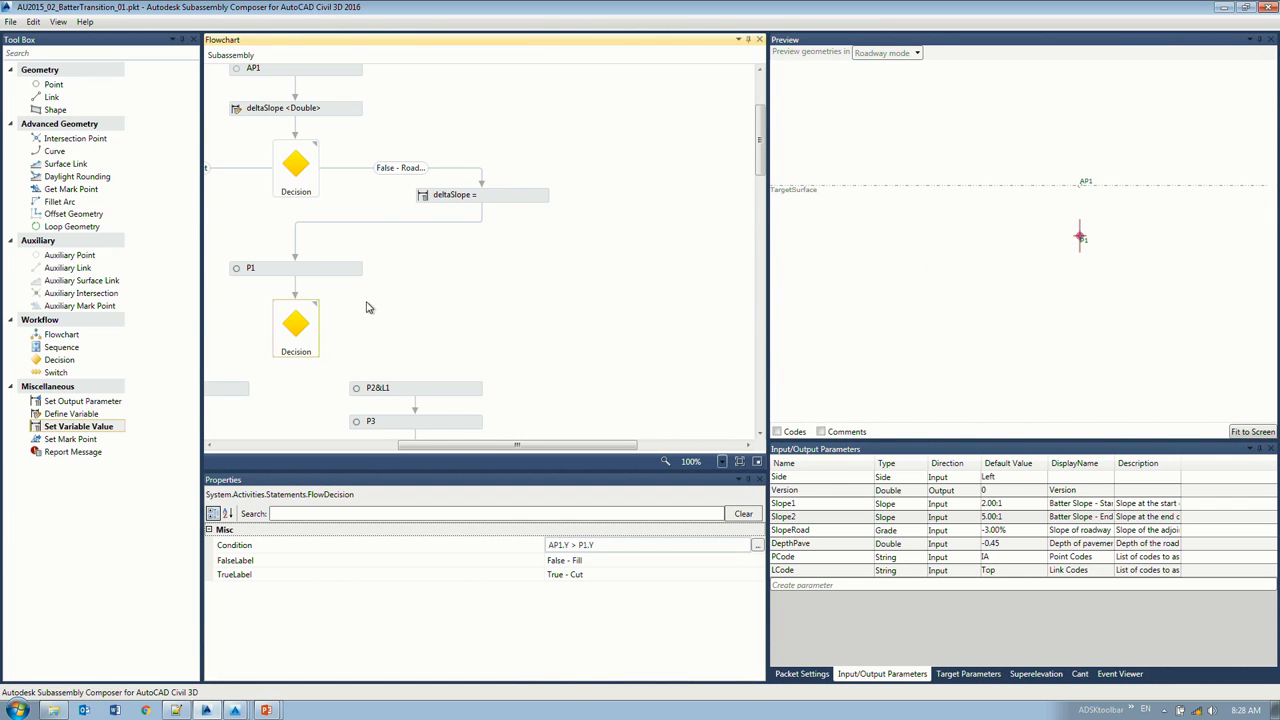
{"action": "left_click_drag", "start_coordinate": [415, 446], "coordinate": [311, 446]}
{"action": "left_click", "coordinate": [597, 544]}
{"action": "left_click_drag", "start_coordinate": [597, 544], "coordinate": [495, 545]}
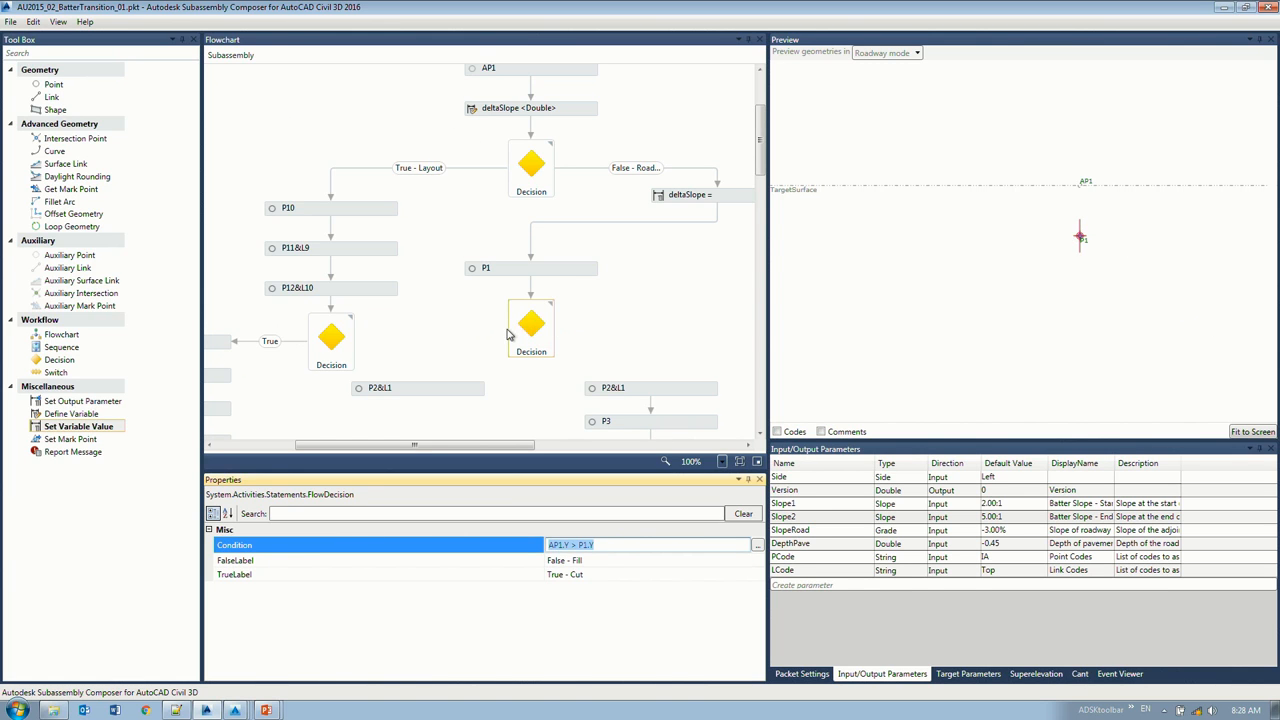
{"action": "left_click_drag", "start_coordinate": [507, 330], "coordinate": [424, 390]}
{"action": "left_click_drag", "start_coordinate": [793, 189], "coordinate": [797, 189]}
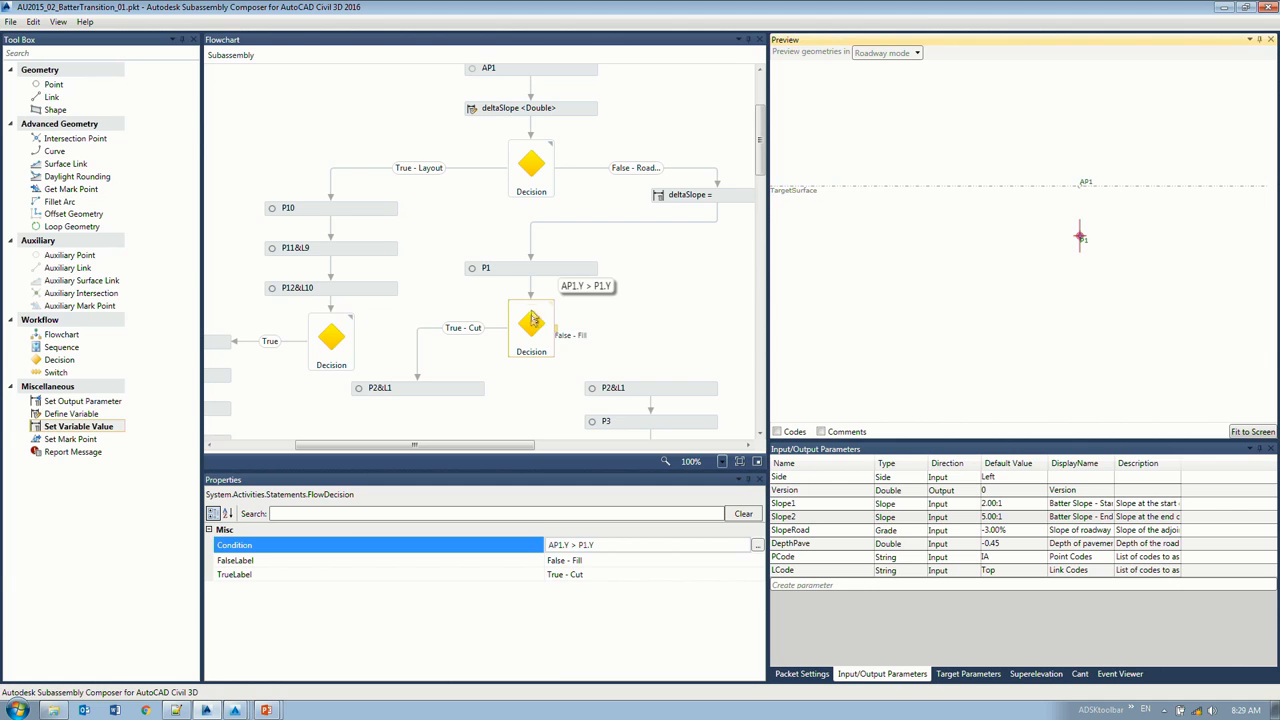
{"action": "left_click", "coordinate": [532, 324]}
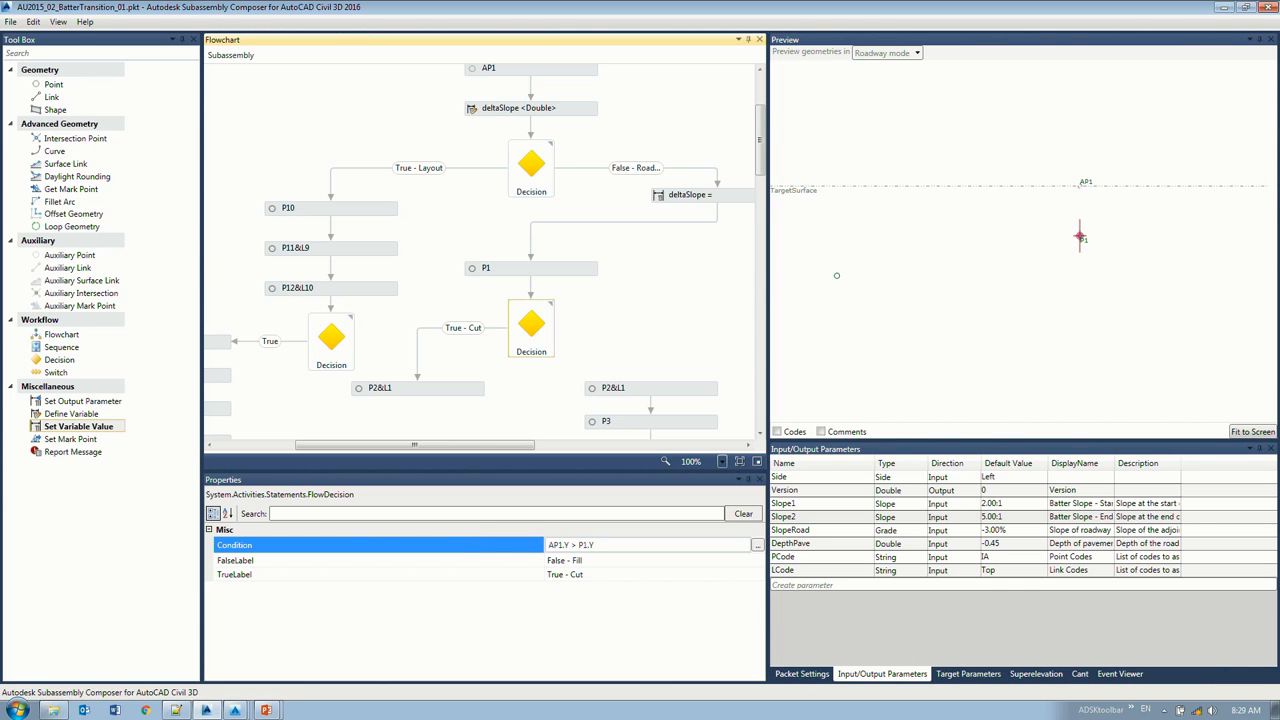
Step: Redirect the first decision's False - Roadway connector from the deltaSlope element directly to P1
{"action": "left_click", "coordinate": [690, 170]}
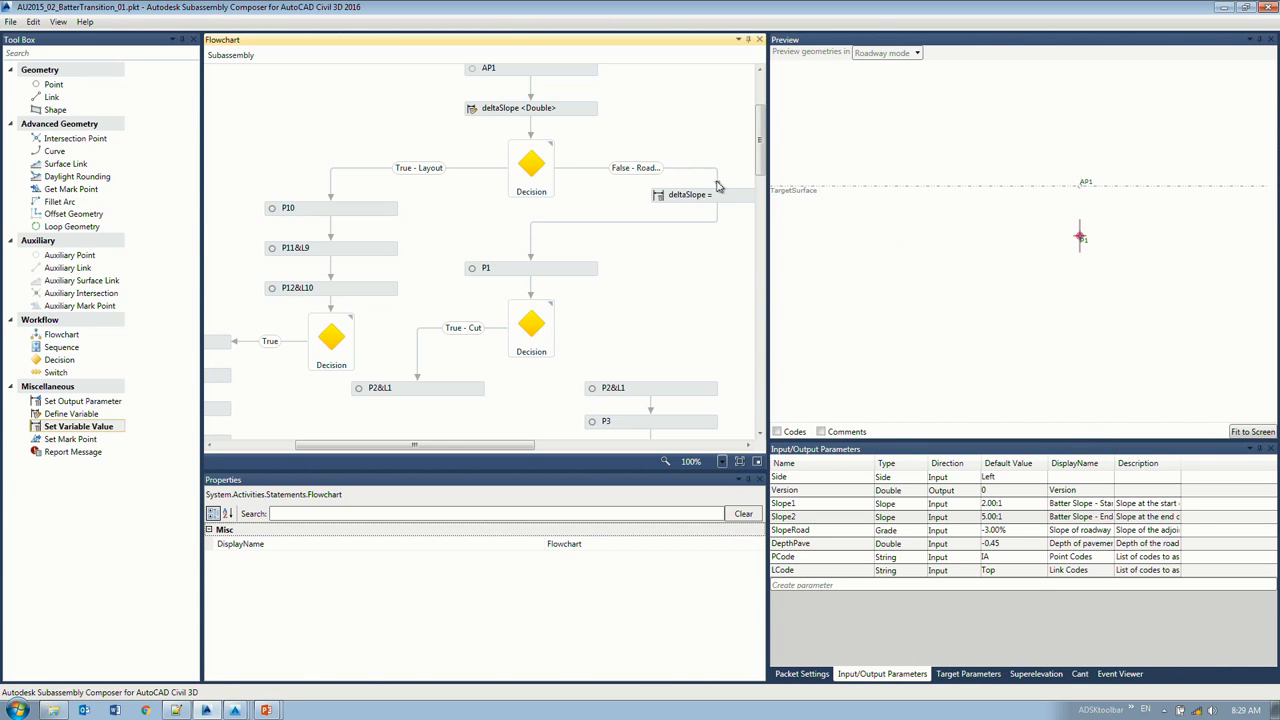
{"action": "left_click", "coordinate": [716, 186]}
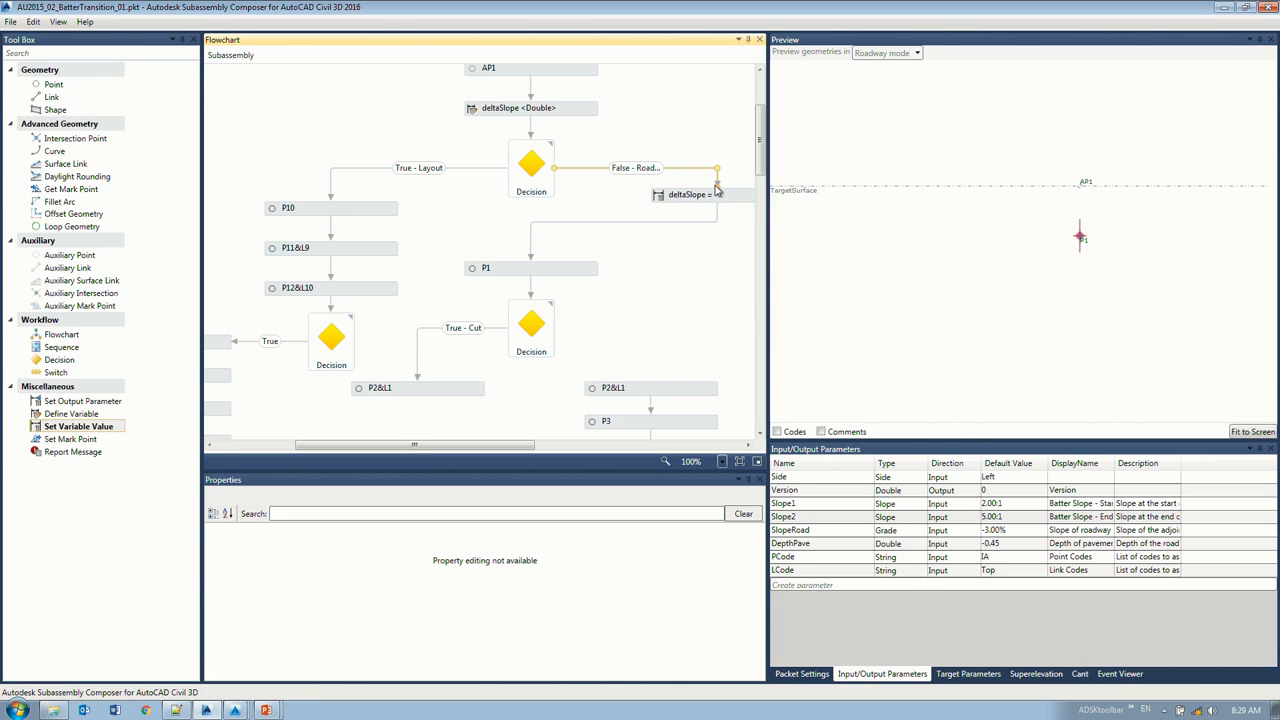
{"action": "left_click_drag", "start_coordinate": [717, 190], "coordinate": [531, 268]}
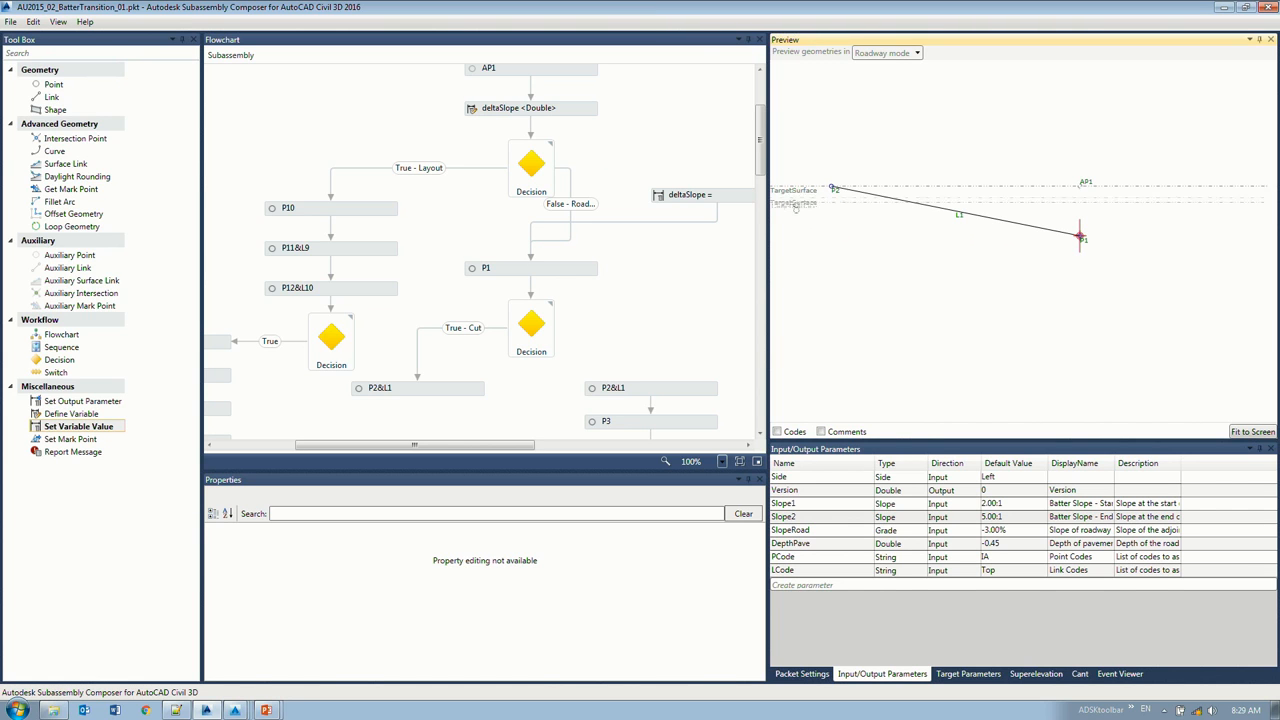
Step: Connect the False - Fill branch of the decision below P1 to the right-hand P2&L1 element
{"action": "mouse_move", "coordinate": [520, 330]}
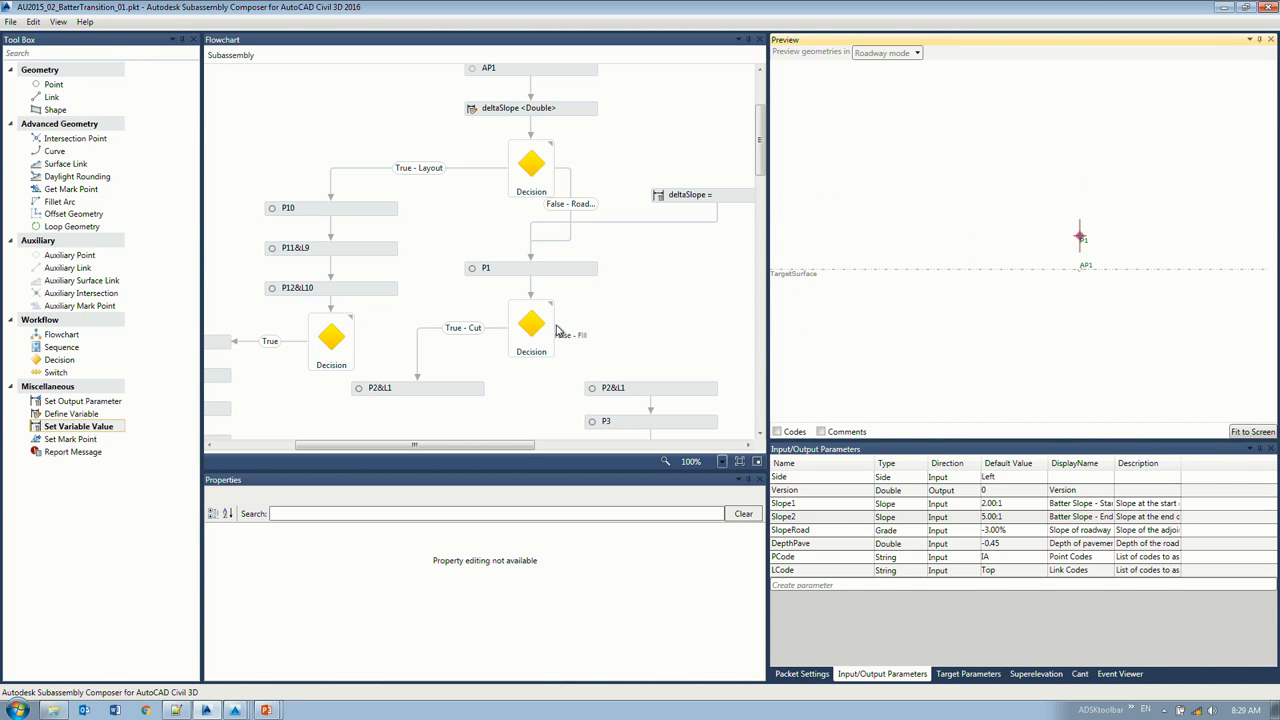
{"action": "mouse_move", "coordinate": [553, 333]}
{"action": "left_mouse_down"}
{"action": "mouse_move", "coordinate": [664, 386]}
{"action": "mouse_move", "coordinate": [654, 393]}
{"action": "left_mouse_up"}
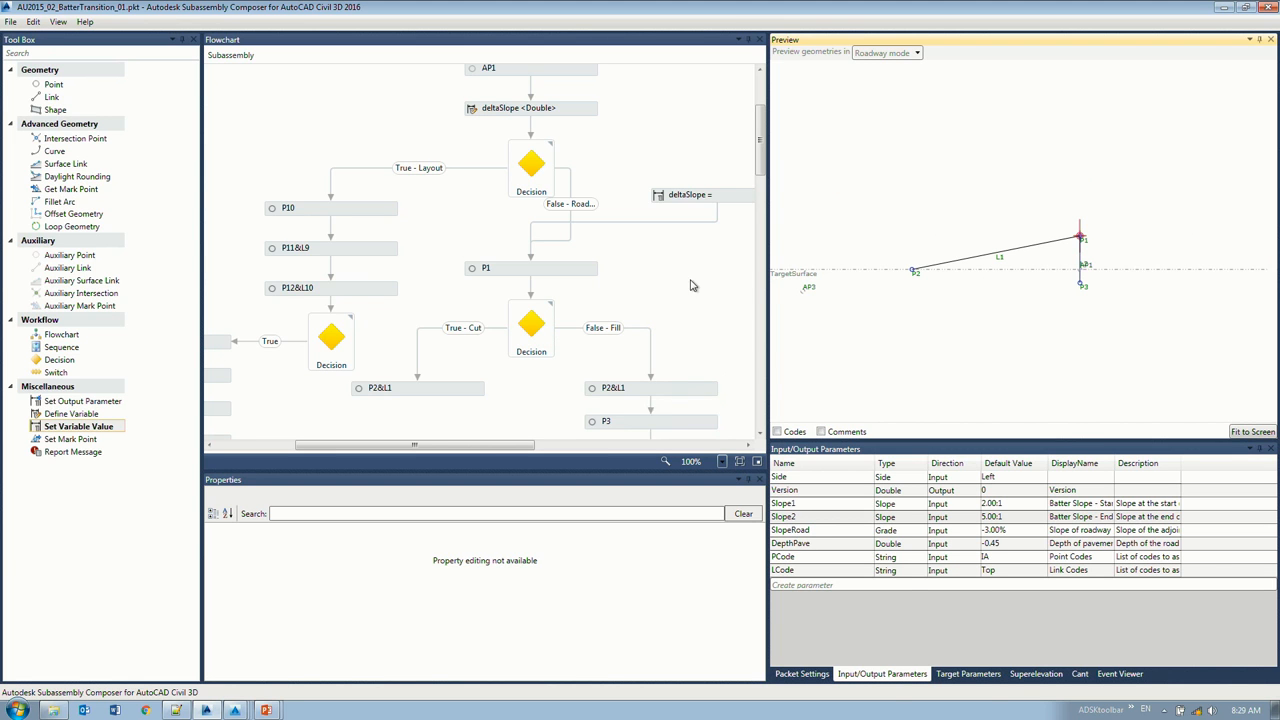
{"action": "scroll", "coordinate": [688, 284], "scroll_direction": "down", "scroll_amount": 3}
{"action": "left_click_drag", "start_coordinate": [441, 445], "coordinate": [508, 445]}
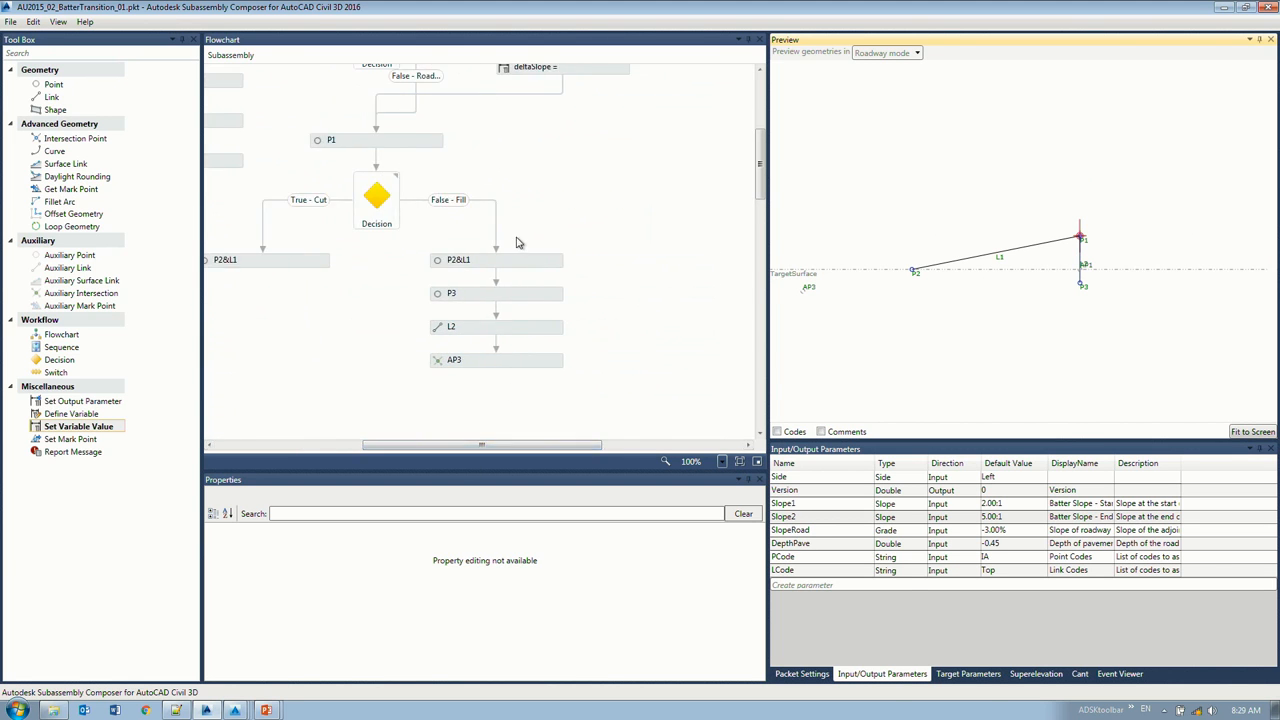
Step: Move the target surface down and back up in the preview to examine where AP3 lies relative to P2 in fill
{"action": "scroll", "coordinate": [516, 240], "scroll_direction": "down", "scroll_amount": 3}
{"action": "left_click", "coordinate": [577, 211]}
{"action": "left_click_drag", "start_coordinate": [818, 273], "coordinate": [808, 354]}
{"action": "middle_click_drag", "start_coordinate": [826, 286], "coordinate": [956, 255]}
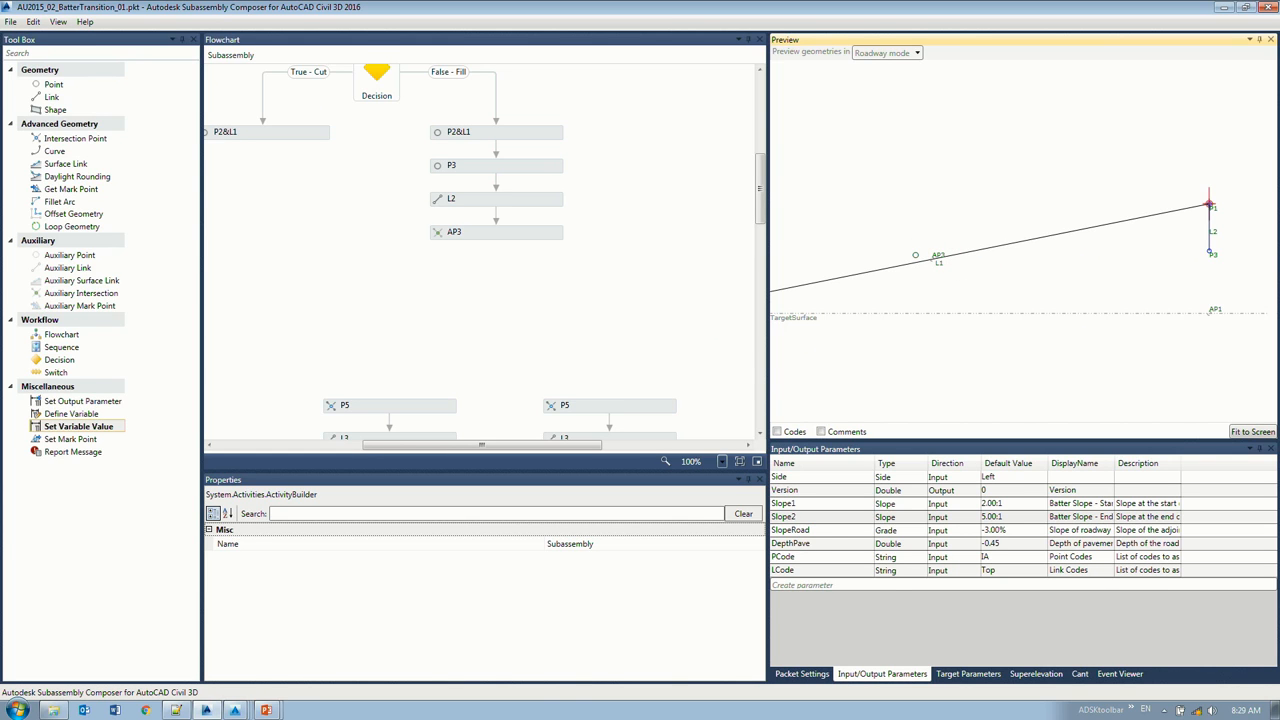
{"action": "middle_click_drag", "start_coordinate": [927, 236], "coordinate": [1046, 231]}
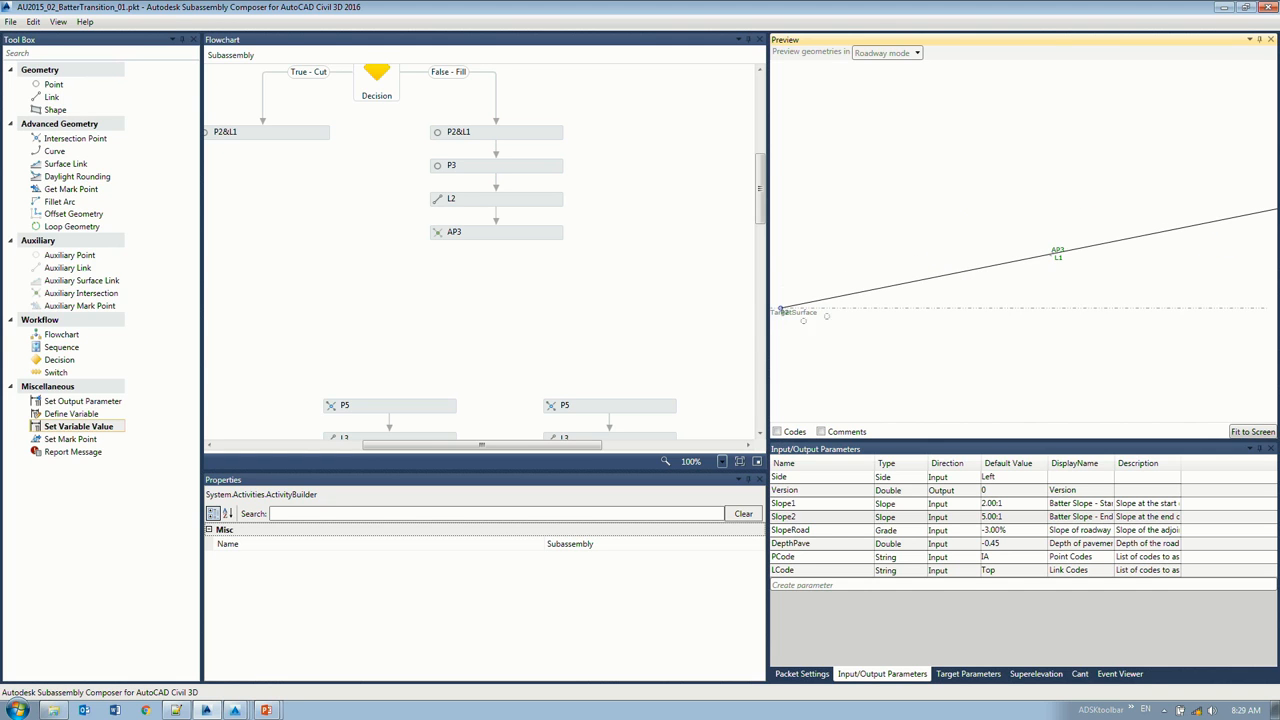
{"action": "left_click_drag", "start_coordinate": [797, 312], "coordinate": [797, 241]}
{"action": "middle_click_drag", "start_coordinate": [1090, 206], "coordinate": [982, 201]}
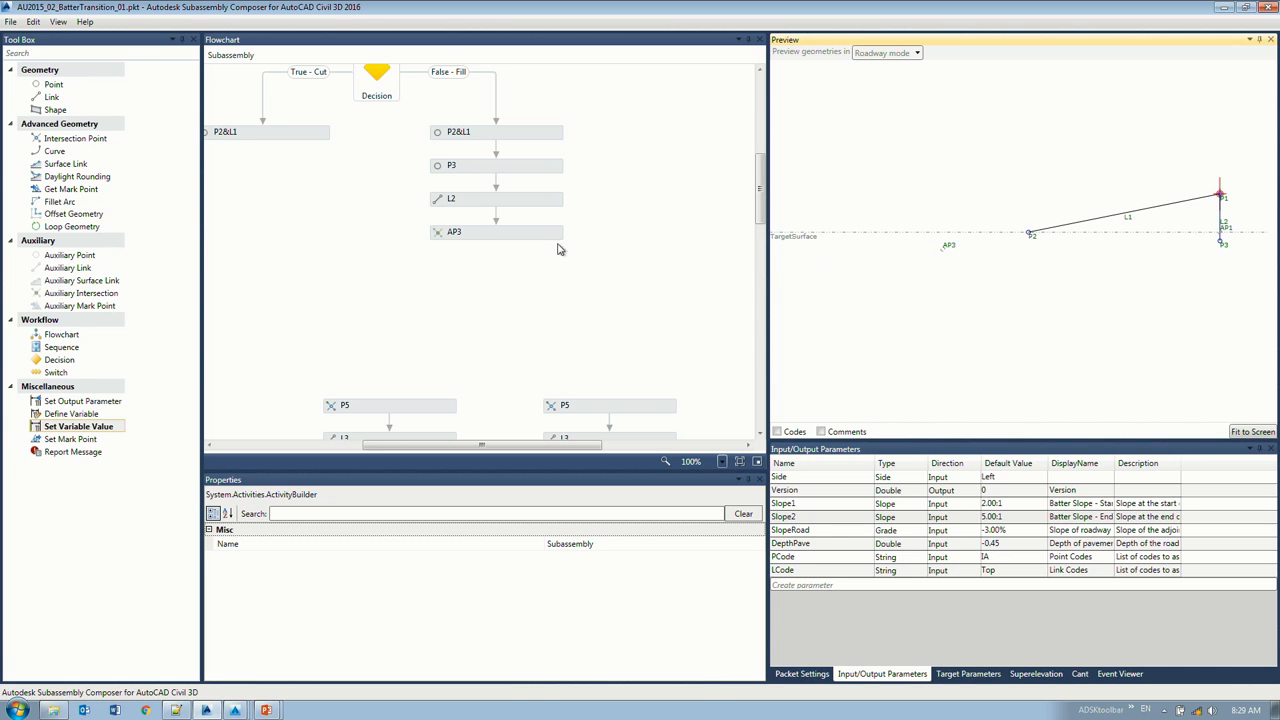
Step: Add a Decision below AP3, delete its automatic incoming connector, and connect AP3 to it instead
{"action": "left_click_drag", "start_coordinate": [60, 360], "coordinate": [510, 320]}
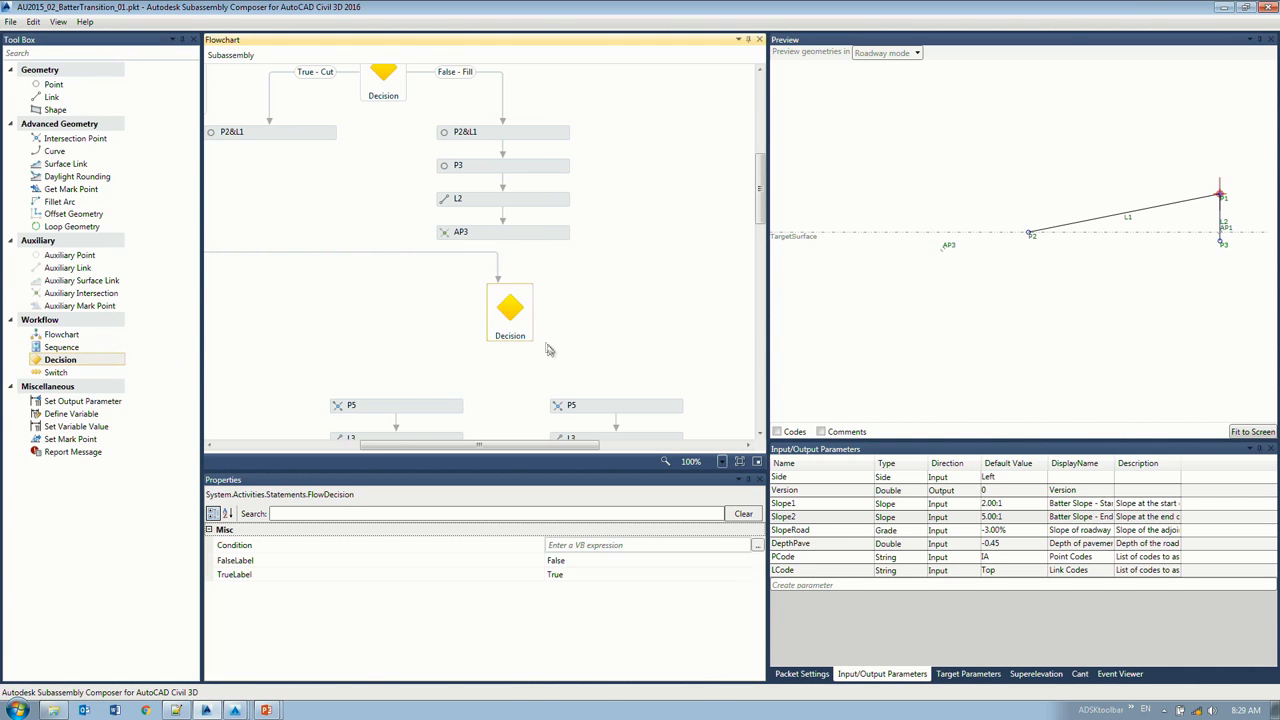
{"action": "left_click", "coordinate": [498, 273]}
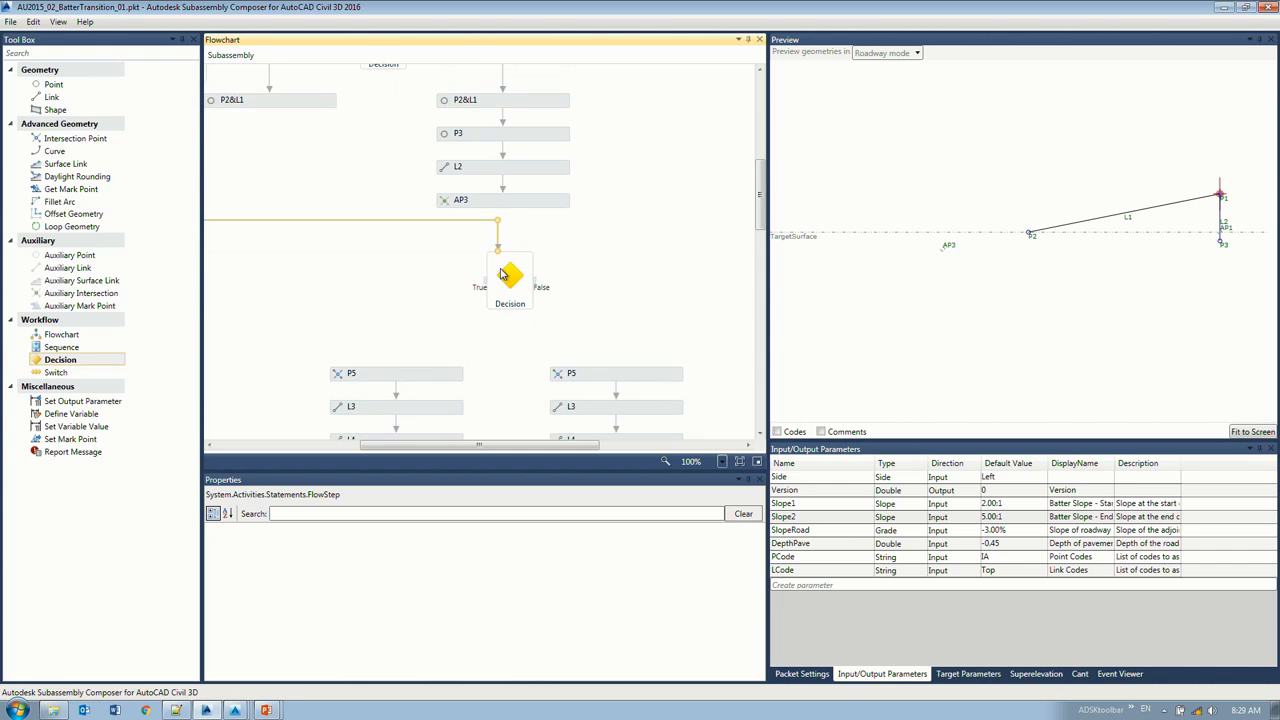
{"action": "key", "text": "Delete"}
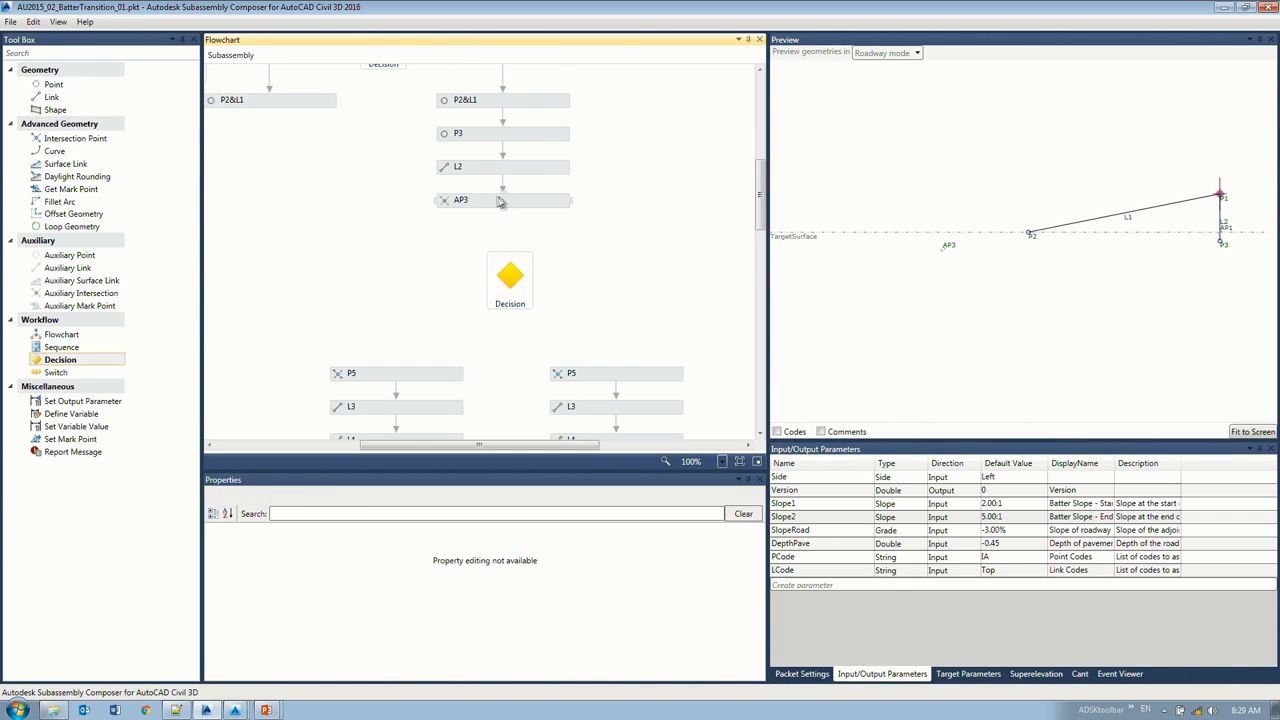
{"action": "left_click_drag", "start_coordinate": [505, 208], "coordinate": [510, 259]}
{"action": "left_click", "coordinate": [510, 272]}
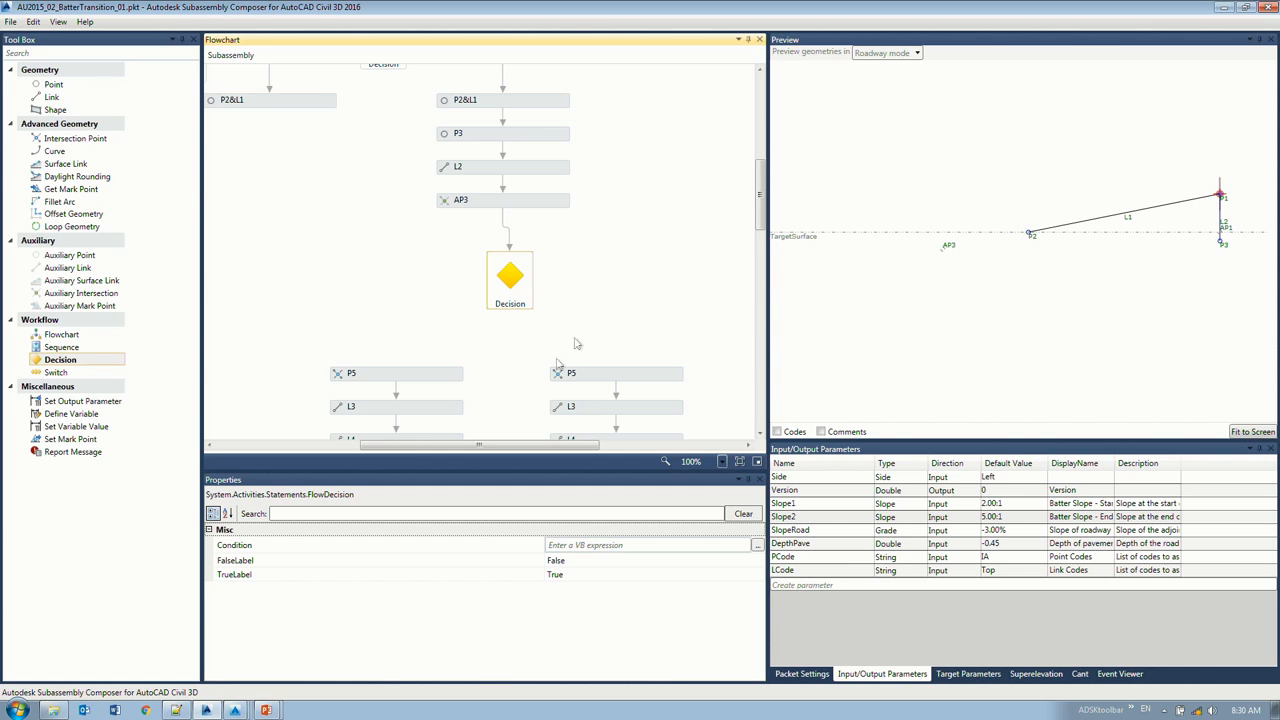
Step: Set the new decision's condition to AP3.Y < P2.Y and label its branches False - High Fill and True - Shallow
{"action": "left_click", "coordinate": [570, 545]}
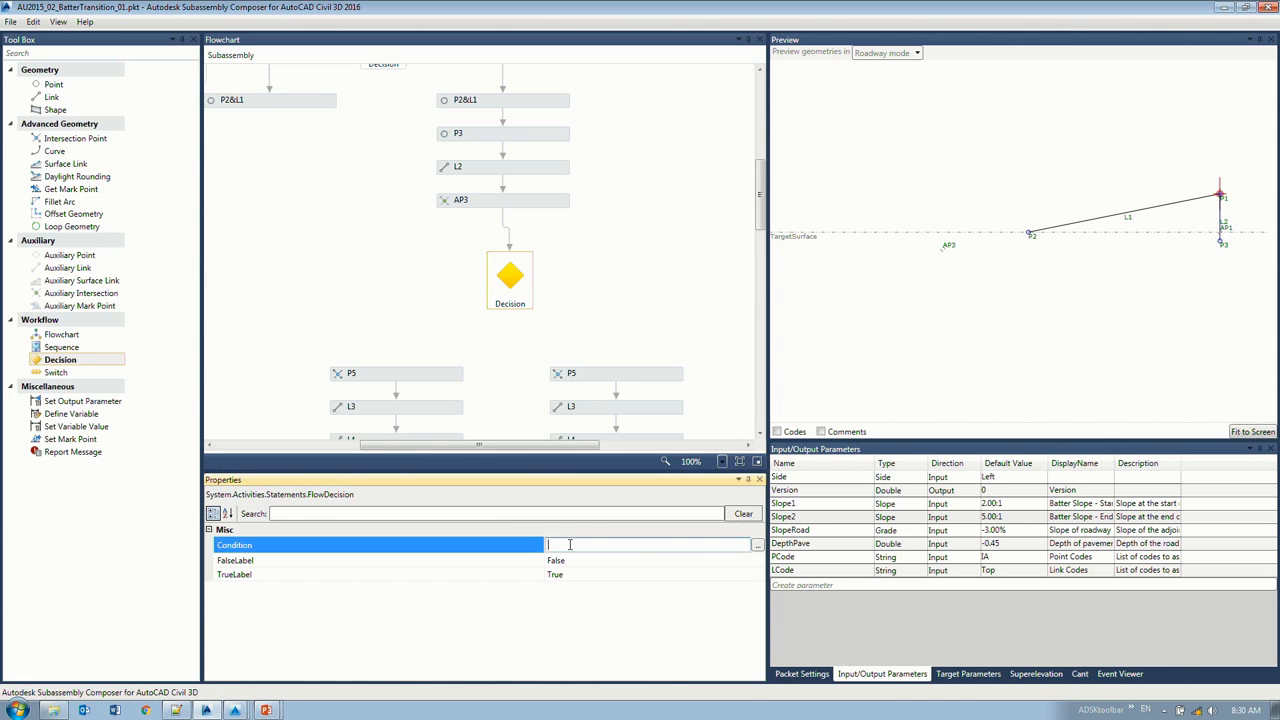
{"action": "type", "text": "AP3.Y < P2.Y"}
{"action": "left_click", "coordinate": [593, 561]}
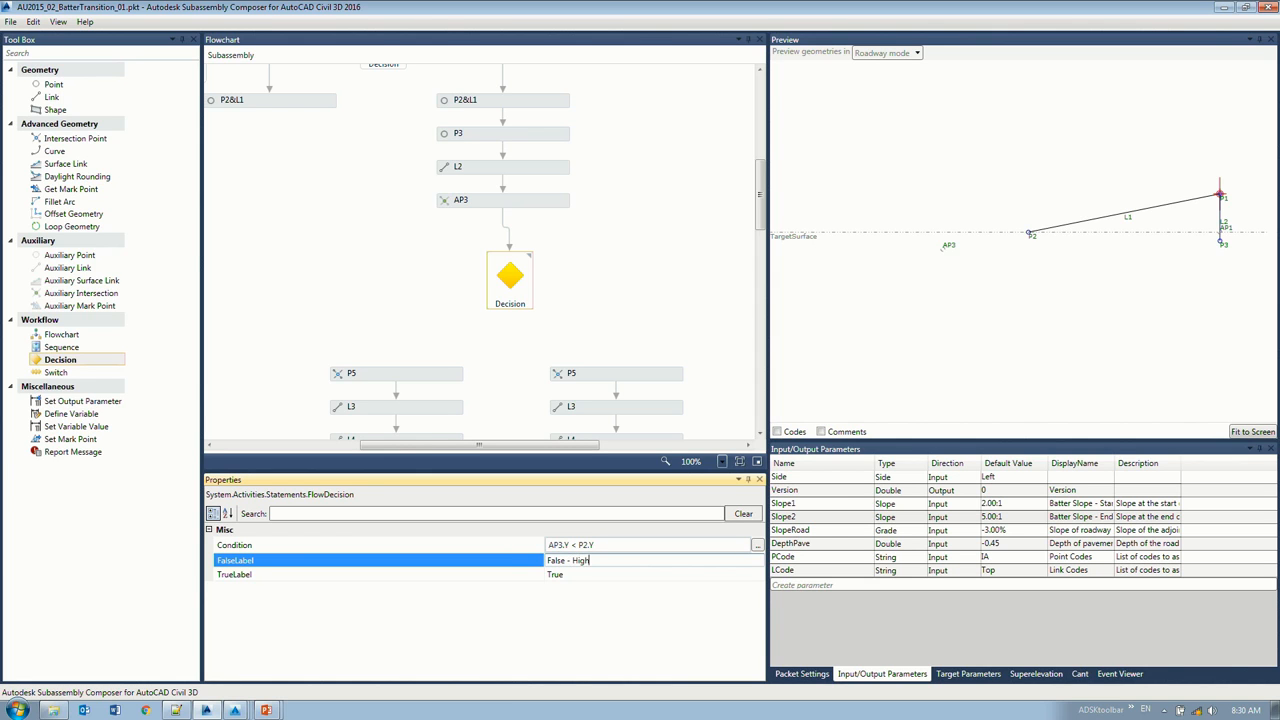
{"action": "left_click", "coordinate": [603, 576]}
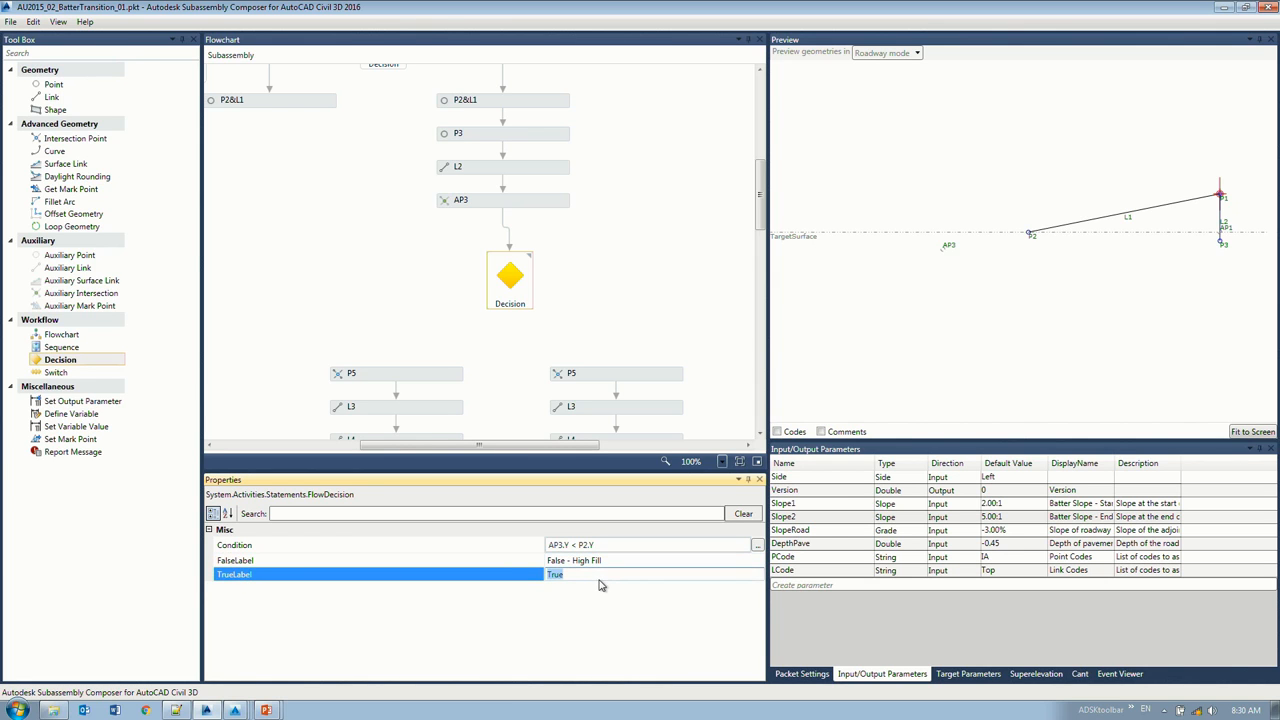
{"action": "left_click", "coordinate": [592, 576]}
{"action": "left_click", "coordinate": [545, 283]}
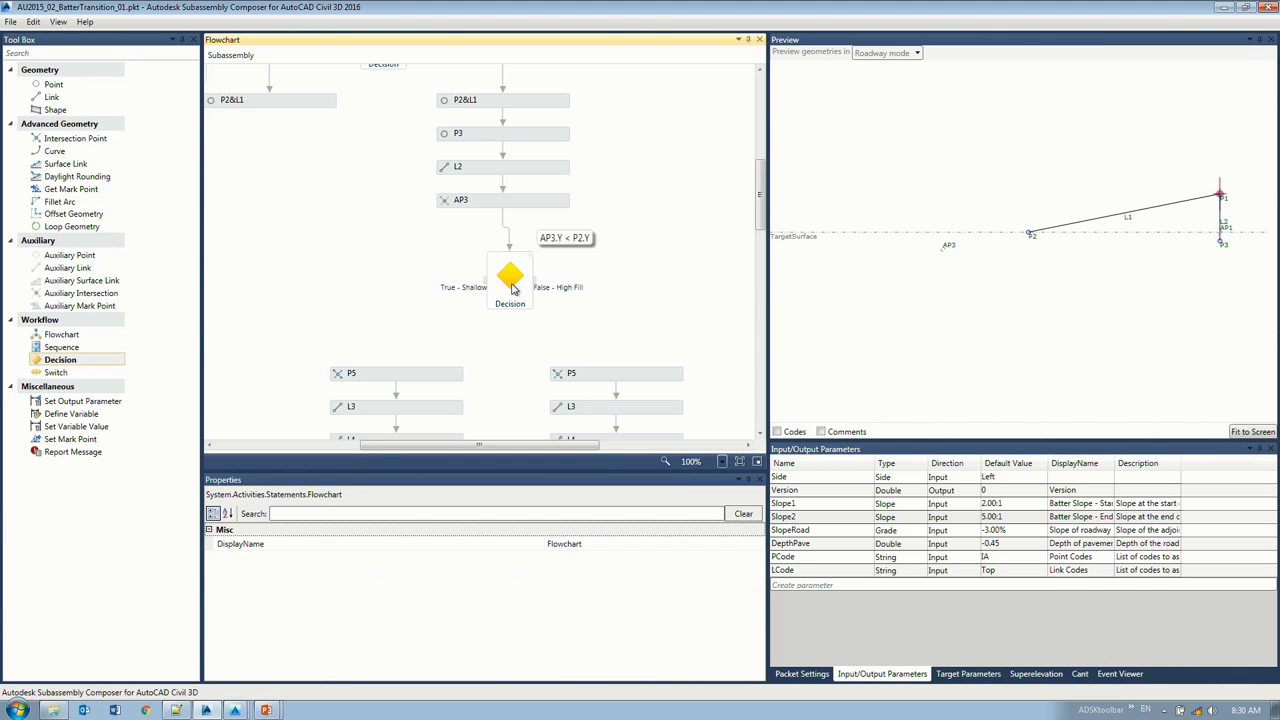
Step: Connect the True - Shallow branch of the decision below AP3 to the left-hand P5 element
{"action": "left_click_drag", "start_coordinate": [492, 282], "coordinate": [395, 376]}
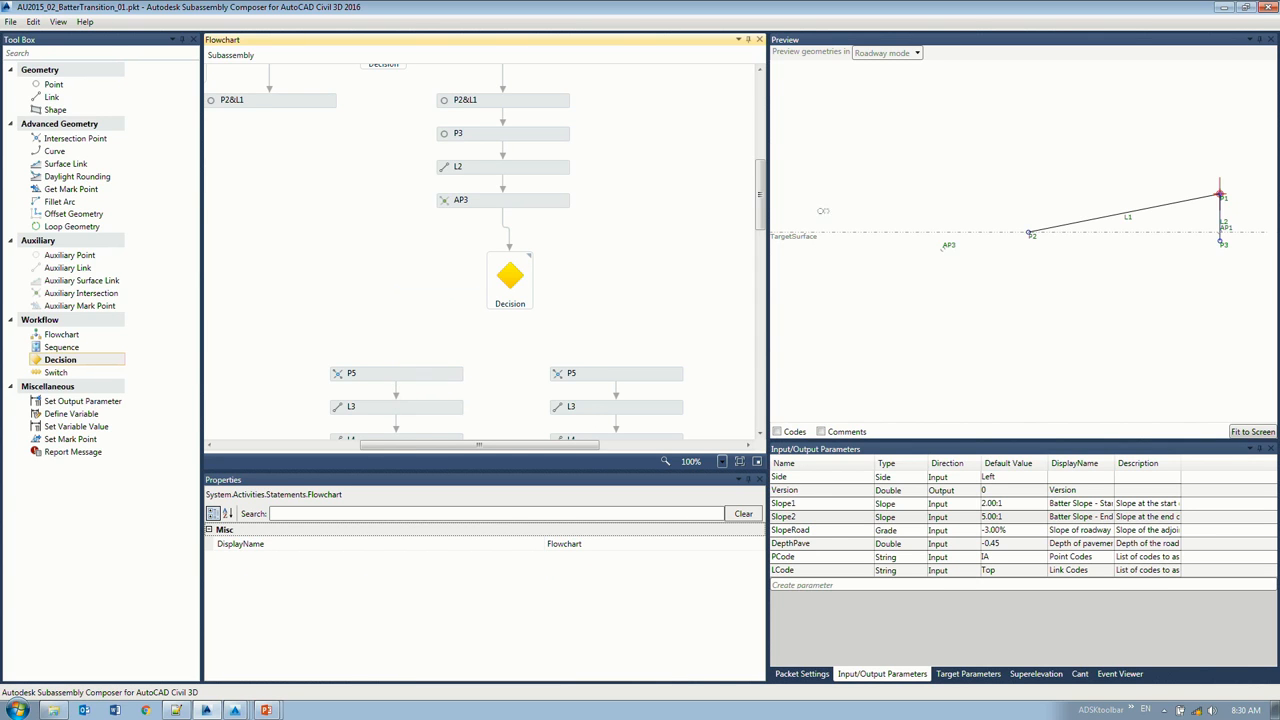
{"action": "mouse_move", "coordinate": [806, 233]}
{"action": "left_mouse_down"}
{"action": "mouse_move", "coordinate": [805, 222]}
{"action": "mouse_move", "coordinate": [796, 233]}
{"action": "left_mouse_up"}
{"action": "mouse_move", "coordinate": [510, 279]}
{"action": "mouse_move", "coordinate": [487, 281]}
{"action": "left_mouse_down"}
{"action": "mouse_move", "coordinate": [385, 364]}
{"action": "mouse_move", "coordinate": [397, 371]}
{"action": "left_mouse_up"}
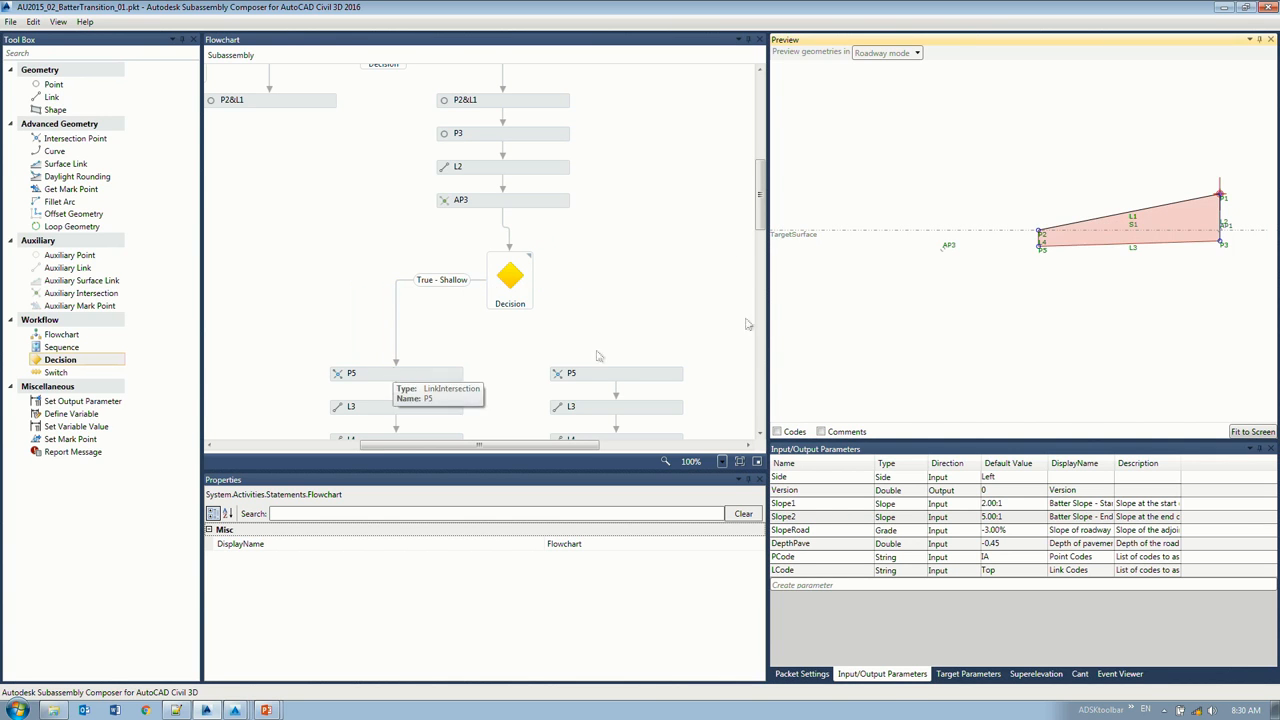
{"action": "scroll", "coordinate": [608, 323], "scroll_direction": "down", "scroll_amount": 3}
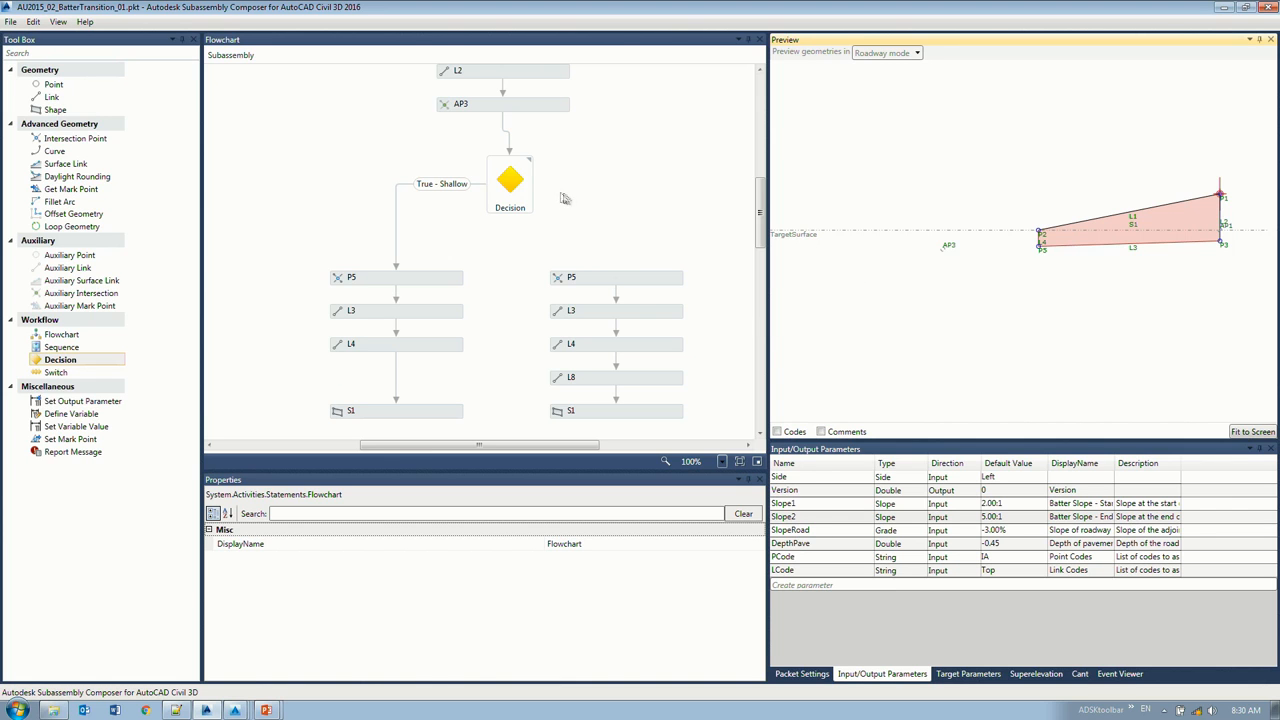
Step: Lower the preview's target surface, connect the False - High Fill branch to the right-hand P5, and inspect the high-fill geometry
{"action": "left_click_drag", "start_coordinate": [798, 236], "coordinate": [800, 314]}
{"action": "scroll", "coordinate": [897, 243], "scroll_direction": "down", "scroll_amount": 3}
{"action": "left_click_drag", "start_coordinate": [897, 243], "coordinate": [1078, 230]}
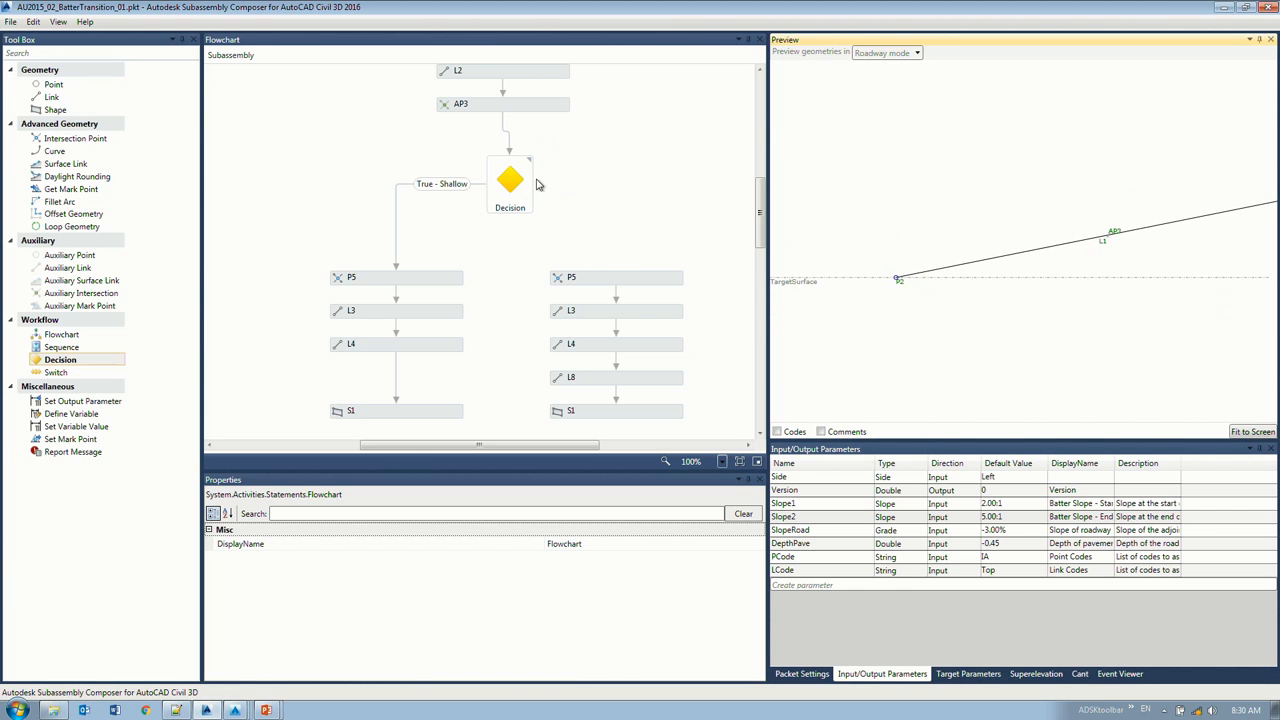
{"action": "left_click_drag", "start_coordinate": [541, 186], "coordinate": [618, 276]}
{"action": "left_click", "coordinate": [632, 284]}
{"action": "left_click_drag", "start_coordinate": [1026, 194], "coordinate": [920, 180]}
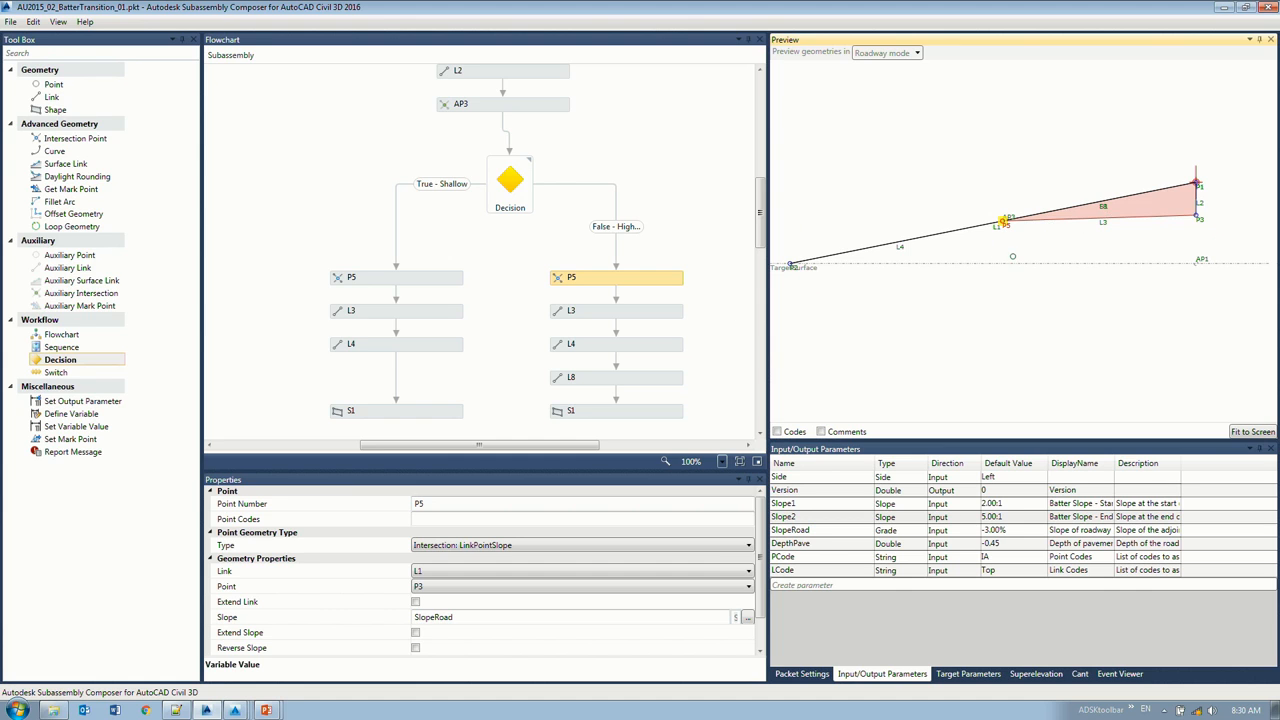
{"action": "scroll", "coordinate": [838, 240], "scroll_direction": "down", "scroll_amount": 3}
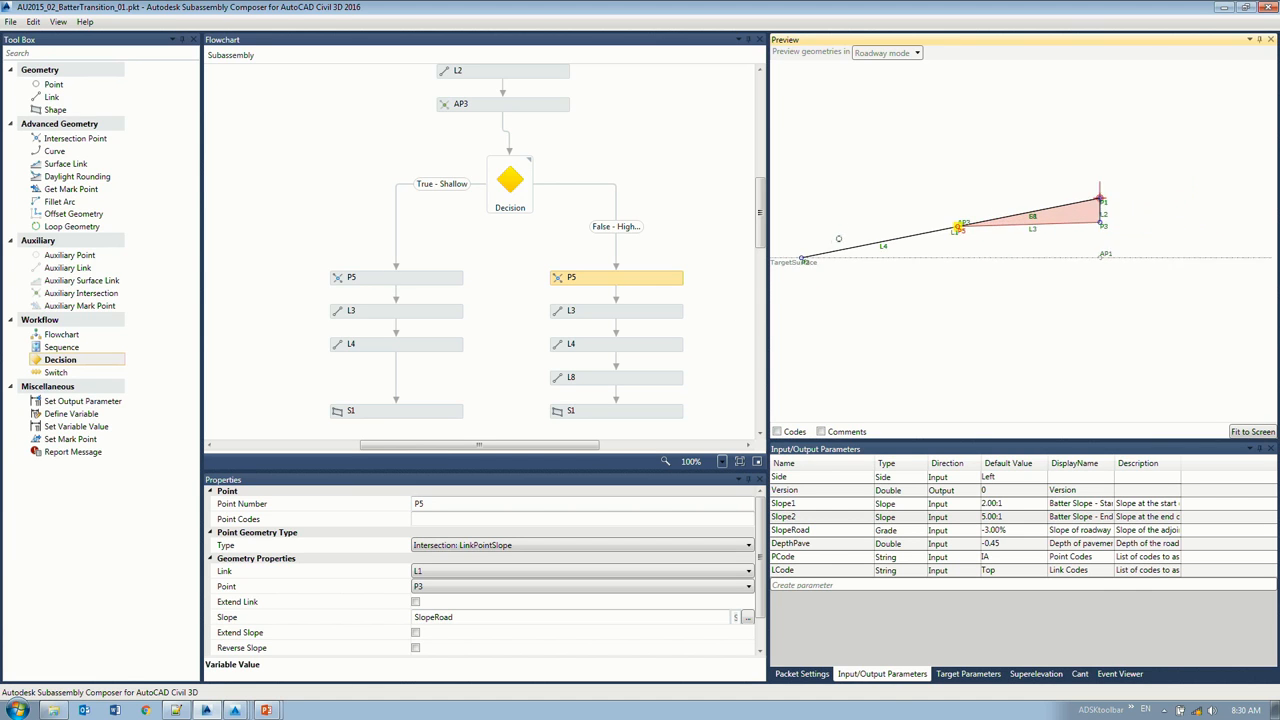
{"action": "left_click_drag", "start_coordinate": [855, 230], "coordinate": [890, 259]}
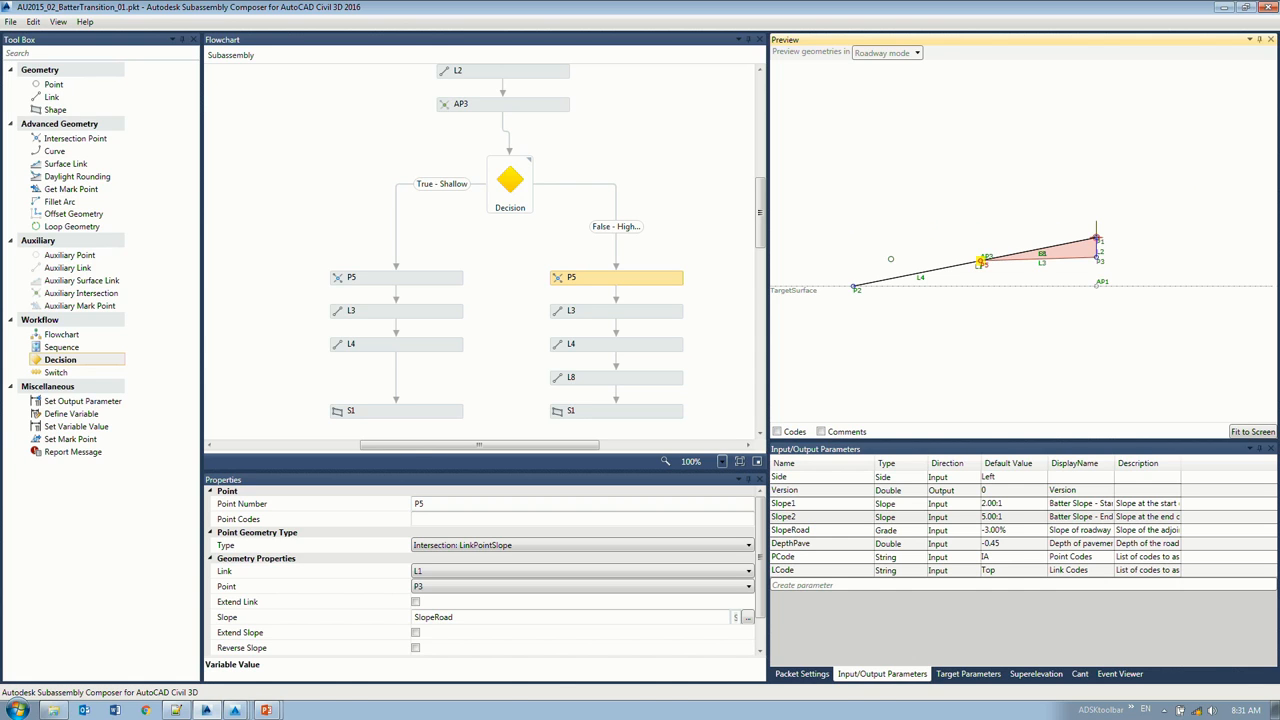
Step: Review the PCode and LCode input parameters and the two fill branches of the flowchart
{"action": "left_click", "coordinate": [788, 557]}
{"action": "left_click", "coordinate": [794, 571]}
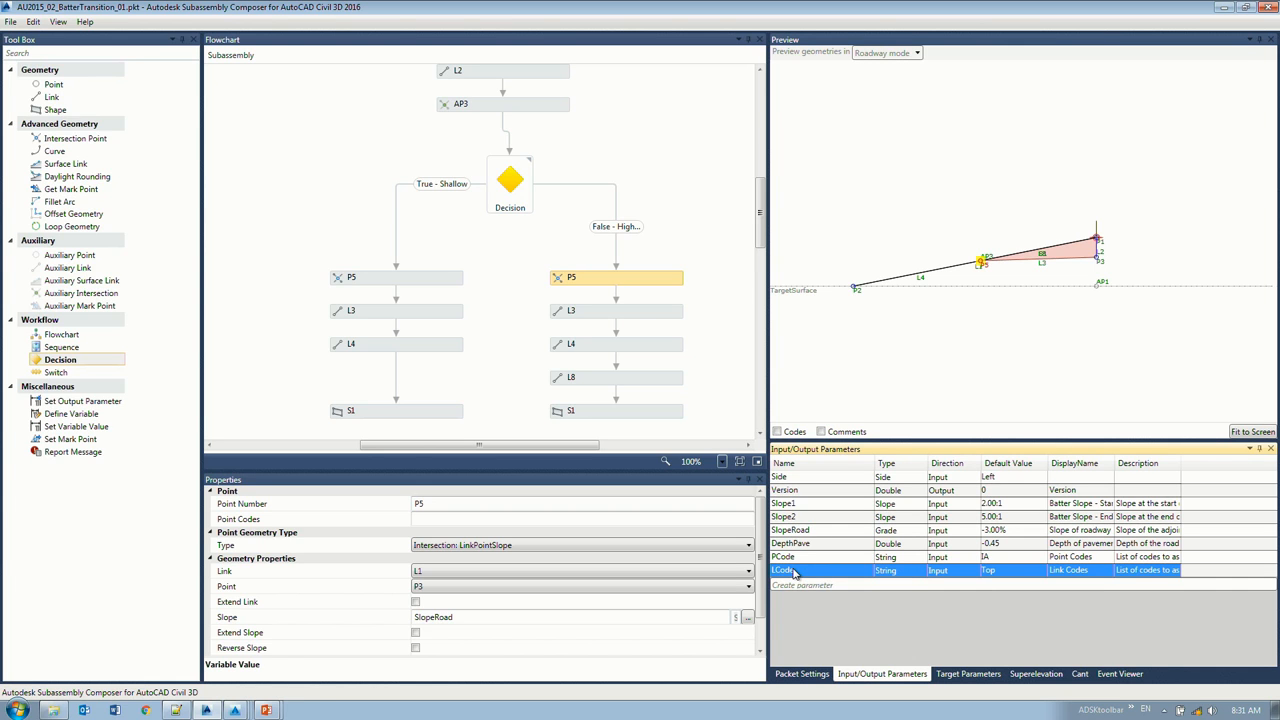
{"action": "mouse_move", "coordinate": [760, 231]}
{"action": "left_mouse_down"}
{"action": "mouse_move", "coordinate": [766, 266]}
{"action": "mouse_move", "coordinate": [766, 247]}
{"action": "left_mouse_up"}
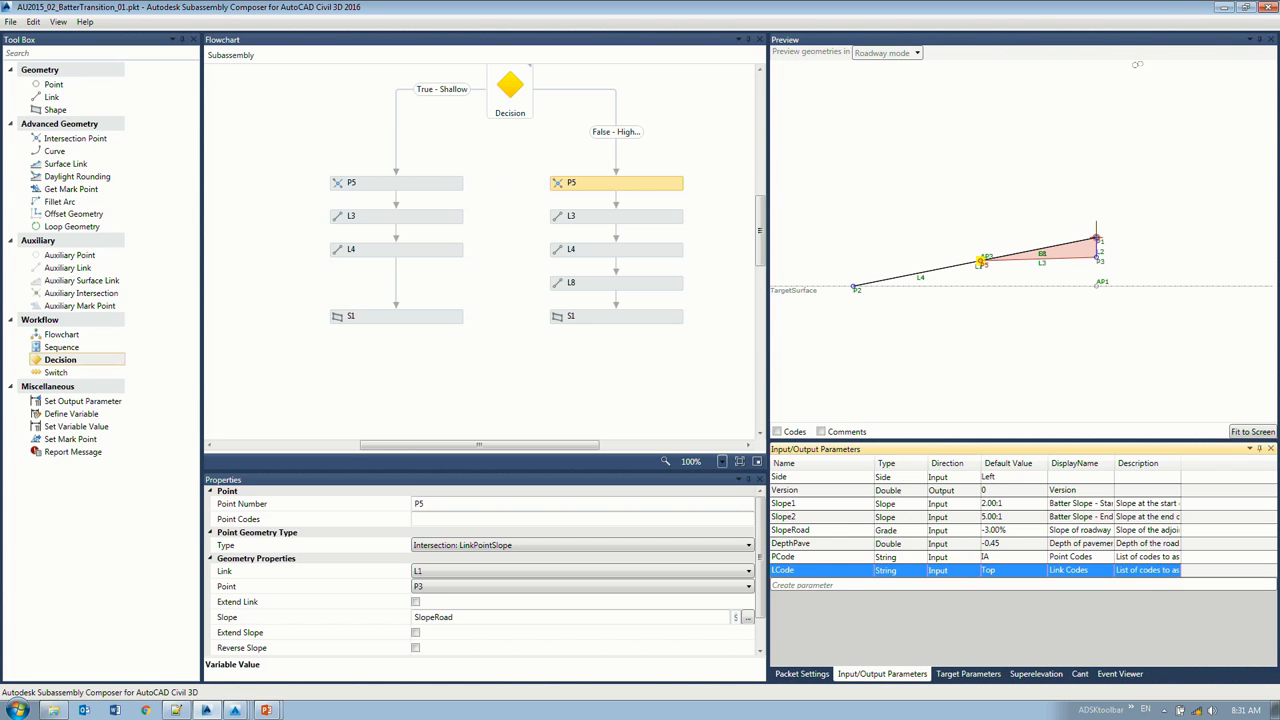
Step: Switch to the AutoCAD Civil 3D window with the AU2015_02 Batter Slopes_01.dwg drawing
{"action": "left_click", "coordinate": [1222, 8]}
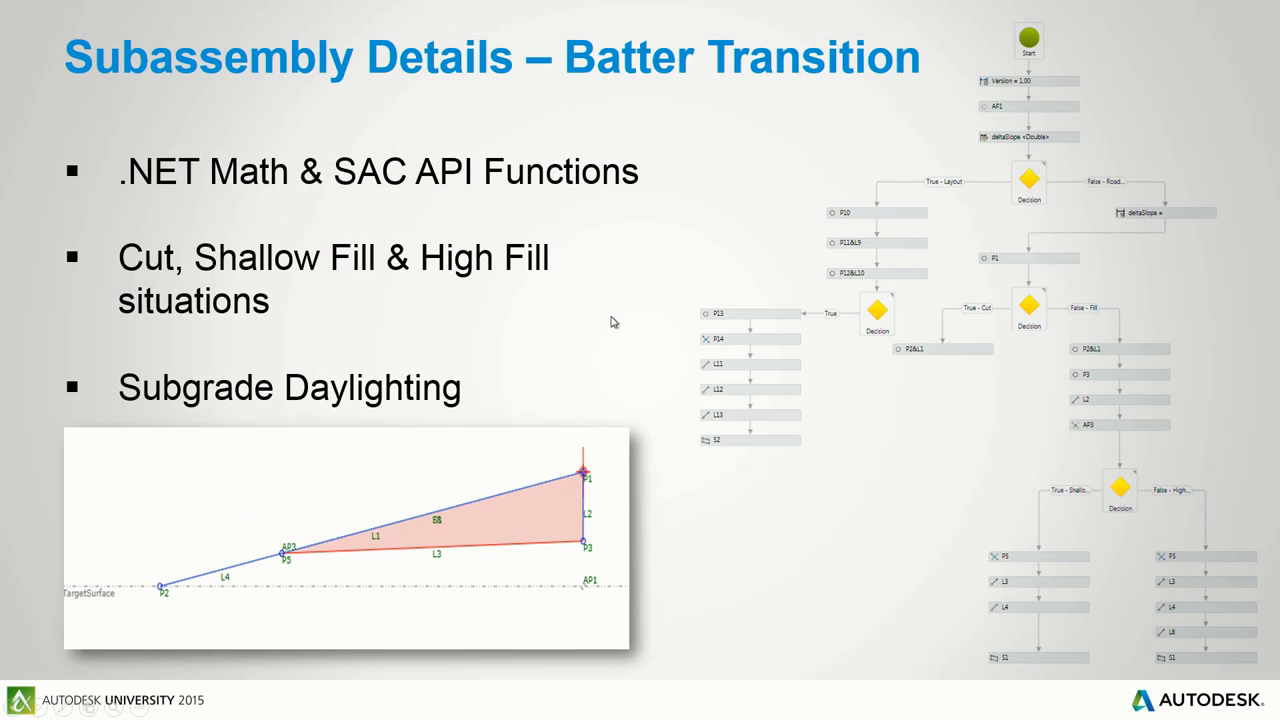
{"action": "key", "text": "alt+Tab"}
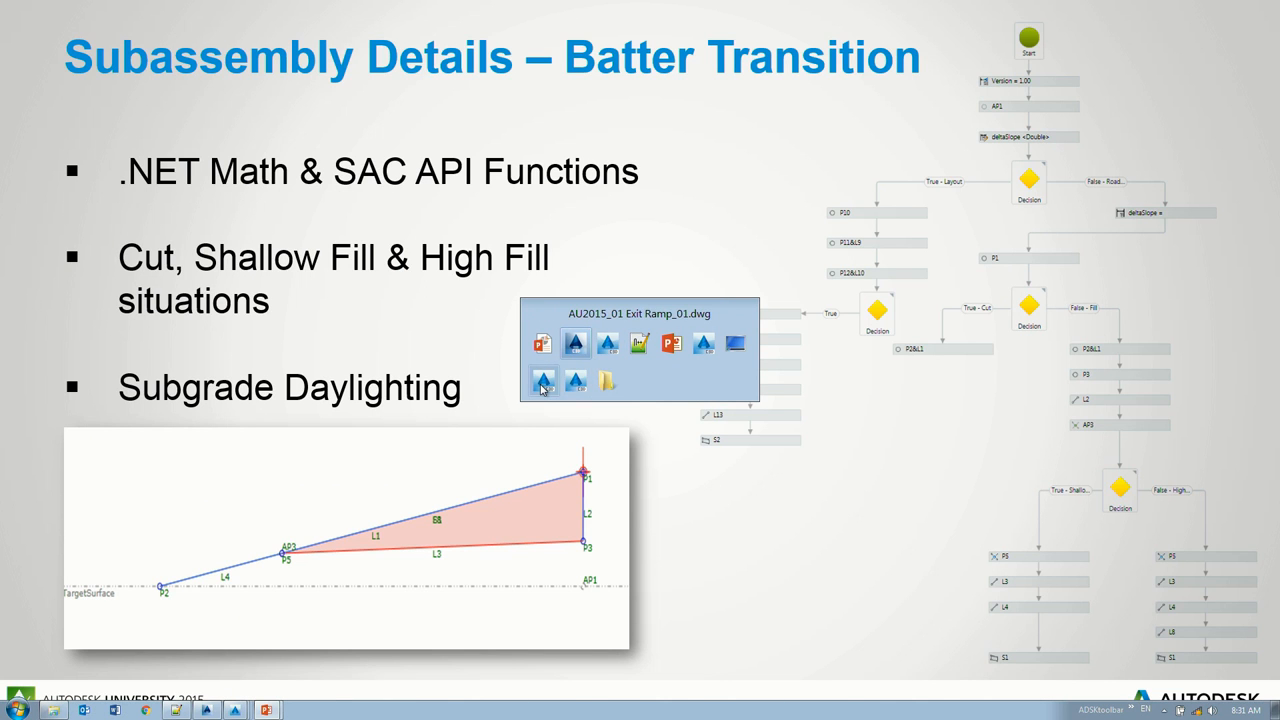
{"action": "left_click", "coordinate": [705, 345]}
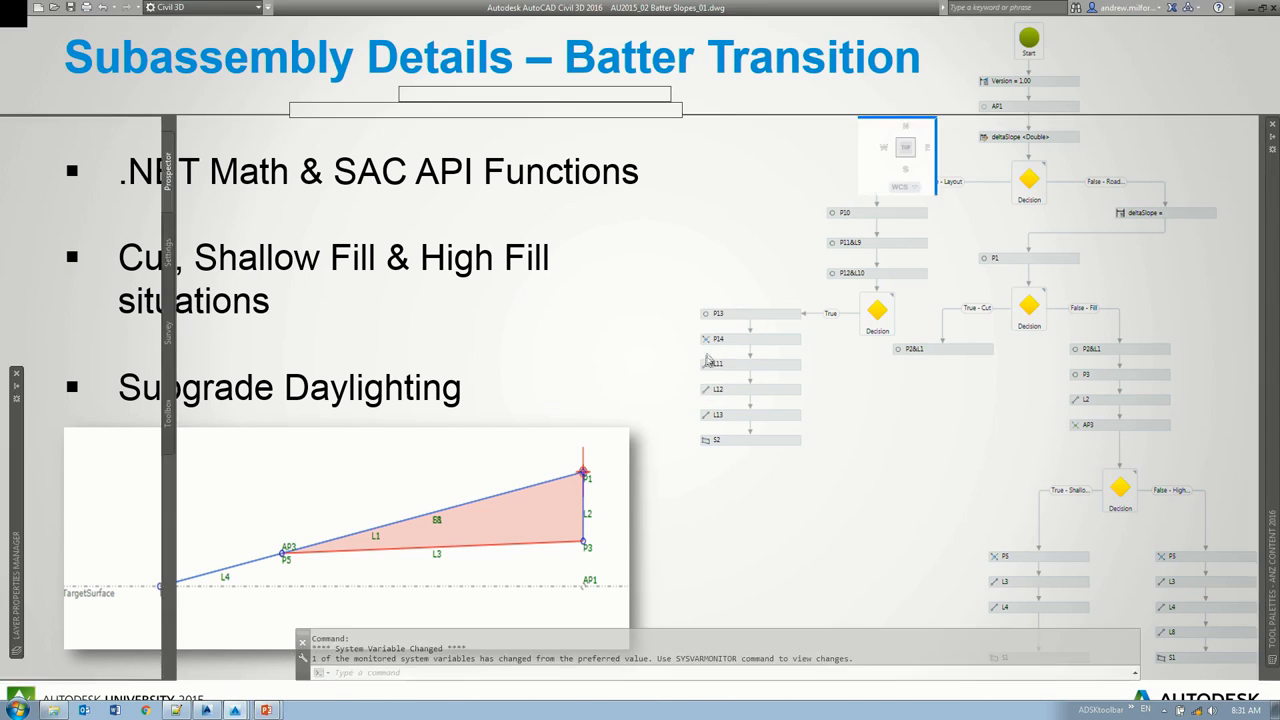
Step: Shrink the corridor plan viewport to enlarge the section and assembly viewports
{"action": "scroll", "coordinate": [437, 357], "scroll_direction": "up", "scroll_amount": 5}
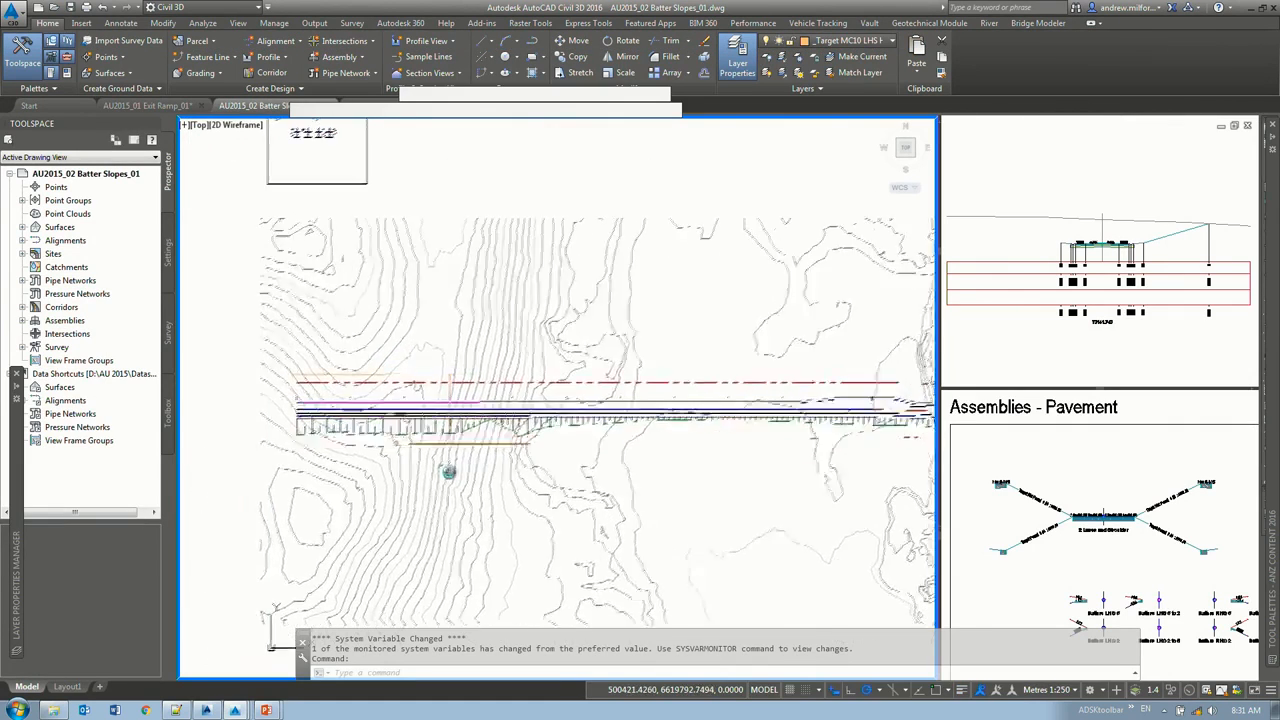
{"action": "left_click", "coordinate": [615, 412]}
{"action": "left_click", "coordinate": [1100, 500]}
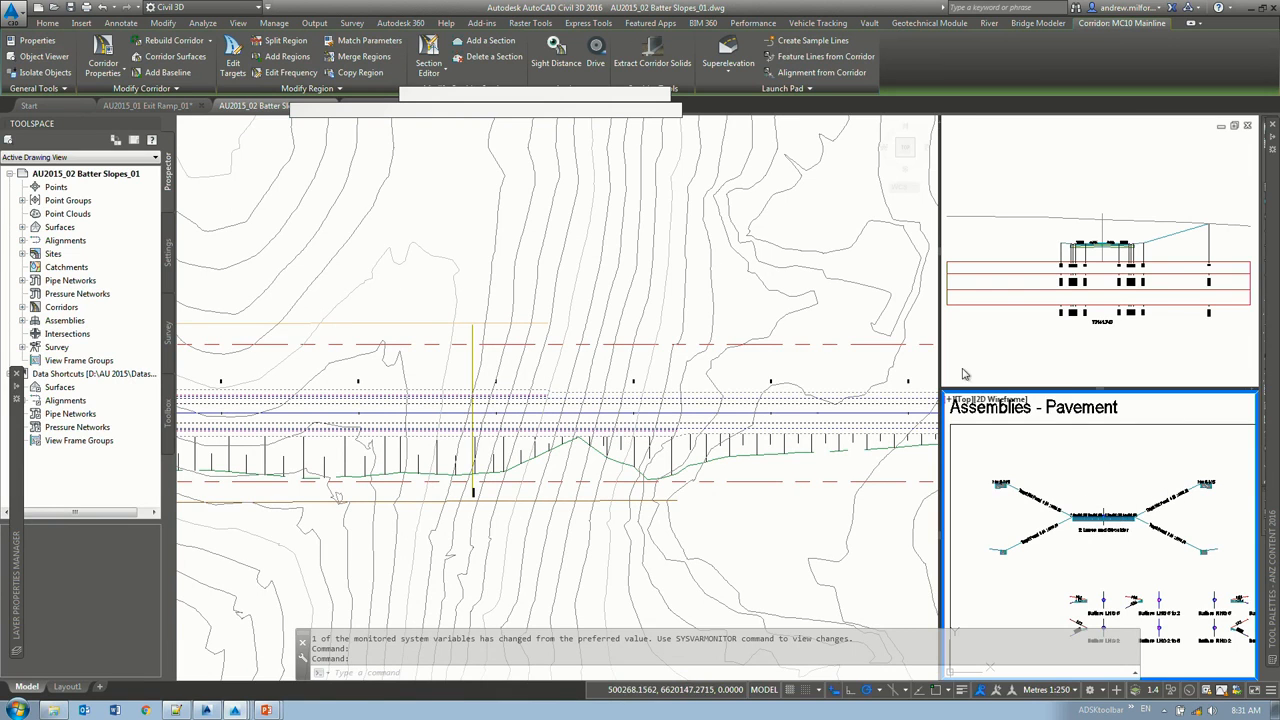
{"action": "left_click_drag", "start_coordinate": [944, 388], "coordinate": [528, 300]}
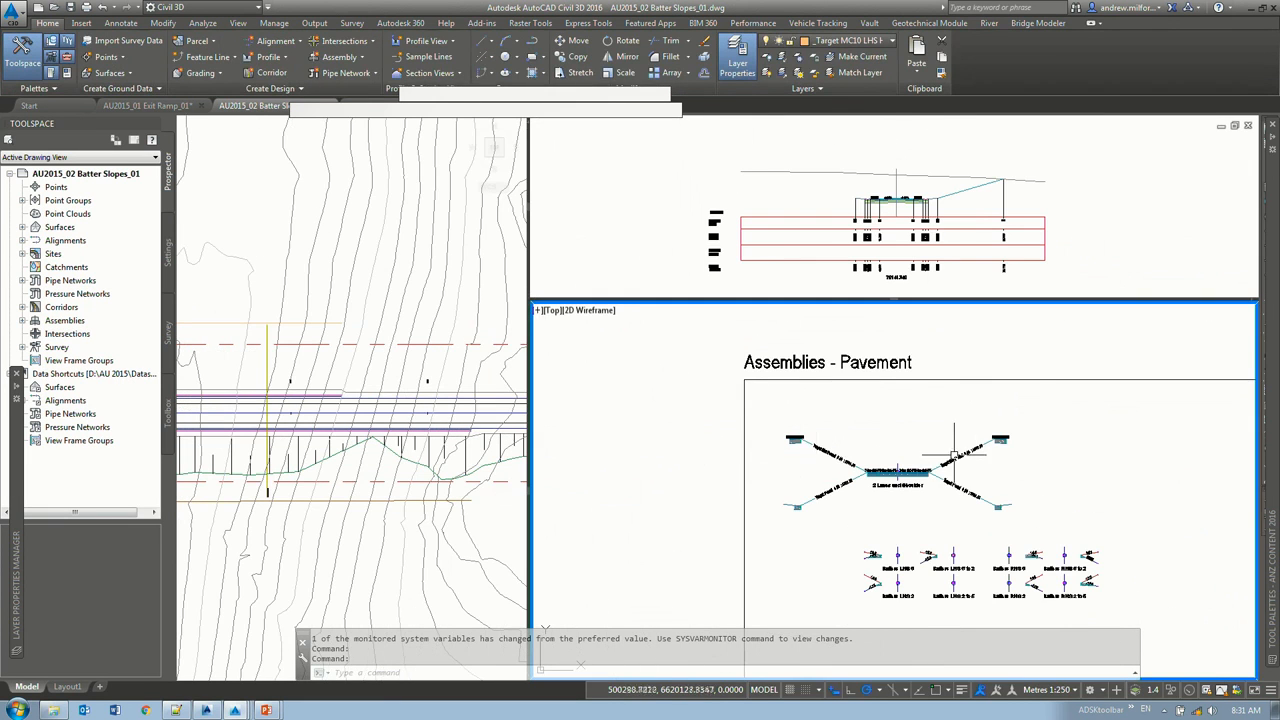
Step: Select the AU2015_RMS_Kerbs subassembly on the left Target Found branch of the 2 Lanes and Shoulder assembly and open its properties
{"action": "left_click", "coordinate": [348, 396]}
{"action": "left_click", "coordinate": [845, 469]}
{"action": "scroll", "coordinate": [845, 469], "scroll_direction": "up", "scroll_amount": 2}
{"action": "scroll", "coordinate": [860, 466], "scroll_direction": "up", "scroll_amount": 5}
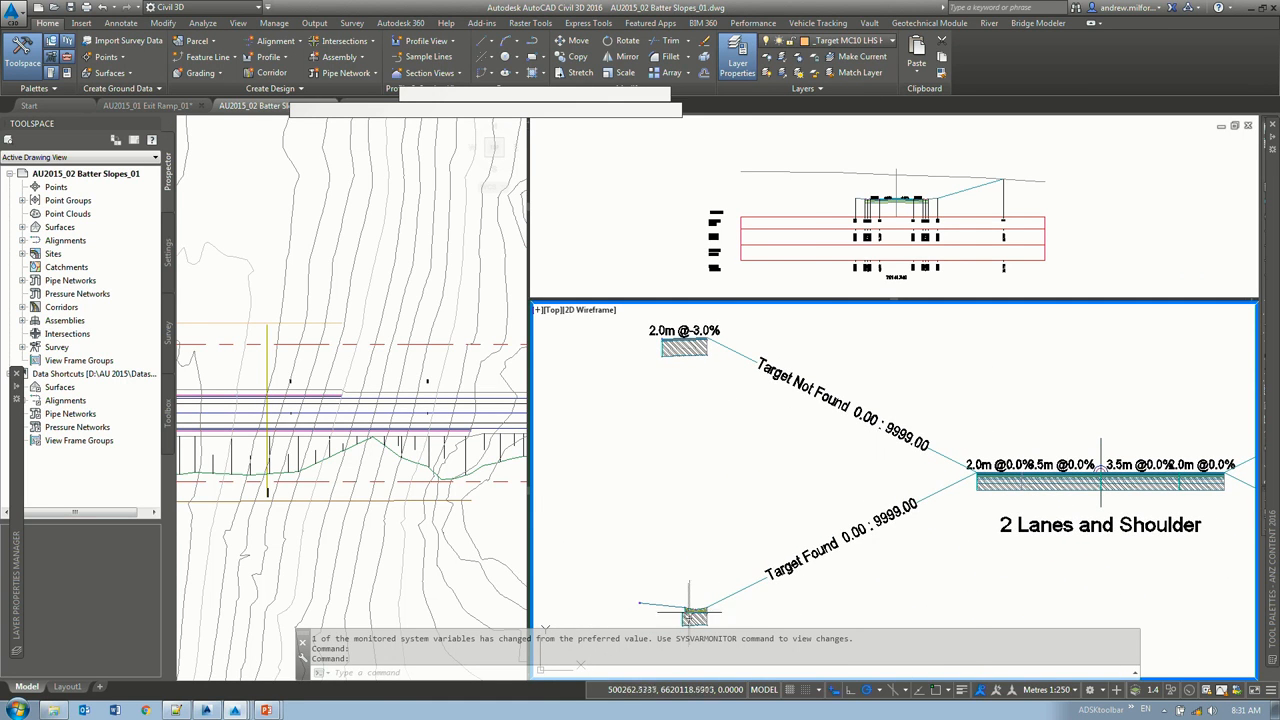
{"action": "scroll", "coordinate": [693, 614], "scroll_direction": "up", "scroll_amount": 4}
{"action": "middle_click_drag", "start_coordinate": [693, 614], "coordinate": [759, 534]}
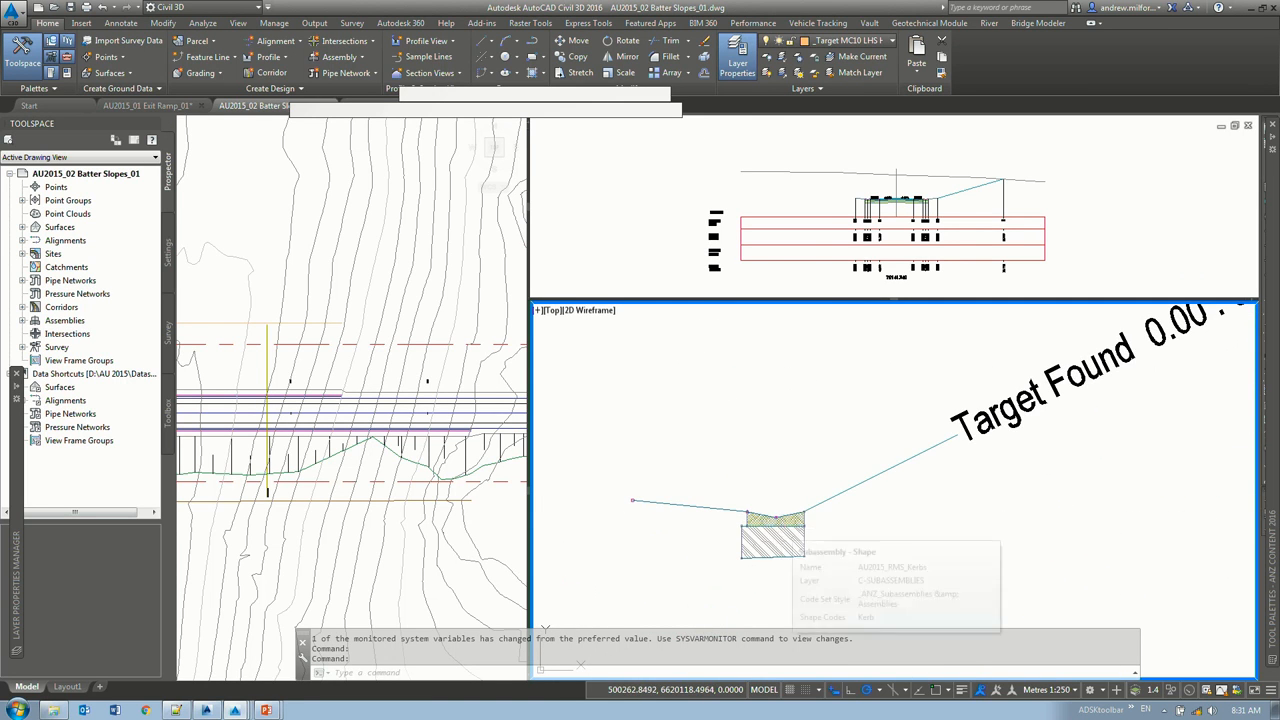
{"action": "left_click", "coordinate": [783, 527]}
{"action": "mouse_move", "coordinate": [783, 527]}
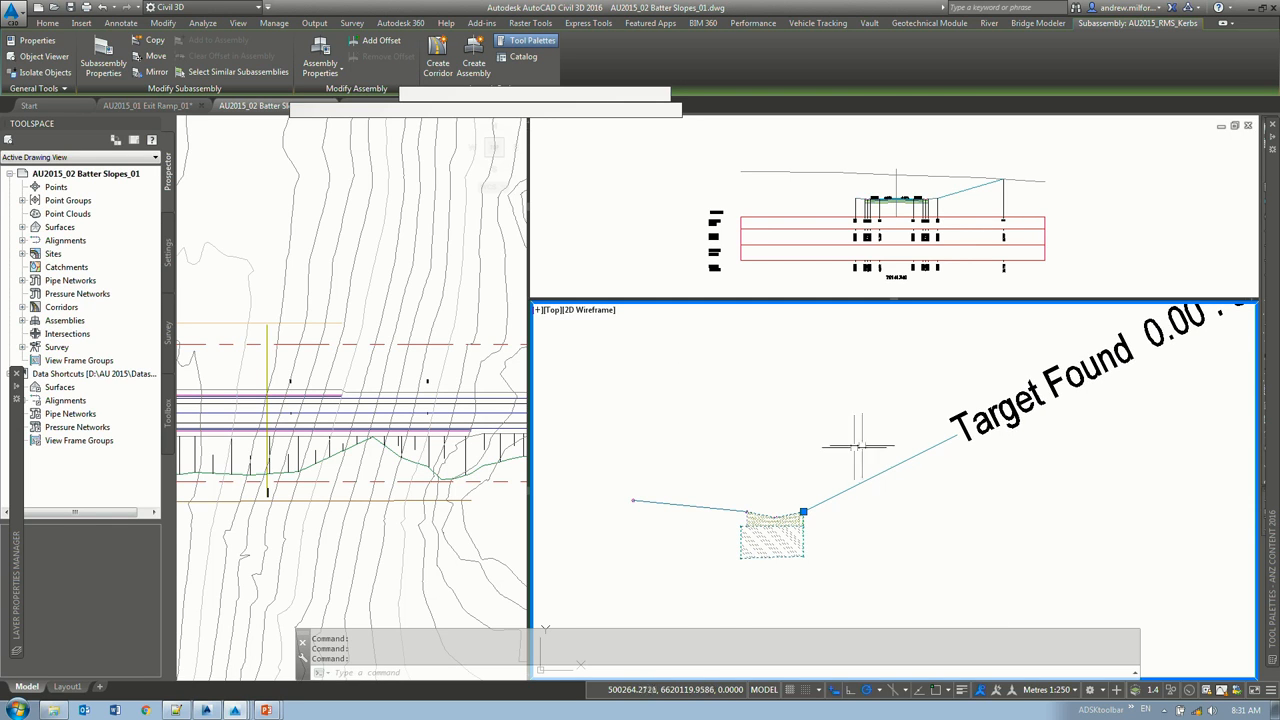
{"action": "key", "text": "Escape"}
{"action": "left_click", "coordinate": [762, 522]}
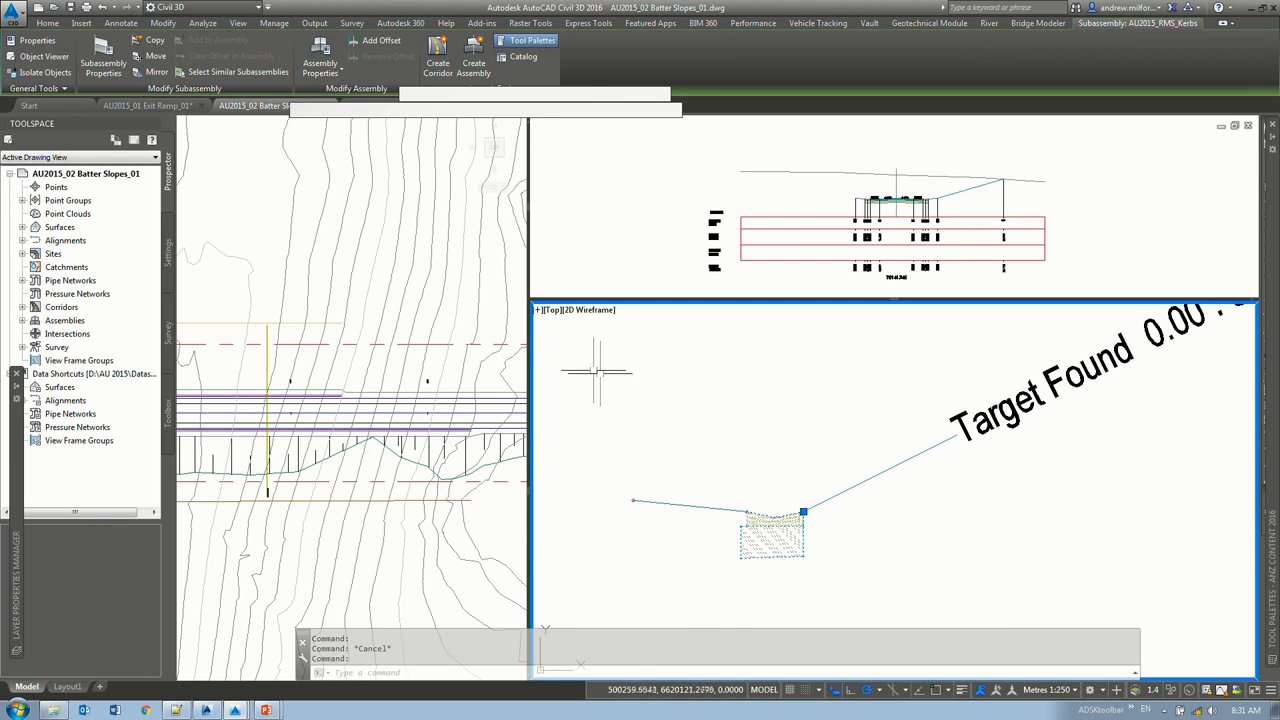
{"action": "mouse_move", "coordinate": [1273, 291]}
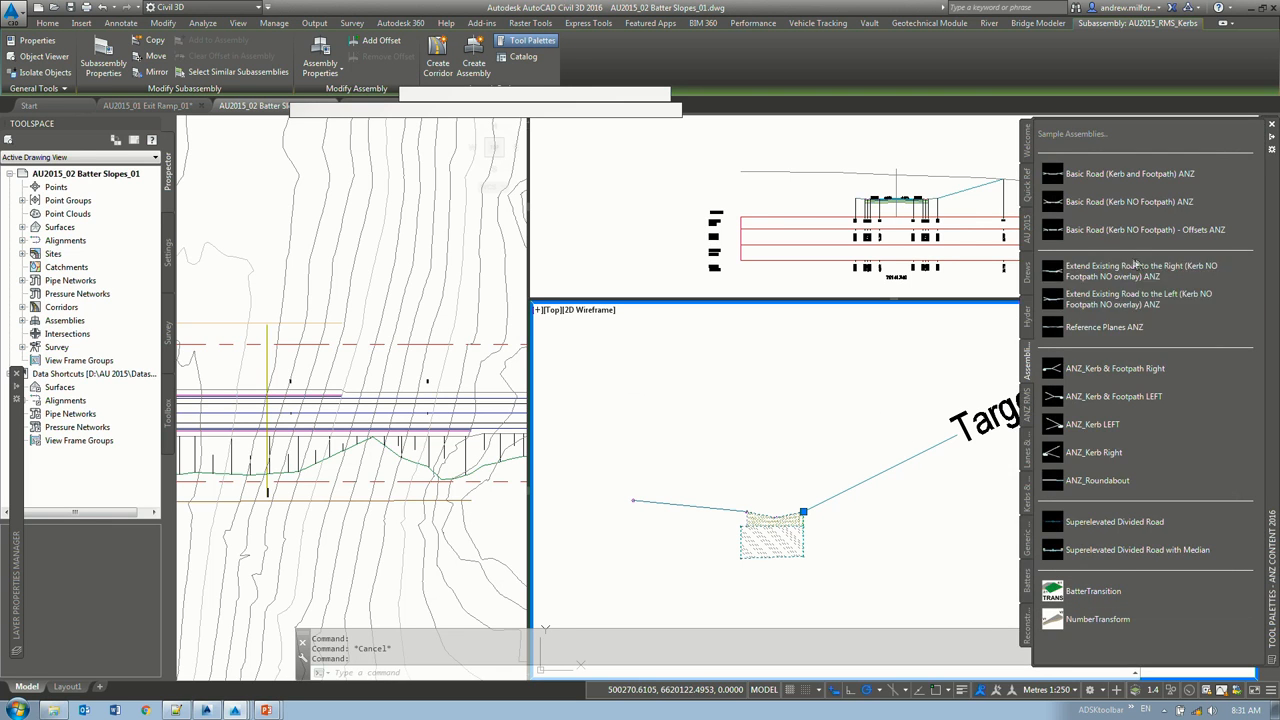
{"action": "key", "text": "ctrl+1"}
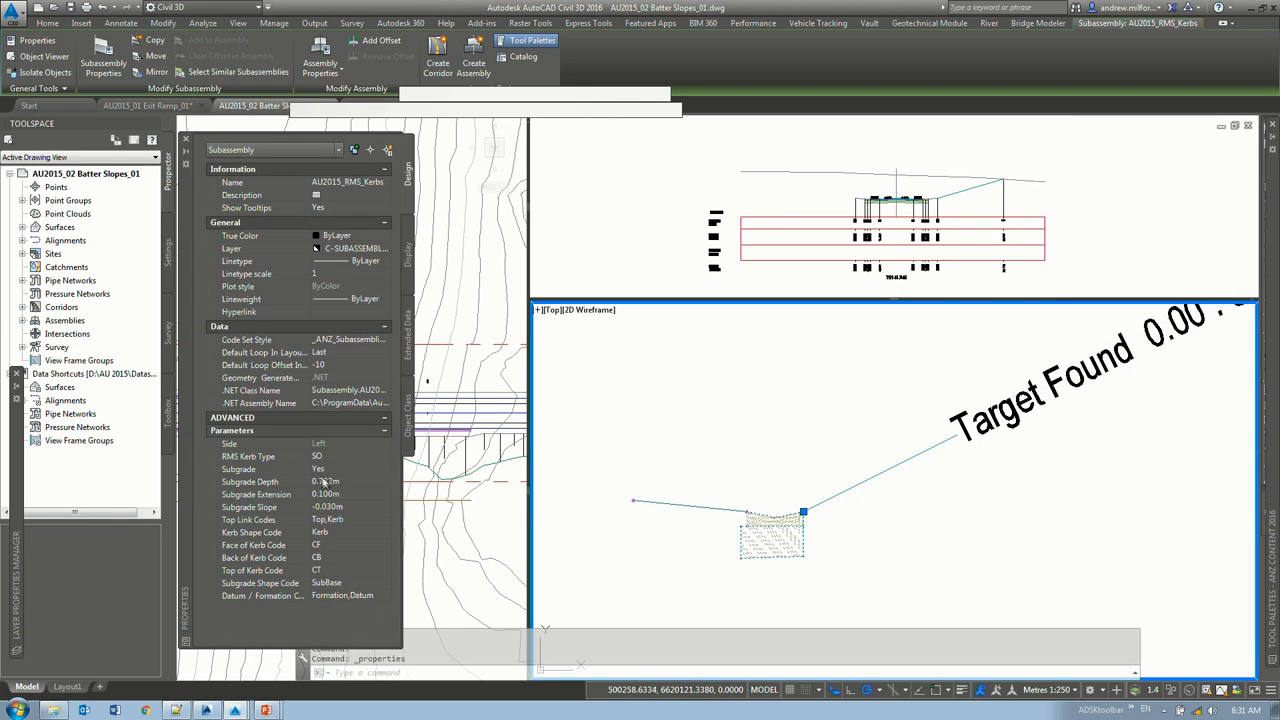
Step: Try RMS Kerb Type SA on the selected left kerb subassembly, restore it to SO and clear the selection
{"action": "left_click", "coordinate": [345, 456]}
{"action": "left_click", "coordinate": [385, 456]}
{"action": "left_click", "coordinate": [346, 470]}
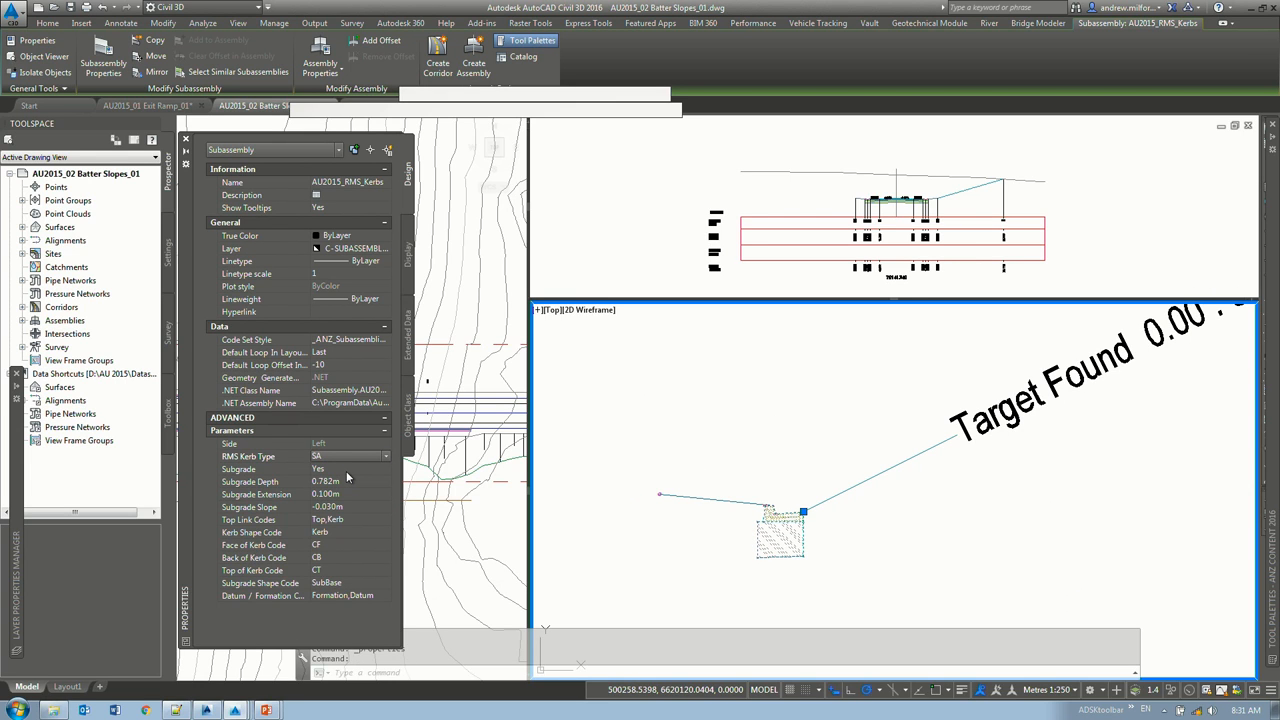
{"action": "left_click", "coordinate": [386, 456]}
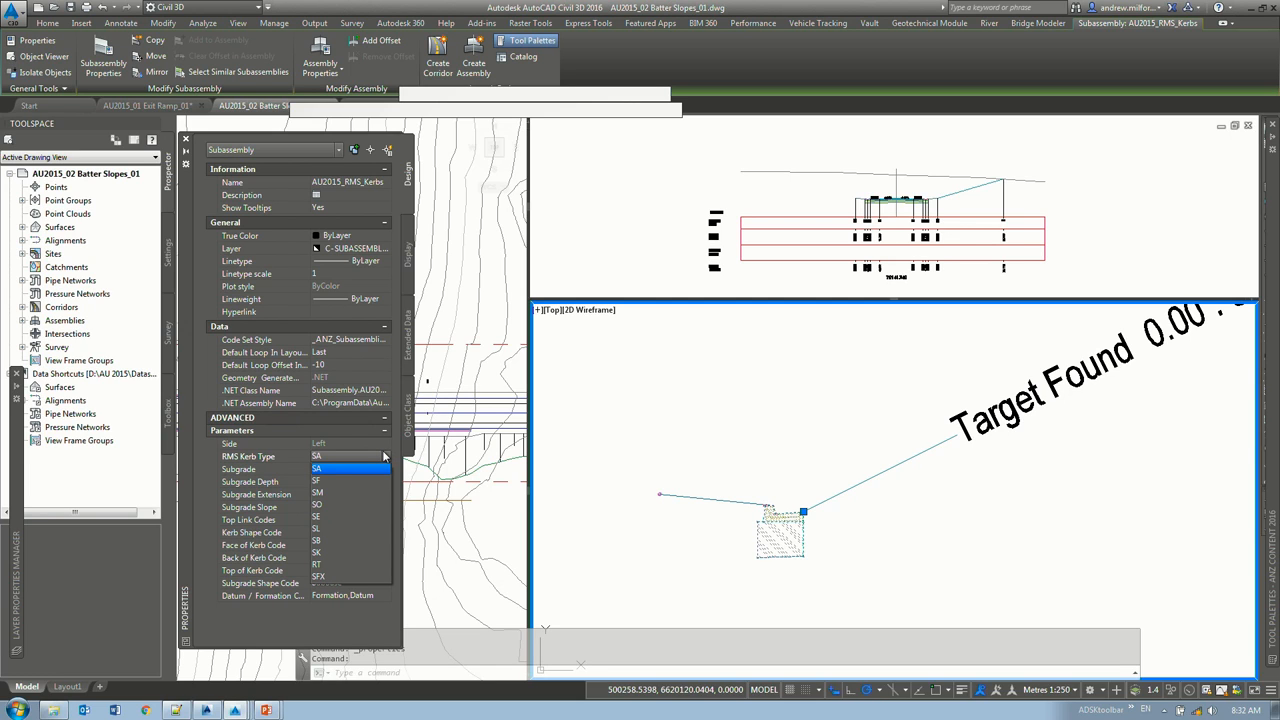
{"action": "left_click", "coordinate": [346, 504]}
{"action": "scroll", "coordinate": [796, 454], "scroll_direction": "down", "scroll_amount": 3}
{"action": "key", "text": "Escape"}
Step: Widen the corridor plan viewport and examine the MC10 Mainline corridor around the ends of the kerb target lines
{"action": "scroll", "coordinate": [836, 402], "scroll_direction": "up", "scroll_amount": 2}
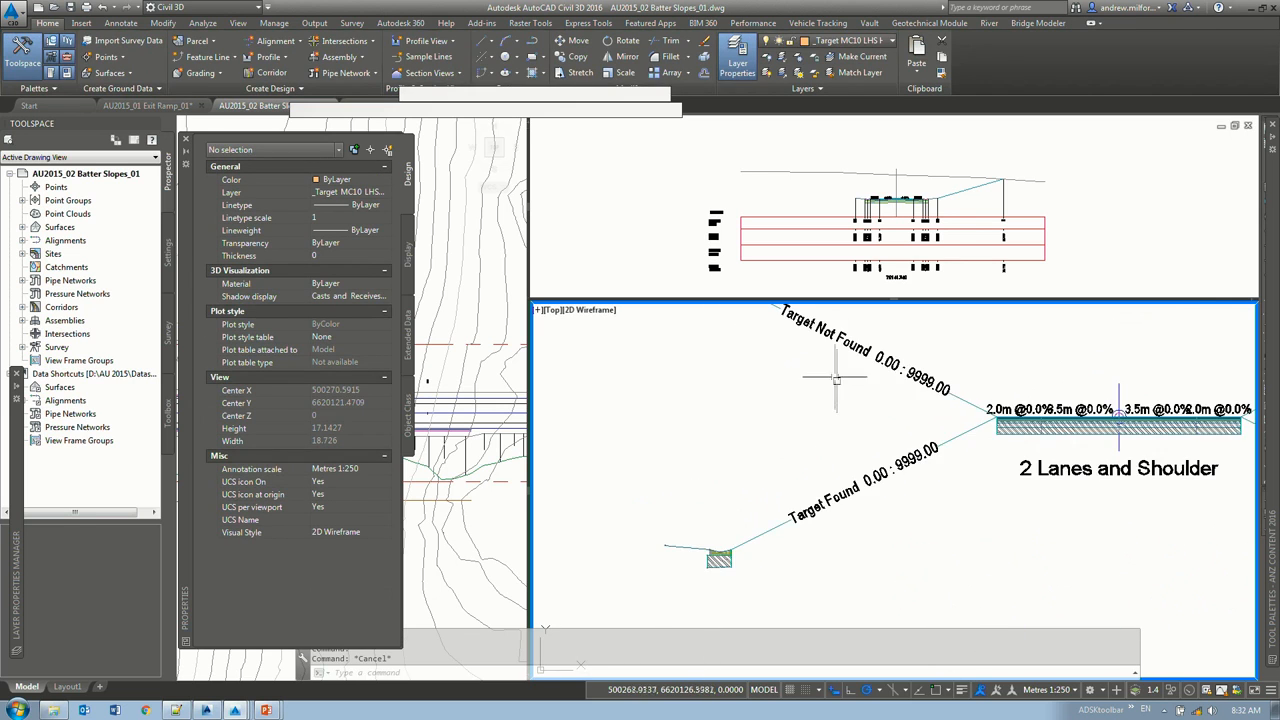
{"action": "middle_click_drag", "start_coordinate": [829, 366], "coordinate": [874, 416]}
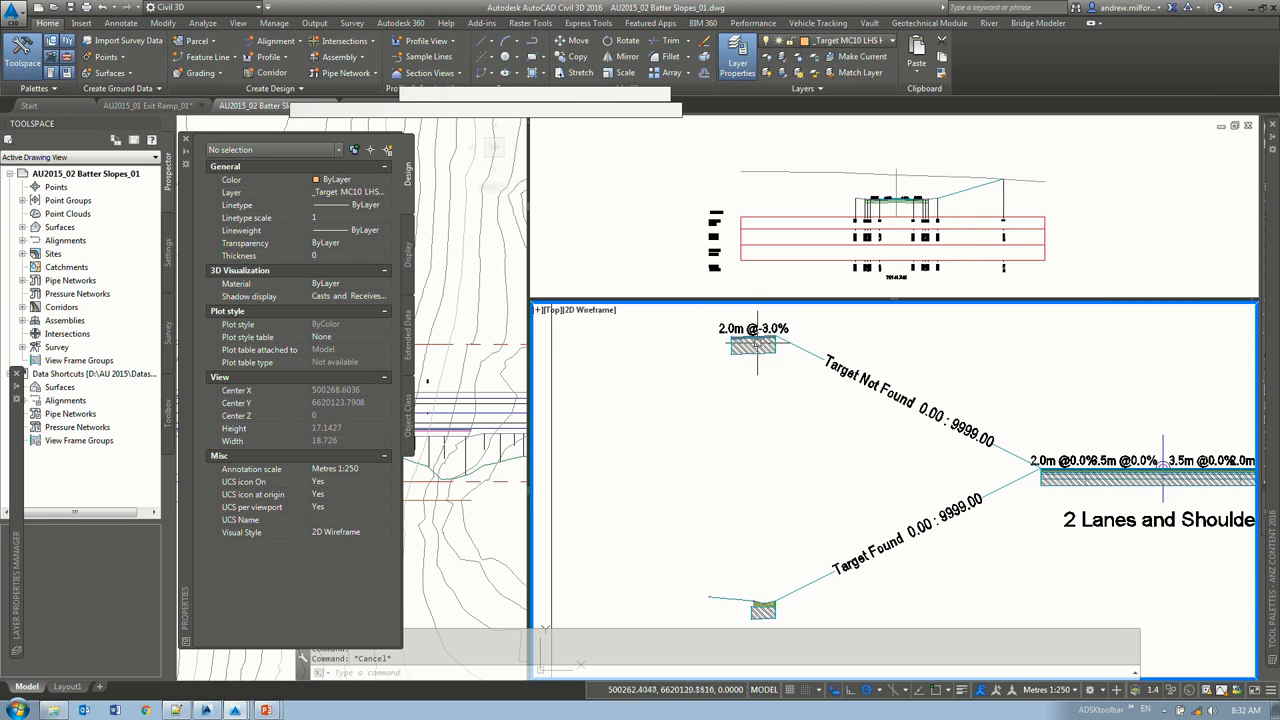
{"action": "scroll", "coordinate": [782, 366], "scroll_direction": "down", "scroll_amount": 3}
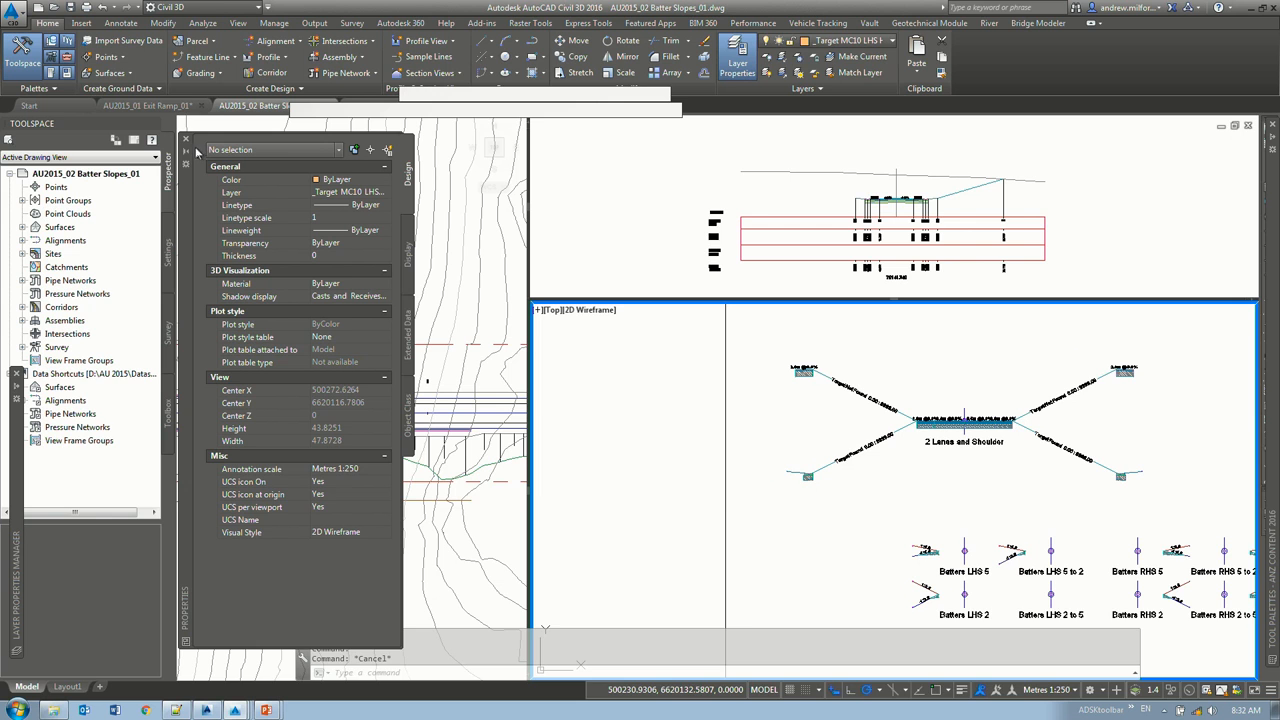
{"action": "left_click", "coordinate": [446, 222]}
{"action": "left_click_drag", "start_coordinate": [529, 274], "coordinate": [1077, 296]}
{"action": "left_click", "coordinate": [707, 316]}
{"action": "left_click", "coordinate": [709, 314]}
{"action": "key", "text": "Escape"}
{"action": "middle_click_drag", "start_coordinate": [643, 383], "coordinate": [805, 334]}
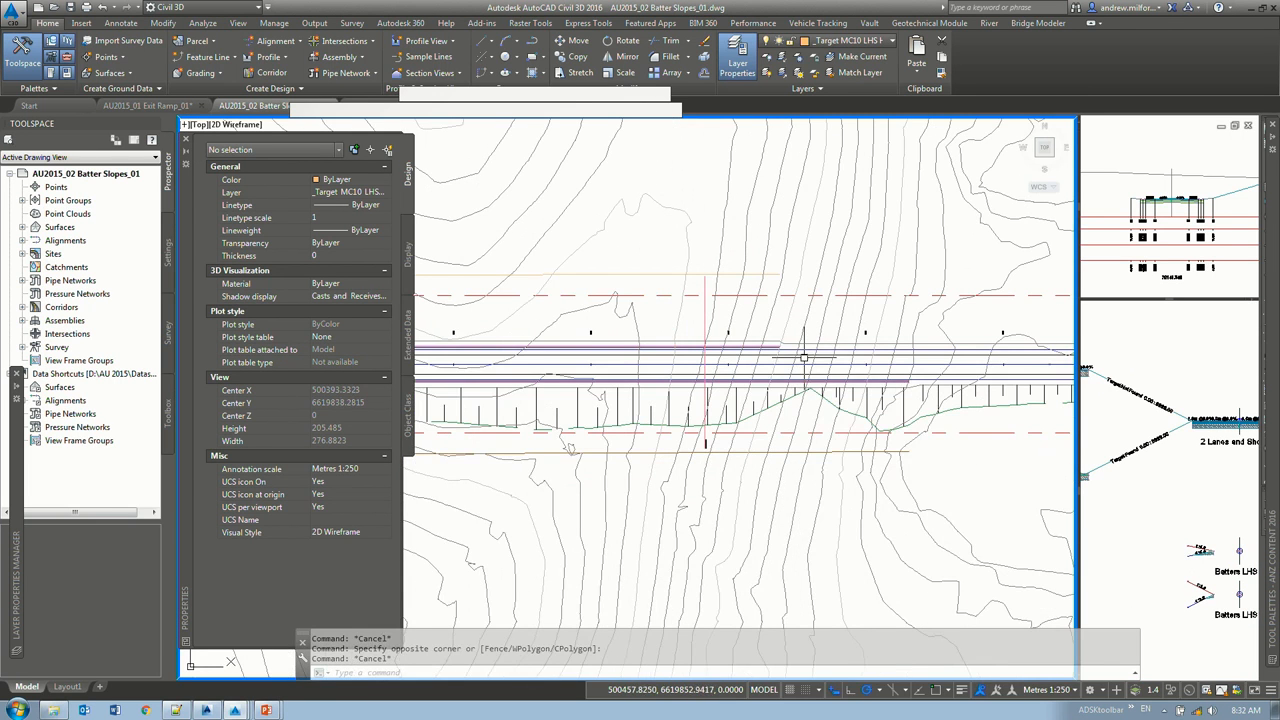
{"action": "left_click", "coordinate": [804, 350]}
{"action": "key", "text": "Escape"}
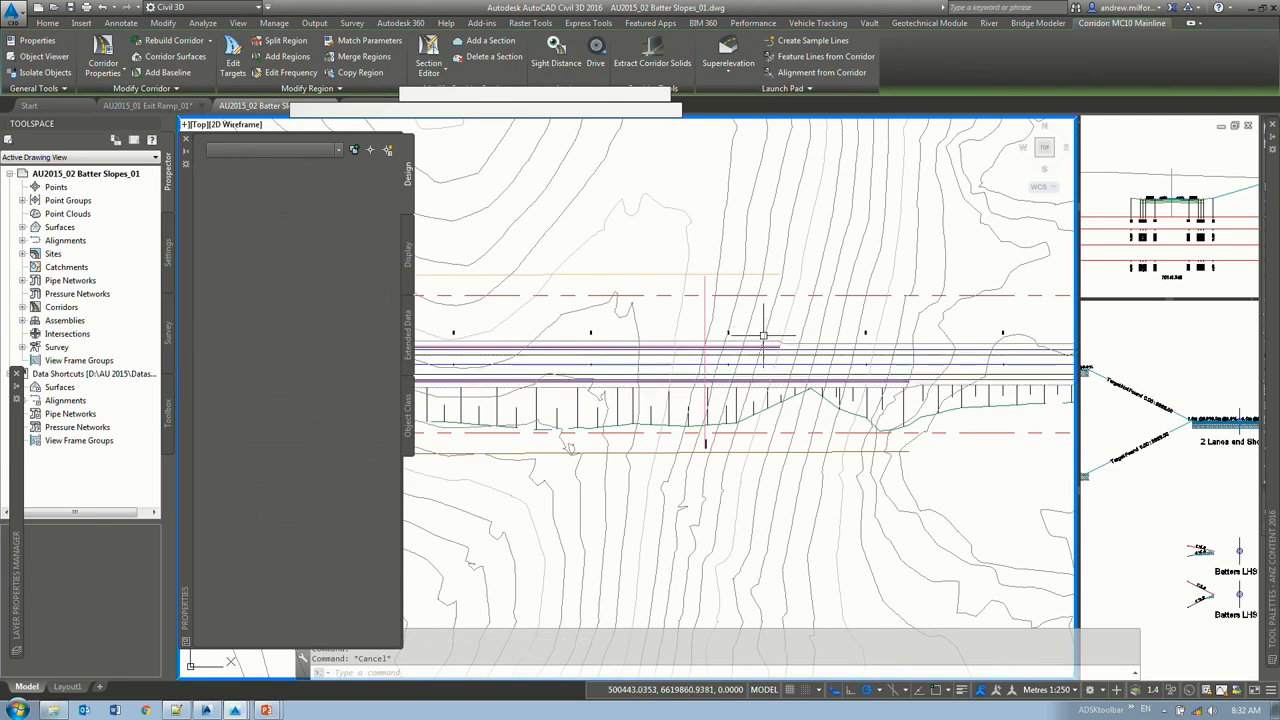
{"action": "scroll", "coordinate": [767, 336], "scroll_direction": "up", "scroll_amount": 1}
{"action": "middle_click_drag", "start_coordinate": [1008, 371], "coordinate": [935, 358]}
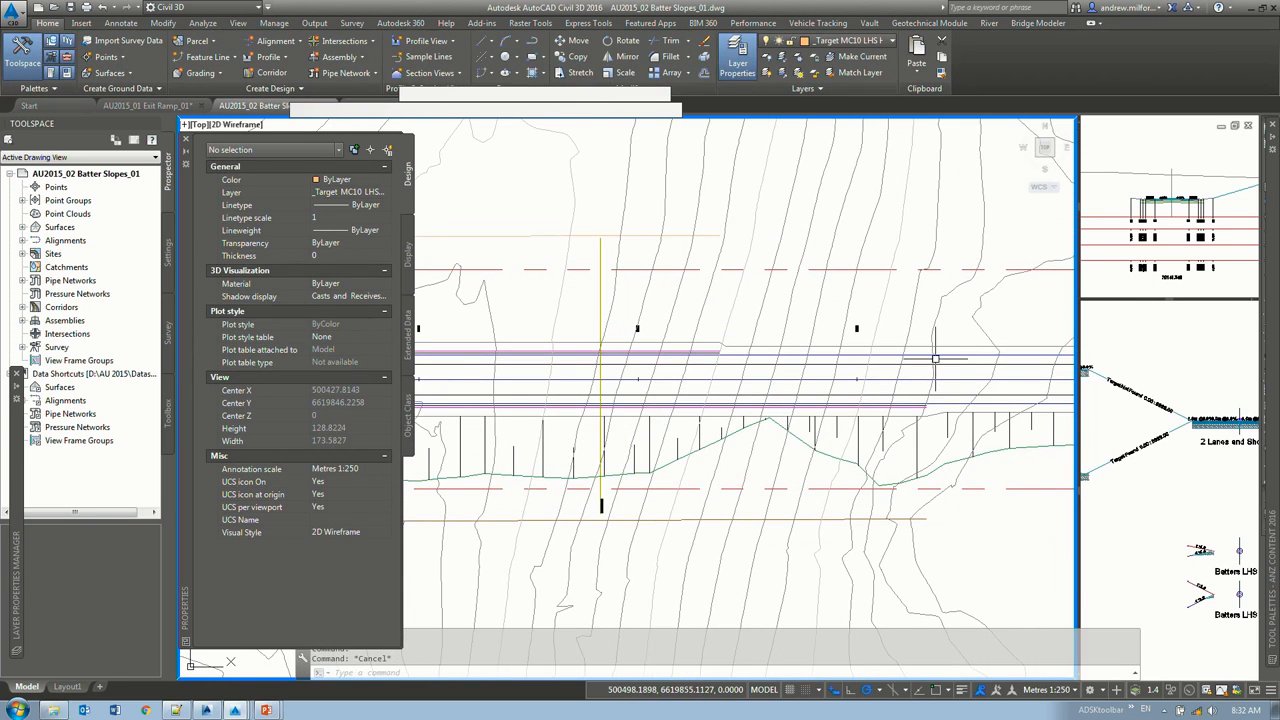
Step: Shrink the corridor plan viewport and examine the Batters LHS 5, LHS 2 and LHS 5 to 2 assemblies
{"action": "mouse_move", "coordinate": [1068, 298]}
{"action": "left_mouse_down"}
{"action": "mouse_move", "coordinate": [950, 288]}
{"action": "mouse_move", "coordinate": [1060, 309]}
{"action": "mouse_move", "coordinate": [826, 265]}
{"action": "mouse_move", "coordinate": [578, 293]}
{"action": "left_mouse_up"}
{"action": "key", "text": "Escape"}
{"action": "left_click", "coordinate": [1063, 500]}
{"action": "middle_click_drag", "start_coordinate": [1062, 495], "coordinate": [966, 346]}
{"action": "scroll", "coordinate": [947, 416], "scroll_direction": "up", "scroll_amount": 4}
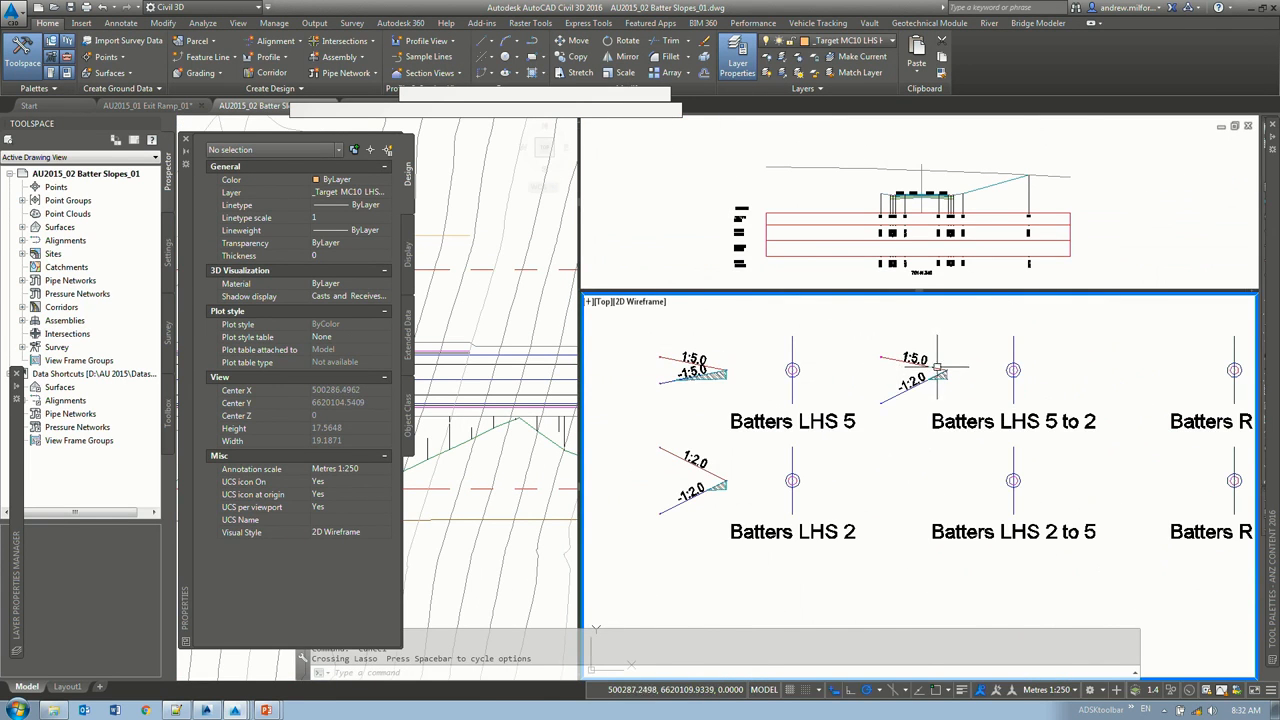
{"action": "left_click", "coordinate": [813, 417]}
{"action": "left_click", "coordinate": [831, 531]}
{"action": "key", "text": "Escape"}
{"action": "left_click", "coordinate": [937, 420]}
{"action": "key", "text": "Escape"}
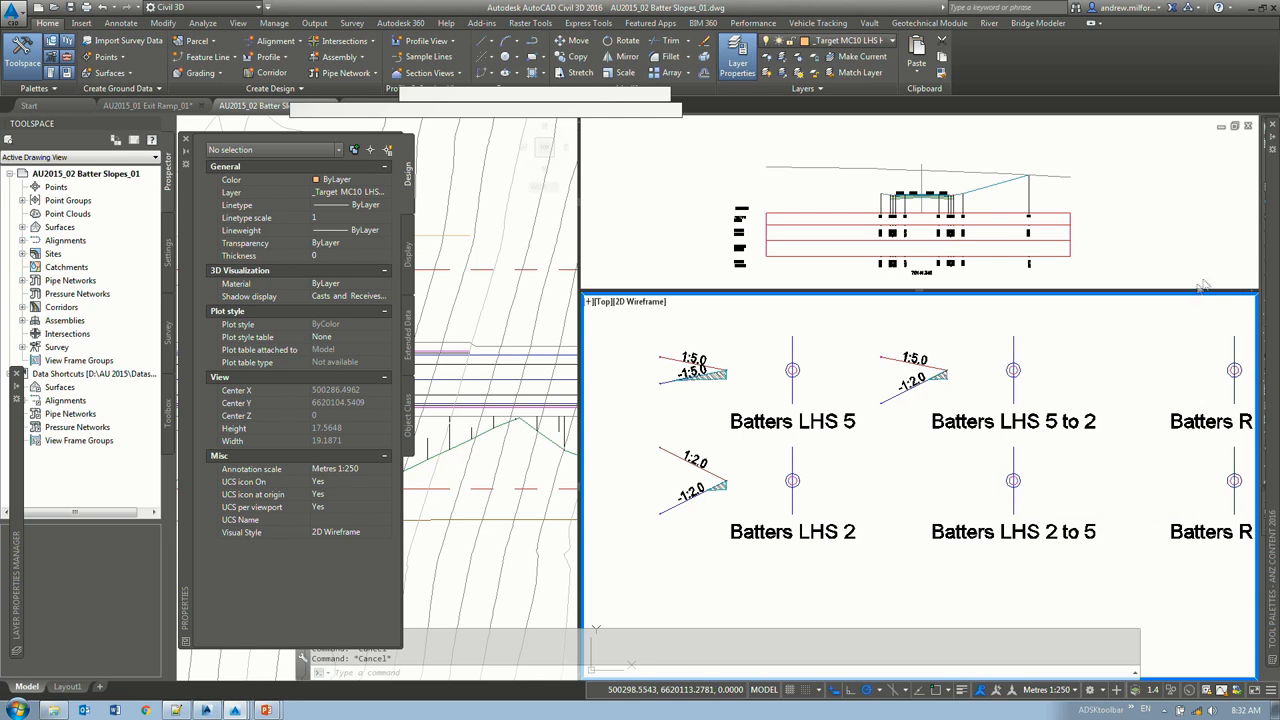
Step: Attach a left-side Invisible Link, 3.000 m wide with point code EH, to the Batters LHS 2 to 5 assembly
{"action": "mouse_move", "coordinate": [1268, 257]}
{"action": "left_click", "coordinate": [1026, 543]}
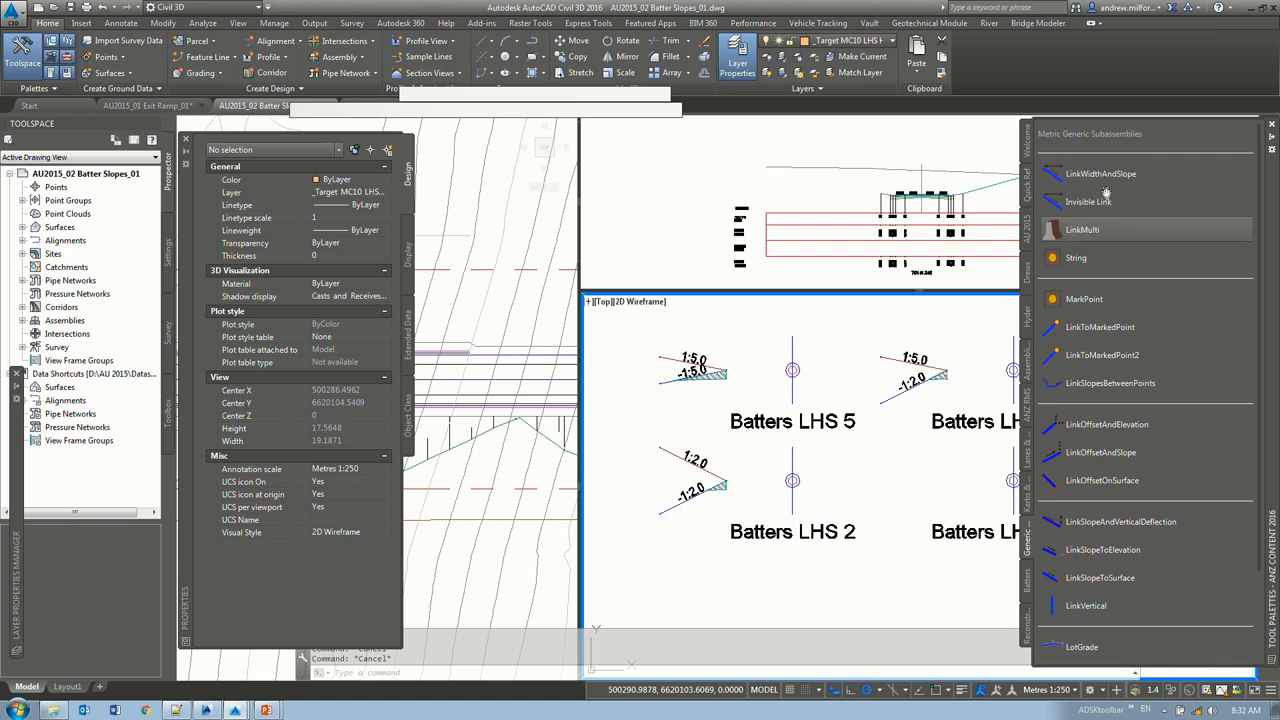
{"action": "left_click", "coordinate": [1090, 202]}
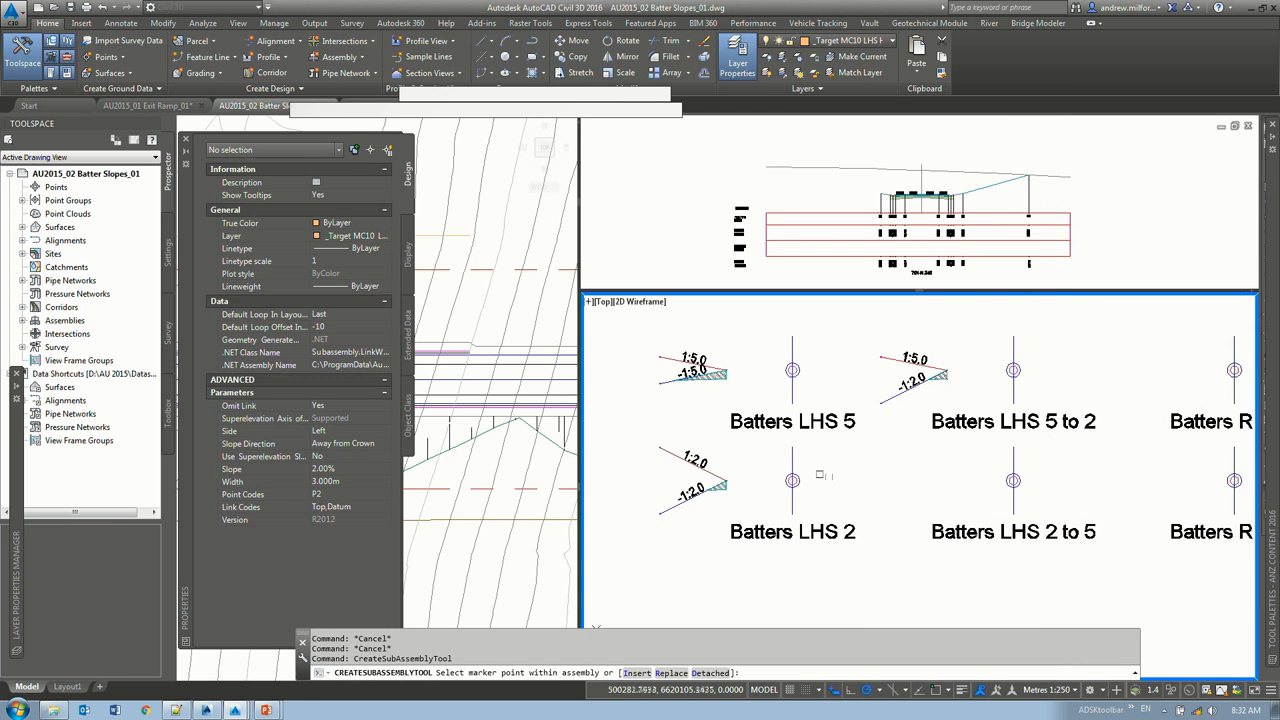
{"action": "left_click", "coordinate": [352, 494]}
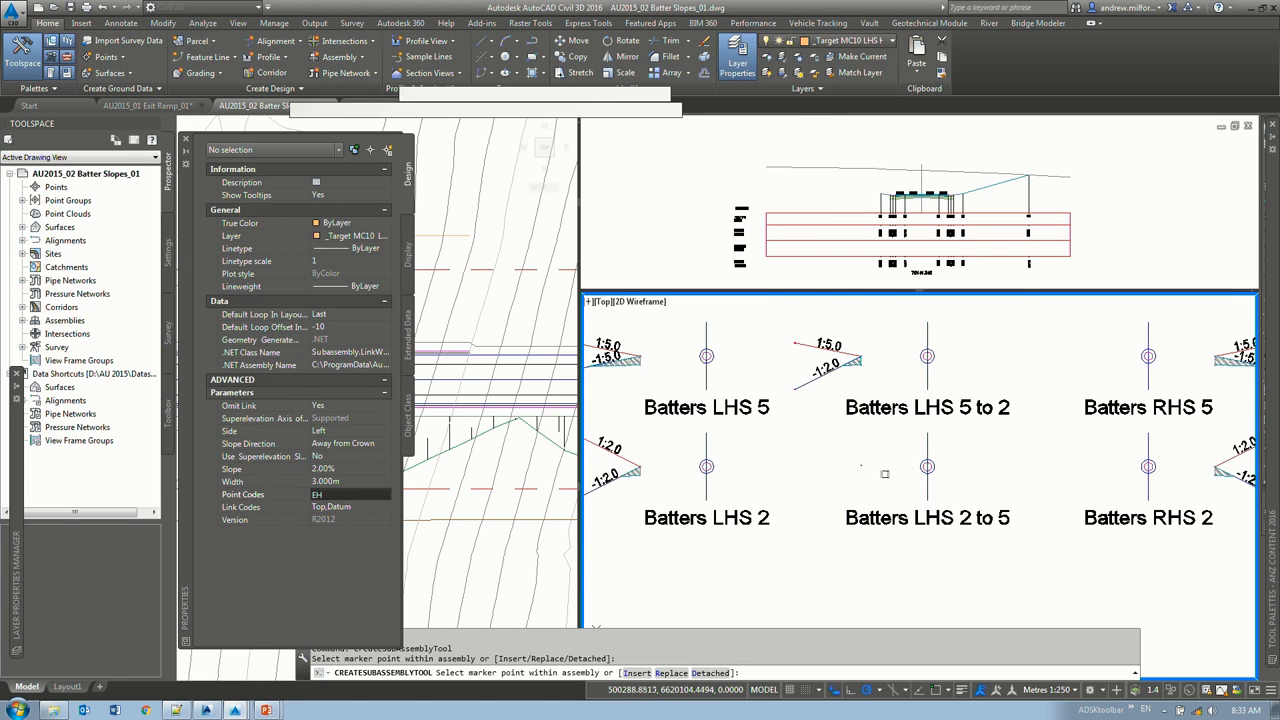
{"action": "scroll", "coordinate": [885, 474], "scroll_direction": "up", "scroll_amount": 3}
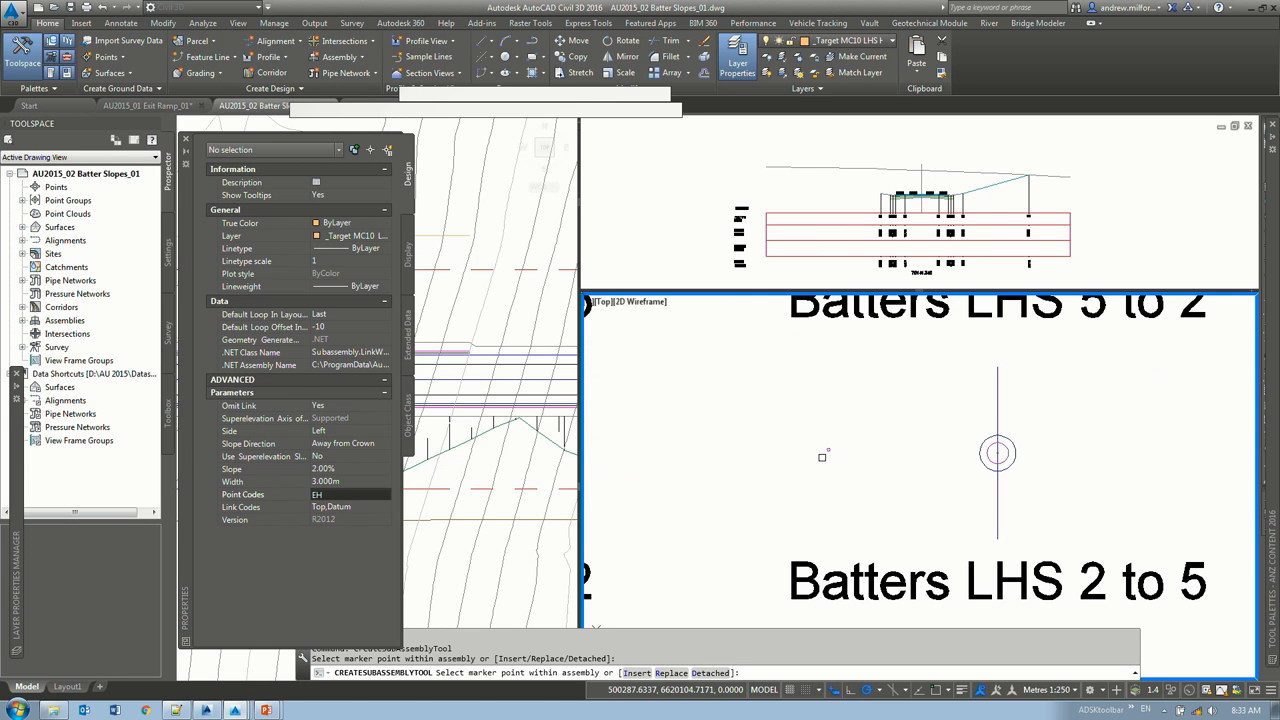
{"action": "left_click", "coordinate": [822, 457]}
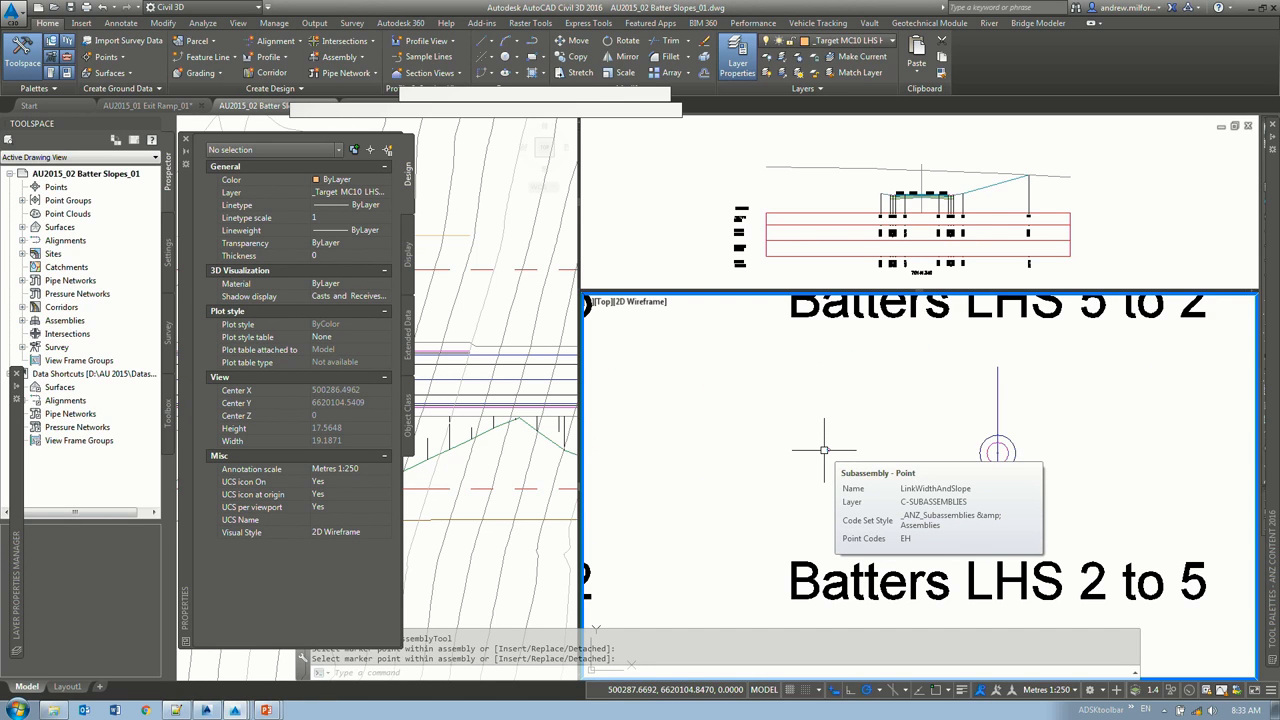
Step: Attach the AU2015_02_BatterTransition subassembly to the EH point of the Batters LHS 2 to 5 assembly with slopes 2.00:1 to 5.00:1
{"action": "scroll", "coordinate": [824, 450], "scroll_direction": "down", "scroll_amount": 3}
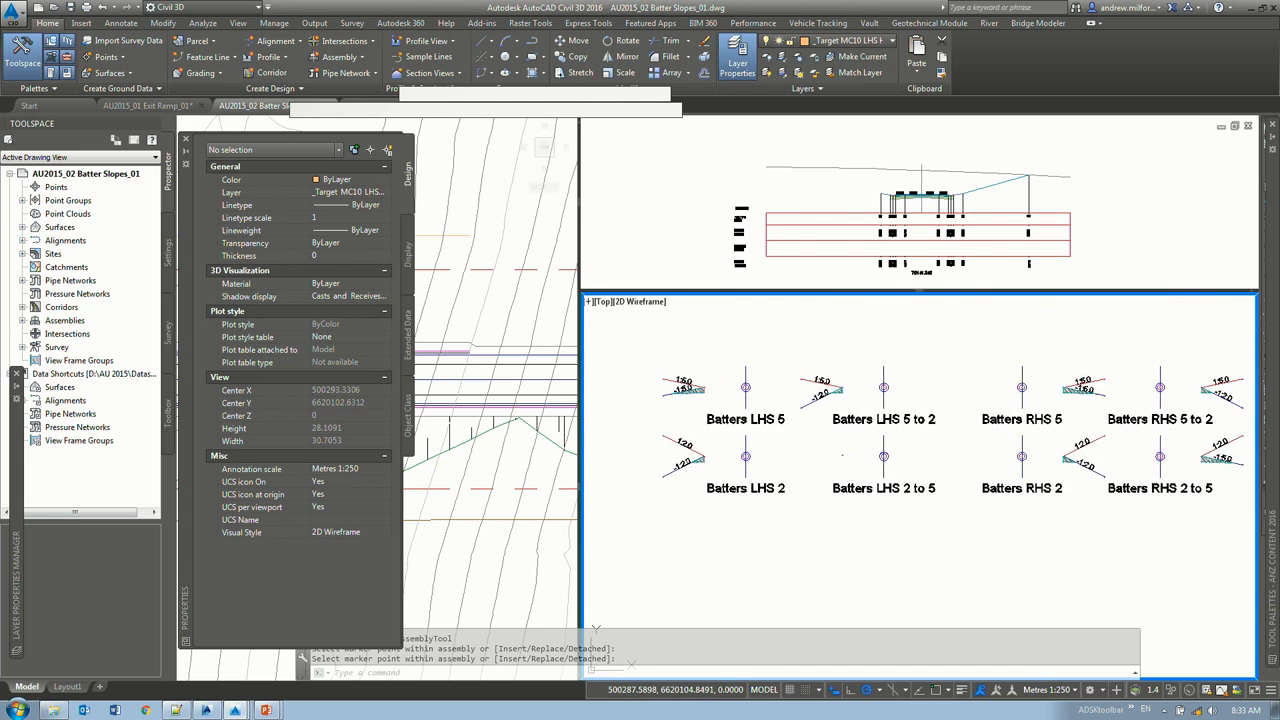
{"action": "scroll", "coordinate": [824, 450], "scroll_direction": "up", "scroll_amount": 2}
{"action": "mouse_move", "coordinate": [1272, 545]}
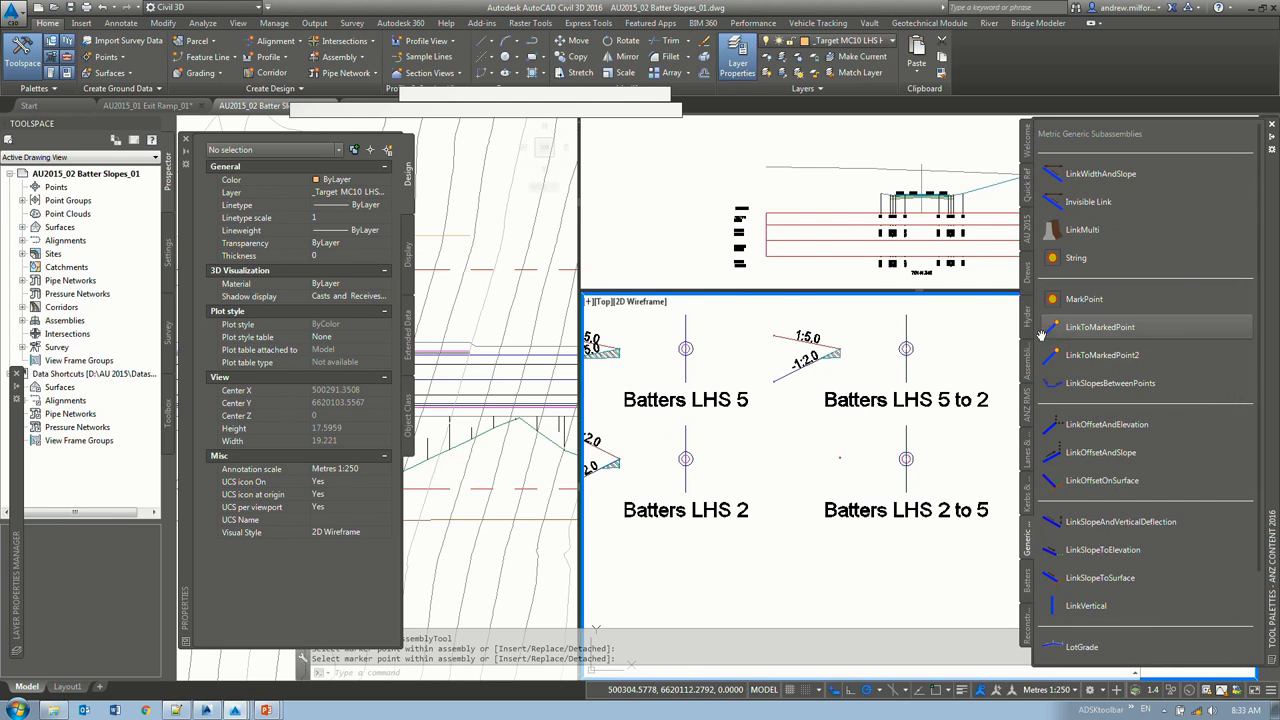
{"action": "left_click", "coordinate": [1026, 228]}
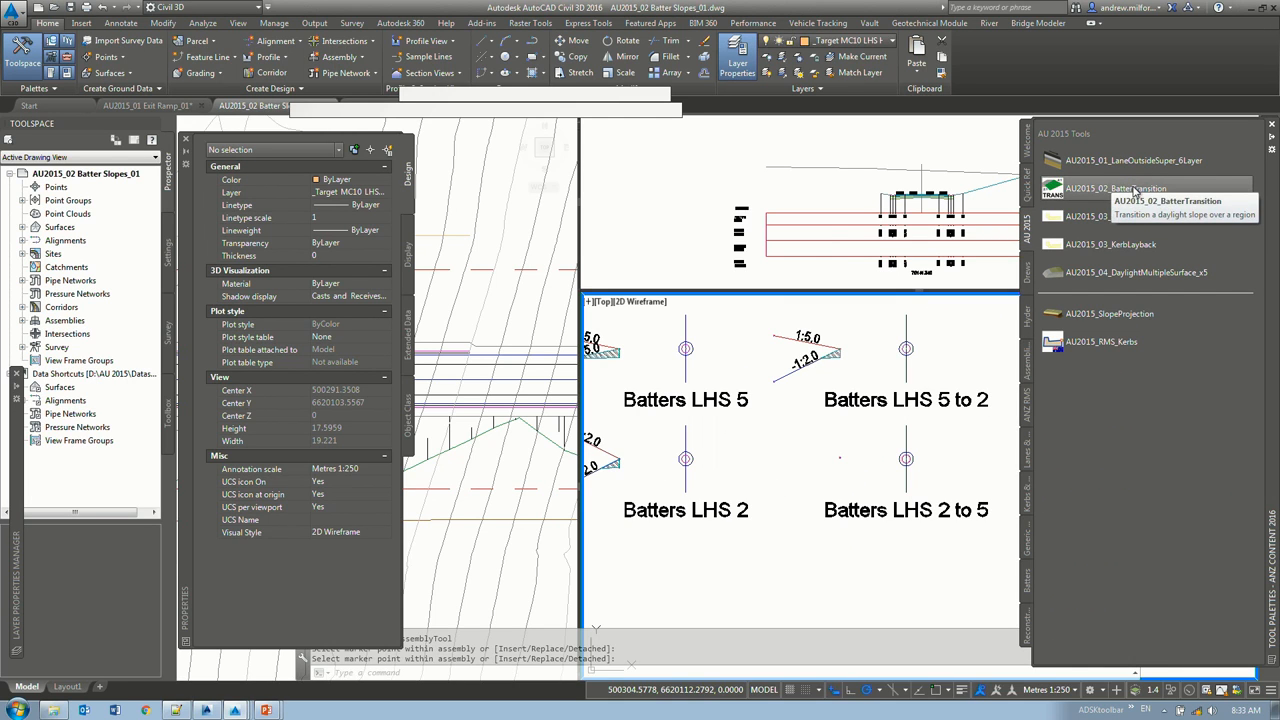
{"action": "left_click", "coordinate": [1135, 191]}
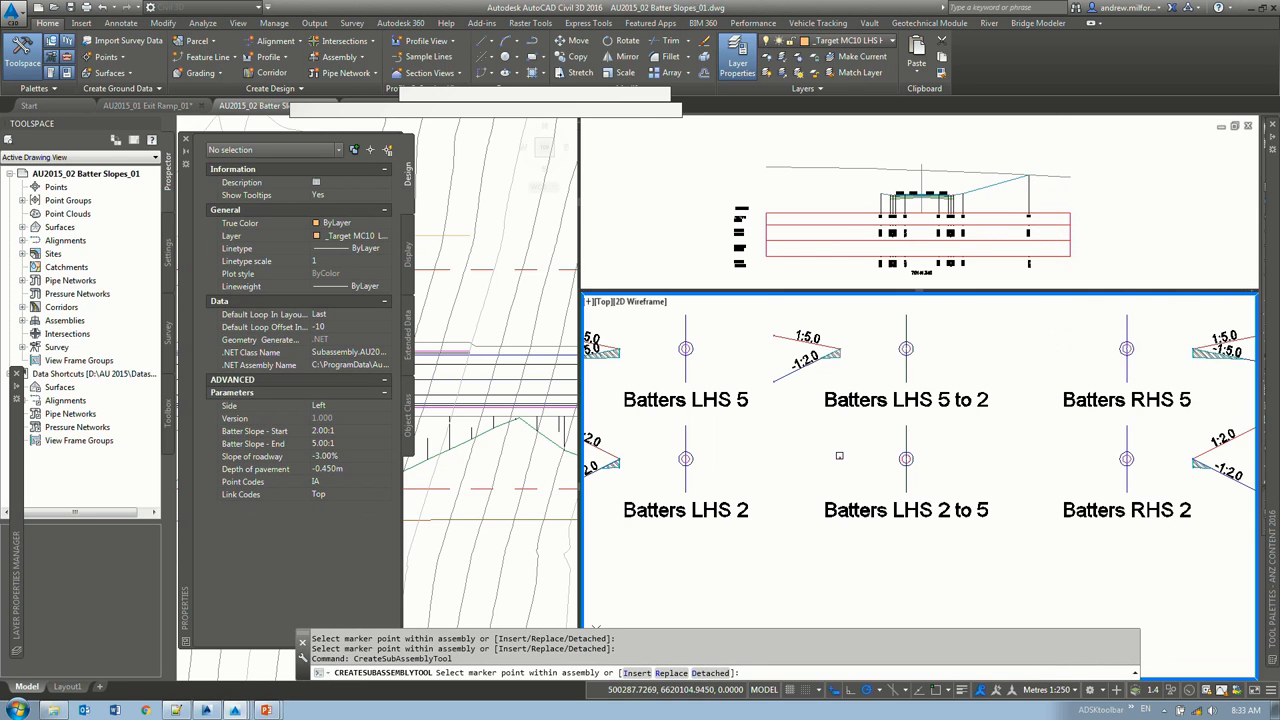
{"action": "left_click", "coordinate": [839, 456]}
{"action": "key", "text": "Return"}
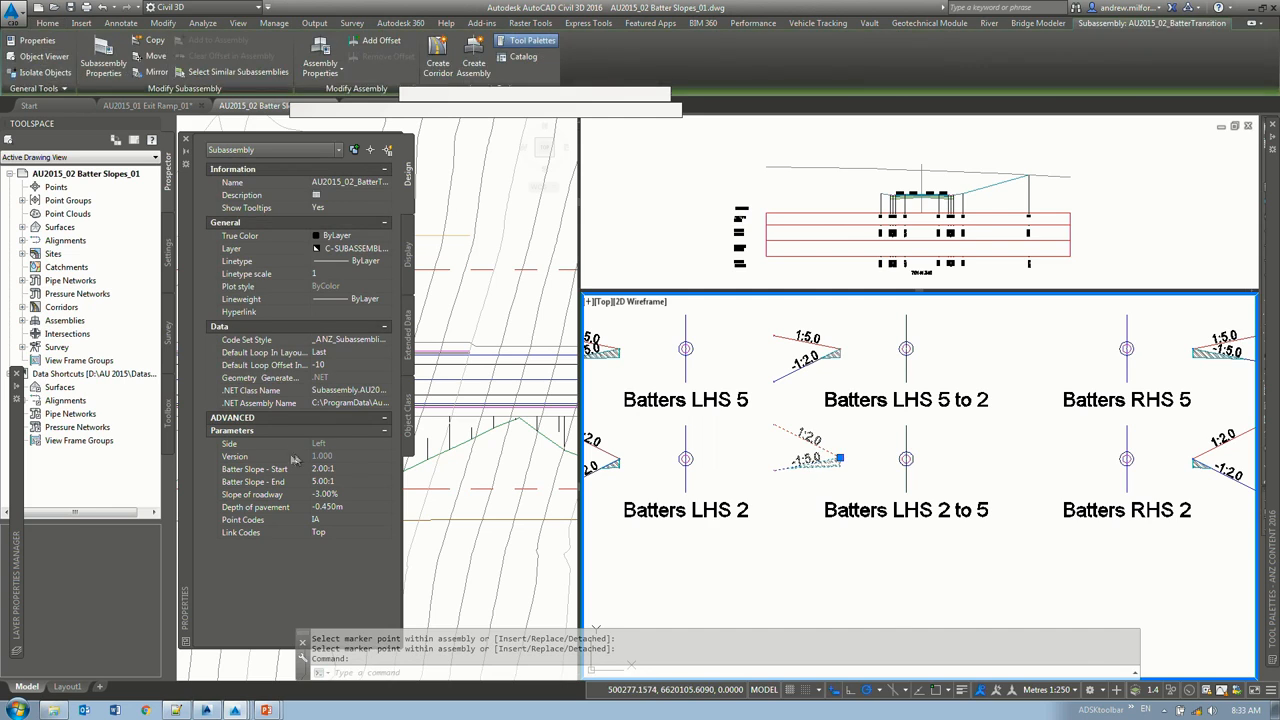
Step: Try a Batter Slope - End of 10.00:1 on the new batter transition, restore it to 5.00:1 and clear the selection
{"action": "left_click", "coordinate": [369, 470]}
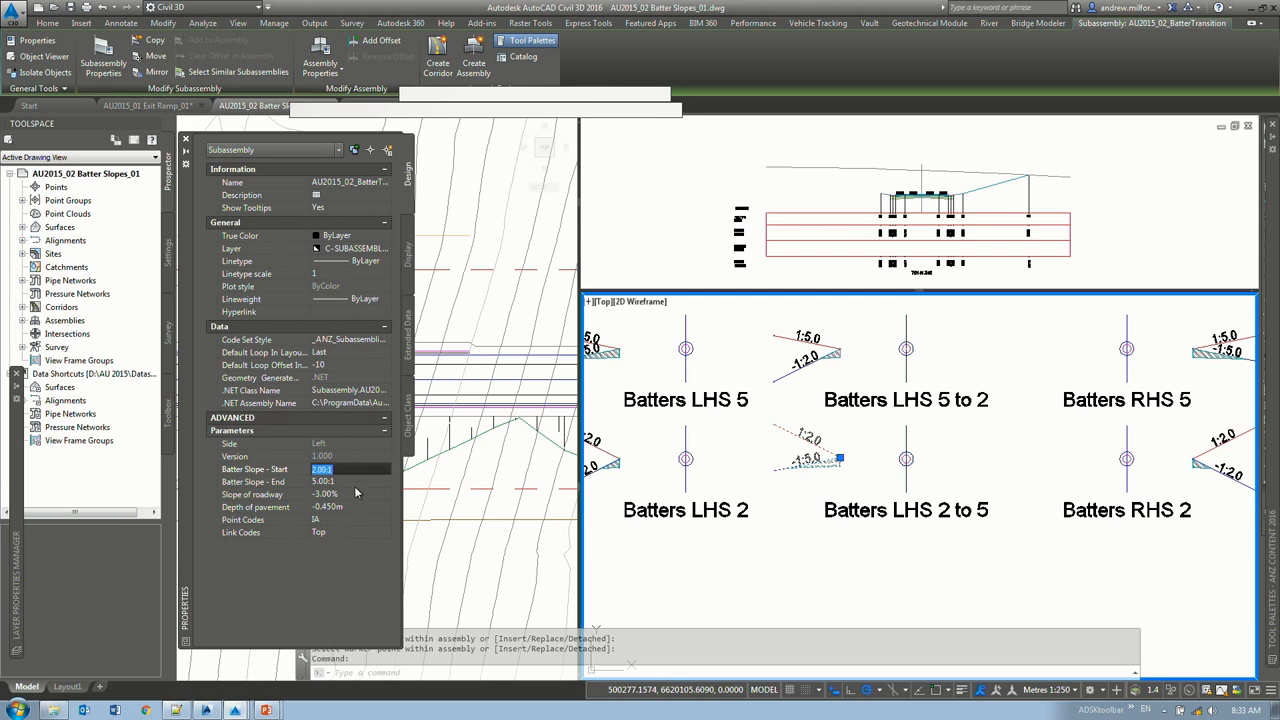
{"action": "left_click", "coordinate": [385, 468]}
{"action": "left_click", "coordinate": [366, 481]}
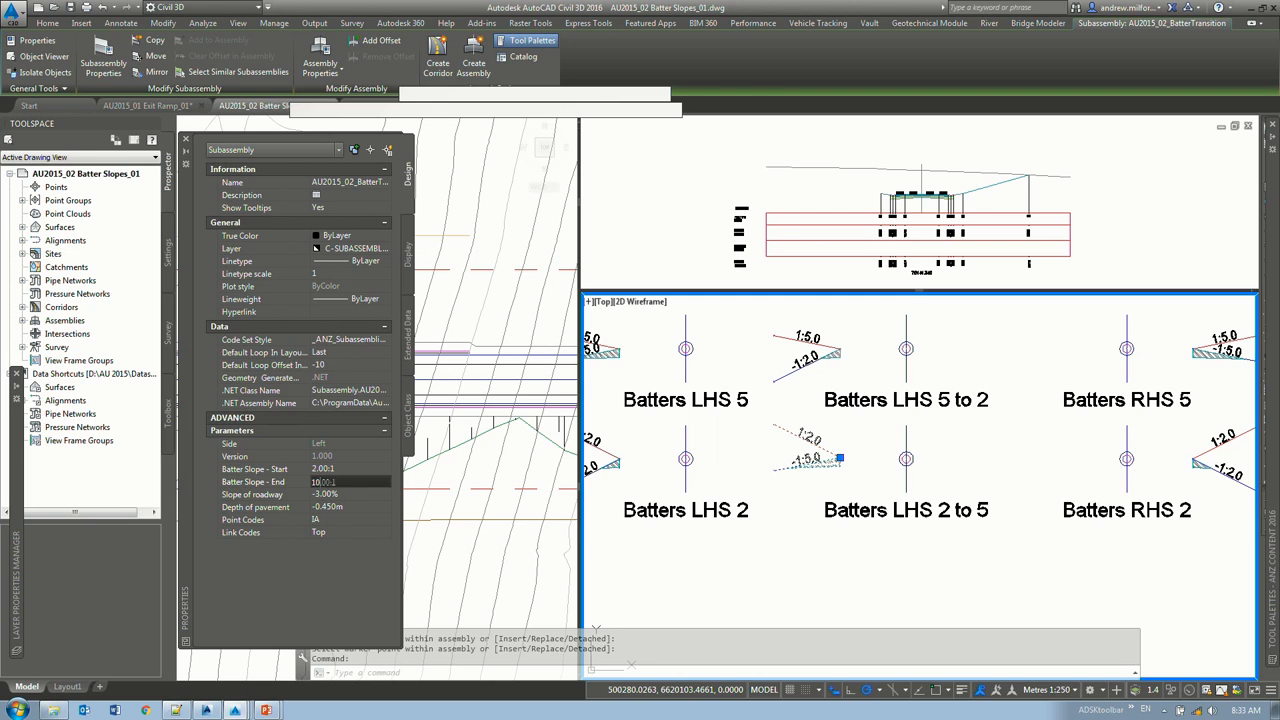
{"action": "key", "text": "Tab"}
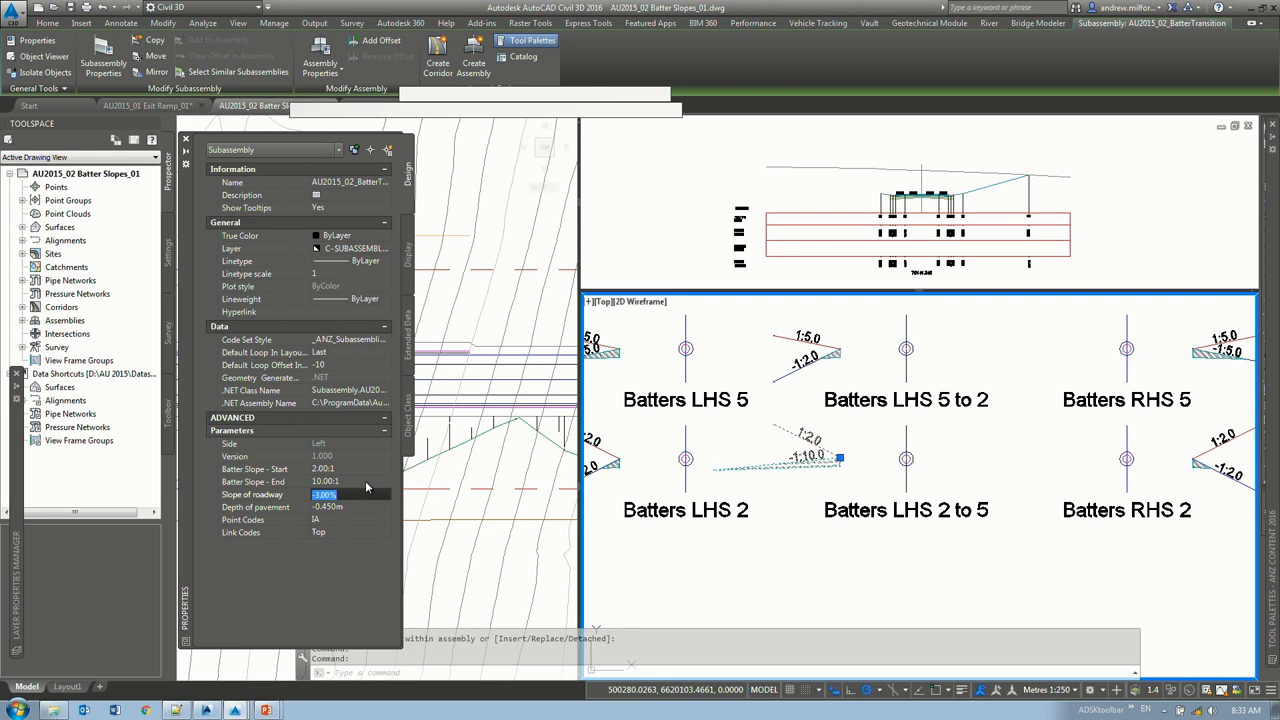
{"action": "left_click", "coordinate": [366, 481]}
{"action": "type", "text": "5"}
{"action": "key", "text": "Return"}
{"action": "key", "text": "Escape"}
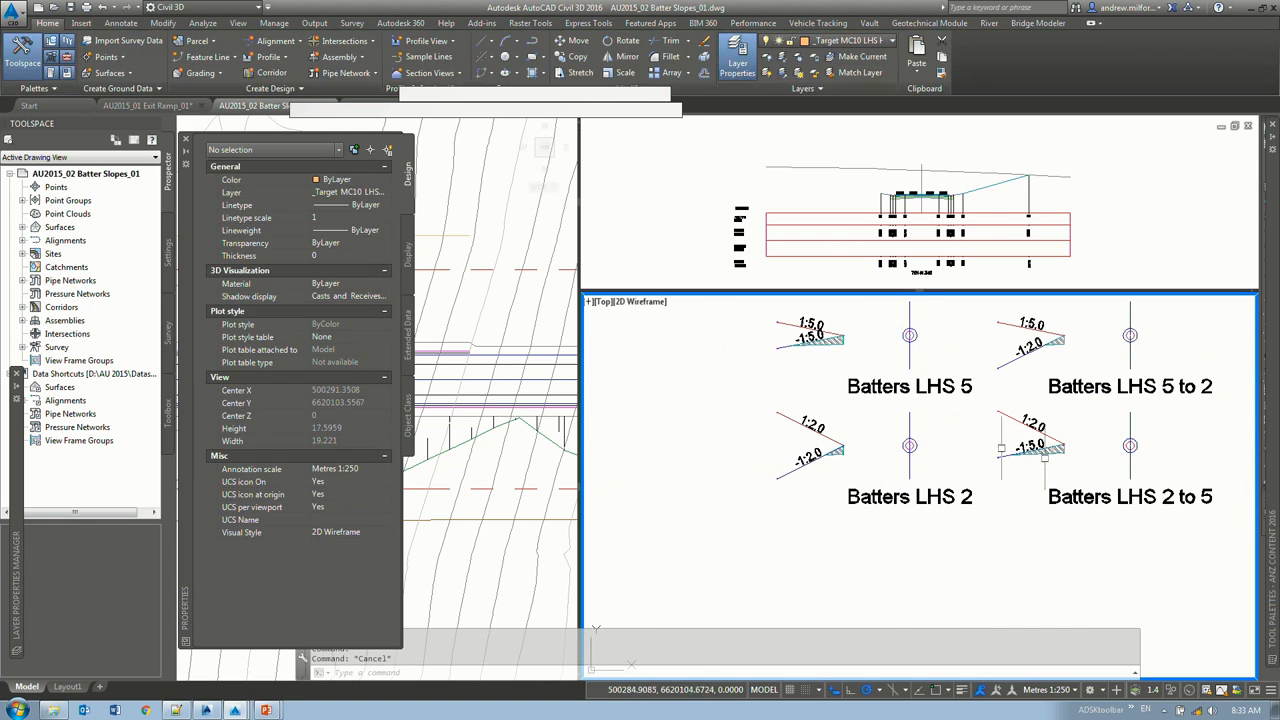
Step: Enlarge the corridor plan viewport, shrinking the section and assembly viewports
{"action": "left_click_drag", "start_coordinate": [579, 289], "coordinate": [1086, 399]}
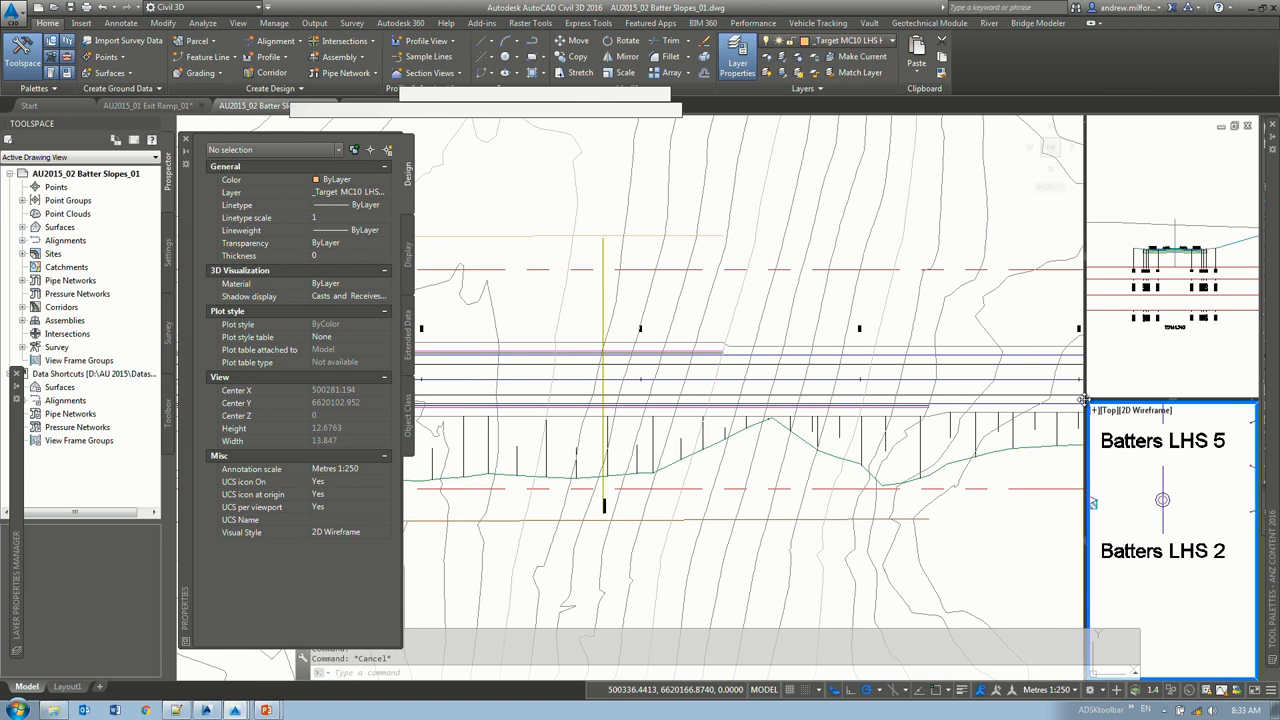
Step: Make the plan viewport active and collapse the Properties palette to clear the view of the corridor
{"action": "left_click", "coordinate": [1108, 366]}
{"action": "left_click", "coordinate": [1052, 408]}
{"action": "left_click", "coordinate": [1135, 365]}
{"action": "left_click", "coordinate": [1200, 532]}
{"action": "left_click", "coordinate": [987, 406]}
{"action": "scroll", "coordinate": [832, 358], "scroll_direction": "down", "scroll_amount": 3}
{"action": "scroll", "coordinate": [832, 358], "scroll_direction": "up", "scroll_amount": 3}
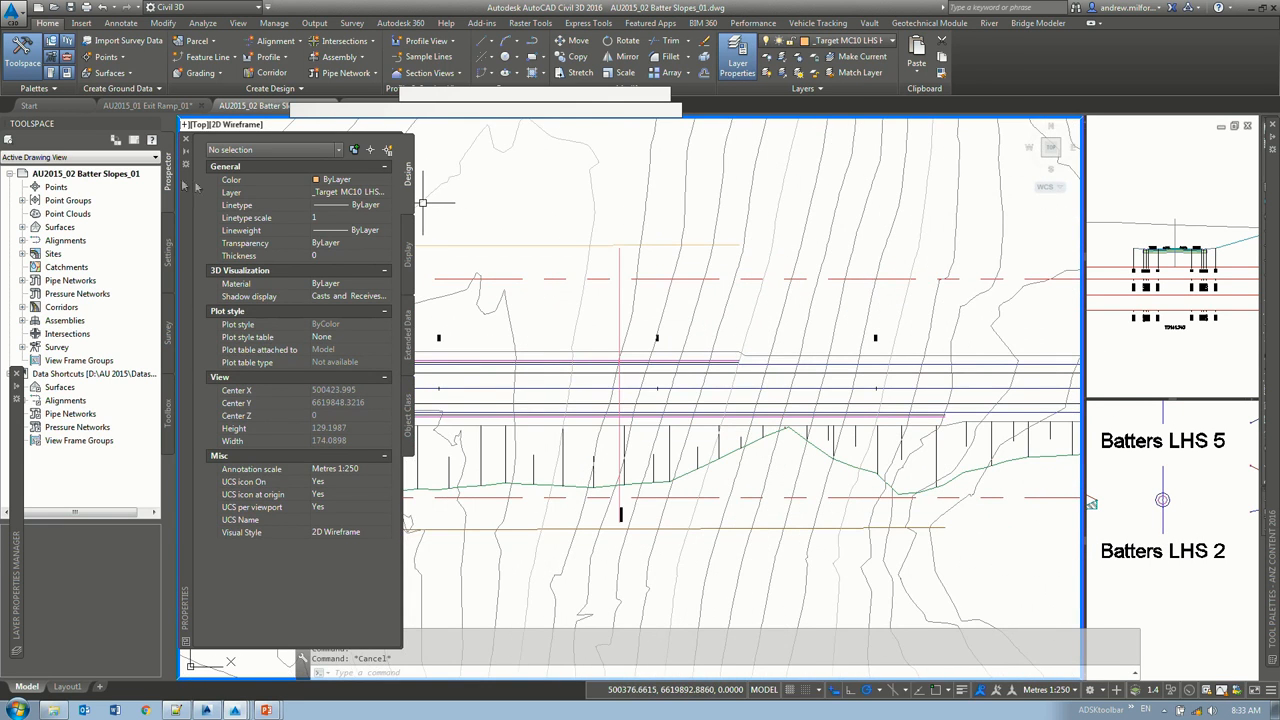
{"action": "left_click", "coordinate": [186, 152]}
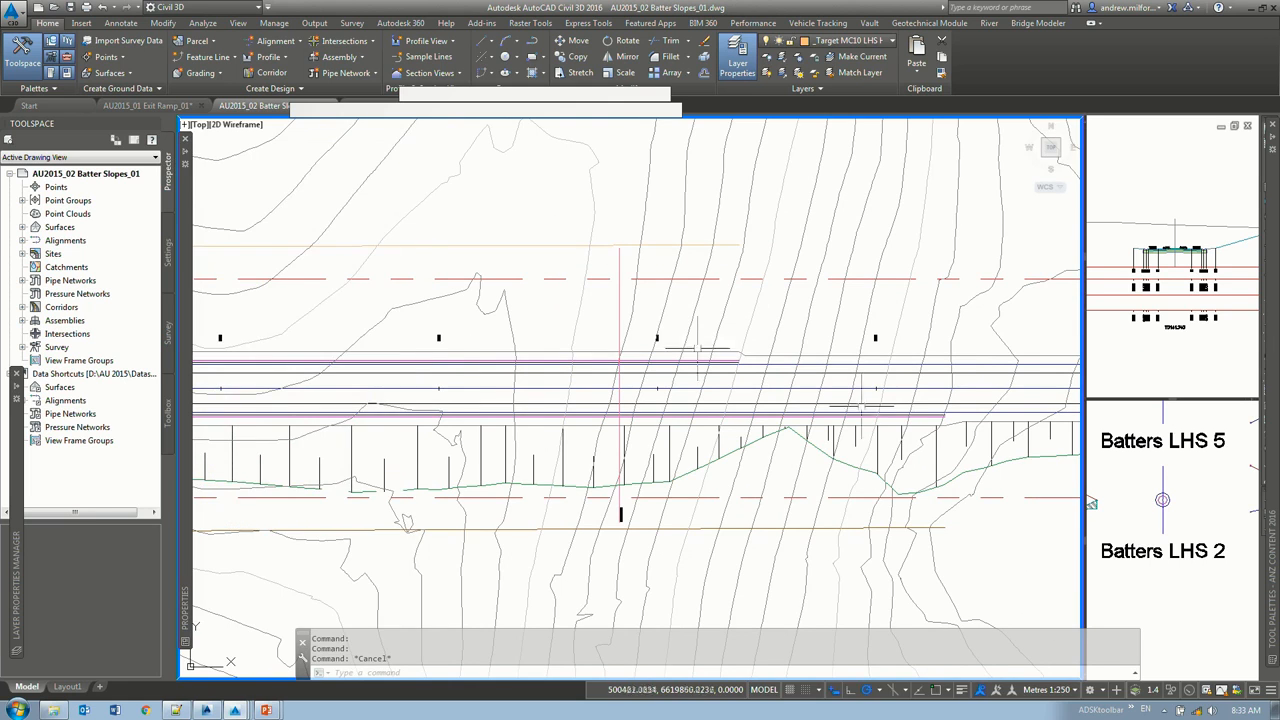
{"action": "left_click", "coordinate": [783, 355]}
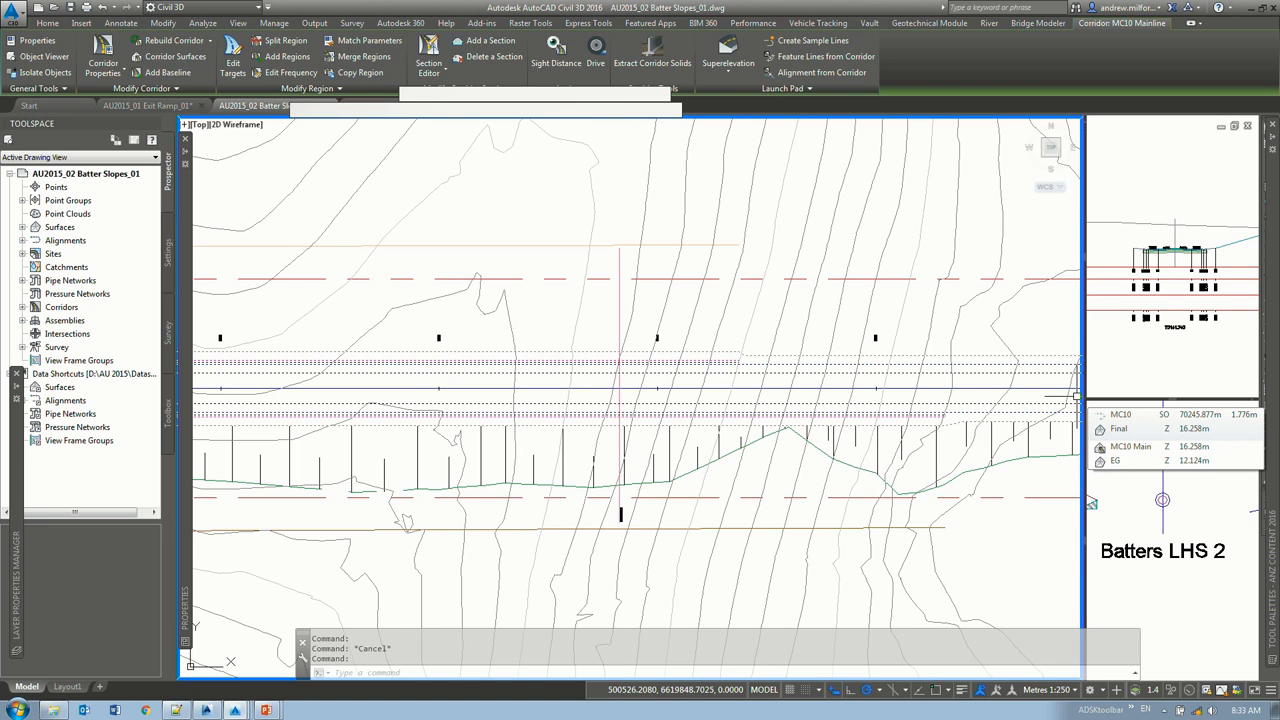
{"action": "key", "text": "Escape"}
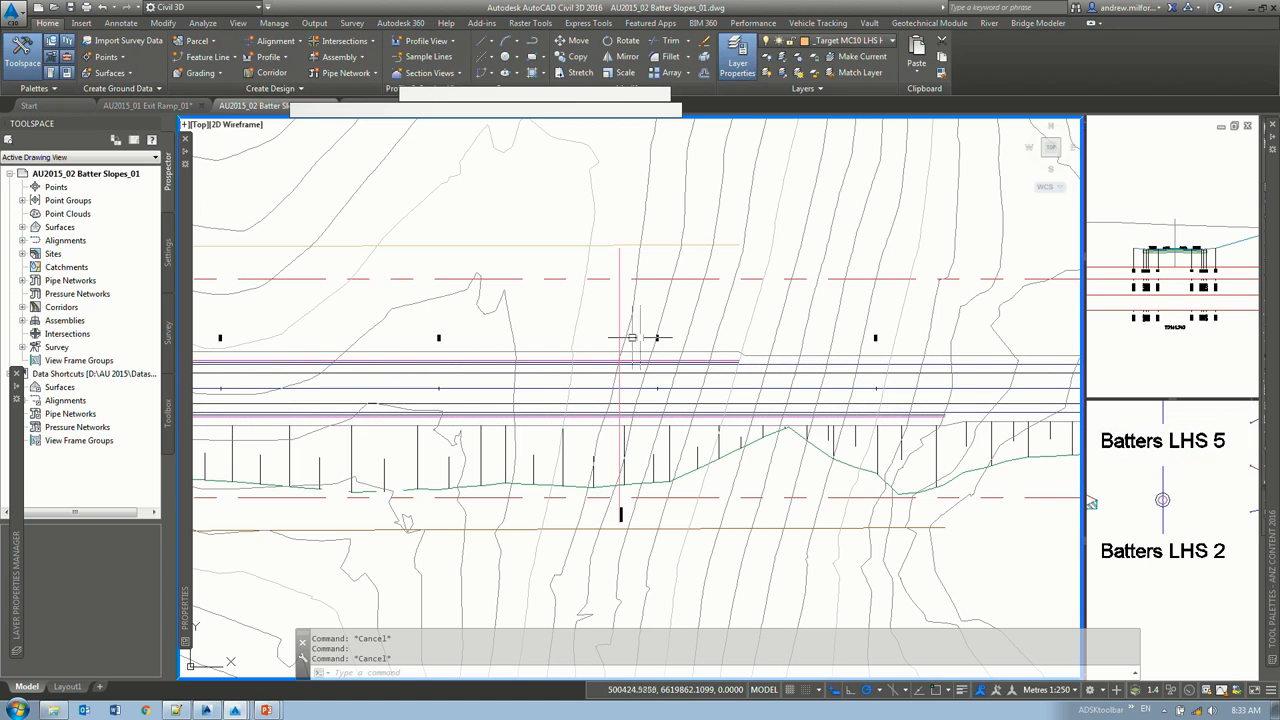
Step: Set up a feature line from the MC10 Mainline corridor's outer left-hand edge and name it MC10 LHS Hinge
{"action": "left_click", "coordinate": [208, 56]}
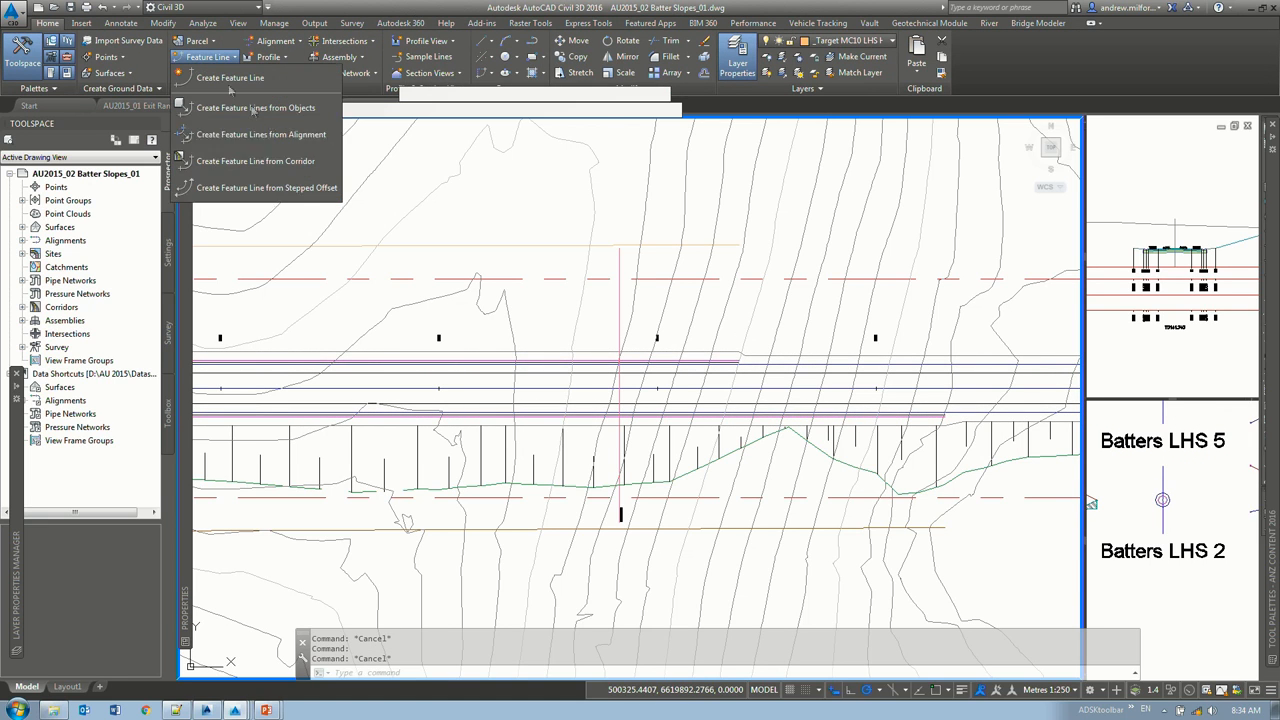
{"action": "left_click", "coordinate": [278, 161]}
{"action": "left_click", "coordinate": [819, 355]}
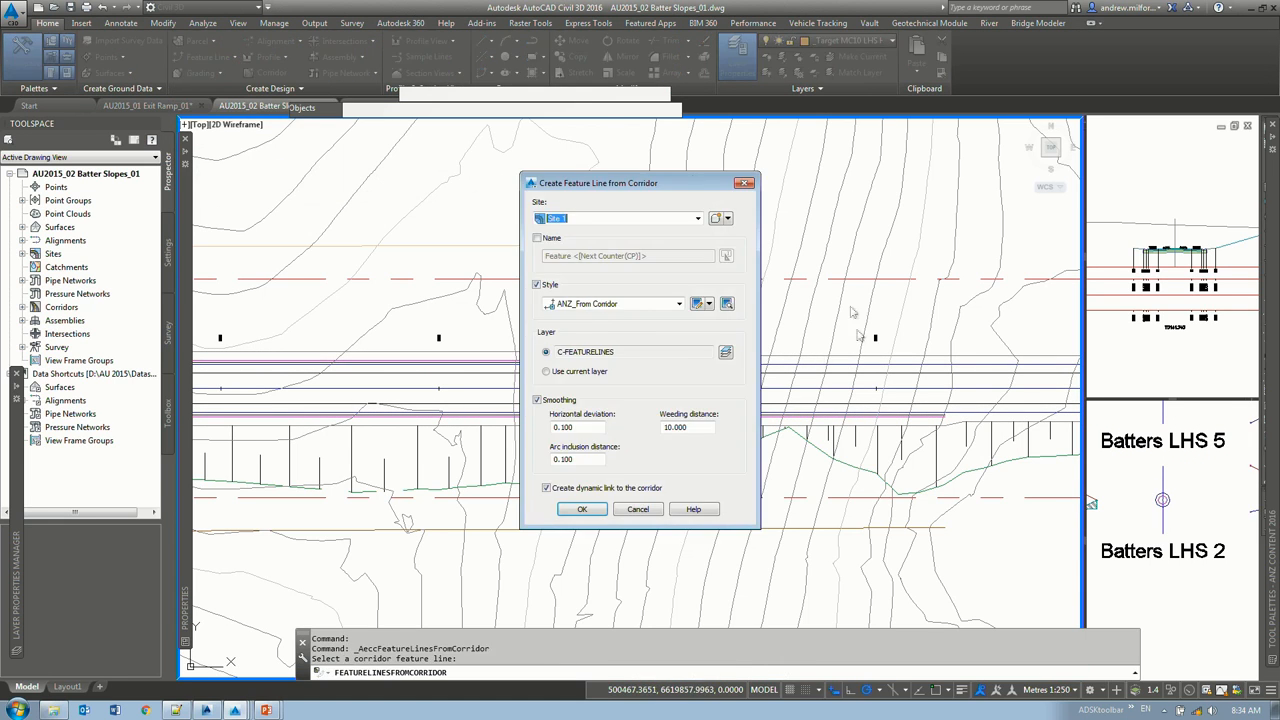
{"action": "left_click", "coordinate": [538, 238]}
{"action": "left_click_drag", "start_coordinate": [648, 255], "coordinate": [429, 242]}
{"action": "type", "text": "MC10 LHS Hinge"}
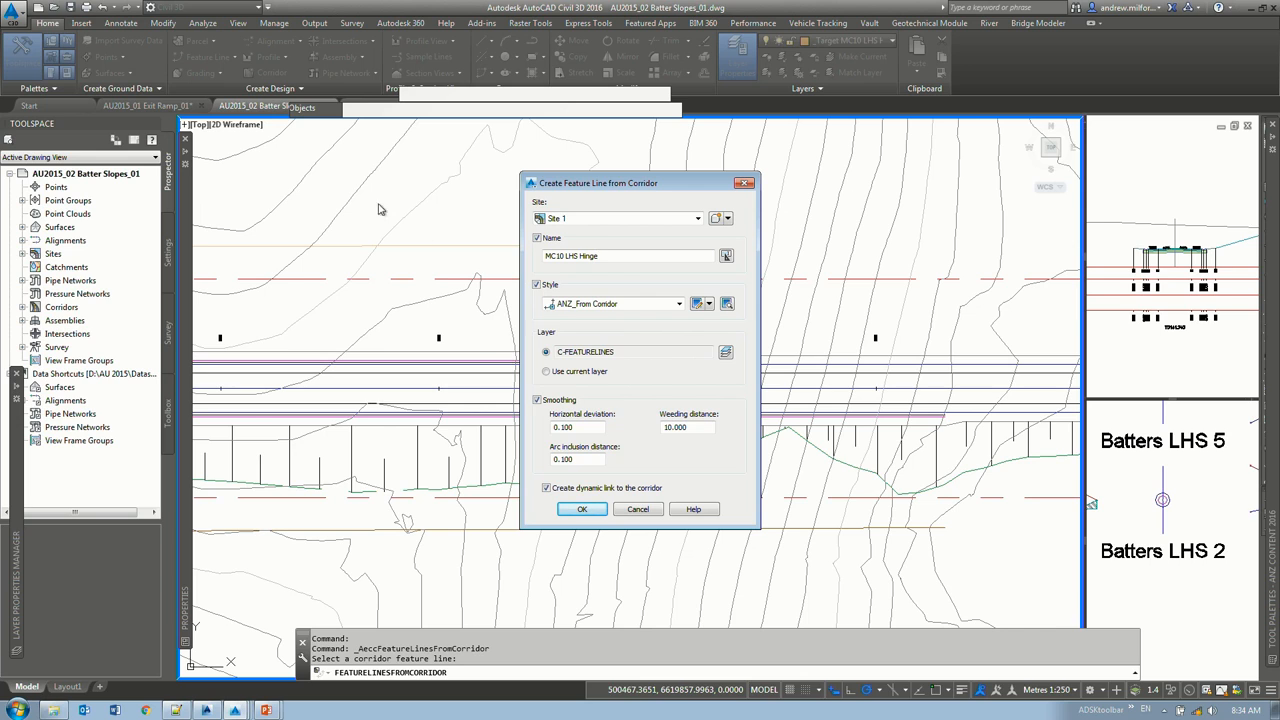
Step: Create the hinge feature line on the current layer with smoothing turned off, keeping its dynamic link to the corridor
{"action": "left_click", "coordinate": [550, 372]}
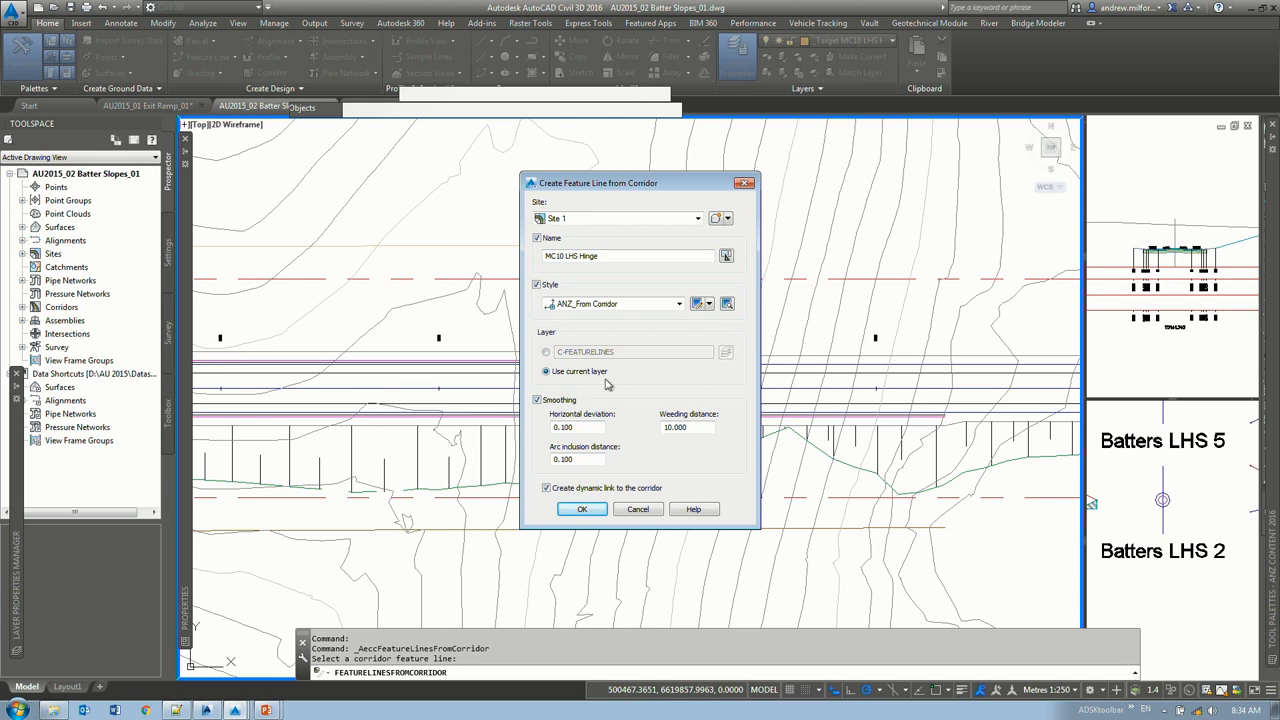
{"action": "left_click", "coordinate": [570, 400]}
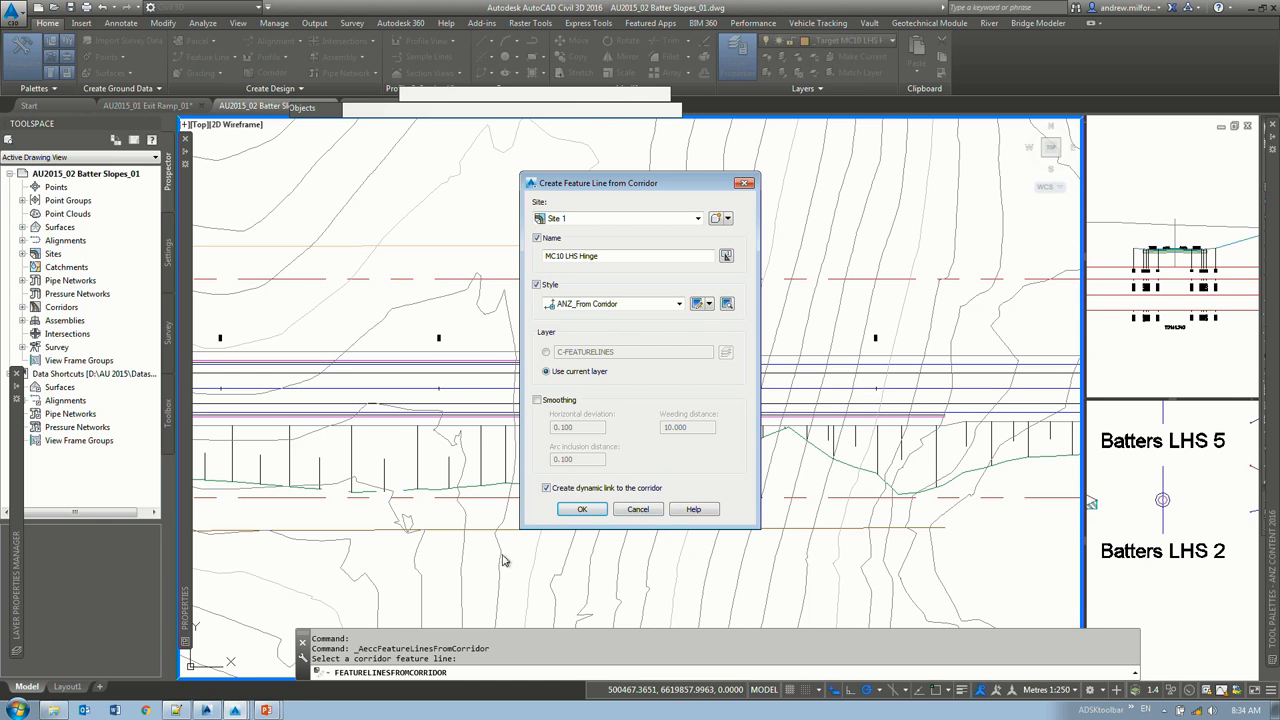
{"action": "left_click", "coordinate": [578, 509]}
{"action": "left_click", "coordinate": [815, 357]}
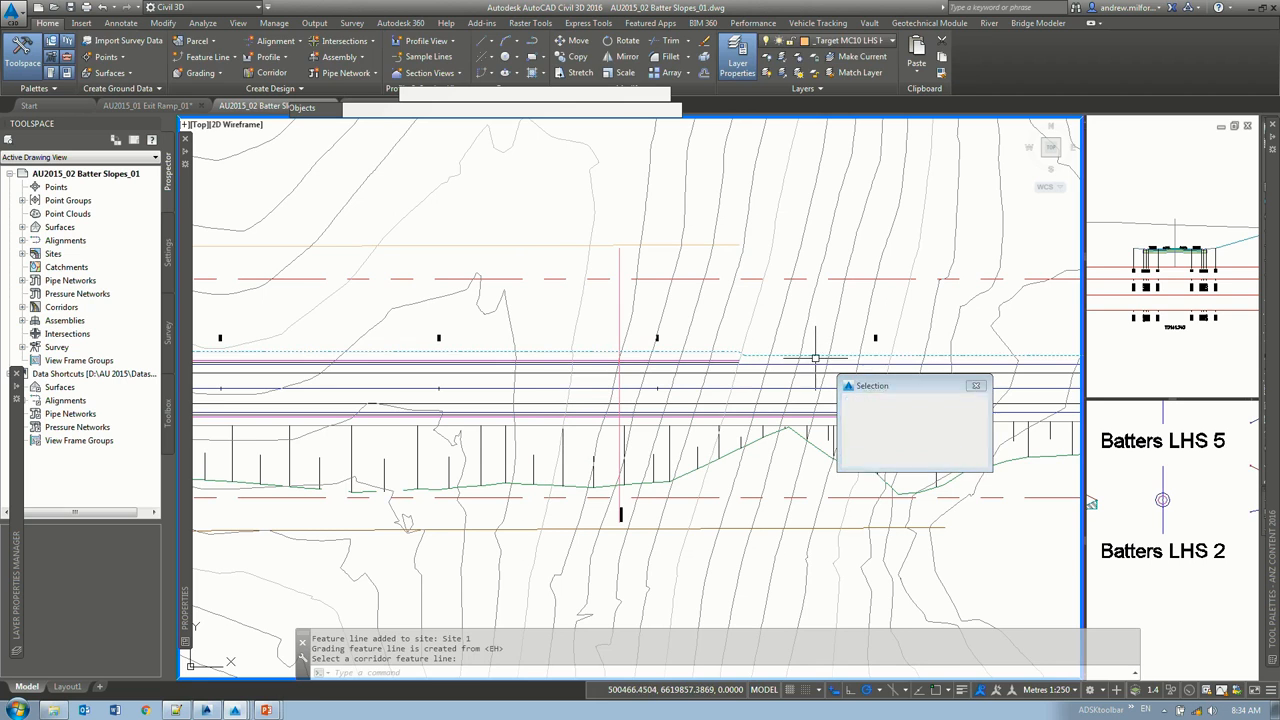
{"action": "left_click", "coordinate": [976, 386]}
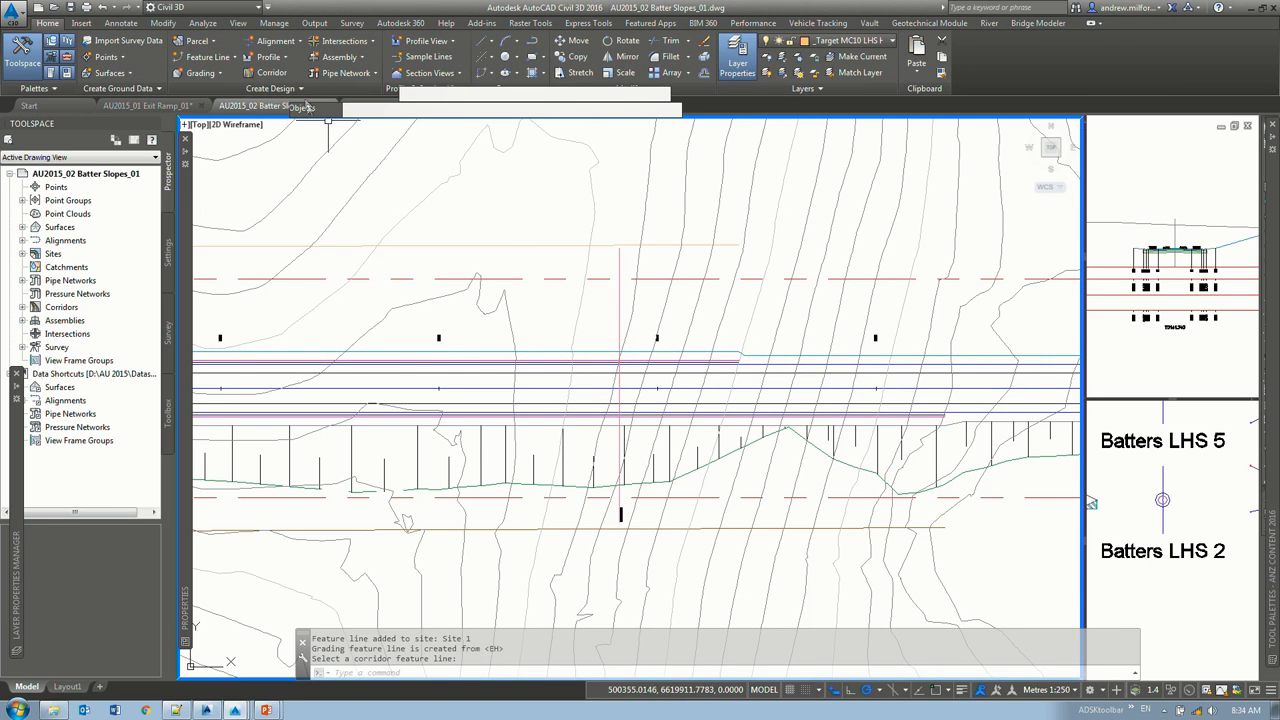
Step: Add a region to the MC10 Batters LHS corridor from the alignment start at station 70000 to about station 70319
{"action": "left_click", "coordinate": [23, 308]}
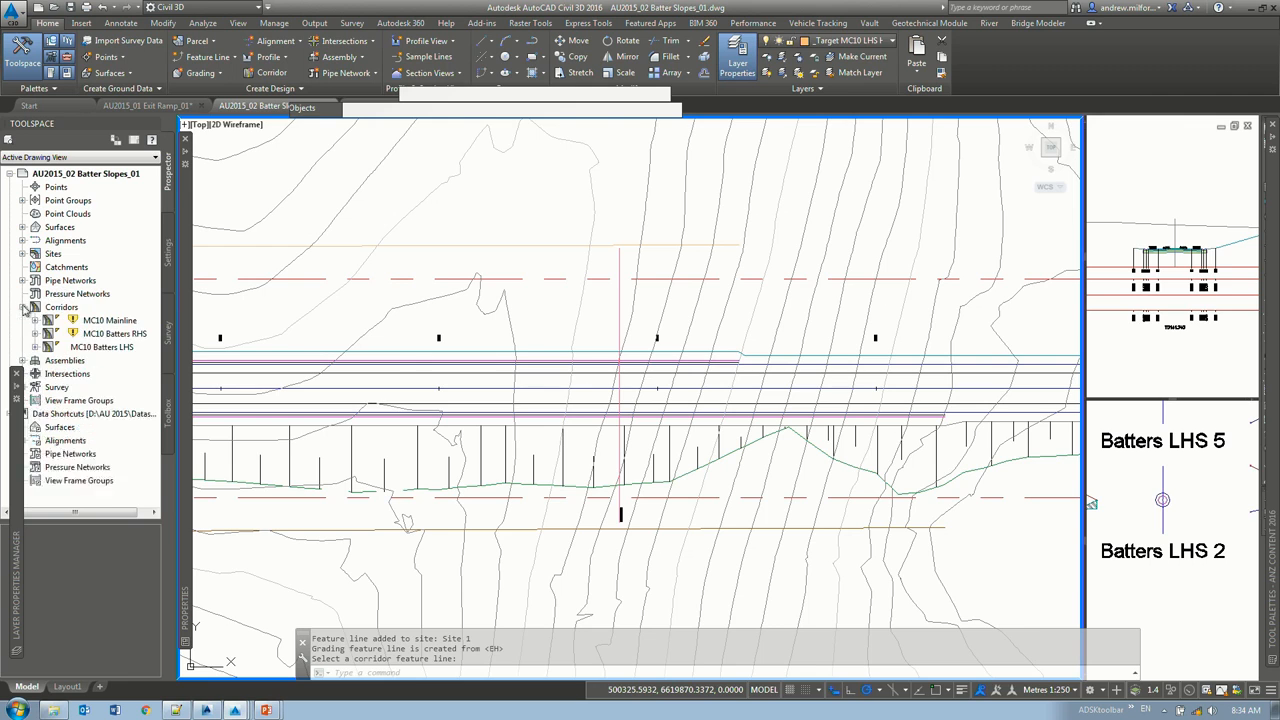
{"action": "left_click", "coordinate": [111, 347]}
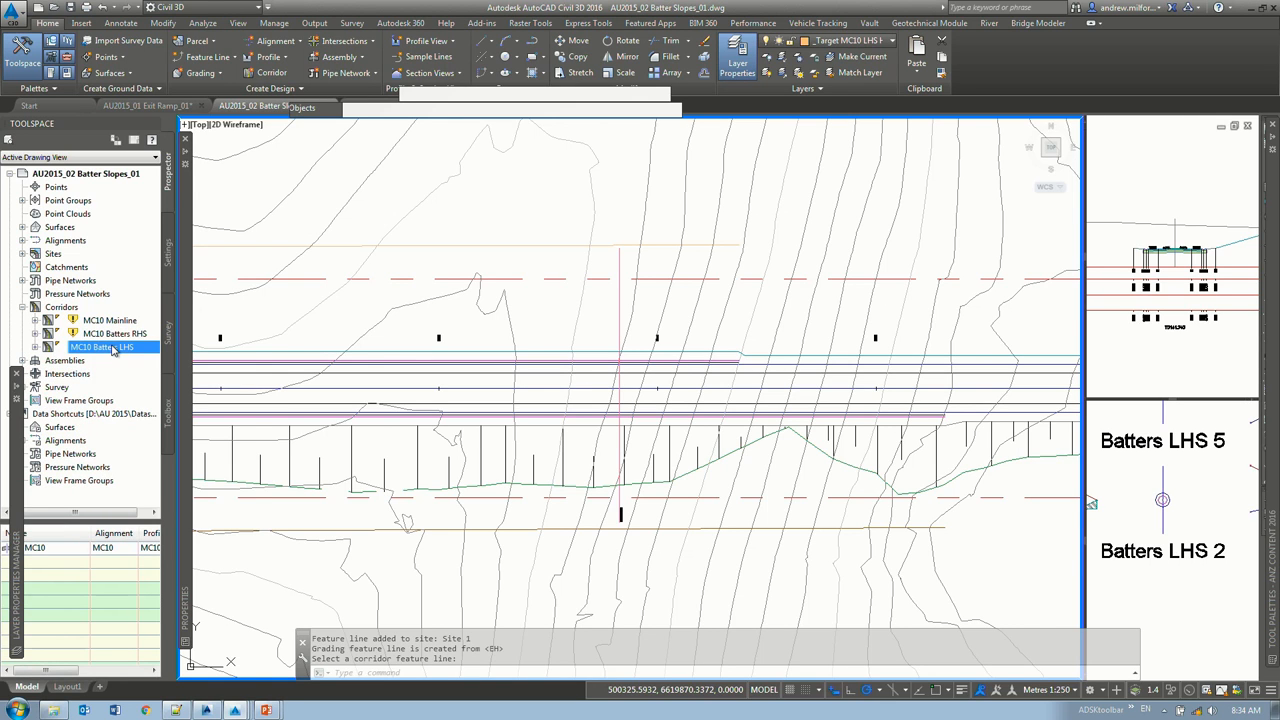
{"action": "right_click", "coordinate": [113, 348]}
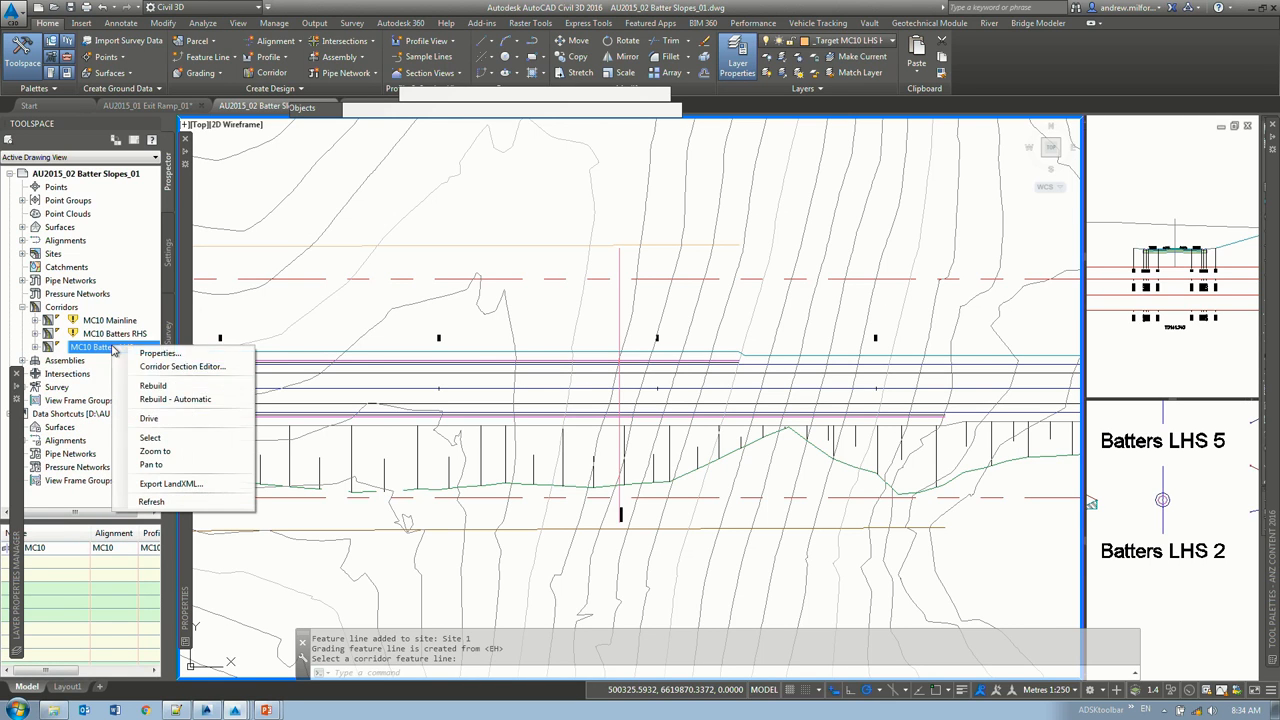
{"action": "left_click", "coordinate": [178, 446]}
{"action": "left_click", "coordinate": [284, 57]}
{"action": "middle_click_drag", "start_coordinate": [330, 305], "coordinate": [451, 335]}
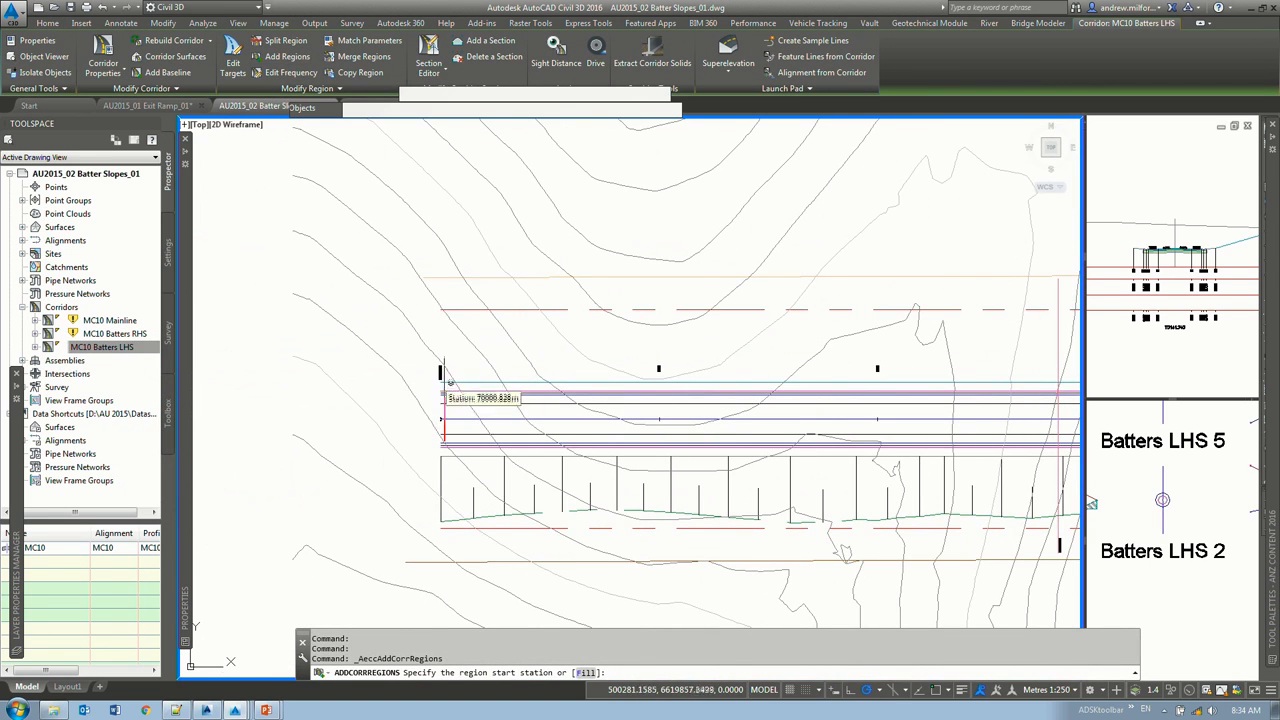
{"action": "left_click", "coordinate": [441, 386]}
{"action": "mouse_move", "coordinate": [783, 413]}
{"action": "middle_mouse_down"}
{"action": "mouse_move", "coordinate": [495, 386]}
{"action": "mouse_move", "coordinate": [407, 382]}
{"action": "mouse_move", "coordinate": [600, 405]}
{"action": "mouse_move", "coordinate": [349, 391]}
{"action": "middle_mouse_up"}
{"action": "scroll", "coordinate": [349, 391], "scroll_direction": "down", "scroll_amount": 1}
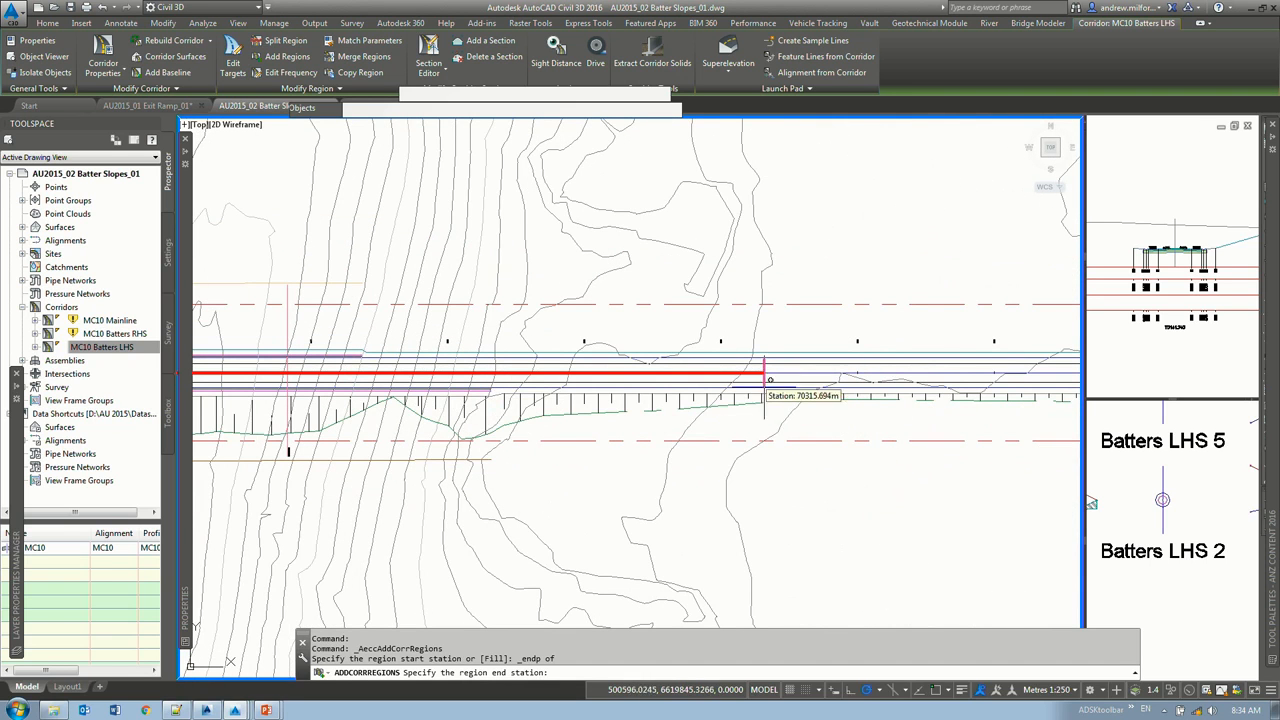
{"action": "left_click", "coordinate": [772, 373]}
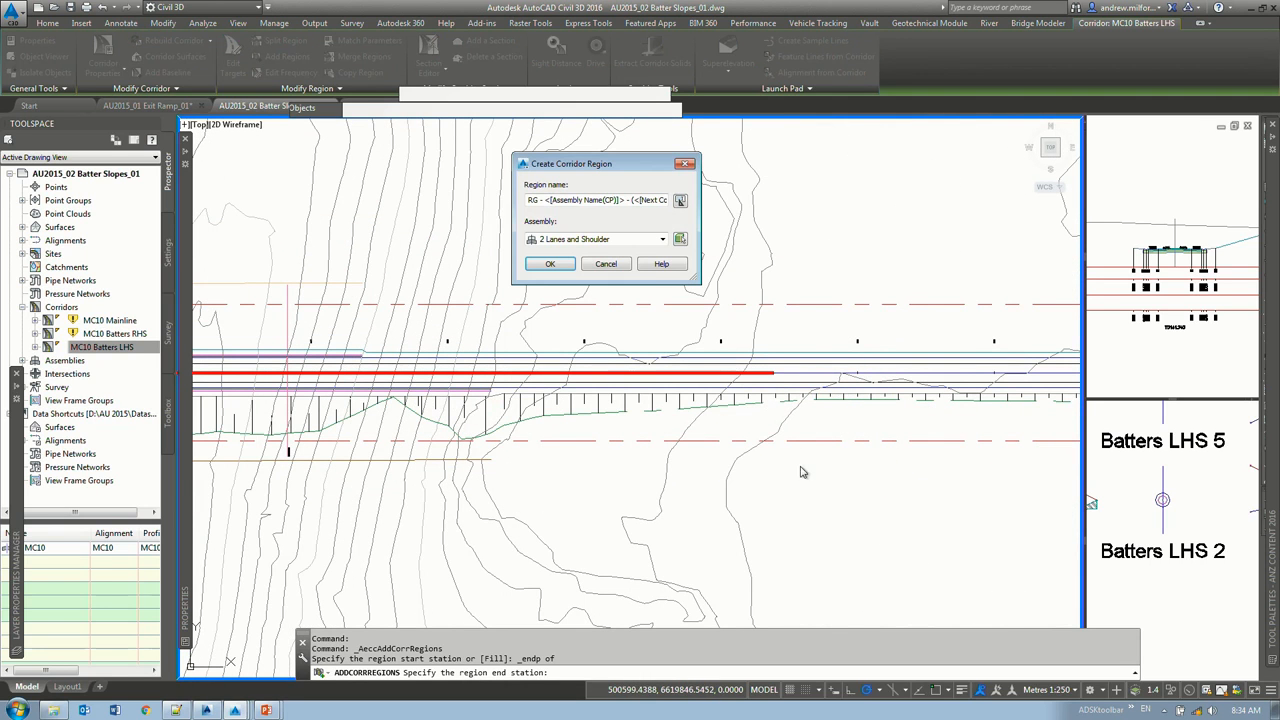
Step: Assign the Batters LHS 2 assembly to the region and set its target surface to EG
{"action": "left_click", "coordinate": [592, 239]}
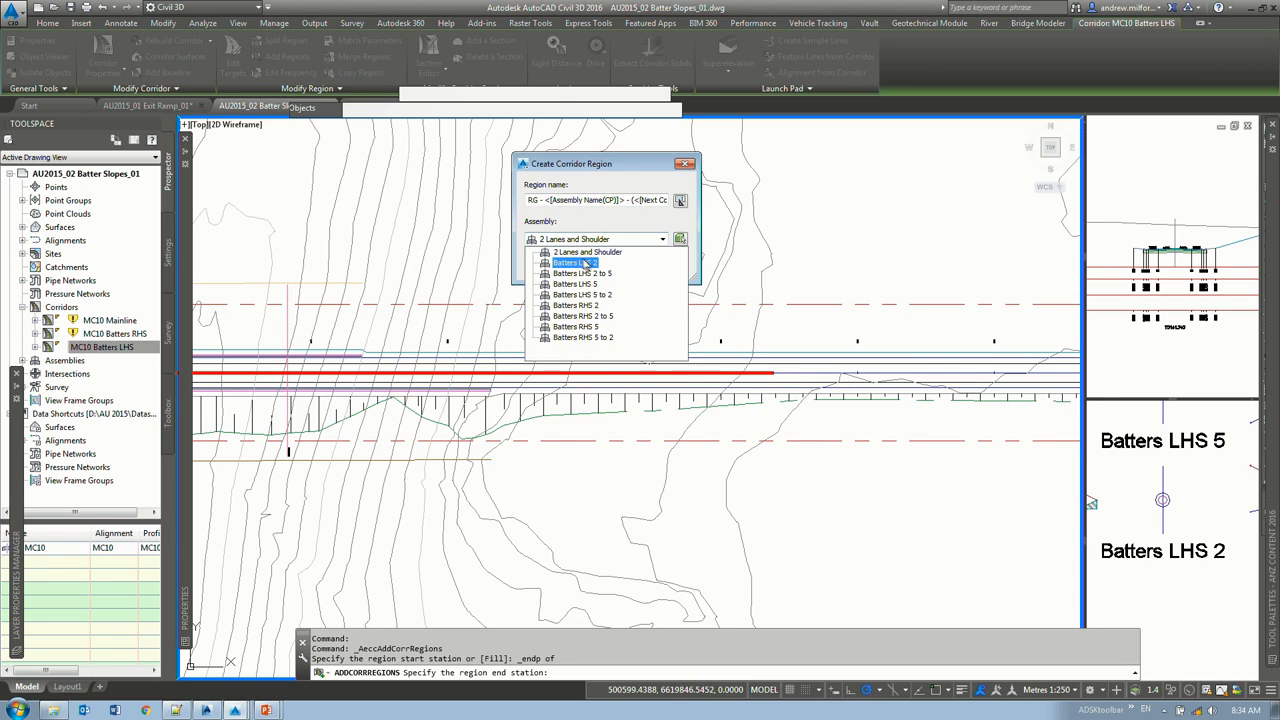
{"action": "left_click", "coordinate": [575, 262]}
{"action": "key", "text": "Return"}
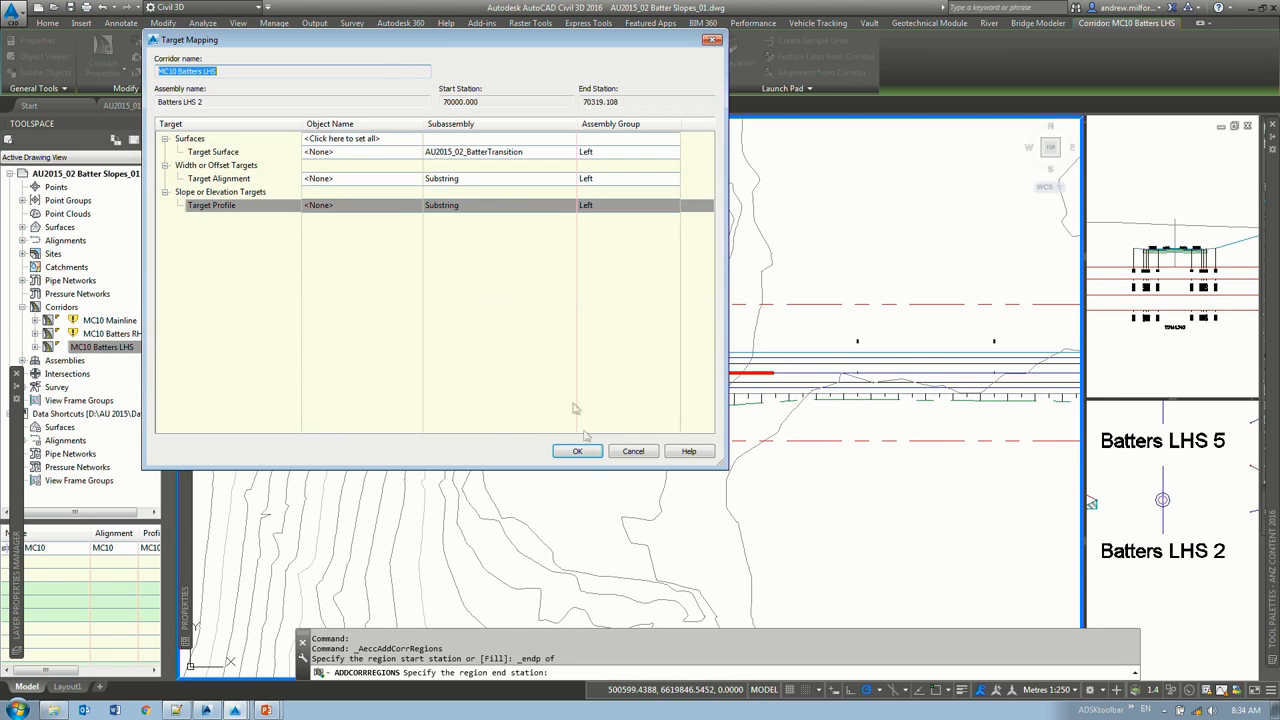
{"action": "left_click", "coordinate": [376, 151]}
{"action": "left_click", "coordinate": [490, 427]}
{"action": "left_click", "coordinate": [605, 543]}
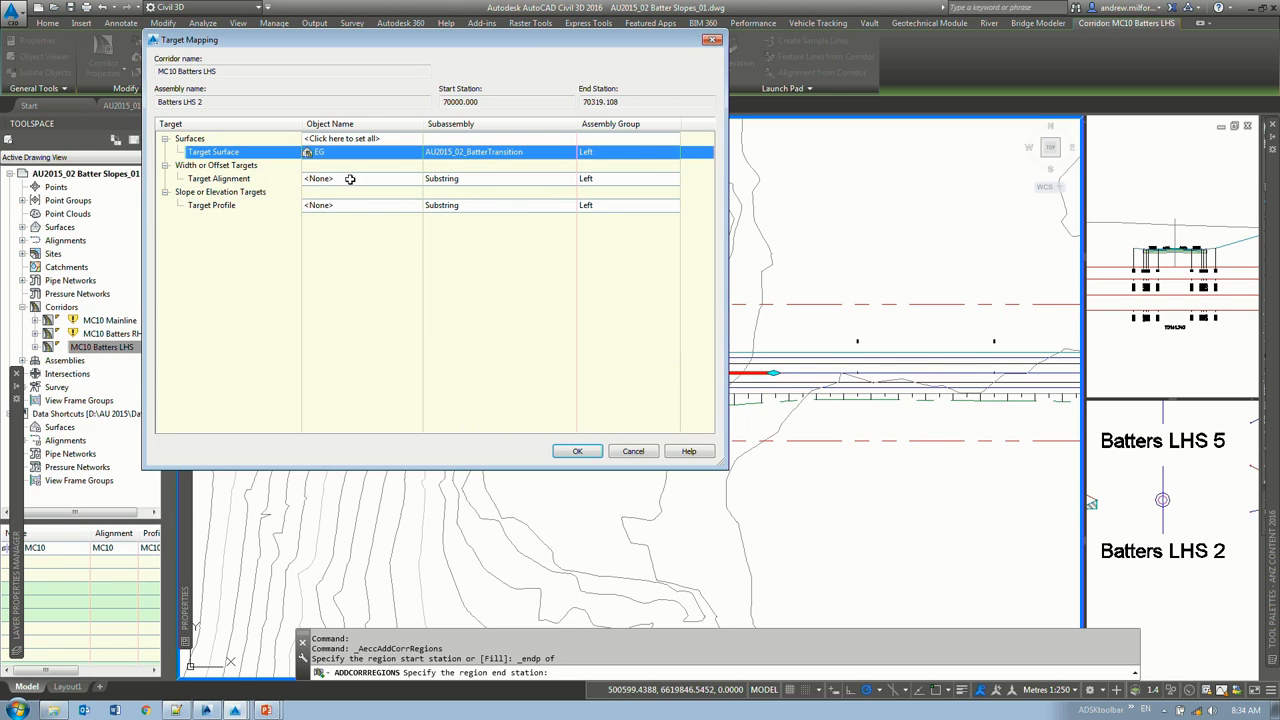
Step: Set the region's width or offset target by layer, using the feature line on _Target MC10 LHS Hinge
{"action": "left_click", "coordinate": [451, 178]}
{"action": "left_click", "coordinate": [461, 205]}
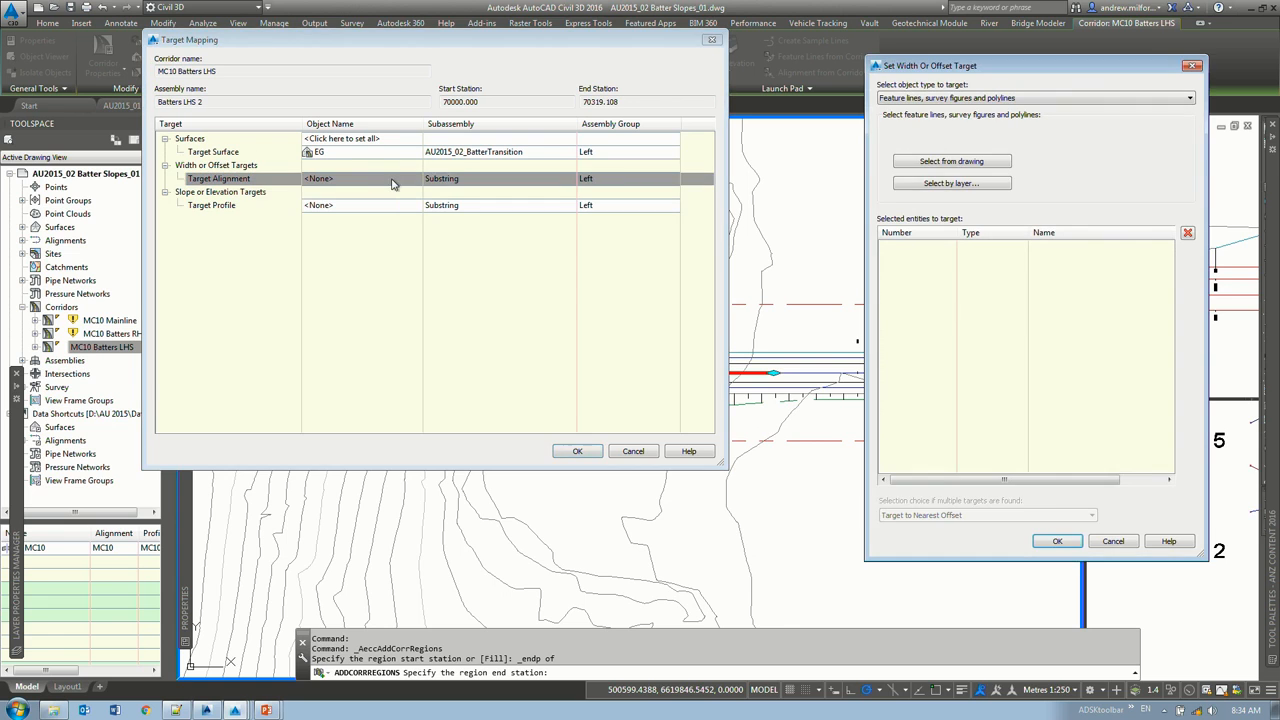
{"action": "left_click", "coordinate": [953, 183]}
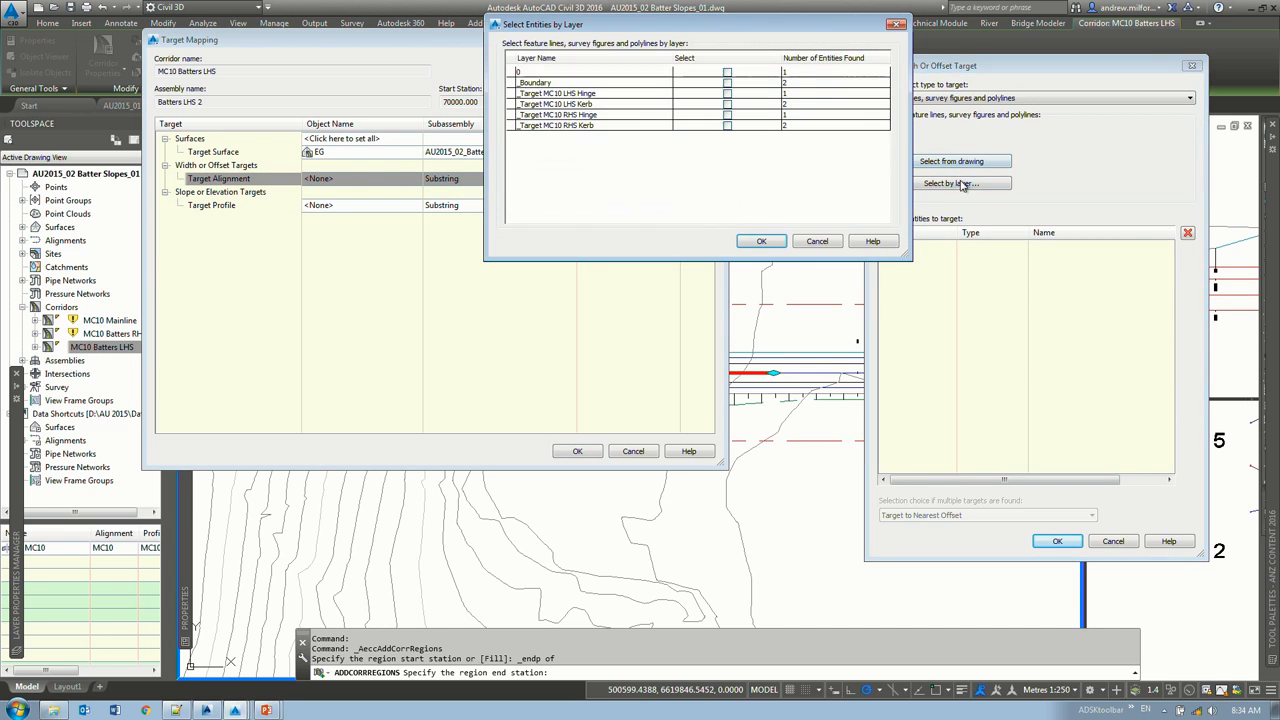
{"action": "left_click", "coordinate": [727, 94]}
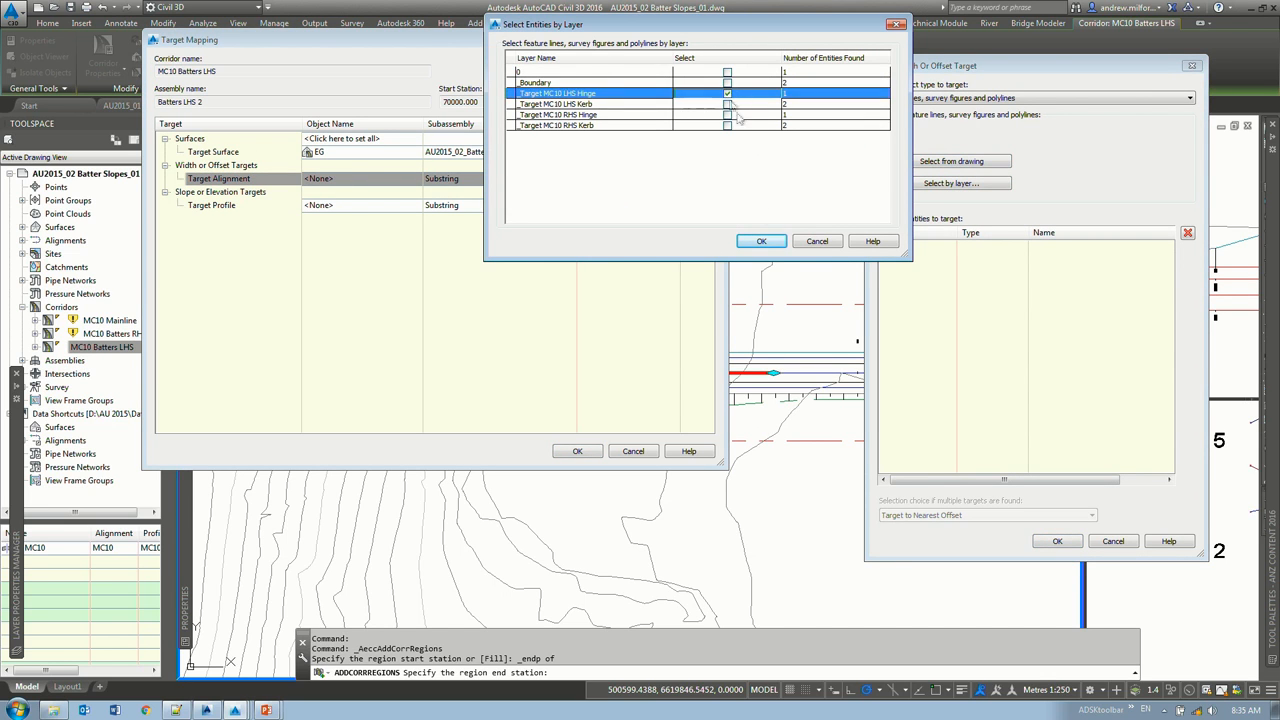
{"action": "left_click", "coordinate": [761, 241]}
{"action": "left_click", "coordinate": [1058, 541]}
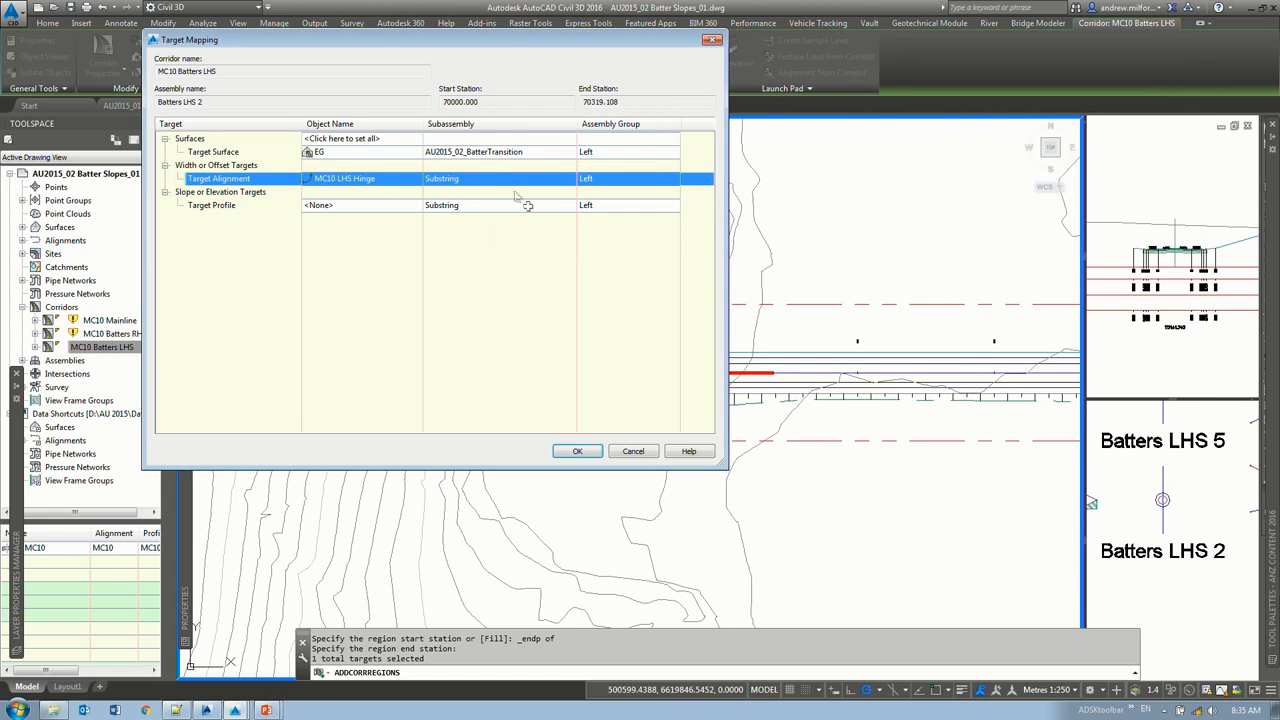
Step: Target the MC10 LHS Hinge feature line for the region's slope or elevation and finish adding the region
{"action": "left_click", "coordinate": [323, 205]}
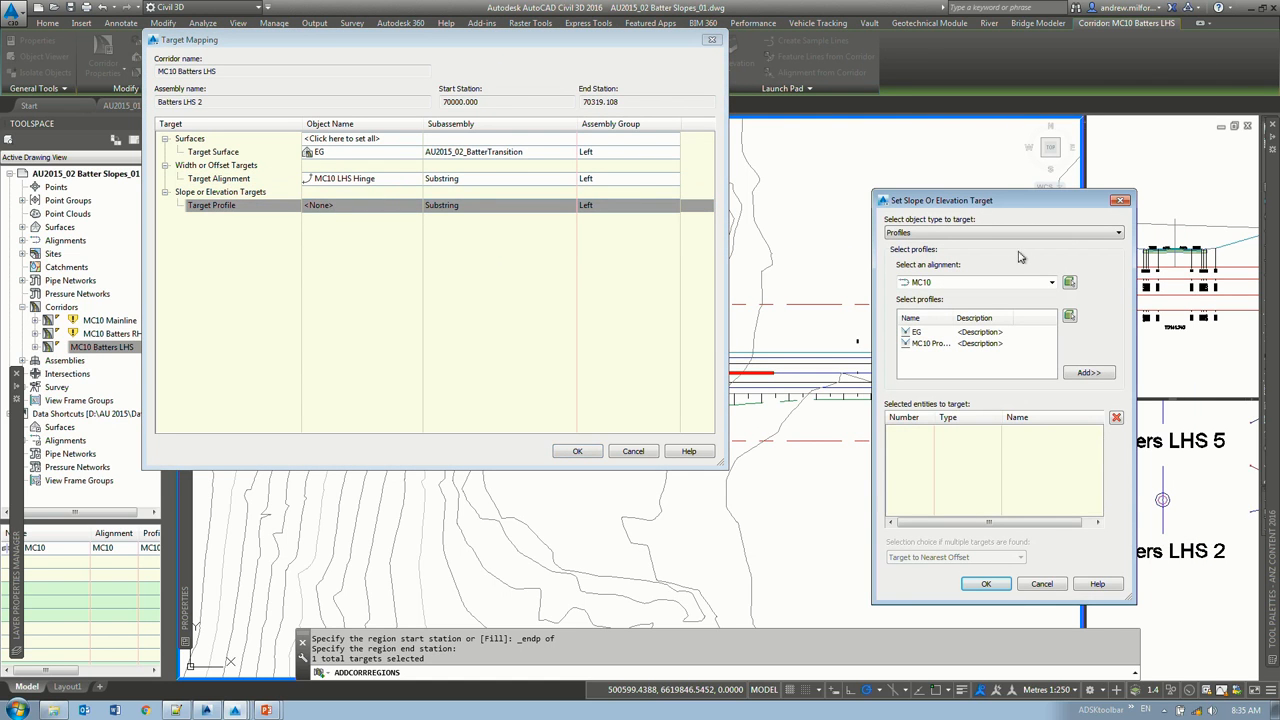
{"action": "left_click", "coordinate": [918, 232]}
{"action": "left_click", "coordinate": [926, 262]}
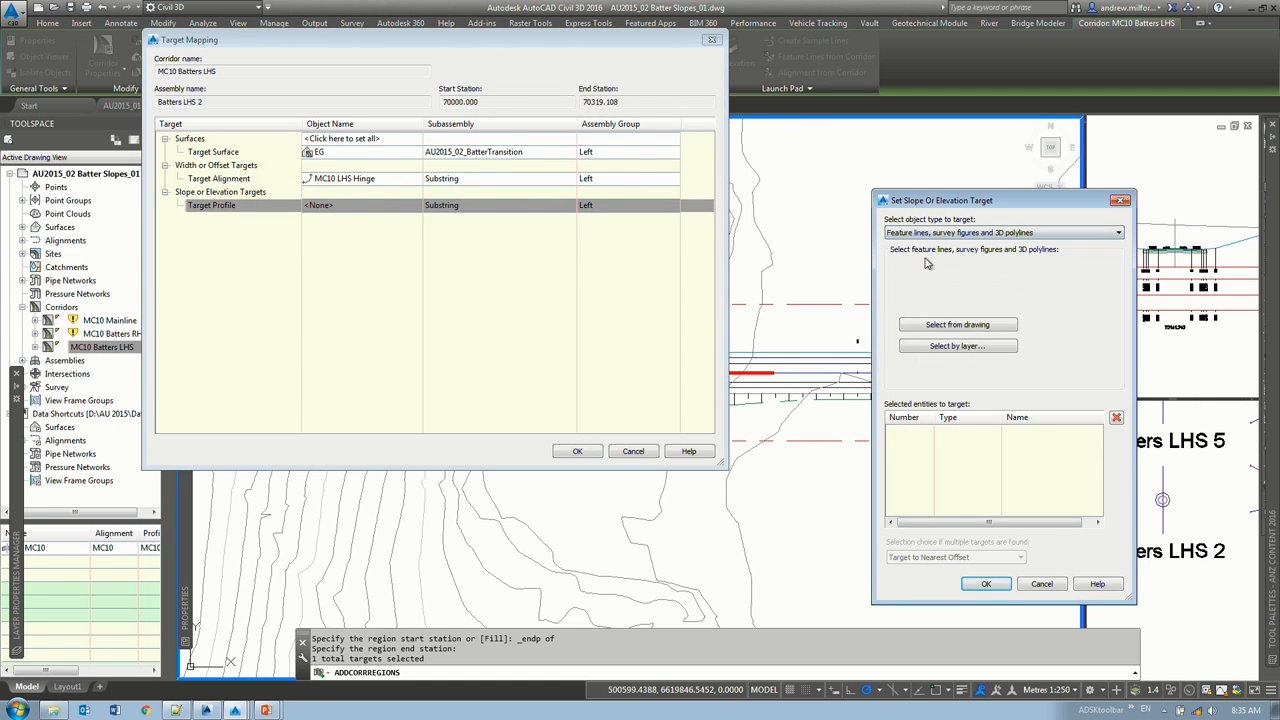
{"action": "left_click", "coordinate": [958, 328]}
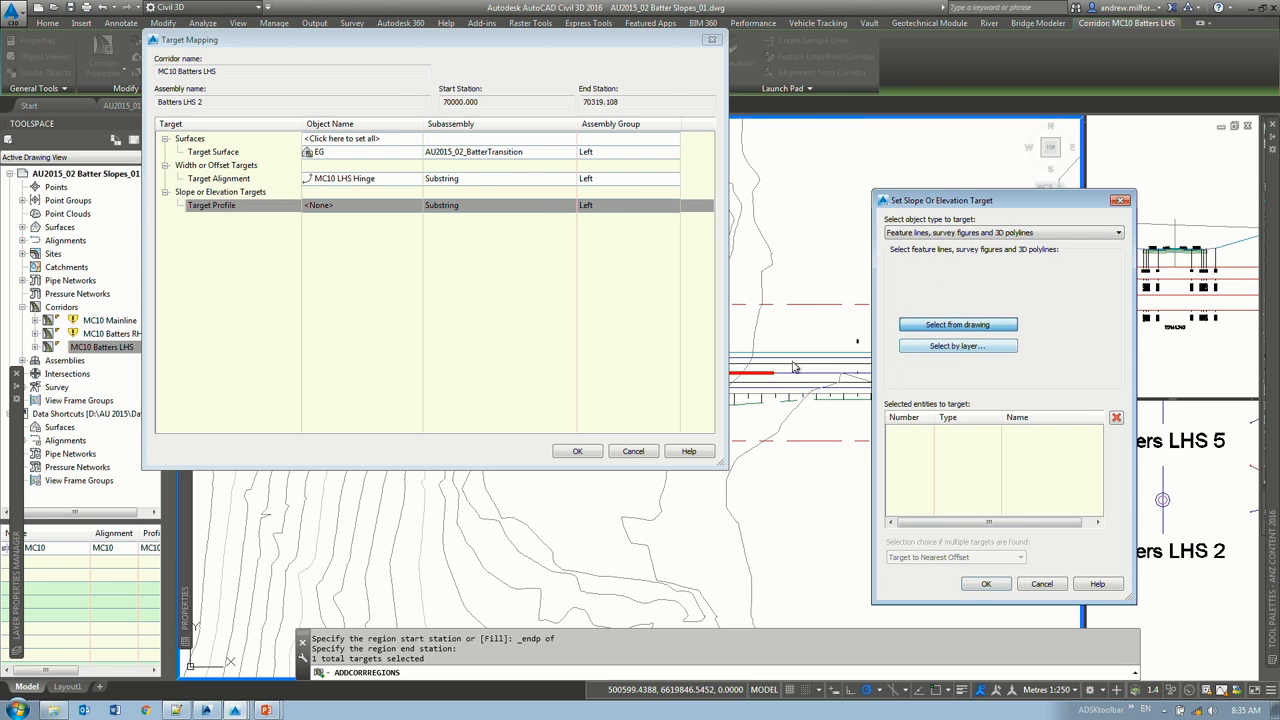
{"action": "left_click", "coordinate": [792, 372]}
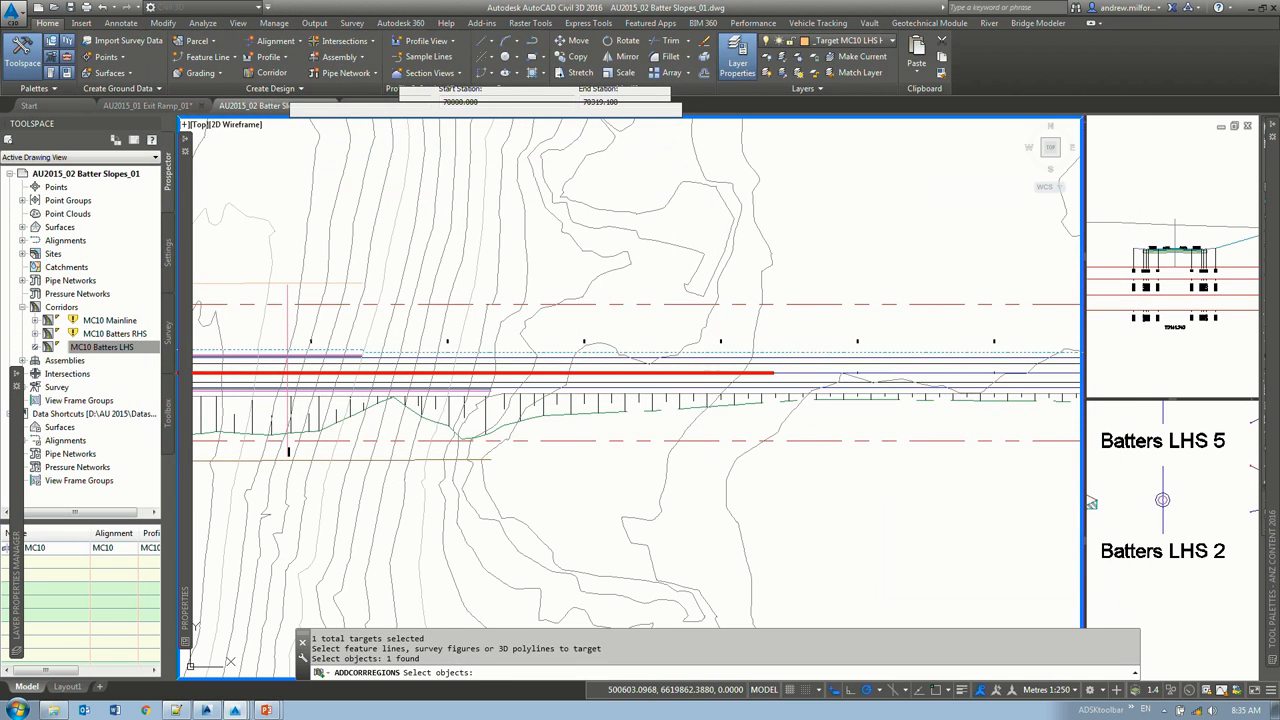
{"action": "key", "text": "Return"}
{"action": "left_click", "coordinate": [986, 583]}
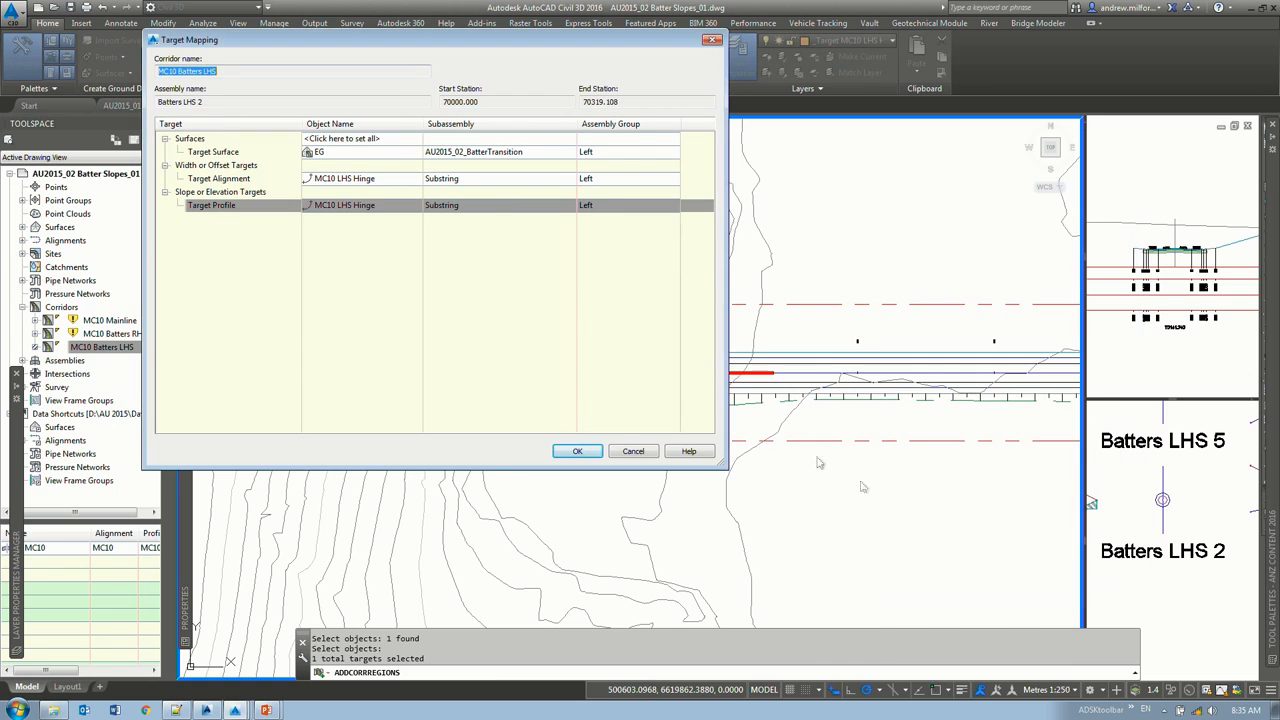
{"action": "left_click", "coordinate": [577, 451]}
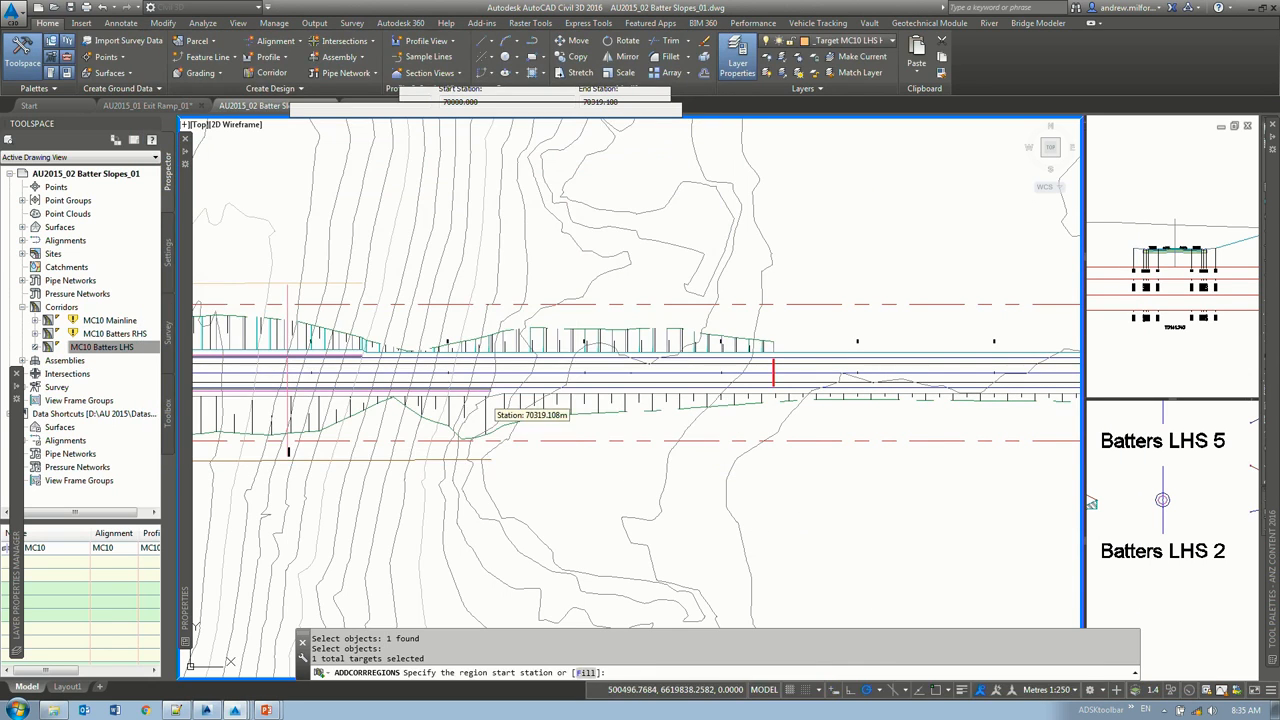
{"action": "scroll", "coordinate": [644, 359], "scroll_direction": "up", "scroll_amount": 2}
{"action": "key", "text": "Escape"}
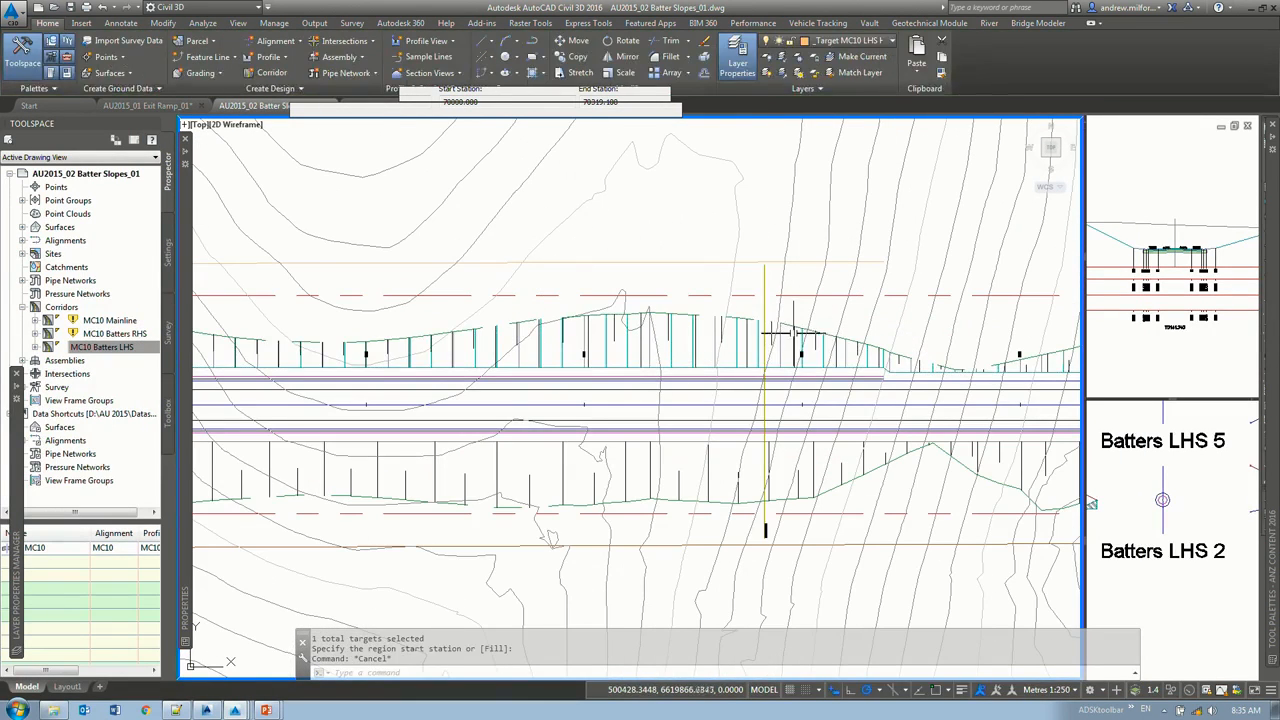
Step: Shorten the MC10 Batters LHS region slightly by moving its end station back along the alignment
{"action": "middle_click_drag", "start_coordinate": [967, 373], "coordinate": [379, 332]}
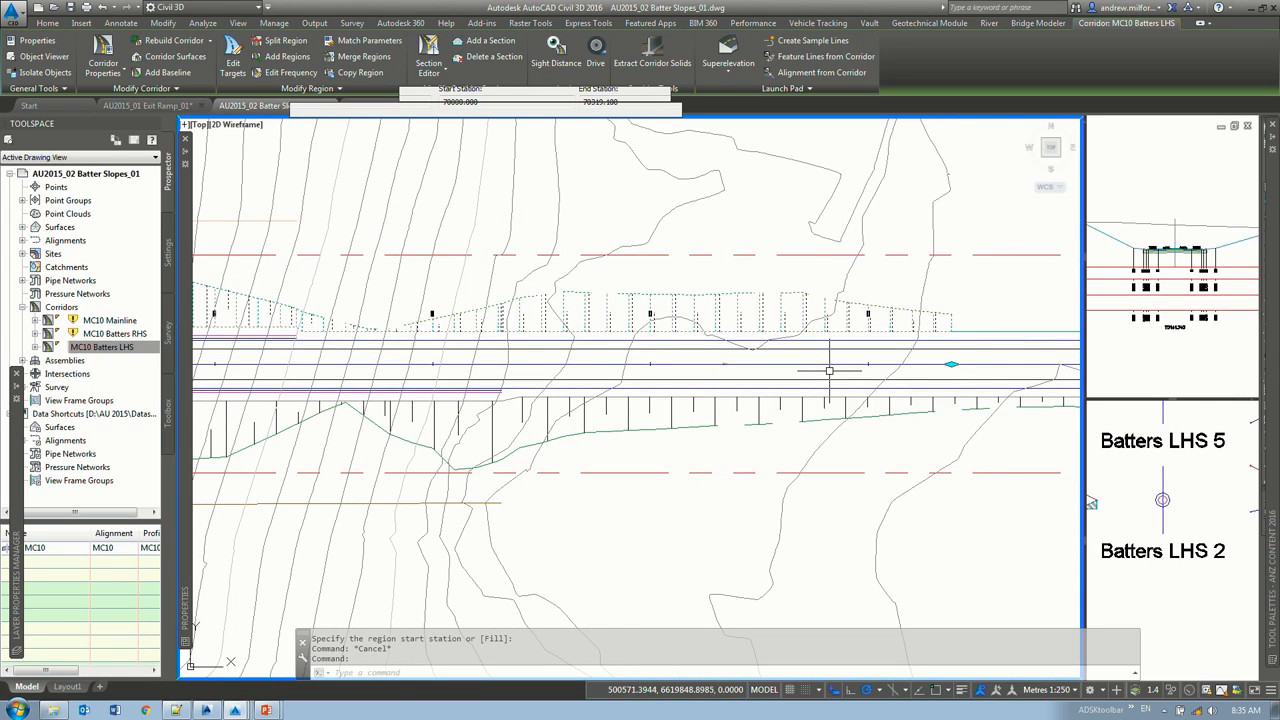
{"action": "mouse_move", "coordinate": [829, 371]}
{"action": "key", "text": "Escape"}
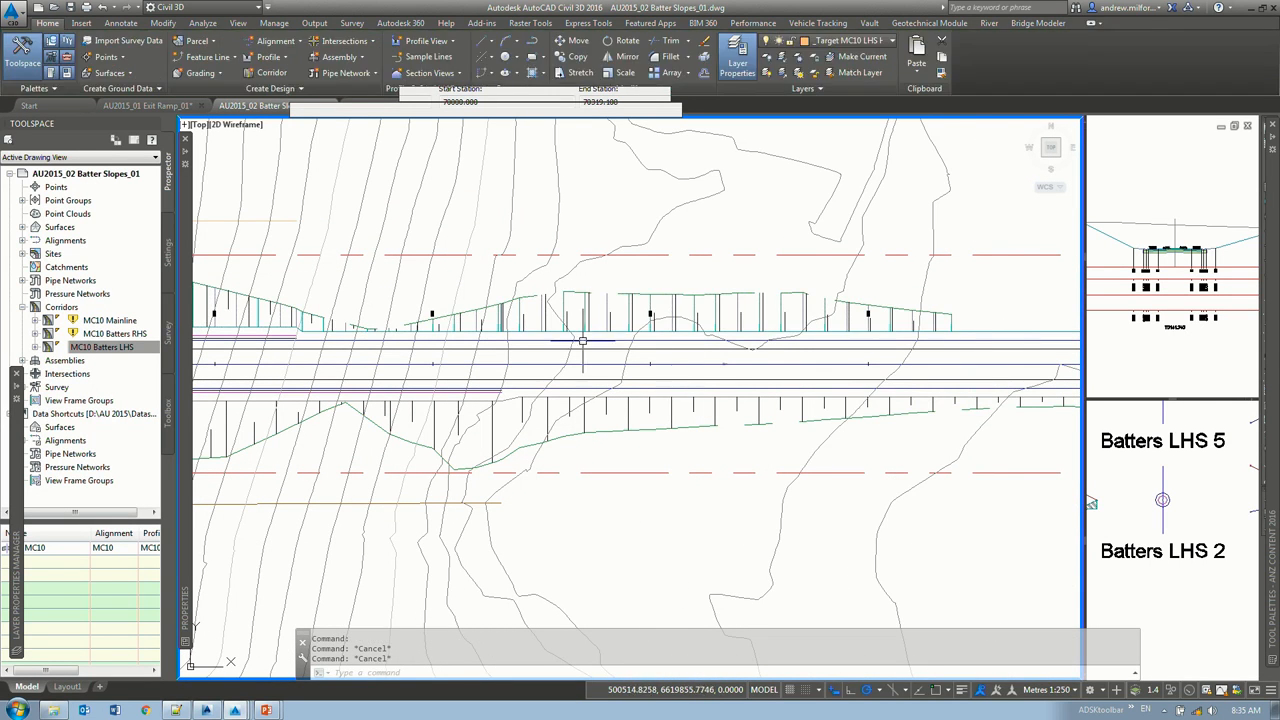
{"action": "left_click", "coordinate": [594, 295]}
{"action": "left_click", "coordinate": [951, 364]}
{"action": "left_click", "coordinate": [921, 364]}
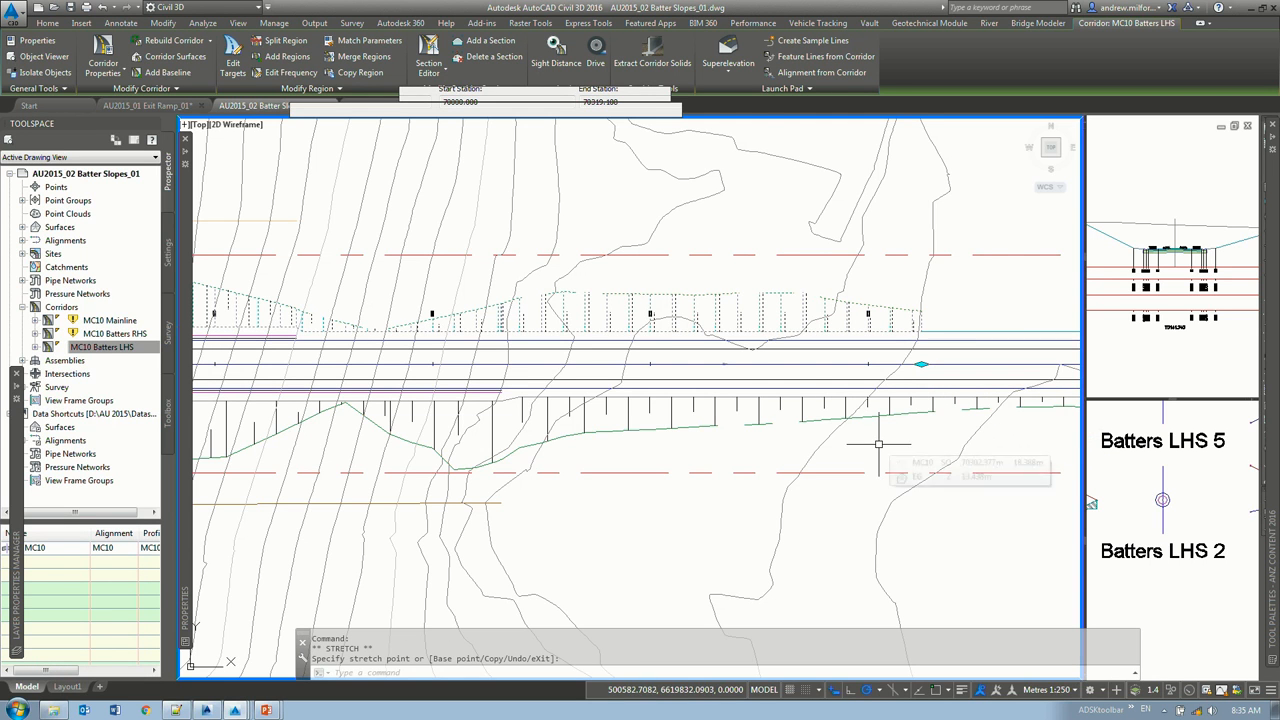
{"action": "scroll", "coordinate": [530, 395], "scroll_direction": "up", "scroll_amount": 2}
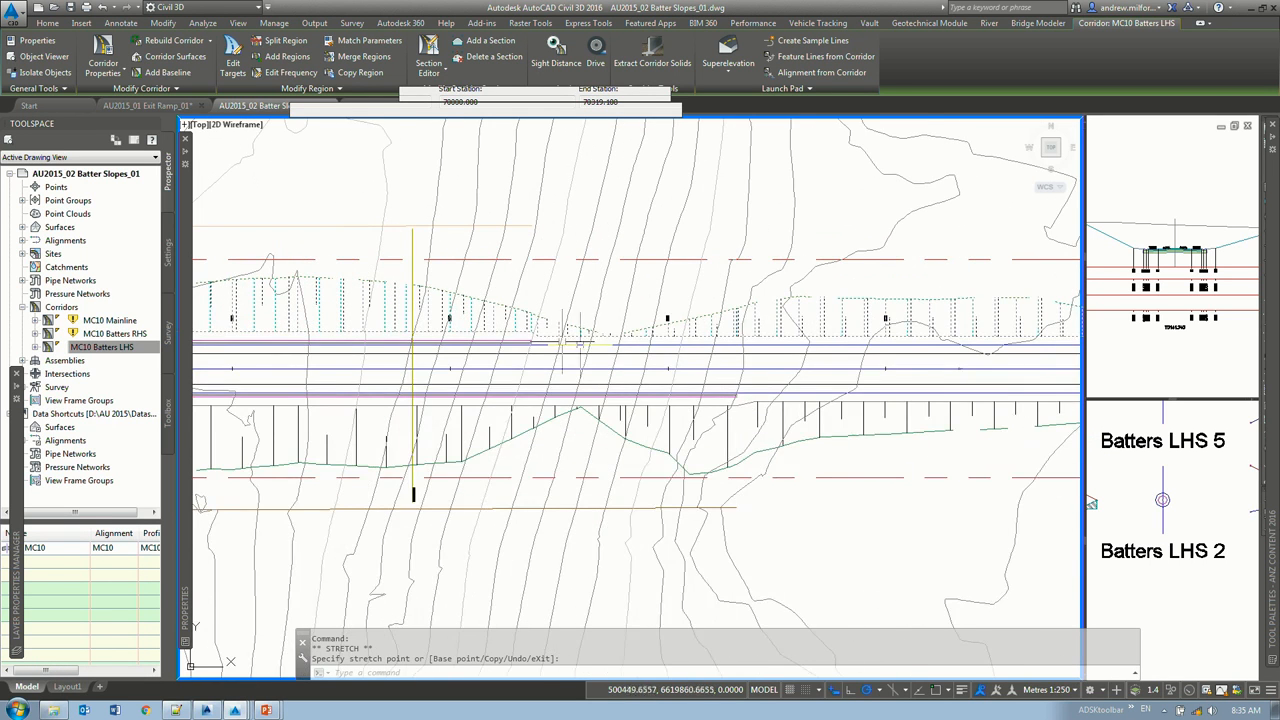
Step: Split the MC10 Batters LHS region at about stations 70144.5 and 70223.1, on either side of the low point in the batters
{"action": "scroll", "coordinate": [610, 330], "scroll_direction": "up", "scroll_amount": 2}
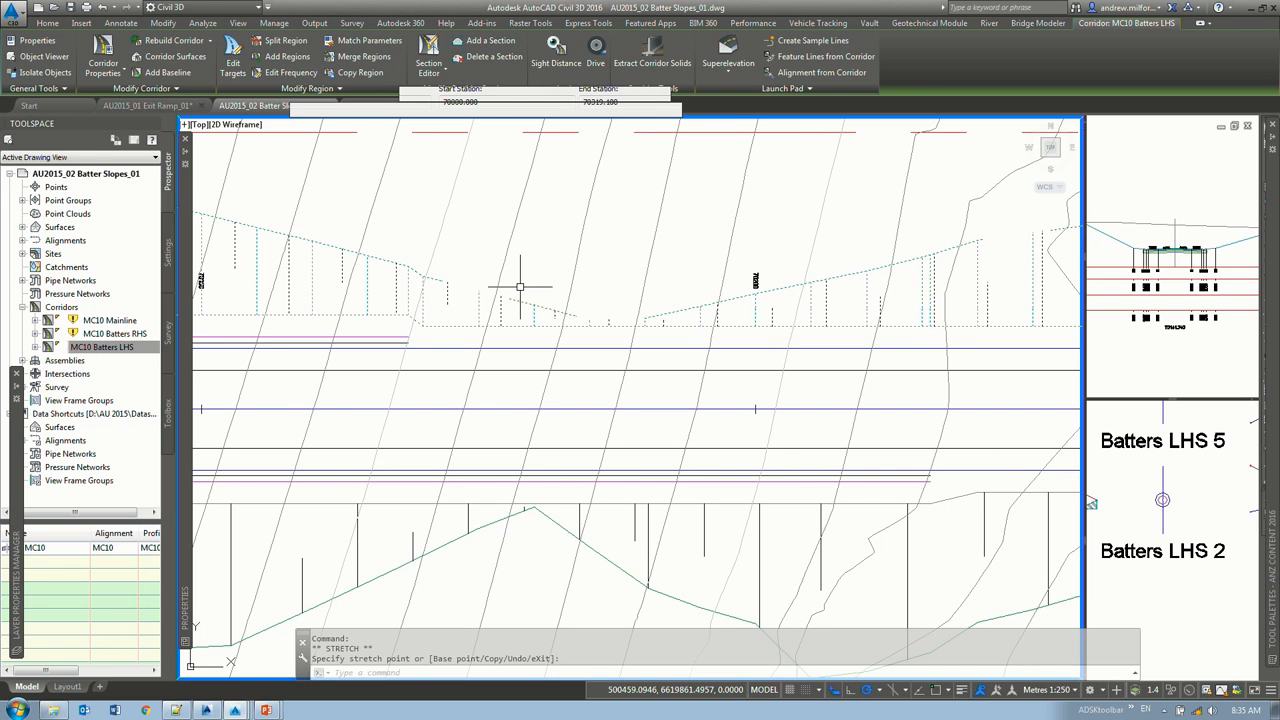
{"action": "key", "text": "Escape"}
{"action": "middle_click_drag", "start_coordinate": [560, 328], "coordinate": [582, 326]}
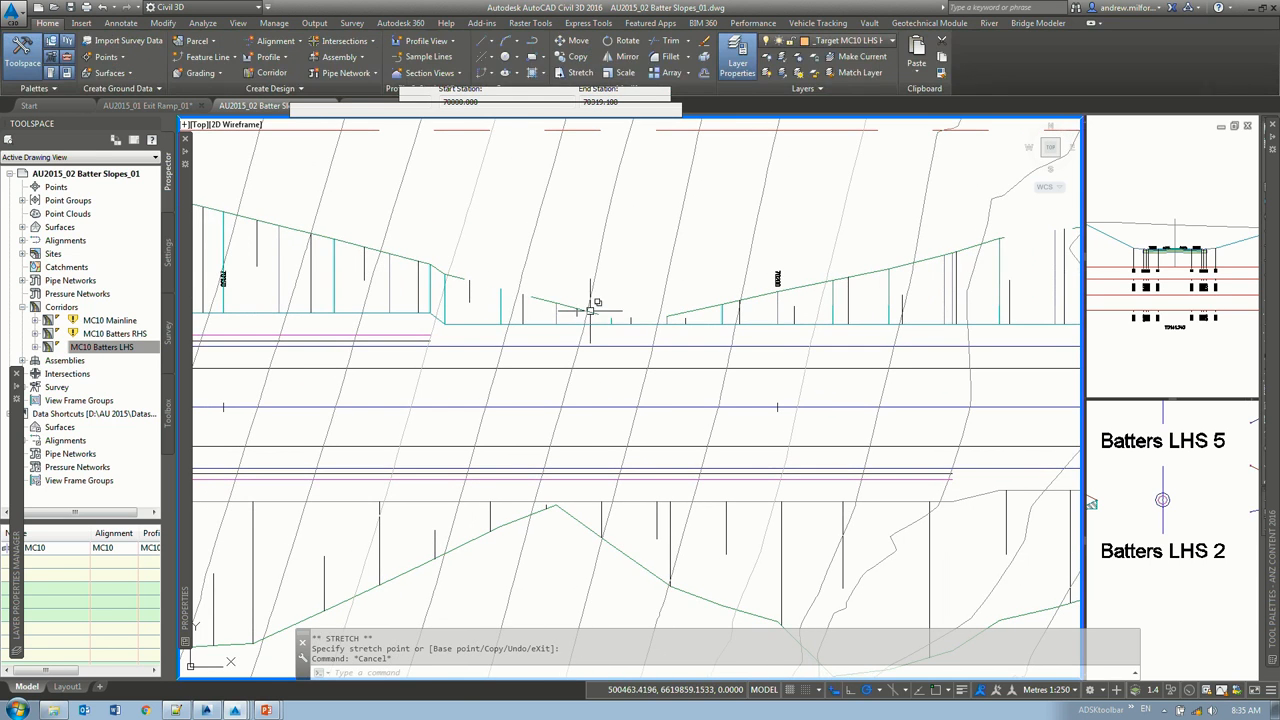
{"action": "left_click", "coordinate": [582, 311]}
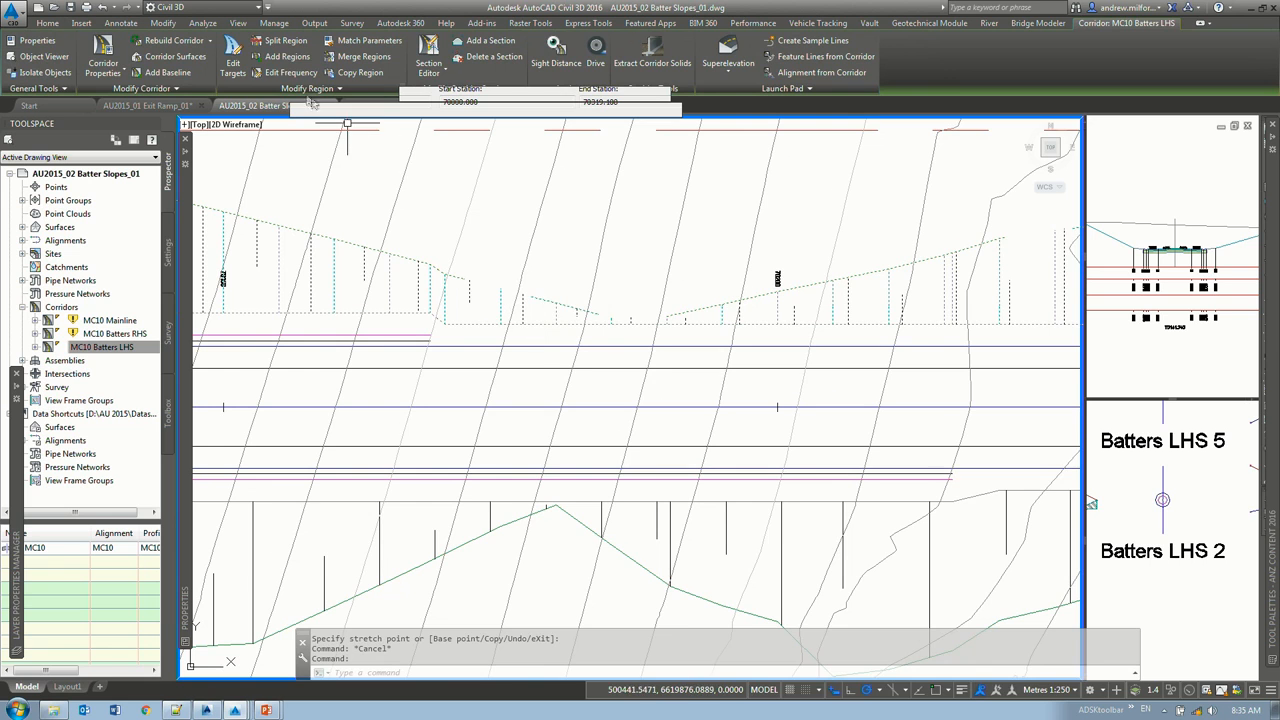
{"action": "left_click", "coordinate": [268, 42]}
{"action": "scroll", "coordinate": [480, 292], "scroll_direction": "down", "scroll_amount": 2}
{"action": "left_click", "coordinate": [474, 286]}
{"action": "left_click", "coordinate": [371, 285]}
{"action": "left_click", "coordinate": [440, 285]}
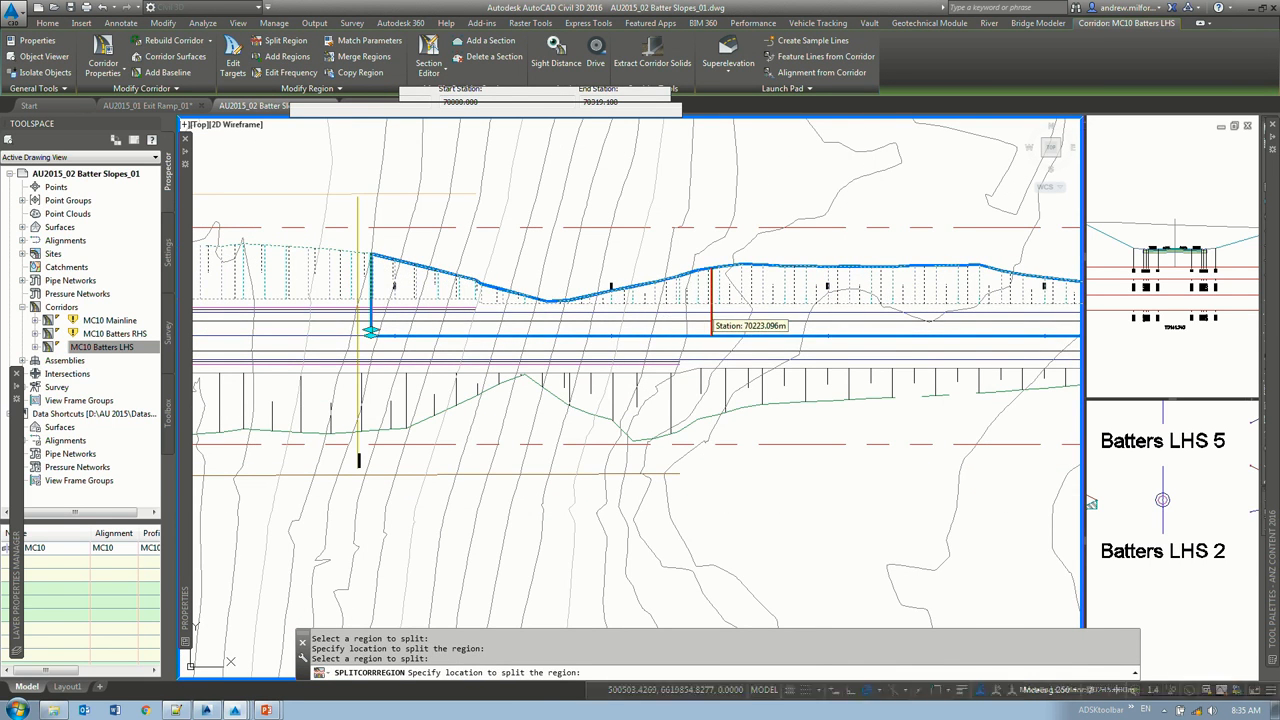
{"action": "left_click", "coordinate": [709, 312]}
{"action": "key", "text": "Return"}
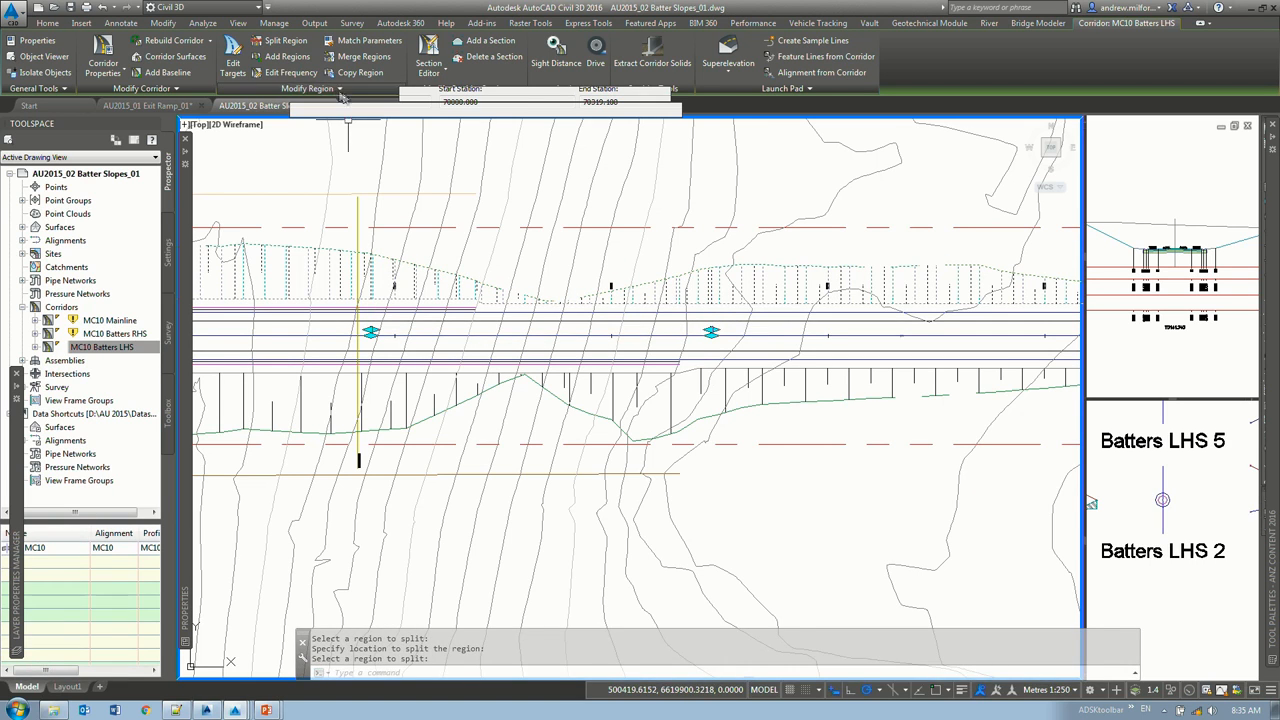
Step: Change the assembly of the middle region, between stations 70144.513 and 70223.096, to Batters LHS 5
{"action": "left_click", "coordinate": [339, 88]}
{"action": "left_click", "coordinate": [345, 121]}
{"action": "left_click", "coordinate": [694, 288]}
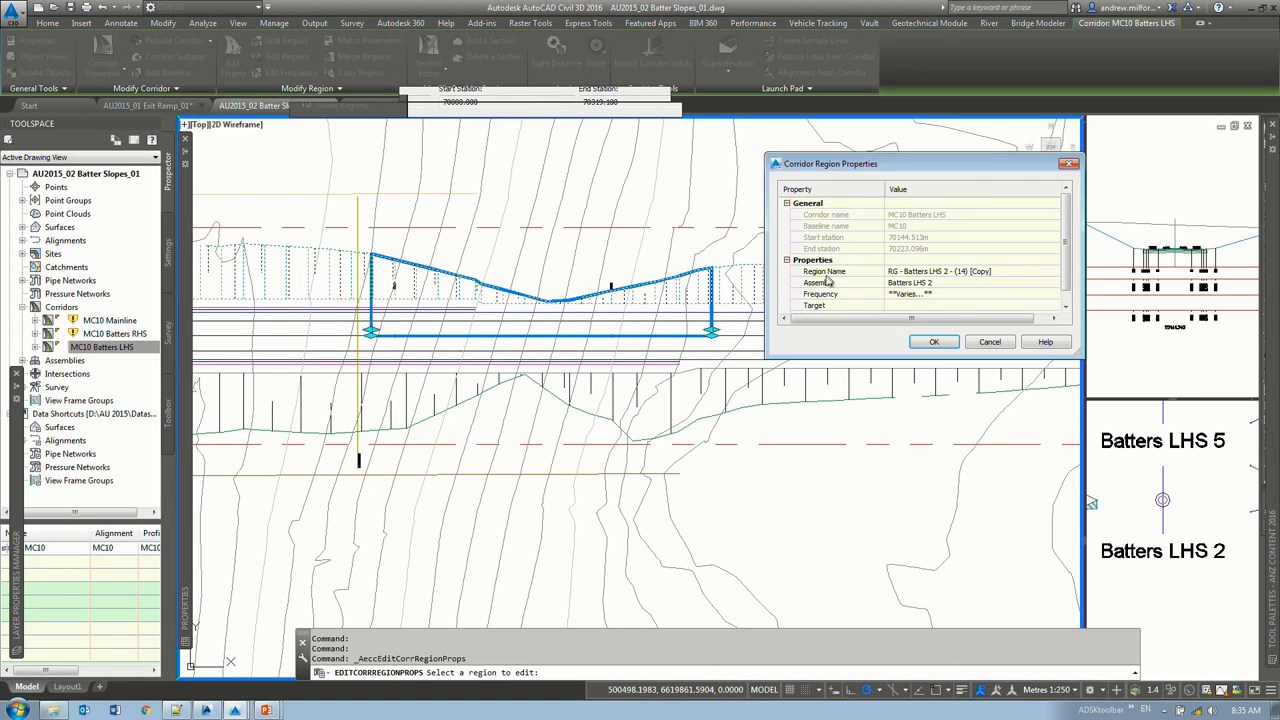
{"action": "left_click", "coordinate": [1055, 284]}
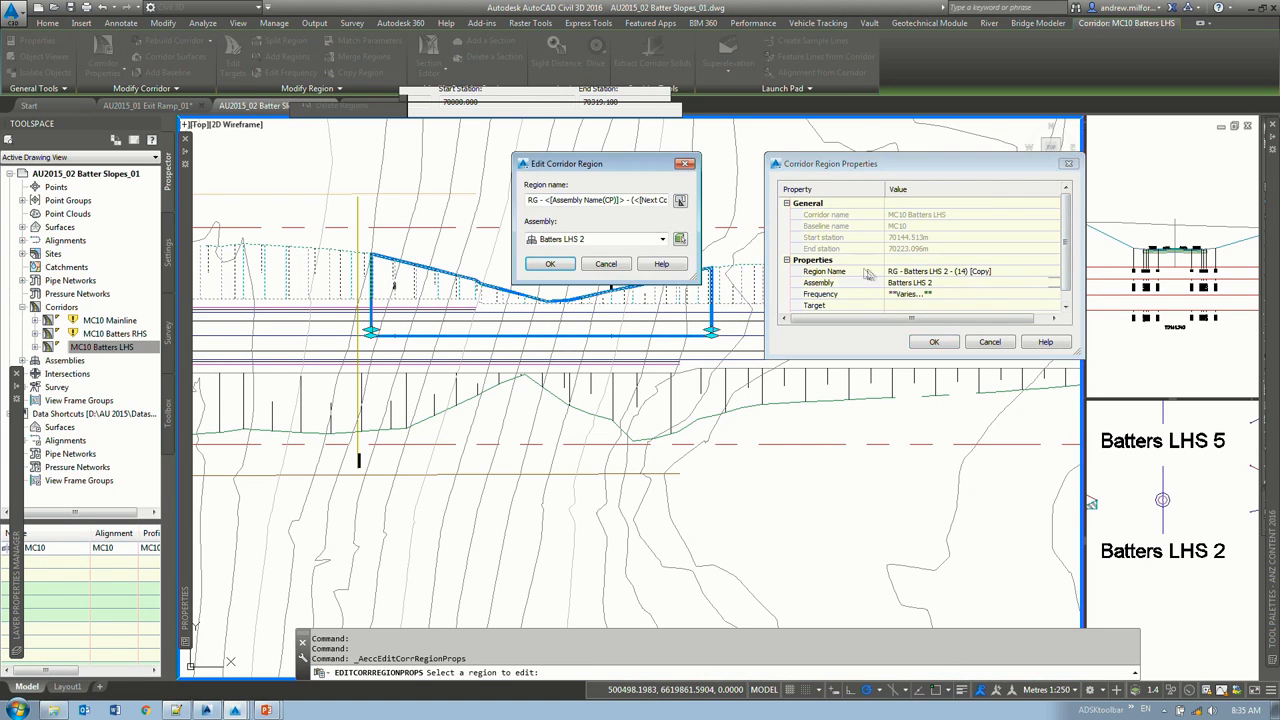
{"action": "left_click", "coordinate": [601, 237]}
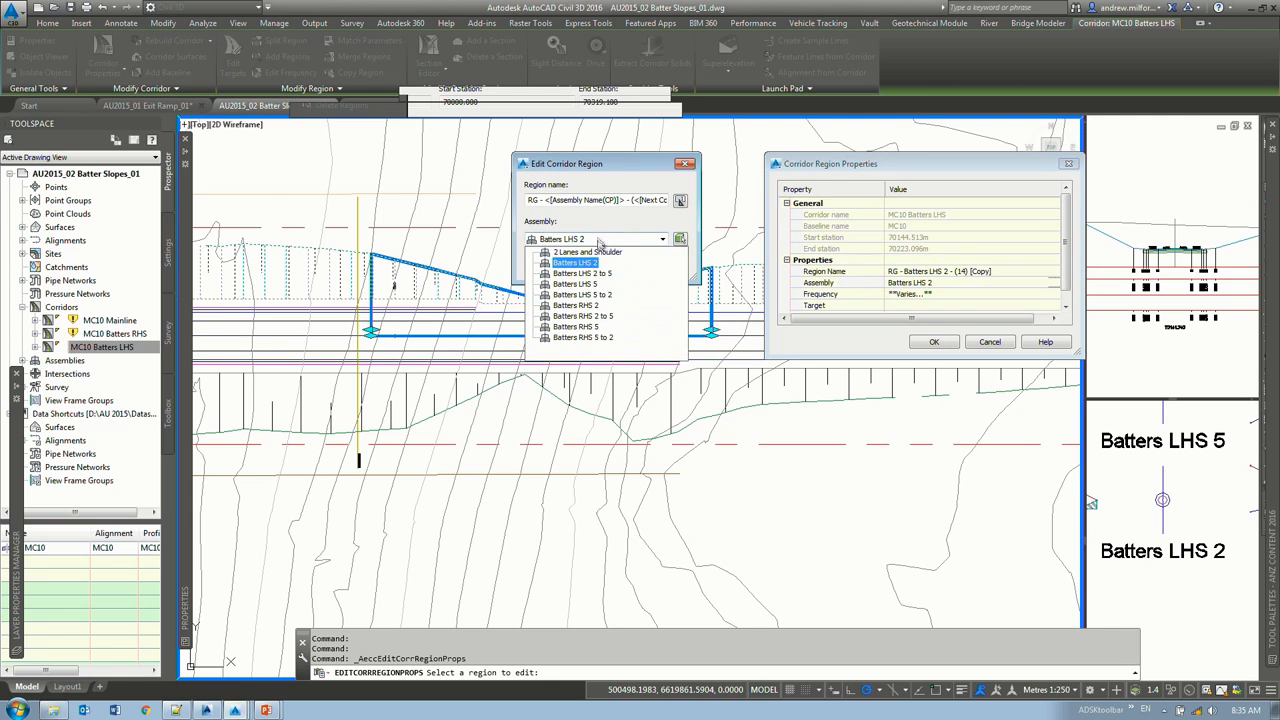
{"action": "left_click", "coordinate": [601, 290]}
{"action": "left_click", "coordinate": [552, 264]}
{"action": "left_click", "coordinate": [934, 342]}
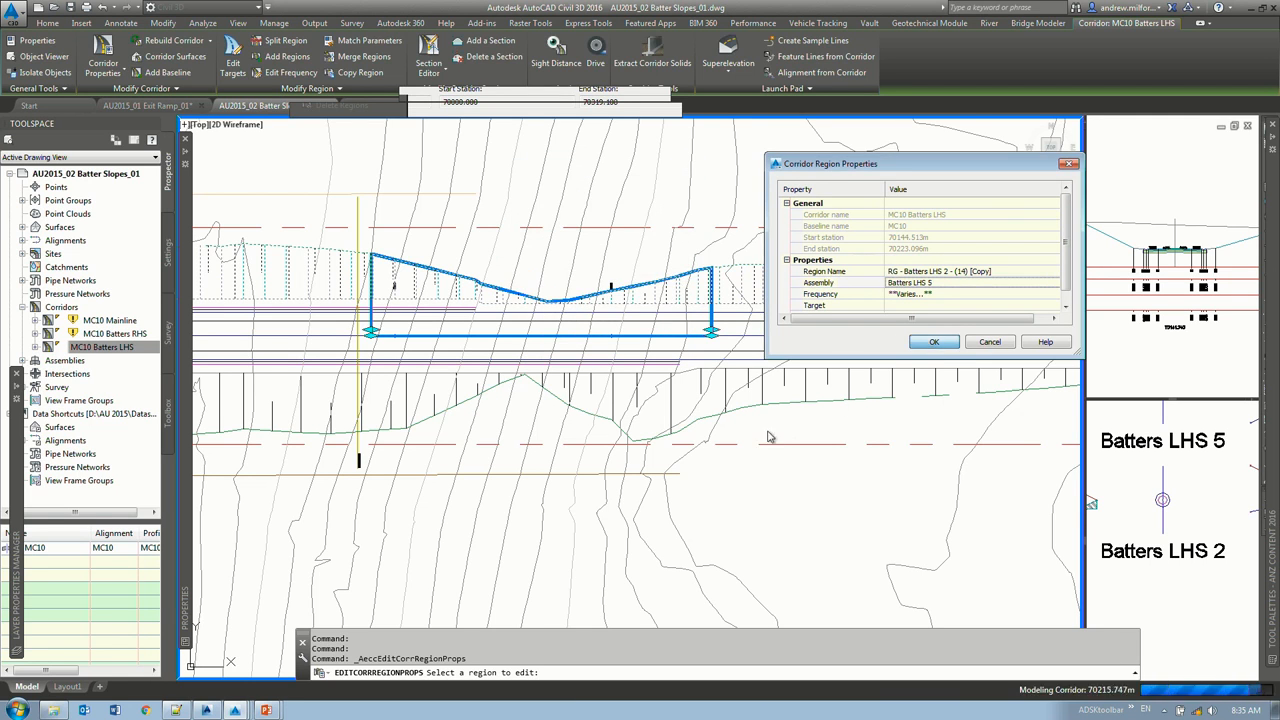
{"action": "key", "text": "Return"}
Step: Split the MC10 Batters LHS region just before the Batters LHS 5 region at about station 70108.7
{"action": "scroll", "coordinate": [331, 243], "scroll_direction": "up", "scroll_amount": 2}
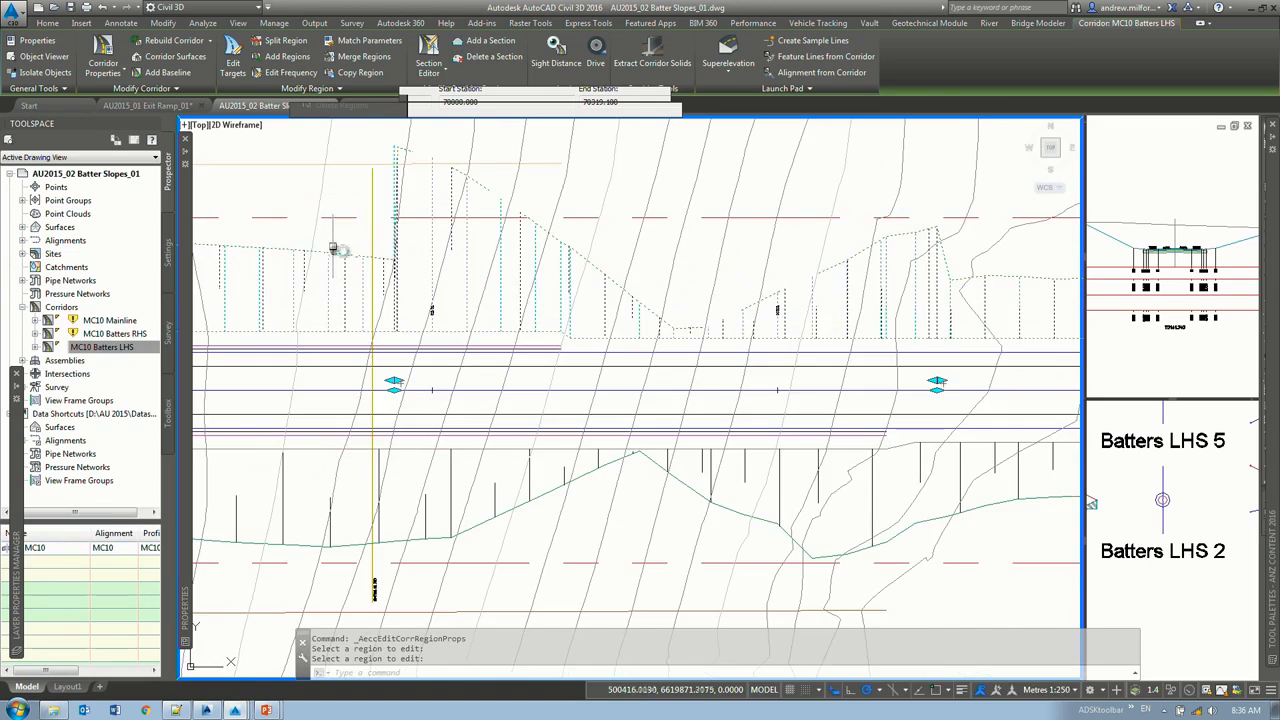
{"action": "middle_click_drag", "start_coordinate": [333, 246], "coordinate": [523, 304]}
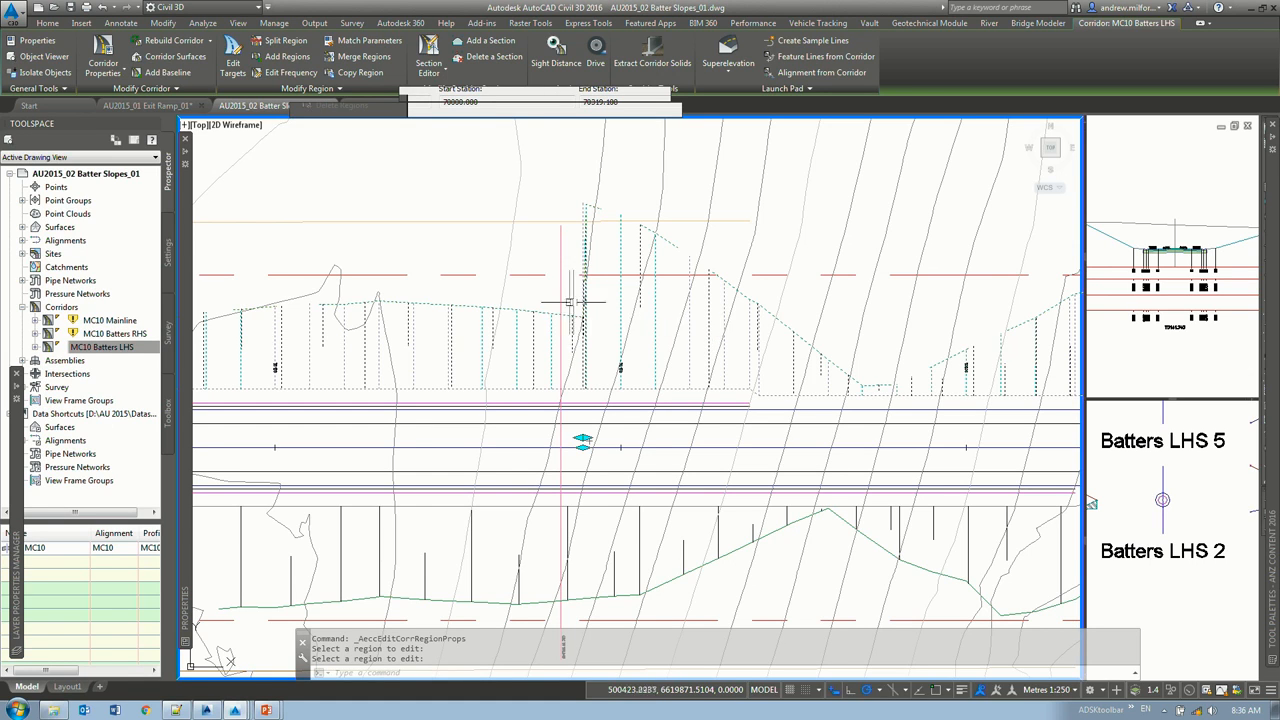
{"action": "key", "text": "Escape"}
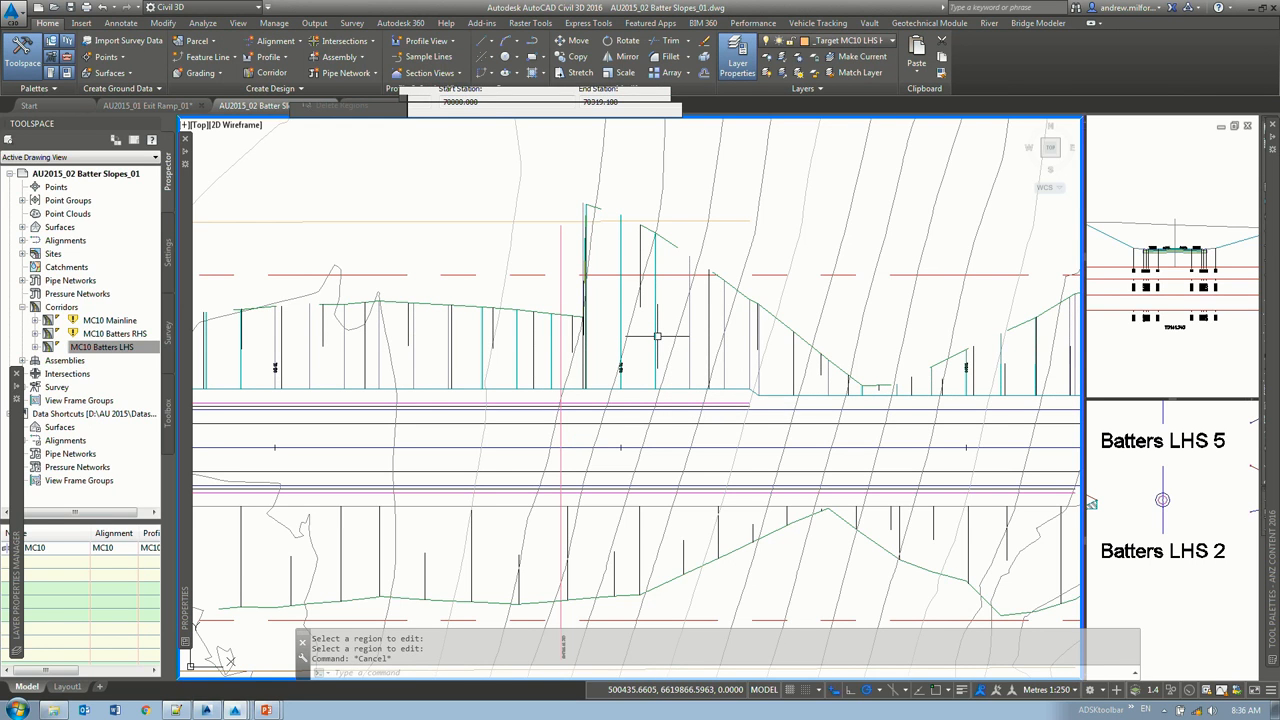
{"action": "left_click", "coordinate": [545, 312]}
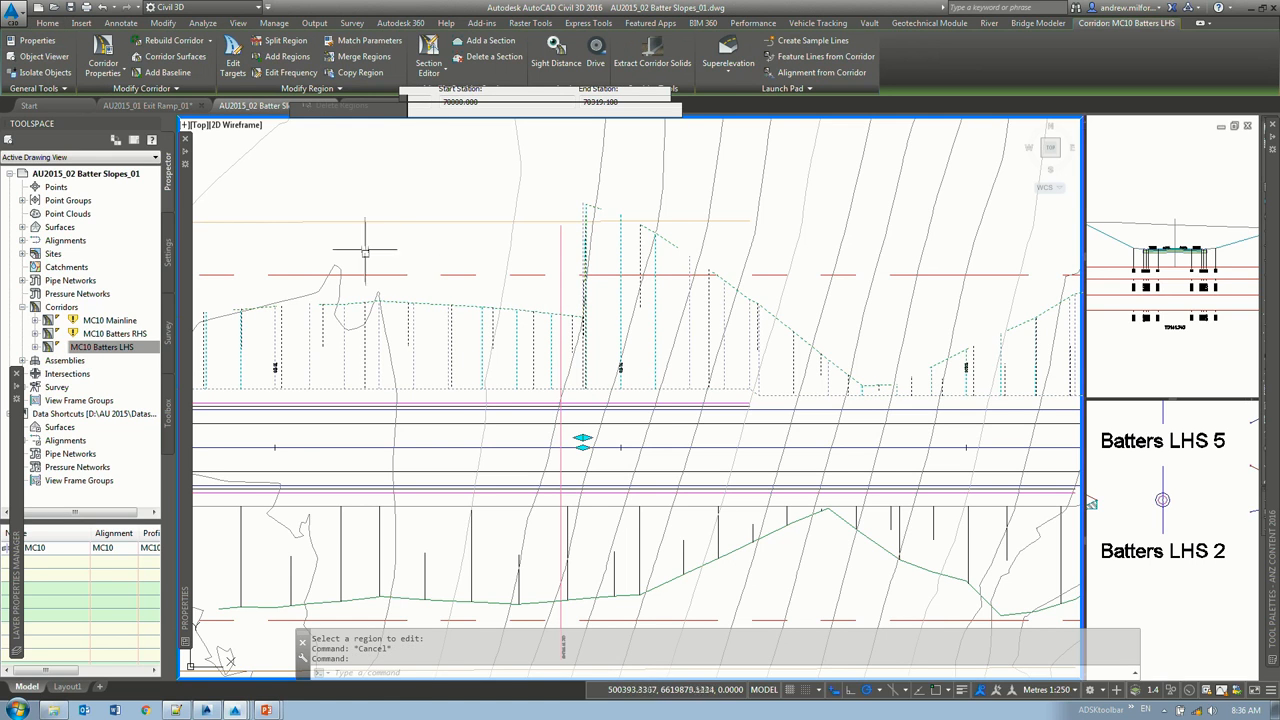
{"action": "left_click", "coordinate": [275, 41]}
{"action": "left_click", "coordinate": [540, 345]}
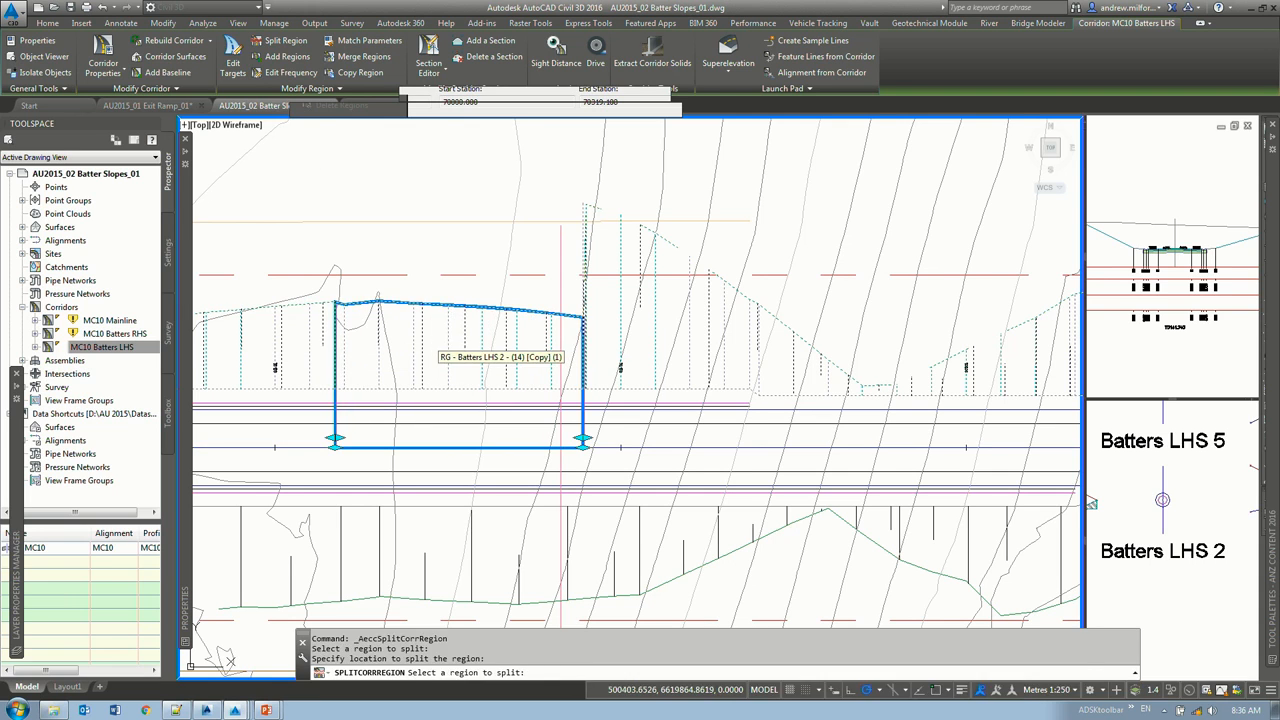
{"action": "left_click", "coordinate": [335, 350]}
{"action": "key", "text": "Return"}
Step: Assign the Batters LHS 2 to 5 assembly to the region between stations 70108.668 and 70144.513
{"action": "type", "text": "RP"}
{"action": "key", "text": "Return"}
{"action": "left_click", "coordinate": [488, 343]}
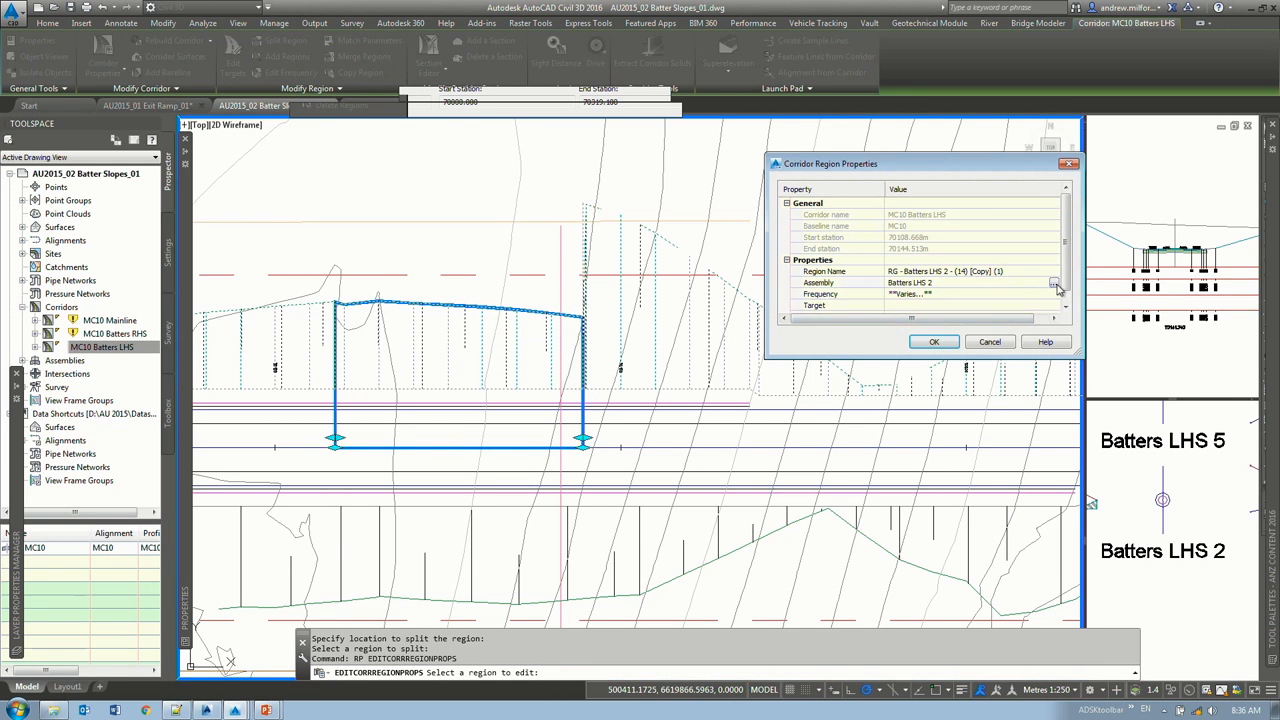
{"action": "left_click", "coordinate": [1052, 286]}
{"action": "left_click", "coordinate": [659, 240]}
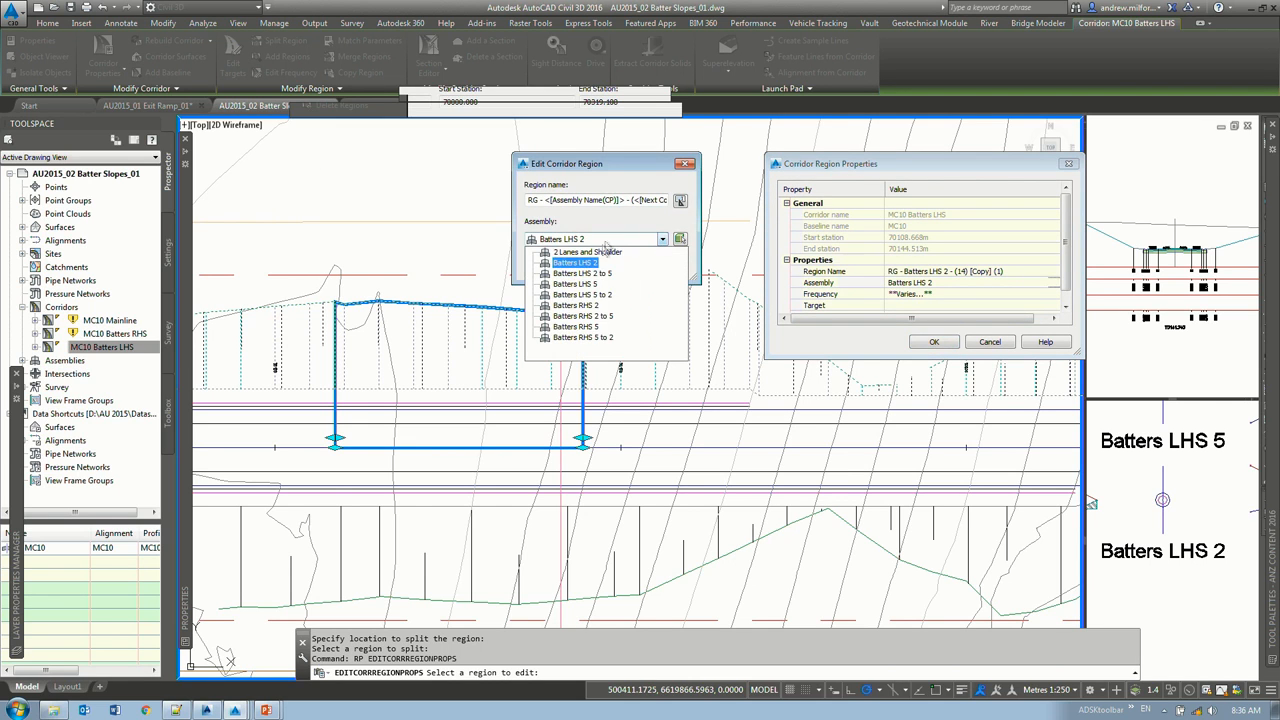
{"action": "left_click", "coordinate": [598, 274]}
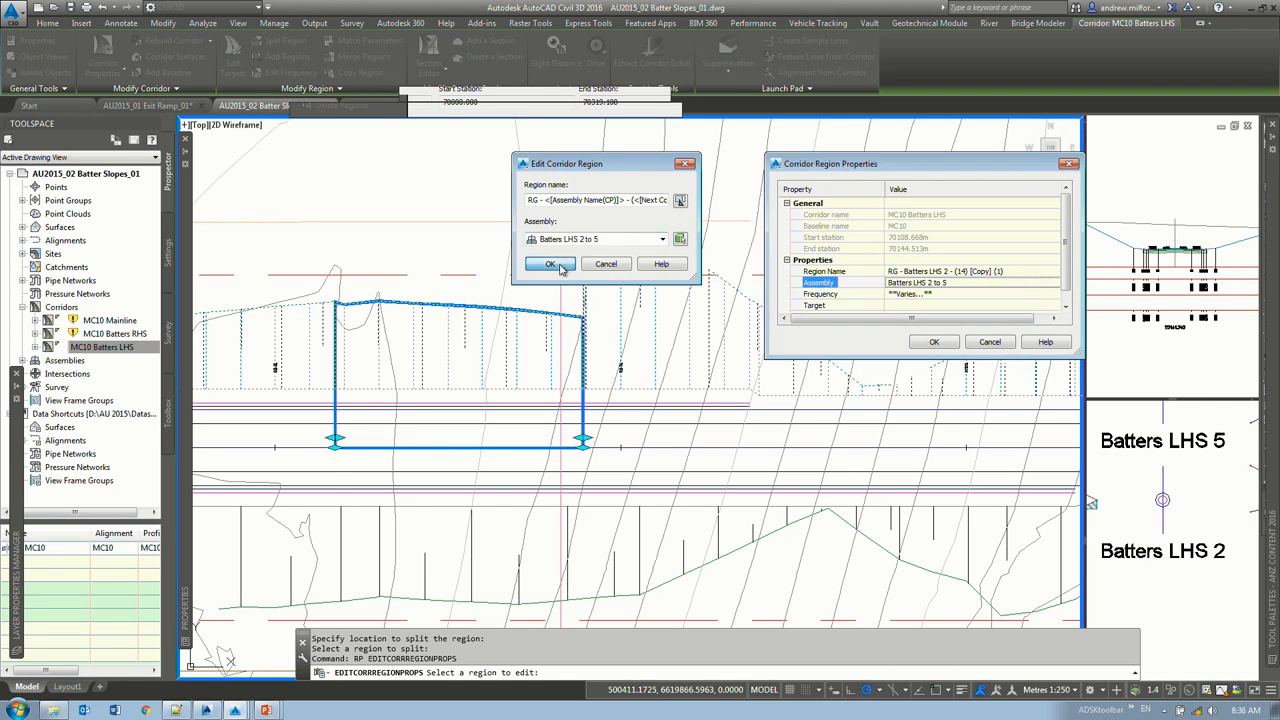
{"action": "left_click", "coordinate": [557, 264]}
{"action": "left_click", "coordinate": [933, 342]}
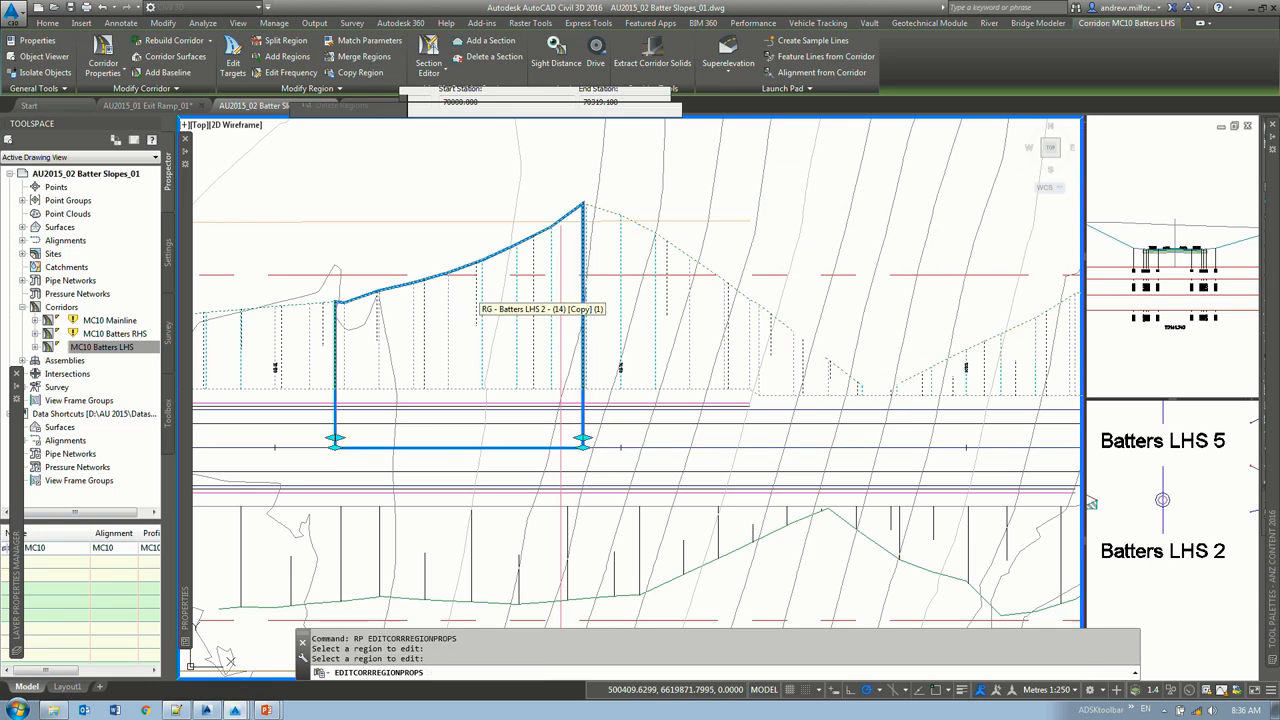
{"action": "key", "text": "Return"}
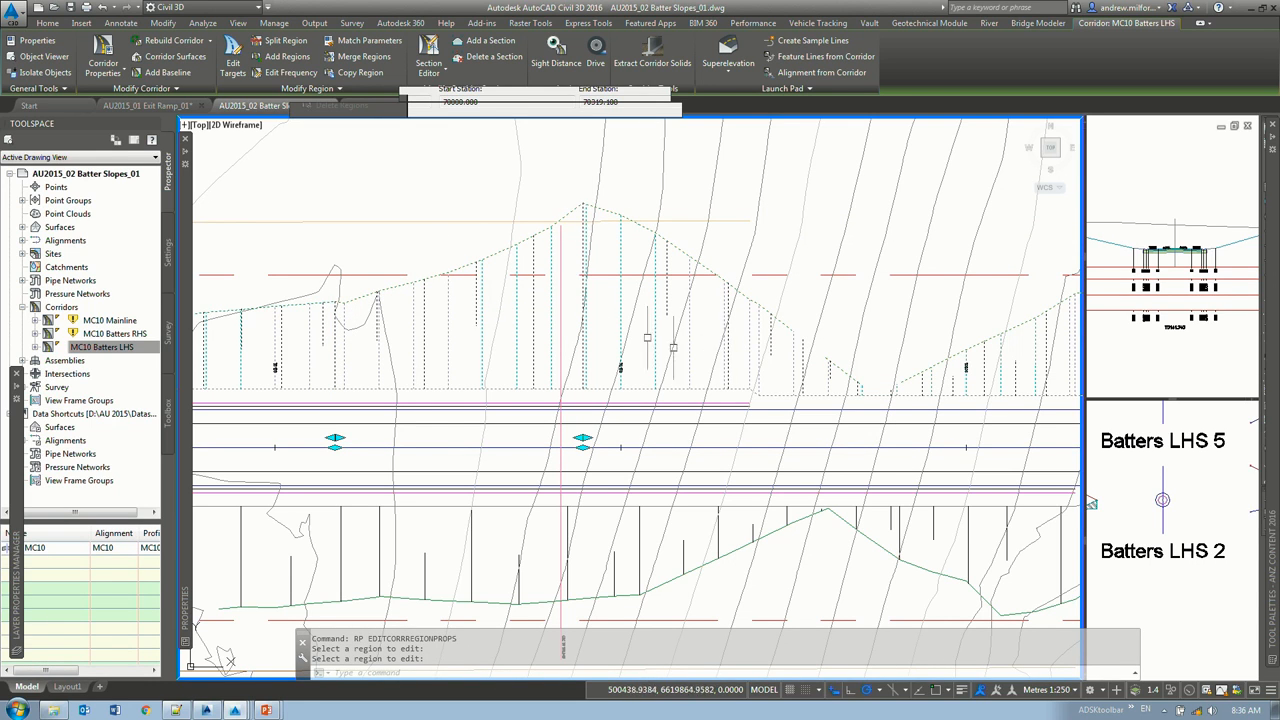
Step: Turn on lineweight display and move the boundary between the transition and Batters LHS 5 regions forward along the alignment
{"action": "left_click", "coordinate": [961, 689]}
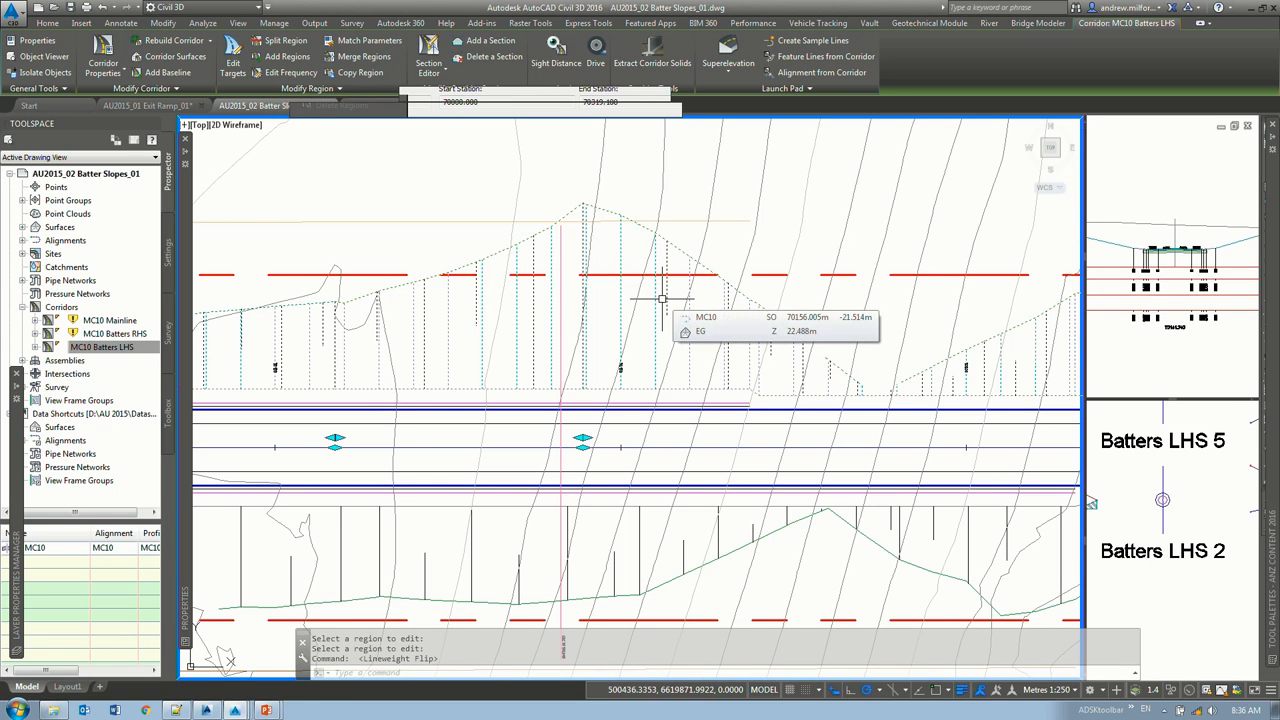
{"action": "key", "text": "Escape"}
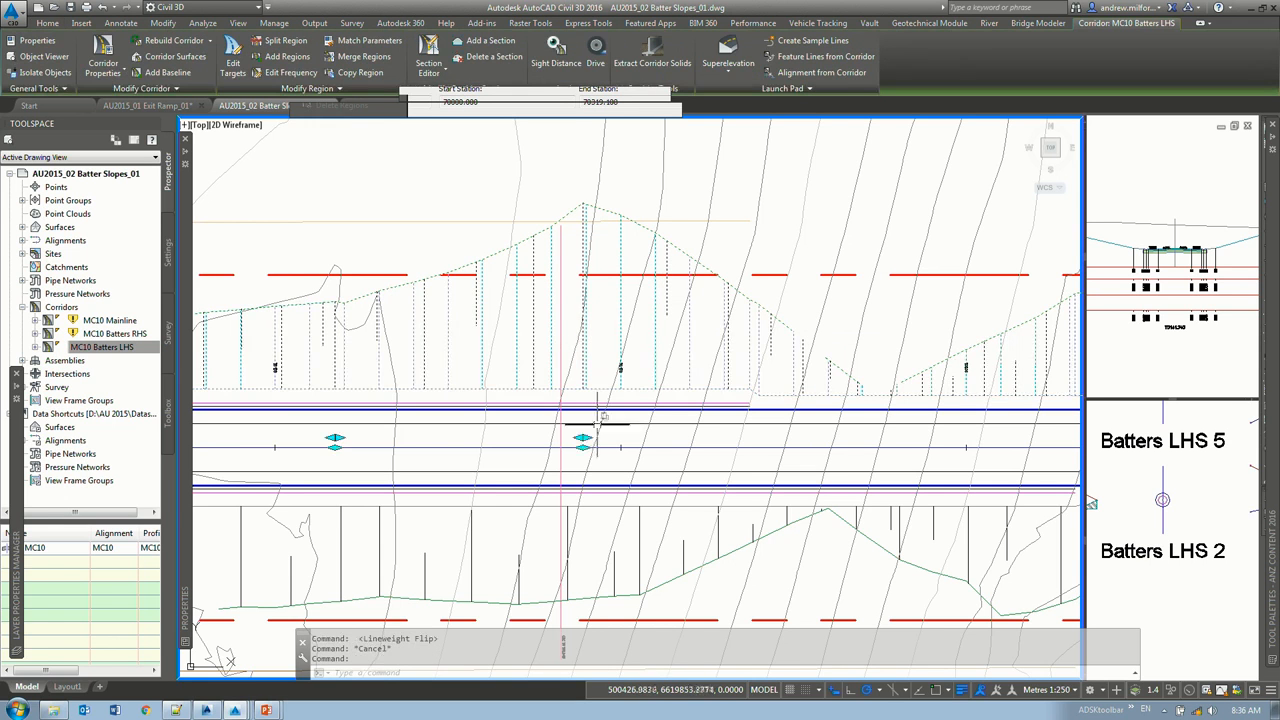
{"action": "left_click", "coordinate": [585, 442]}
{"action": "left_click", "coordinate": [737, 440]}
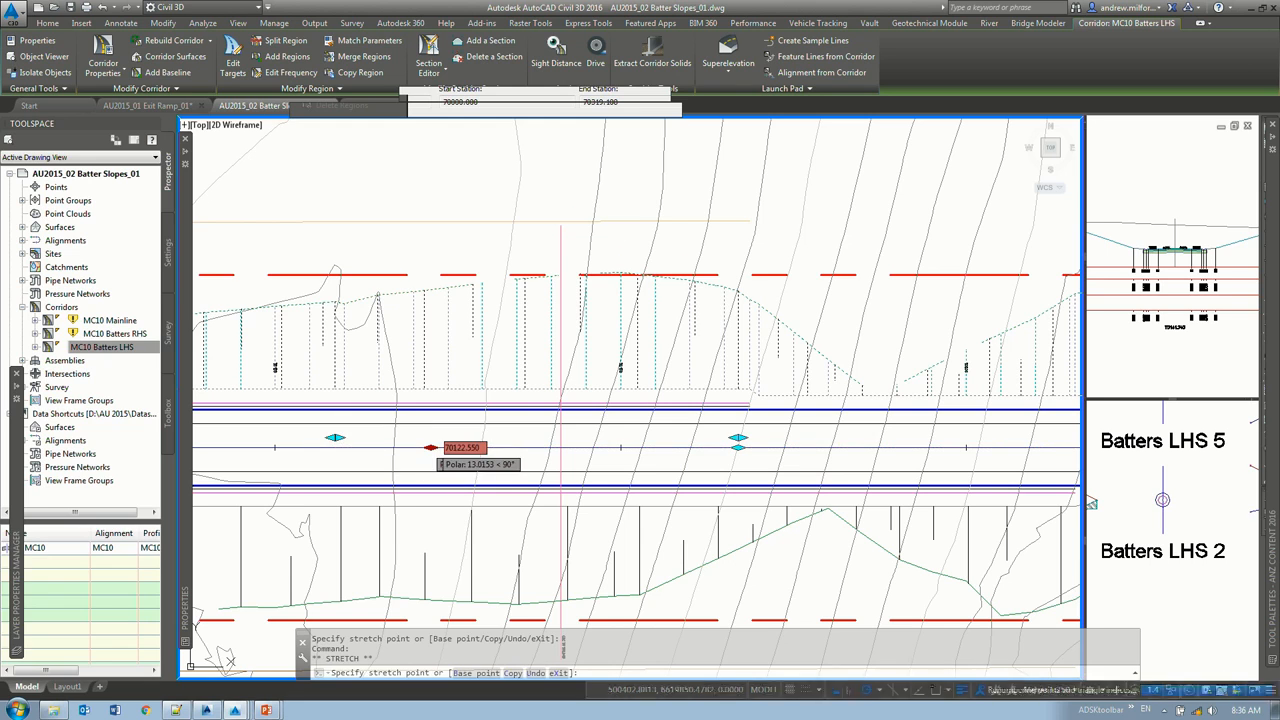
Step: Move the start of the Batters LHS 2 to 5 transition region forward to about station 70125
{"action": "left_click", "coordinate": [428, 446]}
{"action": "left_click", "coordinate": [428, 444]}
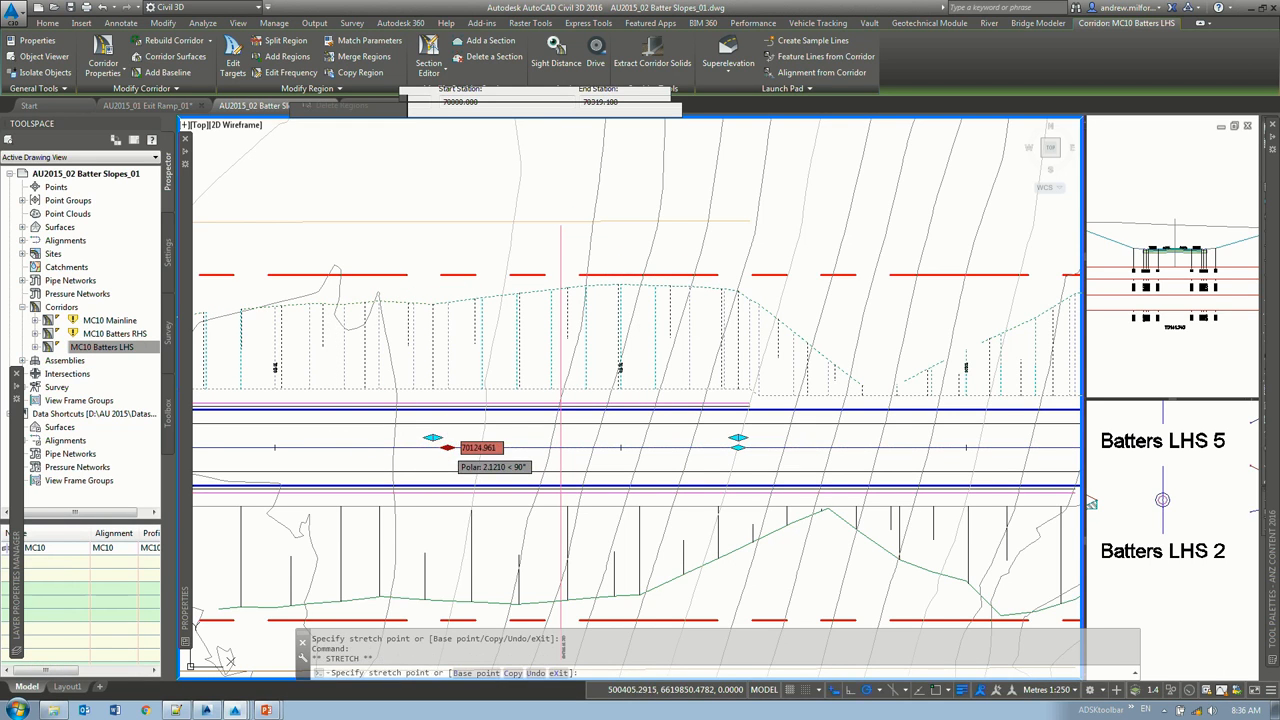
{"action": "left_click", "coordinate": [448, 444]}
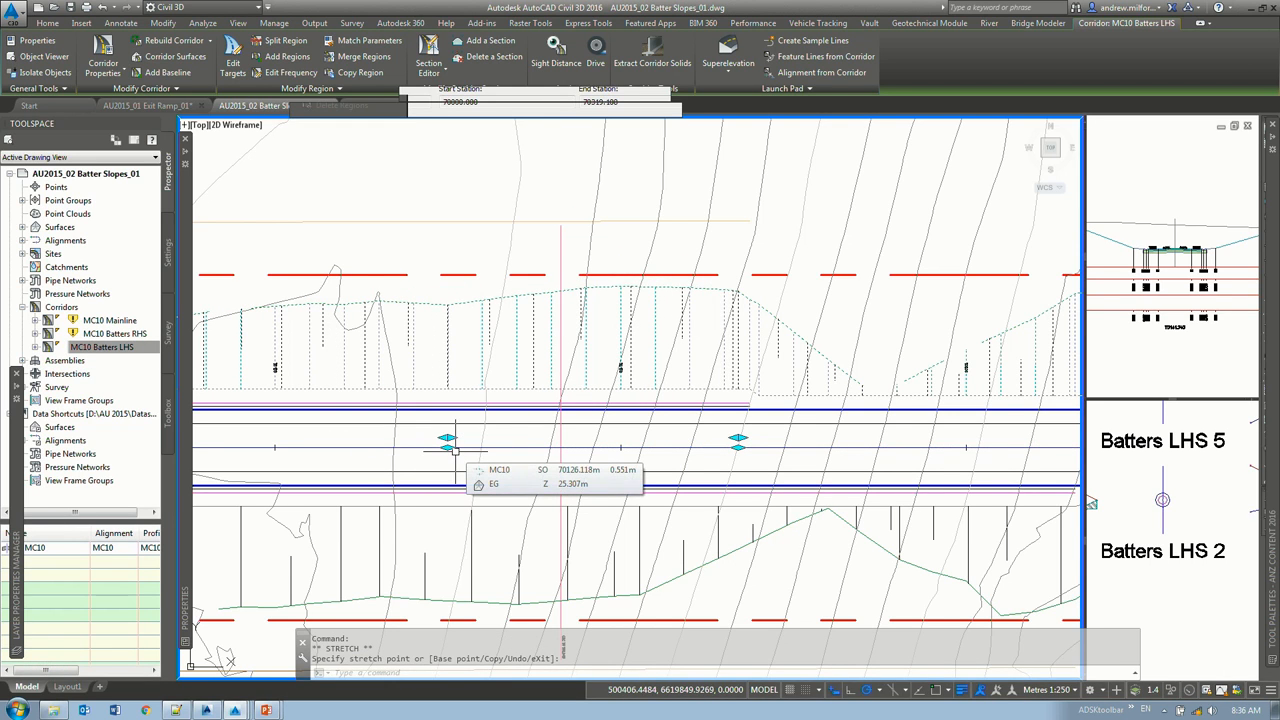
{"action": "key", "text": "Escape"}
{"action": "key", "text": "Escape"}
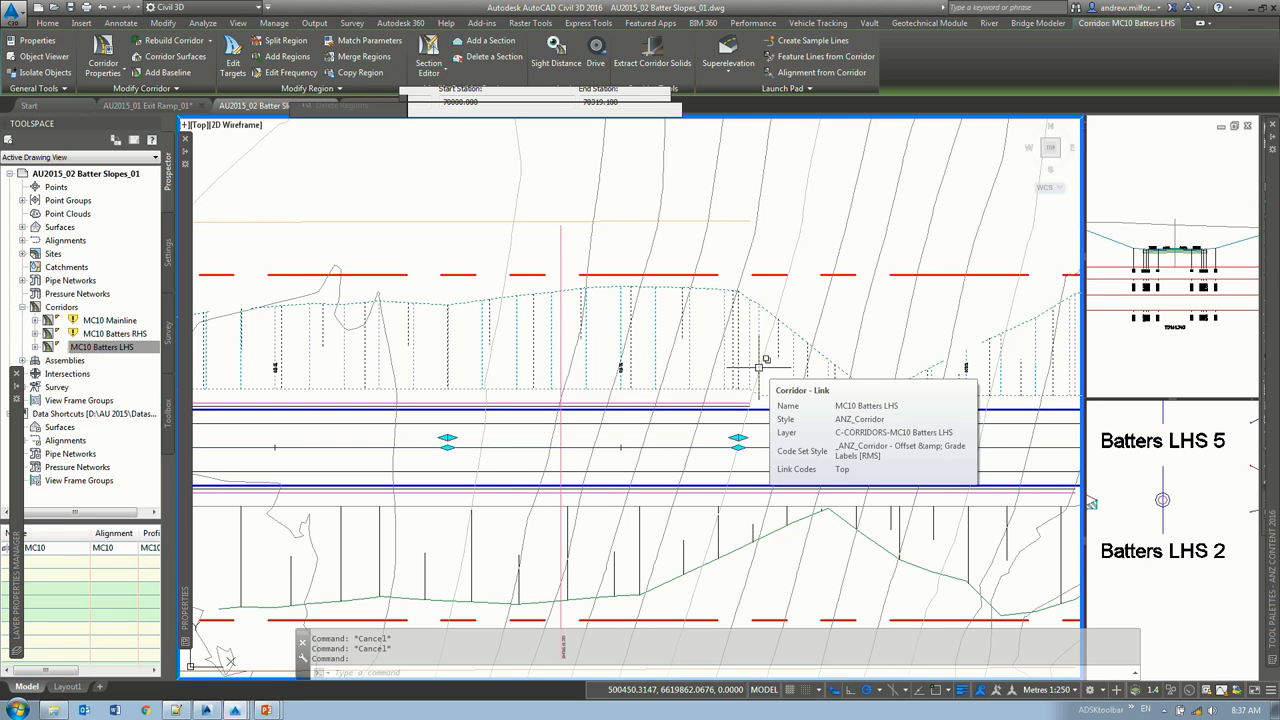
Step: Examine where the left-hand widening of the MC10 Mainline corridor ends beside the batter hinge line
{"action": "middle_click_drag", "start_coordinate": [856, 446], "coordinate": [639, 416]}
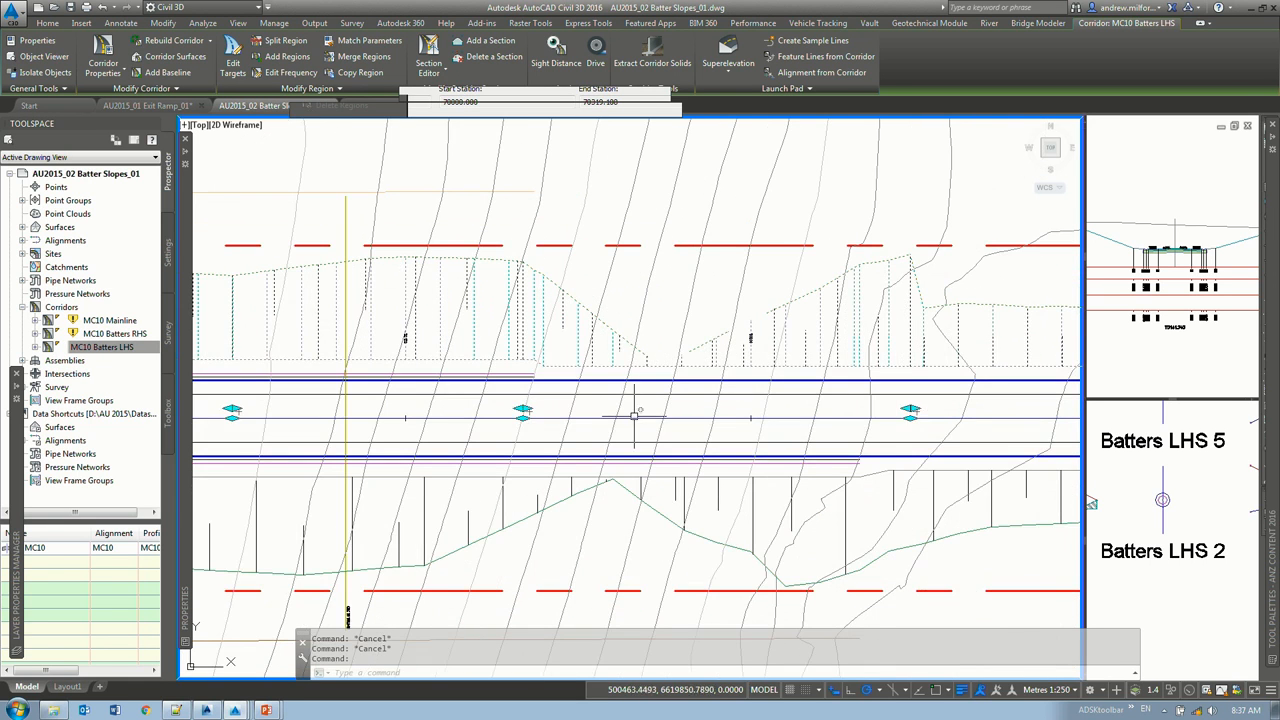
{"action": "key", "text": "Escape"}
{"action": "left_click", "coordinate": [520, 376]}
{"action": "scroll", "coordinate": [535, 380], "scroll_direction": "up", "scroll_amount": 2}
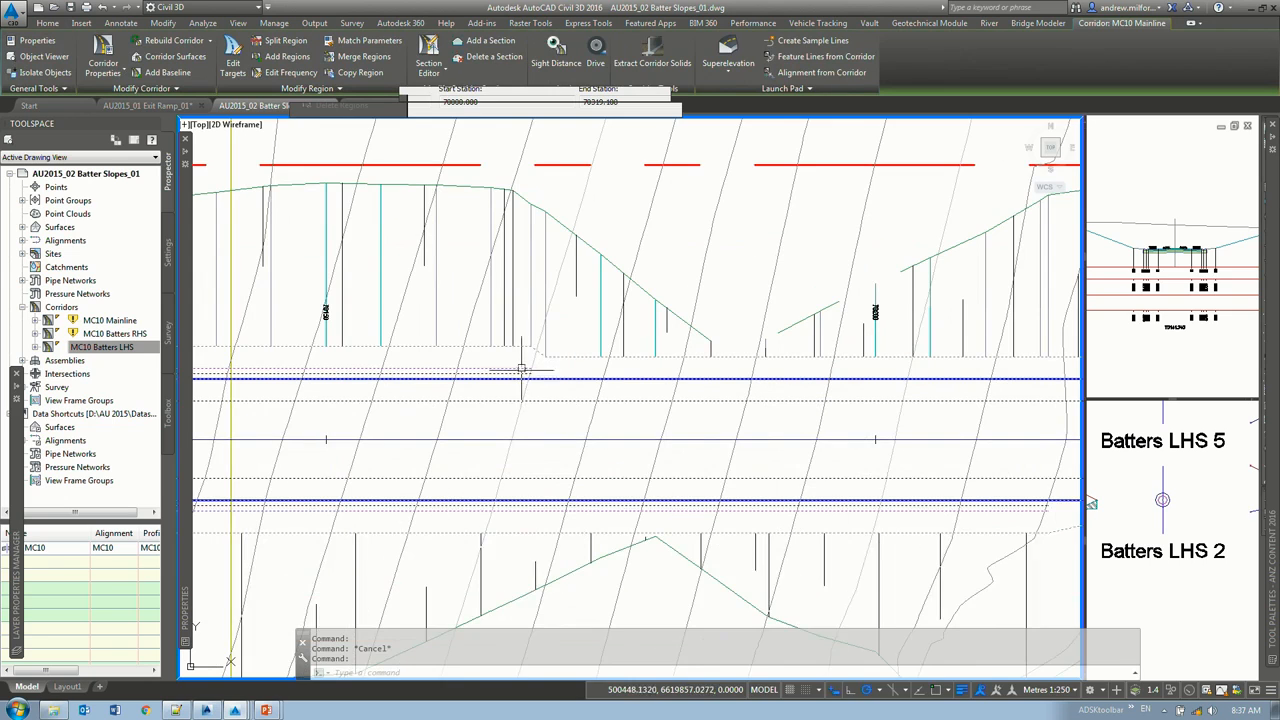
{"action": "scroll", "coordinate": [526, 360], "scroll_direction": "up", "scroll_amount": 2}
{"action": "scroll", "coordinate": [515, 356], "scroll_direction": "down", "scroll_amount": 2}
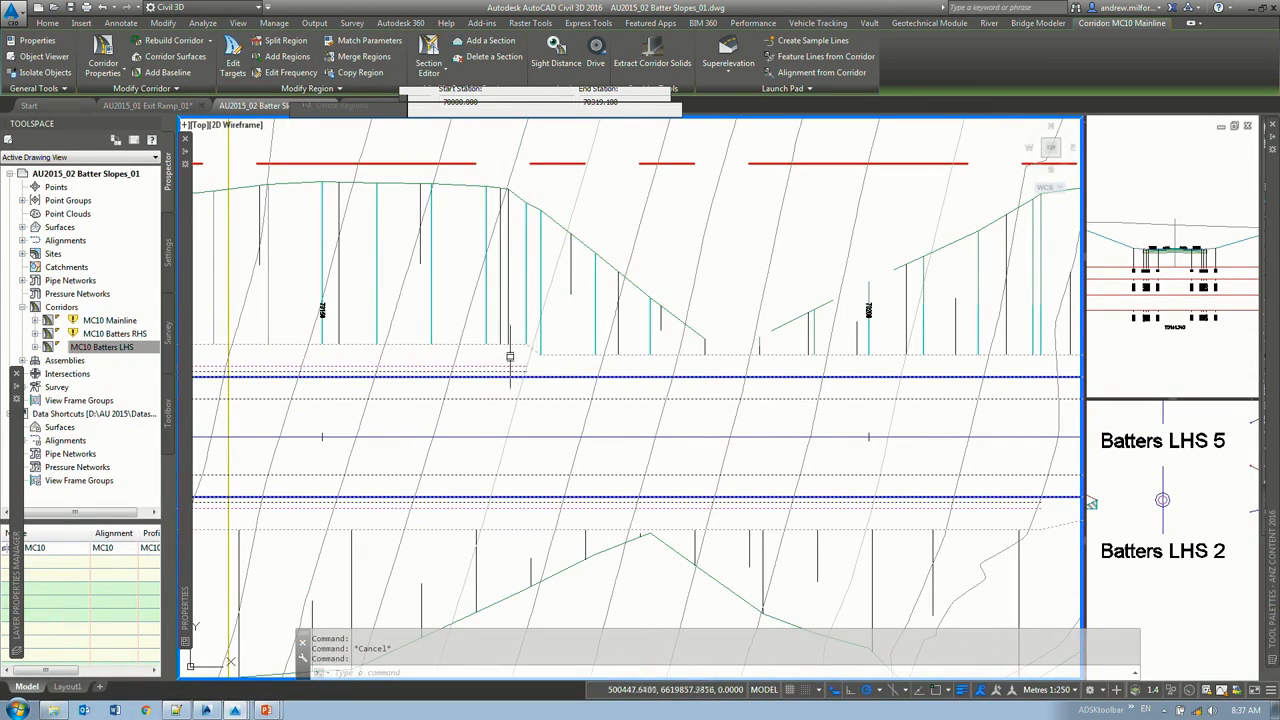
{"action": "middle_click_drag", "start_coordinate": [547, 368], "coordinate": [480, 391]}
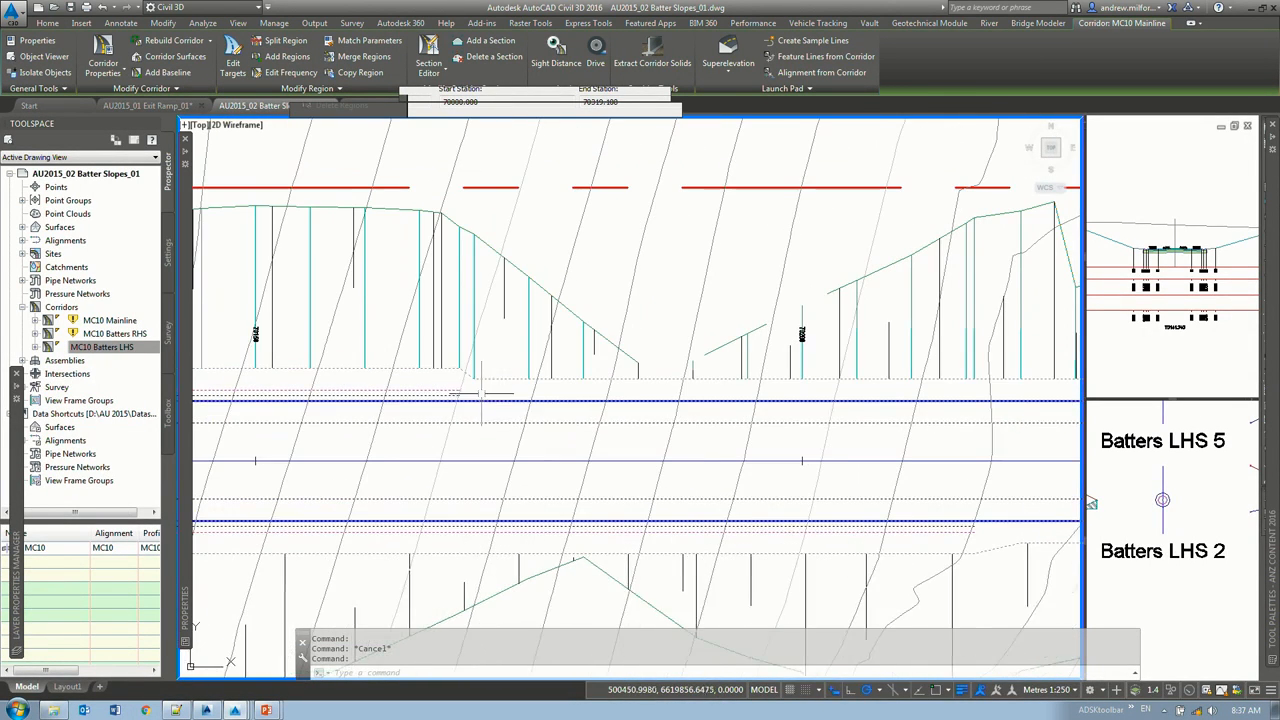
{"action": "scroll", "coordinate": [457, 271], "scroll_direction": "down", "scroll_amount": 2}
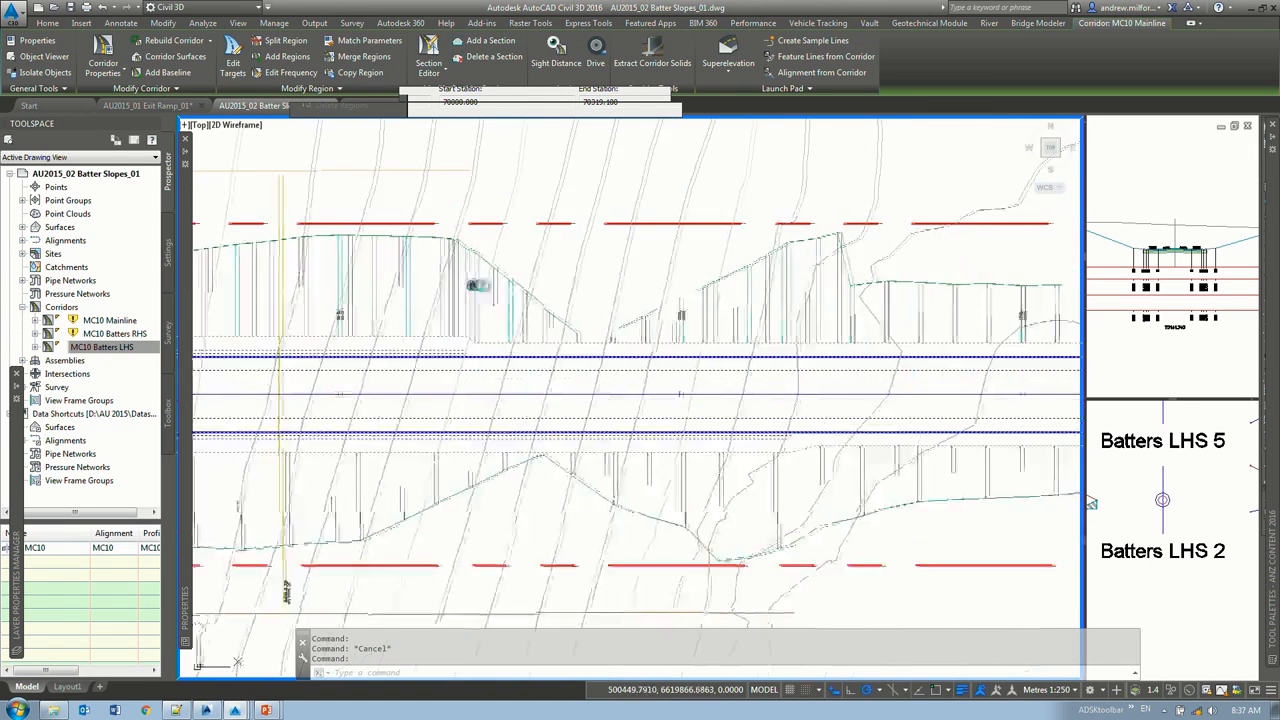
Step: Stretch the end of the target line beyond the left-hand batters further along the road, and rebuild the MC10 Mainline corridor
{"action": "key", "text": "Escape"}
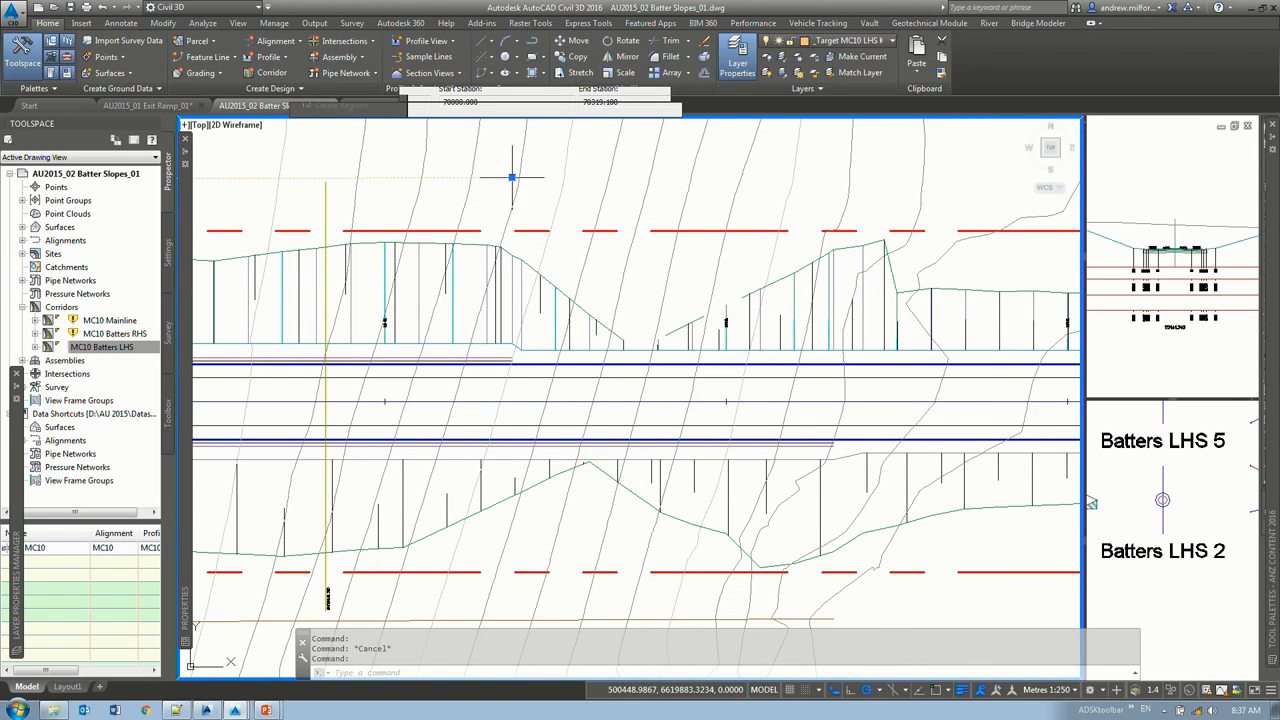
{"action": "left_click", "coordinate": [511, 177]}
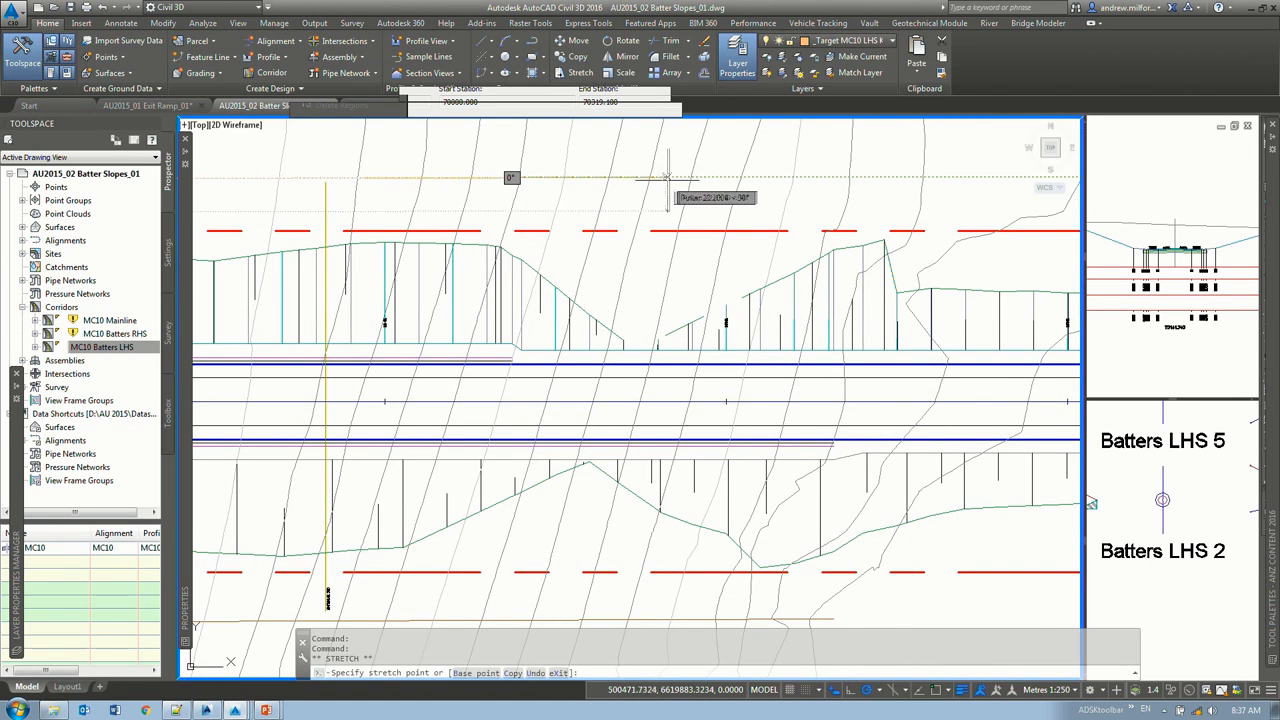
{"action": "left_click", "coordinate": [743, 177]}
{"action": "right_click", "coordinate": [110, 322]}
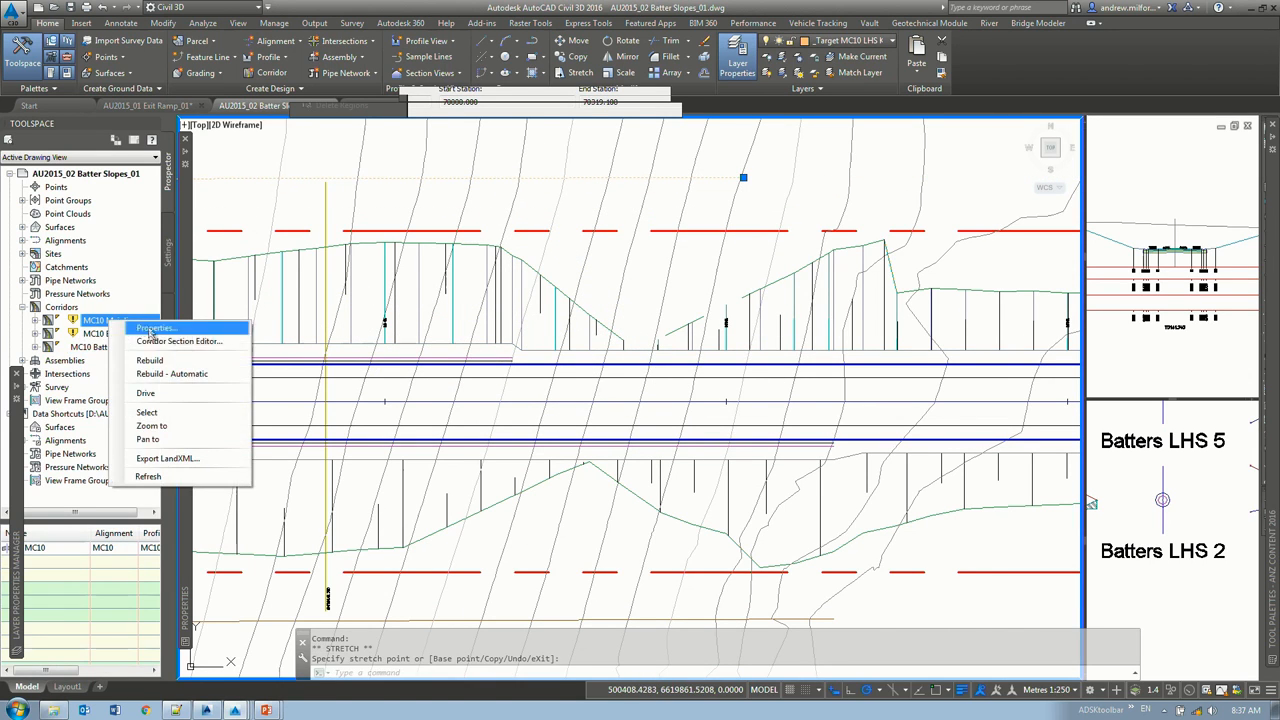
{"action": "left_click", "coordinate": [160, 363]}
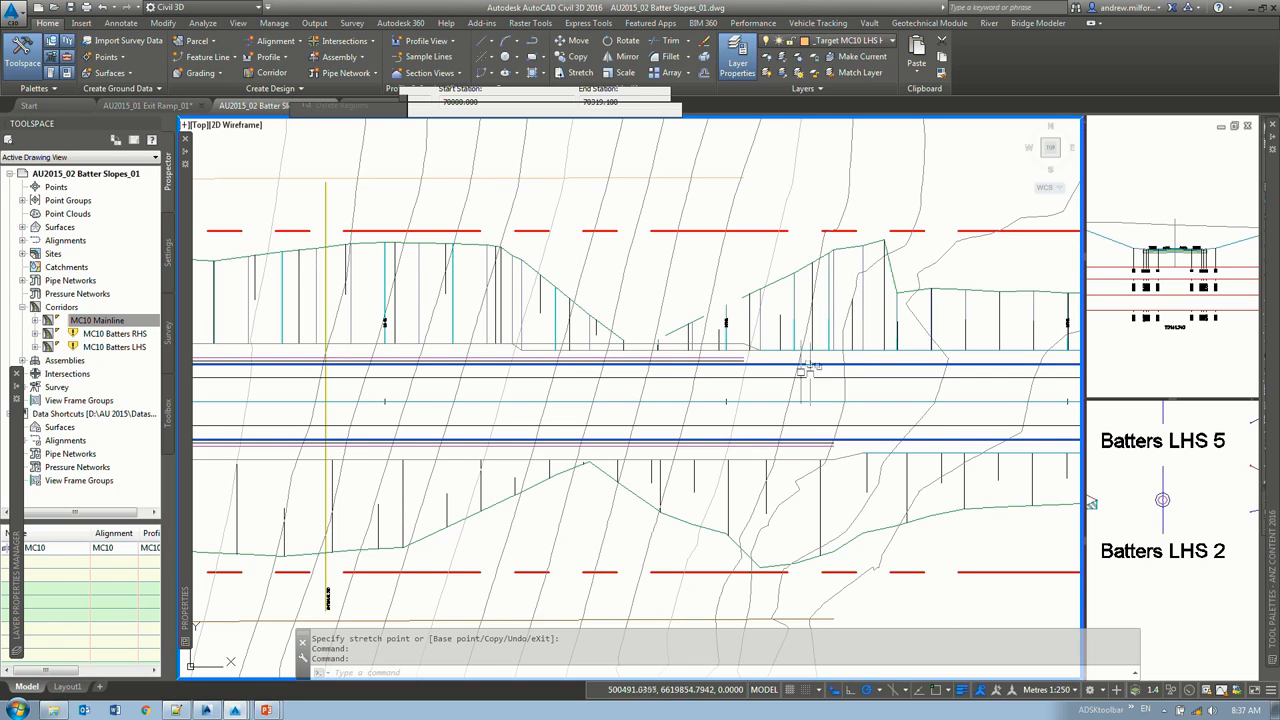
Step: Rebuild the MC10 Batters LHS corridor
{"action": "left_click", "coordinate": [104, 346]}
{"action": "right_click", "coordinate": [120, 346]}
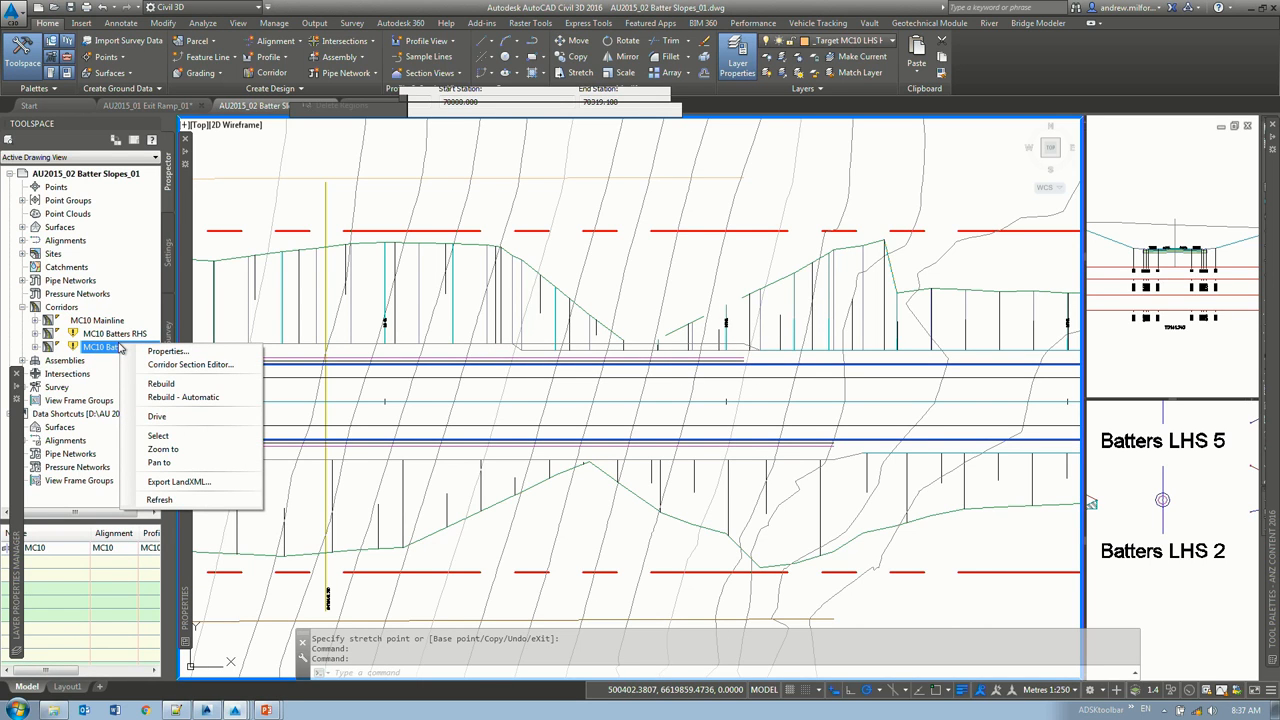
{"action": "left_click", "coordinate": [160, 384]}
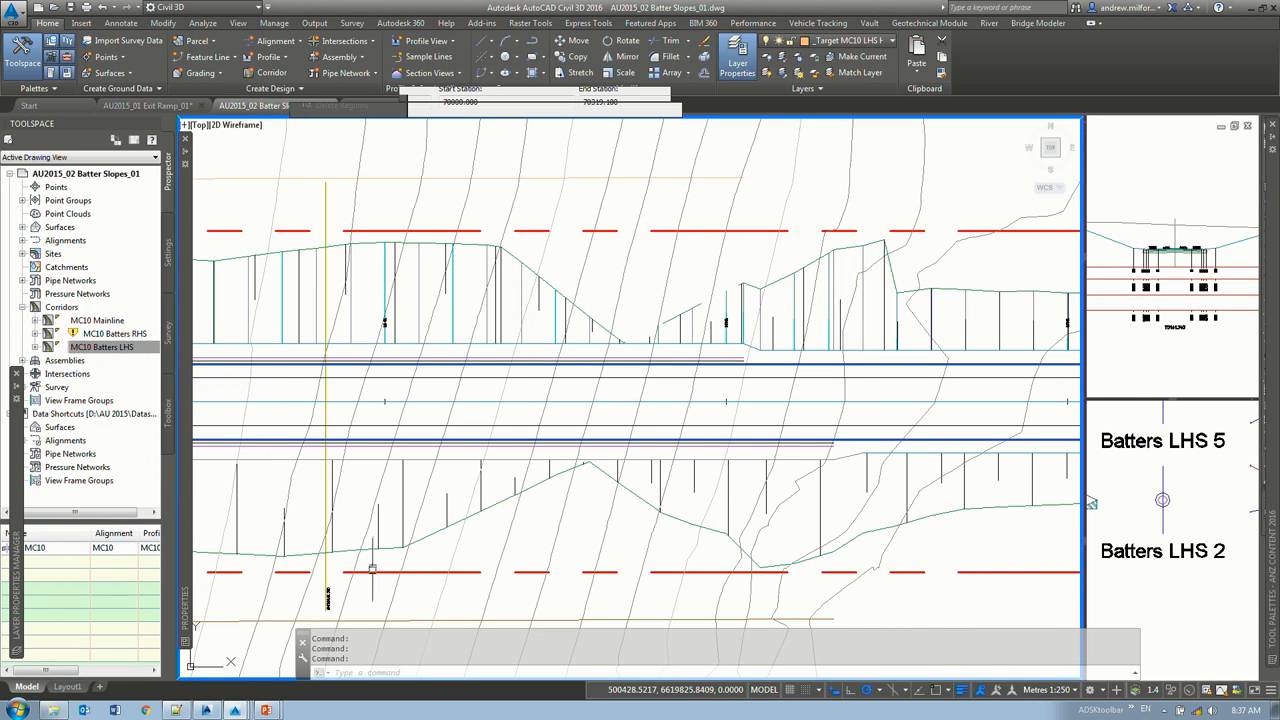
Step: Split the left-hand Batters LHS 2 region that follows the Batters LHS 5 region at about station 70253
{"action": "left_click", "coordinate": [914, 290]}
{"action": "middle_click_drag", "start_coordinate": [914, 291], "coordinate": [690, 240]}
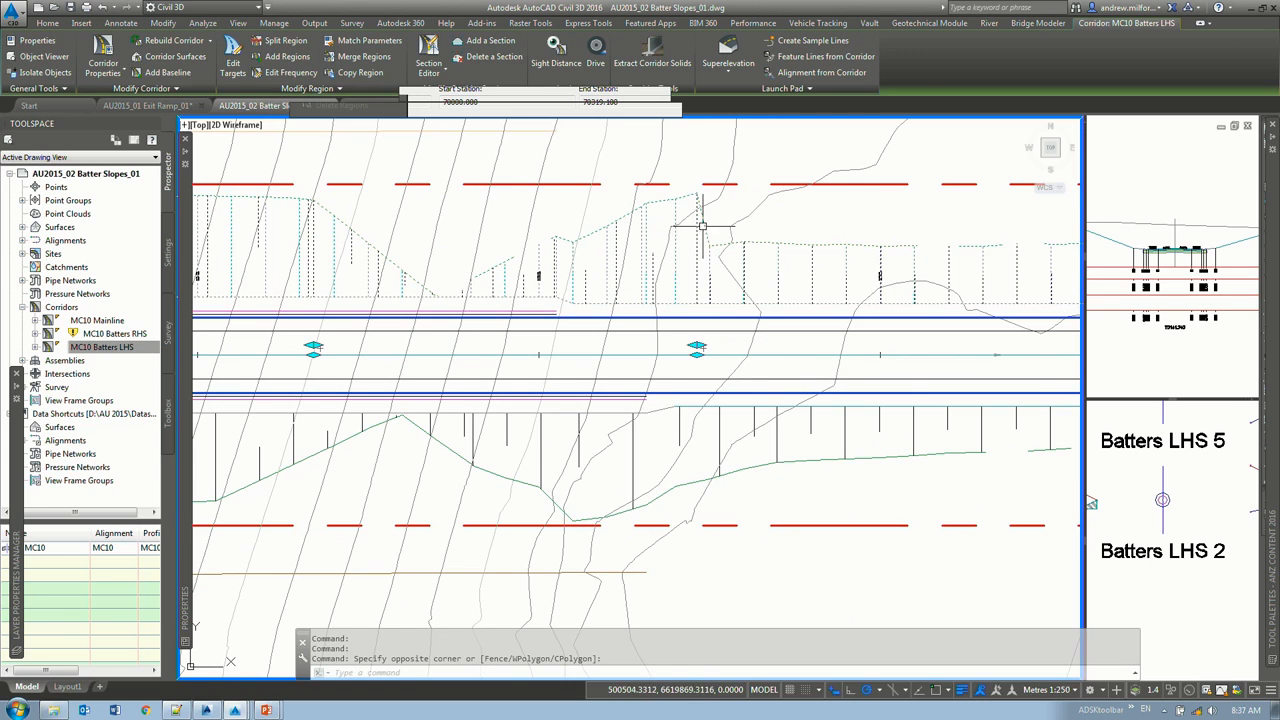
{"action": "key", "text": "Escape"}
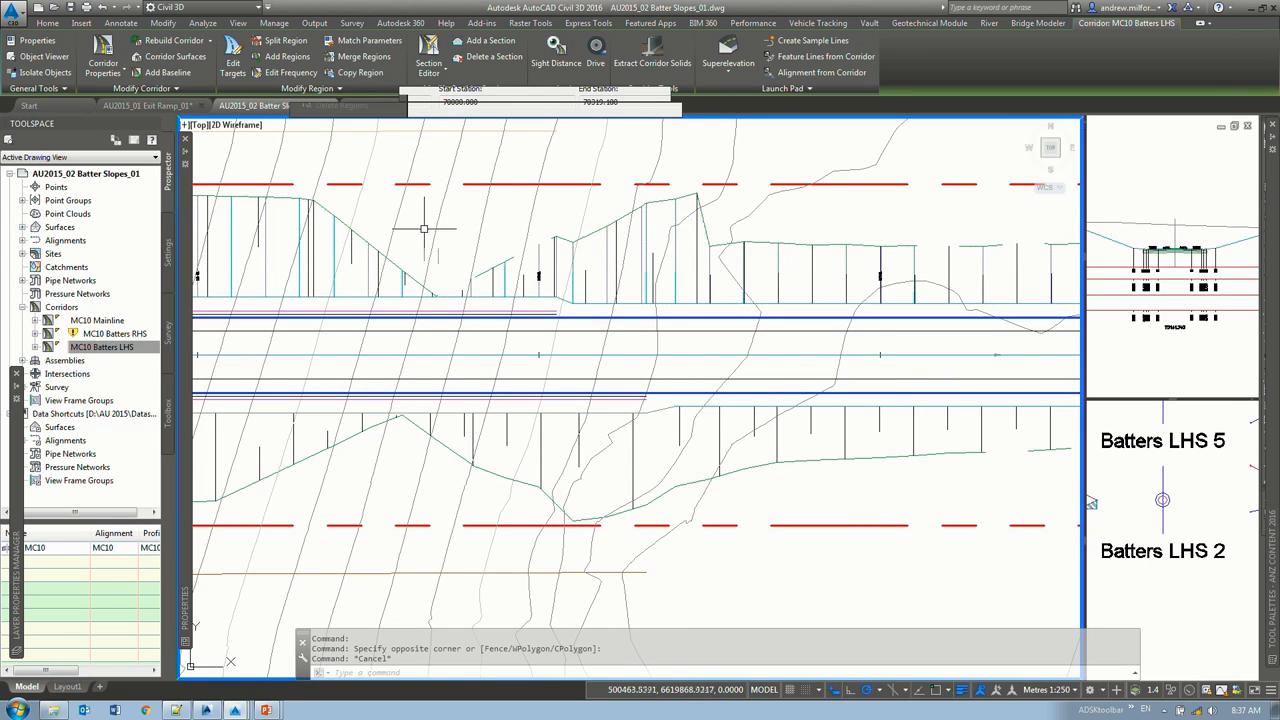
{"action": "left_click", "coordinate": [285, 41]}
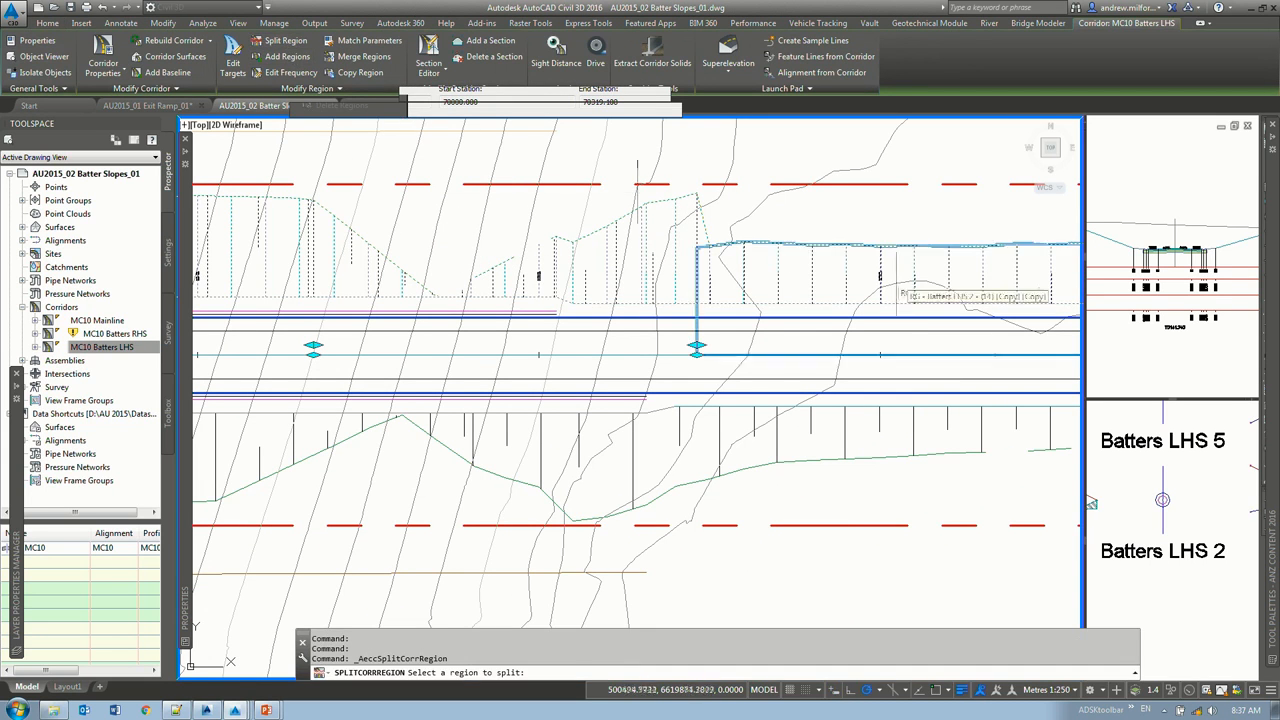
{"action": "left_click", "coordinate": [706, 274]}
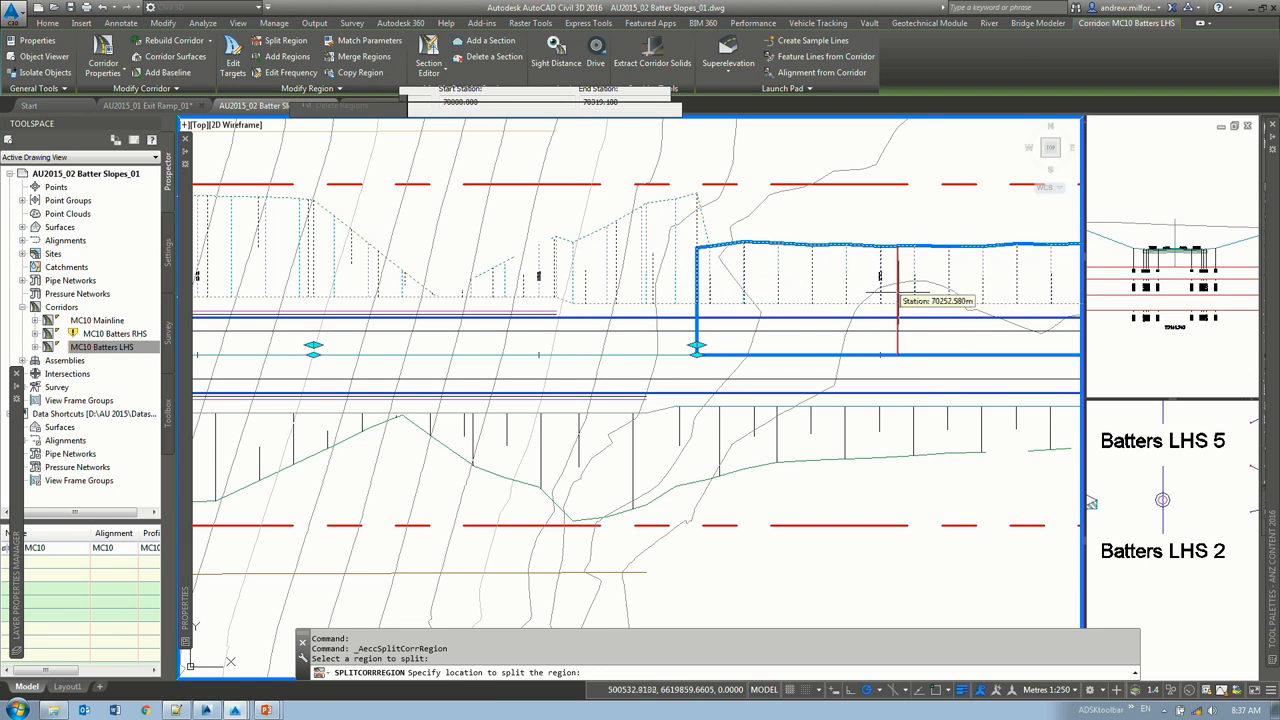
{"action": "left_click", "coordinate": [904, 275]}
{"action": "key", "text": "Return"}
Step: Change the assembly of the short region before the new split to Batters LHS 5 to 2
{"action": "type", "text": "rp"}
{"action": "key", "text": "Return"}
{"action": "left_click", "coordinate": [900, 330]}
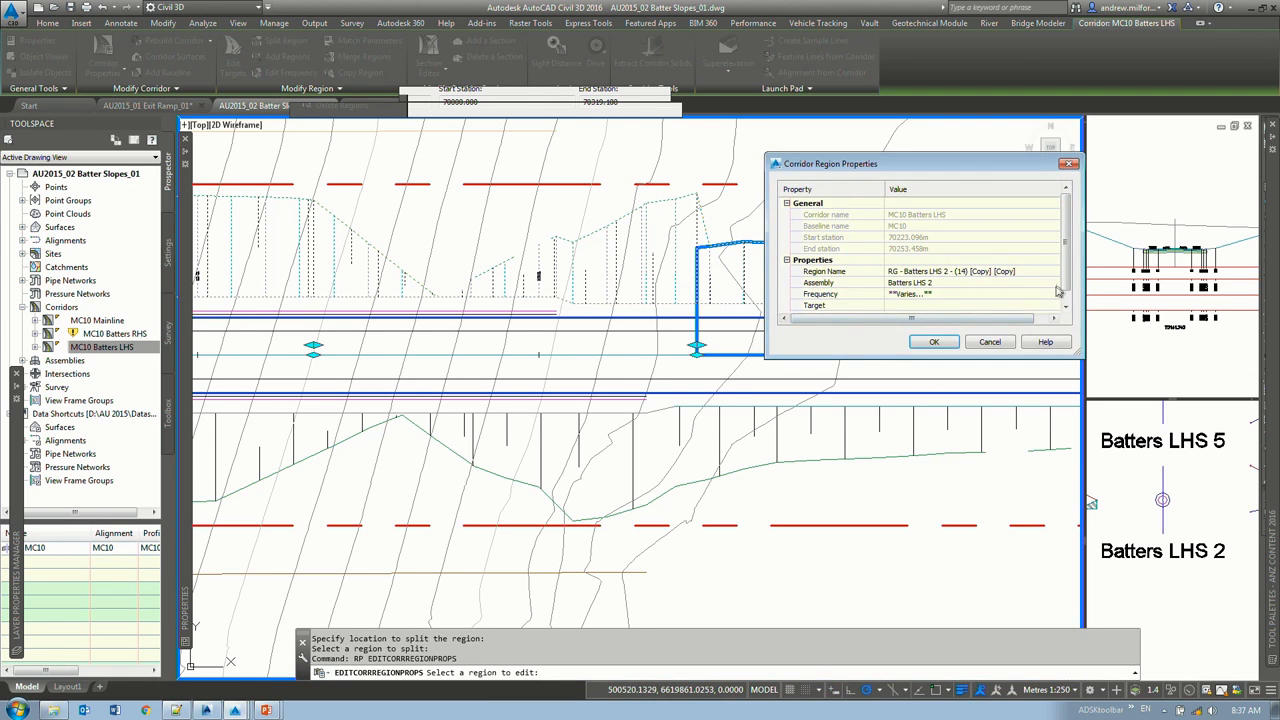
{"action": "left_click", "coordinate": [1054, 284]}
{"action": "left_click", "coordinate": [634, 242]}
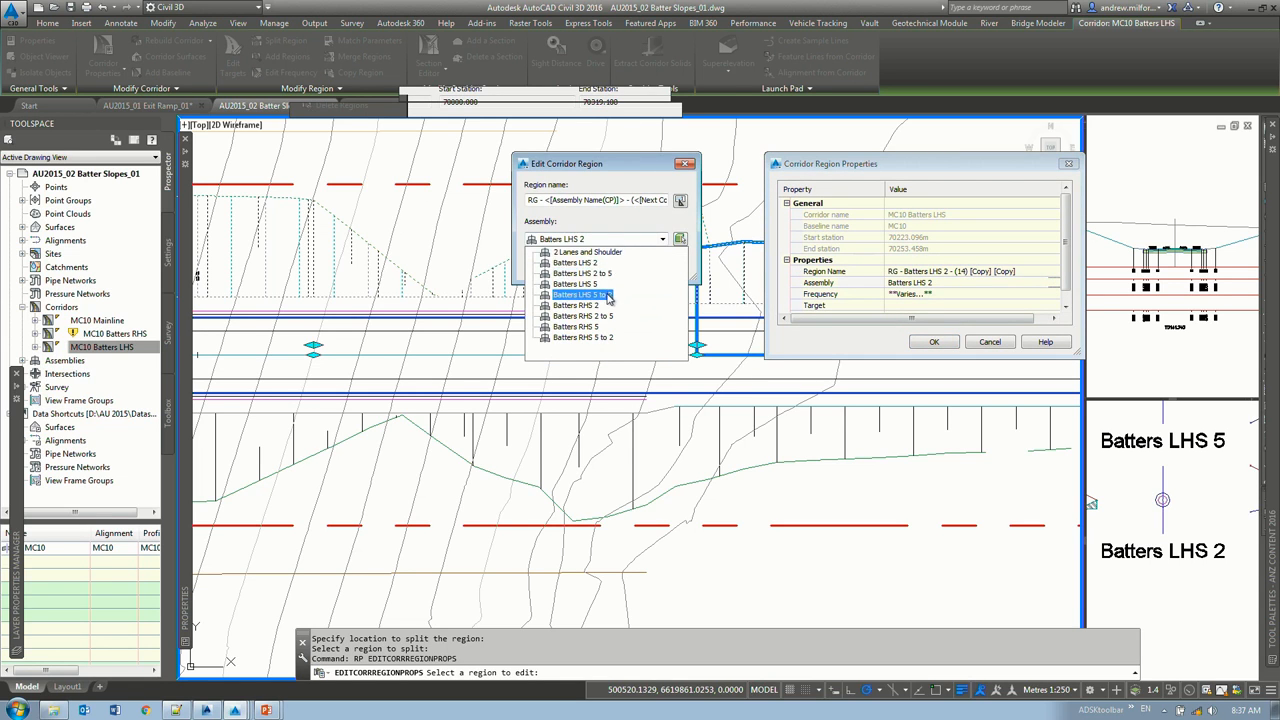
{"action": "left_click", "coordinate": [578, 296]}
{"action": "left_click", "coordinate": [551, 264]}
{"action": "left_click", "coordinate": [934, 342]}
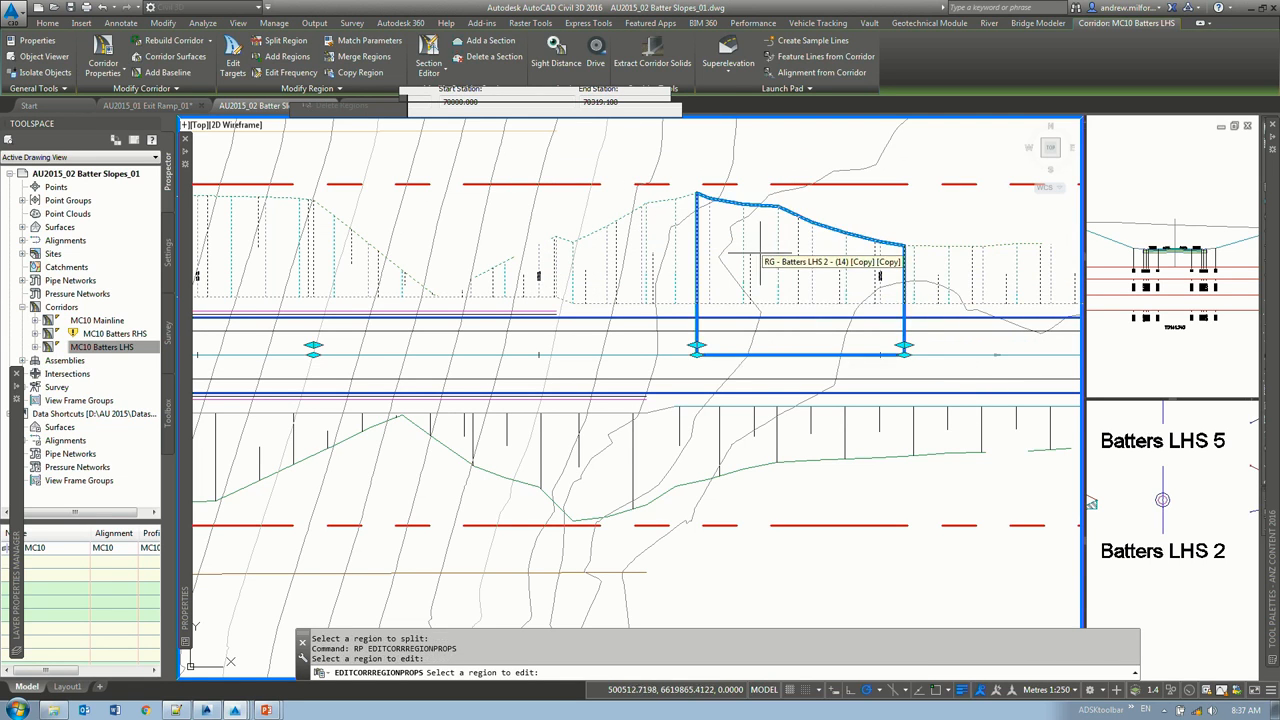
{"action": "left_click", "coordinate": [756, 206]}
Step: Lengthen the Batters LHS 5 to 2 transition region by moving its start slightly back and its end slightly forward along the alignment
{"action": "left_click", "coordinate": [700, 355]}
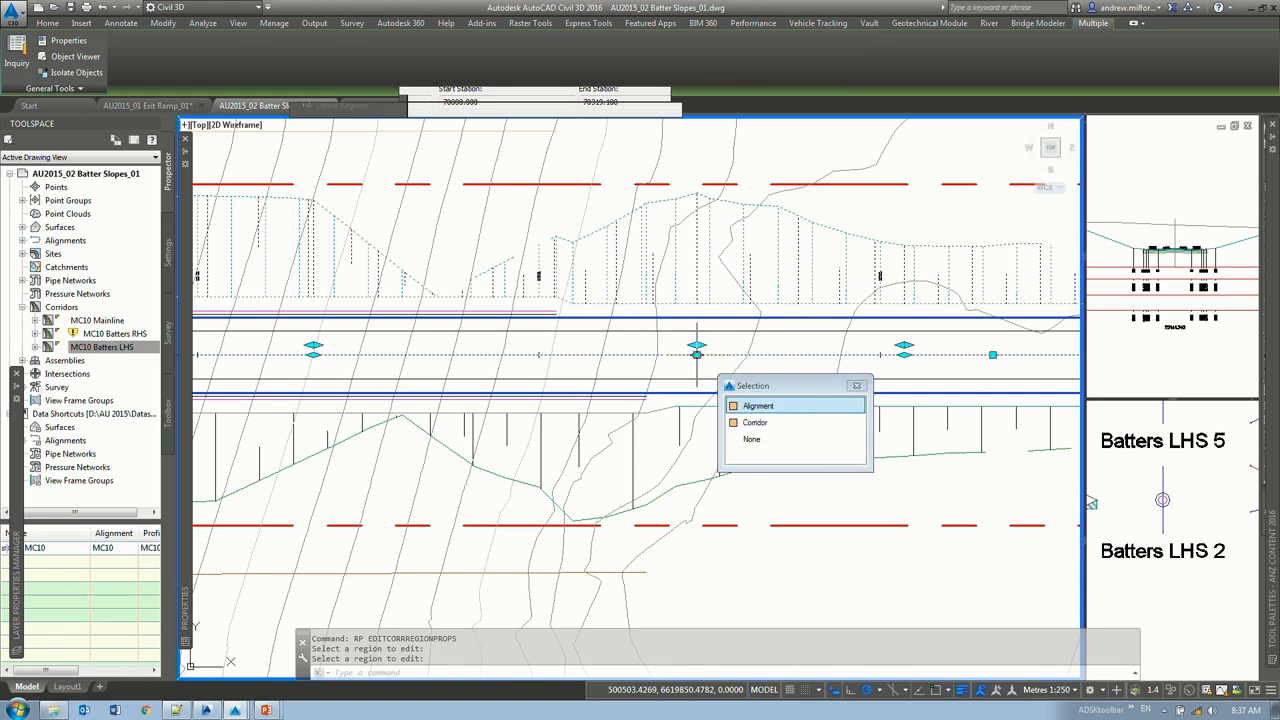
{"action": "left_click", "coordinate": [697, 355]}
{"action": "left_click", "coordinate": [650, 355]}
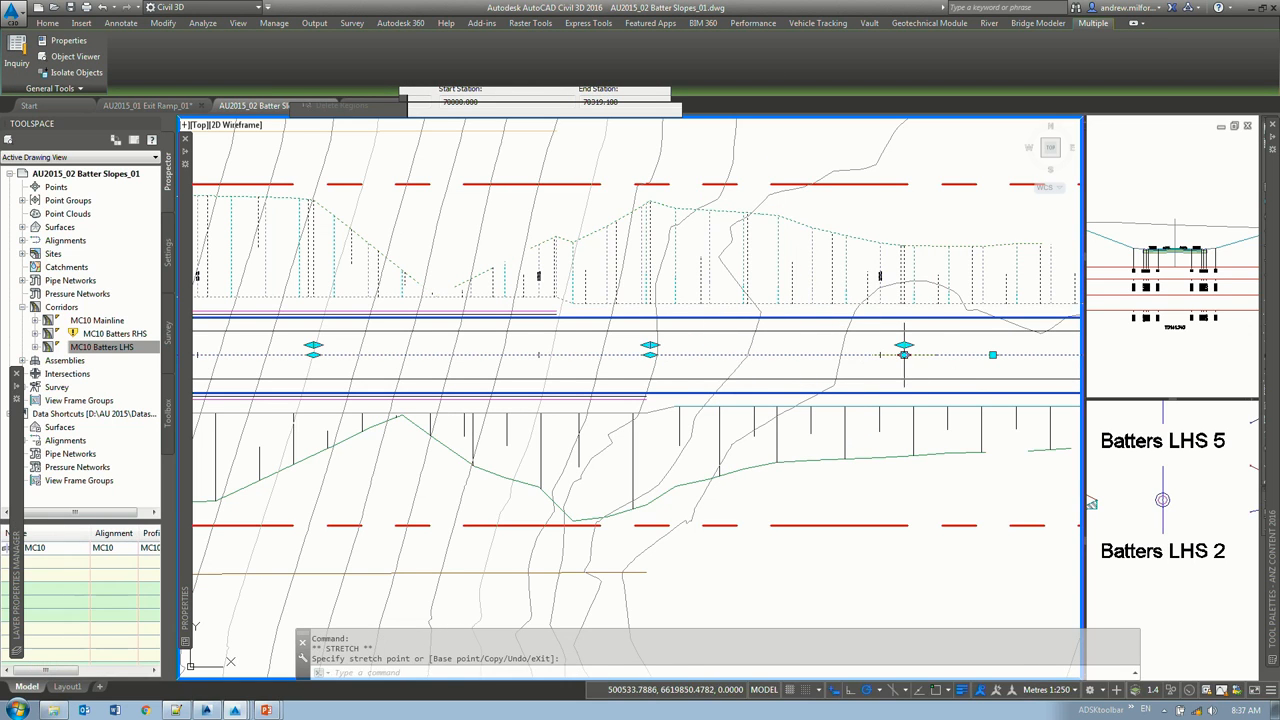
{"action": "left_click", "coordinate": [955, 352]}
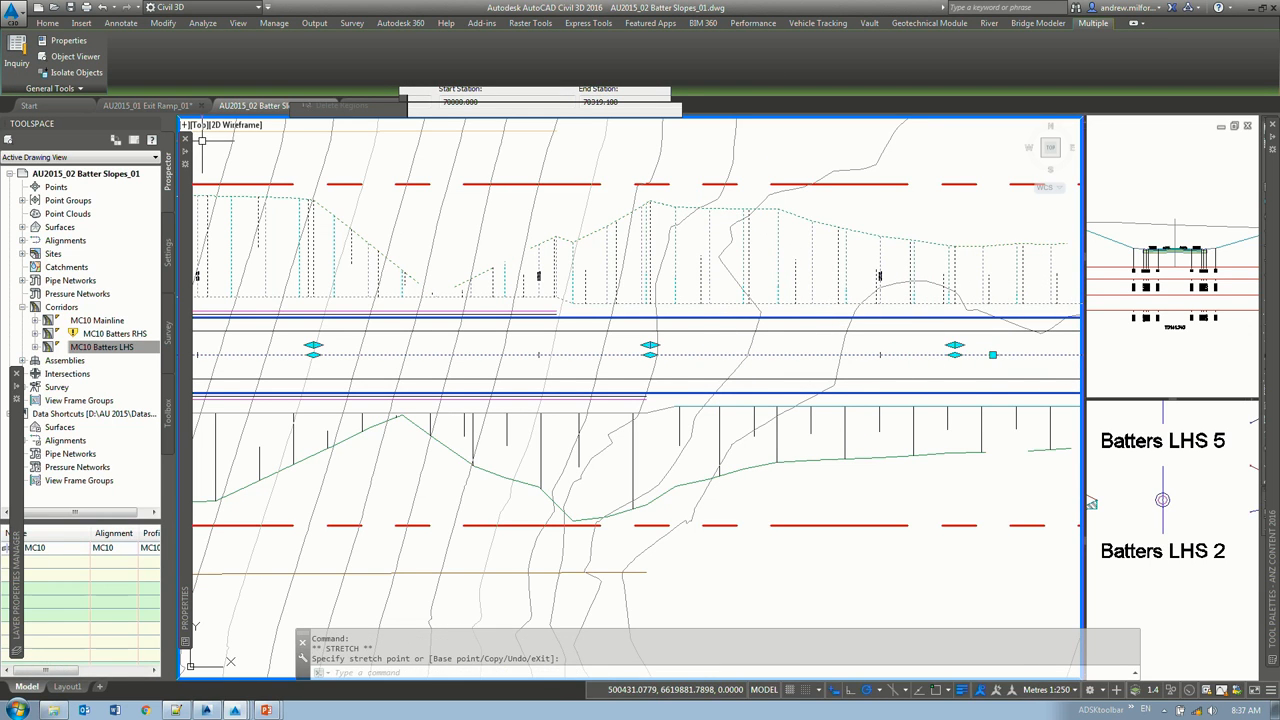
Step: Copy the Batters LHS 2 to 5 transition region to the stretch just beyond the end of the left-hand batters corridor
{"action": "middle_click_drag", "start_coordinate": [878, 322], "coordinate": [549, 337]}
{"action": "middle_click_drag", "start_coordinate": [906, 312], "coordinate": [745, 300]}
{"action": "scroll", "coordinate": [745, 298], "scroll_direction": "down", "scroll_amount": 3}
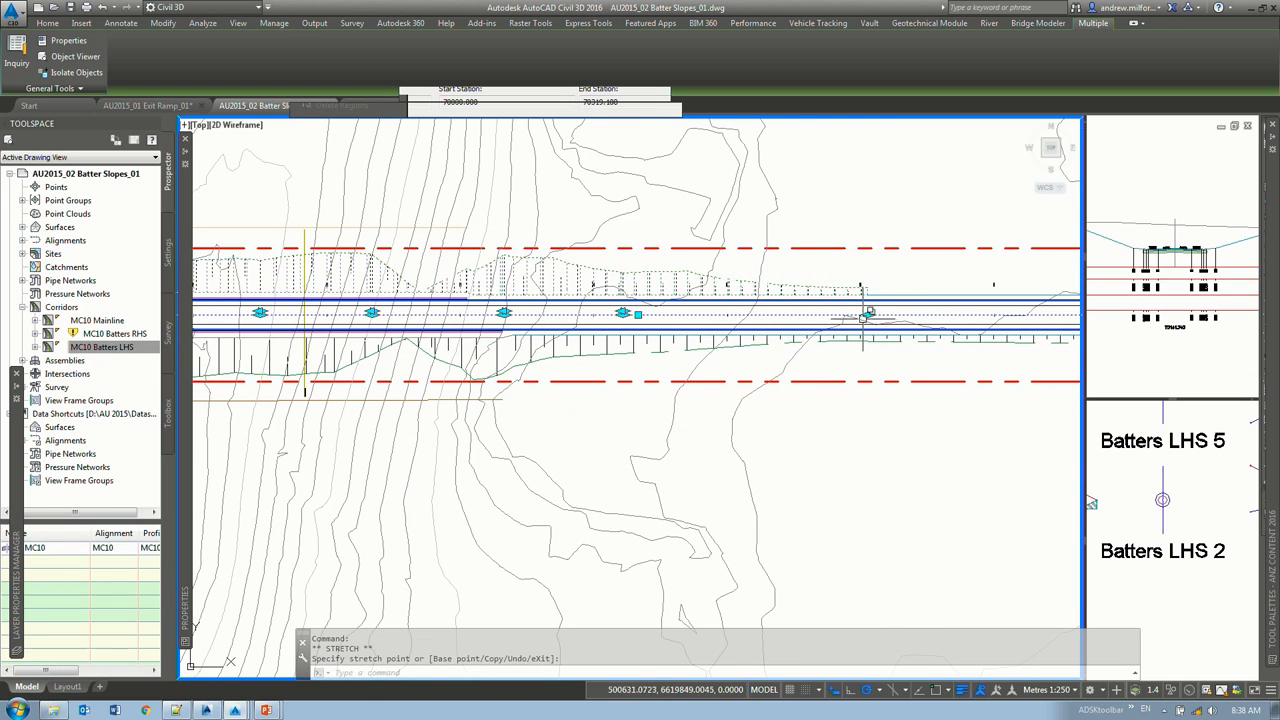
{"action": "middle_click_drag", "start_coordinate": [906, 318], "coordinate": [922, 328]}
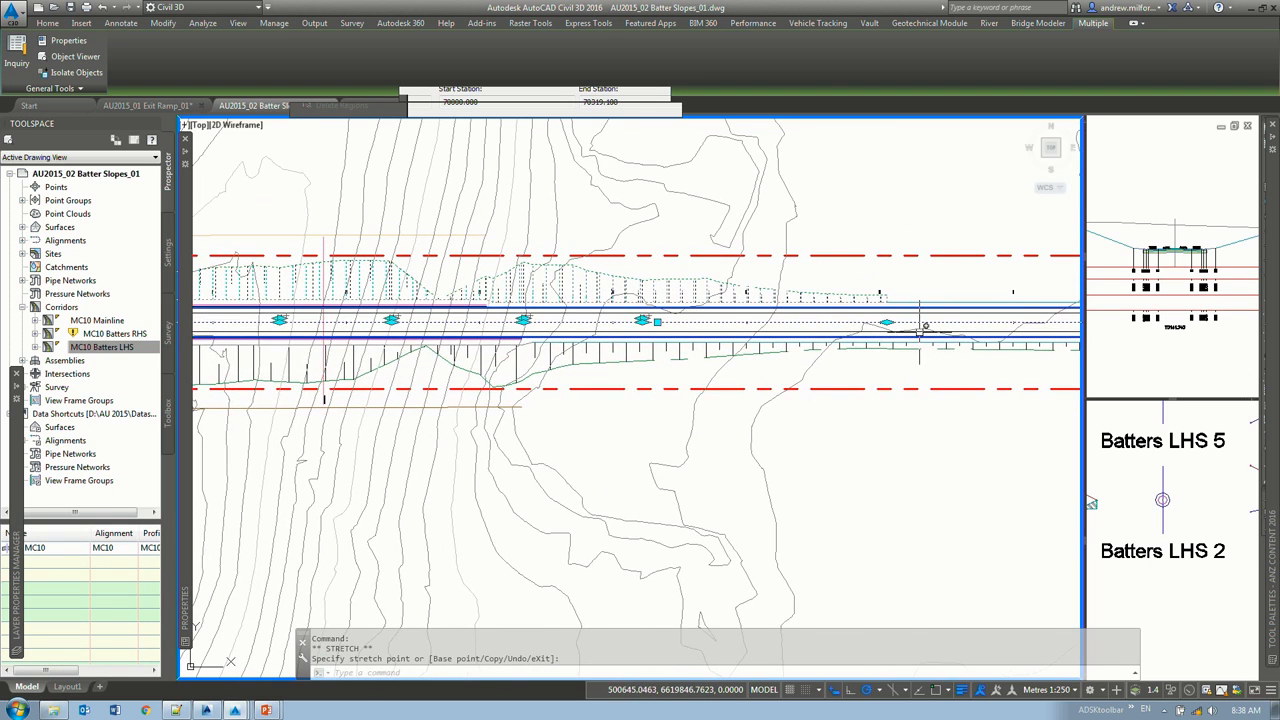
{"action": "middle_click_drag", "start_coordinate": [697, 310], "coordinate": [749, 310]}
{"action": "key", "text": "Escape"}
{"action": "left_click", "coordinate": [575, 288]}
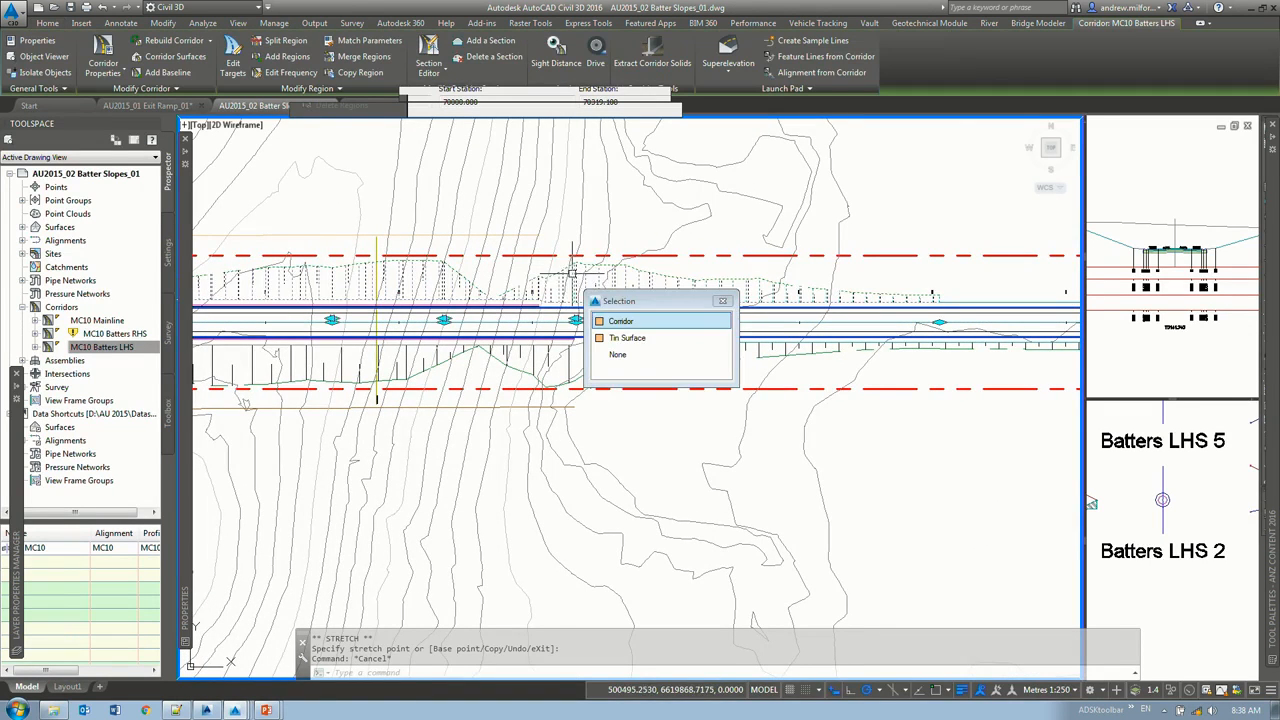
{"action": "left_click", "coordinate": [624, 323]}
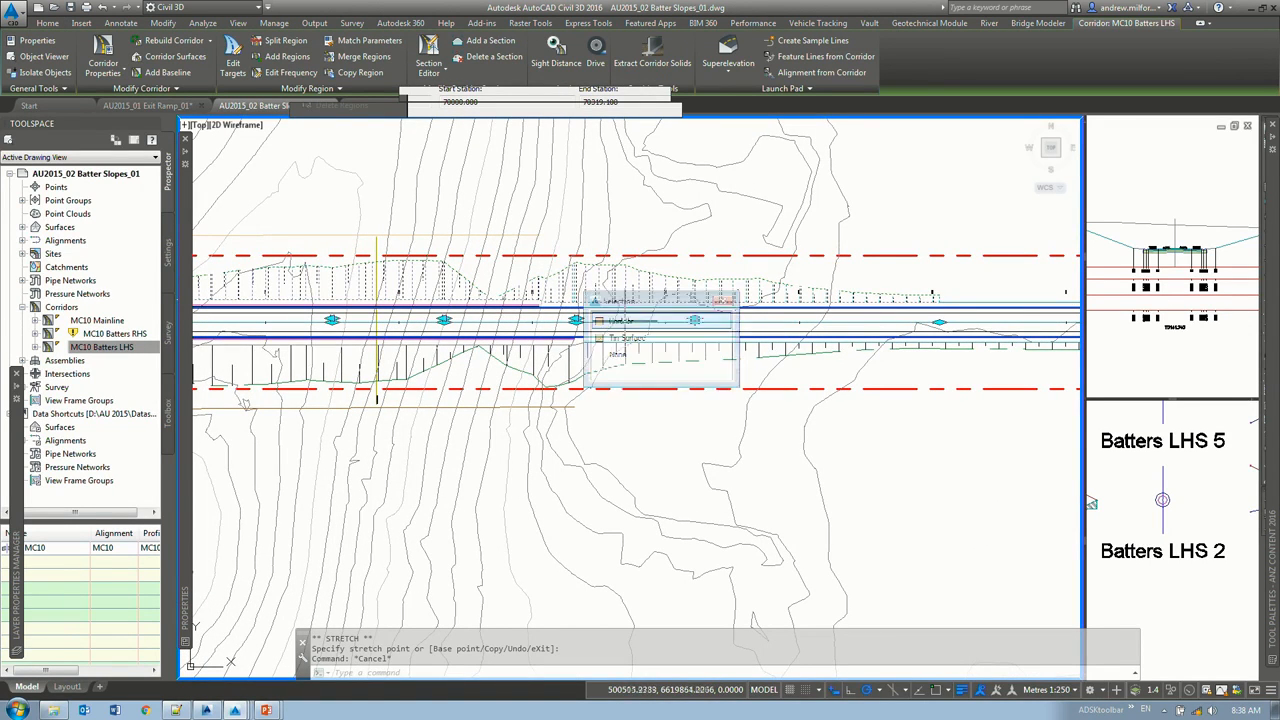
{"action": "left_click", "coordinate": [368, 74]}
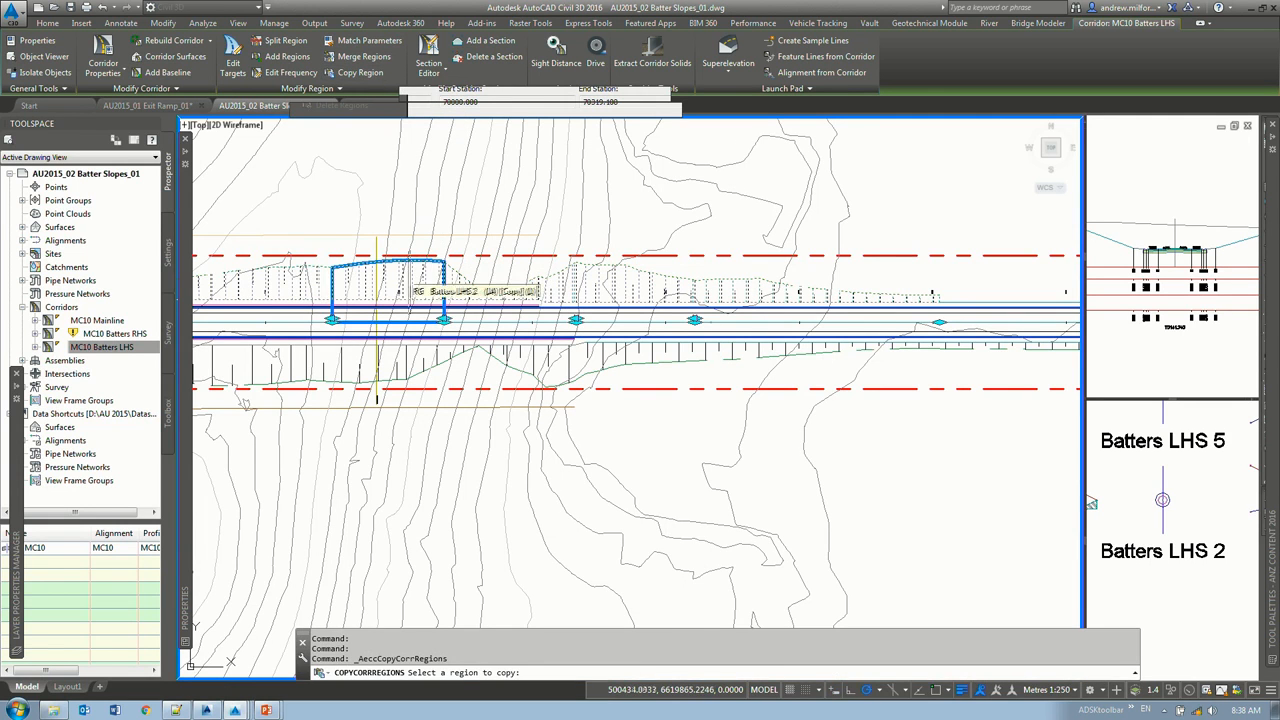
{"action": "left_click", "coordinate": [939, 322]}
{"action": "middle_click_drag", "start_coordinate": [939, 322], "coordinate": [709, 294]}
{"action": "left_click", "coordinate": [840, 294]}
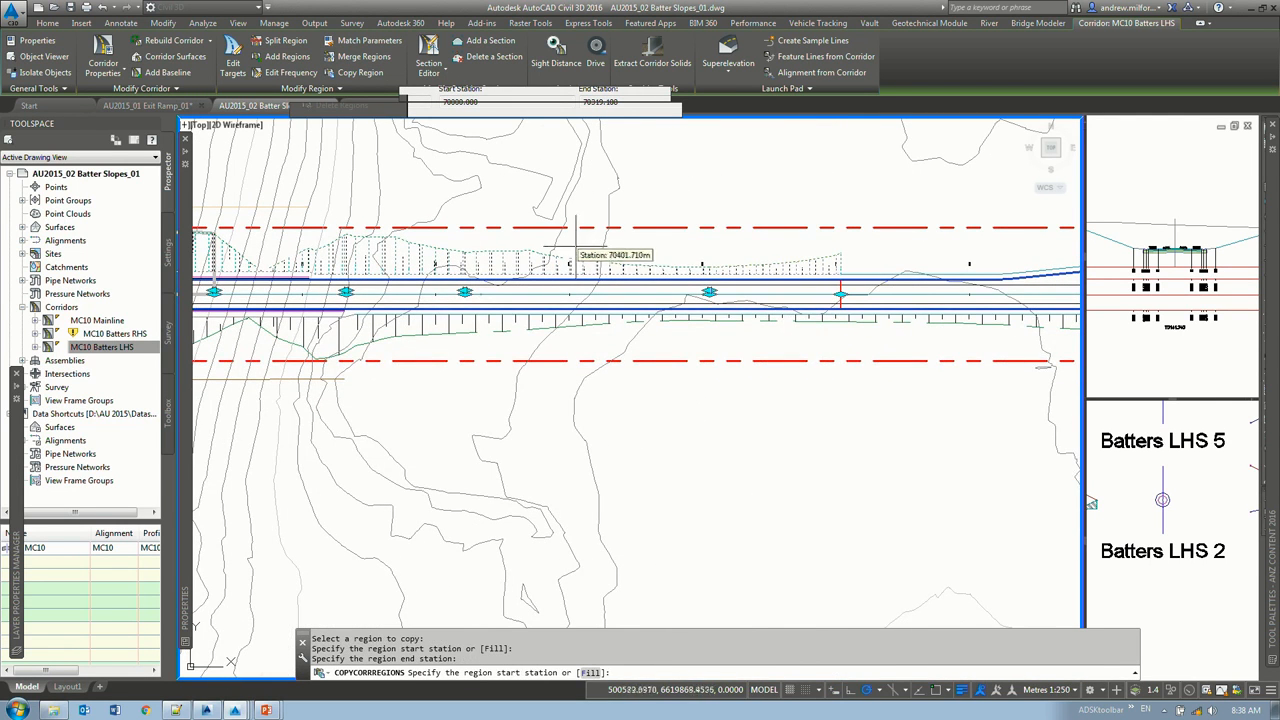
{"action": "key", "text": "Return"}
Step: Copy the Batters LHS 5 region onto the stretch directly after the newly copied transition, ending near where the carriageway widens
{"action": "right_click", "coordinate": [453, 247]}
{"action": "left_click", "coordinate": [522, 254]}
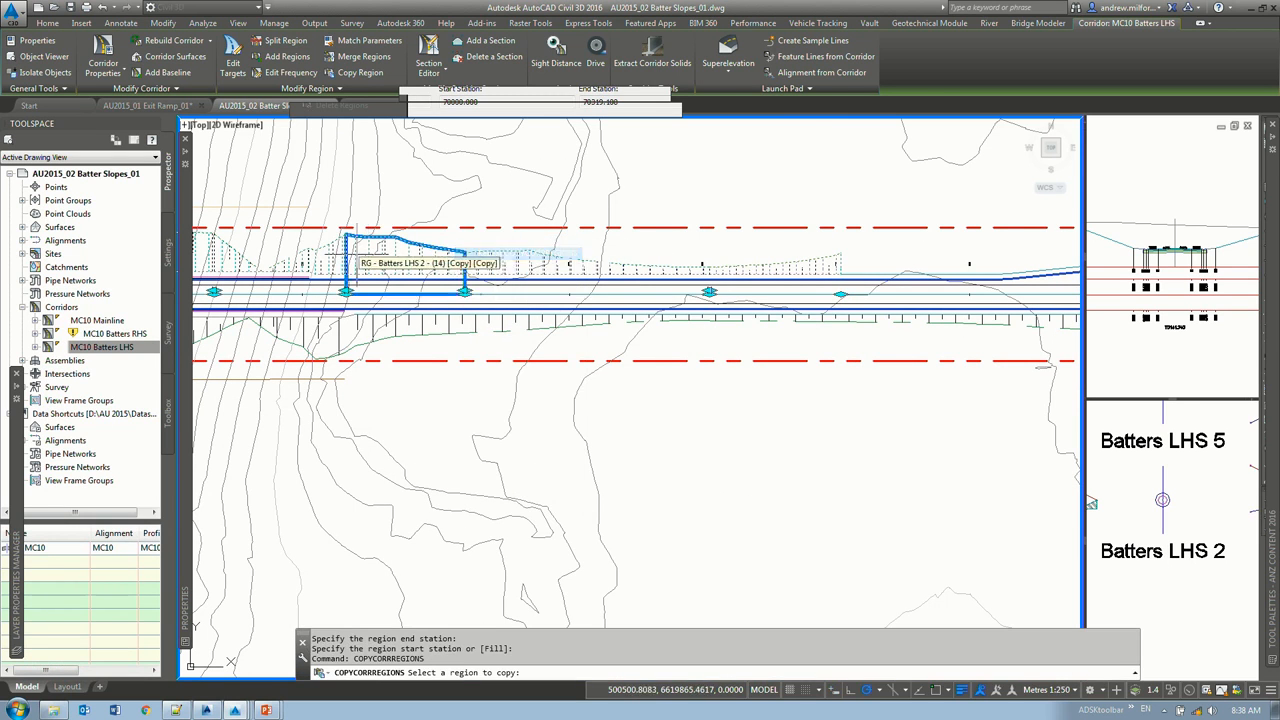
{"action": "left_click", "coordinate": [901, 305]}
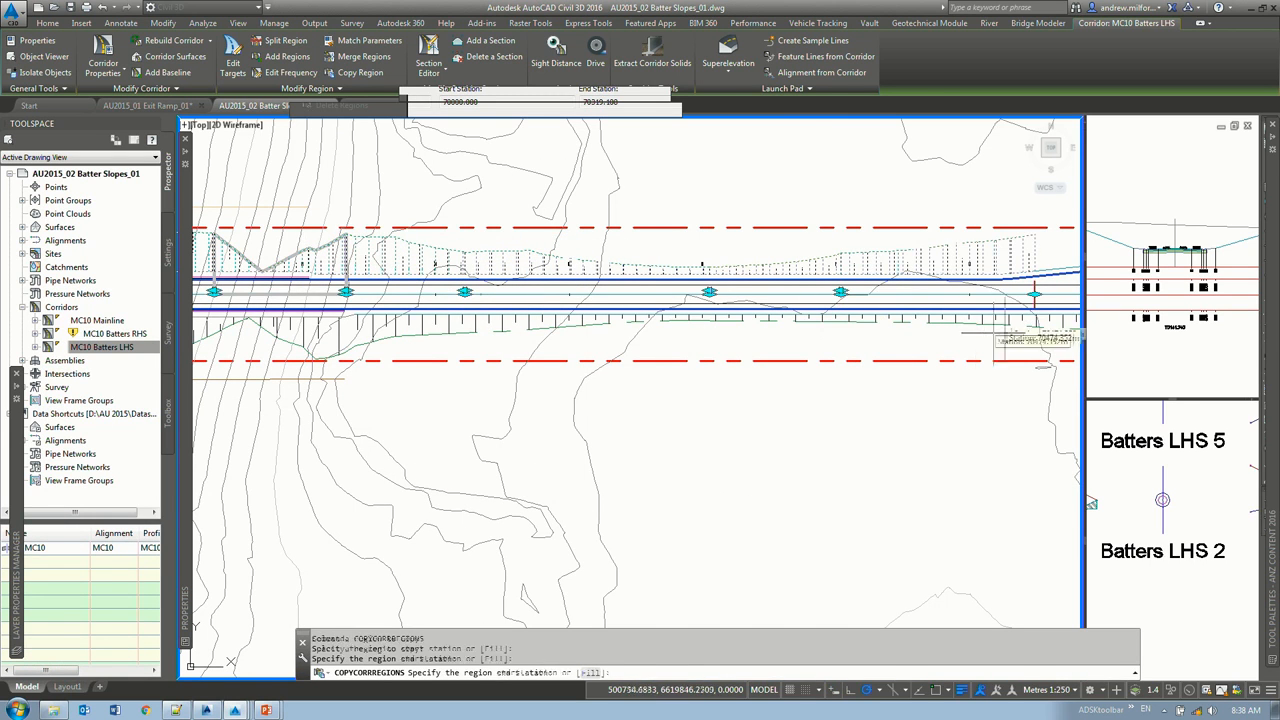
{"action": "left_click", "coordinate": [1033, 296]}
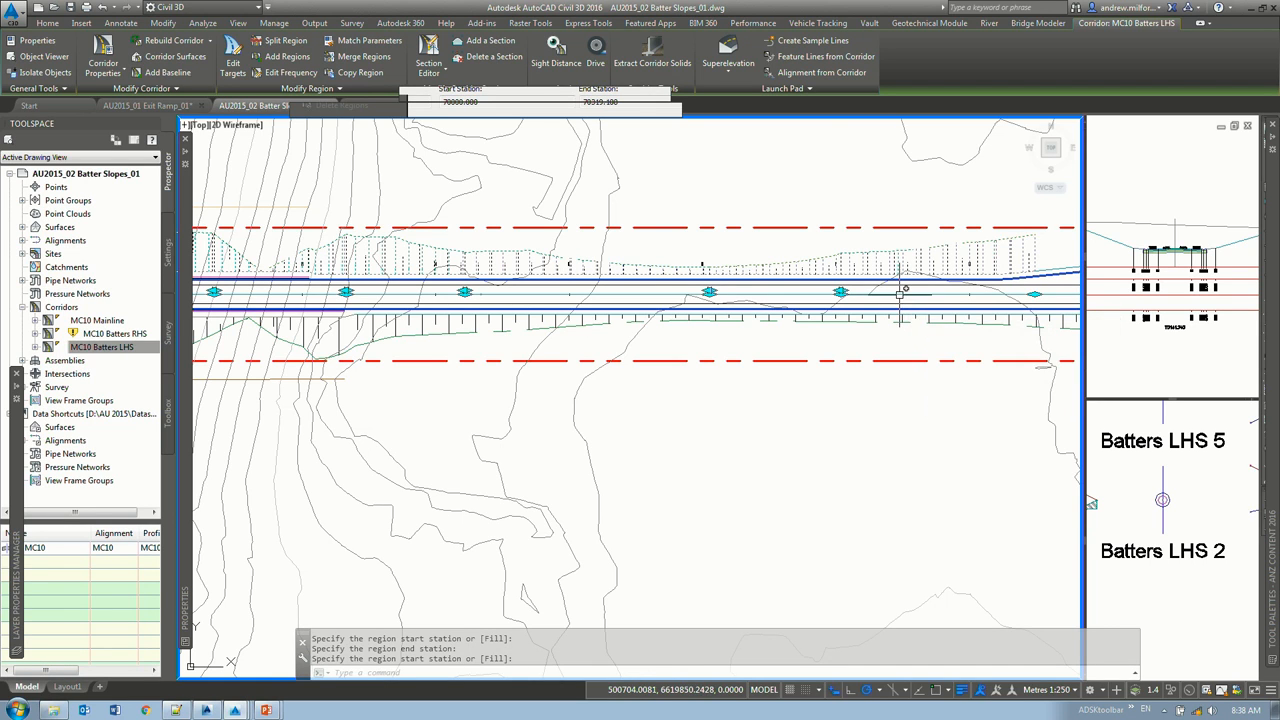
{"action": "key", "text": "Escape"}
{"action": "key", "text": "Escape"}
{"action": "key", "text": "Escape"}
Step: Orbit the model in 3D to examine the batter slopes around the end of the mainline widening
{"action": "scroll", "coordinate": [663, 298], "scroll_direction": "up", "scroll_amount": 4}
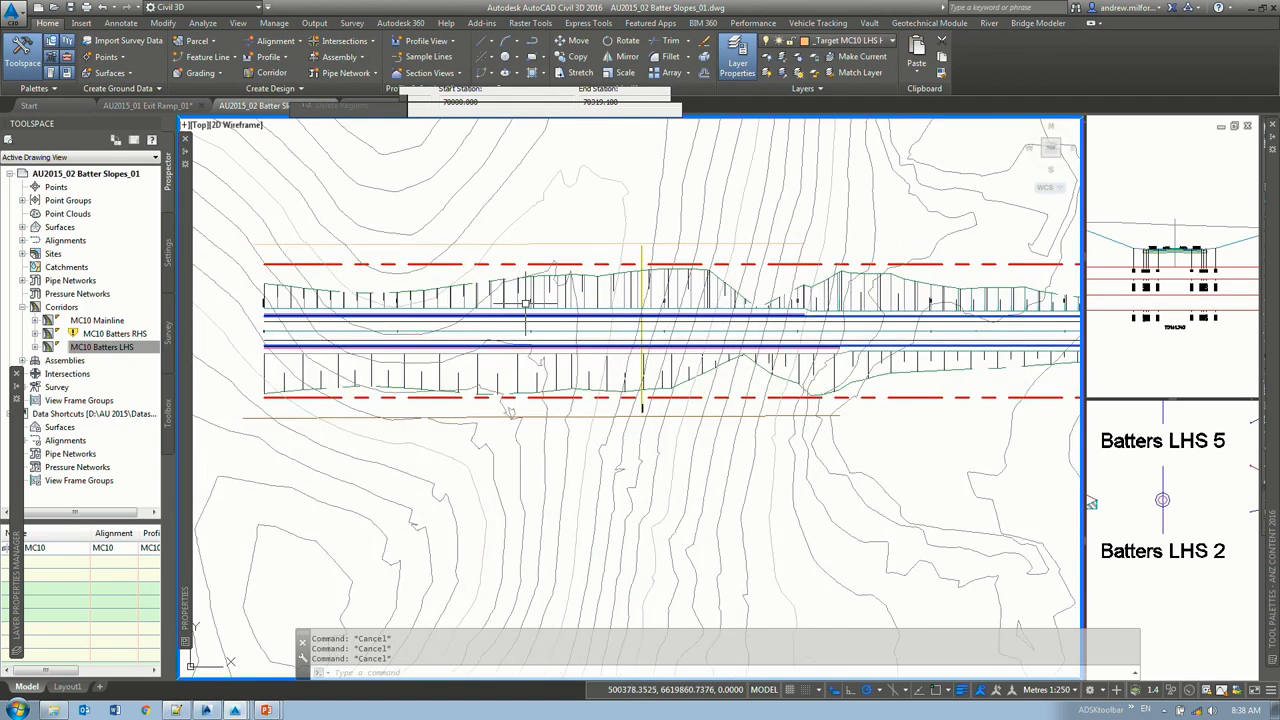
{"action": "type", "text": "bt"}
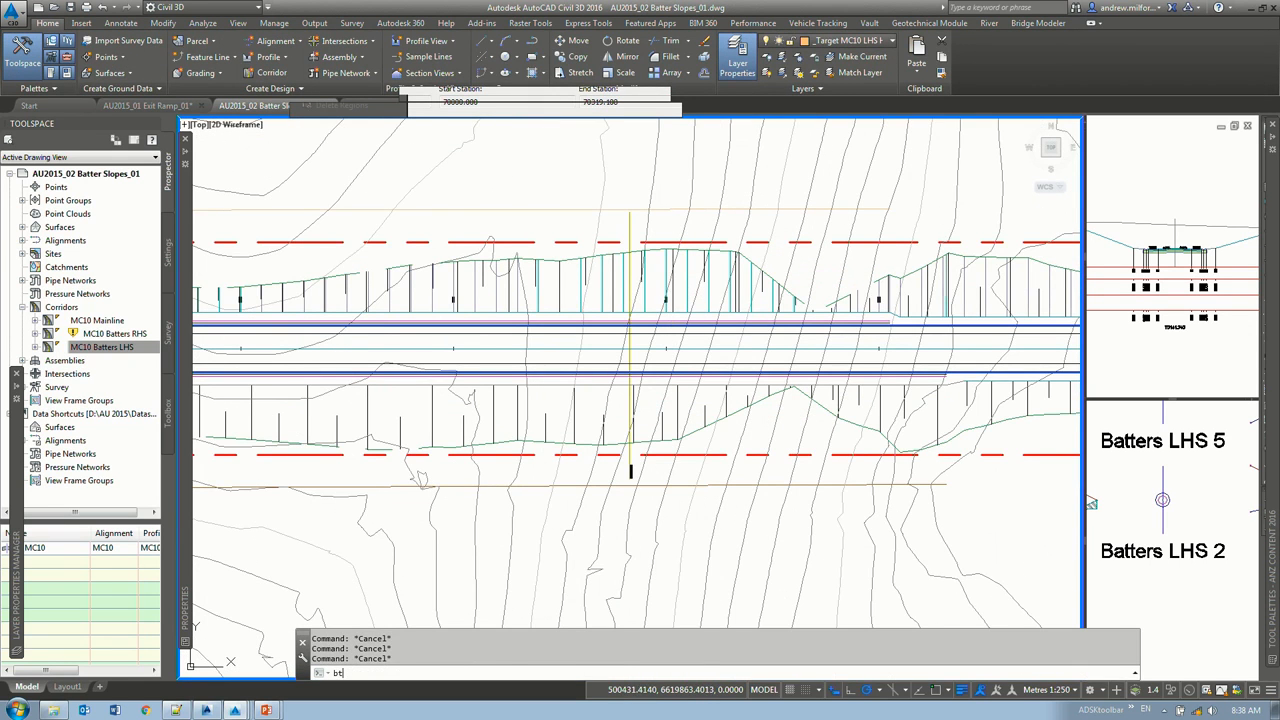
{"action": "key", "text": "Return"}
{"action": "mouse_move", "coordinate": [623, 325]}
{"action": "left_mouse_down"}
{"action": "mouse_move", "coordinate": [560, 360]}
{"action": "mouse_move", "coordinate": [591, 389]}
{"action": "mouse_move", "coordinate": [716, 202]}
{"action": "left_mouse_up"}
{"action": "scroll", "coordinate": [716, 202], "scroll_direction": "up", "scroll_amount": 5}
{"action": "right_click", "coordinate": [402, 338]}
{"action": "left_click", "coordinate": [425, 349]}
{"action": "middle_click_drag", "start_coordinate": [560, 496], "coordinate": [588, 492]}
{"action": "scroll", "coordinate": [542, 403], "scroll_direction": "down", "scroll_amount": 2}
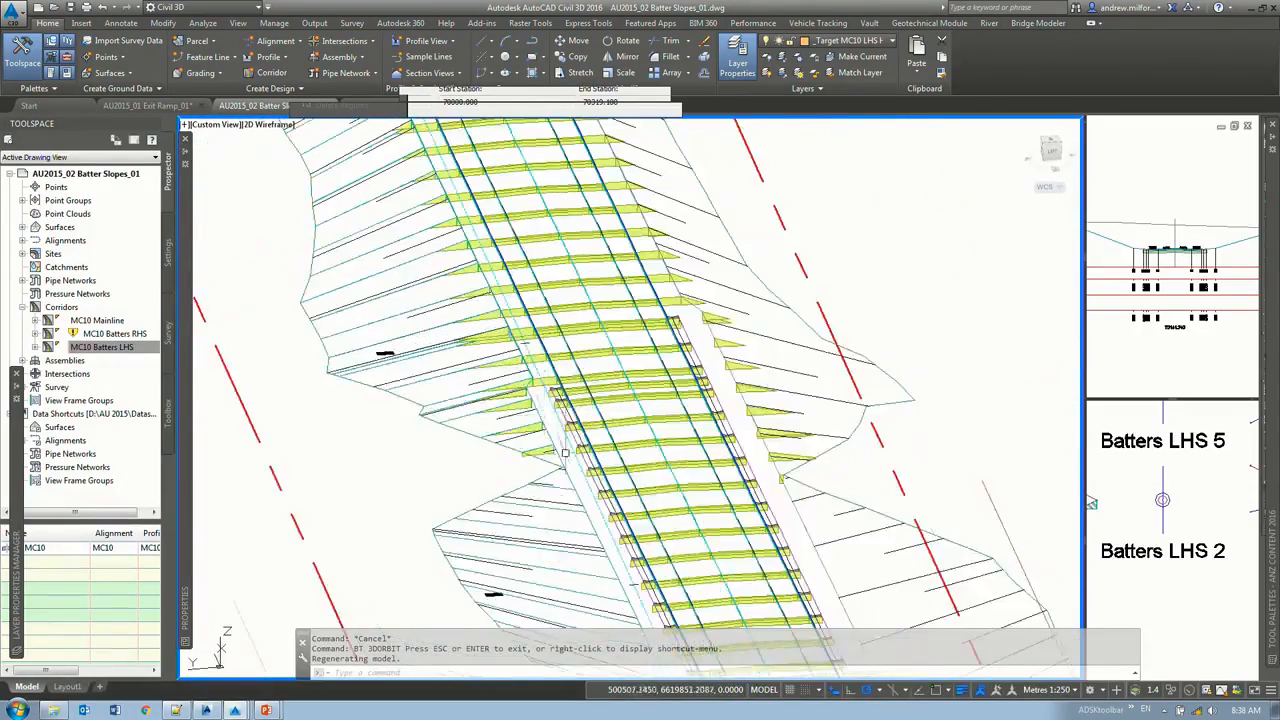
Step: Inspect the left-hand batters and subgrade daylighting from a lower 3D angle, following them to the end of their last region
{"action": "type", "text": "bt"}
{"action": "key", "text": "Return"}
{"action": "left_click_drag", "start_coordinate": [581, 402], "coordinate": [459, 336]}
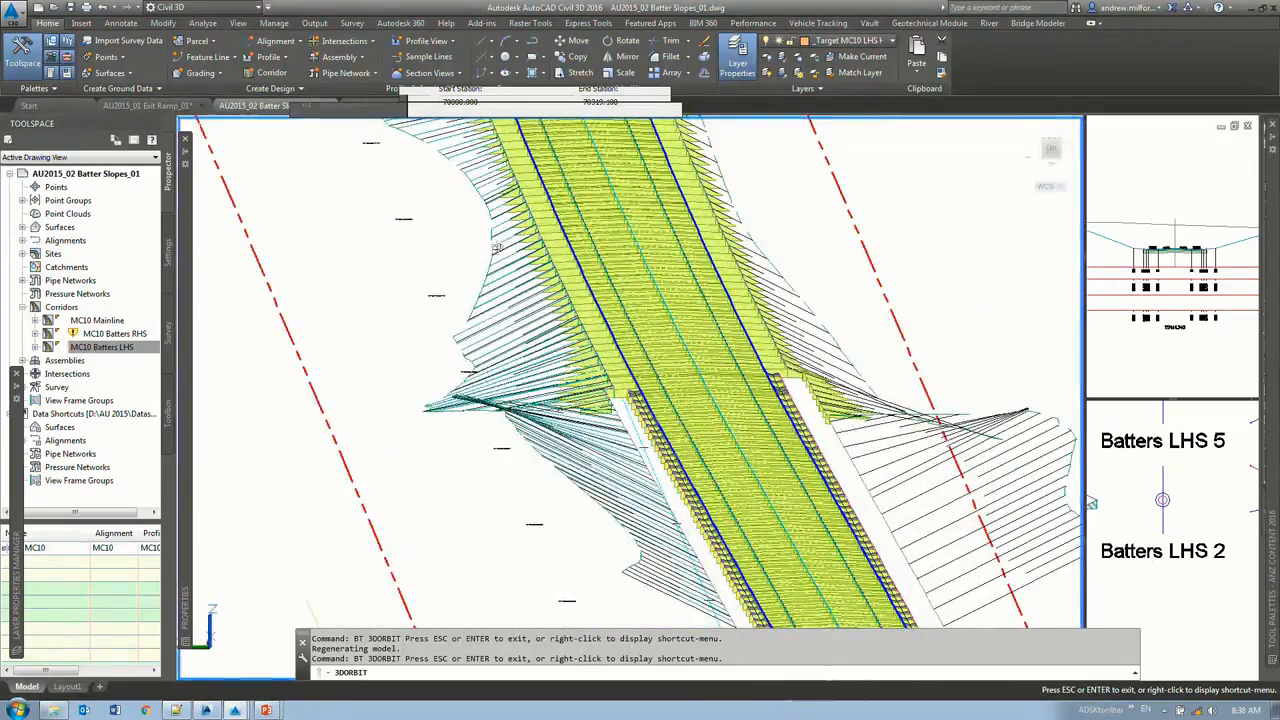
{"action": "left_click_drag", "start_coordinate": [583, 288], "coordinate": [690, 472]}
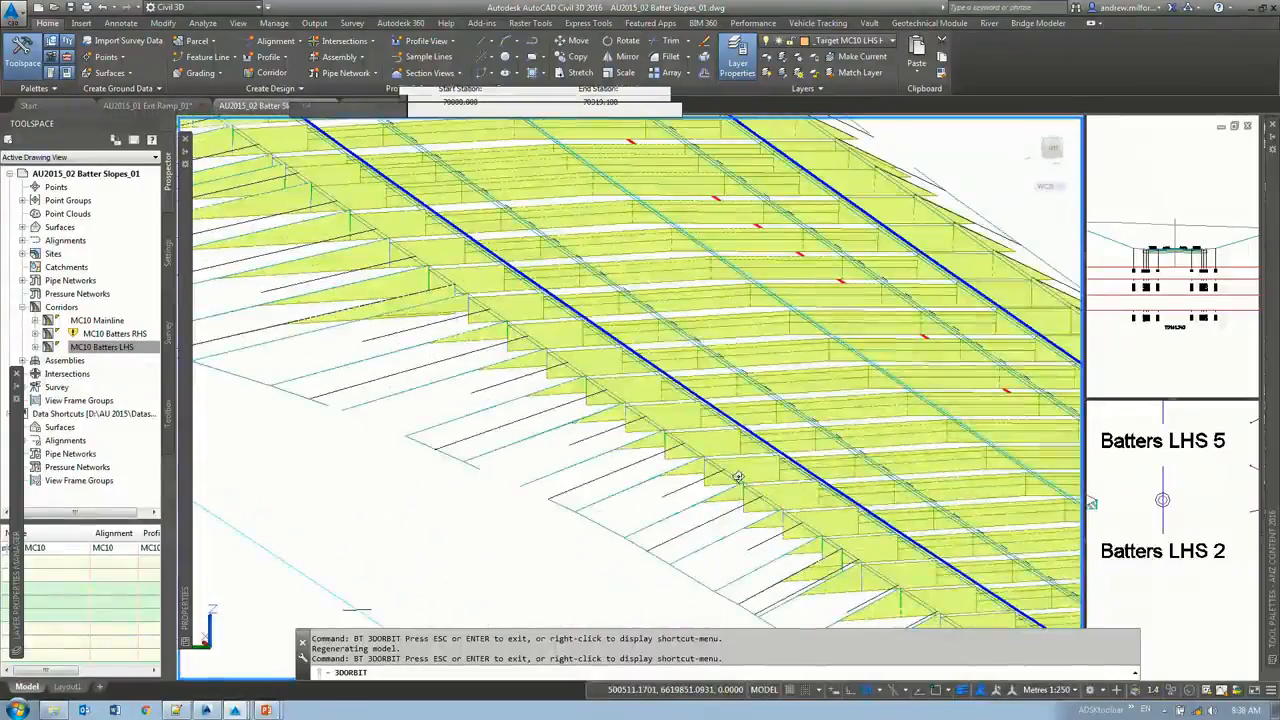
{"action": "left_click_drag", "start_coordinate": [772, 512], "coordinate": [714, 414]}
{"action": "right_click", "coordinate": [714, 414]}
{"action": "left_click", "coordinate": [737, 421]}
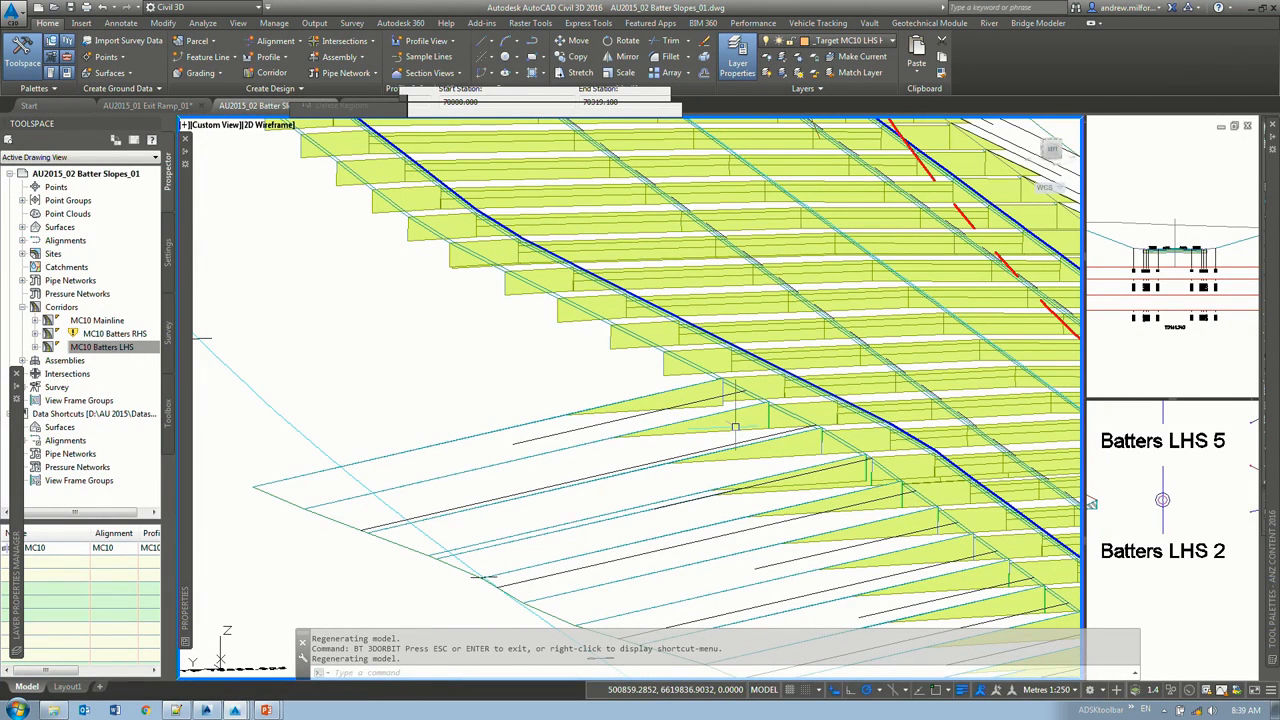
Step: Restore the plan view of the current UCS
{"action": "key", "text": "Escape"}
{"action": "key", "text": "Escape"}
{"action": "type", "text": "plan"}
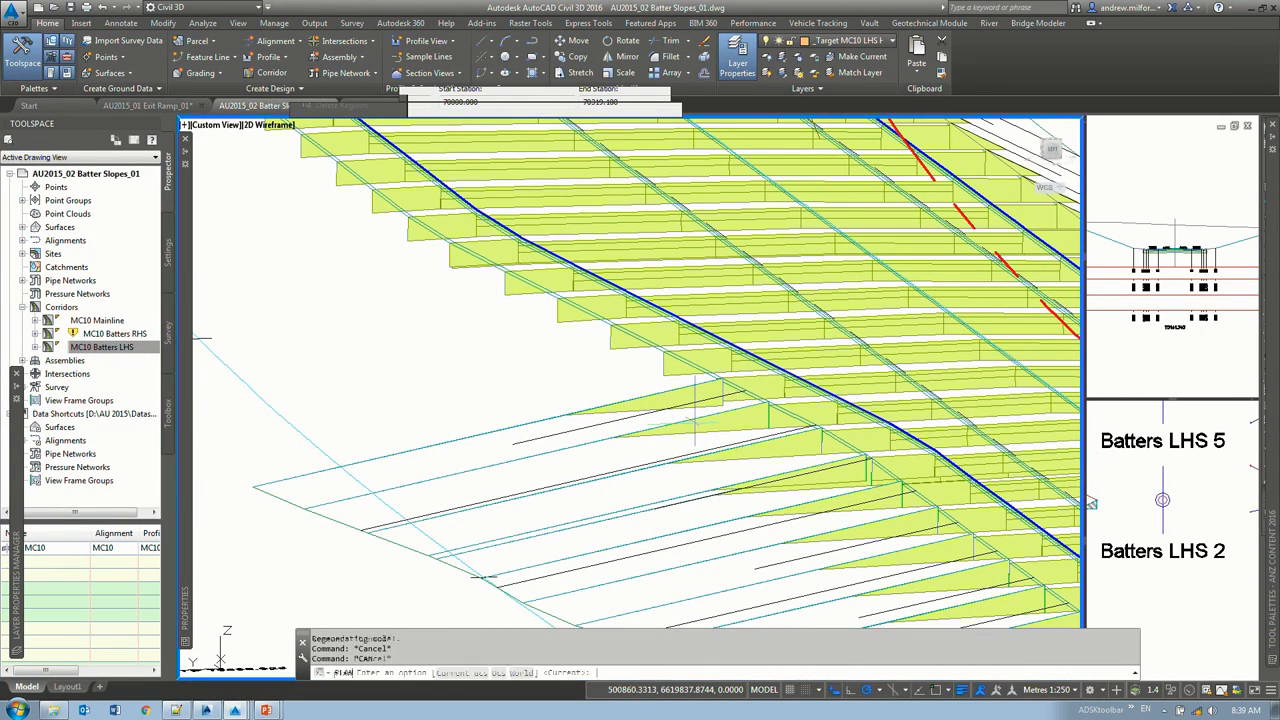
{"action": "key", "text": "Return"}
{"action": "key", "text": "Return"}
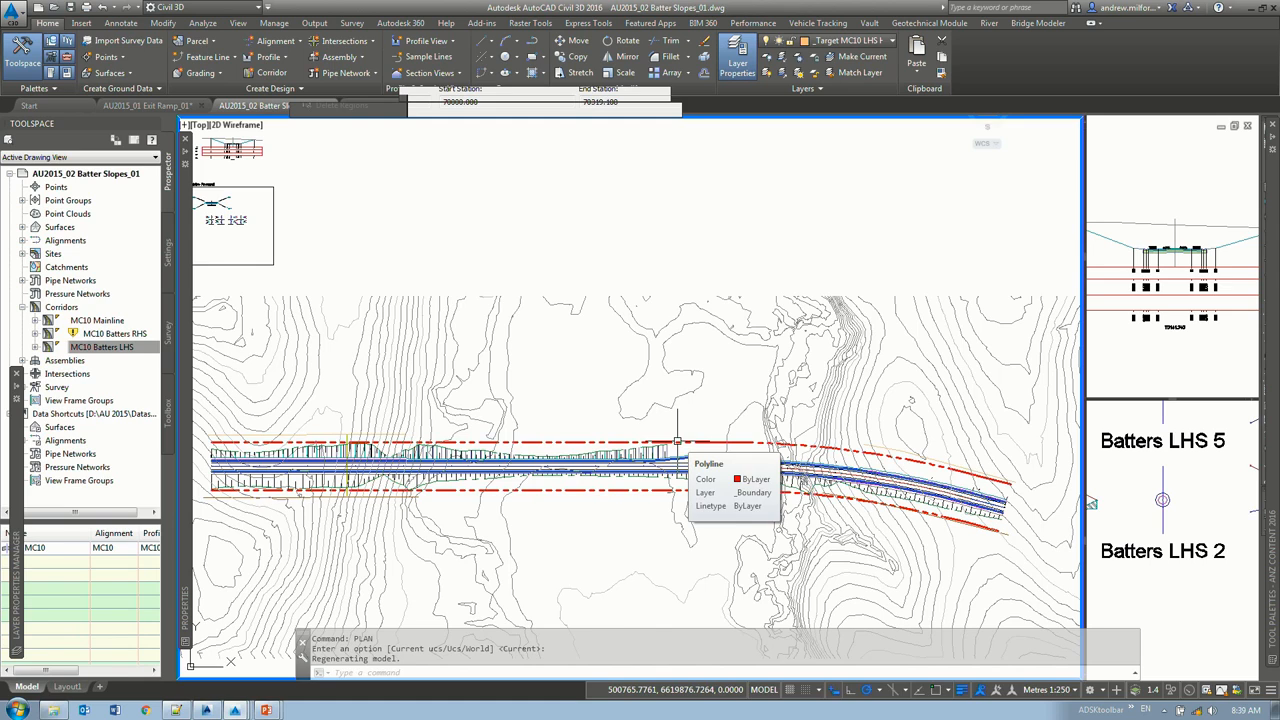
Step: Switch to the PowerPoint presentation and advance the slides on the Batter Transition subassembly details
{"action": "key", "text": "alt+Tab"}
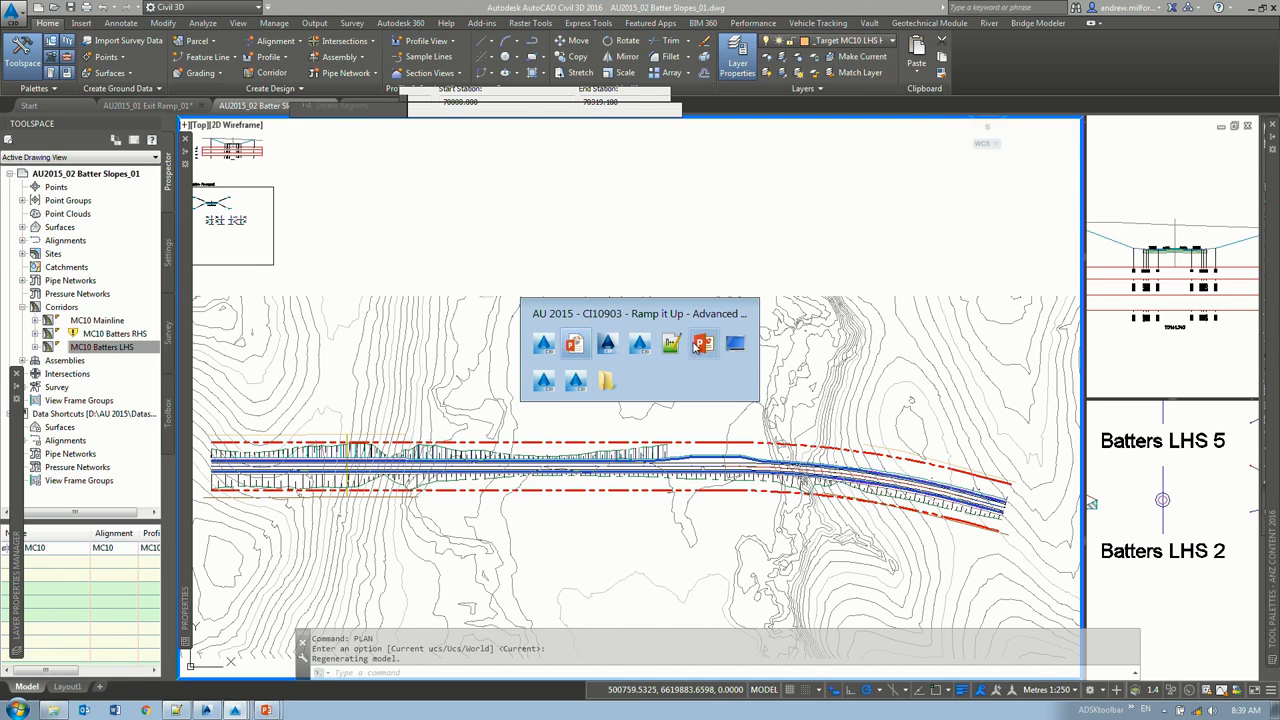
{"action": "left_click", "coordinate": [575, 344]}
{"action": "key", "text": "Right"}
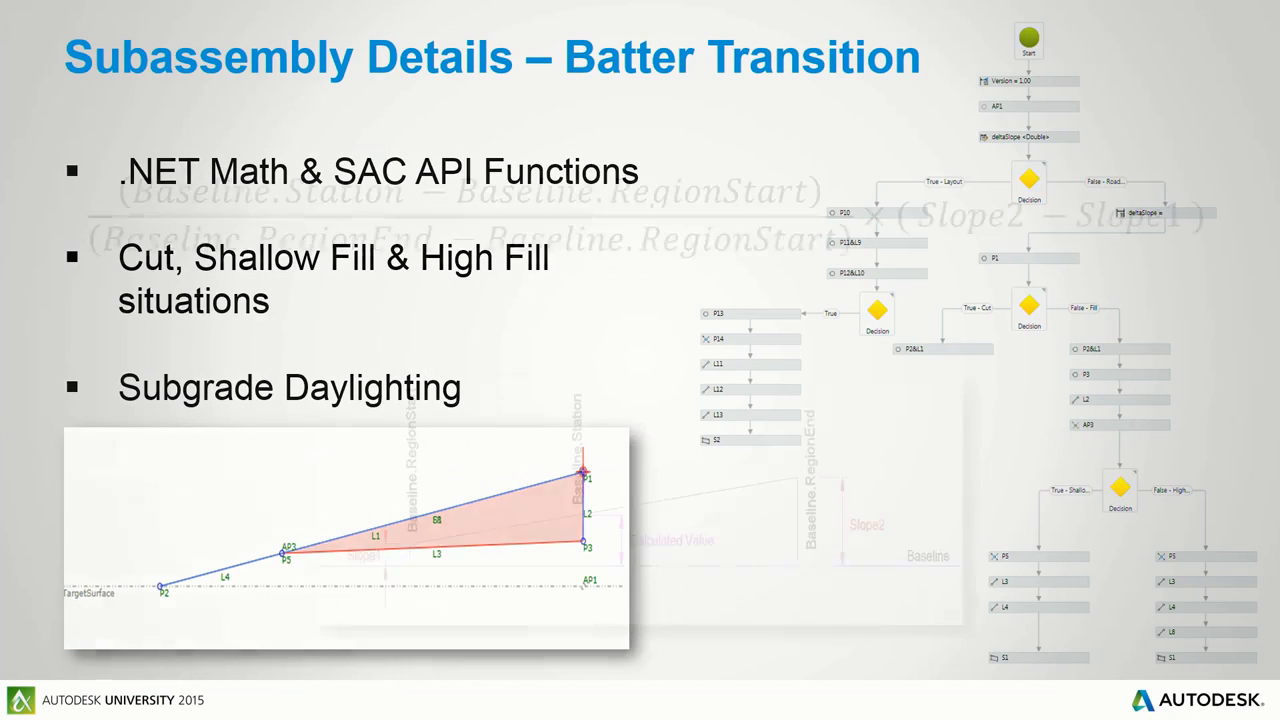
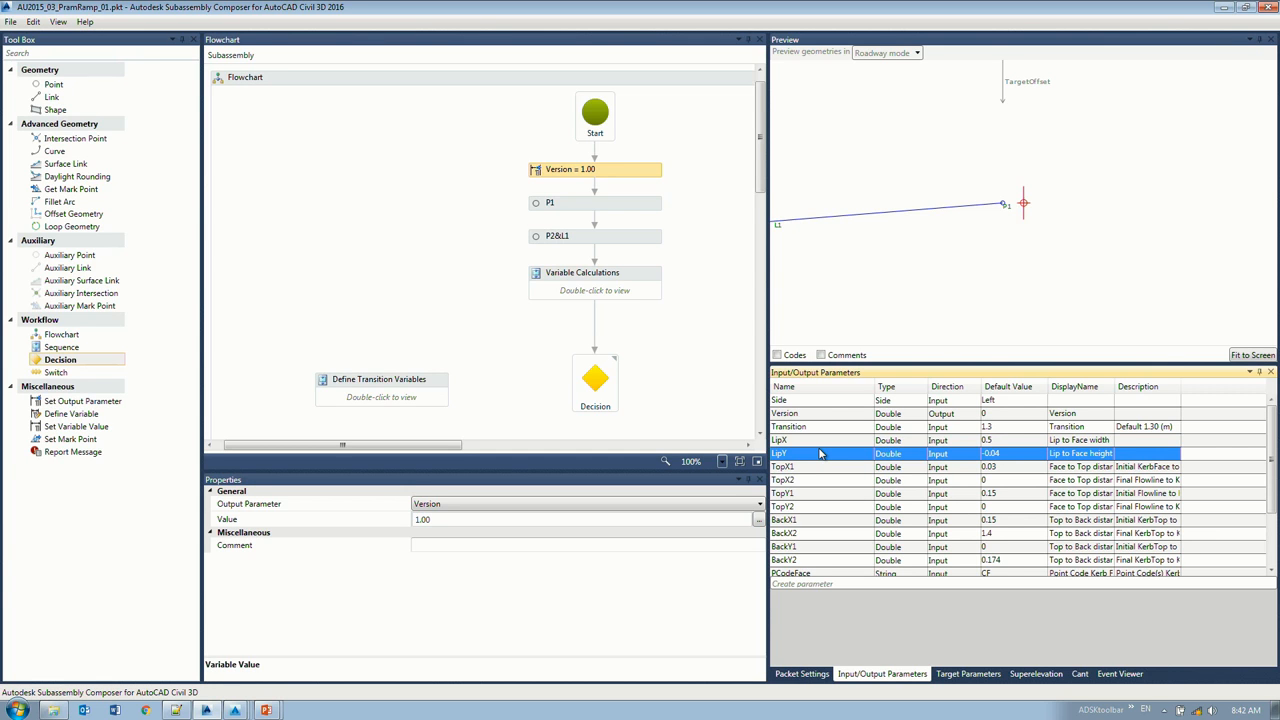
Step: Show the pram ramp subassembly's target parameters and move the TargetOffset target in the preview to about -0.003, near the origin
{"action": "middle_click_drag", "start_coordinate": [874, 294], "coordinate": [1102, 258]}
{"action": "scroll", "coordinate": [974, 185], "scroll_direction": "down", "scroll_amount": 1}
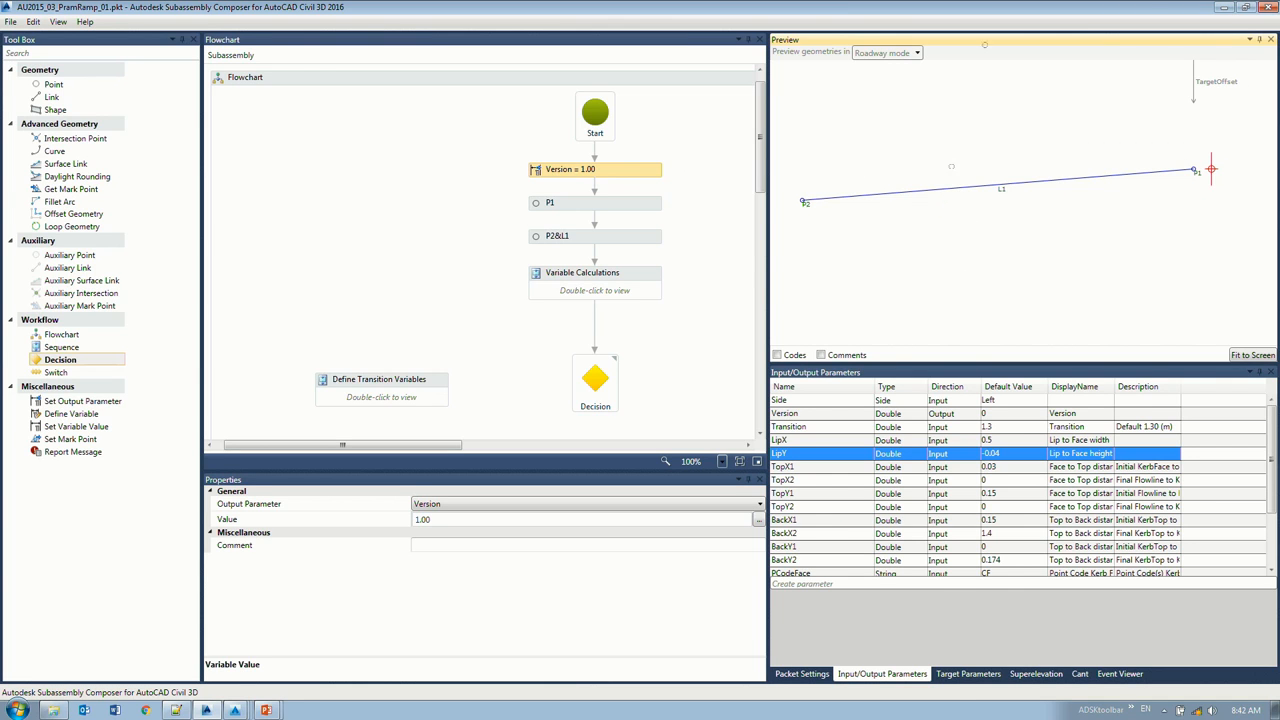
{"action": "left_click", "coordinate": [962, 675]}
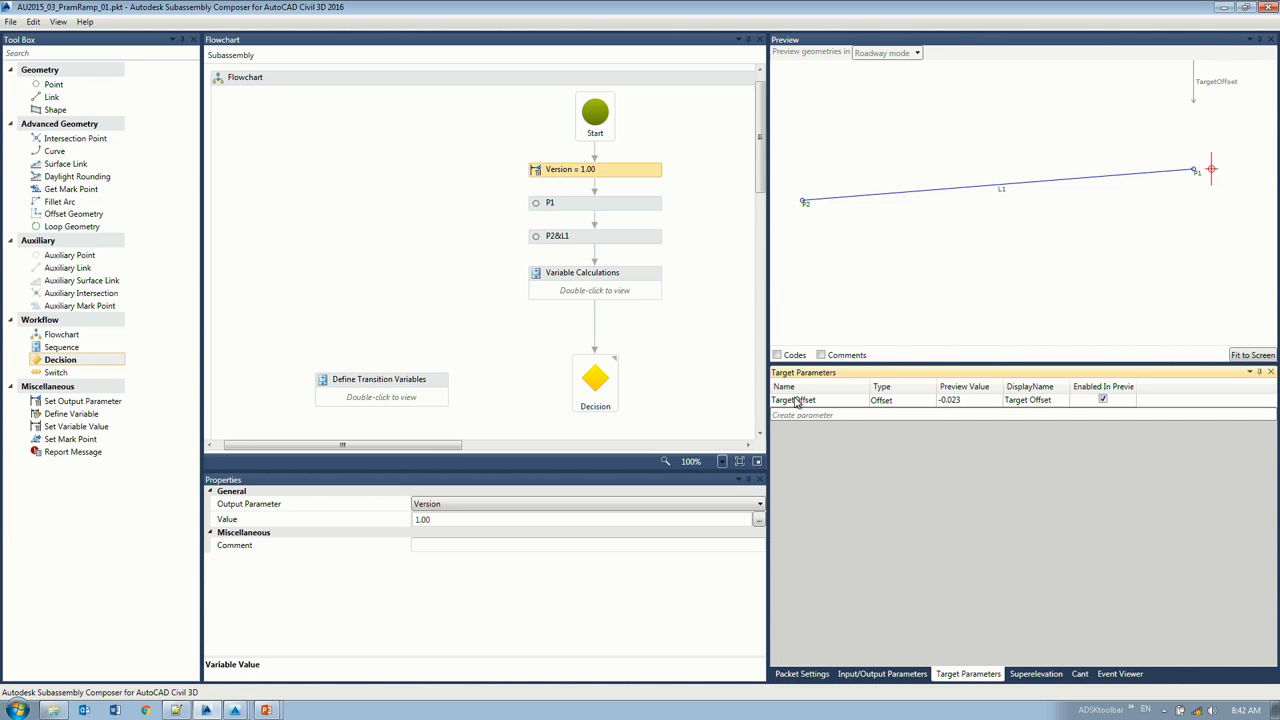
{"action": "left_click_drag", "start_coordinate": [1208, 85], "coordinate": [1225, 81]}
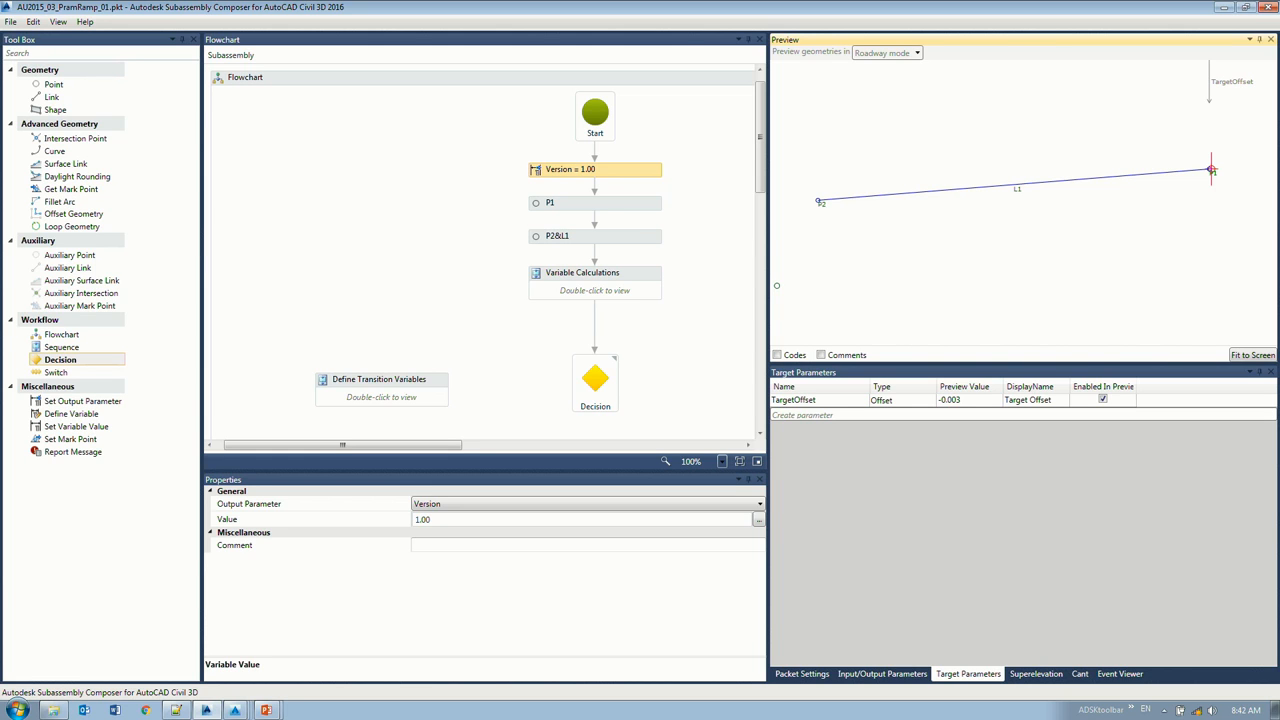
Step: Examine the geometry properties of P1 and P2&L1 and the LipX and LipY input parameters that drive P2
{"action": "left_click", "coordinate": [586, 207]}
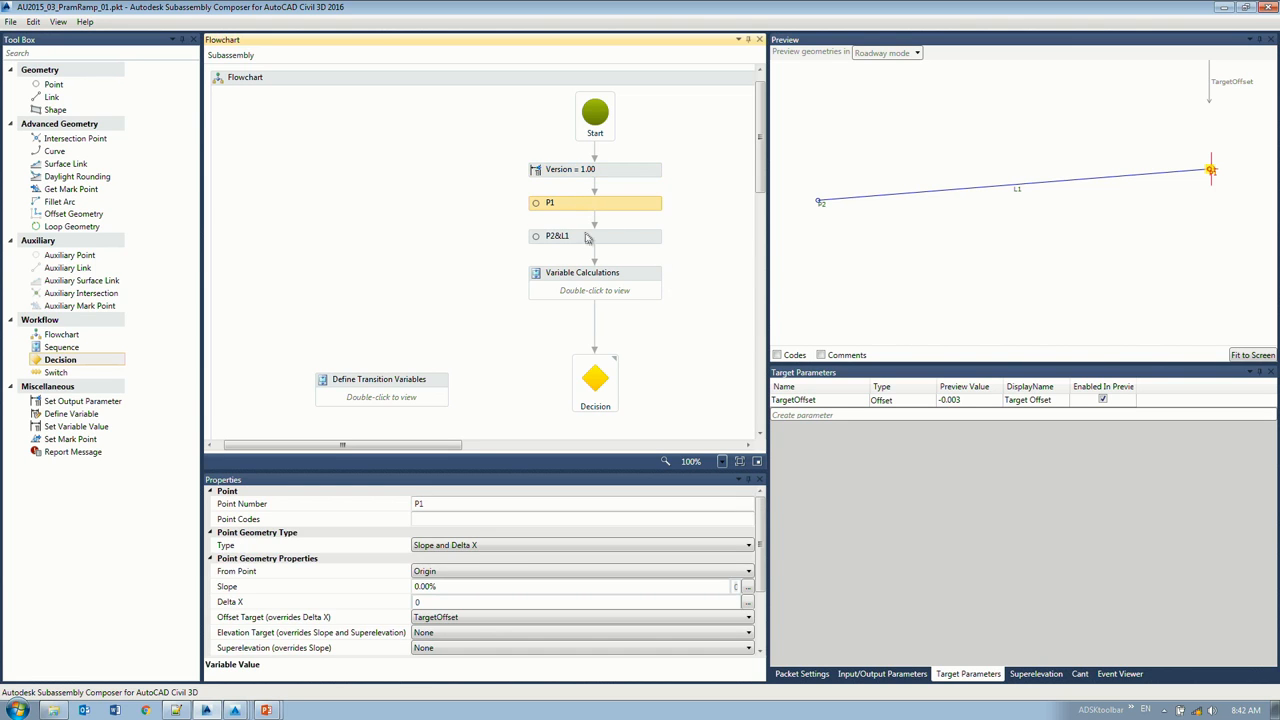
{"action": "left_click", "coordinate": [586, 235]}
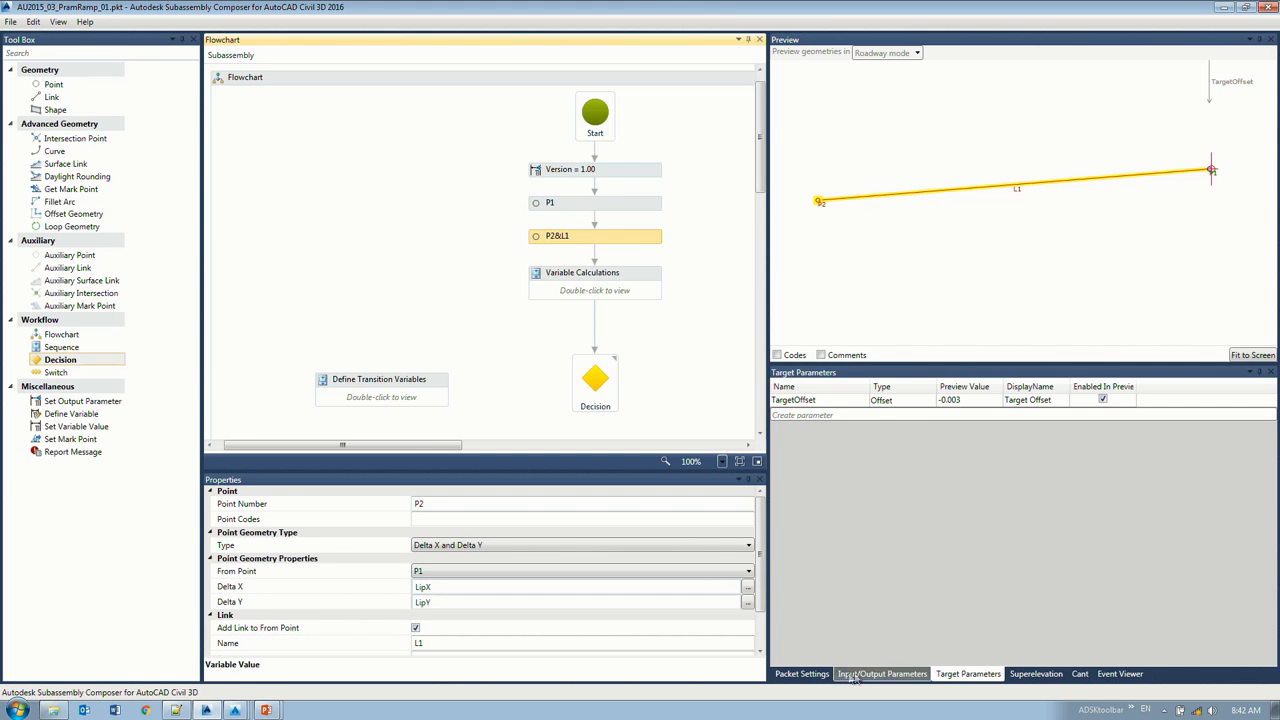
{"action": "left_click", "coordinate": [884, 673]}
{"action": "left_click_drag", "start_coordinate": [788, 445], "coordinate": [795, 456]}
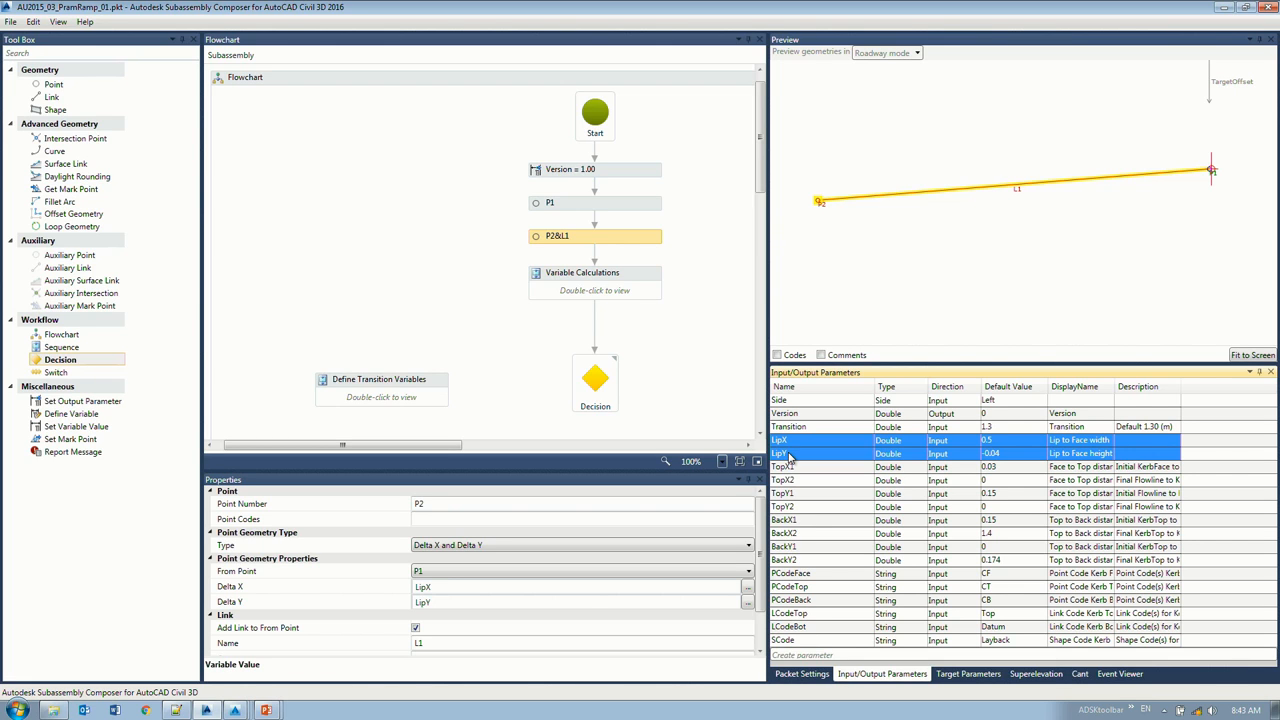
Step: Review the DeltaTopX and DeltaTopY definitions inside the Variable Calculations sequence, and return to the main flowchart
{"action": "double_click", "coordinate": [594, 289]}
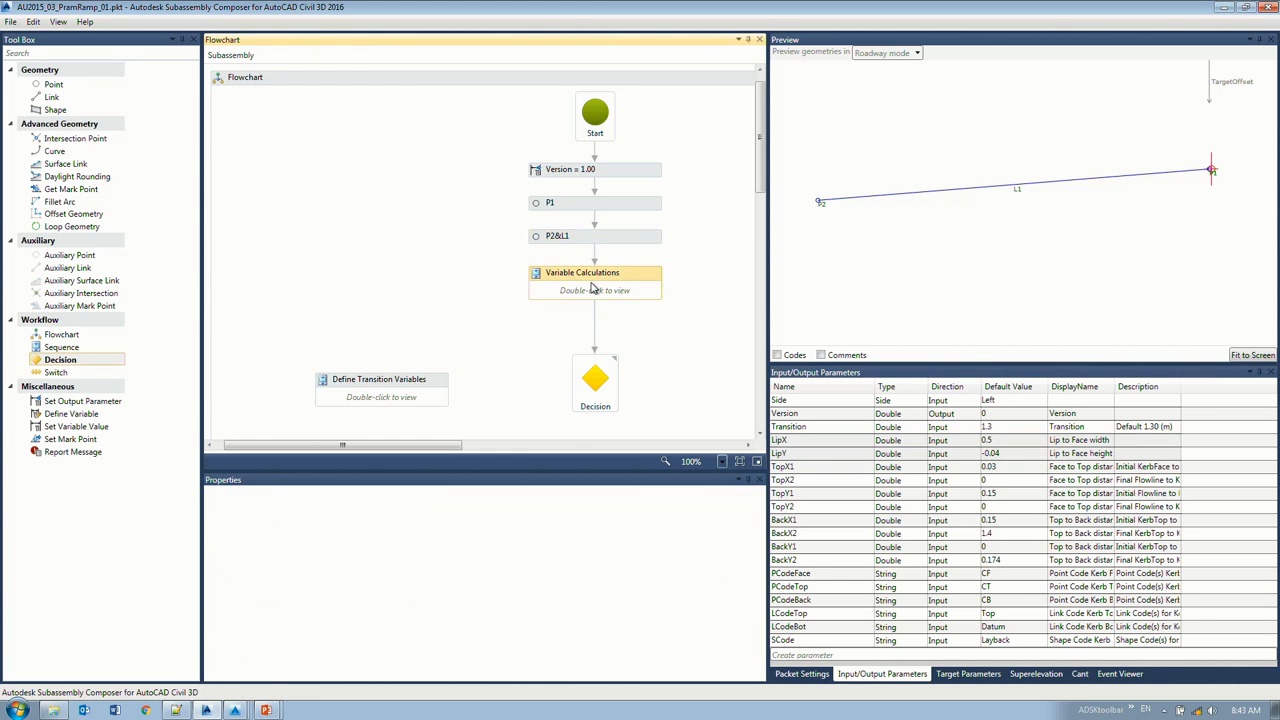
{"action": "left_click", "coordinate": [514, 207]}
{"action": "left_click", "coordinate": [520, 246]}
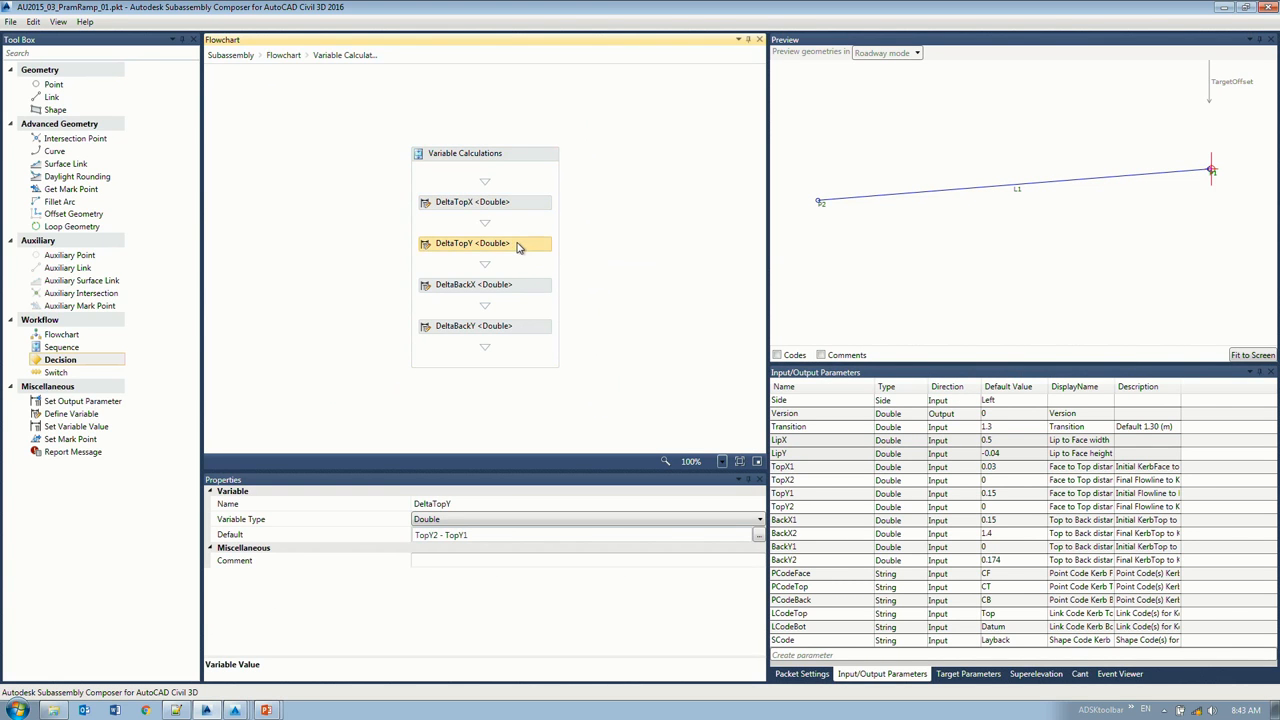
{"action": "left_click", "coordinate": [522, 210]}
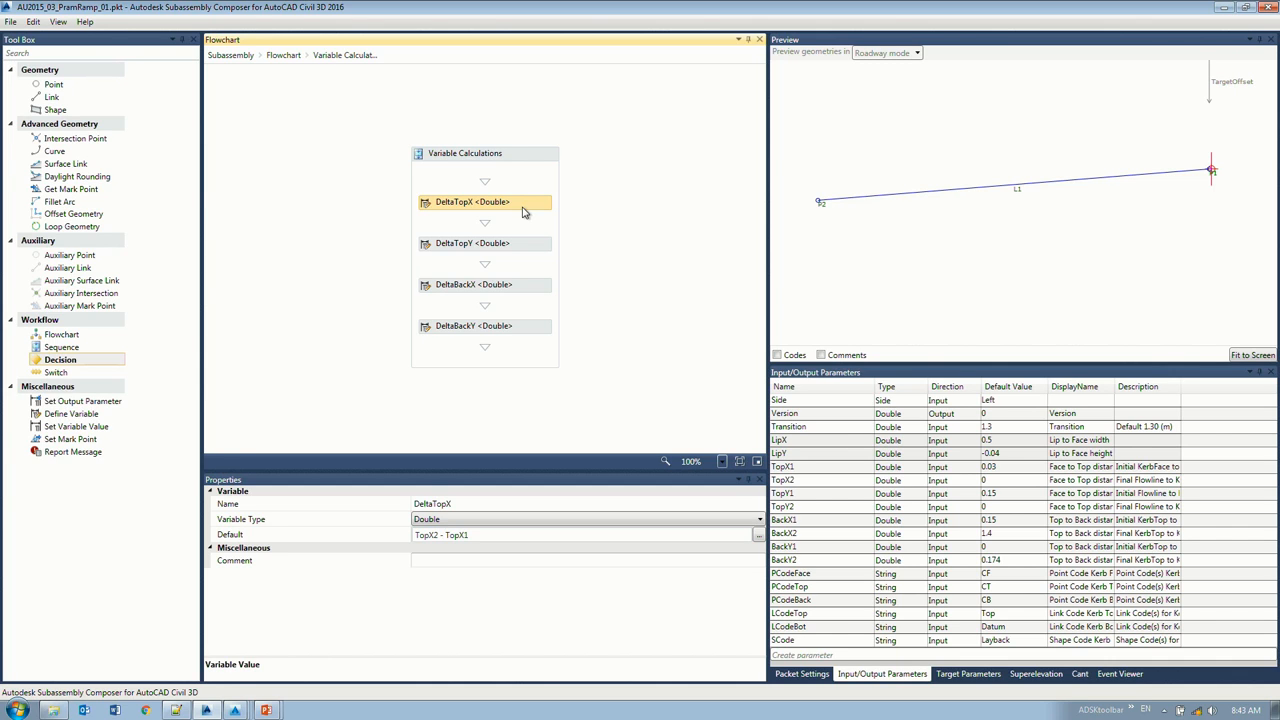
{"action": "left_click", "coordinate": [284, 56]}
Step: Examine the Decision's full condition expression in an enlarged editor, comparing its region start and end tests with the Transition parameter, and close it without changes
{"action": "left_click", "coordinate": [590, 374]}
{"action": "left_click", "coordinate": [757, 546]}
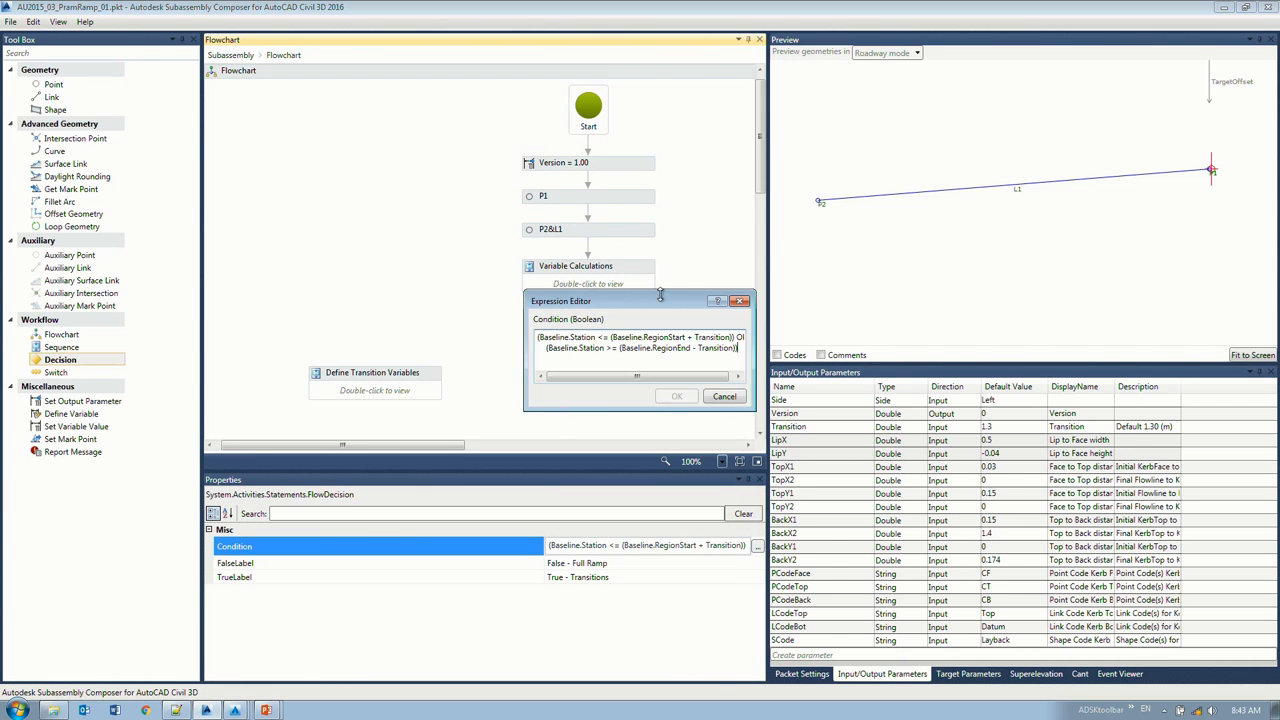
{"action": "left_click_drag", "start_coordinate": [660, 298], "coordinate": [531, 152]}
{"action": "left_click_drag", "start_coordinate": [624, 260], "coordinate": [924, 436]}
{"action": "left_click_drag", "start_coordinate": [645, 155], "coordinate": [785, 88]}
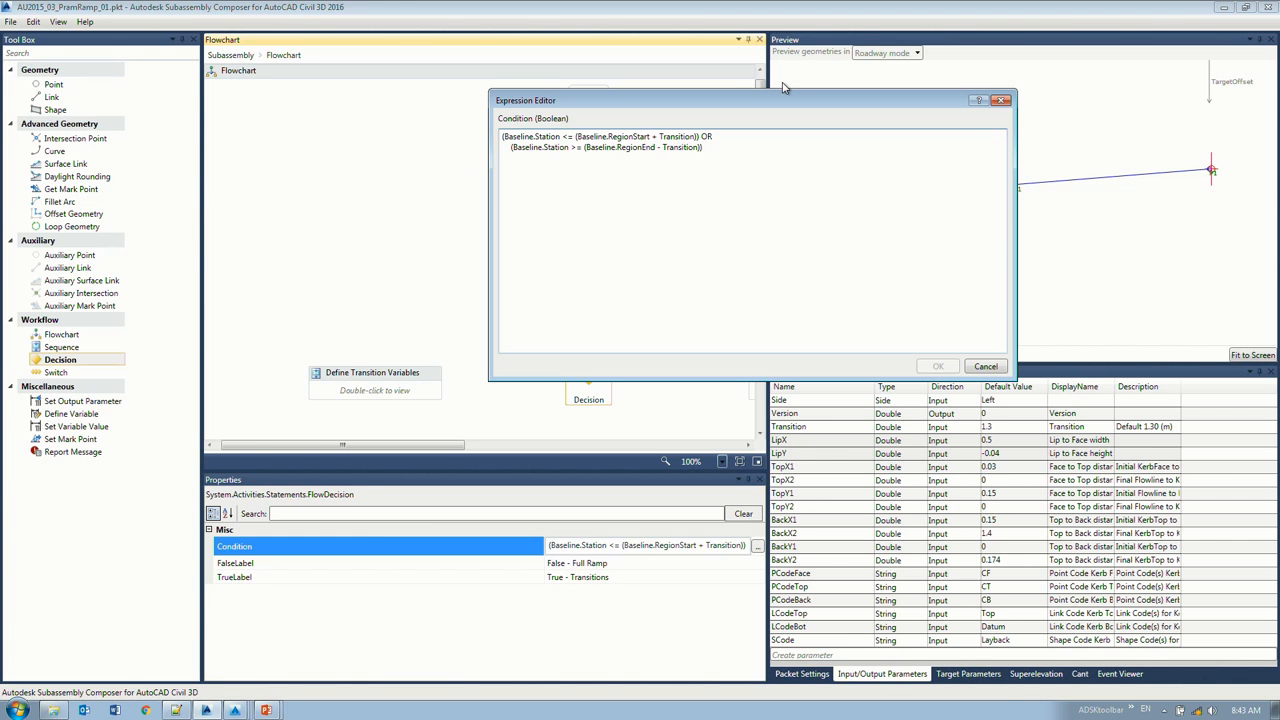
{"action": "left_click_drag", "start_coordinate": [518, 136], "coordinate": [659, 139]}
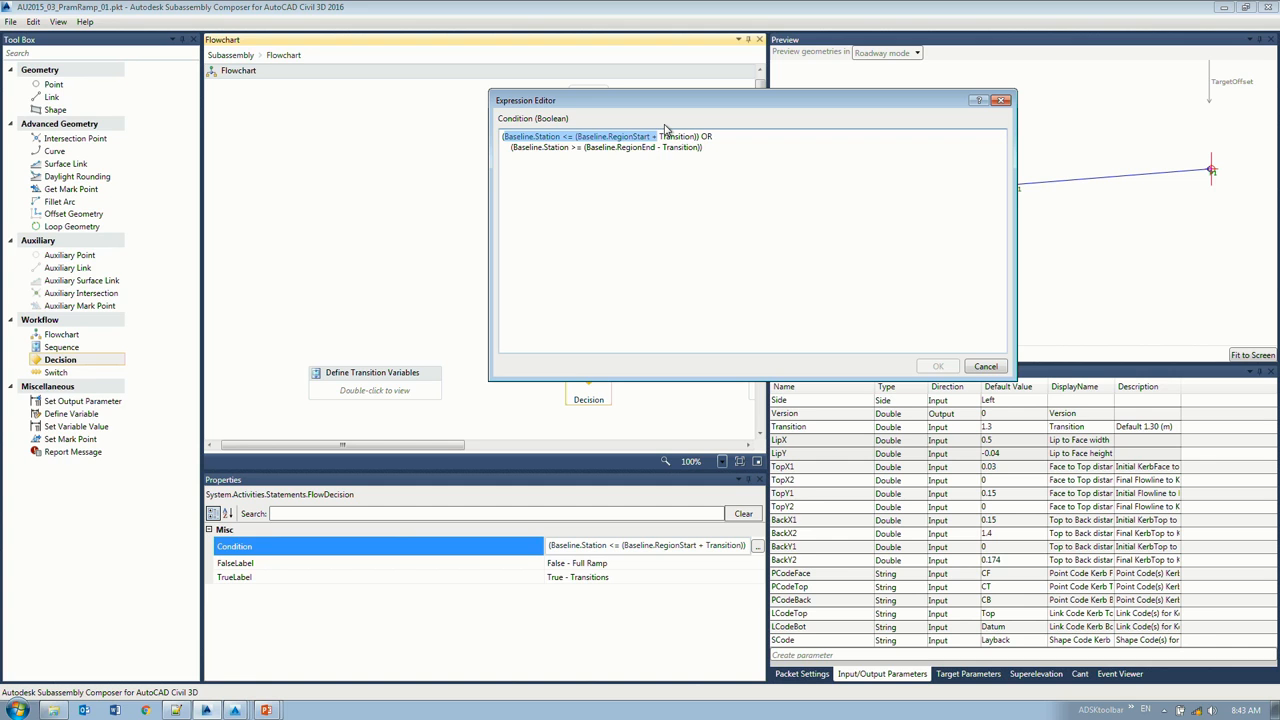
{"action": "left_click_drag", "start_coordinate": [672, 100], "coordinate": [285, 155]}
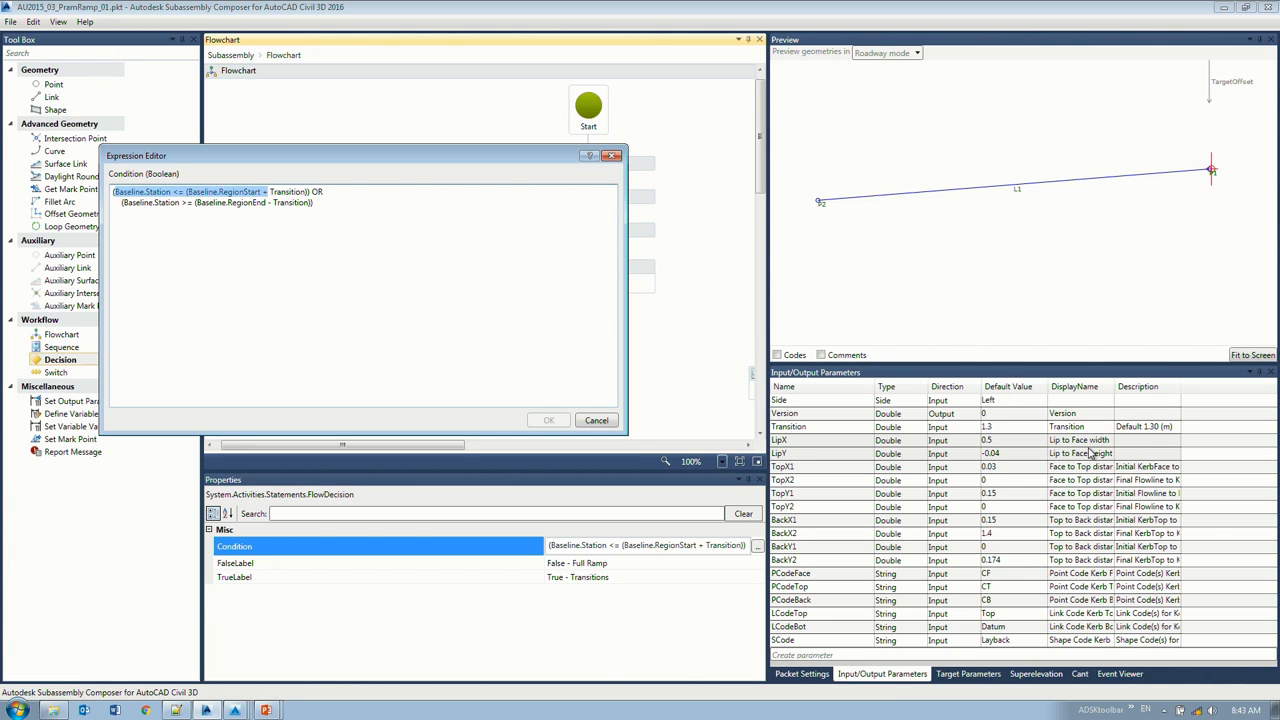
{"action": "left_click", "coordinate": [993, 428]}
{"action": "left_click_drag", "start_coordinate": [311, 192], "coordinate": [267, 206]}
{"action": "left_click", "coordinate": [333, 193]}
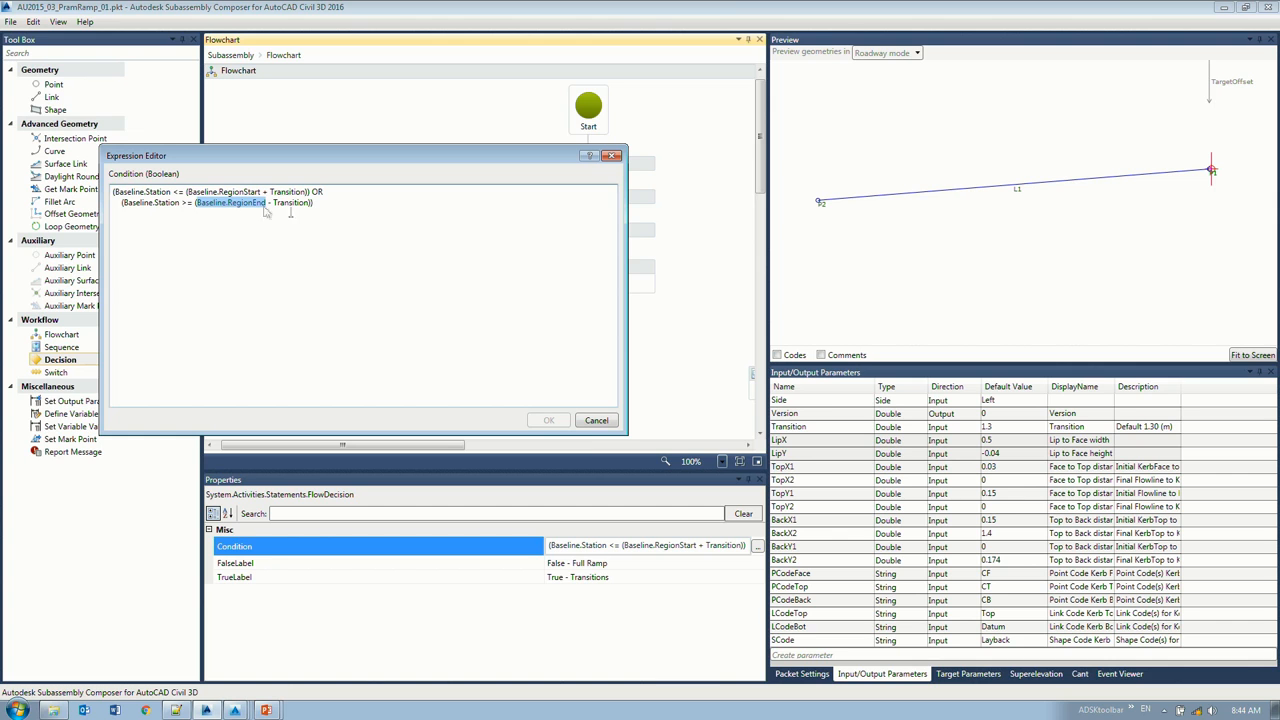
{"action": "left_click", "coordinate": [597, 421]}
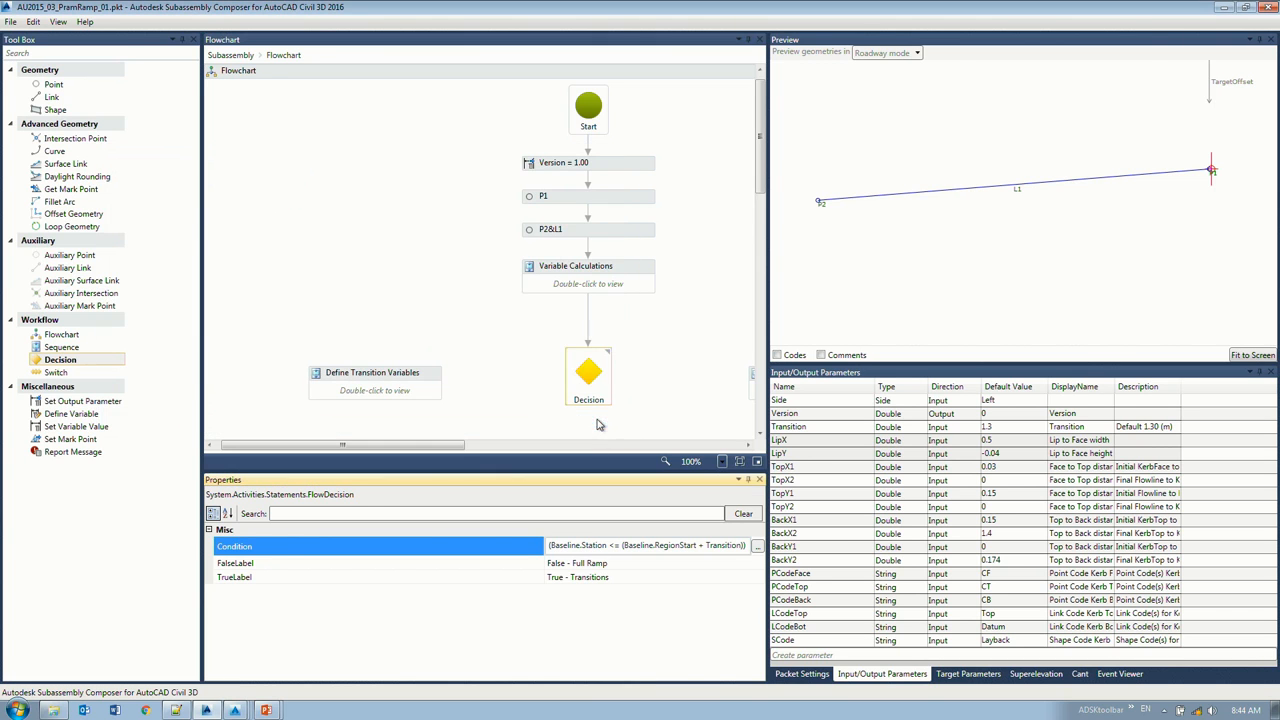
Step: Widen the flowchart area and connect the Decision's False branch to the Draw - Full Ramp sequence
{"action": "scroll", "coordinate": [473, 348], "scroll_direction": "down", "scroll_amount": 1}
{"action": "mouse_move", "coordinate": [408, 445]}
{"action": "left_mouse_down"}
{"action": "mouse_move", "coordinate": [440, 446]}
{"action": "mouse_move", "coordinate": [427, 445]}
{"action": "left_mouse_up"}
{"action": "scroll", "coordinate": [408, 355], "scroll_direction": "down", "scroll_amount": 1, "text": "ctrl"}
{"action": "left_click_drag", "start_coordinate": [768, 298], "coordinate": [830, 315]}
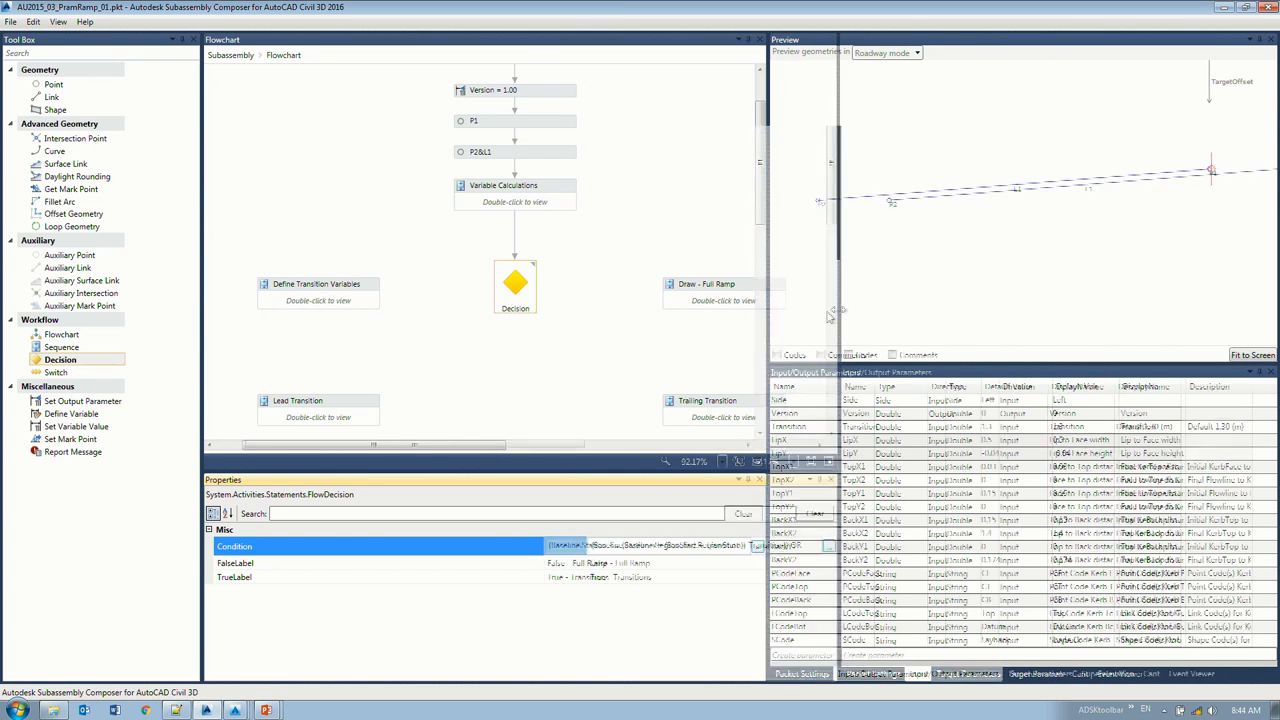
{"action": "left_click", "coordinate": [349, 290]}
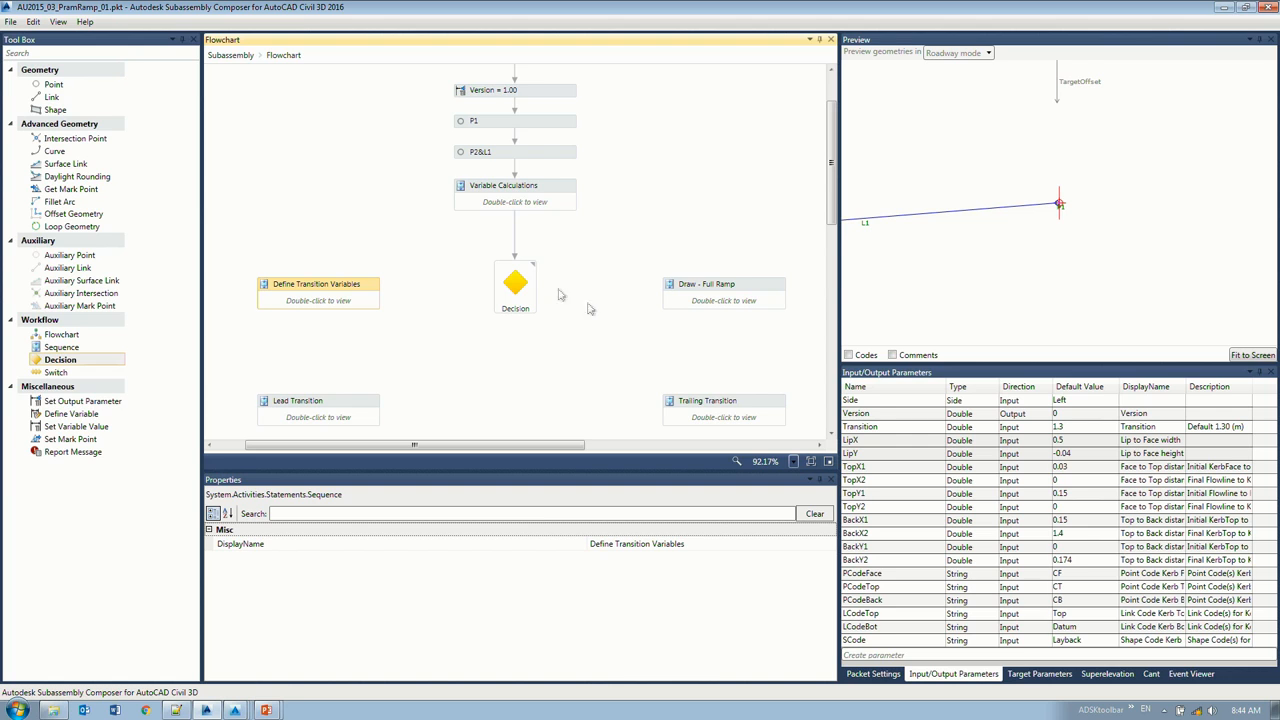
{"action": "left_click_drag", "start_coordinate": [540, 288], "coordinate": [668, 300]}
{"action": "left_click", "coordinate": [696, 300]}
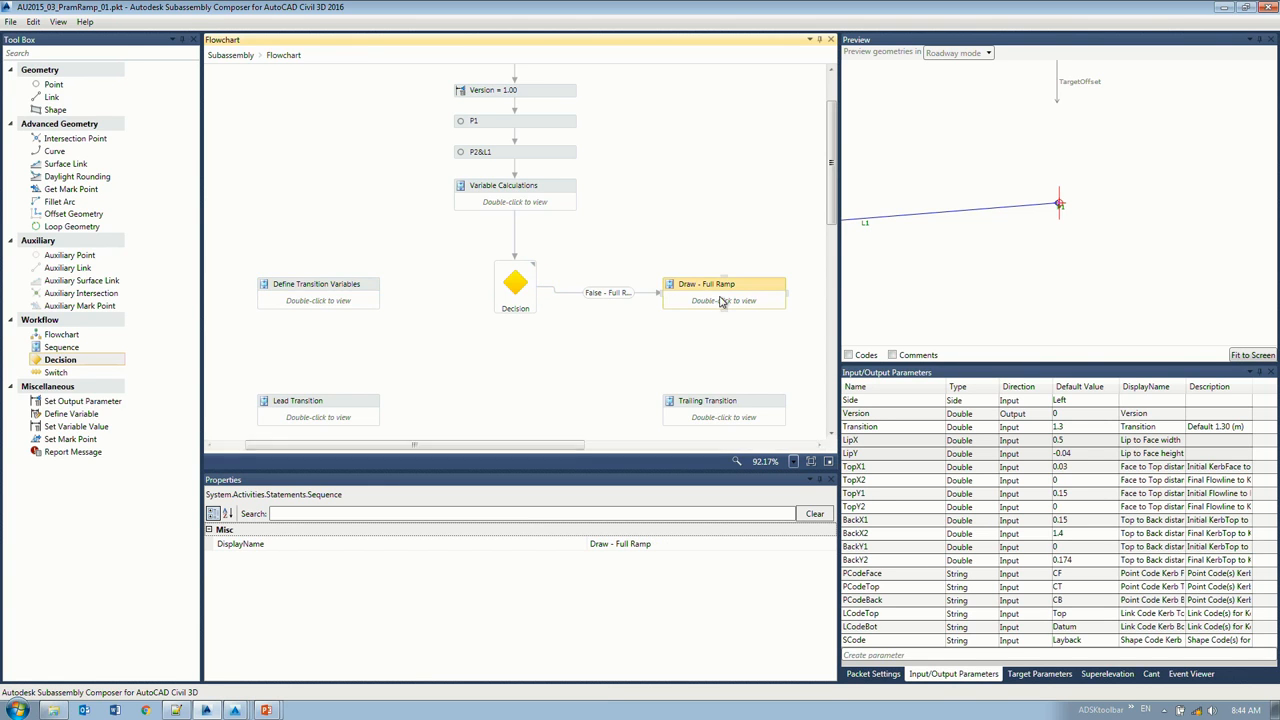
Step: Review the point and link elements inside the Draw - Full Ramp sequence, and return to the main flowchart
{"action": "double_click", "coordinate": [720, 302]}
{"action": "left_click", "coordinate": [548, 228]}
{"action": "left_click", "coordinate": [555, 264]}
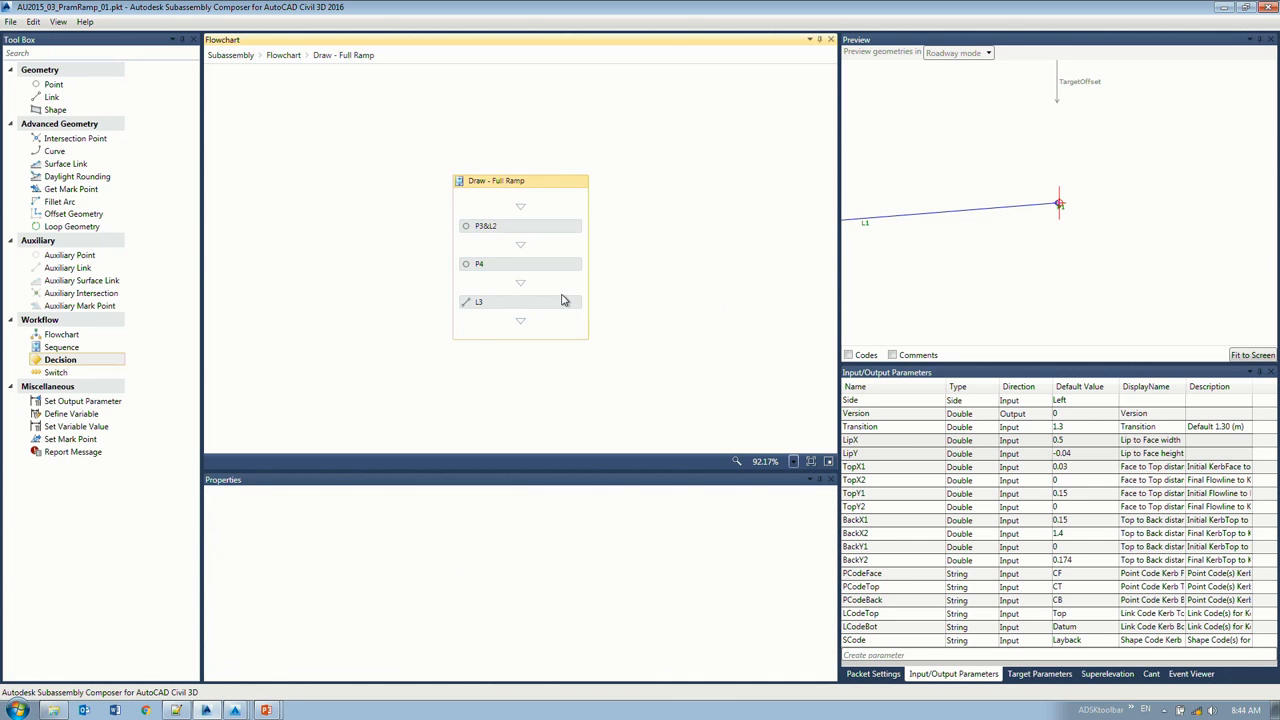
{"action": "left_click", "coordinate": [283, 56]}
Step: Connect the Decision's True branch to the Define Transition Variables sequence
{"action": "scroll", "coordinate": [486, 320], "scroll_direction": "down", "scroll_amount": 2}
{"action": "left_click_drag", "start_coordinate": [476, 244], "coordinate": [396, 249]}
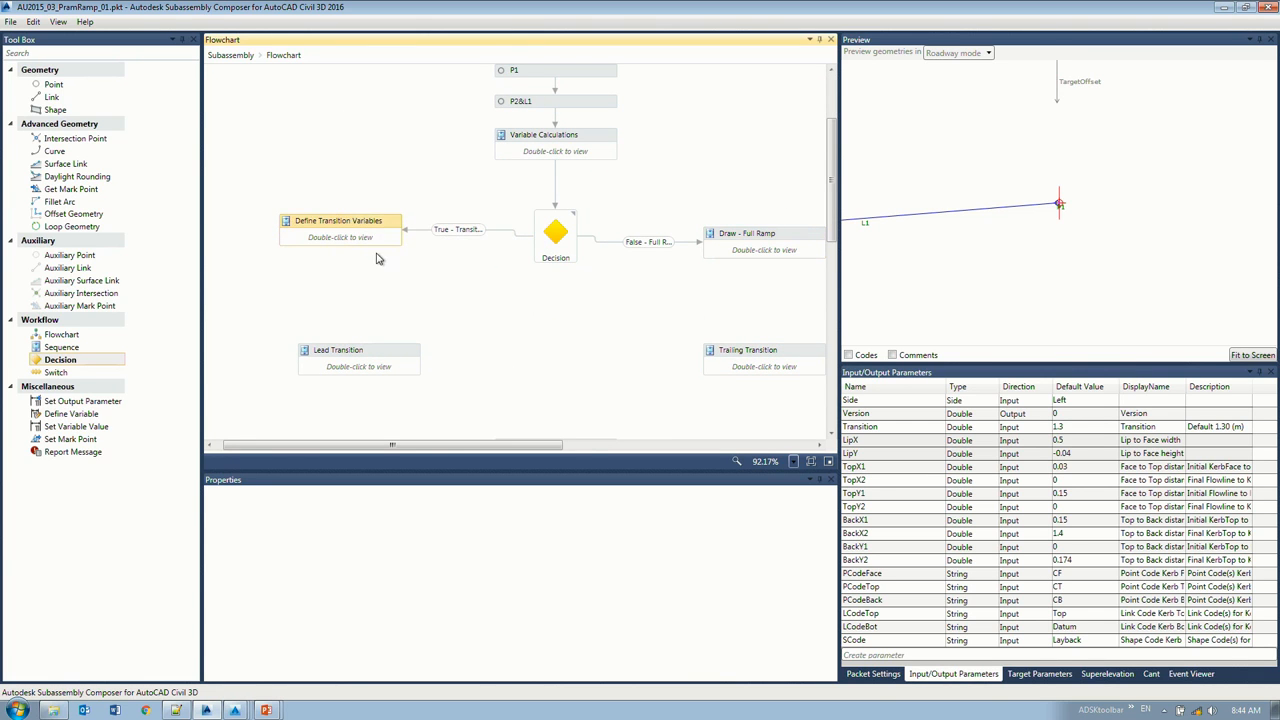
{"action": "middle_click_drag", "start_coordinate": [998, 164], "coordinate": [1080, 174]}
{"action": "scroll", "coordinate": [1085, 176], "scroll_direction": "down", "scroll_amount": 1}
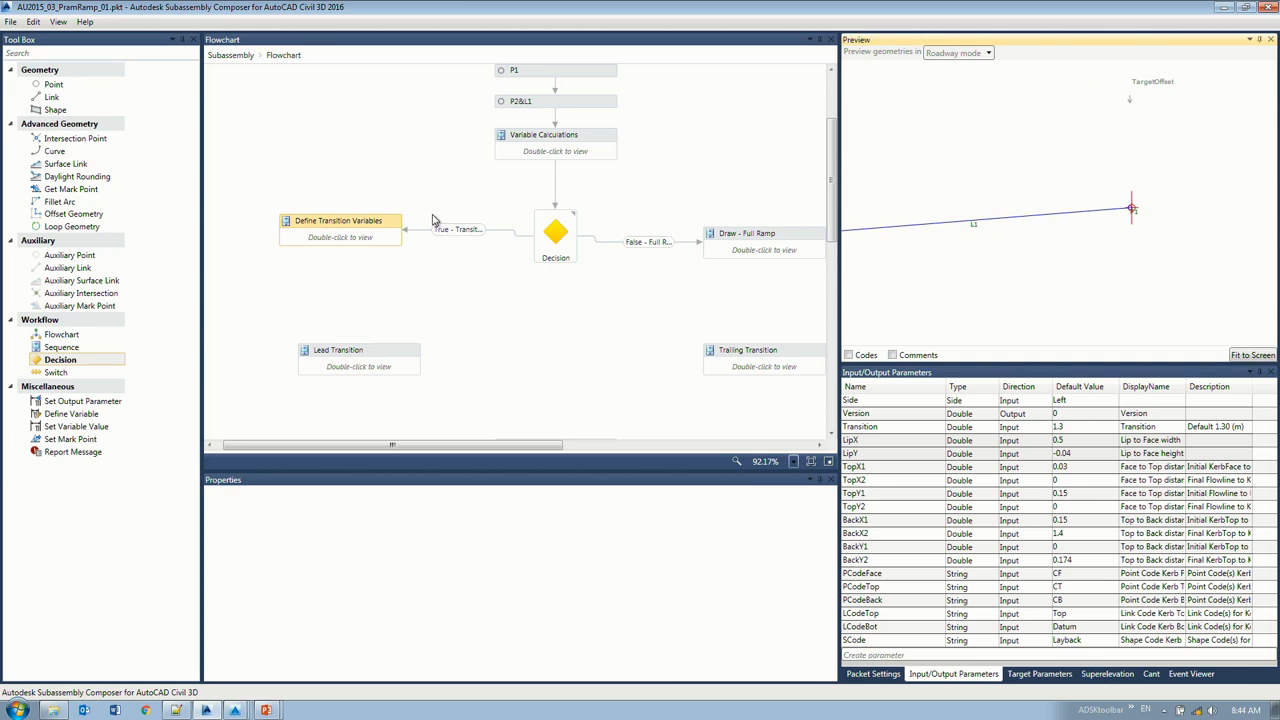
Step: Add a second Decision between Lead Transition and Trailing Transition, and delete the automatic connector from L3 to it
{"action": "scroll", "coordinate": [503, 254], "scroll_direction": "down", "scroll_amount": 2}
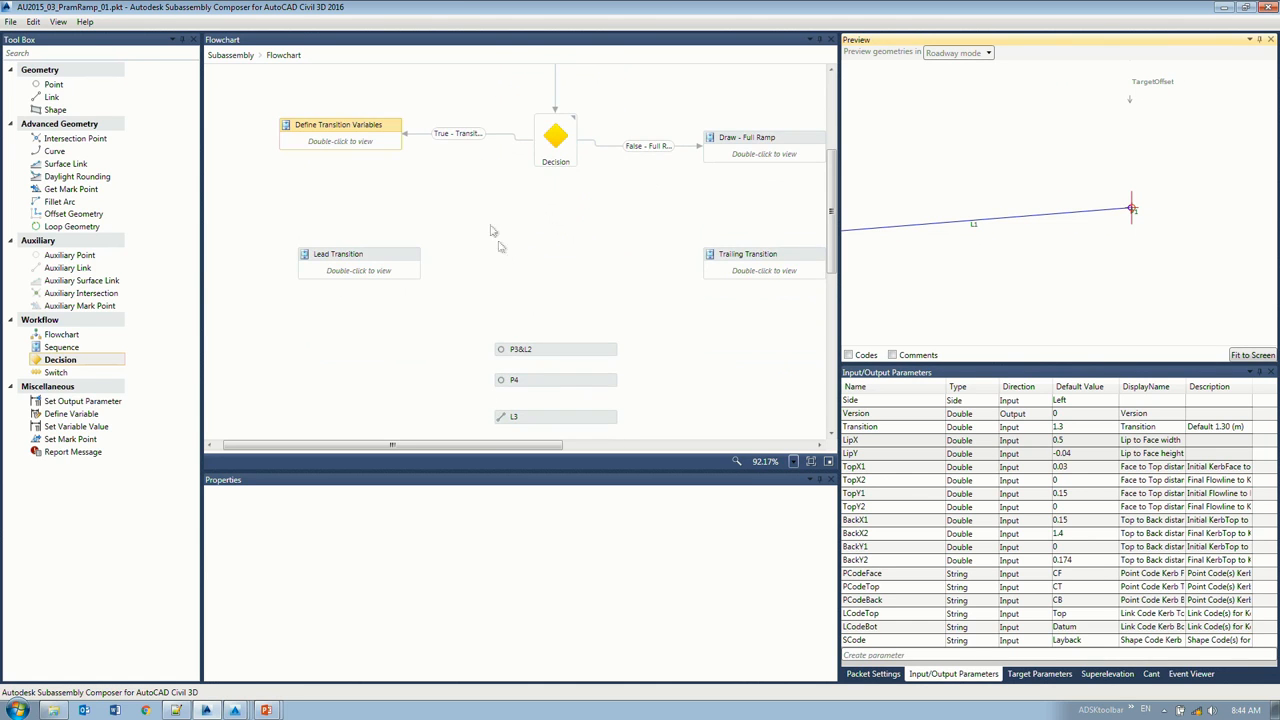
{"action": "left_click", "coordinate": [466, 207]}
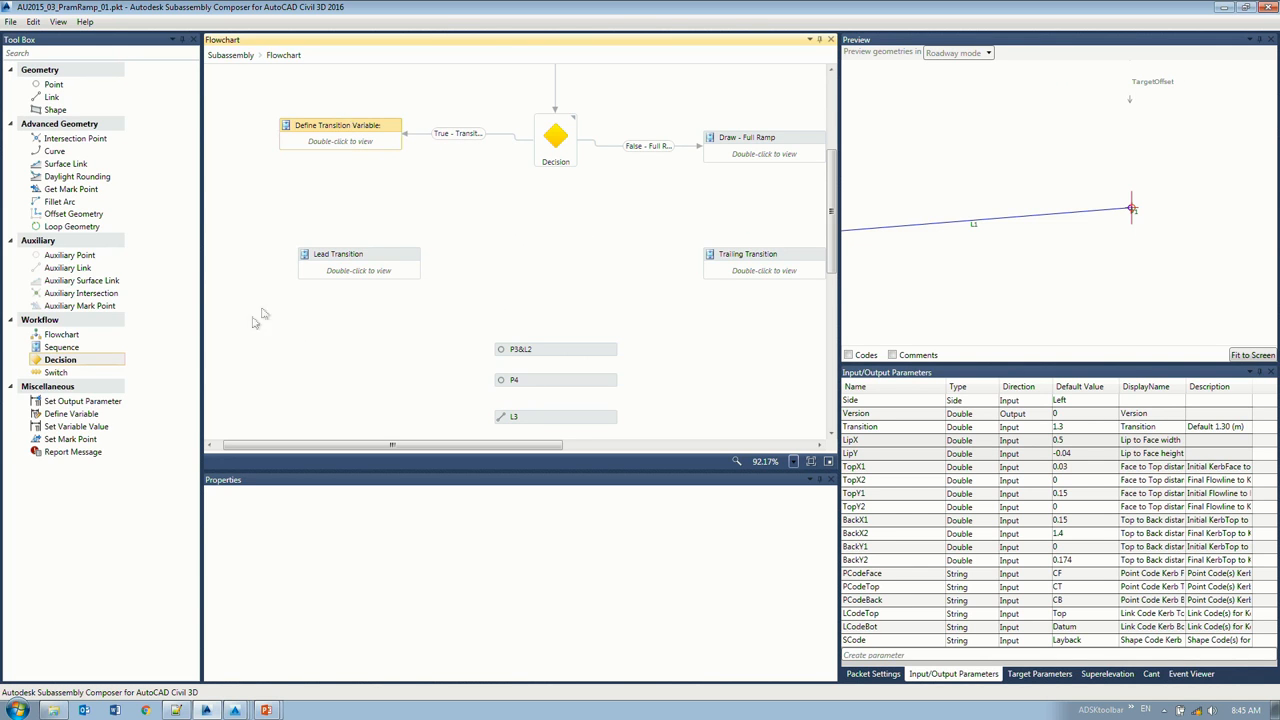
{"action": "left_click_drag", "start_coordinate": [72, 360], "coordinate": [564, 259]}
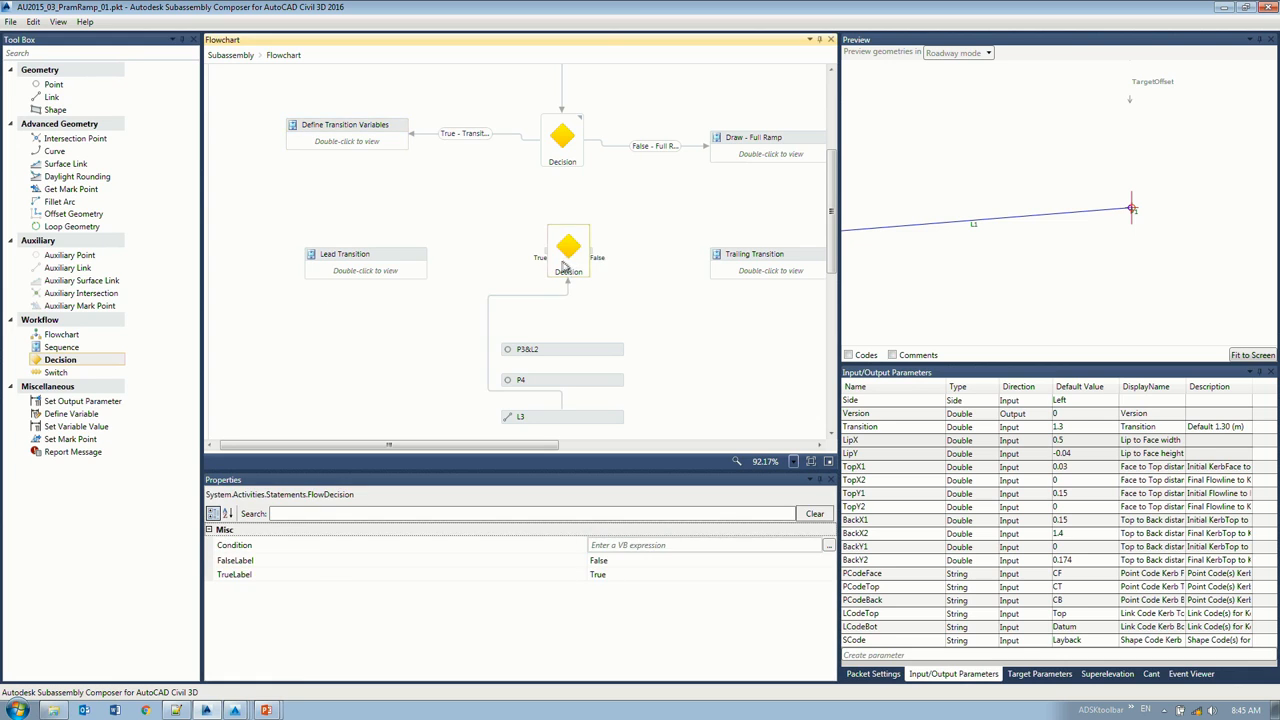
{"action": "left_click", "coordinate": [535, 298]}
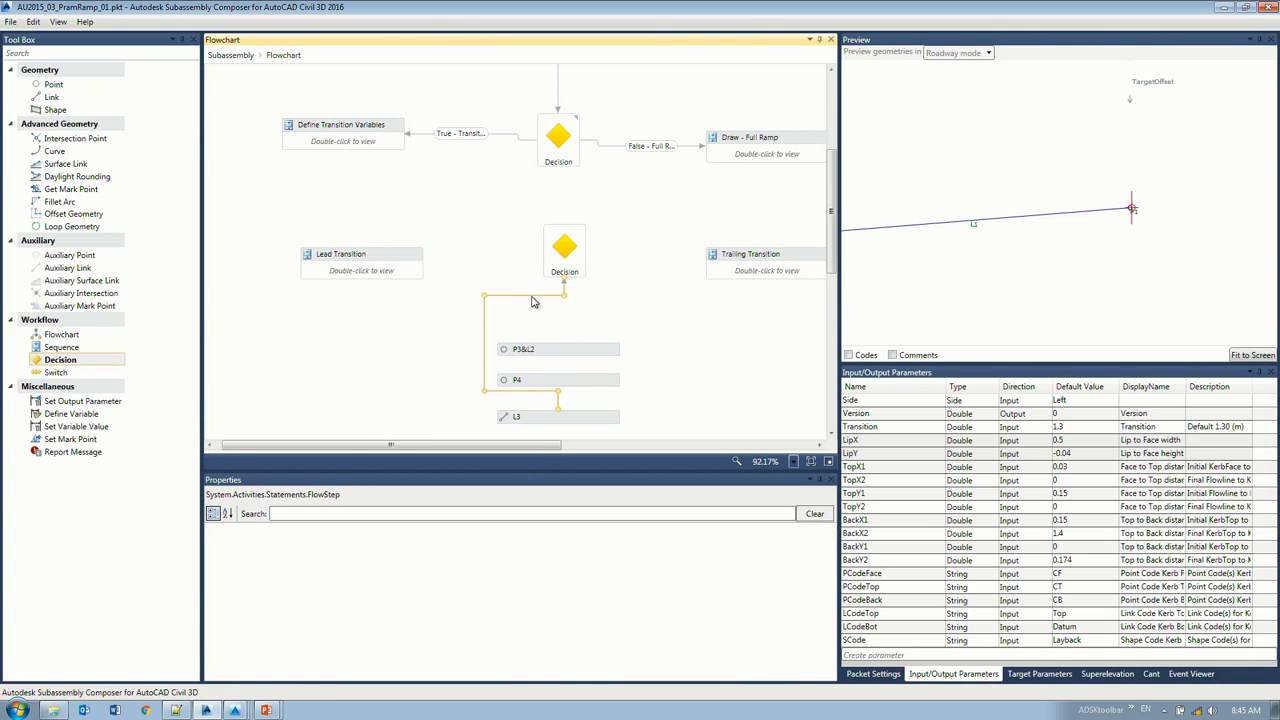
{"action": "key", "text": "Delete"}
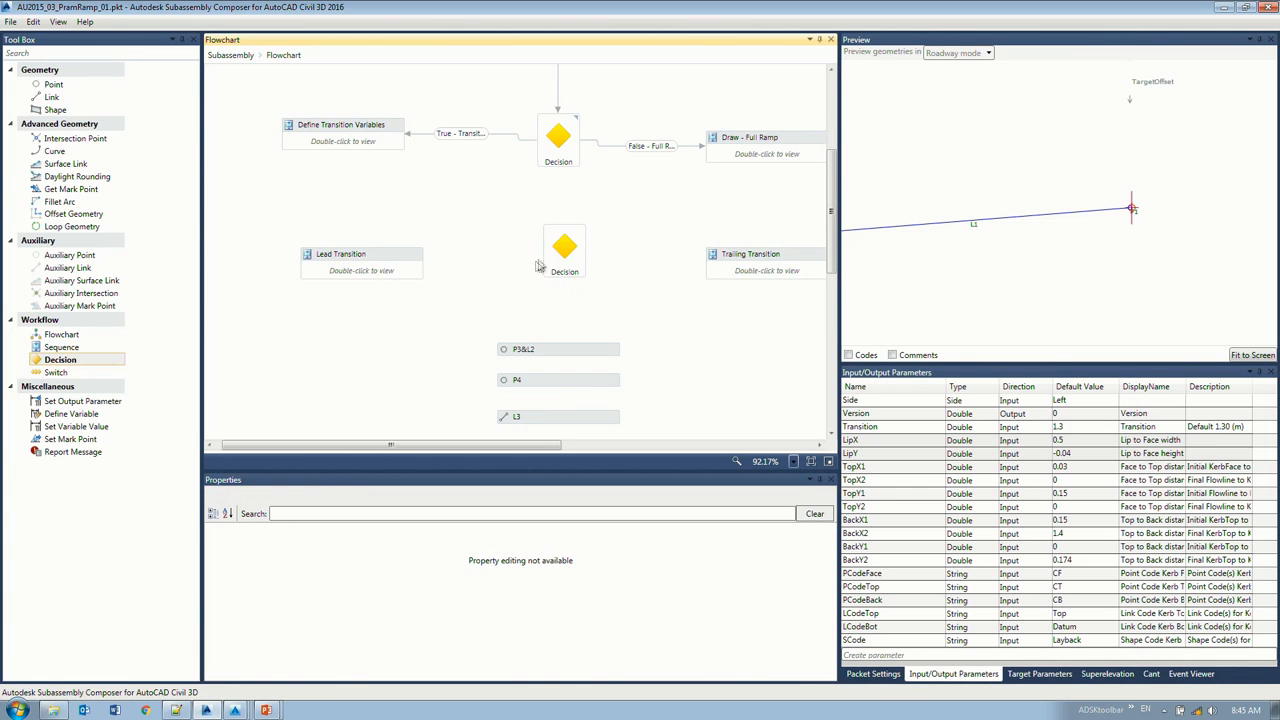
Step: Set the second Decision's condition to Baseline.Station <= (Baseline.RegionStart + Transition)
{"action": "left_click", "coordinate": [539, 266]}
{"action": "left_click", "coordinate": [679, 548]}
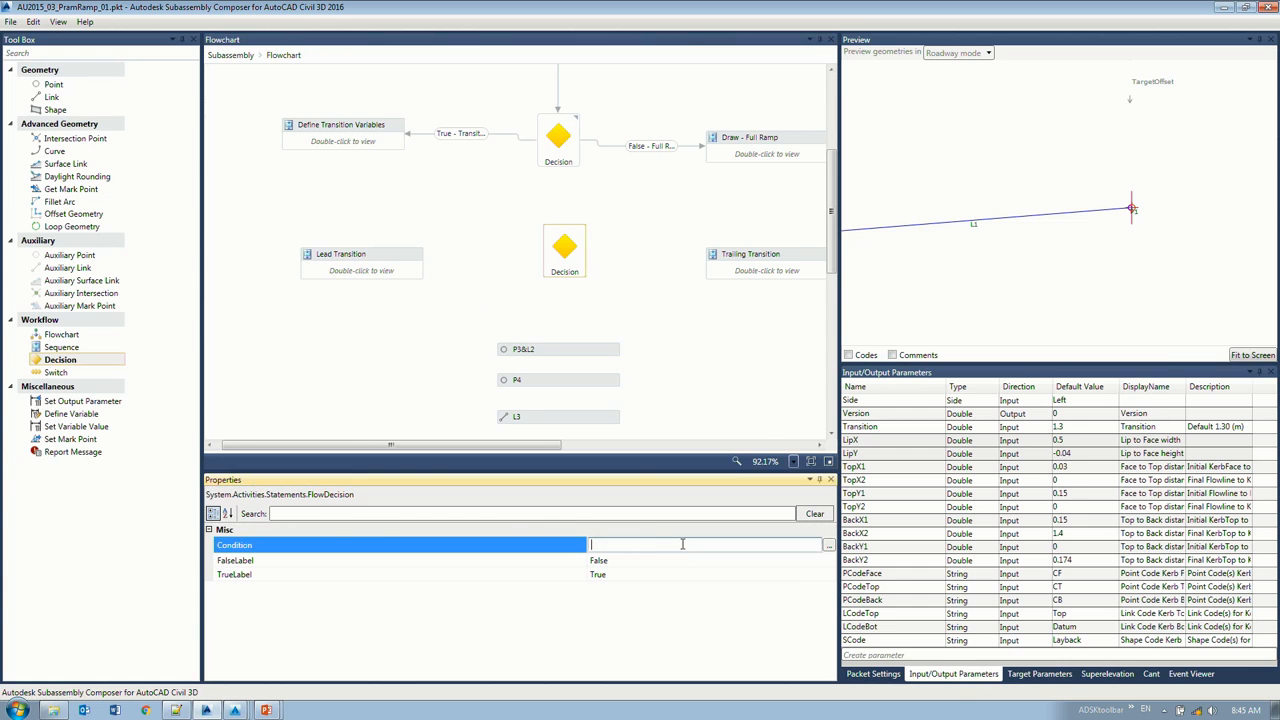
{"action": "left_click", "coordinate": [828, 545]}
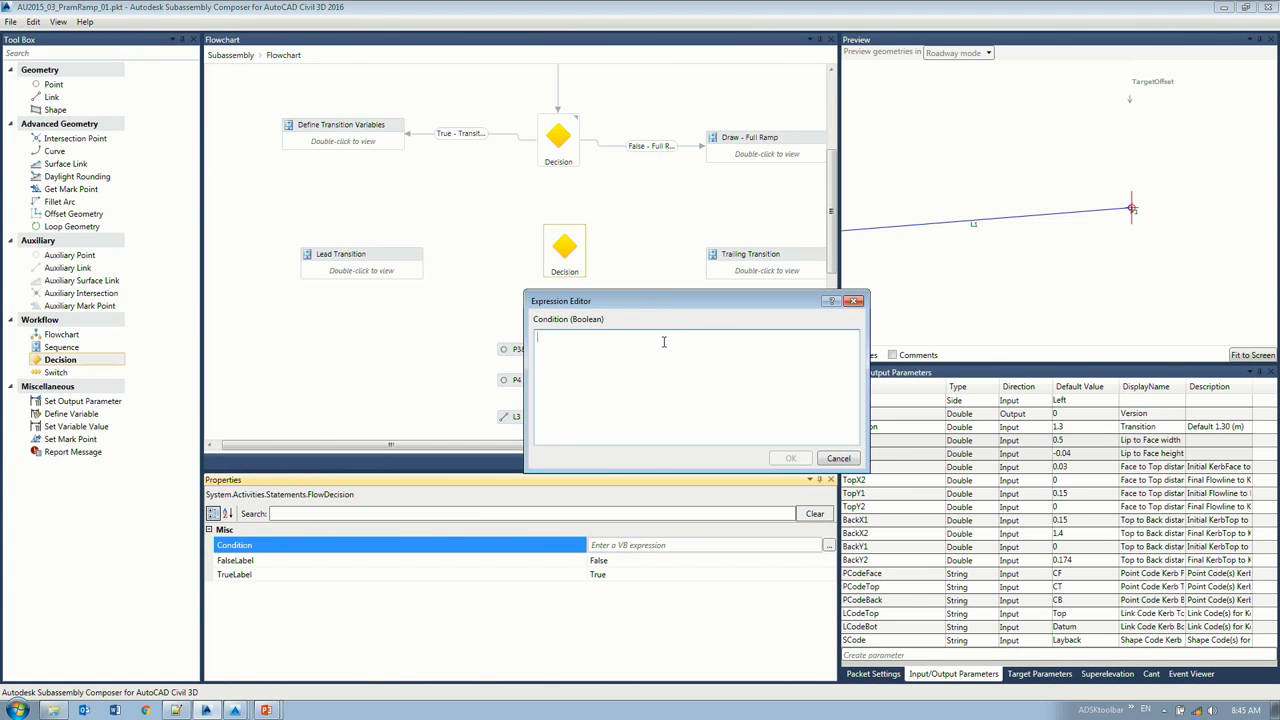
{"action": "type", "text": "Baseline.Station "}
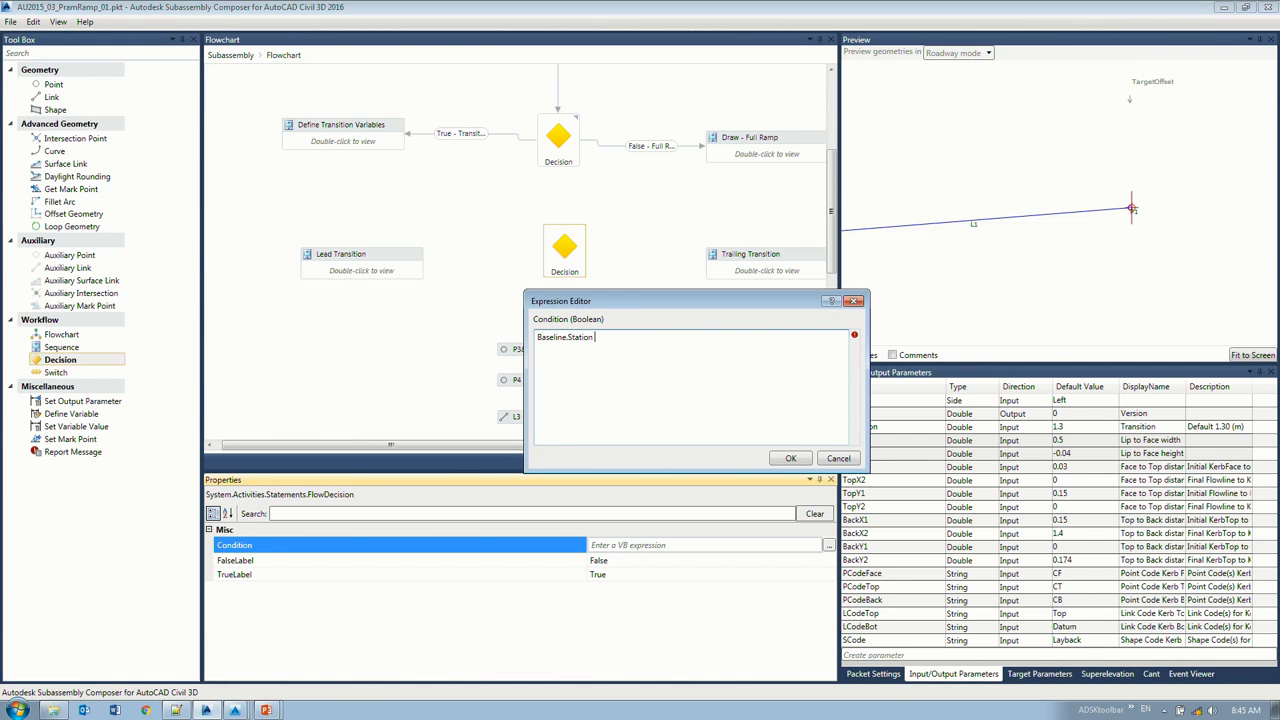
{"action": "type", "text": "<= (Baseline.RegionStart +"}
{"action": "left_click_drag", "start_coordinate": [836, 300], "coordinate": [742, 305]}
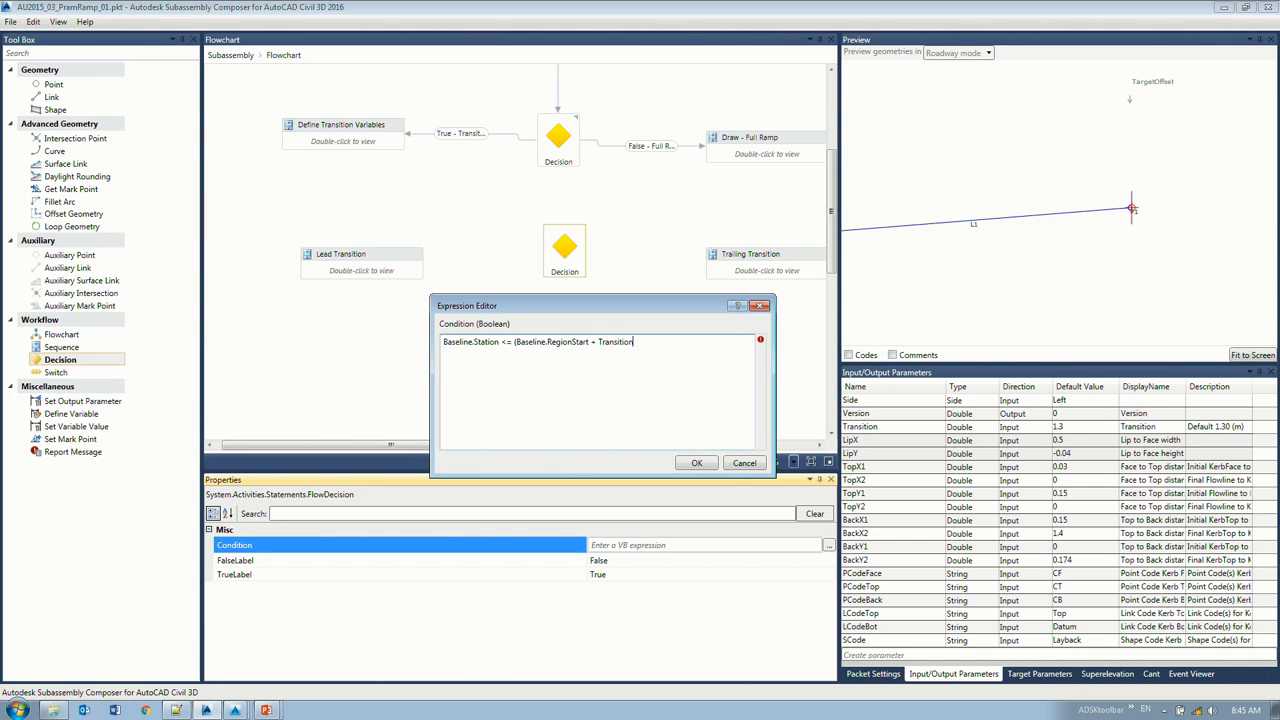
{"action": "left_click", "coordinate": [696, 463]}
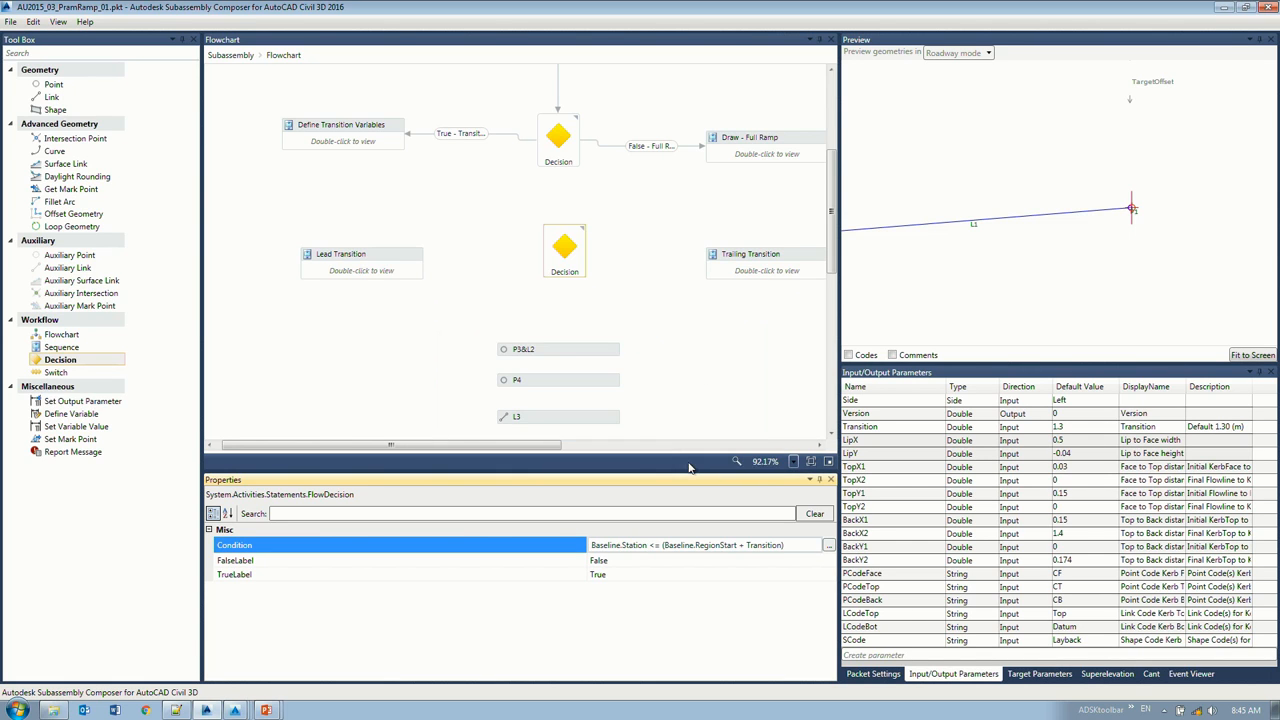
Step: Label the second Decision's branches "True - Leading" and "False - Trailing"
{"action": "left_click", "coordinate": [630, 577]}
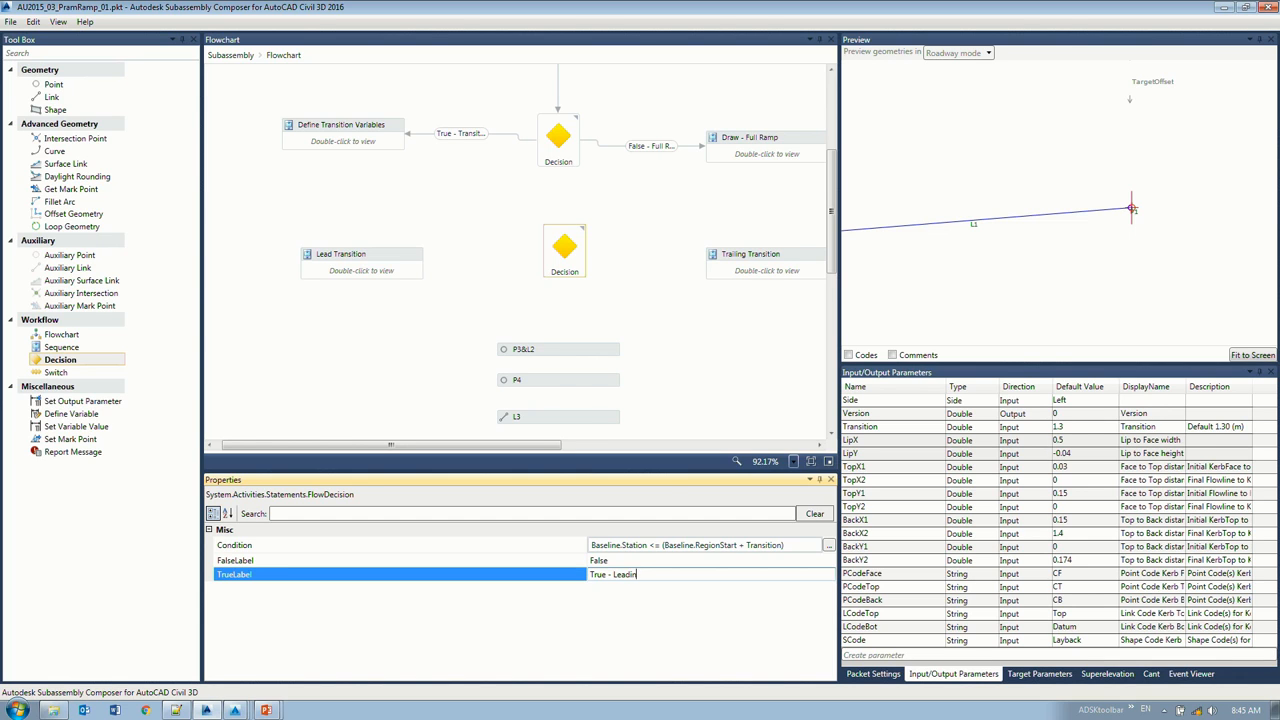
{"action": "left_click", "coordinate": [640, 561]}
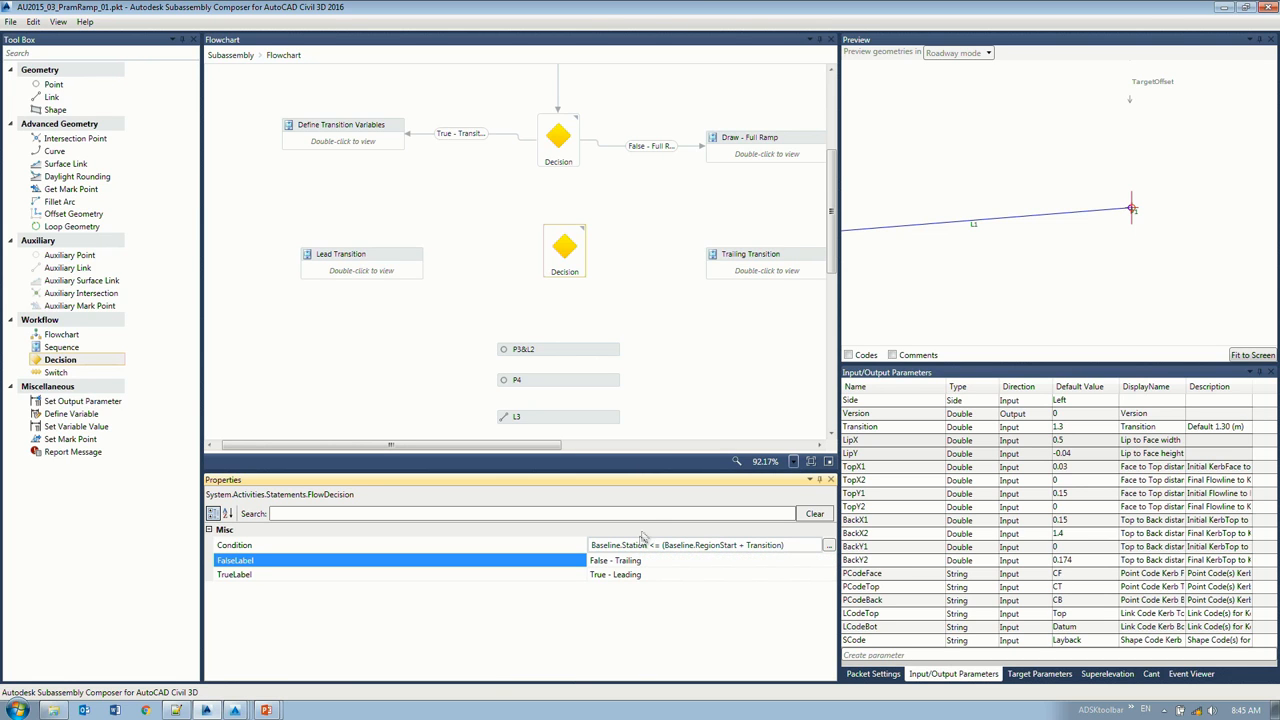
{"action": "left_click", "coordinate": [564, 248]}
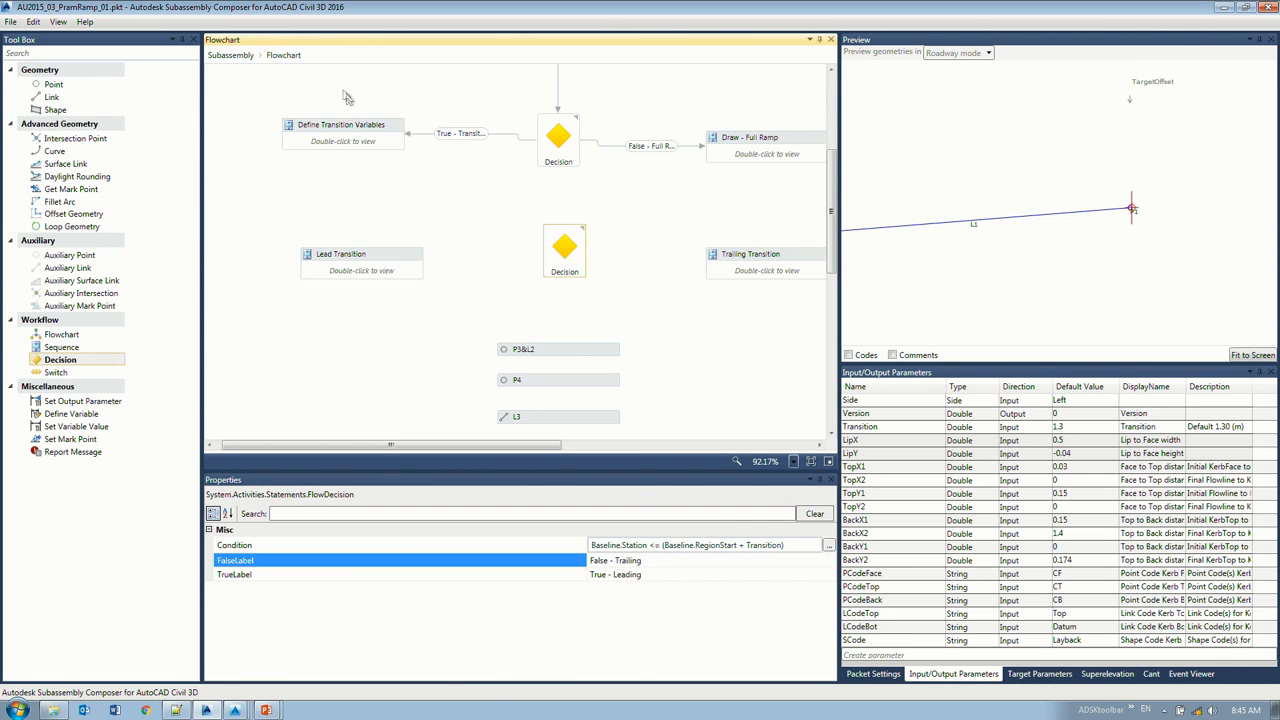
Step: Connect the Define Transition Variables sequence to the second Decision
{"action": "left_click", "coordinate": [371, 126]}
{"action": "left_click_drag", "start_coordinate": [347, 152], "coordinate": [564, 240]}
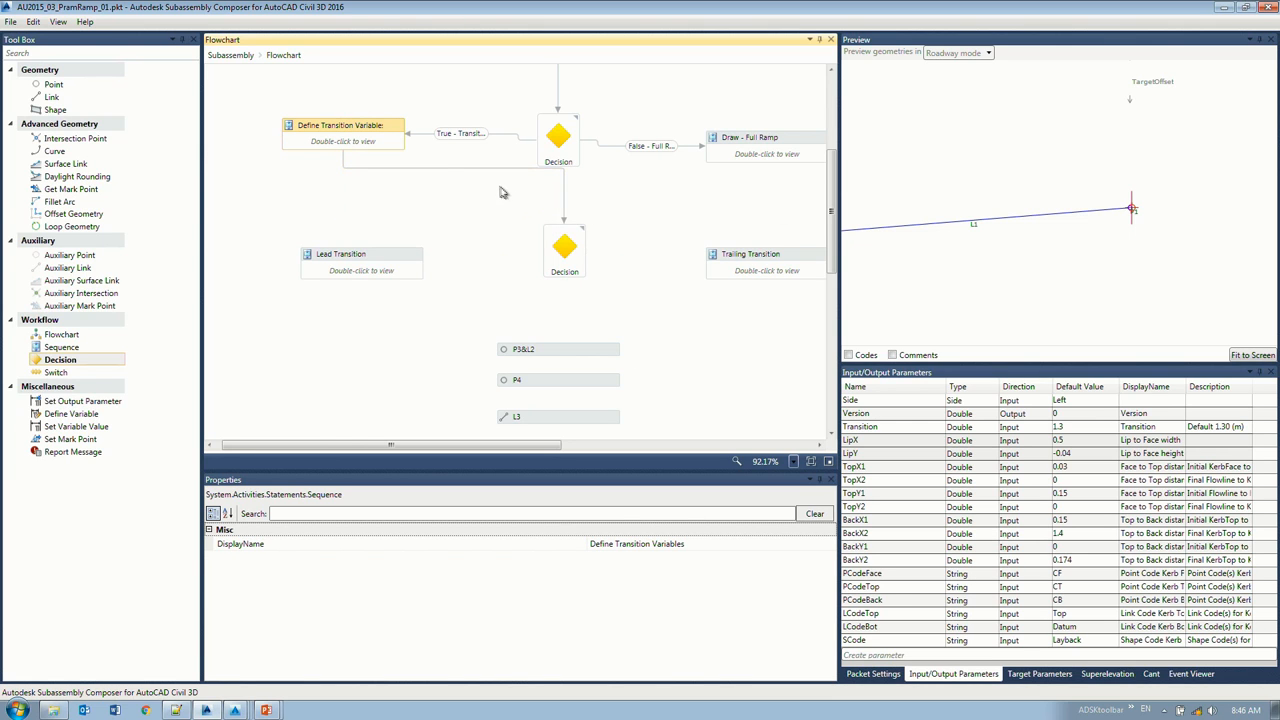
{"action": "left_click", "coordinate": [565, 256]}
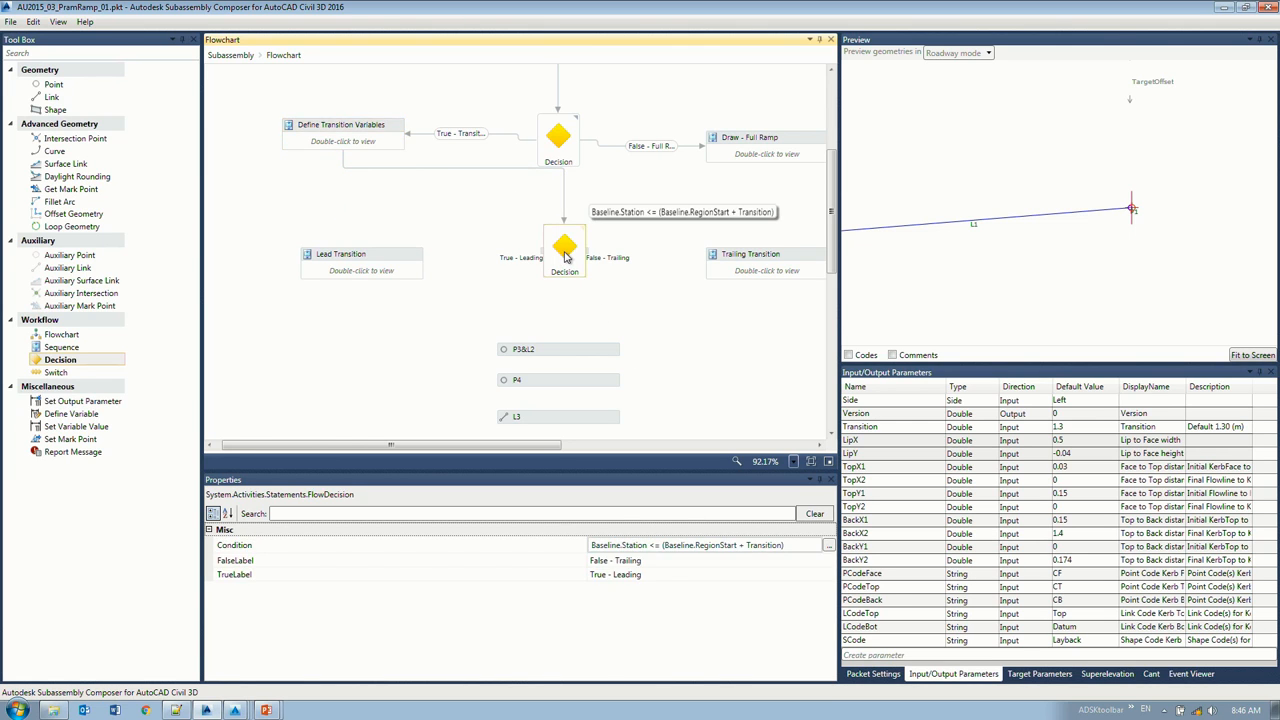
Step: Connect the second Decision's True branch to Lead Transition and its False branch to Trailing Transition
{"action": "left_click", "coordinate": [334, 262]}
{"action": "left_click", "coordinate": [788, 264]}
{"action": "left_click_drag", "start_coordinate": [543, 257], "coordinate": [391, 254]}
{"action": "left_click", "coordinate": [396, 258]}
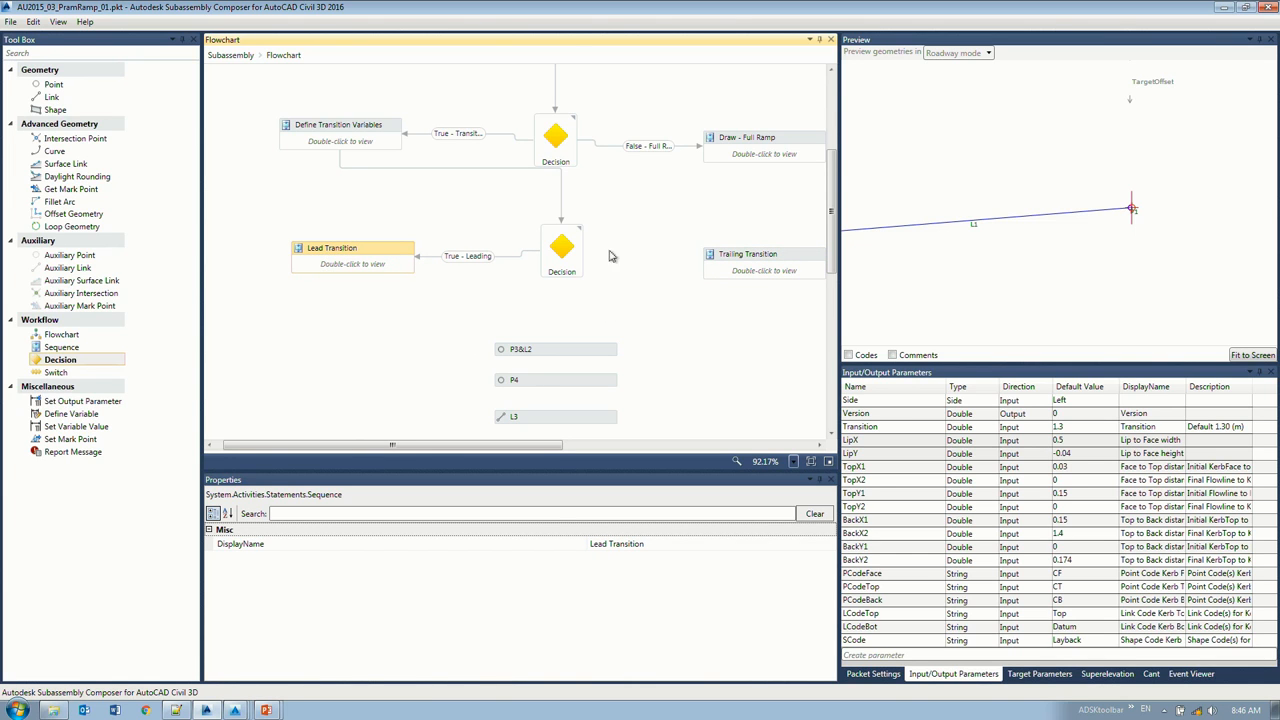
{"action": "left_click_drag", "start_coordinate": [582, 251], "coordinate": [710, 265]}
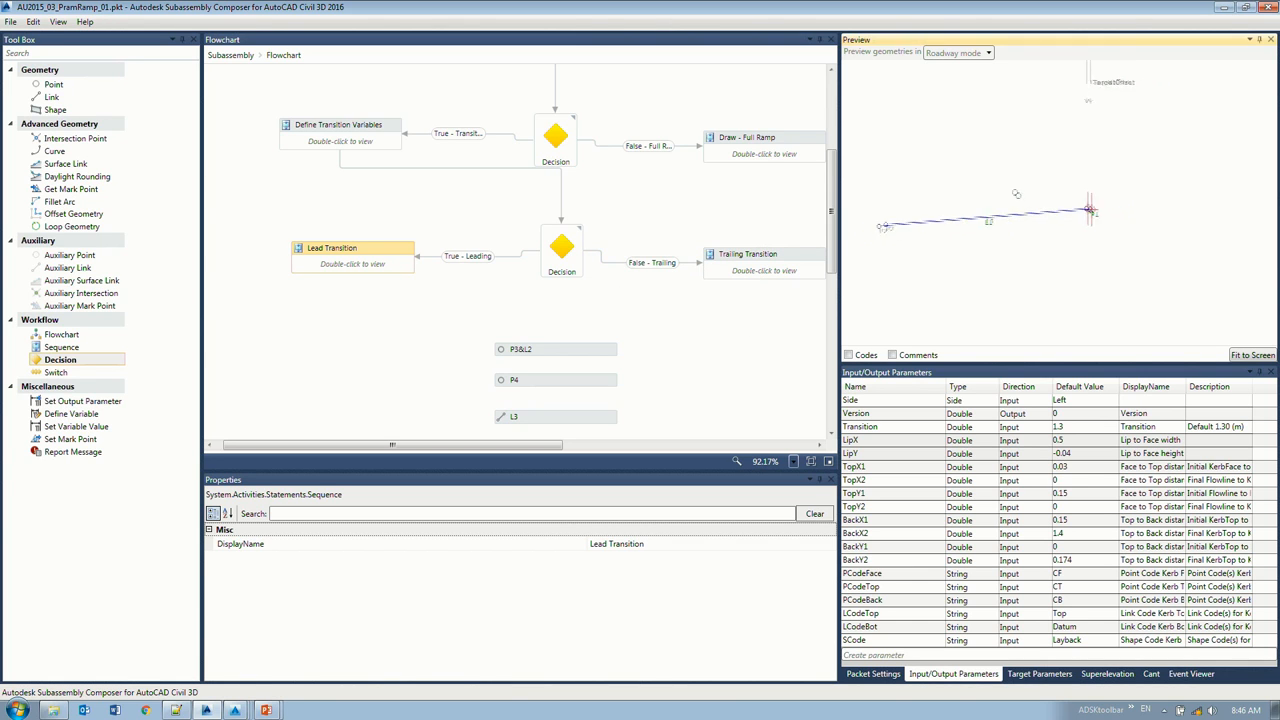
Step: Open the Lead Transition sequence and examine the expressions assigned to varTopX and varTopY
{"action": "double_click", "coordinate": [349, 252]}
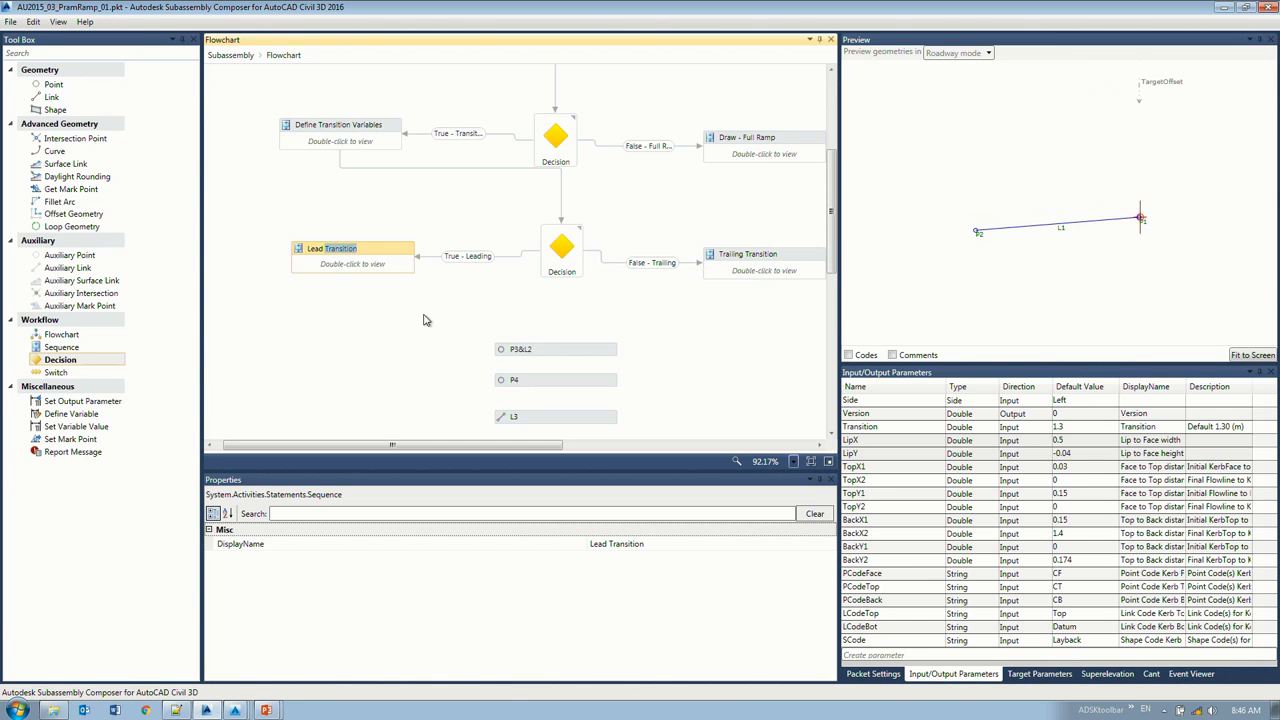
{"action": "double_click", "coordinate": [368, 265]}
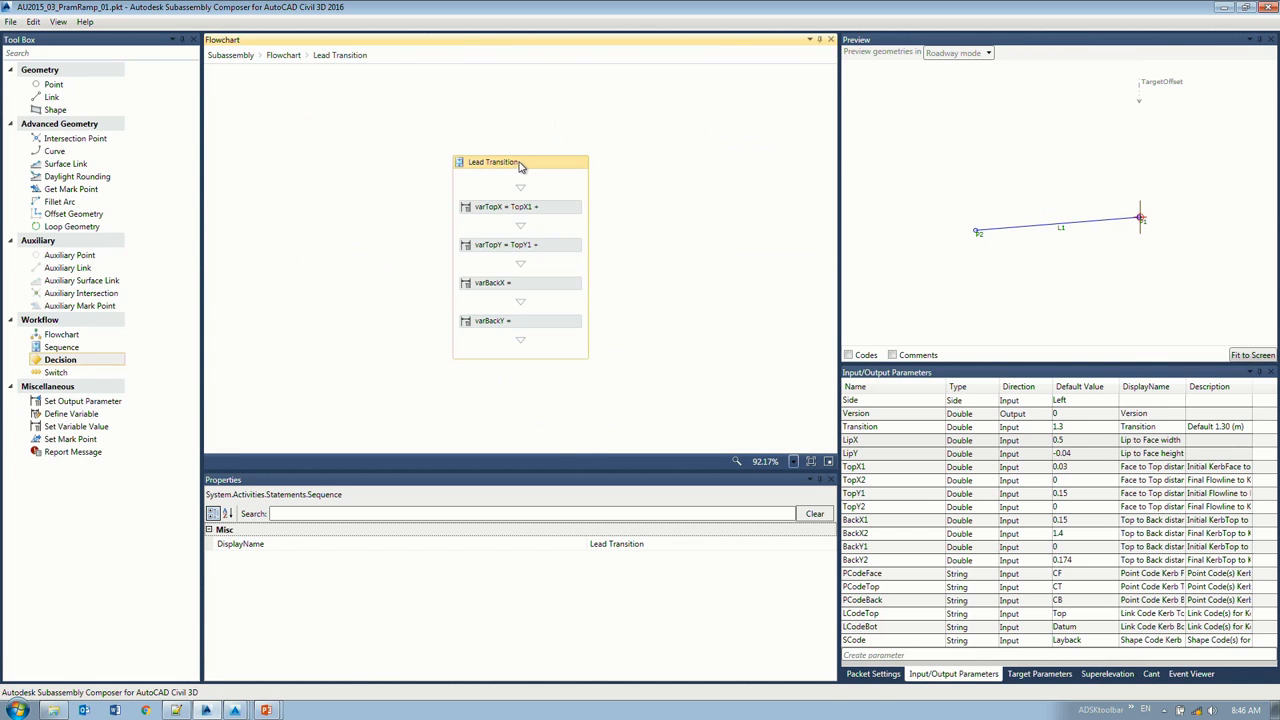
{"action": "left_click", "coordinate": [490, 207]}
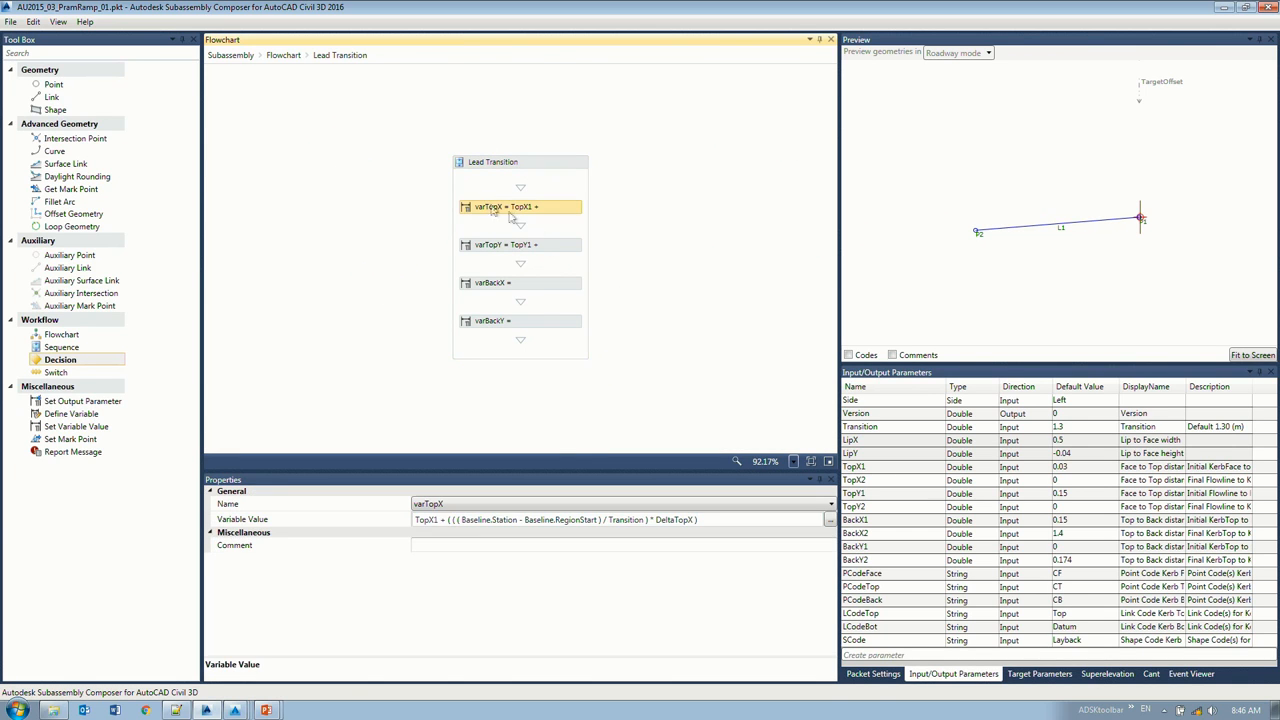
{"action": "left_click", "coordinate": [491, 250]}
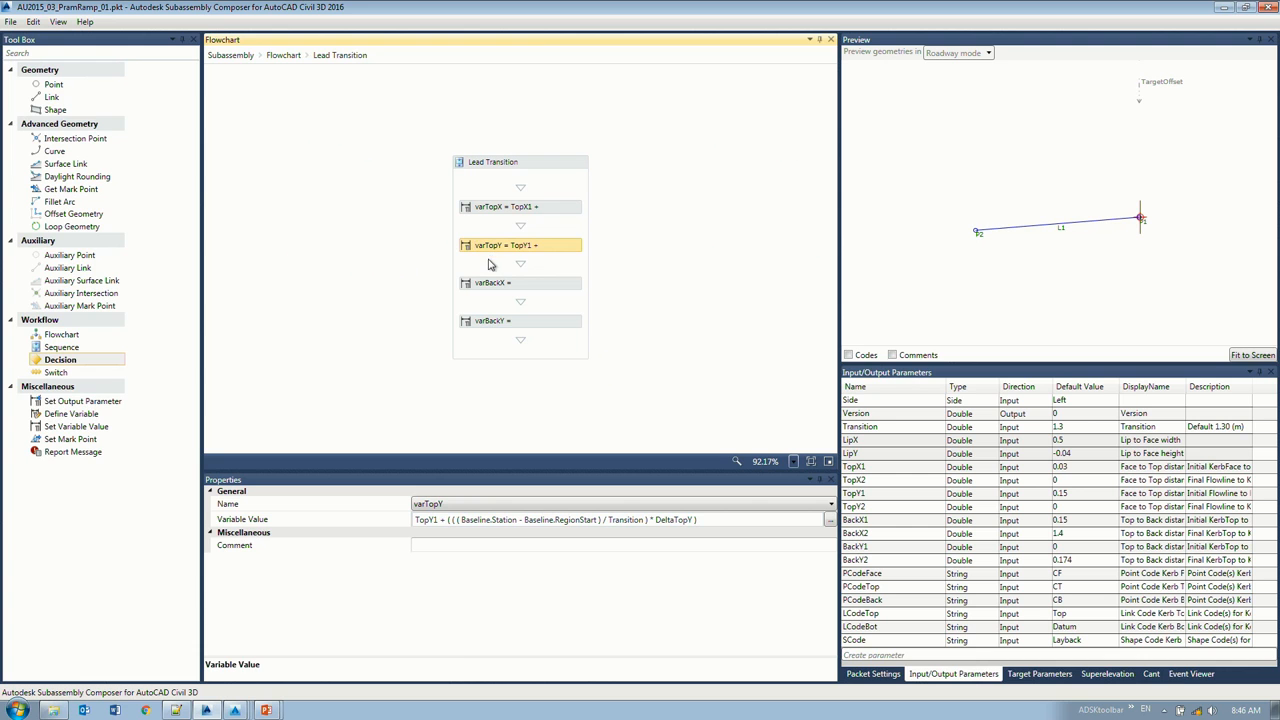
Step: Switch to the PowerPoint slide show to view the Pram Ramp details slide, and return to Subassembly Composer
{"action": "mouse_move", "coordinate": [272, 712]}
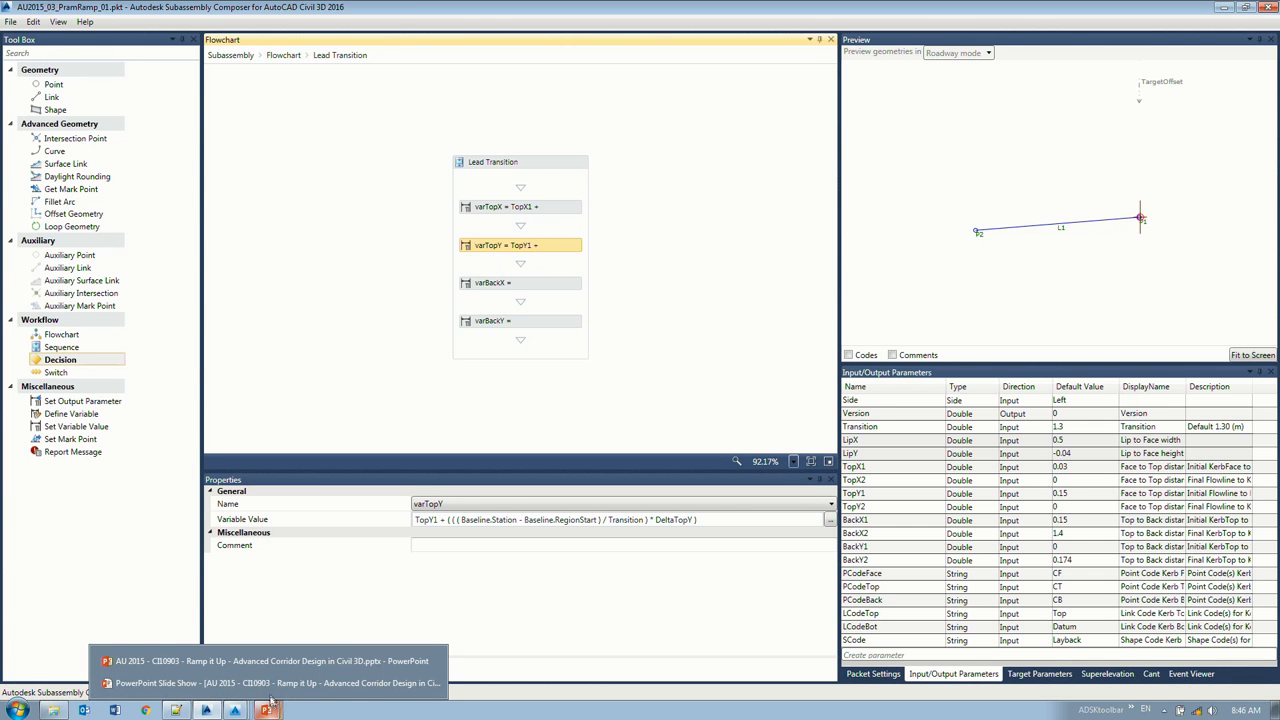
{"action": "left_click", "coordinate": [270, 683]}
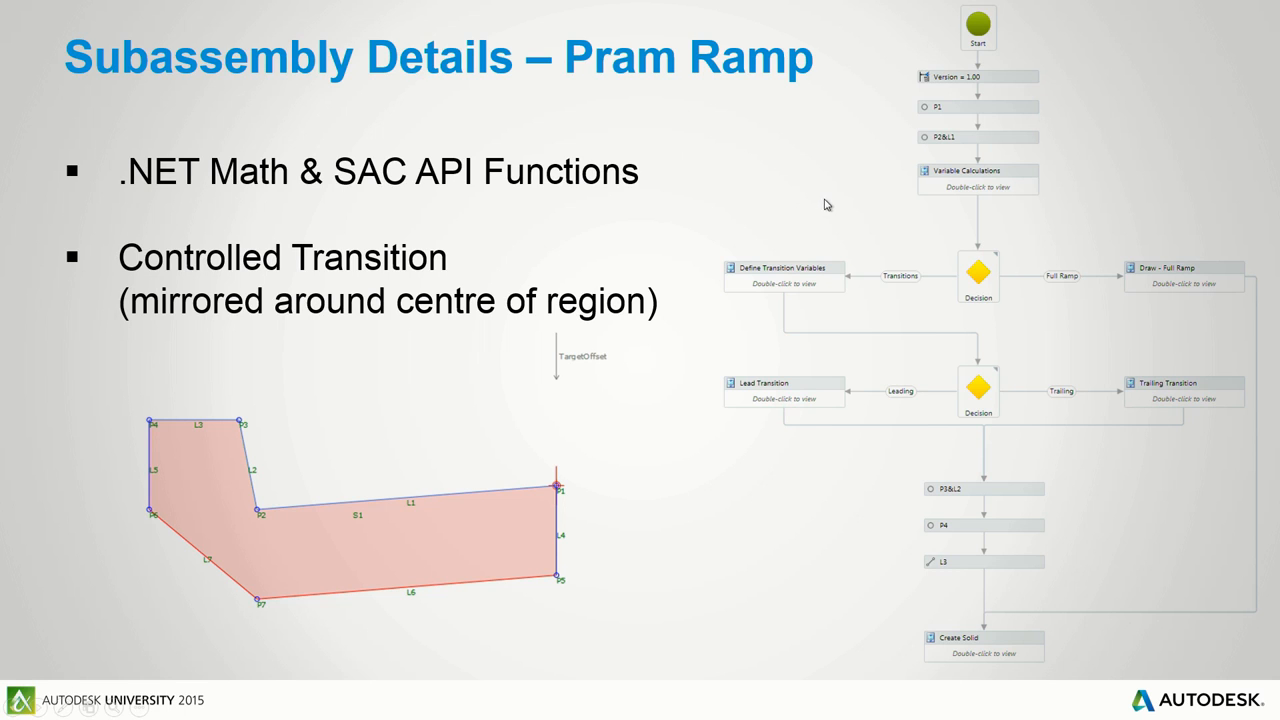
{"action": "key", "text": "alt+Tab"}
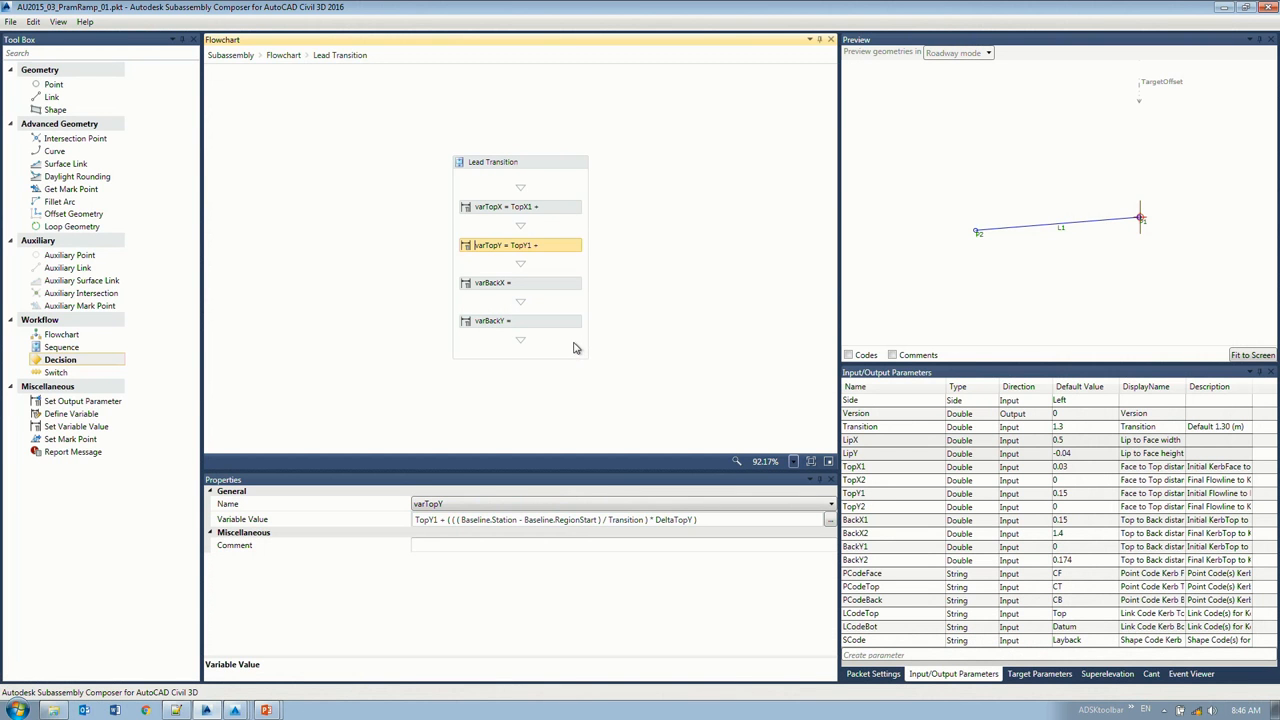
Step: Examine the parts of Lead Transition's varTopX expression in the Expression Editor: the starting offset, the station ratio and the delta
{"action": "left_click", "coordinate": [541, 212]}
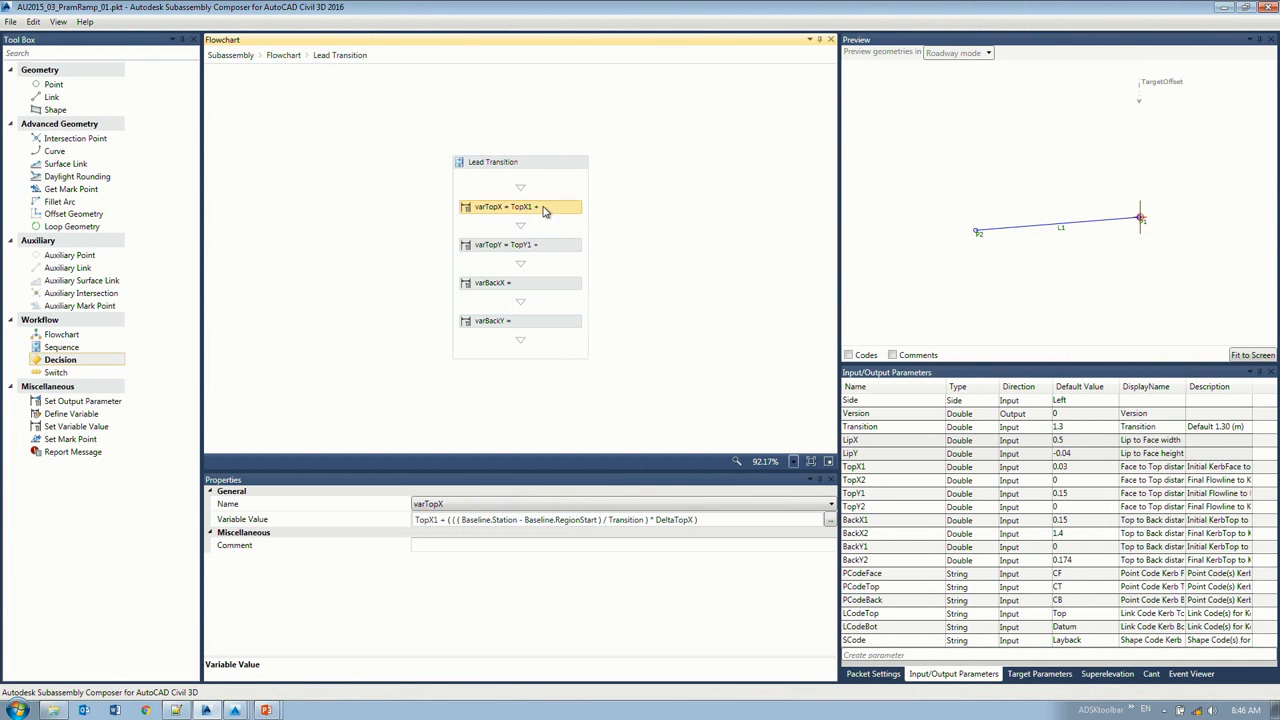
{"action": "left_click", "coordinate": [829, 519]}
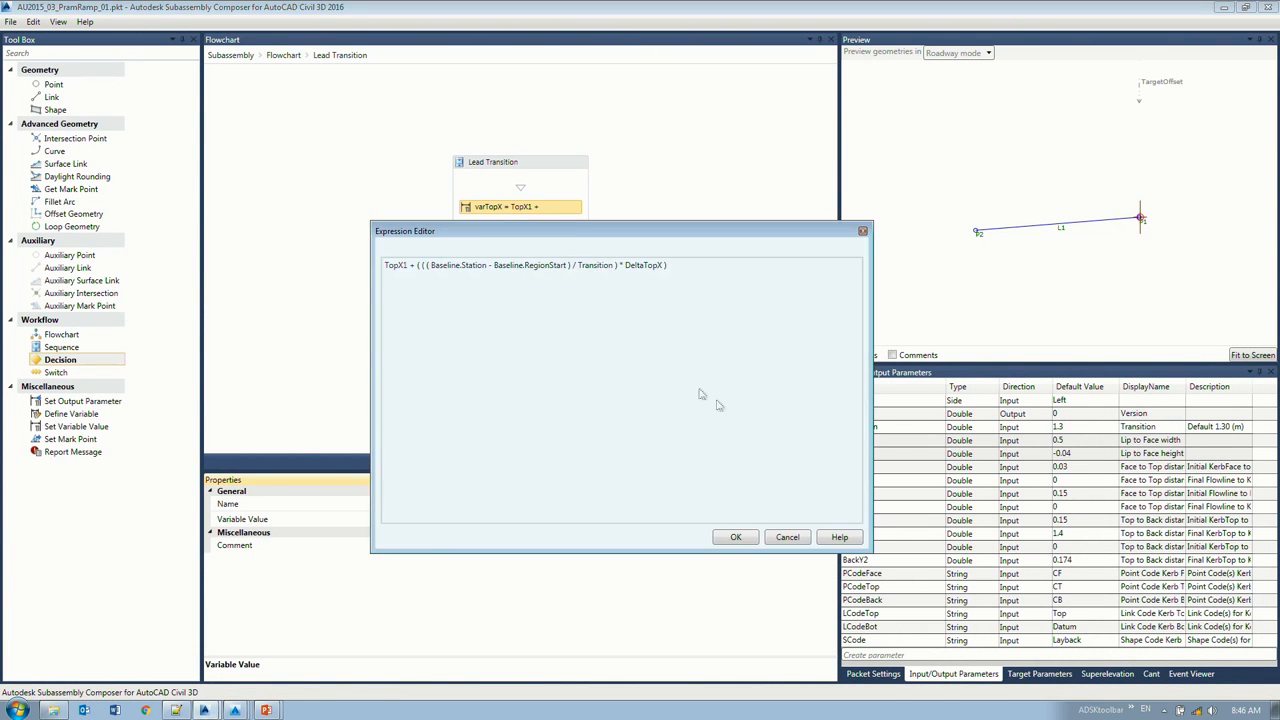
{"action": "left_click", "coordinate": [314, 216]}
{"action": "left_click_drag", "start_coordinate": [311, 215], "coordinate": [459, 217]}
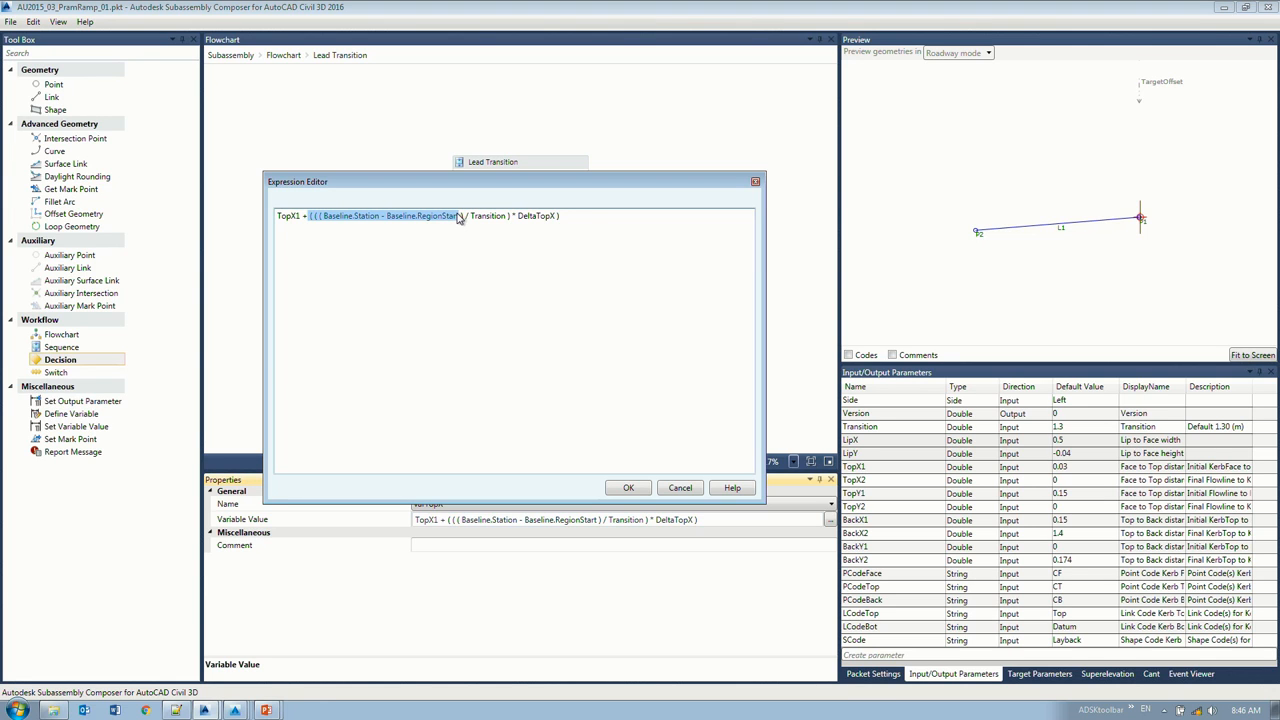
{"action": "left_click_drag", "start_coordinate": [562, 216], "coordinate": [503, 216]}
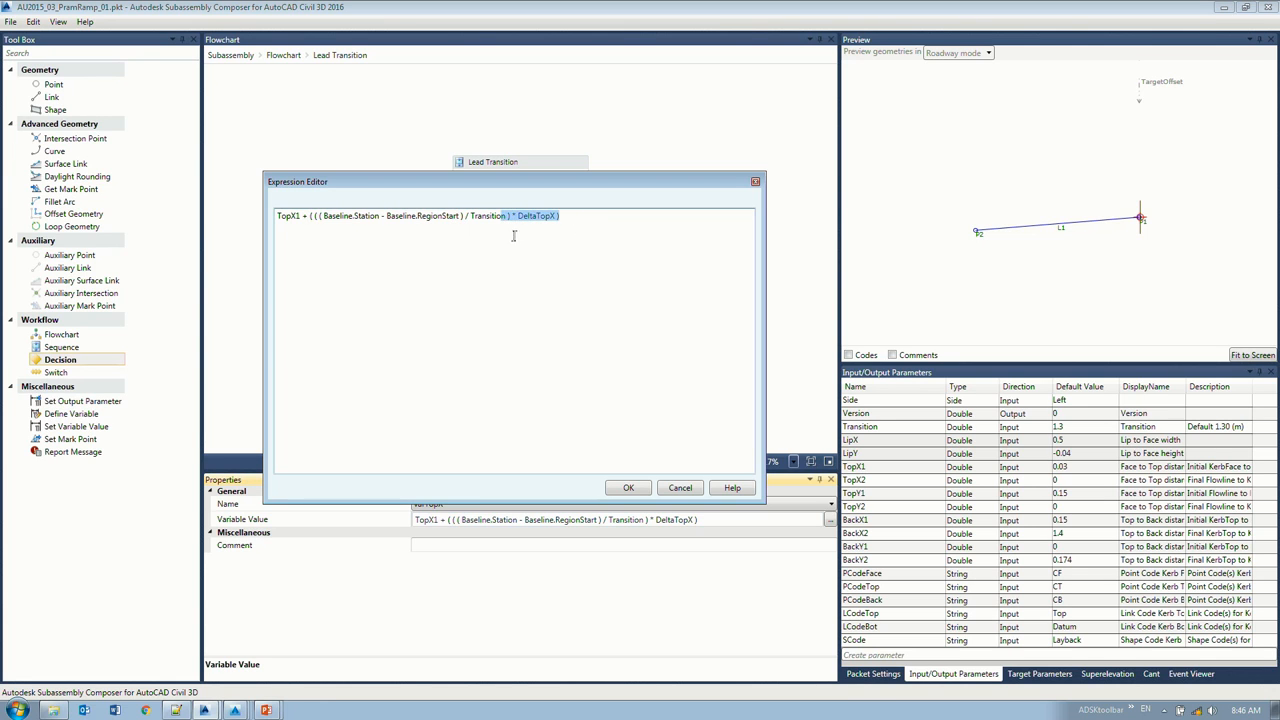
{"action": "left_click_drag", "start_coordinate": [301, 216], "coordinate": [256, 230]}
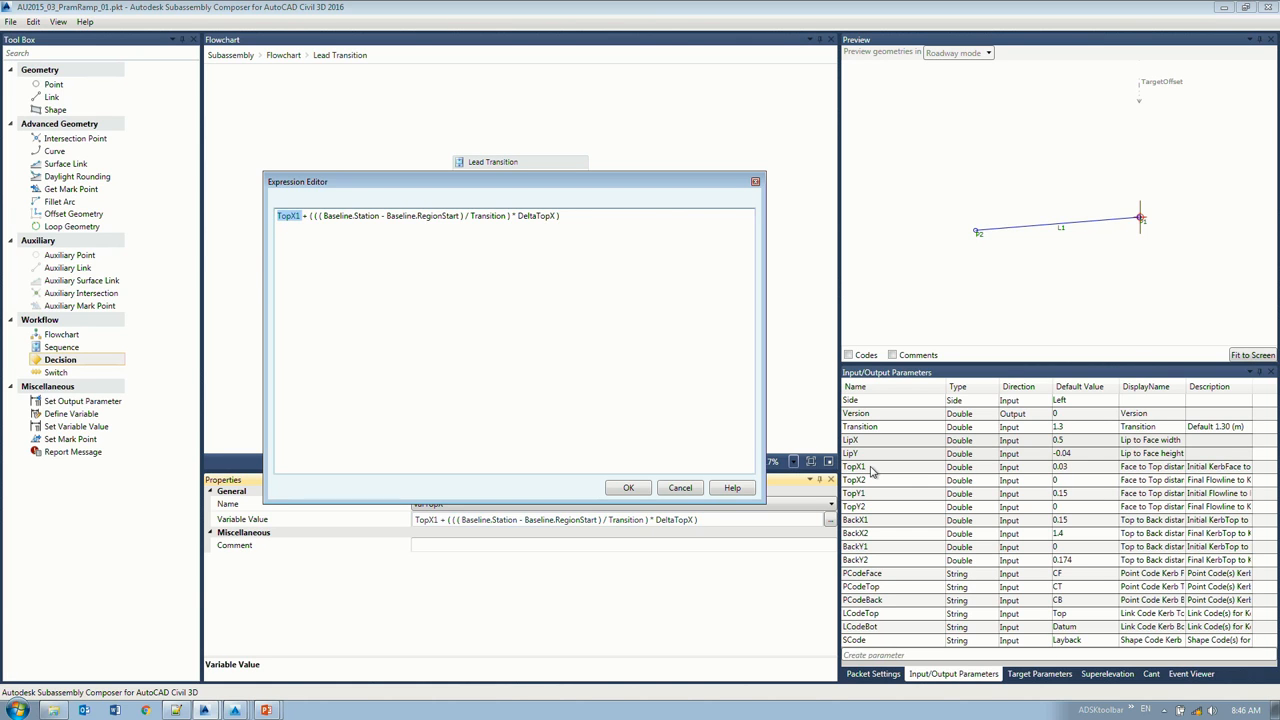
{"action": "left_click", "coordinate": [630, 487]}
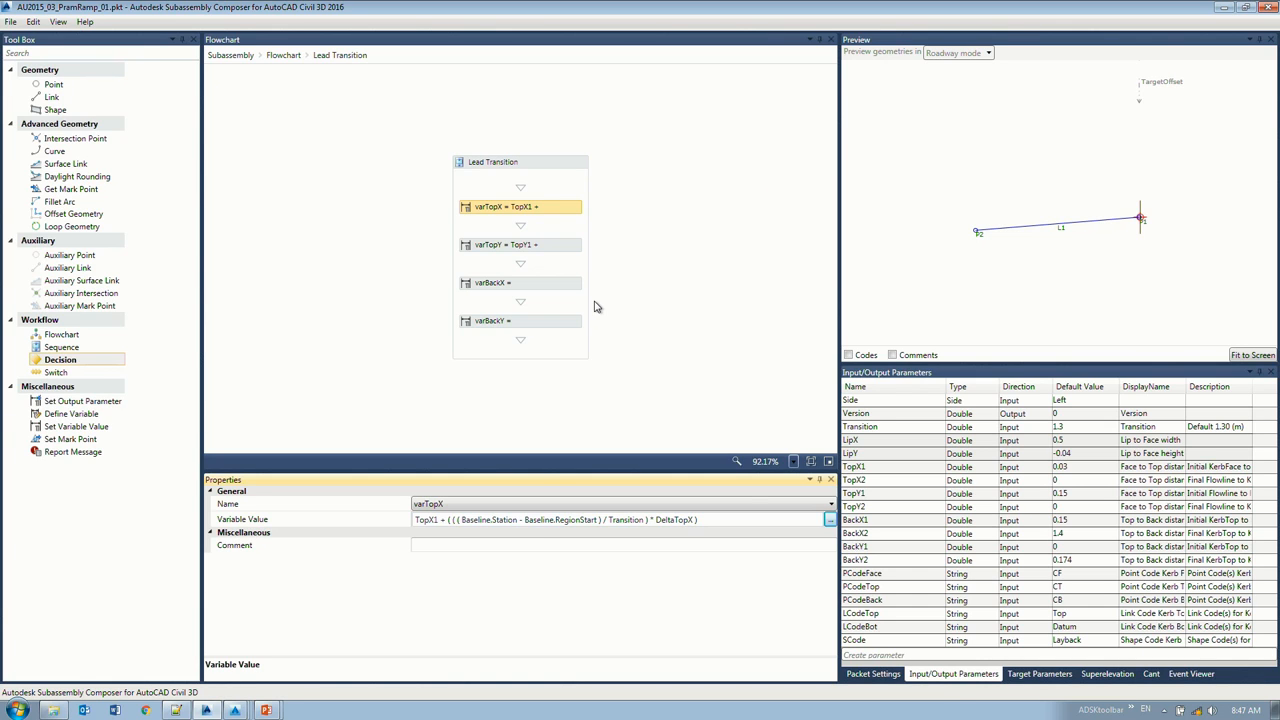
{"action": "left_click", "coordinate": [524, 547]}
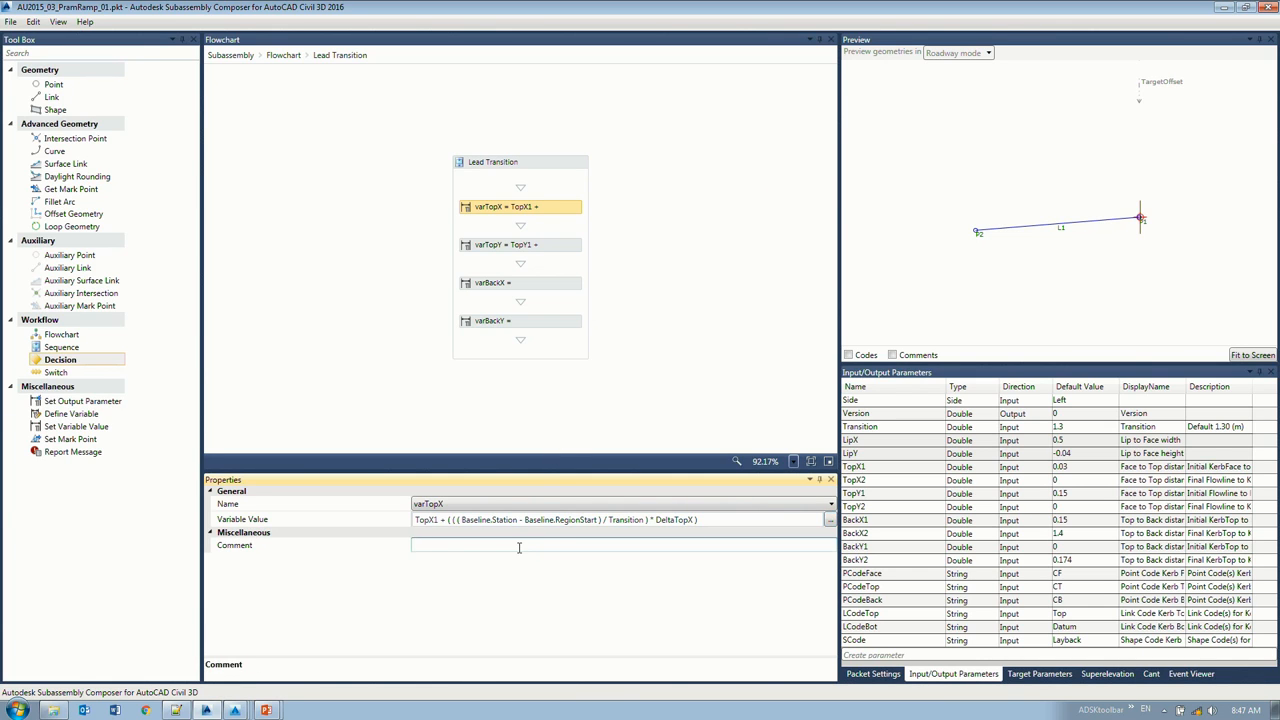
Step: Open the Trailing Transition sequence and examine its varTopX expression in the Expression Editor
{"action": "left_click", "coordinate": [283, 55]}
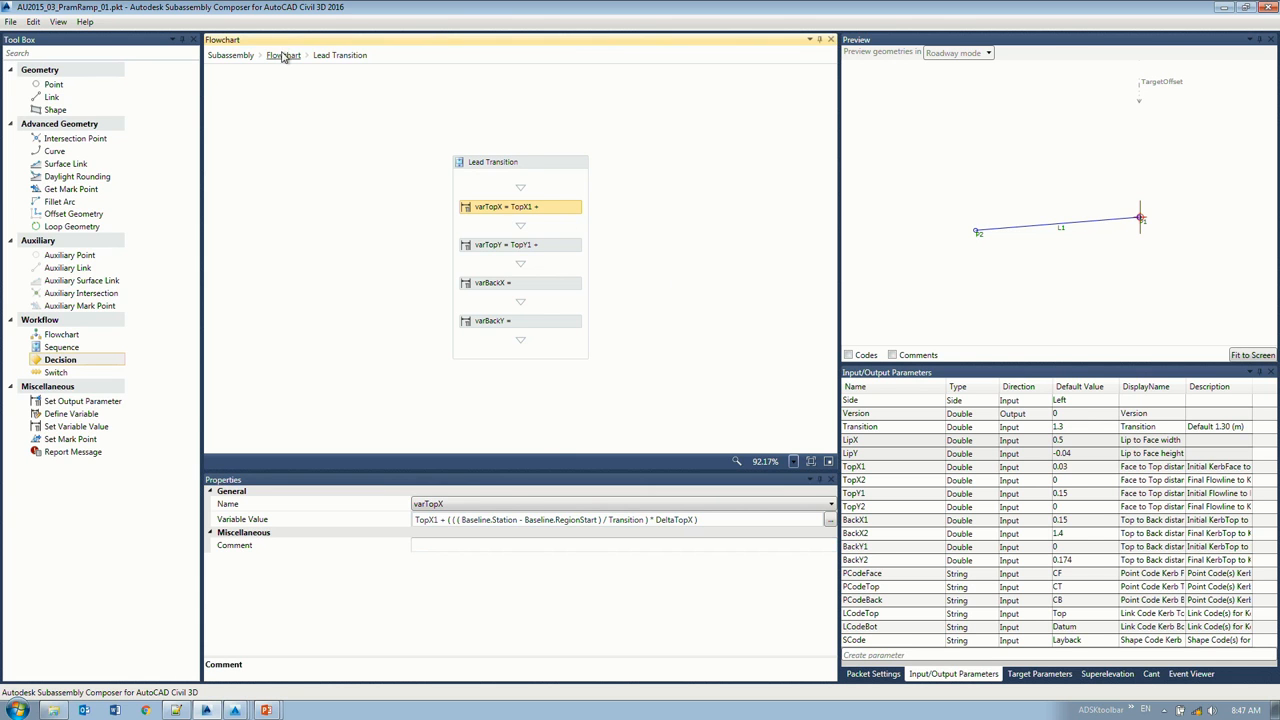
{"action": "scroll", "coordinate": [394, 234], "scroll_direction": "down", "scroll_amount": 3}
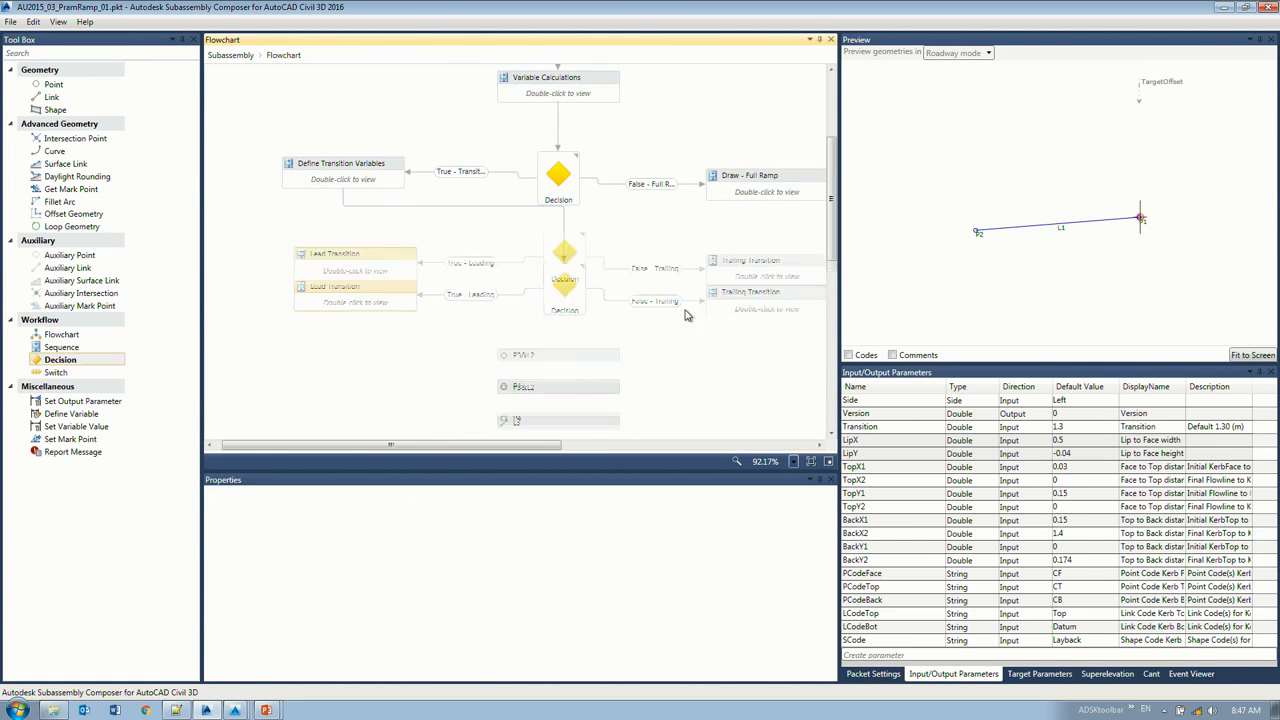
{"action": "scroll", "coordinate": [690, 316], "scroll_direction": "down", "scroll_amount": 2}
{"action": "left_click_drag", "start_coordinate": [357, 220], "coordinate": [562, 291]}
{"action": "double_click", "coordinate": [770, 211]}
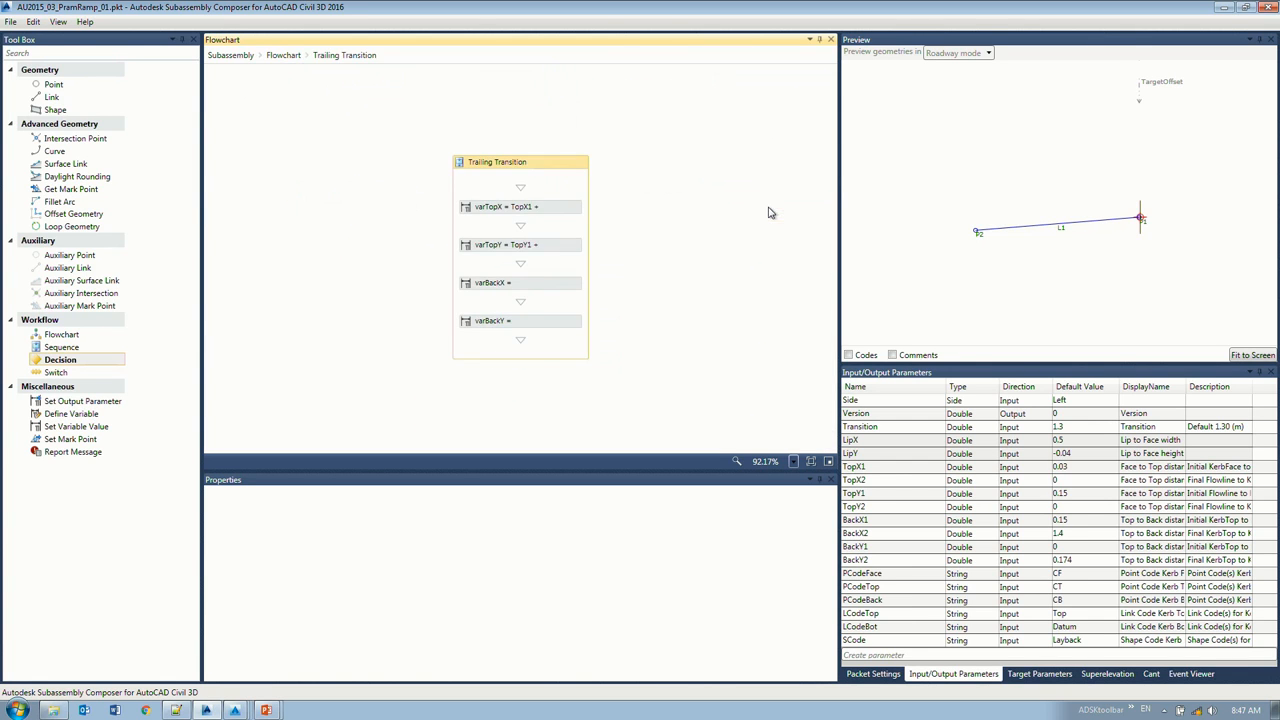
{"action": "left_click", "coordinate": [560, 211]}
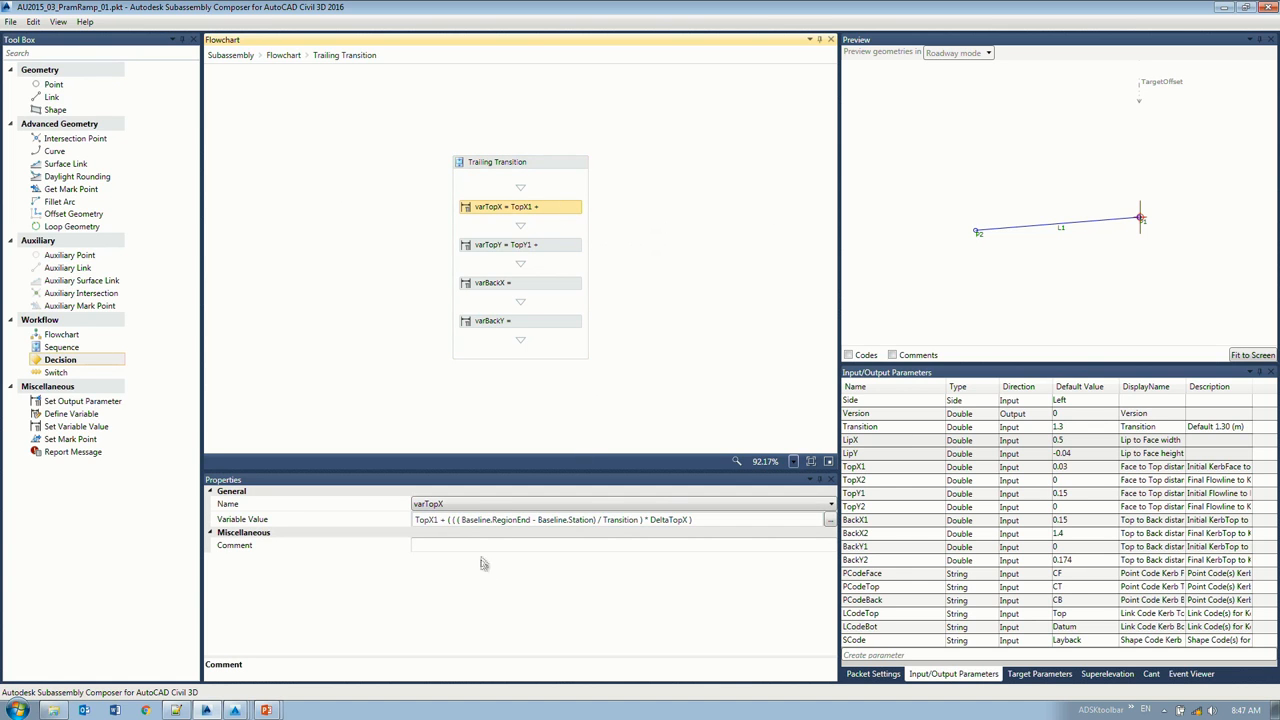
{"action": "left_click", "coordinate": [829, 520]}
{"action": "left_click_drag", "start_coordinate": [320, 215], "coordinate": [511, 214]}
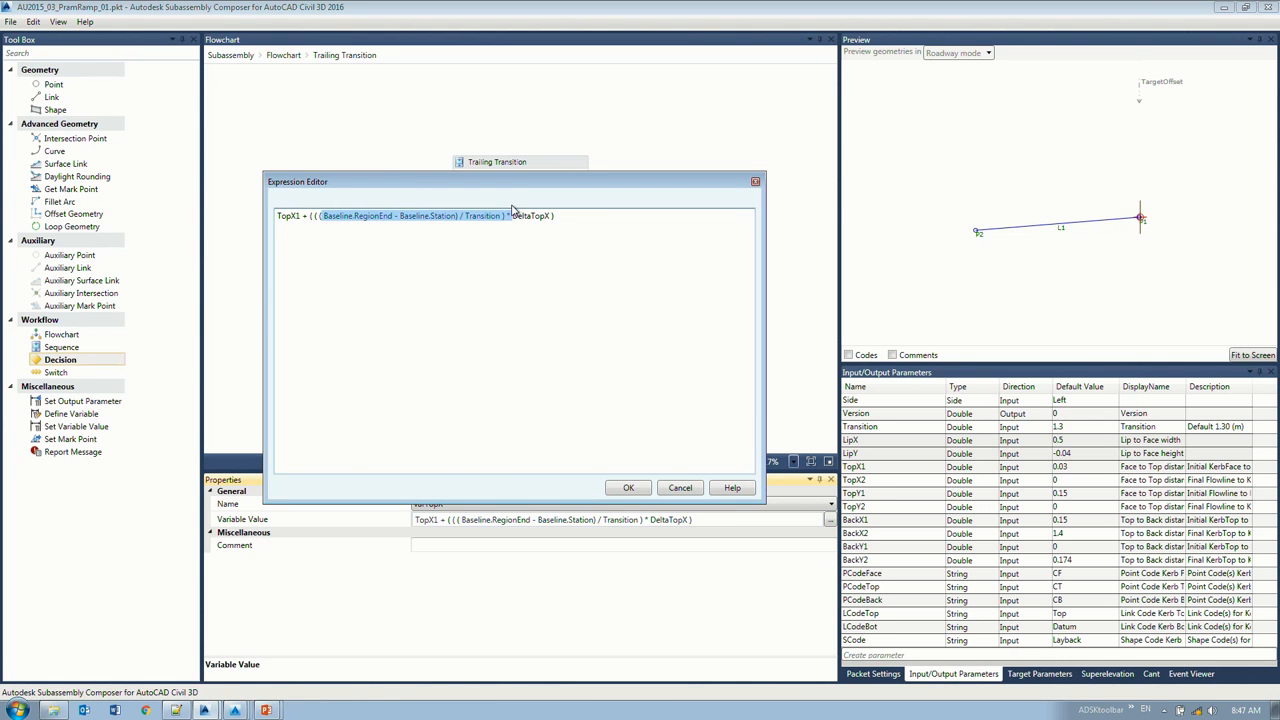
{"action": "left_click", "coordinate": [677, 487]}
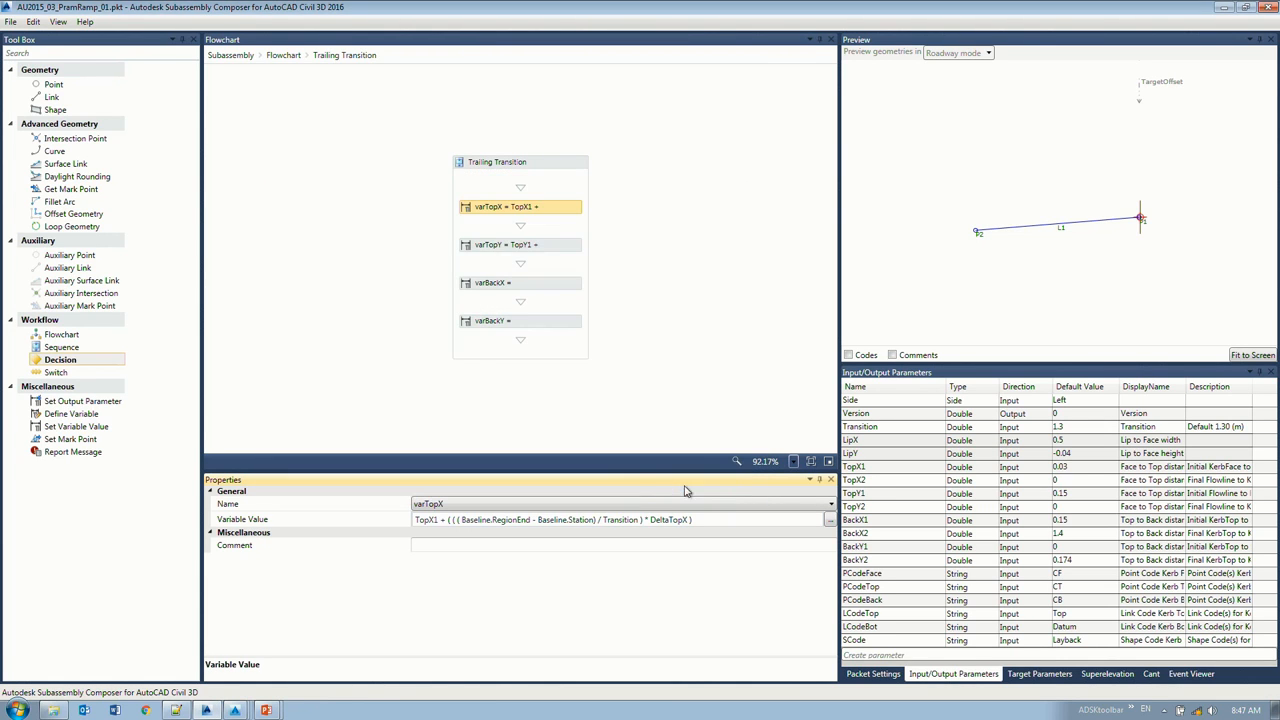
Step: Return to the main flowchart and connect both Lead Transition and Trailing Transition to P3&L2
{"action": "left_click", "coordinate": [283, 55]}
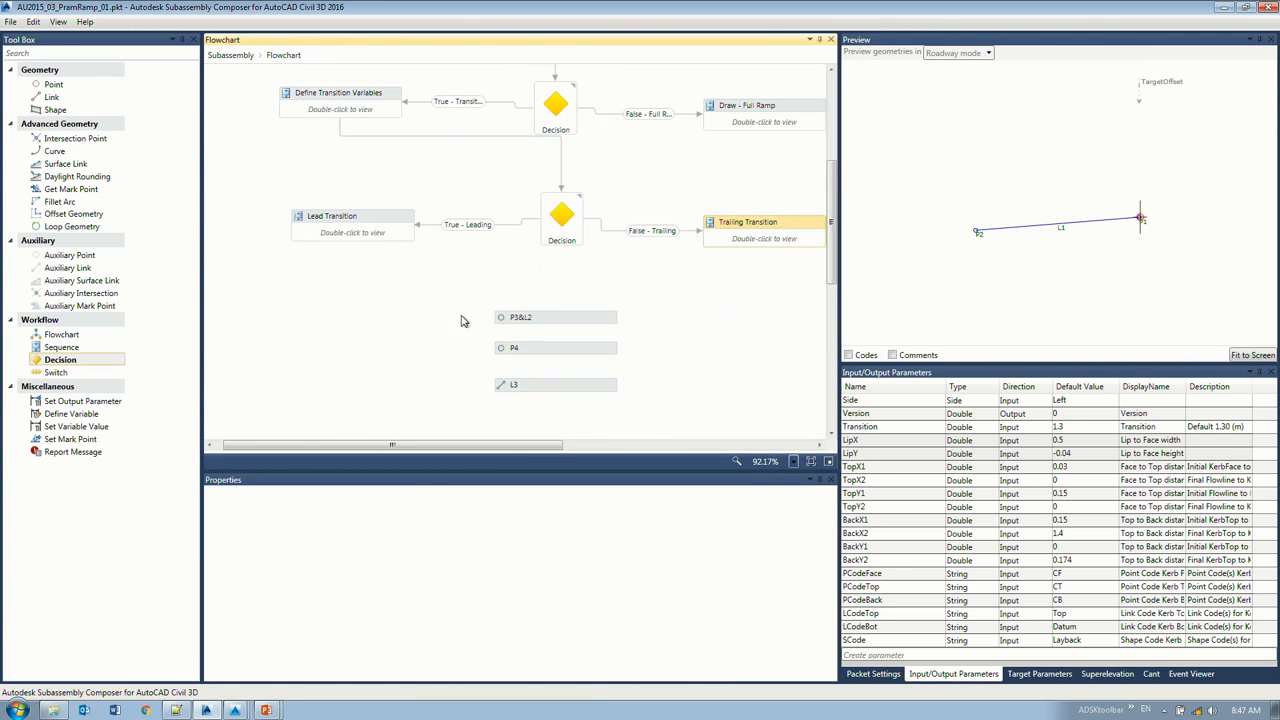
{"action": "left_click_drag", "start_coordinate": [353, 244], "coordinate": [556, 312]}
{"action": "left_click_drag", "start_coordinate": [766, 251], "coordinate": [555, 314]}
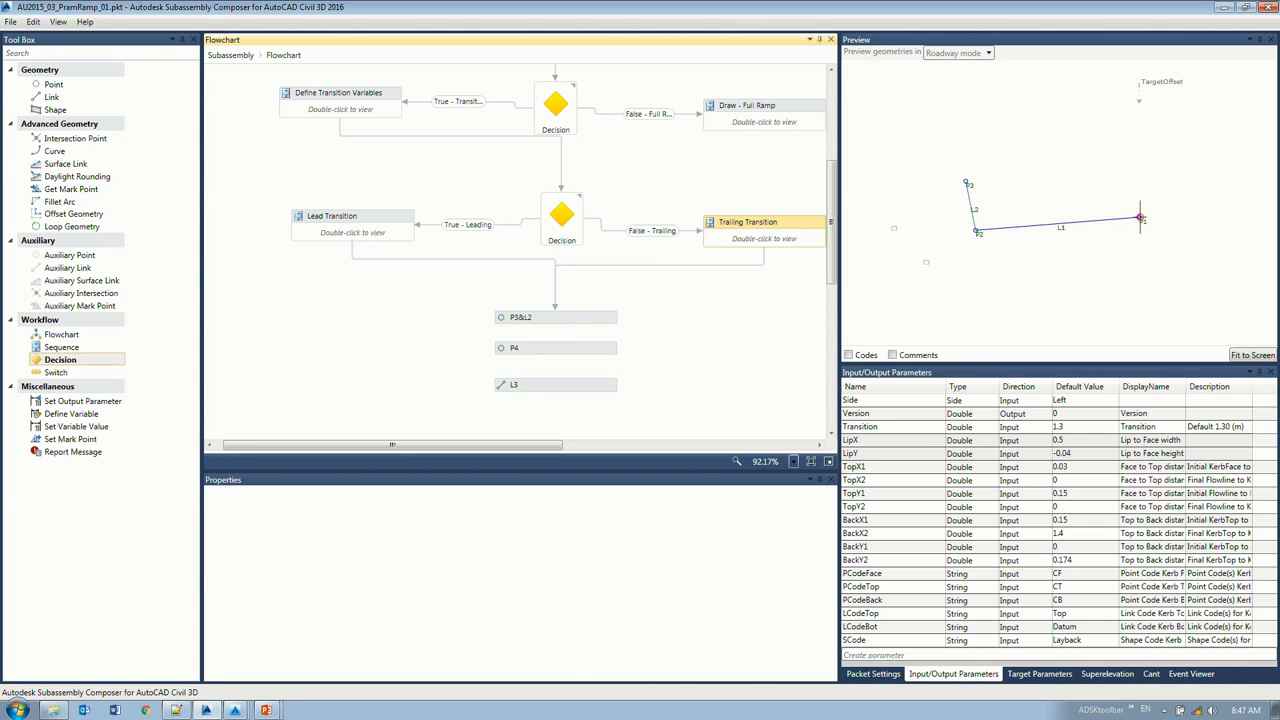
Step: Examine the P3&L2 point's geometry properties and the input parameters from TopX1 to BackY2
{"action": "left_click", "coordinate": [536, 318]}
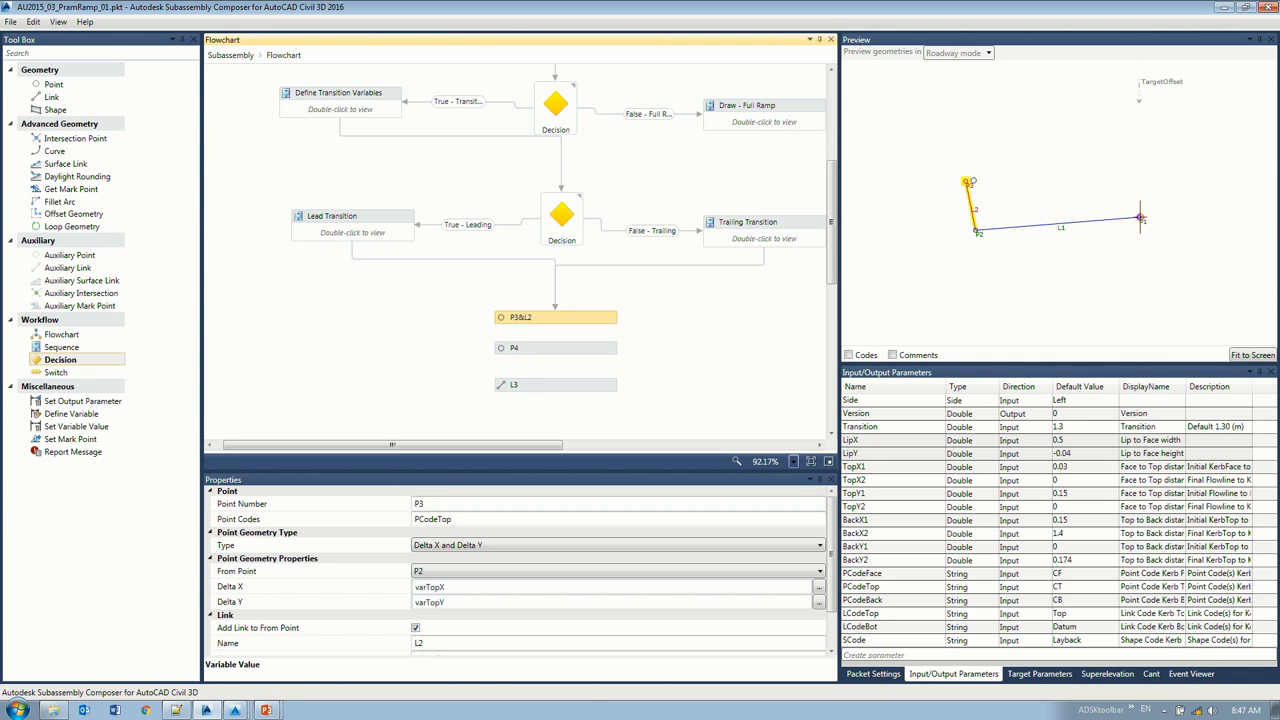
{"action": "left_click", "coordinate": [878, 466]}
{"action": "left_click", "coordinate": [867, 480]}
{"action": "left_click", "coordinate": [866, 470]}
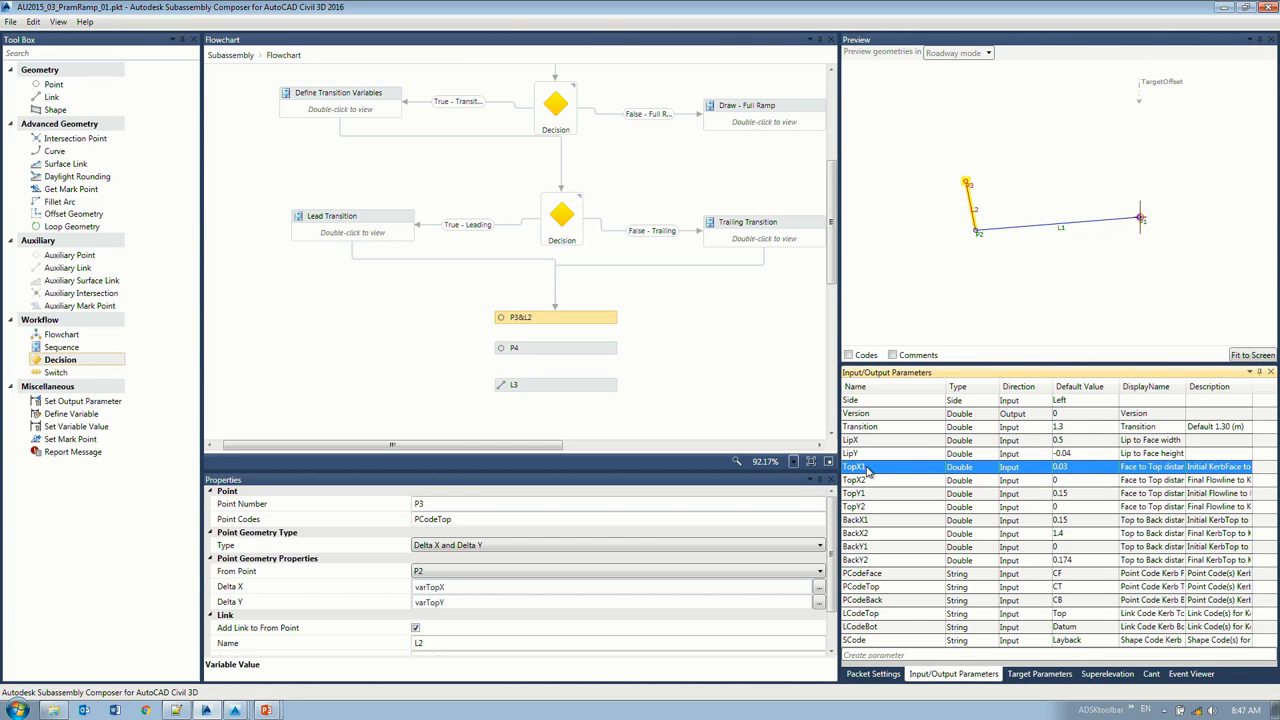
{"action": "left_click", "coordinate": [867, 484]}
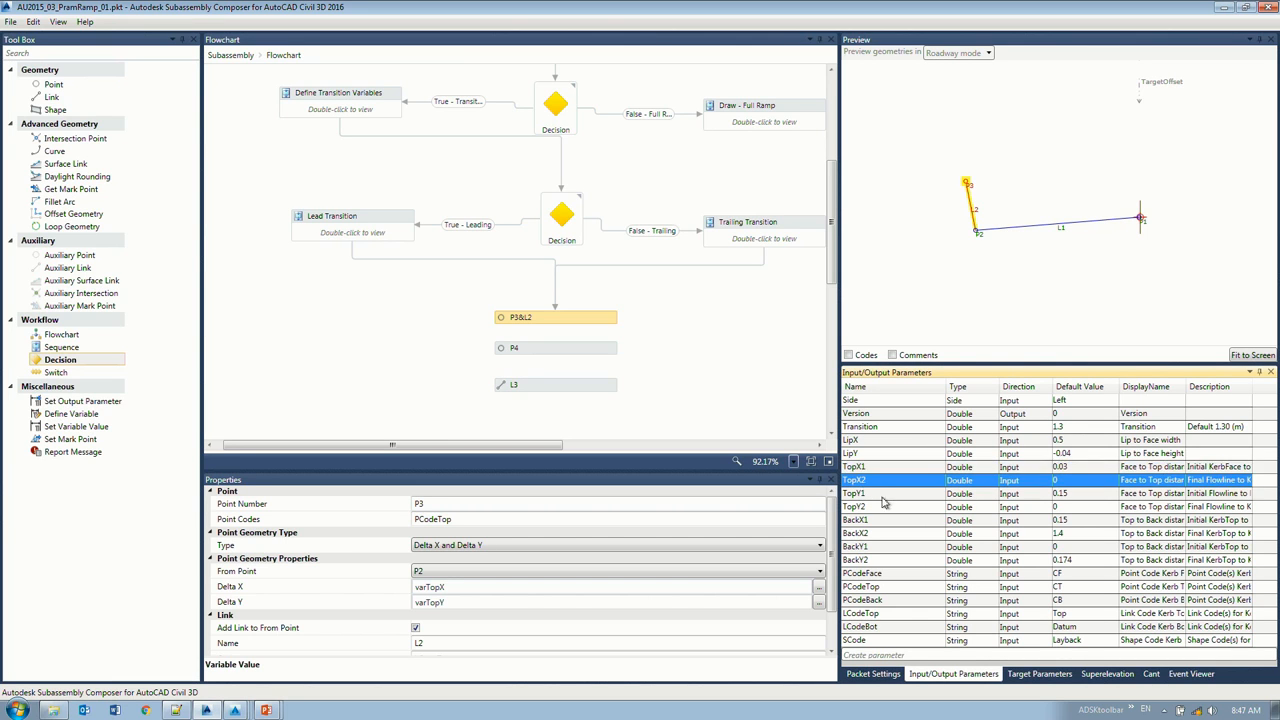
{"action": "left_click", "coordinate": [873, 495]}
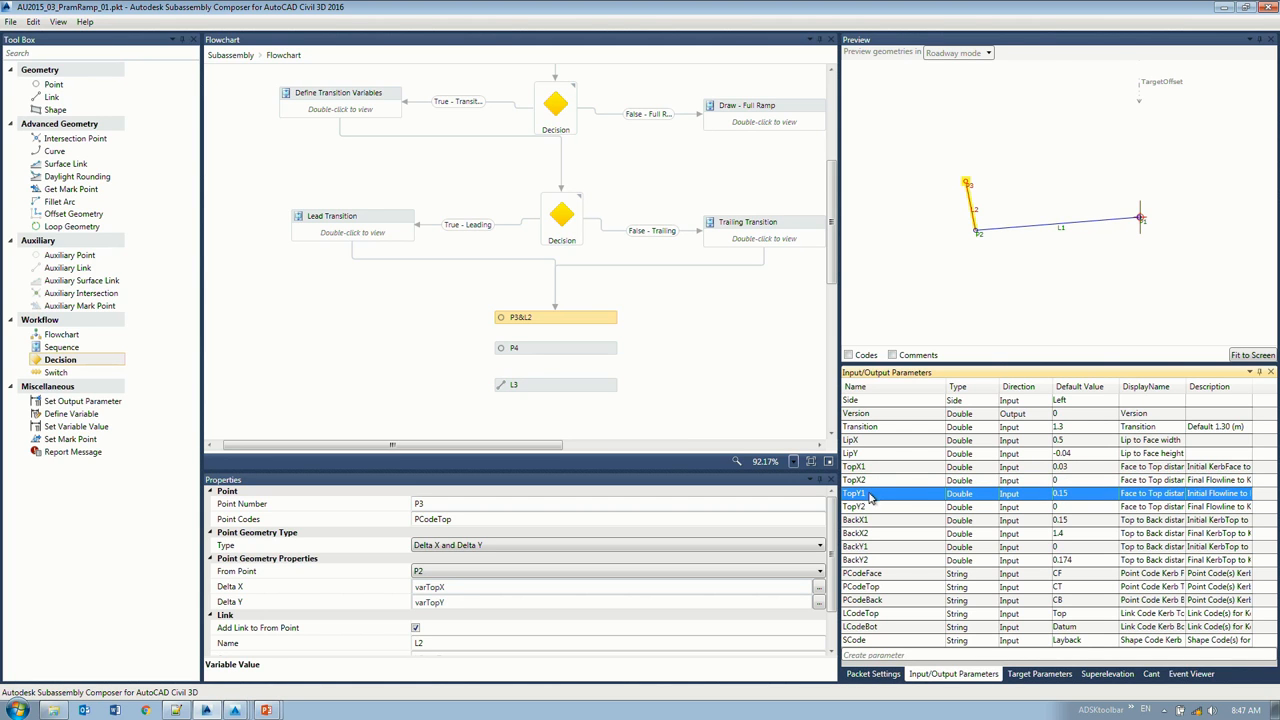
{"action": "left_click", "coordinate": [876, 507]}
{"action": "left_click", "coordinate": [876, 468]}
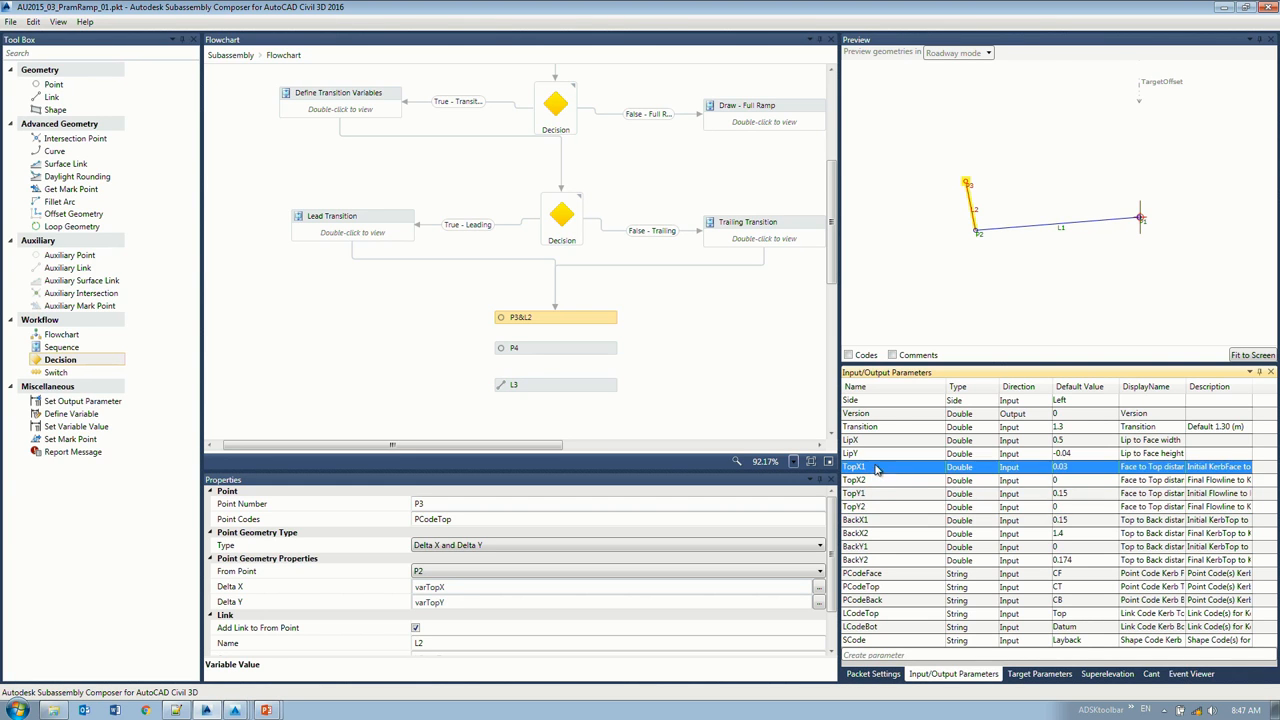
{"action": "left_click", "coordinate": [877, 561], "text": "shift"}
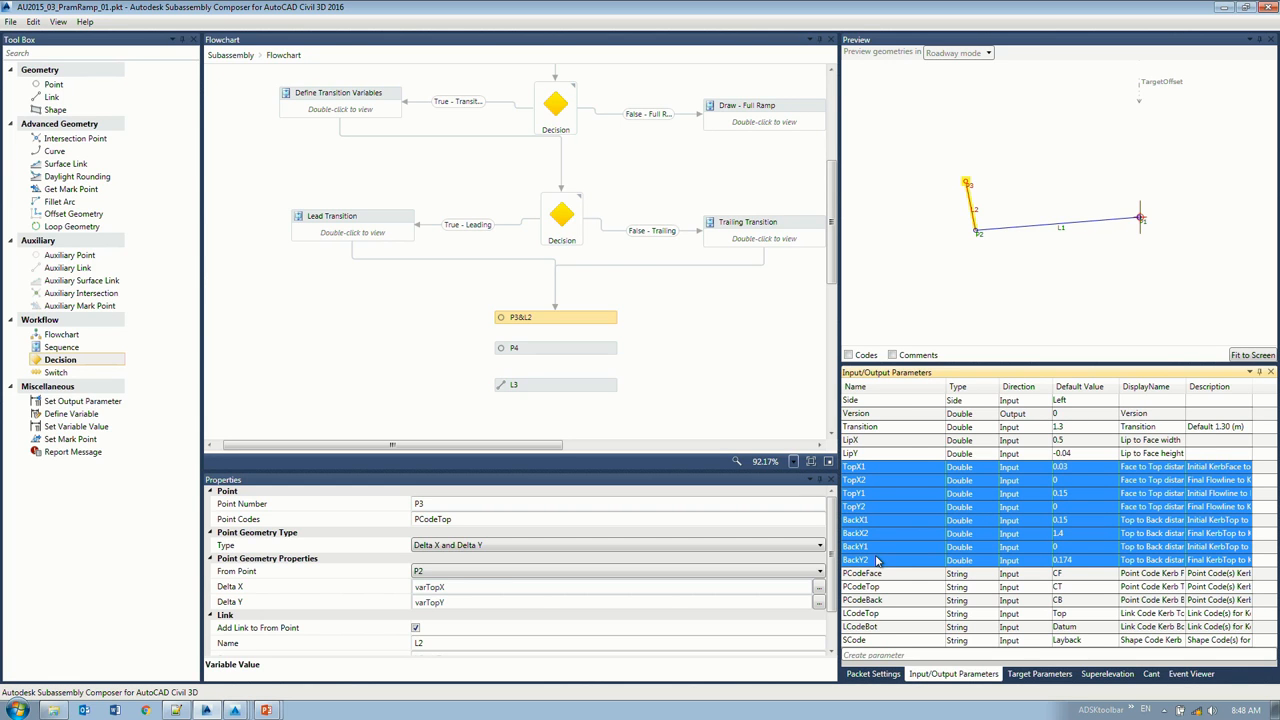
{"action": "left_click", "coordinate": [658, 278]}
Step: Connect P3&L2 to P4 and P4 to L3 in the flowchart
{"action": "left_click", "coordinate": [578, 318]}
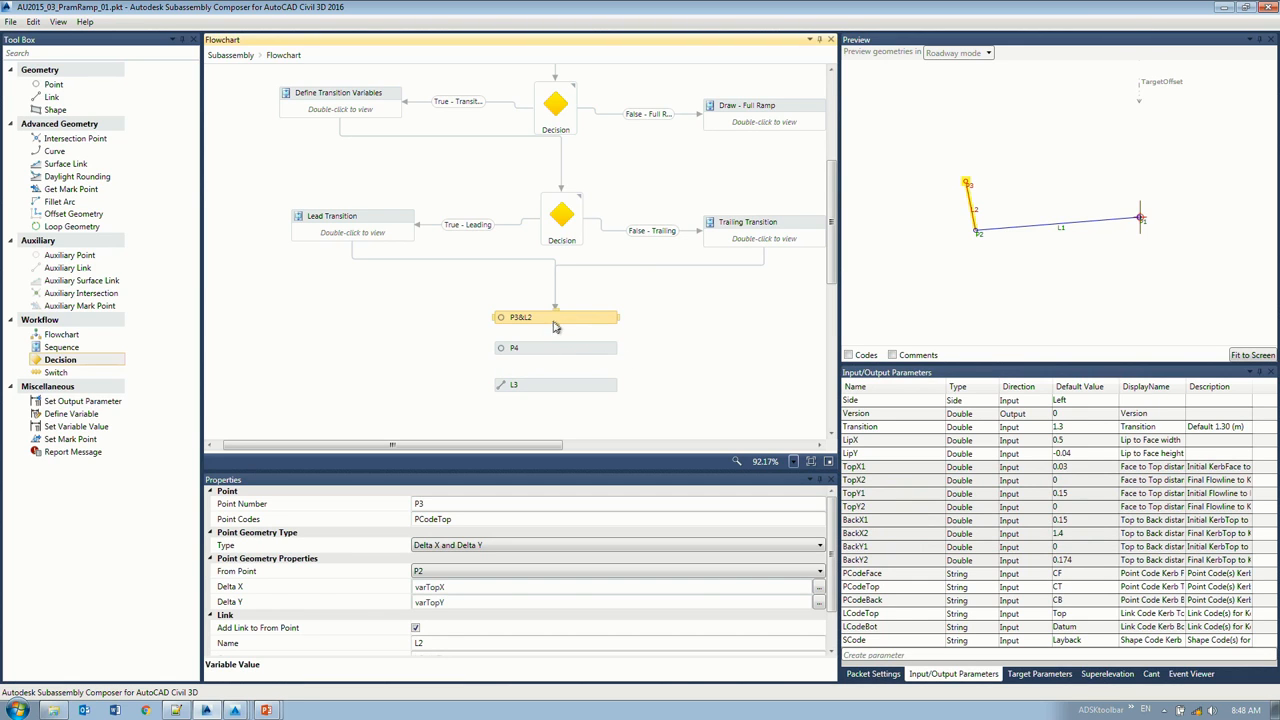
{"action": "left_click_drag", "start_coordinate": [557, 327], "coordinate": [555, 341]}
{"action": "left_click_drag", "start_coordinate": [559, 356], "coordinate": [560, 389]}
{"action": "left_click", "coordinate": [704, 338]}
Step: Connect L3 to the Create Solid sequence
{"action": "scroll", "coordinate": [705, 338], "scroll_direction": "down", "scroll_amount": 3}
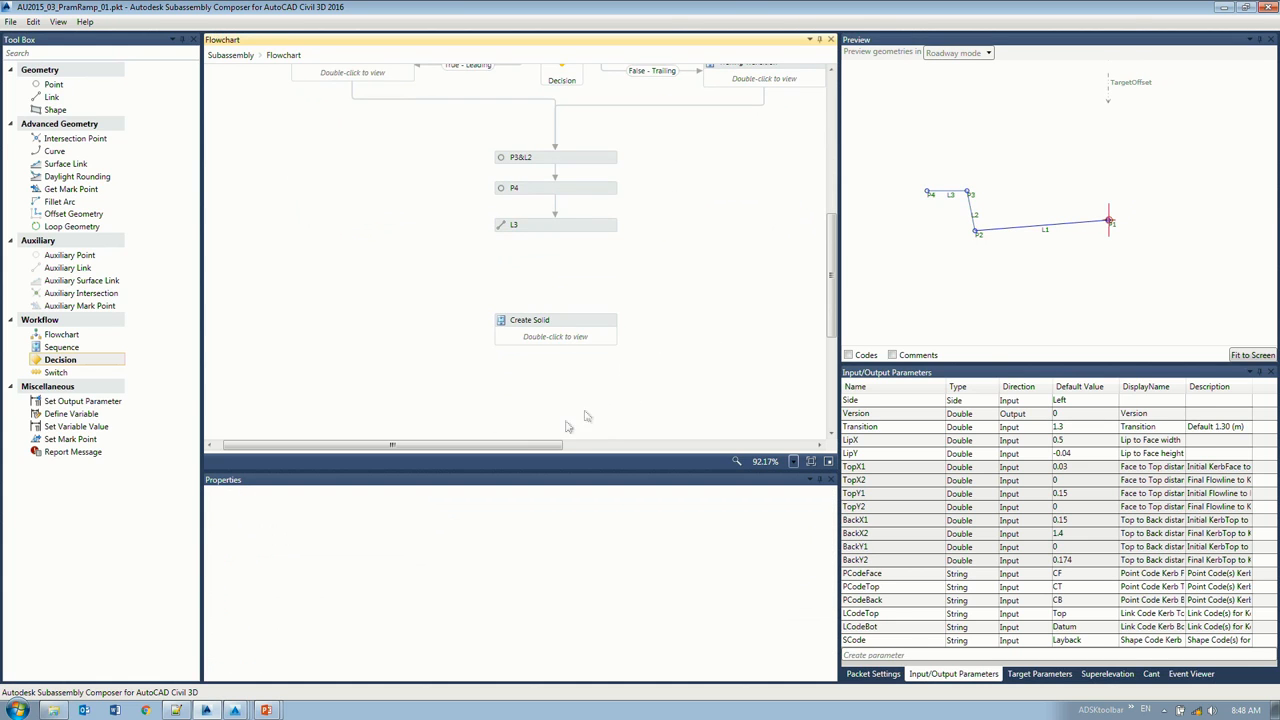
{"action": "left_click_drag", "start_coordinate": [540, 446], "coordinate": [602, 436]}
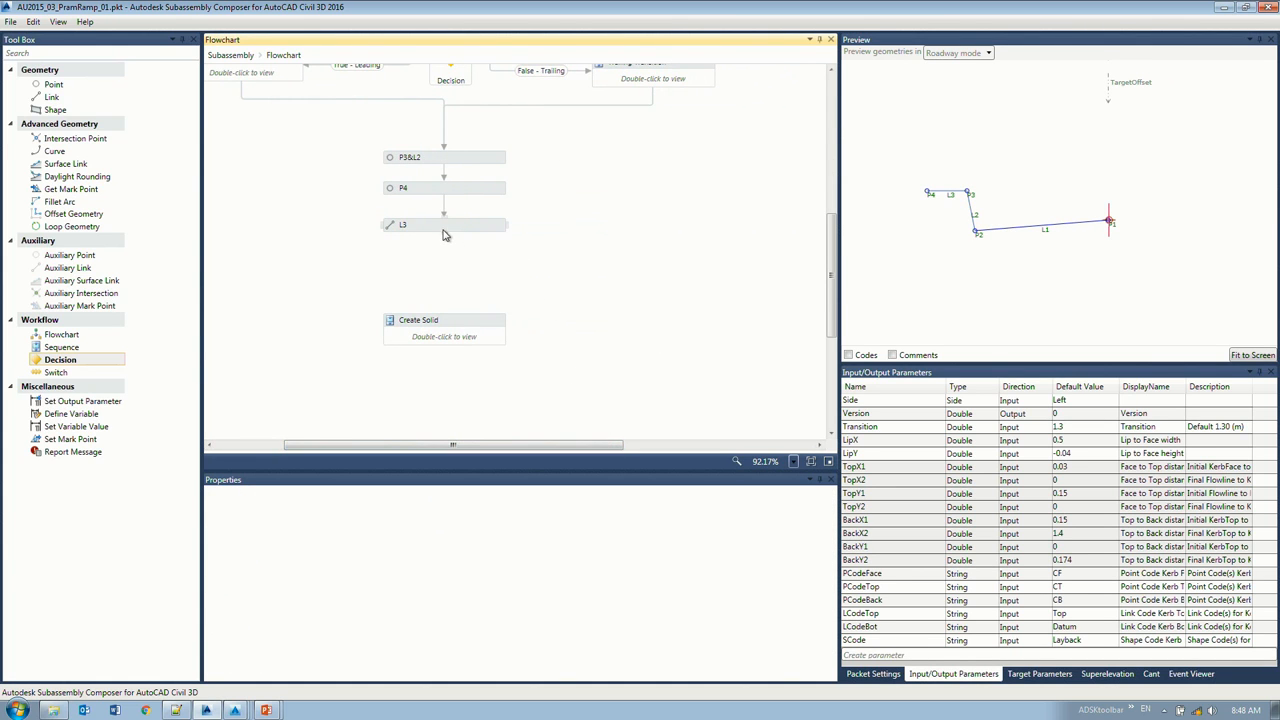
{"action": "left_click_drag", "start_coordinate": [446, 240], "coordinate": [446, 322]}
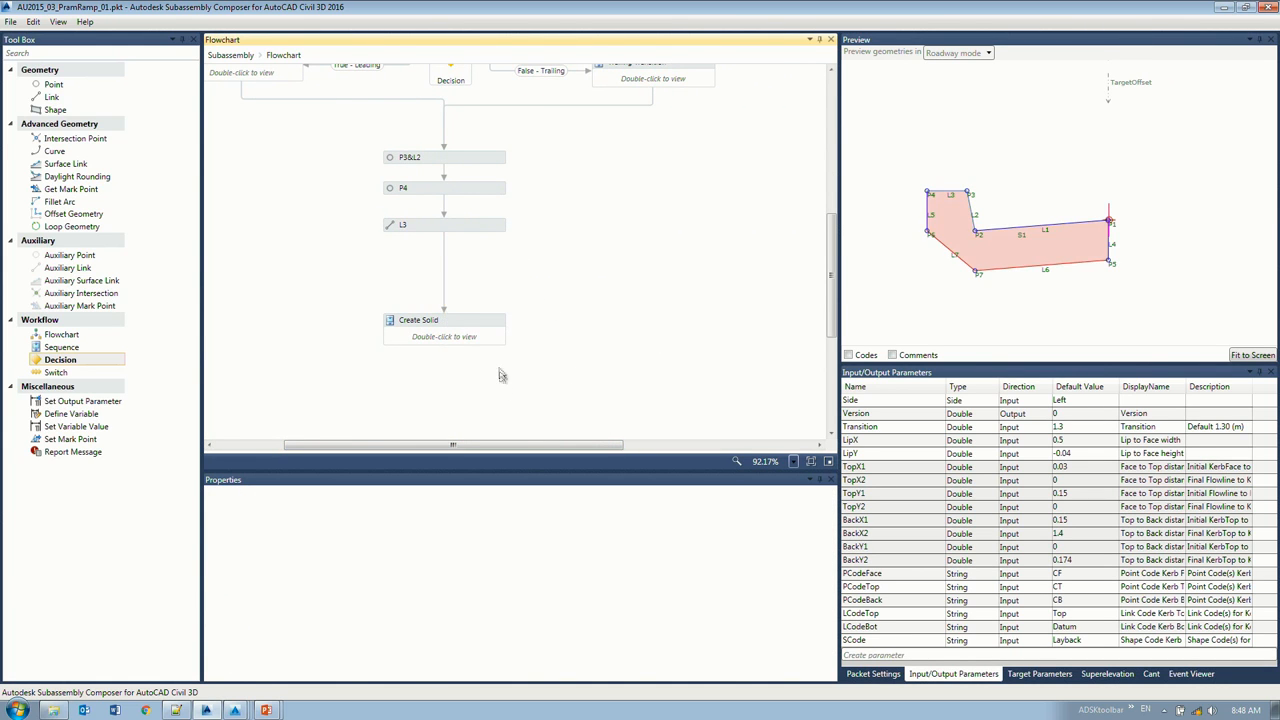
Step: Open the Create Solid sequence and examine its P5&L4, P6&L5, P7 and L6 elements against the preview
{"action": "double_click", "coordinate": [466, 330]}
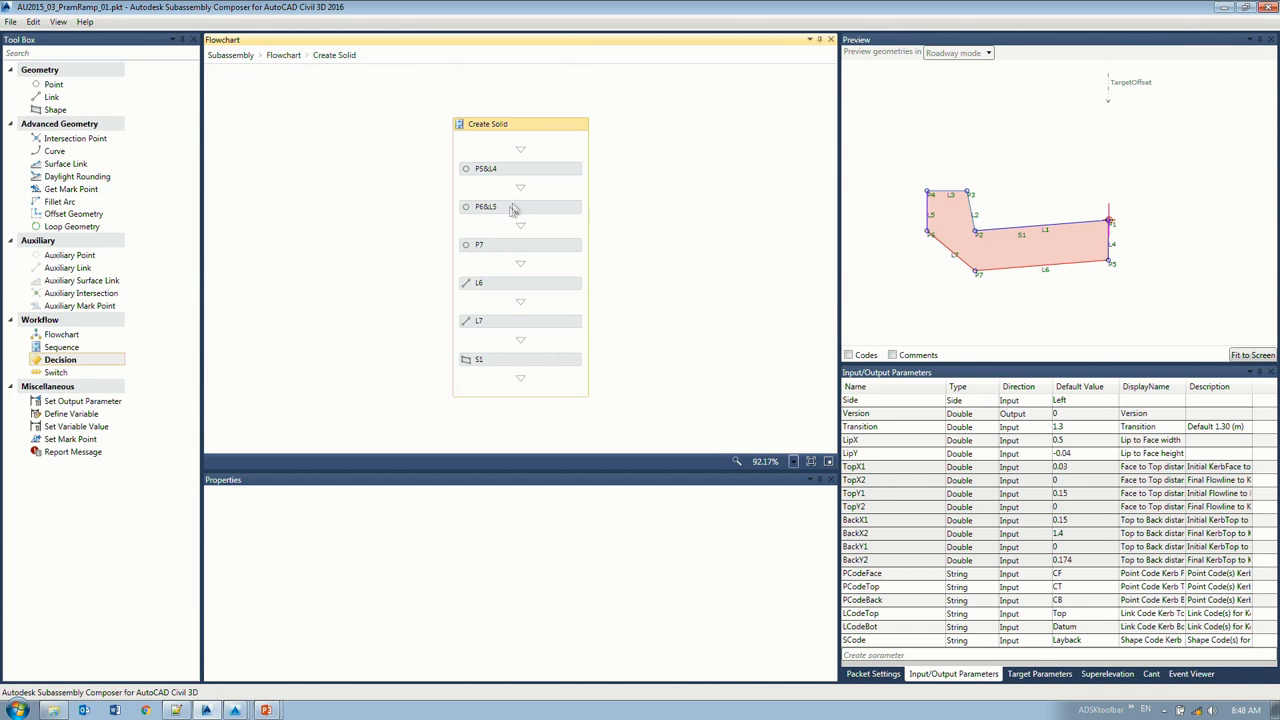
{"action": "left_click", "coordinate": [543, 170]}
{"action": "left_click", "coordinate": [543, 207]}
{"action": "left_click", "coordinate": [552, 246]}
{"action": "left_click", "coordinate": [565, 285]}
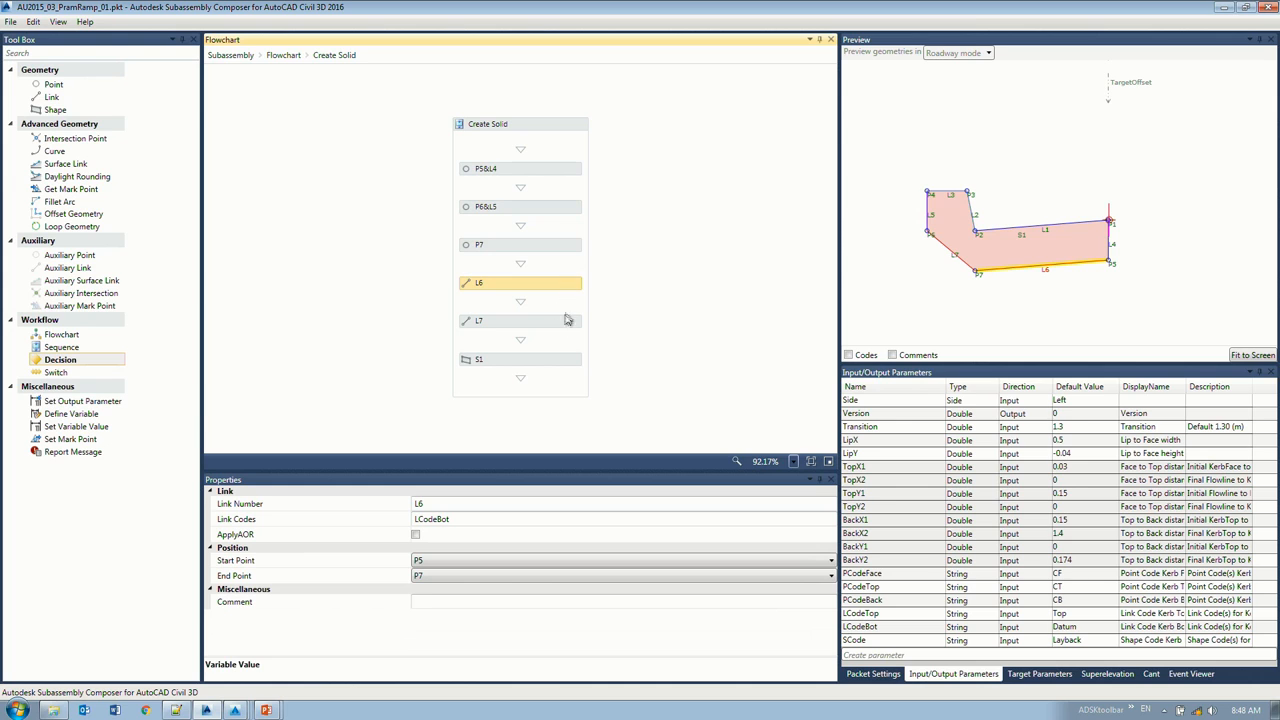
{"action": "left_click", "coordinate": [953, 256]}
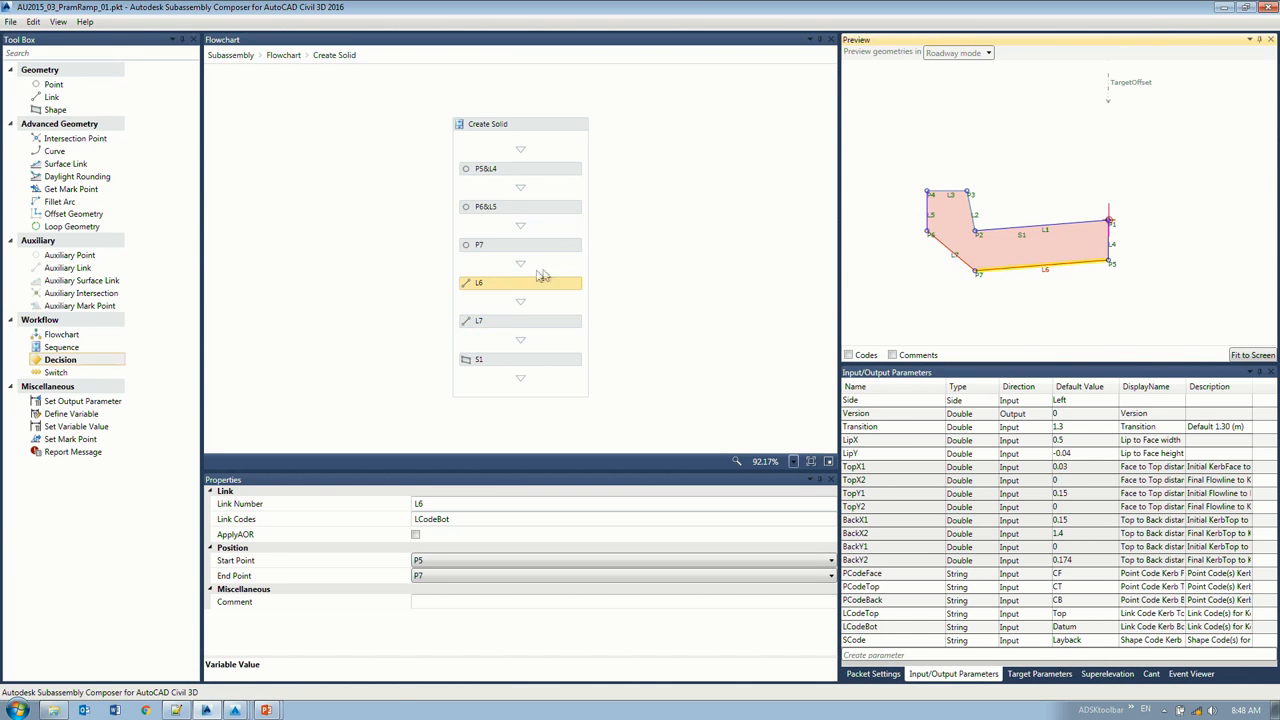
Step: Examine link L7 and shape S1 in the Create Solid sequence and return to the main flowchart
{"action": "left_click", "coordinate": [535, 320]}
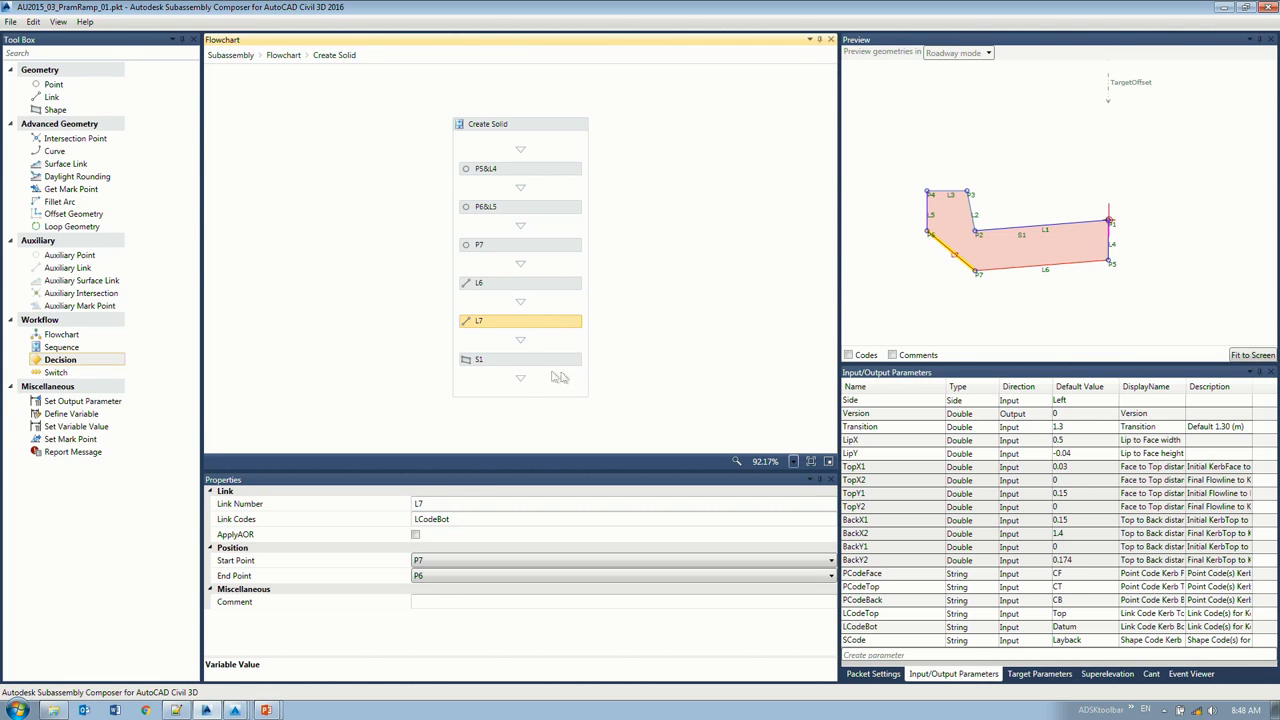
{"action": "left_click", "coordinate": [541, 361]}
{"action": "left_click", "coordinate": [288, 56]}
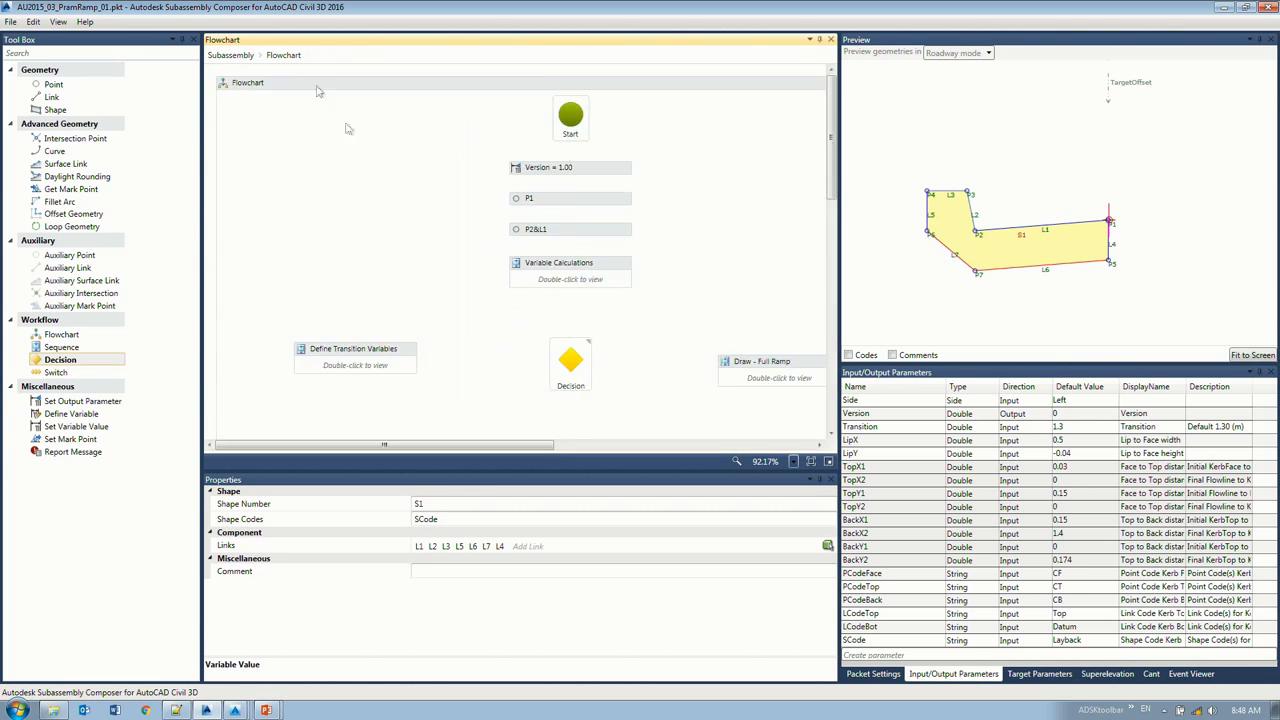
Step: Move the Draw - Full Ramp sequence slightly up to align with its decision and connect it to the Create Solid sequence
{"action": "scroll", "coordinate": [485, 256], "scroll_direction": "down", "scroll_amount": 1, "text": "ctrl"}
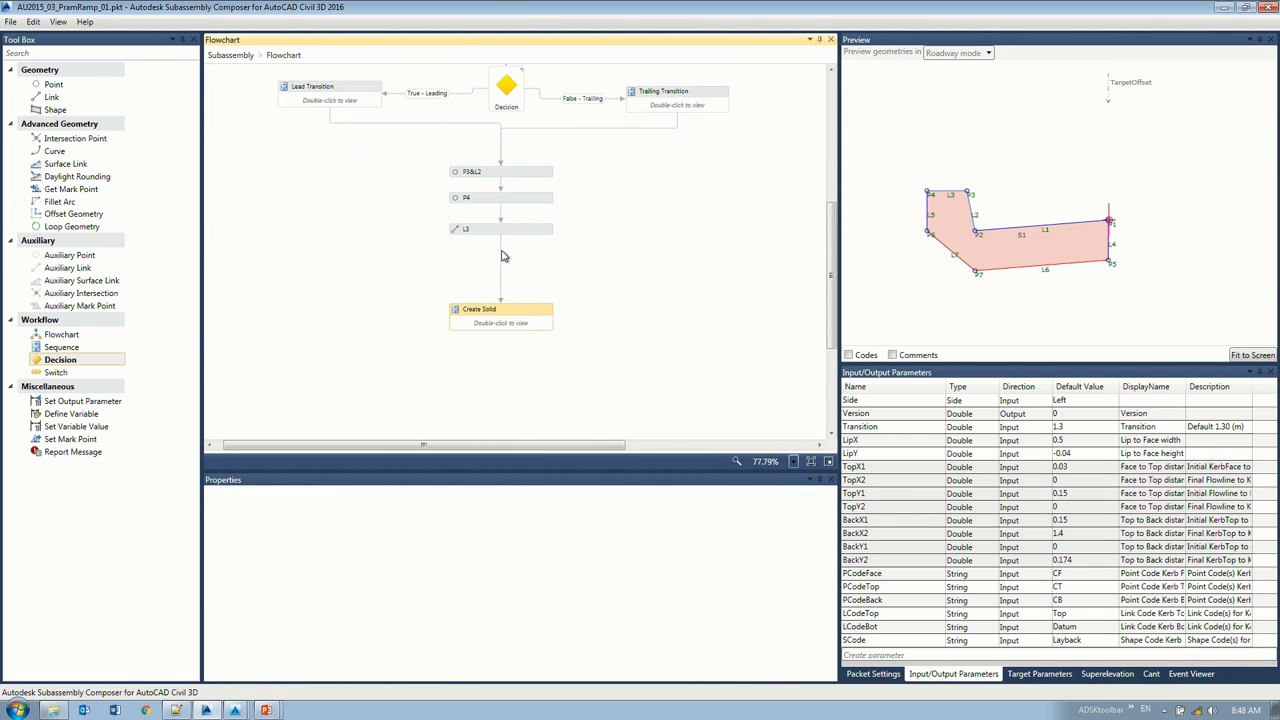
{"action": "scroll", "coordinate": [503, 254], "scroll_direction": "up", "scroll_amount": 1}
{"action": "scroll", "coordinate": [576, 177], "scroll_direction": "up", "scroll_amount": 2}
{"action": "scroll", "coordinate": [576, 180], "scroll_direction": "up", "scroll_amount": 3}
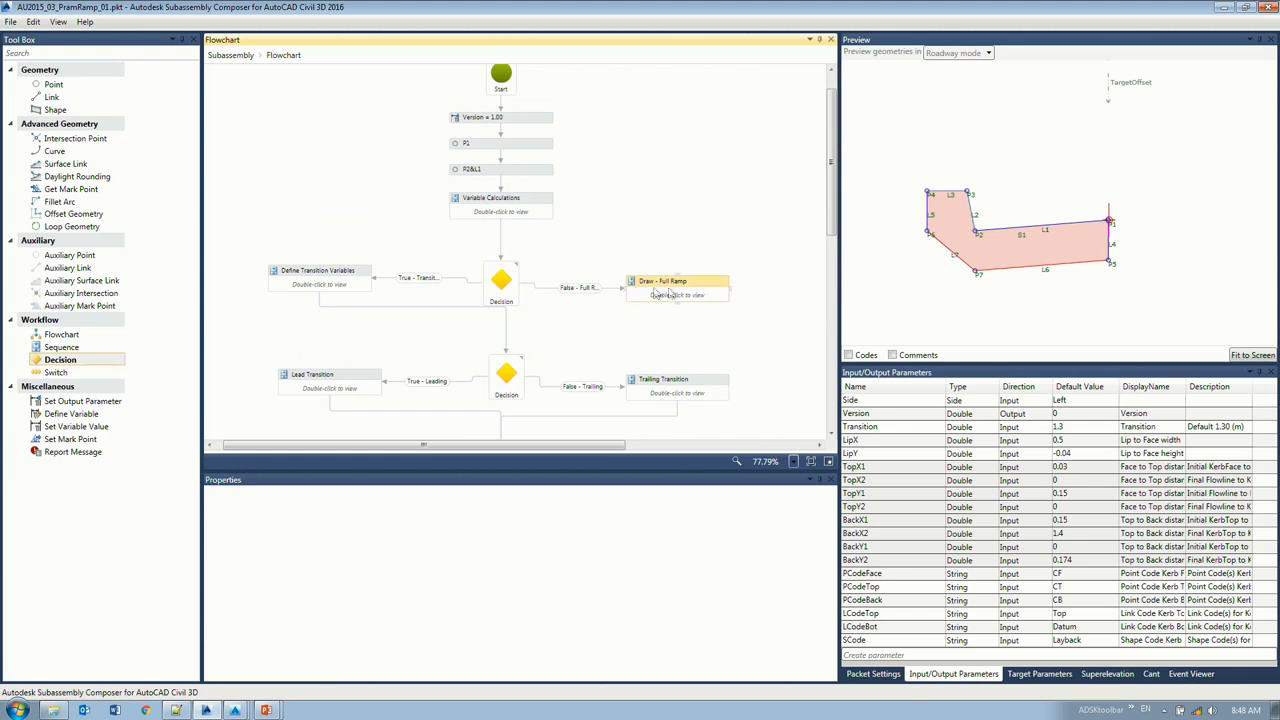
{"action": "left_click_drag", "start_coordinate": [667, 290], "coordinate": [667, 284]}
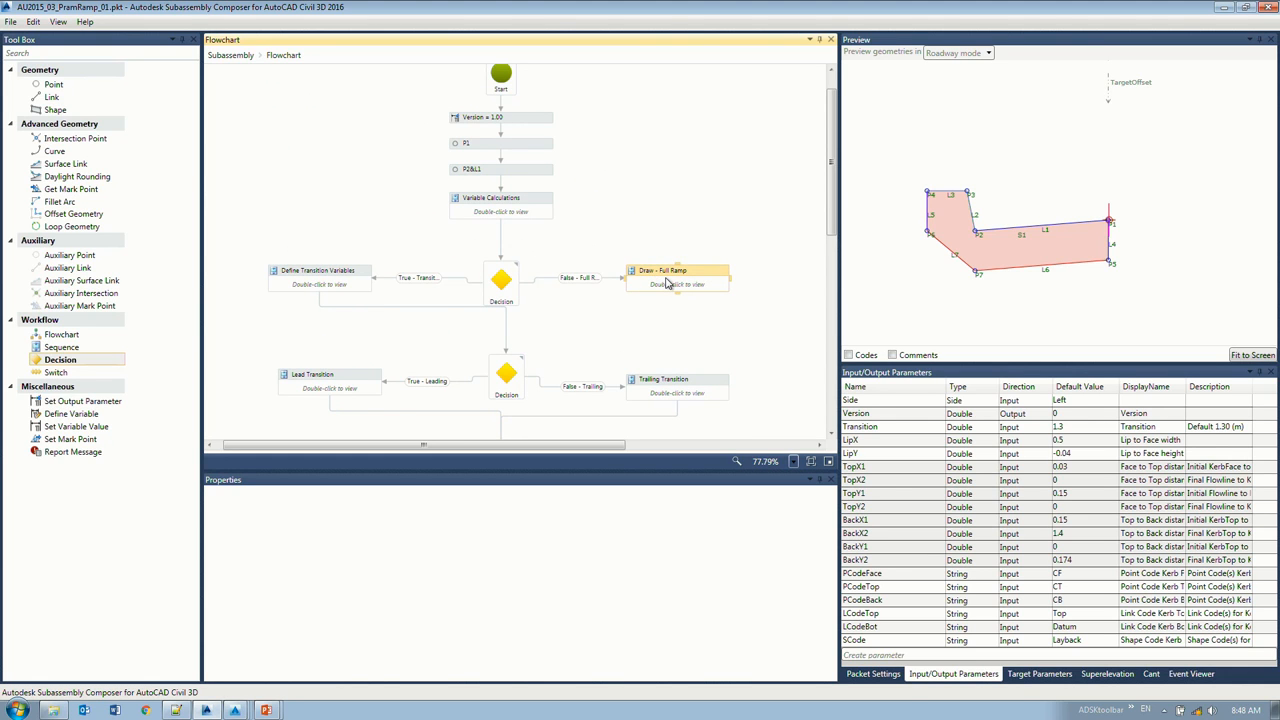
{"action": "scroll", "coordinate": [733, 228], "scroll_direction": "down", "scroll_amount": 3}
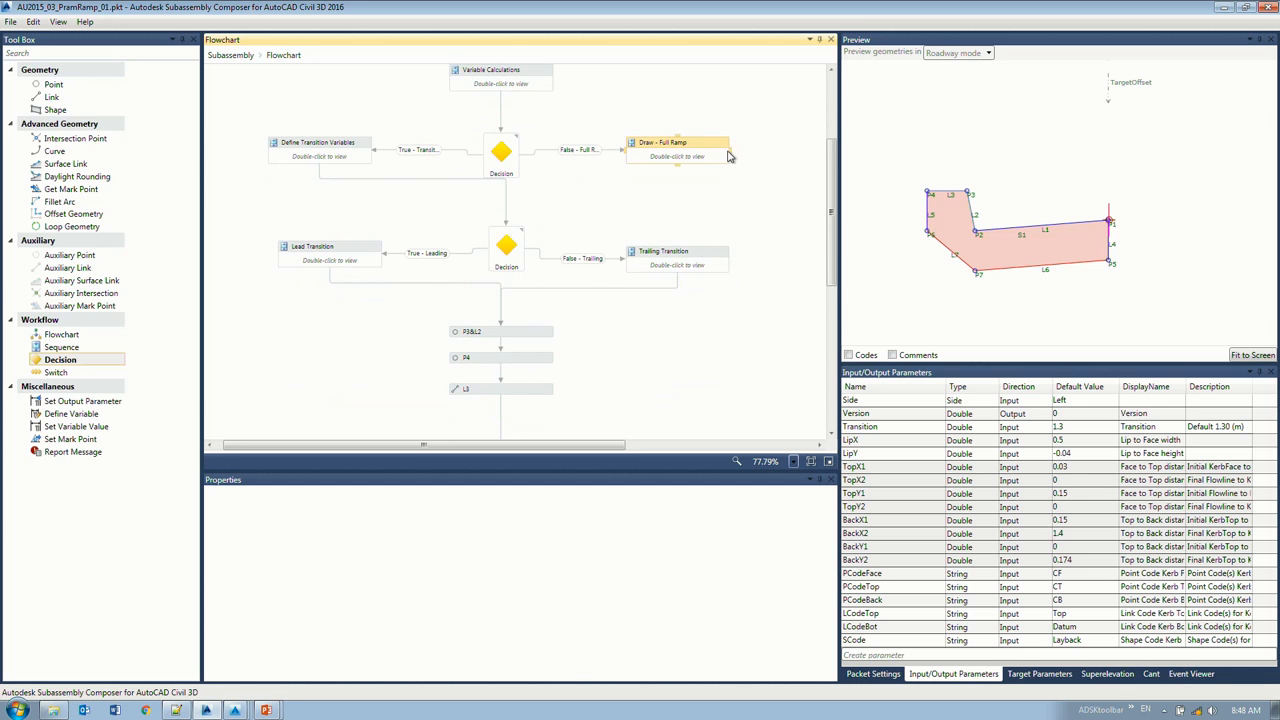
{"action": "mouse_move", "coordinate": [755, 157]}
{"action": "left_mouse_down"}
{"action": "mouse_move", "coordinate": [784, 210]}
{"action": "mouse_move", "coordinate": [786, 508]}
{"action": "mouse_move", "coordinate": [714, 430]}
{"action": "mouse_move", "coordinate": [723, 443]}
{"action": "mouse_move", "coordinate": [591, 249]}
{"action": "mouse_move", "coordinate": [556, 259]}
{"action": "left_mouse_up"}
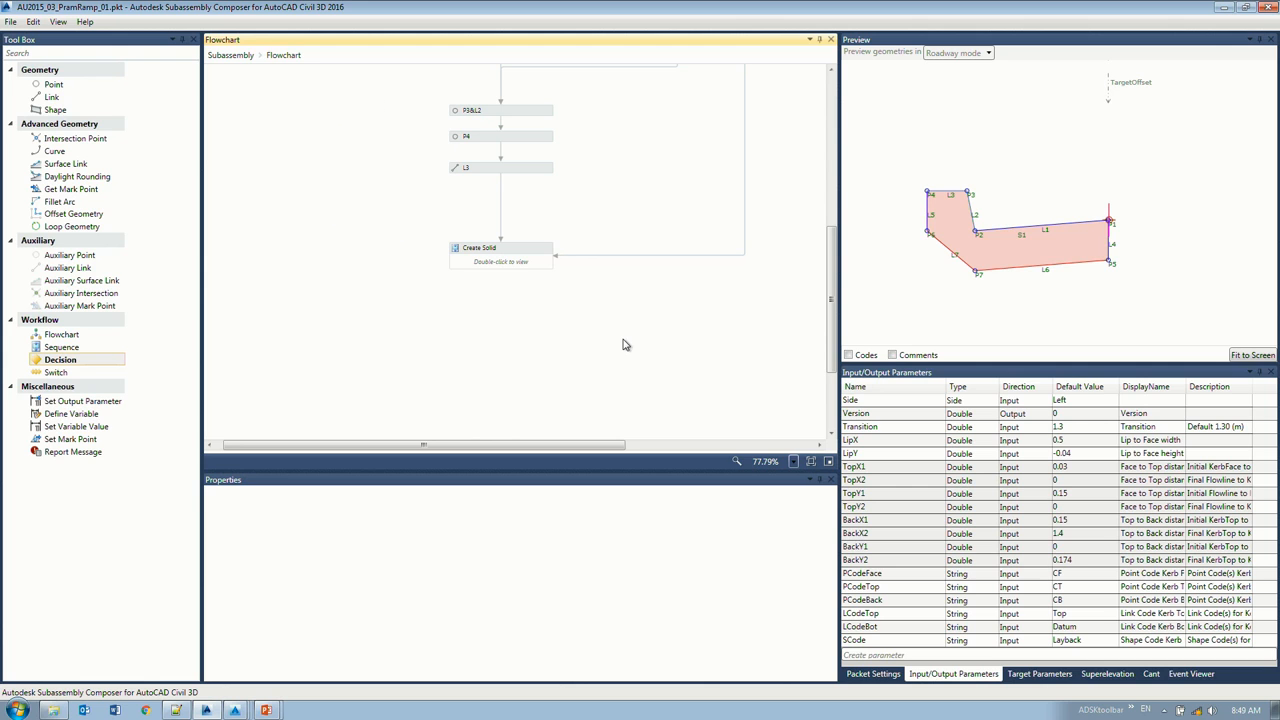
Step: Switch to the Civil 3D drawing of pram ramps and laybacks and examine the MC10 Mainline corridor and the Single Lane assembly
{"action": "scroll", "coordinate": [700, 228], "scroll_direction": "up", "scroll_amount": 5}
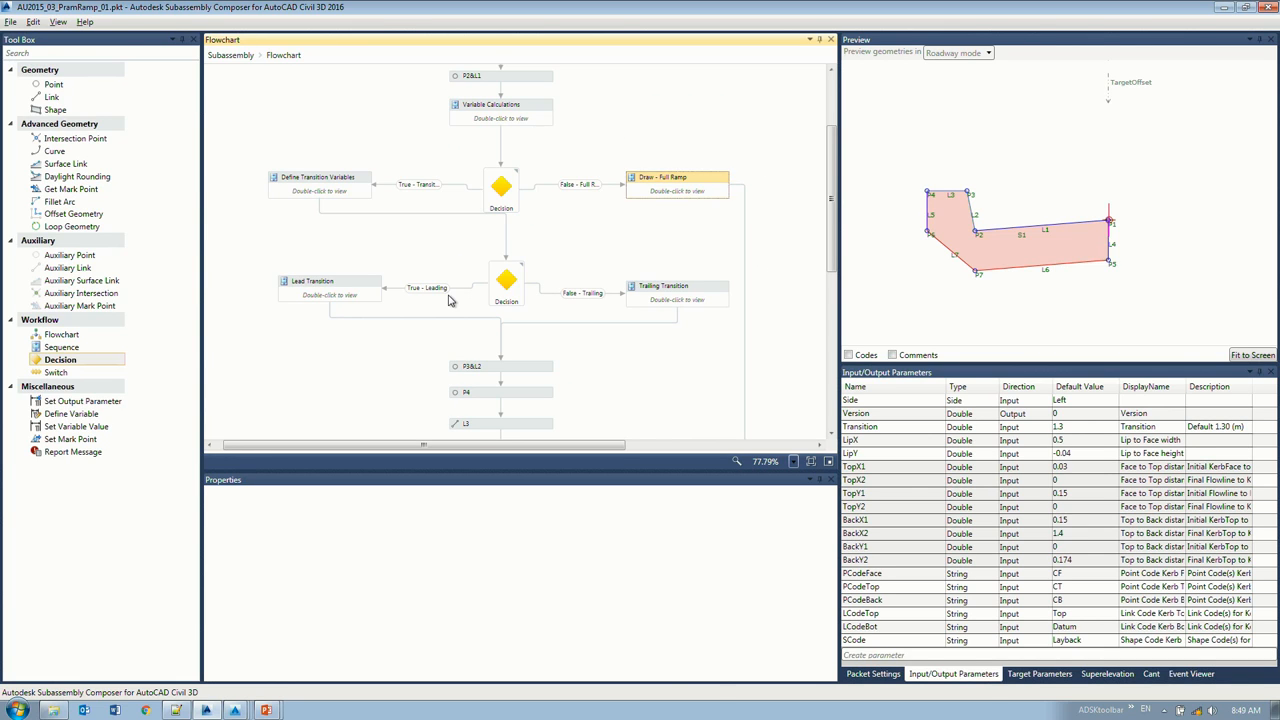
{"action": "key", "text": "alt+Tab"}
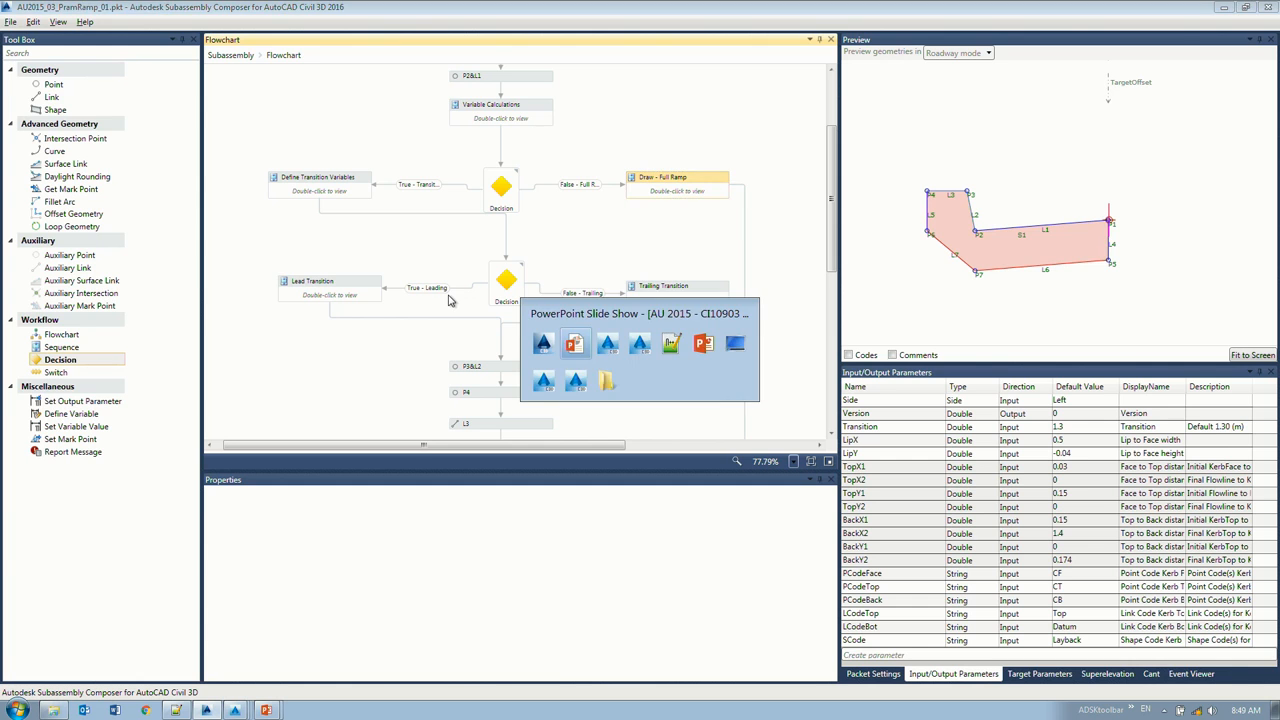
{"action": "left_click", "coordinate": [575, 386]}
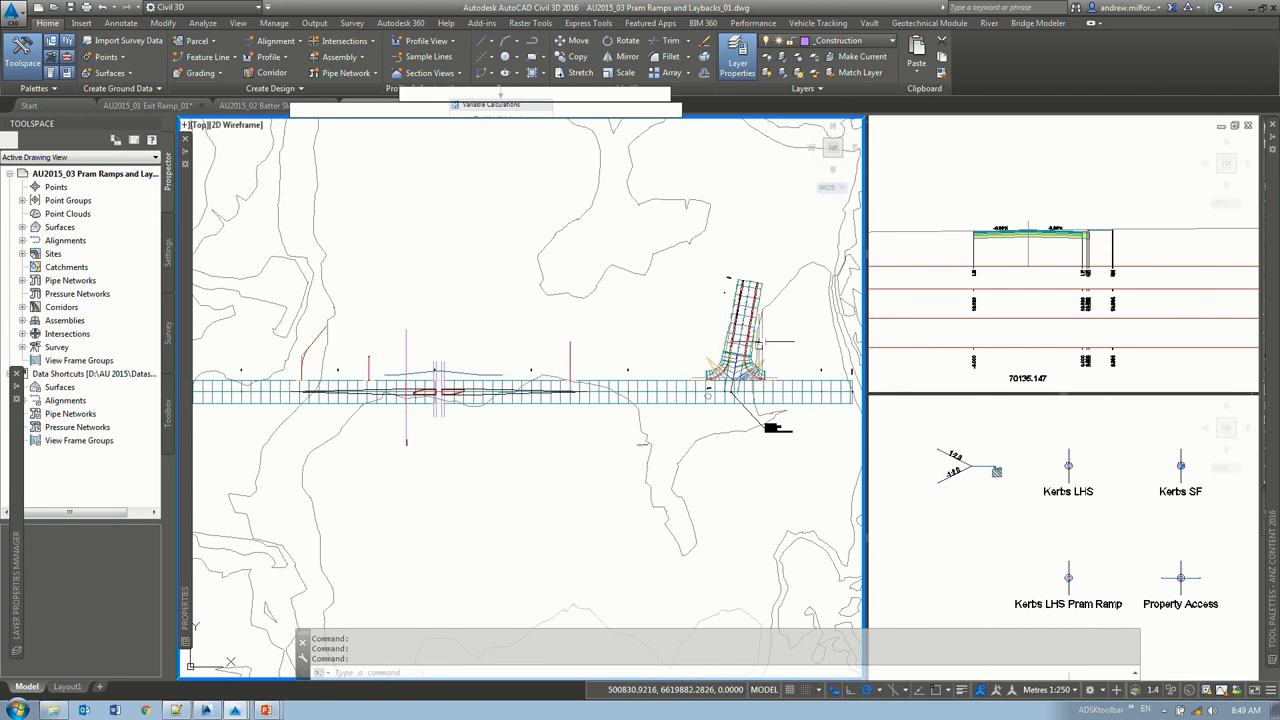
{"action": "mouse_move", "coordinate": [768, 350]}
{"action": "middle_mouse_down"}
{"action": "mouse_move", "coordinate": [732, 336]}
{"action": "mouse_move", "coordinate": [785, 358]}
{"action": "middle_mouse_up"}
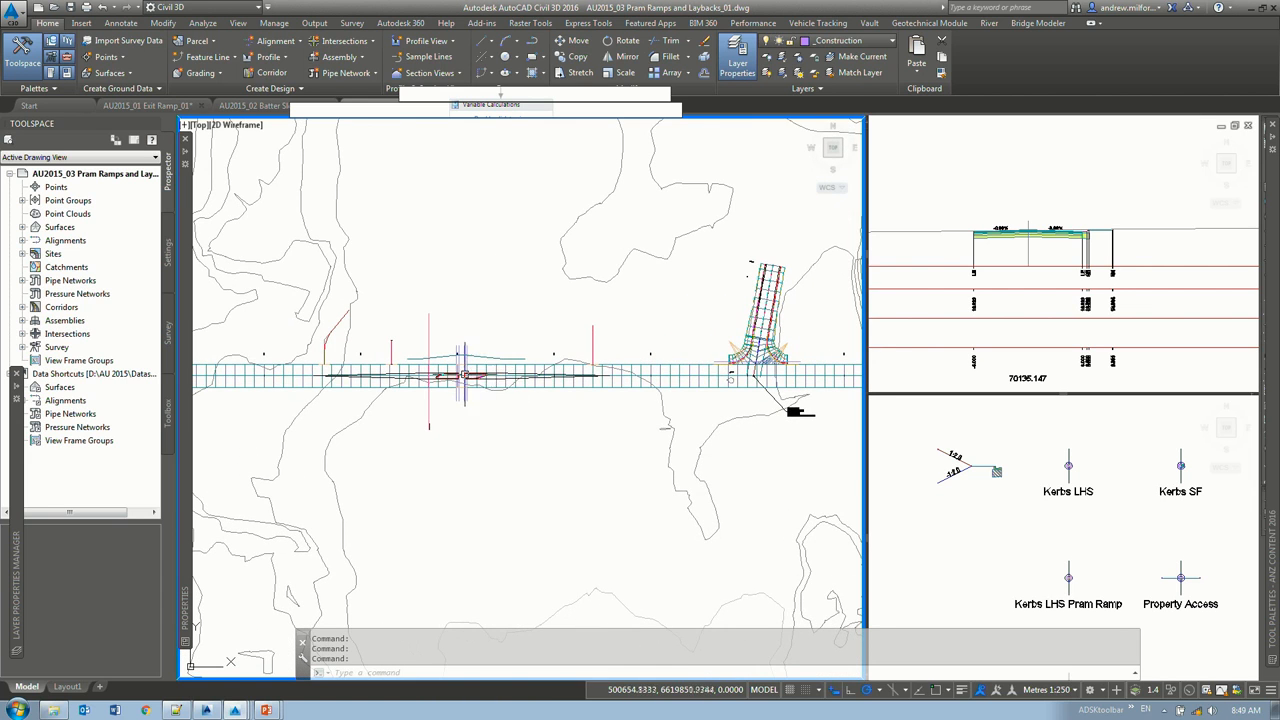
{"action": "scroll", "coordinate": [492, 375], "scroll_direction": "up", "scroll_amount": 3}
{"action": "left_click", "coordinate": [492, 384]}
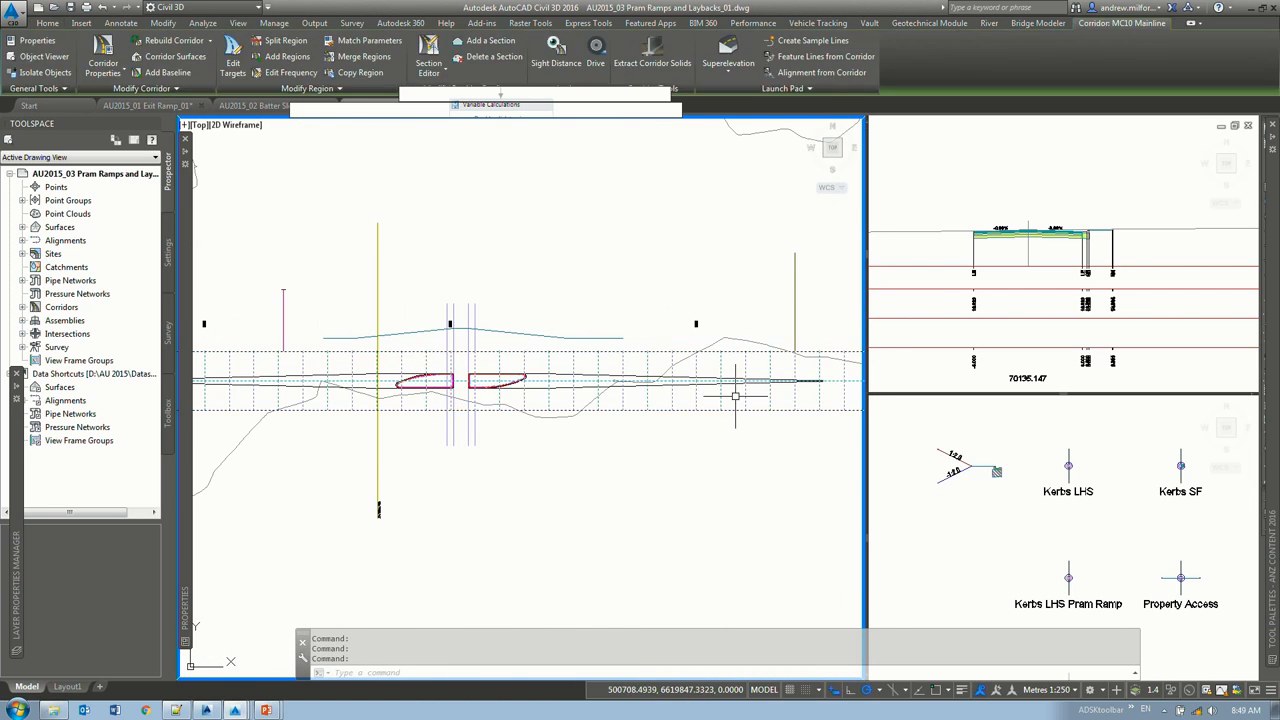
{"action": "left_click", "coordinate": [990, 470]}
{"action": "scroll", "coordinate": [1015, 527], "scroll_direction": "down", "scroll_amount": 2}
{"action": "scroll", "coordinate": [1048, 428], "scroll_direction": "up", "scroll_amount": 4}
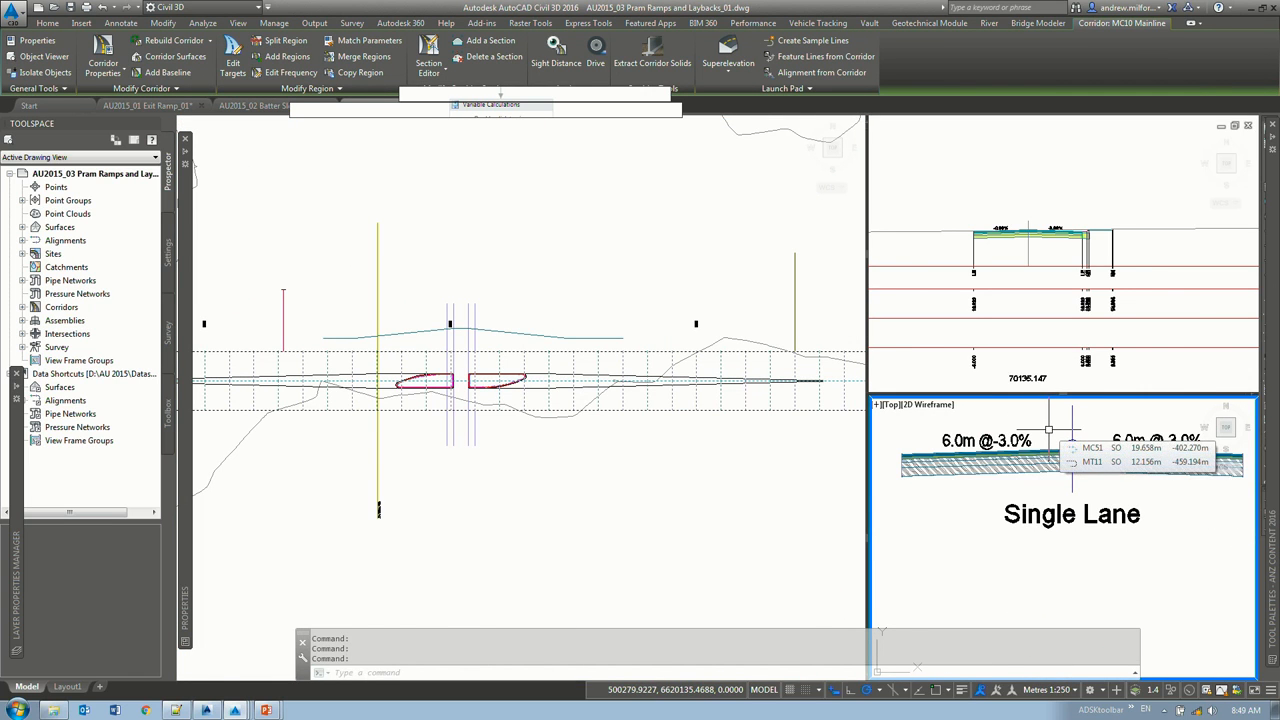
Step: Examine the median islands, the MC10 Offset LHS Verge alignment and the three side alignments meeting the corridor's upper edge
{"action": "left_click", "coordinate": [462, 361]}
{"action": "scroll", "coordinate": [462, 365], "scroll_direction": "up", "scroll_amount": 5}
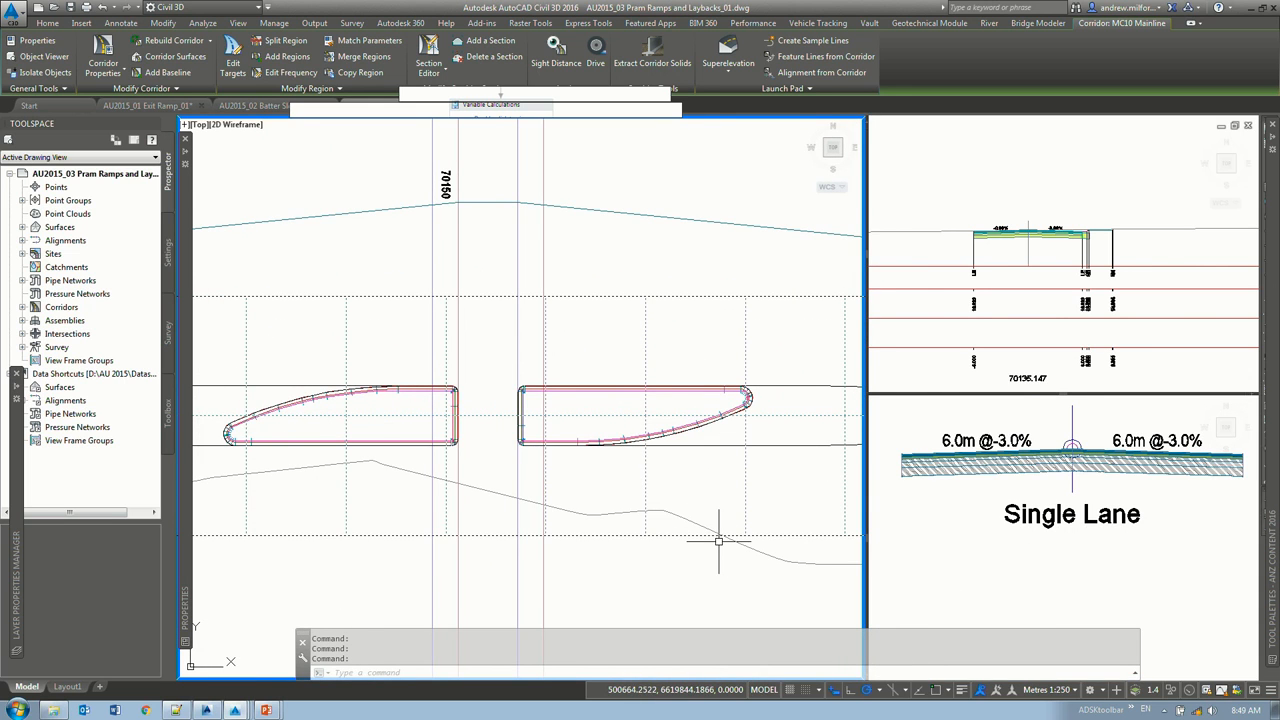
{"action": "scroll", "coordinate": [563, 266], "scroll_direction": "down", "scroll_amount": 4}
{"action": "left_click", "coordinate": [563, 250]}
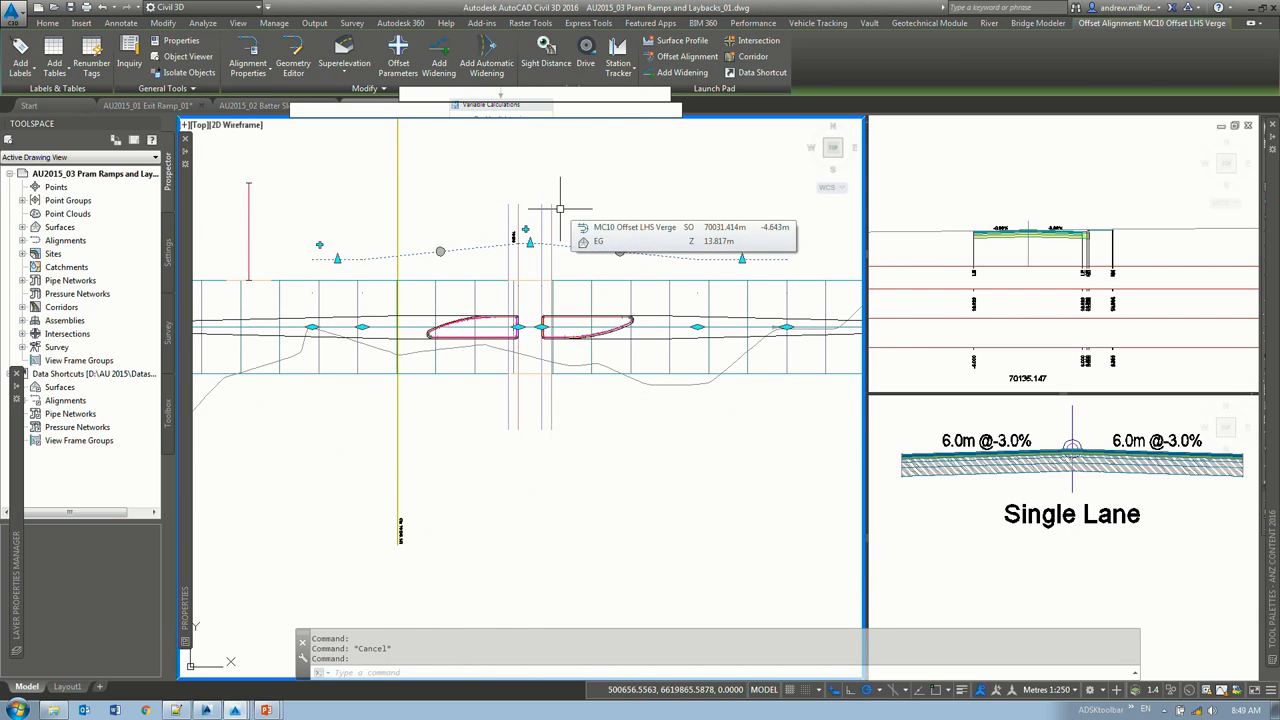
{"action": "key", "text": "Escape"}
{"action": "scroll", "coordinate": [705, 267], "scroll_direction": "down", "scroll_amount": 5}
{"action": "left_click", "coordinate": [529, 247]}
{"action": "left_click", "coordinate": [453, 238]}
{"action": "left_click", "coordinate": [843, 240]}
{"action": "middle_click_drag", "start_coordinate": [784, 275], "coordinate": [632, 260]}
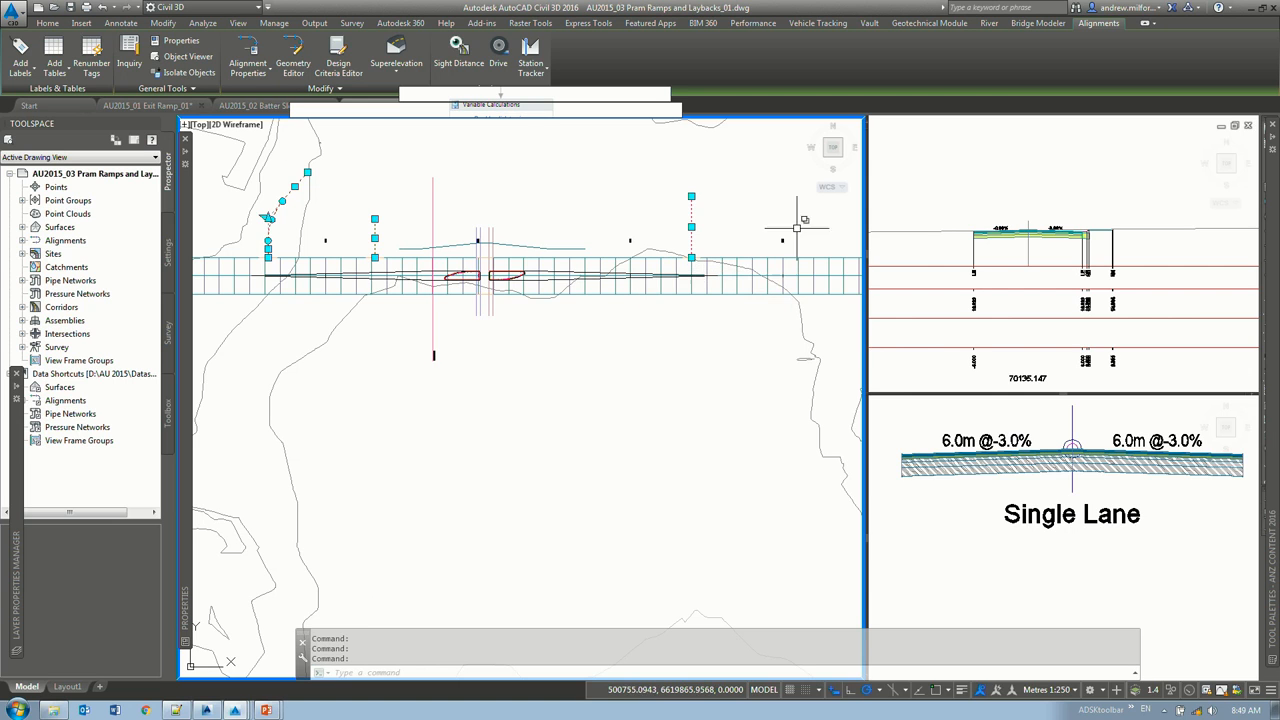
{"action": "key", "text": "Escape"}
{"action": "key", "text": "Escape"}
{"action": "scroll", "coordinate": [470, 245], "scroll_direction": "up", "scroll_amount": 4}
Step: Examine the MC10 LHS Lane Edge corridor feature line and the matching outer edge of the Single Lane assembly
{"action": "left_click", "coordinate": [638, 272]}
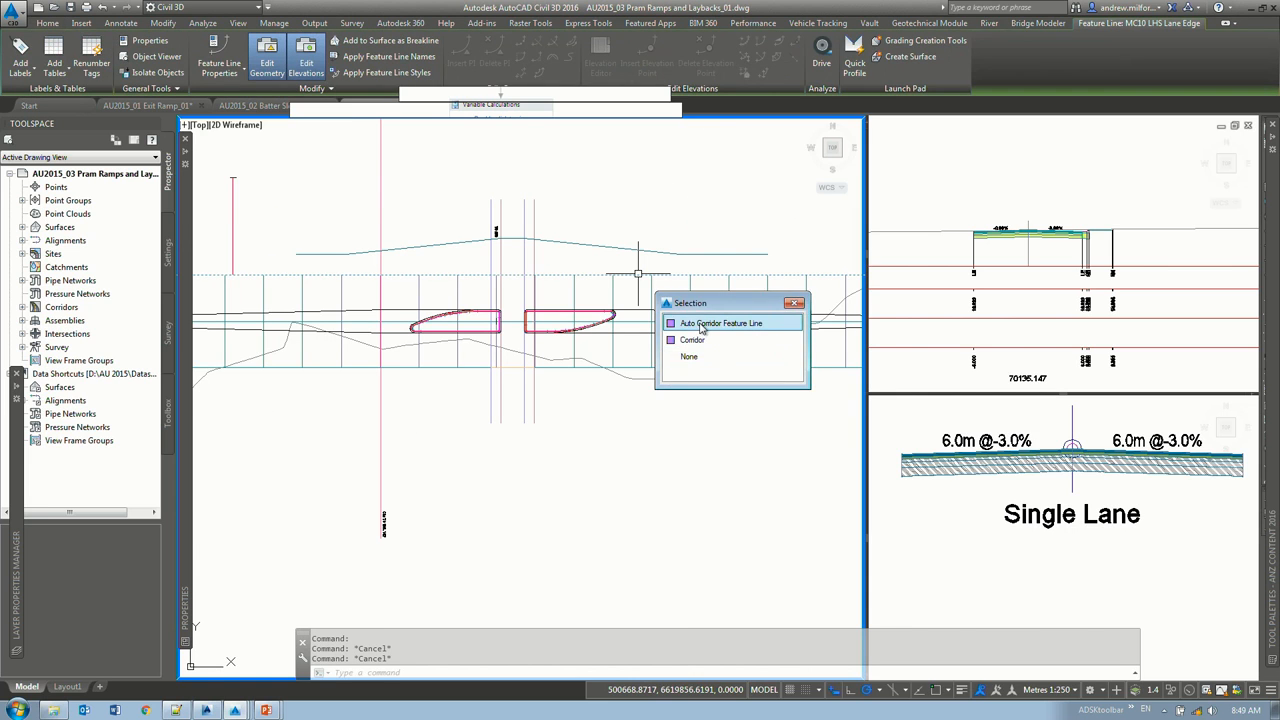
{"action": "left_click", "coordinate": [702, 324]}
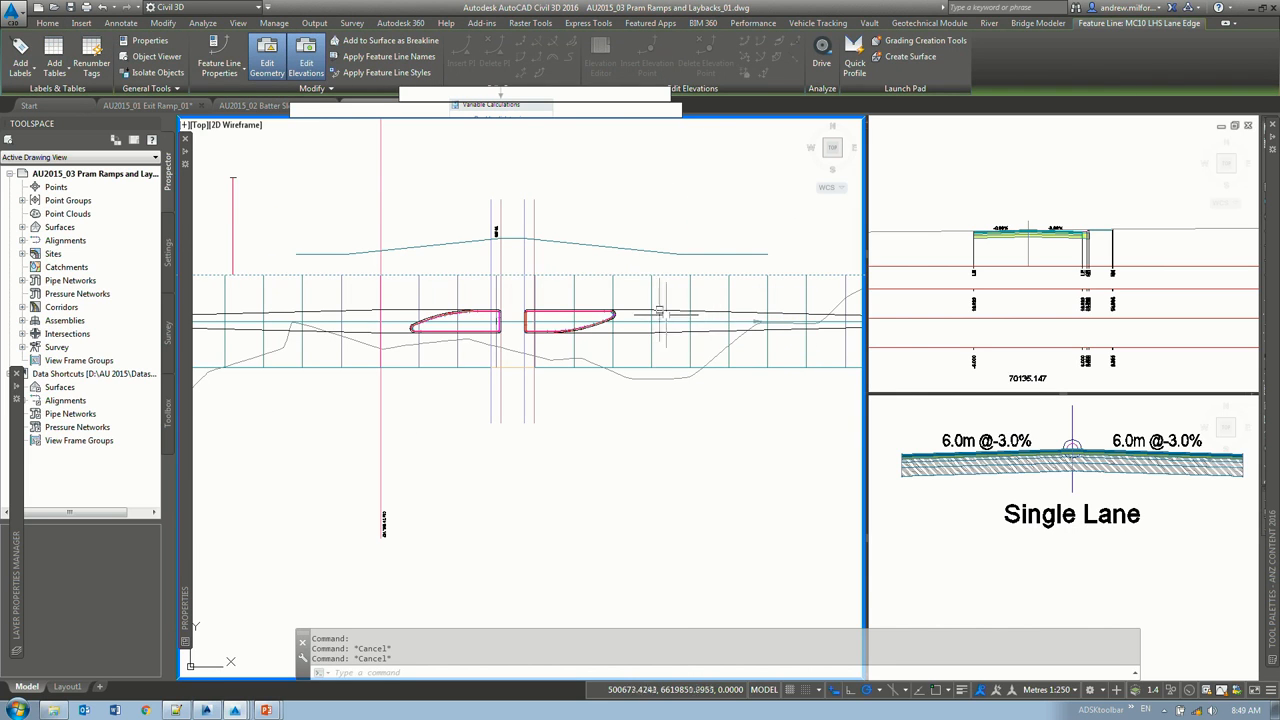
{"action": "left_click", "coordinate": [922, 476]}
{"action": "scroll", "coordinate": [922, 476], "scroll_direction": "up", "scroll_amount": 5}
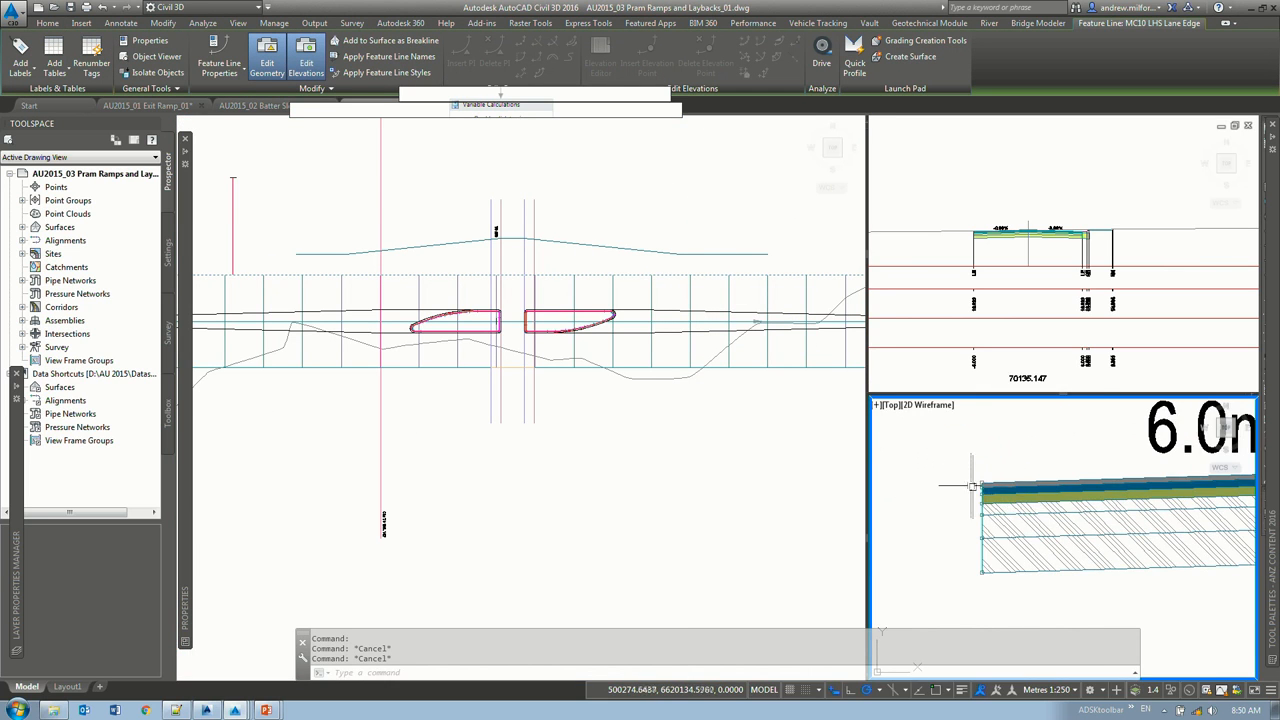
{"action": "left_click", "coordinate": [655, 402]}
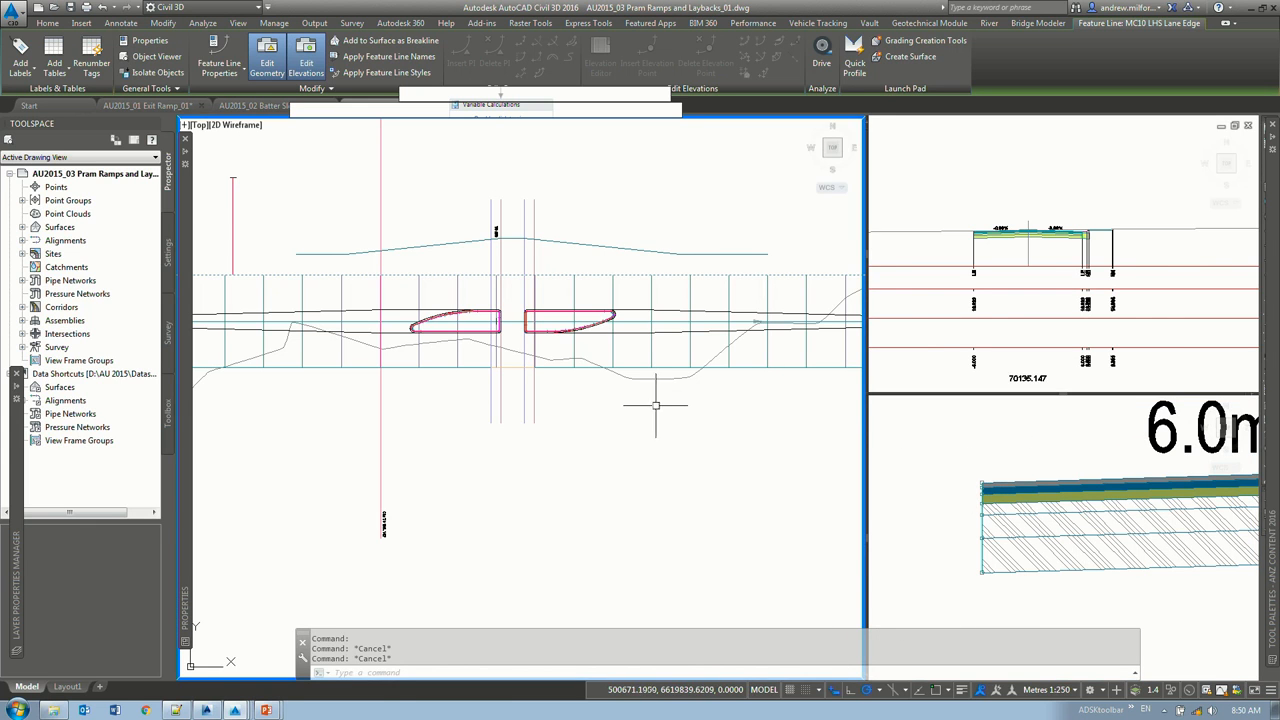
{"action": "scroll", "coordinate": [630, 403], "scroll_direction": "down", "scroll_amount": 3}
{"action": "key", "text": "Escape"}
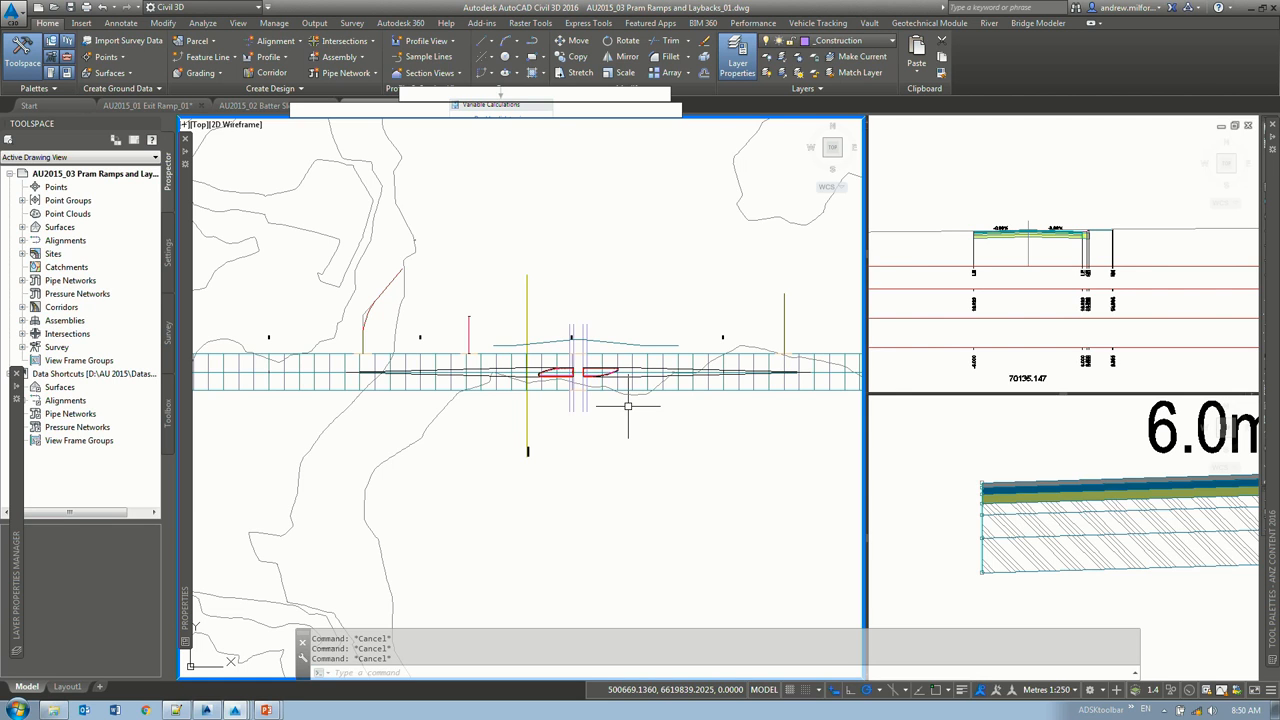
Step: Enlarge the assembly viewport and bring the Kerbs LHS and Kerbs LHS Pram Ramp assemblies into view
{"action": "scroll", "coordinate": [586, 384], "scroll_direction": "up", "scroll_amount": 6}
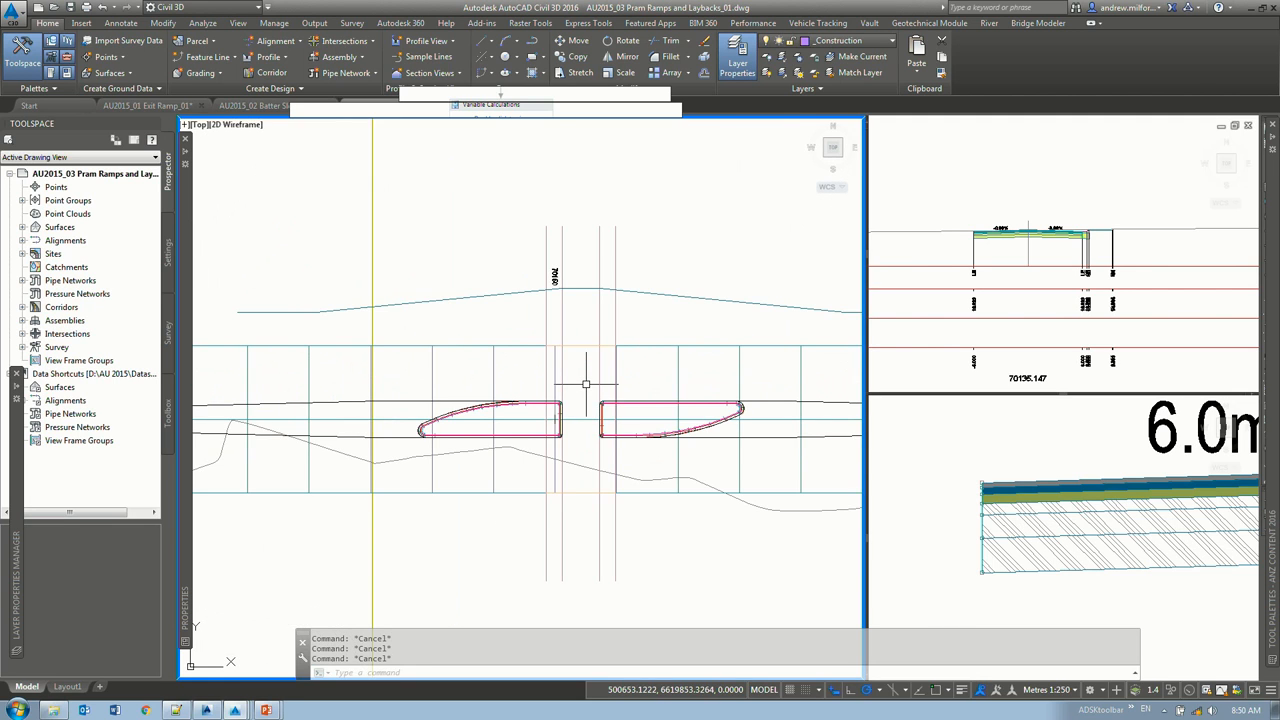
{"action": "left_click", "coordinate": [944, 426]}
{"action": "scroll", "coordinate": [963, 447], "scroll_direction": "down", "scroll_amount": 3}
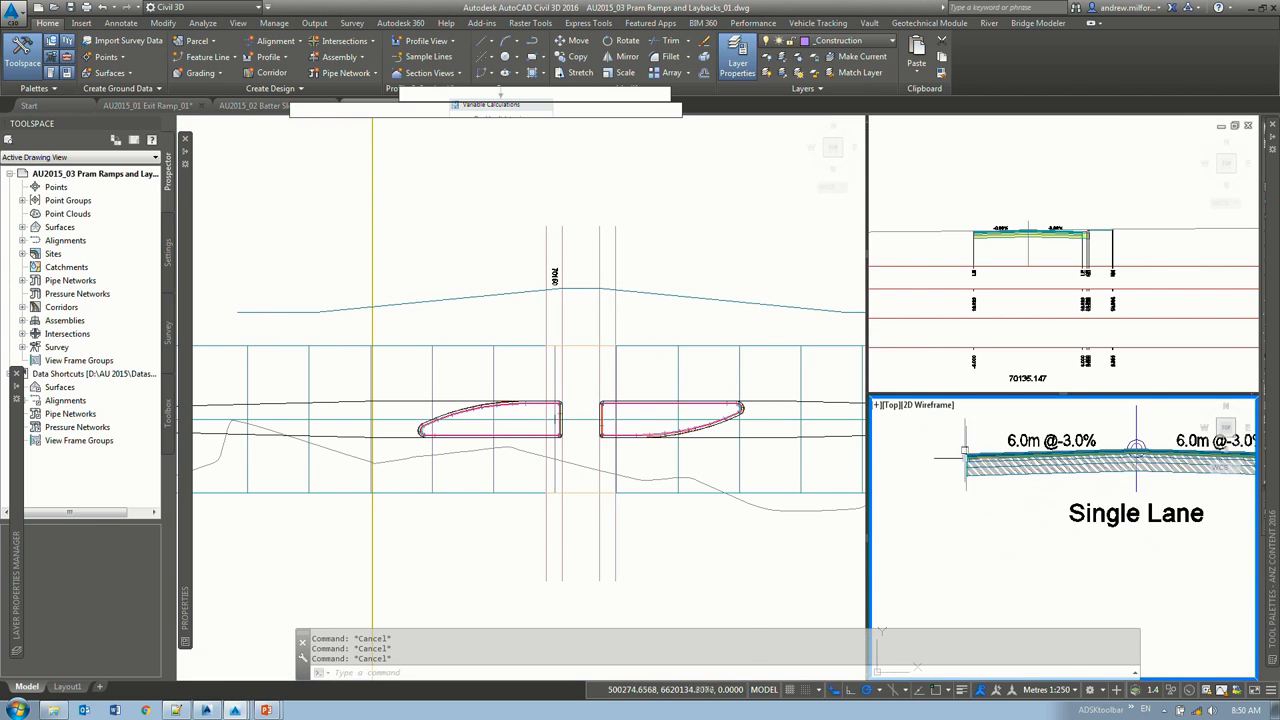
{"action": "scroll", "coordinate": [1048, 535], "scroll_direction": "down", "scroll_amount": 2}
{"action": "left_click_drag", "start_coordinate": [867, 393], "coordinate": [731, 305]}
{"action": "left_click", "coordinate": [910, 441]}
{"action": "scroll", "coordinate": [910, 441], "scroll_direction": "down", "scroll_amount": 4}
{"action": "scroll", "coordinate": [930, 360], "scroll_direction": "up", "scroll_amount": 6}
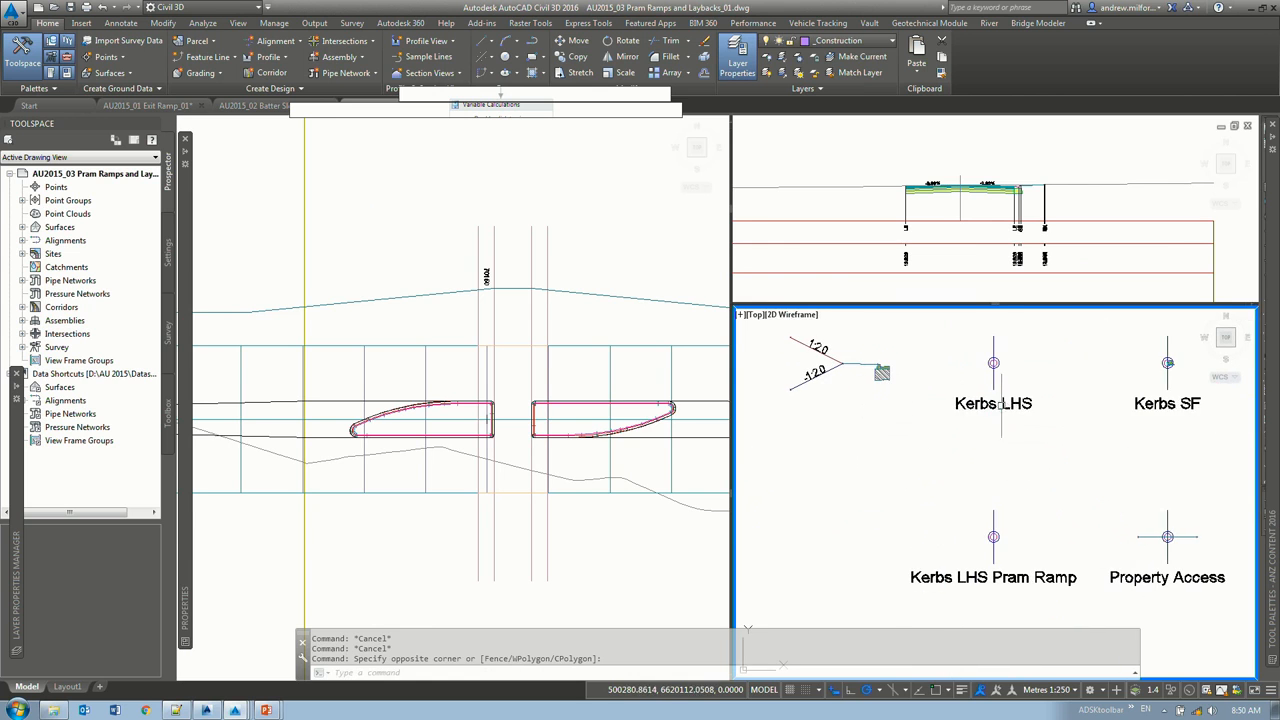
Step: Examine the Kerbs LHS assembly's construction values for Substring, AU2015_RMS_Kerbs, Verge LHS and AU2015_02_BatterTransition, leaving them unedited
{"action": "left_click", "coordinate": [993, 358]}
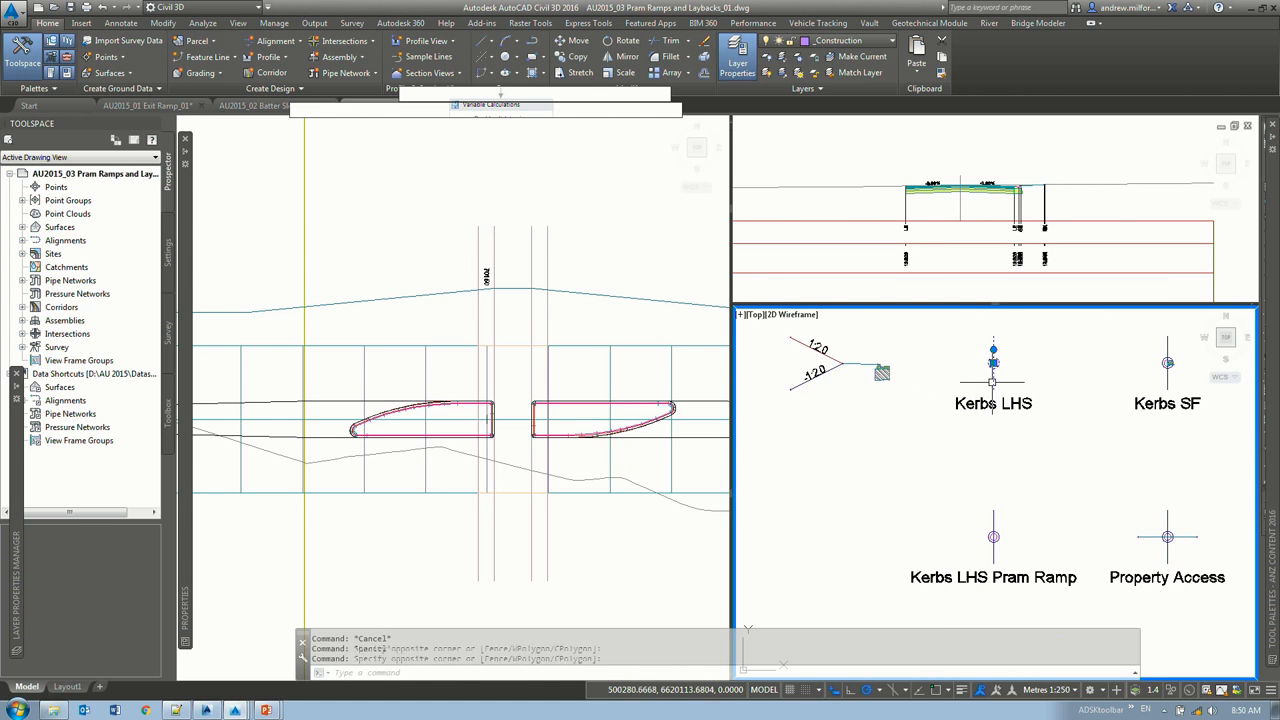
{"action": "left_click", "coordinate": [320, 52]}
{"action": "left_click", "coordinate": [245, 50]}
{"action": "left_click", "coordinate": [256, 141]}
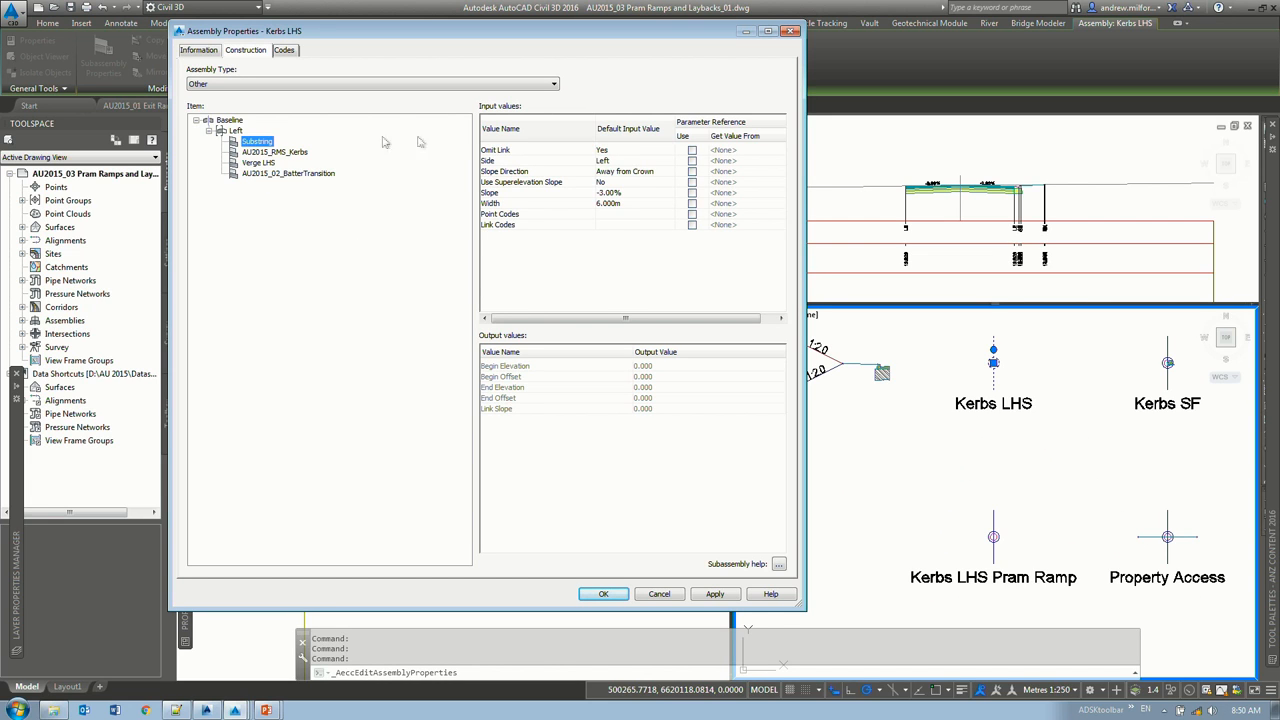
{"action": "left_click", "coordinate": [290, 152]}
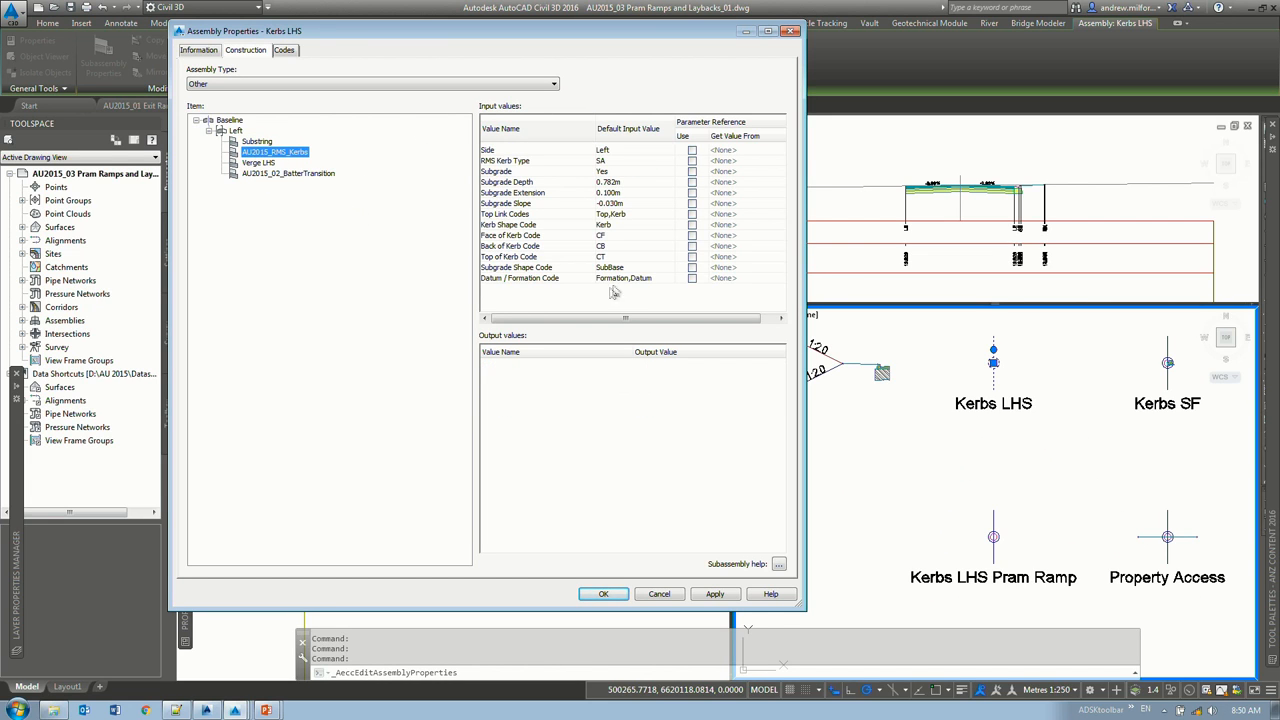
{"action": "left_click", "coordinate": [257, 164]}
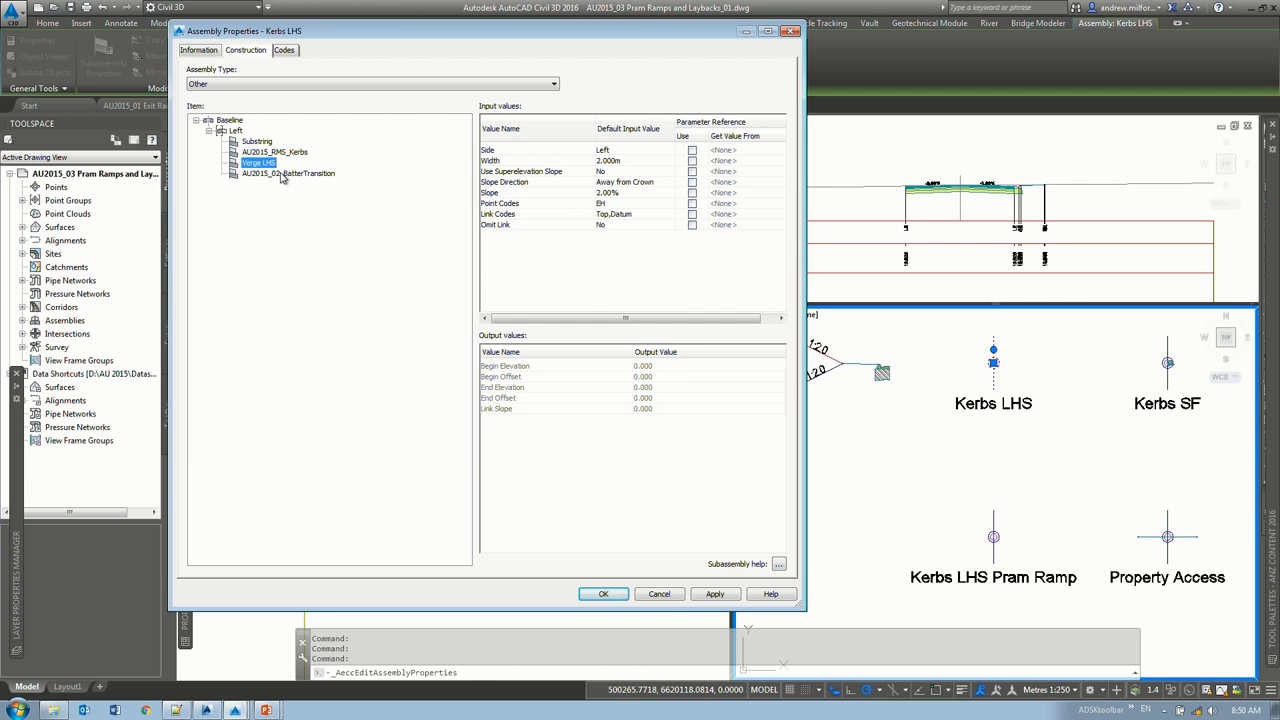
{"action": "left_click", "coordinate": [284, 175]}
{"action": "left_click", "coordinate": [657, 597]}
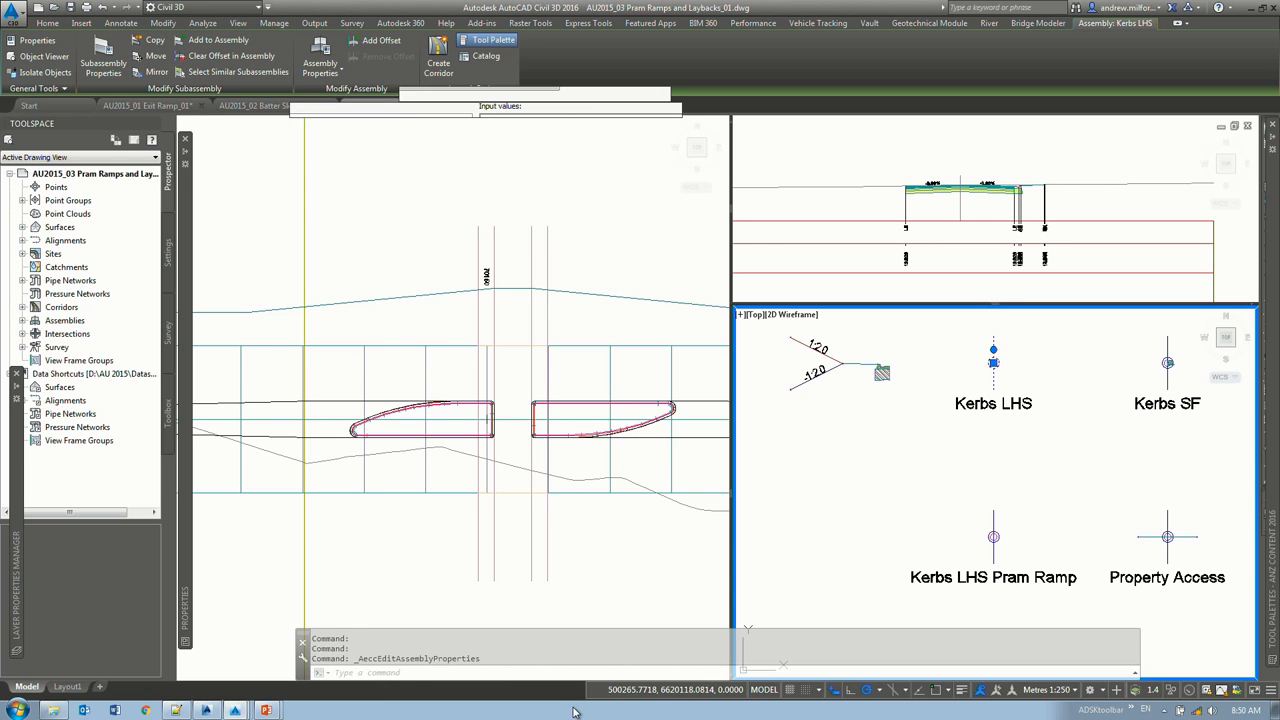
{"action": "left_click", "coordinate": [530, 365]}
{"action": "key", "text": "Escape"}
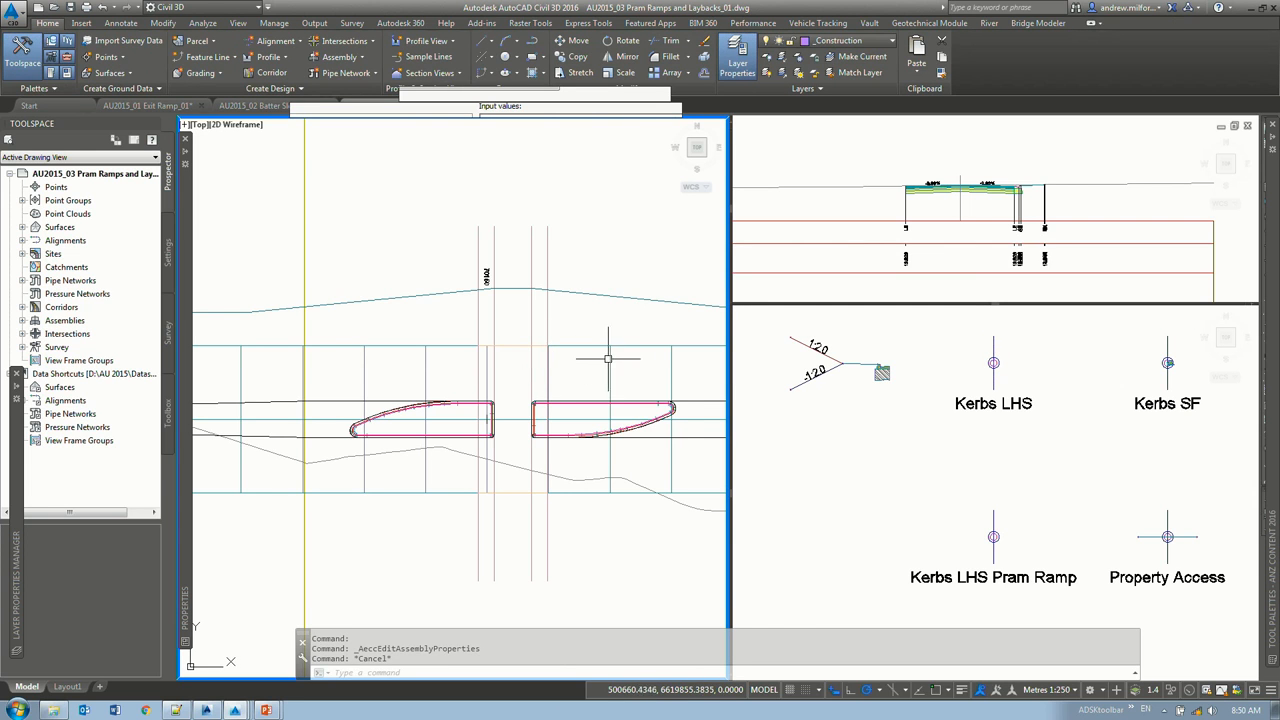
{"action": "middle_click_drag", "start_coordinate": [609, 357], "coordinate": [583, 356]}
Step: Copy all subassemblies of the Kerbs LHS assembly onto the Kerbs LHS Pram Ramp assembly's marker
{"action": "left_click", "coordinate": [1072, 392]}
{"action": "left_click", "coordinate": [926, 393]}
{"action": "left_click", "coordinate": [832, 356]}
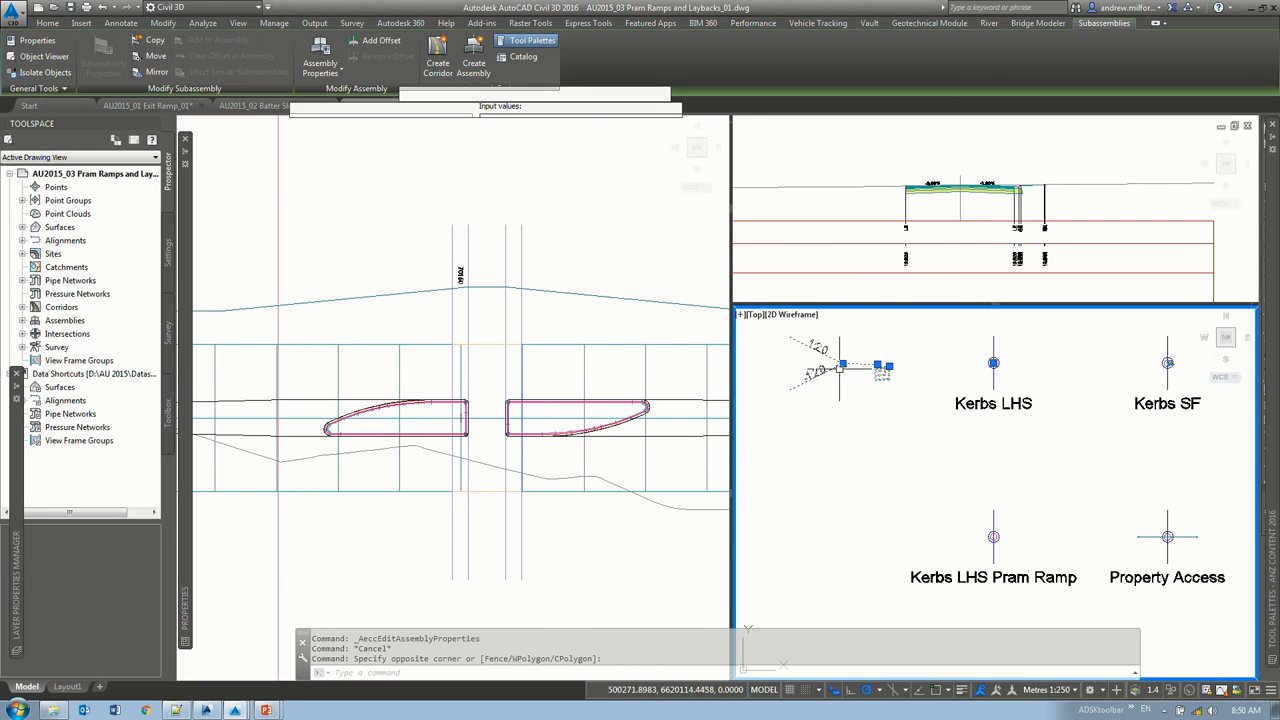
{"action": "left_click", "coordinate": [150, 41]}
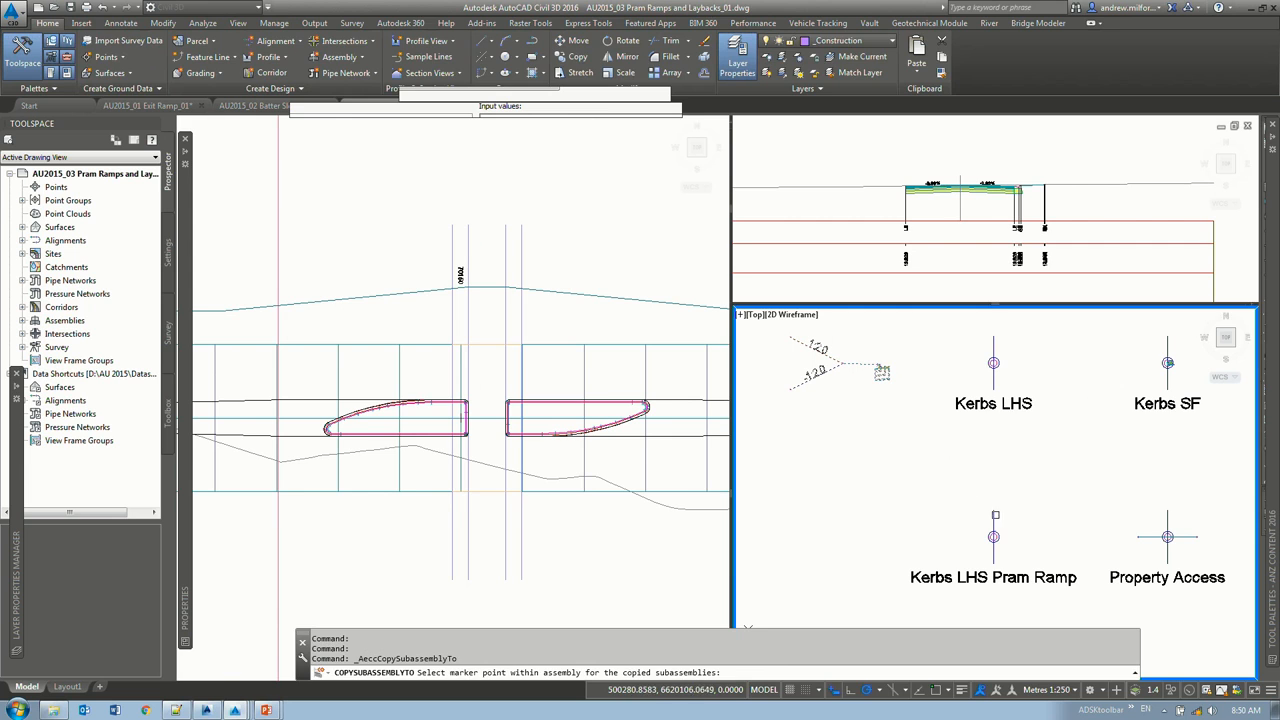
{"action": "left_click", "coordinate": [993, 536]}
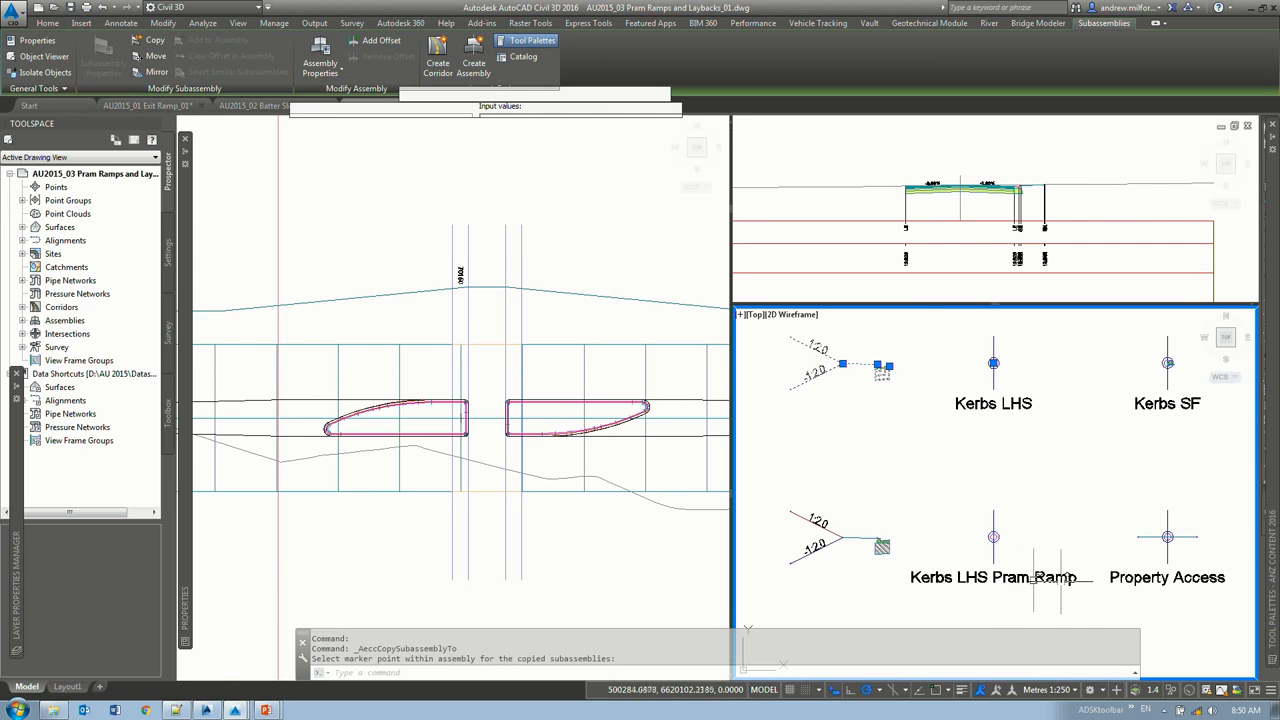
{"action": "key", "text": "Escape"}
Step: Replace the kerb subassembly in the Kerbs LHS Pram Ramp assembly with the AU2015_03_PramRamp subassembly
{"action": "mouse_move", "coordinate": [1274, 248]}
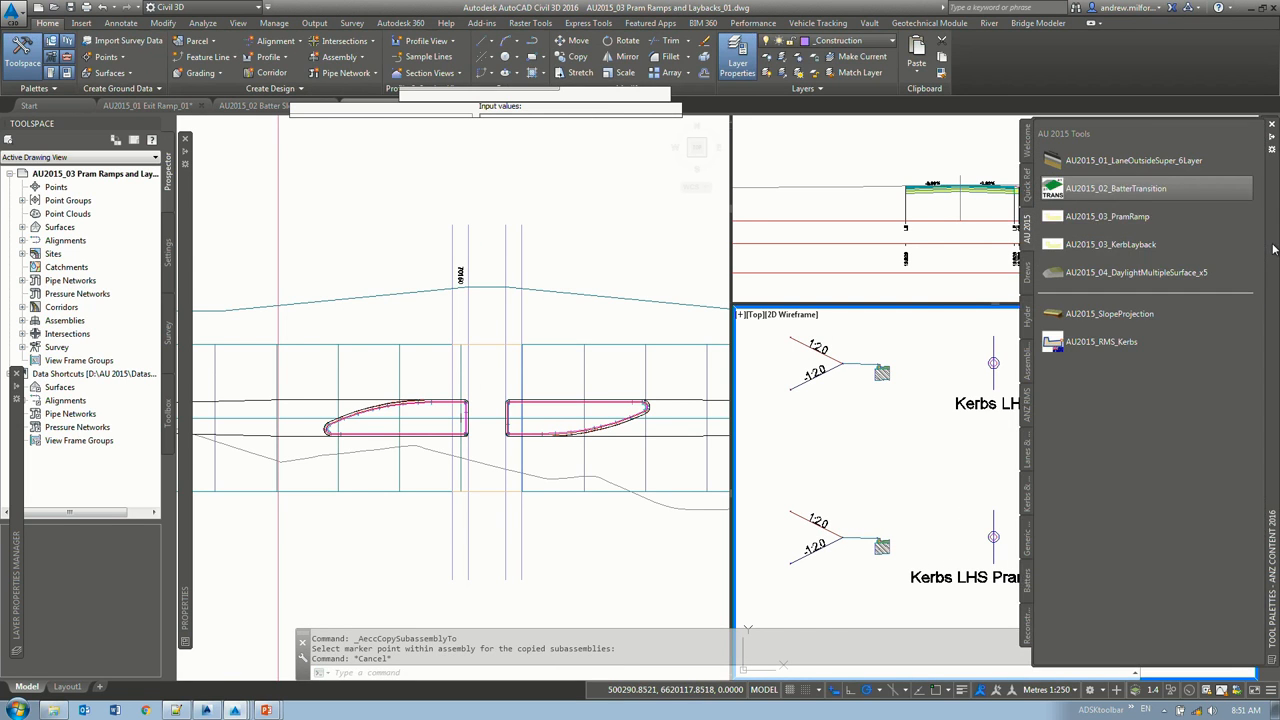
{"action": "left_click", "coordinate": [1131, 220]}
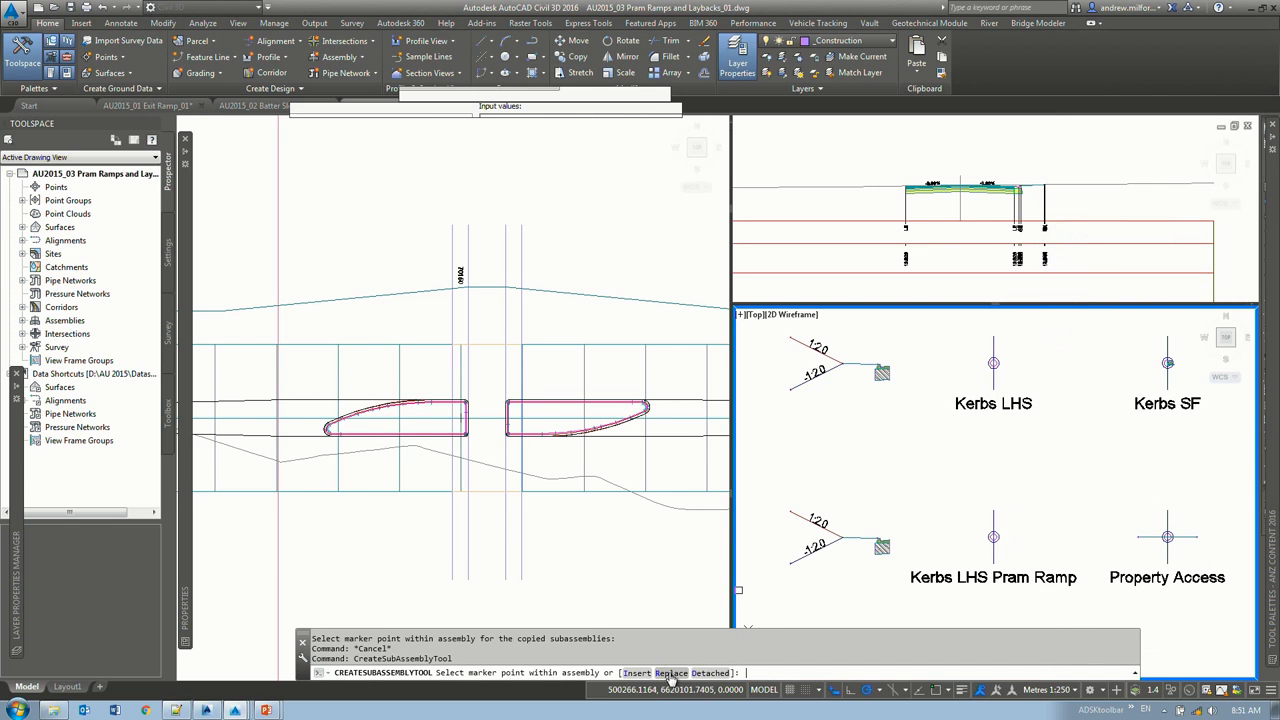
{"action": "left_click", "coordinate": [671, 672]}
{"action": "left_click", "coordinate": [882, 545]}
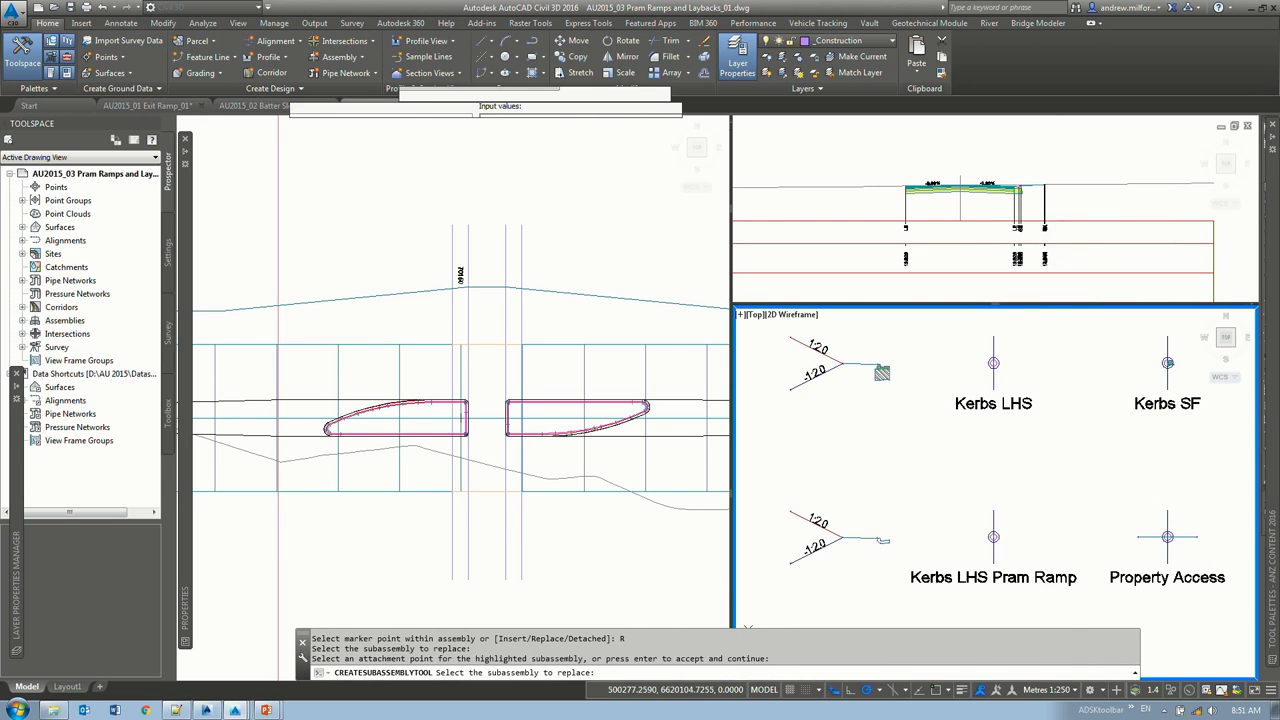
{"action": "key", "text": "Return"}
Step: Examine the parameters of the AU2015_03_PramRamp subassembly, including its transition, lip, face, top and back distances, leaving them unedited
{"action": "scroll", "coordinate": [880, 542], "scroll_direction": "up", "scroll_amount": 4}
{"action": "left_click", "coordinate": [868, 537]}
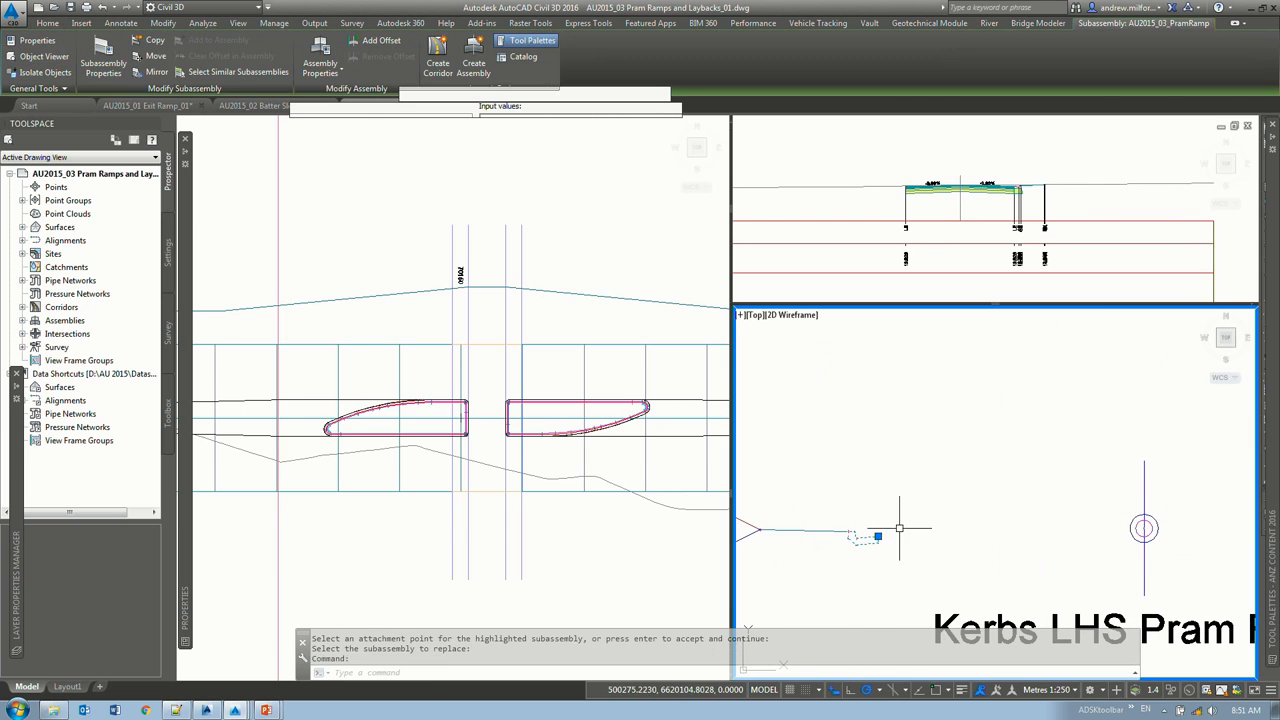
{"action": "mouse_move", "coordinate": [185, 155]}
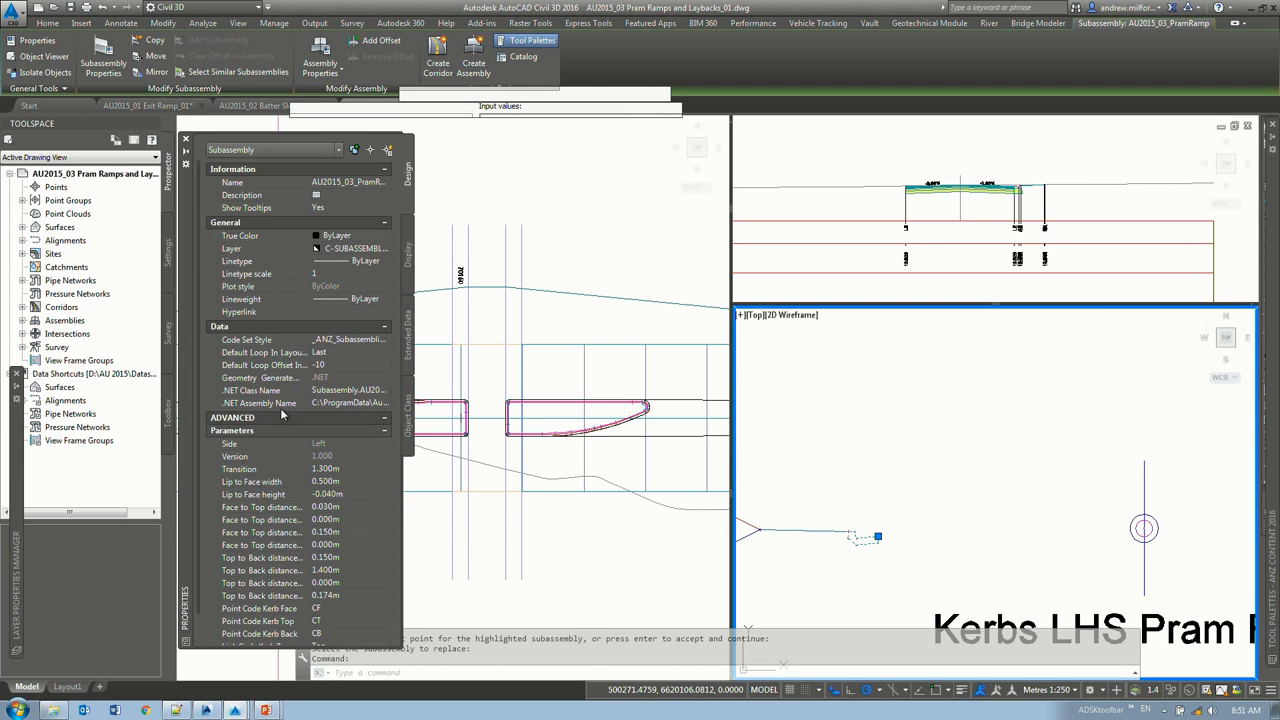
{"action": "scroll", "coordinate": [238, 505], "scroll_direction": "down", "scroll_amount": 1}
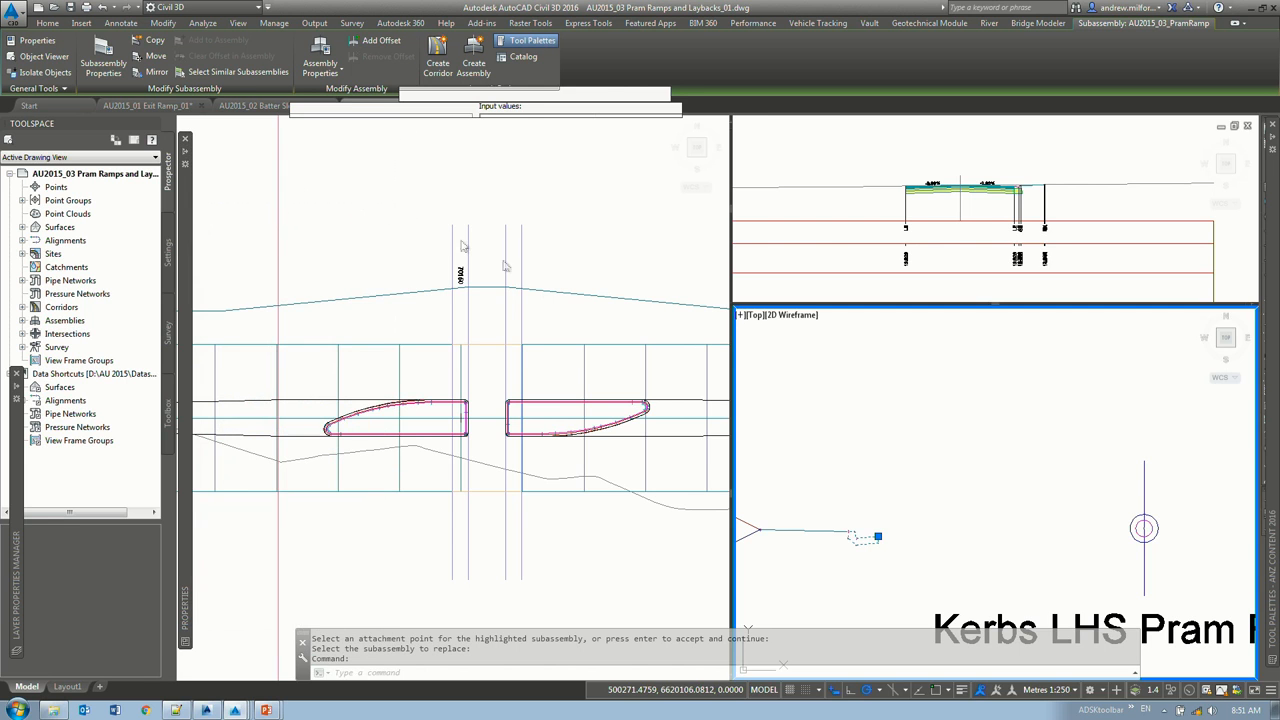
{"action": "left_click", "coordinate": [481, 353]}
{"action": "left_click", "coordinate": [934, 440]}
{"action": "left_click", "coordinate": [486, 374]}
{"action": "key", "text": "Escape"}
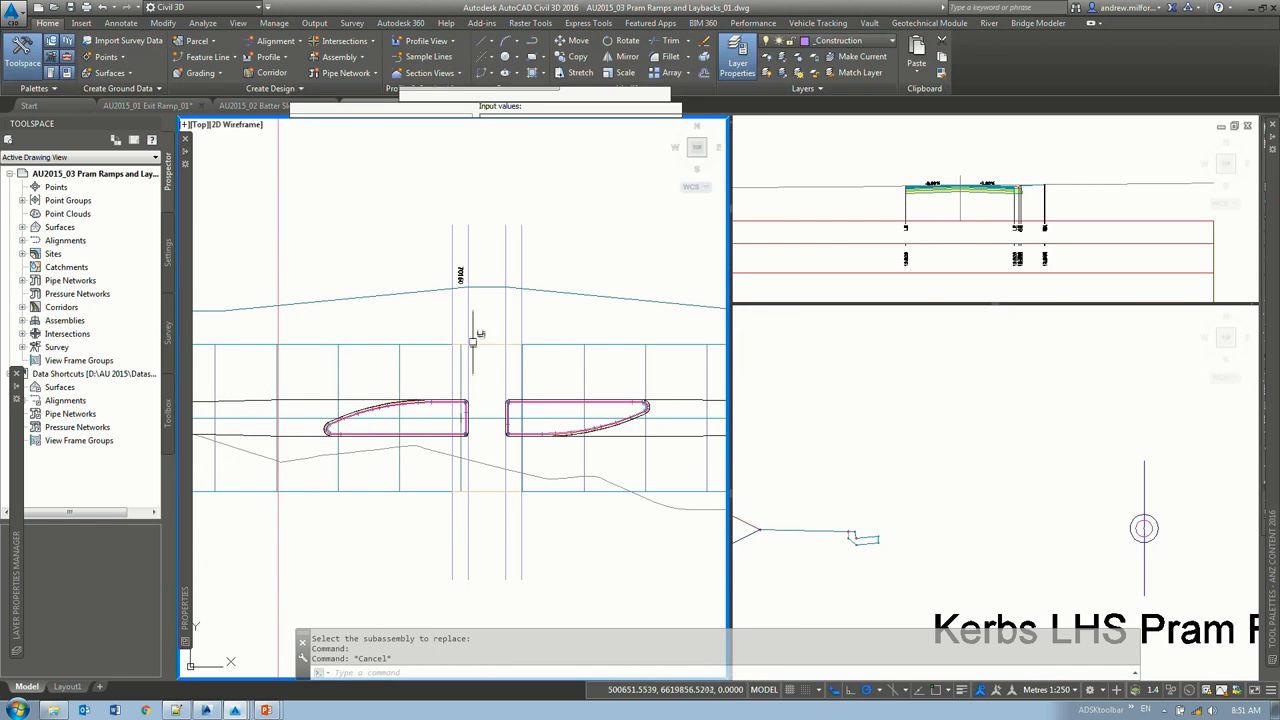
Step: Select the MC10 LHS Kerbs corridor in the drawing from the list of corridors
{"action": "scroll", "coordinate": [471, 341], "scroll_direction": "down", "scroll_amount": 4}
{"action": "left_click", "coordinate": [1023, 443]}
{"action": "scroll", "coordinate": [1023, 443], "scroll_direction": "down", "scroll_amount": 3}
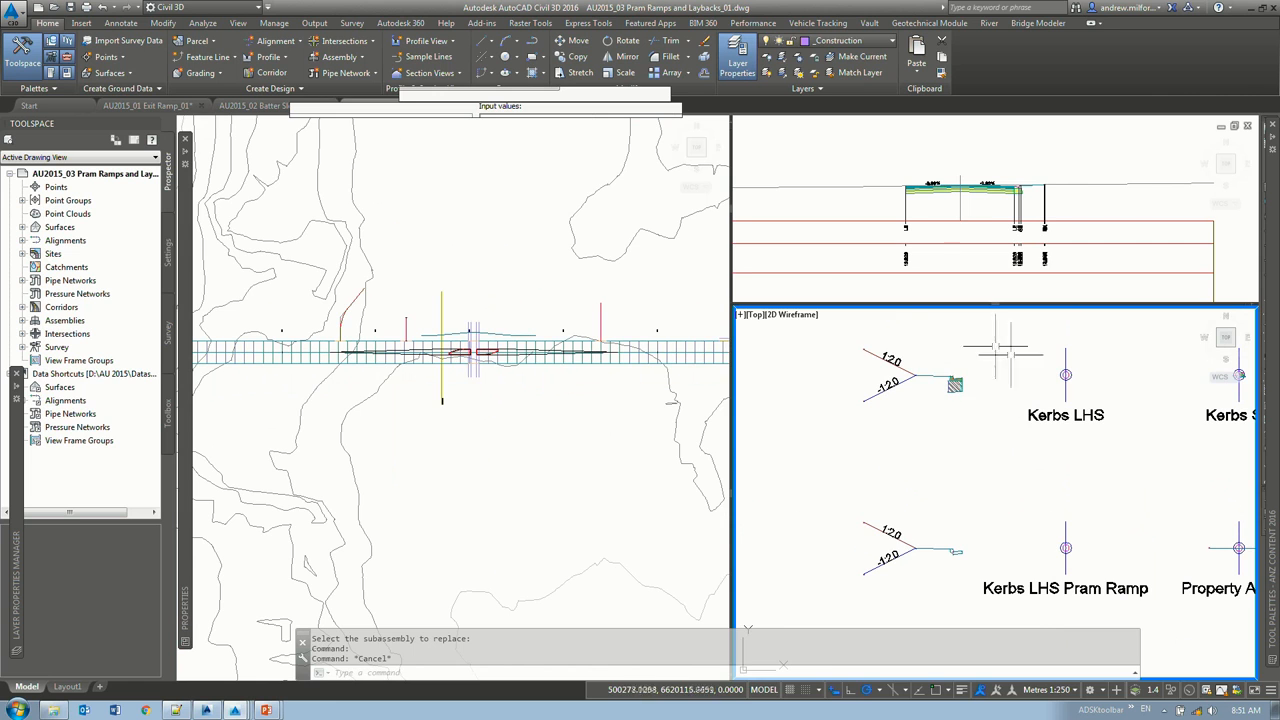
{"action": "left_click", "coordinate": [590, 375]}
{"action": "scroll", "coordinate": [590, 375], "scroll_direction": "down", "scroll_amount": 3}
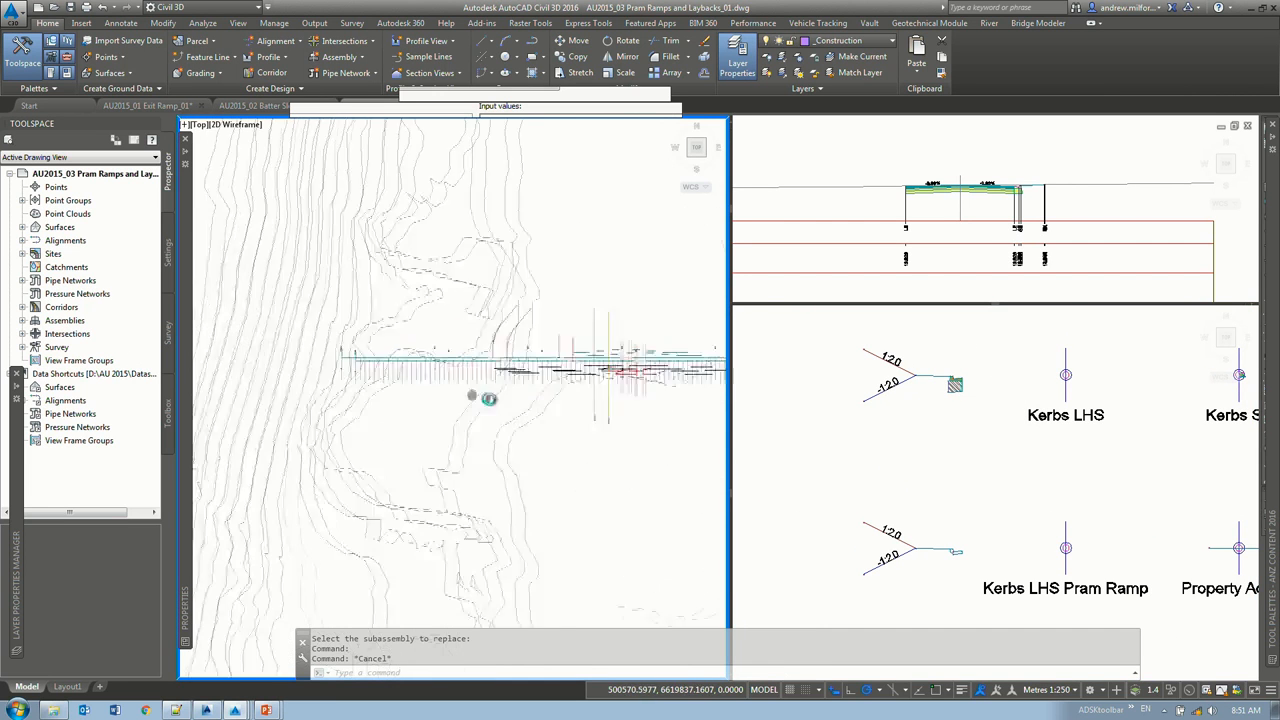
{"action": "middle_click_drag", "start_coordinate": [729, 385], "coordinate": [638, 409]}
{"action": "scroll", "coordinate": [477, 409], "scroll_direction": "up", "scroll_amount": 8}
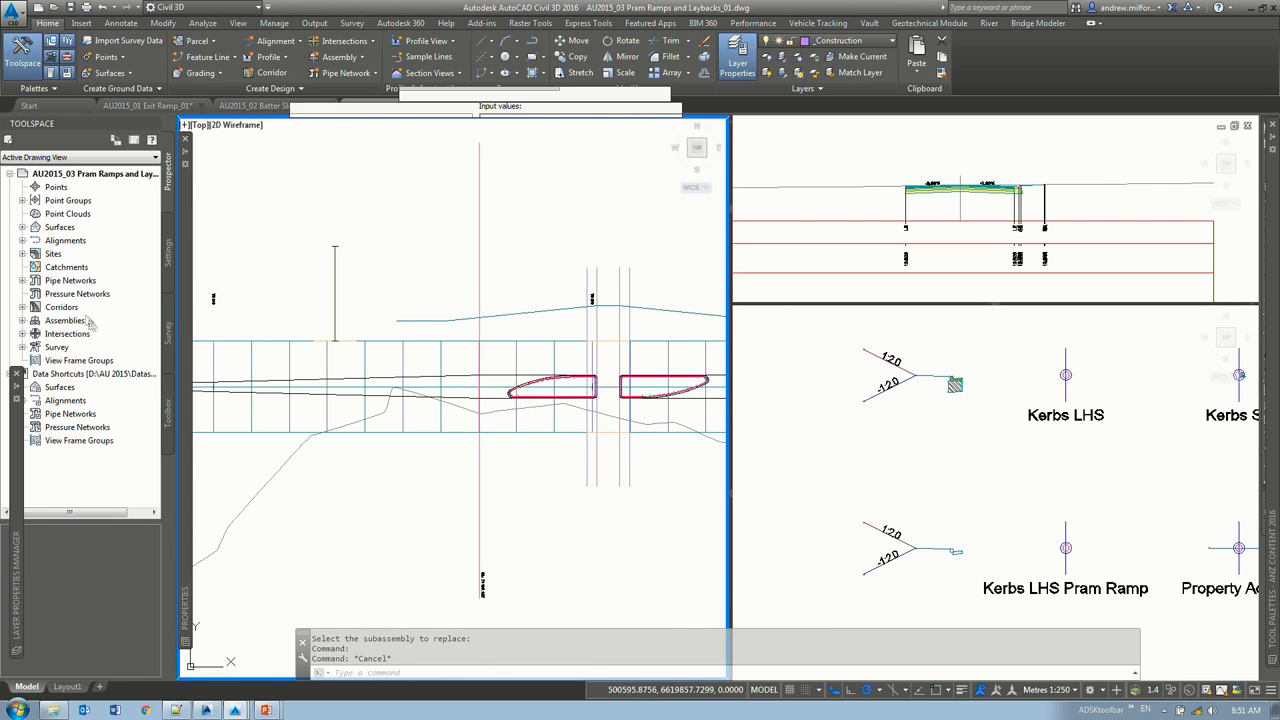
{"action": "left_click", "coordinate": [22, 308]}
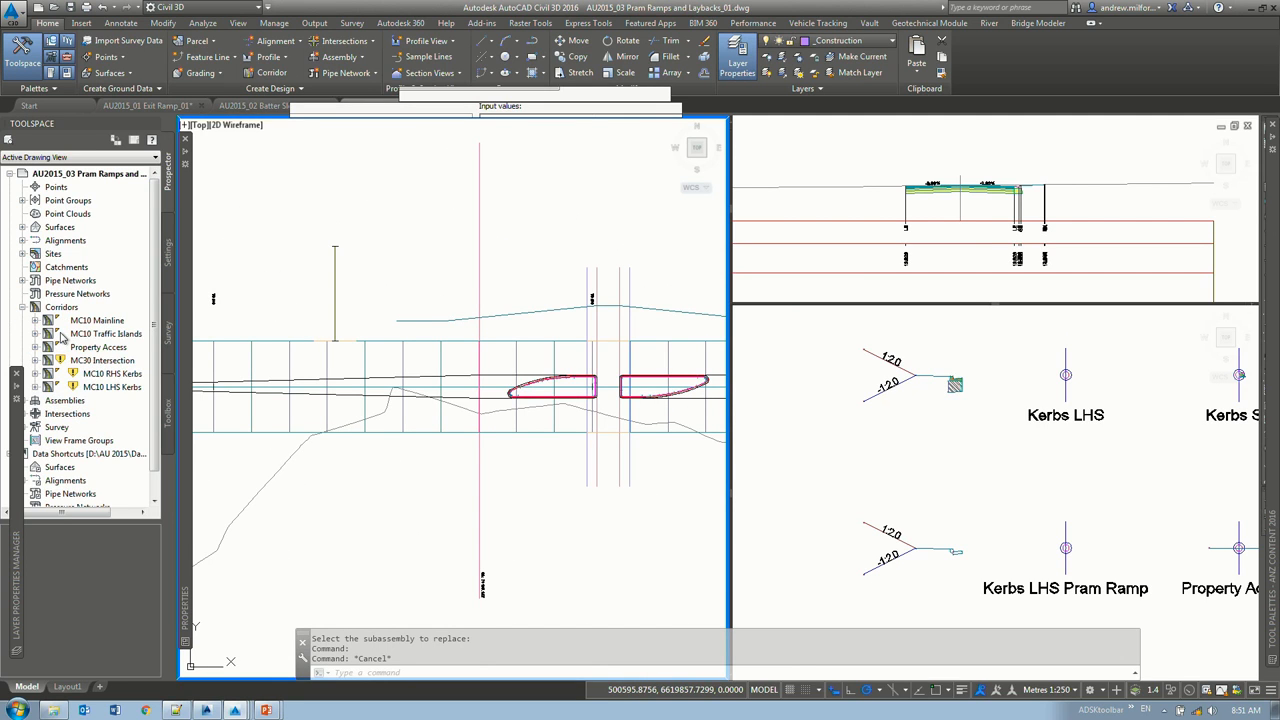
{"action": "right_click", "coordinate": [120, 390]}
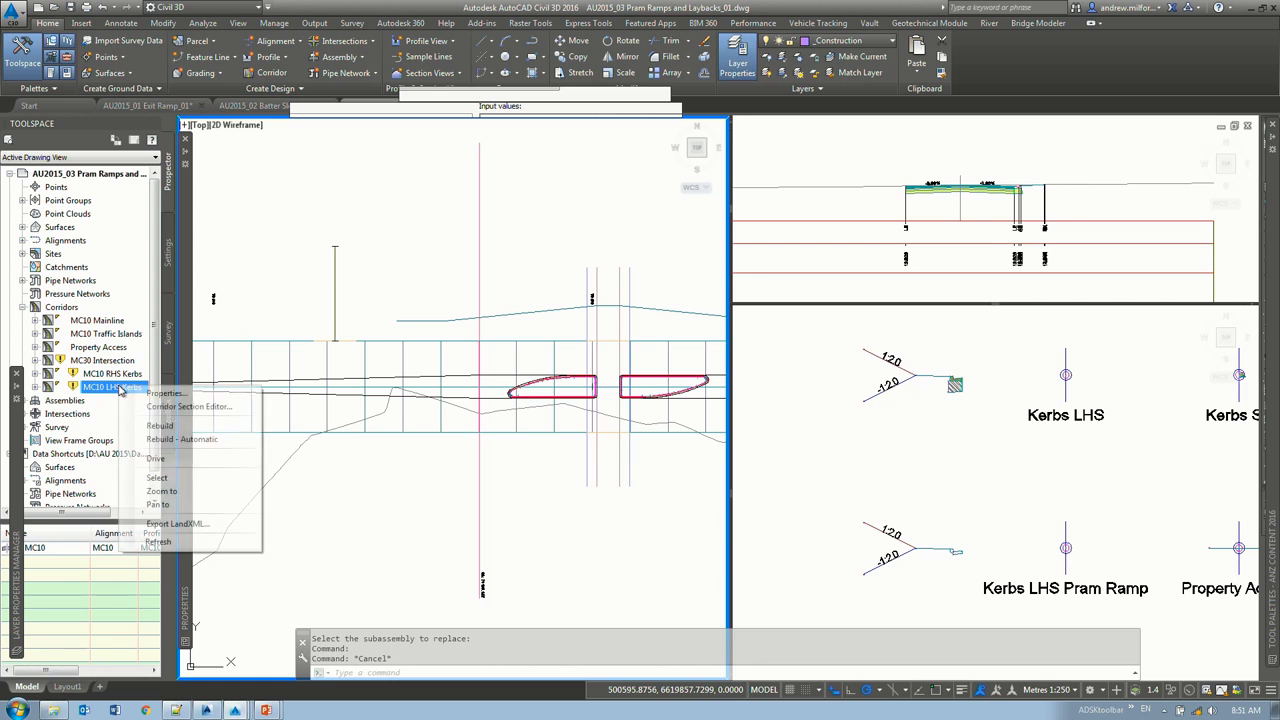
{"action": "left_click", "coordinate": [171, 479]}
Step: Add a corridor region from station 70001.481 to the kerb return's starting endpoint at station 70290.581
{"action": "left_click", "coordinate": [280, 56]}
{"action": "scroll", "coordinate": [420, 345], "scroll_direction": "down", "scroll_amount": 2}
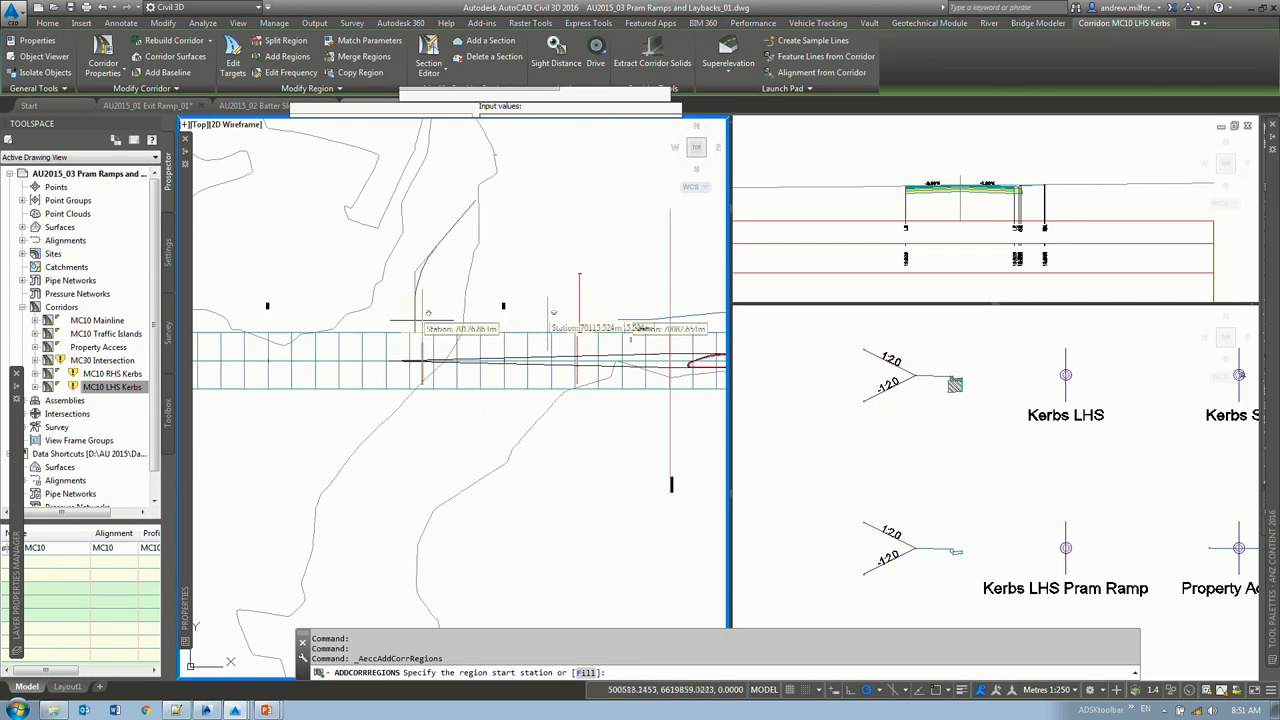
{"action": "left_click", "coordinate": [260, 356]}
{"action": "middle_click_drag", "start_coordinate": [685, 350], "coordinate": [329, 343]}
{"action": "scroll", "coordinate": [560, 301], "scroll_direction": "up", "scroll_amount": 3}
{"action": "right_click", "coordinate": [591, 300], "text": "shift"}
{"action": "left_click", "coordinate": [620, 370]}
{"action": "left_click", "coordinate": [606, 306]}
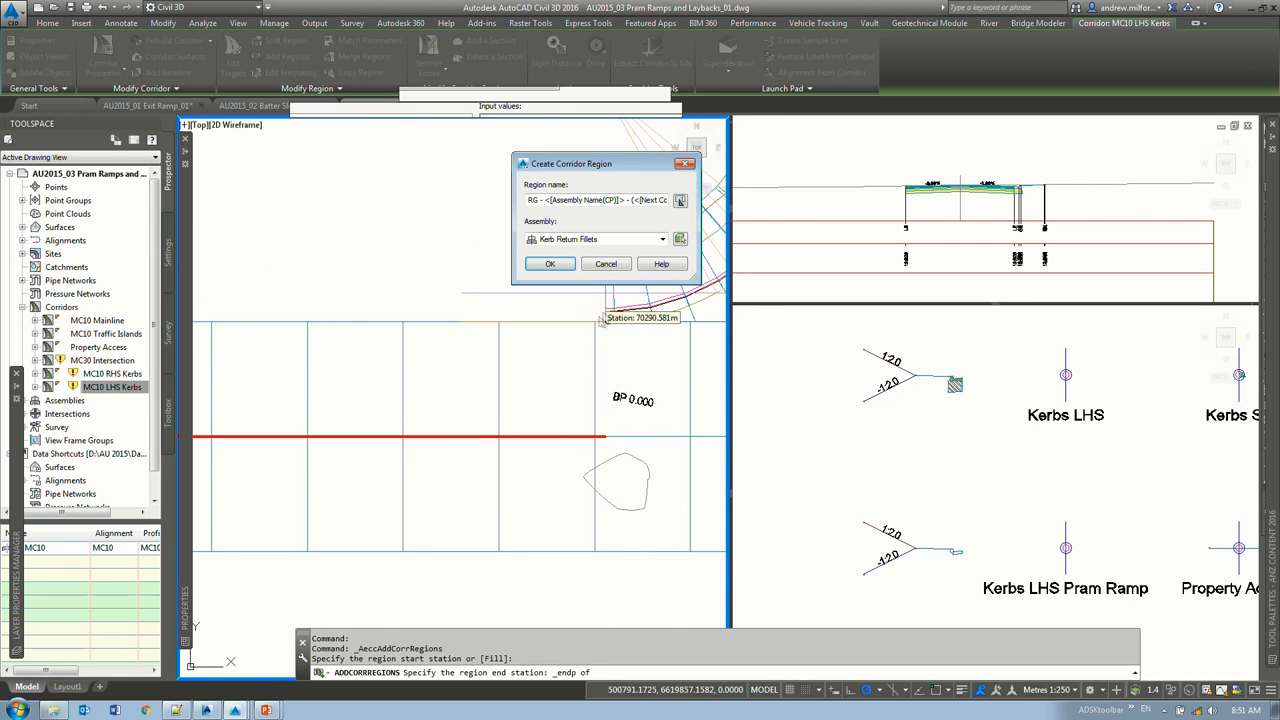
Step: Assign the Kerbs LHS assembly to the new region and target surface EG for AU2015_02_BatterTransition
{"action": "left_click", "coordinate": [577, 241]}
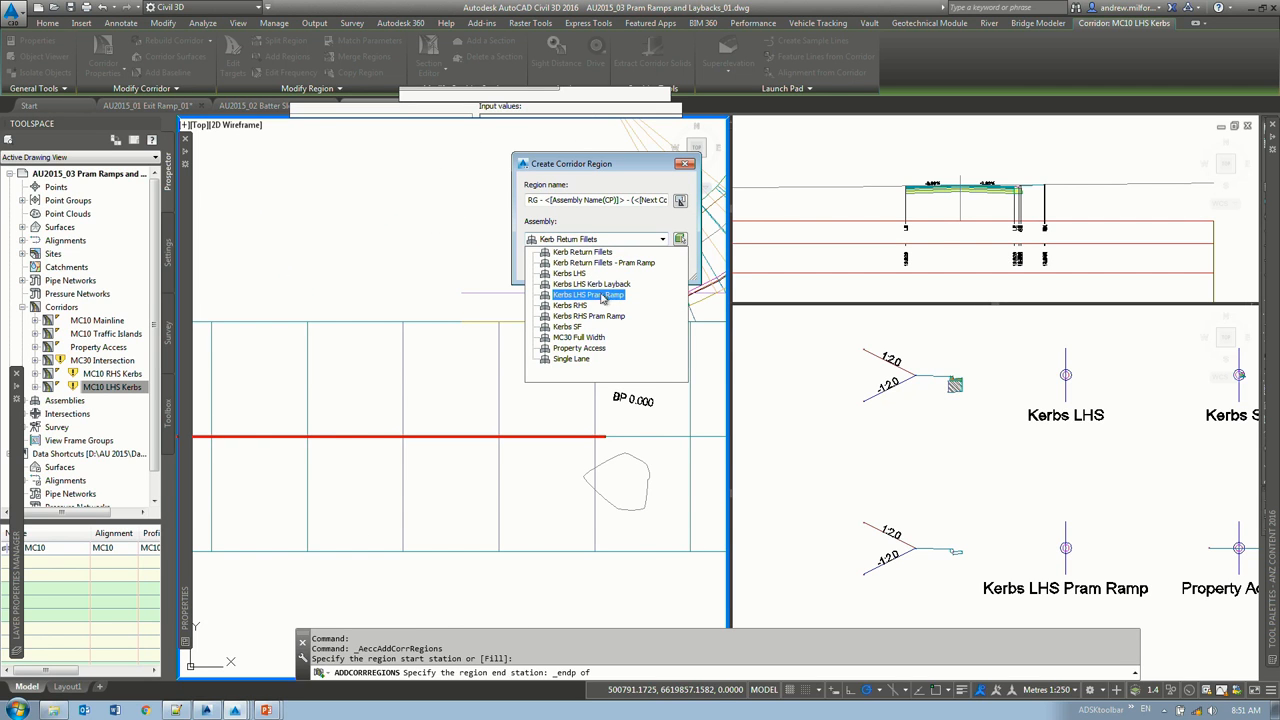
{"action": "left_click", "coordinate": [570, 273]}
{"action": "left_click", "coordinate": [550, 272]}
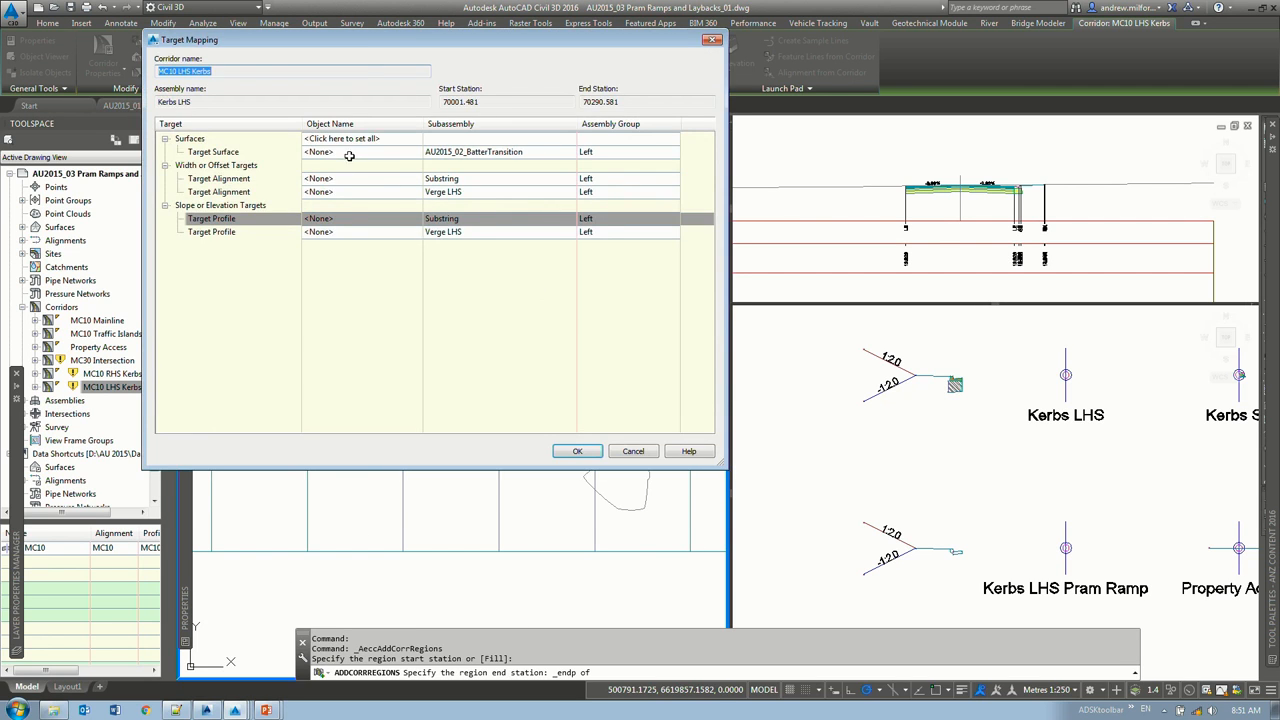
{"action": "left_click", "coordinate": [320, 151]}
{"action": "left_click", "coordinate": [488, 426]}
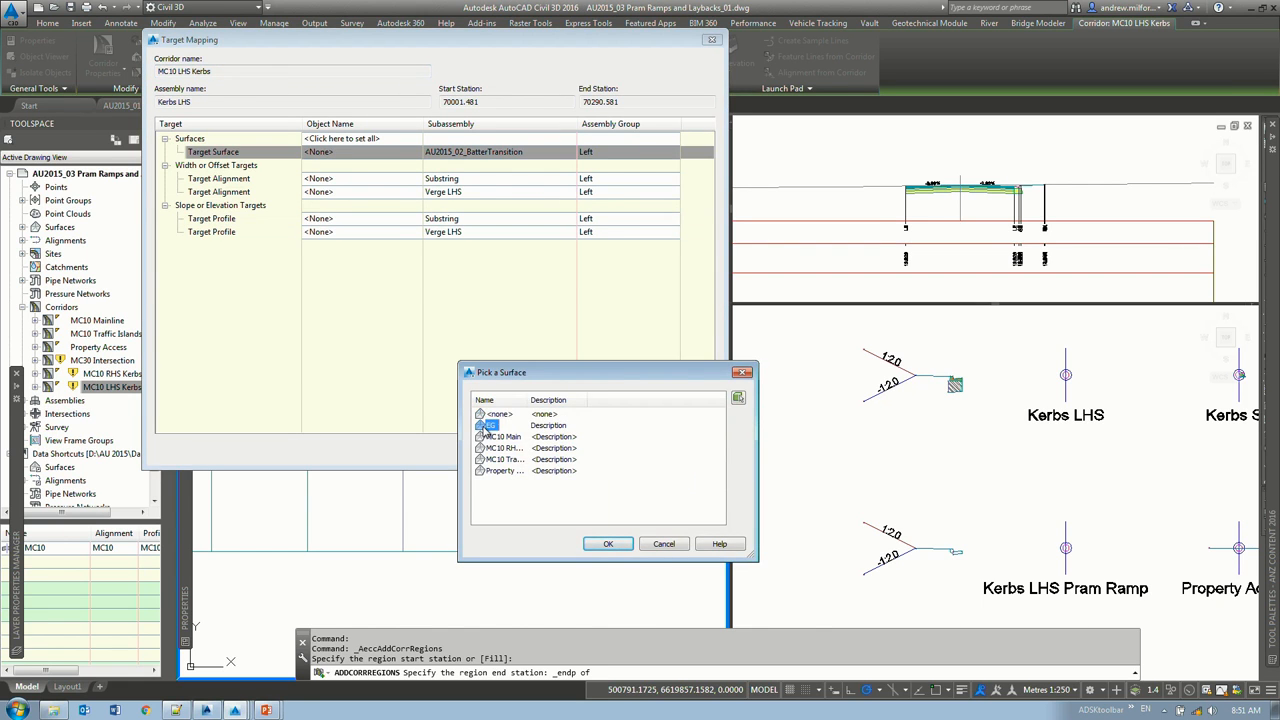
{"action": "left_click", "coordinate": [607, 544]}
Step: Set Substring's offset target to the feature line on layer _Target MC10 LHS LaneEdge
{"action": "left_click", "coordinate": [397, 178]}
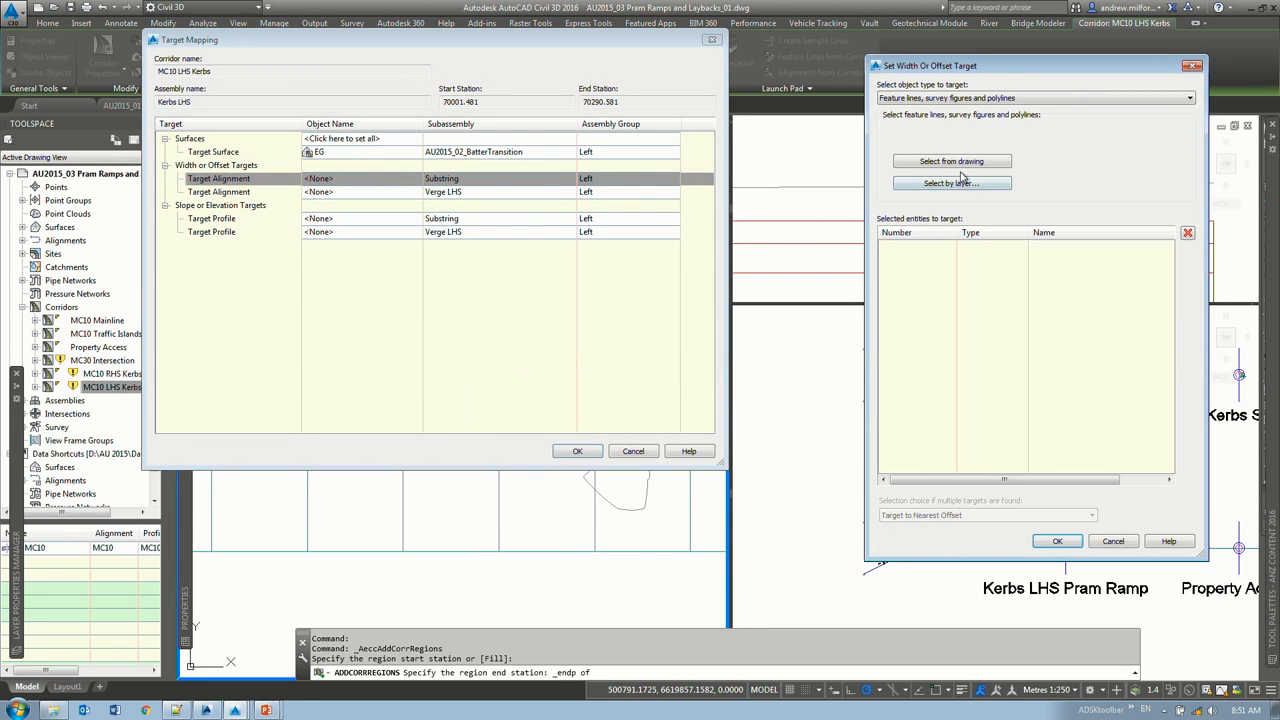
{"action": "left_click", "coordinate": [942, 98]}
{"action": "left_click", "coordinate": [955, 107]}
{"action": "left_click", "coordinate": [975, 185]}
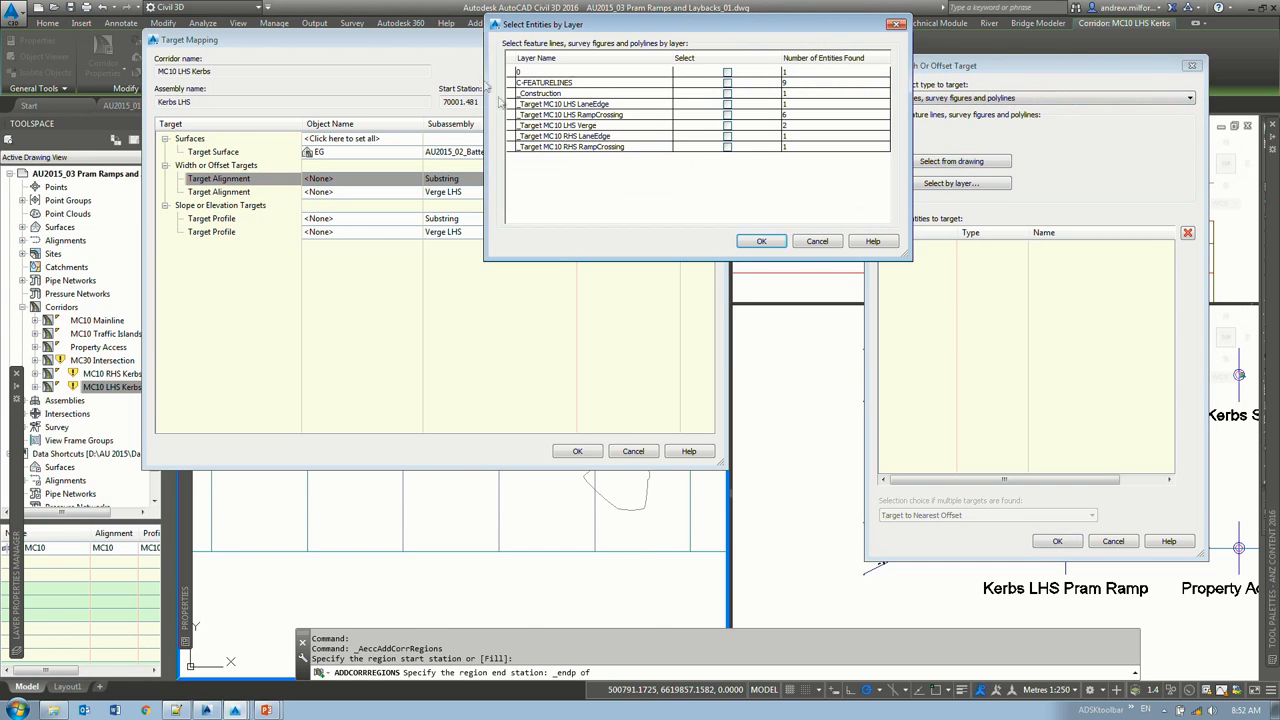
{"action": "left_click", "coordinate": [607, 106]}
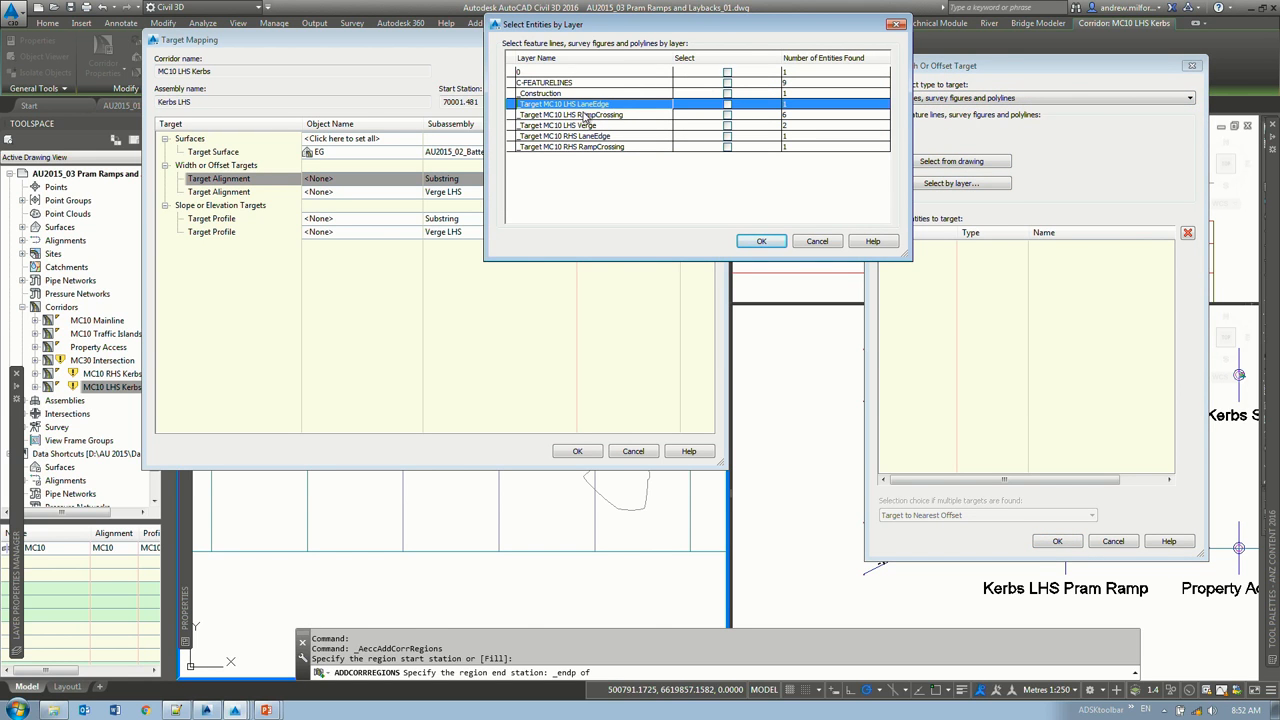
{"action": "left_click", "coordinate": [727, 106]}
{"action": "left_click", "coordinate": [761, 241]}
{"action": "left_click", "coordinate": [1058, 541]}
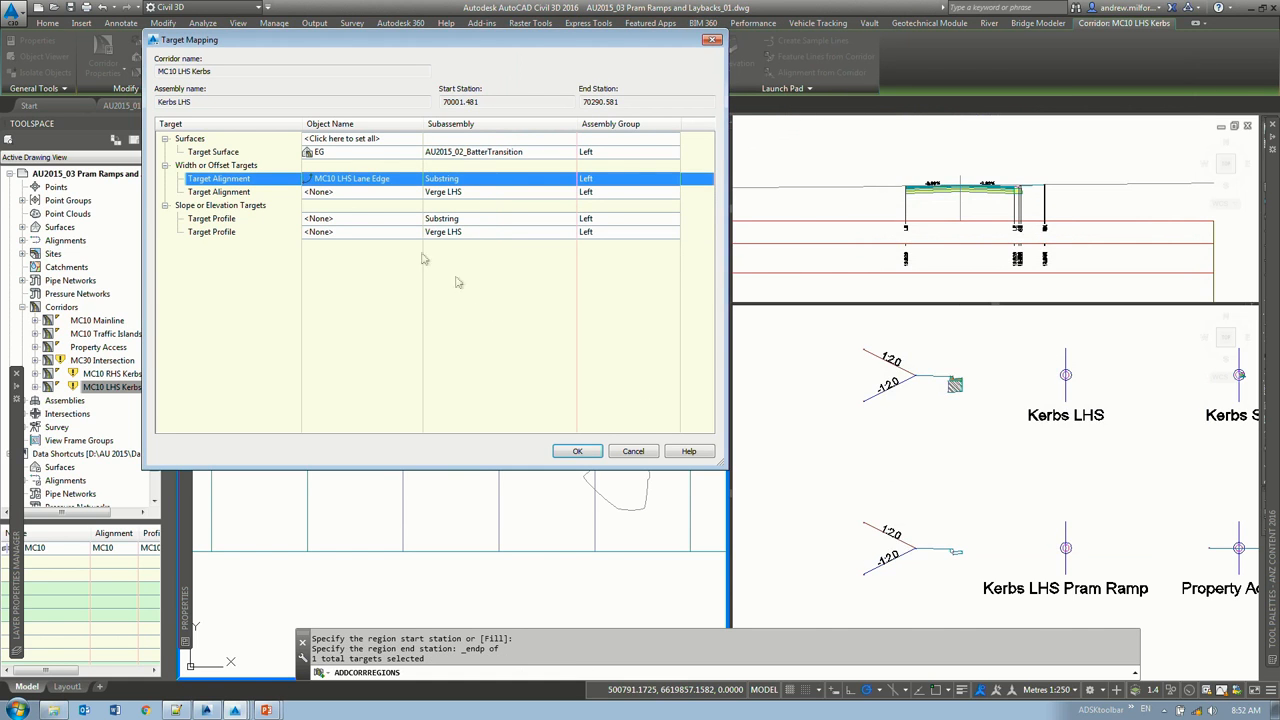
Step: Set Substring's elevation target to the MC10 LHS Lane Edge feature line by layer, and finish adding the region
{"action": "left_click", "coordinate": [343, 218]}
{"action": "left_click", "coordinate": [943, 233]}
{"action": "left_click", "coordinate": [941, 232]}
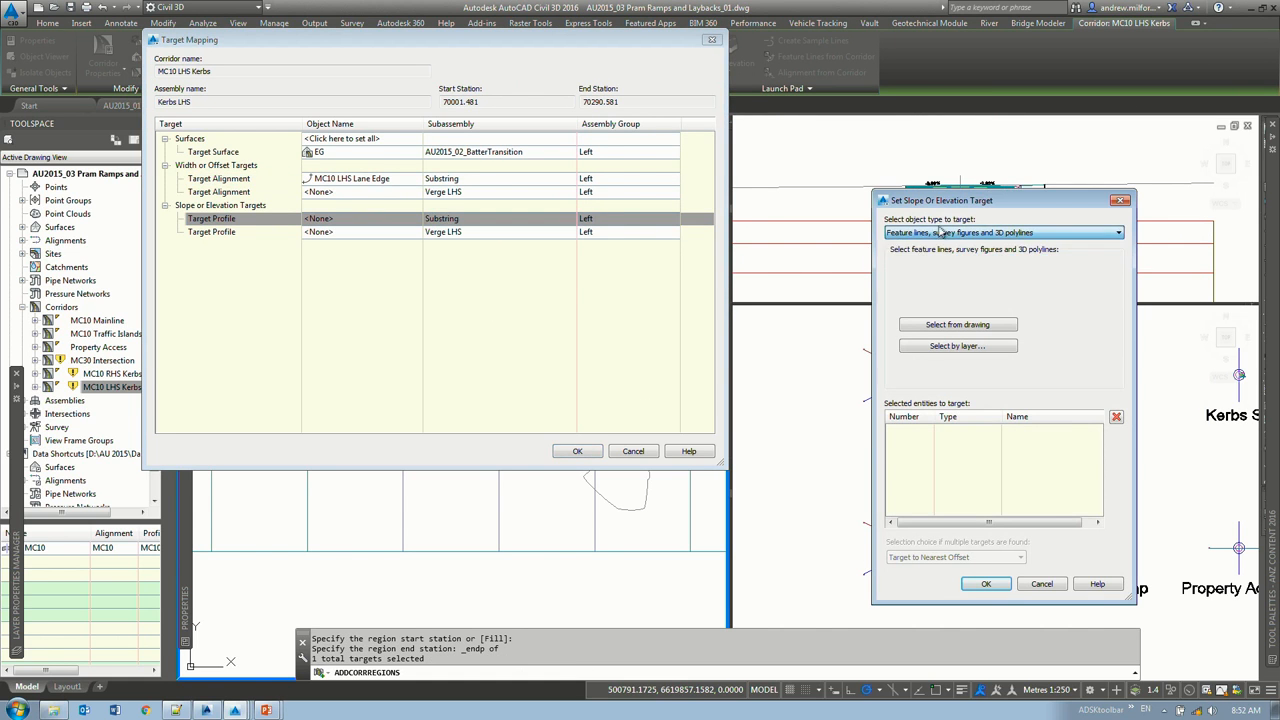
{"action": "left_click", "coordinate": [948, 348]}
{"action": "left_click", "coordinate": [727, 83]}
{"action": "left_click", "coordinate": [761, 241]}
{"action": "left_click", "coordinate": [986, 584]}
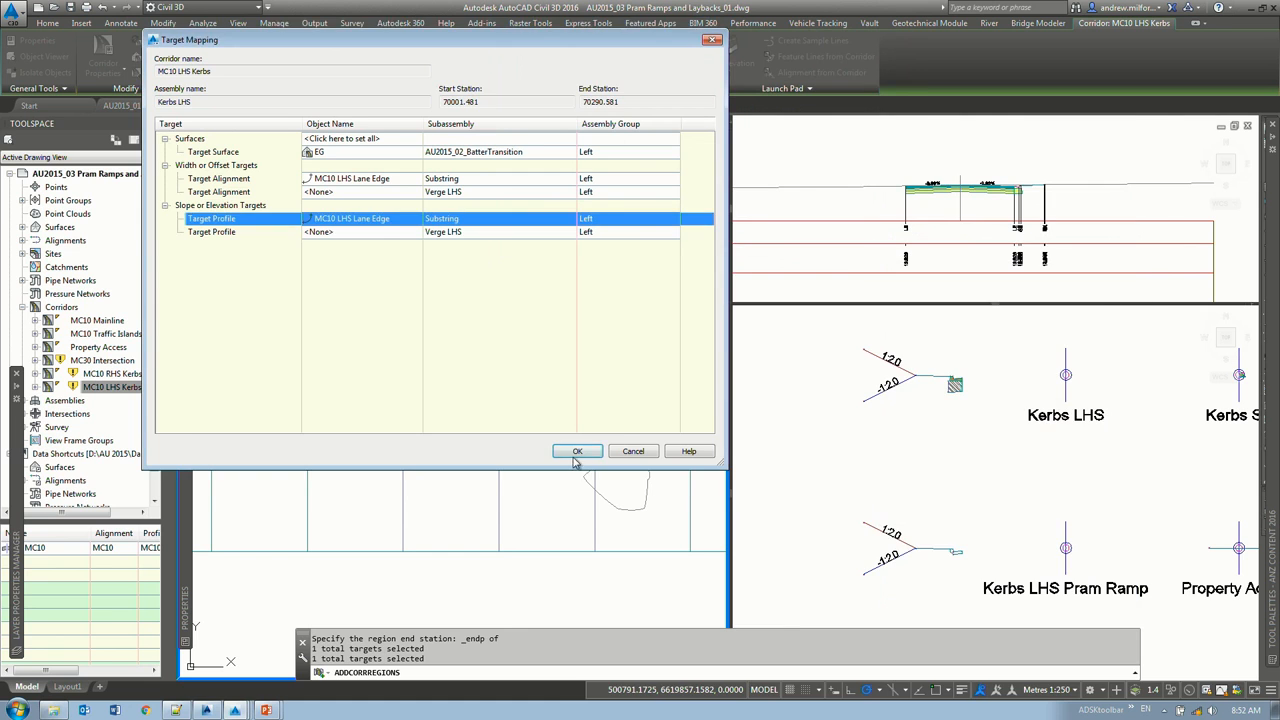
{"action": "left_click", "coordinate": [577, 452]}
{"action": "left_click", "coordinate": [537, 350]}
{"action": "key", "text": "Escape"}
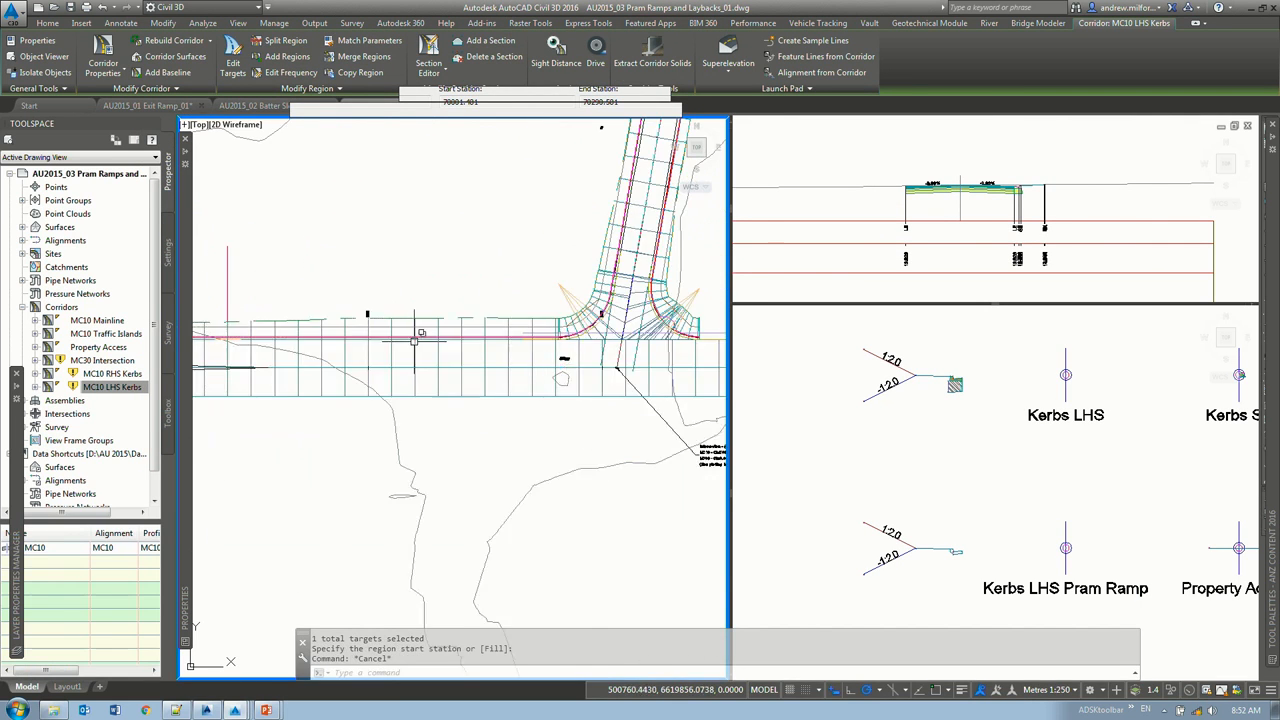
Step: Examine the new left-hand kerb lines beside the pedestrian crossing at the traffic islands near chainage 70150
{"action": "scroll", "coordinate": [390, 340], "scroll_direction": "up", "scroll_amount": 5}
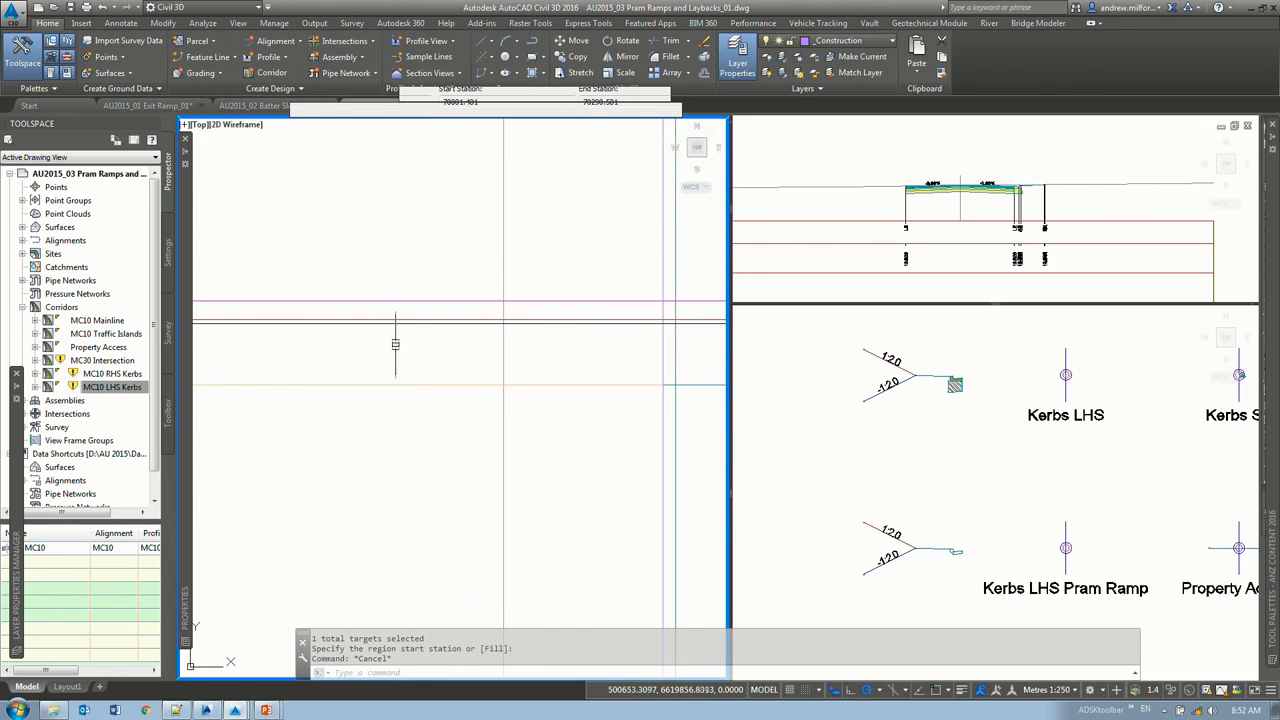
{"action": "mouse_move", "coordinate": [389, 322]}
{"action": "scroll", "coordinate": [381, 320], "scroll_direction": "down", "scroll_amount": 5}
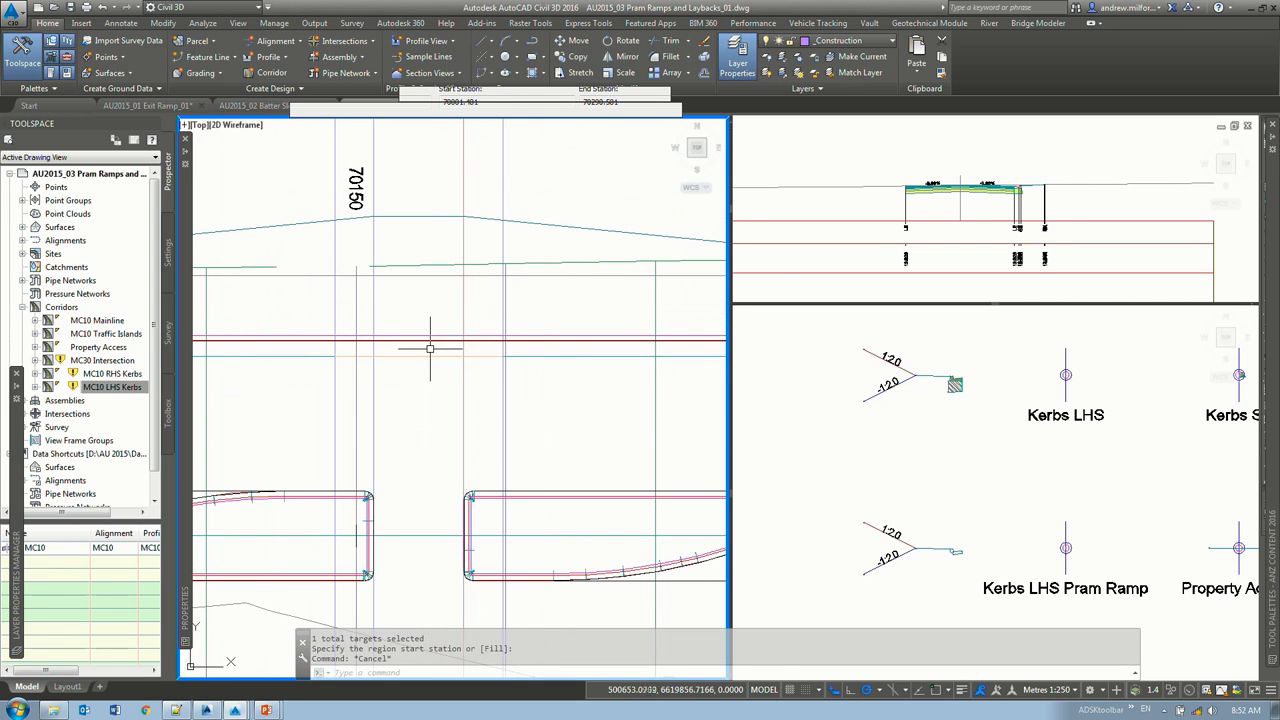
{"action": "key", "text": "Escape"}
{"action": "left_click", "coordinate": [1022, 258]}
{"action": "left_click", "coordinate": [1008, 409]}
{"action": "left_click", "coordinate": [469, 358]}
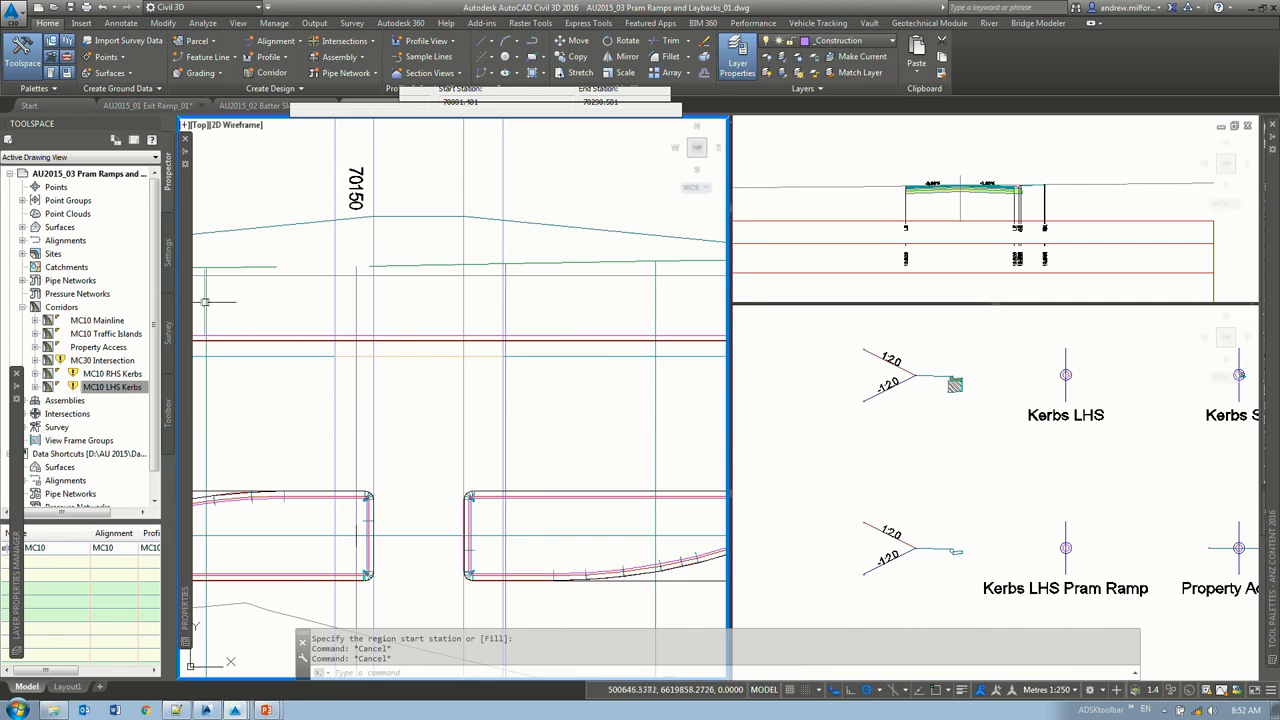
Step: Split the MC10 LHS Kerbs corridor's Kerbs LHS region at the starting endpoint of the ramp crossing polyline near chainage 70150
{"action": "left_click", "coordinate": [406, 341]}
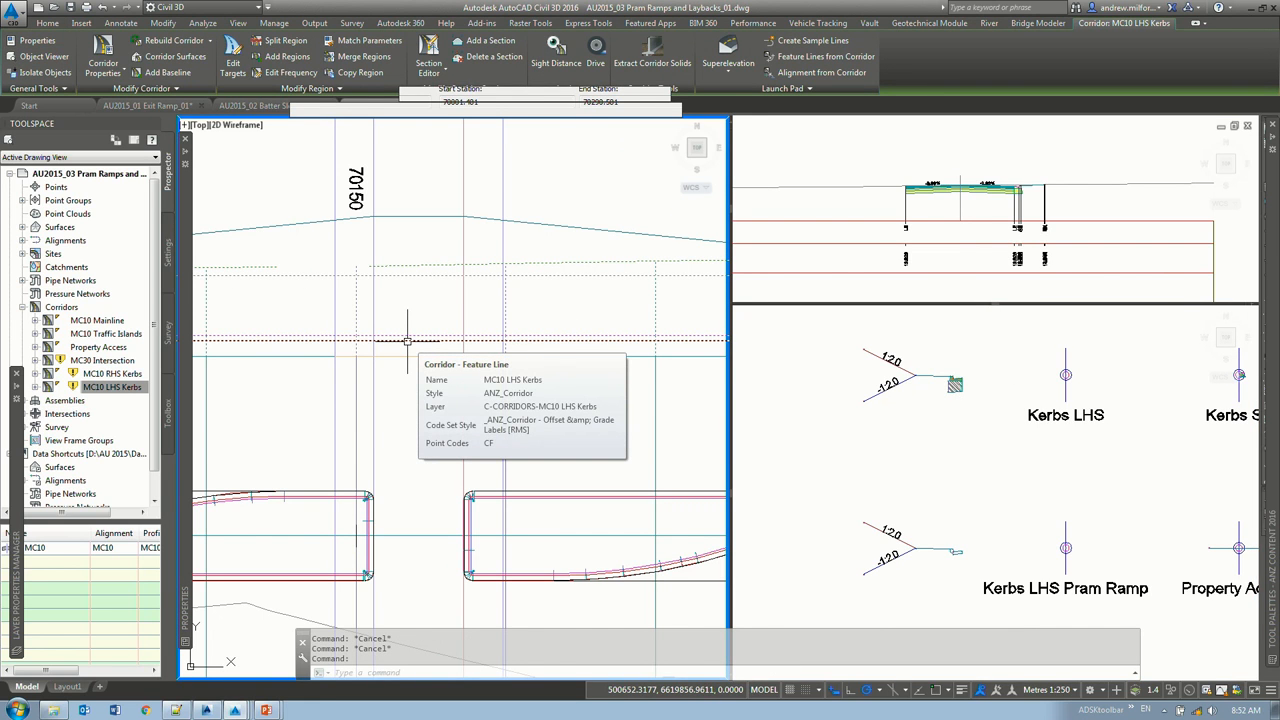
{"action": "left_click", "coordinate": [980, 476]}
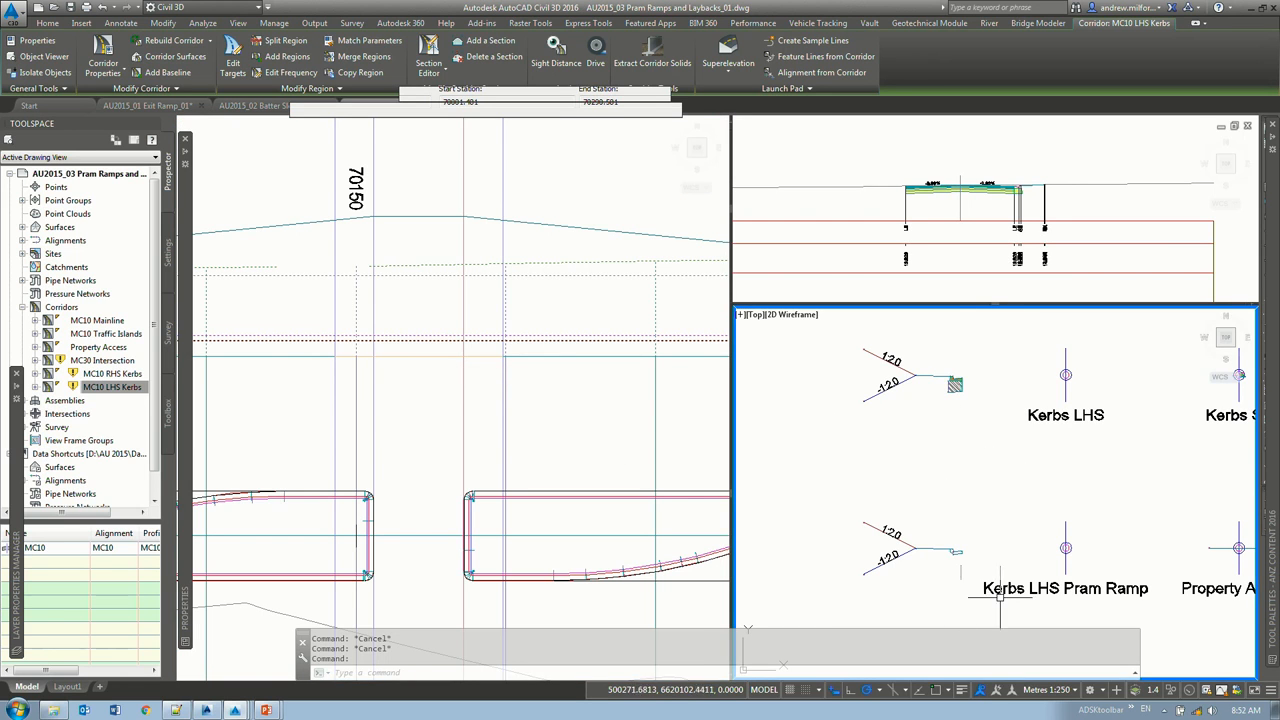
{"action": "left_click", "coordinate": [352, 287]}
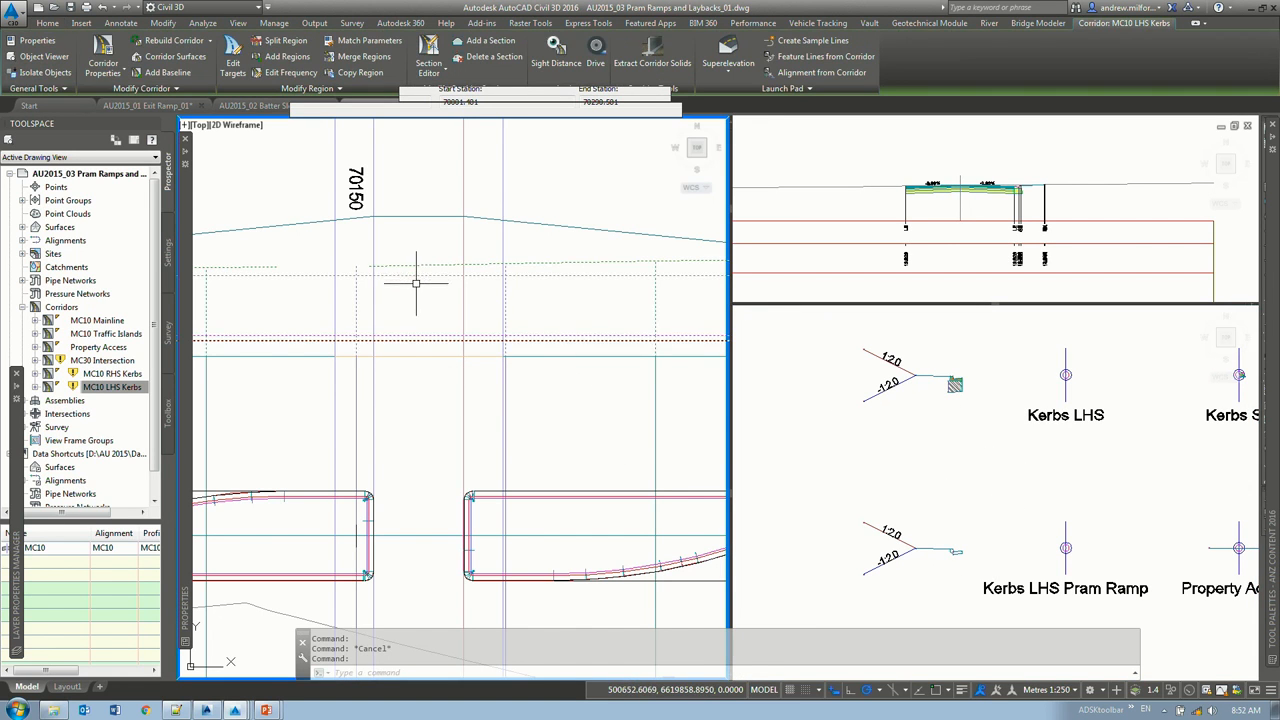
{"action": "scroll", "coordinate": [414, 277], "scroll_direction": "down", "scroll_amount": 2}
{"action": "left_click", "coordinate": [285, 41]}
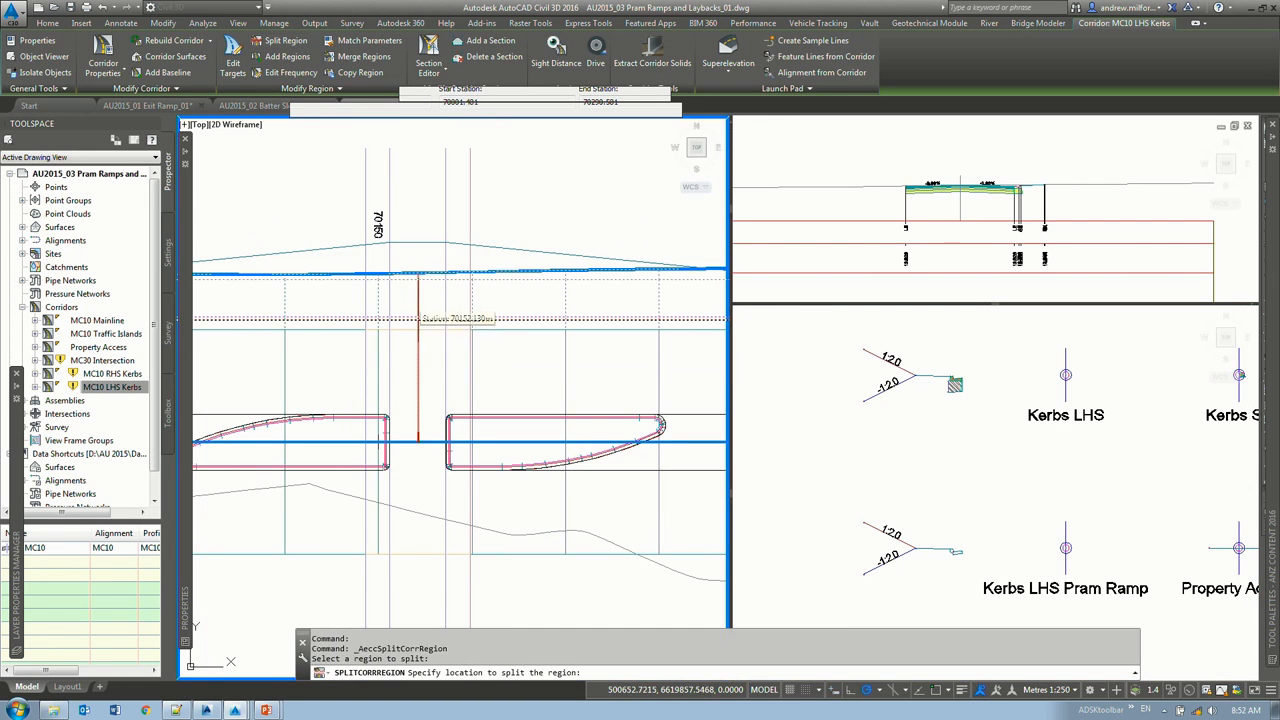
{"action": "left_click", "coordinate": [414, 277]}
{"action": "scroll", "coordinate": [408, 305], "scroll_direction": "up", "scroll_amount": 3}
{"action": "right_click", "coordinate": [282, 364], "text": "shift"}
{"action": "key", "text": "e"}
{"action": "left_click", "coordinate": [283, 360]}
Step: Split the remaining Kerbs LHS region at the far endpoint of the ramp crossing polyline and finish splitting
{"action": "left_click", "coordinate": [490, 325]}
{"action": "left_click", "coordinate": [549, 358]}
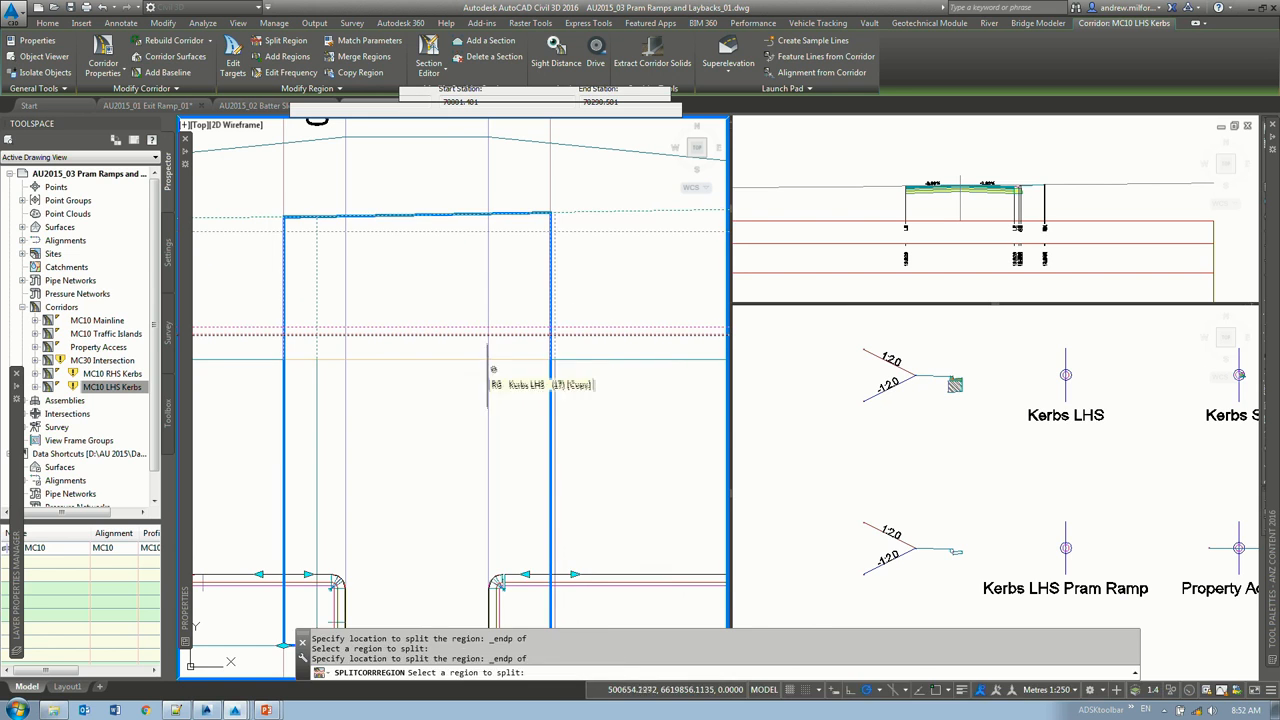
{"action": "key", "text": "Escape"}
{"action": "key", "text": "Escape"}
{"action": "key", "text": "Escape"}
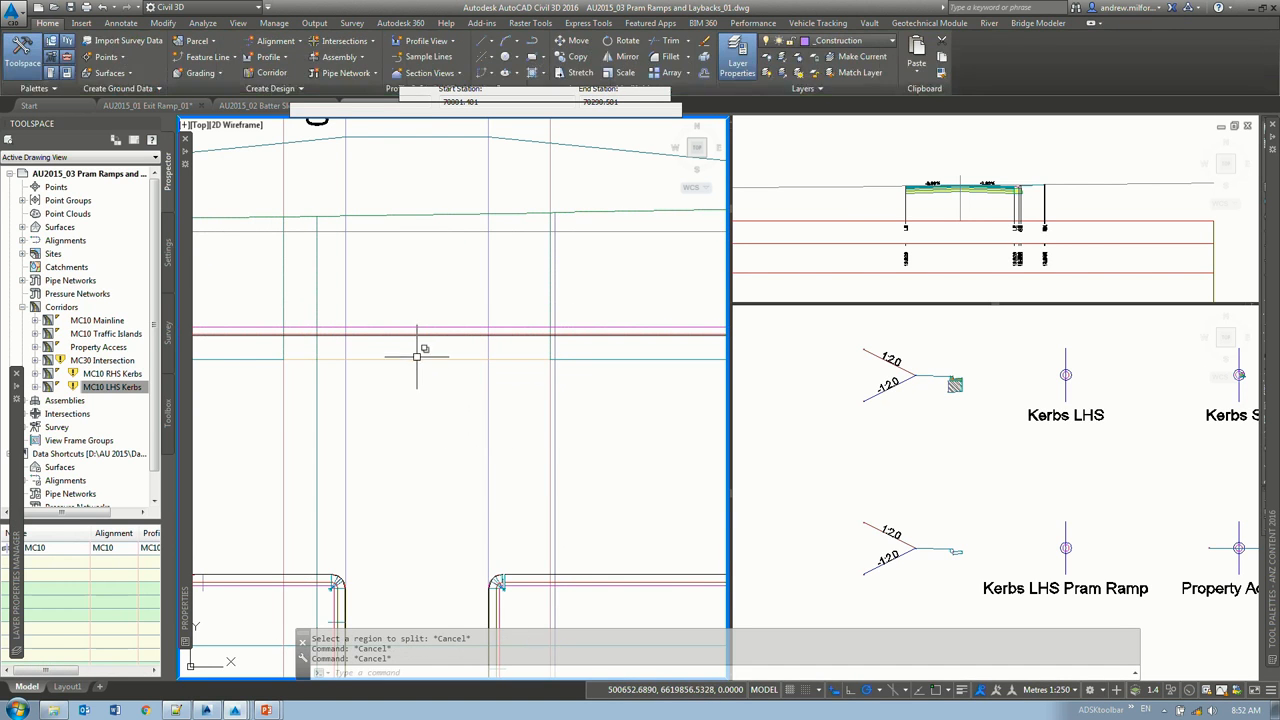
{"action": "left_click", "coordinate": [423, 358]}
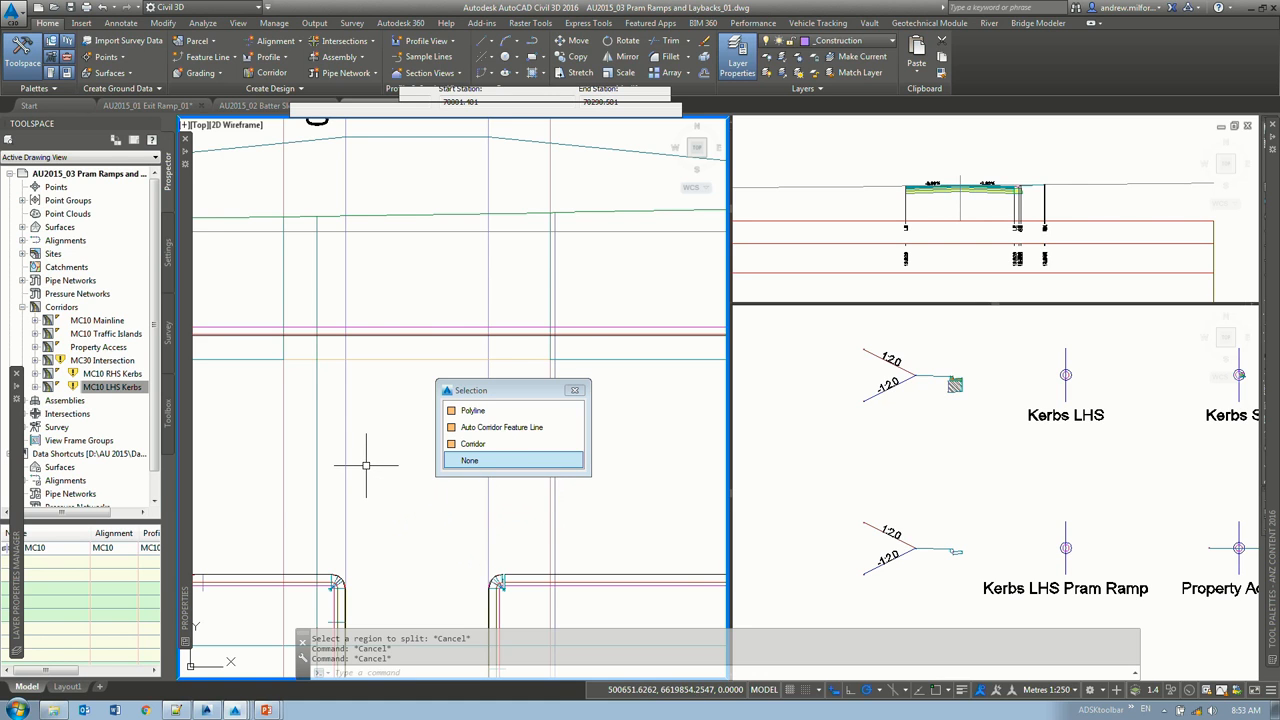
{"action": "left_click", "coordinate": [574, 410]}
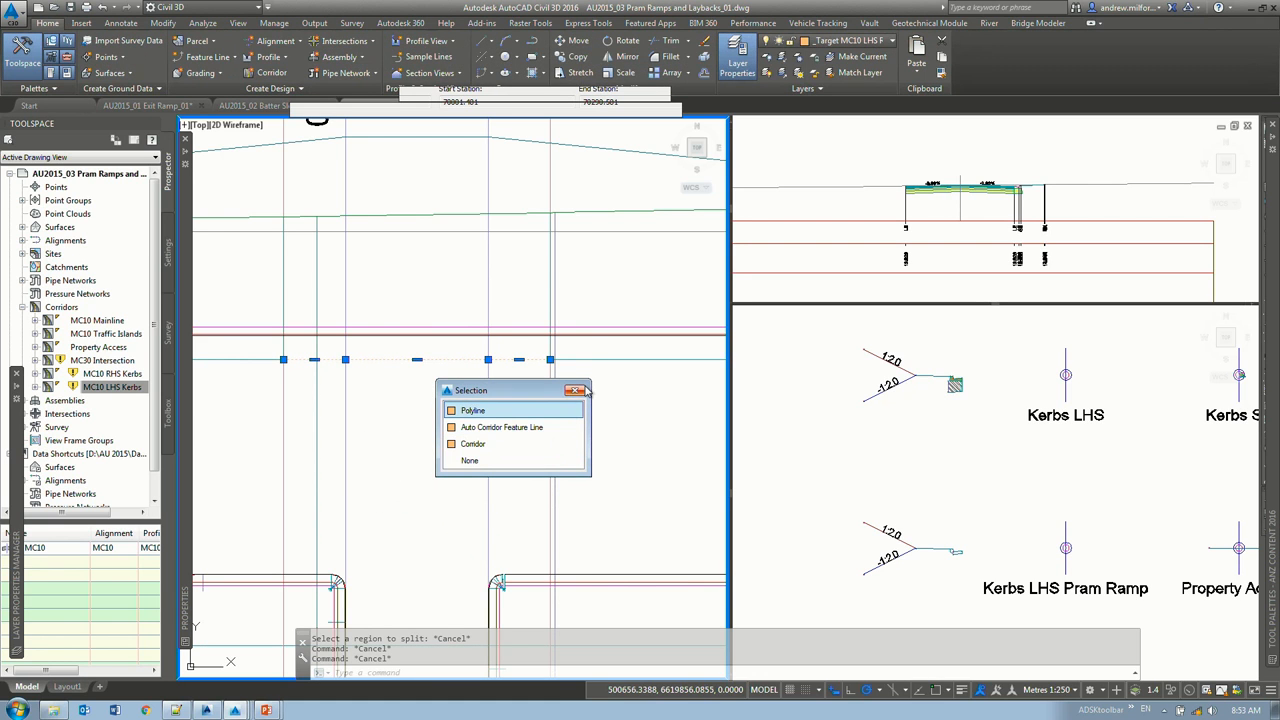
{"action": "left_click", "coordinate": [581, 389]}
{"action": "left_click", "coordinate": [418, 360]}
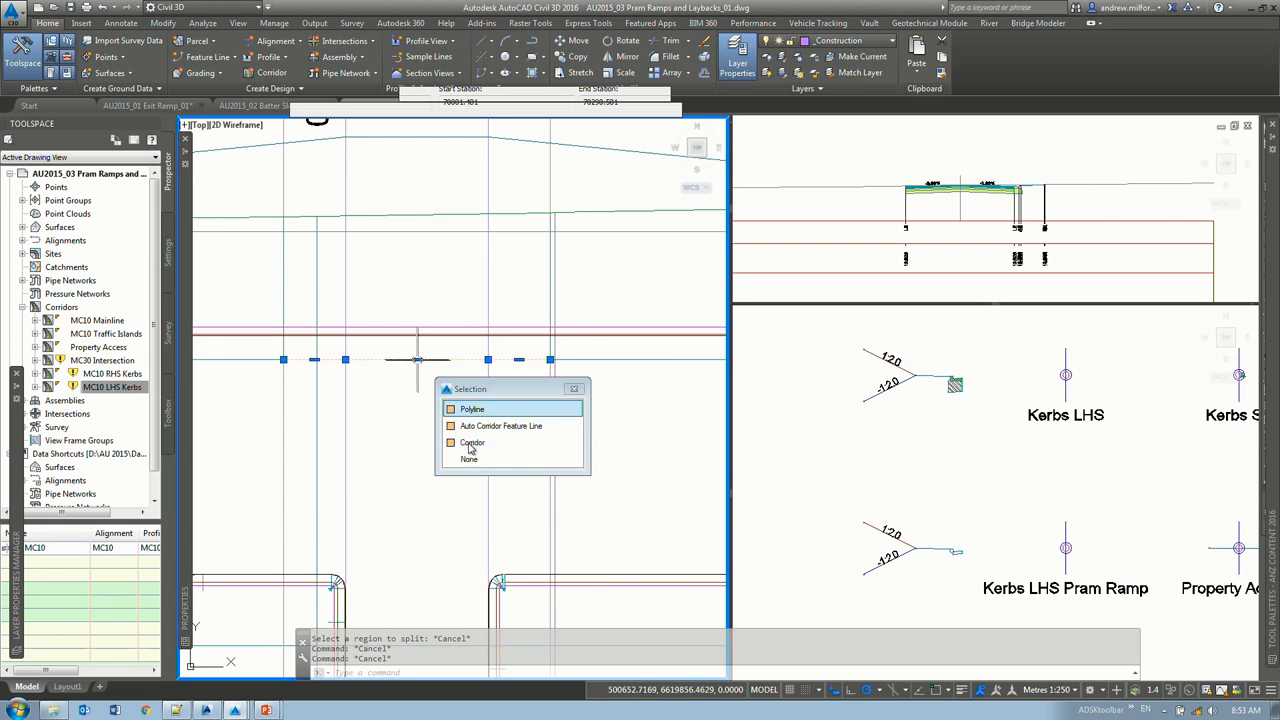
{"action": "left_click", "coordinate": [574, 389]}
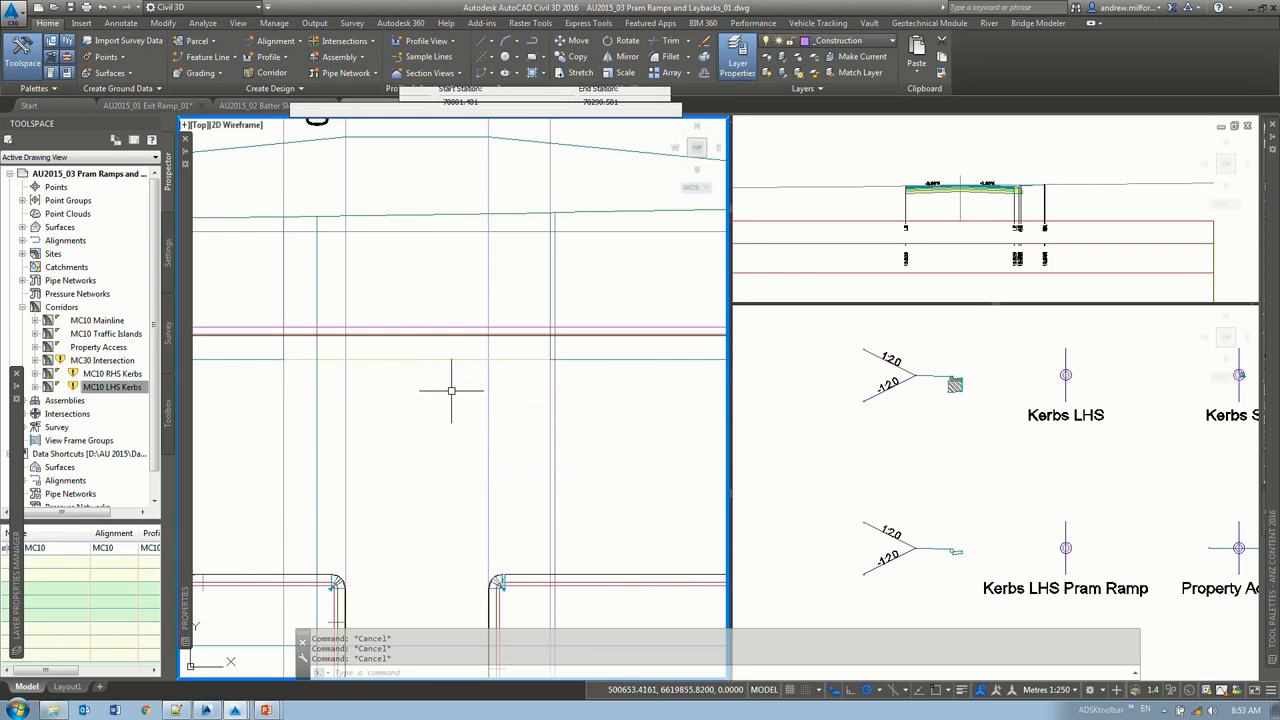
Step: Assign the Kerbs LHS Pram Ramp assembly to the middle split region of the MC10 LHS Kerbs corridor near chainage 70150
{"action": "left_click", "coordinate": [432, 328]}
{"action": "type", "text": "RP"}
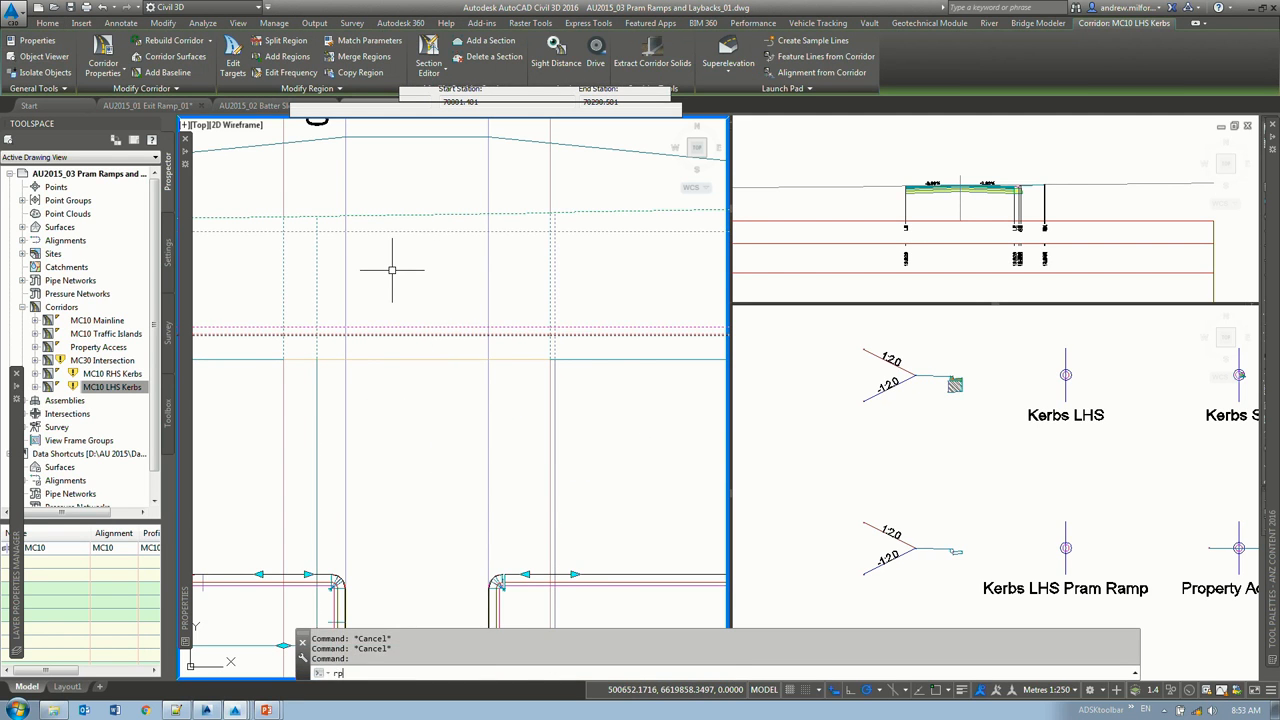
{"action": "key", "text": "Return"}
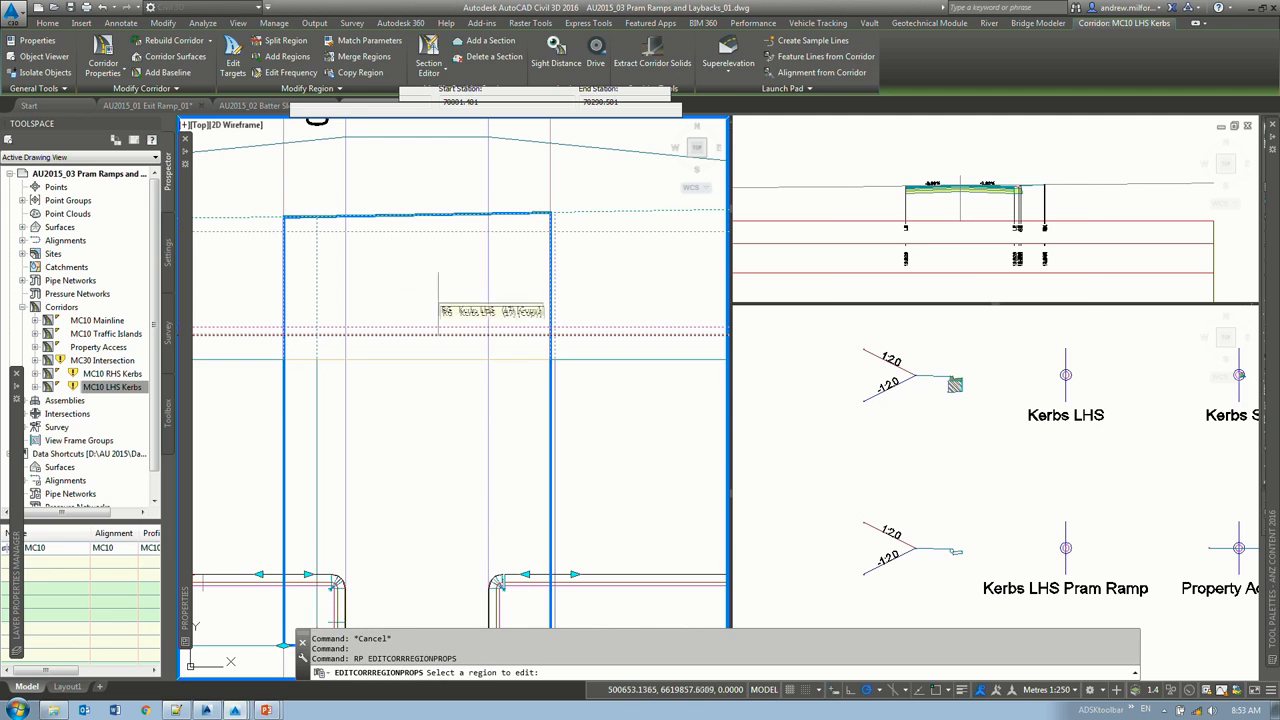
{"action": "left_click", "coordinate": [440, 313]}
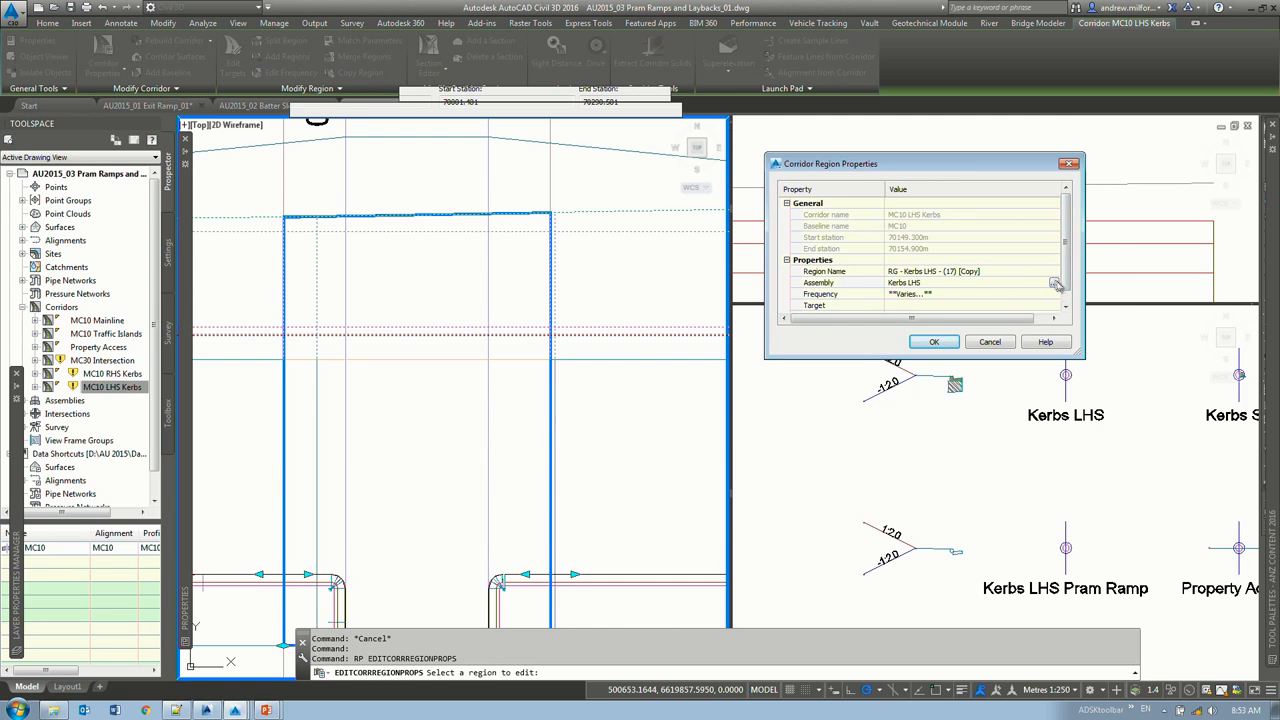
{"action": "left_click", "coordinate": [1054, 284]}
{"action": "left_click", "coordinate": [645, 240]}
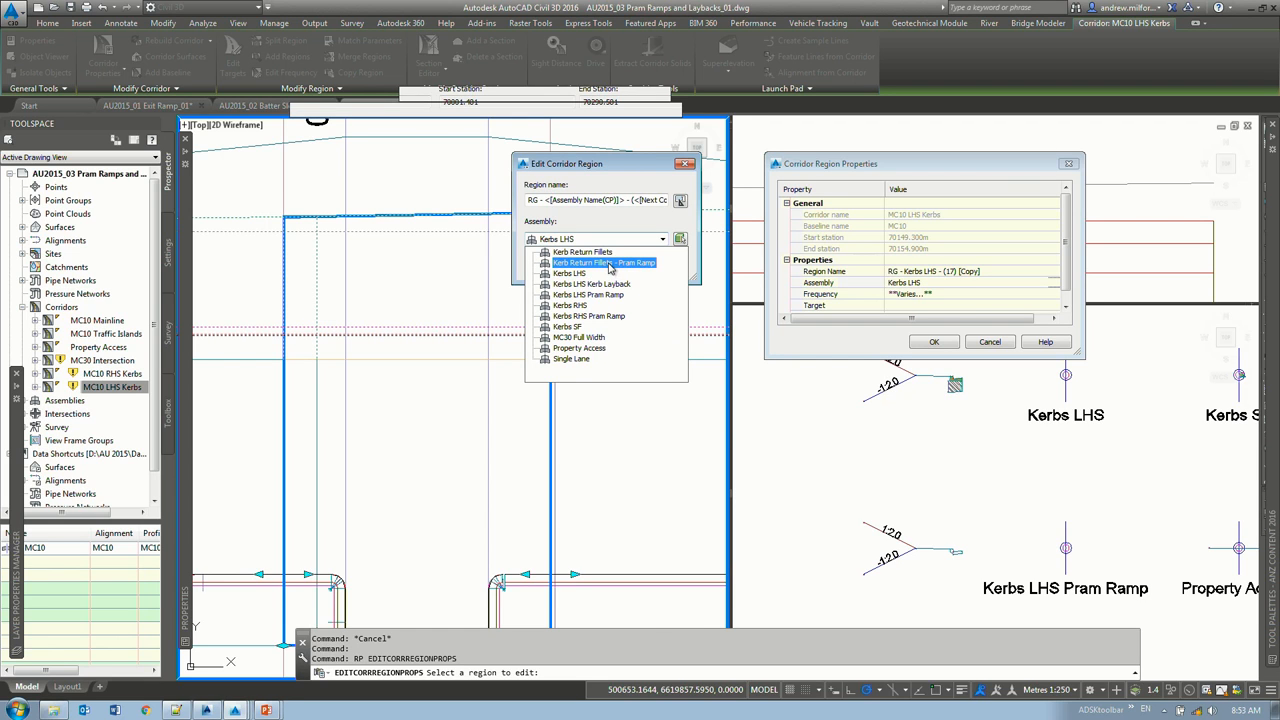
{"action": "left_click", "coordinate": [590, 295]}
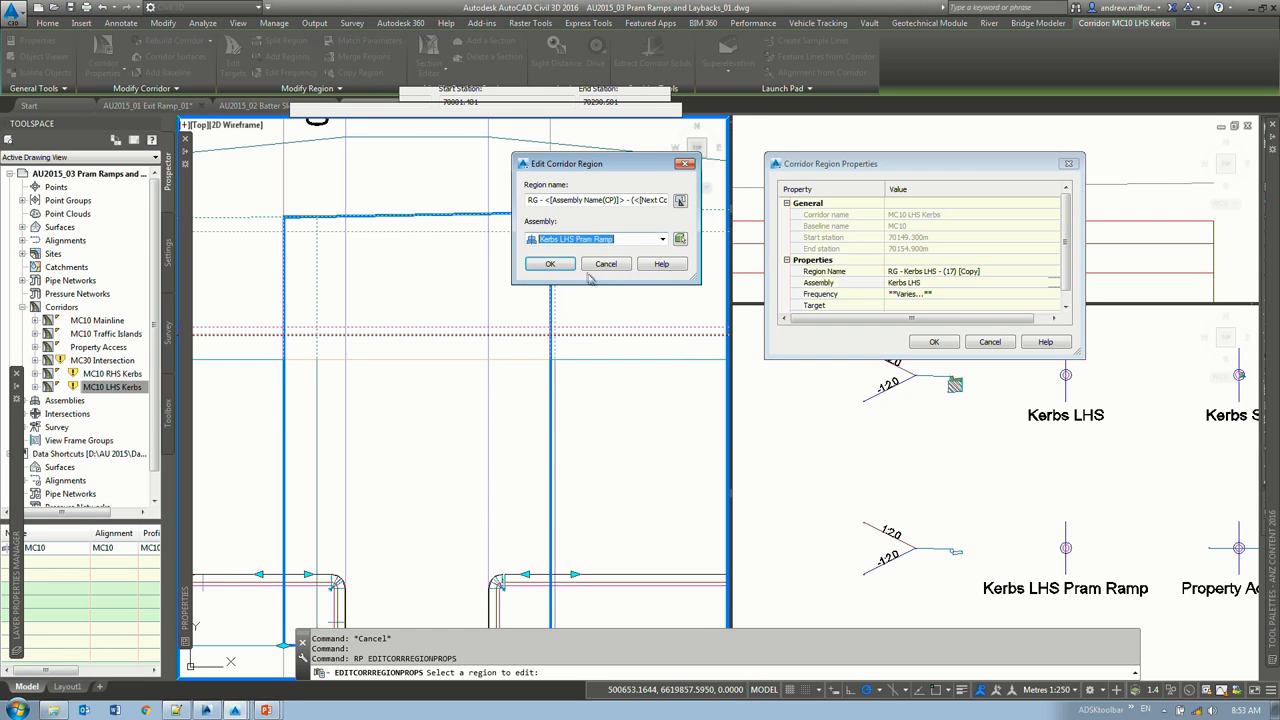
{"action": "key", "text": "Return"}
{"action": "left_click", "coordinate": [933, 342]}
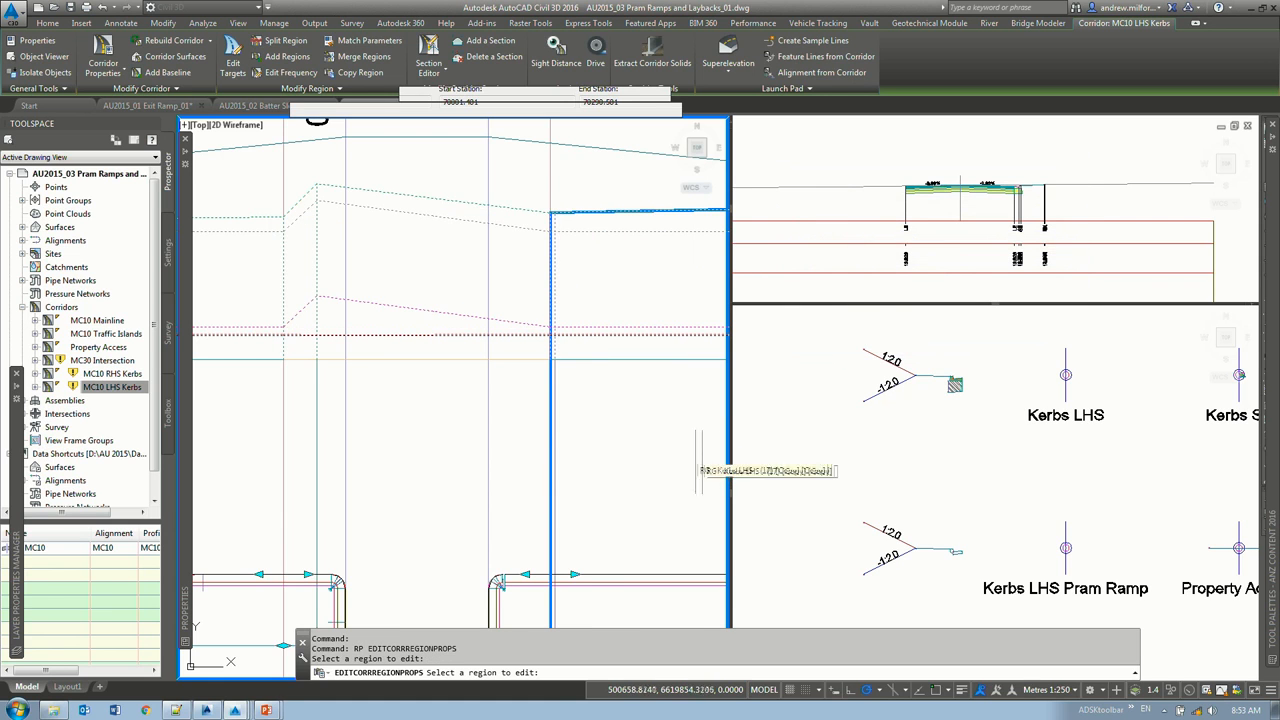
{"action": "key", "text": "Return"}
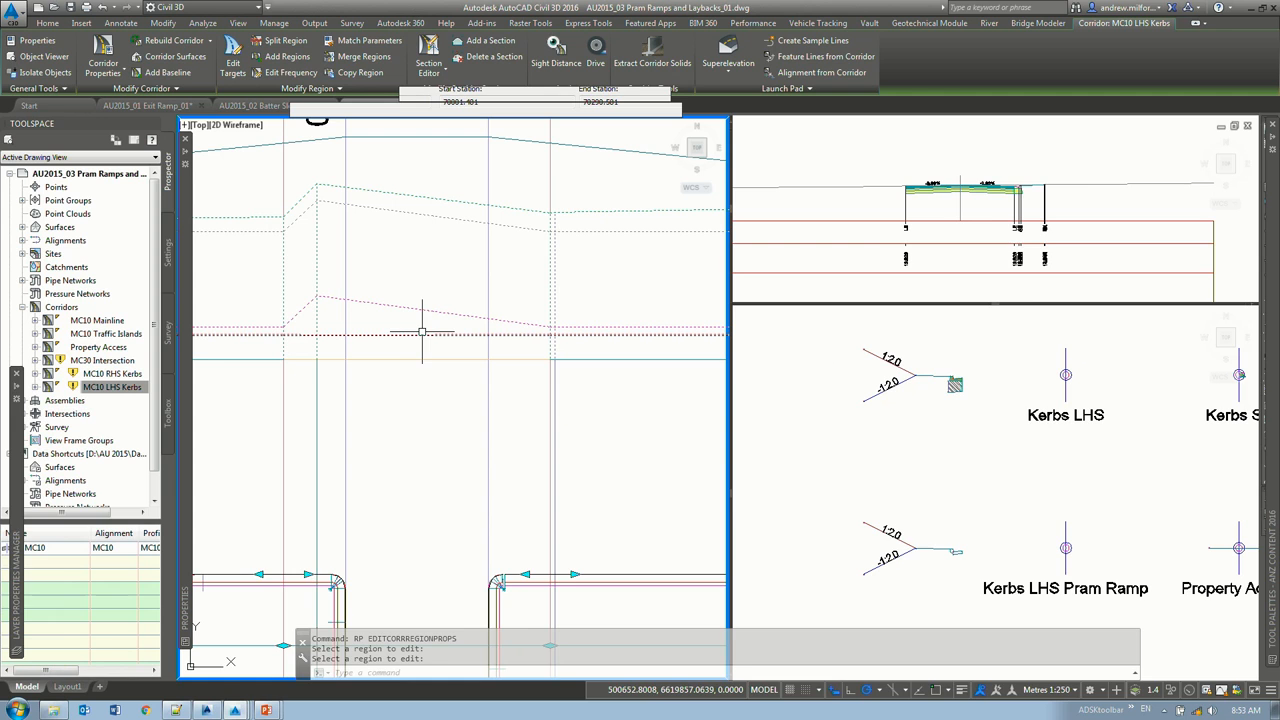
Step: Edit the pram ramp region's targets and set Substring's width target to the MC10 LHS Lane Edge feature line by layer
{"action": "type", "text": "et"}
{"action": "key", "text": "Return"}
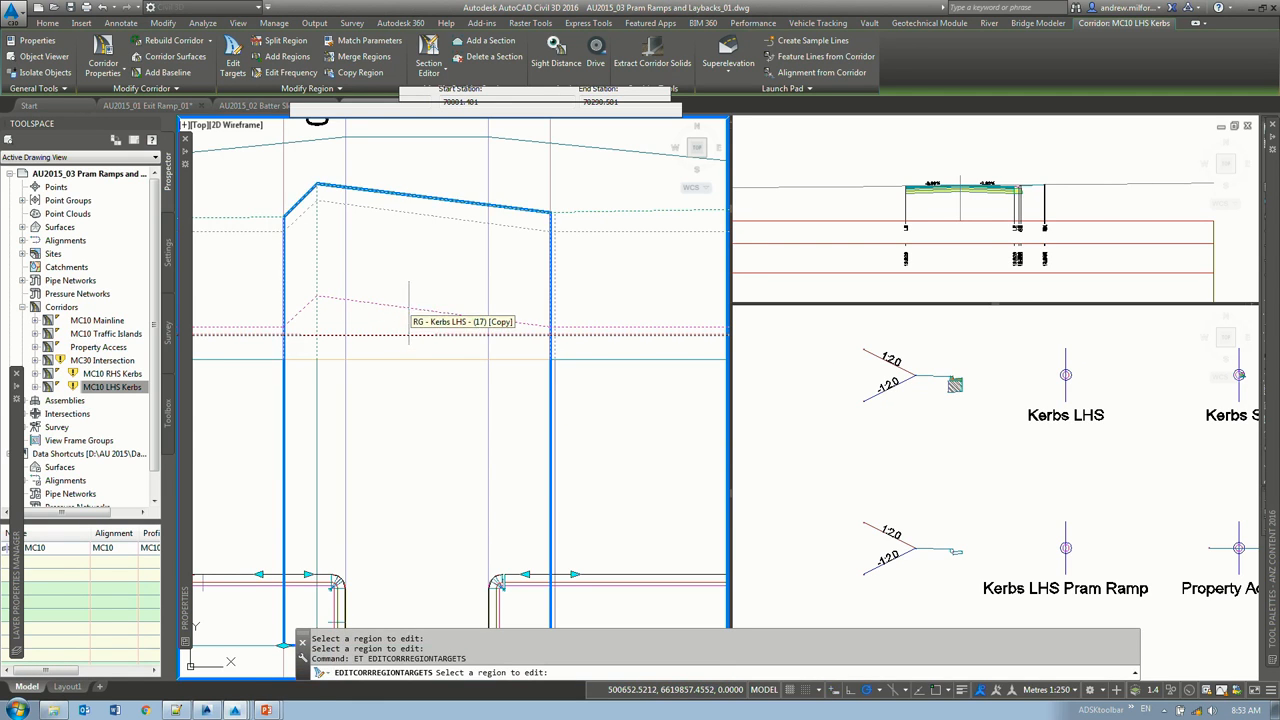
{"action": "left_click", "coordinate": [408, 313]}
{"action": "left_click", "coordinate": [356, 178]}
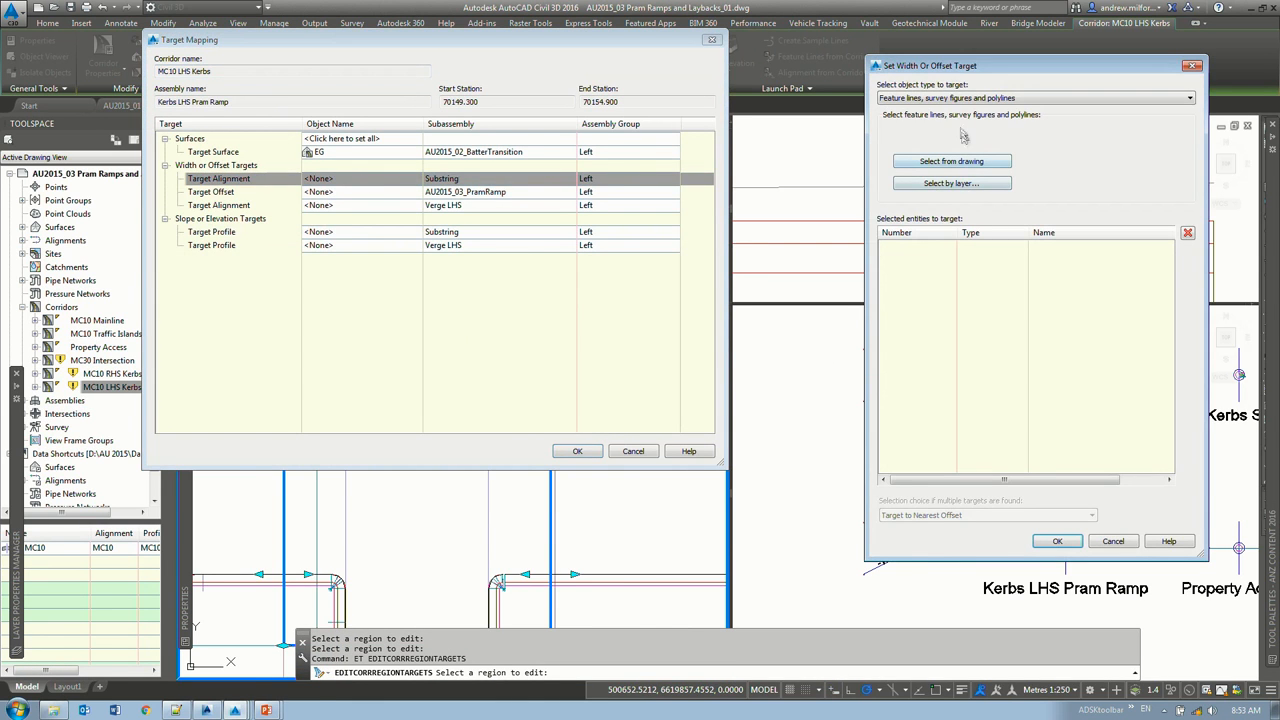
{"action": "left_click", "coordinate": [951, 183]}
{"action": "left_click", "coordinate": [727, 104]}
{"action": "left_click", "coordinate": [761, 241]}
{"action": "left_click", "coordinate": [1057, 541]}
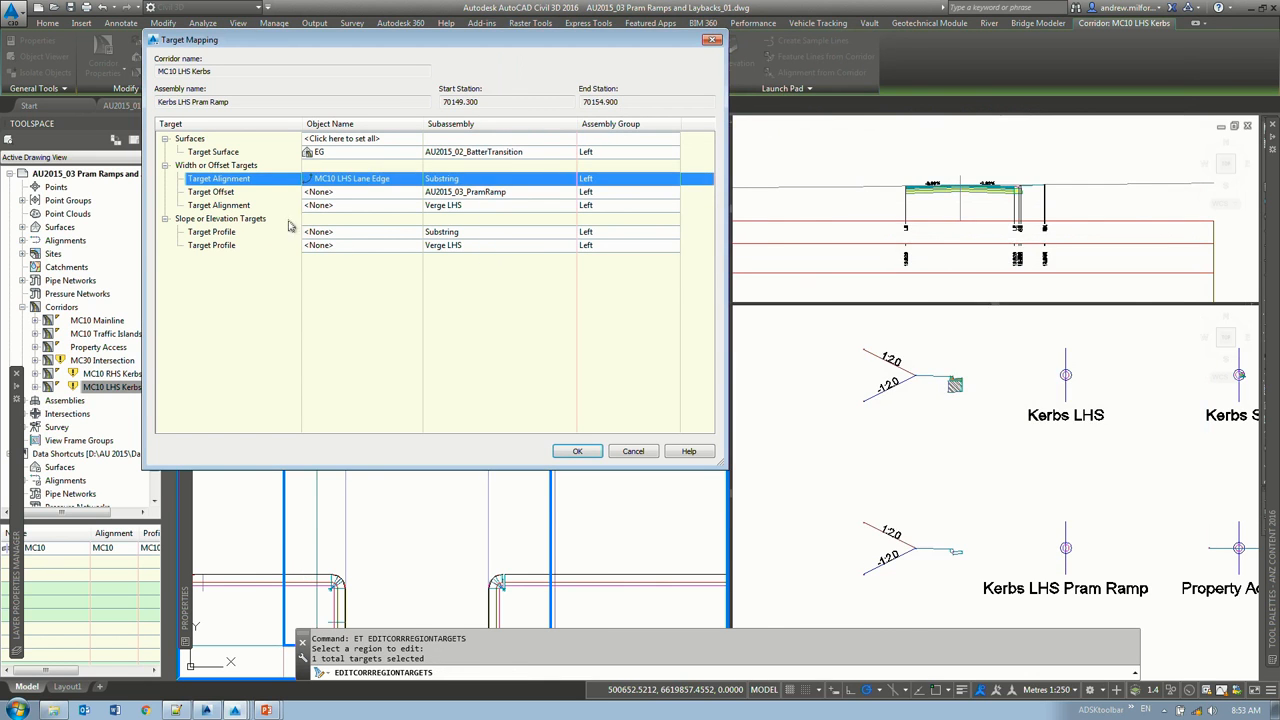
Step: Set the pram ramp region's Substring elevation target to the MC10 LHS Lane Edge feature line by layer
{"action": "left_click", "coordinate": [336, 231]}
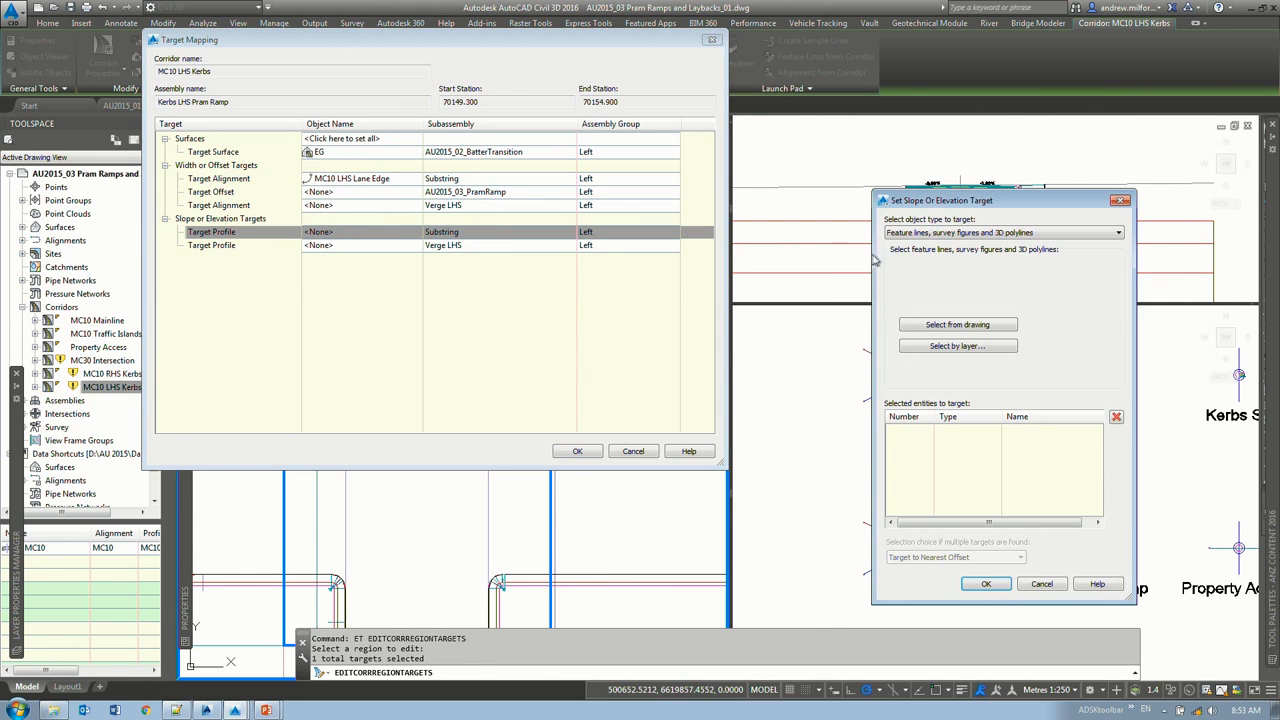
{"action": "left_click", "coordinate": [955, 346]}
{"action": "left_click", "coordinate": [727, 83]}
{"action": "left_click", "coordinate": [761, 241]}
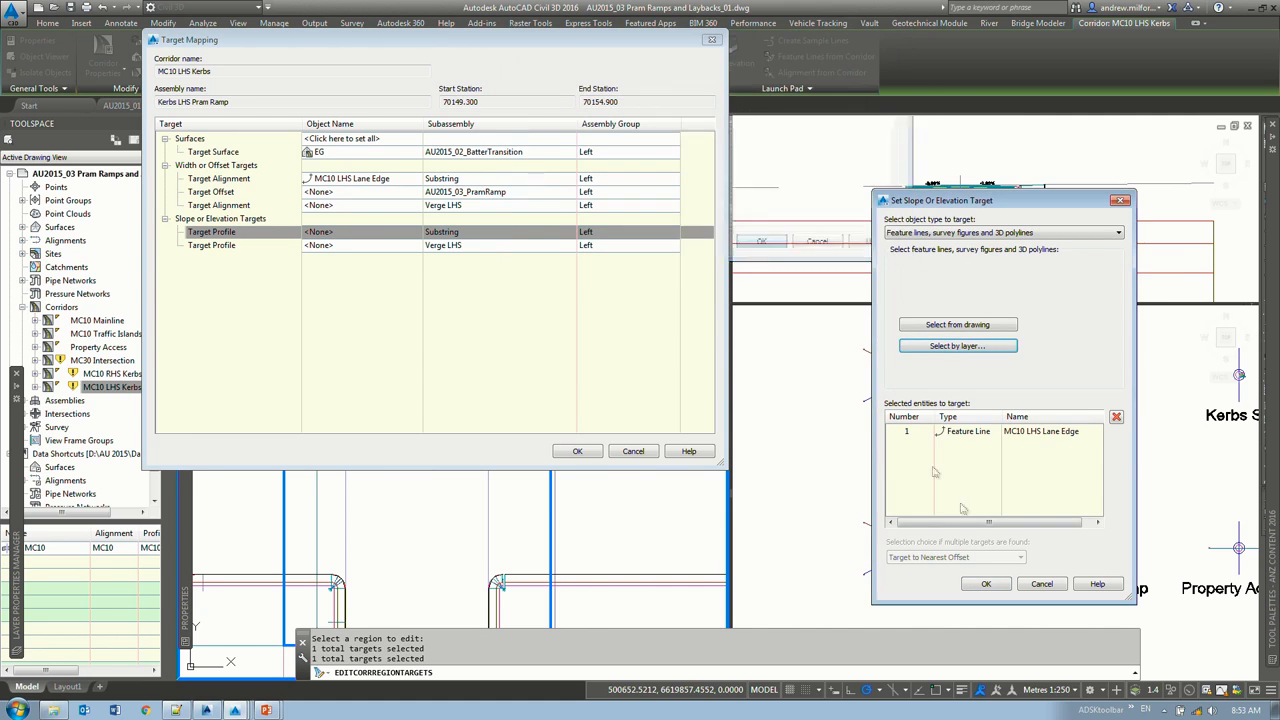
{"action": "left_click", "coordinate": [986, 583]}
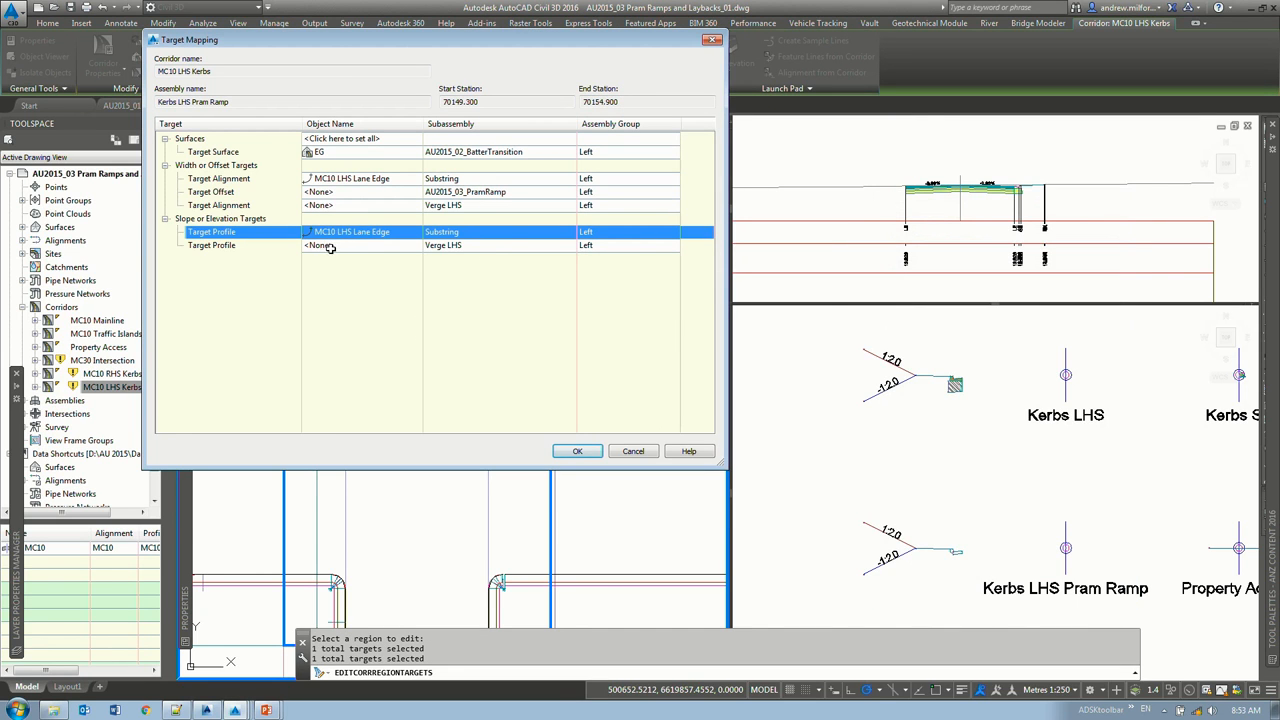
Step: Set the pram ramp region's Verge LHS width target to the MC10 Offset LHS Verge alignment
{"action": "left_click", "coordinate": [352, 206]}
{"action": "left_click", "coordinate": [938, 98]}
{"action": "left_click", "coordinate": [936, 104]}
{"action": "left_click", "coordinate": [935, 98]}
{"action": "left_click", "coordinate": [932, 112]}
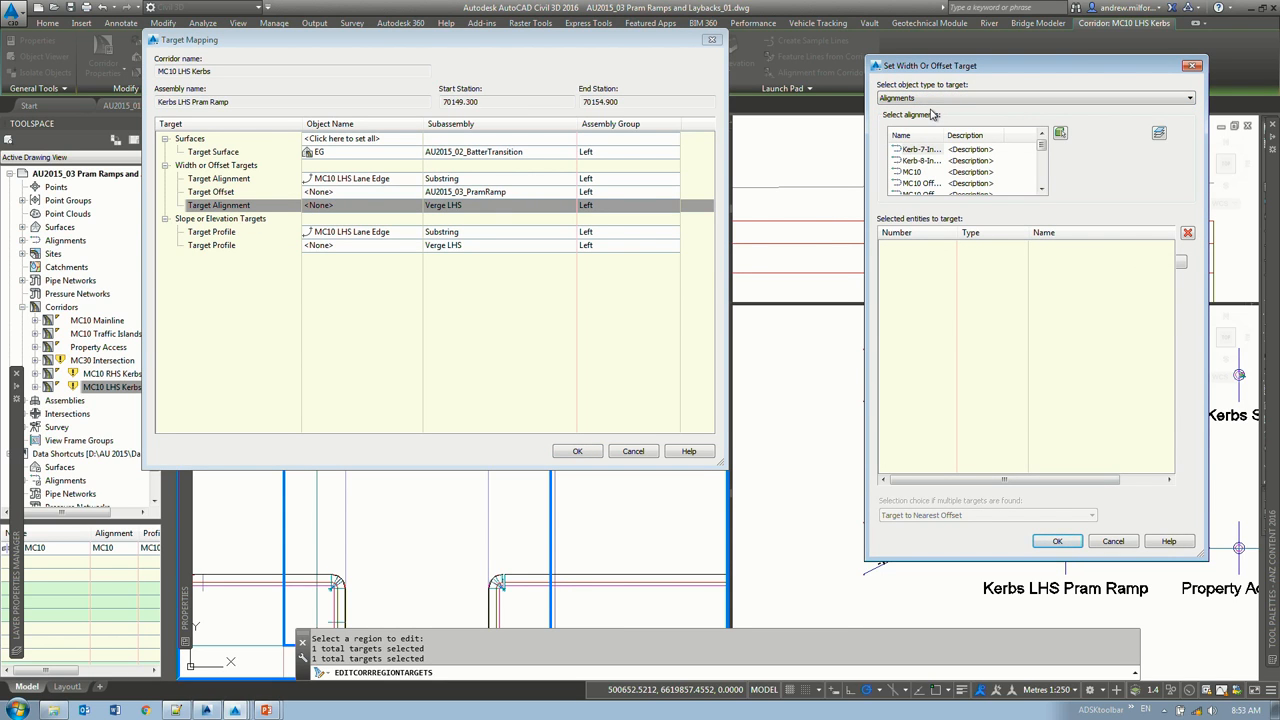
{"action": "left_click_drag", "start_coordinate": [946, 135], "coordinate": [963, 135]}
{"action": "left_click", "coordinate": [930, 149]}
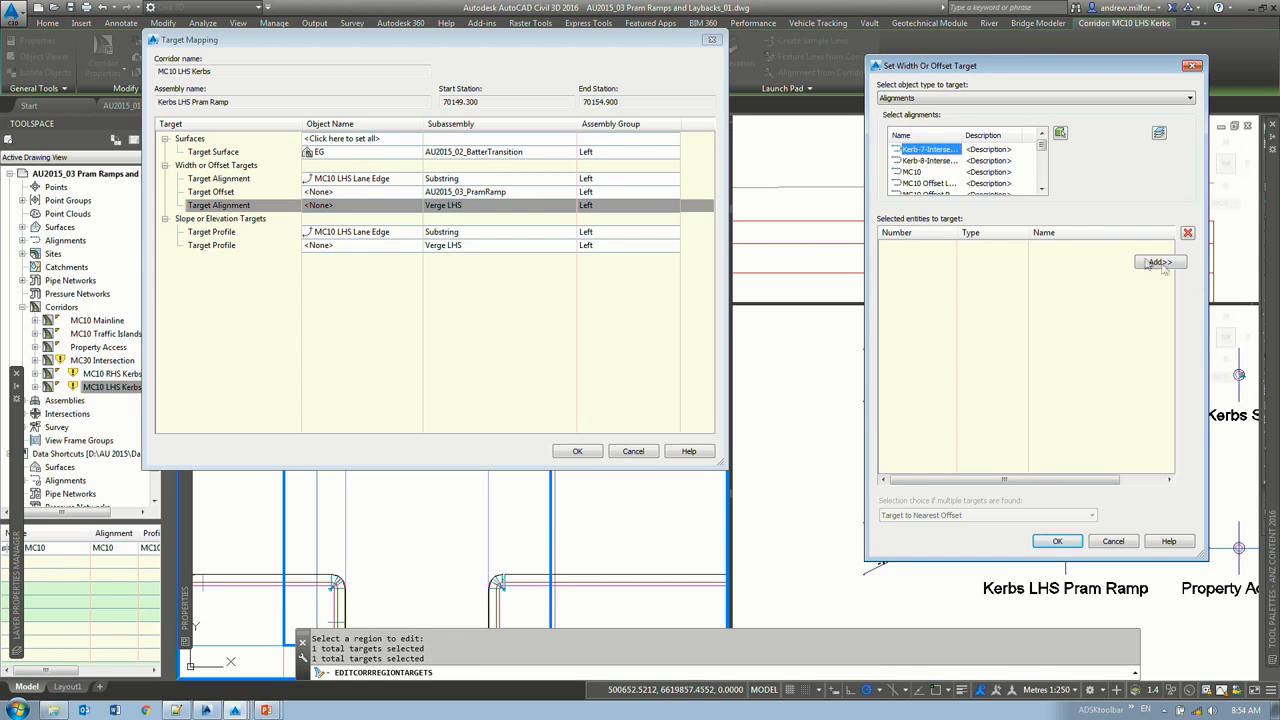
{"action": "left_click", "coordinate": [930, 183]}
{"action": "left_click", "coordinate": [1160, 261]}
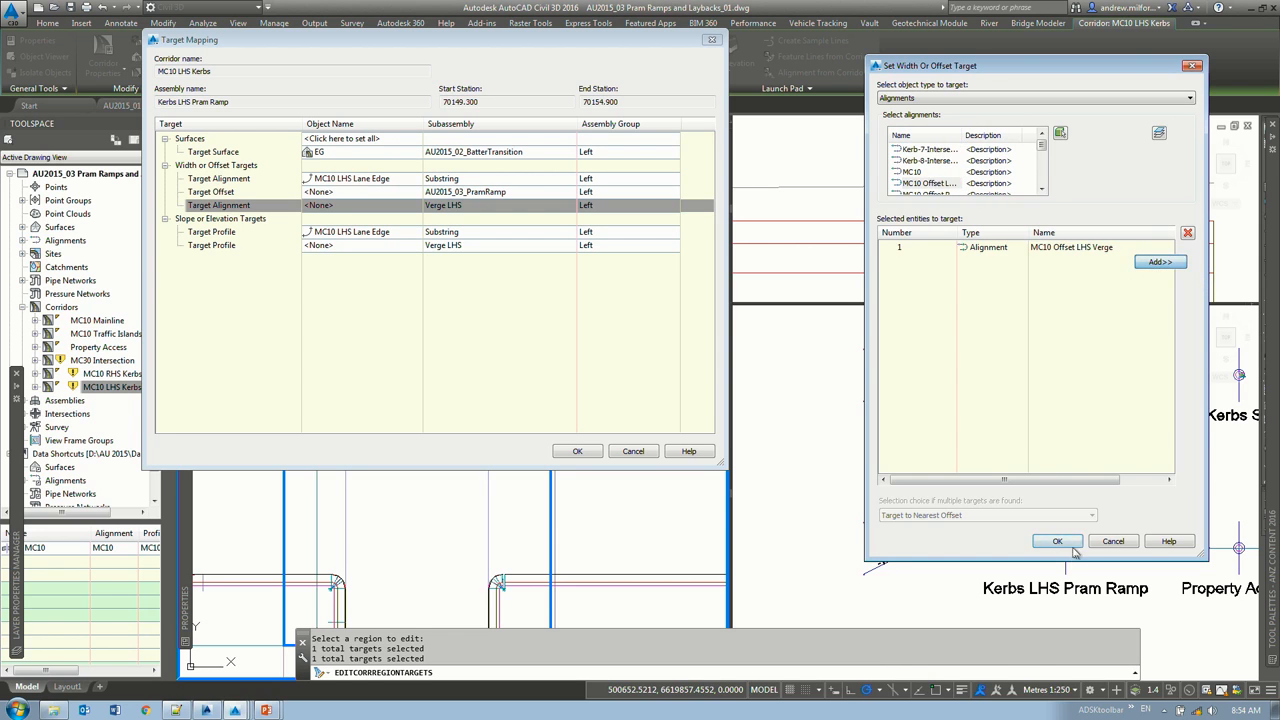
{"action": "left_click", "coordinate": [1057, 541]}
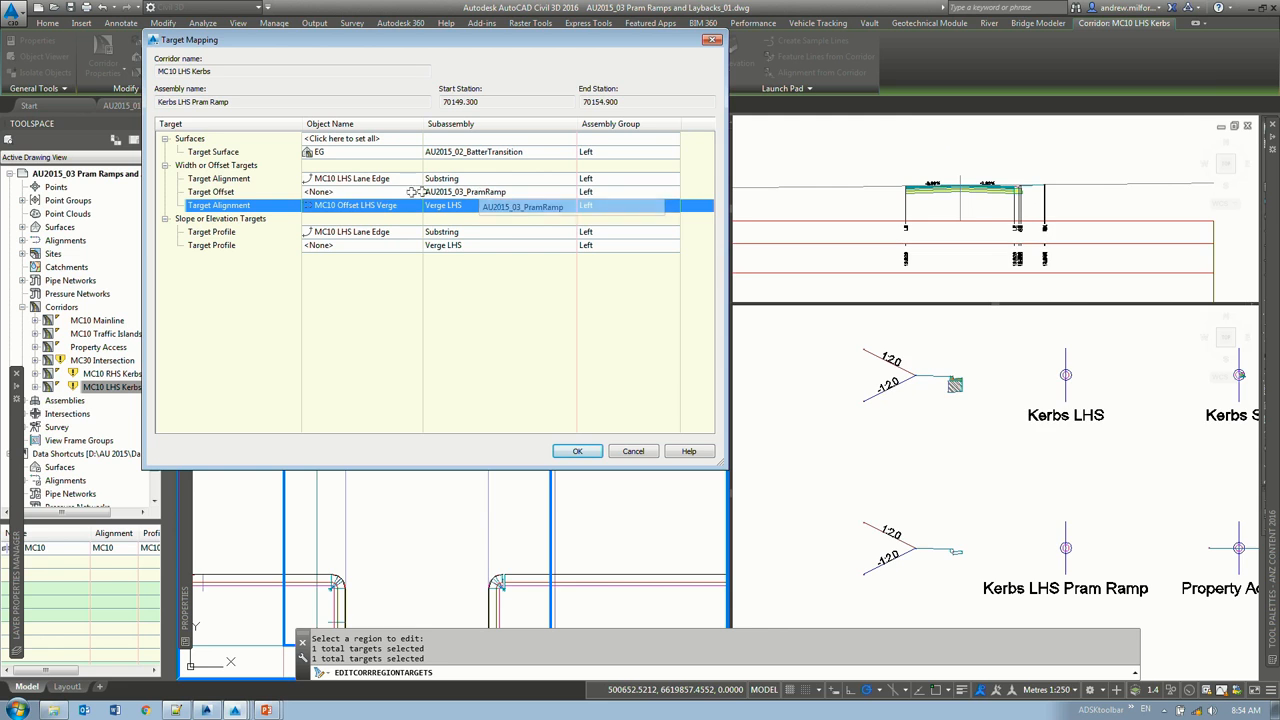
Step: Set the AU2015_03_PramRamp offset target to the ramp crossing polyline picked from the drawing, and apply the region's targets
{"action": "left_click", "coordinate": [368, 192]}
{"action": "left_click", "coordinate": [913, 101]}
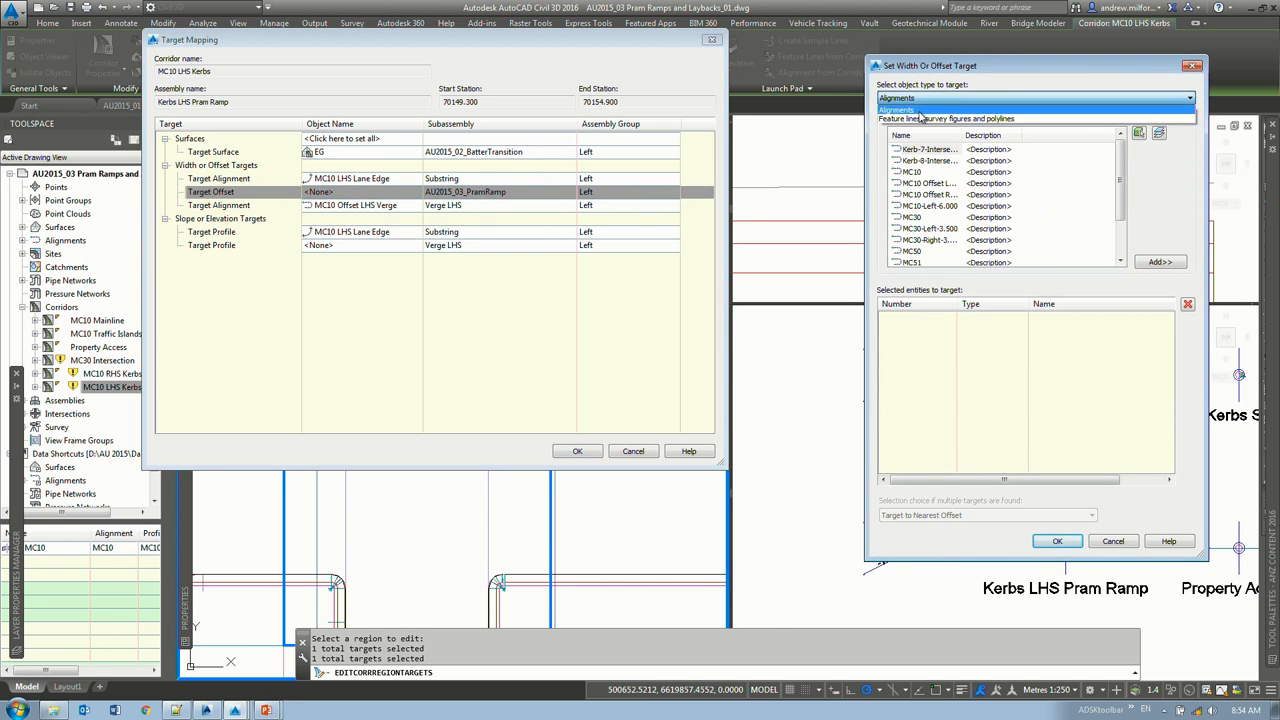
{"action": "left_click", "coordinate": [922, 118]}
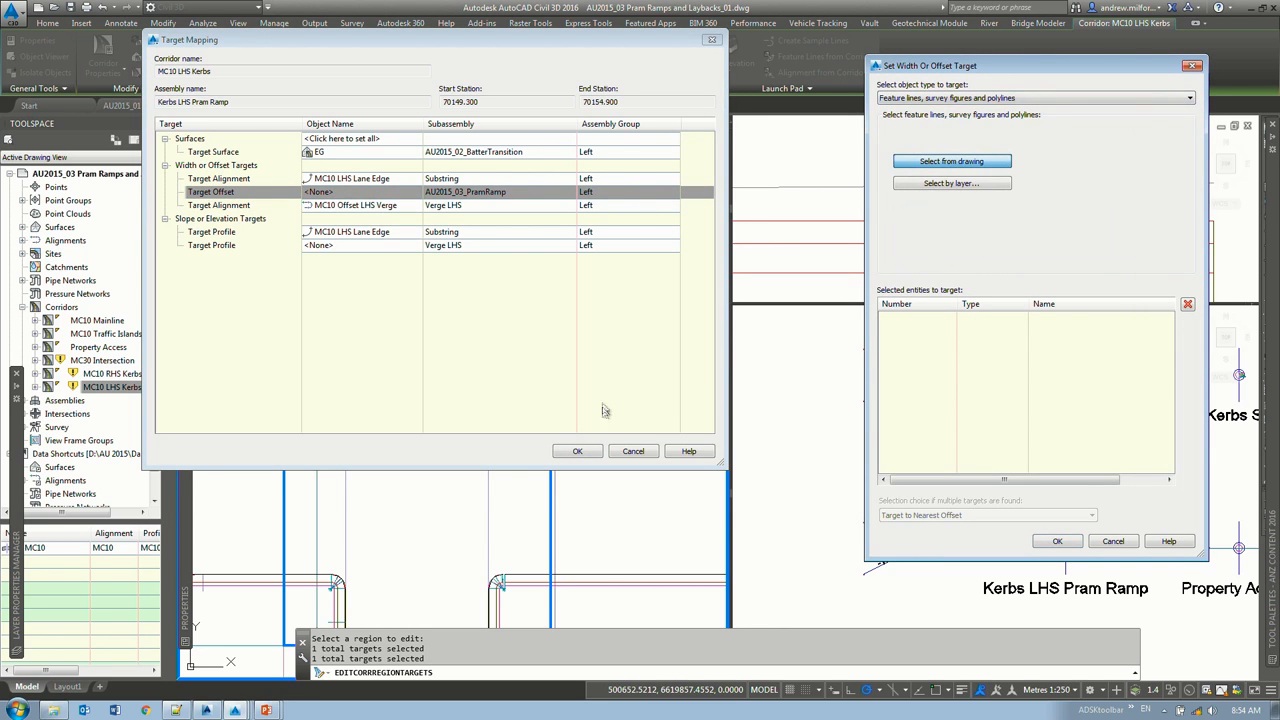
{"action": "key", "text": "Return"}
{"action": "left_click", "coordinate": [415, 355]}
{"action": "left_click", "coordinate": [466, 405]}
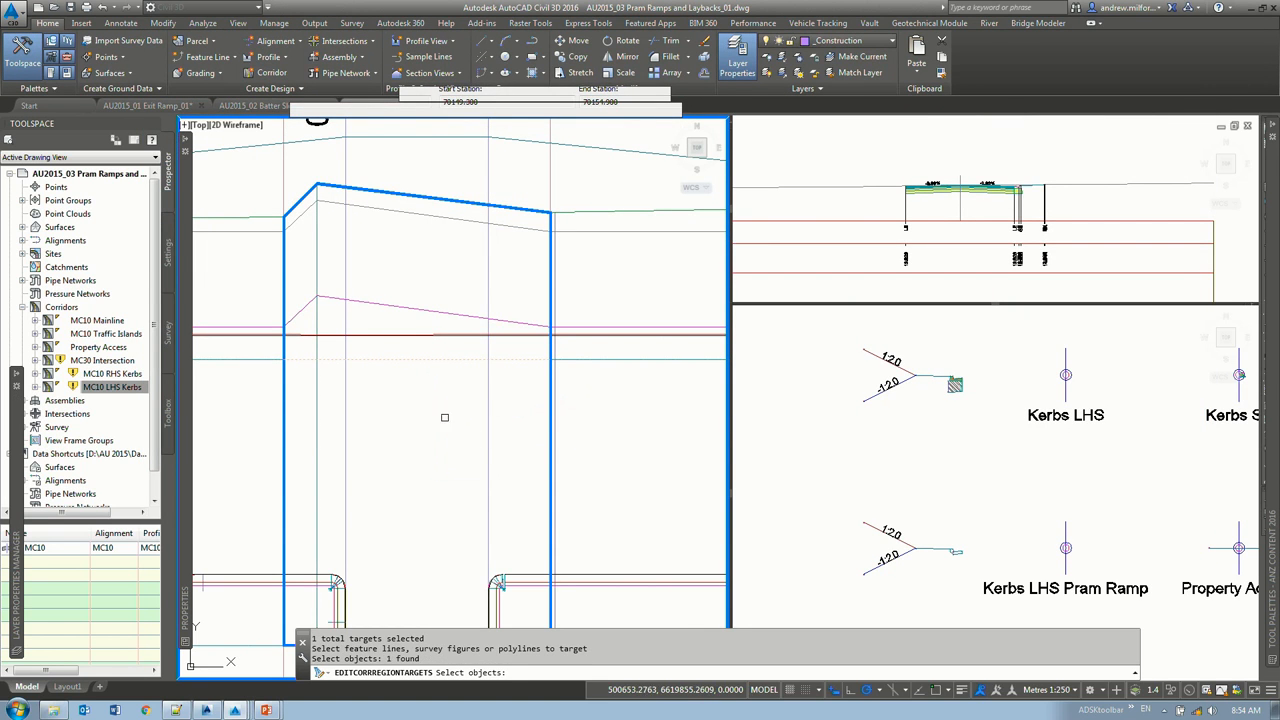
{"action": "key", "text": "Return"}
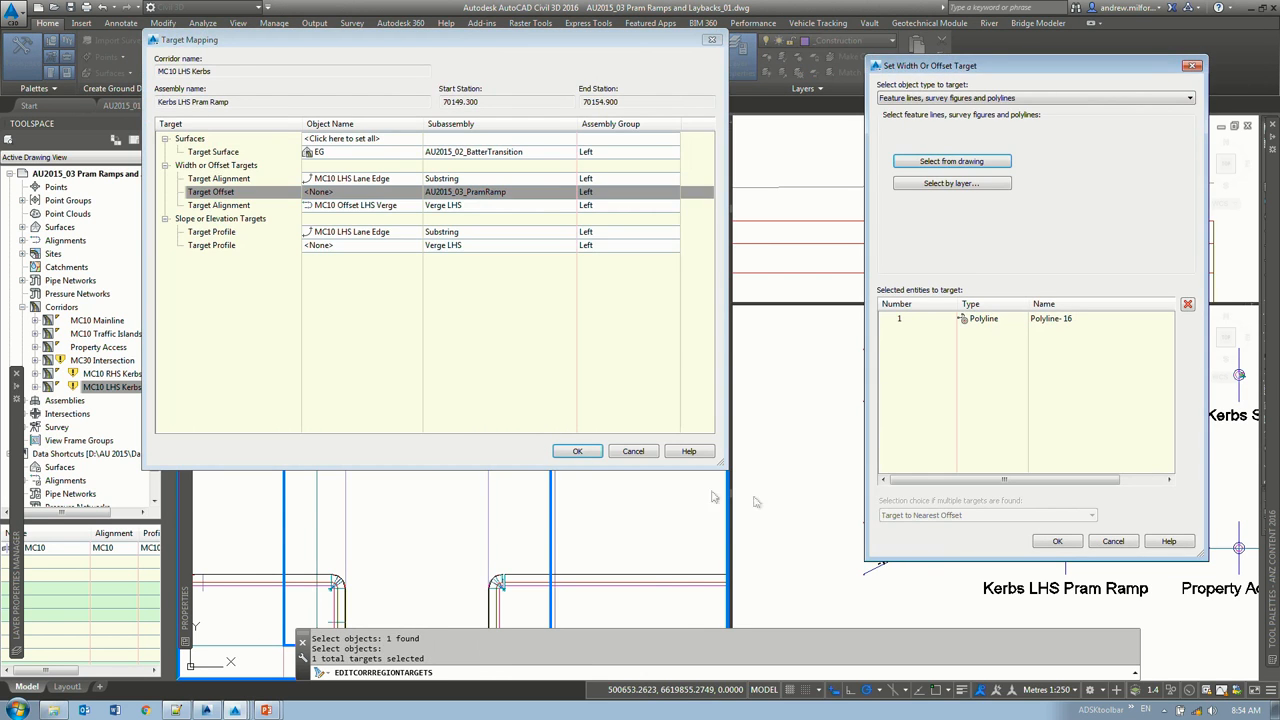
{"action": "left_click", "coordinate": [1062, 543]}
{"action": "left_click", "coordinate": [577, 451]}
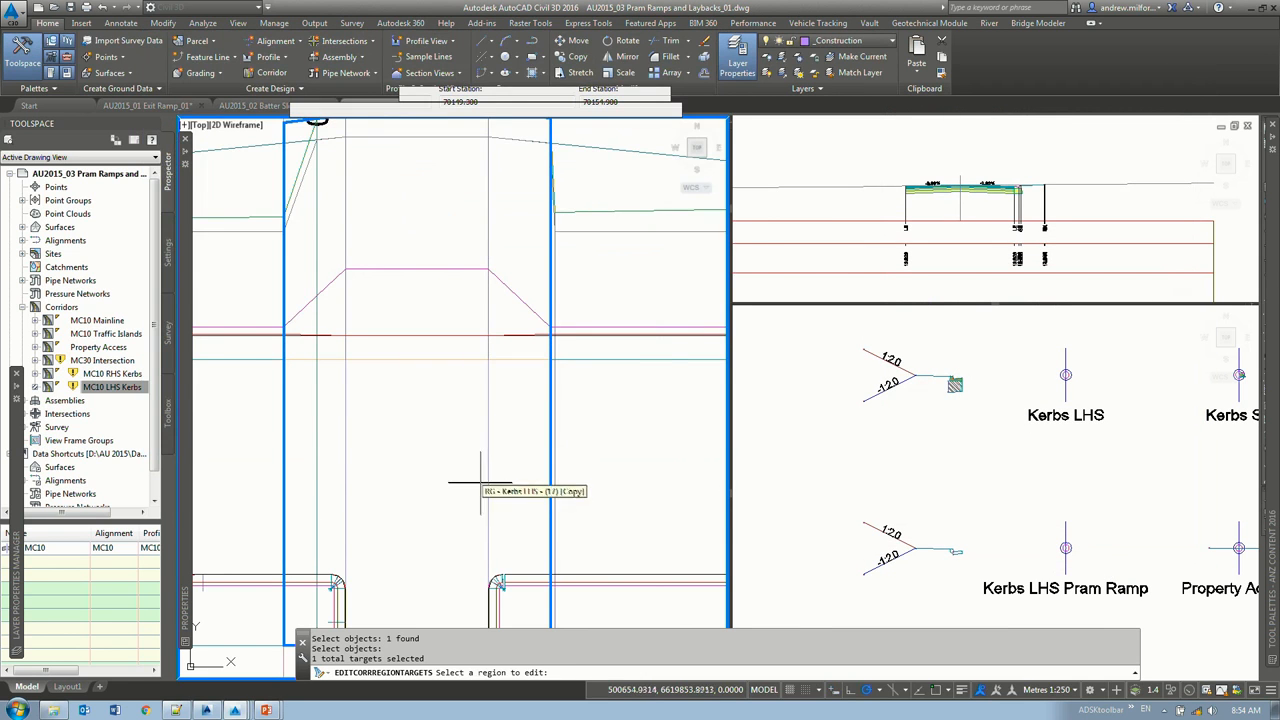
{"action": "key", "text": "Return"}
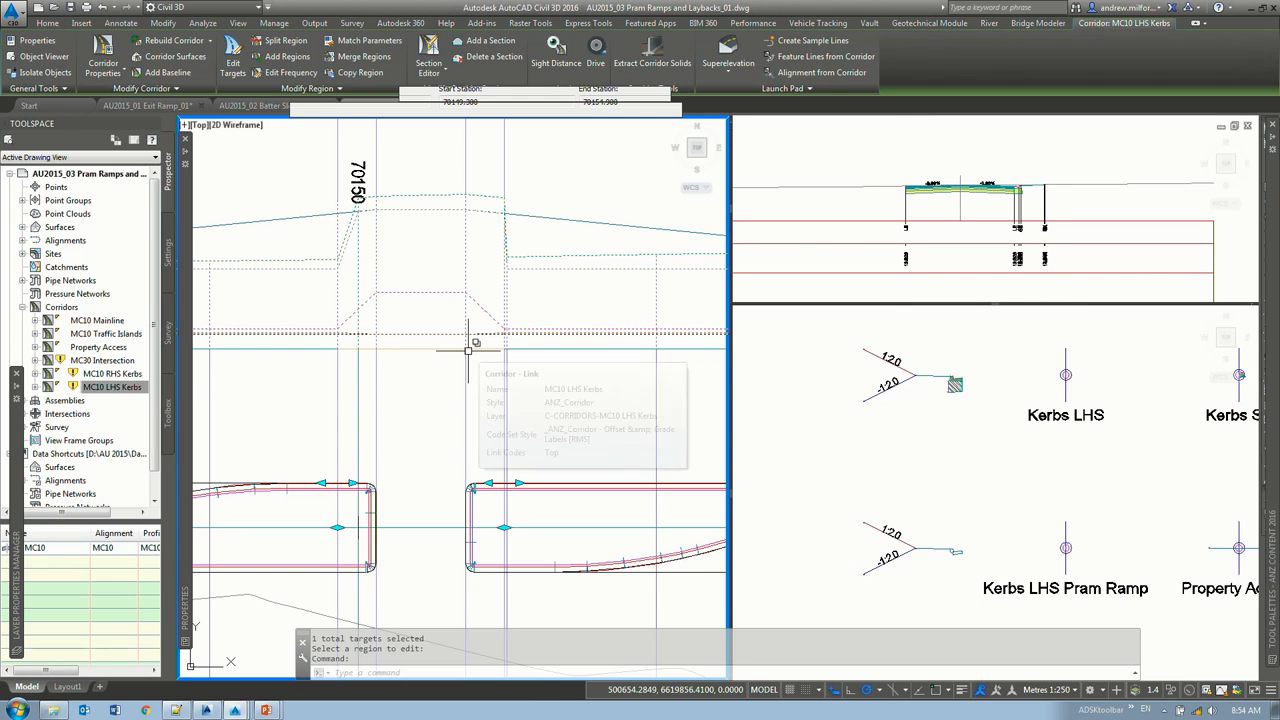
{"action": "middle_click_drag", "start_coordinate": [460, 349], "coordinate": [549, 364]}
{"action": "key", "text": "Escape"}
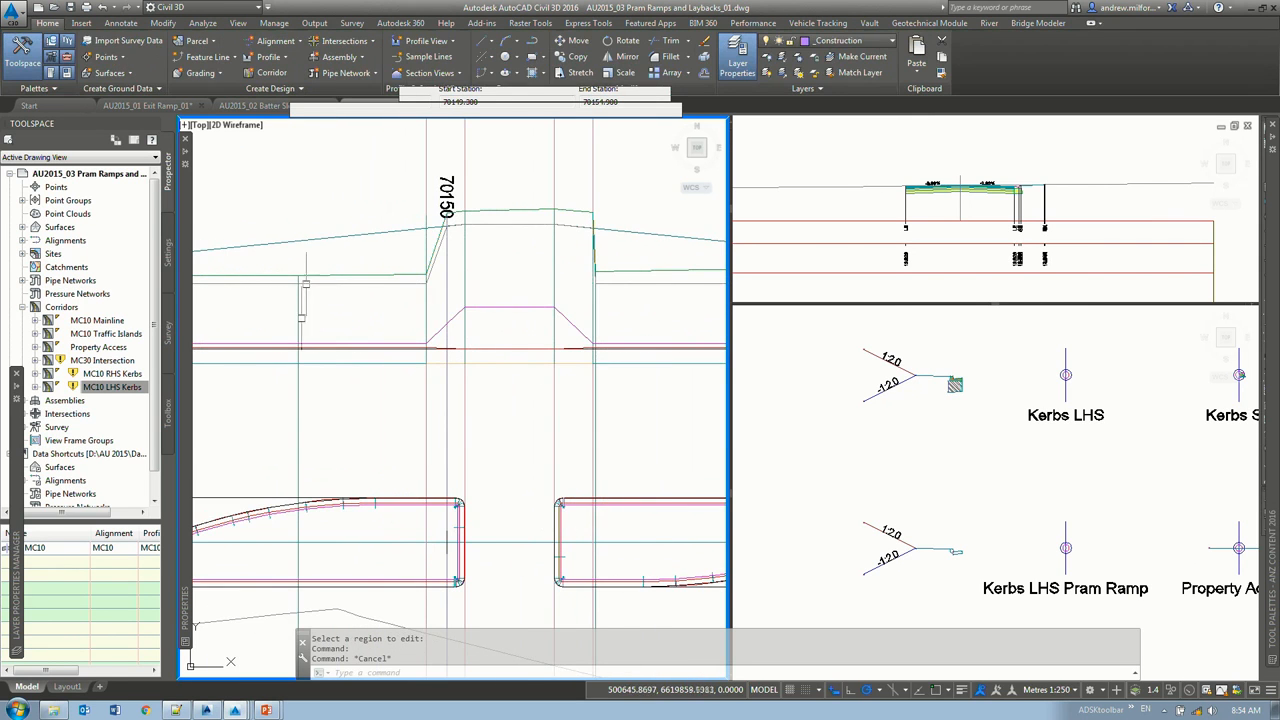
{"action": "type", "text": "et"}
{"action": "key", "text": "Return"}
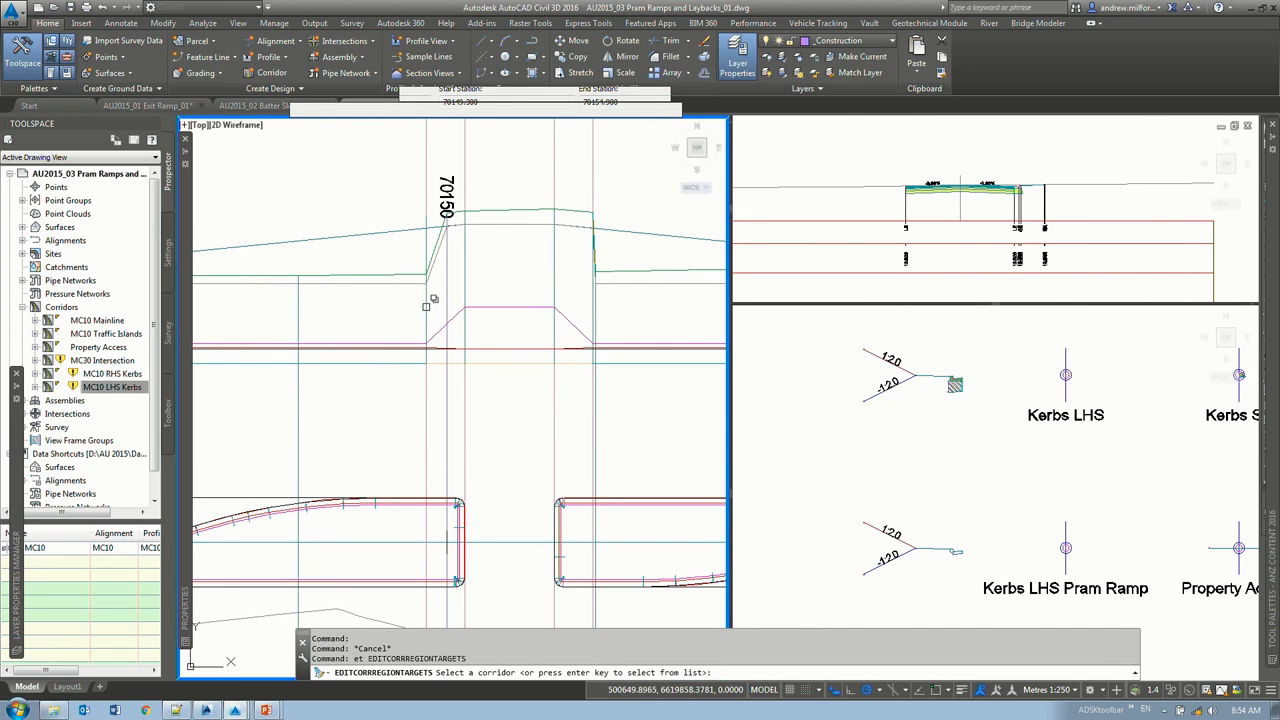
{"action": "left_click", "coordinate": [429, 302]}
{"action": "key", "text": "Escape"}
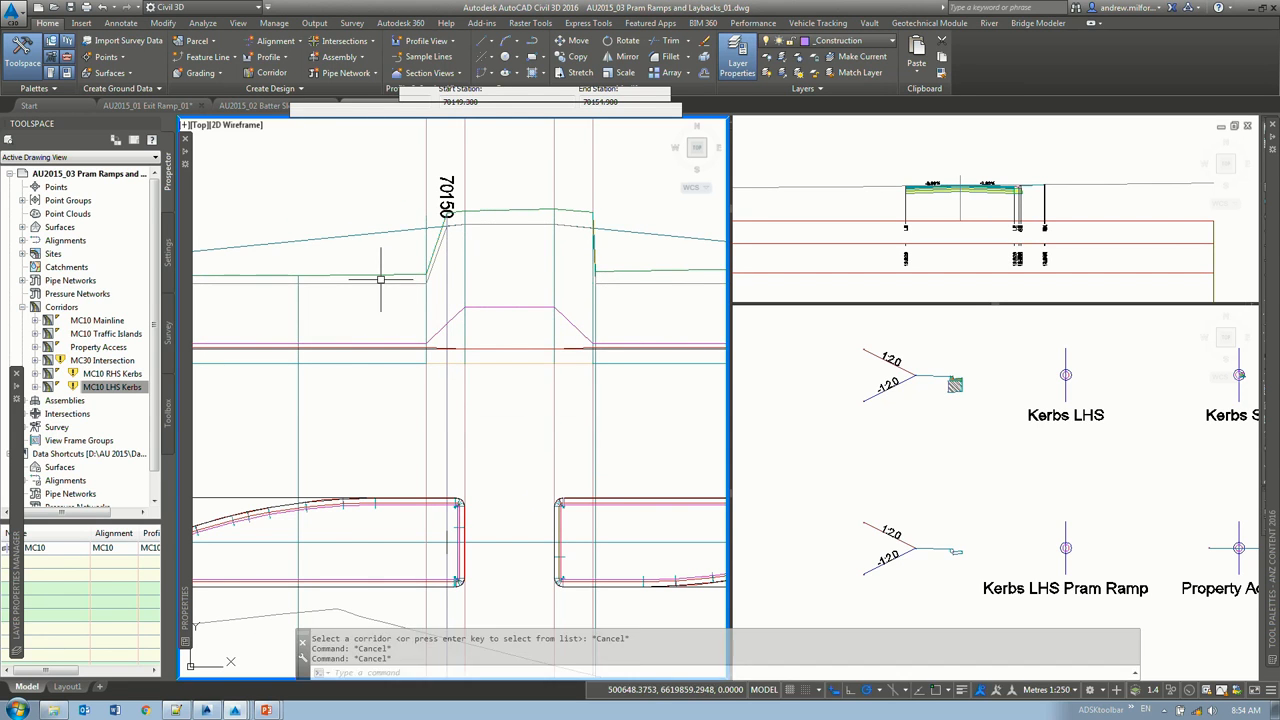
Step: Set the Verge LHS width target of the Kerbs LHS region before the pram ramp to the MC10 Offset LHS Verge alignment
{"action": "type", "text": "ET"}
{"action": "key", "text": "Return"}
{"action": "left_click", "coordinate": [296, 307]}
{"action": "left_click", "coordinate": [296, 307]}
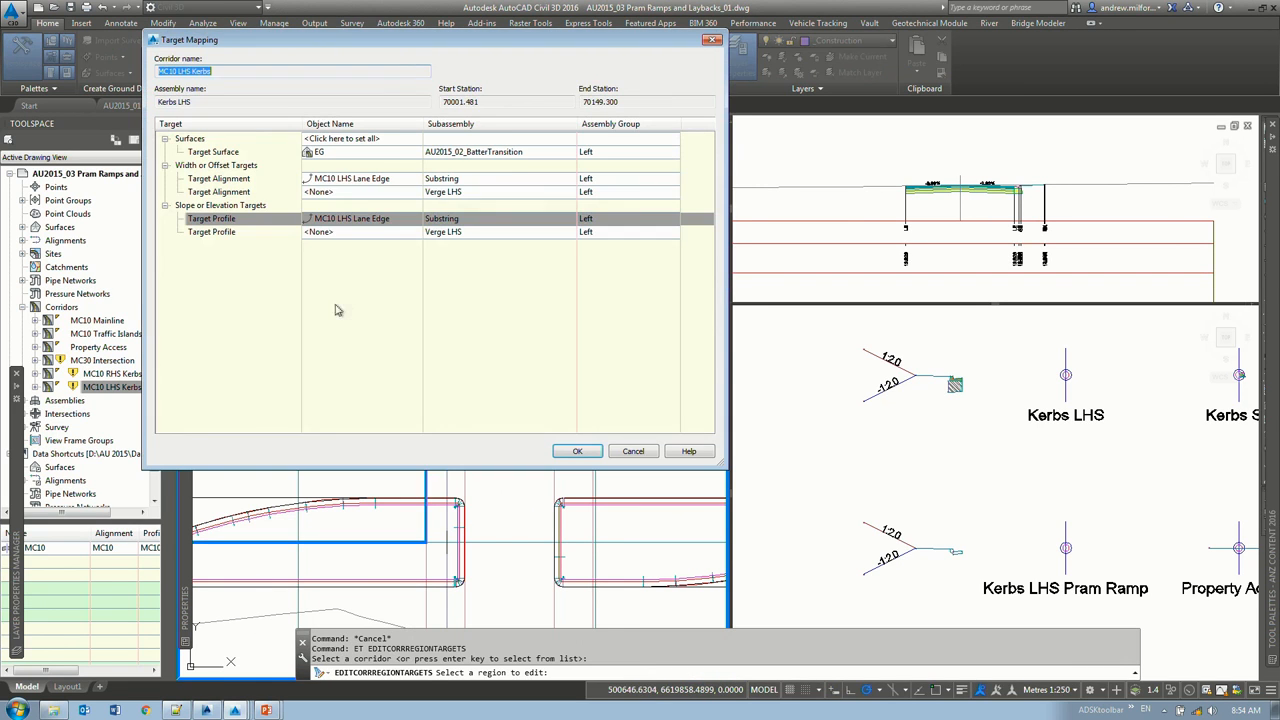
{"action": "left_click", "coordinate": [335, 193]}
{"action": "left_click", "coordinate": [935, 99]}
{"action": "left_click", "coordinate": [928, 109]}
{"action": "left_click", "coordinate": [943, 182]}
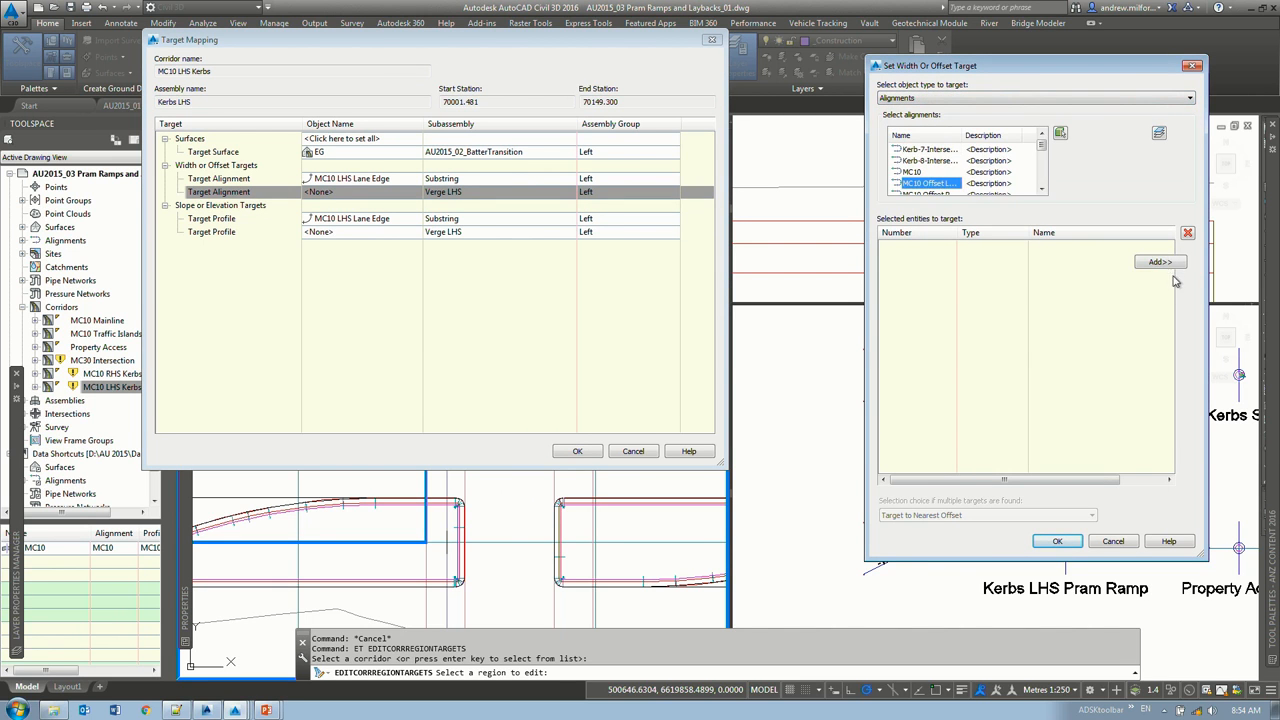
{"action": "left_click", "coordinate": [1158, 262]}
{"action": "left_click", "coordinate": [1057, 541]}
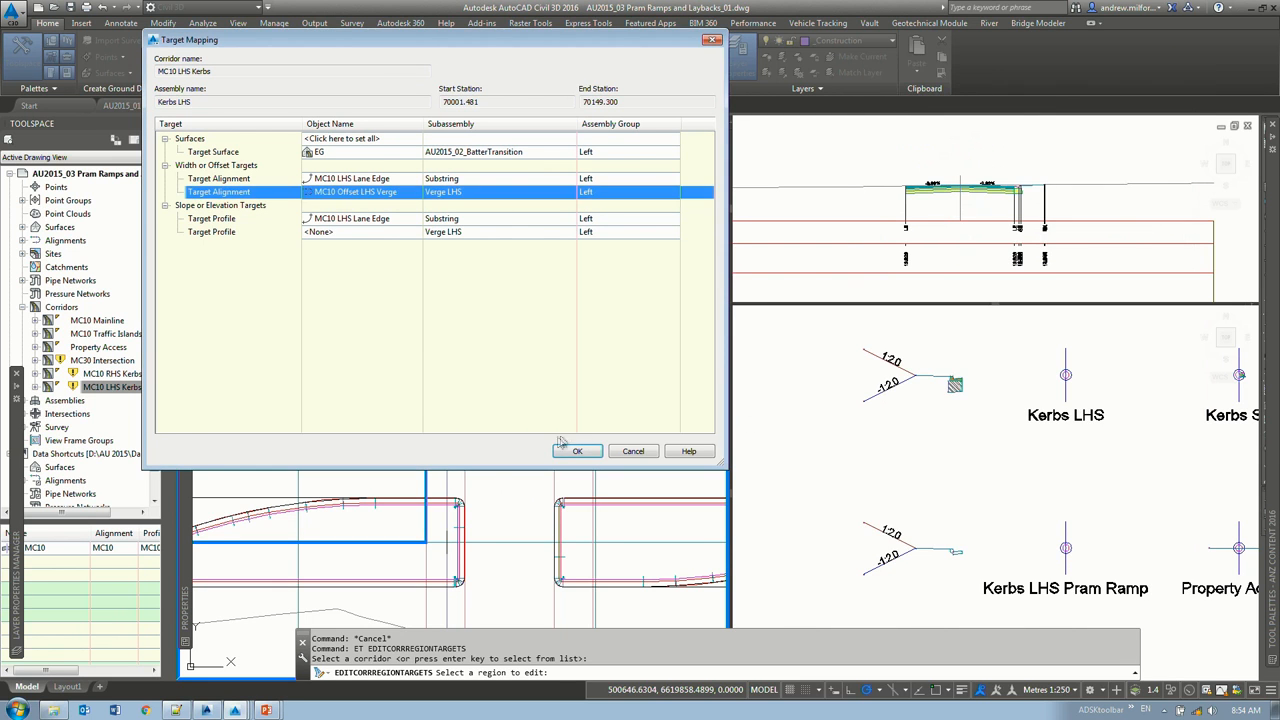
{"action": "left_click", "coordinate": [577, 451]}
Step: Set the Verge LHS width target of the Kerbs LHS region after the pram ramp to the MC10 Offset LHS Verge alignment and apply it
{"action": "left_click", "coordinate": [653, 298]}
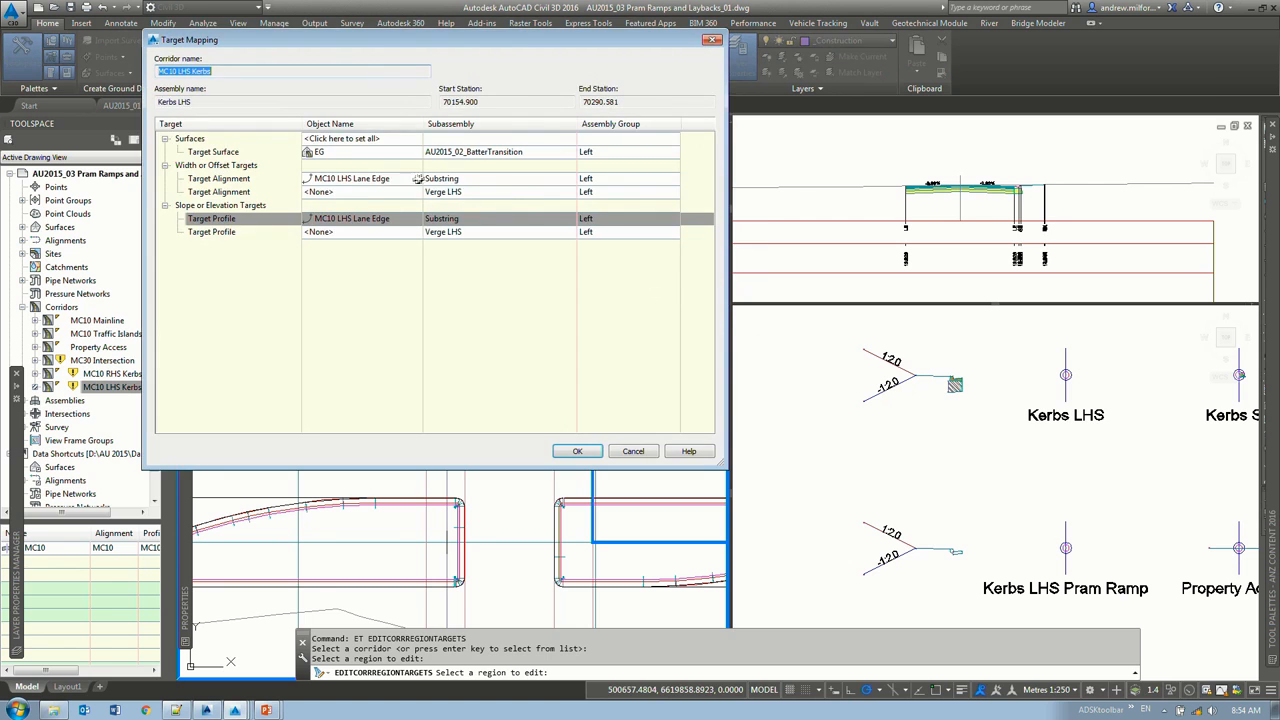
{"action": "left_click", "coordinate": [354, 191]}
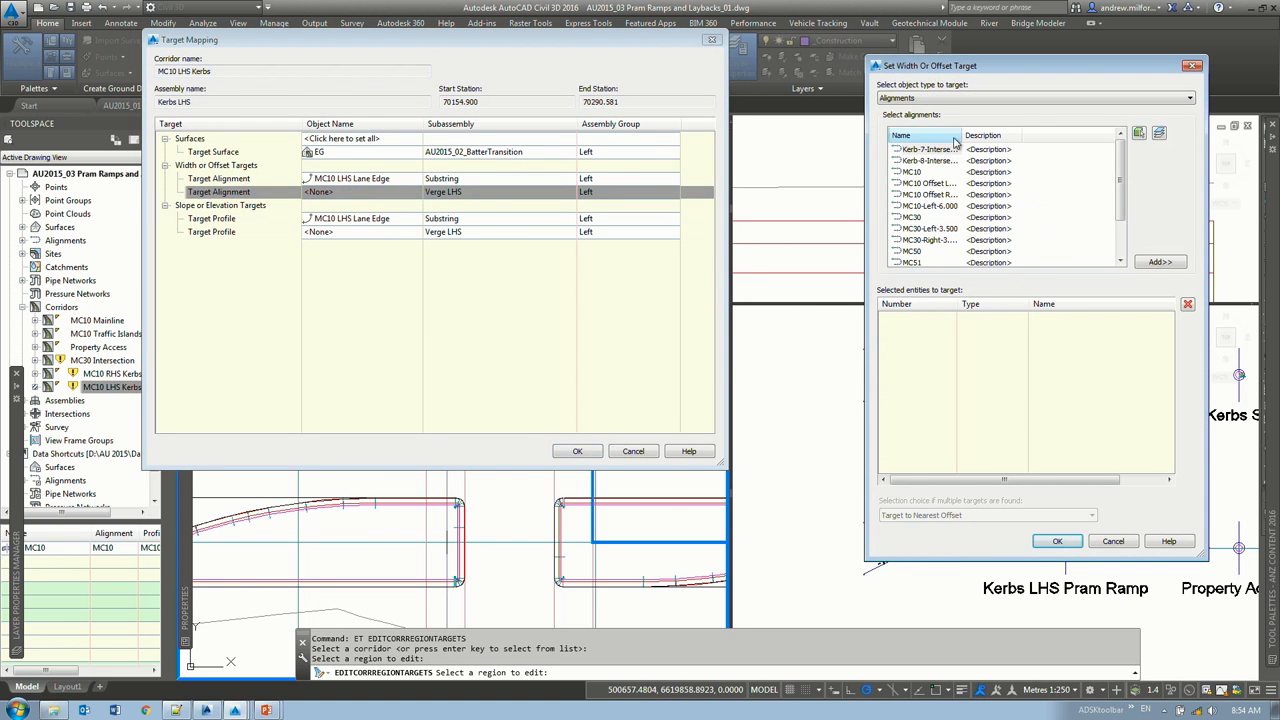
{"action": "left_click_drag", "start_coordinate": [958, 133], "coordinate": [967, 134]}
{"action": "left_click", "coordinate": [930, 183]}
{"action": "left_click", "coordinate": [1160, 261]}
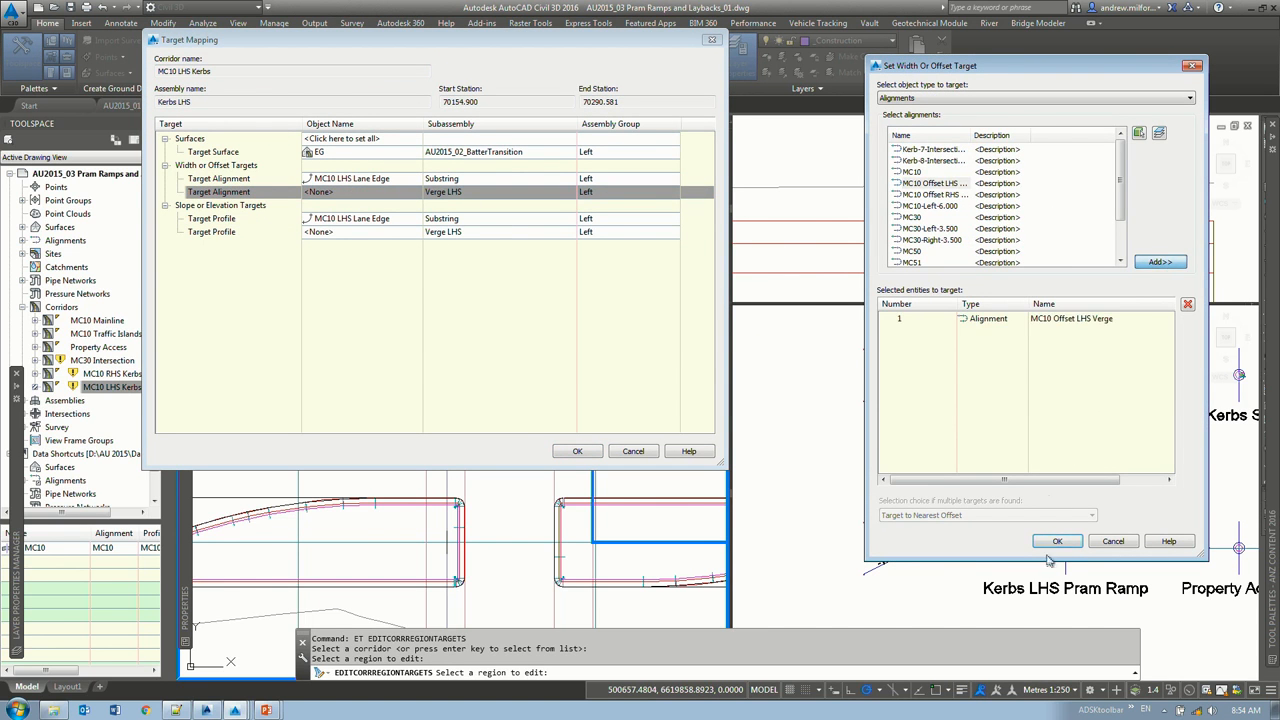
{"action": "left_click", "coordinate": [1058, 541]}
{"action": "left_click", "coordinate": [577, 451]}
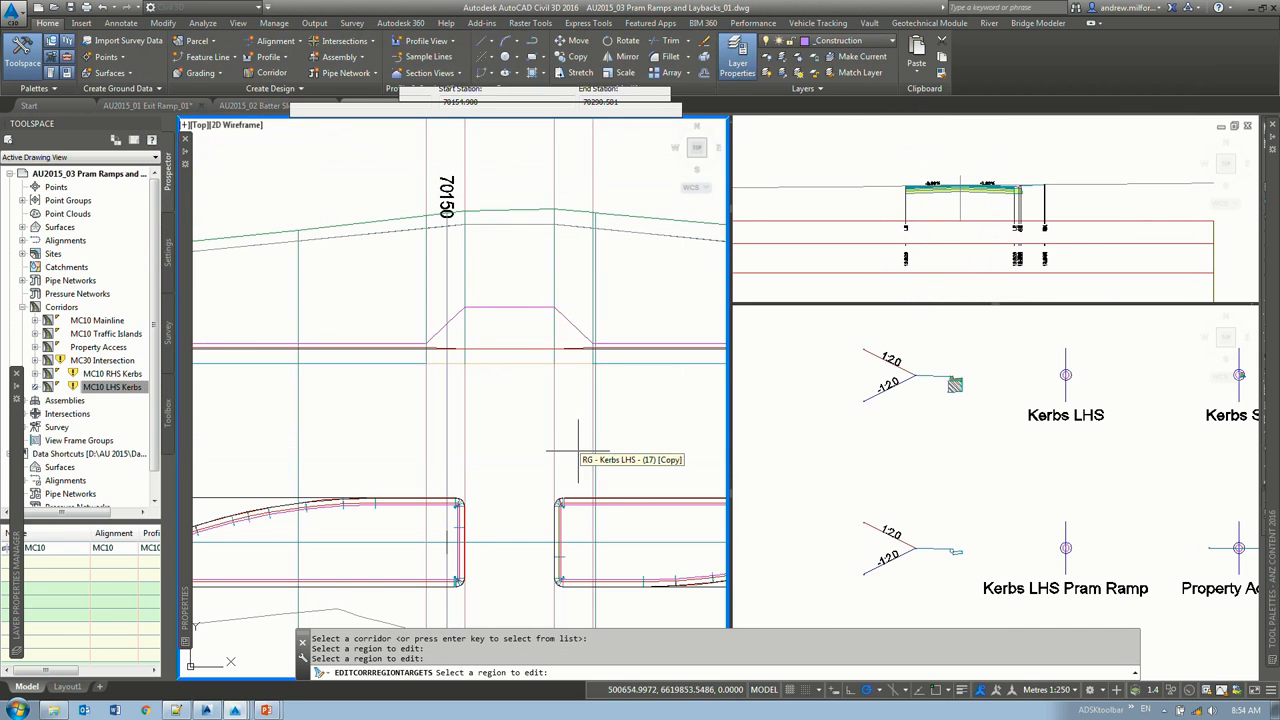
{"action": "key", "text": "Escape"}
{"action": "key", "text": "Escape"}
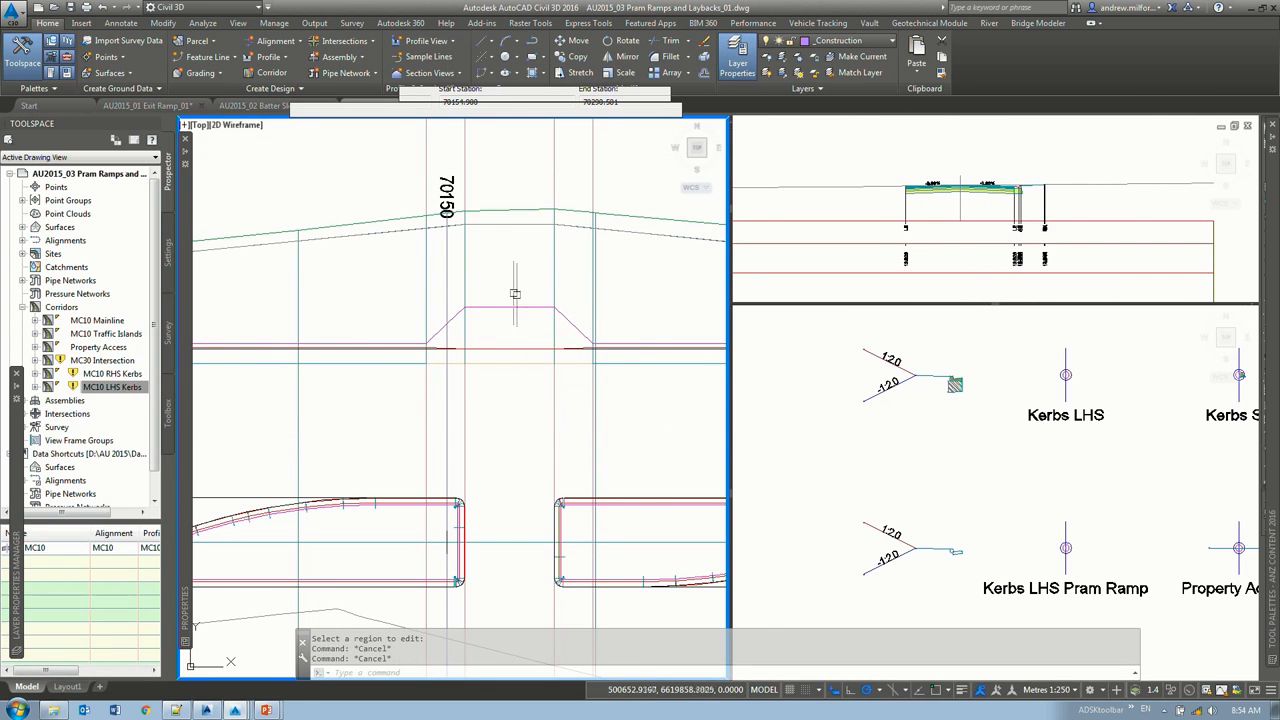
Step: Examine the pram ramp and the adjoining kerb sections of the MC10 LHS Kerbs corridor in 3D from several angles
{"action": "scroll", "coordinate": [525, 310], "scroll_direction": "up", "scroll_amount": 3}
{"action": "scroll", "coordinate": [525, 310], "scroll_direction": "down", "scroll_amount": 3}
{"action": "left_click", "coordinate": [577, 375]}
{"action": "key", "text": "Escape"}
{"action": "key", "text": "Escape"}
{"action": "type", "text": "bt"}
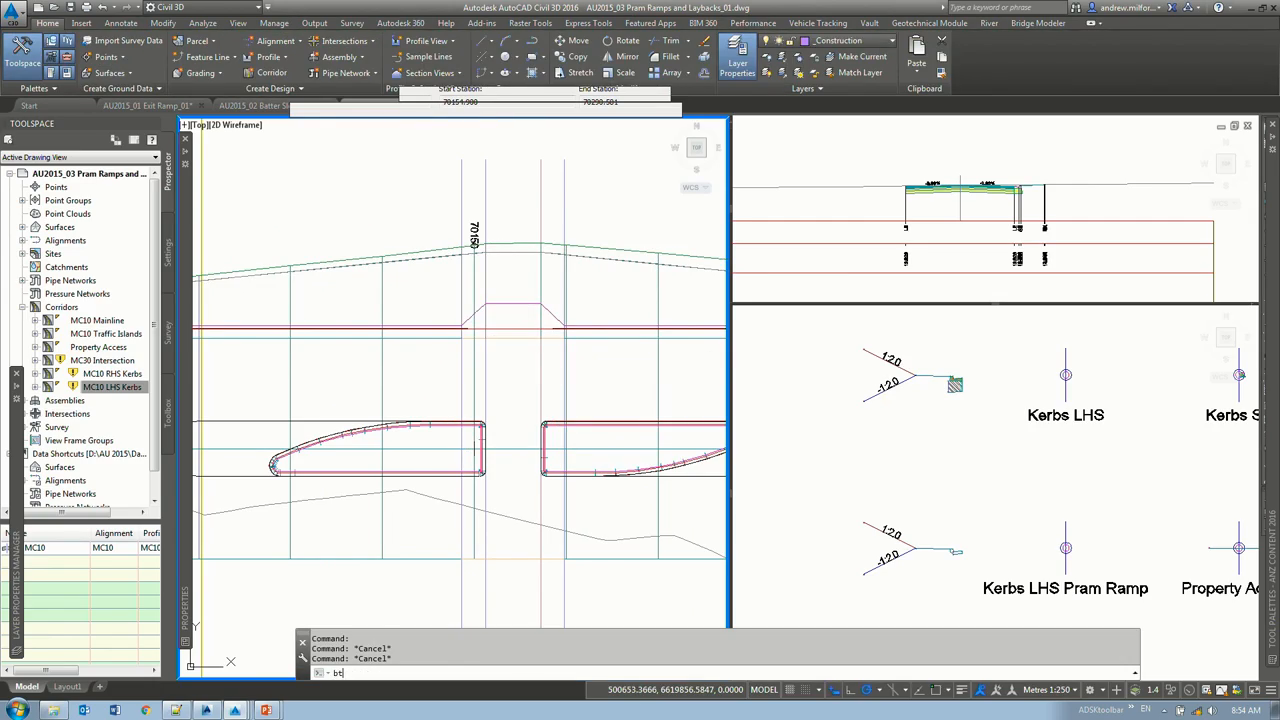
{"action": "key", "text": "Return"}
{"action": "left_click_drag", "start_coordinate": [470, 322], "coordinate": [466, 173]}
{"action": "scroll", "coordinate": [386, 339], "scroll_direction": "up", "scroll_amount": 8}
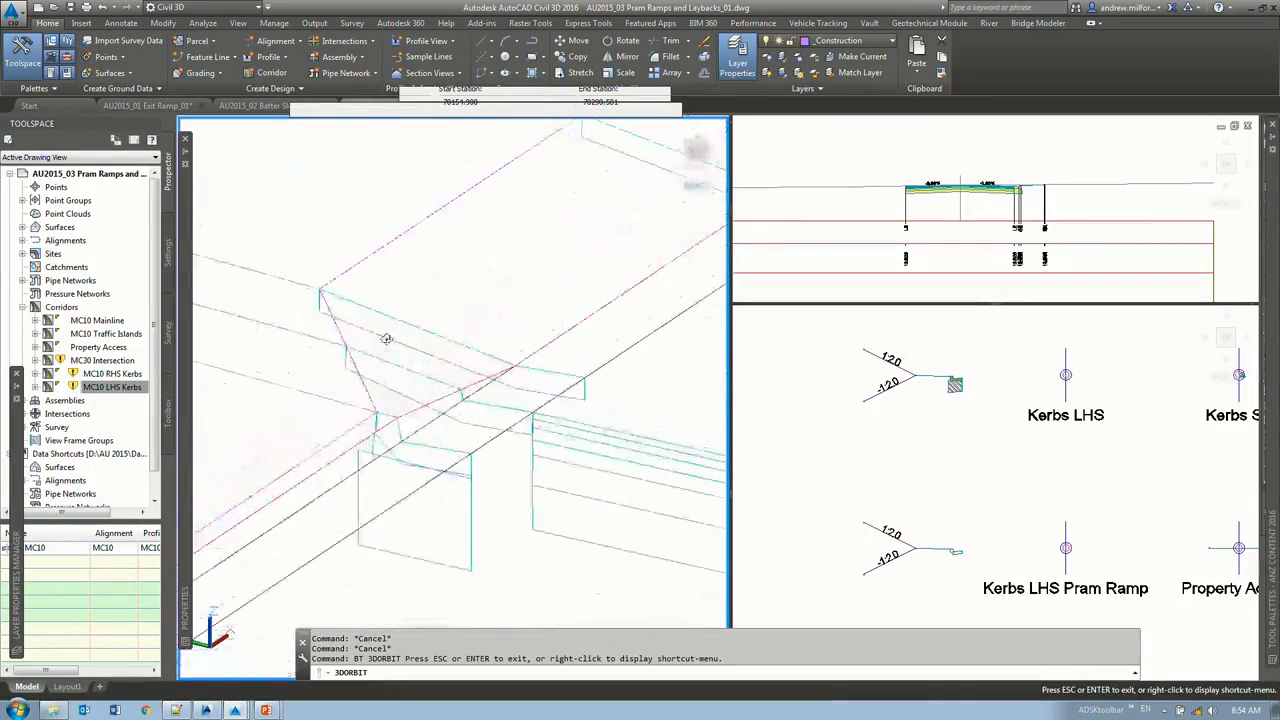
{"action": "key", "text": "Escape"}
{"action": "type", "text": "b"}
{"action": "key", "text": "space"}
{"action": "key", "text": "Escape"}
{"action": "type", "text": "t"}
{"action": "key", "text": "space"}
{"action": "key", "text": "Escape"}
{"action": "type", "text": "b"}
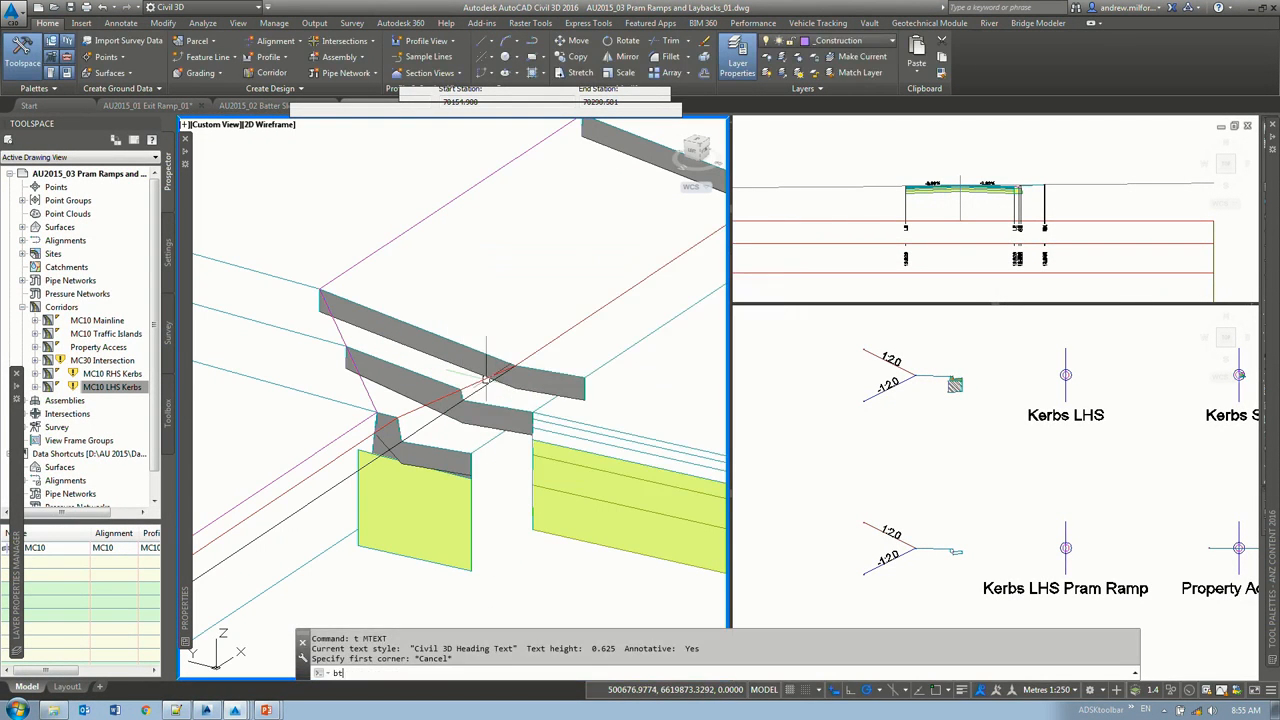
{"action": "type", "text": "t"}
{"action": "key", "text": "space"}
{"action": "left_click_drag", "start_coordinate": [469, 362], "coordinate": [399, 351]}
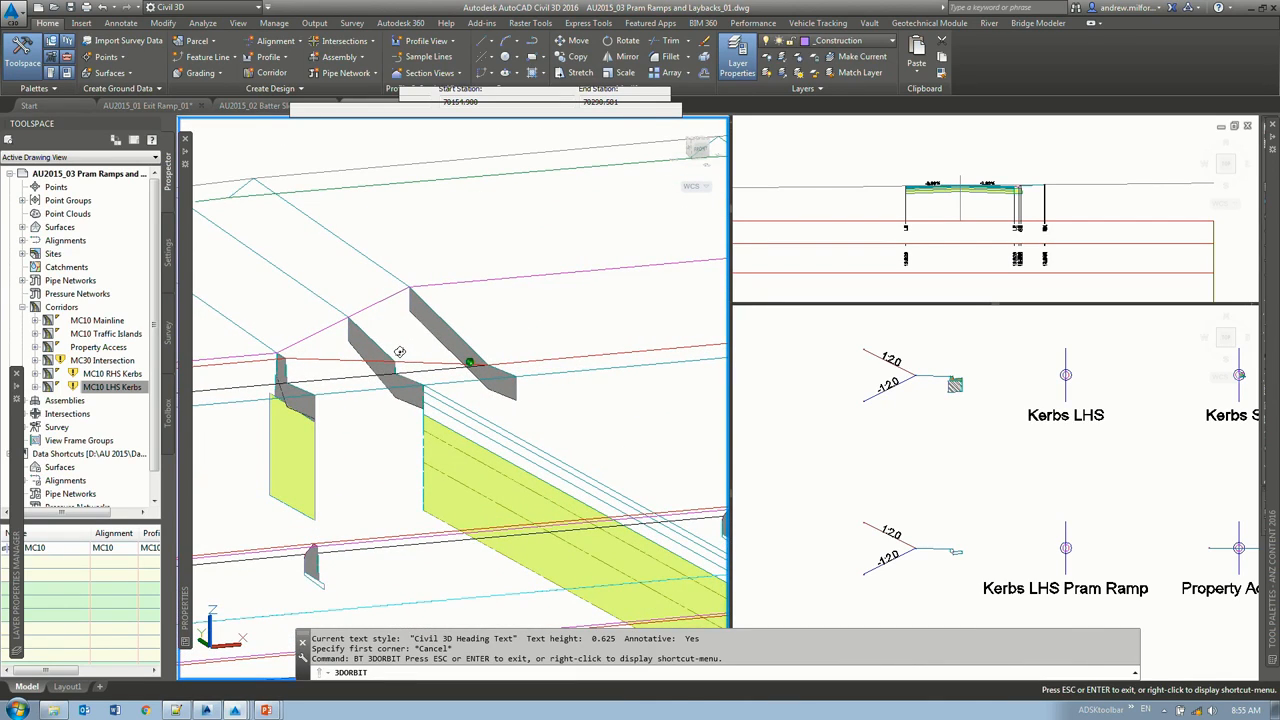
{"action": "left_click_drag", "start_coordinate": [399, 351], "coordinate": [505, 353]}
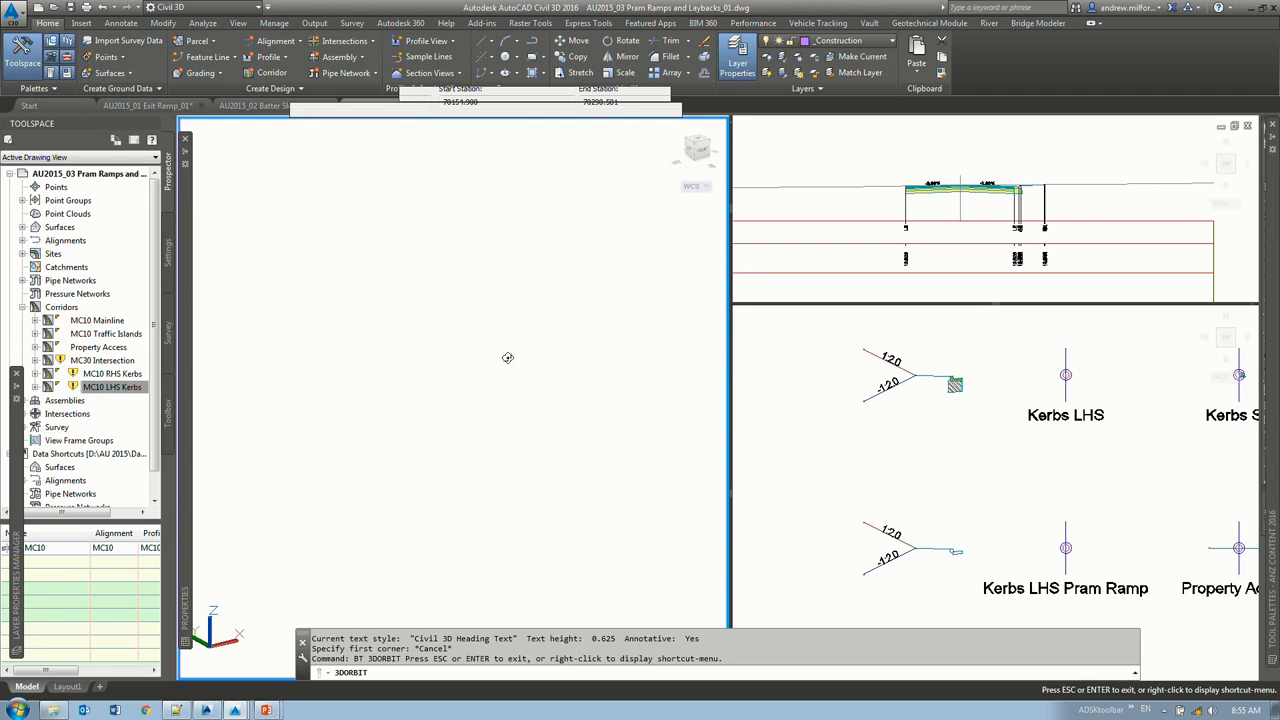
Step: Restore the plan view of the current UCS at the MC30 intersection's kerb return near chainage 70300
{"action": "key", "text": "Escape"}
{"action": "type", "text": "plan"}
{"action": "key", "text": "Return"}
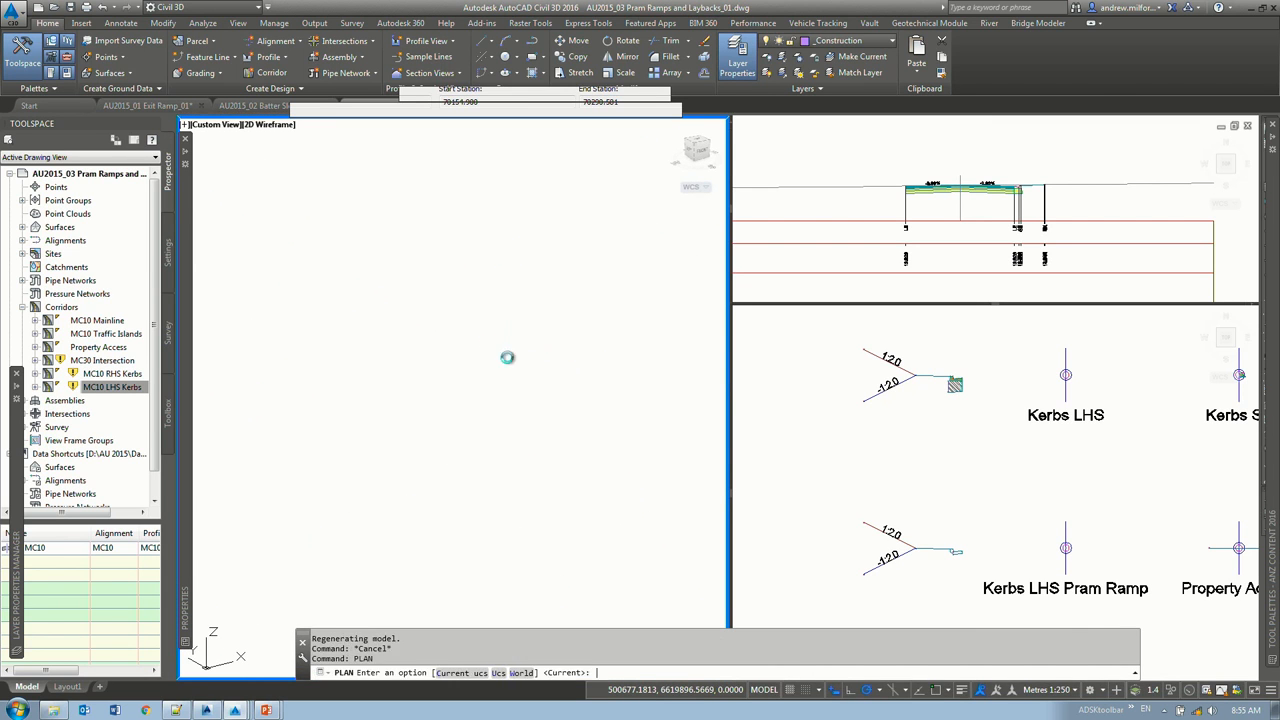
{"action": "key", "text": "Return"}
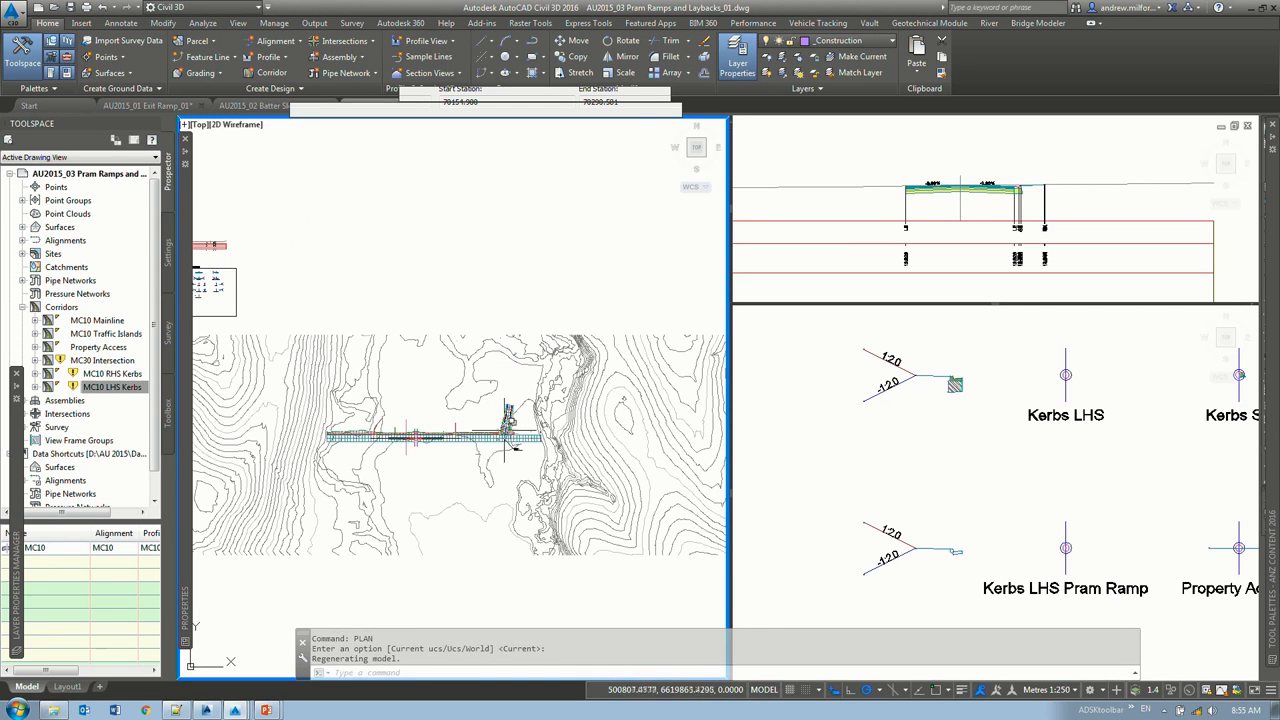
{"action": "scroll", "coordinate": [556, 457], "scroll_direction": "up", "scroll_amount": 10}
{"action": "scroll", "coordinate": [558, 393], "scroll_direction": "down", "scroll_amount": 2}
{"action": "middle_click_drag", "start_coordinate": [552, 427], "coordinate": [284, 410]}
{"action": "scroll", "coordinate": [485, 392], "scroll_direction": "up", "scroll_amount": 2}
{"action": "middle_click_drag", "start_coordinate": [530, 385], "coordinate": [586, 437]}
{"action": "scroll", "coordinate": [546, 414], "scroll_direction": "down", "scroll_amount": 3}
{"action": "scroll", "coordinate": [586, 437], "scroll_direction": "up", "scroll_amount": 2}
{"action": "key", "text": "Escape"}
{"action": "key", "text": "Escape"}
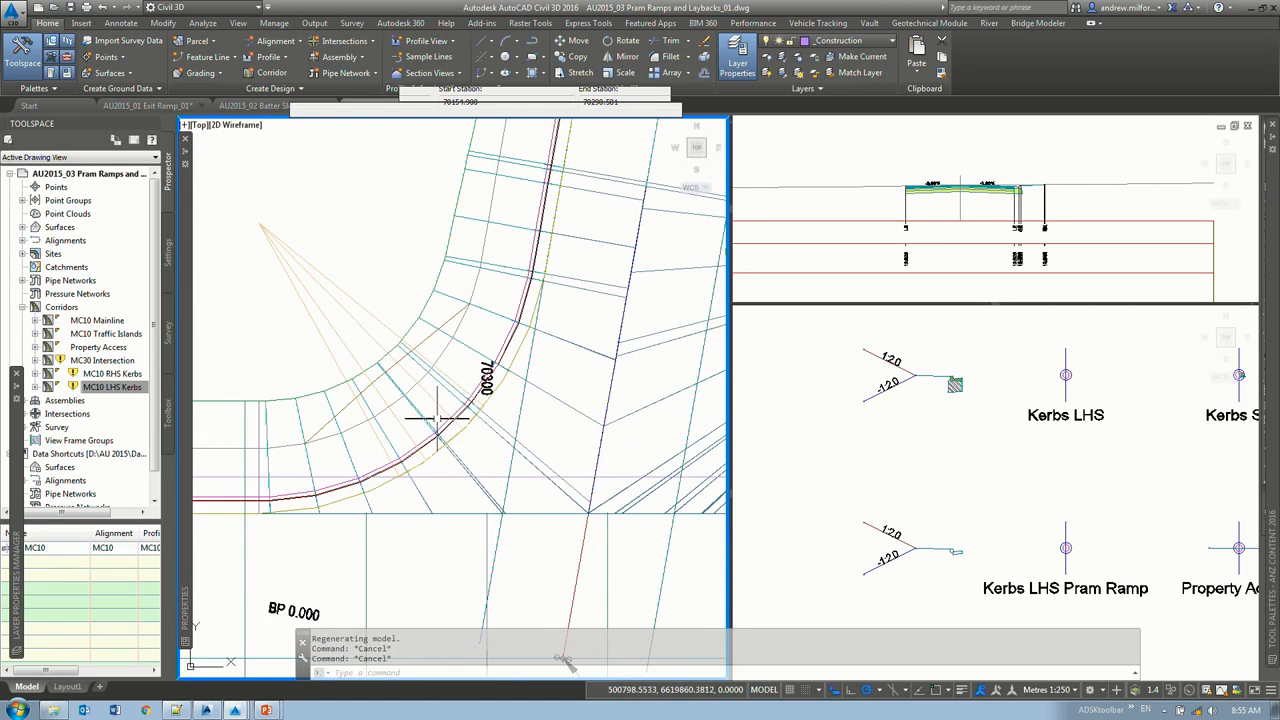
{"action": "left_click", "coordinate": [442, 405]}
{"action": "key", "text": "Escape"}
{"action": "key", "text": "Escape"}
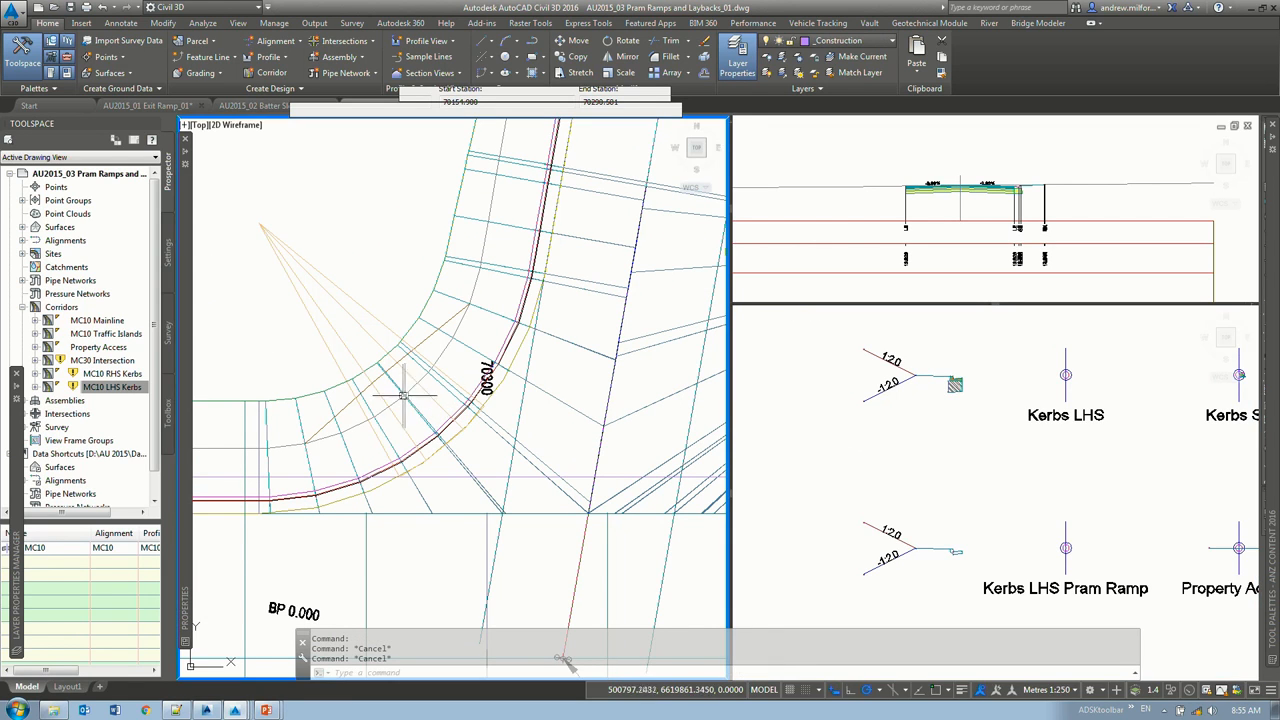
Step: Split the MC30 Intersection corridor's kerb return region at the endpoints of the lines marking both sides of the pram ramp
{"action": "left_click", "coordinate": [455, 395]}
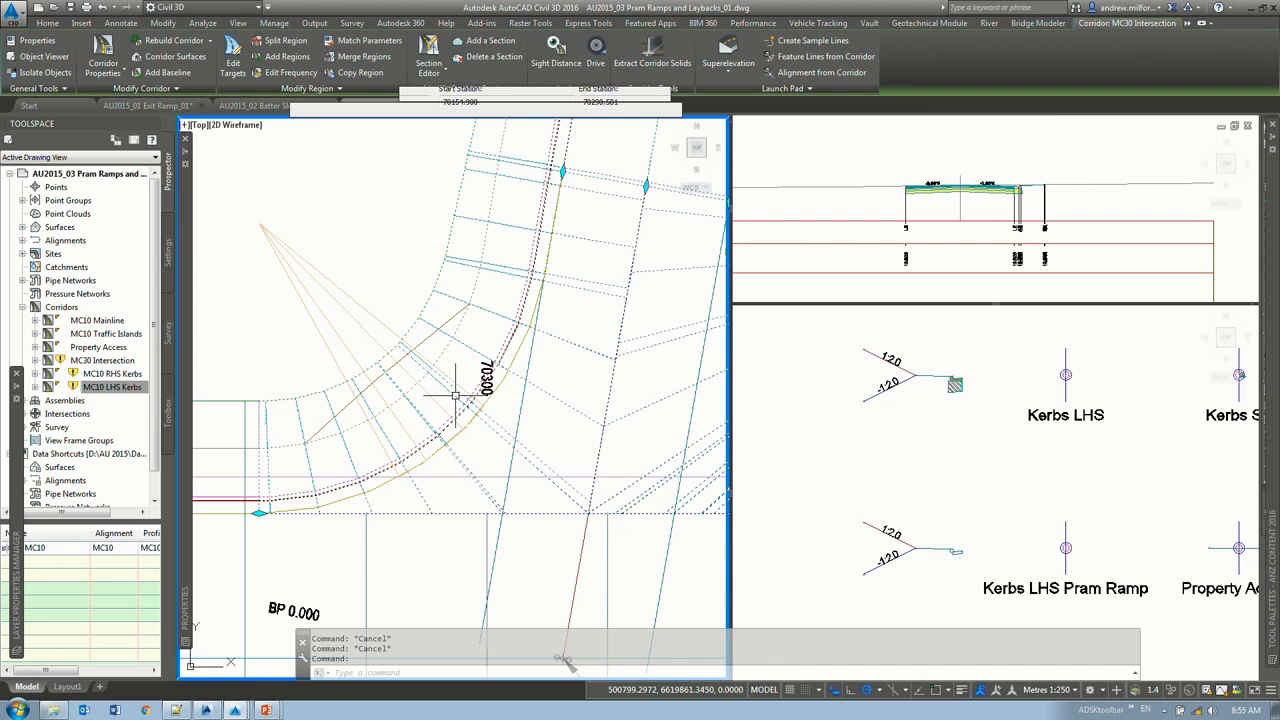
{"action": "left_click", "coordinate": [287, 45]}
{"action": "left_click", "coordinate": [414, 398]}
{"action": "scroll", "coordinate": [405, 440], "scroll_direction": "up", "scroll_amount": 5}
{"action": "right_click", "coordinate": [398, 448], "text": "shift"}
{"action": "key", "text": "e"}
{"action": "left_click", "coordinate": [388, 513]}
{"action": "left_click", "coordinate": [425, 360]}
{"action": "right_click", "coordinate": [540, 305], "text": "shift"}
{"action": "key", "text": "e"}
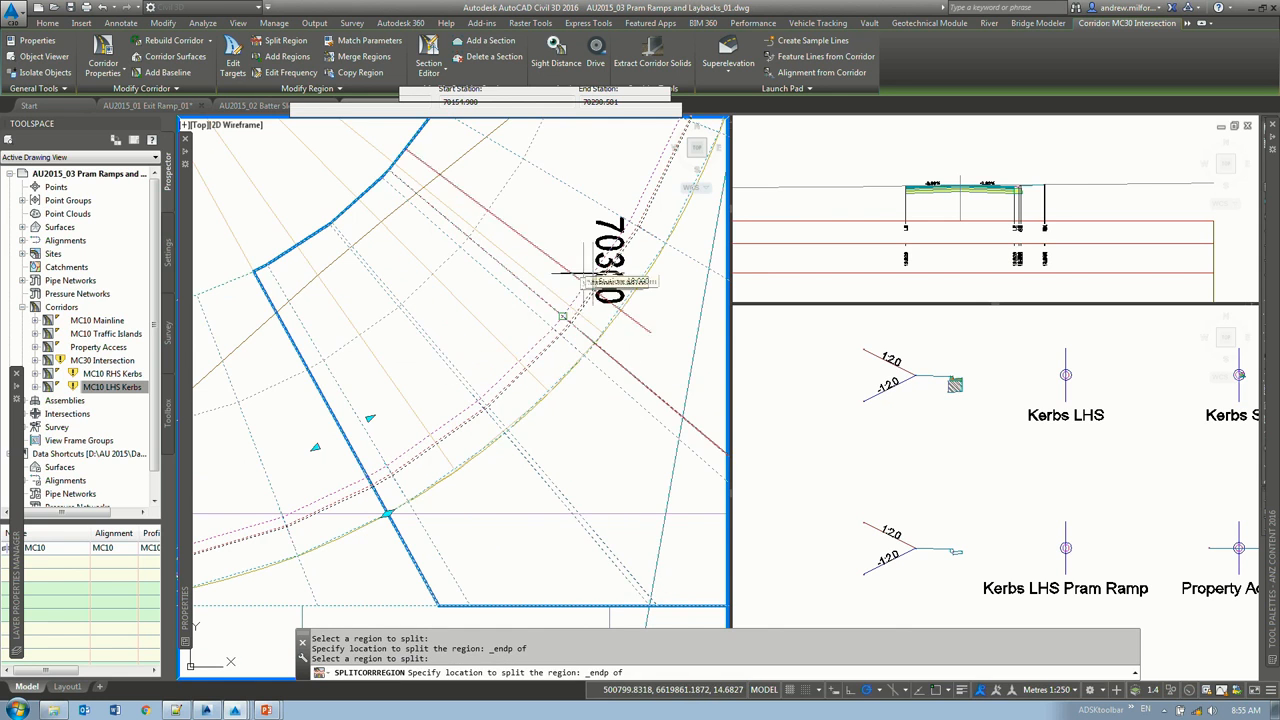
{"action": "scroll", "coordinate": [440, 288], "scroll_direction": "down", "scroll_amount": 2}
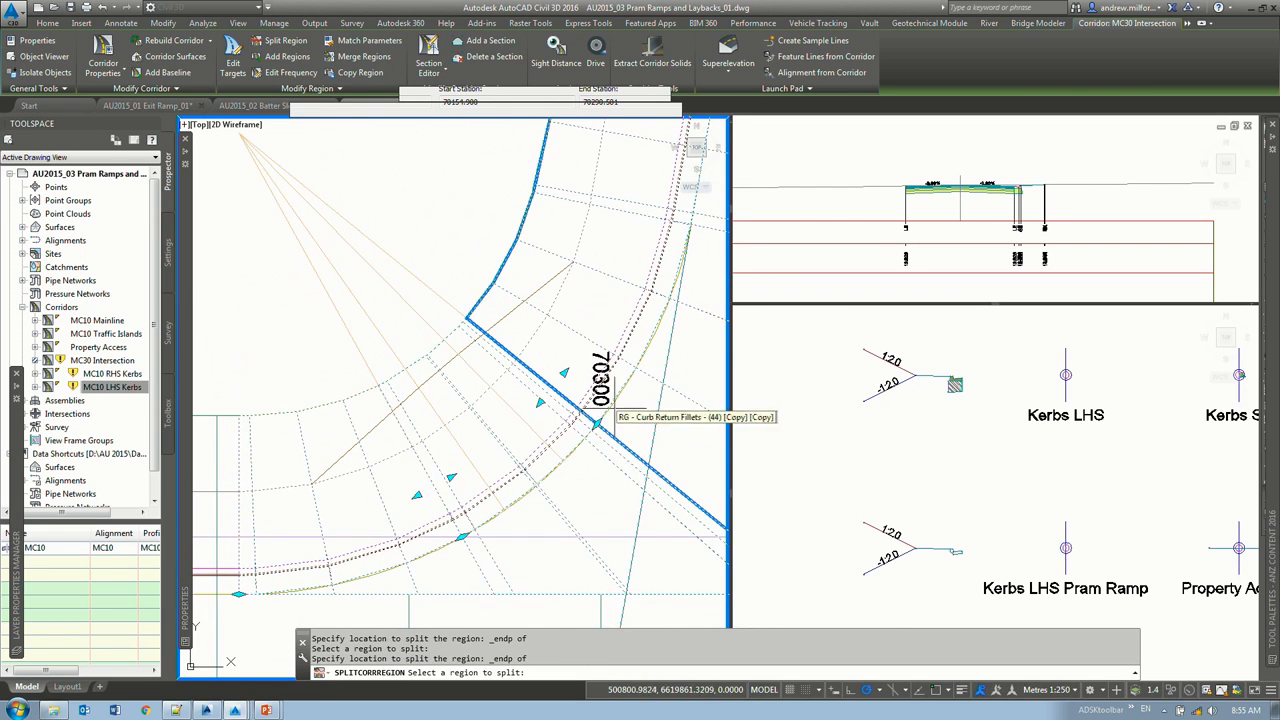
{"action": "left_click", "coordinate": [535, 432]}
{"action": "key", "text": "Return"}
Step: Assign the Kerb Return Fillets - Pram Ramp assembly to the middle kerb return region between the two splits
{"action": "type", "text": "rp"}
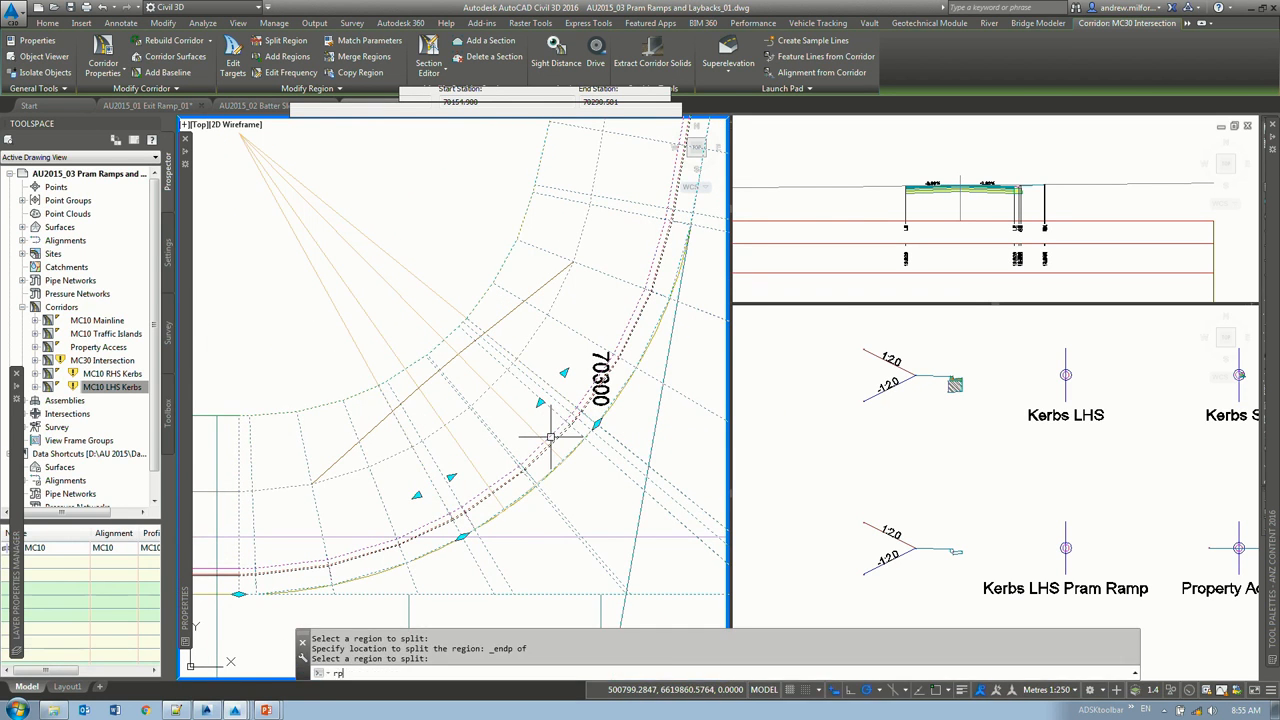
{"action": "key", "text": "Return"}
{"action": "left_click", "coordinate": [545, 435]}
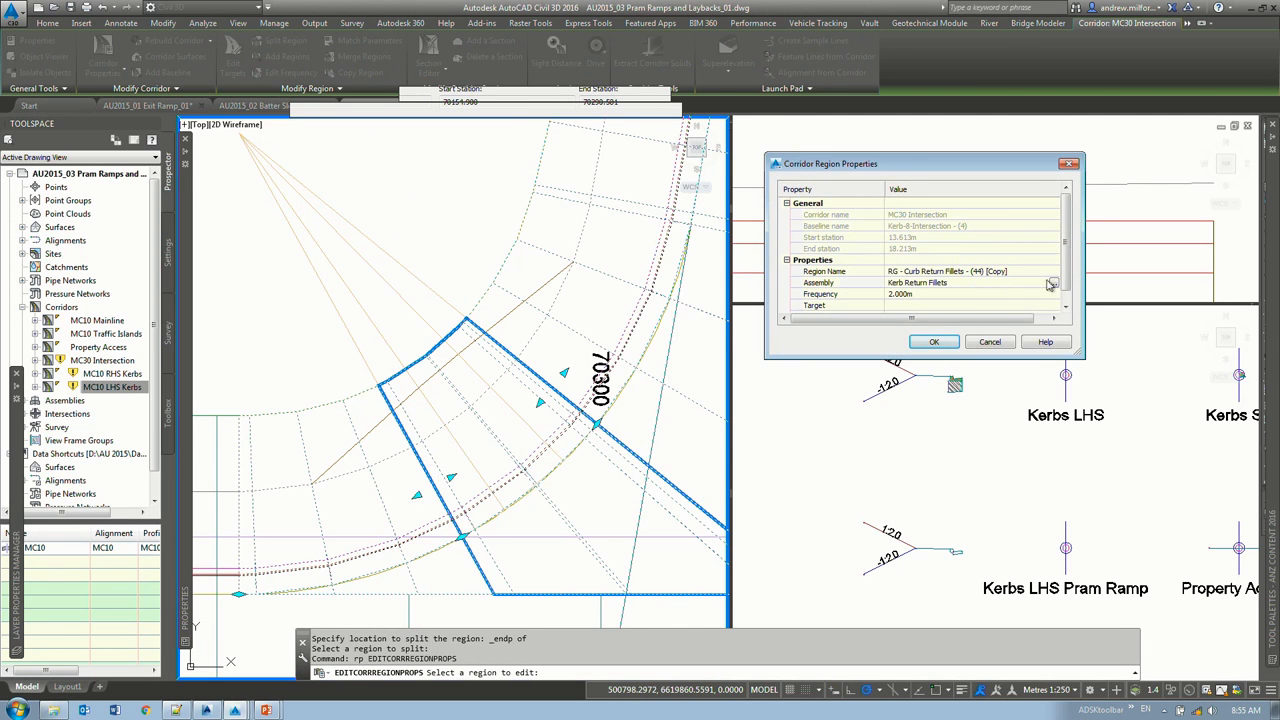
{"action": "left_click", "coordinate": [1052, 284]}
{"action": "left_click", "coordinate": [615, 240]}
{"action": "left_click", "coordinate": [605, 264]}
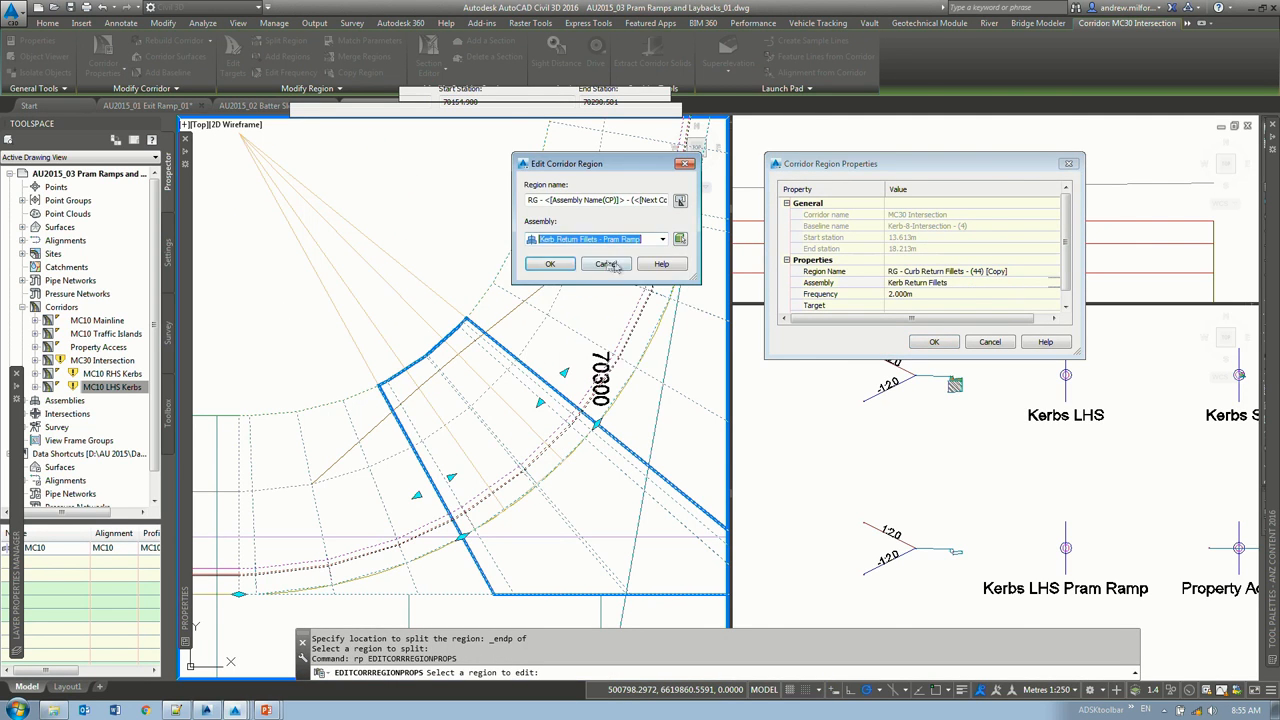
{"action": "left_click", "coordinate": [550, 263]}
{"action": "left_click", "coordinate": [953, 344]}
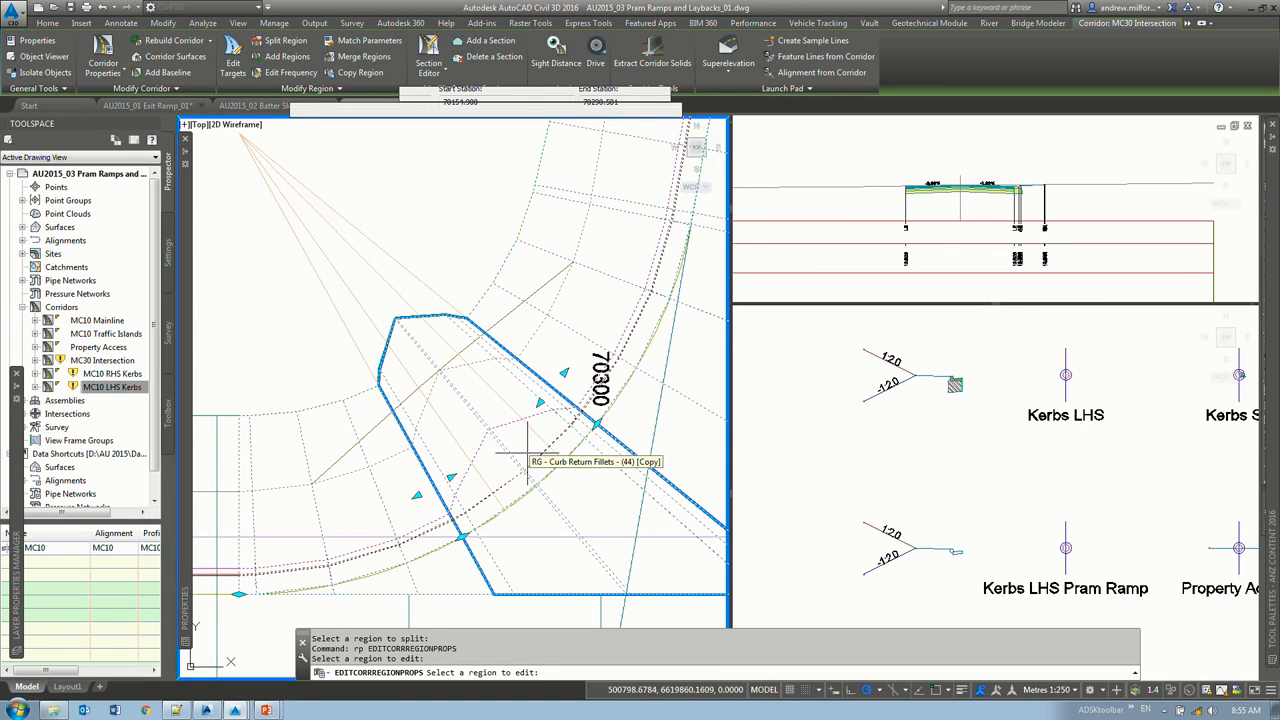
Step: Set the AU2015_03_PramRamp offset target of the kerb return pram ramp region to the ramp polyline picked from the drawing
{"action": "type", "text": "et"}
{"action": "key", "text": "Return"}
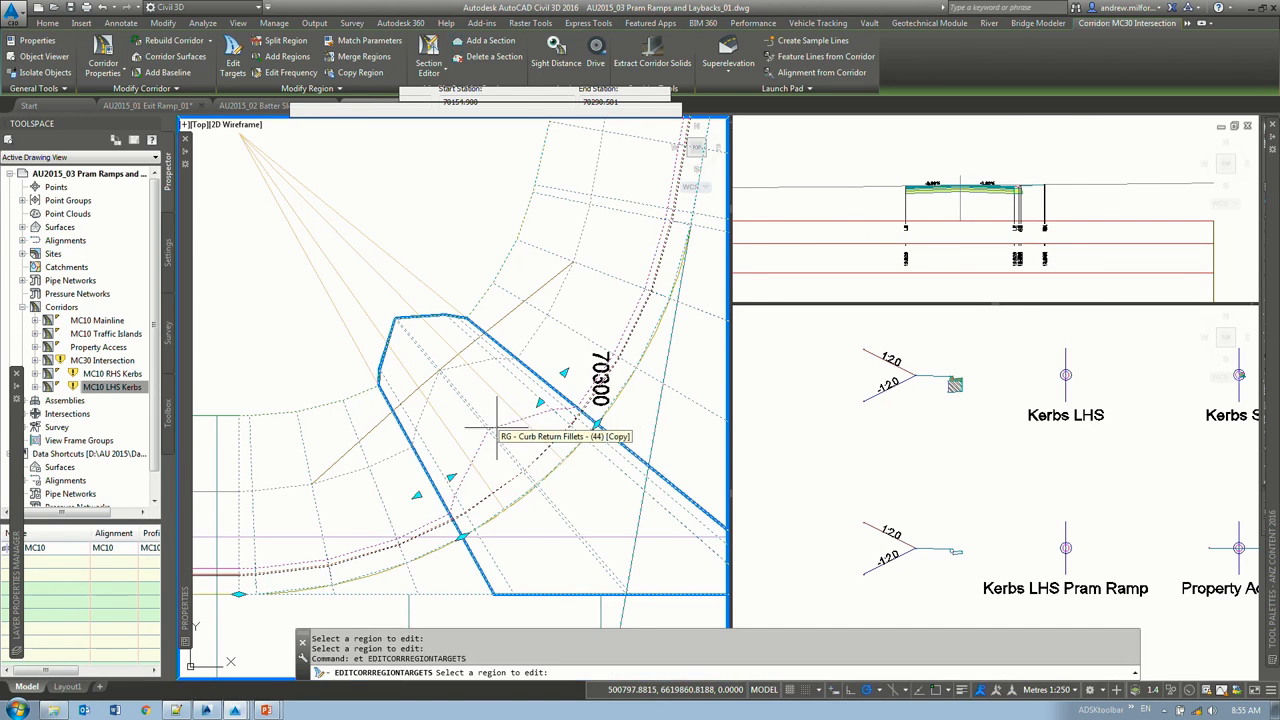
{"action": "left_click", "coordinate": [496, 429]}
{"action": "left_click", "coordinate": [380, 194]}
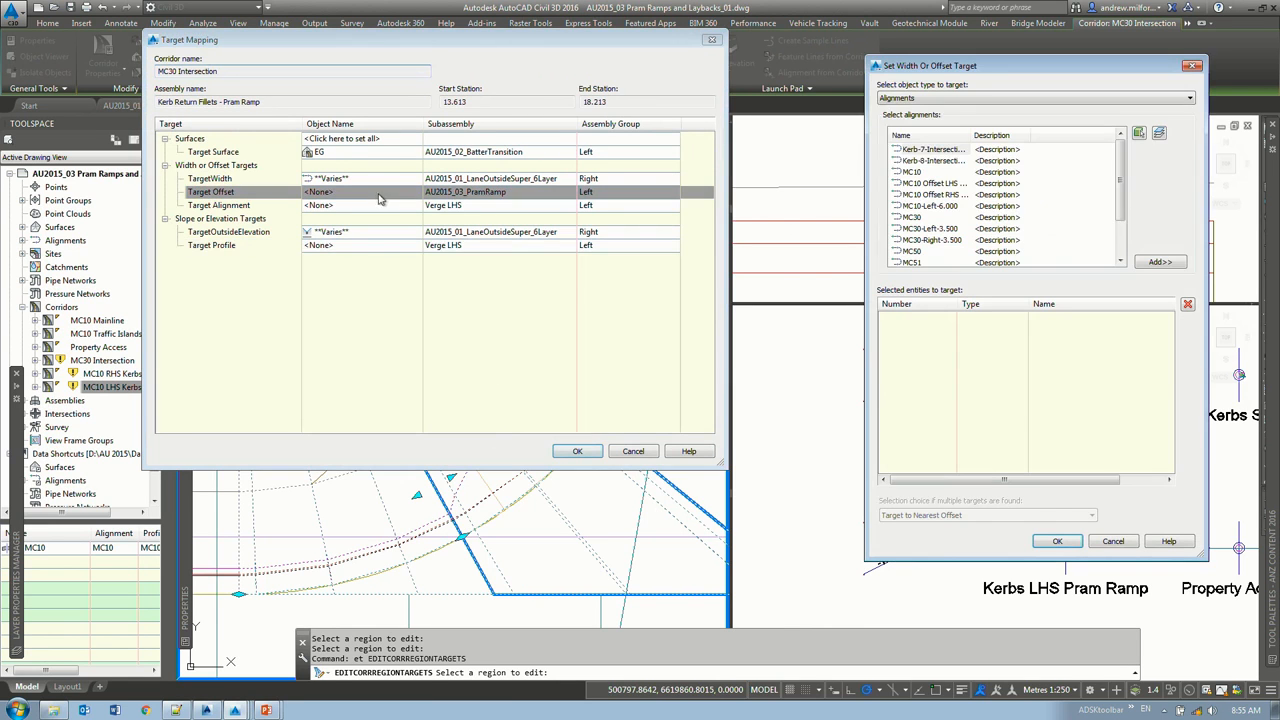
{"action": "left_click", "coordinate": [945, 98]}
{"action": "left_click", "coordinate": [935, 119]}
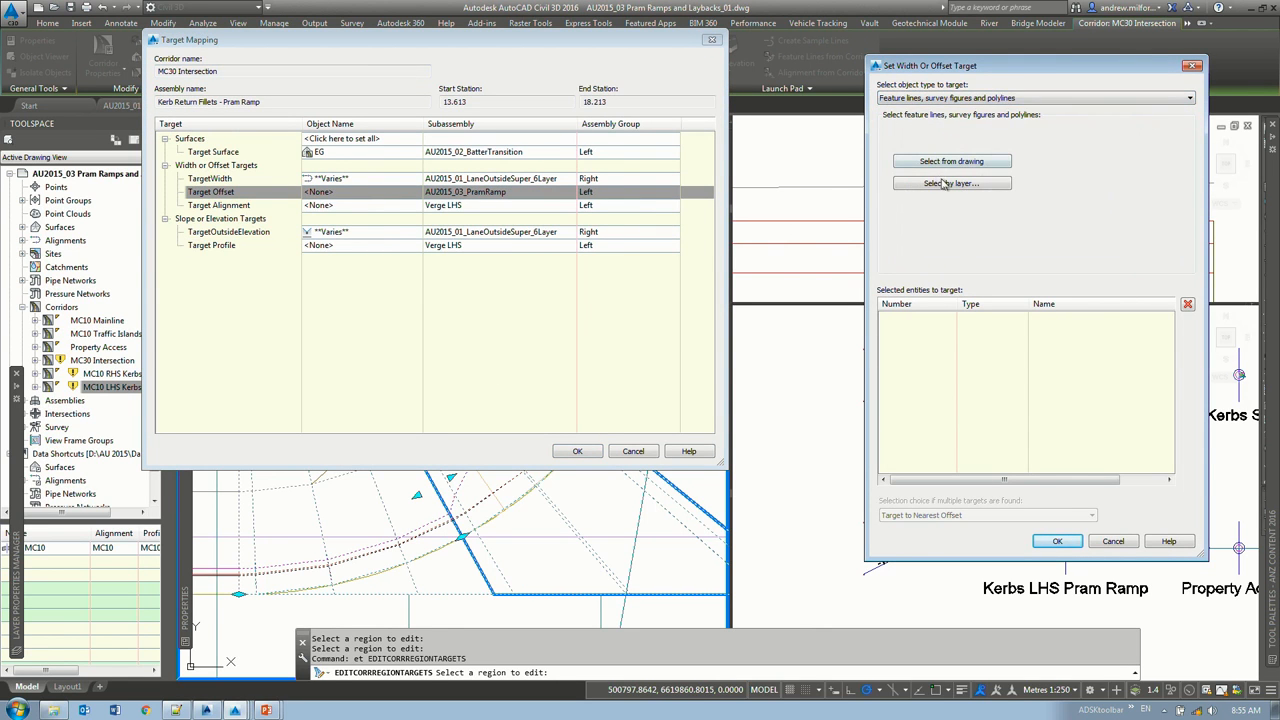
{"action": "left_click", "coordinate": [948, 163]}
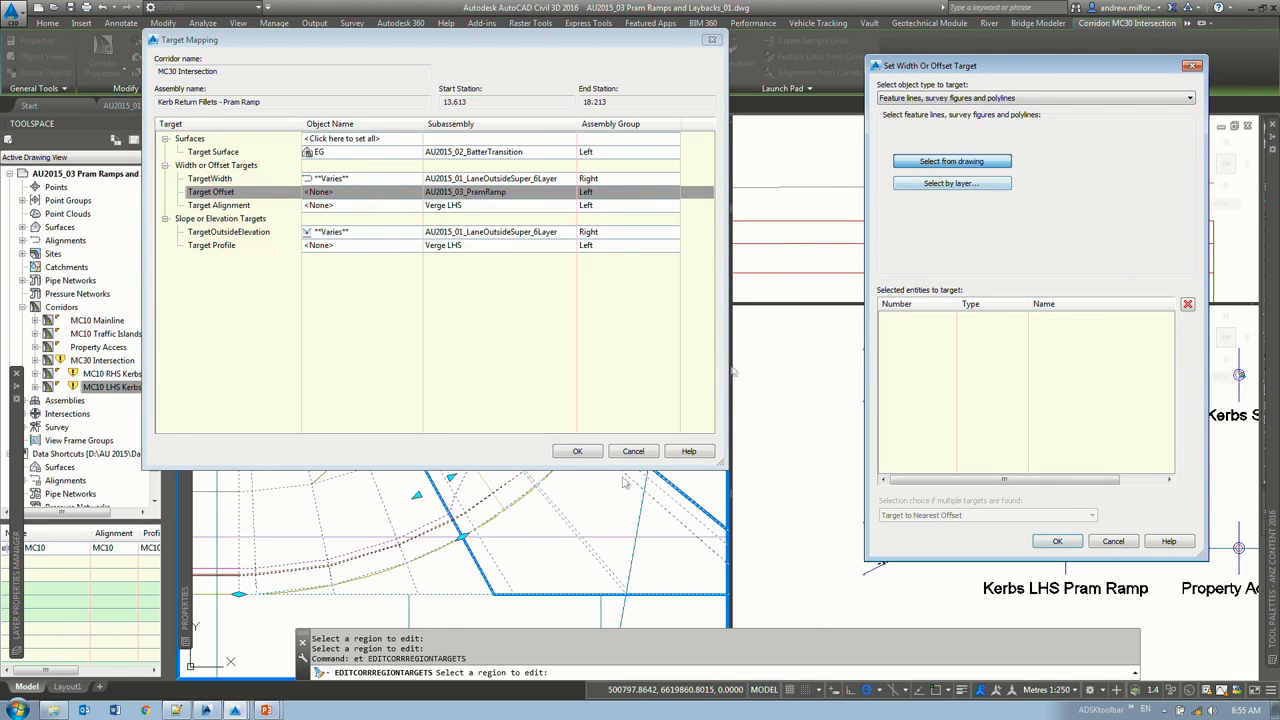
{"action": "left_click", "coordinate": [532, 514]}
{"action": "left_click", "coordinate": [585, 554]}
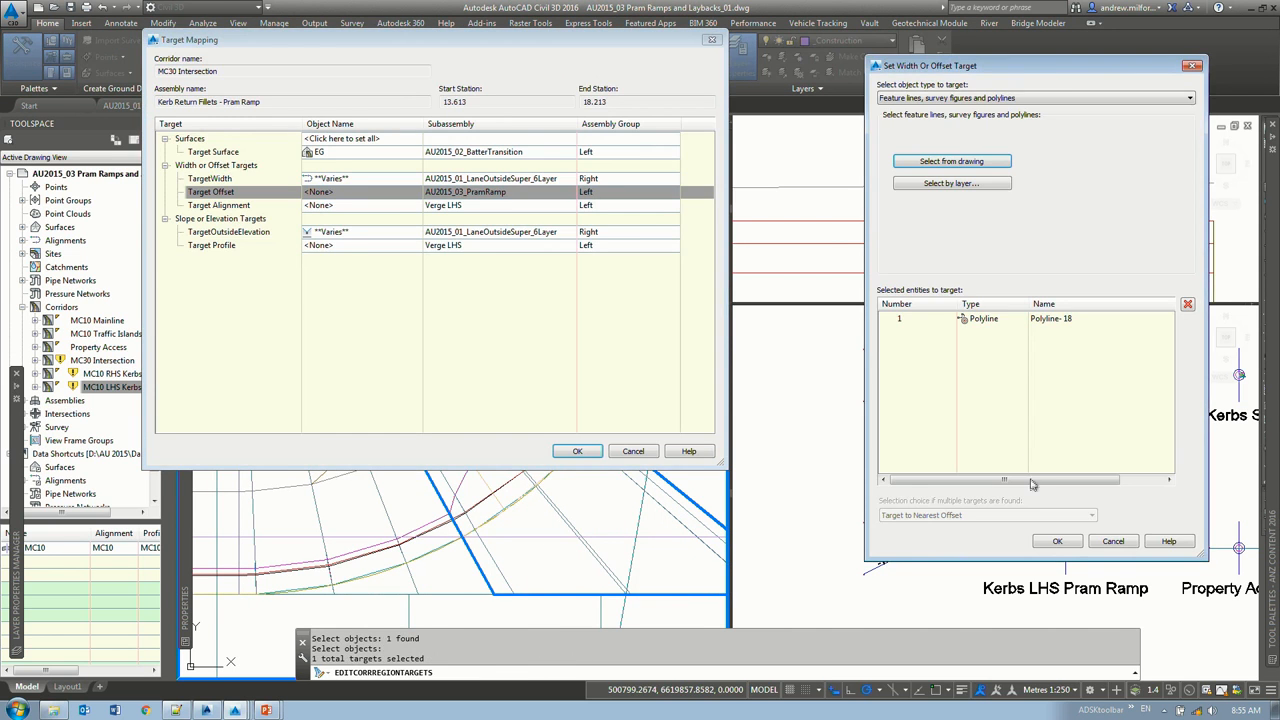
{"action": "left_click", "coordinate": [1055, 542]}
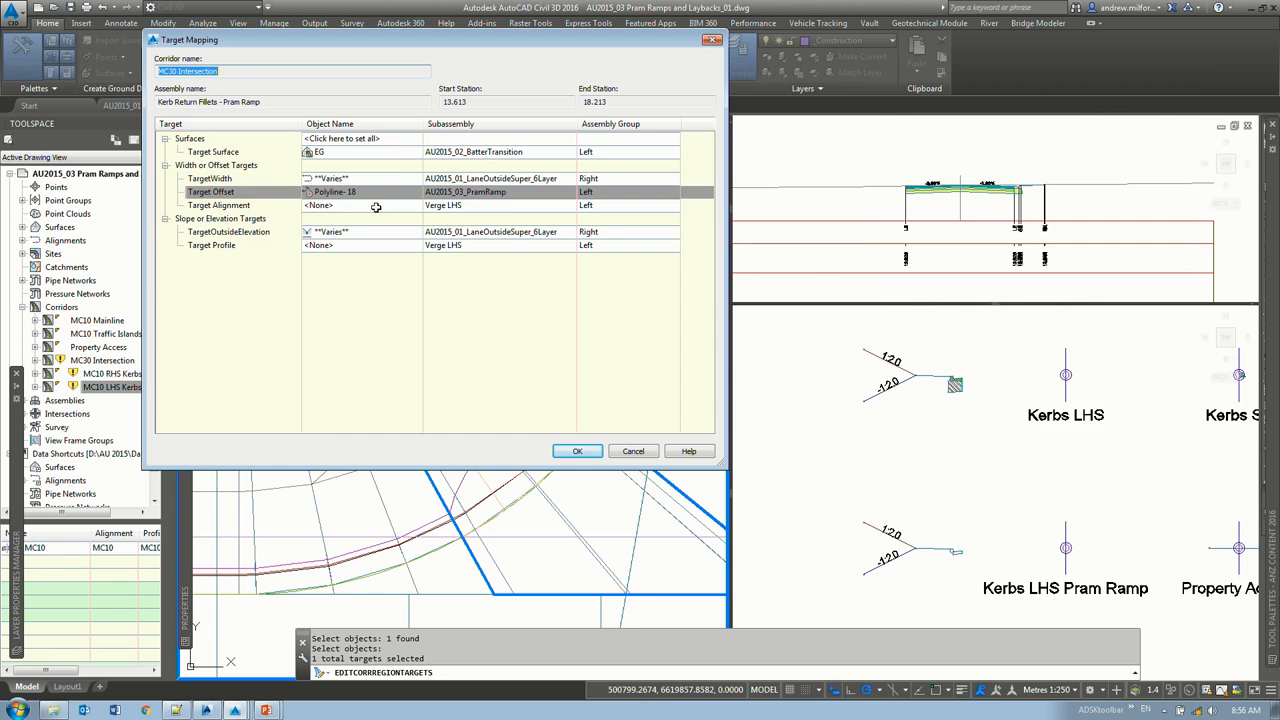
Step: Set the region's Verge LHS width target to the verge polyline picked from the drawing, and apply the kerb return ramp's targets
{"action": "left_click", "coordinate": [376, 206]}
{"action": "left_click", "coordinate": [955, 162]}
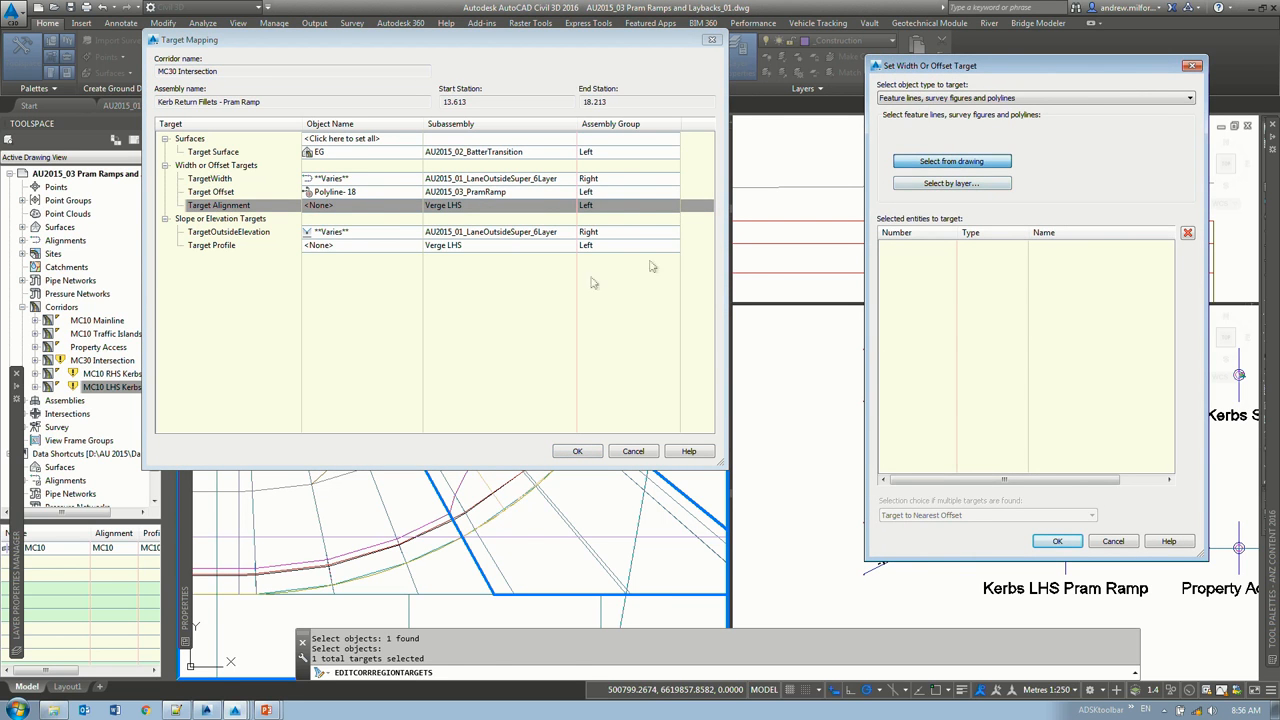
{"action": "left_click", "coordinate": [955, 384]}
{"action": "key", "text": "Return"}
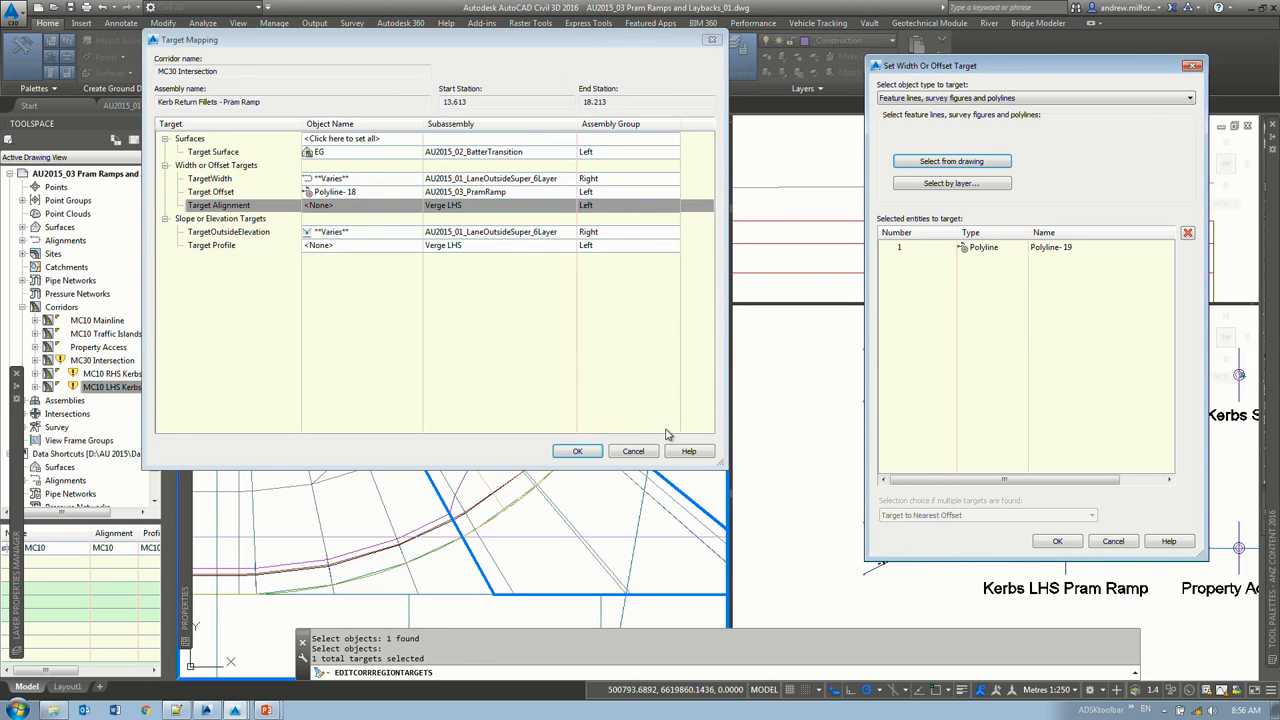
{"action": "left_click", "coordinate": [1057, 541]}
{"action": "left_click", "coordinate": [577, 451]}
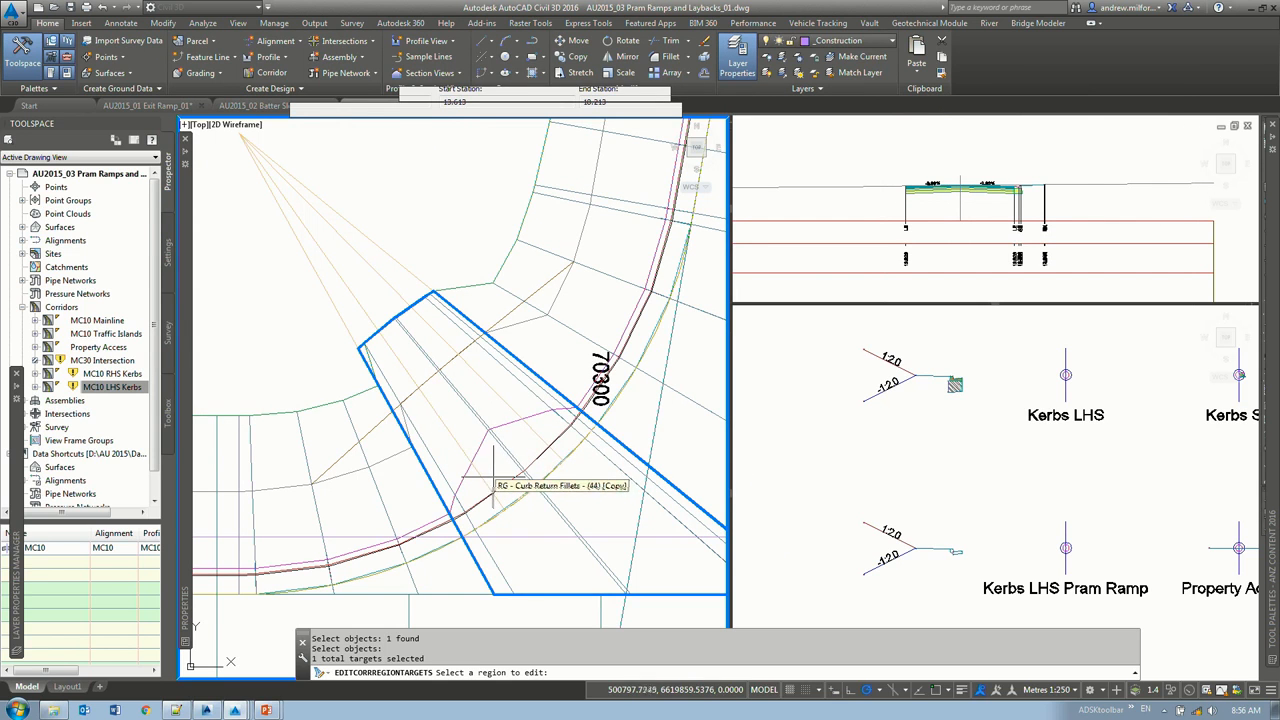
{"action": "key", "text": "Return"}
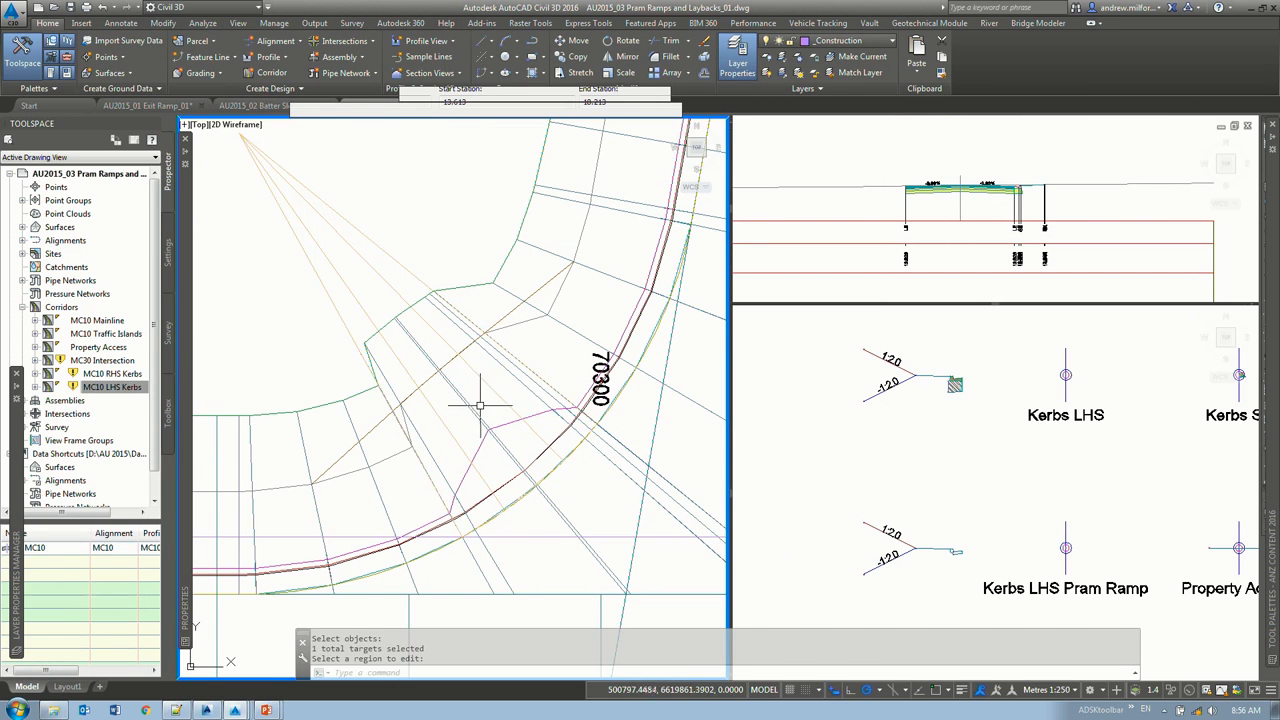
Step: Enable applying assemblies at offset target geometry points in the kerb return pram ramp region's frequency settings
{"action": "left_click", "coordinate": [462, 408]}
{"action": "left_click", "coordinate": [290, 72]}
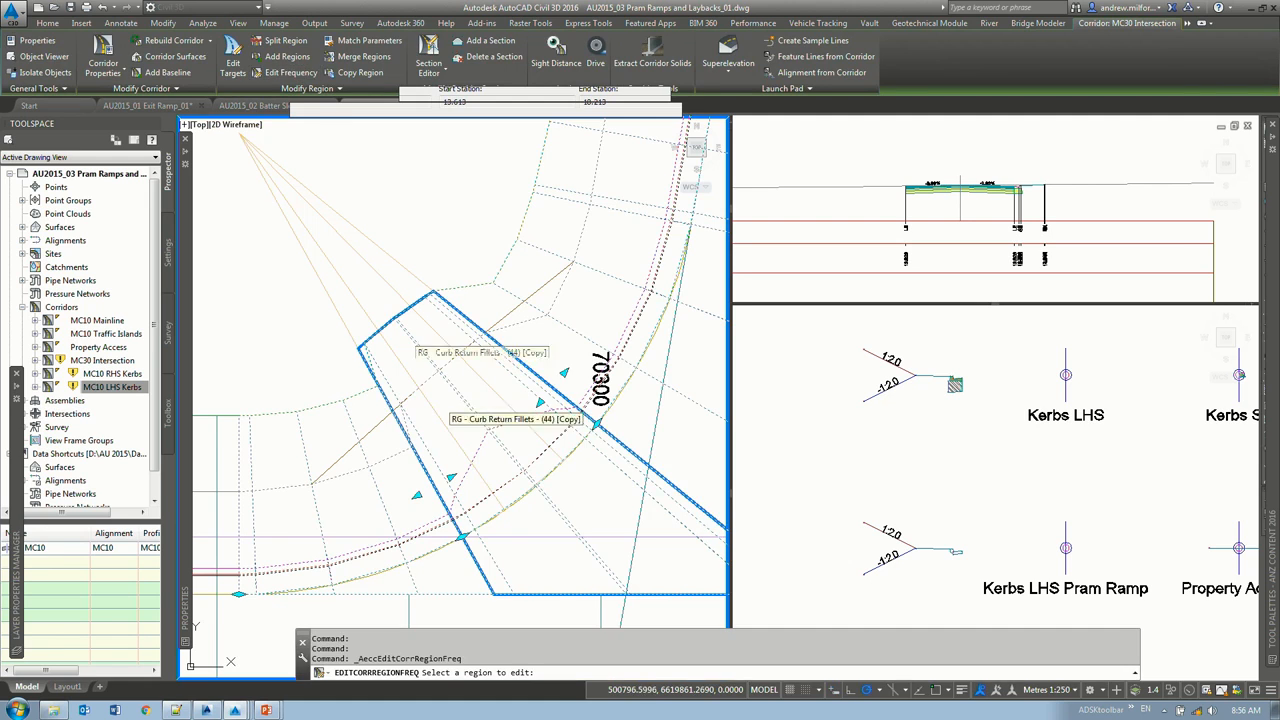
{"action": "left_click", "coordinate": [447, 410]}
{"action": "left_click", "coordinate": [549, 345]}
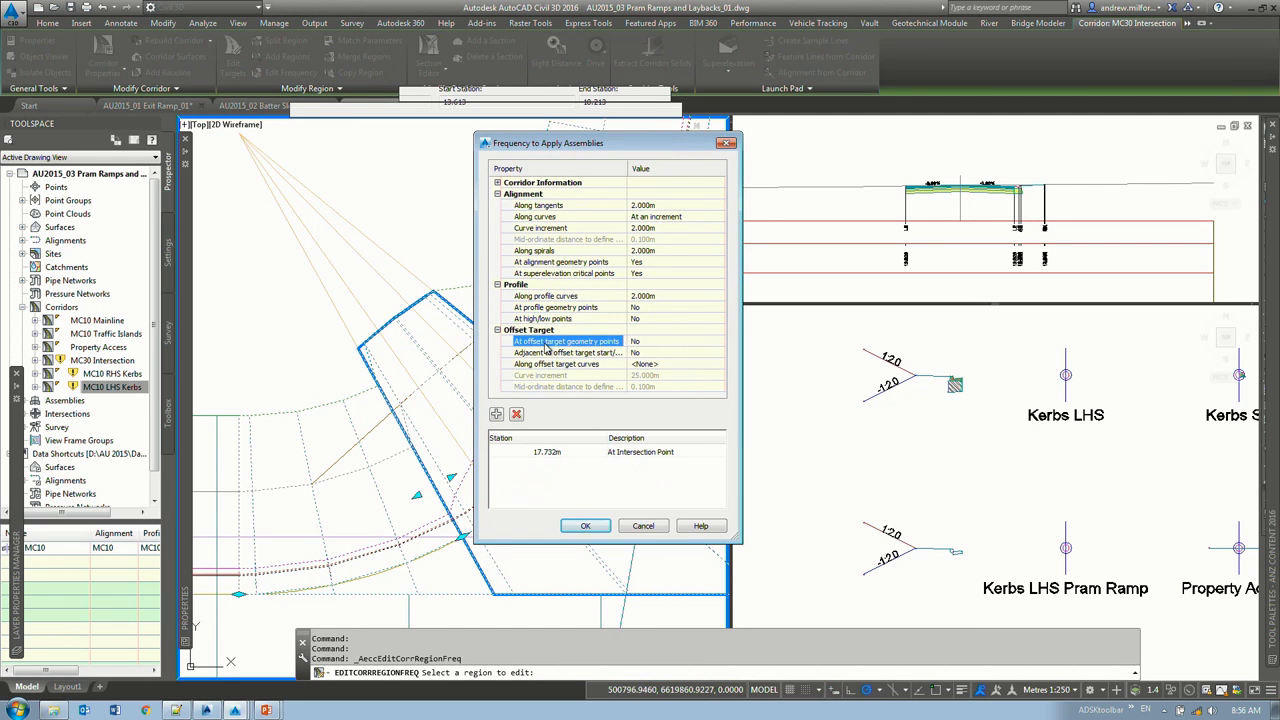
{"action": "left_click", "coordinate": [640, 342]}
{"action": "left_click", "coordinate": [719, 341]}
{"action": "left_click", "coordinate": [645, 363]}
{"action": "left_click", "coordinate": [598, 525]}
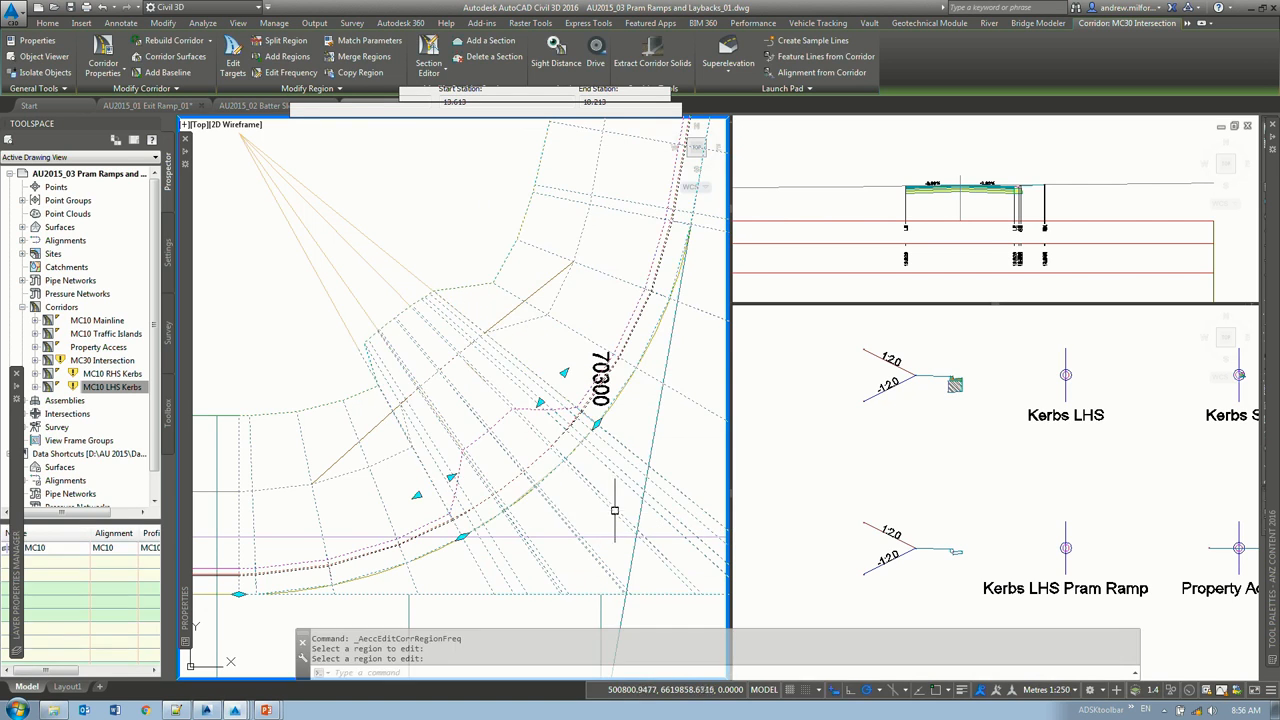
{"action": "scroll", "coordinate": [611, 509], "scroll_direction": "up", "scroll_amount": 2}
{"action": "key", "text": "Escape"}
{"action": "key", "text": "Escape"}
{"action": "key", "text": "Escape"}
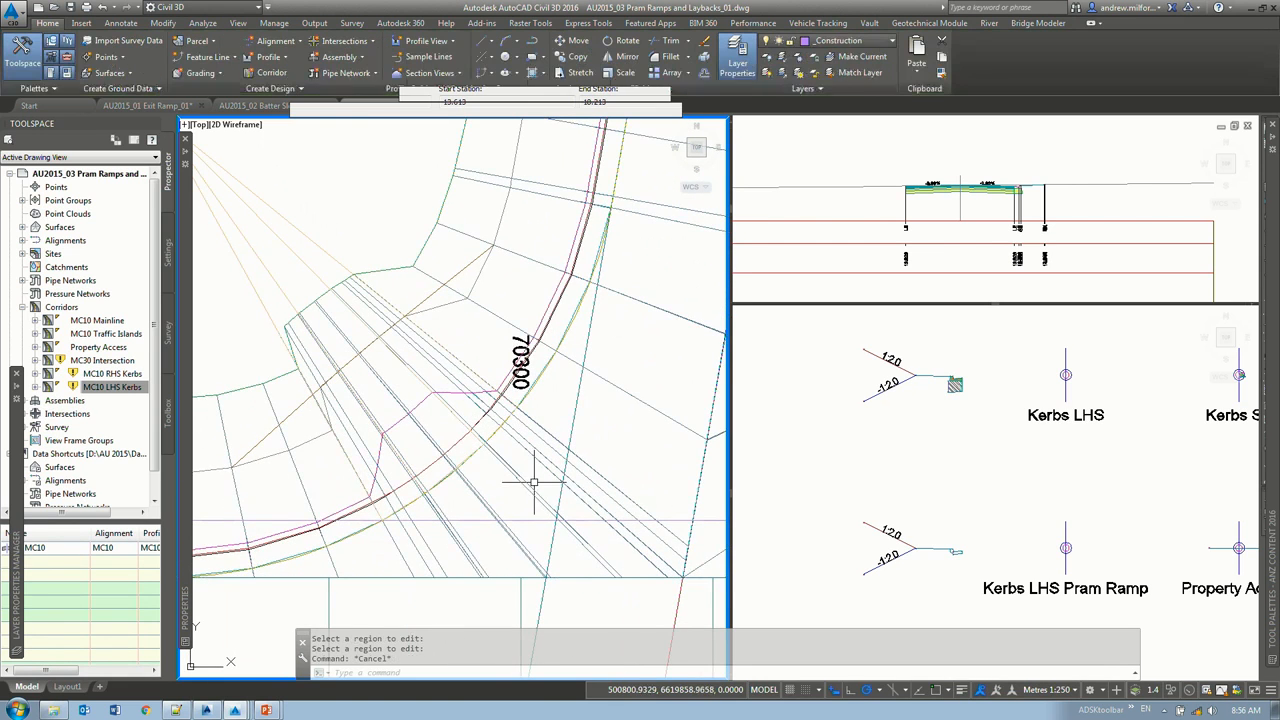
{"action": "scroll", "coordinate": [440, 435], "scroll_direction": "down", "scroll_amount": 1}
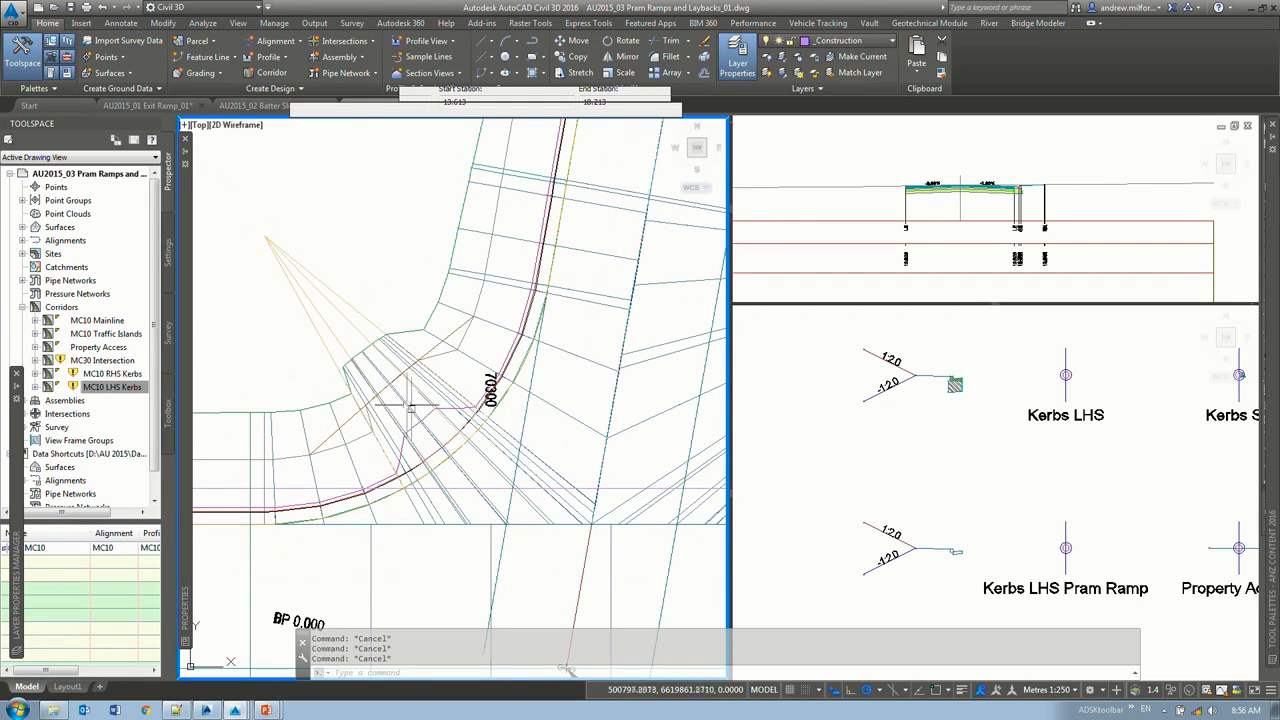
{"action": "left_click", "coordinate": [430, 403]}
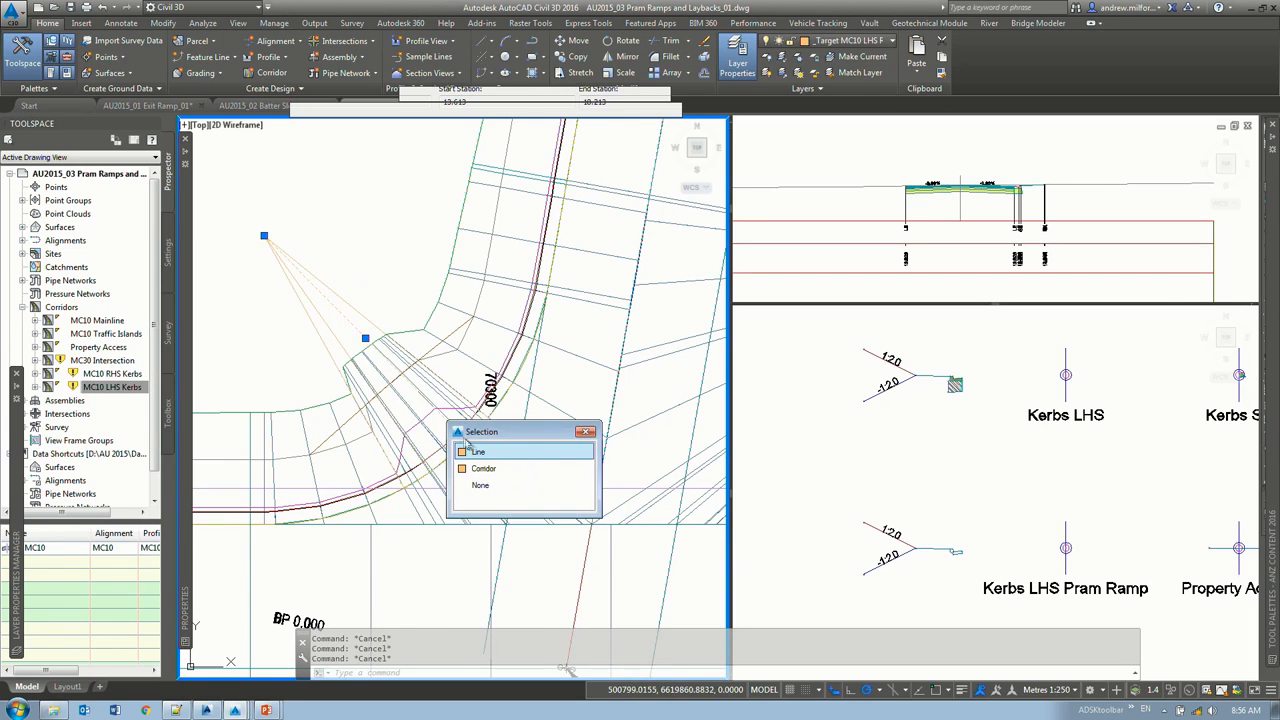
{"action": "left_click", "coordinate": [586, 433]}
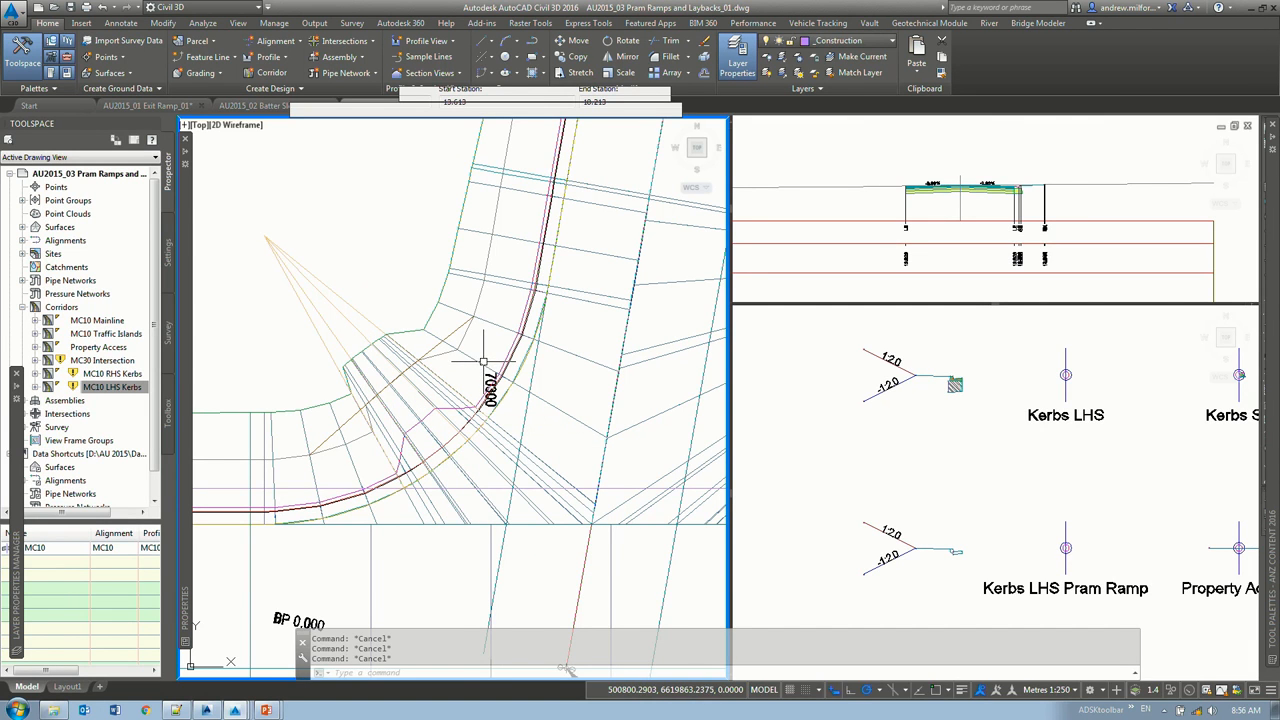
Step: Set the Verge LHS target alignment of the MC30 Intersection region from station 18.213 to 28.578 to the verge polyline picked from the drawing
{"action": "type", "text": "et"}
{"action": "key", "text": "Return"}
{"action": "left_click", "coordinate": [478, 362]}
{"action": "left_click", "coordinate": [473, 362]}
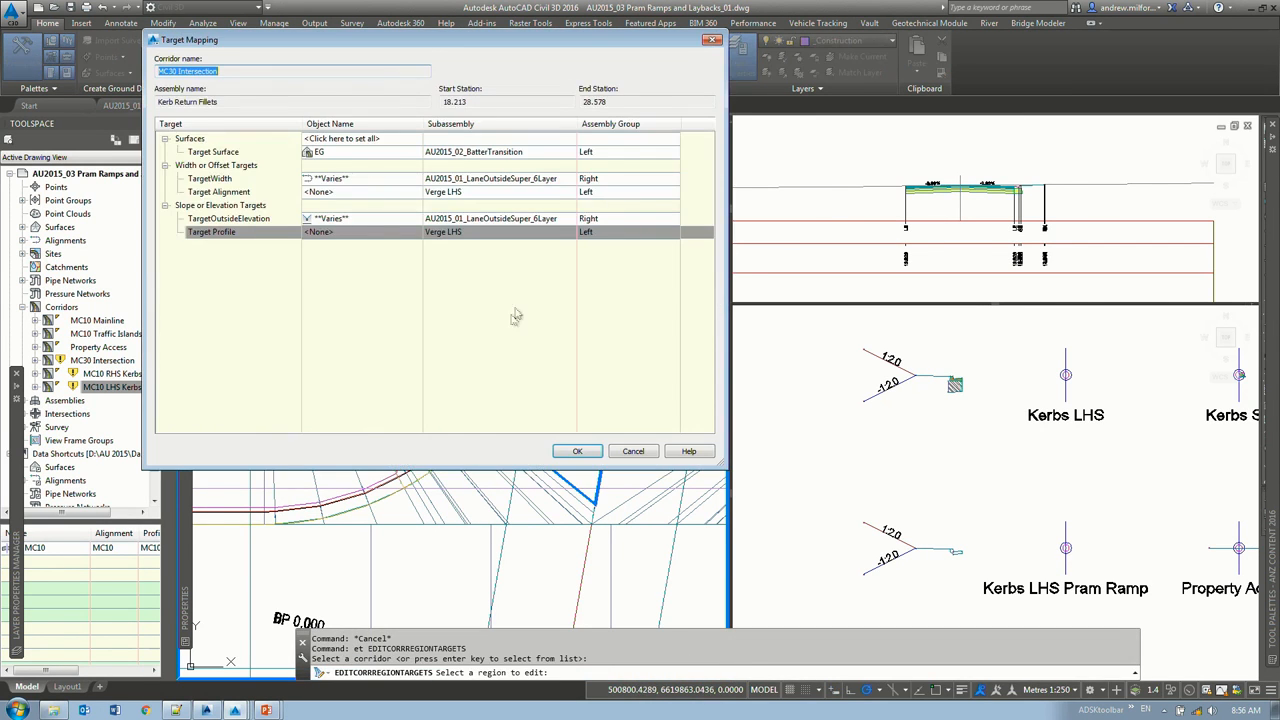
{"action": "left_click", "coordinate": [362, 192]}
{"action": "left_click", "coordinate": [937, 163]}
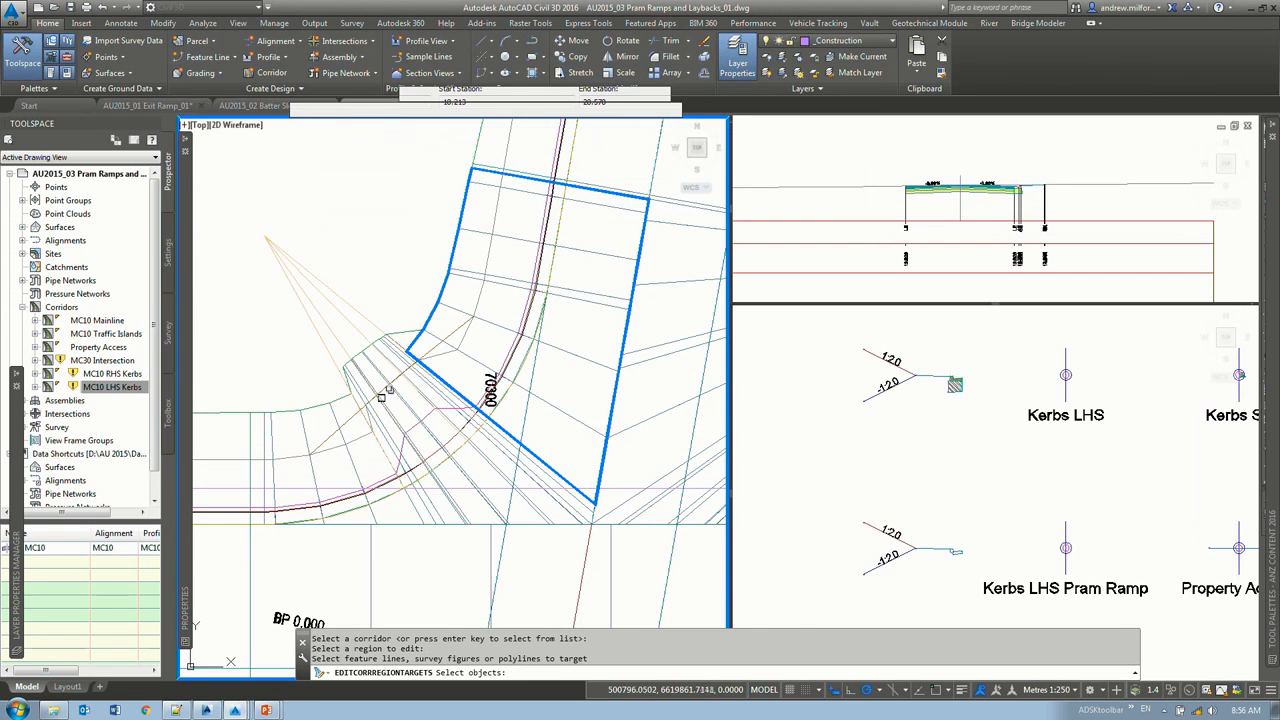
{"action": "left_click", "coordinate": [449, 332]}
{"action": "left_click", "coordinate": [449, 332]}
{"action": "left_click", "coordinate": [458, 327]}
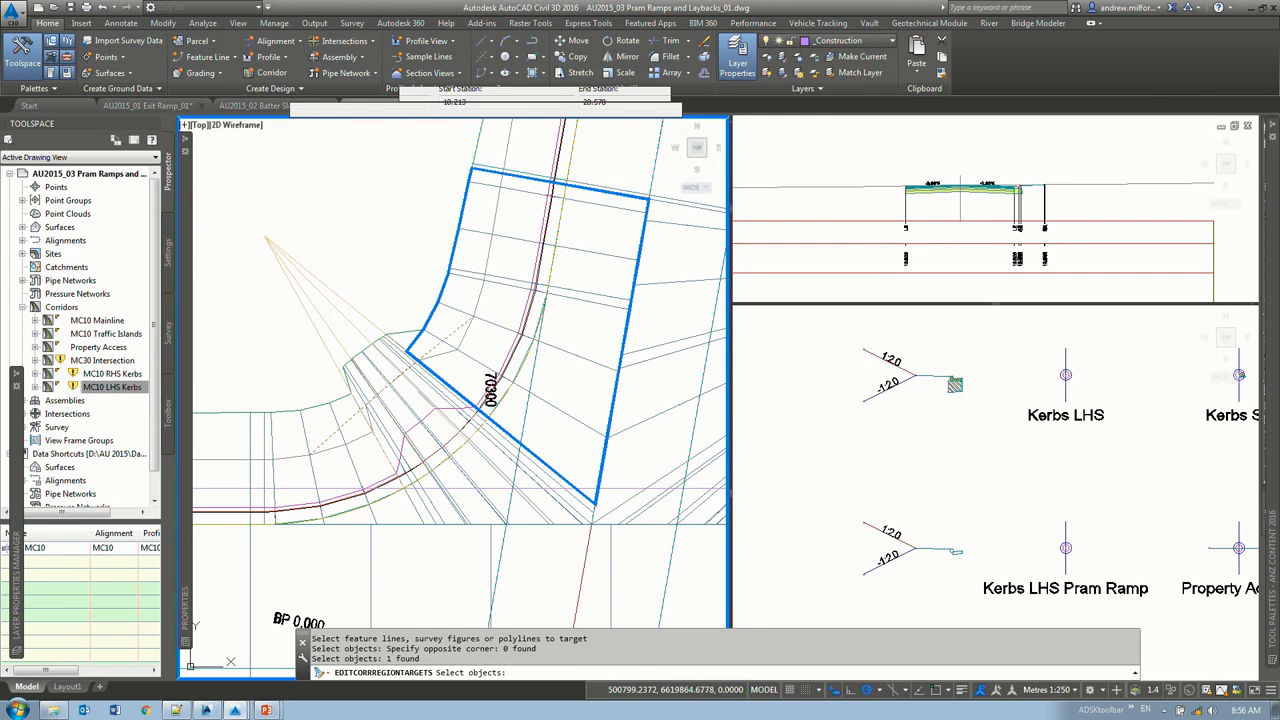
{"action": "key", "text": "Return"}
{"action": "left_click", "coordinate": [1057, 541]}
{"action": "left_click", "coordinate": [583, 450]}
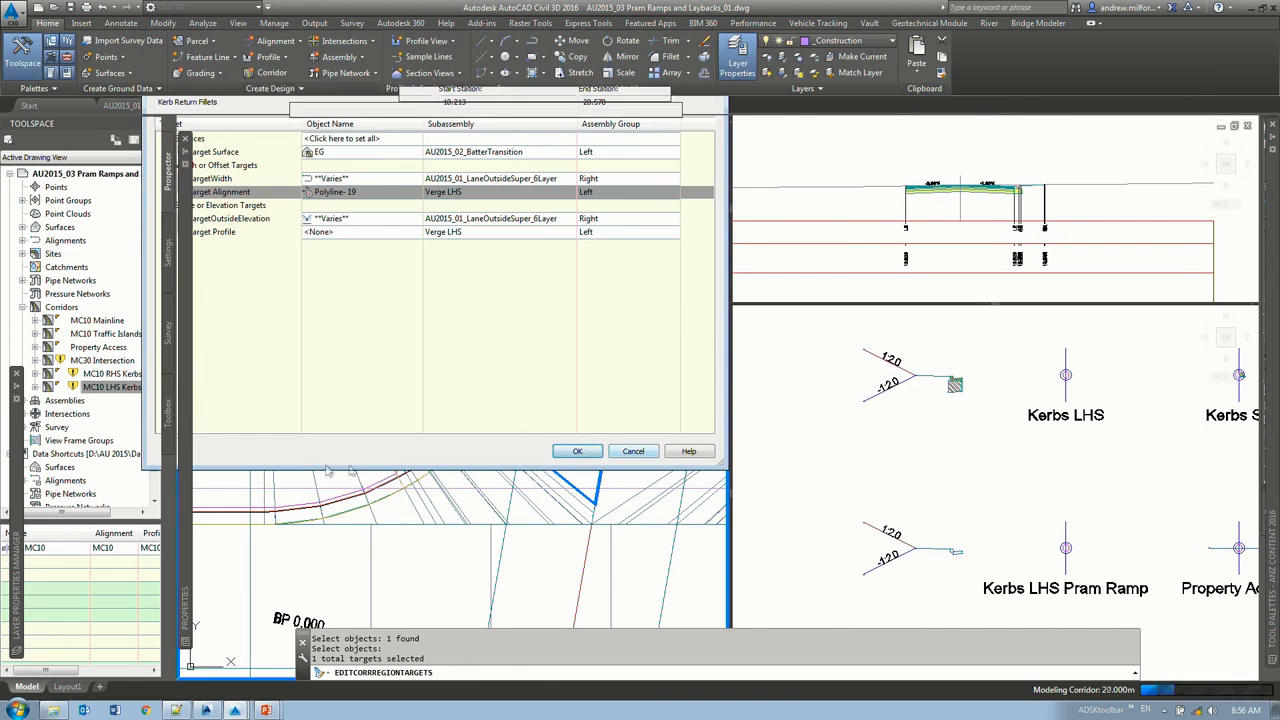
Step: Set the Verge LHS target alignment of the kerb return region from station 7.548 to 13.613 to the same verge polyline, and apply it
{"action": "left_click", "coordinate": [338, 472]}
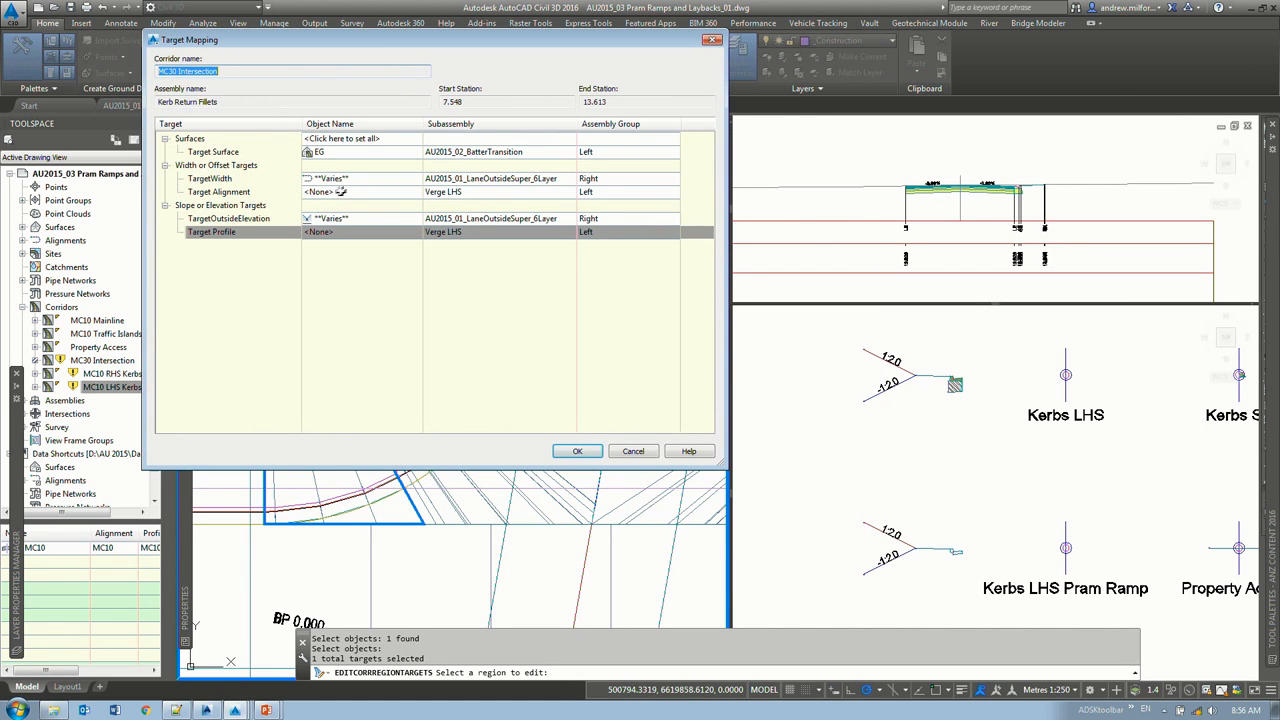
{"action": "left_click", "coordinate": [326, 192]}
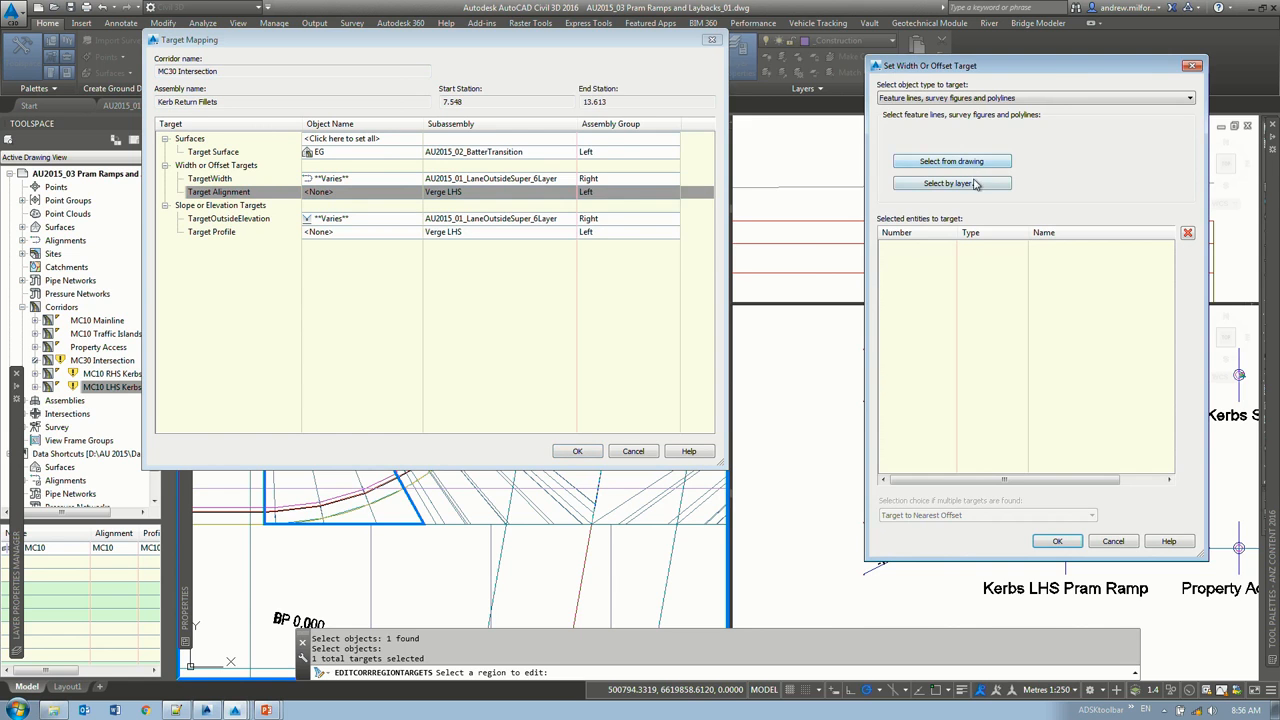
{"action": "left_click", "coordinate": [952, 183]}
{"action": "left_click", "coordinate": [850, 244]}
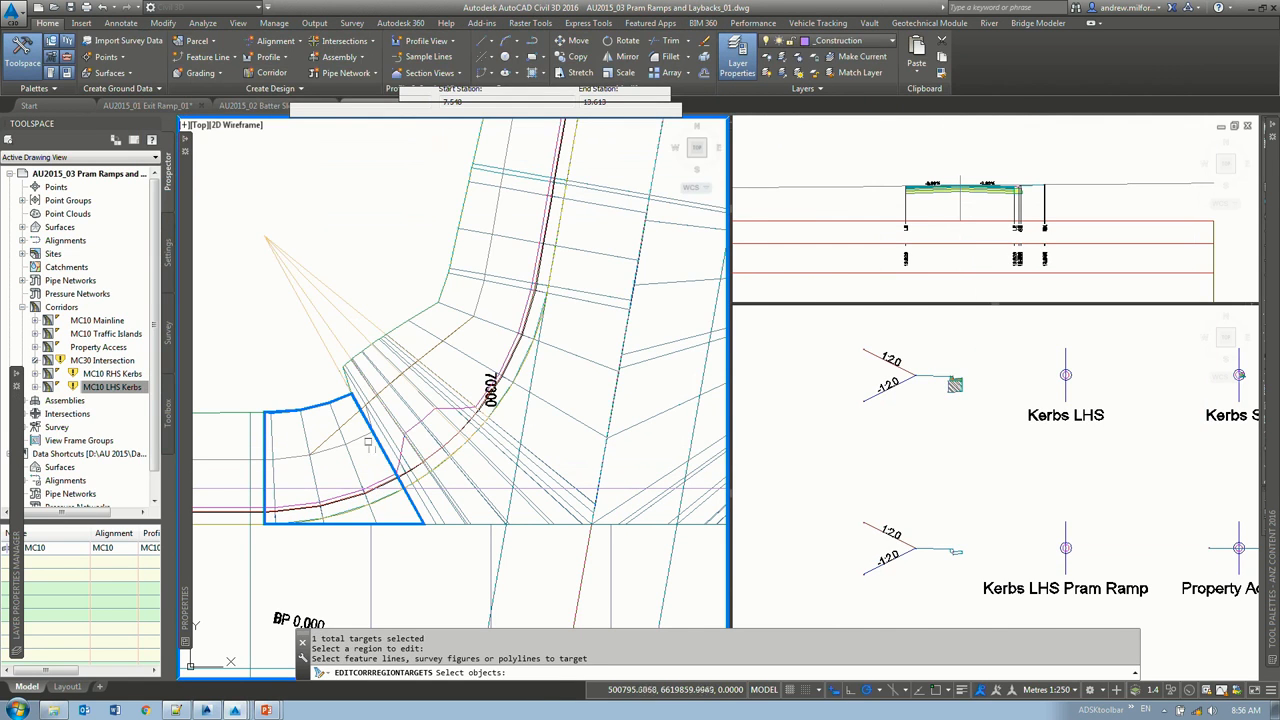
{"action": "left_click", "coordinate": [350, 420]}
{"action": "key", "text": "Return"}
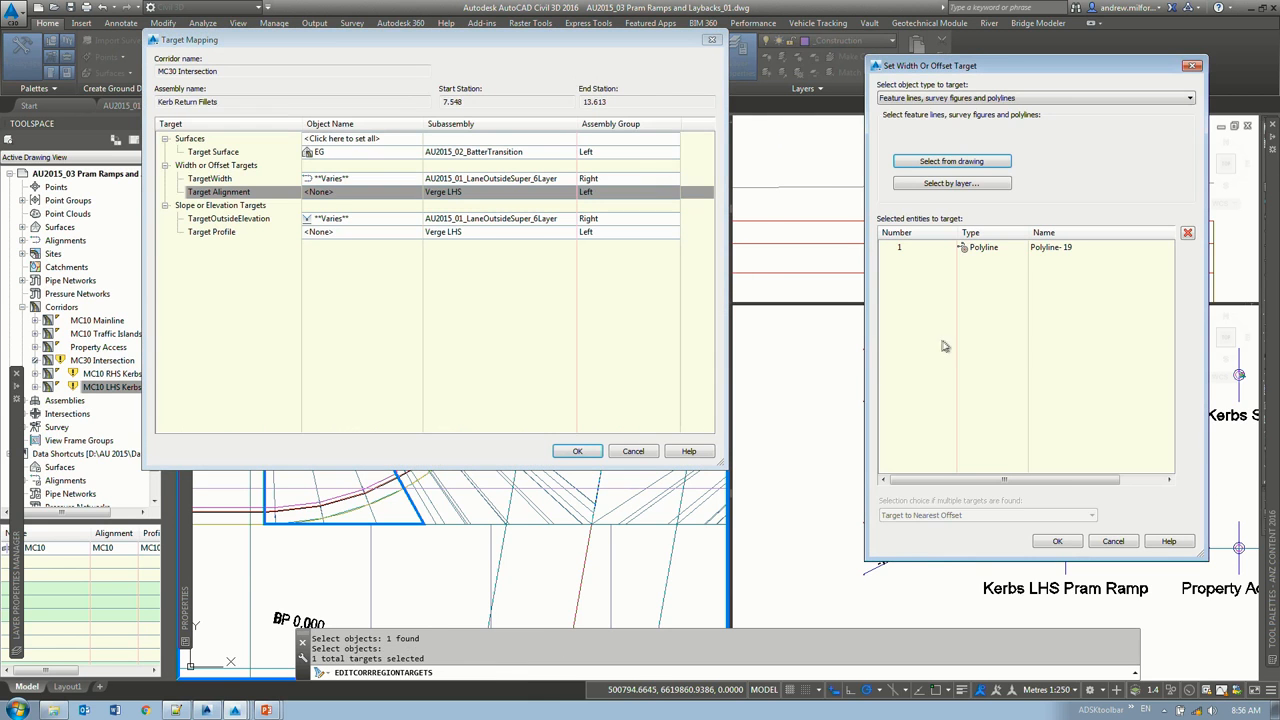
{"action": "left_click", "coordinate": [990, 248]}
{"action": "left_click", "coordinate": [1057, 541]}
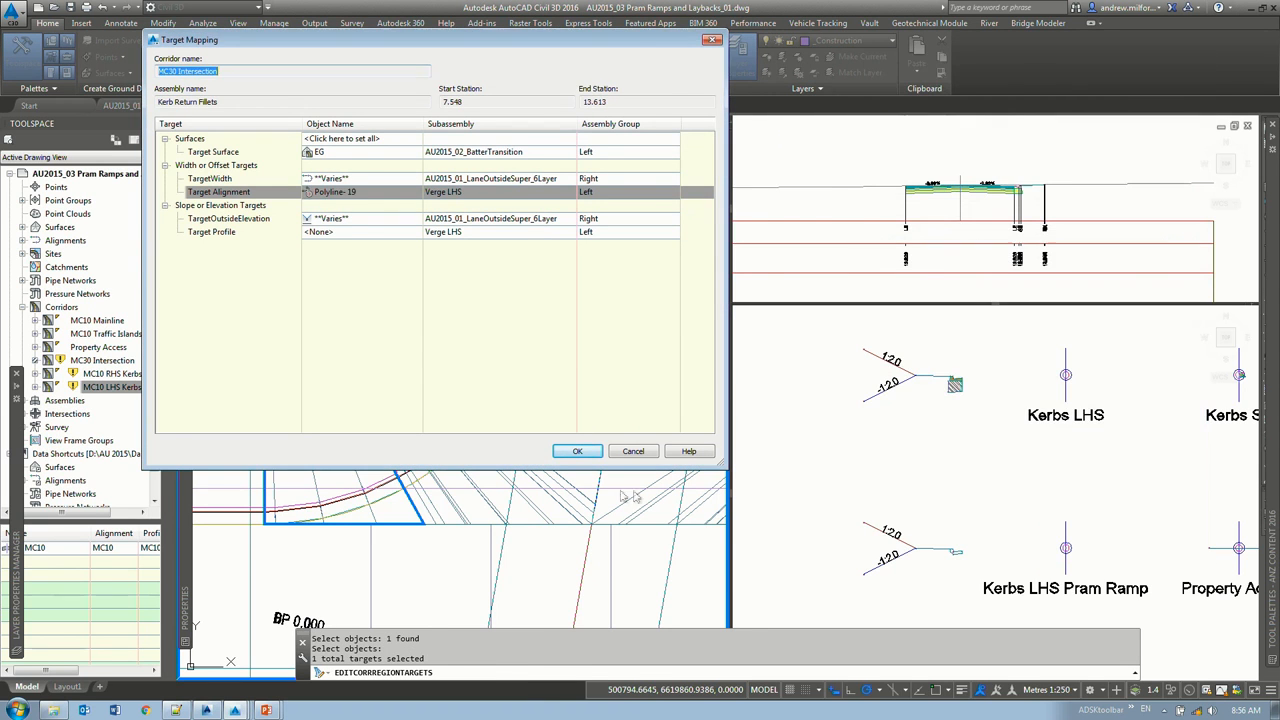
{"action": "left_click", "coordinate": [577, 451]}
{"action": "key", "text": "Escape"}
{"action": "key", "text": "Escape"}
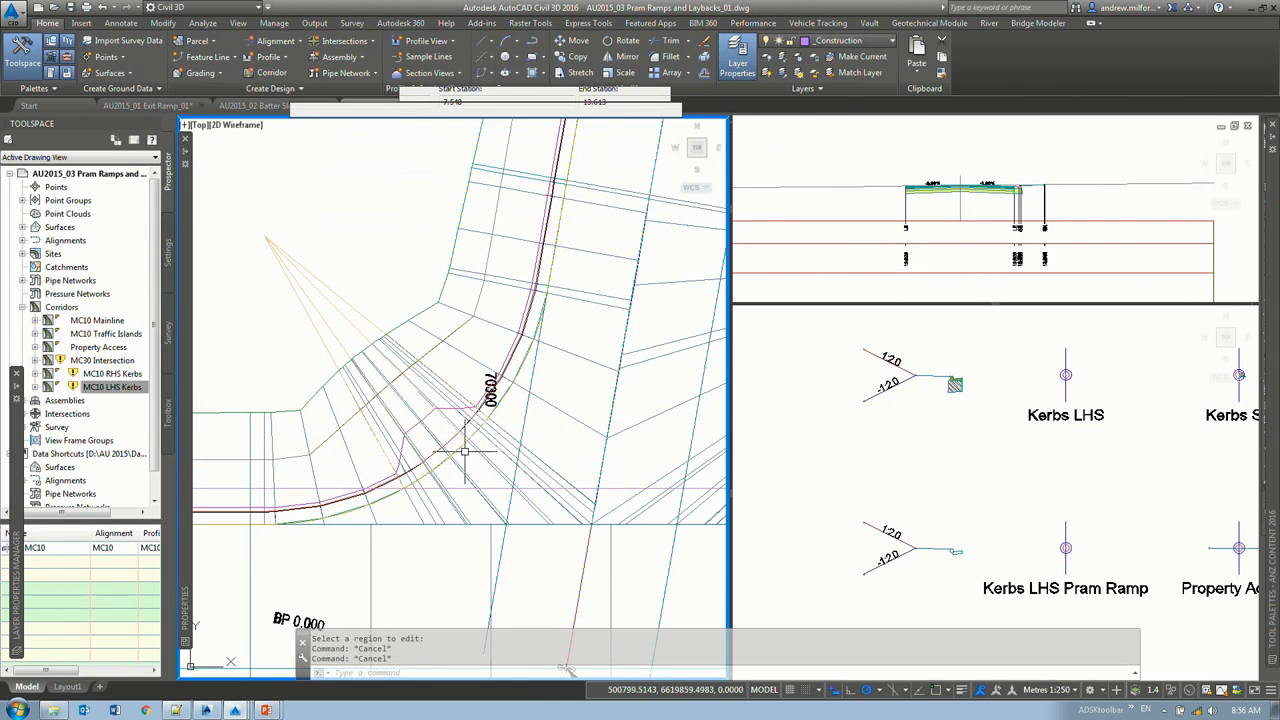
Step: Examine the kerb return pram ramp sections in 3D from several angles, and restore the plan view
{"action": "scroll", "coordinate": [460, 452], "scroll_direction": "up", "scroll_amount": 3}
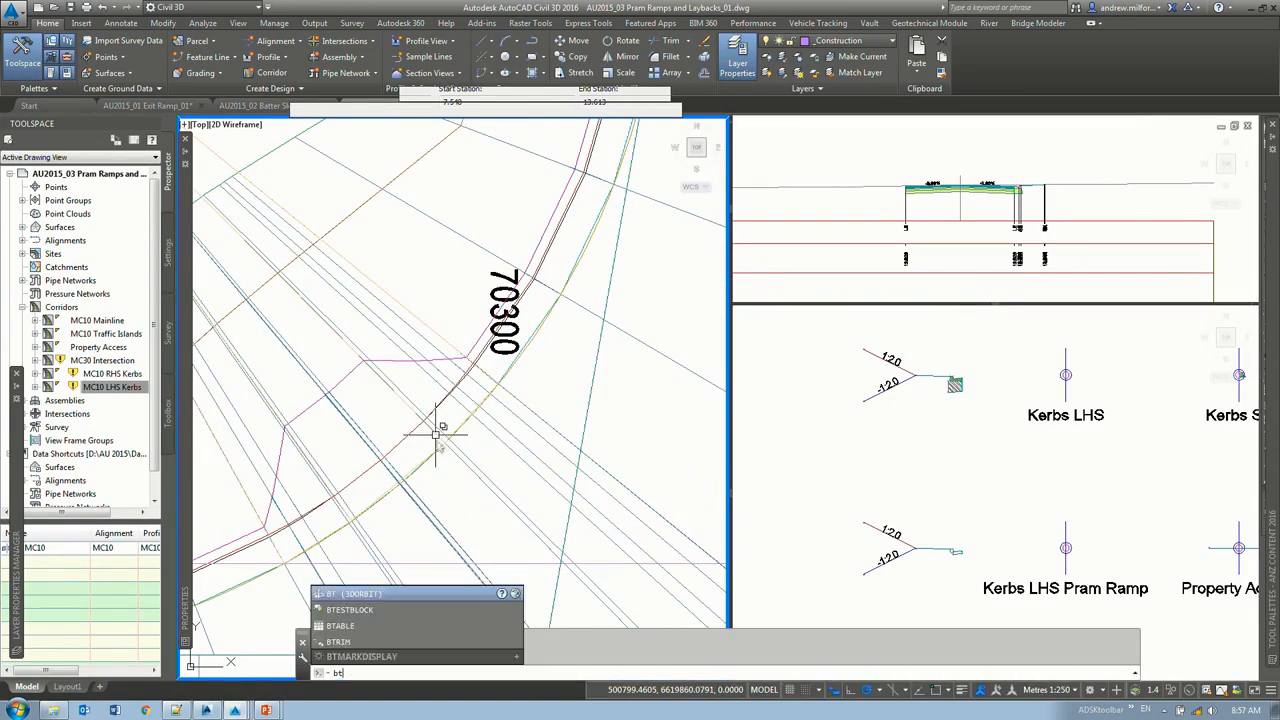
{"action": "mouse_move", "coordinate": [436, 444]}
{"action": "middle_mouse_down", "text": "shift"}
{"action": "mouse_move", "coordinate": [401, 472]}
{"action": "mouse_move", "coordinate": [389, 429]}
{"action": "mouse_move", "coordinate": [423, 354]}
{"action": "mouse_move", "coordinate": [371, 451]}
{"action": "mouse_move", "coordinate": [410, 400]}
{"action": "mouse_move", "coordinate": [398, 408]}
{"action": "middle_mouse_up", "text": "shift"}
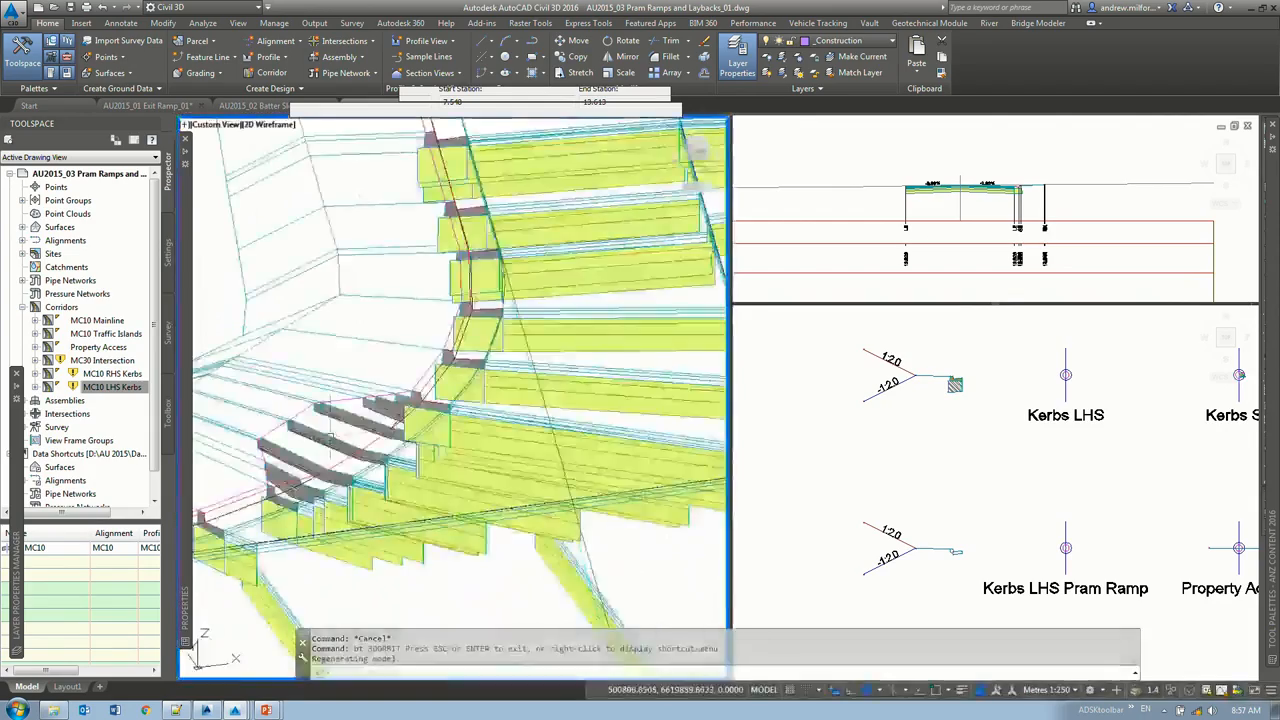
{"action": "scroll", "coordinate": [349, 440], "scroll_direction": "up", "scroll_amount": 4}
{"action": "scroll", "coordinate": [566, 396], "scroll_direction": "down", "scroll_amount": 2}
{"action": "middle_click_drag", "start_coordinate": [566, 396], "coordinate": [457, 350], "text": "shift"}
{"action": "scroll", "coordinate": [457, 350], "scroll_direction": "down", "scroll_amount": 2}
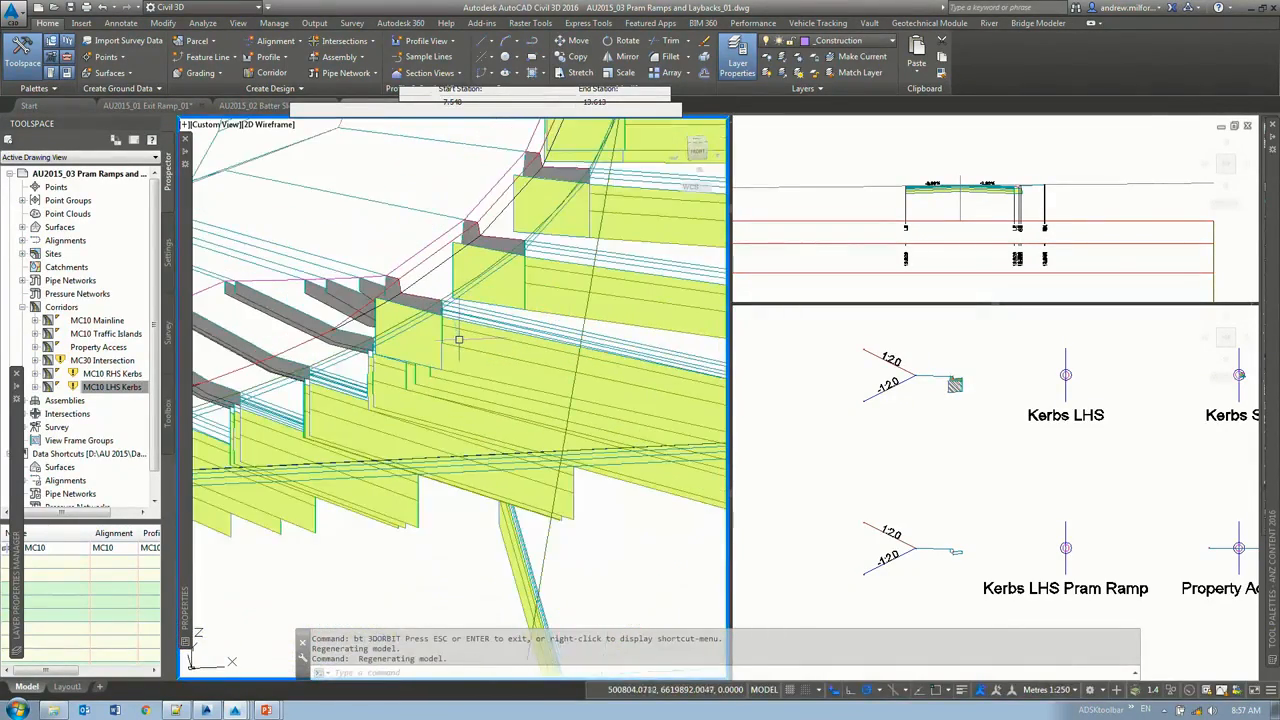
{"action": "type", "text": "plan"}
{"action": "key", "text": "Return"}
{"action": "key", "text": "Return"}
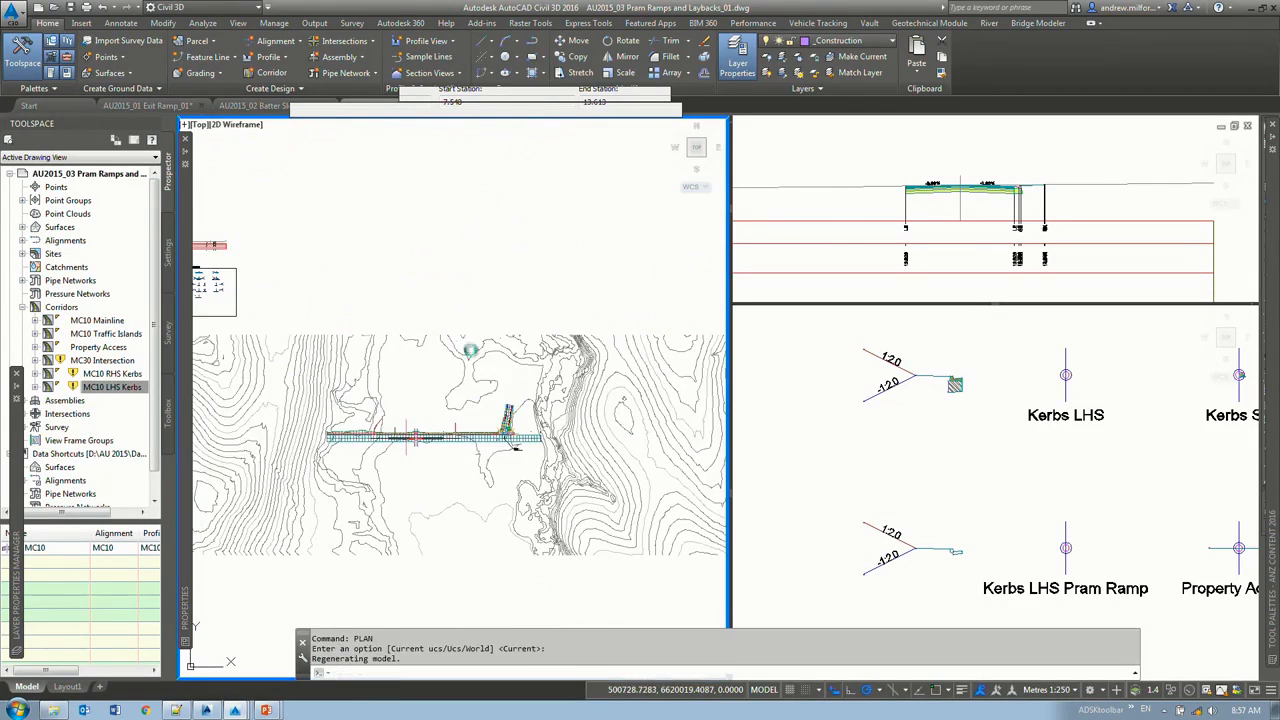
Step: Rotate the pram ramp target polyline by -5 degrees about the centre of the kerb return arc
{"action": "scroll", "coordinate": [515, 418], "scroll_direction": "up", "scroll_amount": 8}
{"action": "scroll", "coordinate": [560, 300], "scroll_direction": "up", "scroll_amount": 6}
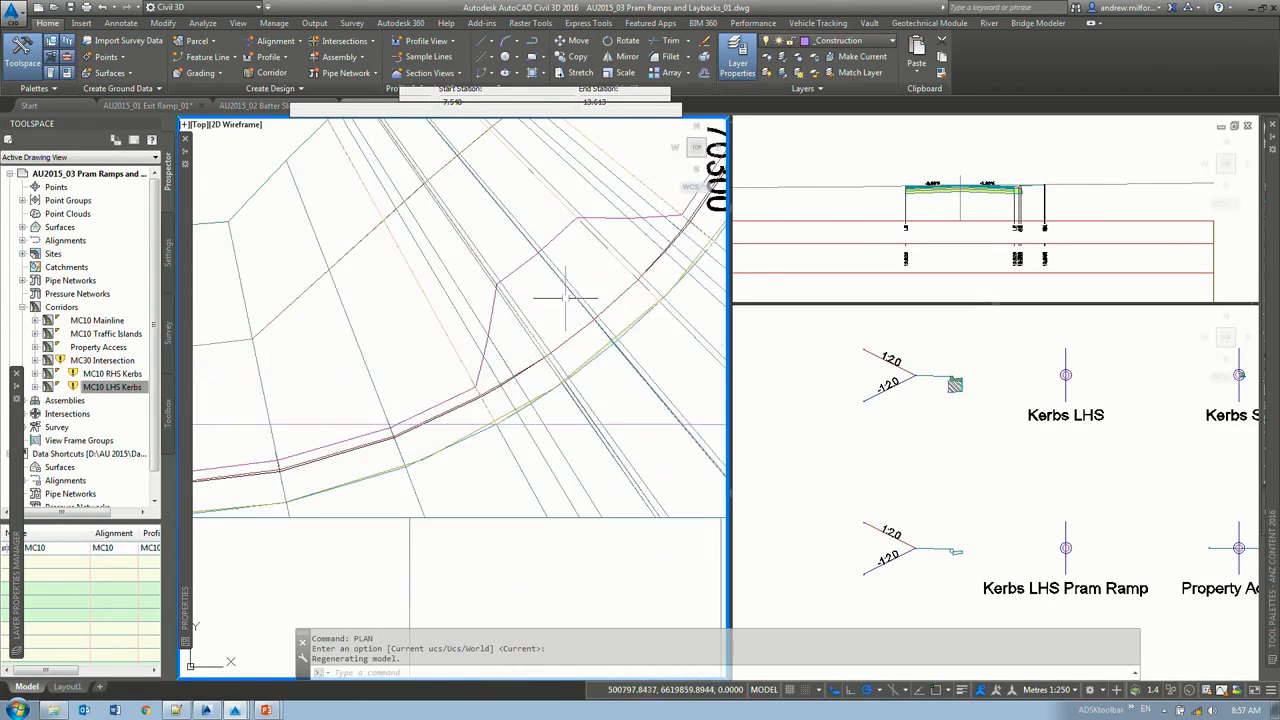
{"action": "left_click", "coordinate": [519, 398]}
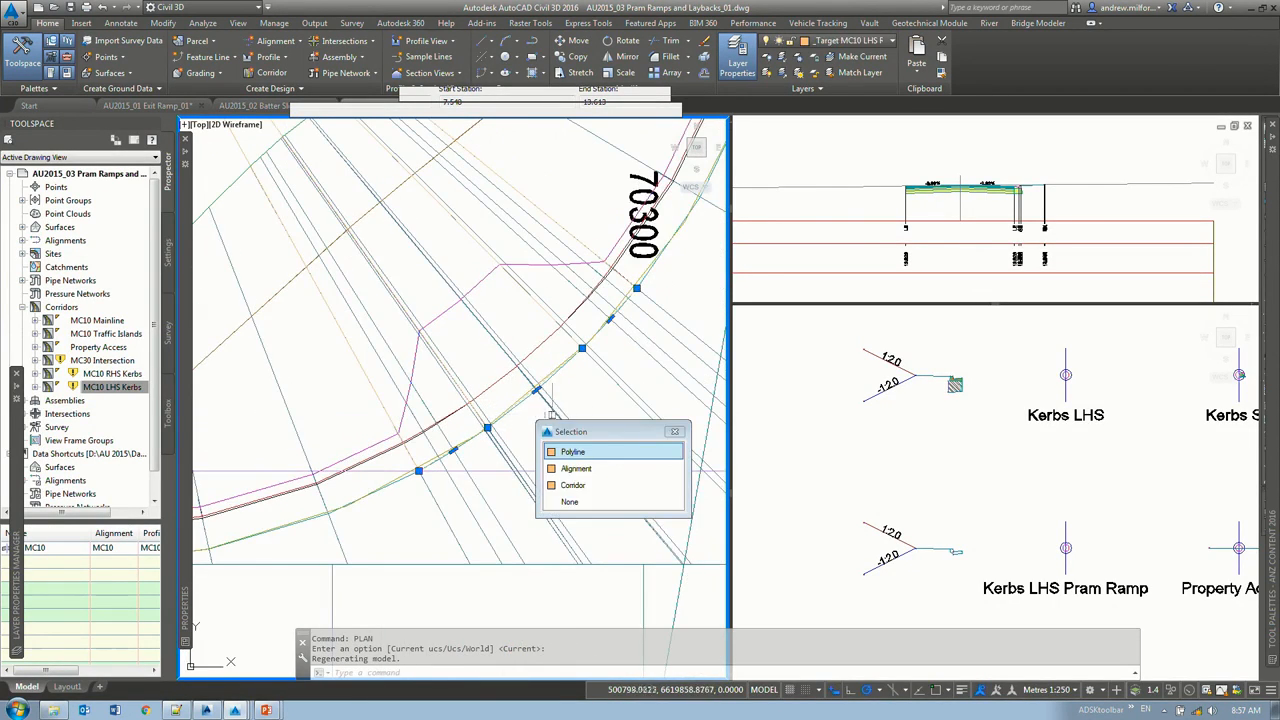
{"action": "left_click", "coordinate": [590, 464]}
{"action": "type", "text": "ro"}
{"action": "key", "text": "Return"}
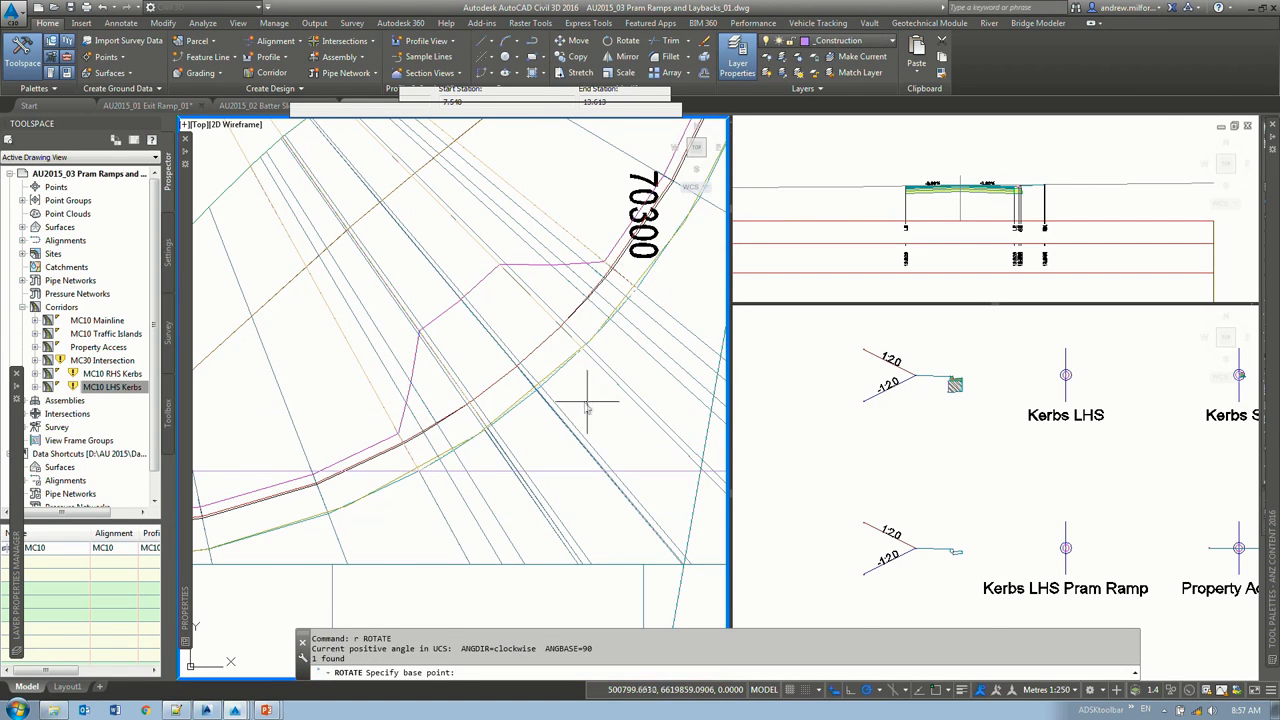
{"action": "right_click", "coordinate": [586, 404], "text": "shift"}
{"action": "left_click", "coordinate": [612, 249]}
{"action": "left_click", "coordinate": [557, 371]}
{"action": "scroll", "coordinate": [566, 383], "scroll_direction": "down", "scroll_amount": 3}
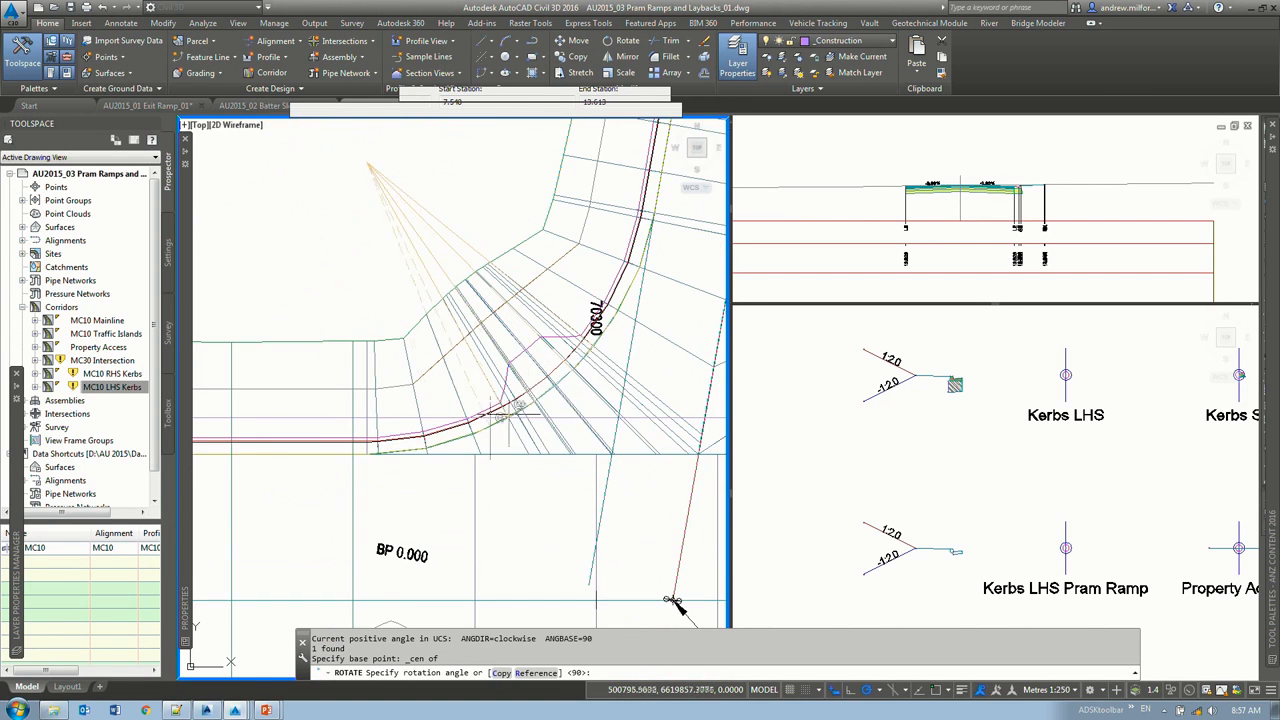
{"action": "type", "text": "-5"}
{"action": "key", "text": "Return"}
Step: Move both boundaries of the kerb return pram ramp region to the ends of the rotated ramp polyline
{"action": "left_click", "coordinate": [612, 352]}
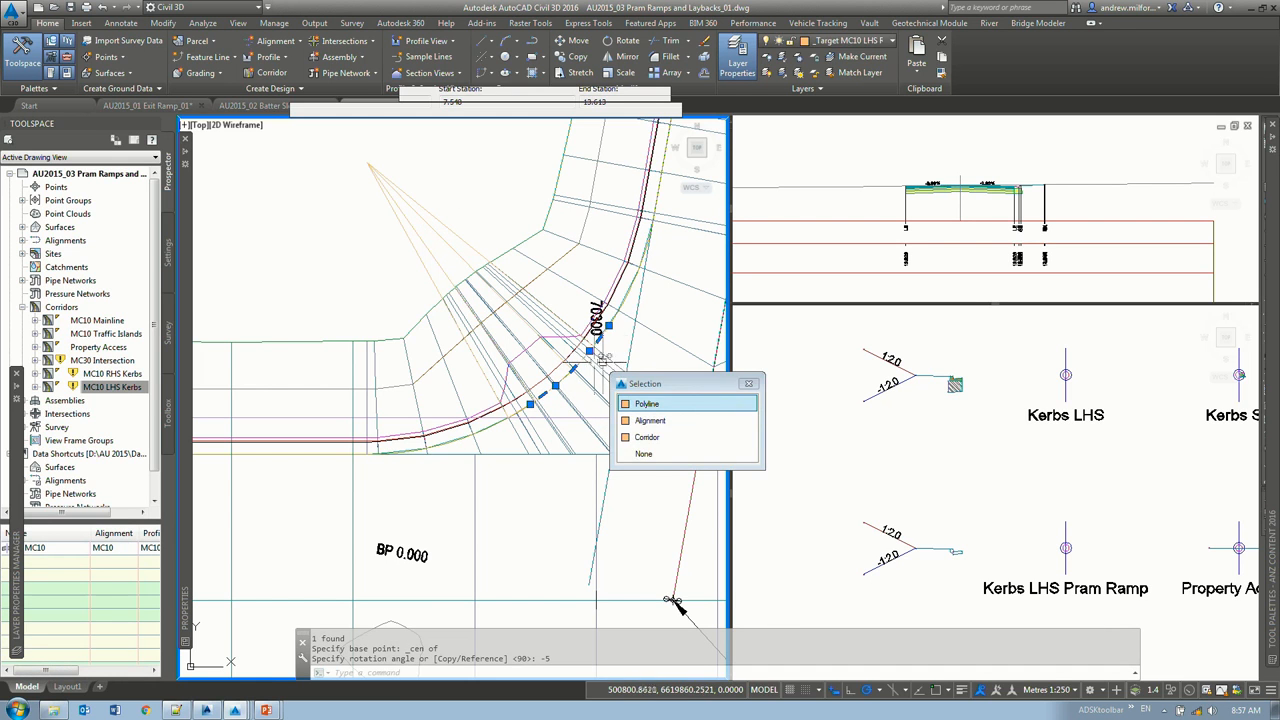
{"action": "key", "text": "Escape"}
{"action": "scroll", "coordinate": [575, 370], "scroll_direction": "up", "scroll_amount": 3}
{"action": "left_click", "coordinate": [562, 372]}
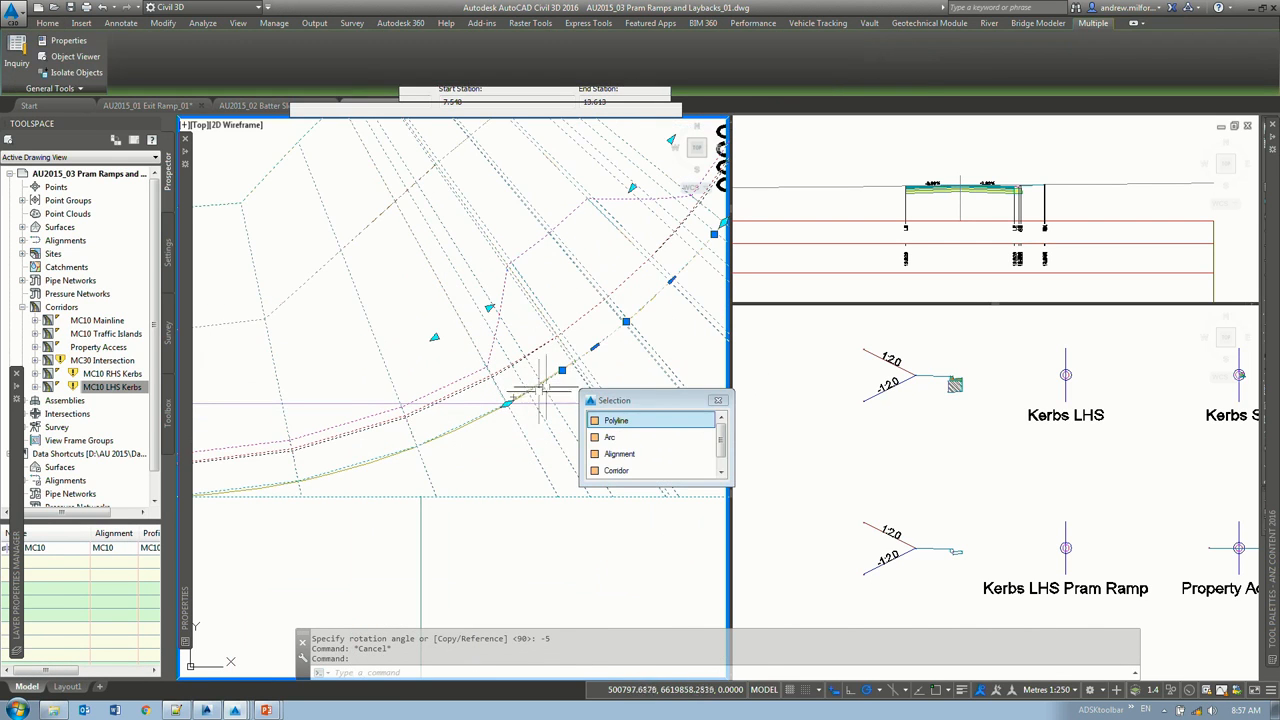
{"action": "left_click", "coordinate": [562, 371]}
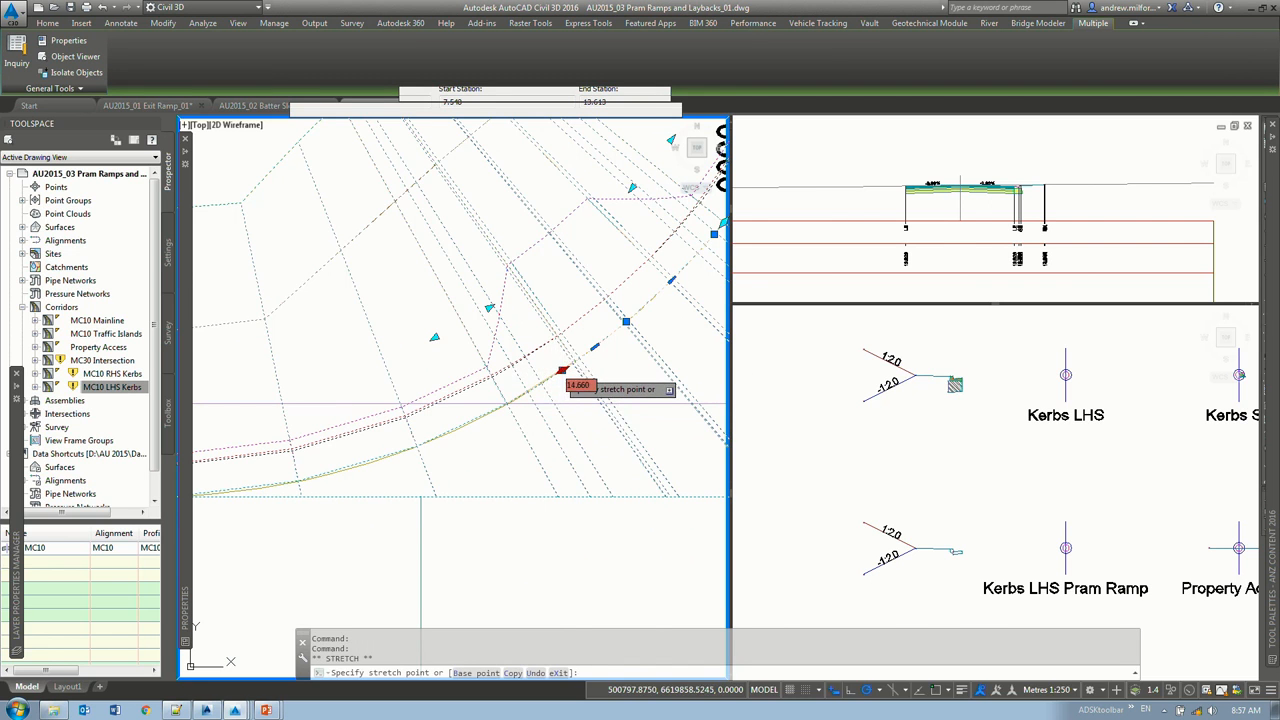
{"action": "left_click", "coordinate": [562, 370]}
{"action": "middle_click_drag", "start_coordinate": [637, 257], "coordinate": [391, 453]}
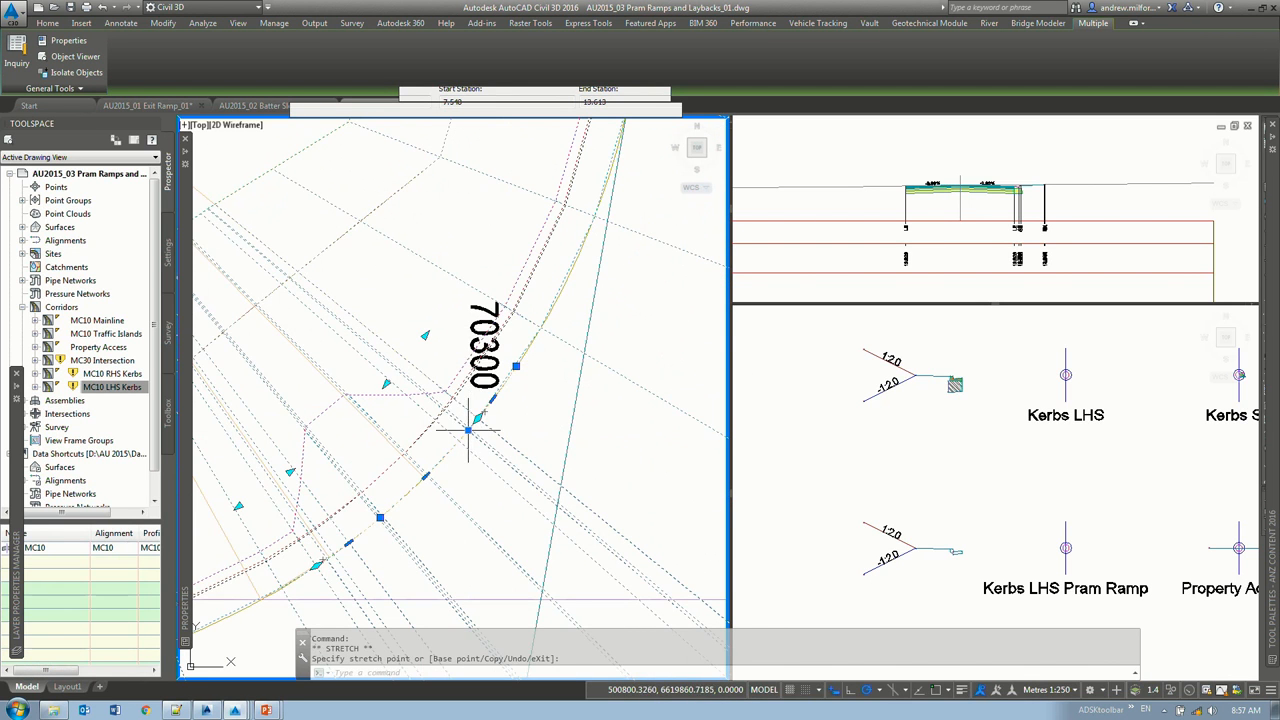
{"action": "left_click", "coordinate": [478, 418]}
{"action": "left_click", "coordinate": [516, 366]}
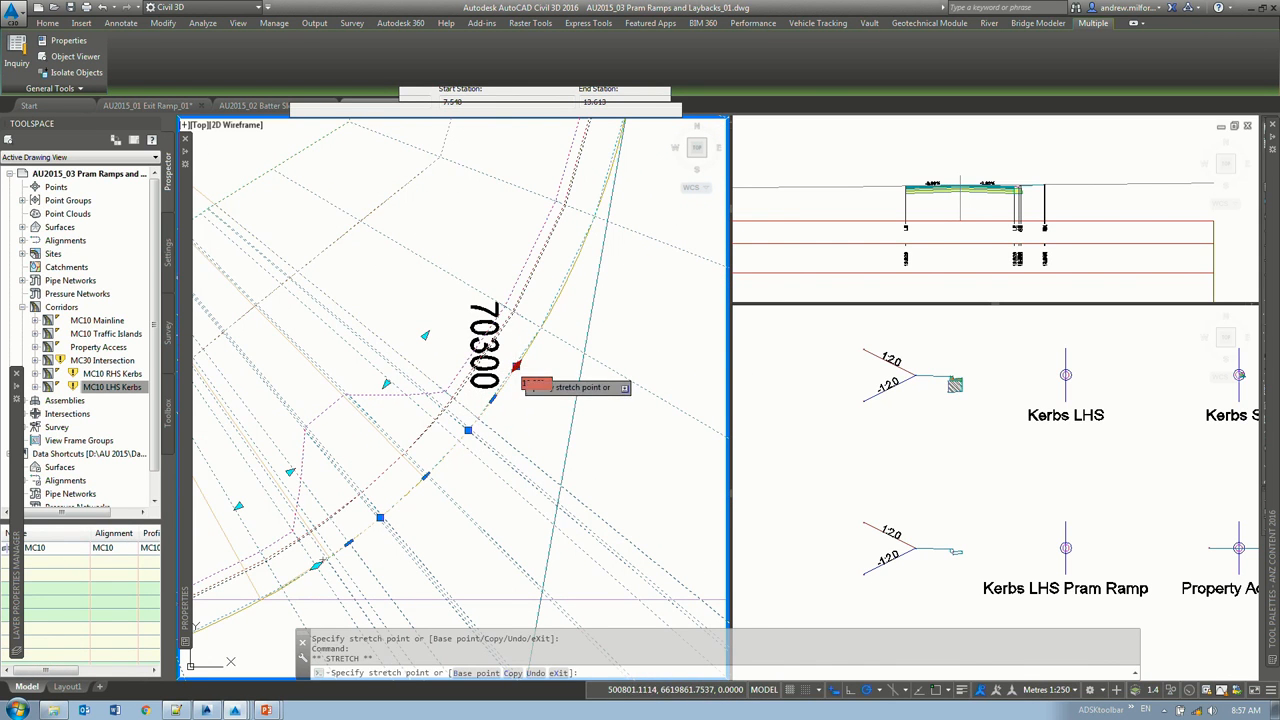
{"action": "key", "text": "Escape"}
{"action": "key", "text": "Escape"}
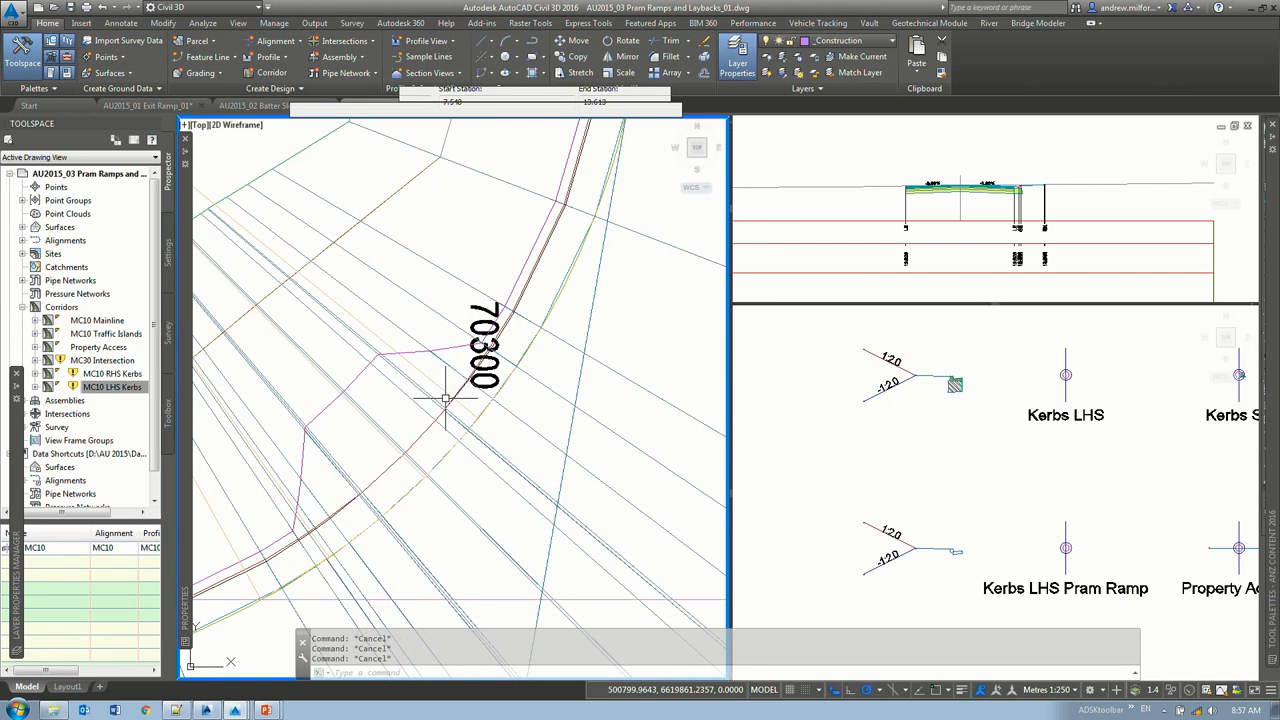
{"action": "scroll", "coordinate": [448, 398], "scroll_direction": "down", "scroll_amount": 3}
{"action": "scroll", "coordinate": [438, 397], "scroll_direction": "down", "scroll_amount": 5}
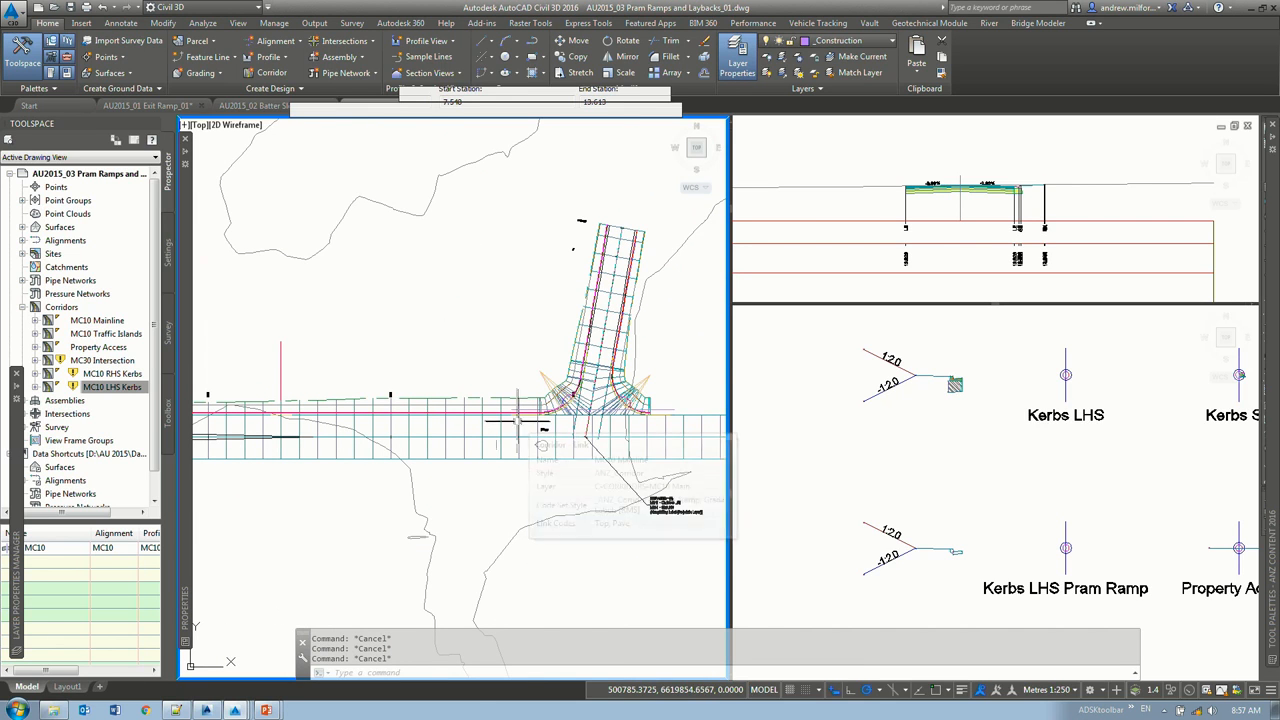
{"action": "key", "text": "alt+Tab"}
{"action": "key", "text": "alt+Tab"}
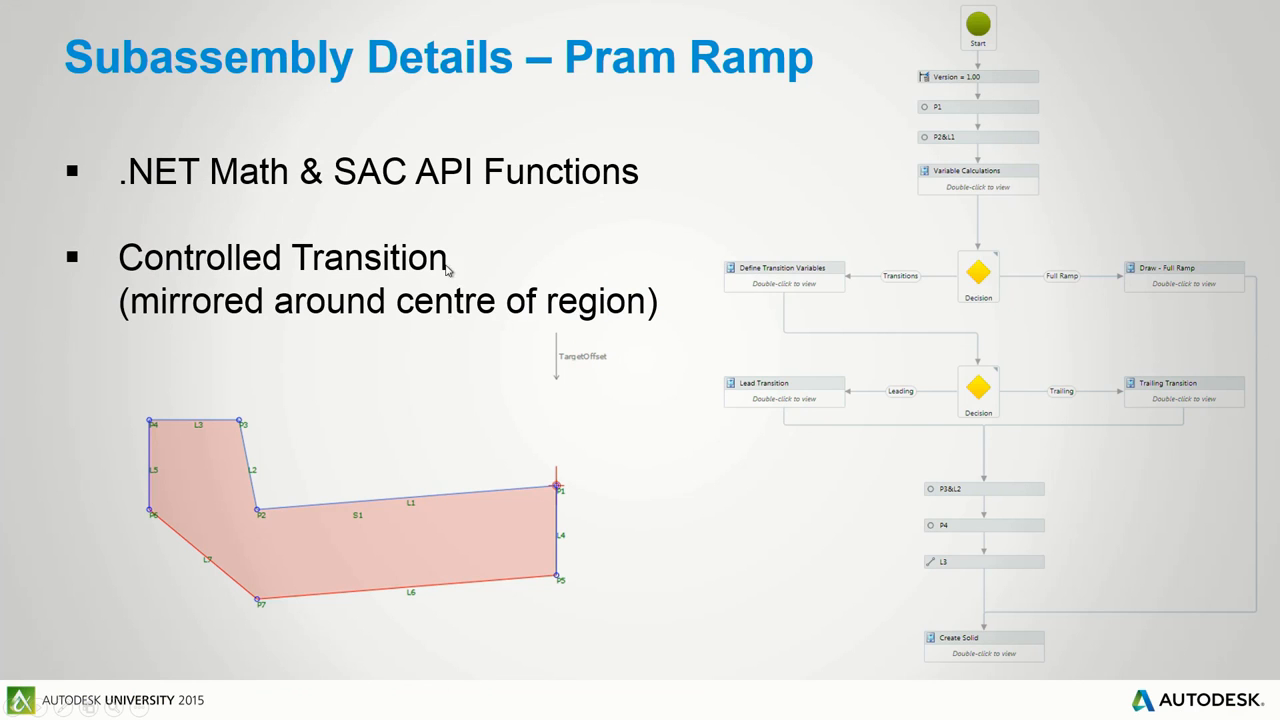
{"action": "key", "text": "Right"}
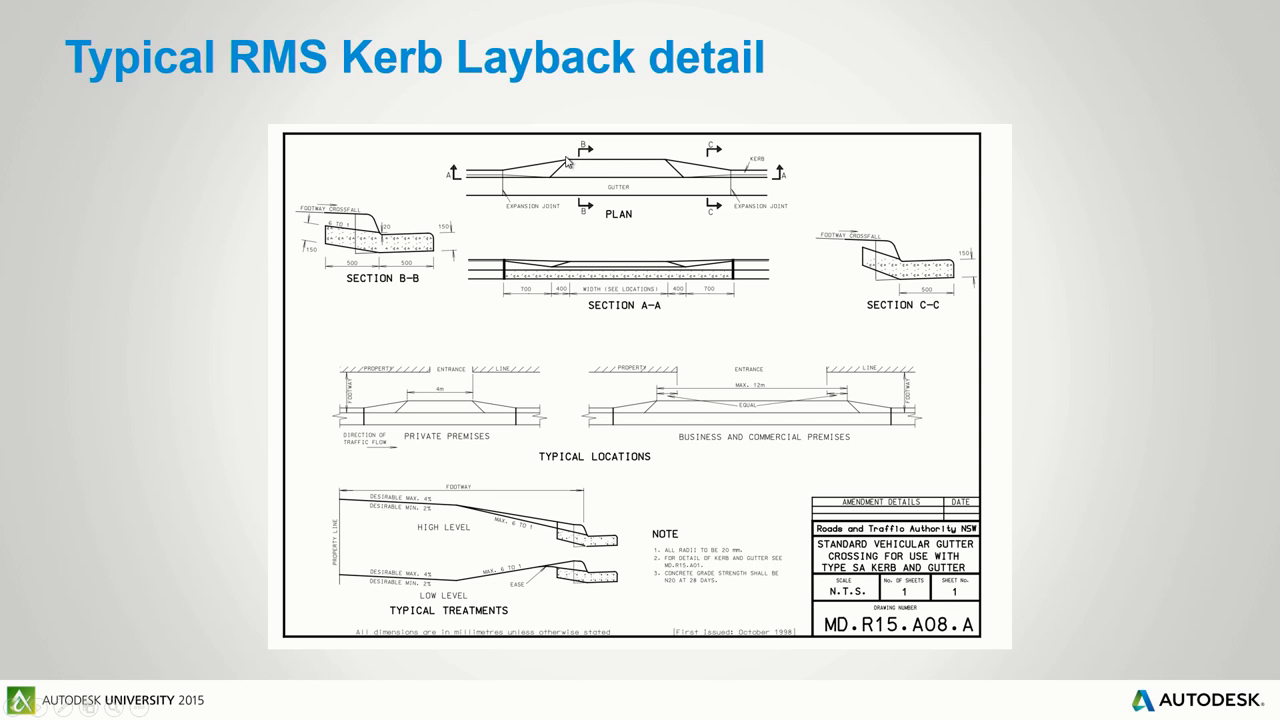
{"action": "left_click", "coordinate": [565, 157]}
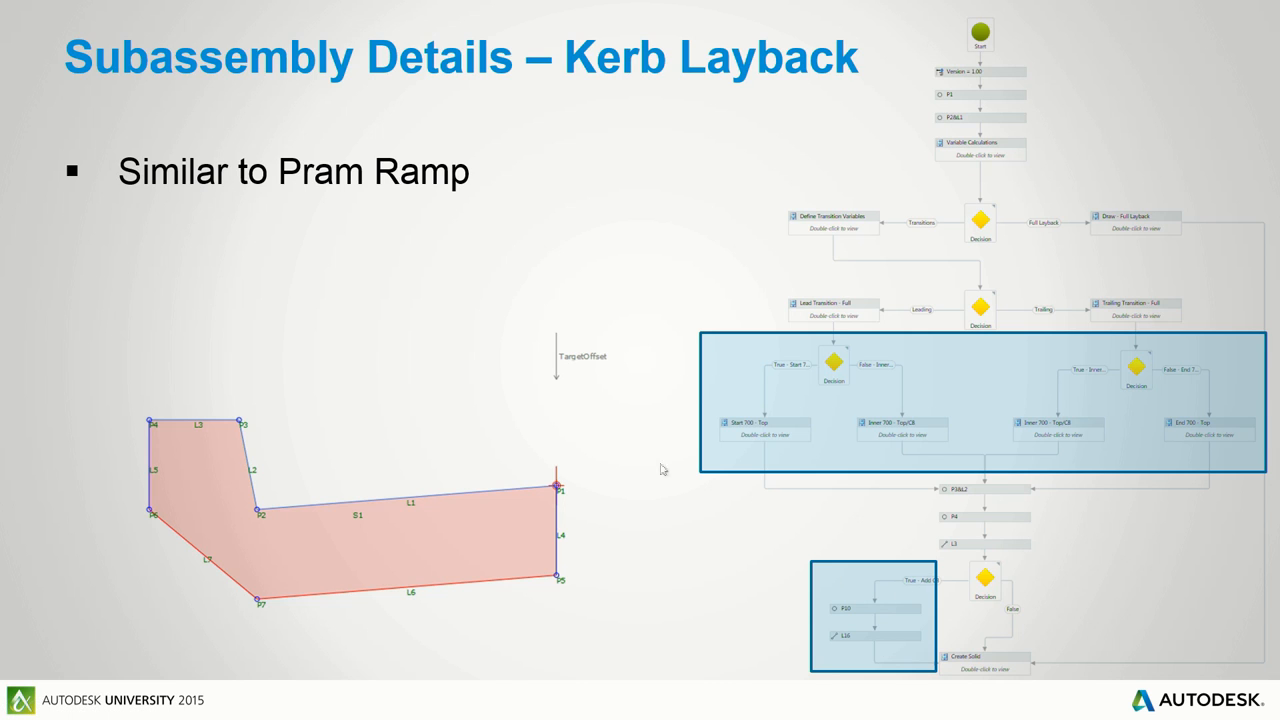
{"action": "key", "text": "alt+Tab"}
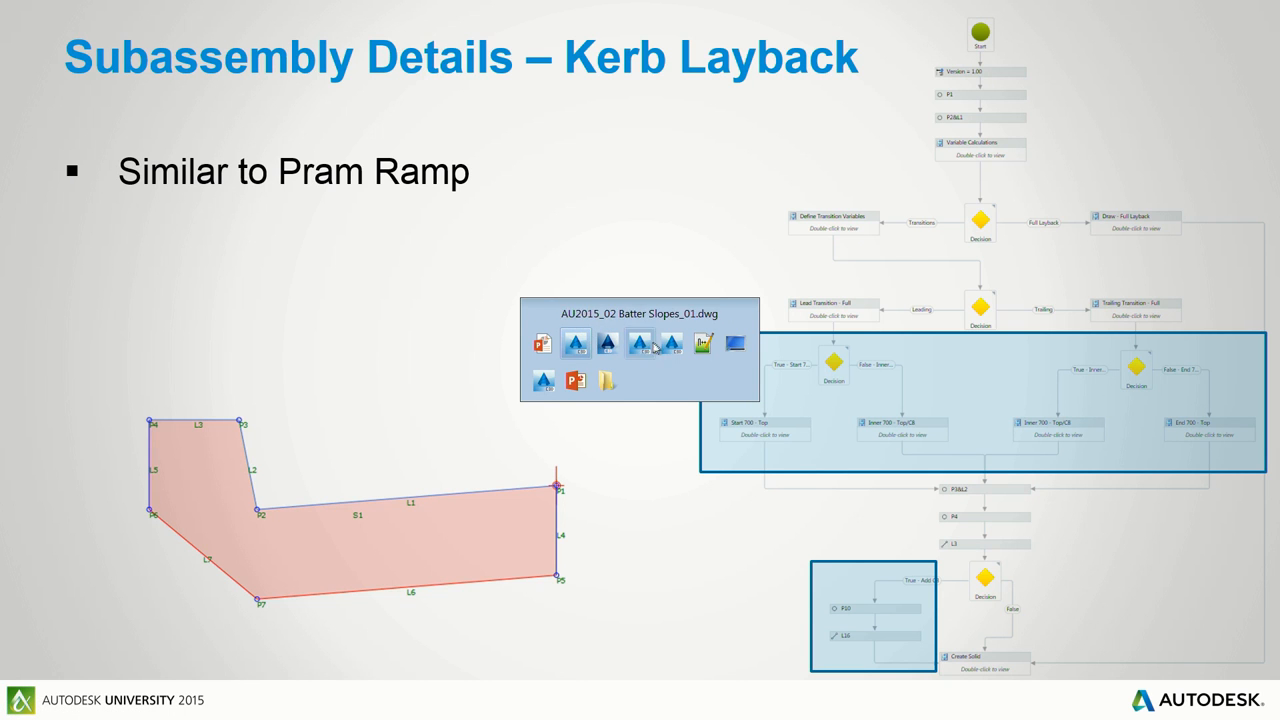
{"action": "left_click", "coordinate": [548, 383]}
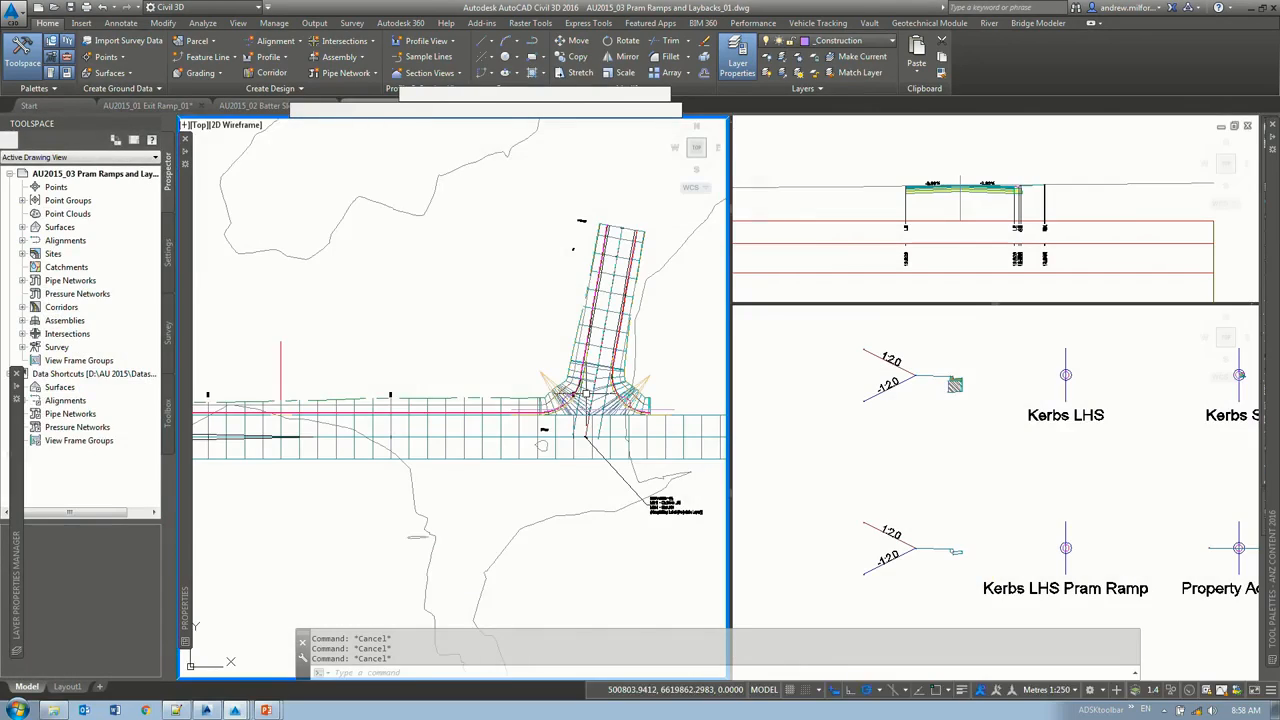
Step: Split the MC10 LHS Kerbs corridor region at the linework endpoint near station 70217.183
{"action": "left_click", "coordinate": [348, 453]}
{"action": "key", "text": "Escape"}
{"action": "middle_click_drag", "start_coordinate": [396, 403], "coordinate": [511, 365]}
{"action": "left_click", "coordinate": [489, 354]}
{"action": "left_click", "coordinate": [500, 355]}
{"action": "left_click", "coordinate": [511, 359]}
{"action": "left_click", "coordinate": [286, 40]}
{"action": "left_click", "coordinate": [400, 420]}
{"action": "right_click", "coordinate": [399, 417], "text": "shift"}
{"action": "key", "text": "e"}
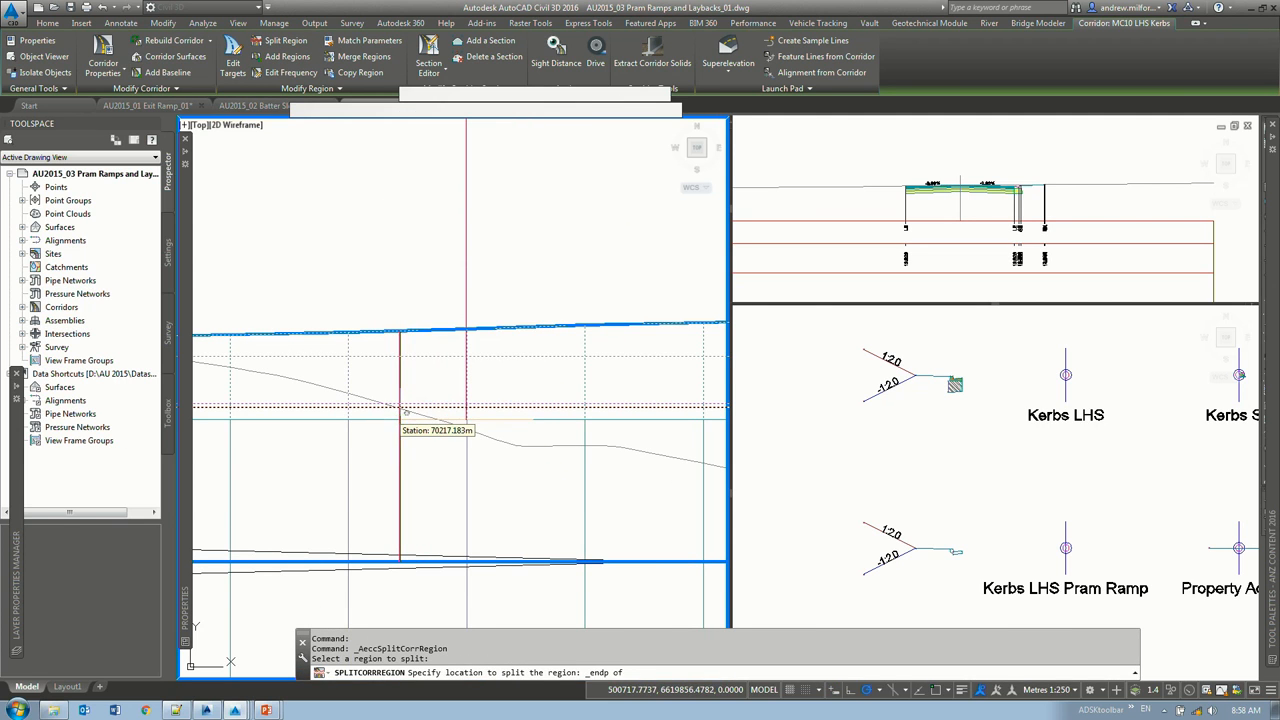
{"action": "left_click", "coordinate": [400, 420]}
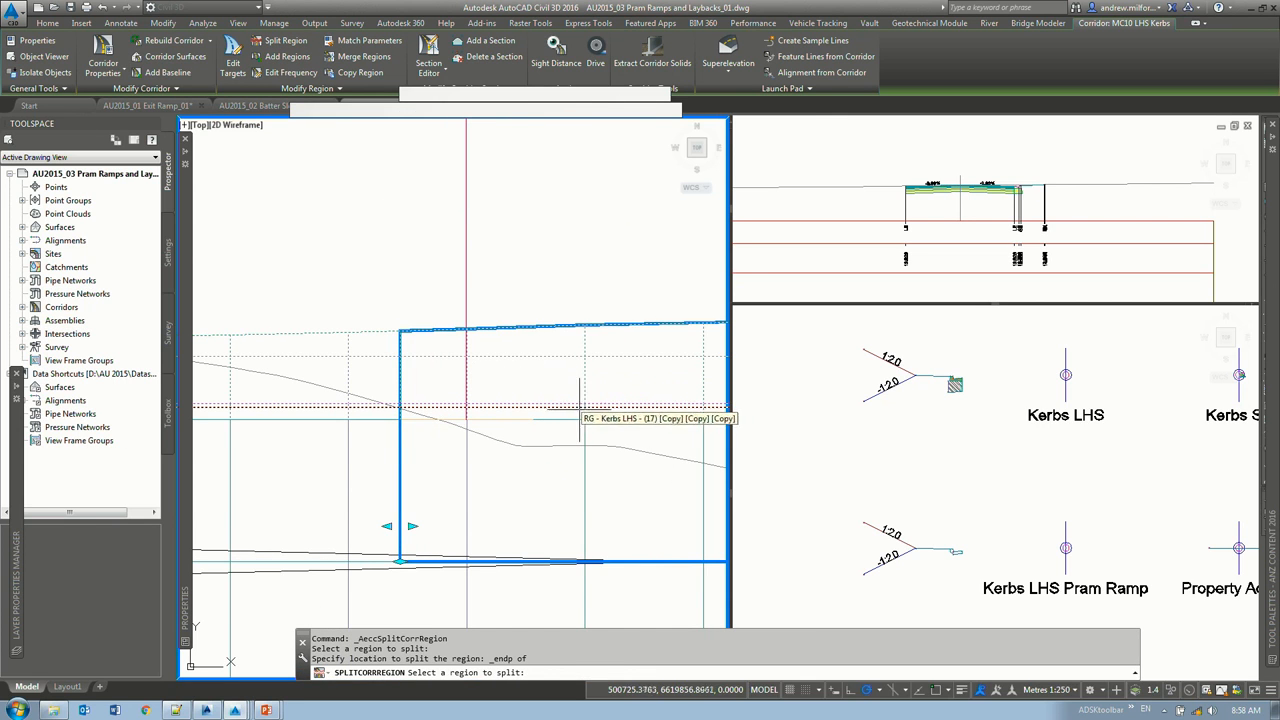
Step: Split the MC10 LHS Kerbs corridor region at the other linework endpoint, at station 70222.783, to isolate the layback region
{"action": "middle_click_drag", "start_coordinate": [568, 406], "coordinate": [538, 391]}
{"action": "left_click", "coordinate": [510, 408]}
{"action": "right_click", "coordinate": [508, 408], "text": "shift"}
{"action": "key", "text": "e"}
{"action": "left_click", "coordinate": [507, 408]}
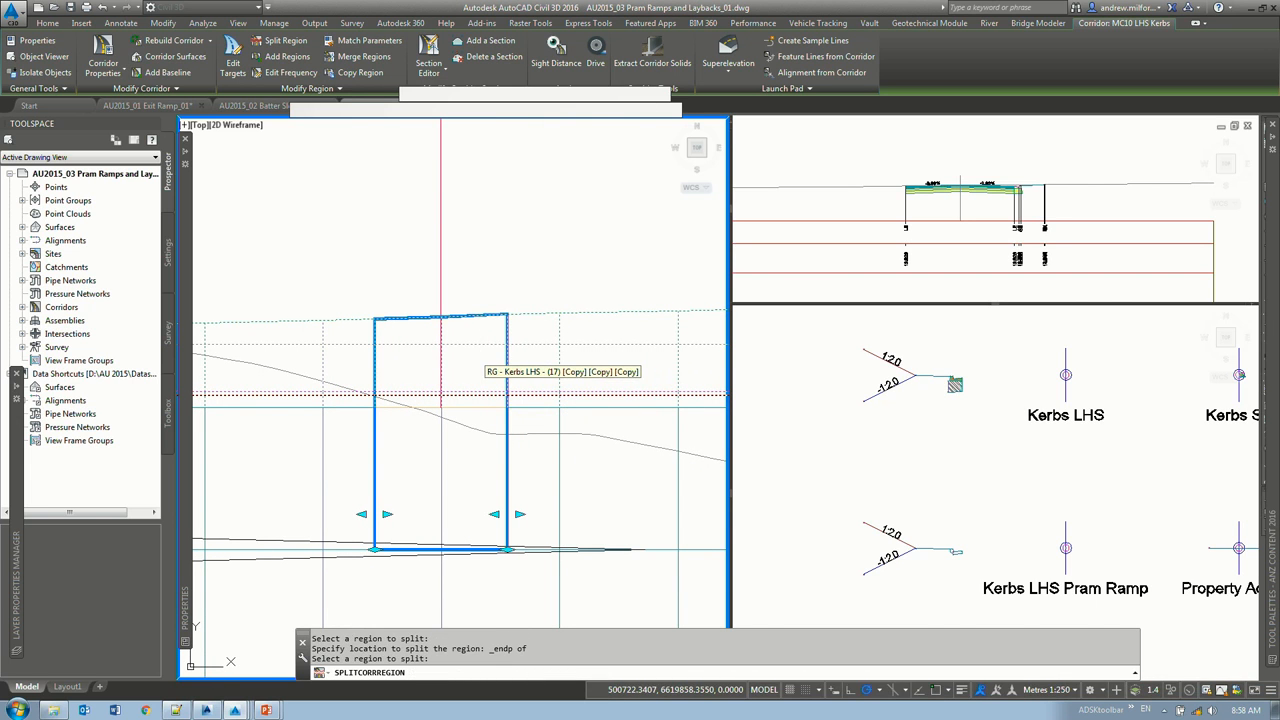
{"action": "key", "text": "Escape"}
Step: Assign the Kerbs LHS Kerb Layback assembly to the corridor region between stations 70217.183 and 70222.783
{"action": "type", "text": "rp"}
{"action": "key", "text": "Return"}
{"action": "left_click", "coordinate": [507, 385]}
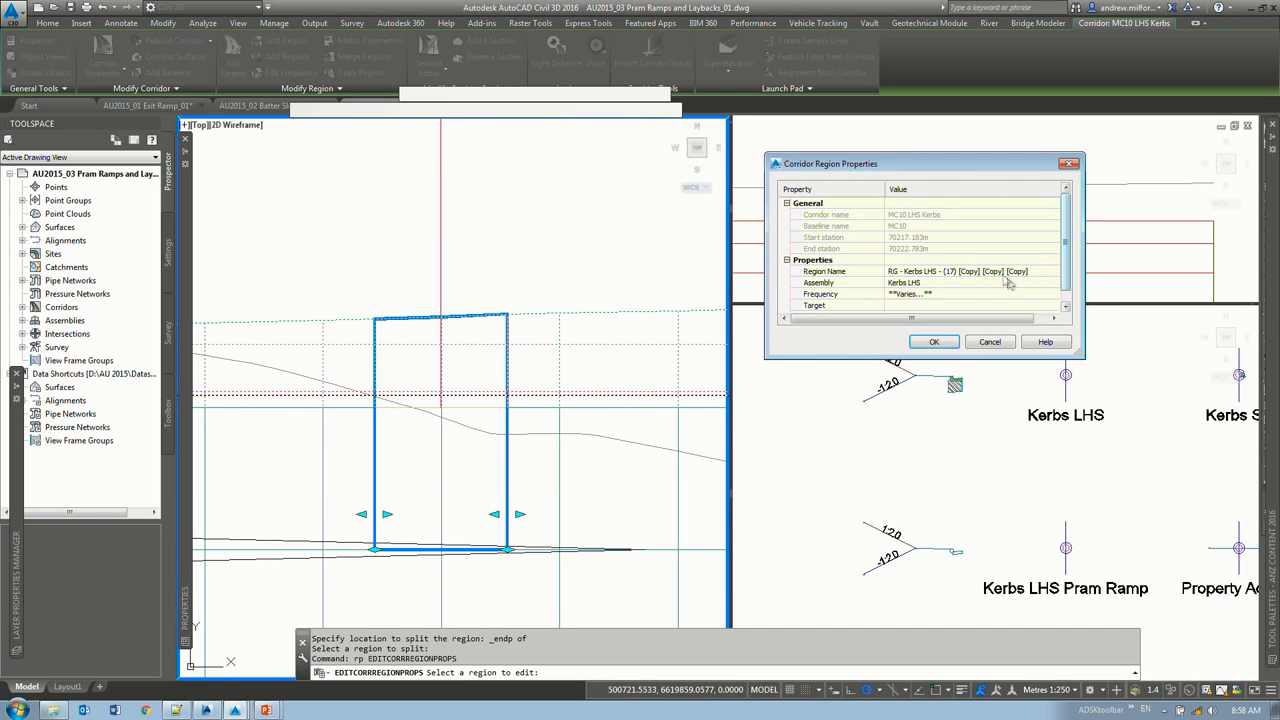
{"action": "left_click", "coordinate": [1053, 284]}
{"action": "left_click", "coordinate": [612, 240]}
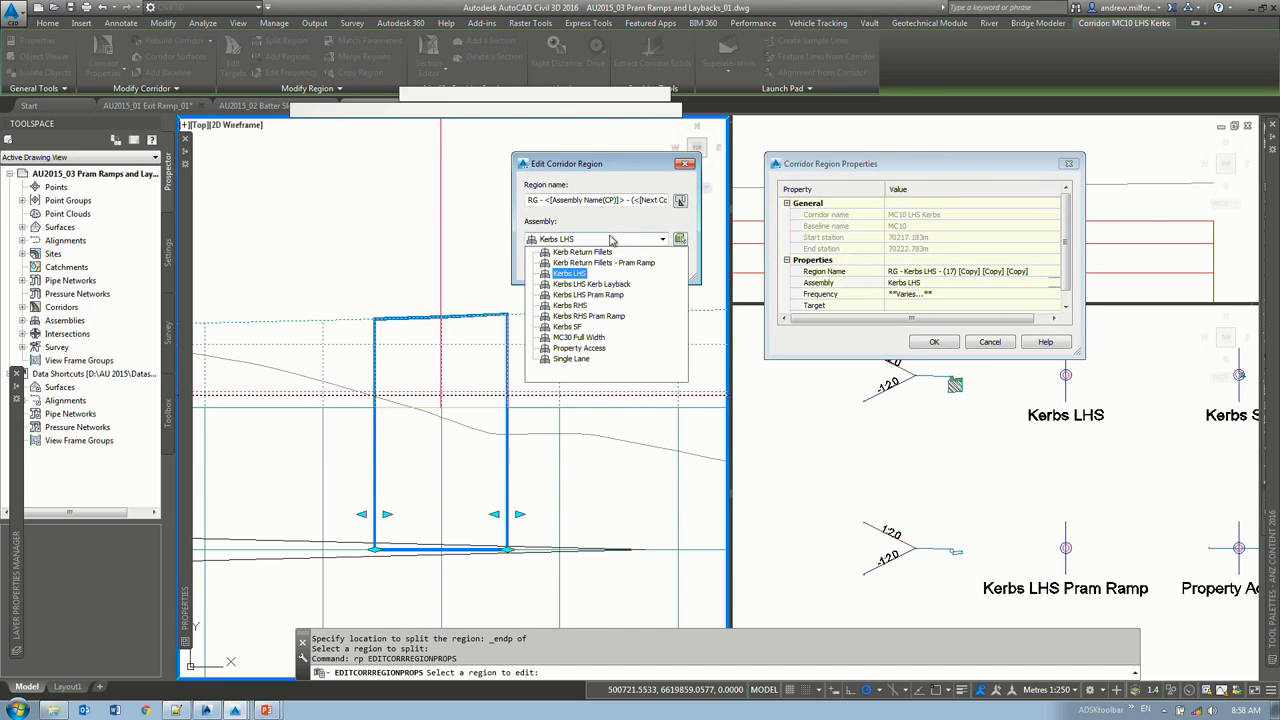
{"action": "left_click", "coordinate": [592, 284]}
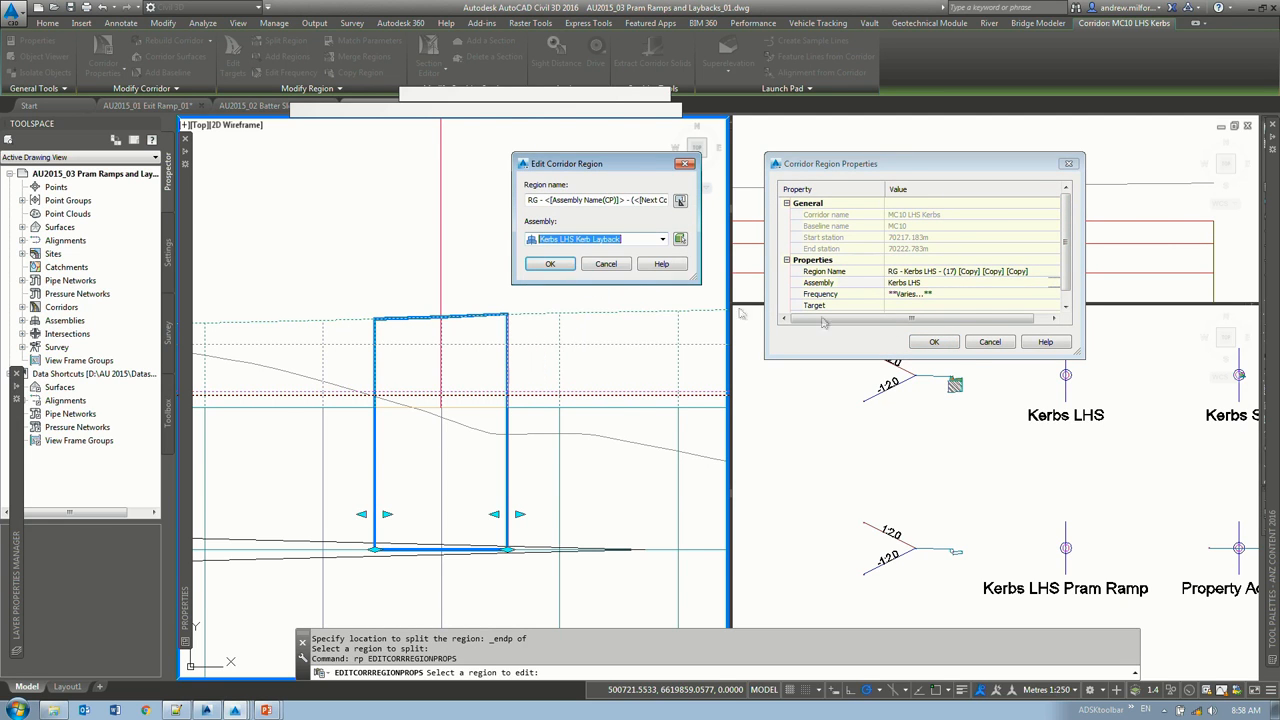
{"action": "key", "text": "Return"}
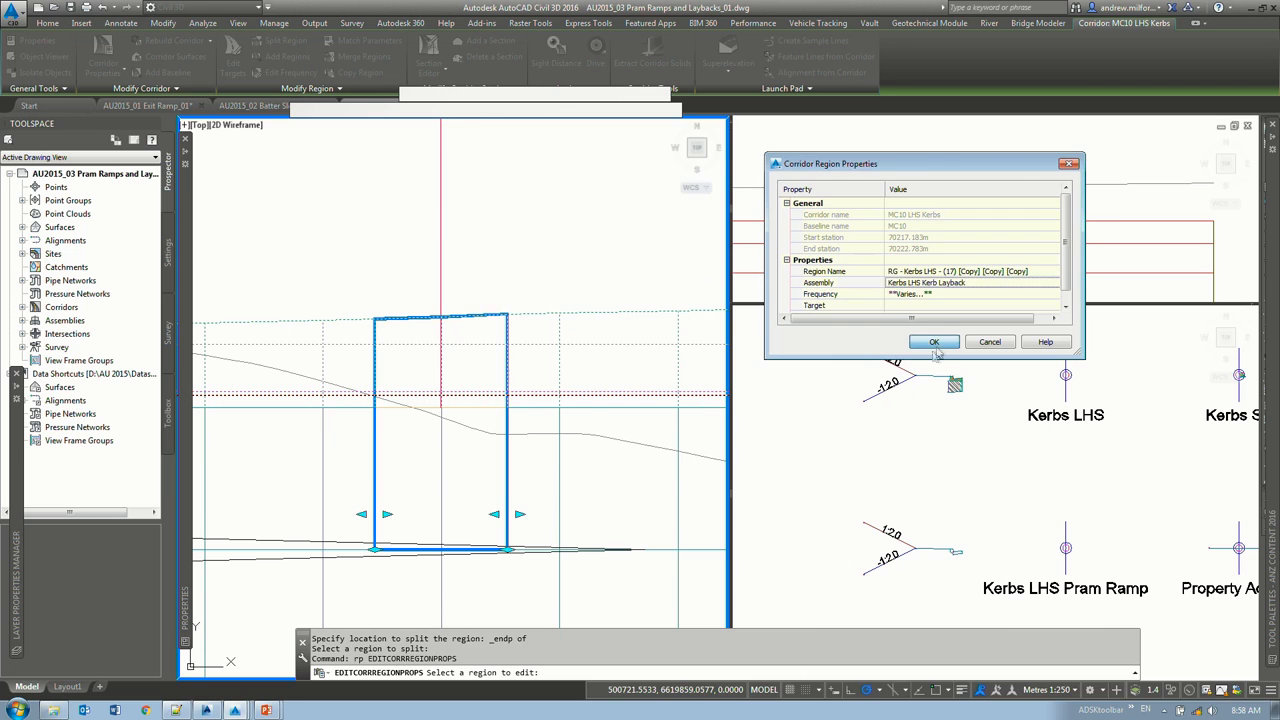
{"action": "left_click", "coordinate": [934, 342]}
Step: Set the layback region's AU2015_03_KerbLayback offset target to the polylines on layer _Target MC10 LHS RampCrossing
{"action": "left_click", "coordinate": [459, 394]}
{"action": "left_click", "coordinate": [233, 62]}
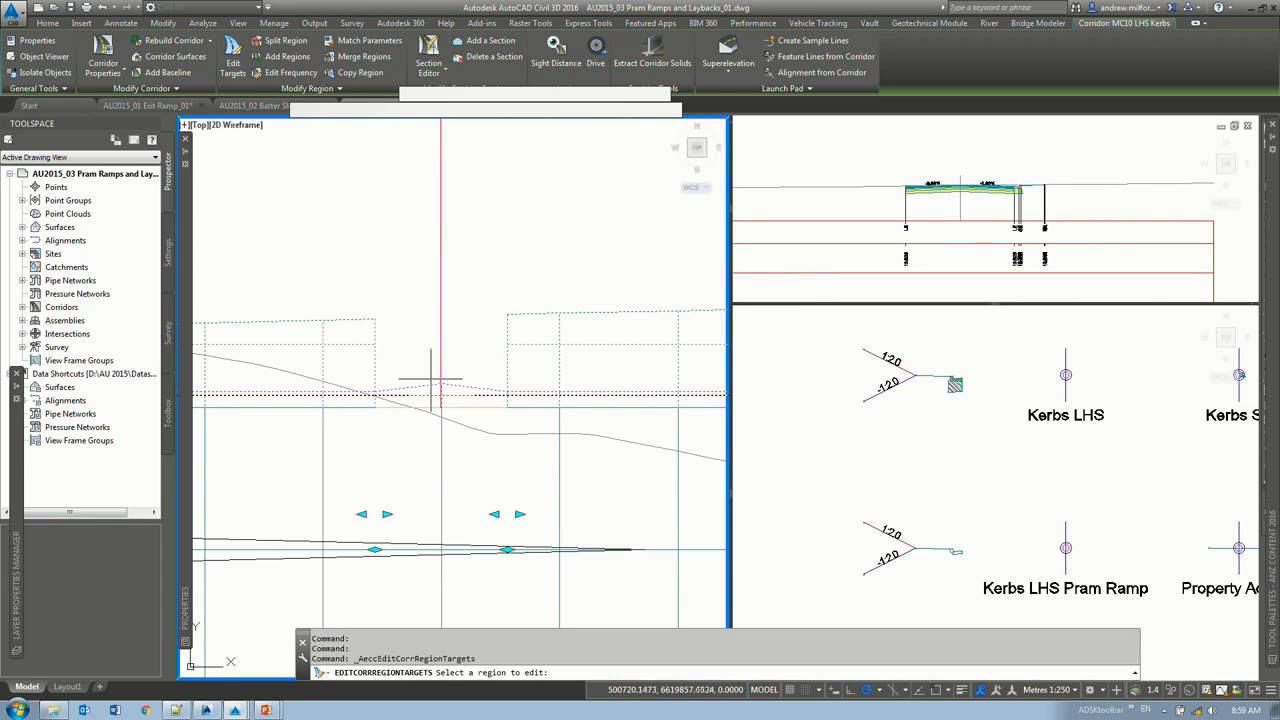
{"action": "left_click", "coordinate": [430, 382]}
{"action": "left_click", "coordinate": [361, 177]}
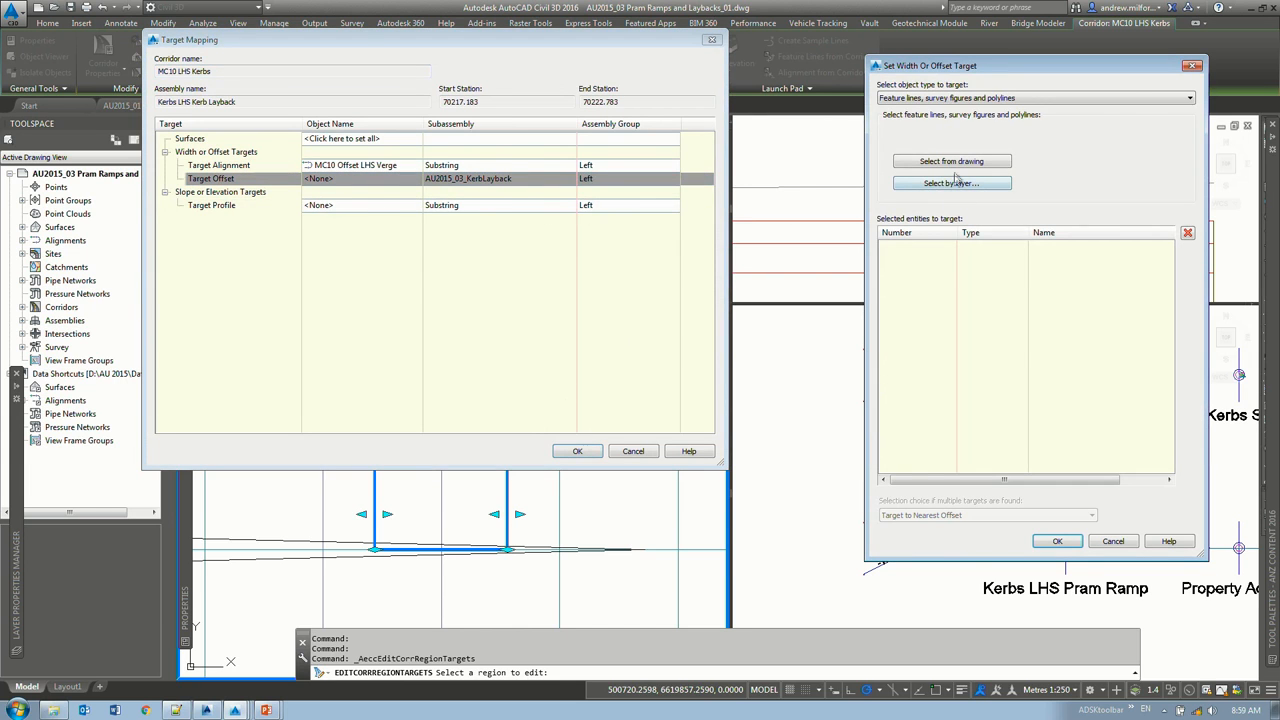
{"action": "left_click", "coordinate": [955, 184]}
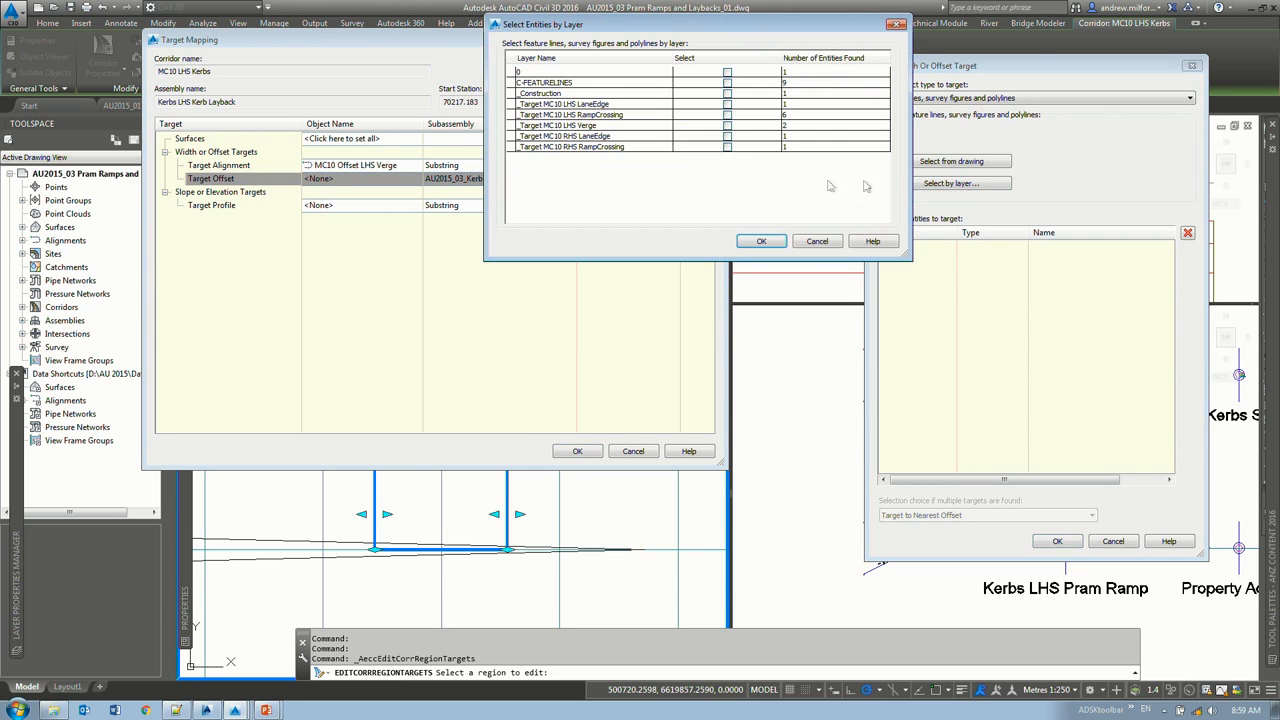
{"action": "left_click", "coordinate": [590, 105]}
{"action": "left_click", "coordinate": [597, 116]}
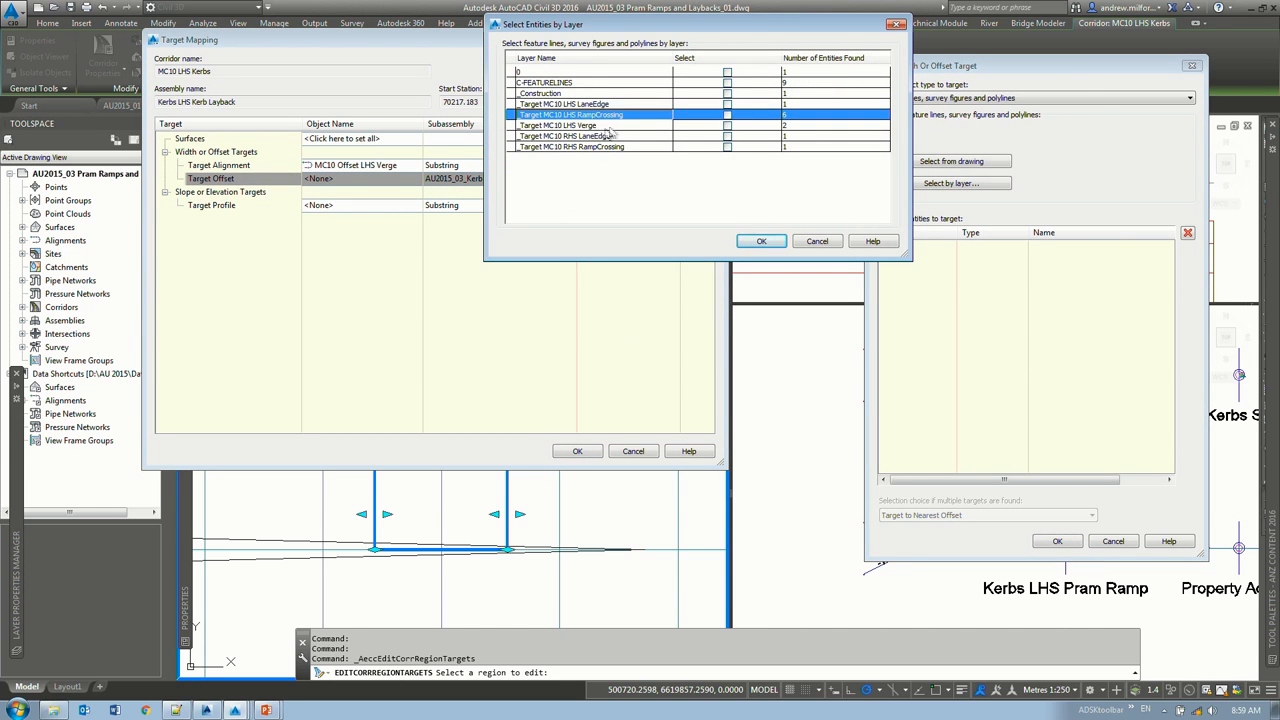
{"action": "left_click", "coordinate": [727, 115]}
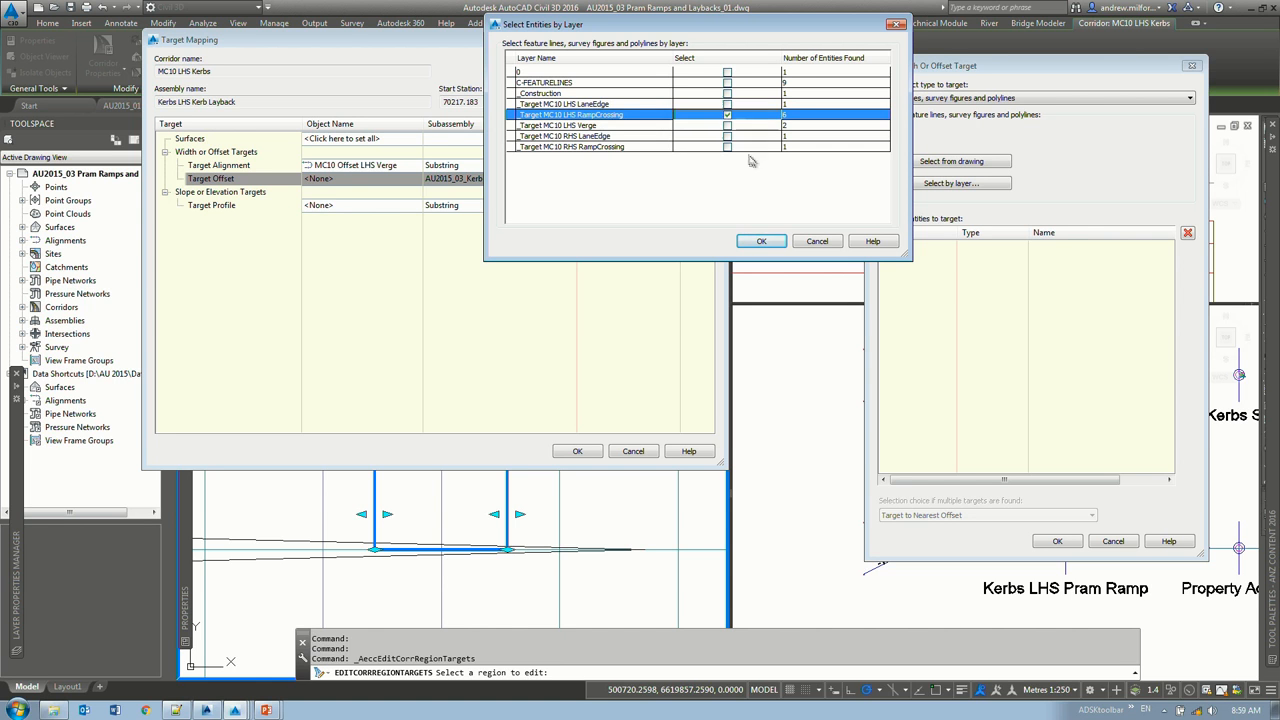
{"action": "left_click", "coordinate": [762, 241]}
{"action": "left_click", "coordinate": [1057, 541]}
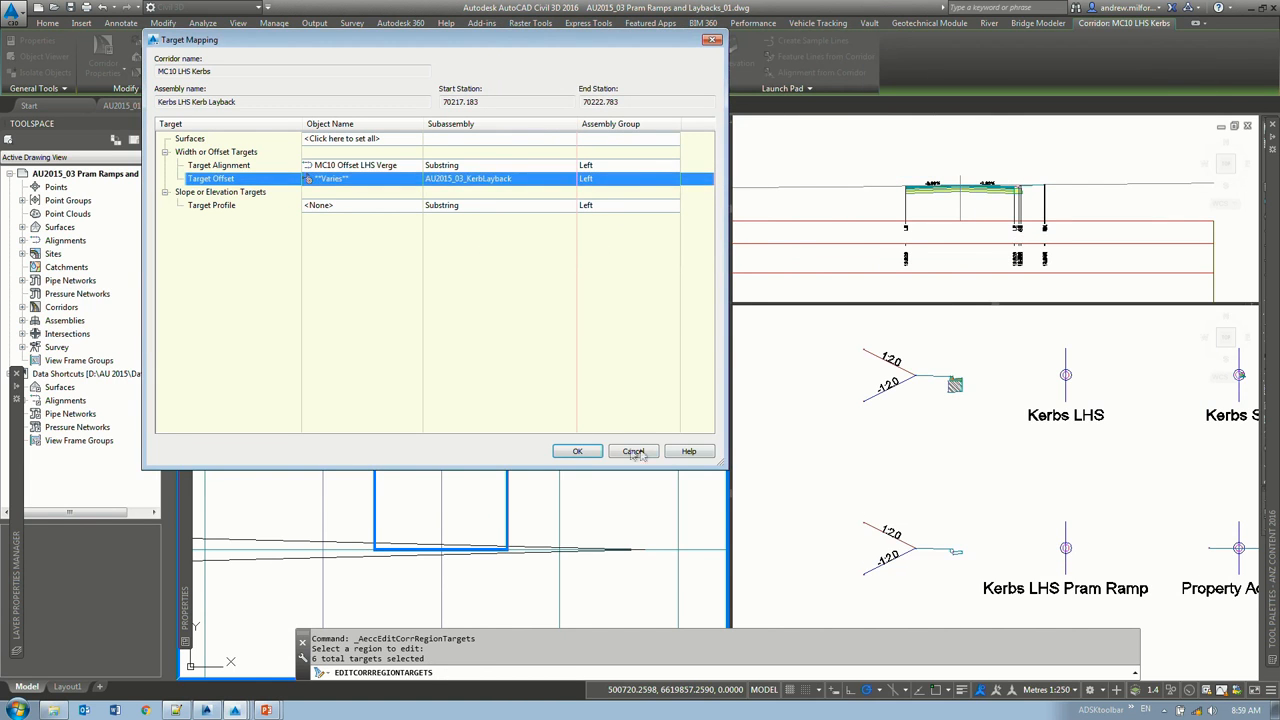
{"action": "left_click", "coordinate": [577, 451]}
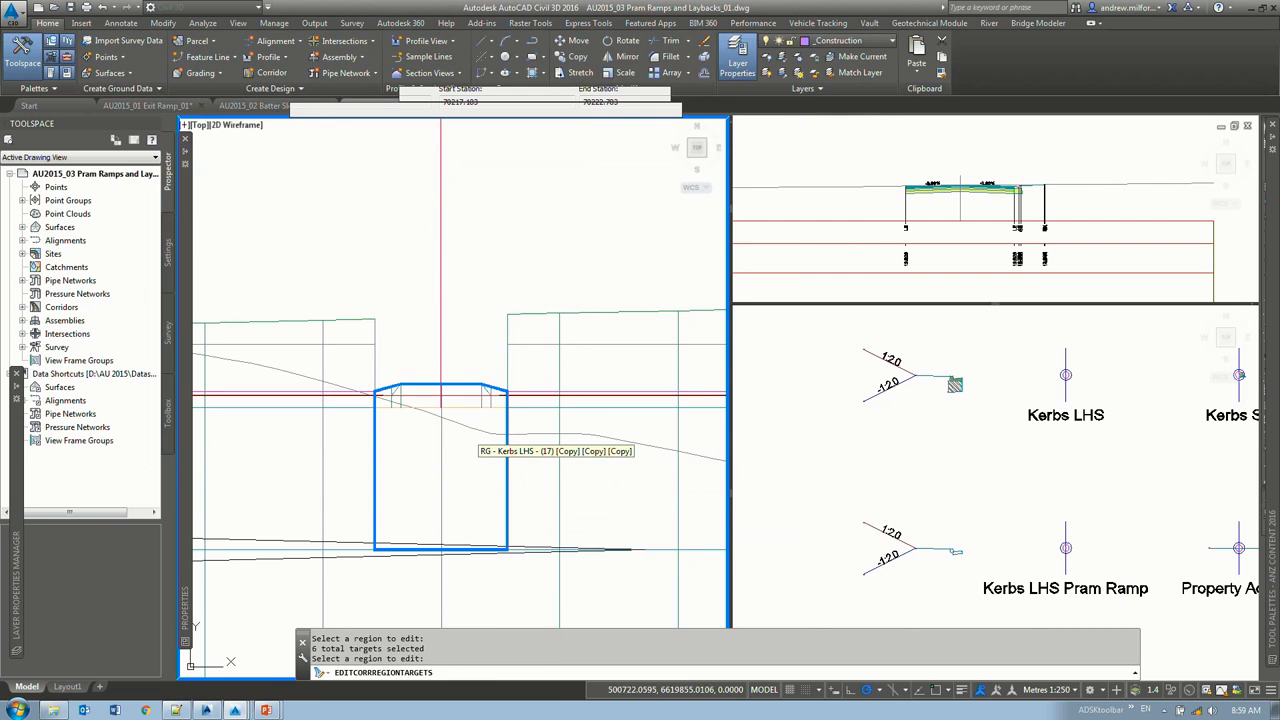
{"action": "key", "text": "Return"}
Step: Examine the kerb layback's end transition up close in plan, and its sections in 3D from several angles
{"action": "scroll", "coordinate": [405, 391], "scroll_direction": "up", "scroll_amount": 5}
{"action": "middle_click_drag", "start_coordinate": [403, 400], "coordinate": [665, 400]}
{"action": "key", "text": "Escape"}
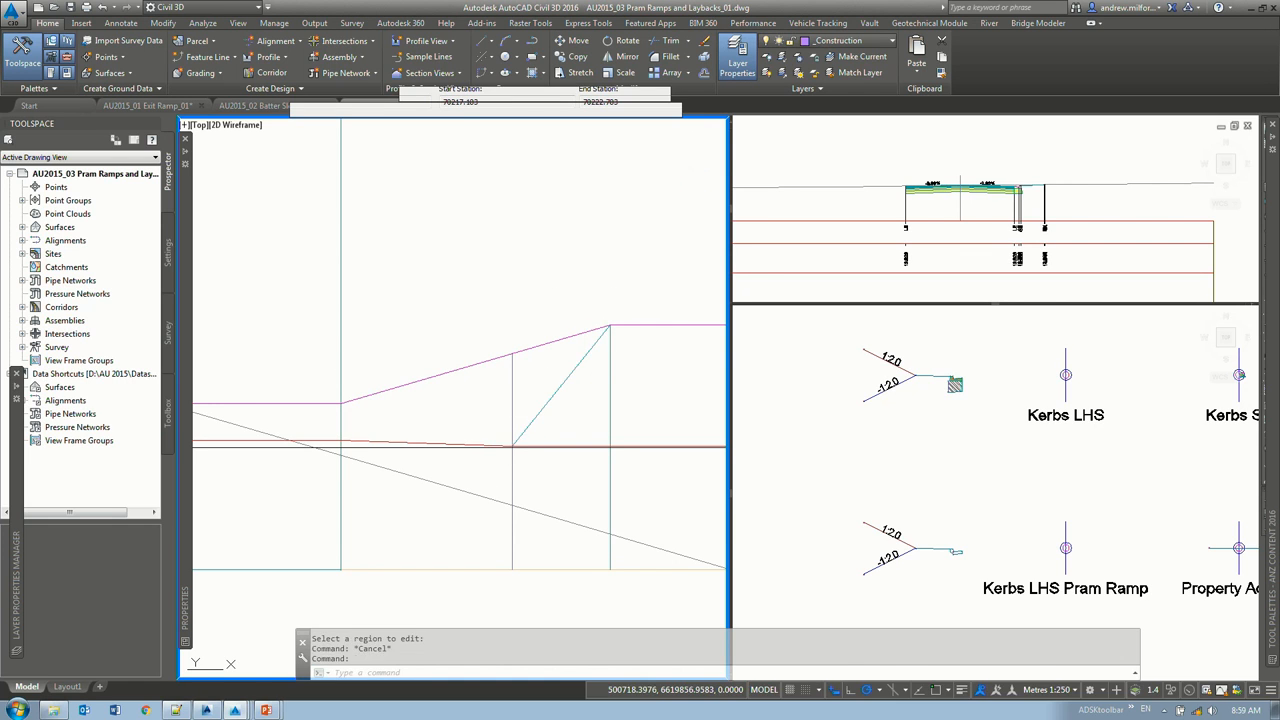
{"action": "scroll", "coordinate": [537, 340], "scroll_direction": "down", "scroll_amount": 3}
{"action": "type", "text": "b"}
{"action": "key", "text": "Return"}
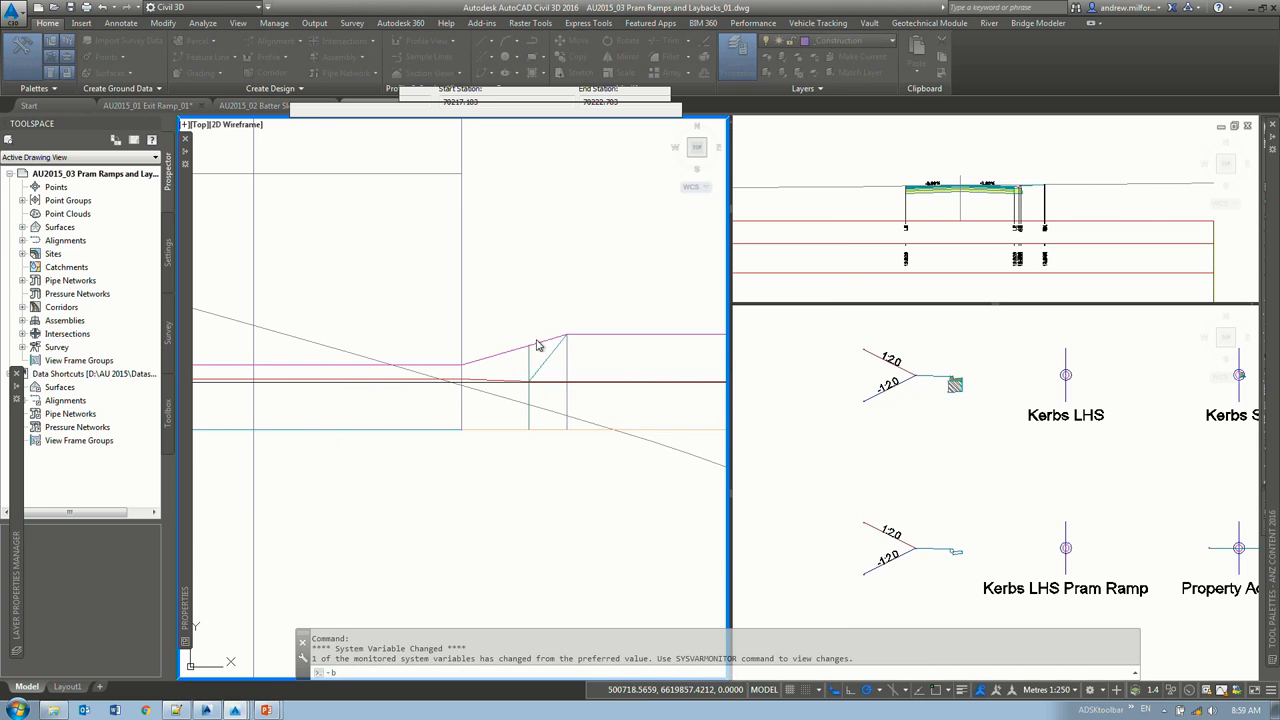
{"action": "left_click", "coordinate": [756, 470]}
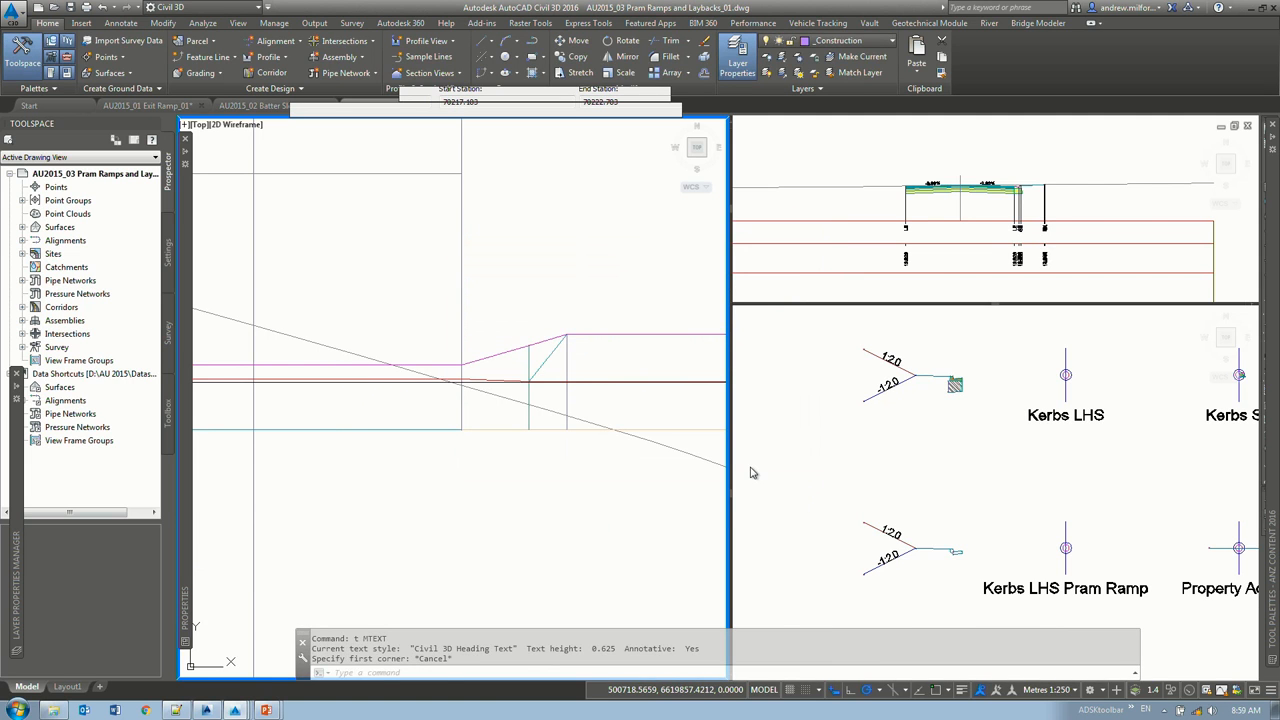
{"action": "middle_click_drag", "start_coordinate": [677, 420], "coordinate": [499, 246], "text": "shift"}
{"action": "left_click_drag", "start_coordinate": [499, 246], "coordinate": [499, 234]}
{"action": "key", "text": "Escape"}
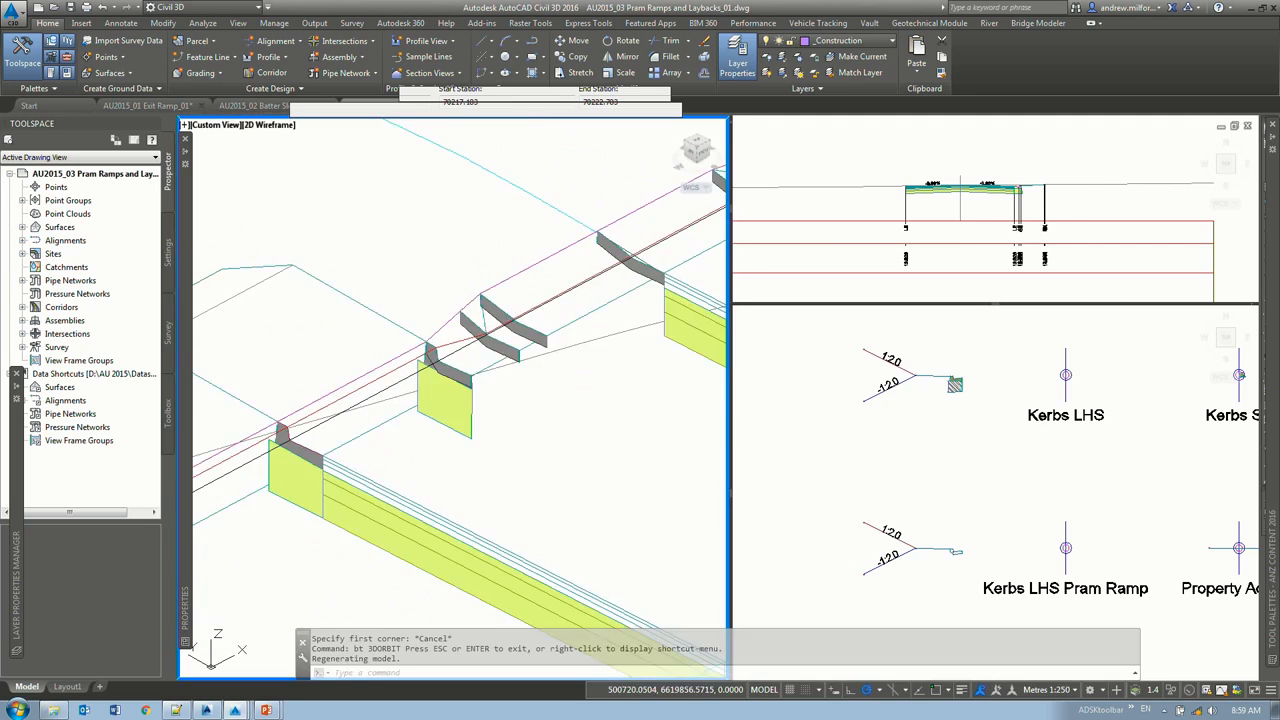
{"action": "scroll", "coordinate": [505, 318], "scroll_direction": "up", "scroll_amount": 2}
{"action": "middle_click_drag", "start_coordinate": [507, 315], "coordinate": [600, 315], "text": "shift"}
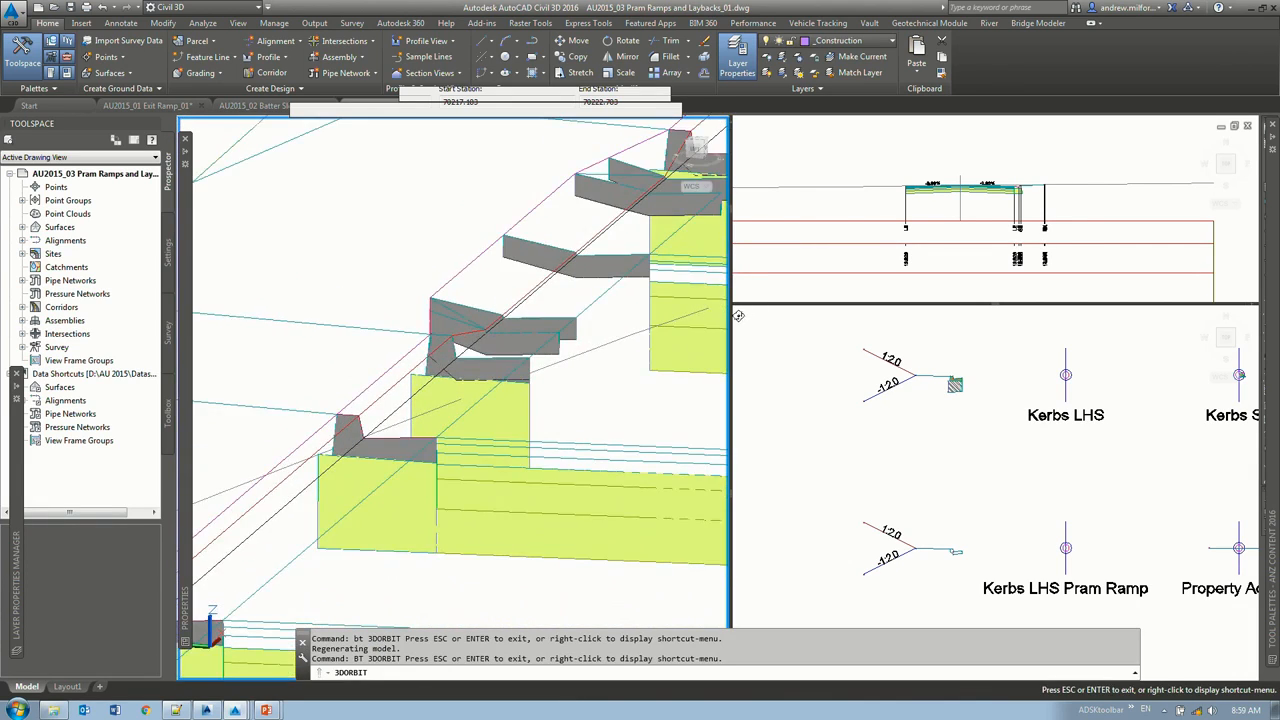
Step: Widen the viewport showing the kerb corridor and orbit out to view the layback within the surrounding road corridor
{"action": "middle_click_drag", "start_coordinate": [738, 316], "coordinate": [740, 316], "text": "shift"}
{"action": "left_click_drag", "start_coordinate": [730, 320], "coordinate": [956, 320]}
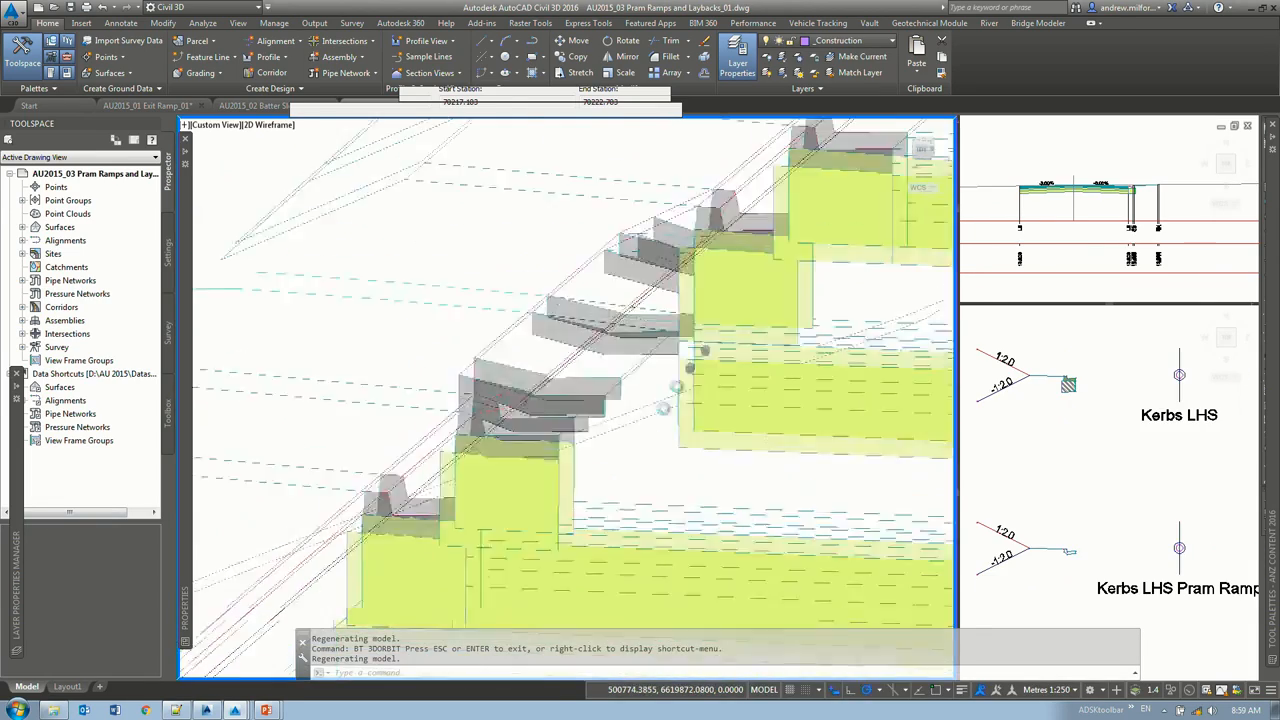
{"action": "middle_click_drag", "start_coordinate": [655, 358], "coordinate": [540, 418], "text": "shift"}
{"action": "left_click_drag", "start_coordinate": [541, 418], "coordinate": [562, 410]}
{"action": "key", "text": "Escape"}
{"action": "scroll", "coordinate": [608, 381], "scroll_direction": "down", "scroll_amount": 4}
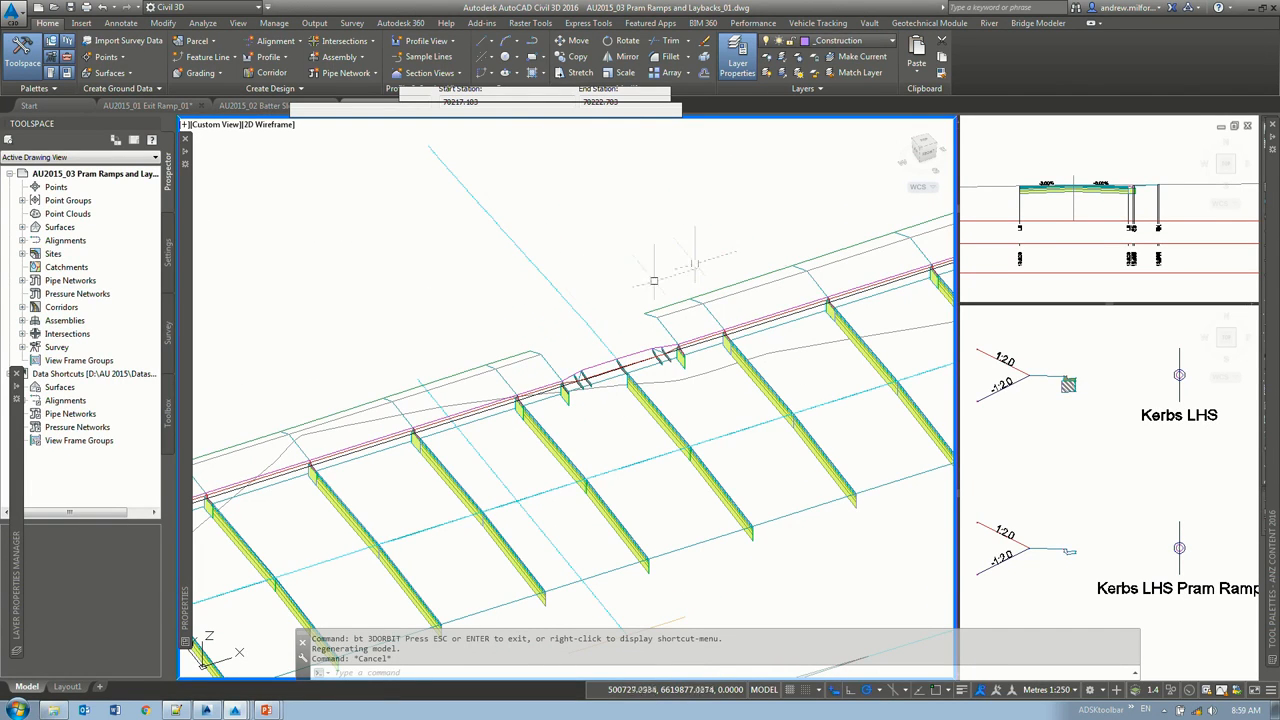
Step: Switch to the slide presentation and advance to the Final Pasted Corridor slide
{"action": "mouse_move", "coordinate": [719, 300]}
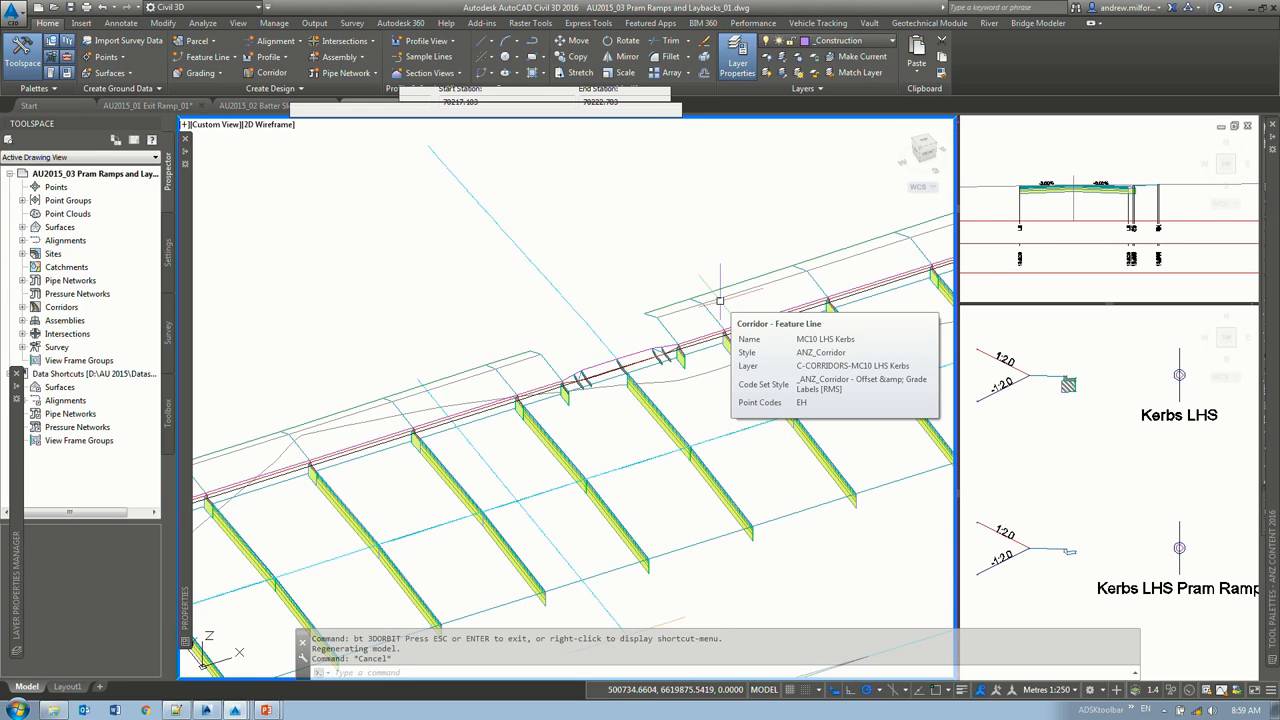
{"action": "key", "text": "alt+Tab"}
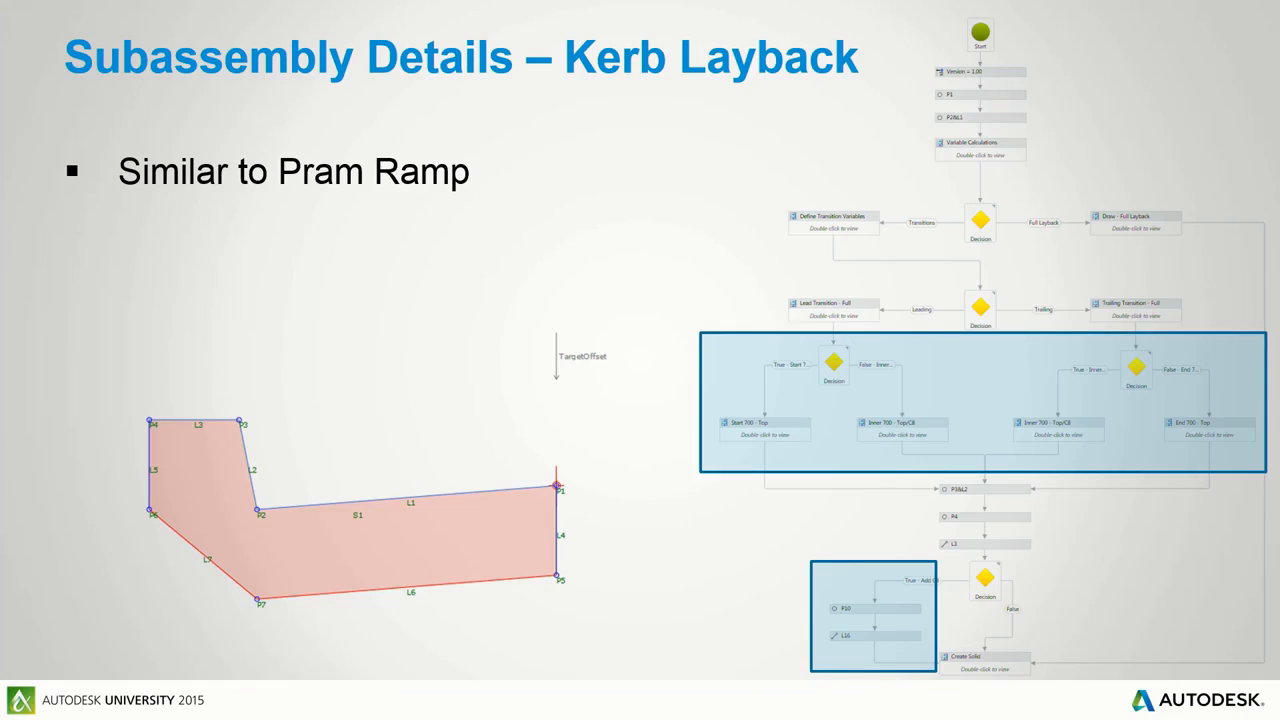
{"action": "key", "text": "Right"}
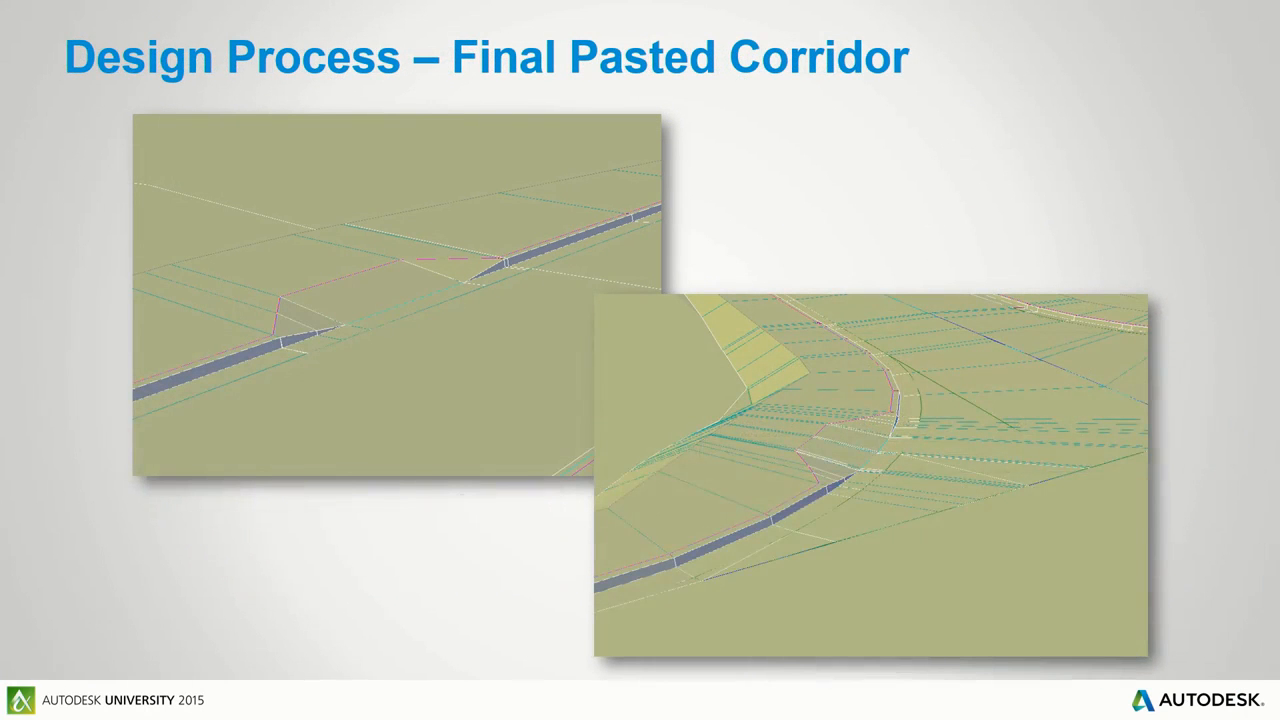
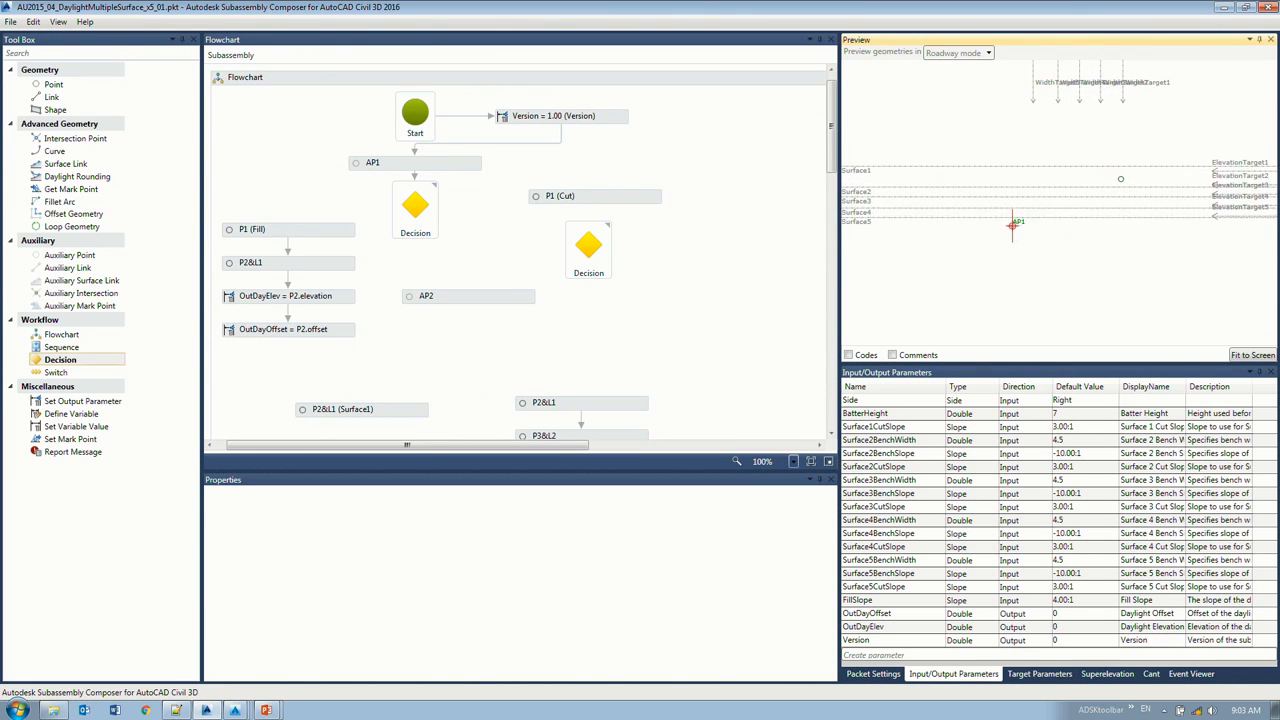
Step: Review the subassembly's target parameters, highlighting the offset targets WidthTarget1 to WidthTarget5
{"action": "left_click", "coordinate": [1053, 674]}
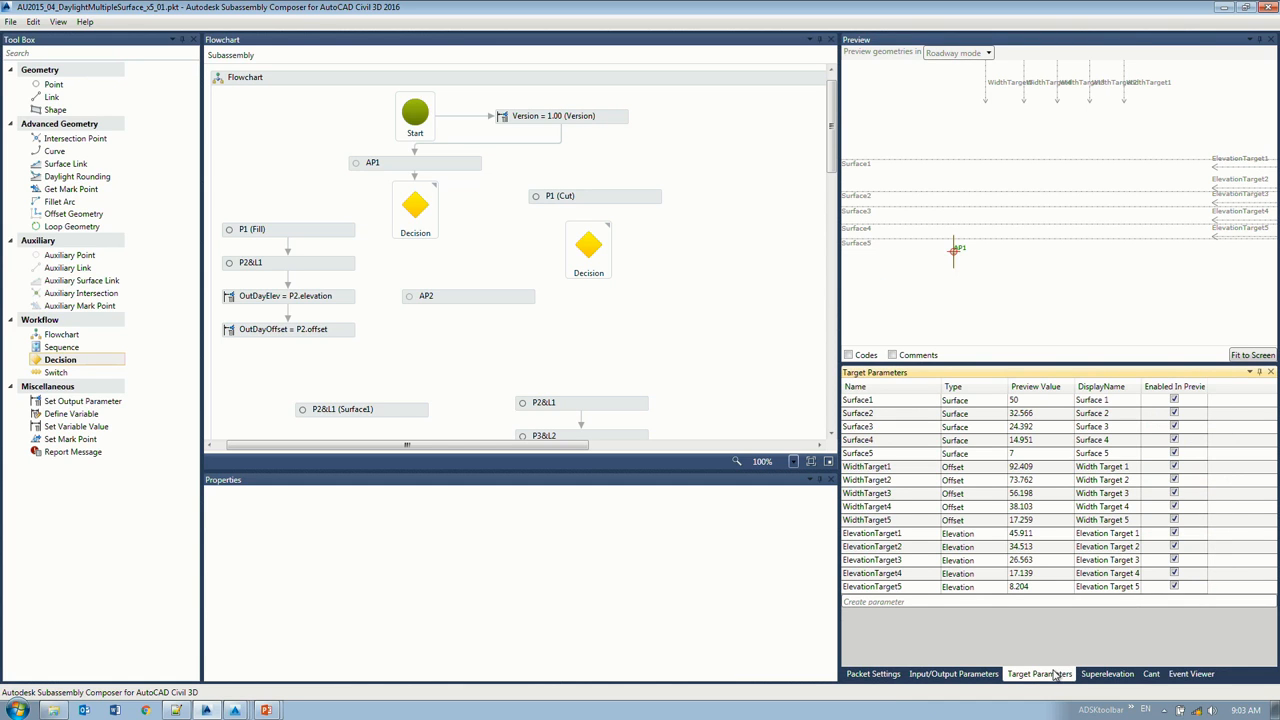
{"action": "left_click", "coordinate": [899, 470]}
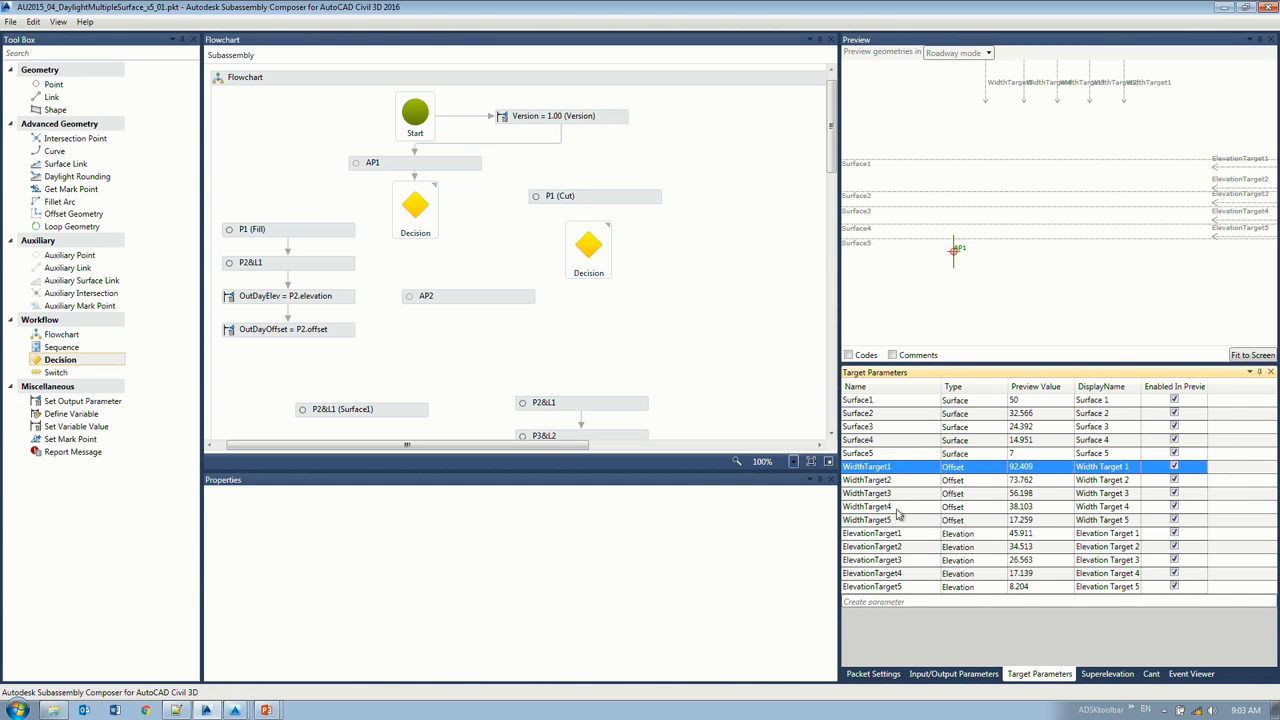
{"action": "left_click", "coordinate": [899, 521], "text": "shift"}
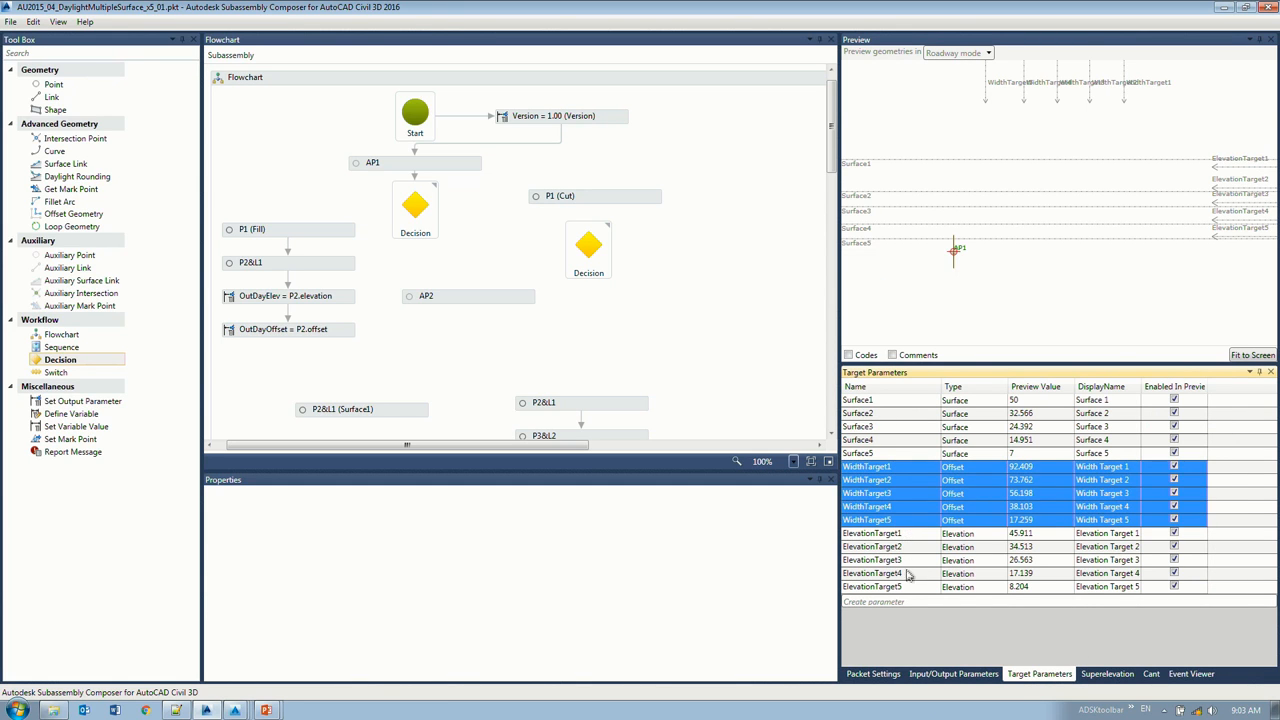
{"action": "left_click", "coordinate": [676, 320]}
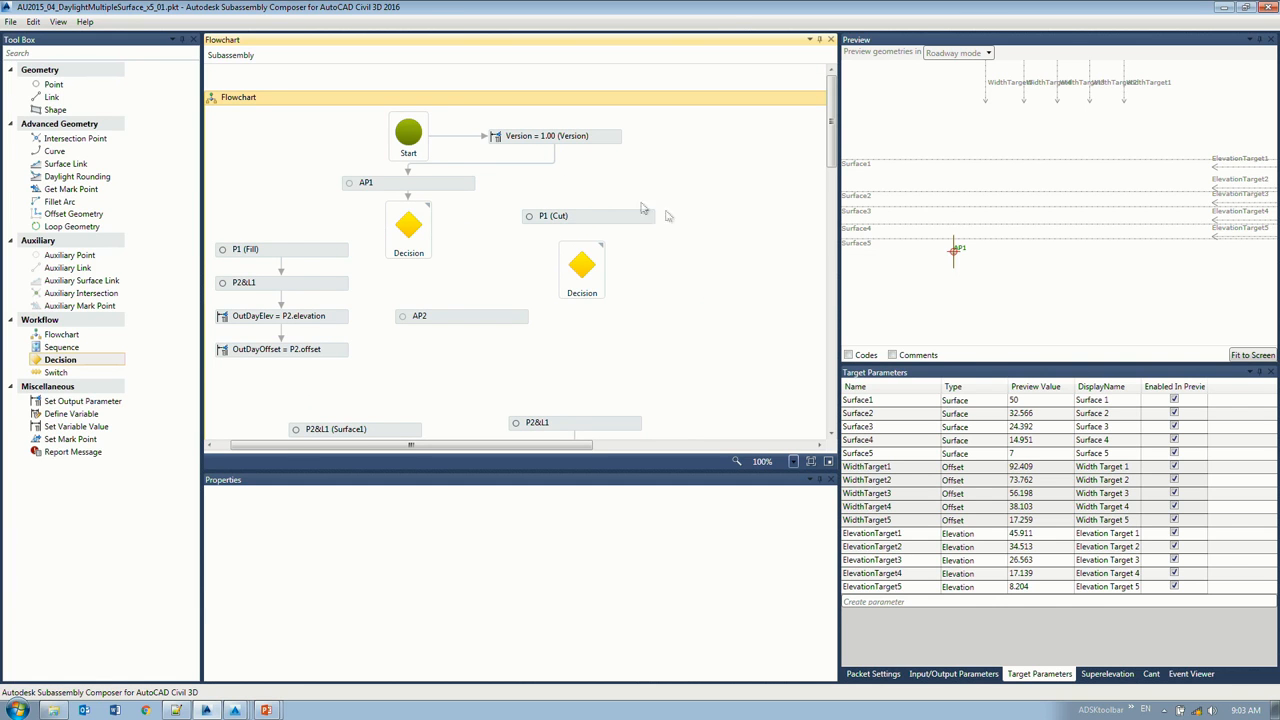
Step: Examine the condition of the decision below AP1 in the Expression Editor, along with the input/output parameters, without changing the expression
{"action": "left_click", "coordinate": [417, 246]}
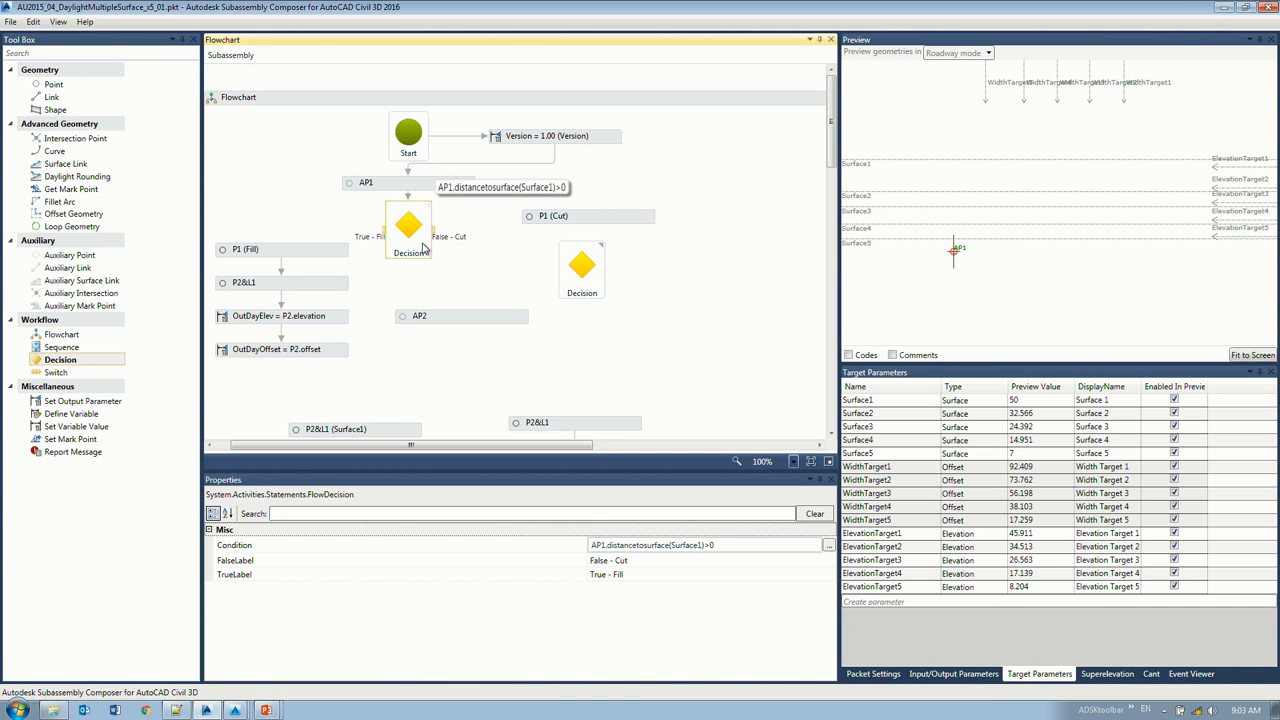
{"action": "left_click", "coordinate": [953, 674]}
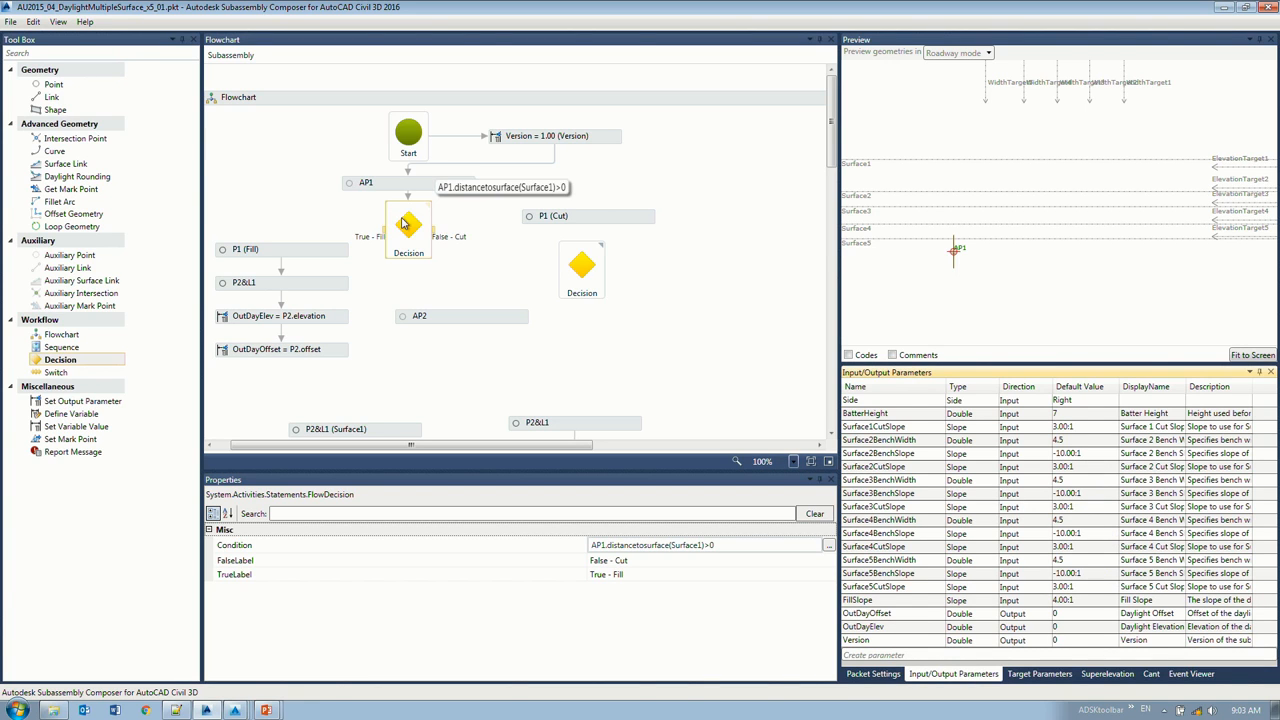
{"action": "scroll", "coordinate": [980, 246], "scroll_direction": "up", "scroll_amount": 2}
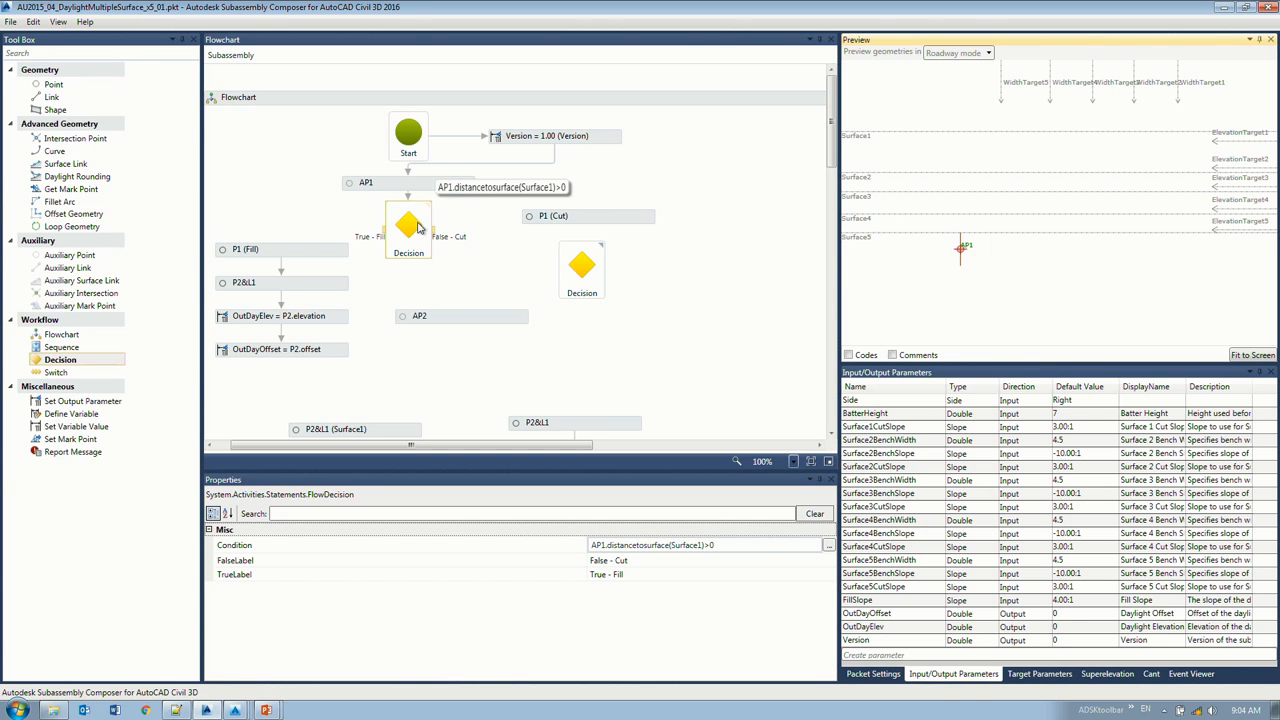
{"action": "left_click", "coordinate": [748, 545]}
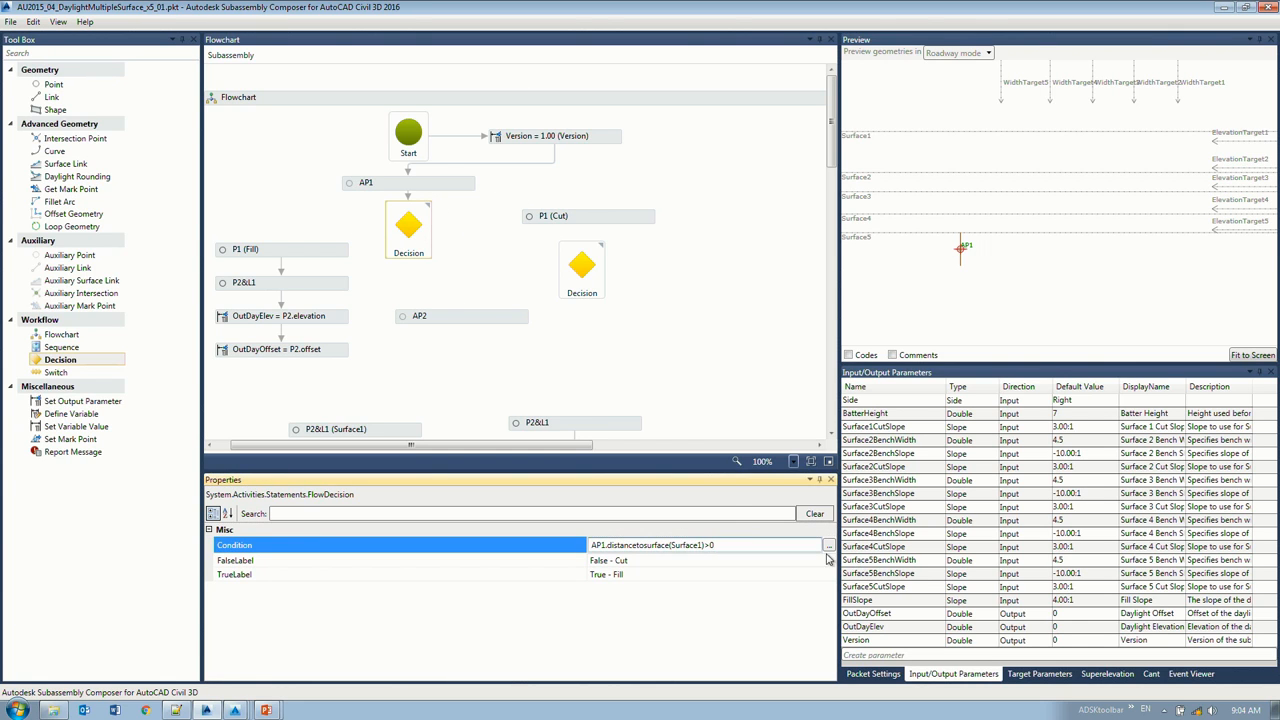
{"action": "left_click", "coordinate": [829, 545]}
{"action": "key", "text": "ctrl+a"}
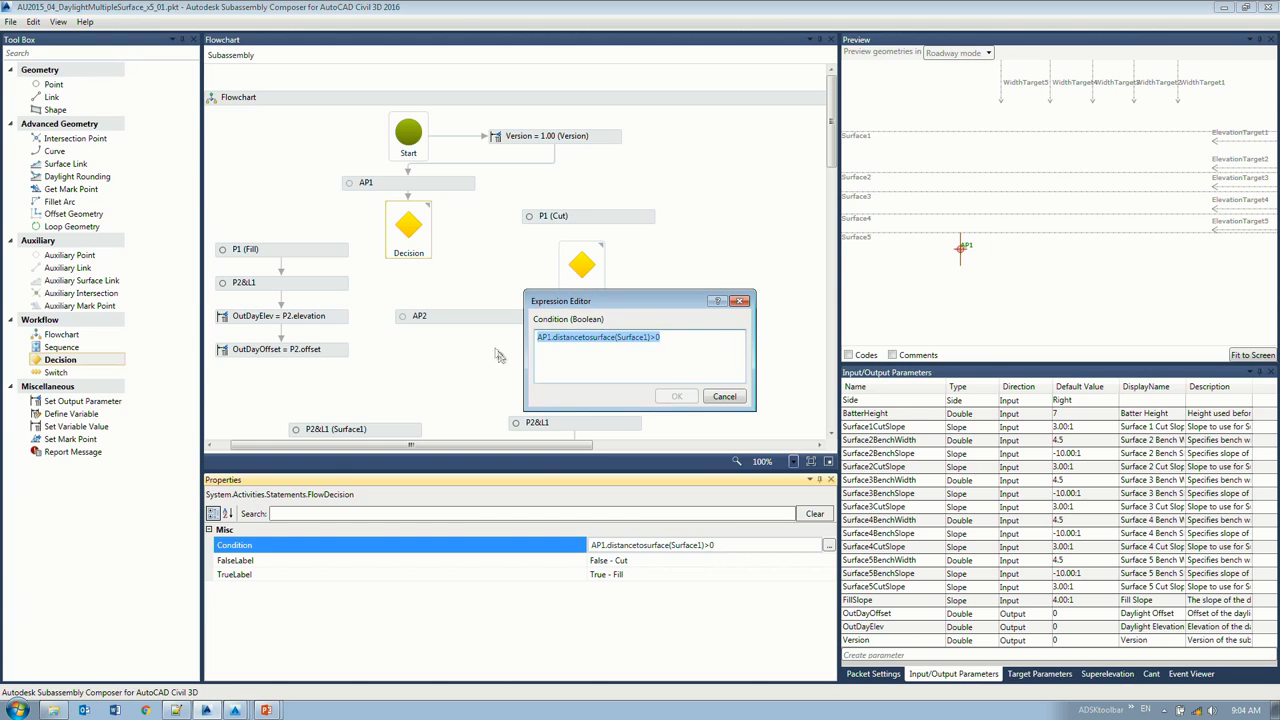
{"action": "left_click", "coordinate": [662, 338]}
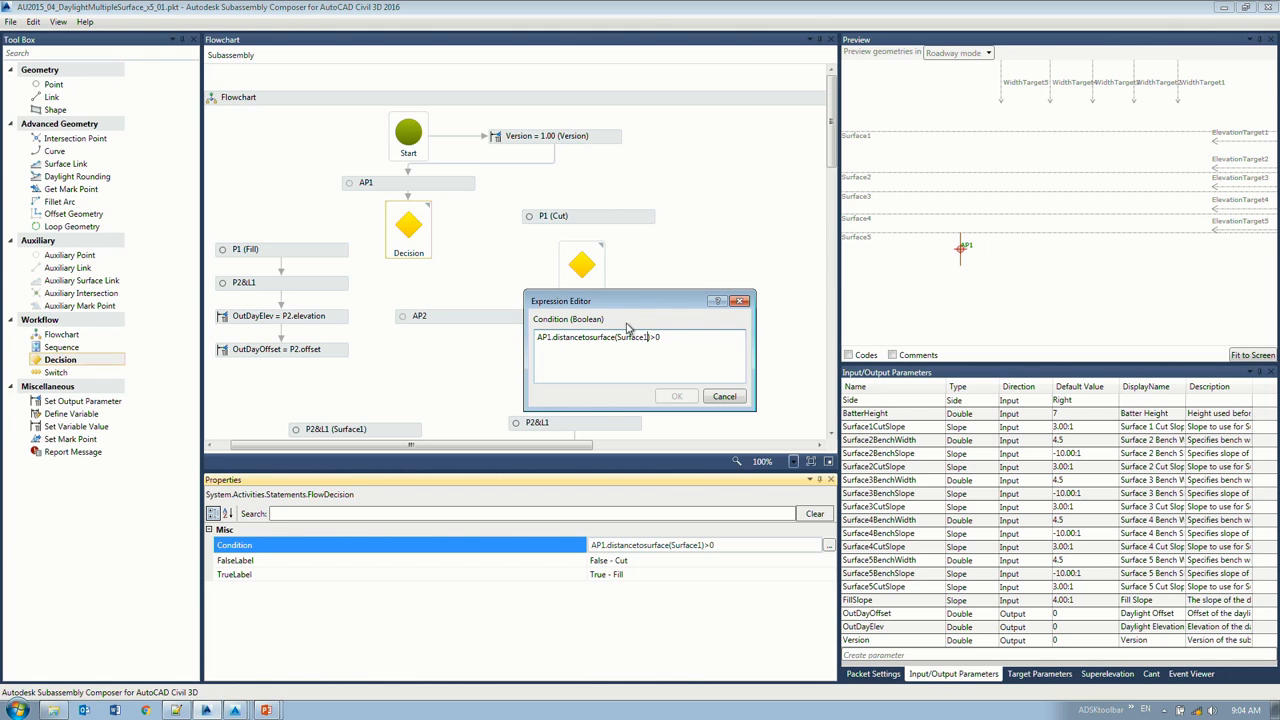
{"action": "left_click", "coordinate": [732, 397]}
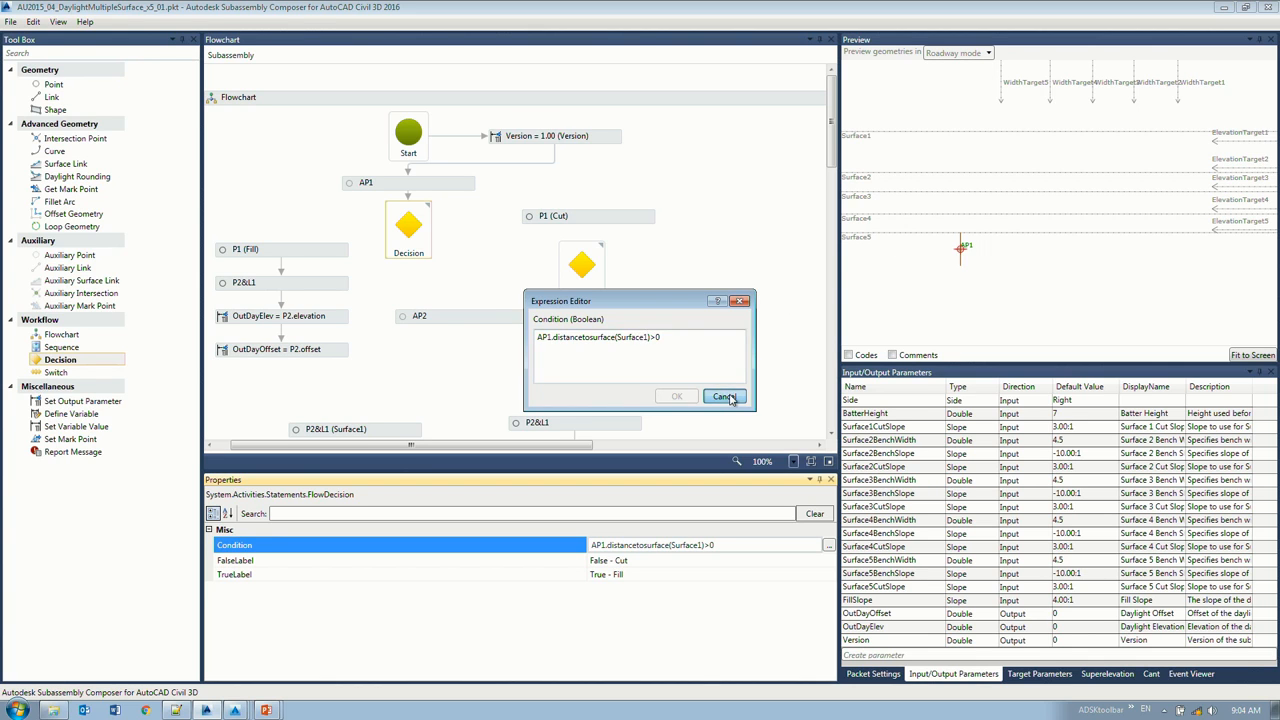
Step: Connect the first decision's True - Fill branch to P1 (Fill) and move Surface1 below AP1 in the preview
{"action": "left_click_drag", "start_coordinate": [386, 230], "coordinate": [283, 249]}
{"action": "left_click", "coordinate": [894, 335]}
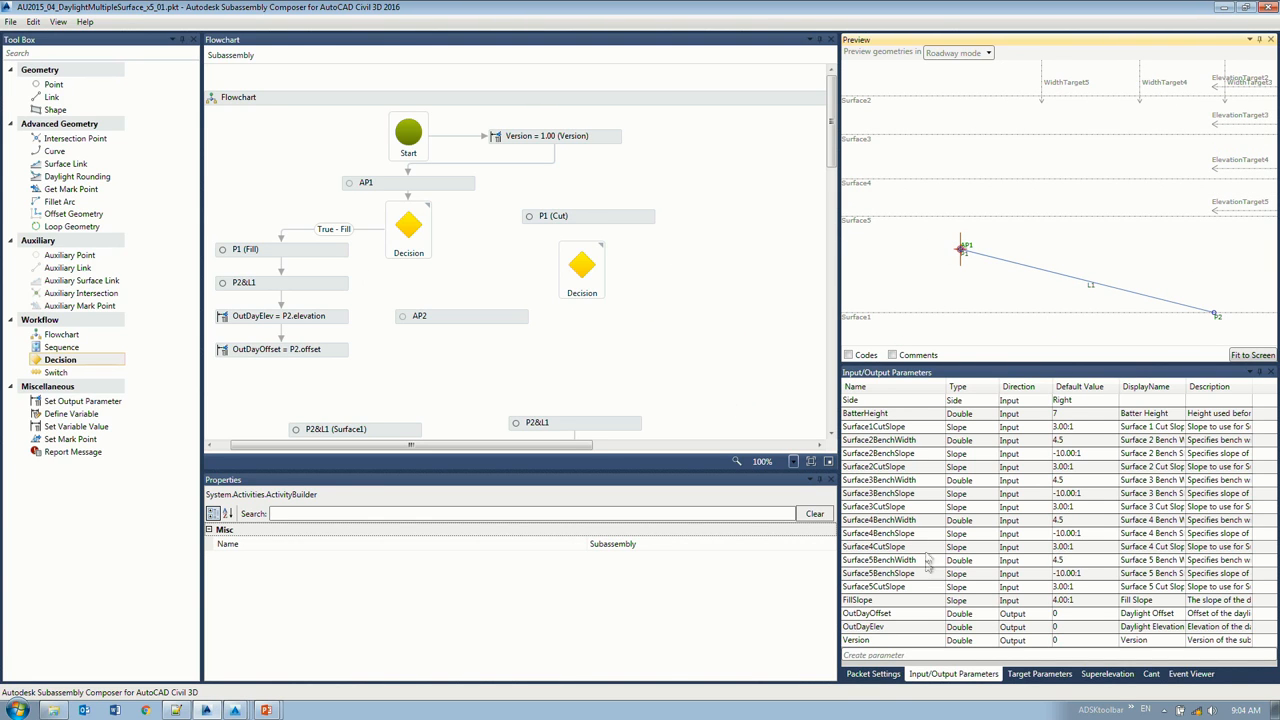
Step: Set the FillSlope default value to 2.00:1 and lower Surface1 slightly further in the preview
{"action": "left_click", "coordinate": [1088, 600]}
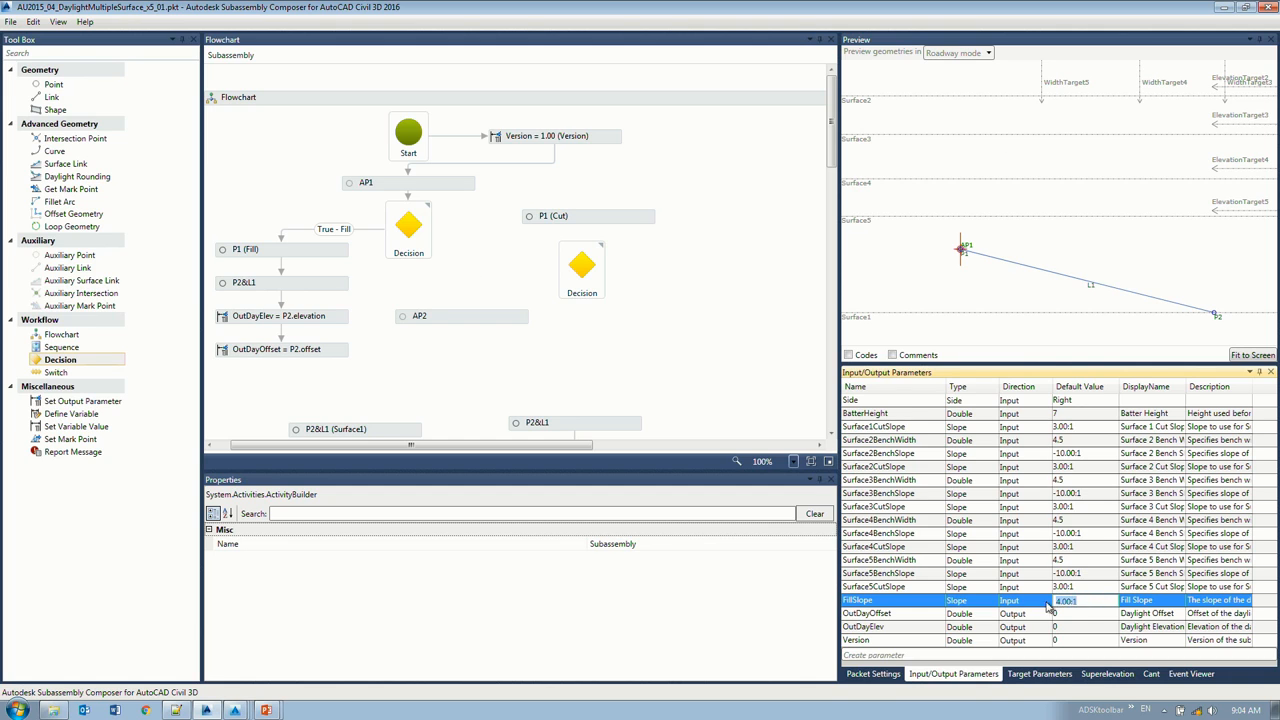
{"action": "type", "text": "2"}
{"action": "key", "text": "Return"}
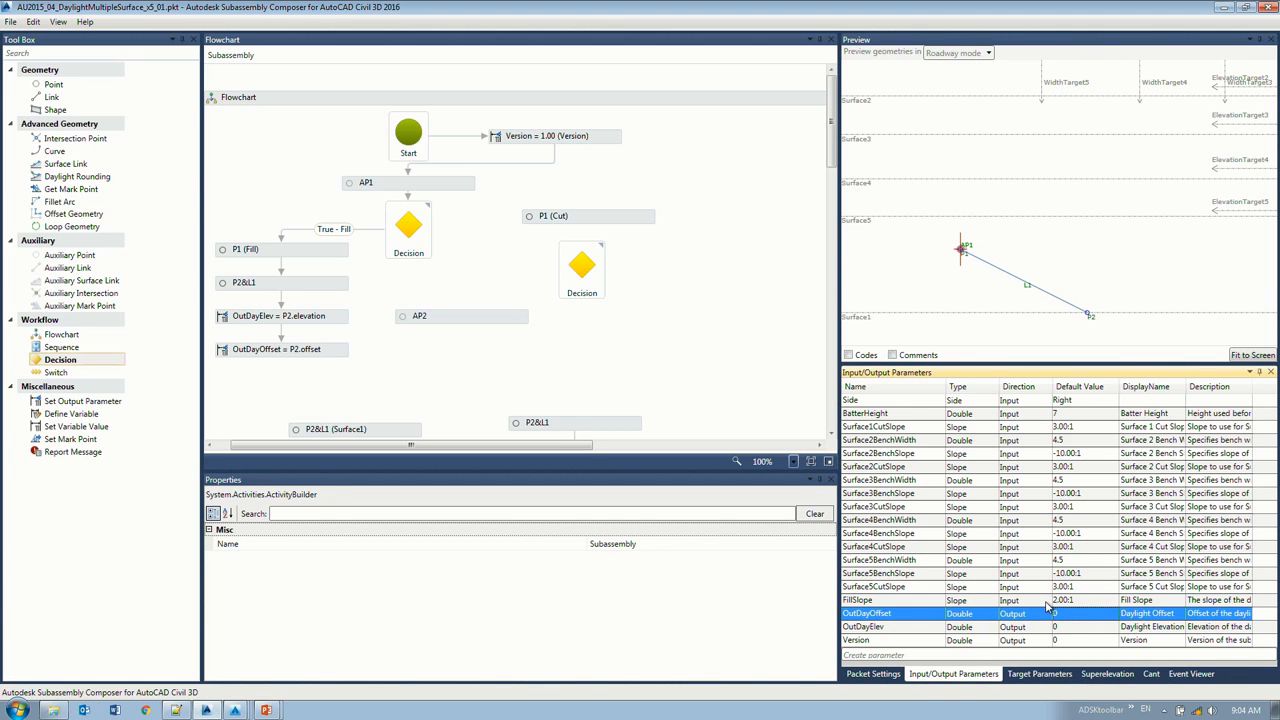
{"action": "left_click_drag", "start_coordinate": [865, 313], "coordinate": [985, 365]}
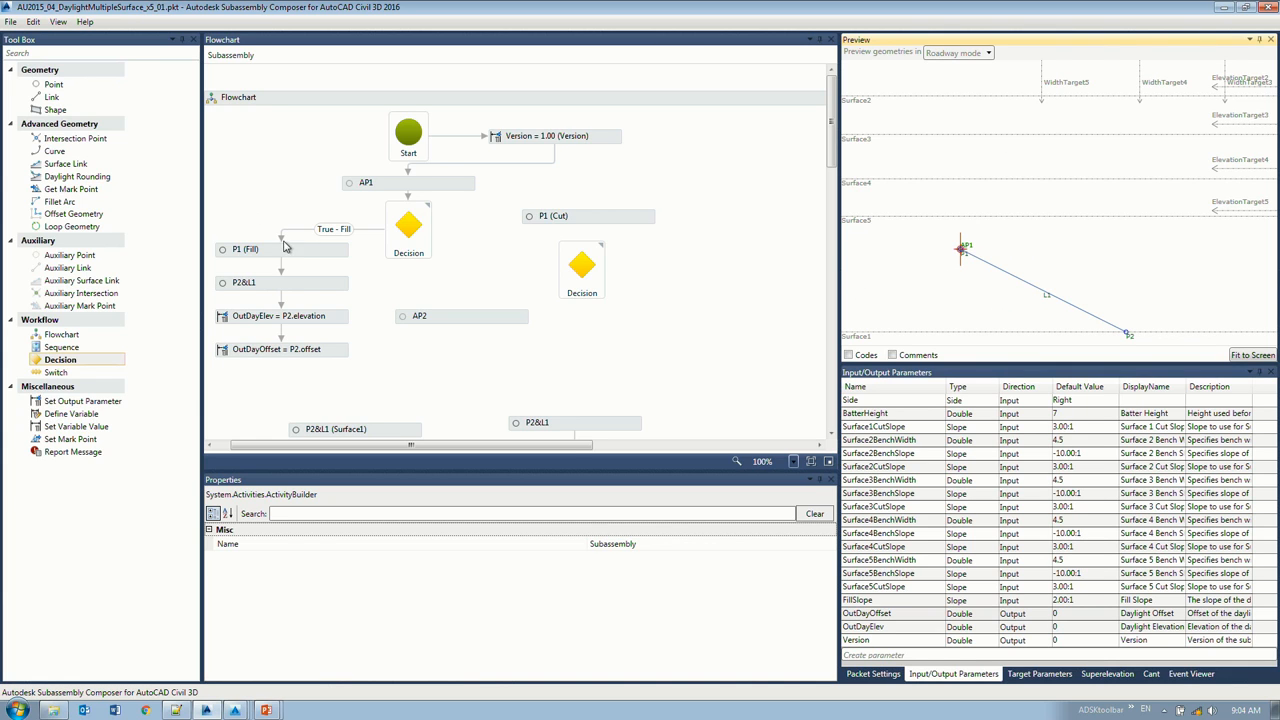
Step: Connect the first decision's False - Cut branch to P1 (Cut) and move Surface1 back above Surface2 in the preview
{"action": "left_click", "coordinate": [408, 234]}
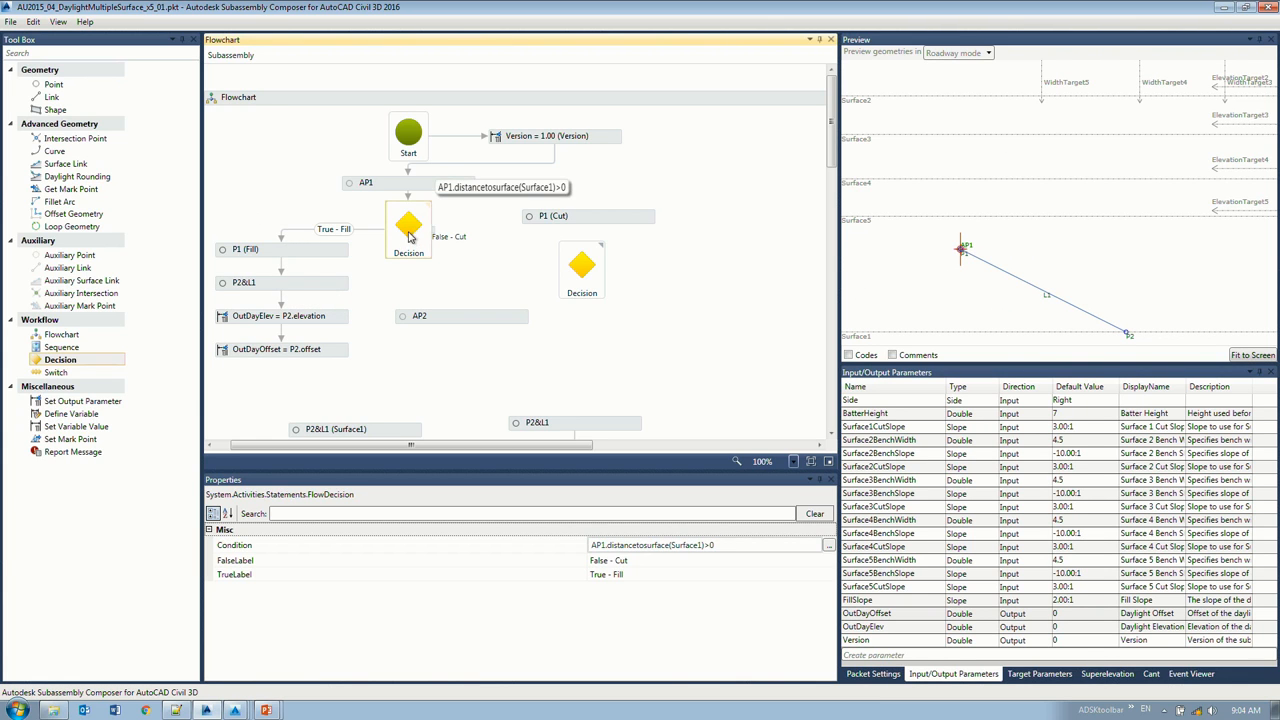
{"action": "left_click_drag", "start_coordinate": [436, 234], "coordinate": [528, 218]}
{"action": "left_click", "coordinate": [556, 216]}
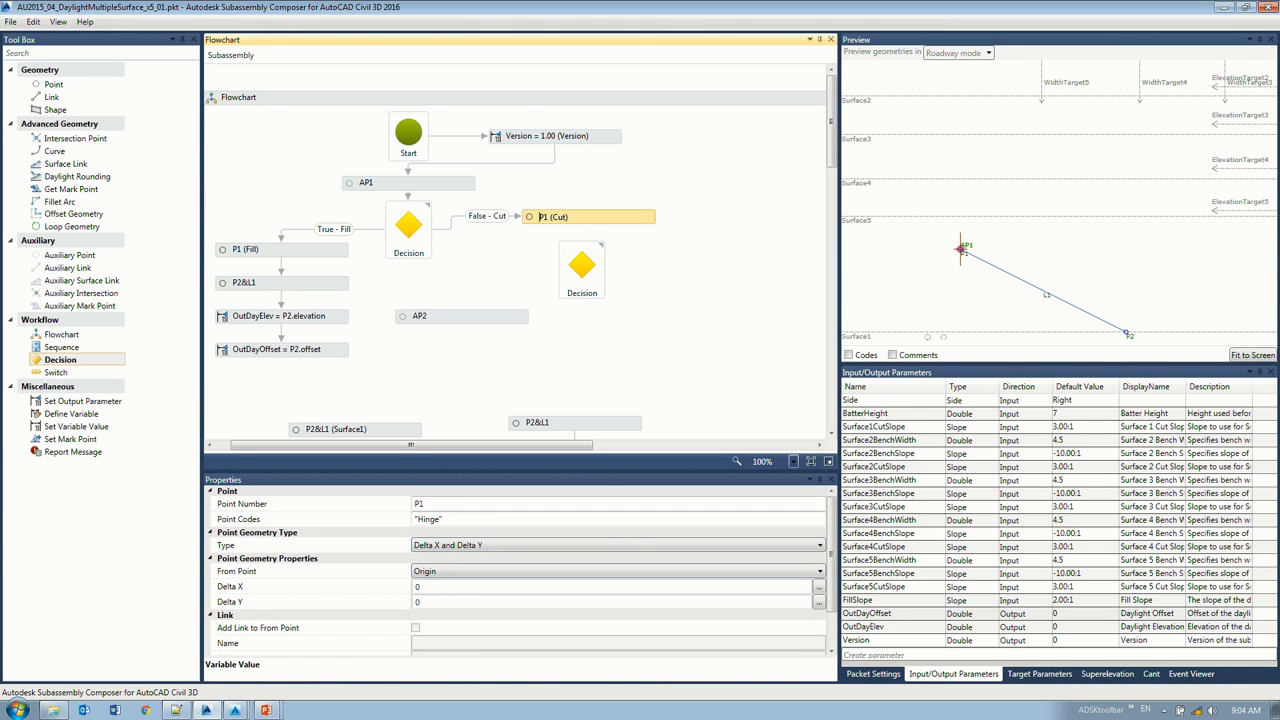
{"action": "left_click_drag", "start_coordinate": [852, 334], "coordinate": [877, 105]}
{"action": "scroll", "coordinate": [865, 243], "scroll_direction": "up", "scroll_amount": 2}
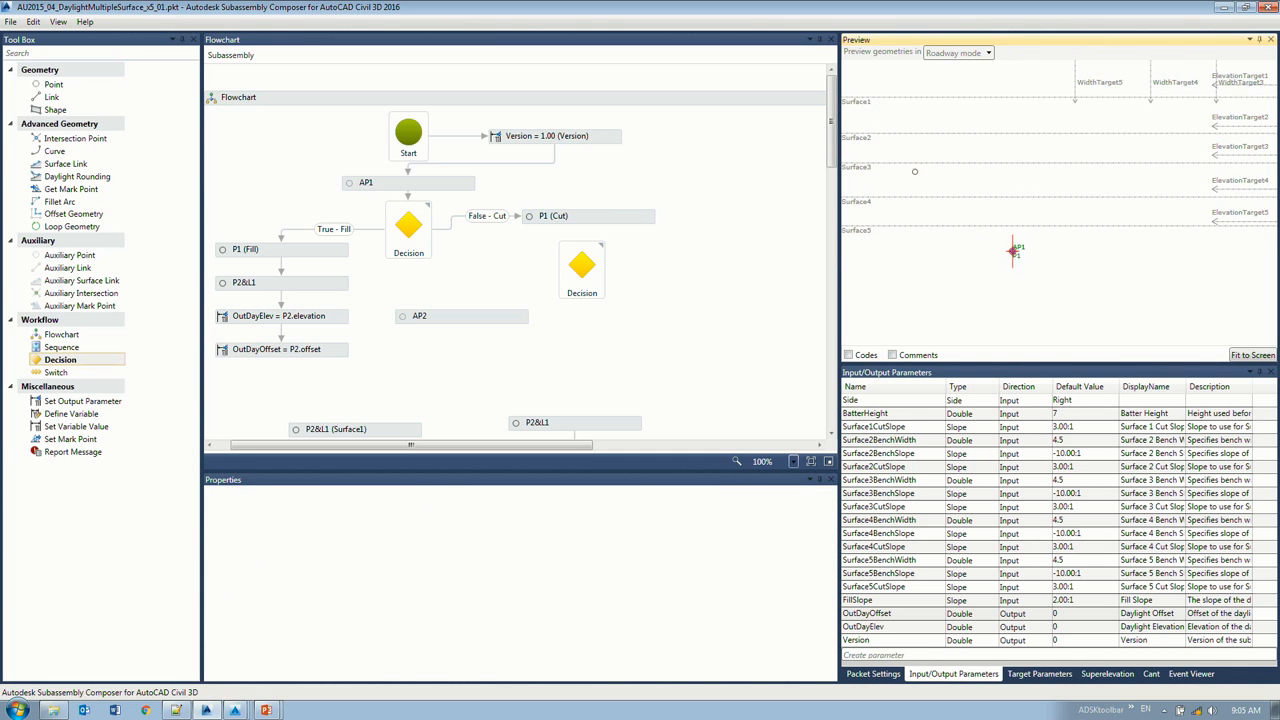
Step: Connect P1 (Cut) to the second decision directly beneath it in the flowchart
{"action": "scroll", "coordinate": [968, 244], "scroll_direction": "up", "scroll_amount": 3}
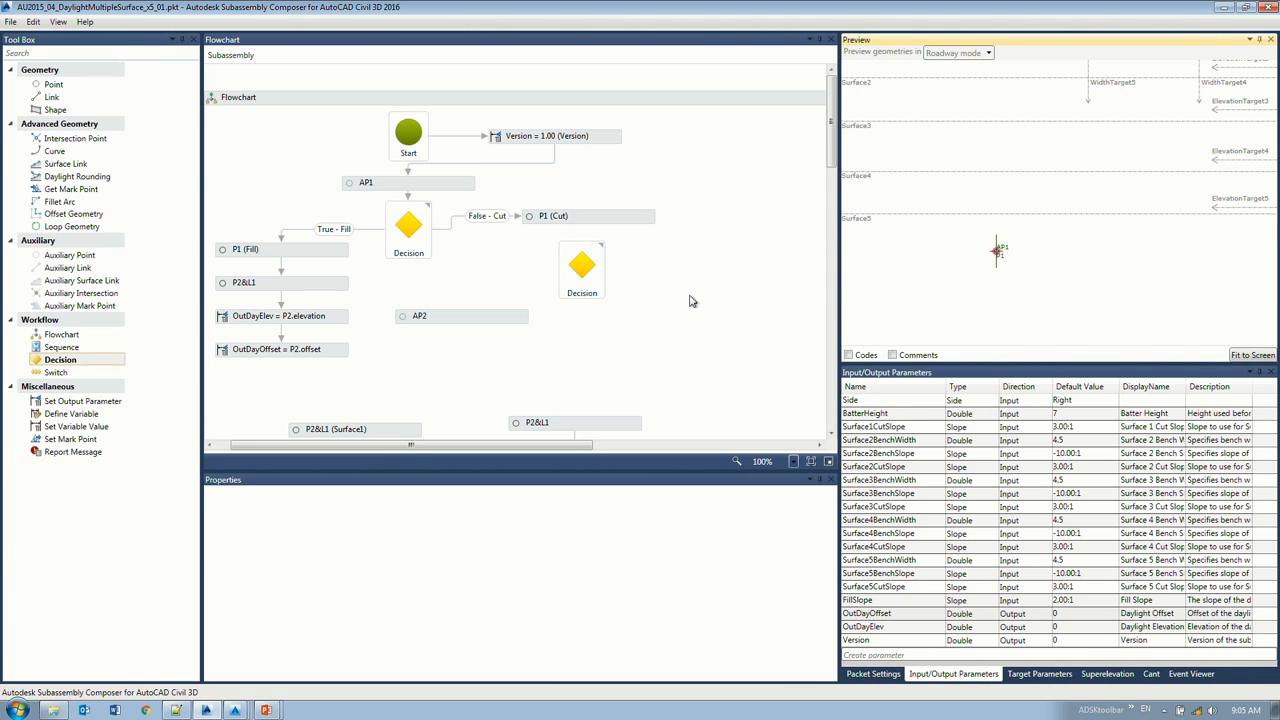
{"action": "scroll", "coordinate": [690, 301], "scroll_direction": "down", "scroll_amount": 1}
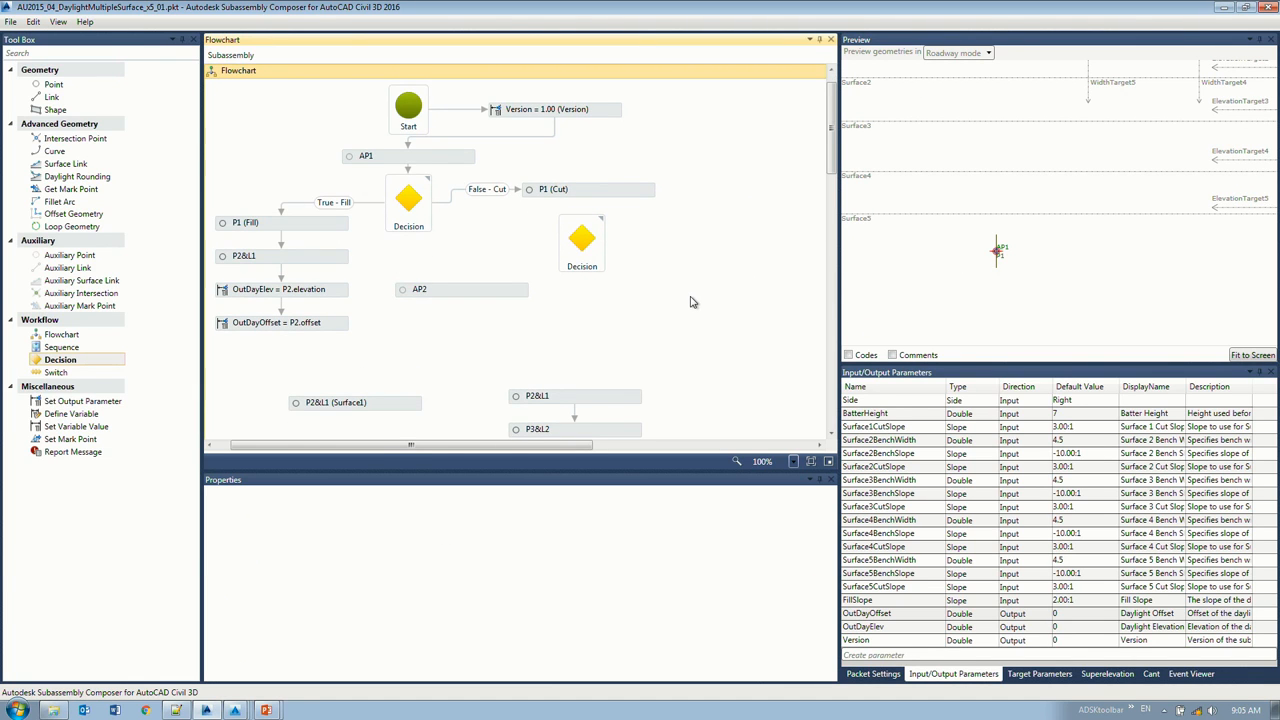
{"action": "left_click_drag", "start_coordinate": [588, 196], "coordinate": [588, 226]}
Step: Examine both parts of the second decision's condition in an enlarged Expression Editor, covering Surface5 validity and P1's distance to it
{"action": "left_click", "coordinate": [584, 240]}
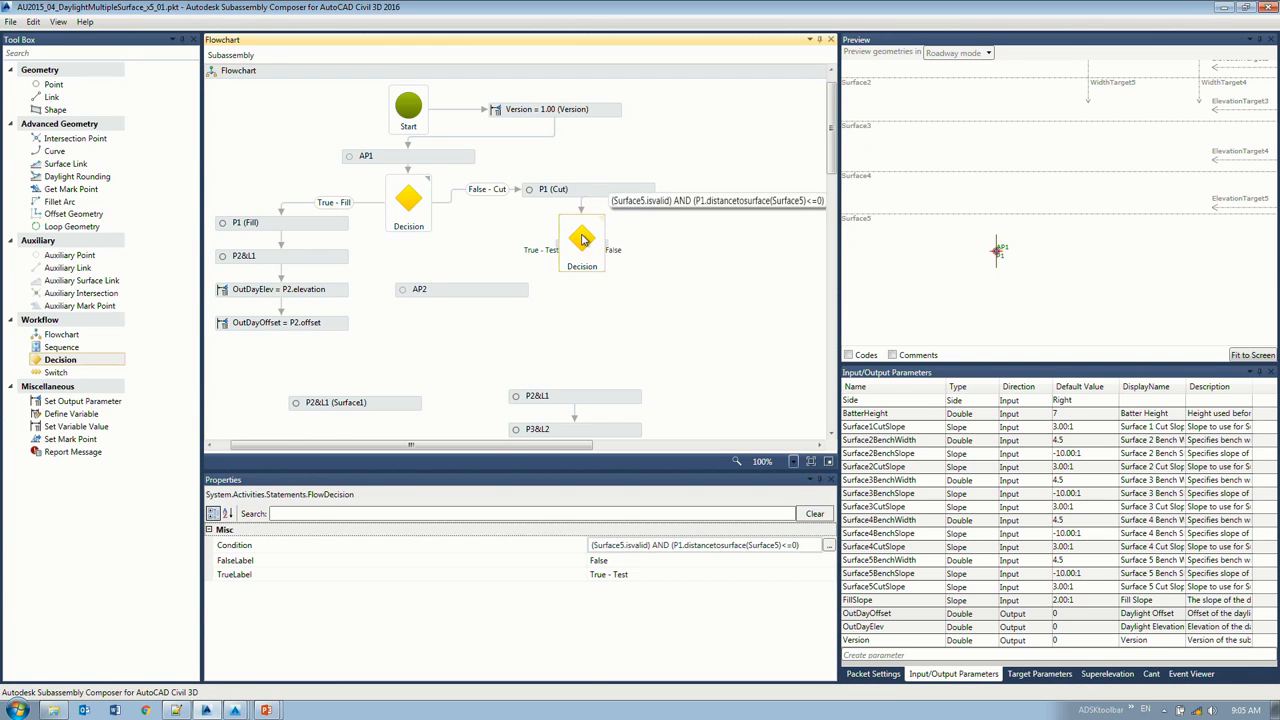
{"action": "left_click", "coordinate": [828, 545]}
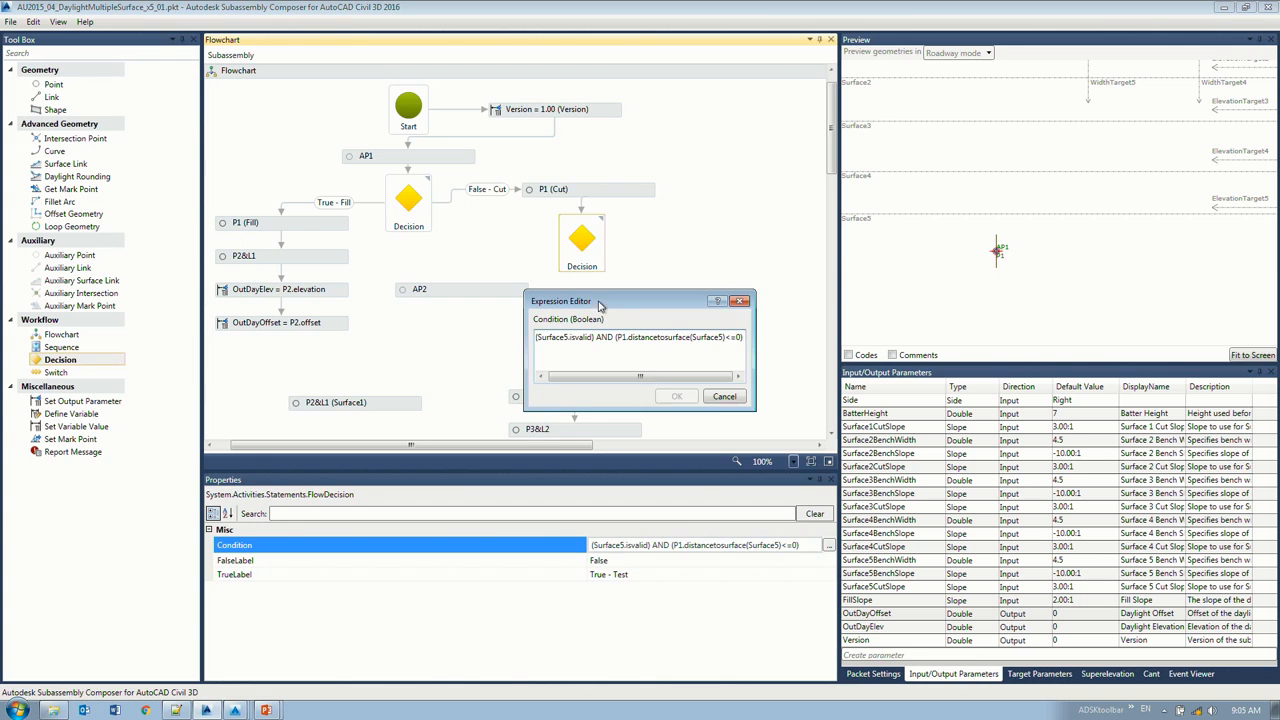
{"action": "left_click_drag", "start_coordinate": [637, 338], "coordinate": [762, 413]}
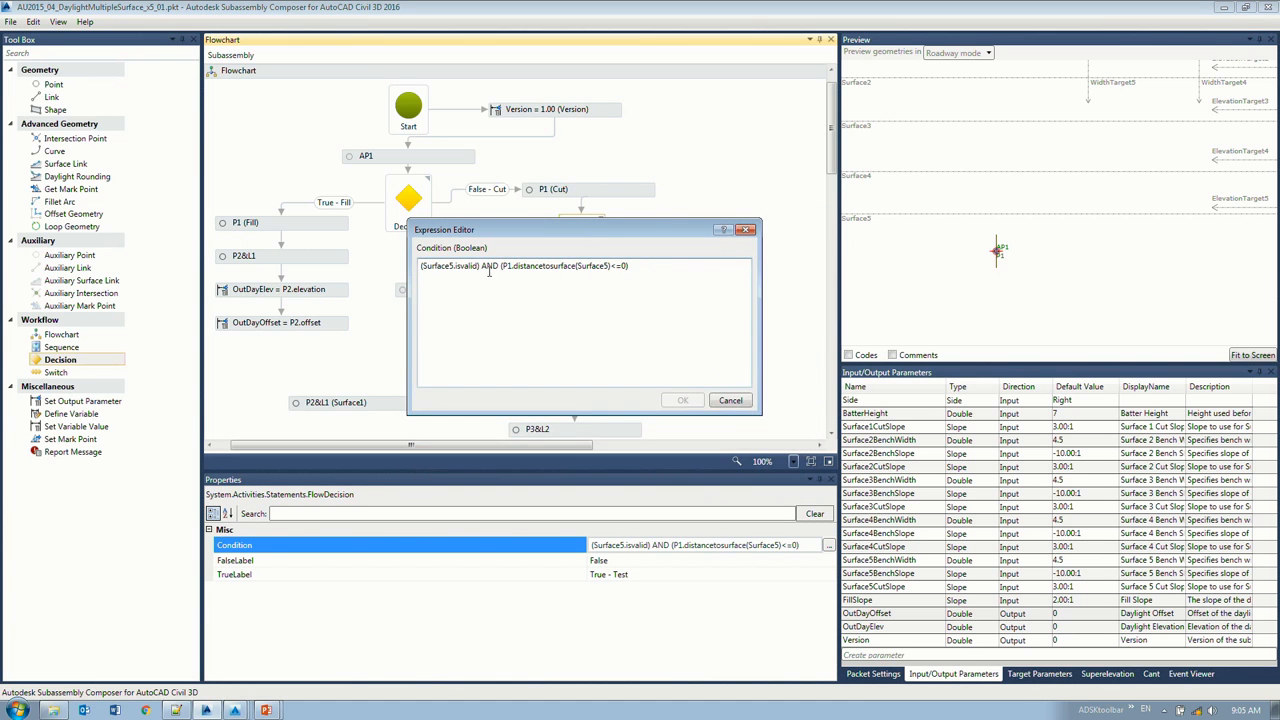
{"action": "left_click_drag", "start_coordinate": [482, 265], "coordinate": [421, 266]}
{"action": "left_click_drag", "start_coordinate": [500, 266], "coordinate": [629, 267]}
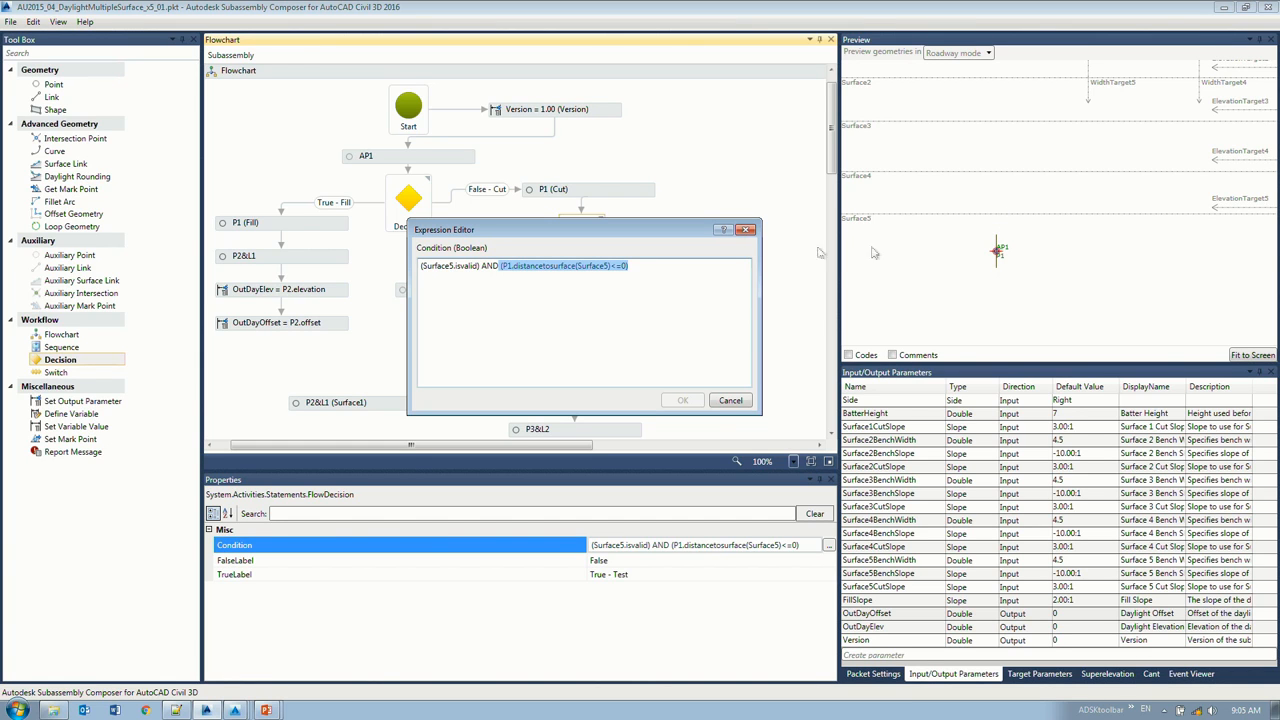
{"action": "left_click", "coordinate": [729, 400]}
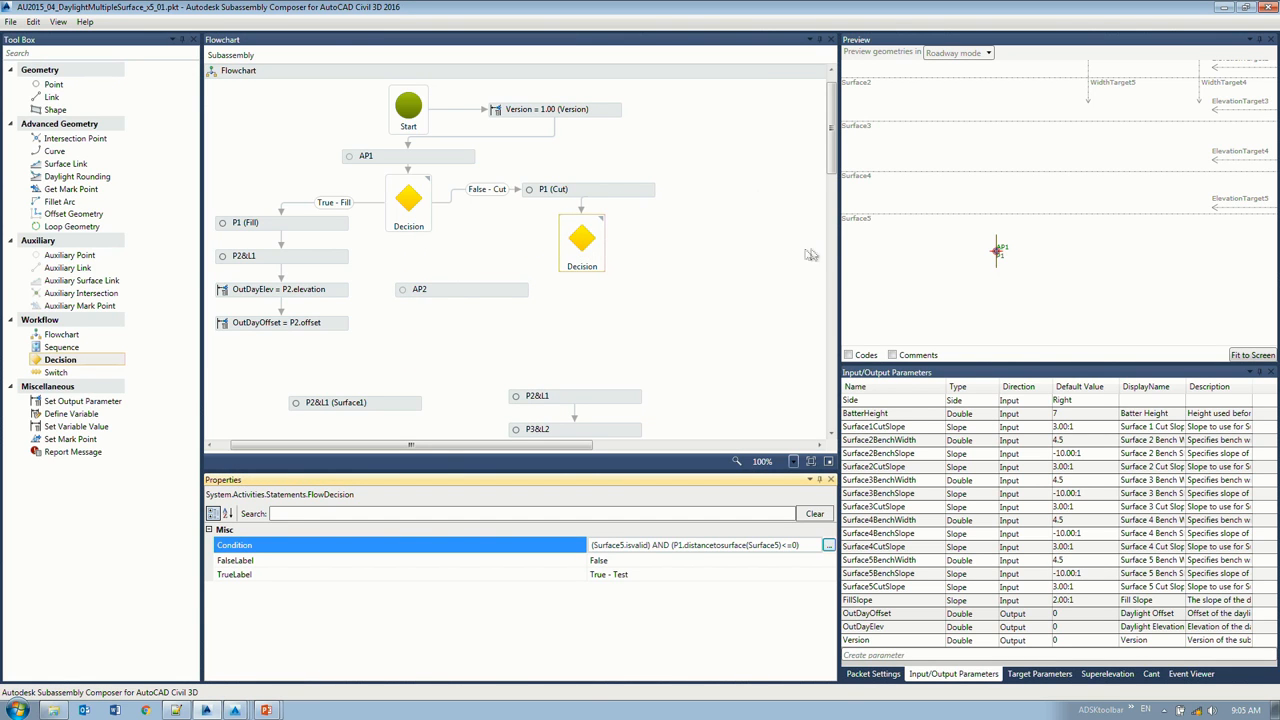
Step: Shift Surface5 around AP1 in the preview to illustrate the condition and connect the second decision's True - Test branch to AP2
{"action": "left_click", "coordinate": [845, 218]}
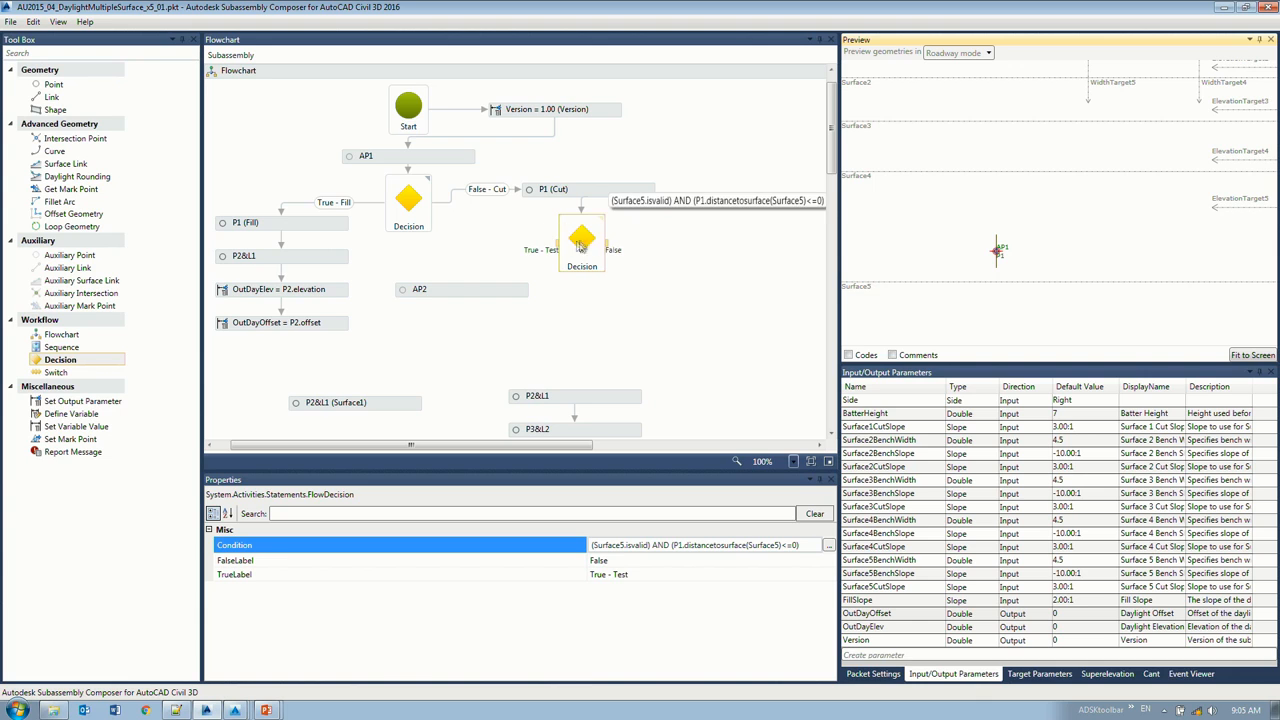
{"action": "left_click_drag", "start_coordinate": [534, 248], "coordinate": [464, 290]}
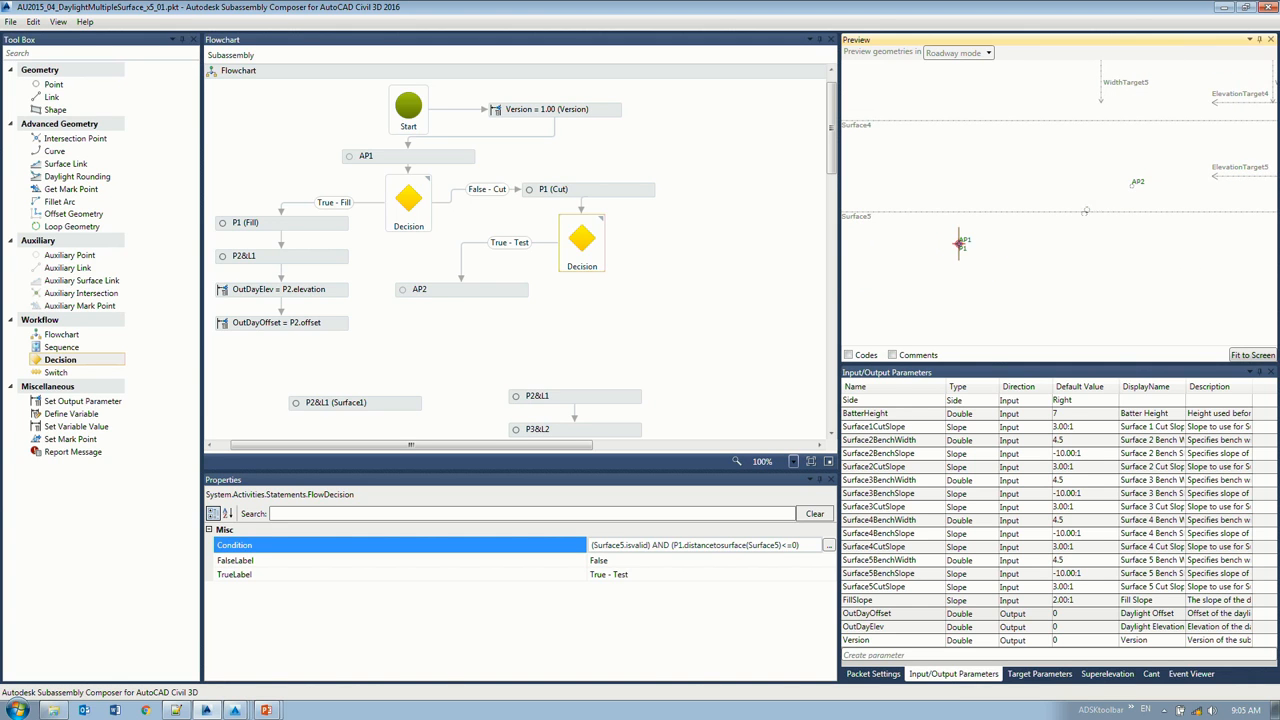
Step: Examine AP2's Slope and Delta X expressions together with the Surface5CutSlope input parameter they reference
{"action": "left_click", "coordinate": [487, 289]}
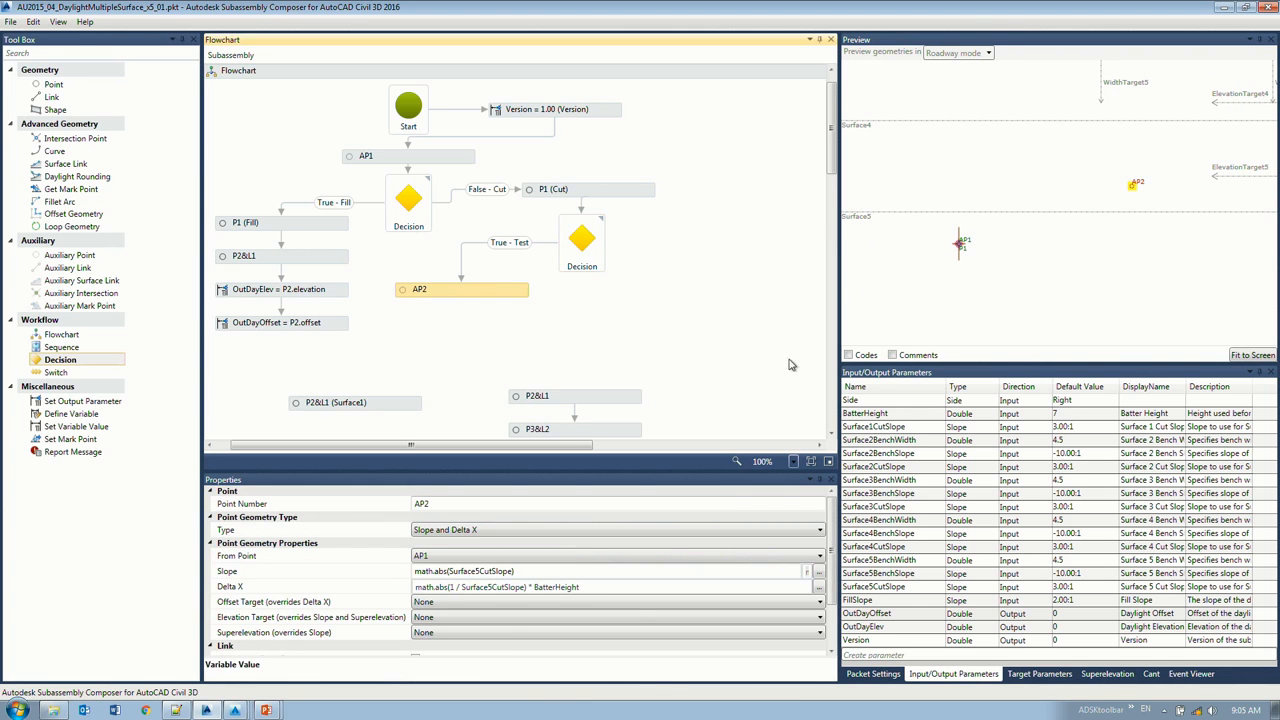
{"action": "left_click", "coordinate": [535, 571]}
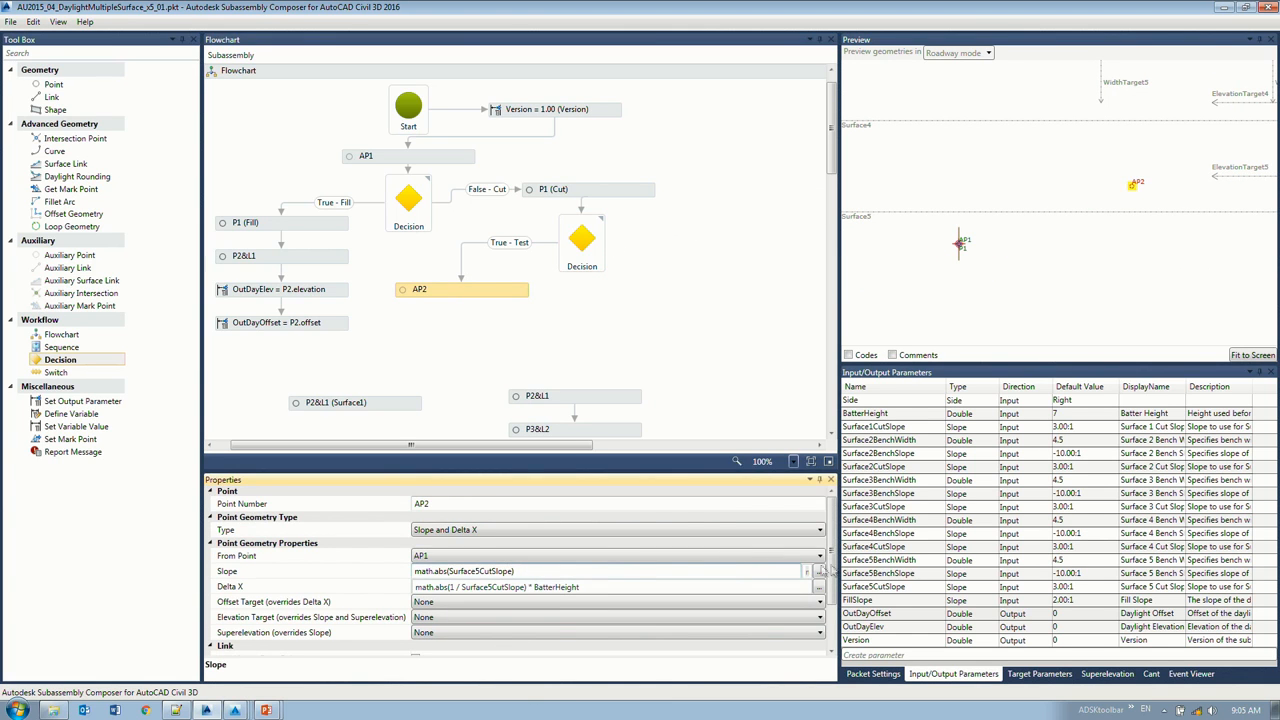
{"action": "left_click", "coordinate": [884, 562]}
{"action": "left_click", "coordinate": [892, 587]}
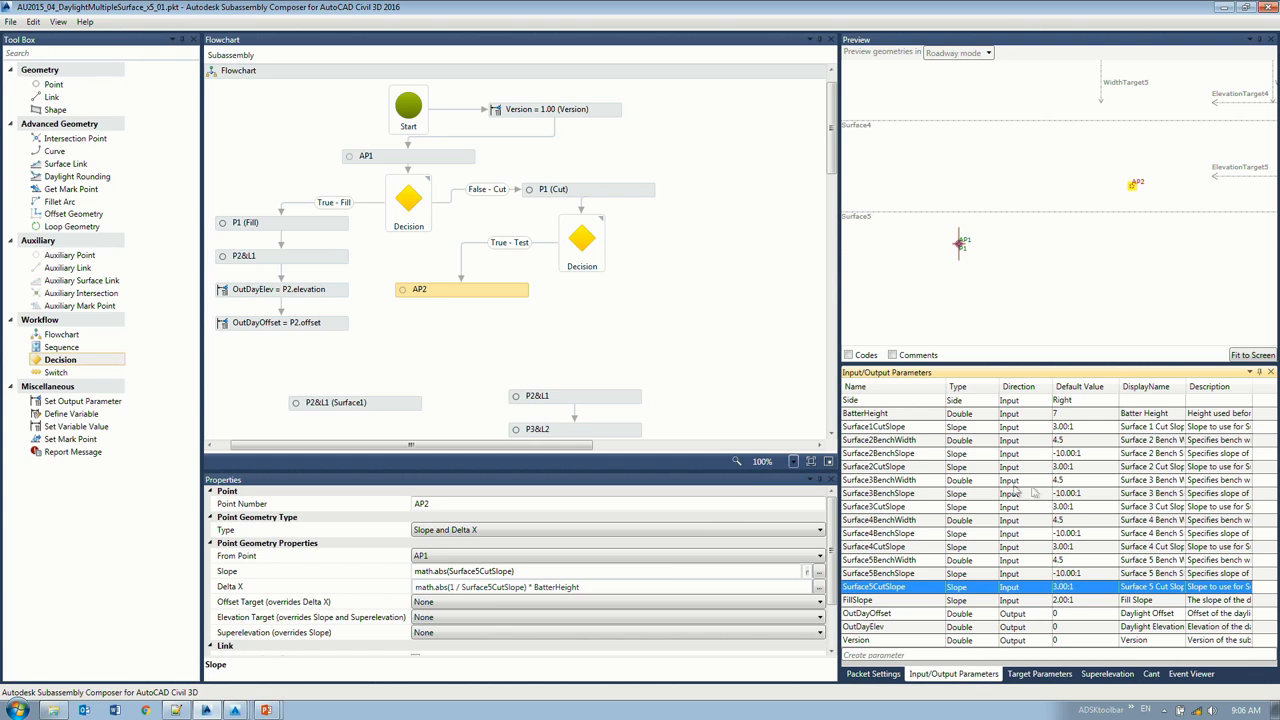
{"action": "left_click", "coordinate": [491, 587]}
{"action": "left_click_drag", "start_coordinate": [429, 587], "coordinate": [579, 587]}
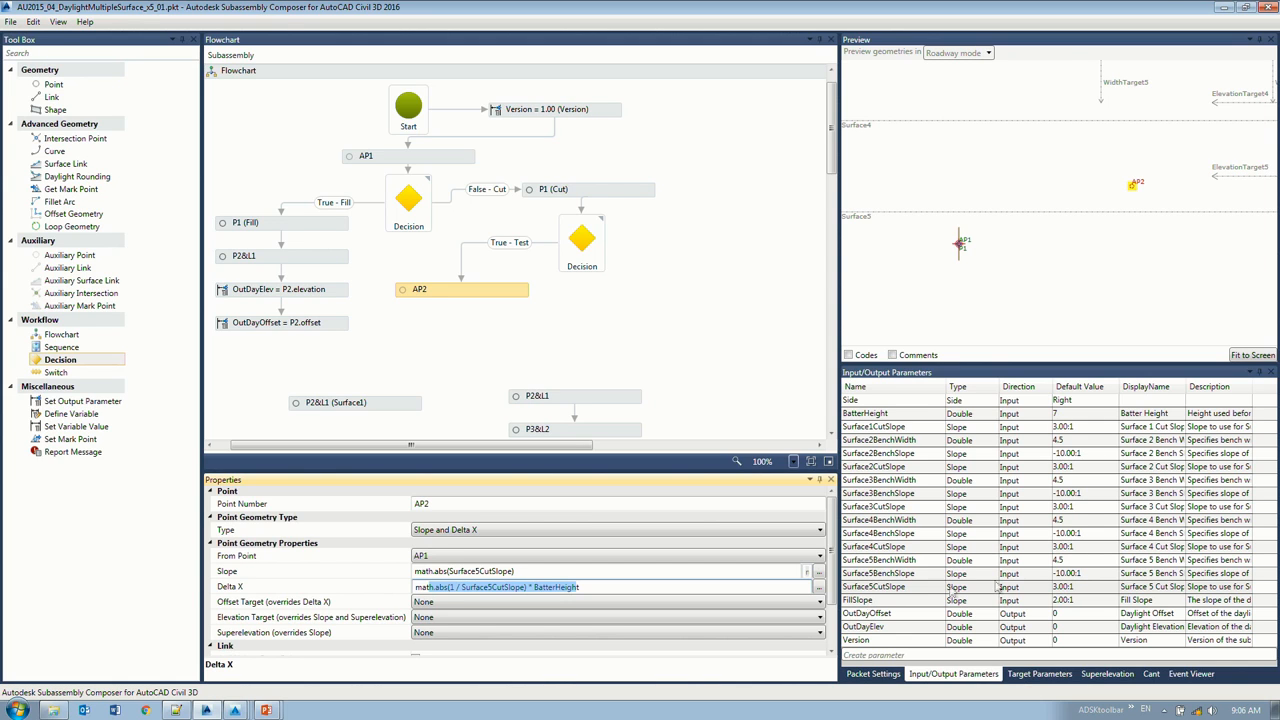
Step: Examine the BatterHeight input parameter used in AP2's Delta X expression together with AP2 and Surface5 in the preview
{"action": "left_click", "coordinate": [882, 415]}
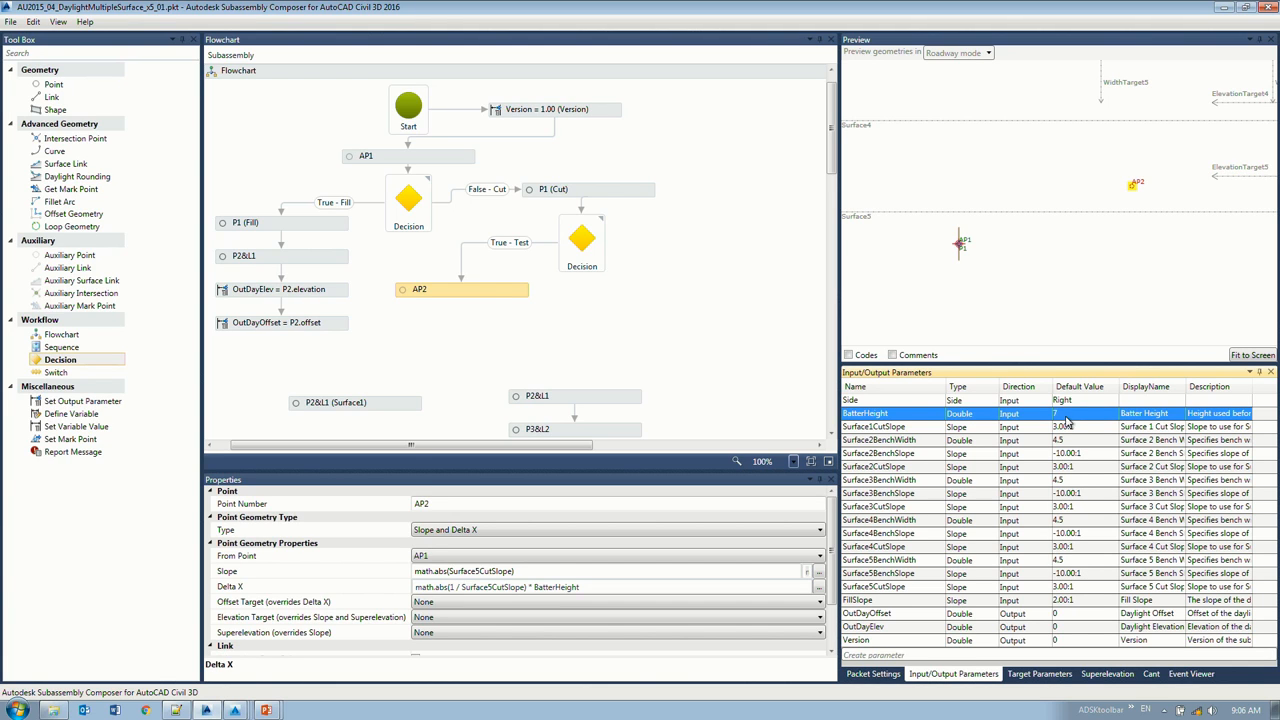
{"action": "left_click", "coordinate": [474, 289]}
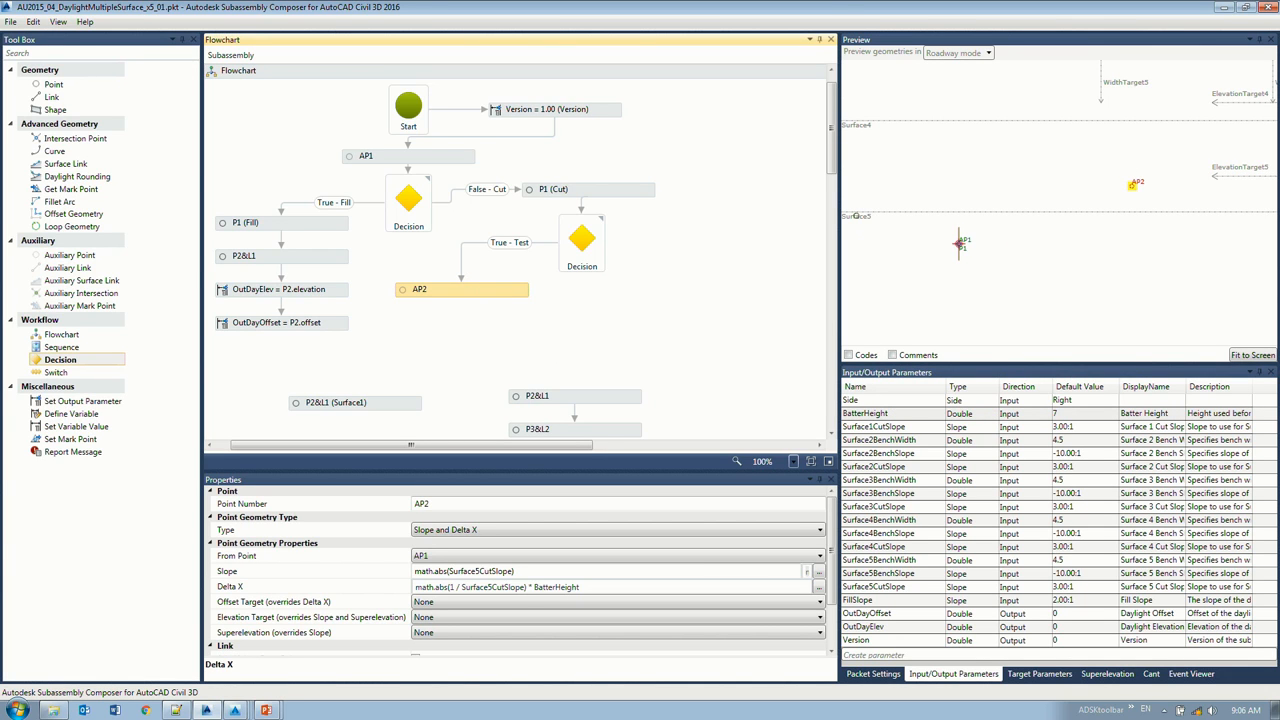
{"action": "left_click", "coordinate": [856, 216]}
{"action": "left_click", "coordinate": [469, 350]}
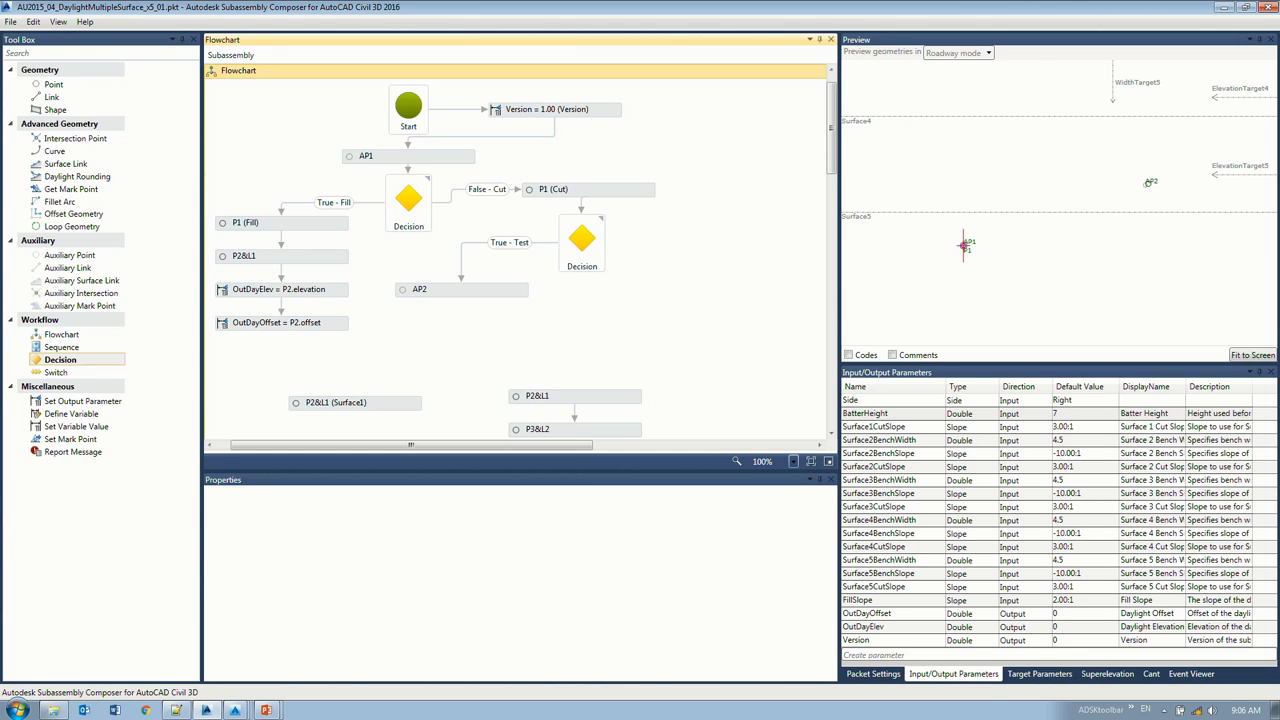
Step: Add a decision to the flowchart beneath AP2 and connect AP2 to it
{"action": "left_click", "coordinate": [54, 84]}
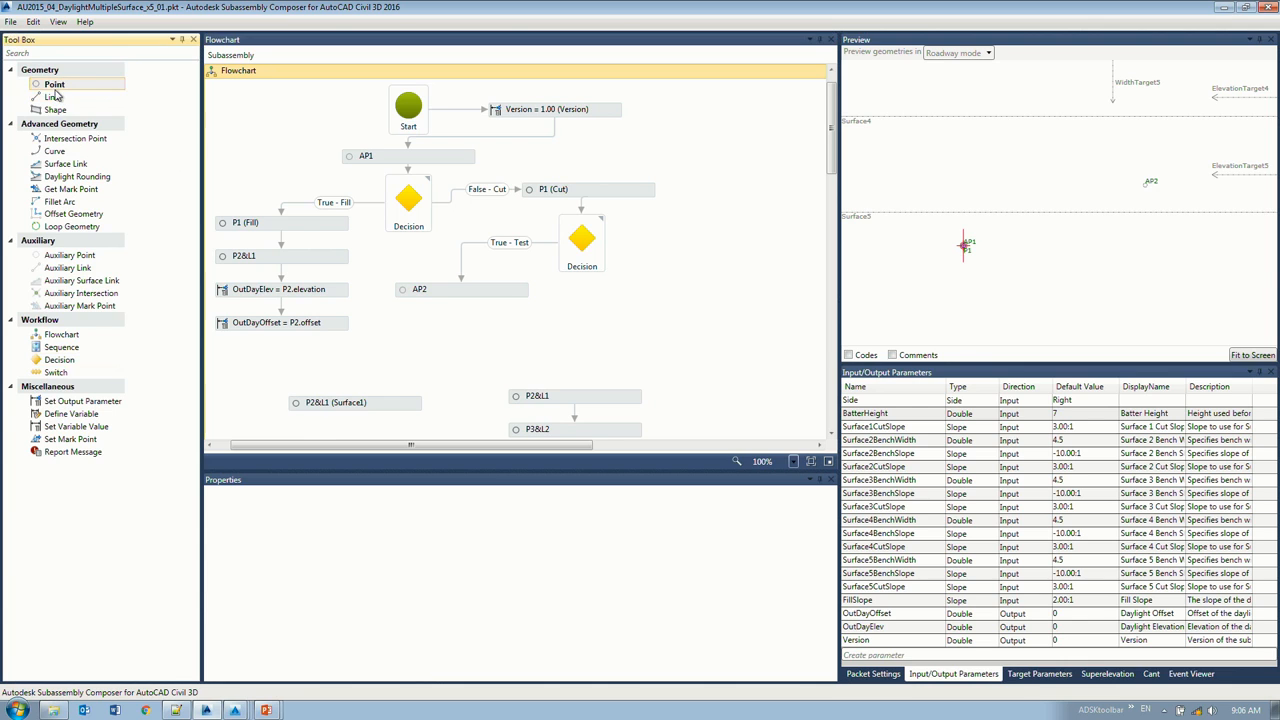
{"action": "left_click_drag", "start_coordinate": [59, 359], "coordinate": [462, 350]}
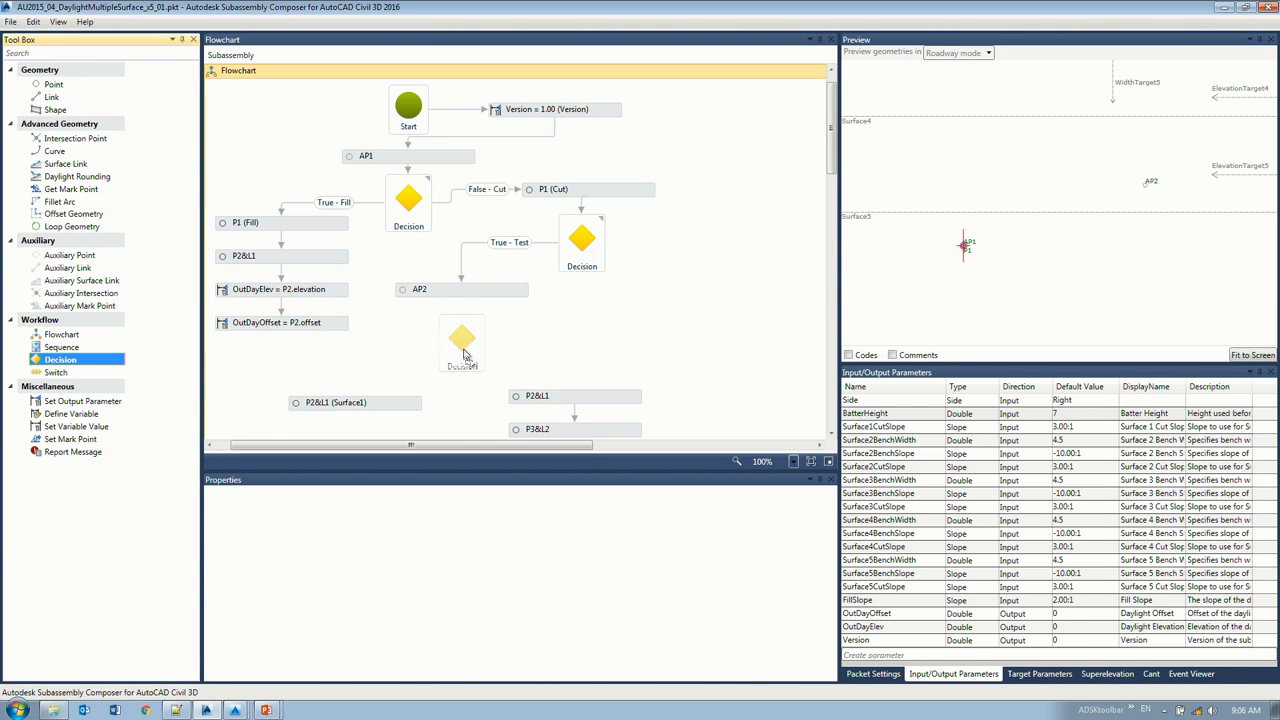
{"action": "left_click", "coordinate": [461, 395]}
{"action": "key", "text": "Delete"}
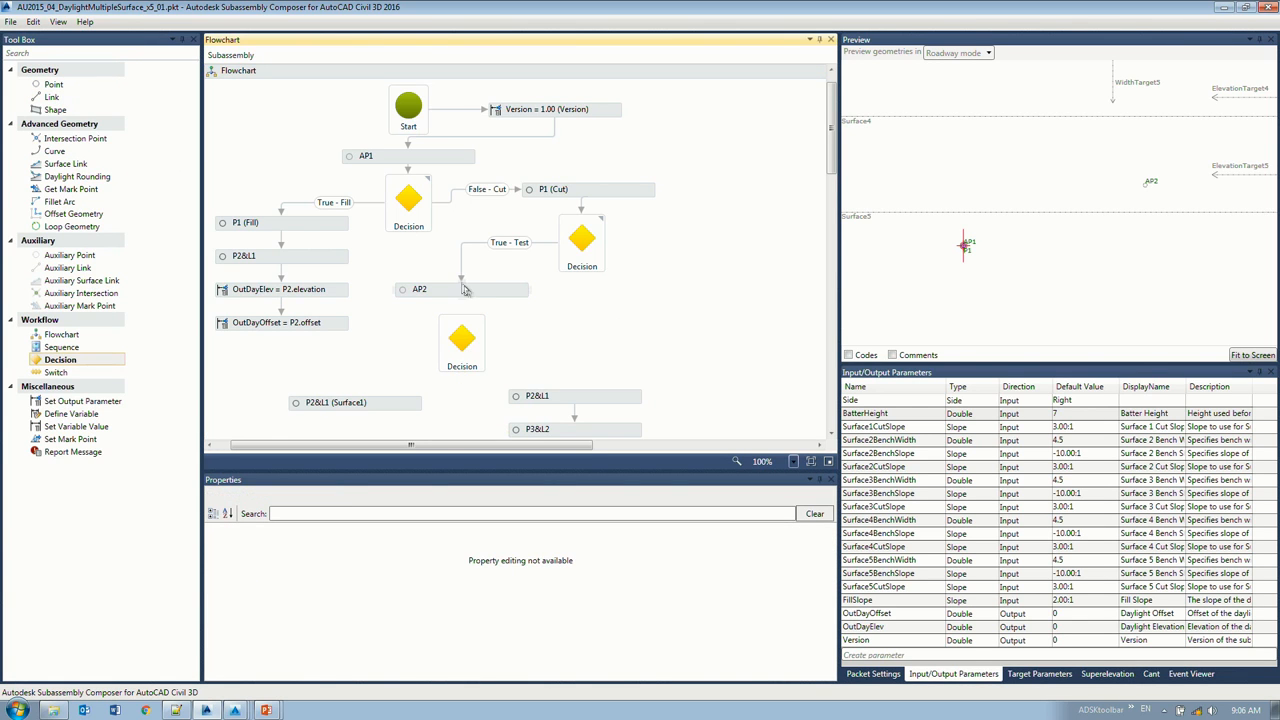
{"action": "left_click_drag", "start_coordinate": [463, 305], "coordinate": [462, 345]}
Step: Set the condition of the decision below AP2 to AP2.DistanceToSurface(Surface1) > 0
{"action": "left_click", "coordinate": [460, 352]}
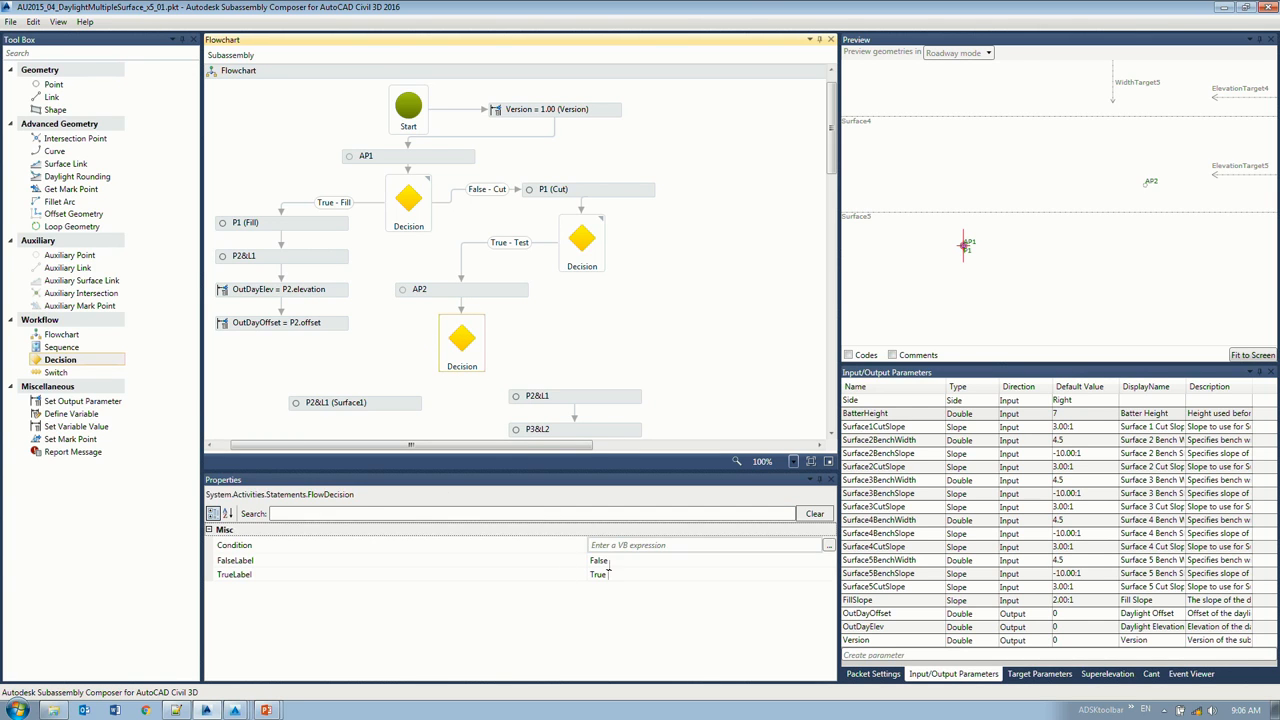
{"action": "left_click", "coordinate": [620, 545]}
{"action": "left_click", "coordinate": [828, 546]}
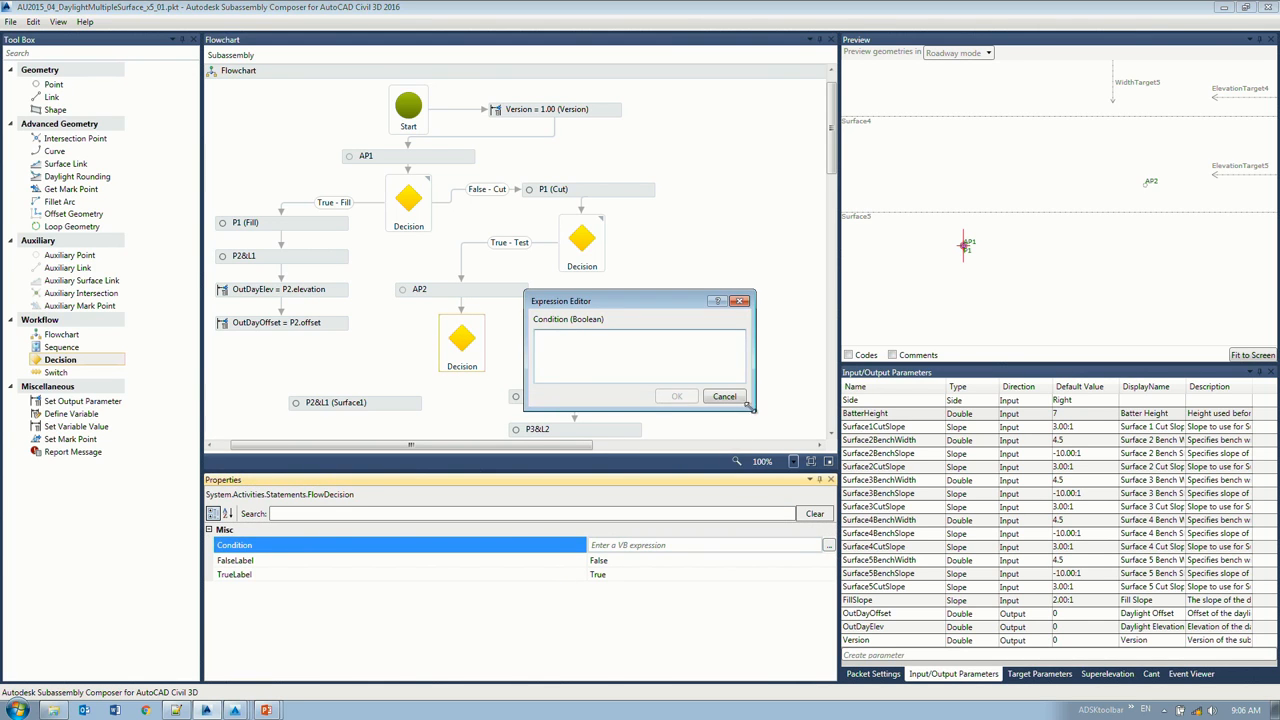
{"action": "type", "text": "AP"}
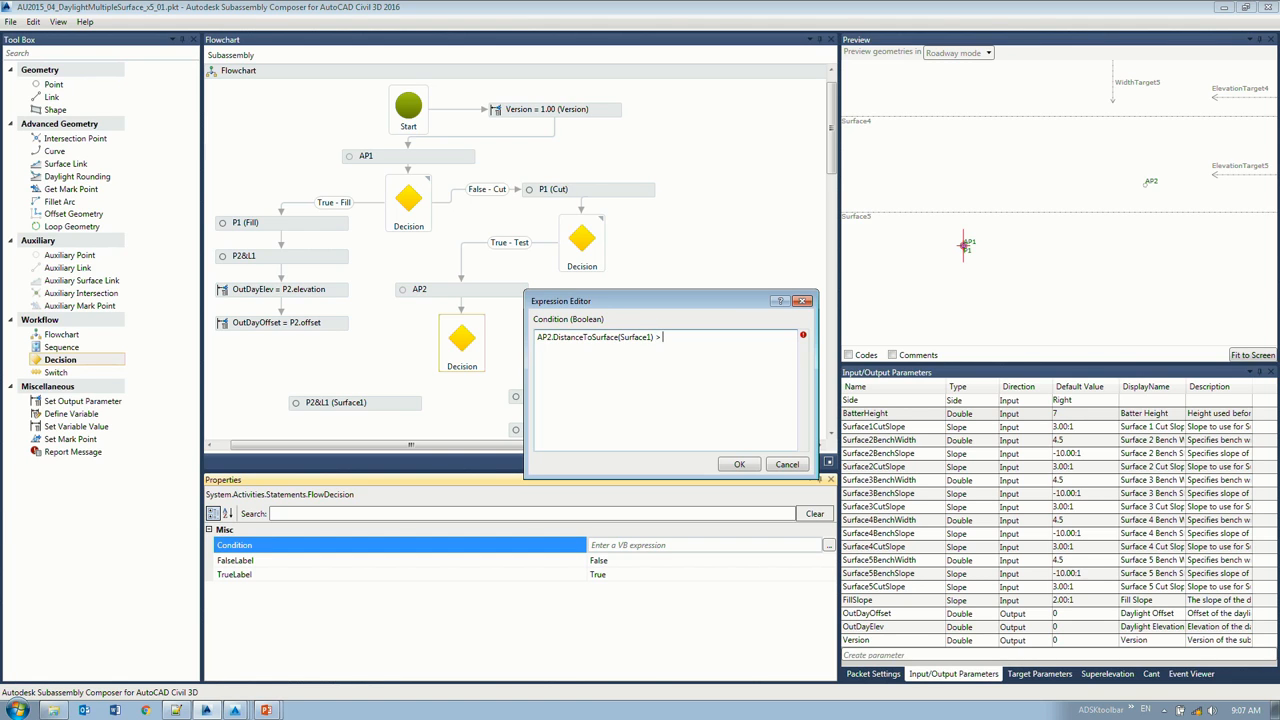
{"action": "left_click", "coordinate": [739, 466]}
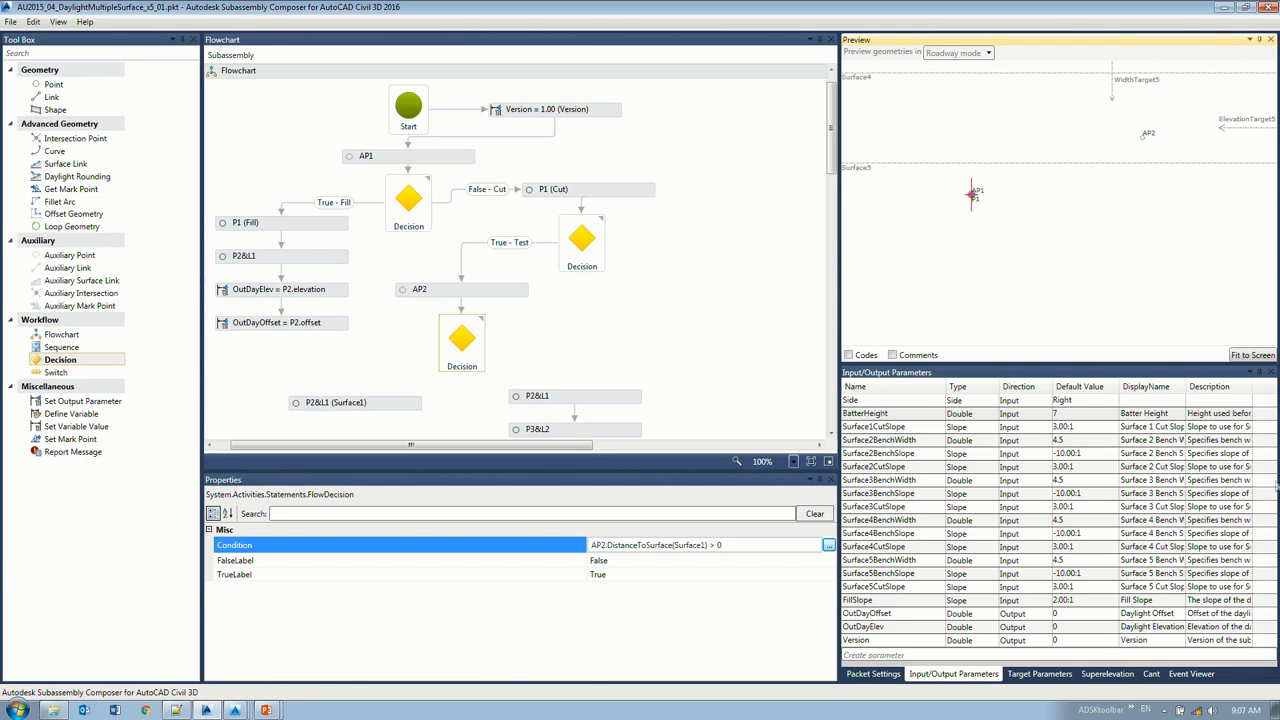
Step: Lower Surface1 to just below AP2 in the preview and connect the decision's True branch to P2&L1 (Surface1)
{"action": "left_click", "coordinate": [1252, 356]}
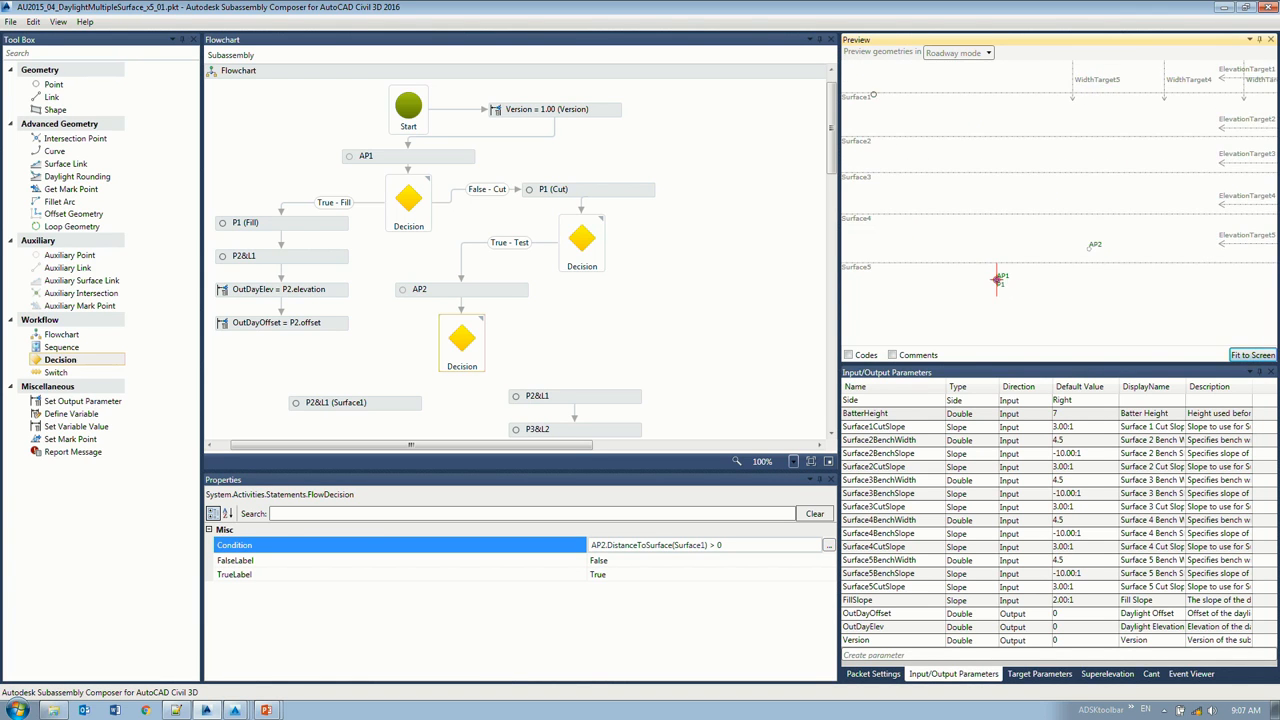
{"action": "left_click_drag", "start_coordinate": [866, 96], "coordinate": [868, 250]}
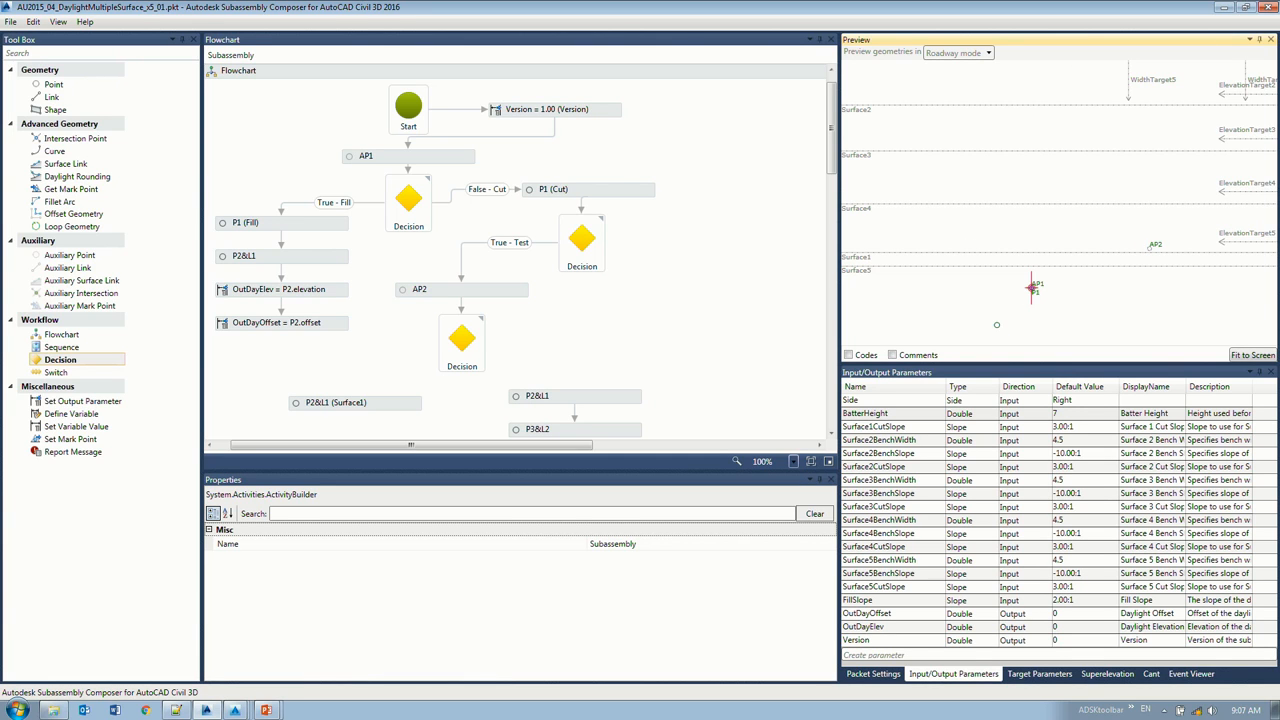
{"action": "left_click", "coordinate": [372, 404]}
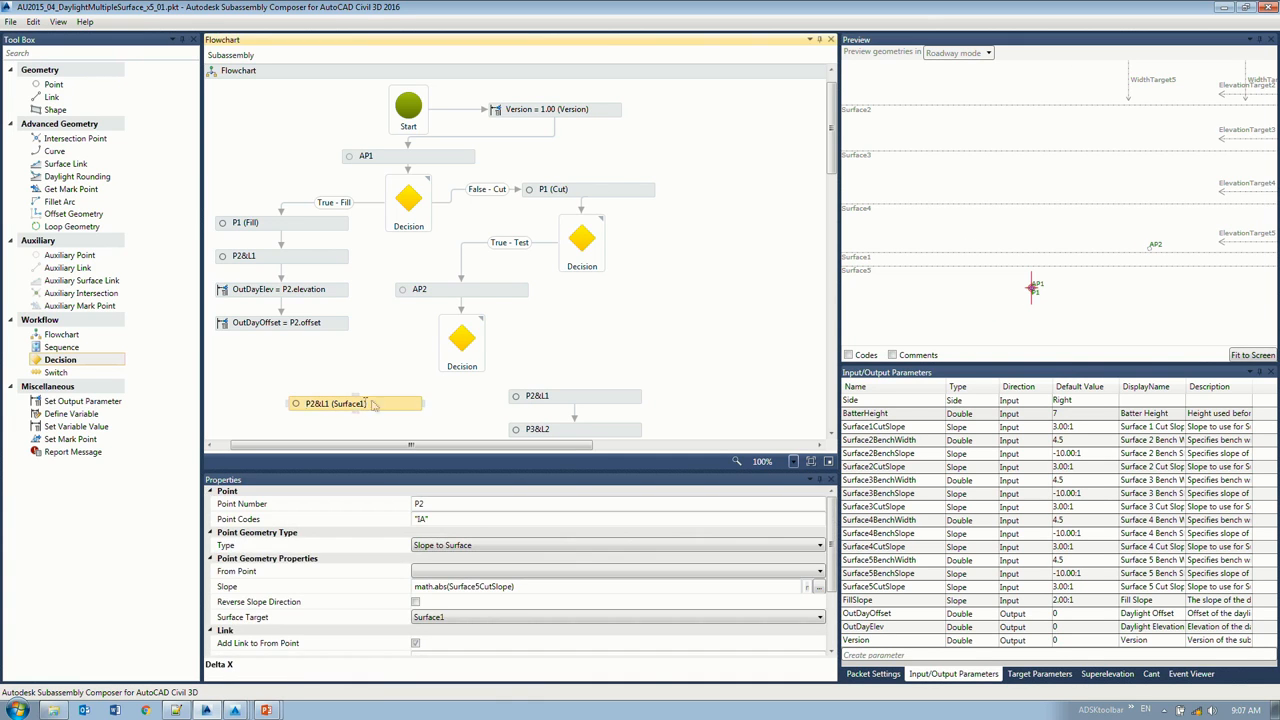
{"action": "left_click_drag", "start_coordinate": [440, 345], "coordinate": [355, 400]}
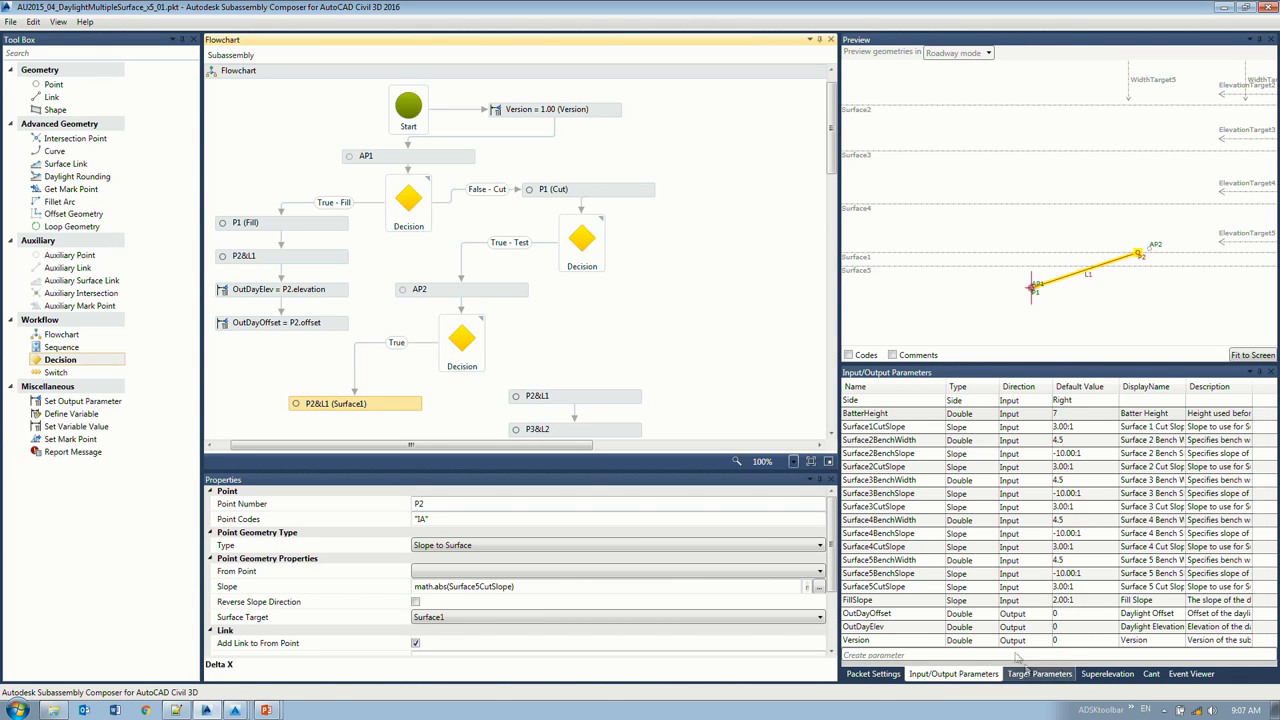
Step: Raise Surface1 above AP2 in the preview and connect the False branch of the decision below AP2 to P2&L1
{"action": "left_click", "coordinate": [880, 588]}
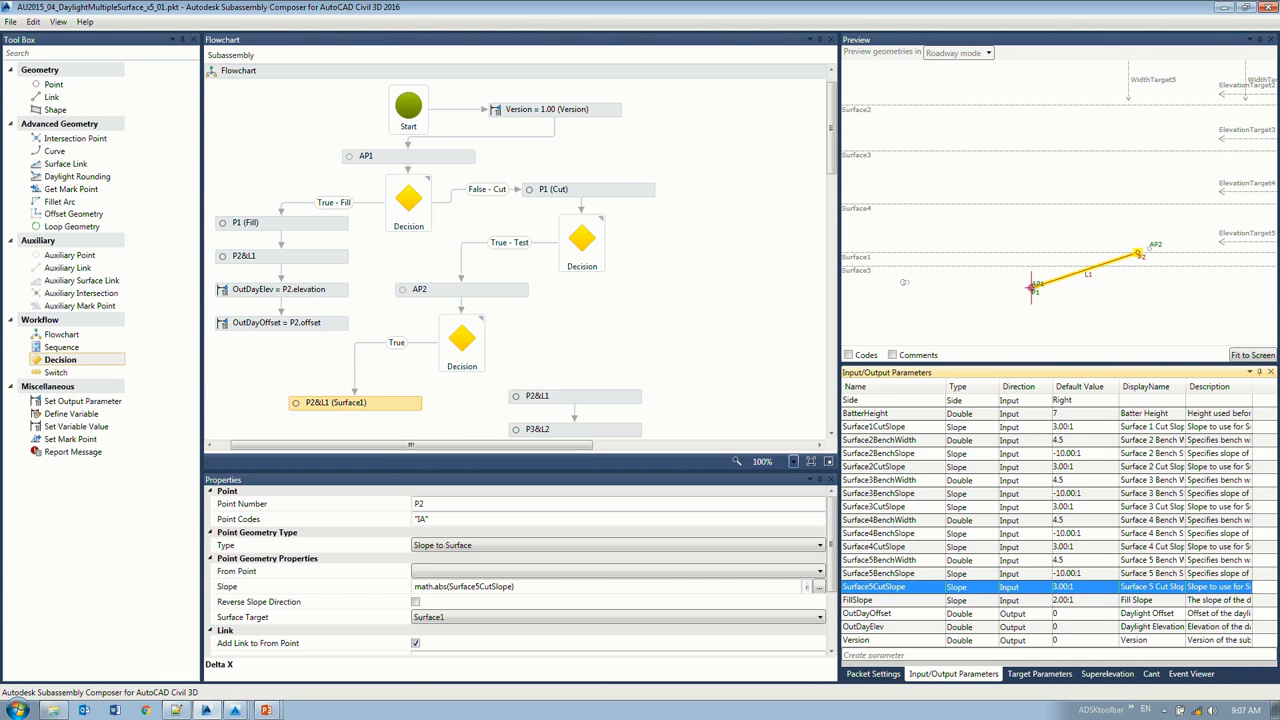
{"action": "left_click", "coordinate": [860, 256]}
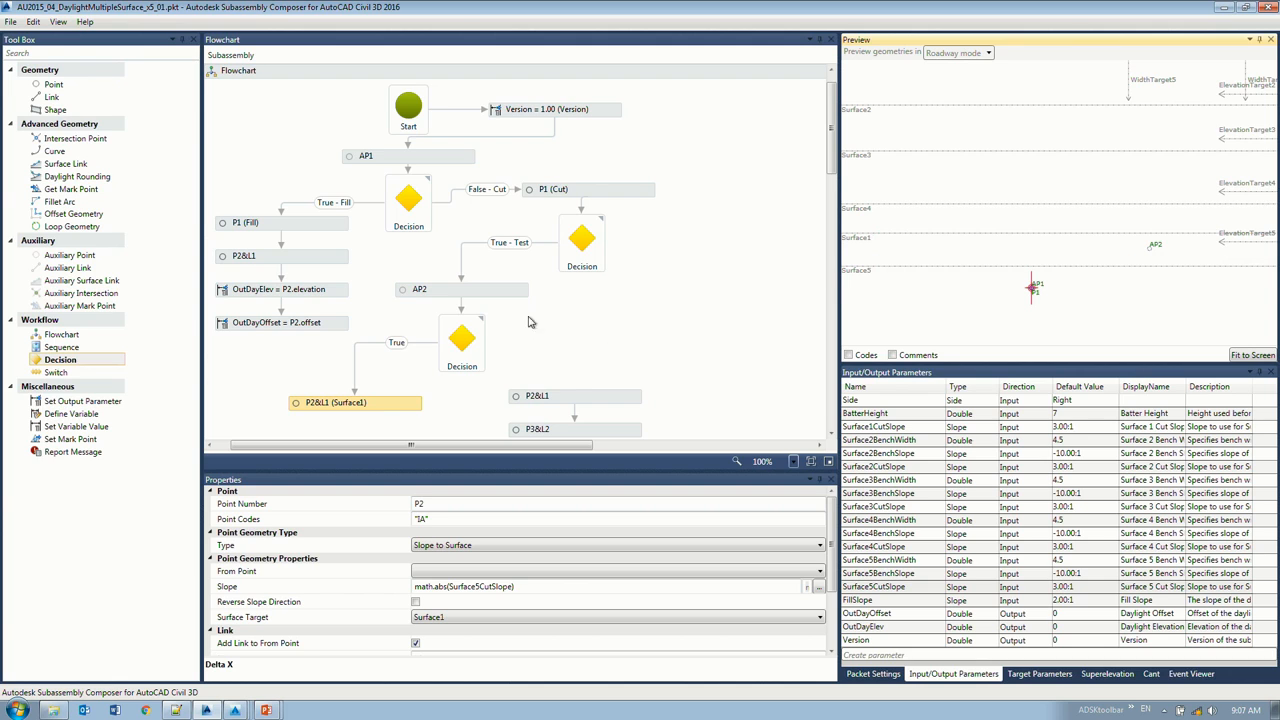
{"action": "mouse_move", "coordinate": [450, 344]}
{"action": "left_click", "coordinate": [483, 349]}
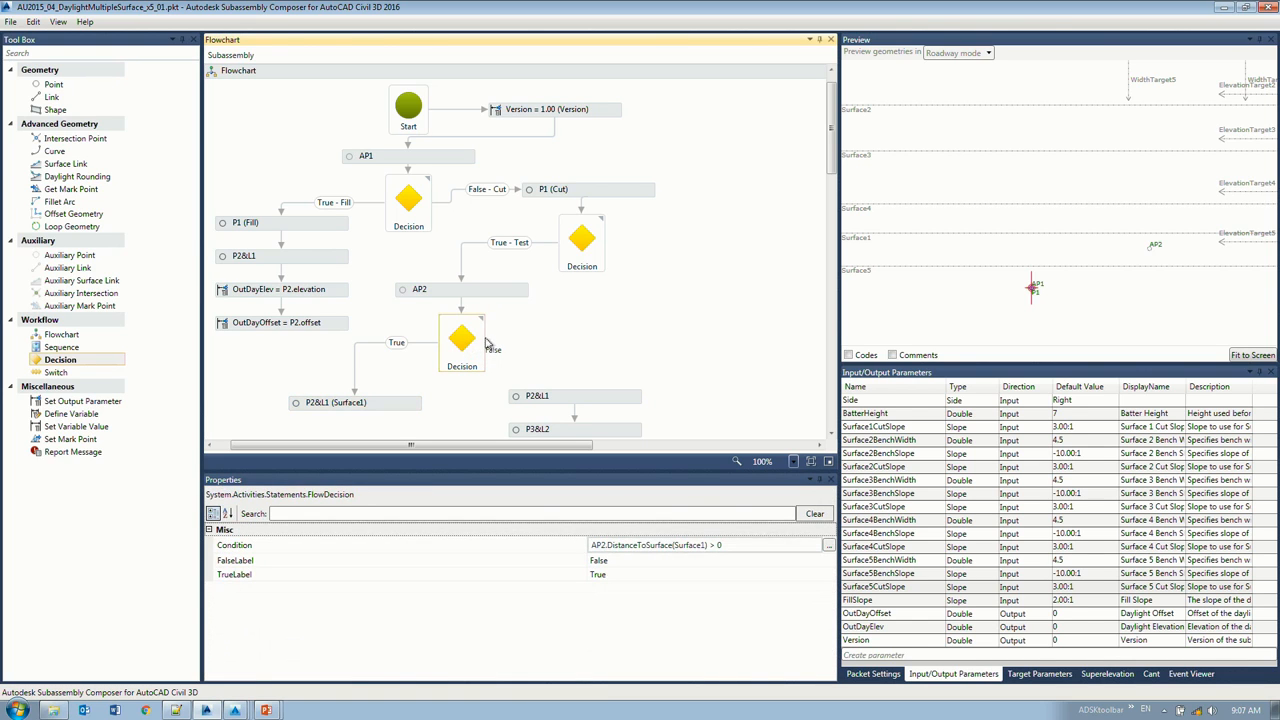
{"action": "left_click_drag", "start_coordinate": [483, 349], "coordinate": [576, 398]}
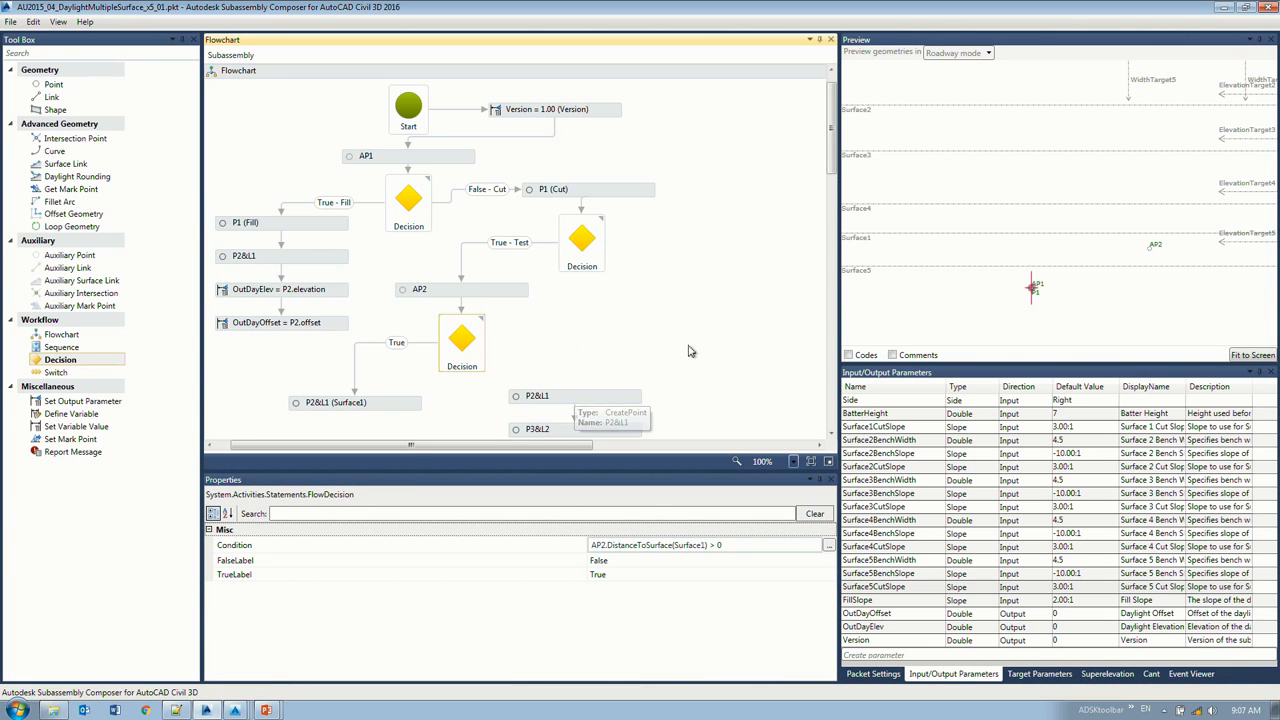
{"action": "left_click_drag", "start_coordinate": [489, 352], "coordinate": [574, 401]}
Step: Examine P2&L1's Surface5CutSlope expression, and shift WidthTarget5 and ElevationTarget5 in the preview to reposition P2
{"action": "middle_click_drag", "start_coordinate": [1122, 288], "coordinate": [1089, 278]}
{"action": "scroll", "coordinate": [1089, 278], "scroll_direction": "up", "scroll_amount": 2}
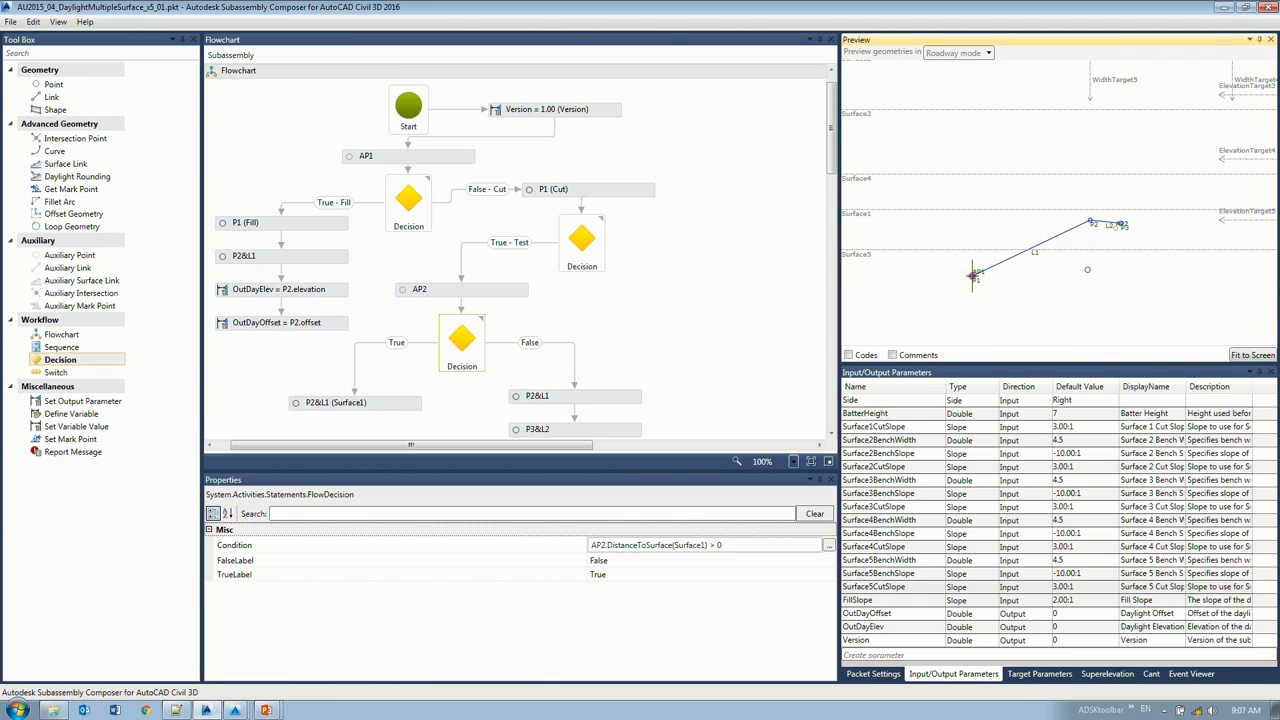
{"action": "left_click", "coordinate": [587, 399]}
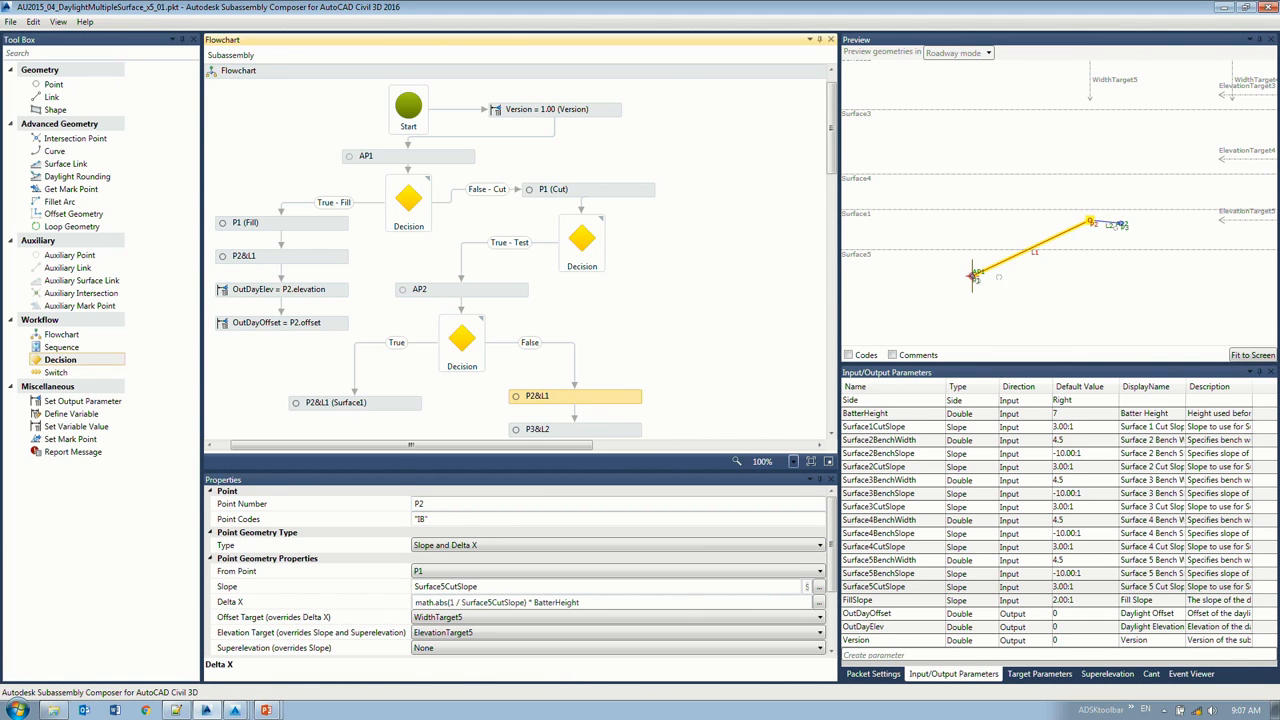
{"action": "left_click_drag", "start_coordinate": [480, 586], "coordinate": [367, 603]}
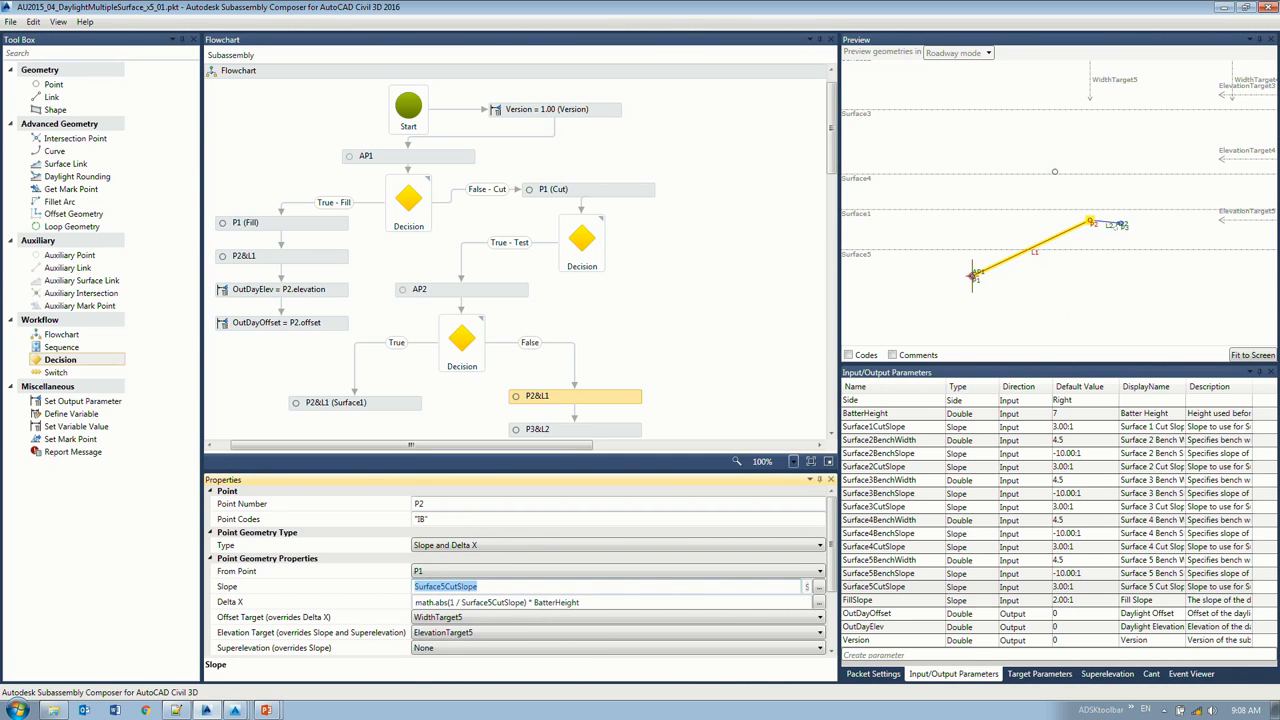
{"action": "scroll", "coordinate": [1030, 217], "scroll_direction": "down", "scroll_amount": 1}
{"action": "left_click_drag", "start_coordinate": [1092, 82], "coordinate": [1057, 82]}
{"action": "mouse_move", "coordinate": [1236, 219]}
{"action": "left_mouse_down"}
{"action": "mouse_move", "coordinate": [1236, 230]}
{"action": "mouse_move", "coordinate": [1238, 213]}
{"action": "left_mouse_up"}
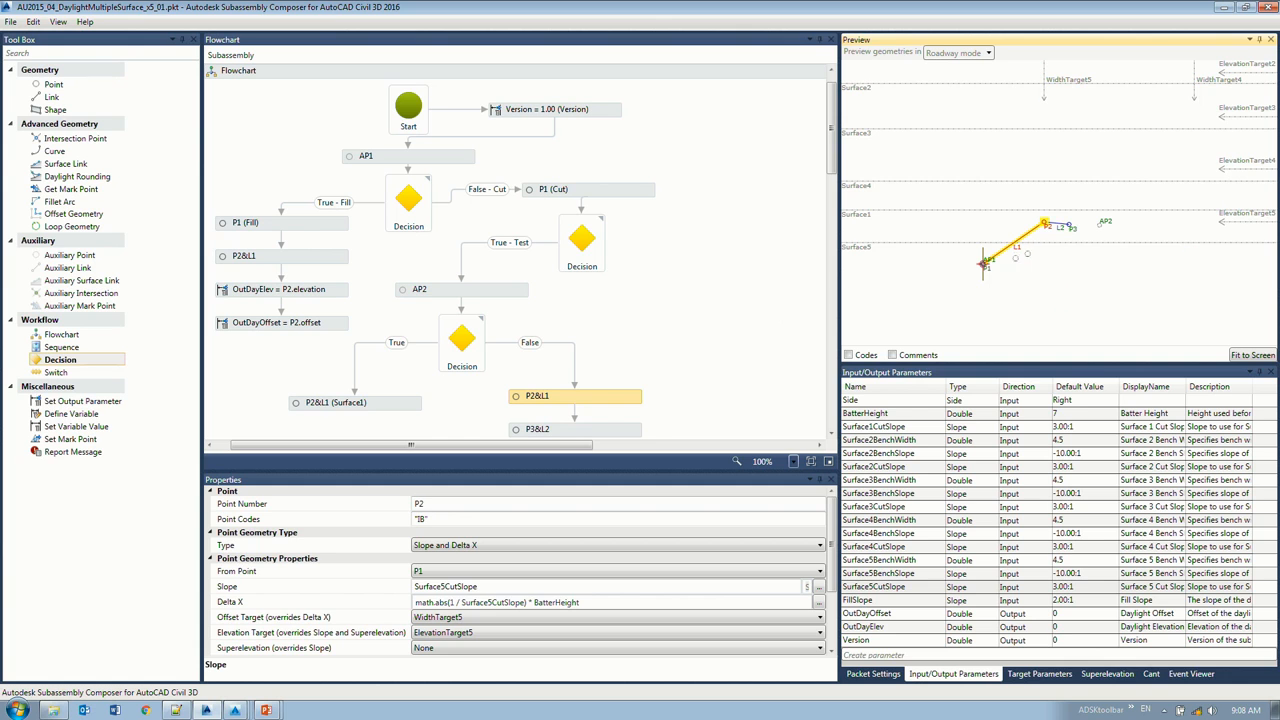
Step: Connect P3&L2 and the False branch of the Surface5 decision to the decision that leads to AP3
{"action": "left_click", "coordinate": [592, 368]}
{"action": "scroll", "coordinate": [665, 250], "scroll_direction": "down", "scroll_amount": 2}
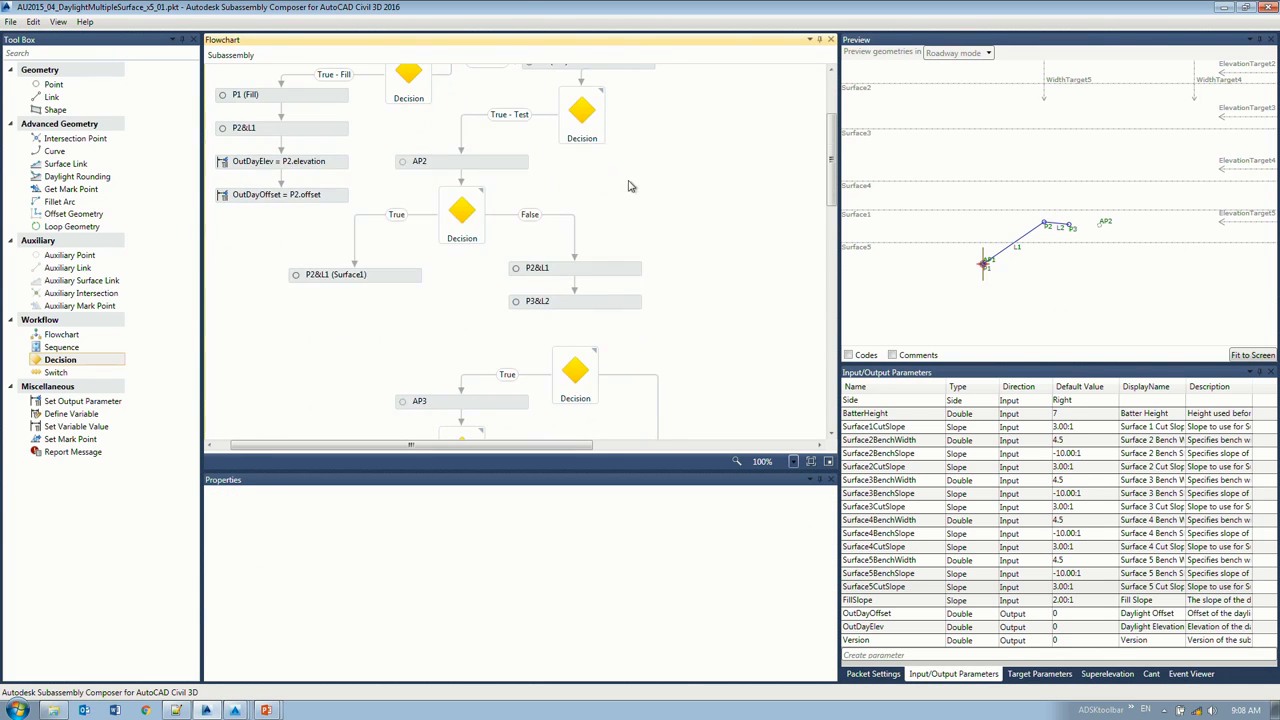
{"action": "scroll", "coordinate": [624, 254], "scroll_direction": "down", "scroll_amount": 3}
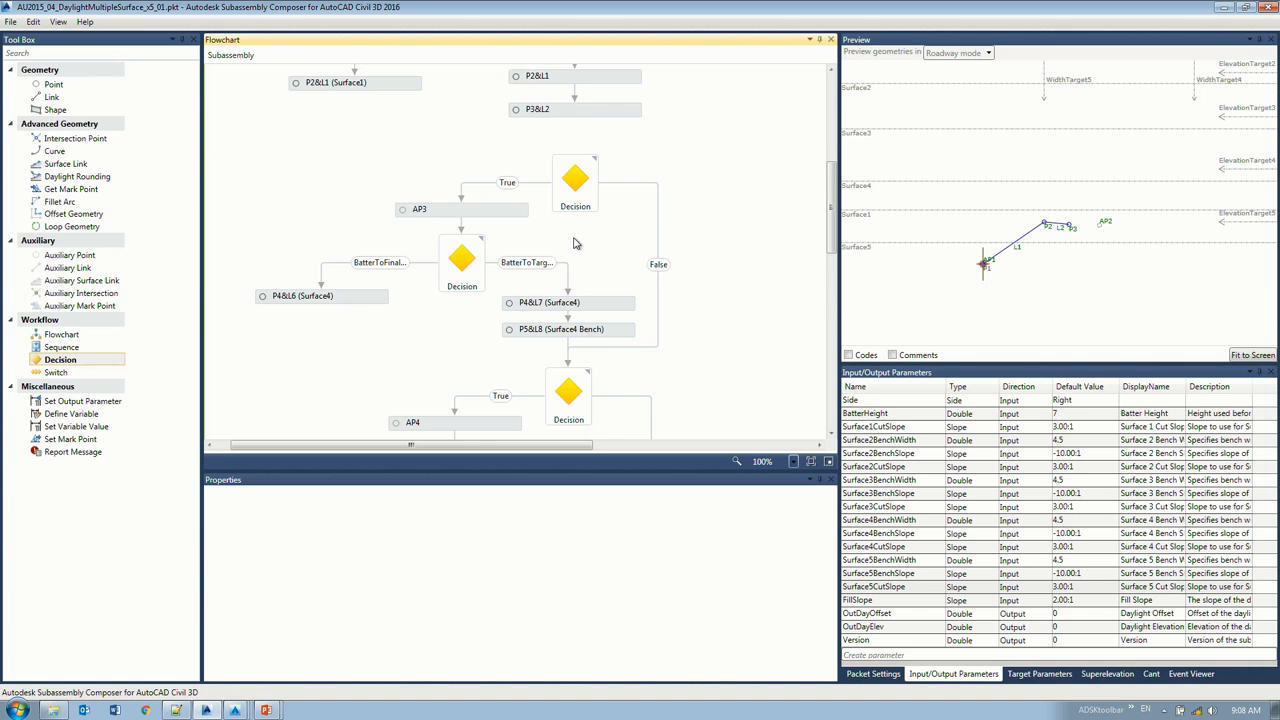
{"action": "scroll", "coordinate": [570, 265], "scroll_direction": "up", "scroll_amount": 3}
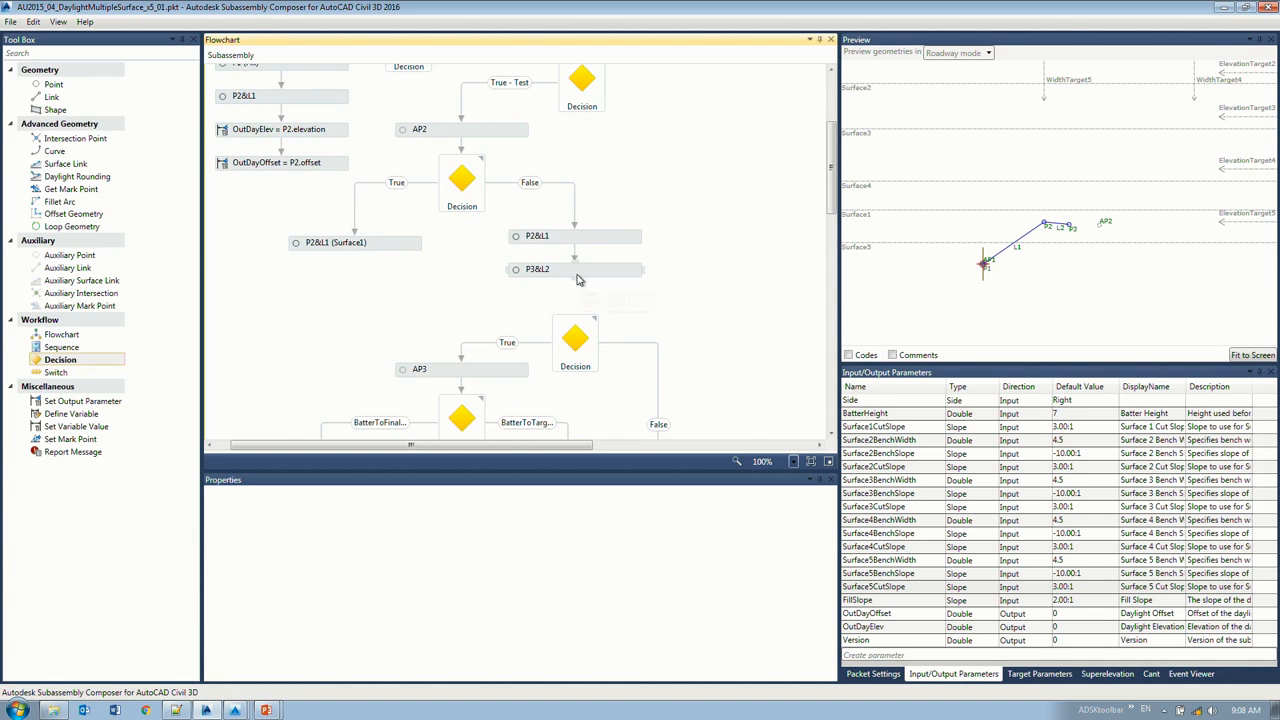
{"action": "left_click_drag", "start_coordinate": [575, 277], "coordinate": [576, 336]}
{"action": "left_click_drag", "start_coordinate": [606, 83], "coordinate": [576, 336]}
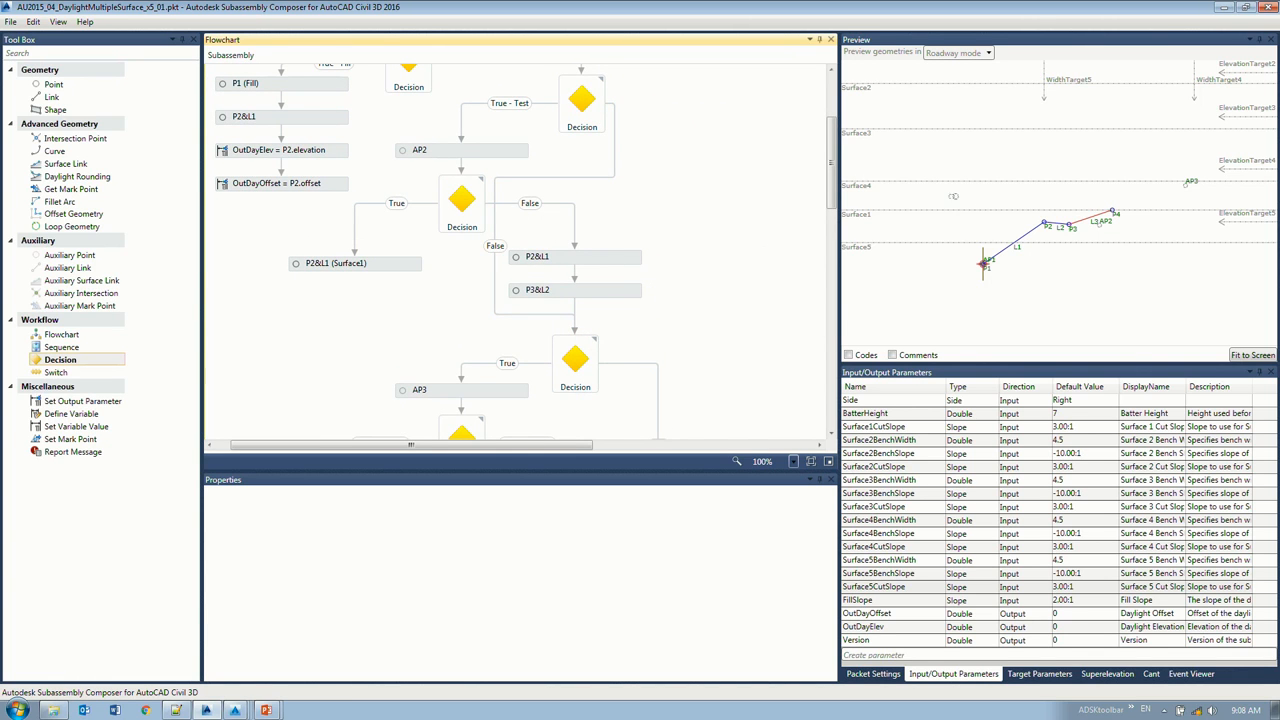
Step: Raise Surface1 above Surface2 in the preview and bring the full run of batters and benches into view
{"action": "left_click_drag", "start_coordinate": [860, 214], "coordinate": [862, 67]}
{"action": "scroll", "coordinate": [1160, 213], "scroll_direction": "down", "scroll_amount": 3}
{"action": "middle_click_drag", "start_coordinate": [1160, 213], "coordinate": [1030, 236]}
{"action": "scroll", "coordinate": [1030, 236], "scroll_direction": "down", "scroll_amount": 4}
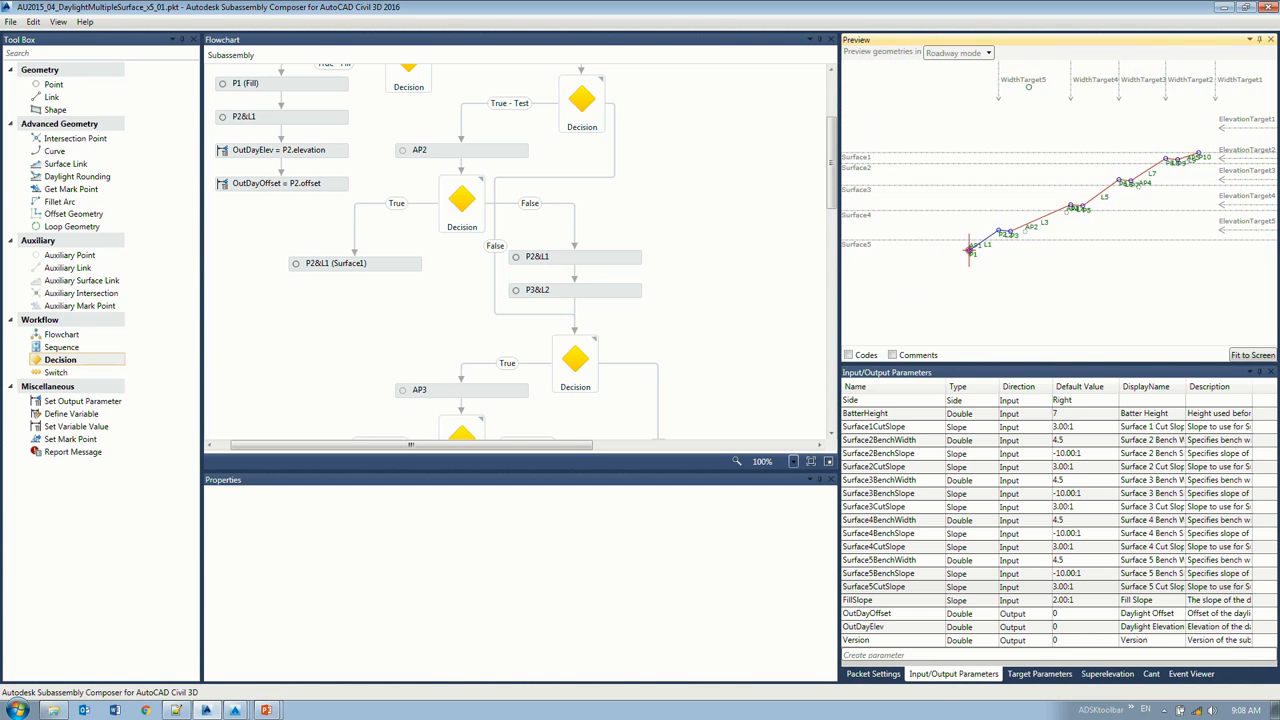
Step: Shift the upper width targets and the lower elevation targets in the preview to test how the batters and benches follow them
{"action": "left_click_drag", "start_coordinate": [1087, 80], "coordinate": [1069, 80]}
{"action": "mouse_move", "coordinate": [1139, 81]}
{"action": "left_mouse_down"}
{"action": "mouse_move", "coordinate": [1126, 81]}
{"action": "mouse_move", "coordinate": [1230, 82]}
{"action": "left_mouse_up"}
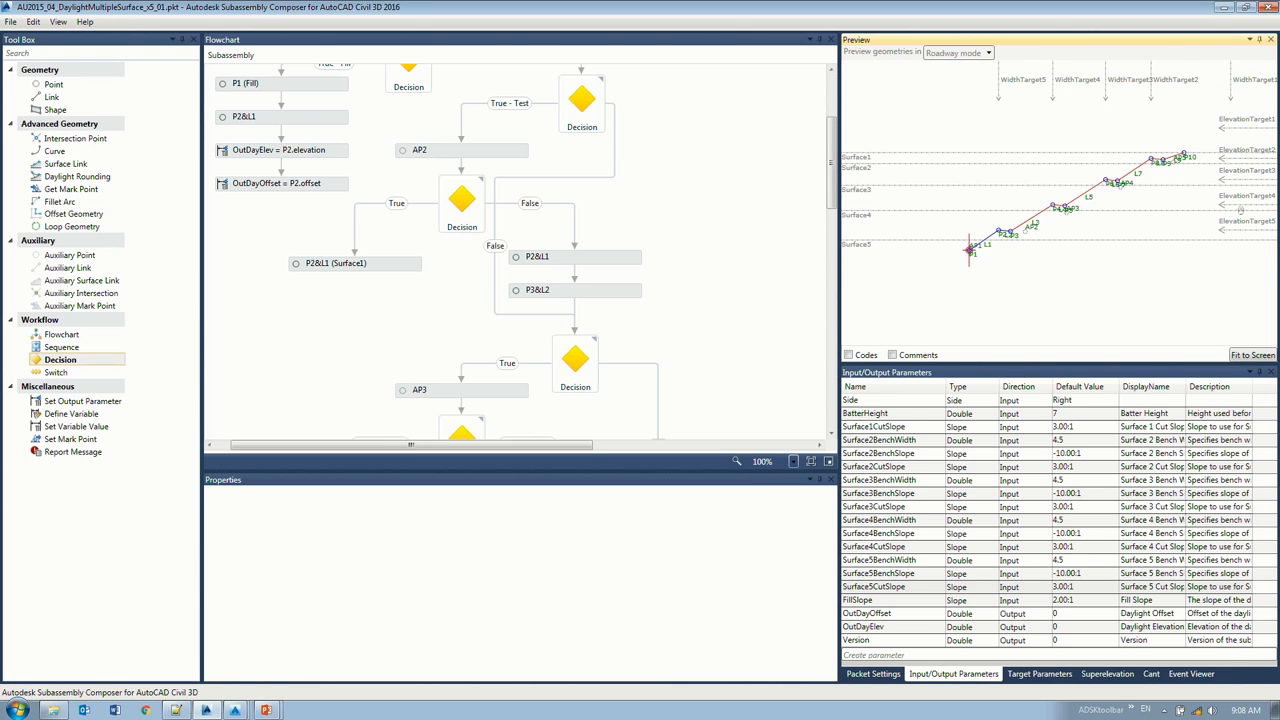
{"action": "scroll", "coordinate": [1239, 226], "scroll_direction": "up", "scroll_amount": 2}
{"action": "left_click_drag", "start_coordinate": [1239, 229], "coordinate": [1239, 240]}
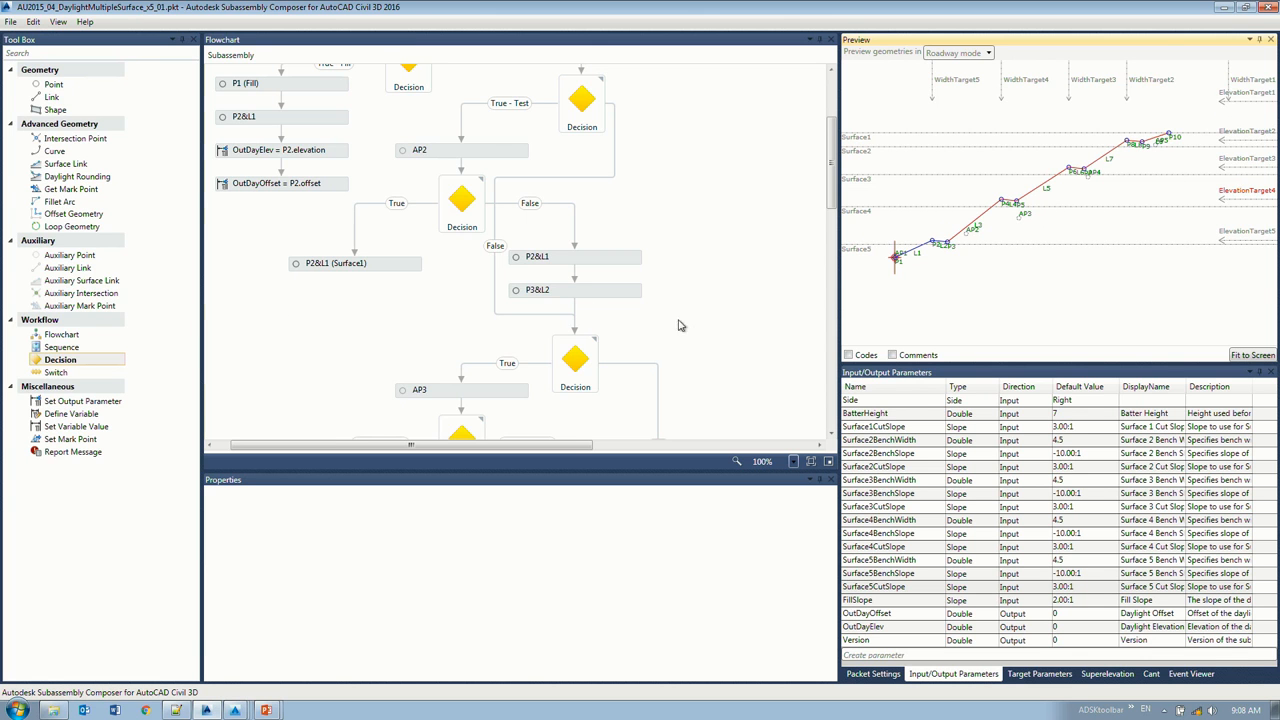
{"action": "scroll", "coordinate": [682, 323], "scroll_direction": "down", "scroll_amount": 4}
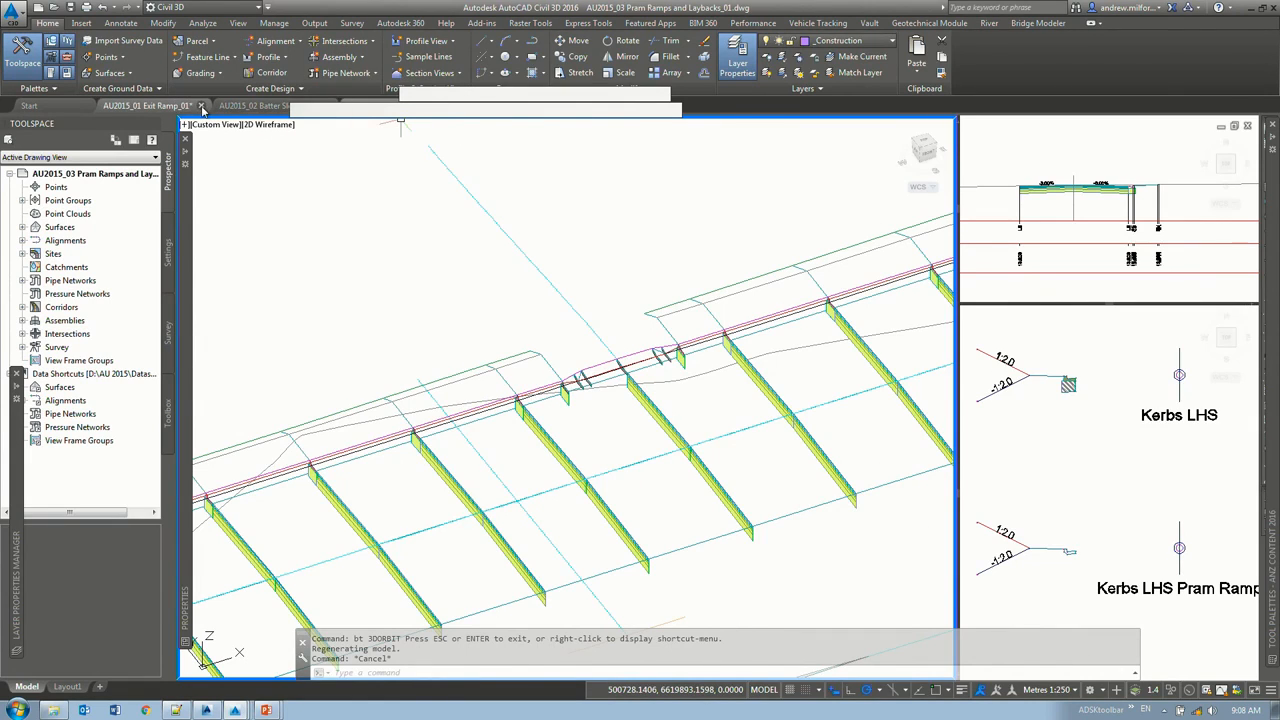
Step: Switch to Civil 3D and close the AU2015_01 Exit Ramp_01 and AU2015_02 Batter Slopes_01 drawings without saving
{"action": "left_click", "coordinate": [201, 106]}
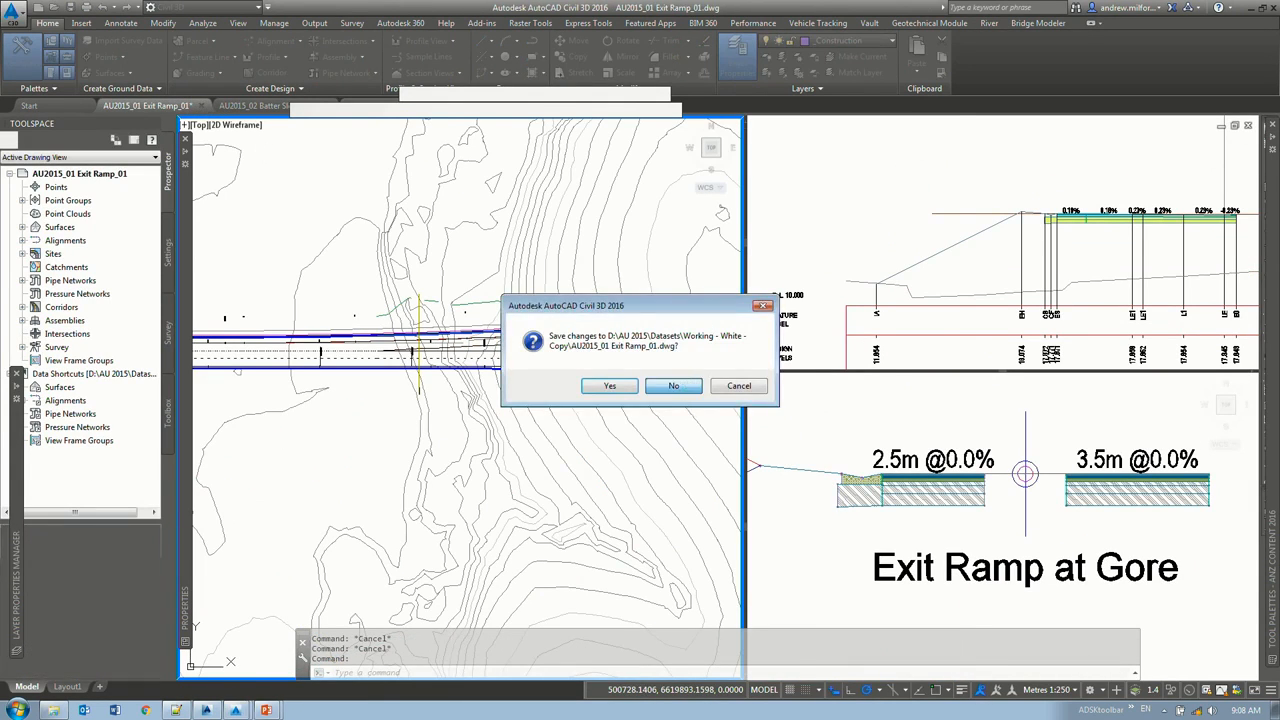
{"action": "left_click", "coordinate": [673, 386]}
{"action": "left_click", "coordinate": [208, 106]}
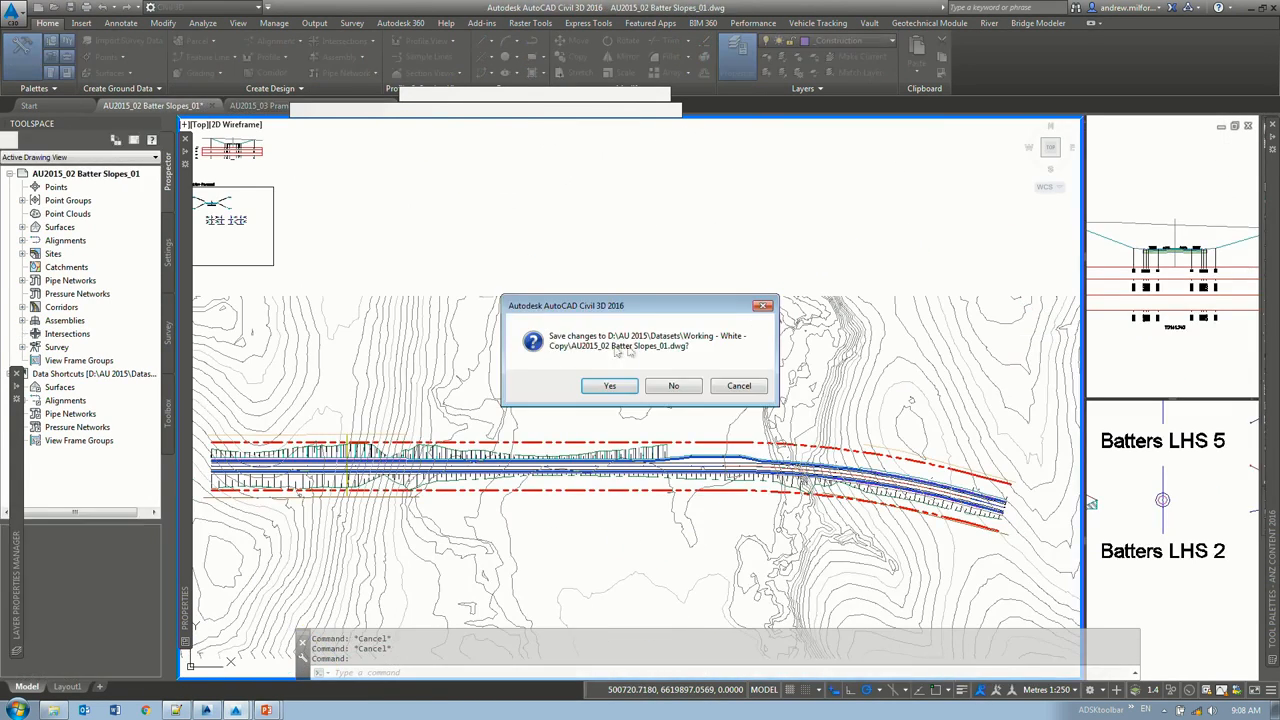
{"action": "left_click", "coordinate": [673, 386]}
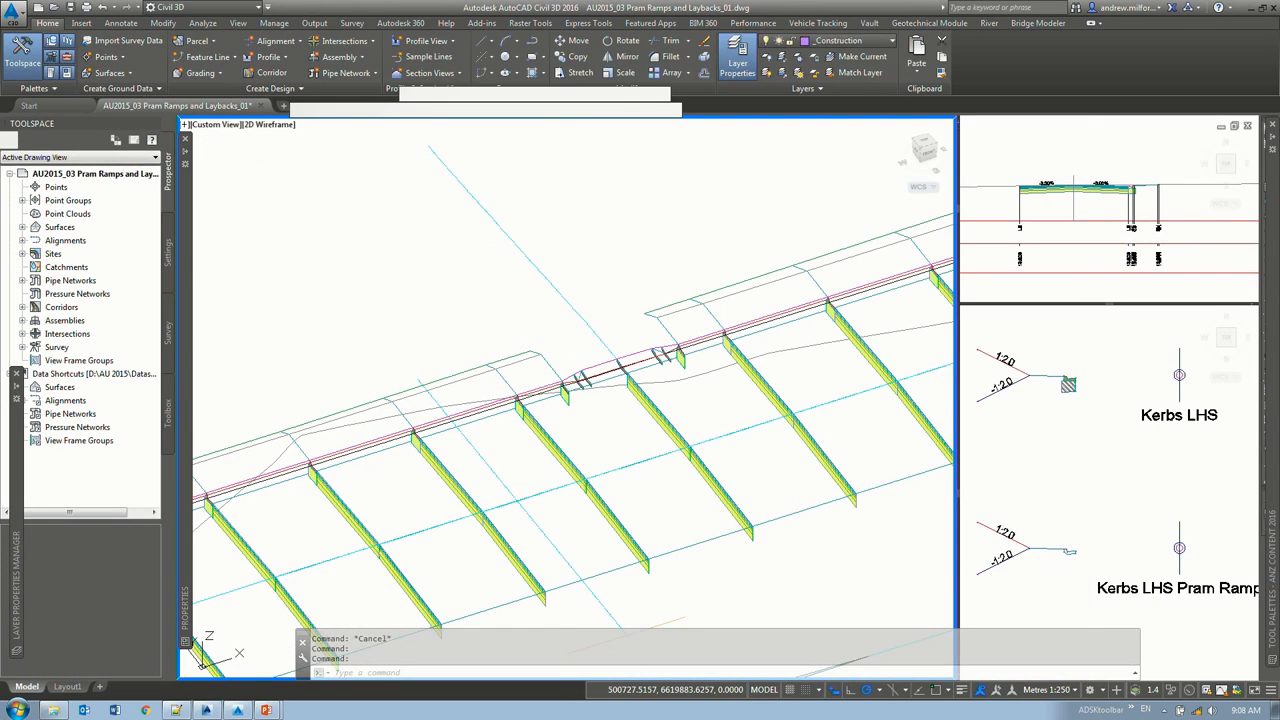
Step: Open the drawings AU2015_04 Earthworks Benching_01, _02 and _03 together from the Working - White - Copy folder
{"action": "key", "text": "ctrl+o"}
{"action": "left_click", "coordinate": [578, 323]}
{"action": "left_click", "coordinate": [621, 349], "text": "shift"}
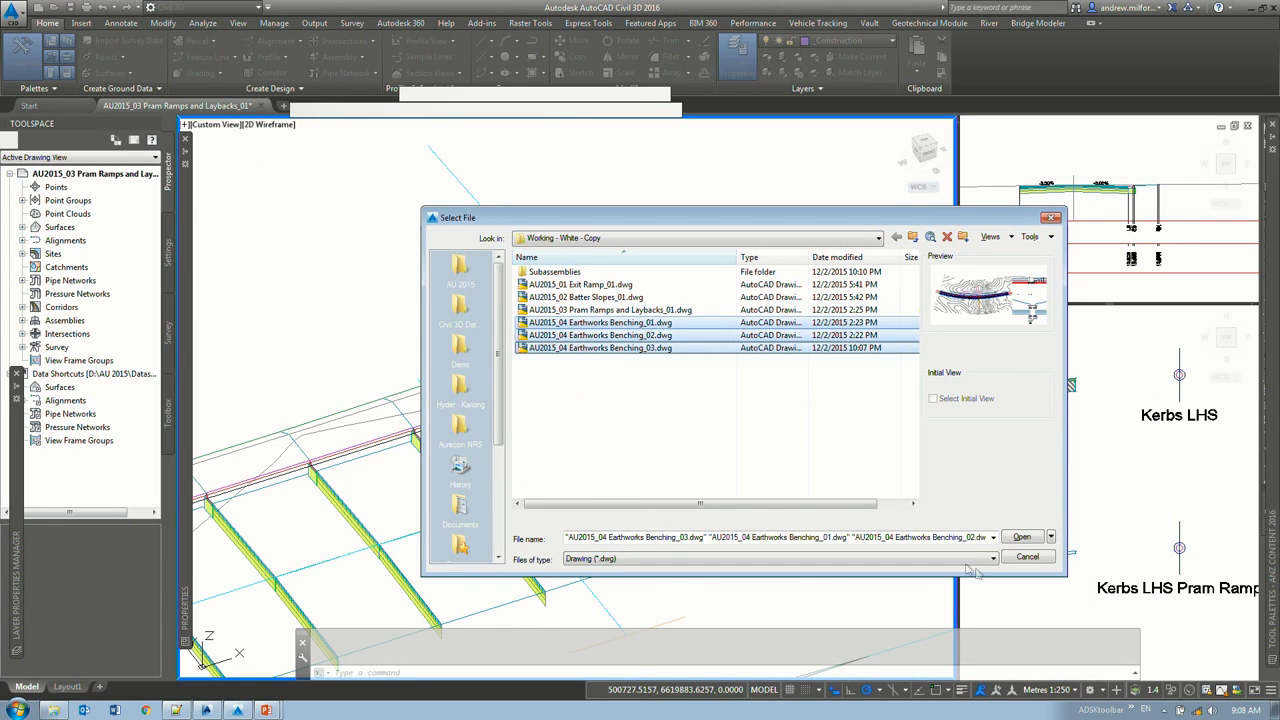
{"action": "left_click", "coordinate": [1022, 538]}
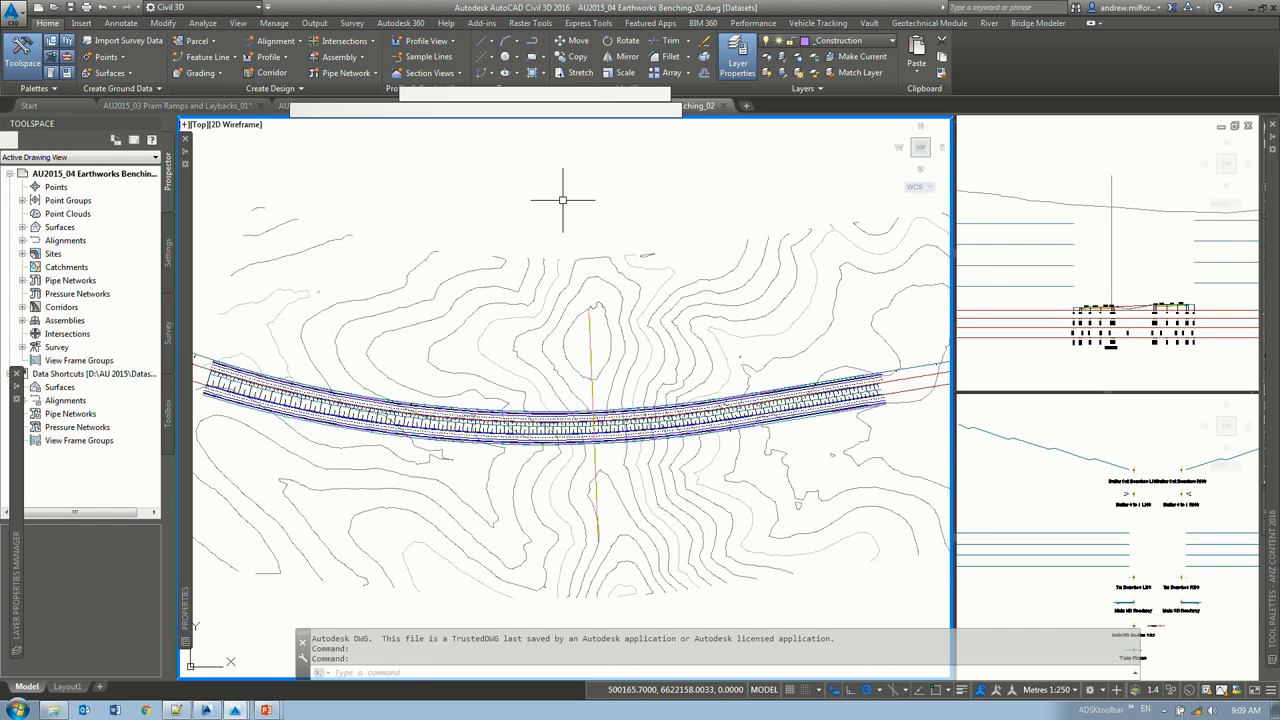
Step: Close the AU2015_03 Pram Ramps and Laybacks_01 drawing without saving and bring up AU2015_04 Earthworks Benching_01
{"action": "left_click", "coordinate": [284, 106]}
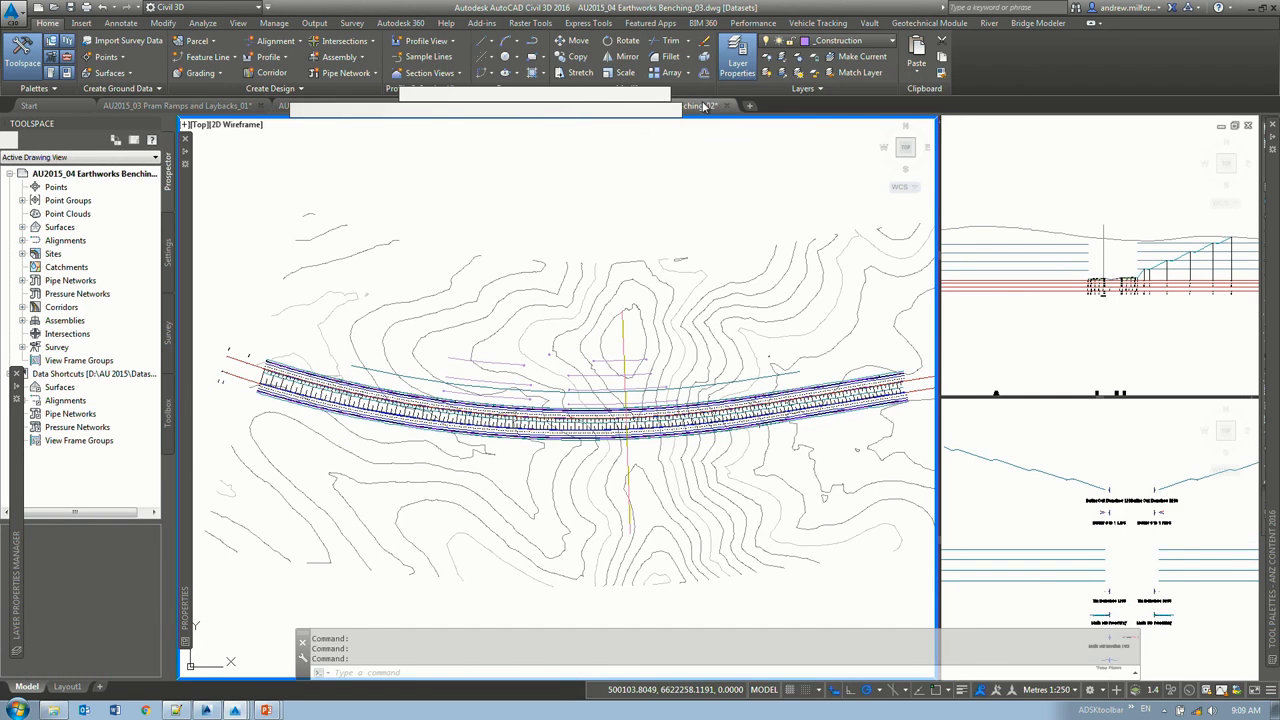
{"action": "left_click", "coordinate": [702, 104]}
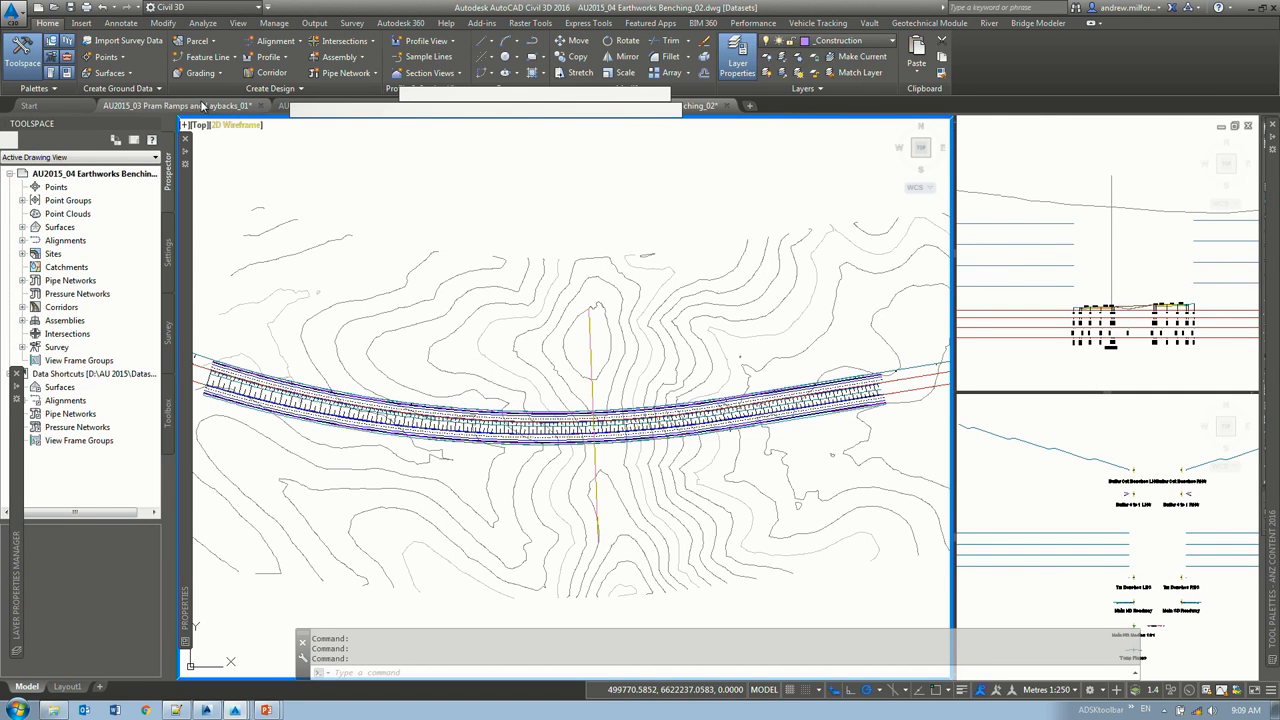
{"action": "left_click", "coordinate": [257, 106]}
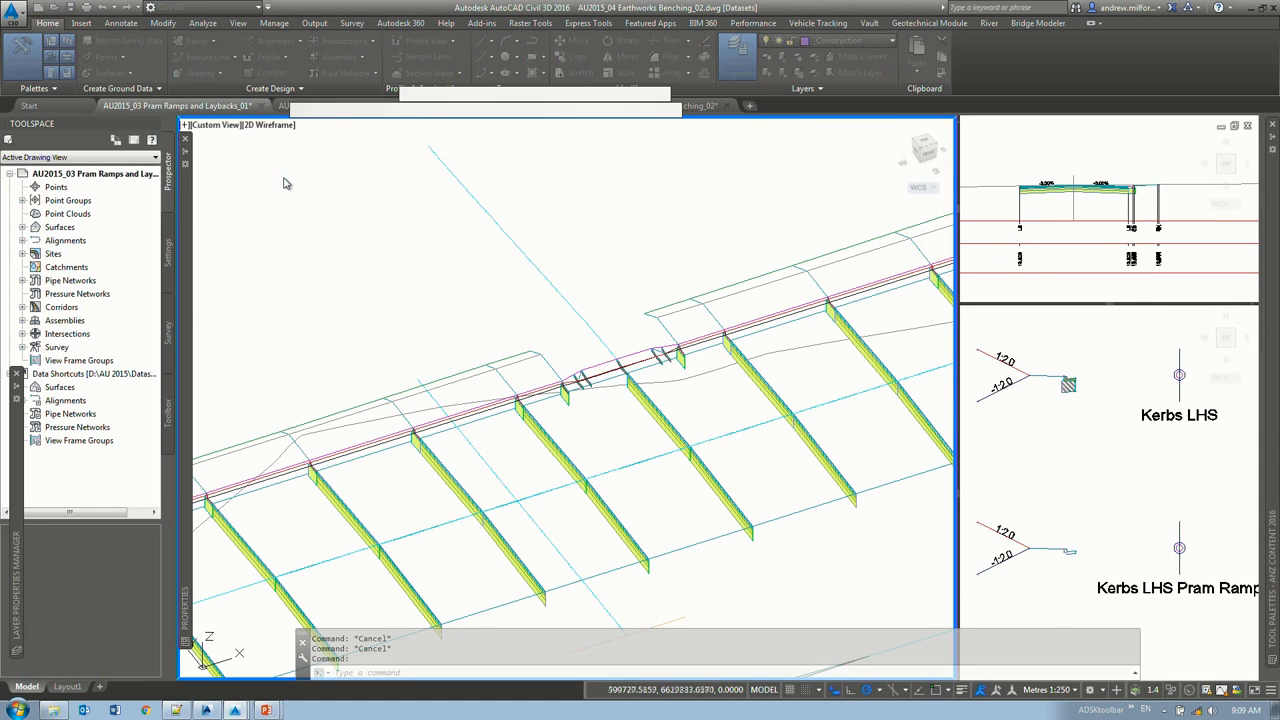
{"action": "left_click", "coordinate": [686, 385]}
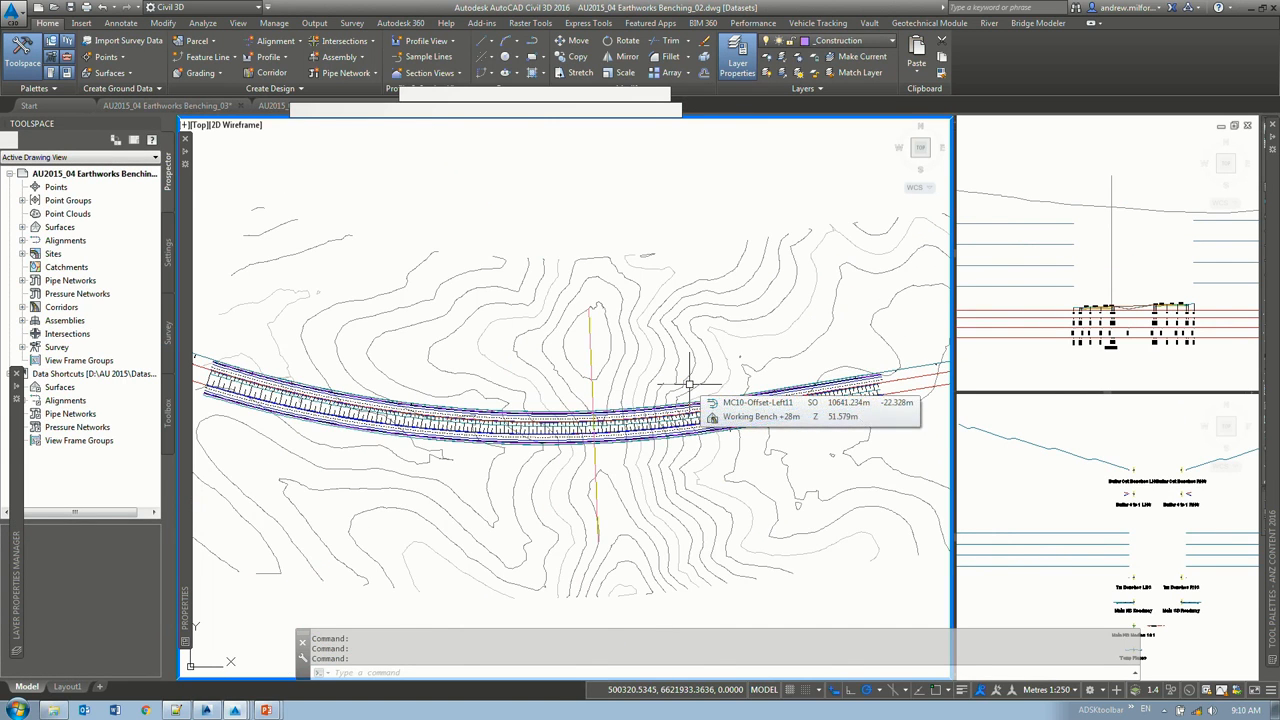
{"action": "left_click", "coordinate": [271, 106]}
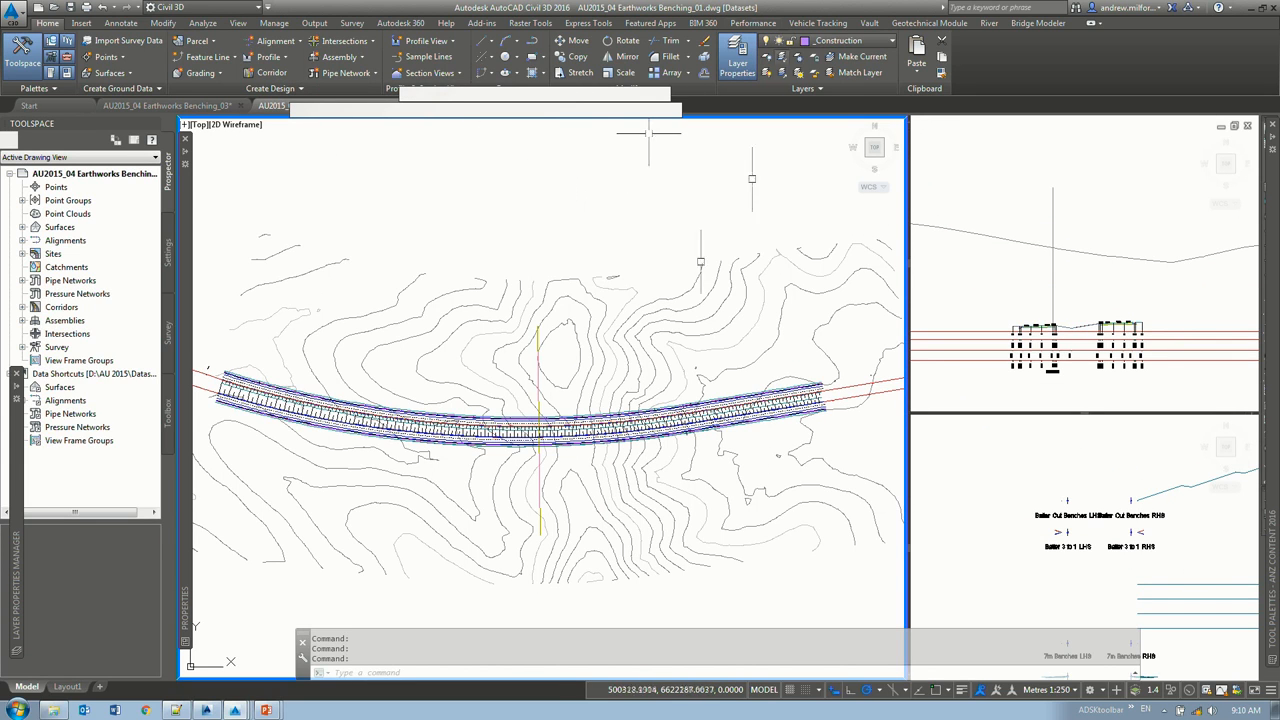
Step: Shift the sample line a short way east along the road and activate its cross-section view
{"action": "left_click", "coordinate": [1080, 290]}
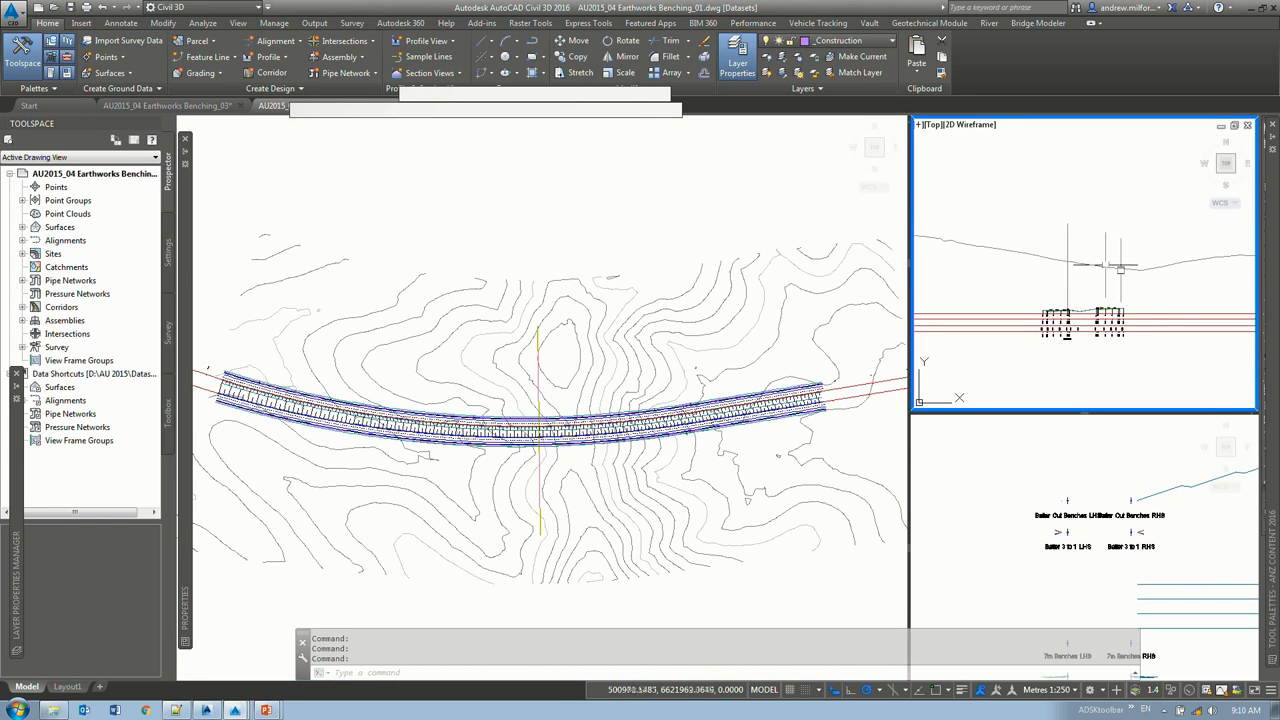
{"action": "left_click", "coordinate": [530, 393]}
{"action": "left_click", "coordinate": [540, 410]}
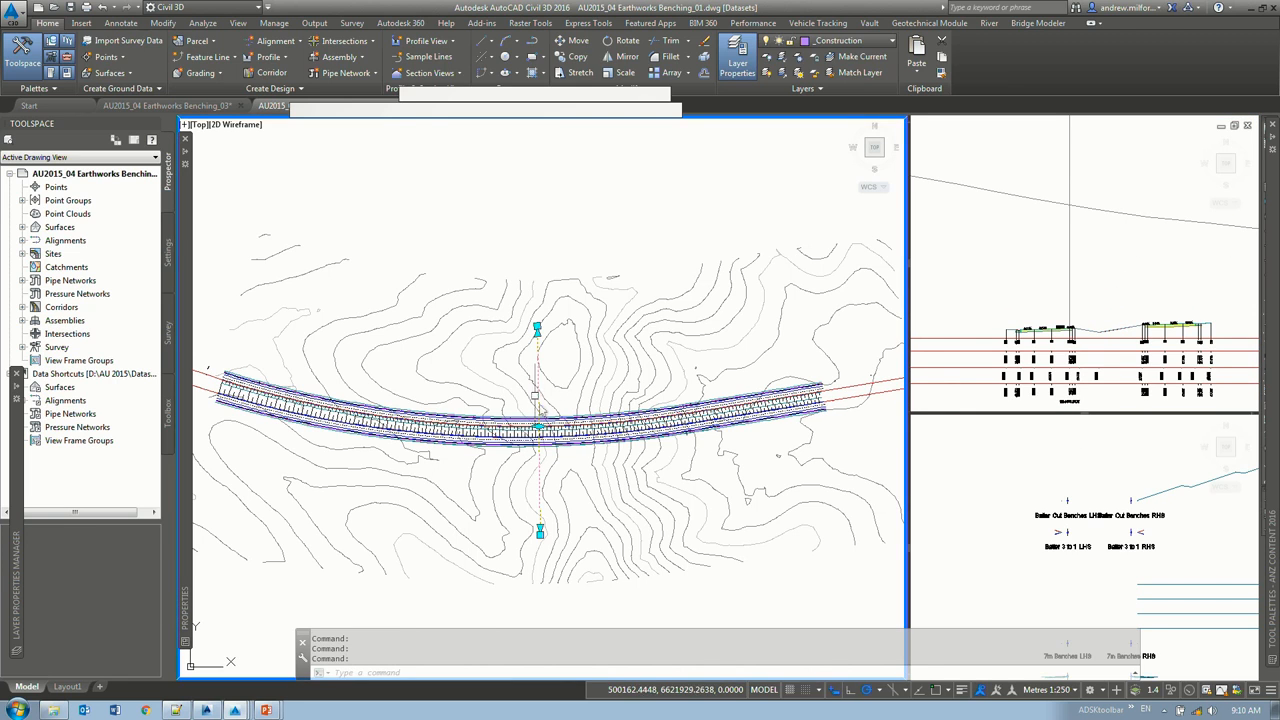
{"action": "left_click", "coordinate": [539, 426]}
{"action": "left_click", "coordinate": [1101, 345]}
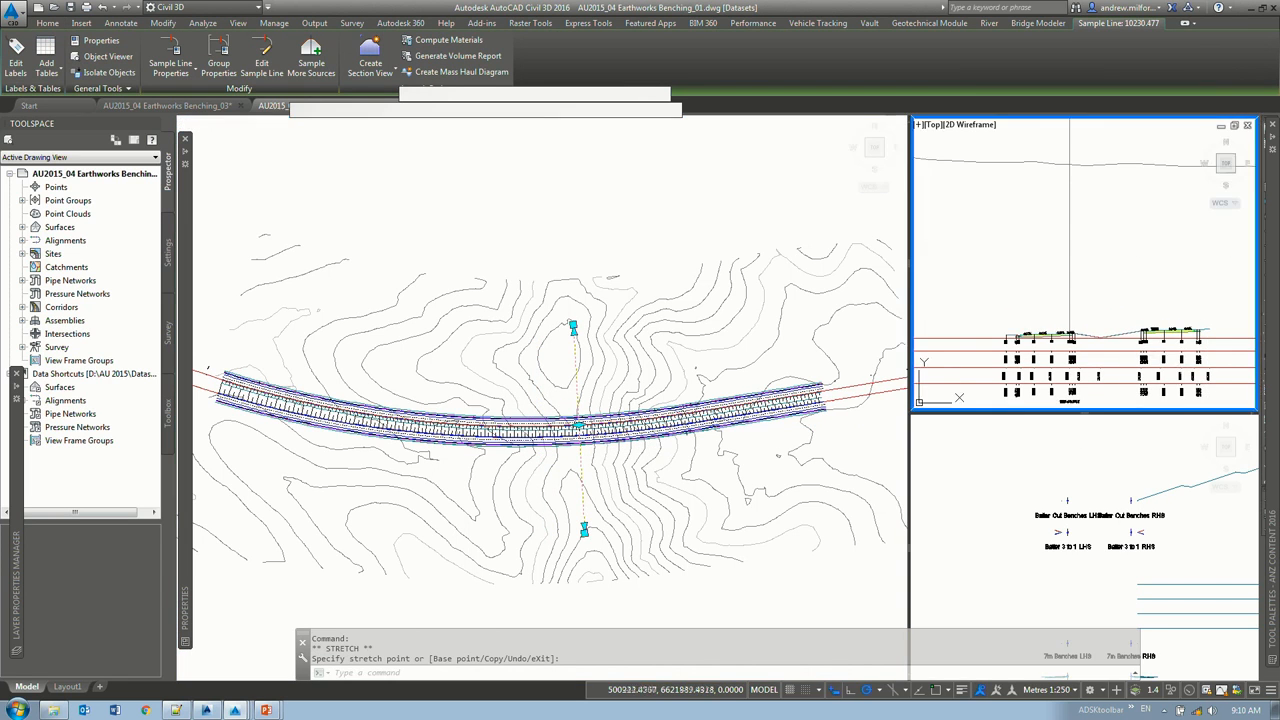
Step: Examine the northbound and southbound carriageways and the natural surface in the cross-section at the sample line
{"action": "scroll", "coordinate": [1101, 345], "scroll_direction": "down", "scroll_amount": 4}
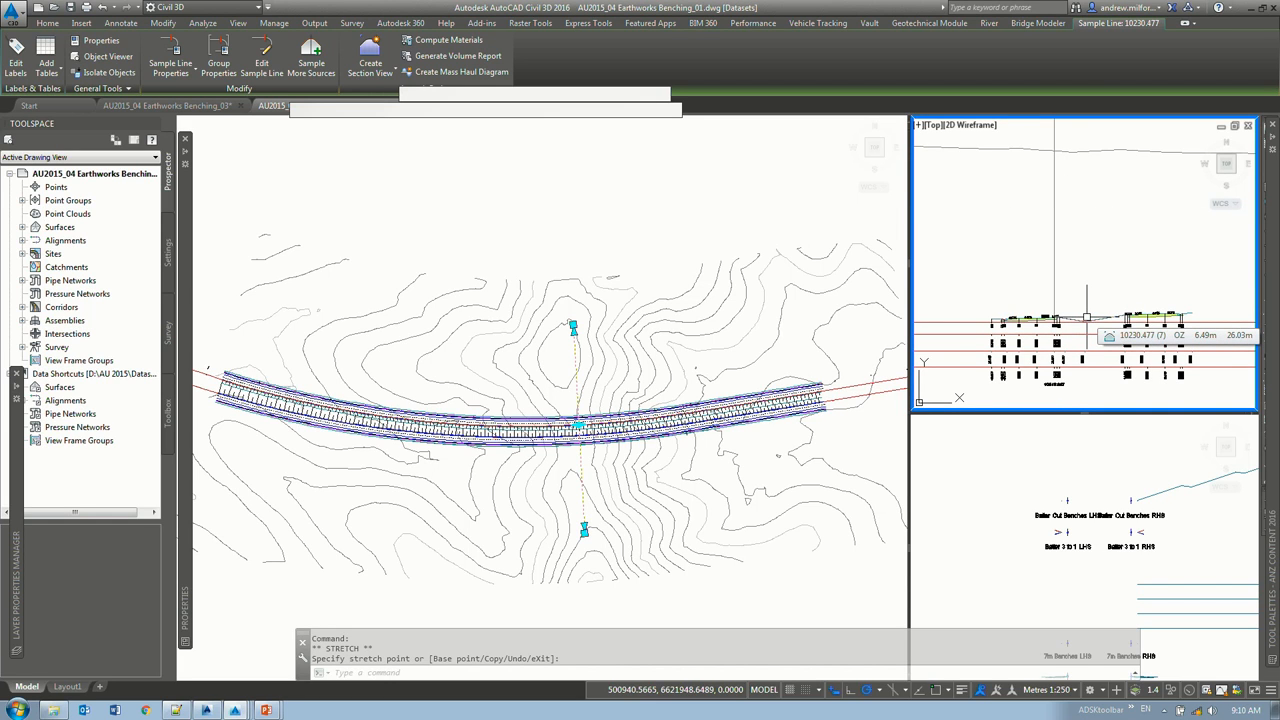
{"action": "scroll", "coordinate": [1087, 317], "scroll_direction": "up", "scroll_amount": 2}
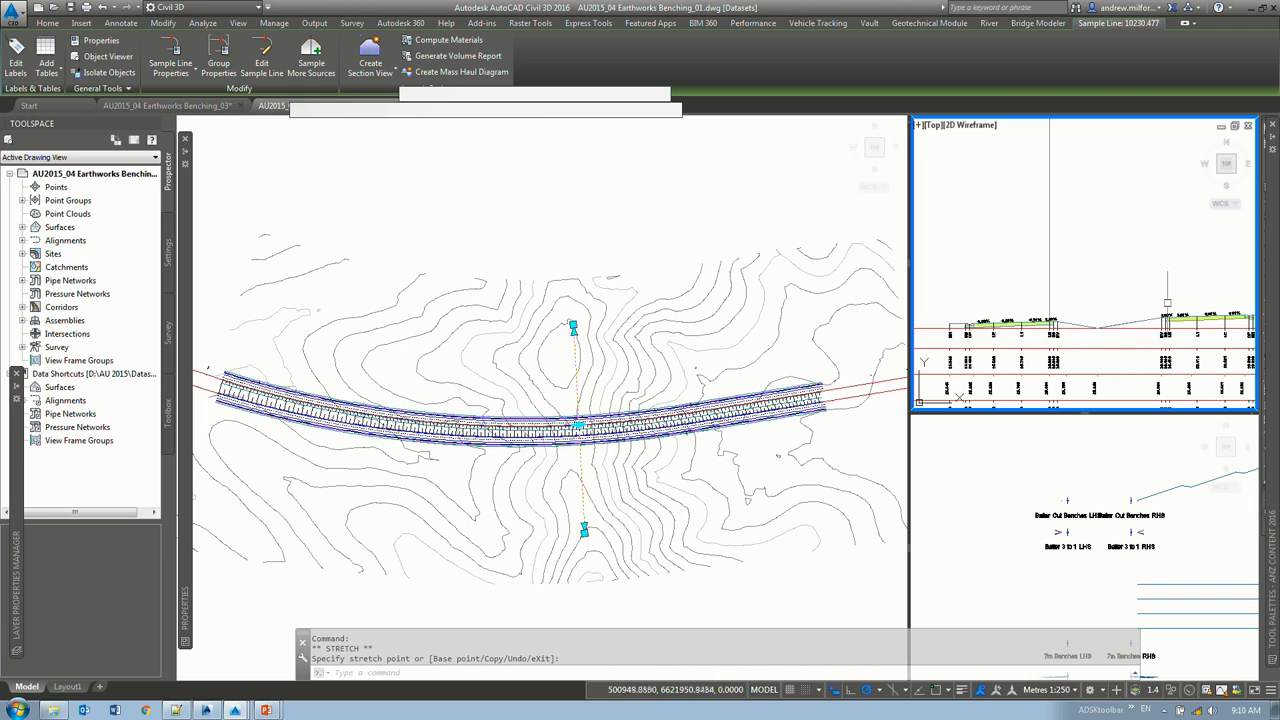
{"action": "scroll", "coordinate": [1061, 331], "scroll_direction": "up", "scroll_amount": 2}
{"action": "scroll", "coordinate": [1065, 328], "scroll_direction": "down", "scroll_amount": 2}
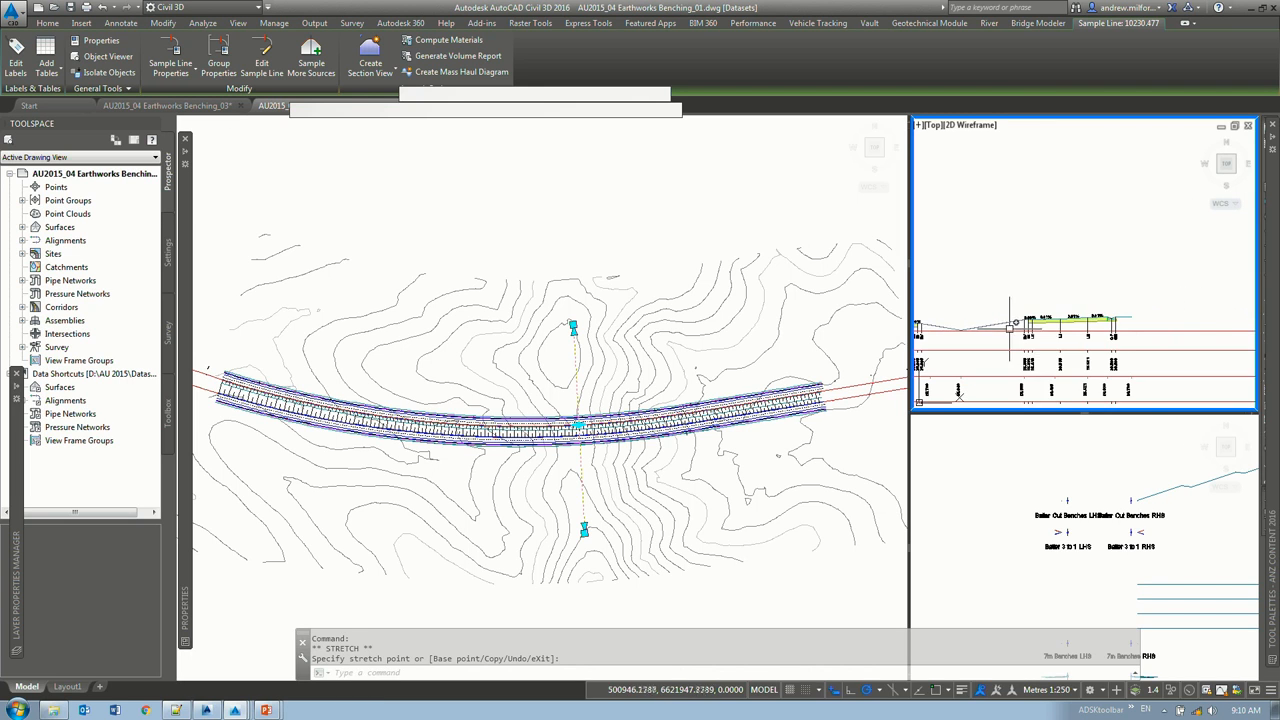
{"action": "scroll", "coordinate": [1097, 326], "scroll_direction": "down", "scroll_amount": 3}
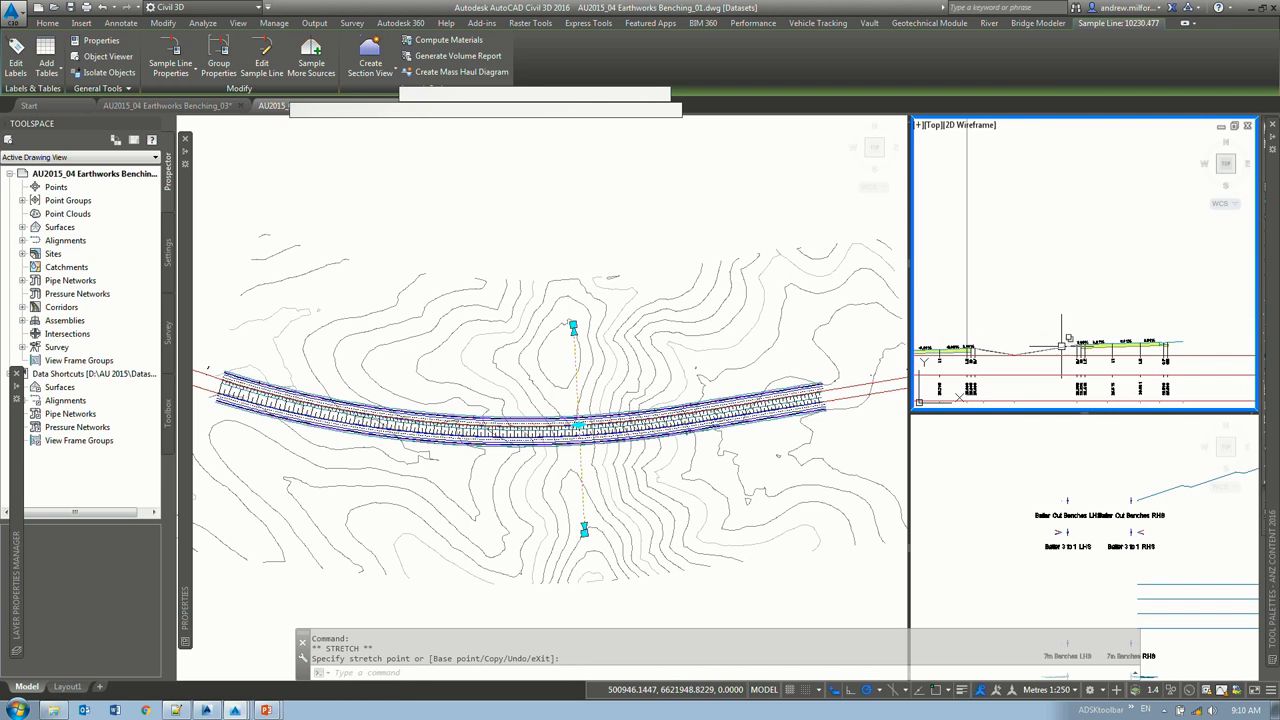
{"action": "scroll", "coordinate": [1086, 338], "scroll_direction": "up", "scroll_amount": 3}
{"action": "scroll", "coordinate": [1125, 345], "scroll_direction": "down", "scroll_amount": 2}
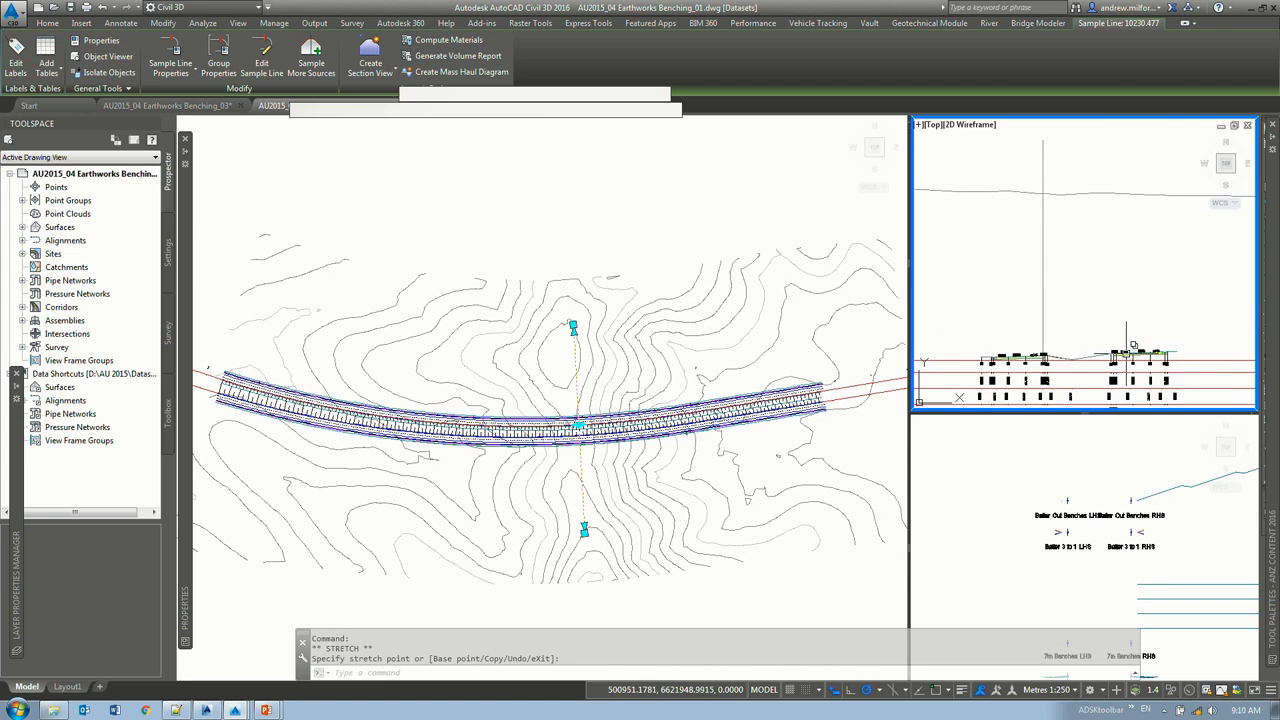
{"action": "scroll", "coordinate": [1040, 354], "scroll_direction": "down", "scroll_amount": 2}
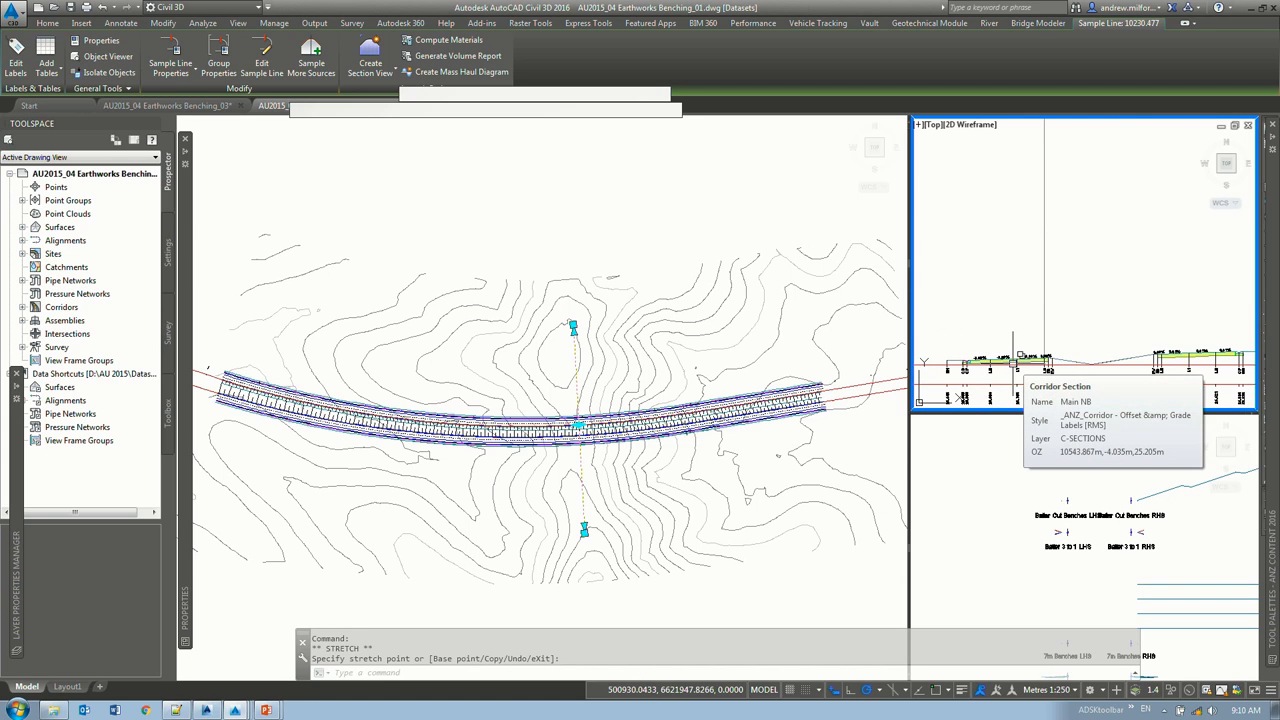
Step: Select the MC10 Mainline corridor in plan by its edge line, and clear the selection again
{"action": "left_click", "coordinate": [668, 397]}
{"action": "key", "text": "Escape"}
{"action": "scroll", "coordinate": [541, 410], "scroll_direction": "up", "scroll_amount": 3}
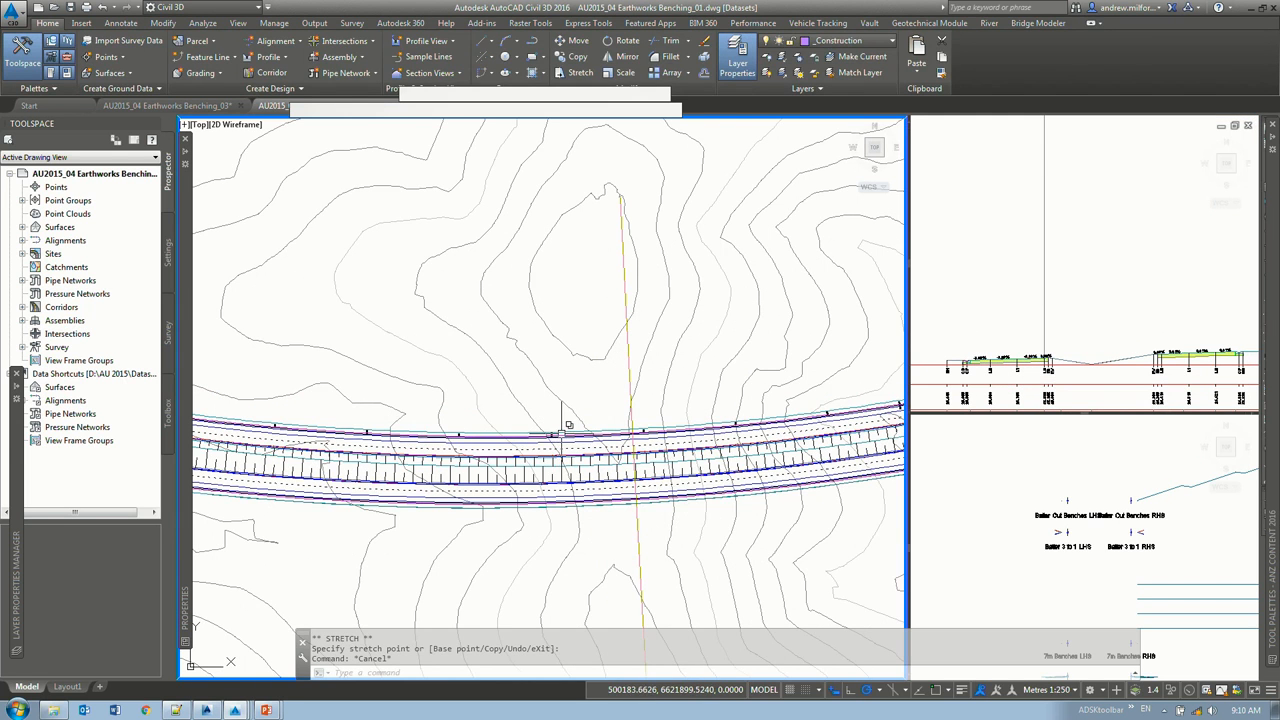
{"action": "left_click", "coordinate": [566, 430]}
{"action": "left_click", "coordinate": [648, 485]}
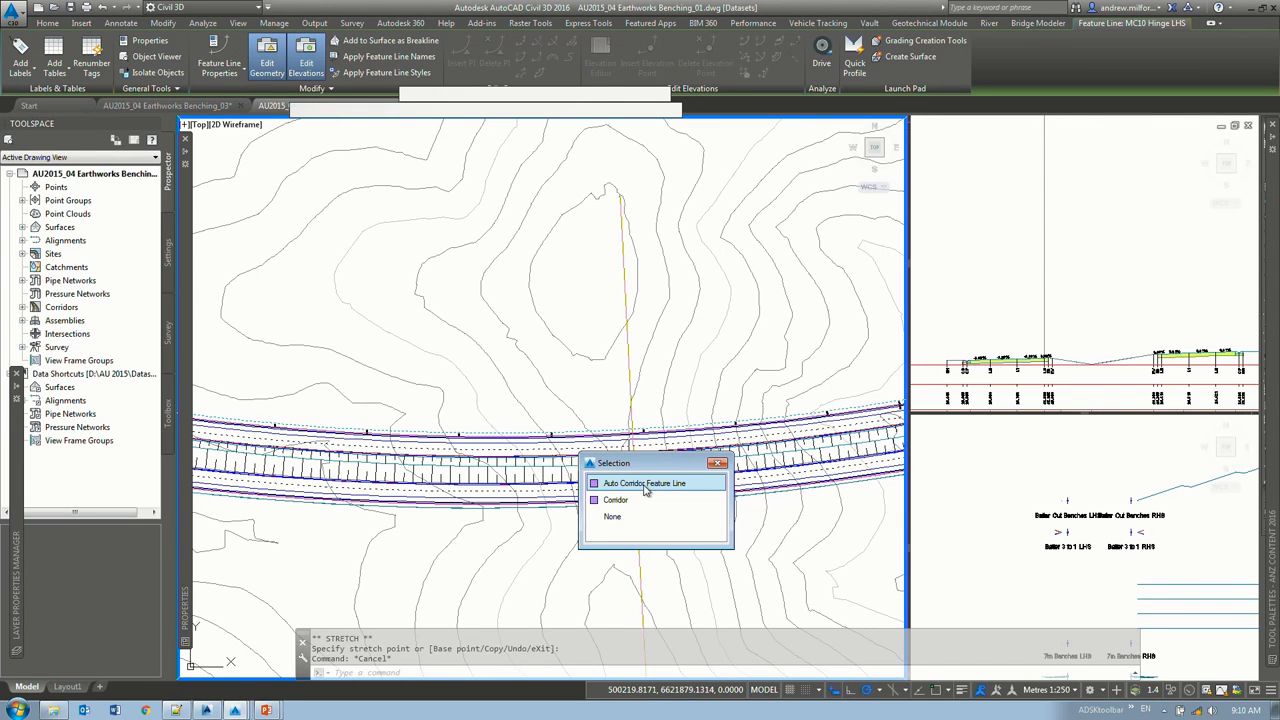
{"action": "left_click", "coordinate": [1081, 459]}
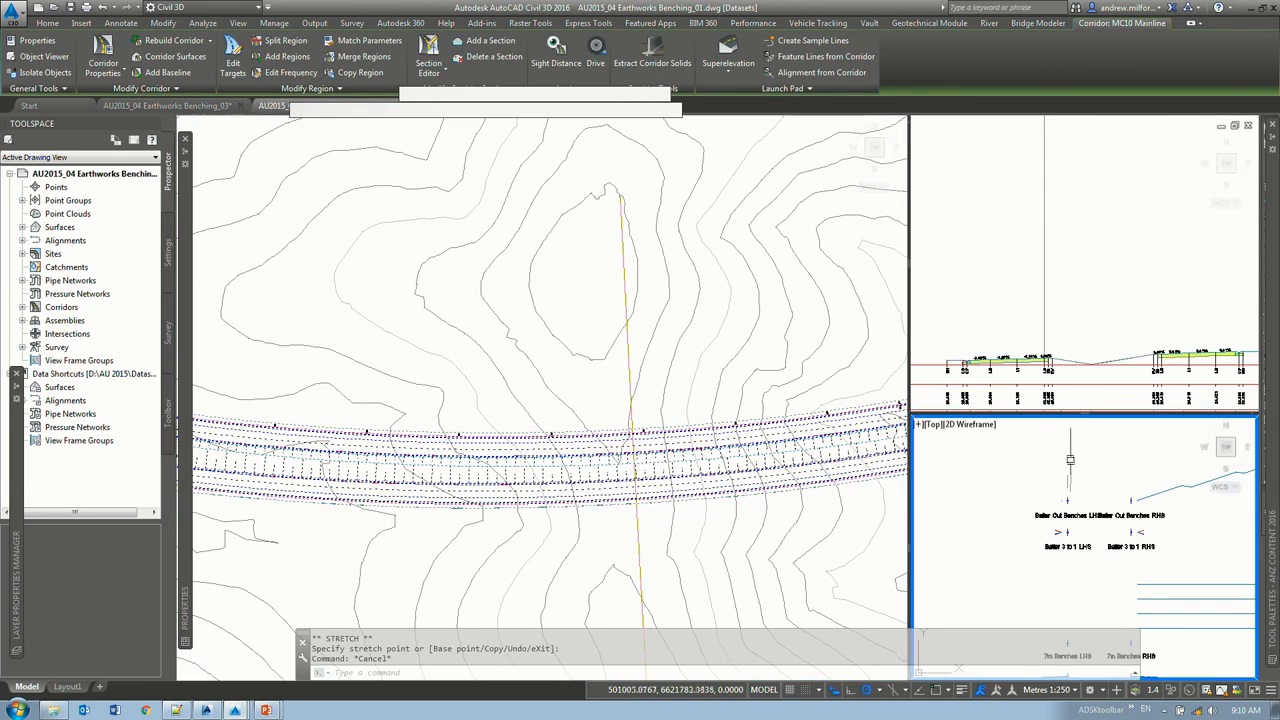
{"action": "key", "text": "Escape"}
{"action": "key", "text": "Escape"}
Step: Enlarge the assemblies viewport and select the string subassembly beside the 7m Benches LHS assembly
{"action": "scroll", "coordinate": [1095, 505], "scroll_direction": "down", "scroll_amount": 3}
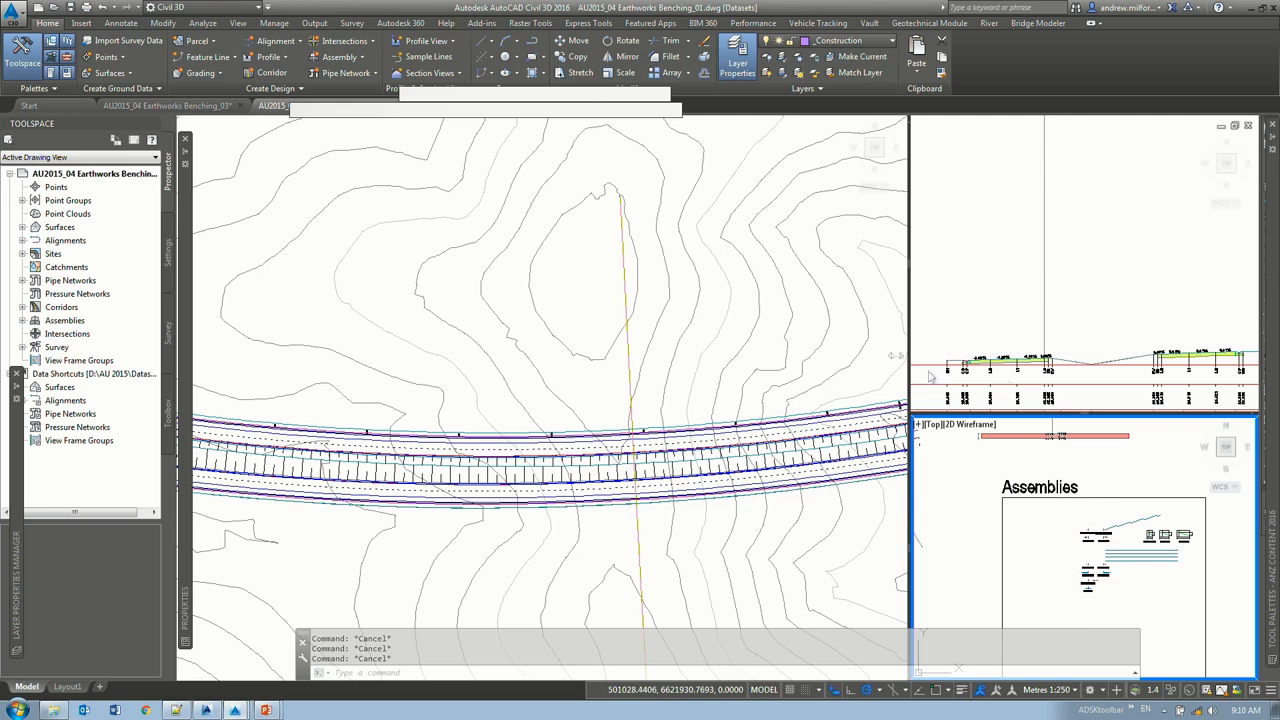
{"action": "scroll", "coordinate": [1094, 580], "scroll_direction": "up", "scroll_amount": 5}
{"action": "scroll", "coordinate": [1103, 576], "scroll_direction": "up", "scroll_amount": 4}
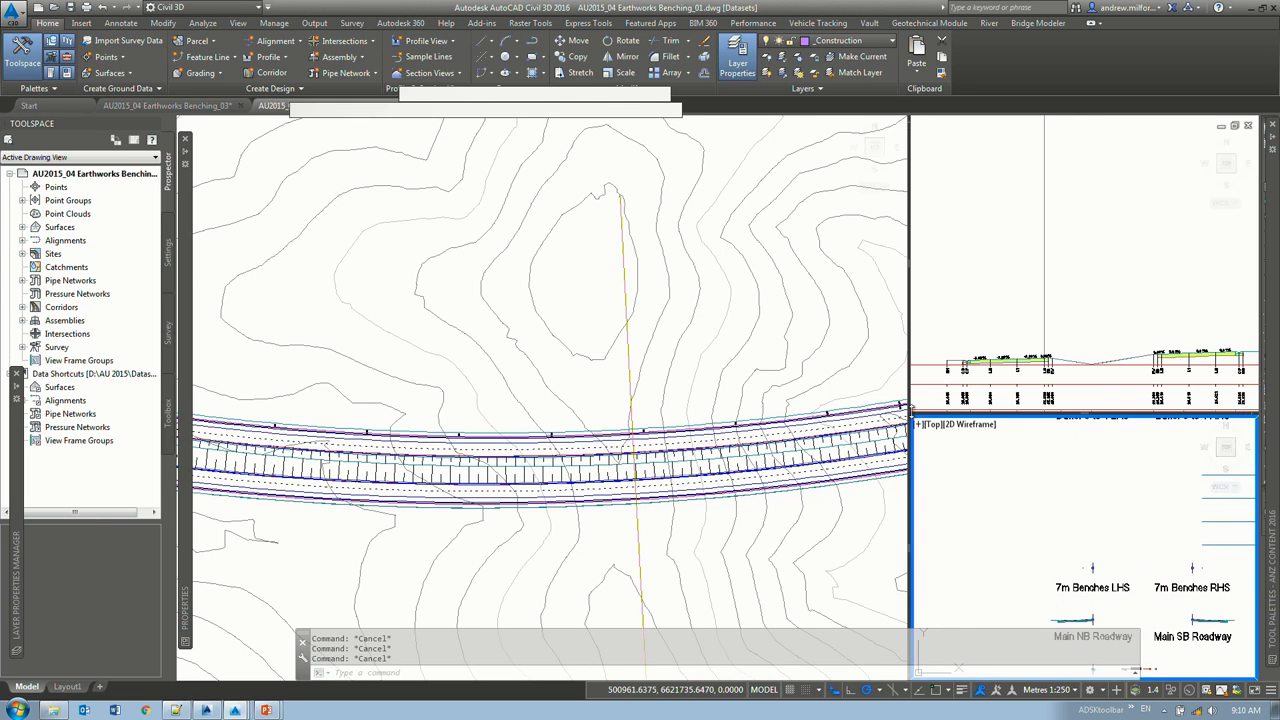
{"action": "left_click_drag", "start_coordinate": [914, 416], "coordinate": [387, 346]}
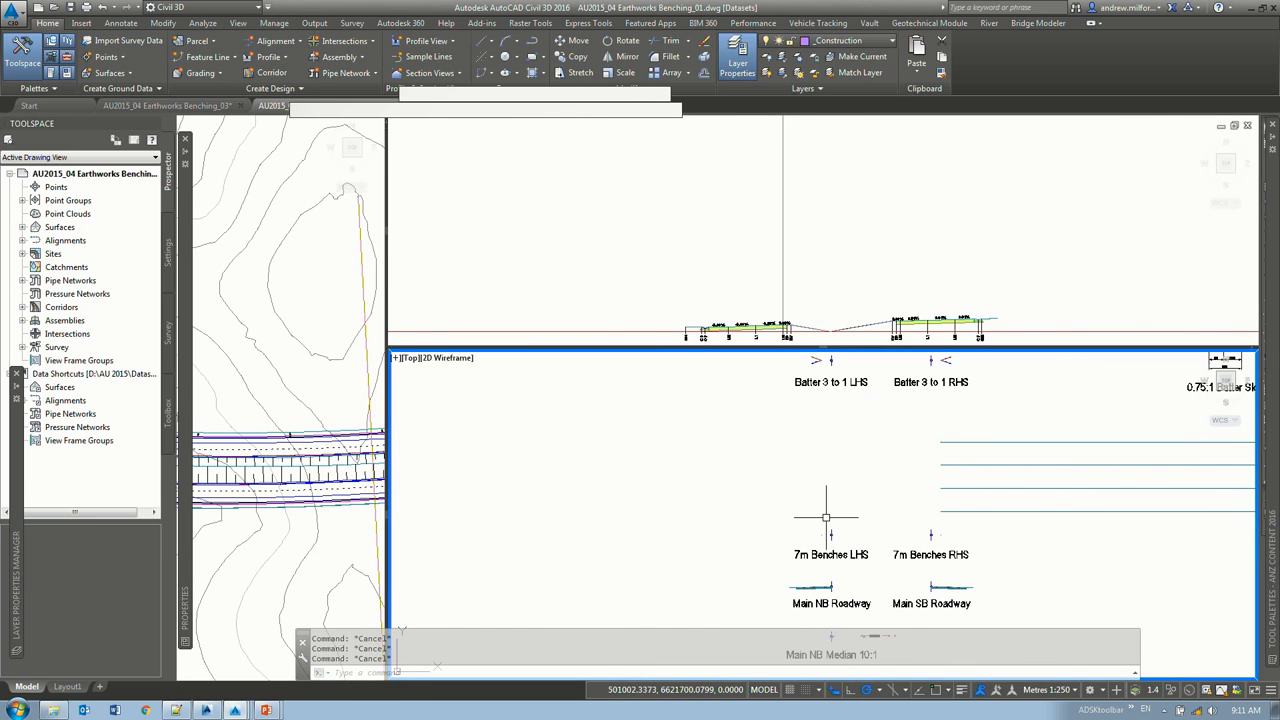
{"action": "scroll", "coordinate": [826, 537], "scroll_direction": "up", "scroll_amount": 8}
{"action": "left_click", "coordinate": [783, 493]}
{"action": "left_click", "coordinate": [758, 538]}
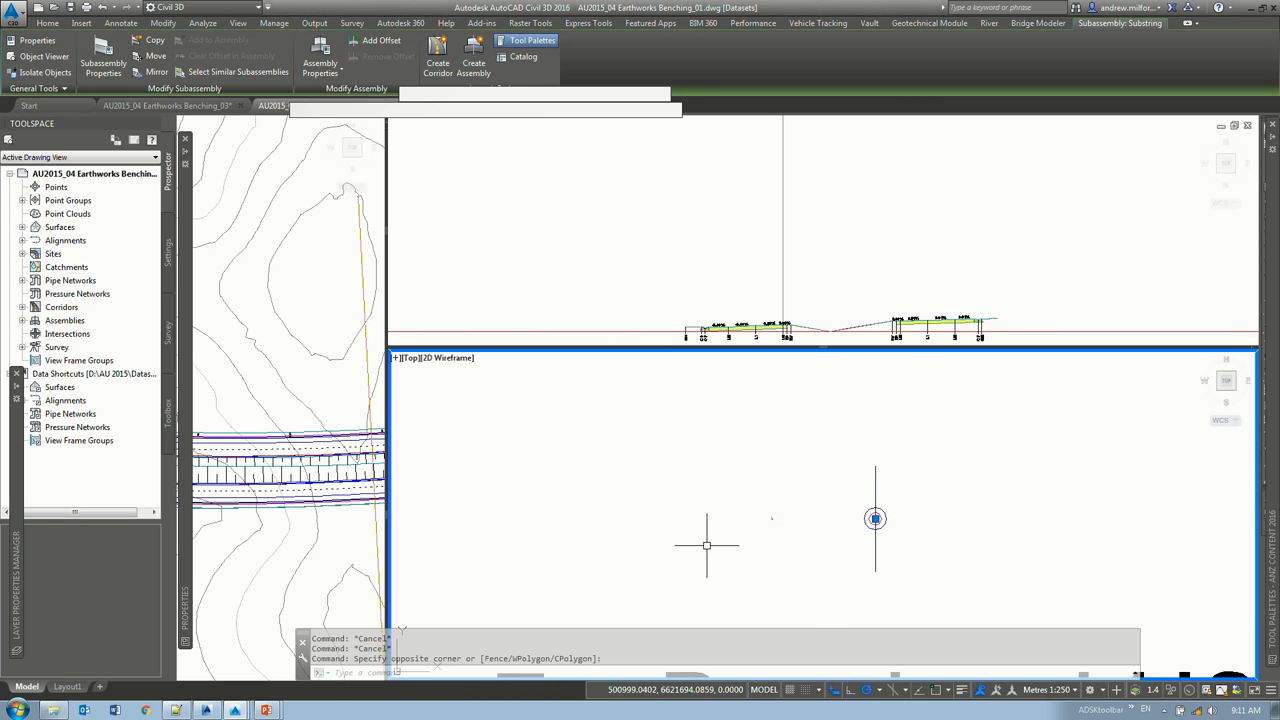
Step: Attach a left-side LinkWidthAndSlope subassembly, 150 m wide with link code +07m, to the string point of the 7m Benches LHS assembly
{"action": "mouse_move", "coordinate": [1272, 212]}
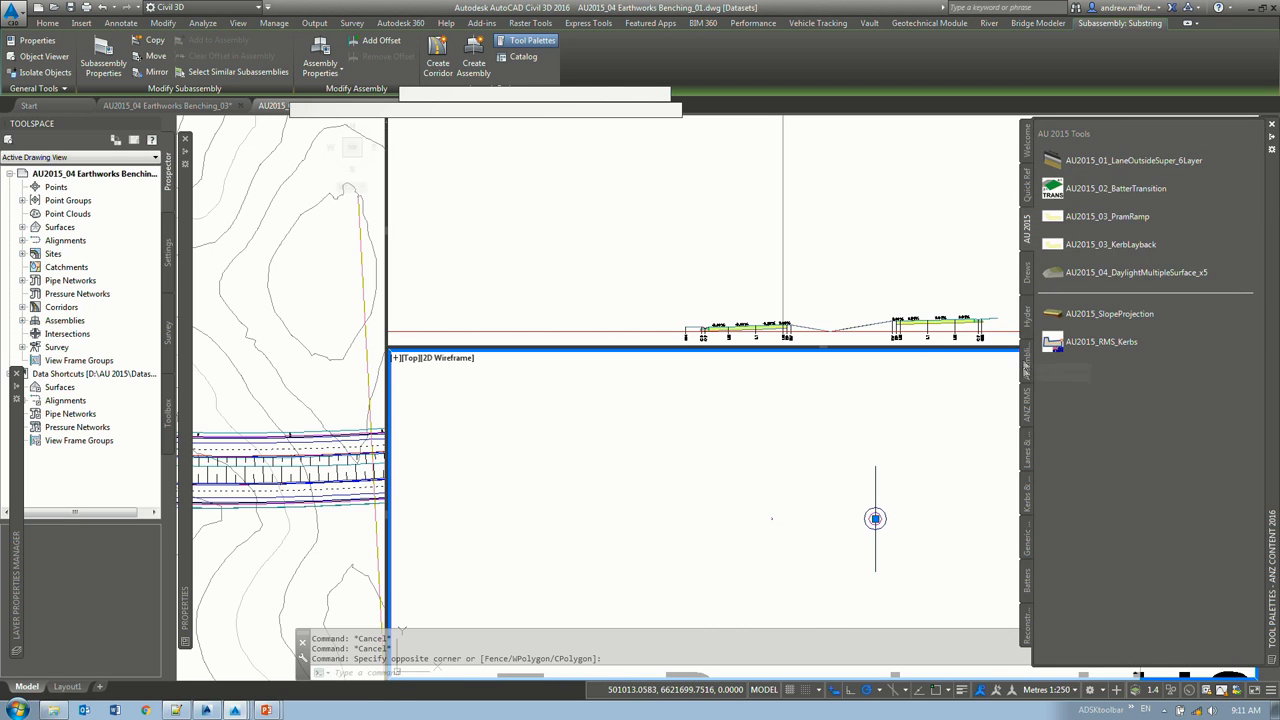
{"action": "left_click", "coordinate": [1026, 541]}
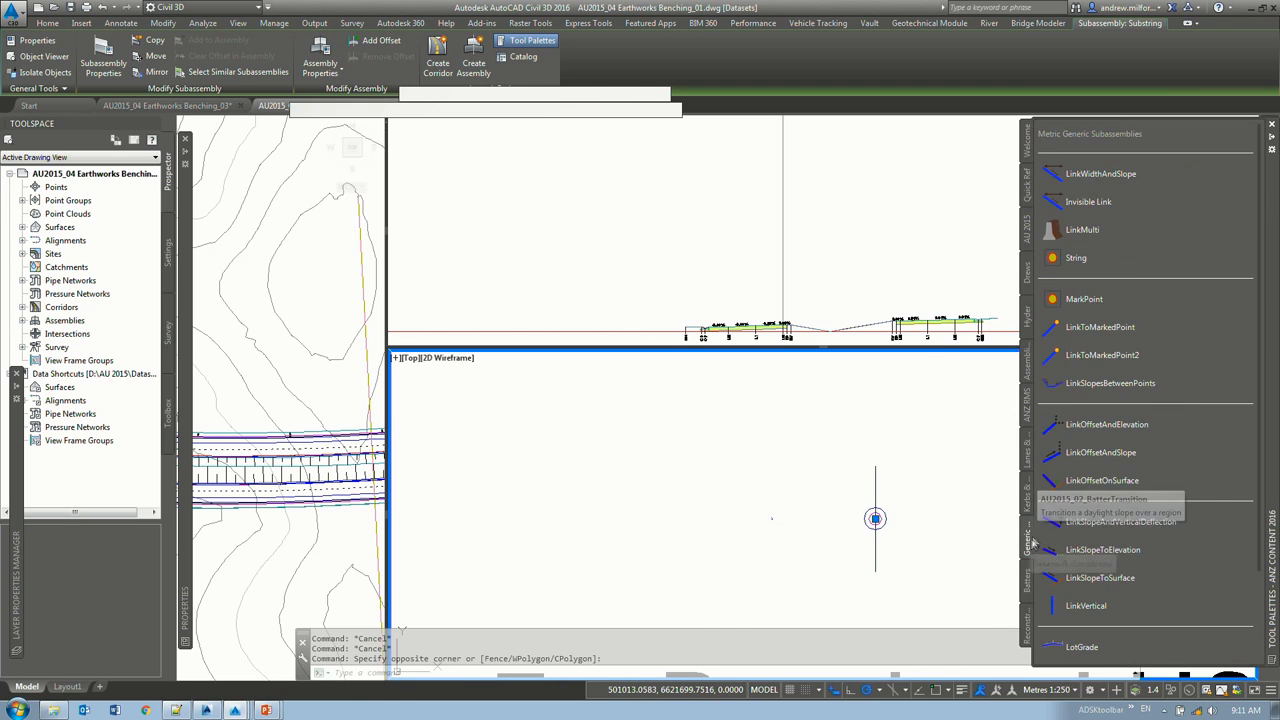
{"action": "left_click", "coordinate": [1105, 176]}
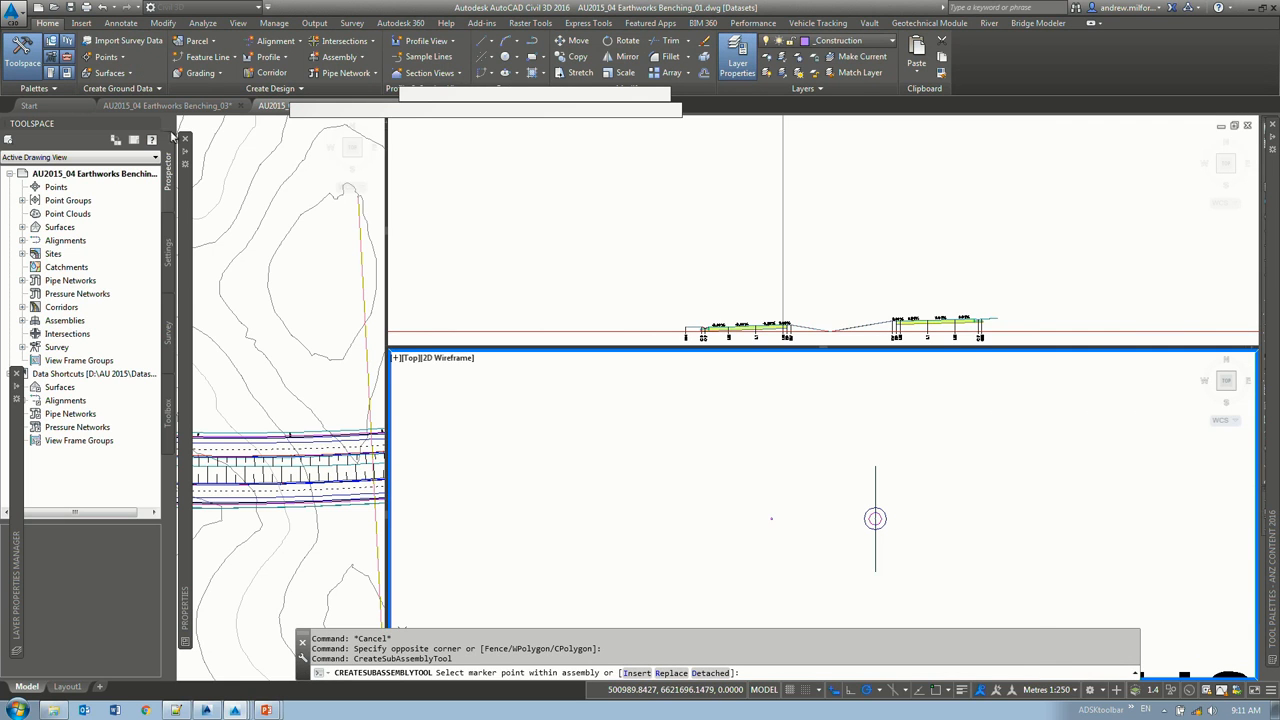
{"action": "mouse_move", "coordinate": [184, 258]}
{"action": "left_click", "coordinate": [350, 443]}
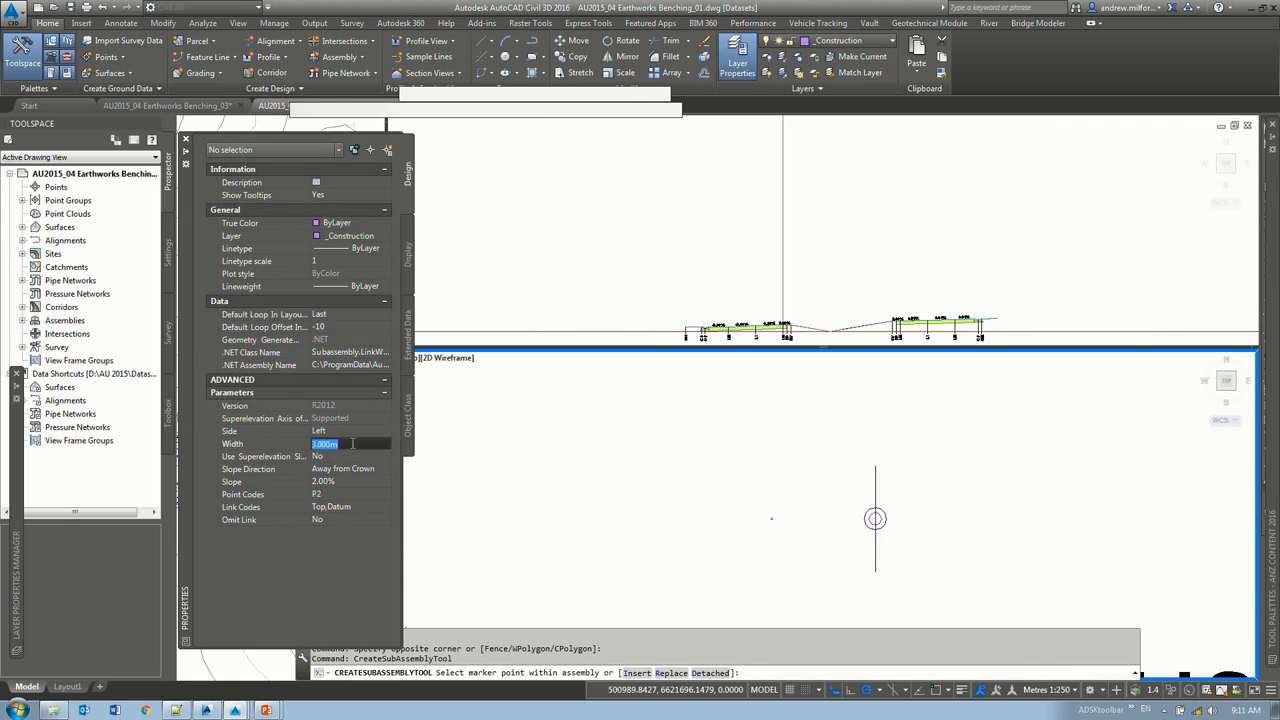
{"action": "type", "text": "150"}
{"action": "left_click", "coordinate": [358, 494]}
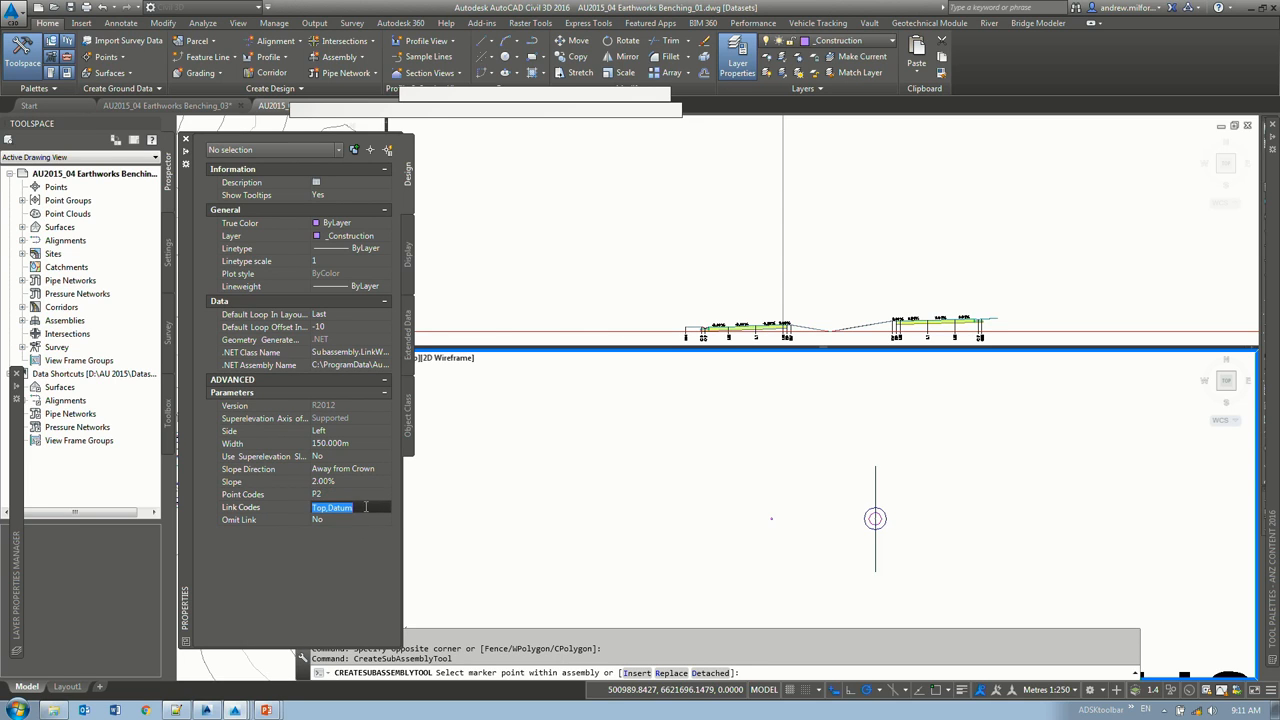
{"action": "type", "text": "+"}
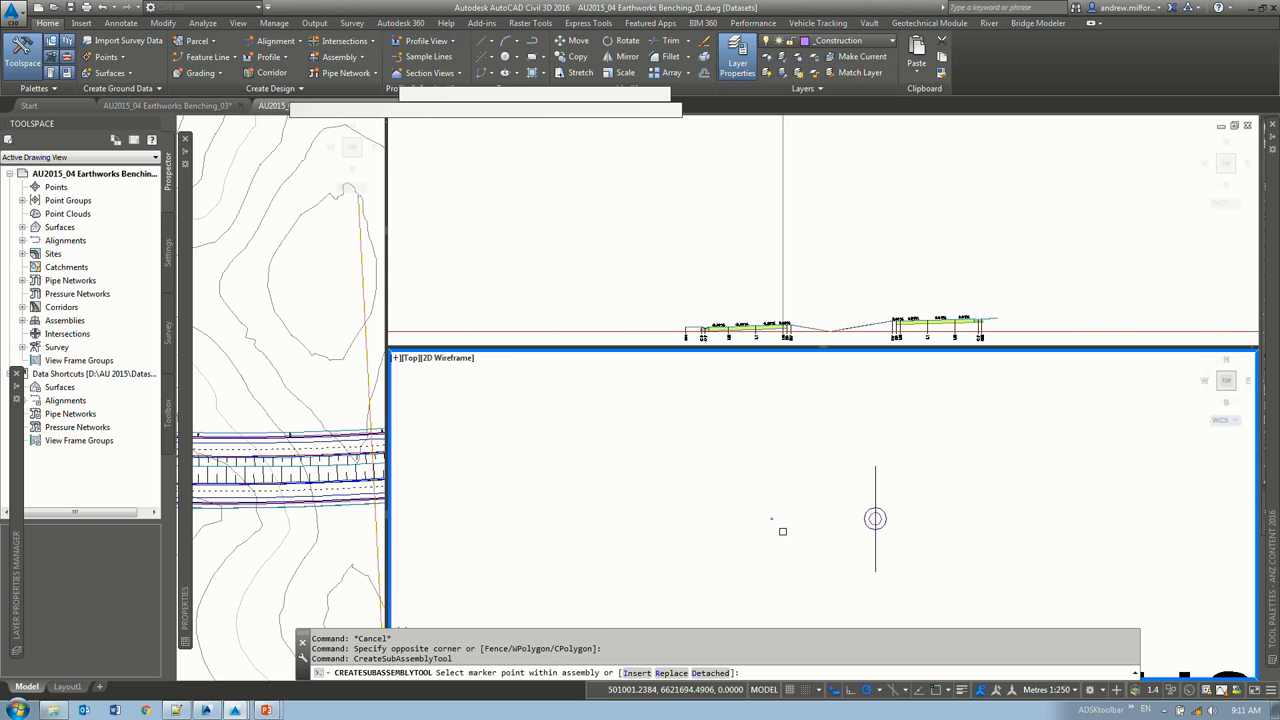
{"action": "left_click", "coordinate": [771, 518]}
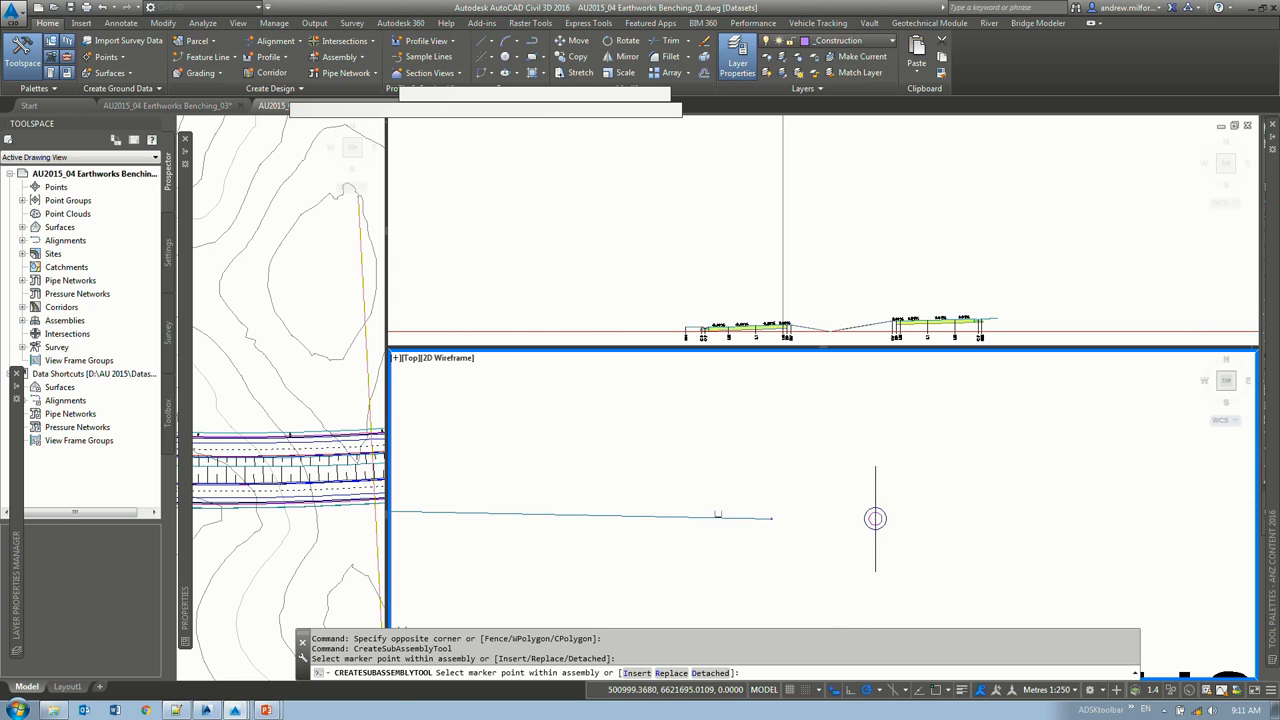
{"action": "key", "text": "Return"}
Step: Change the new link's slope so it runs level, and move the link 7 m vertically upward
{"action": "mouse_move", "coordinate": [183, 398]}
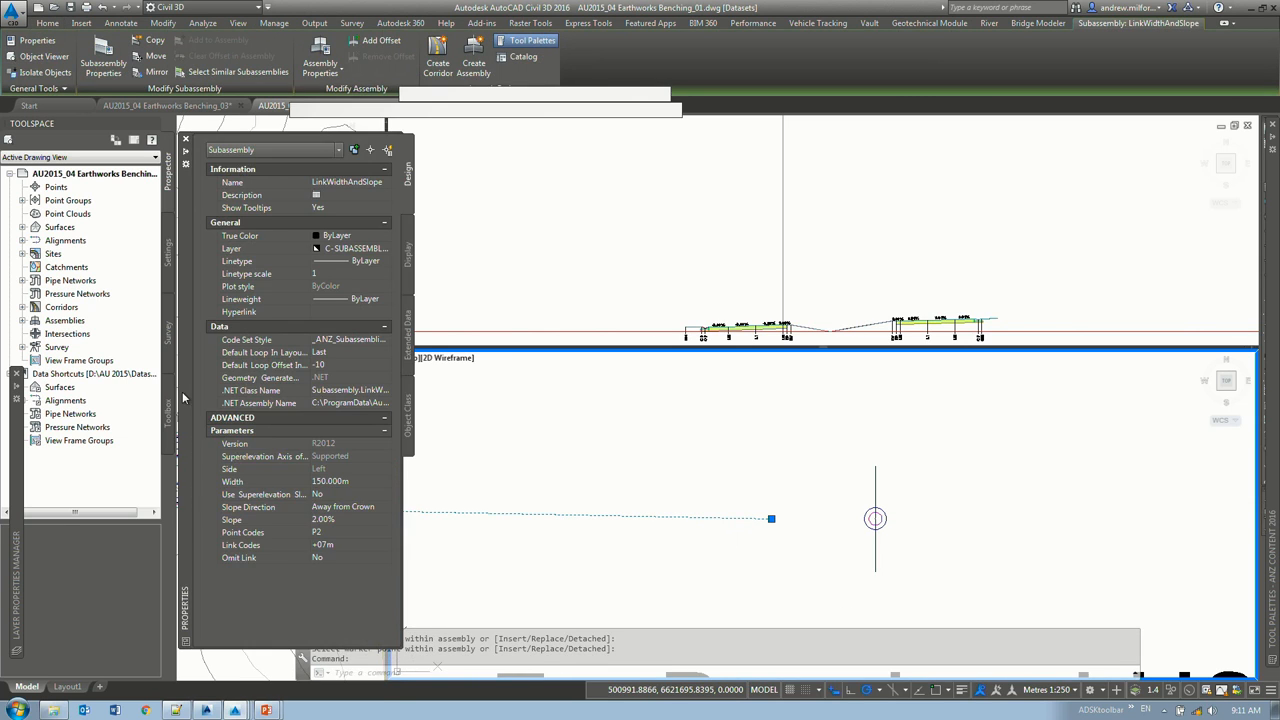
{"action": "left_click", "coordinate": [349, 520]}
{"action": "key", "text": "Return"}
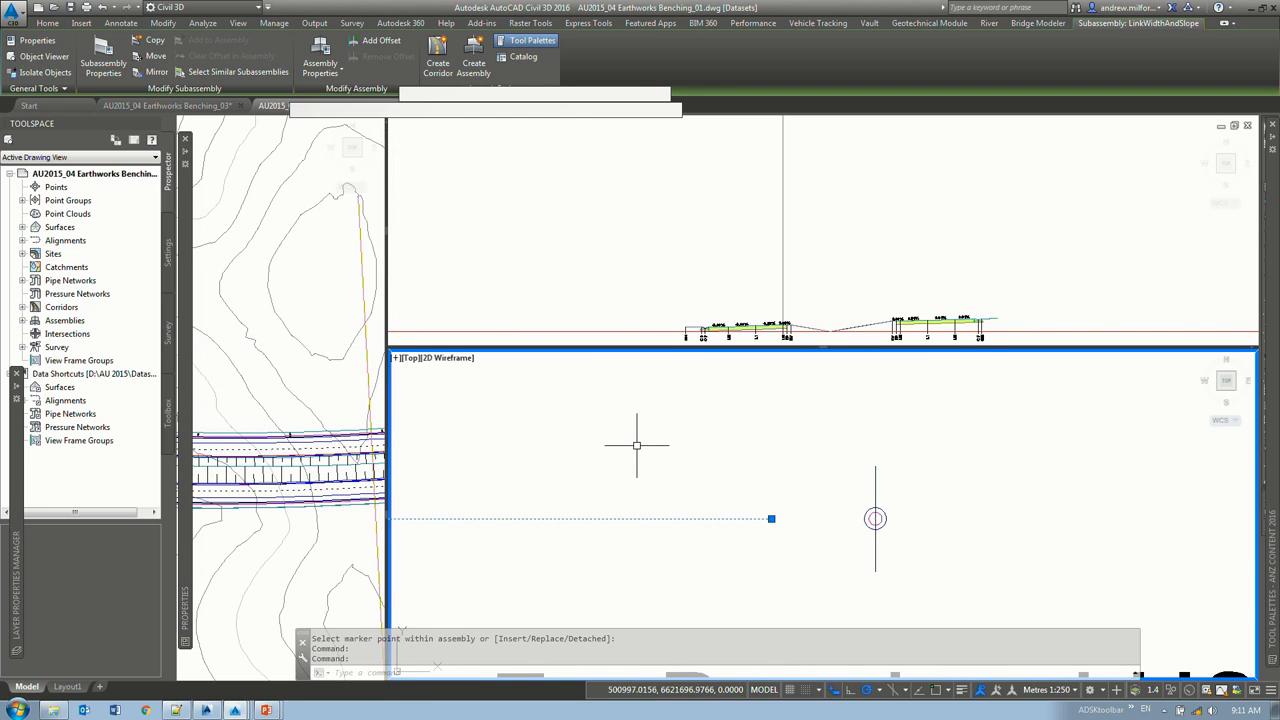
{"action": "type", "text": "m"}
{"action": "key", "text": "Return"}
{"action": "left_click", "coordinate": [709, 475]}
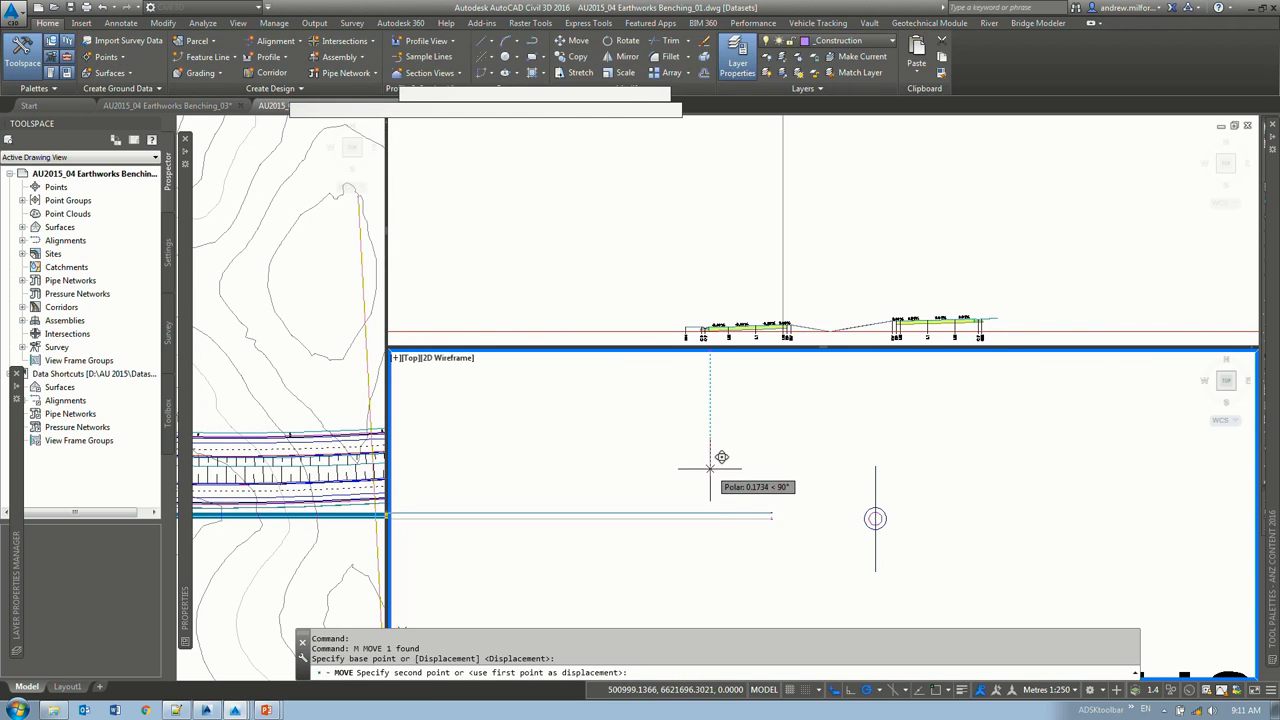
{"action": "type", "text": "7"}
{"action": "key", "text": "Return"}
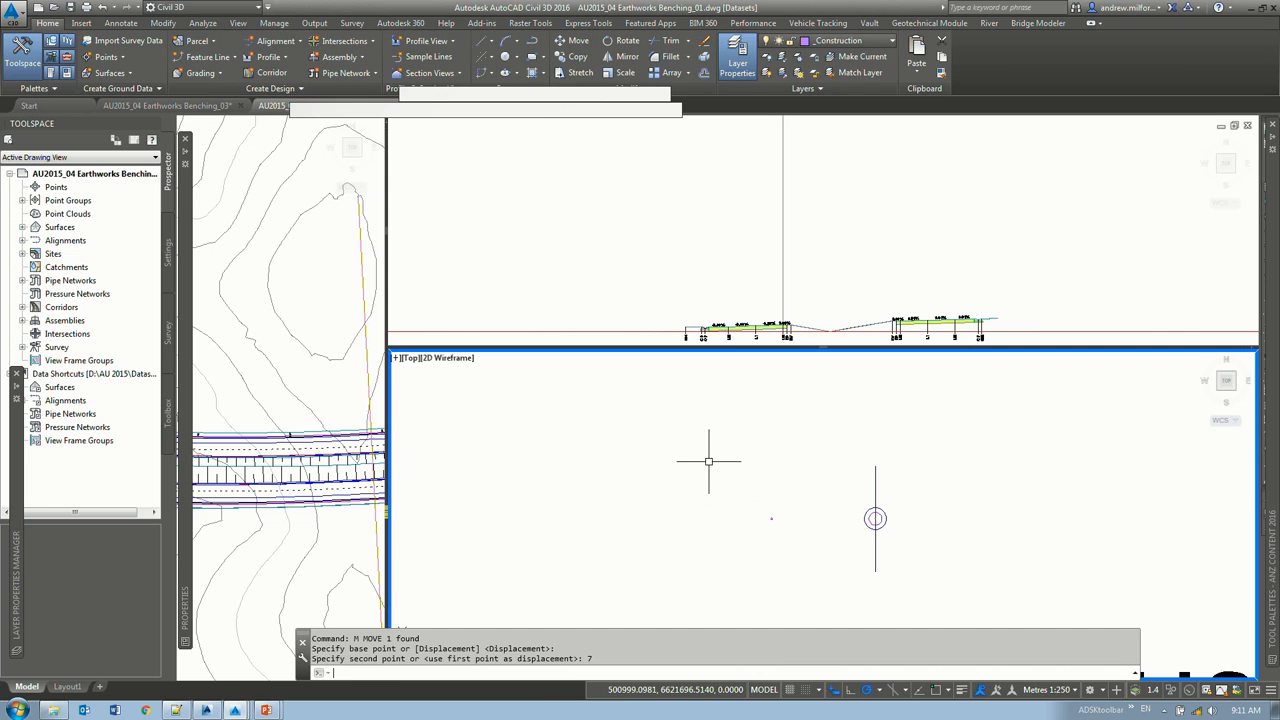
Step: Copy the +07m link of the 7m Benches LHS assembly onto its own marker point, and set the copy's link code to +14m
{"action": "scroll", "coordinate": [760, 480], "scroll_direction": "down", "scroll_amount": 6}
{"action": "scroll", "coordinate": [830, 492], "scroll_direction": "up", "scroll_amount": 4}
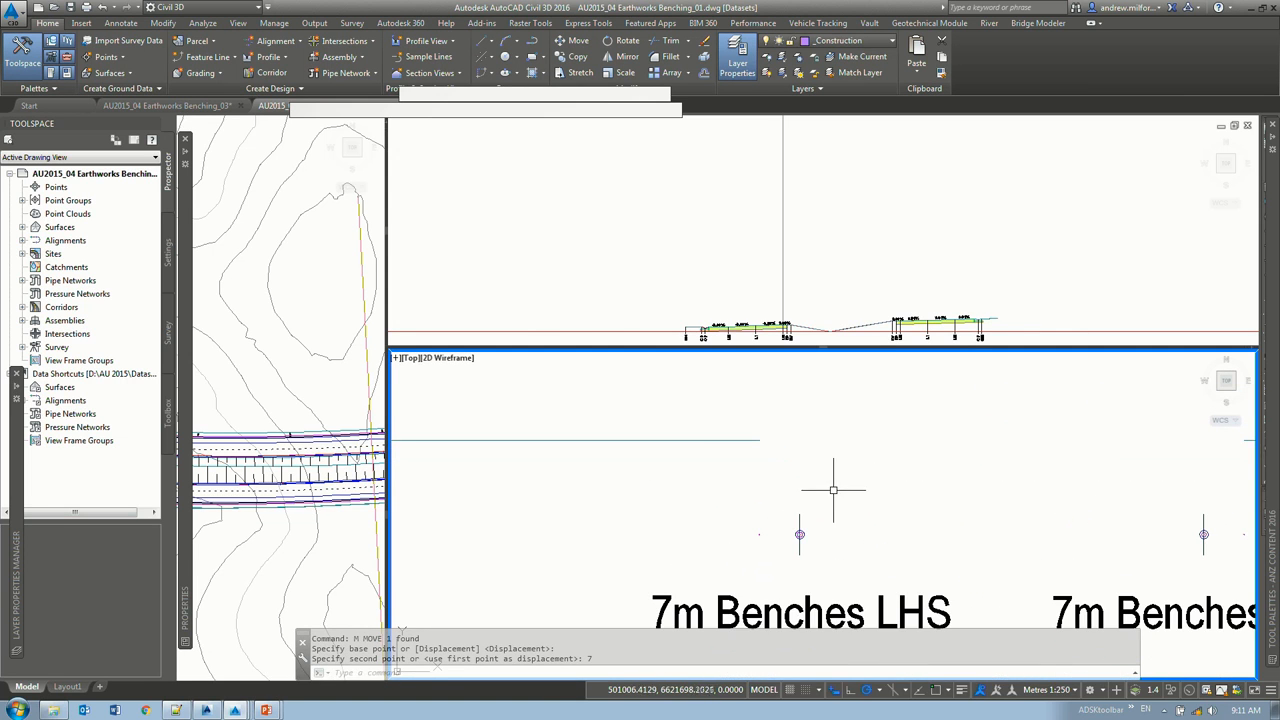
{"action": "left_click", "coordinate": [738, 440]}
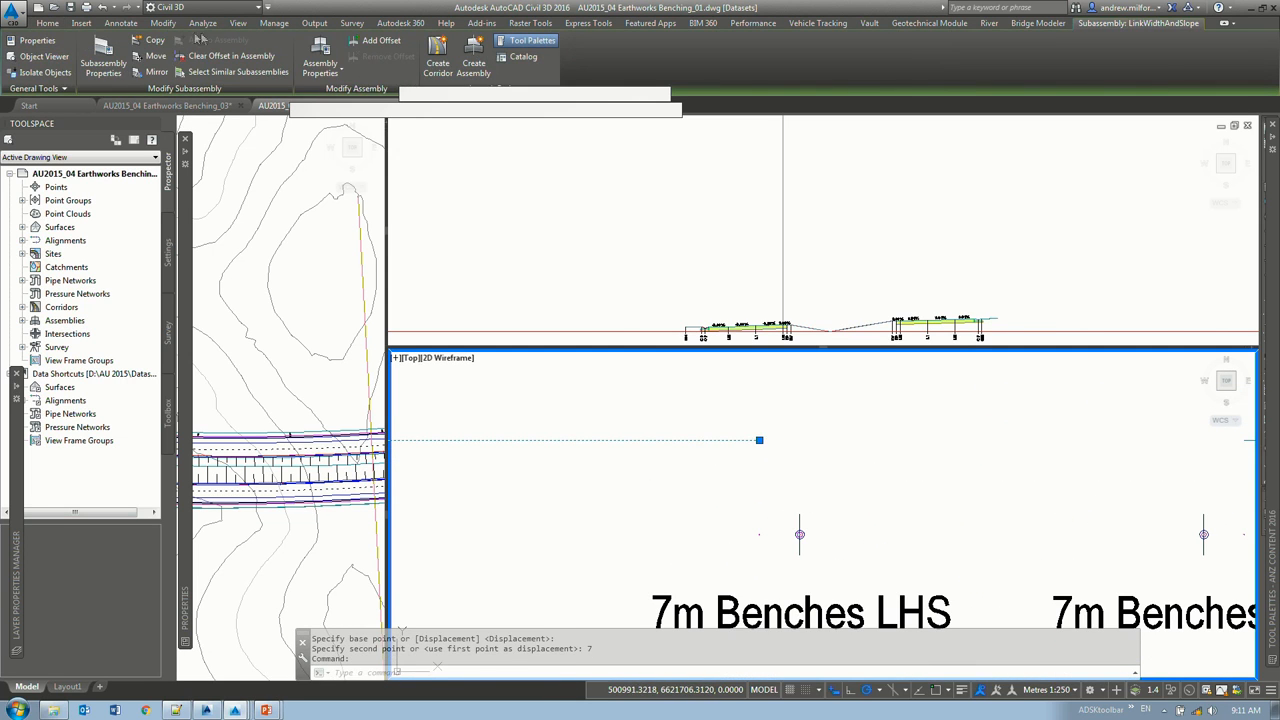
{"action": "left_click", "coordinate": [150, 40]}
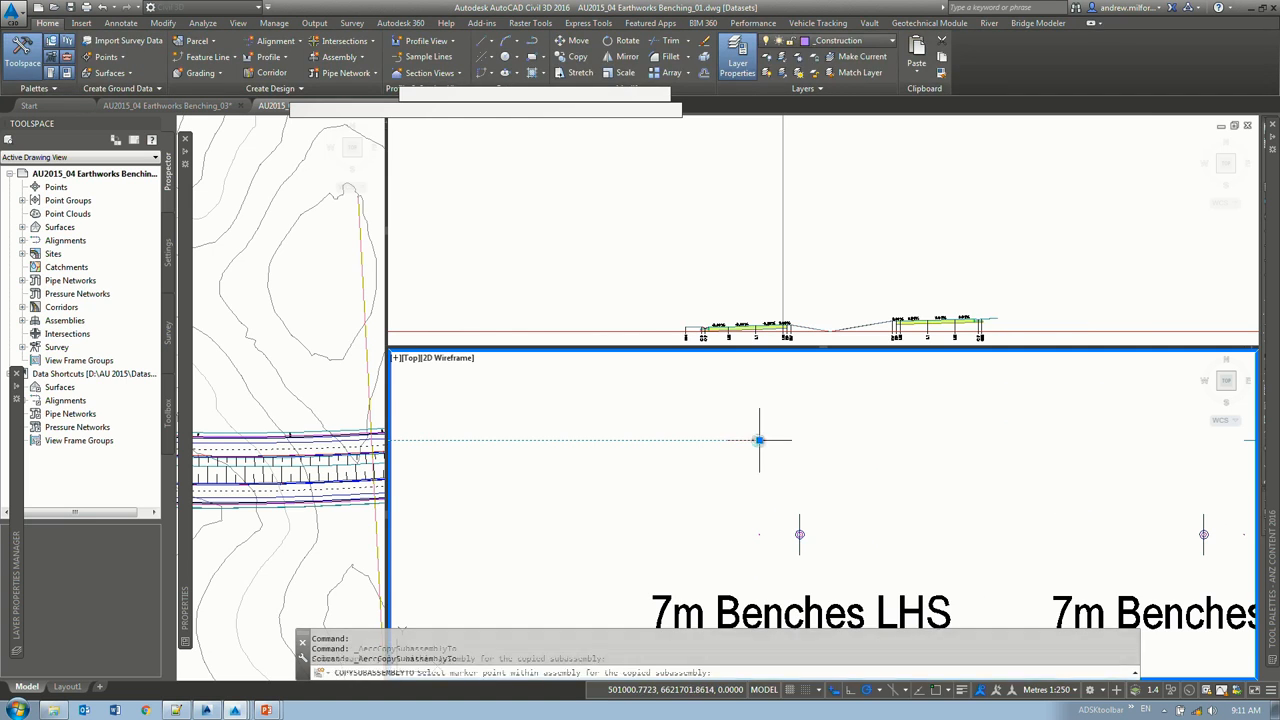
{"action": "scroll", "coordinate": [760, 440], "scroll_direction": "down", "scroll_amount": 4}
{"action": "key", "text": "Escape"}
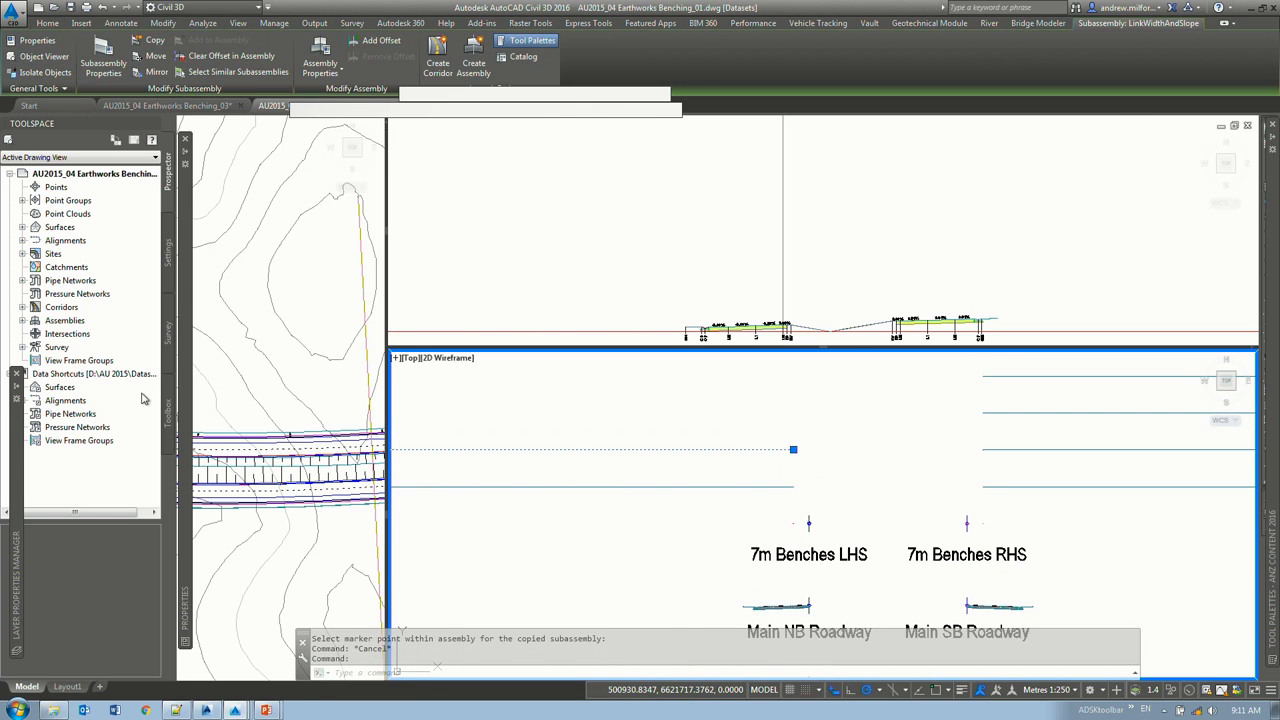
{"action": "mouse_move", "coordinate": [186, 153]}
{"action": "left_click", "coordinate": [352, 545]}
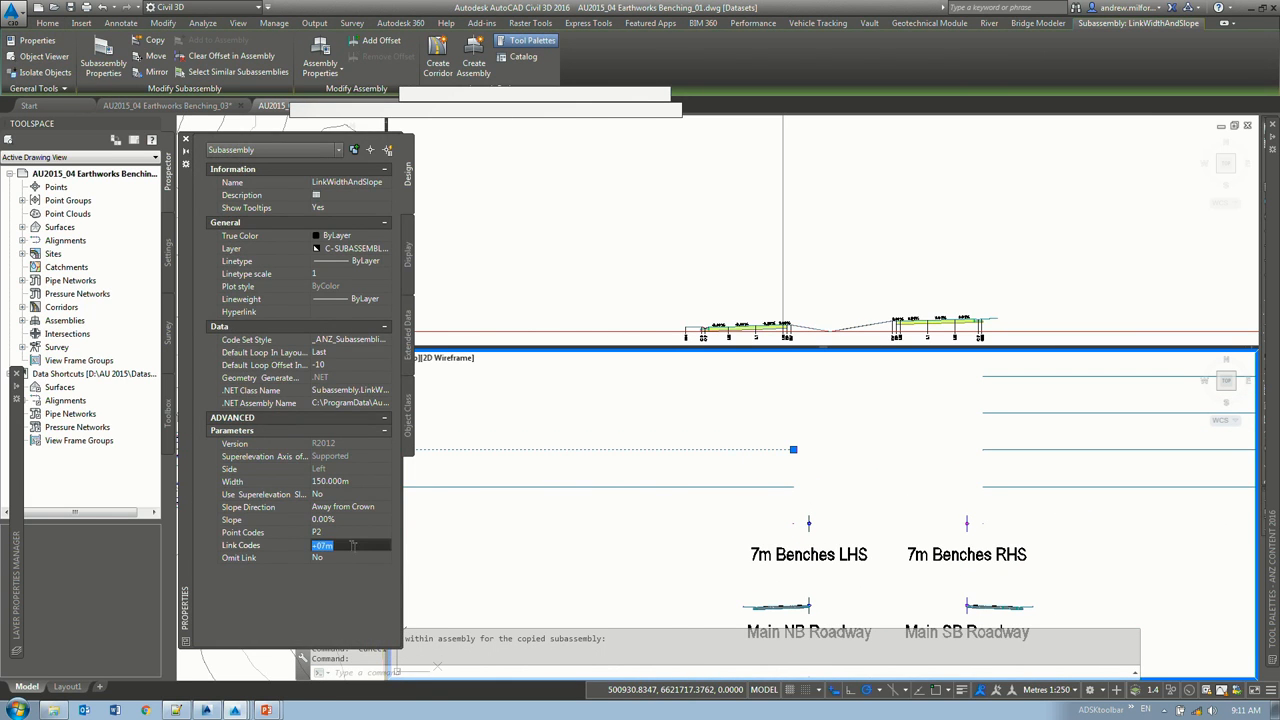
{"action": "key", "text": "Tab"}
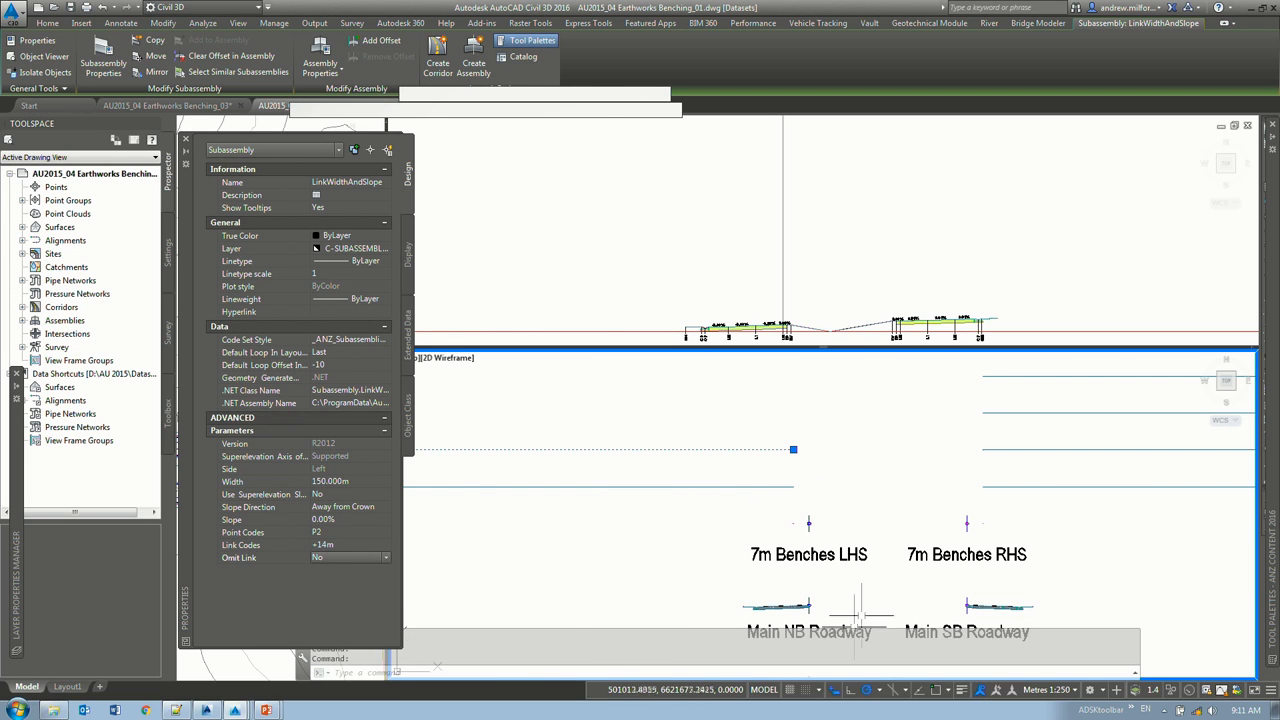
Step: Copy the +14m link onto its marker point to form the next bench level, with link code +21m
{"action": "left_click", "coordinate": [158, 40]}
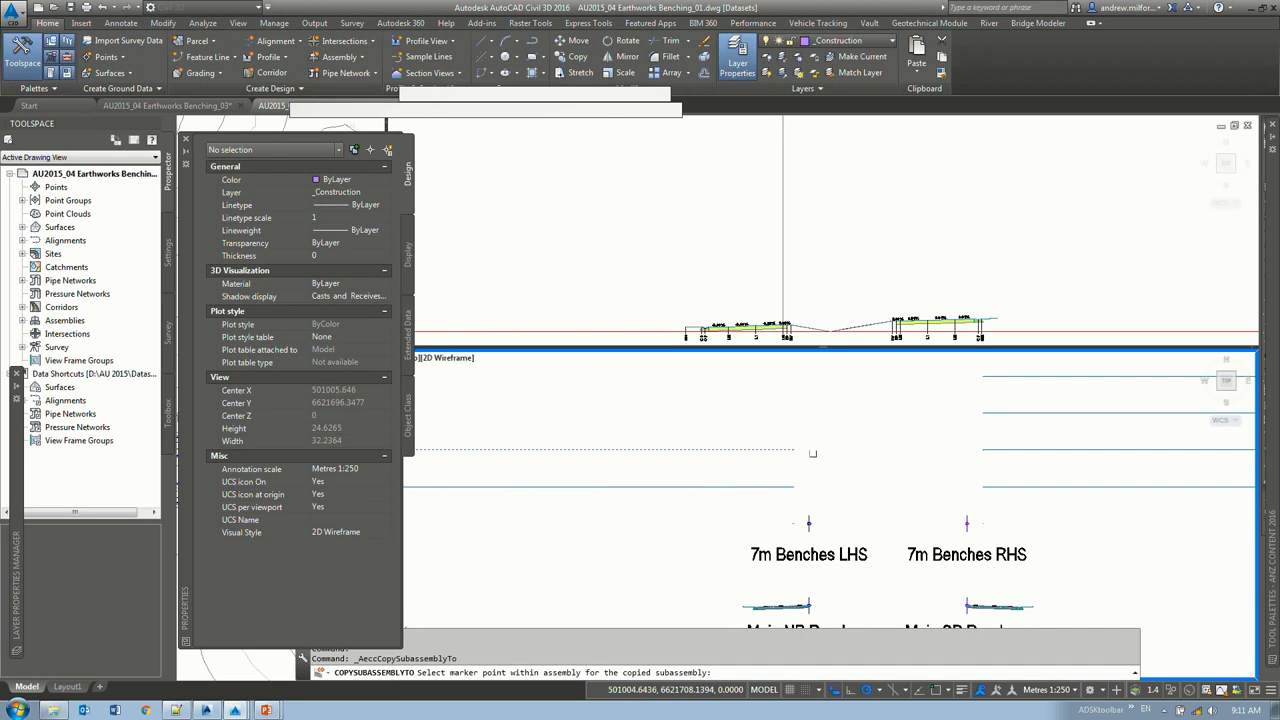
{"action": "left_click", "coordinate": [792, 448]}
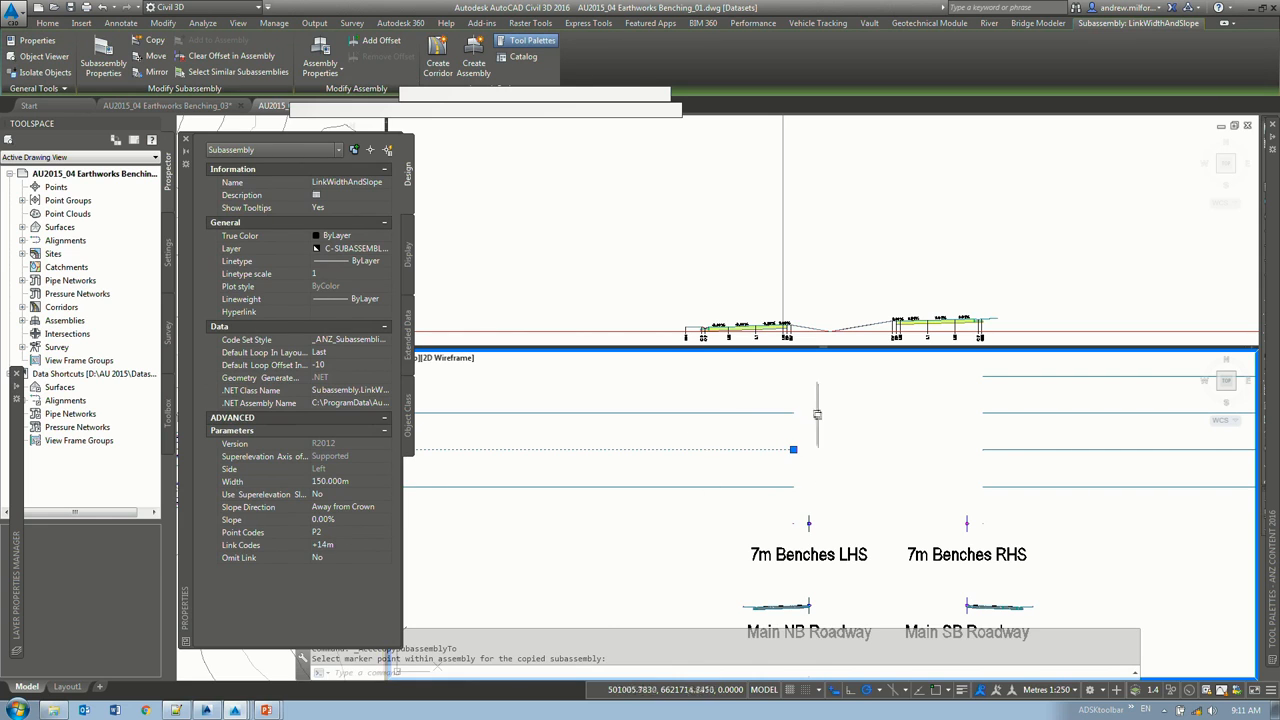
{"action": "key", "text": "Escape"}
{"action": "left_click", "coordinate": [339, 545]}
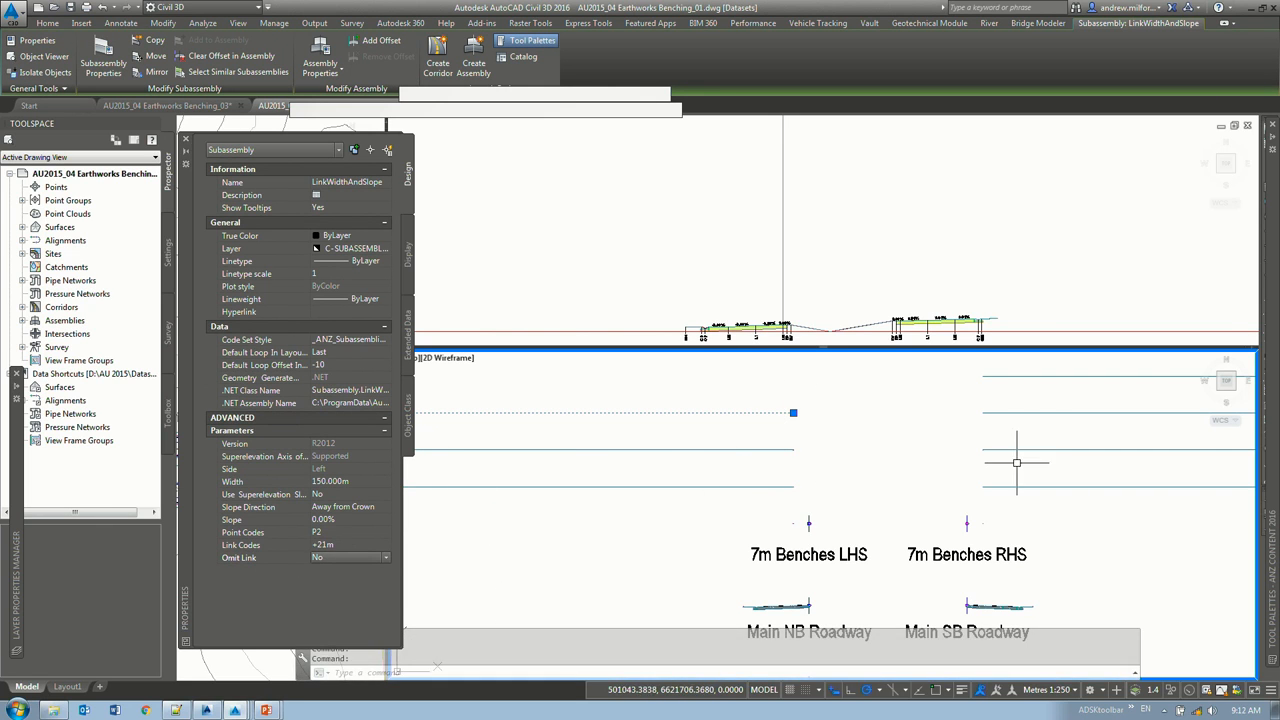
Step: Copy the +21m link of the 7m Benches LHS assembly onto its marker point to add a fourth bench level
{"action": "key", "text": "Escape"}
{"action": "left_click", "coordinate": [777, 412]}
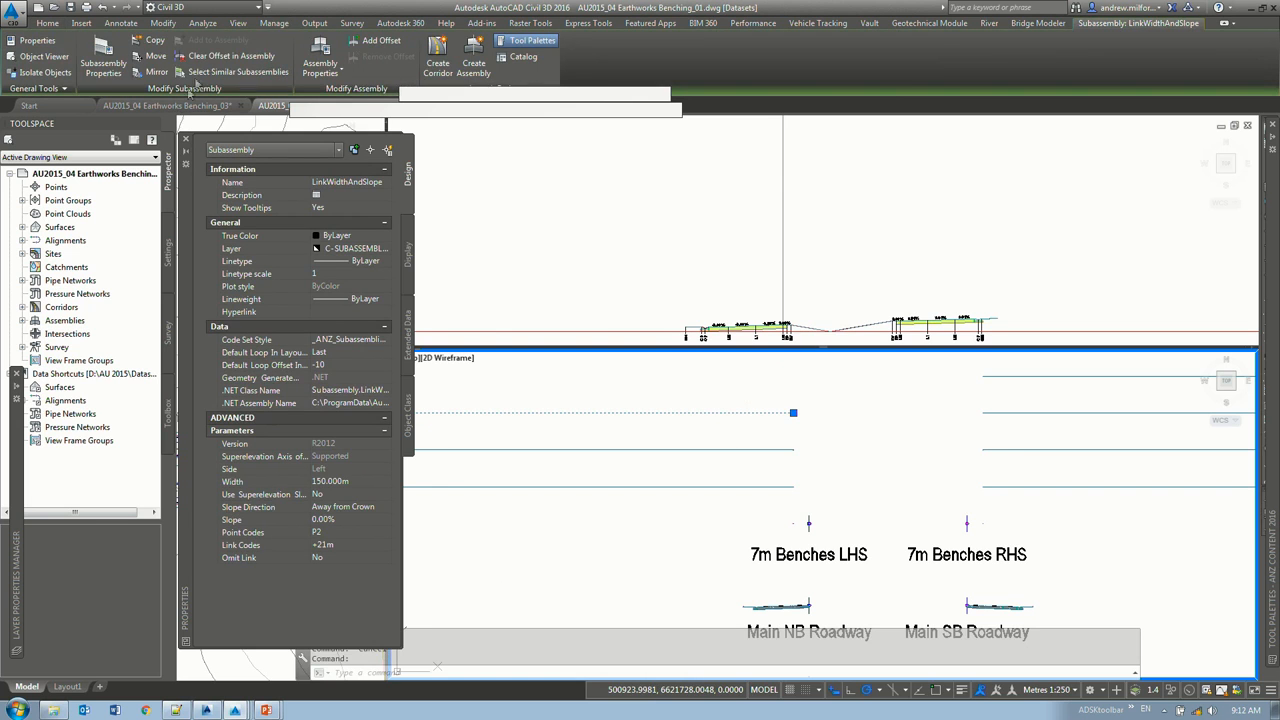
{"action": "left_click", "coordinate": [150, 40]}
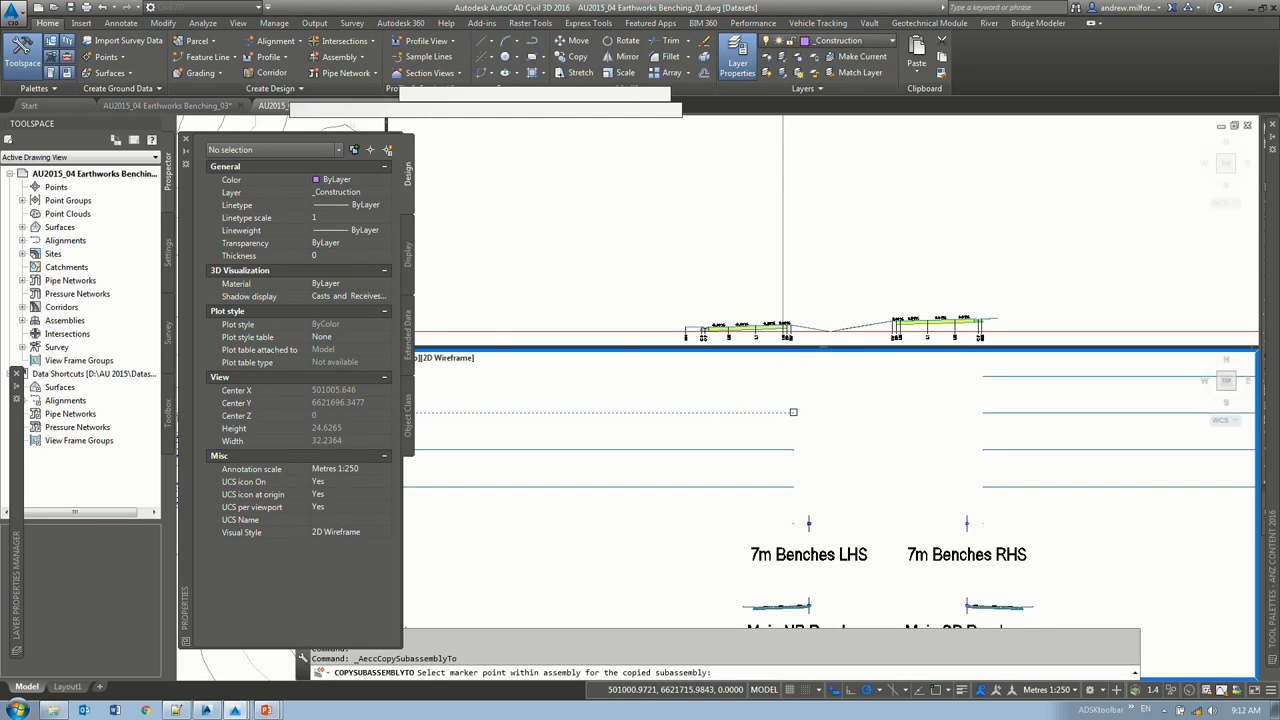
{"action": "key", "text": "Escape"}
{"action": "key", "text": "Escape"}
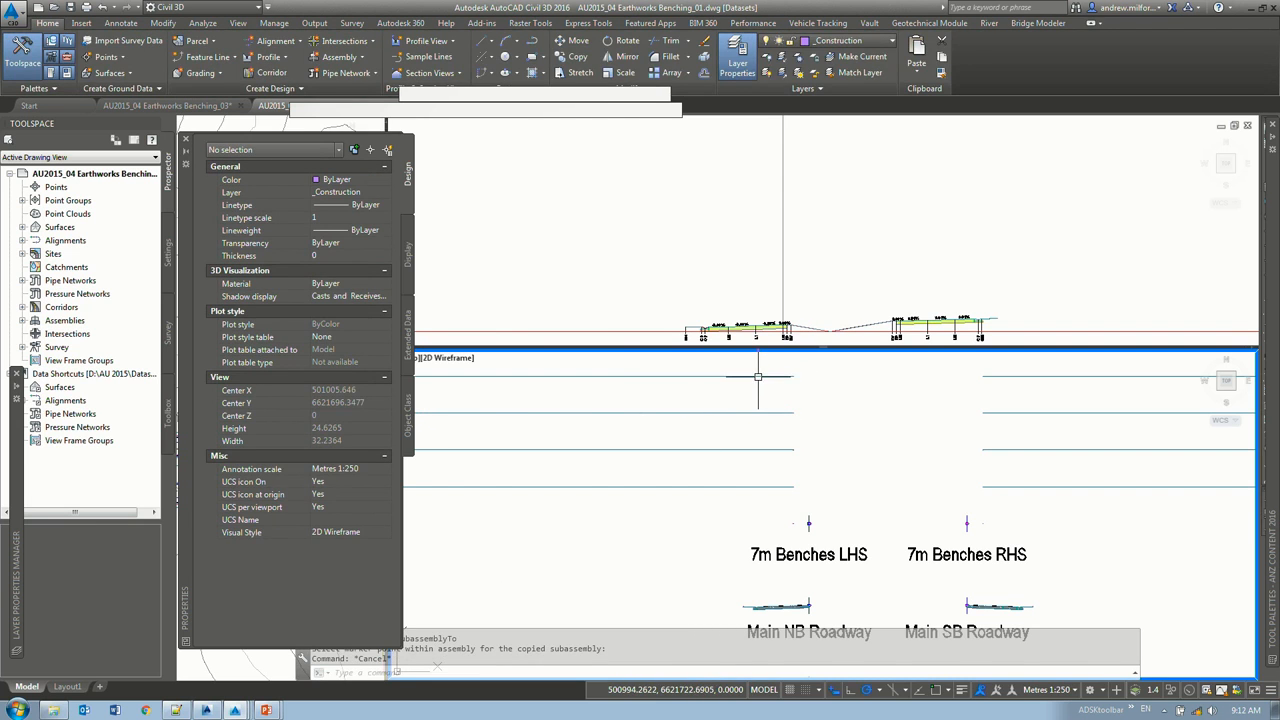
Step: Set the link code of the uppermost 7m Benches LHS link to +28m, and clear the selection
{"action": "left_click", "coordinate": [757, 376]}
{"action": "left_click", "coordinate": [345, 545]}
{"action": "type", "text": "+"}
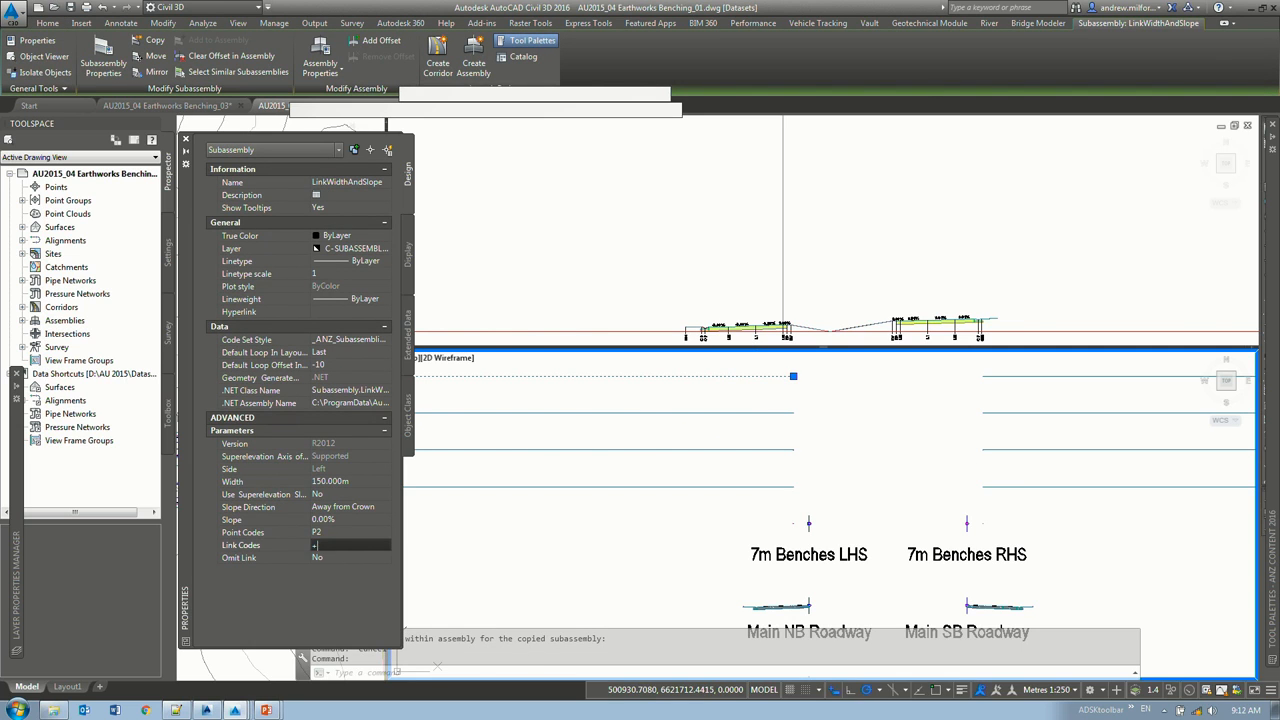
{"action": "type", "text": "28m,"}
{"action": "key", "text": "Return"}
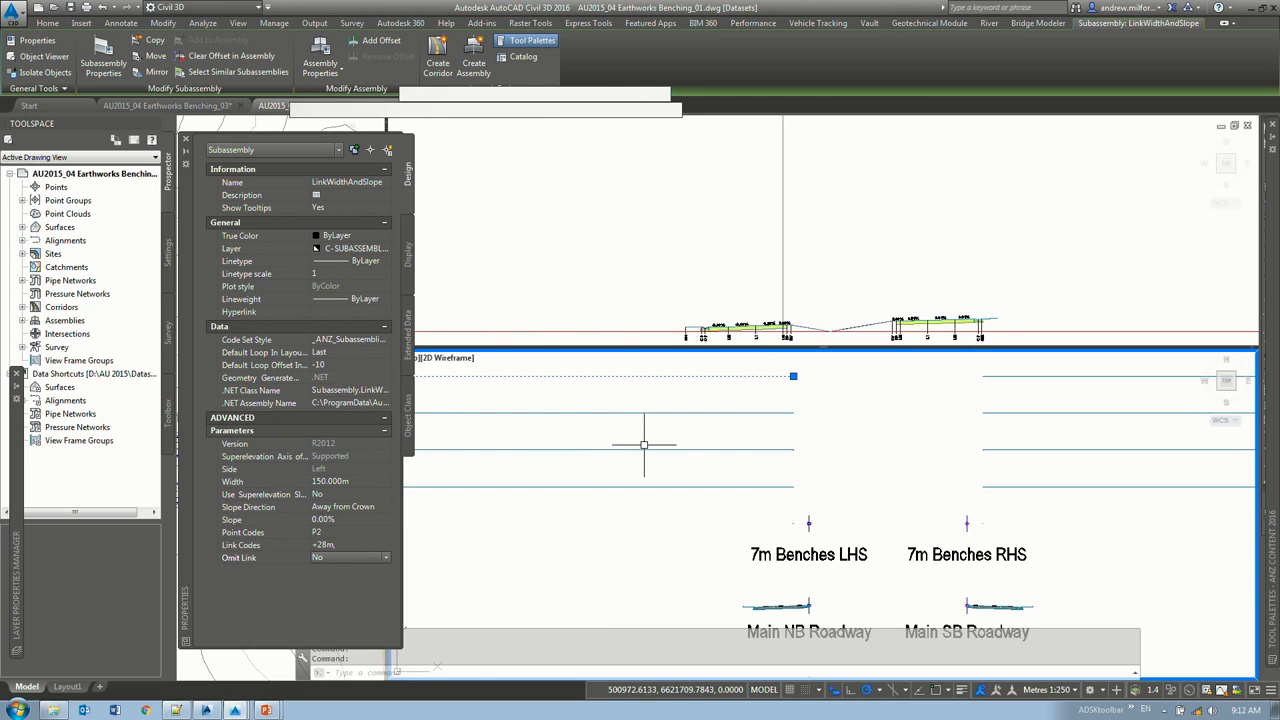
{"action": "left_click", "coordinate": [371, 544]}
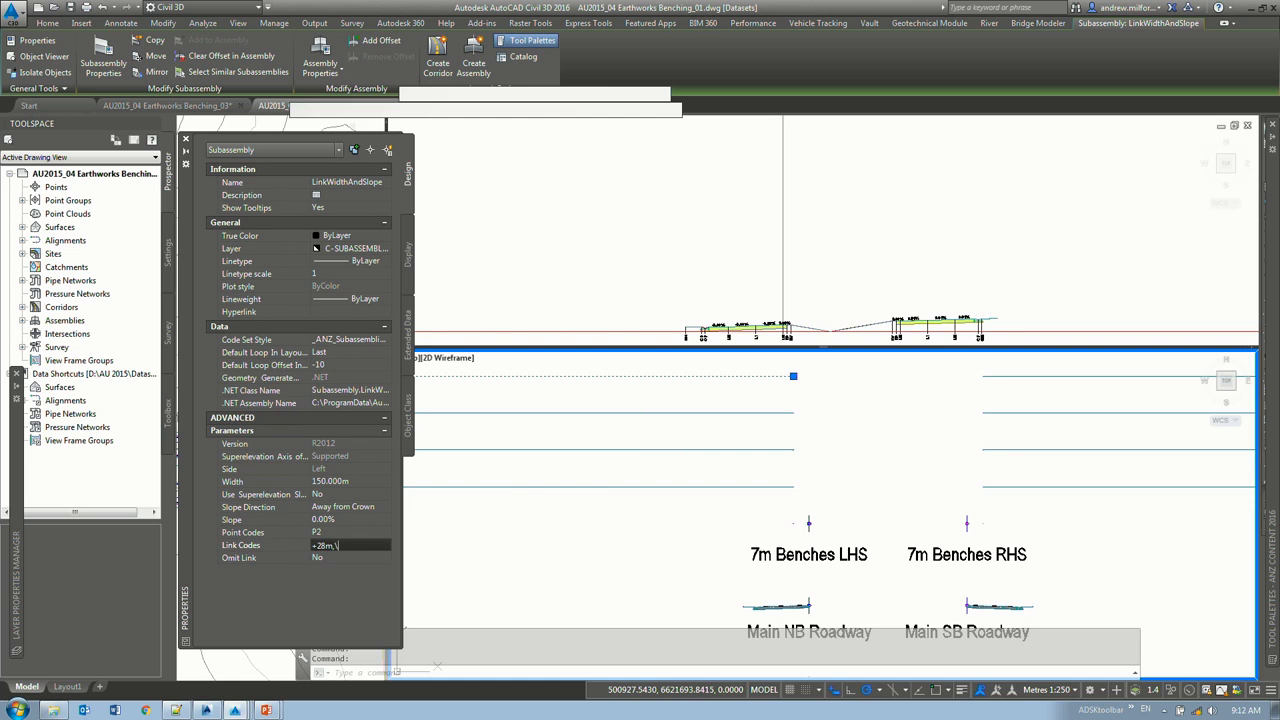
{"action": "key", "text": "BackSpace"}
{"action": "key", "text": "Return"}
{"action": "left_click", "coordinate": [891, 437]}
{"action": "left_click", "coordinate": [894, 414]}
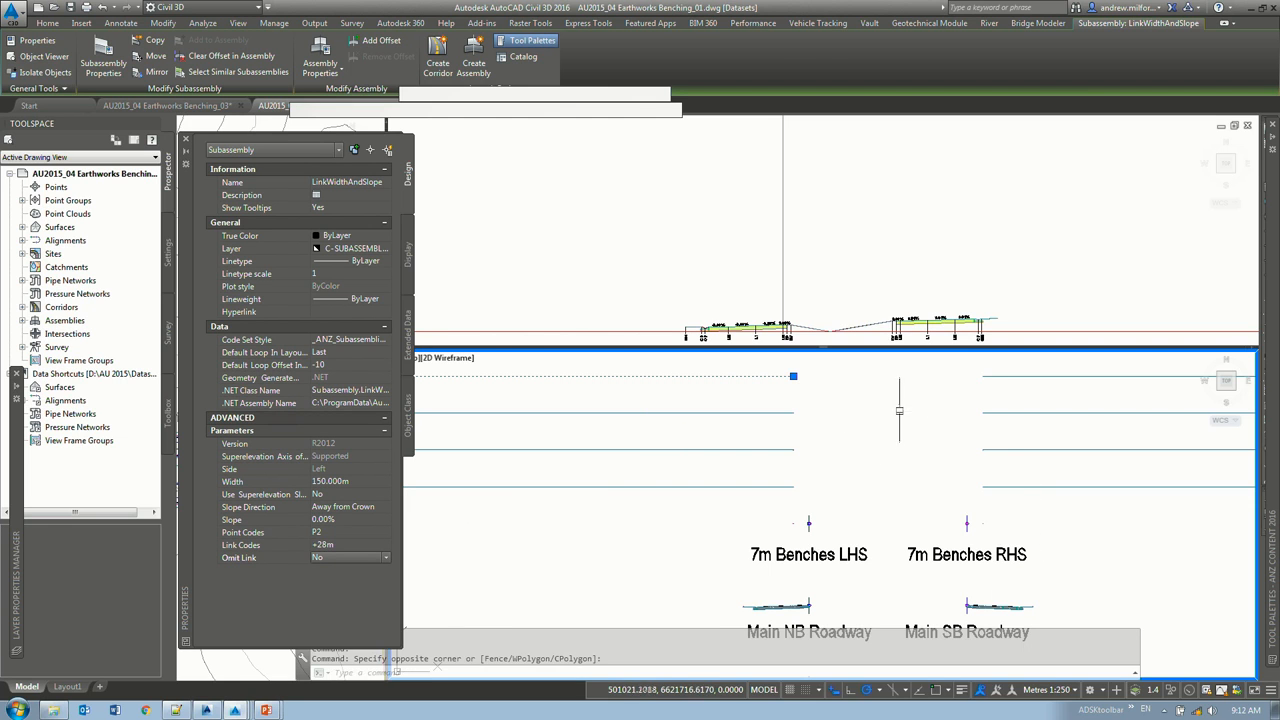
{"action": "scroll", "coordinate": [877, 421], "scroll_direction": "down", "scroll_amount": 1}
{"action": "key", "text": "Escape"}
{"action": "key", "text": "Escape"}
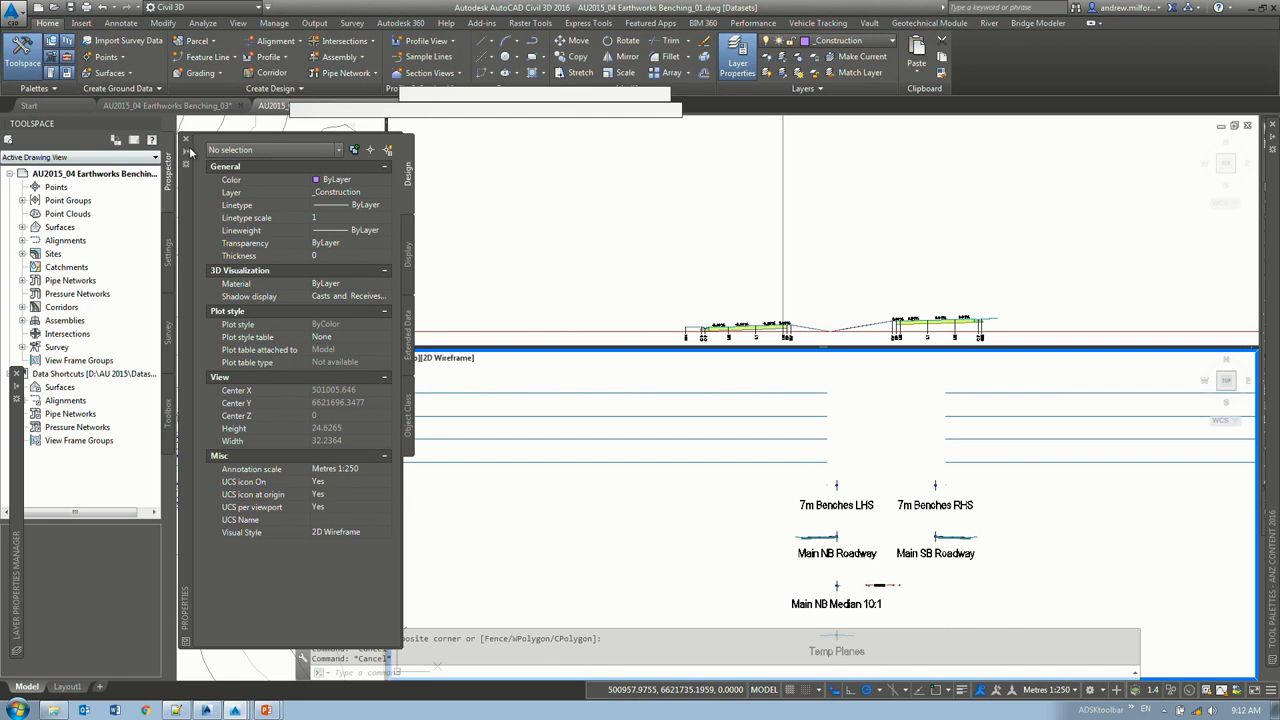
Step: Attach the AU2015_04_DaylightMultipleSurface_x5 subassembly from the AU 2015 tools to the marker point of the Batter Cut Benches LHS assembly
{"action": "scroll", "coordinate": [860, 457], "scroll_direction": "down", "scroll_amount": 3}
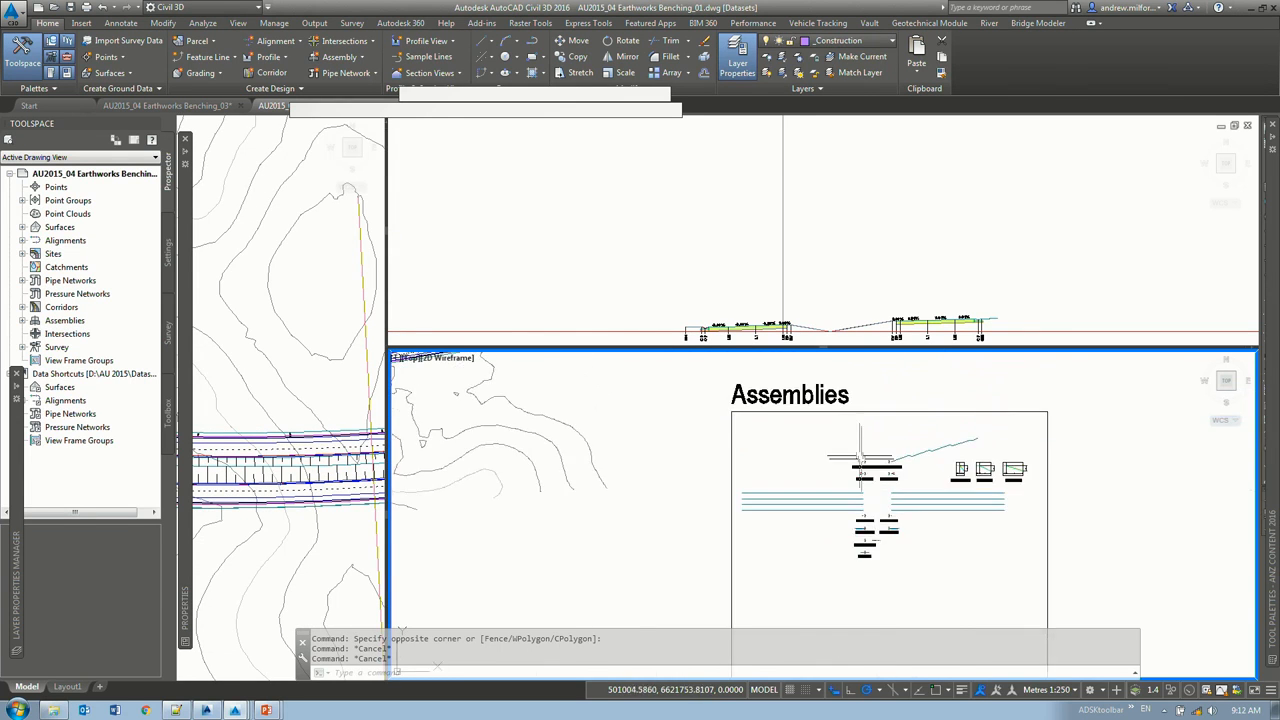
{"action": "scroll", "coordinate": [860, 457], "scroll_direction": "up", "scroll_amount": 4}
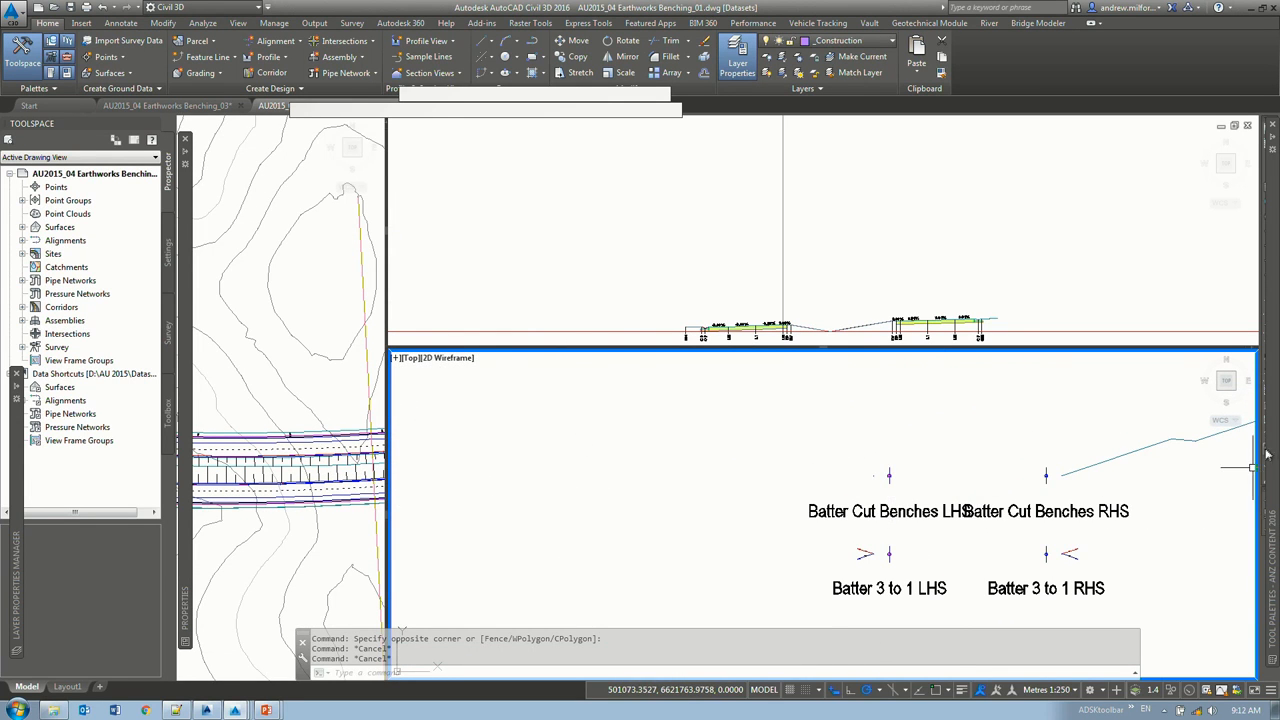
{"action": "mouse_move", "coordinate": [1267, 451]}
{"action": "left_click", "coordinate": [1028, 229]}
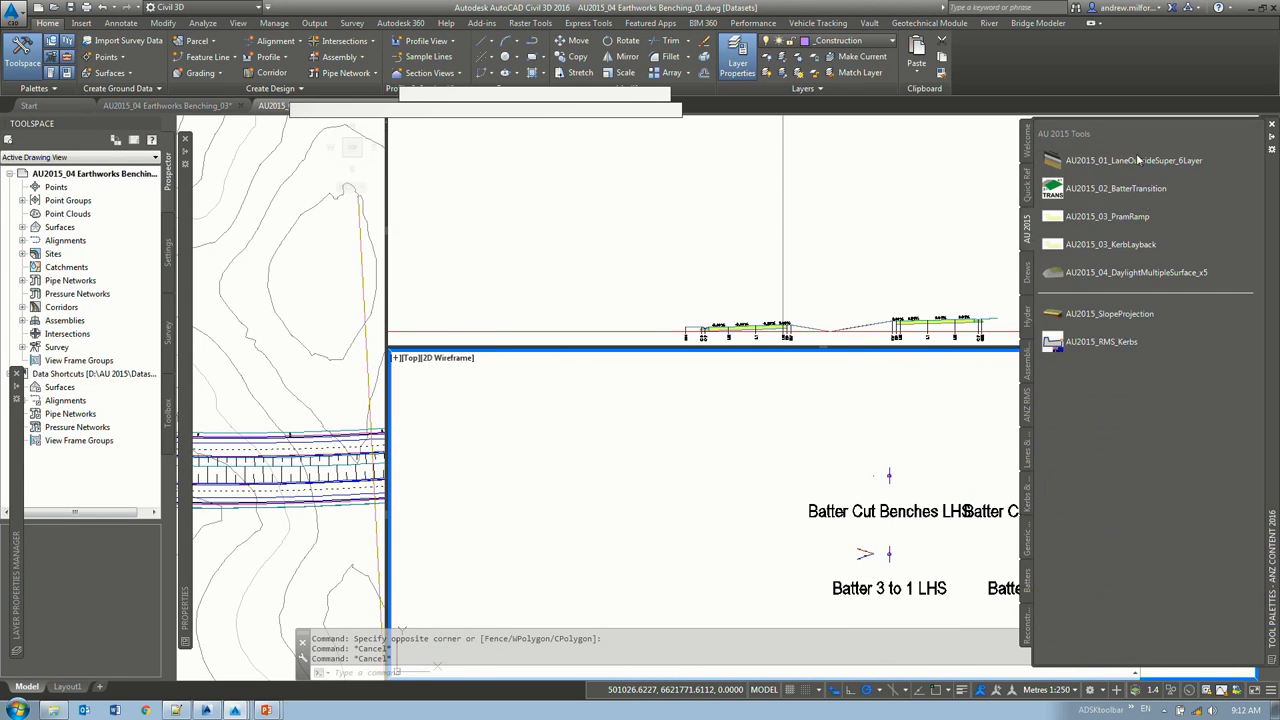
{"action": "left_click", "coordinate": [1130, 272]}
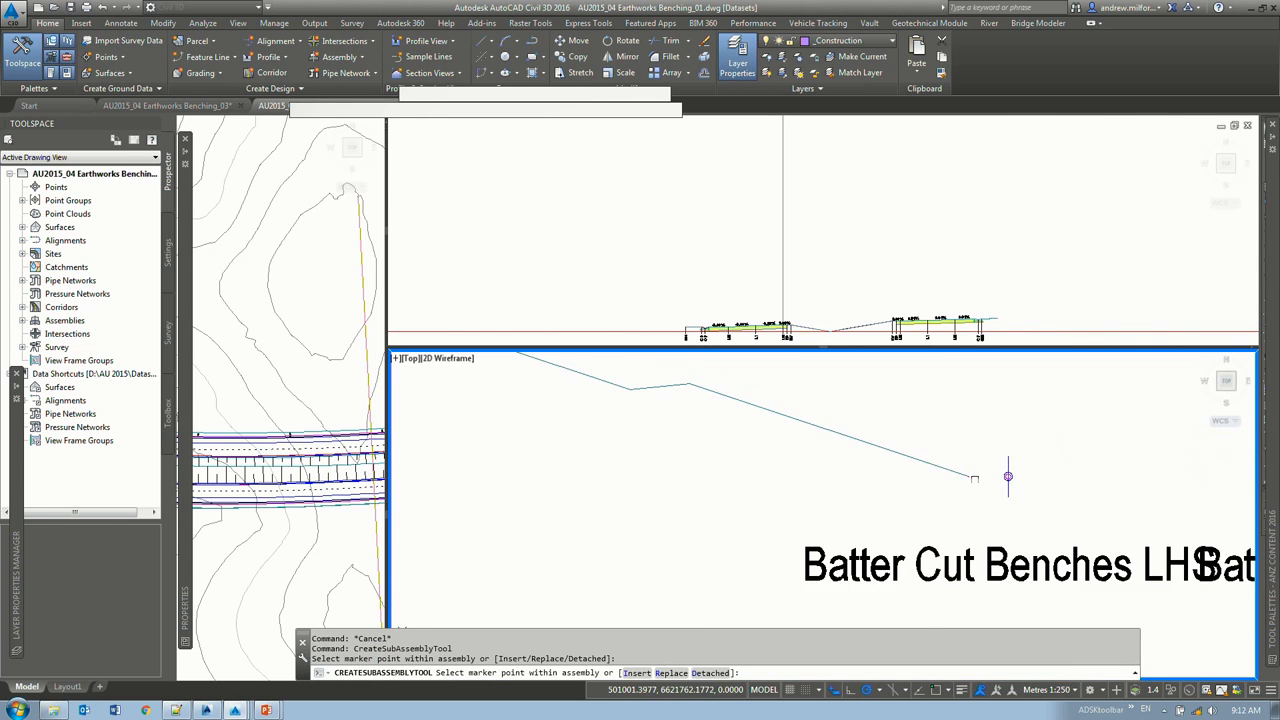
{"action": "left_click", "coordinate": [965, 455]}
{"action": "key", "text": "Return"}
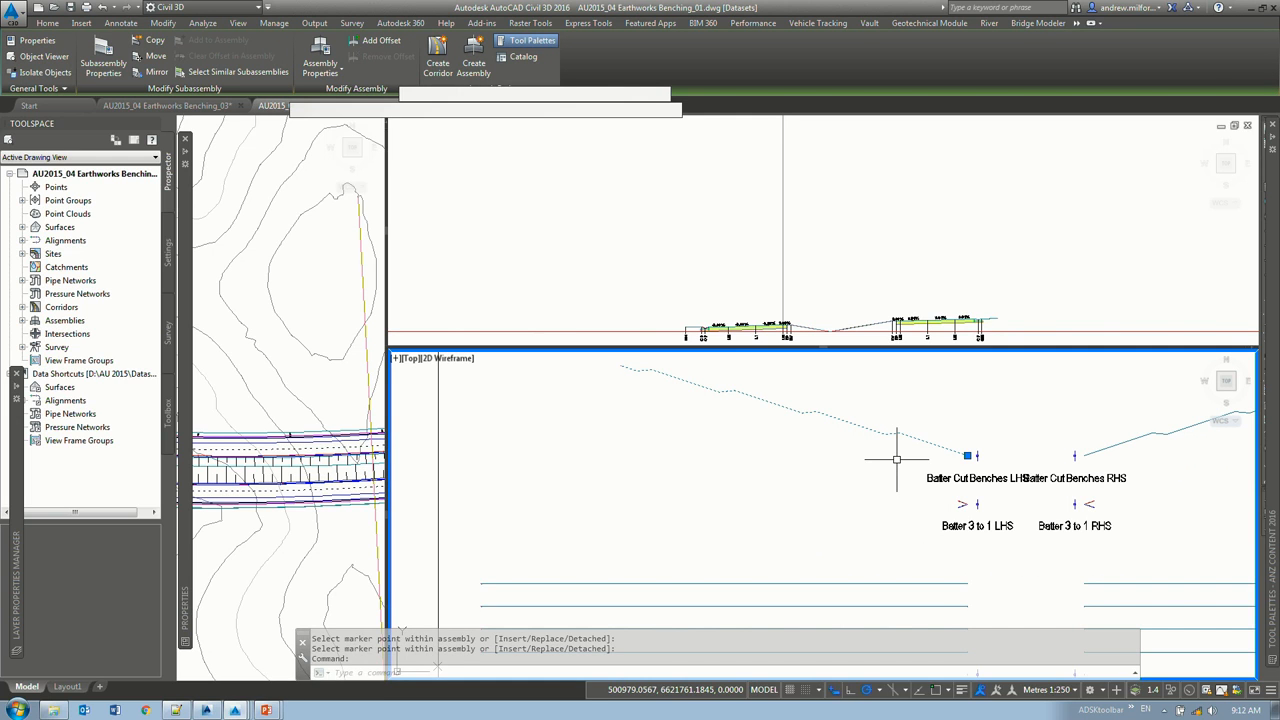
Step: Set the Fill Slope of the new left daylight subassembly to 3.00:1, review its bench slope parameters, and clear the selection
{"action": "middle_click_drag", "start_coordinate": [876, 446], "coordinate": [871, 514]}
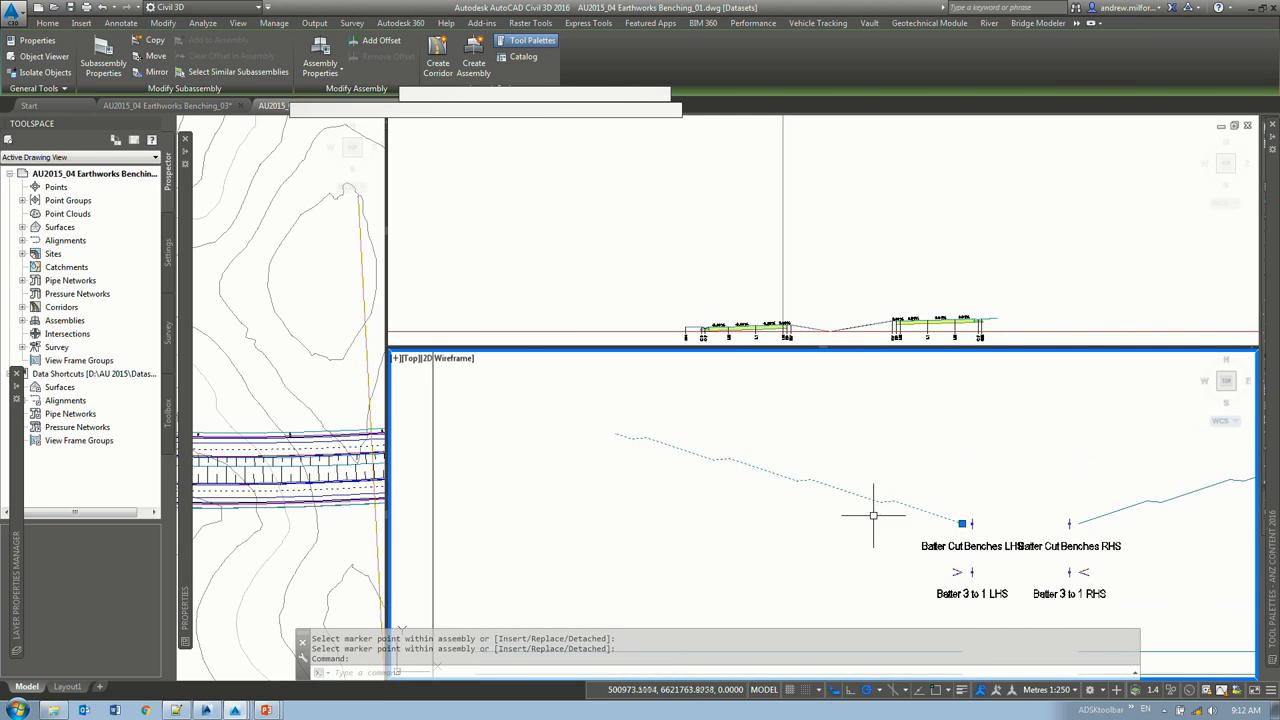
{"action": "key", "text": "Escape"}
{"action": "left_click", "coordinate": [869, 497]}
{"action": "mouse_move", "coordinate": [183, 181]}
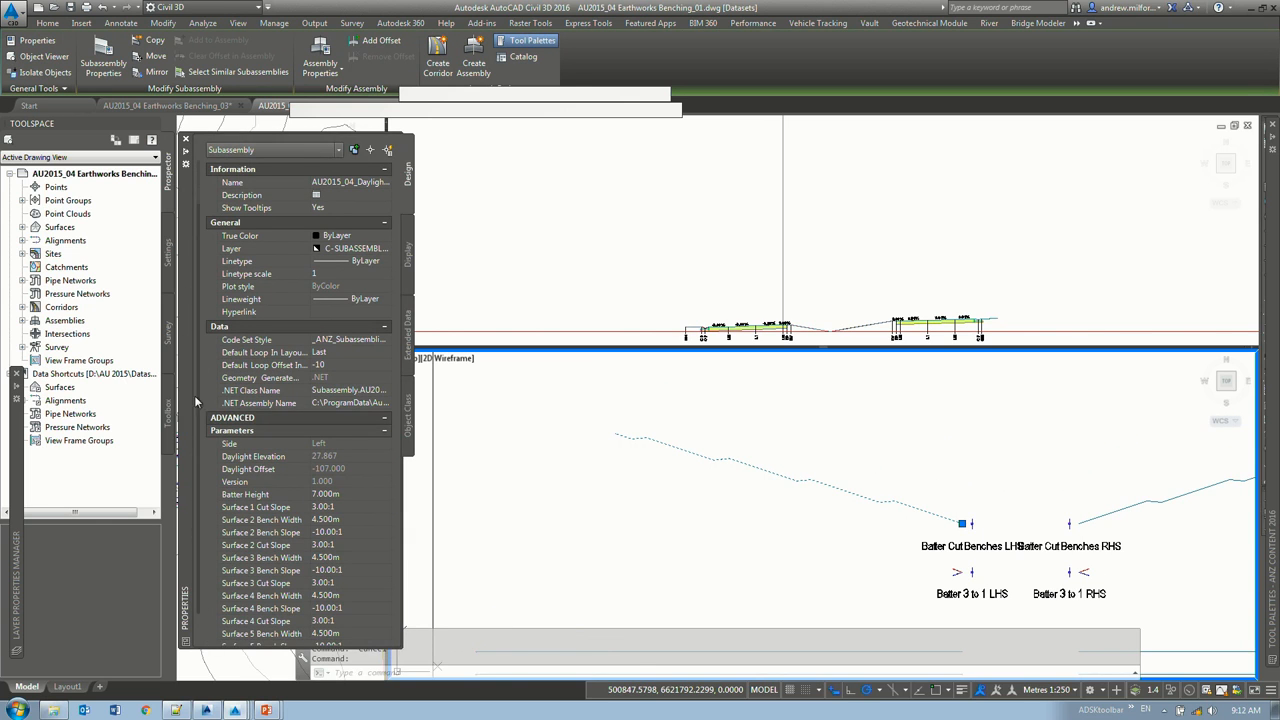
{"action": "scroll", "coordinate": [194, 530], "scroll_direction": "down", "scroll_amount": 1}
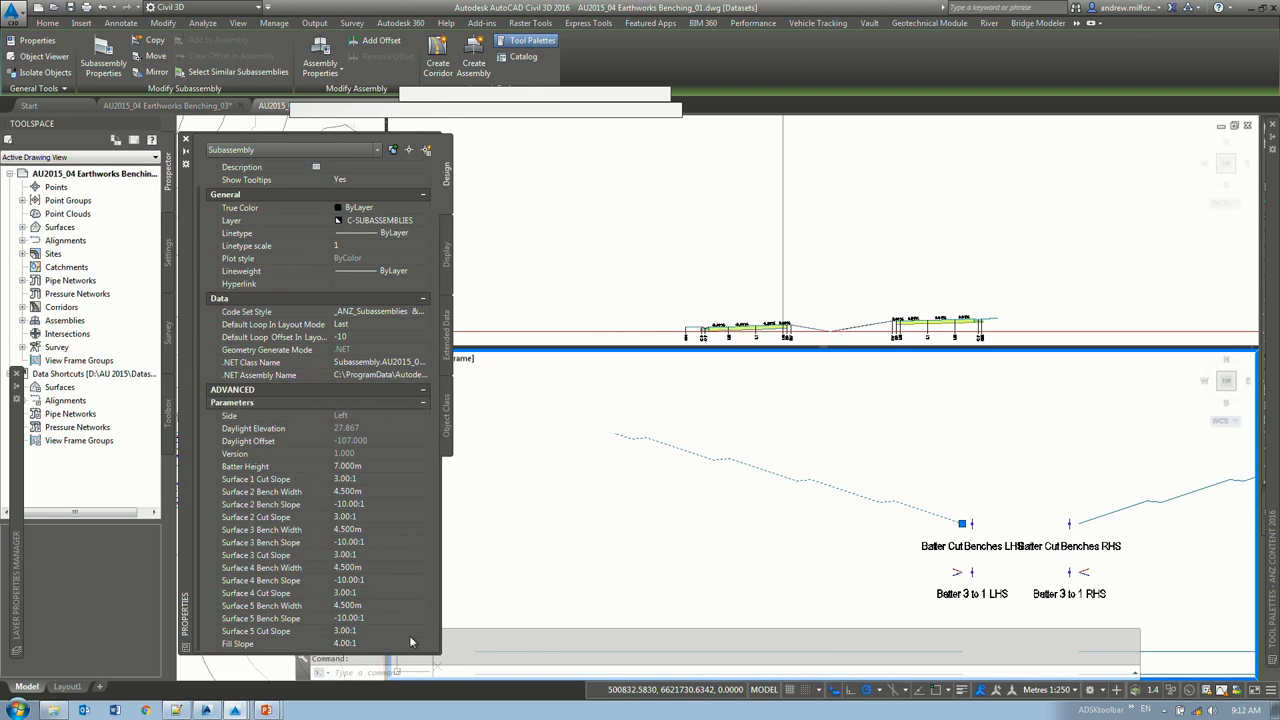
{"action": "left_click", "coordinate": [397, 643]}
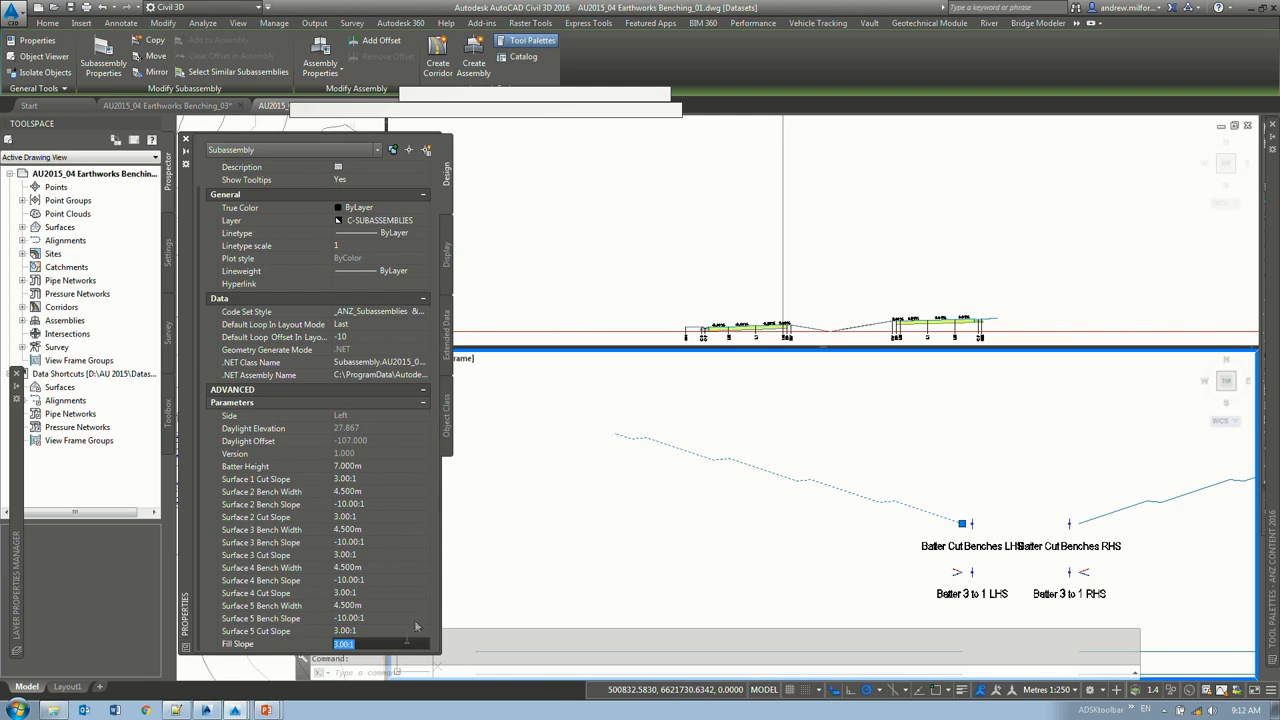
{"action": "left_click", "coordinate": [373, 503]}
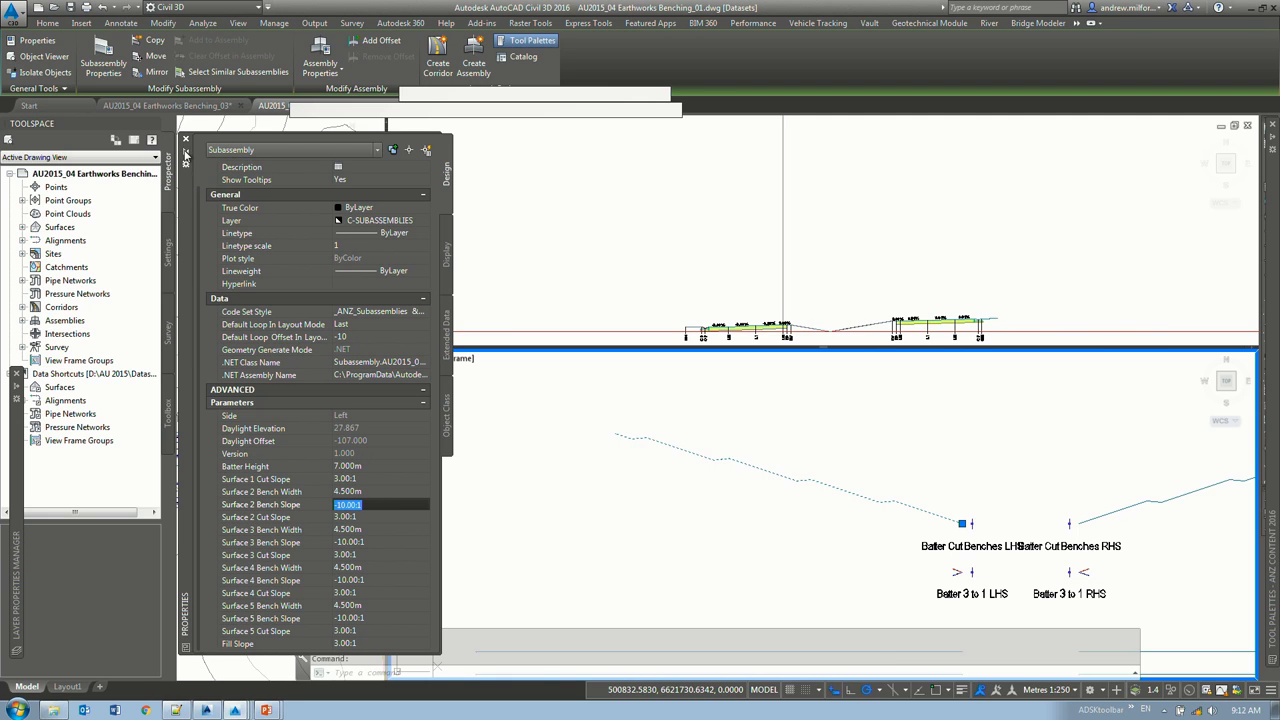
{"action": "key", "text": "Escape"}
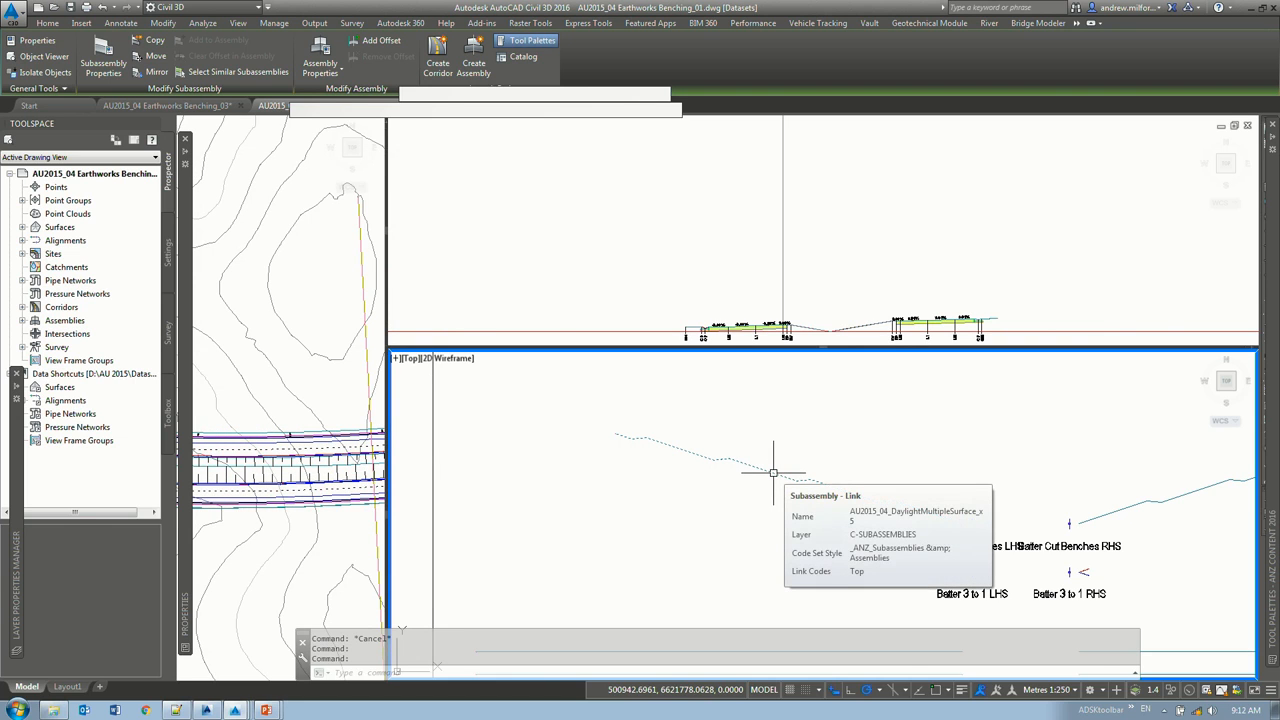
{"action": "scroll", "coordinate": [773, 472], "scroll_direction": "down", "scroll_amount": 4}
{"action": "key", "text": "Escape"}
{"action": "key", "text": "Escape"}
{"action": "key", "text": "Escape"}
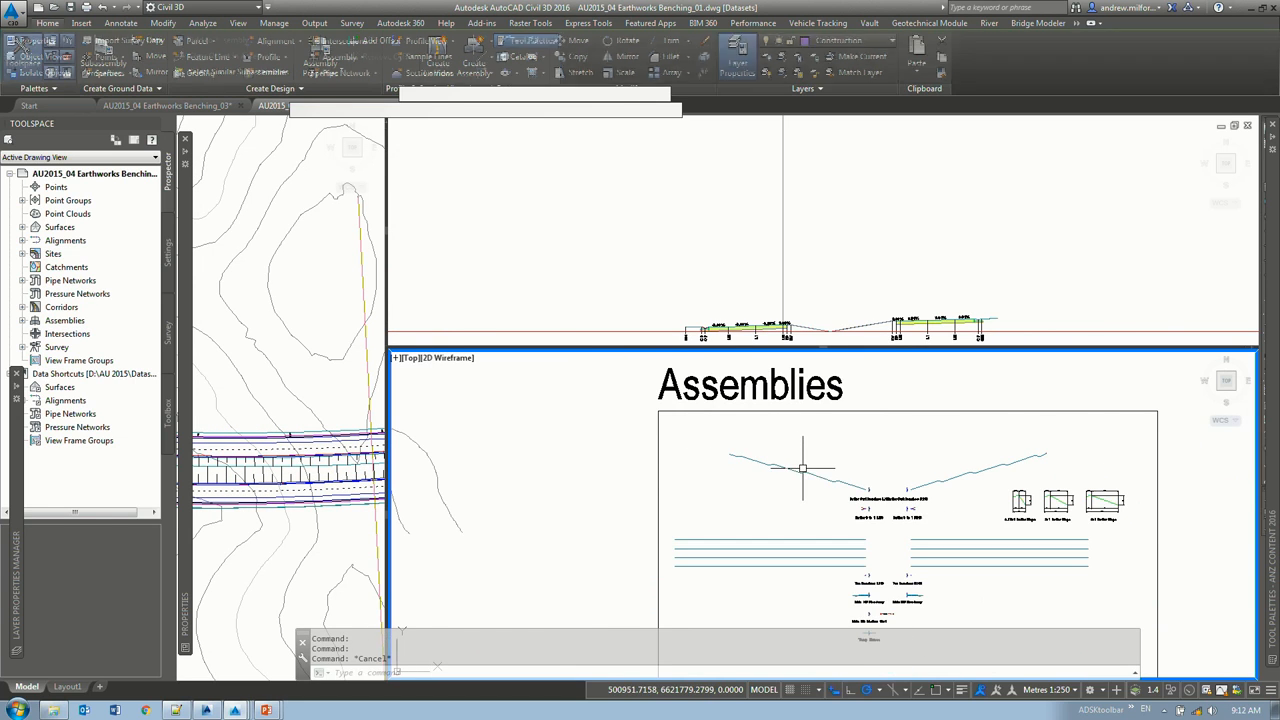
Step: Widen the plan viewport and select the Working 7m Benches corridor in the drawing
{"action": "left_click_drag", "start_coordinate": [387, 338], "coordinate": [1020, 338]}
{"action": "left_click", "coordinate": [21, 307]}
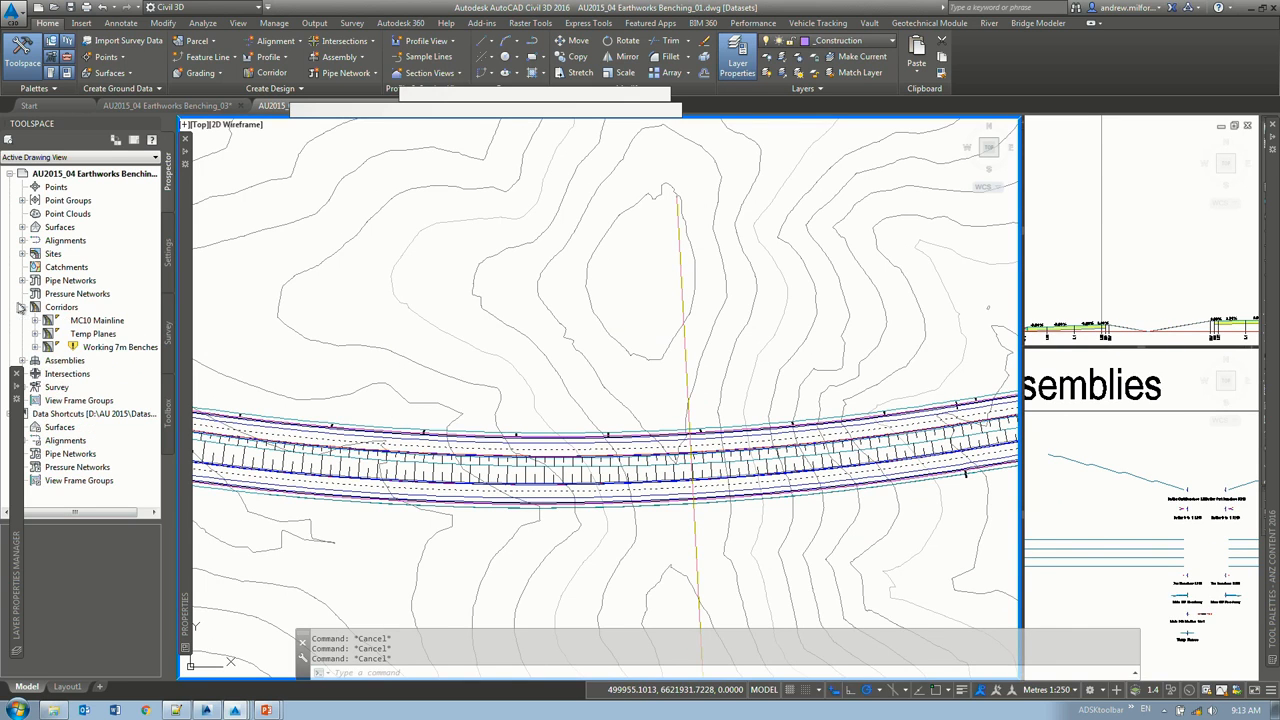
{"action": "left_click", "coordinate": [114, 347]}
{"action": "right_click", "coordinate": [114, 348]}
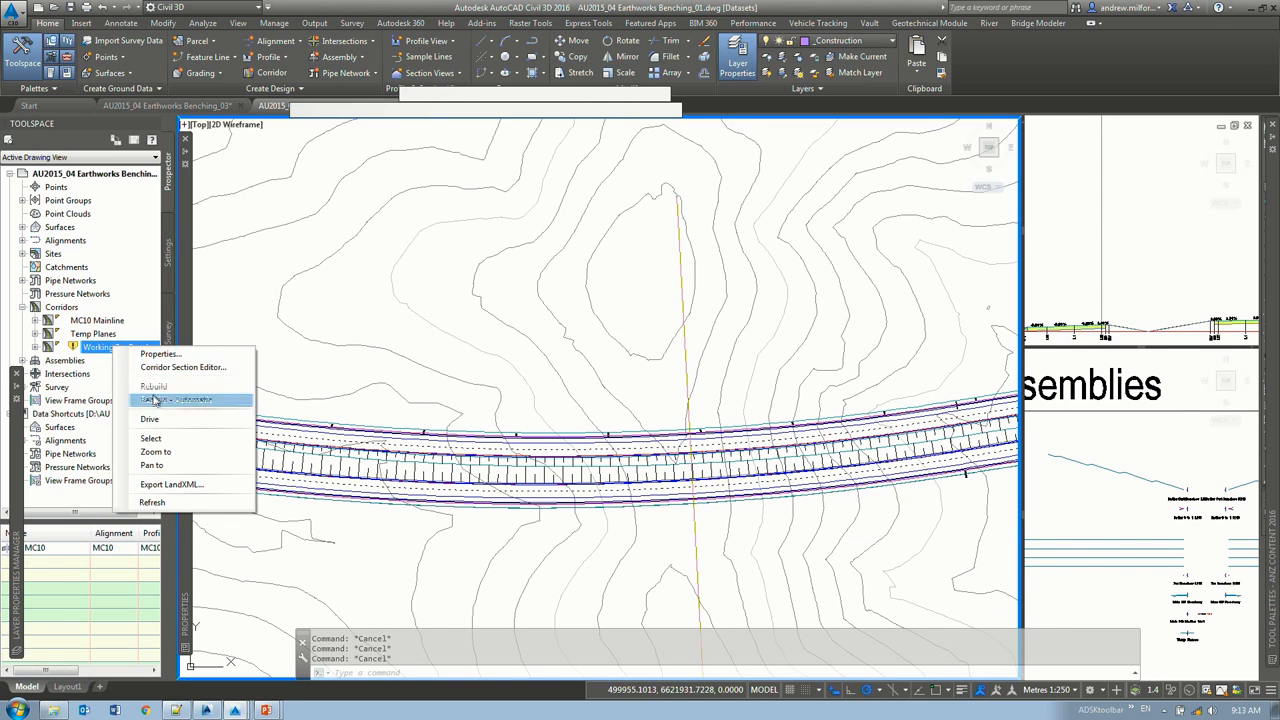
{"action": "left_click", "coordinate": [170, 438]}
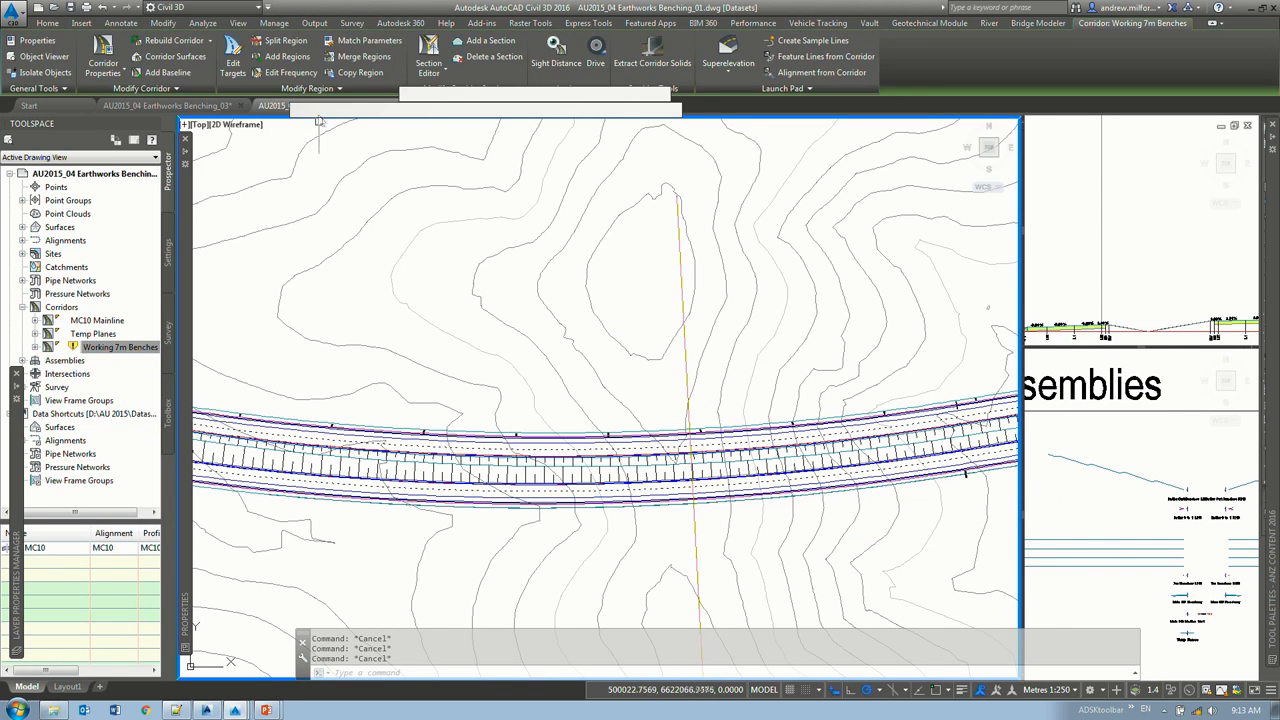
Step: Add a region to the Working 7m Benches corridor from about station 10055 to 10820, using the 7m Benches LHS assembly
{"action": "left_click", "coordinate": [289, 57]}
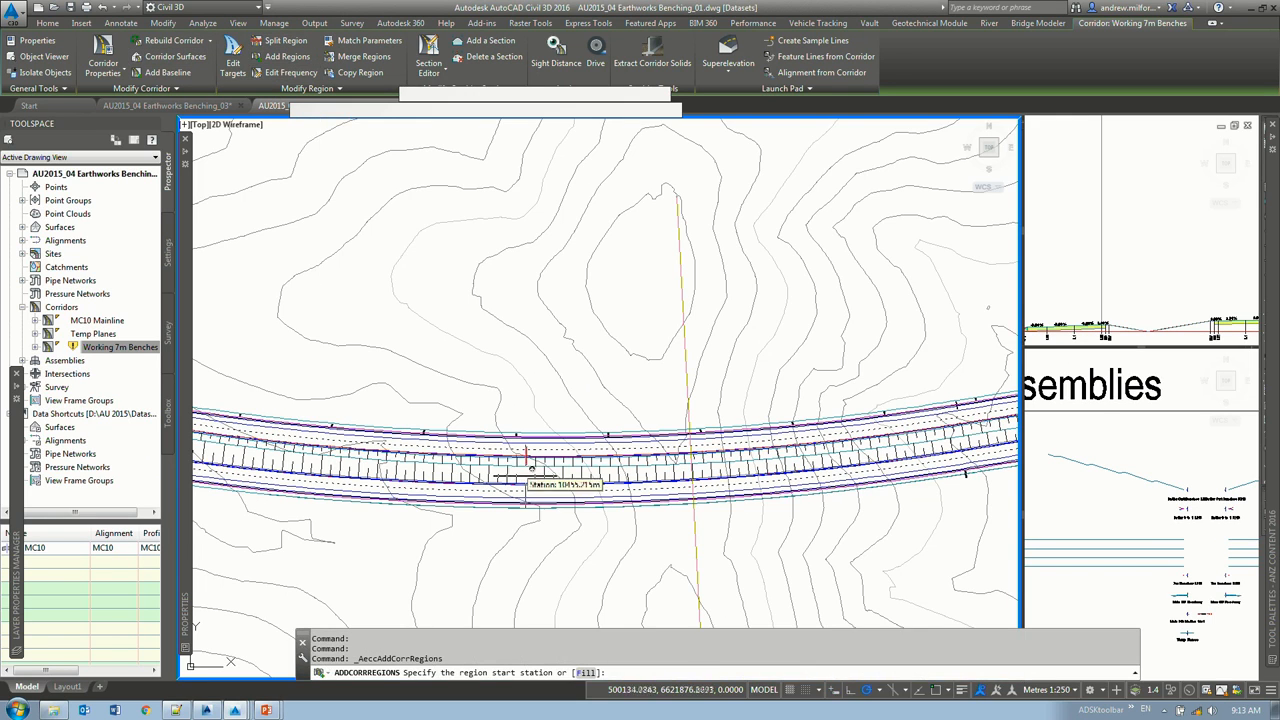
{"action": "scroll", "coordinate": [700, 480], "scroll_direction": "down", "scroll_amount": 3}
{"action": "middle_click_drag", "start_coordinate": [932, 488], "coordinate": [627, 463]}
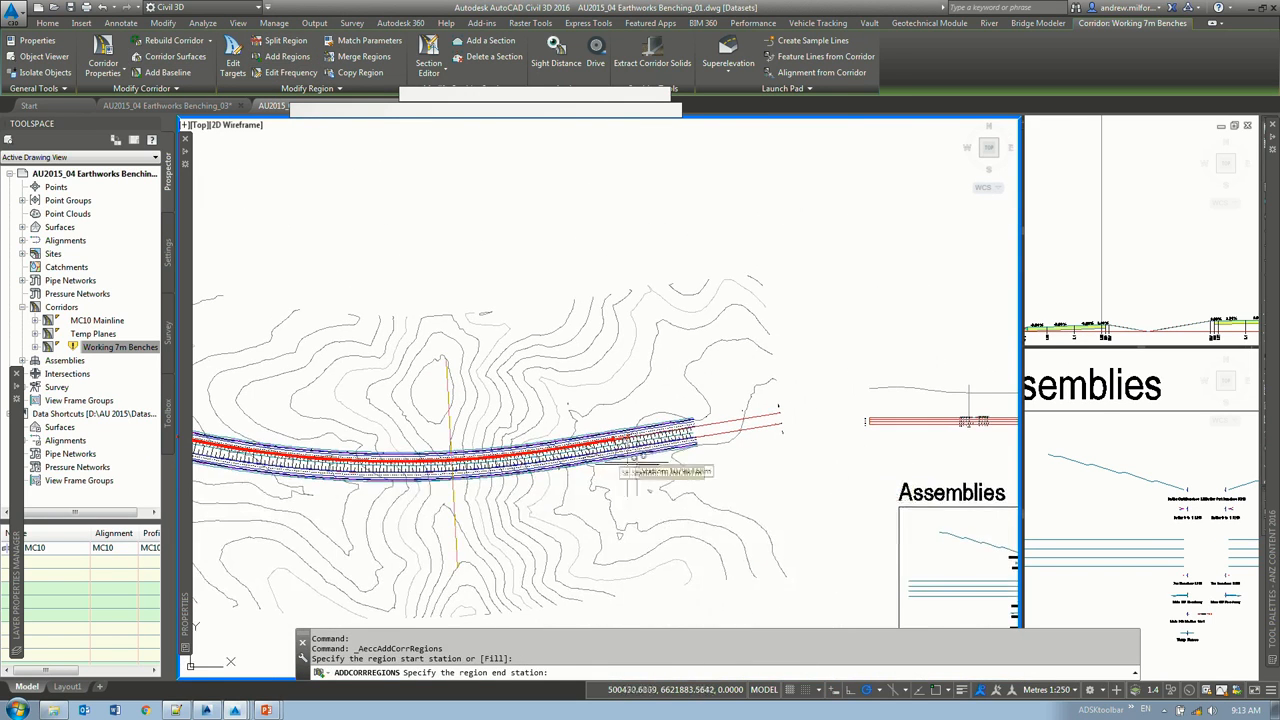
{"action": "left_click", "coordinate": [650, 447]}
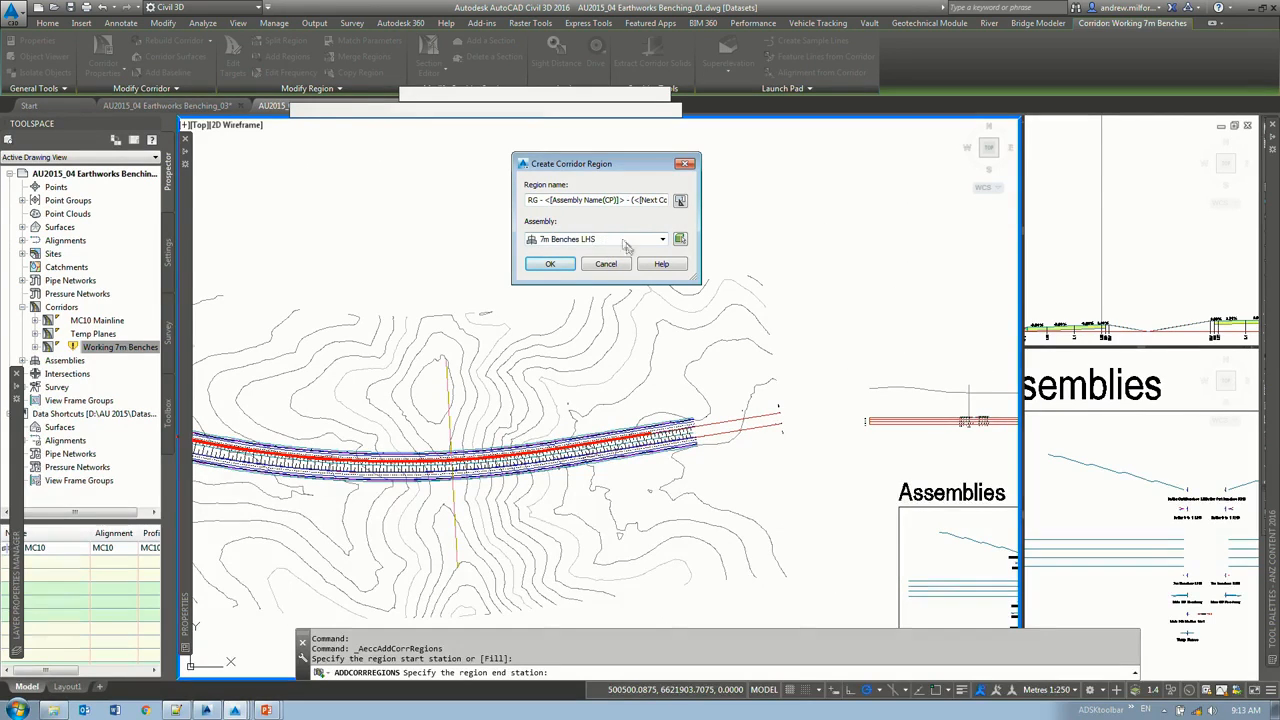
{"action": "left_click", "coordinate": [551, 264]}
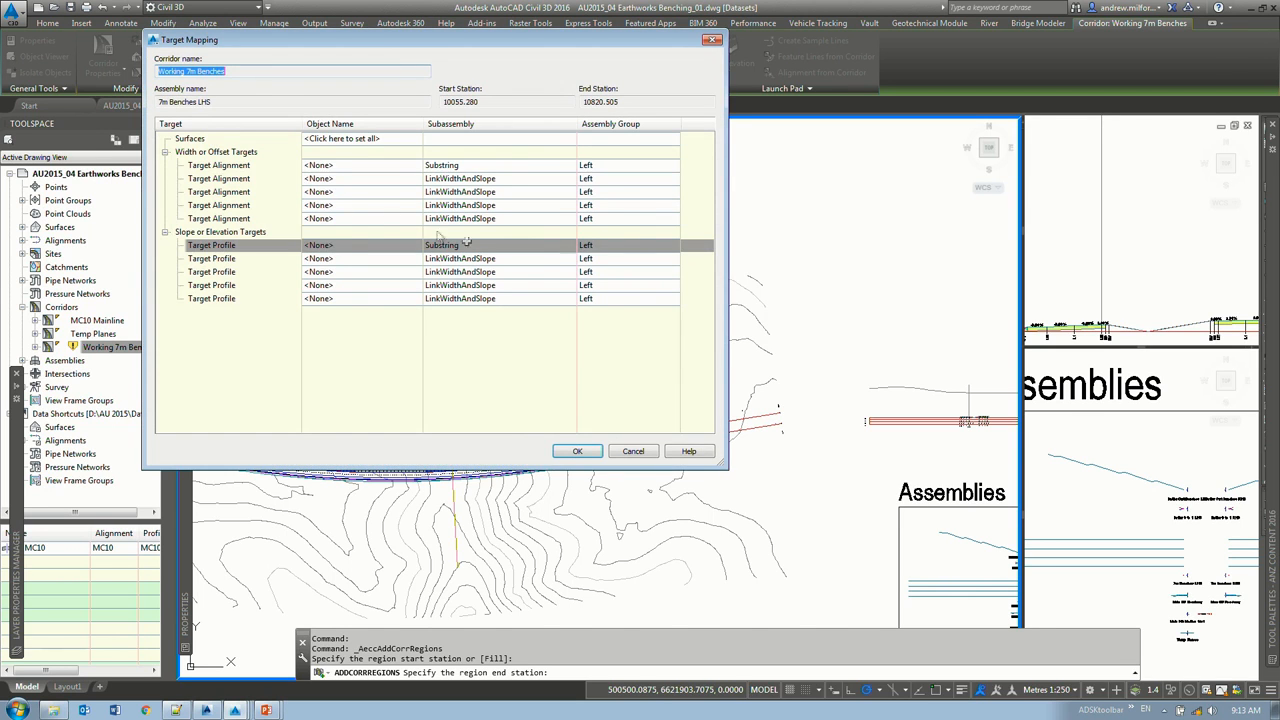
Step: Set the Substring subassembly's width target to the feature line on the _Target MC10 LHS Hinge layer
{"action": "left_click", "coordinate": [328, 166]}
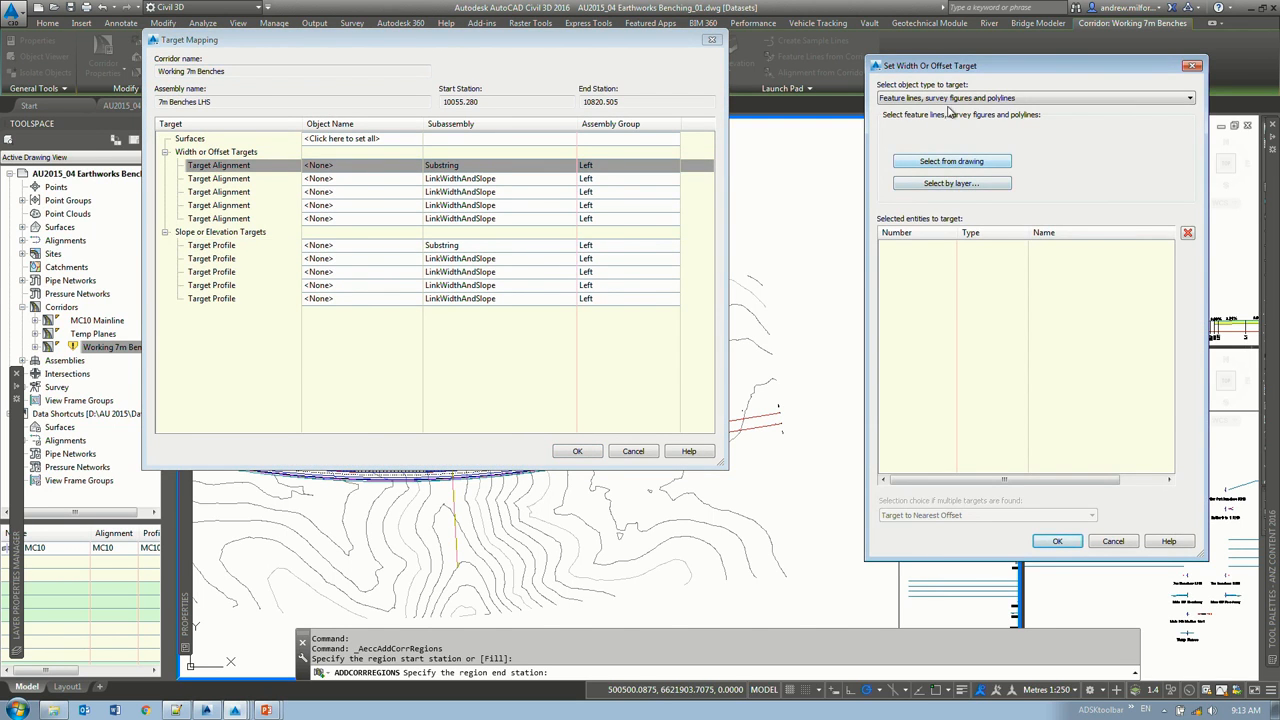
{"action": "left_click", "coordinate": [951, 183]}
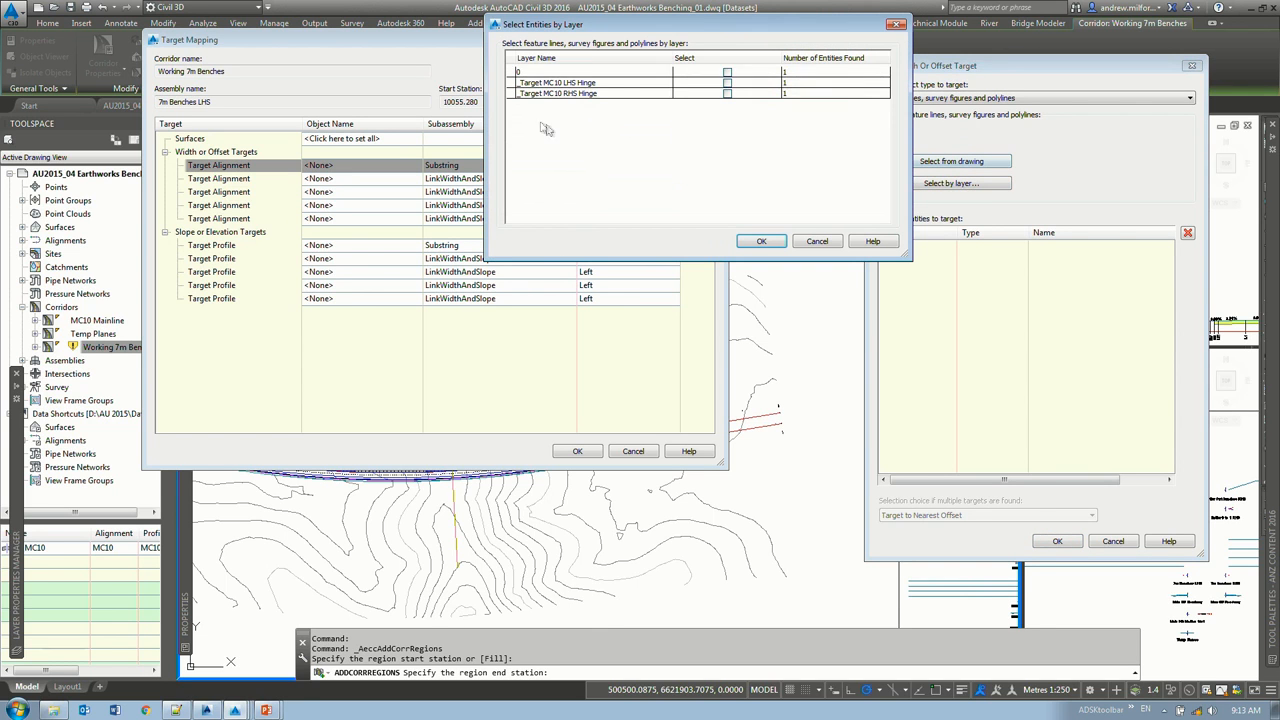
{"action": "left_click", "coordinate": [727, 83]}
{"action": "left_click", "coordinate": [761, 241]}
{"action": "left_click", "coordinate": [1052, 540]}
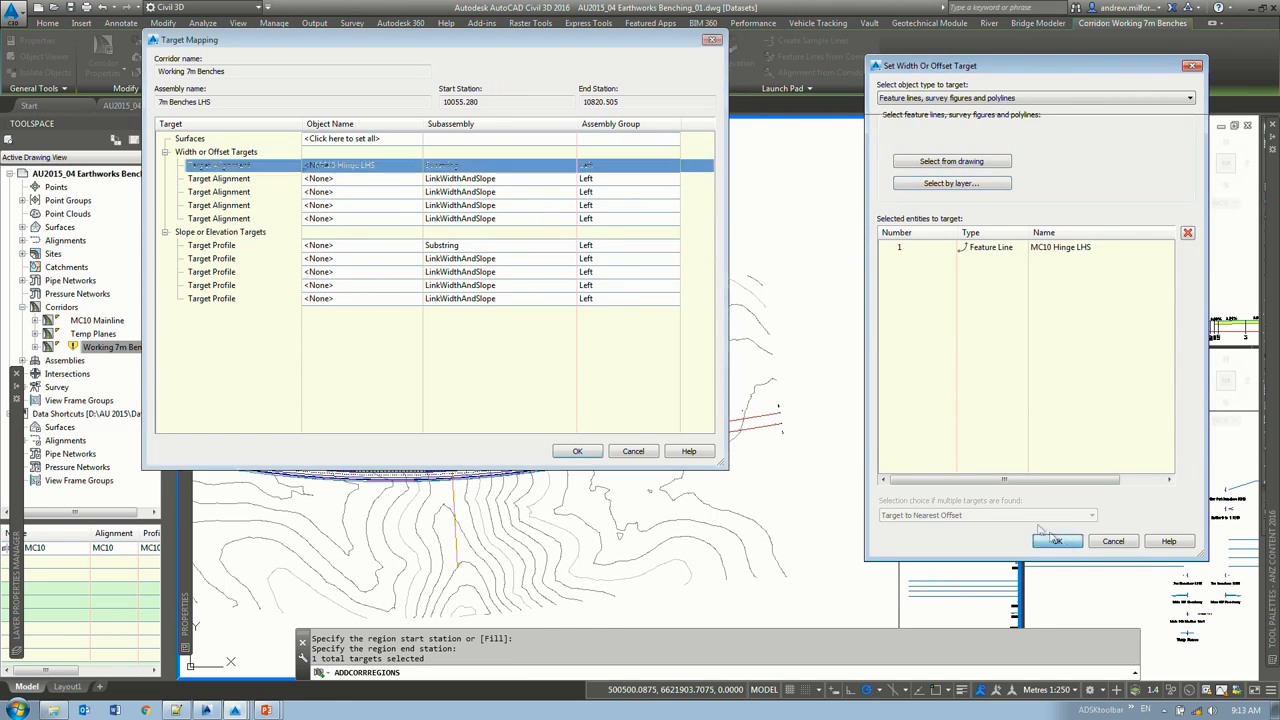
Step: Set the Substring subassembly's elevation target to the feature line on the _Target MC10 LHS Hinge layer, and finish adding the region
{"action": "left_click", "coordinate": [326, 245]}
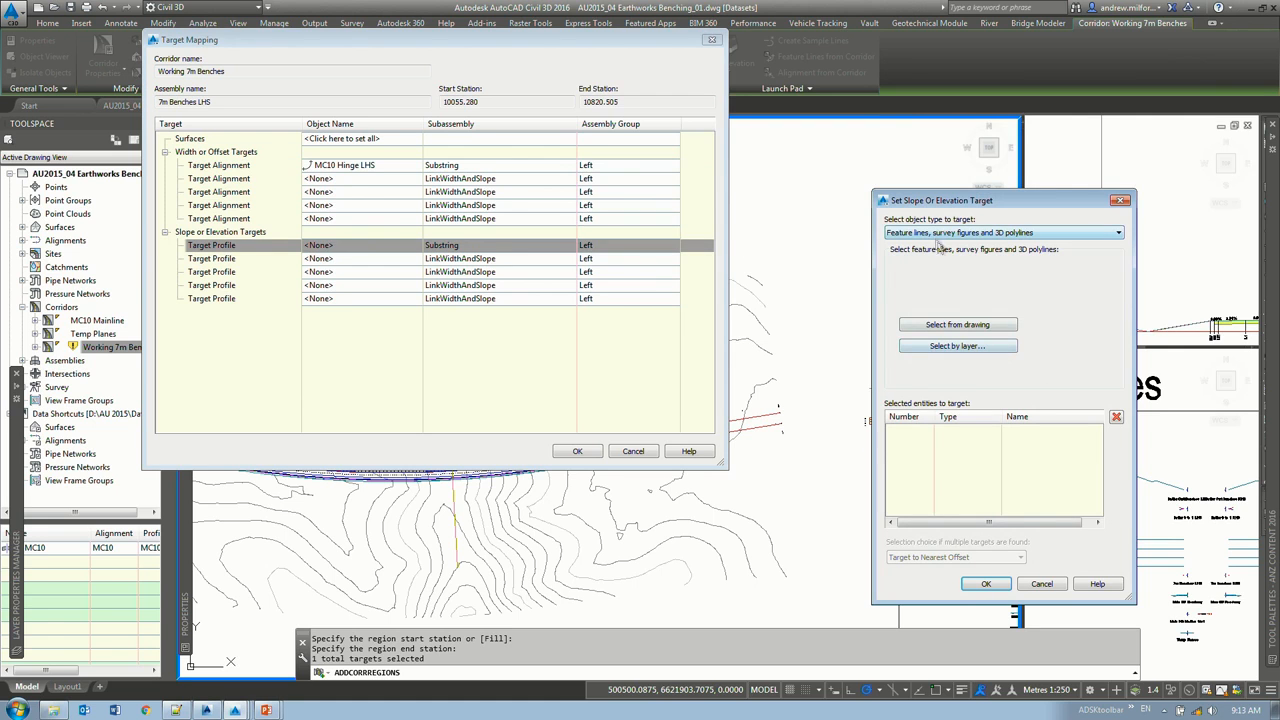
{"action": "left_click", "coordinate": [957, 346]}
{"action": "left_click", "coordinate": [726, 73]}
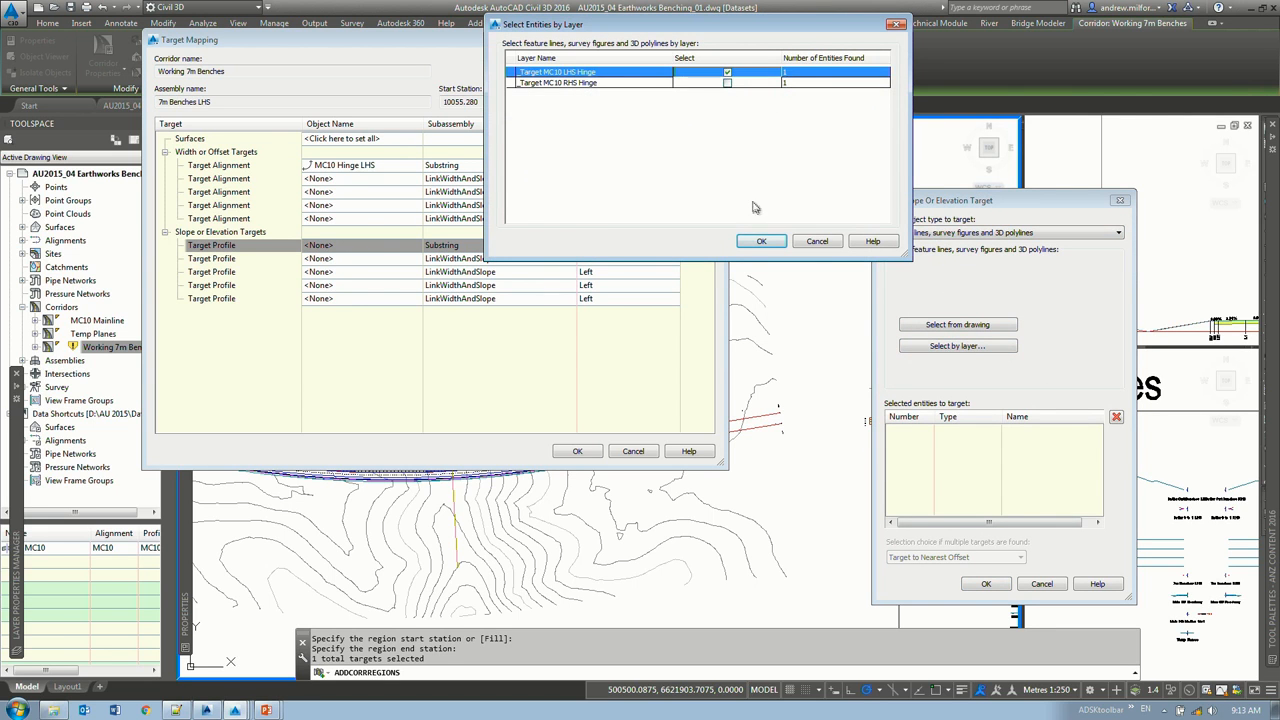
{"action": "left_click", "coordinate": [761, 241]}
{"action": "left_click", "coordinate": [983, 584]}
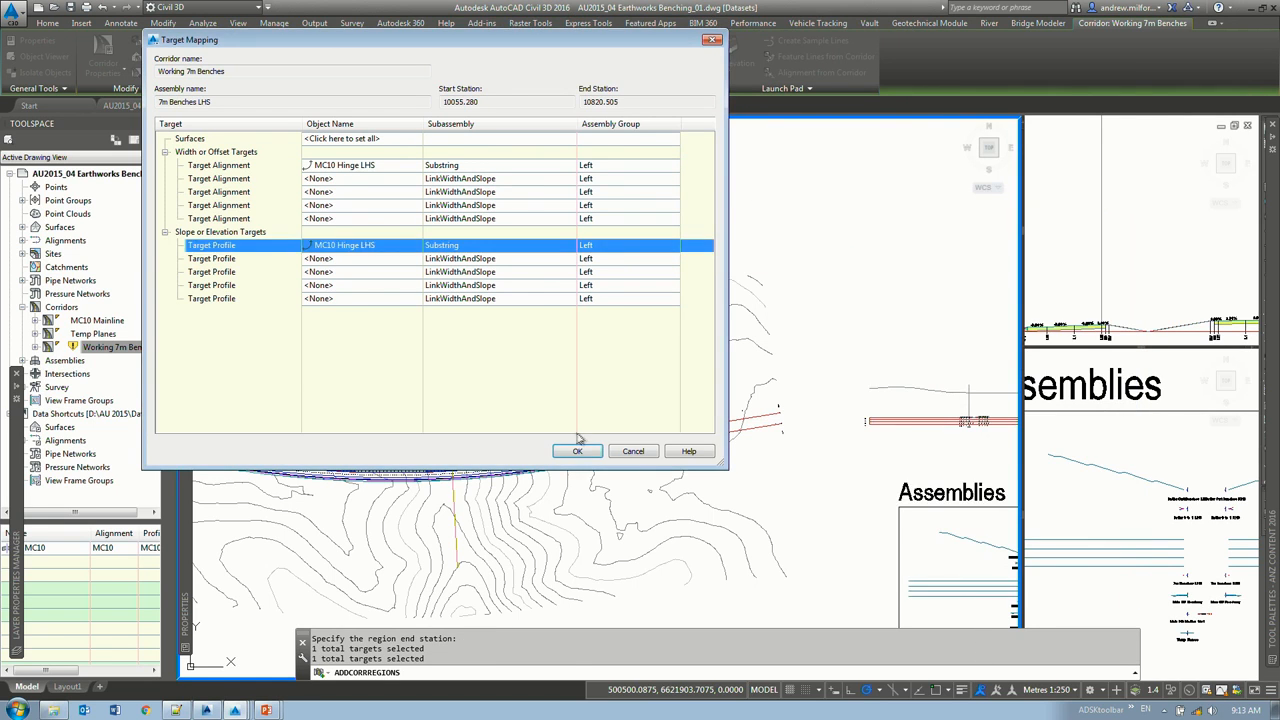
{"action": "left_click", "coordinate": [577, 451]}
{"action": "key", "text": "Return"}
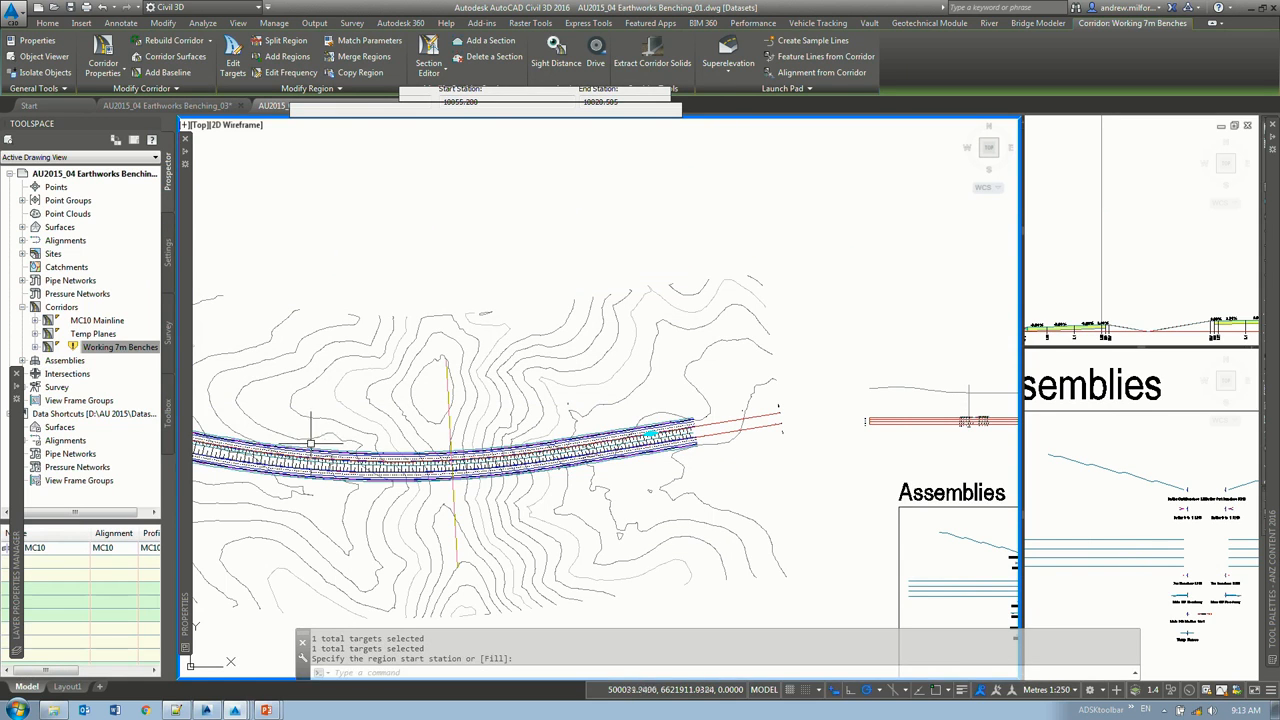
Step: Enable the MC10 baseline with both of its regions in the Working 7m Benches corridor, rebuild it, and clear the selection
{"action": "right_click", "coordinate": [131, 345]}
{"action": "left_click", "coordinate": [182, 352]}
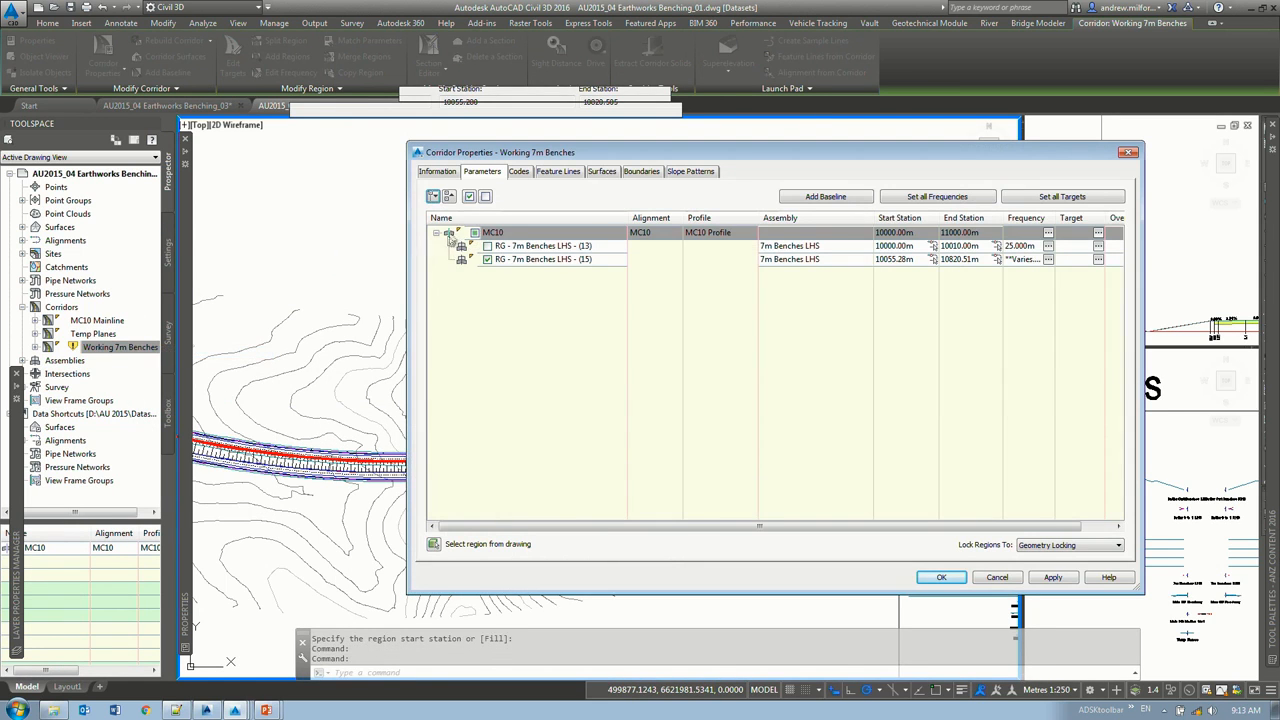
{"action": "left_click", "coordinate": [475, 232]}
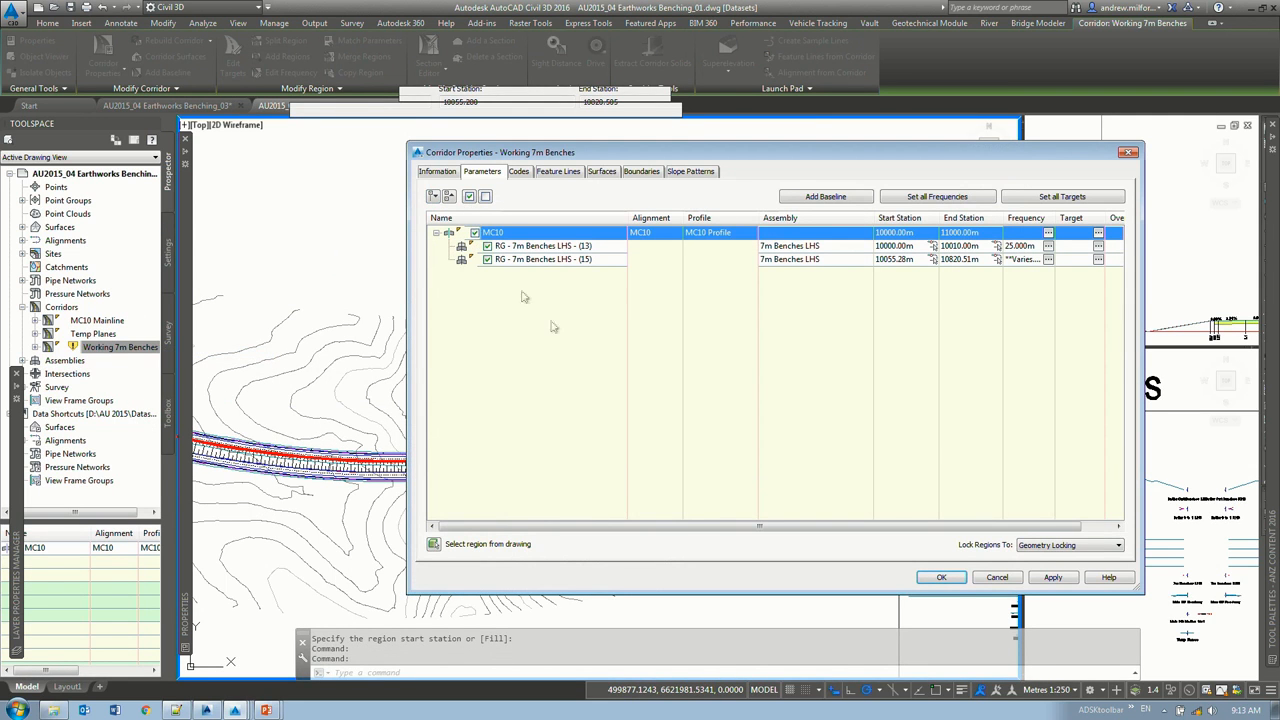
{"action": "left_click", "coordinate": [941, 578]}
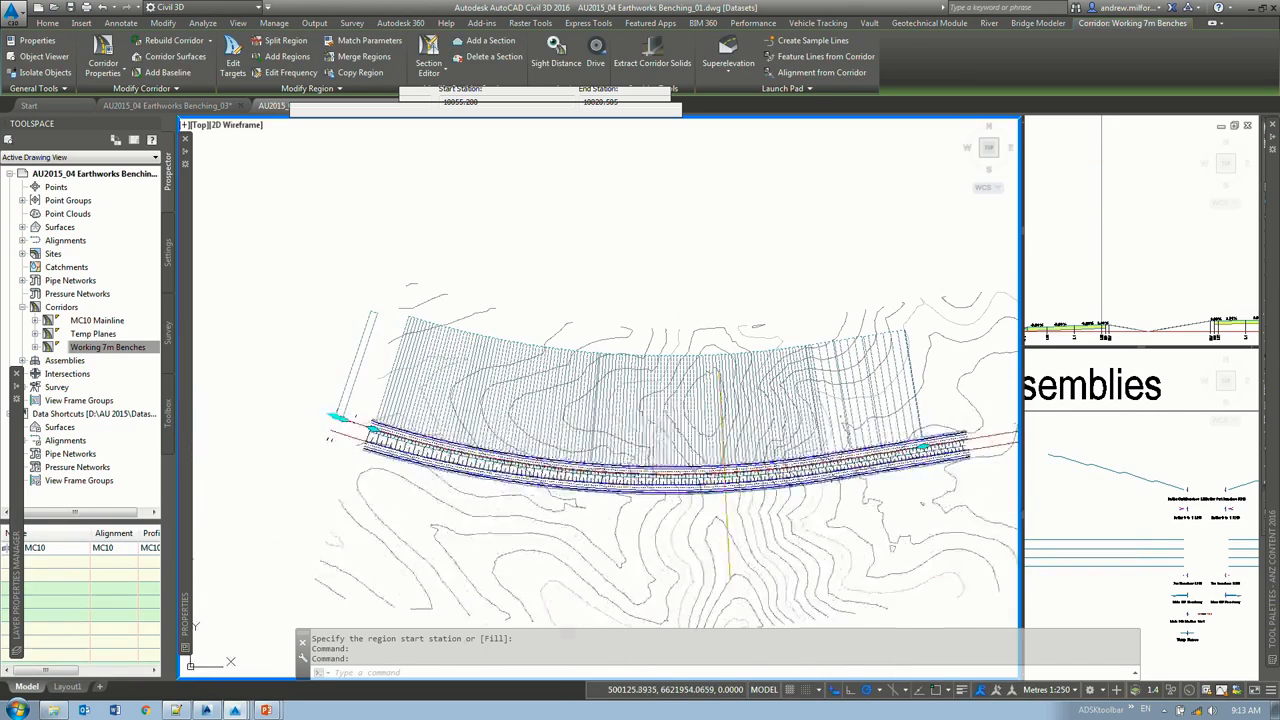
{"action": "key", "text": "Escape"}
{"action": "key", "text": "Escape"}
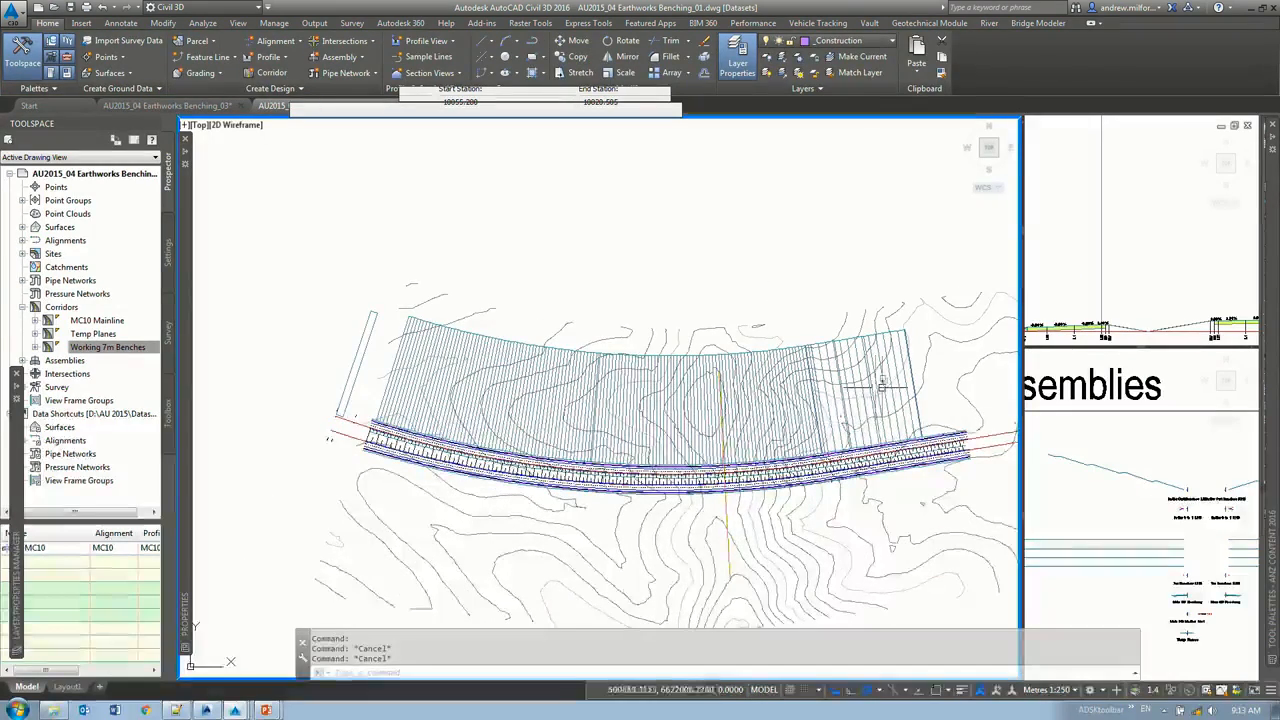
Step: Examine the stacked bench levels of the corridor in a 3D orbit view, and return to plan view
{"action": "middle_click_drag", "start_coordinate": [489, 385], "coordinate": [643, 401]}
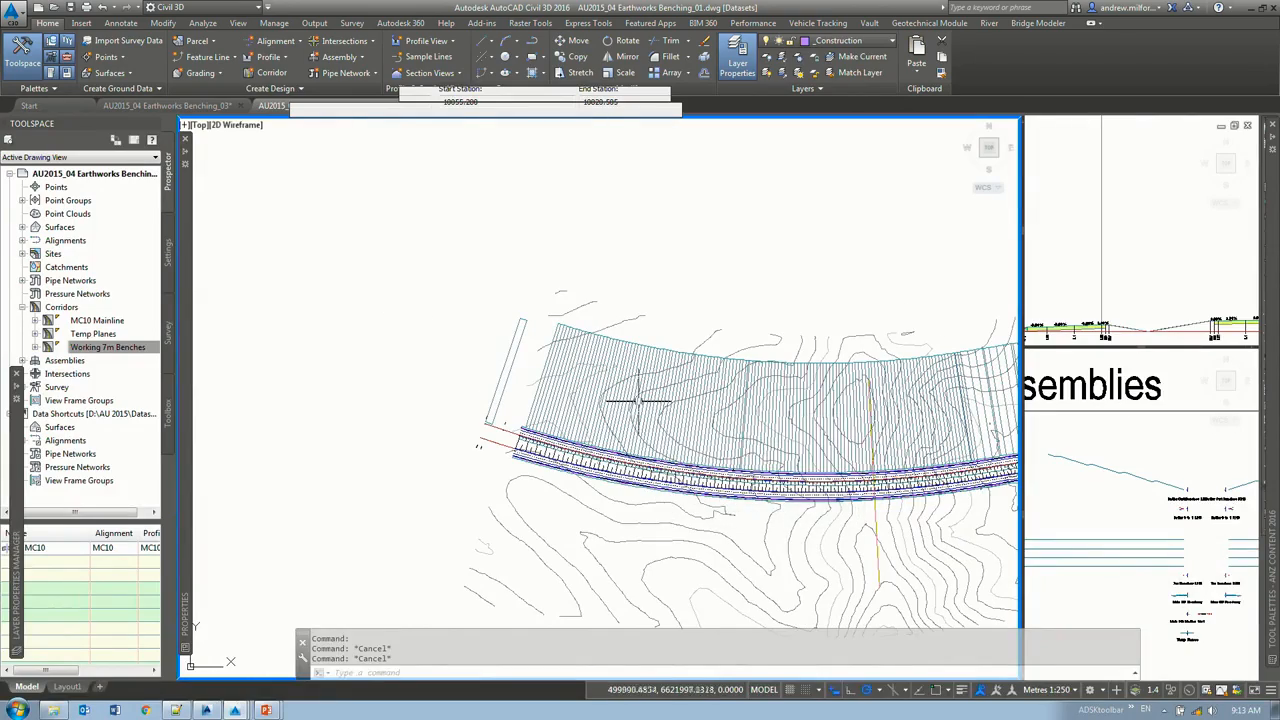
{"action": "type", "text": "bt"}
{"action": "key", "text": "Return"}
{"action": "mouse_move", "coordinate": [571, 423]}
{"action": "left_mouse_down"}
{"action": "mouse_move", "coordinate": [640, 420]}
{"action": "mouse_move", "coordinate": [637, 391]}
{"action": "mouse_move", "coordinate": [571, 343]}
{"action": "mouse_move", "coordinate": [600, 312]}
{"action": "left_mouse_up"}
{"action": "scroll", "coordinate": [474, 375], "scroll_direction": "up", "scroll_amount": 5}
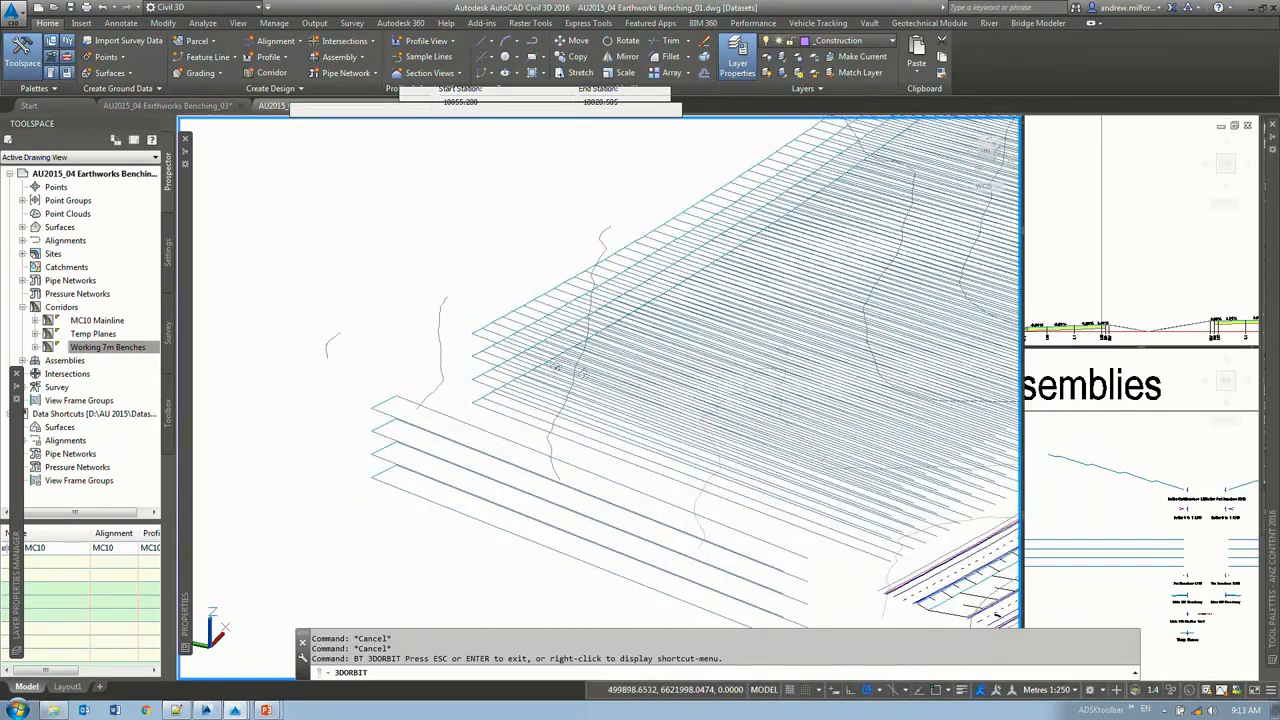
{"action": "scroll", "coordinate": [690, 383], "scroll_direction": "up", "scroll_amount": 3}
{"action": "left_click_drag", "start_coordinate": [694, 383], "coordinate": [712, 365]}
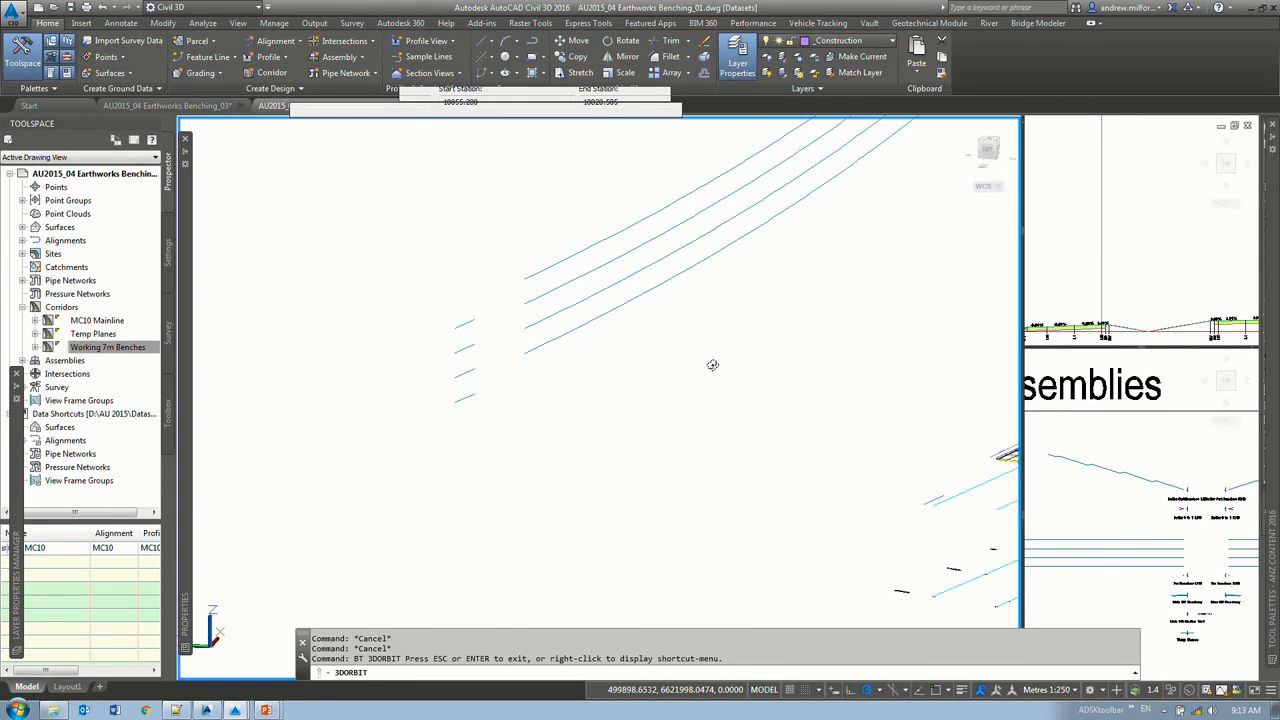
{"action": "key", "text": "Escape"}
{"action": "type", "text": "PLAN"}
{"action": "key", "text": "Return"}
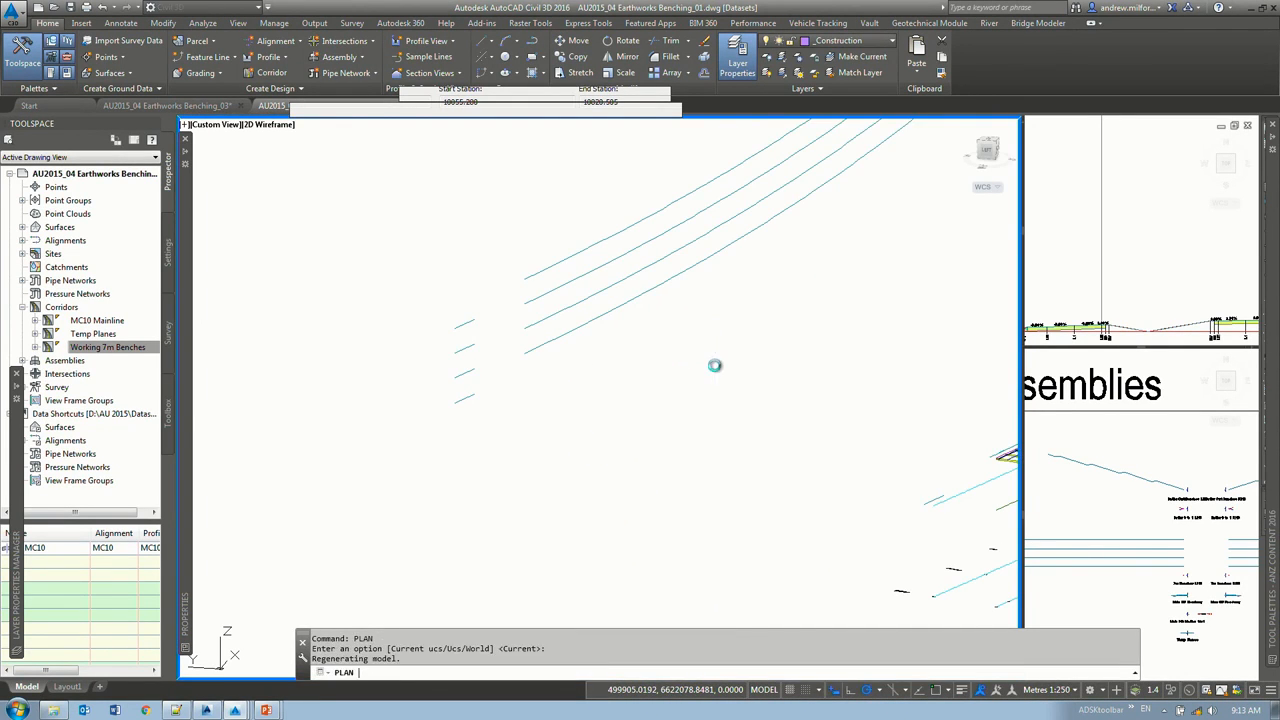
{"action": "key", "text": "Return"}
Step: Create a Working 7m Benches corridor surface named Working 7m Benches +07m, and add the +07m link data to it
{"action": "scroll", "coordinate": [540, 310], "scroll_direction": "up", "scroll_amount": 3}
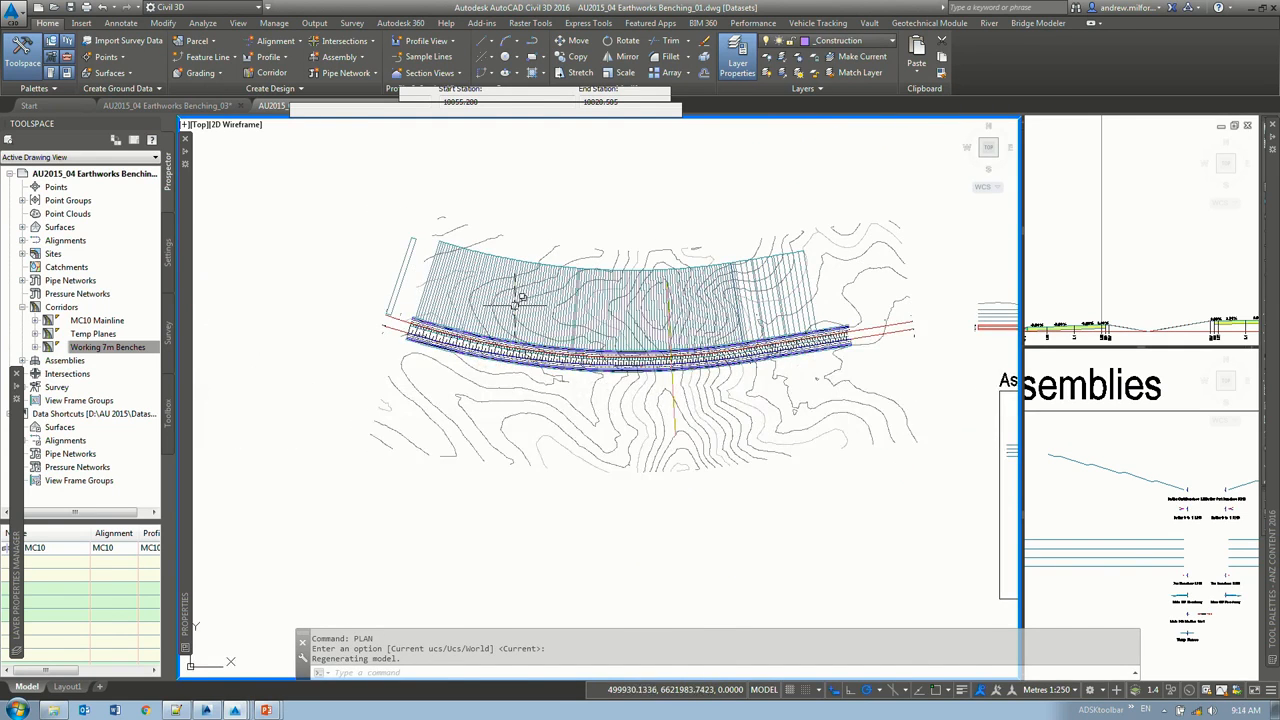
{"action": "scroll", "coordinate": [522, 300], "scroll_direction": "up", "scroll_amount": 3}
{"action": "left_click", "coordinate": [568, 300]}
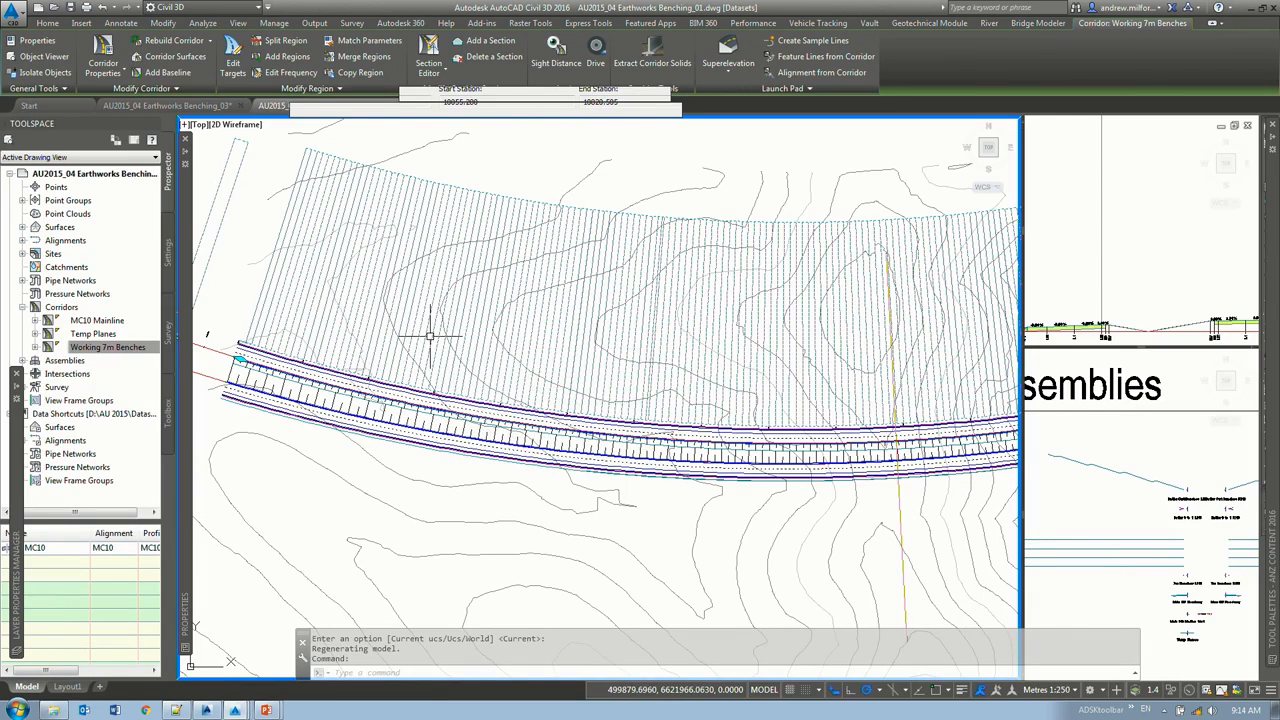
{"action": "key", "text": "Escape"}
{"action": "left_click", "coordinate": [115, 55]}
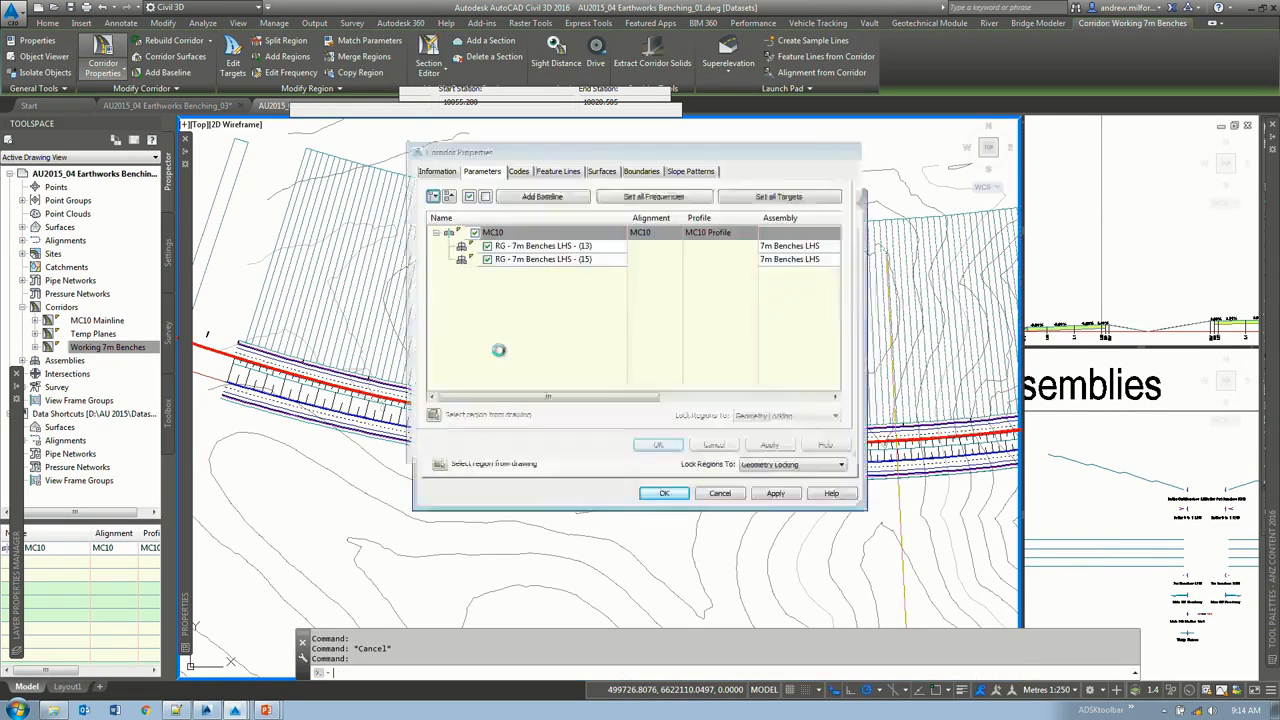
{"action": "left_click", "coordinate": [600, 168]}
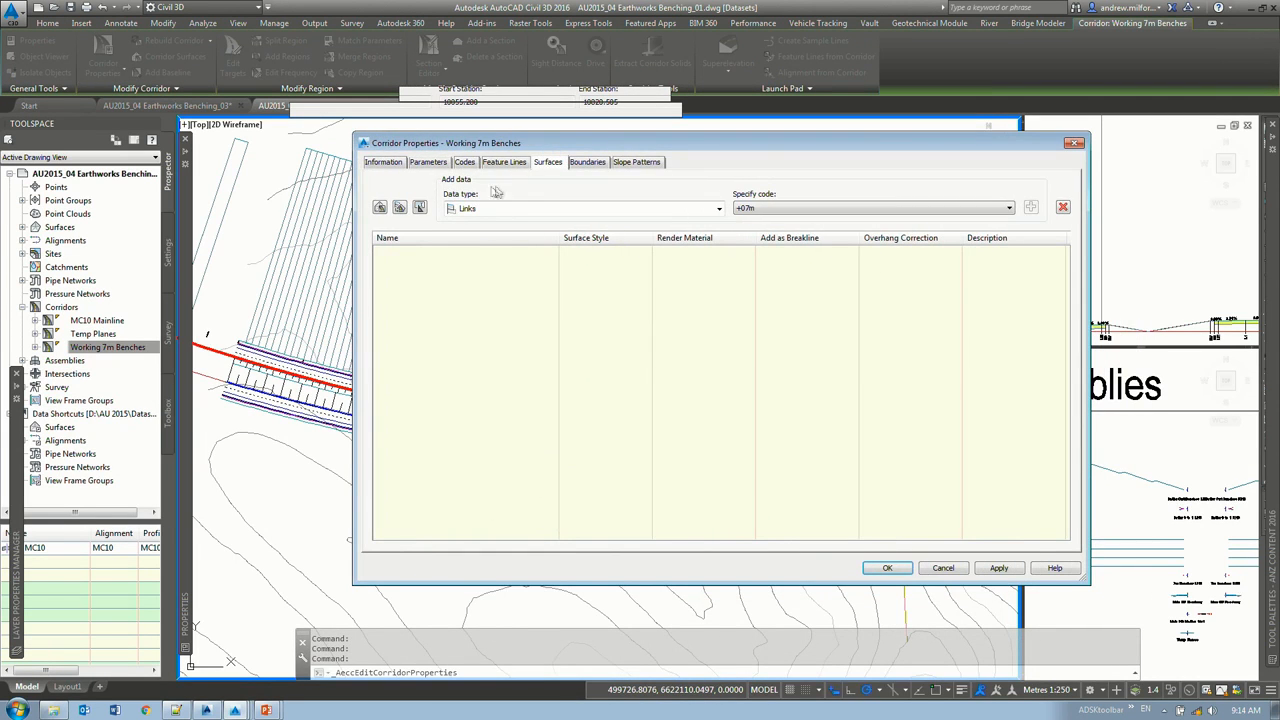
{"action": "left_click", "coordinate": [760, 208]}
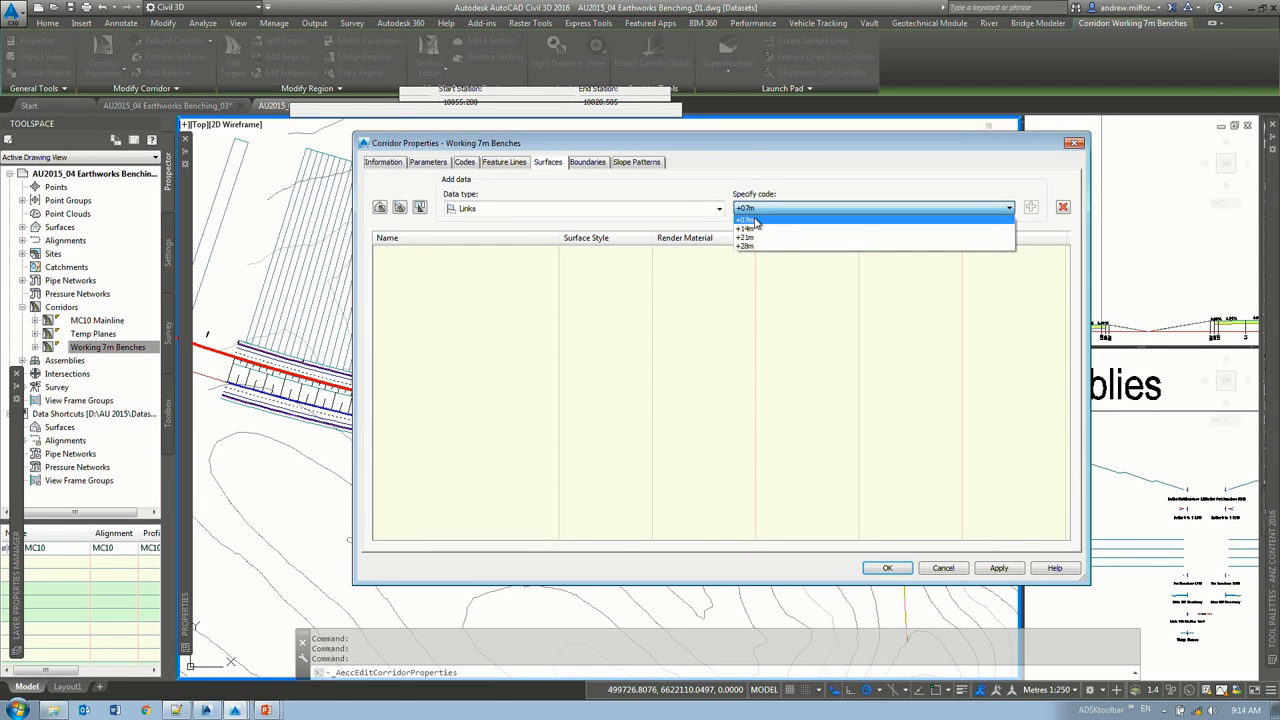
{"action": "left_click", "coordinate": [766, 208]}
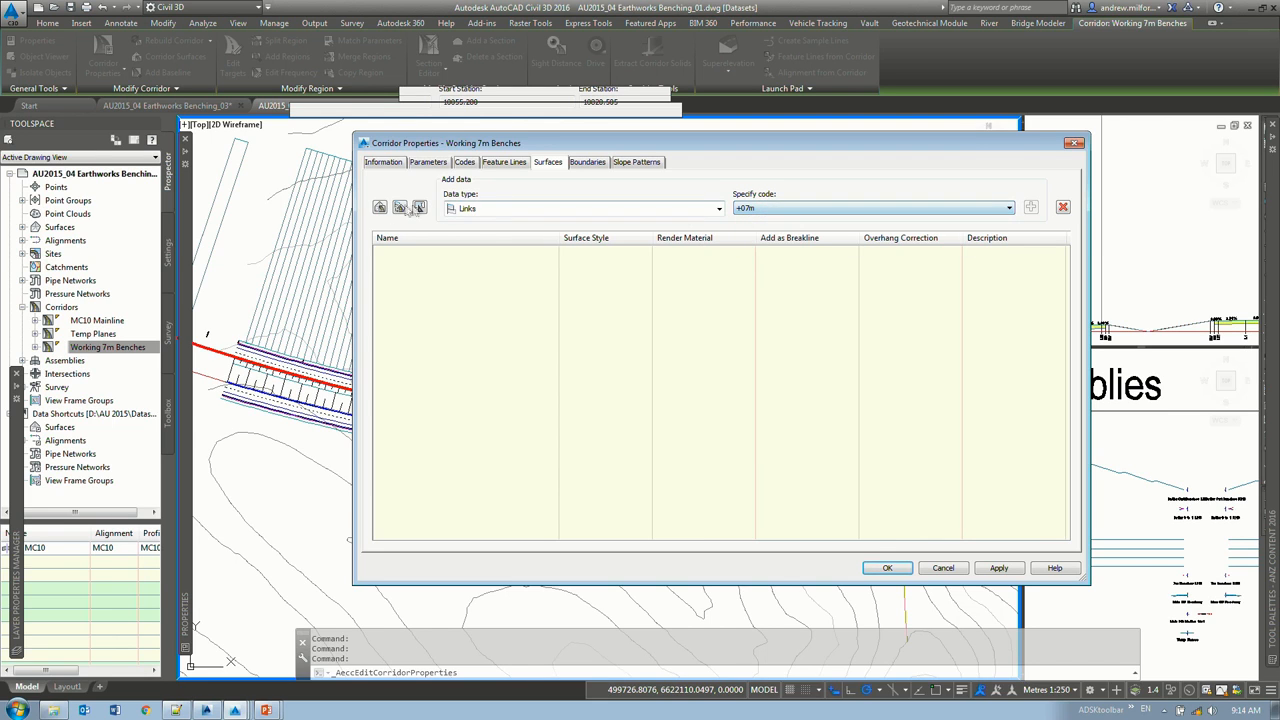
{"action": "left_click", "coordinate": [381, 207]}
{"action": "left_click", "coordinate": [520, 256]}
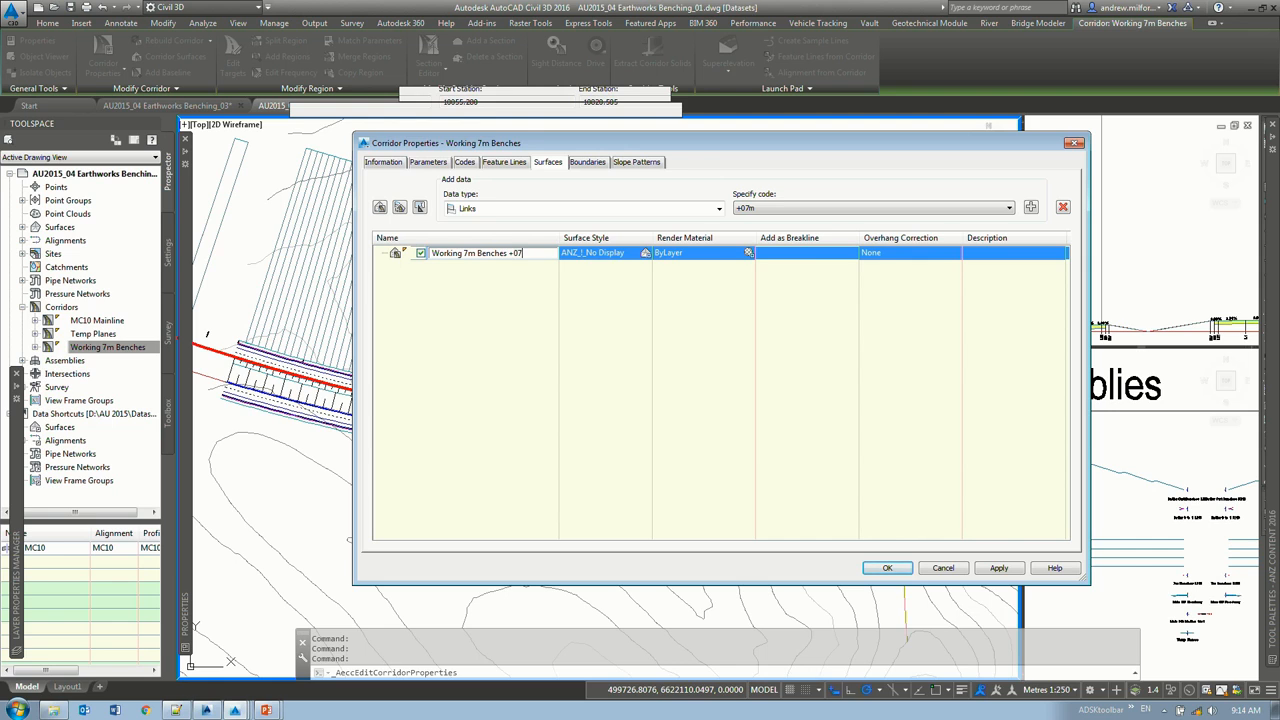
{"action": "left_click", "coordinate": [1031, 207]}
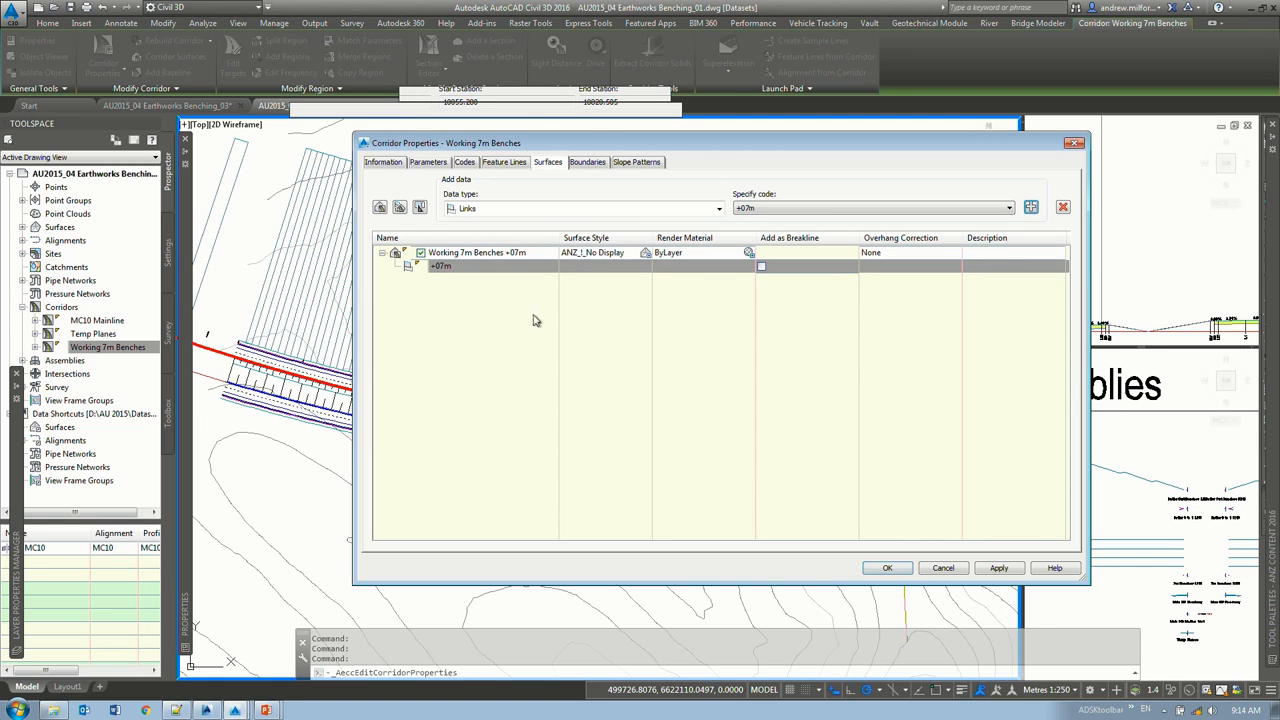
Step: Create three more corridor surfaces, and add the +14m link data to the first of them
{"action": "left_click", "coordinate": [741, 209]}
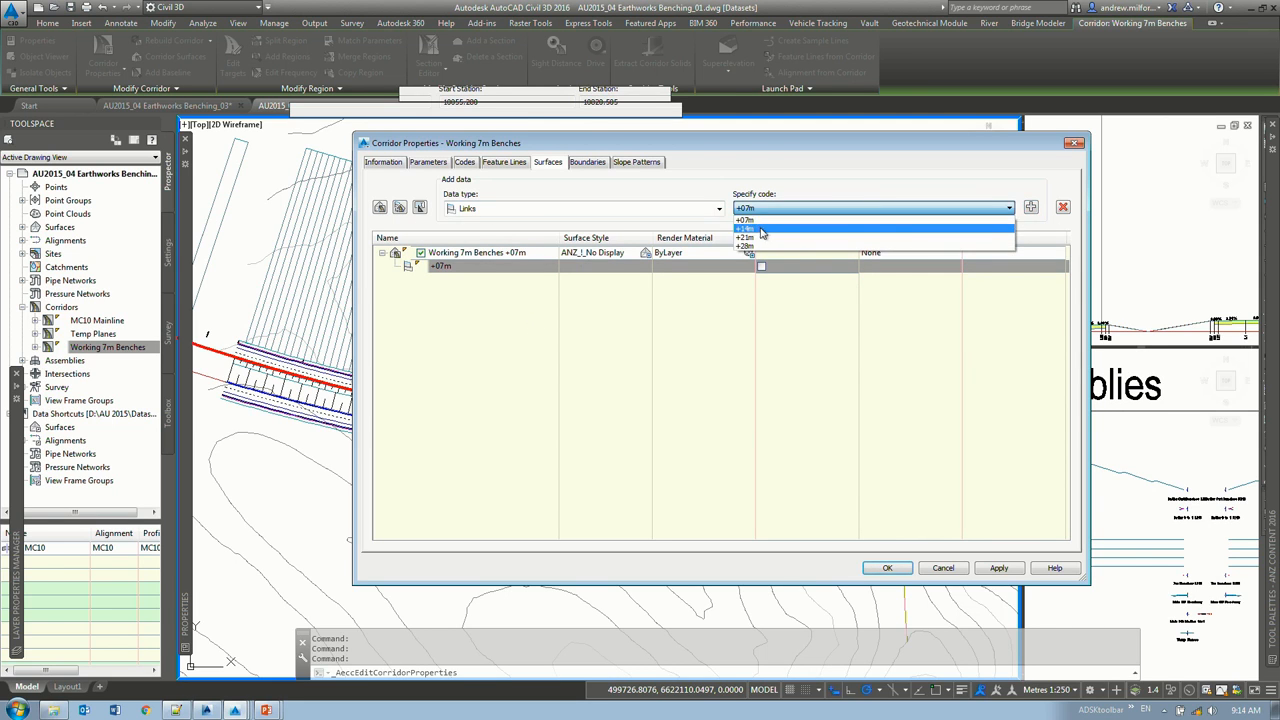
{"action": "left_click", "coordinate": [760, 228]}
{"action": "left_click", "coordinate": [380, 207]}
{"action": "left_click", "coordinate": [380, 207]}
{"action": "left_click", "coordinate": [380, 207]}
{"action": "left_click", "coordinate": [523, 265]}
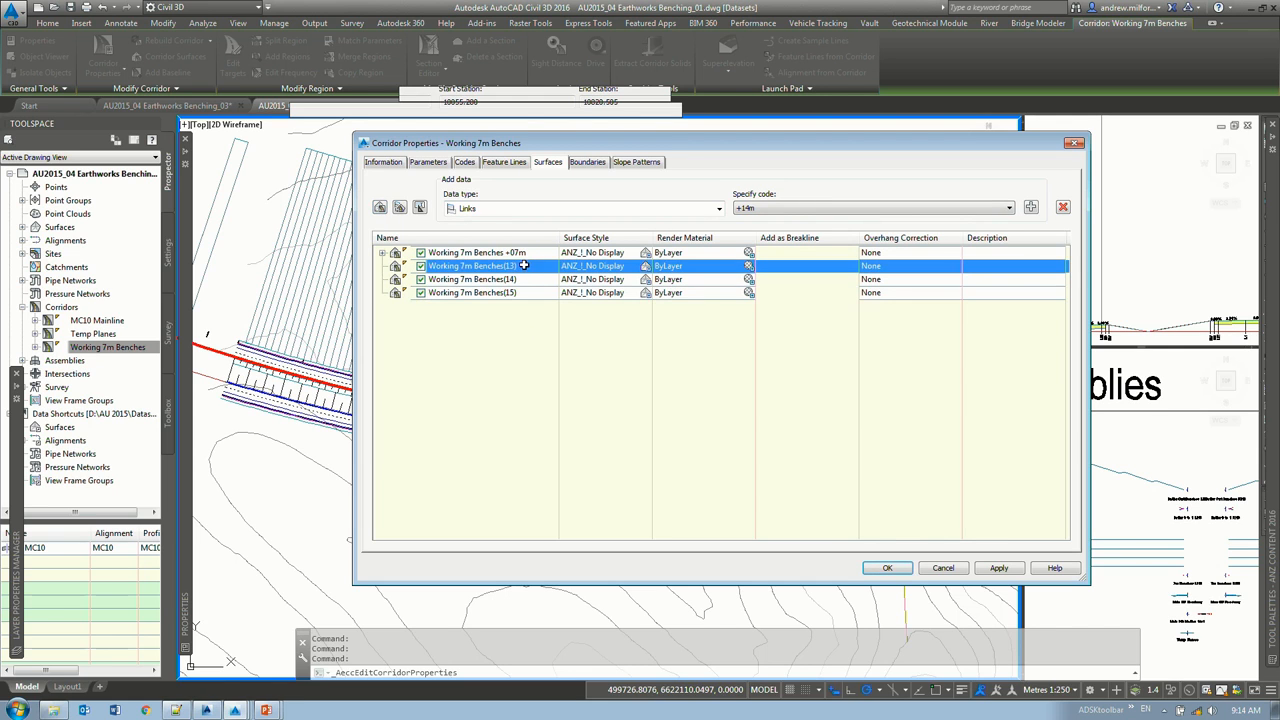
{"action": "left_click", "coordinate": [828, 208]}
{"action": "left_click", "coordinate": [800, 230]}
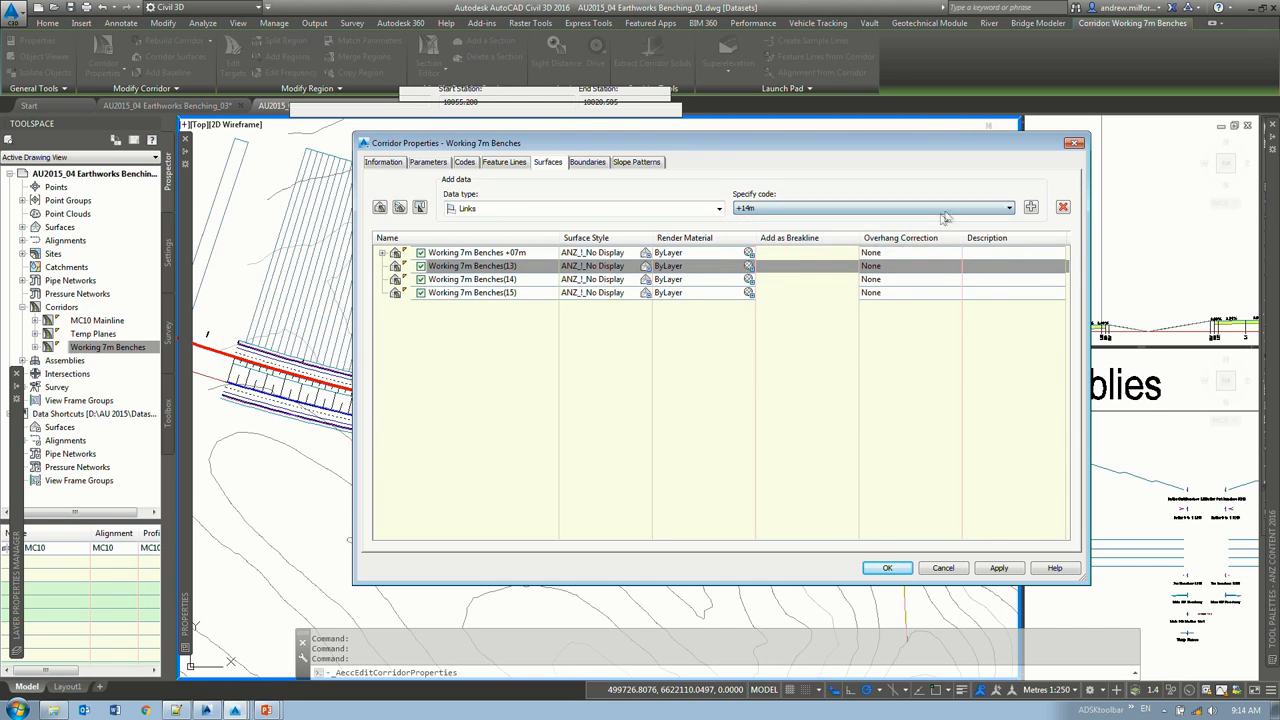
{"action": "left_click", "coordinate": [1031, 207]}
Step: Add the +21m link data to surface Working 7m Benches(14) and the +28m link data to Working 7m Benches(15)
{"action": "left_click", "coordinate": [523, 292]}
{"action": "left_click", "coordinate": [862, 209]}
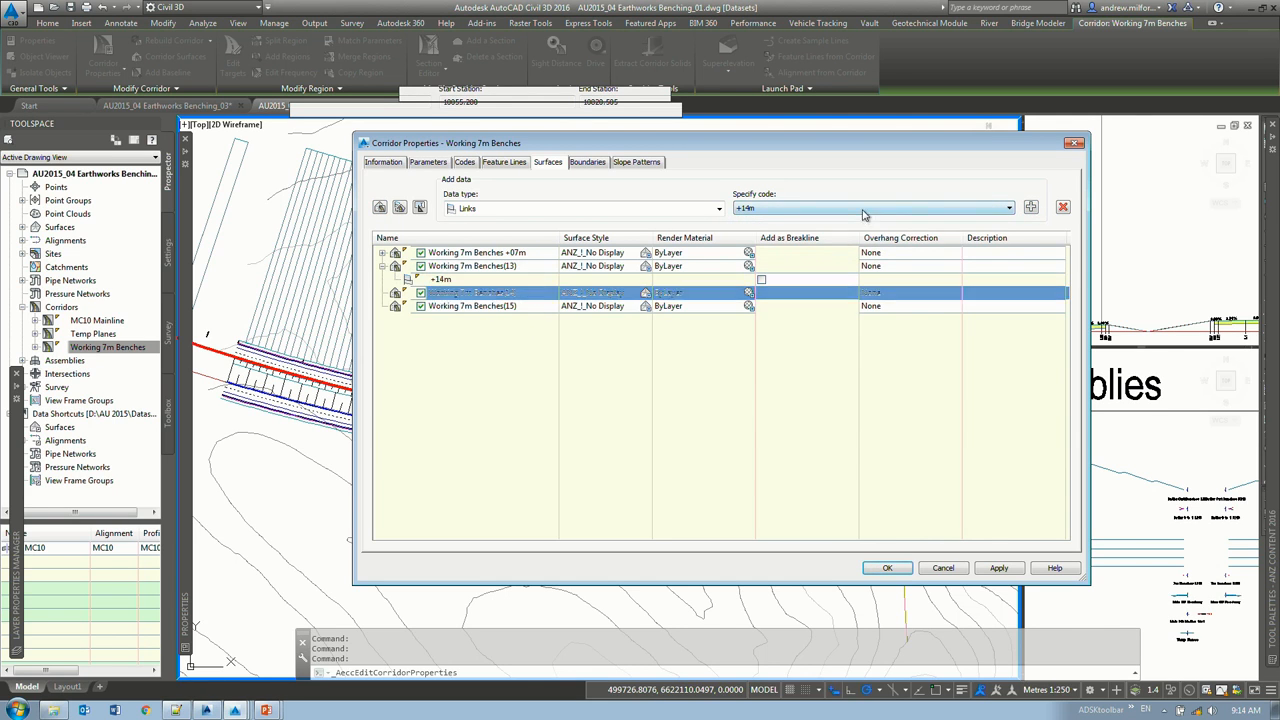
{"action": "left_click", "coordinate": [853, 237]}
{"action": "left_click", "coordinate": [1031, 207]}
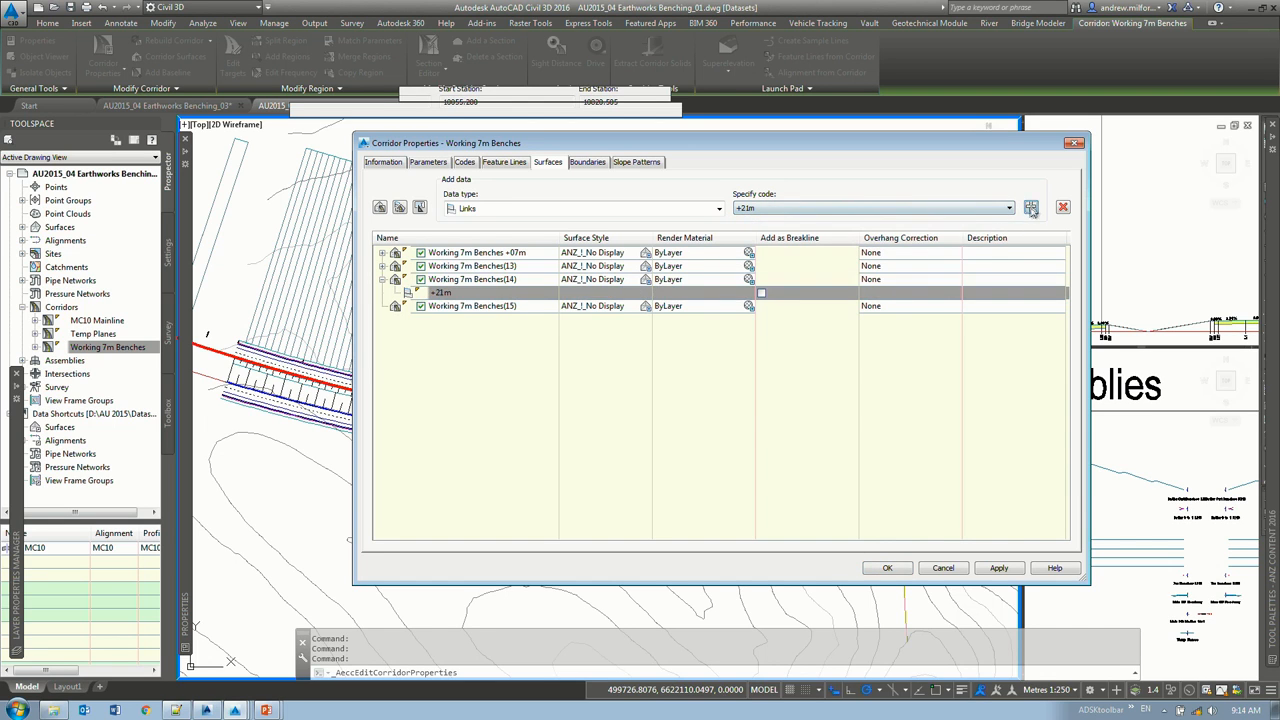
{"action": "left_click", "coordinate": [465, 305]}
{"action": "left_click", "coordinate": [880, 209]}
{"action": "left_click", "coordinate": [760, 248]}
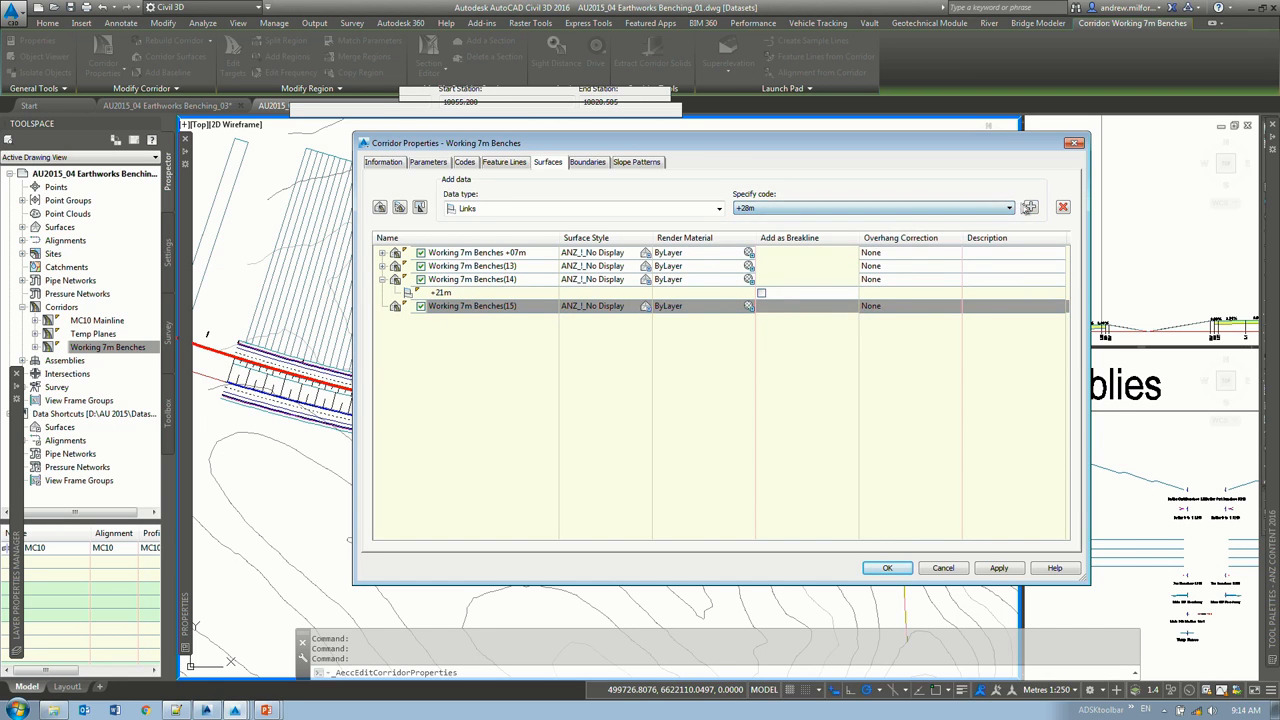
{"action": "left_click", "coordinate": [1029, 207]}
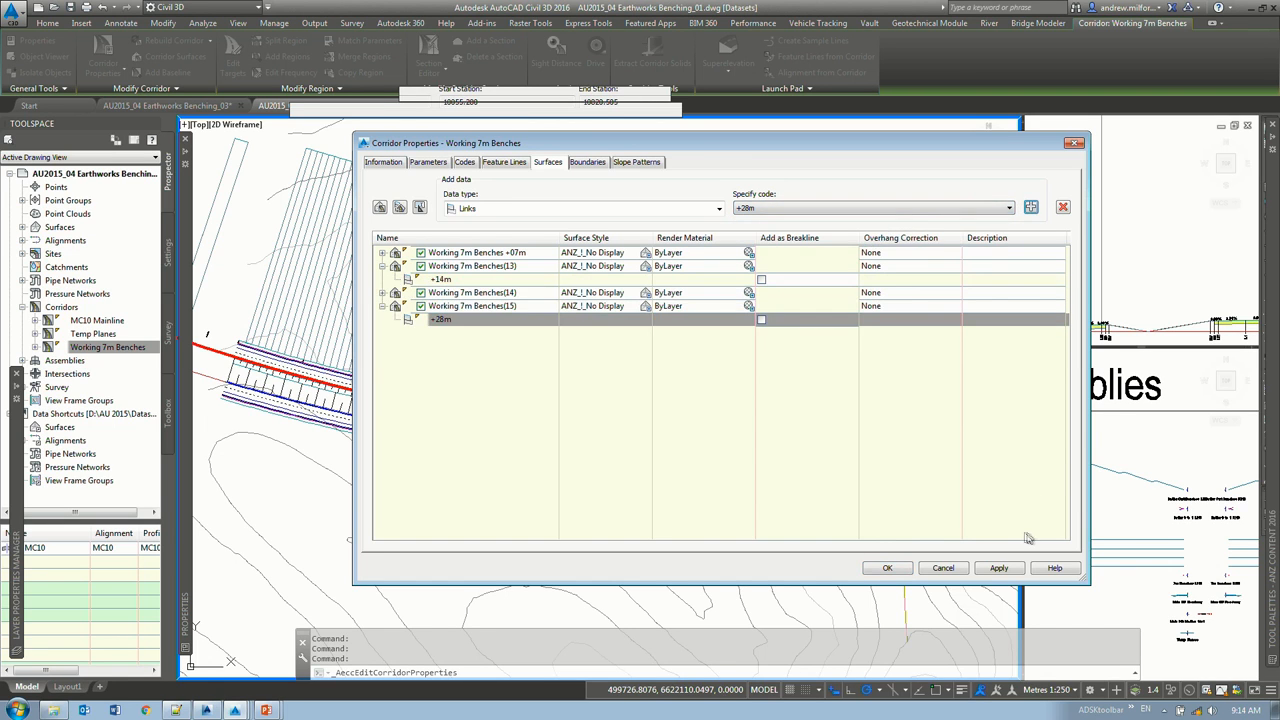
Step: Rename the surfaces holding the +14m and +21m data Working 7m Benches +14m and Working 7m Benches +21m, and accept the corridor properties
{"action": "left_click", "coordinate": [458, 267]}
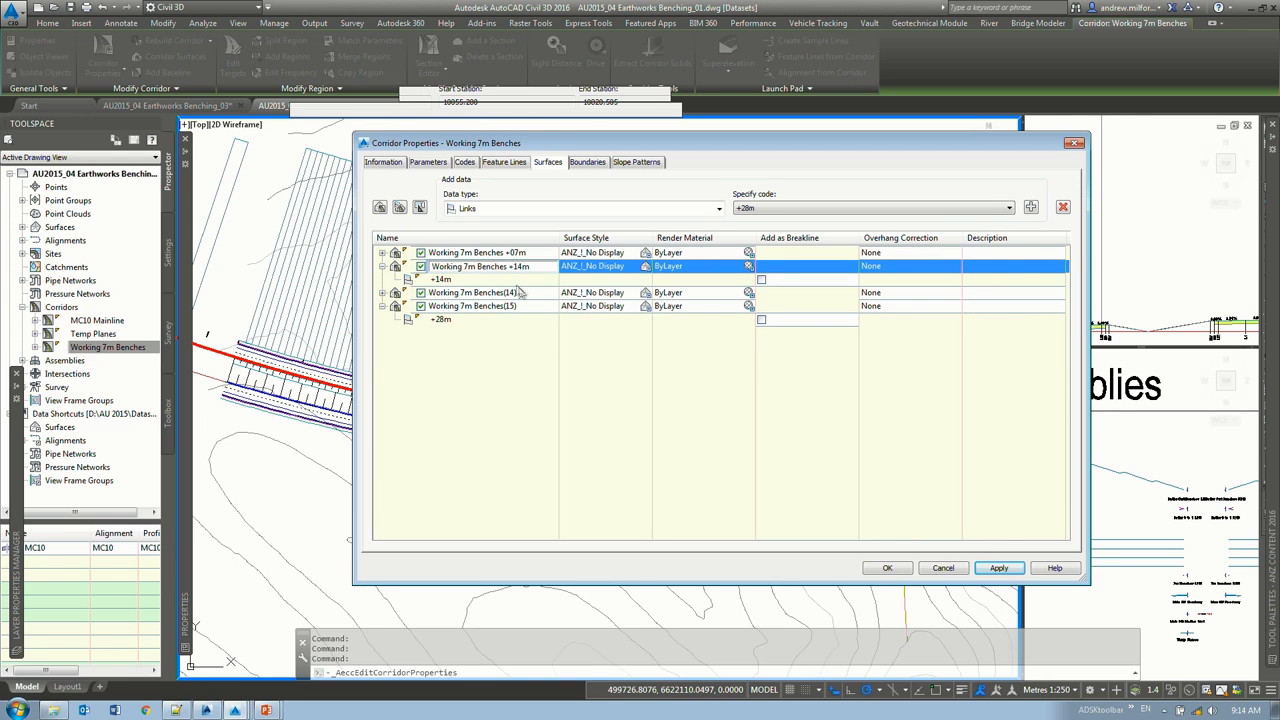
{"action": "left_click", "coordinate": [520, 292]}
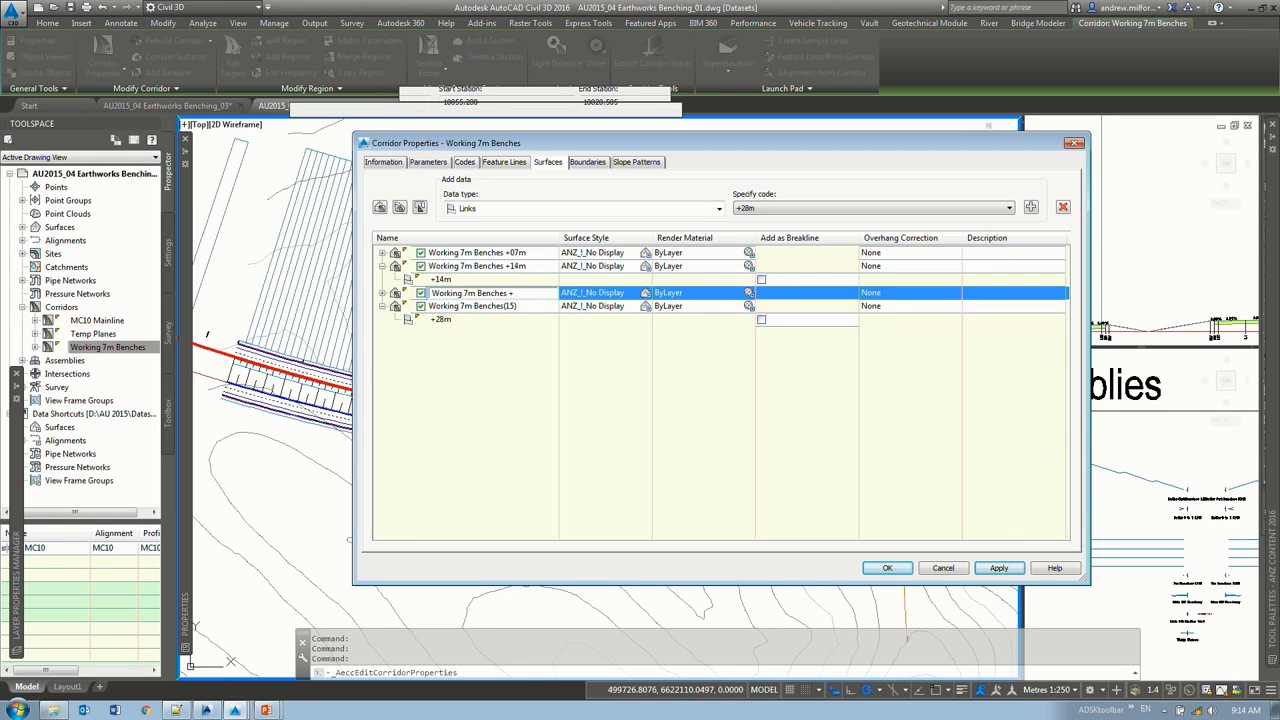
{"action": "type", "text": "0"}
{"action": "key", "text": "Return"}
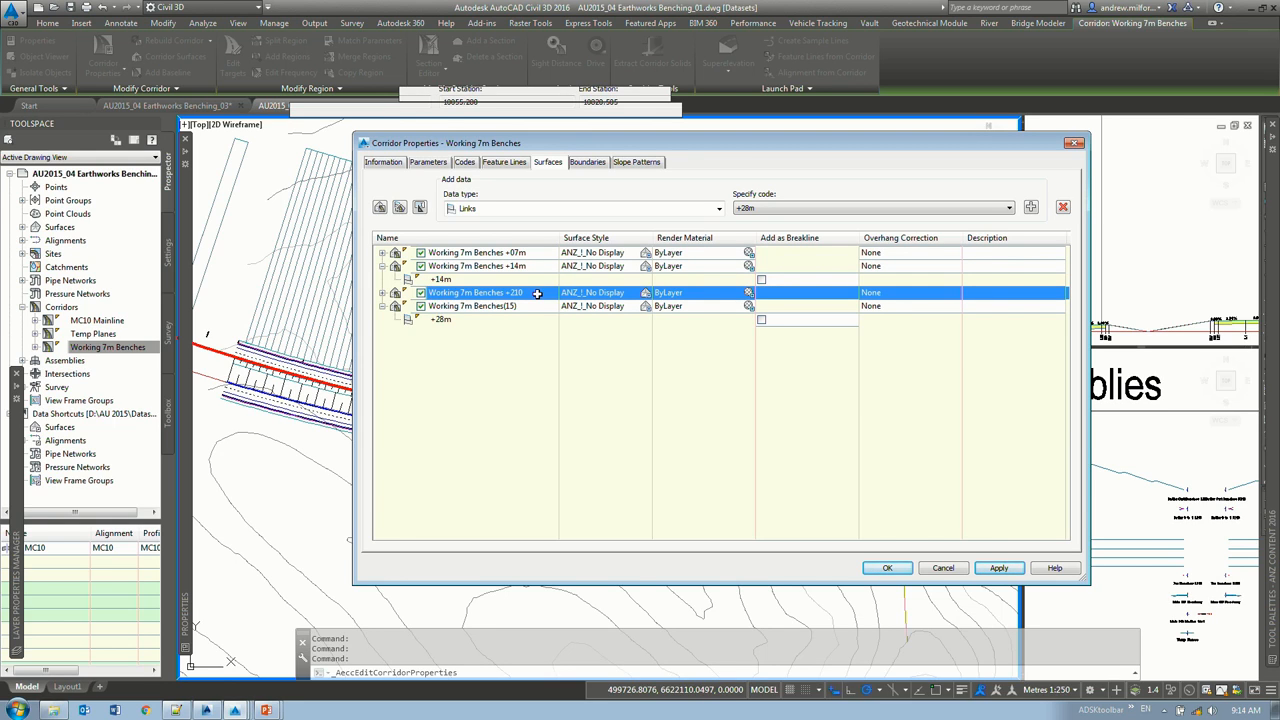
{"action": "left_click", "coordinate": [537, 293]}
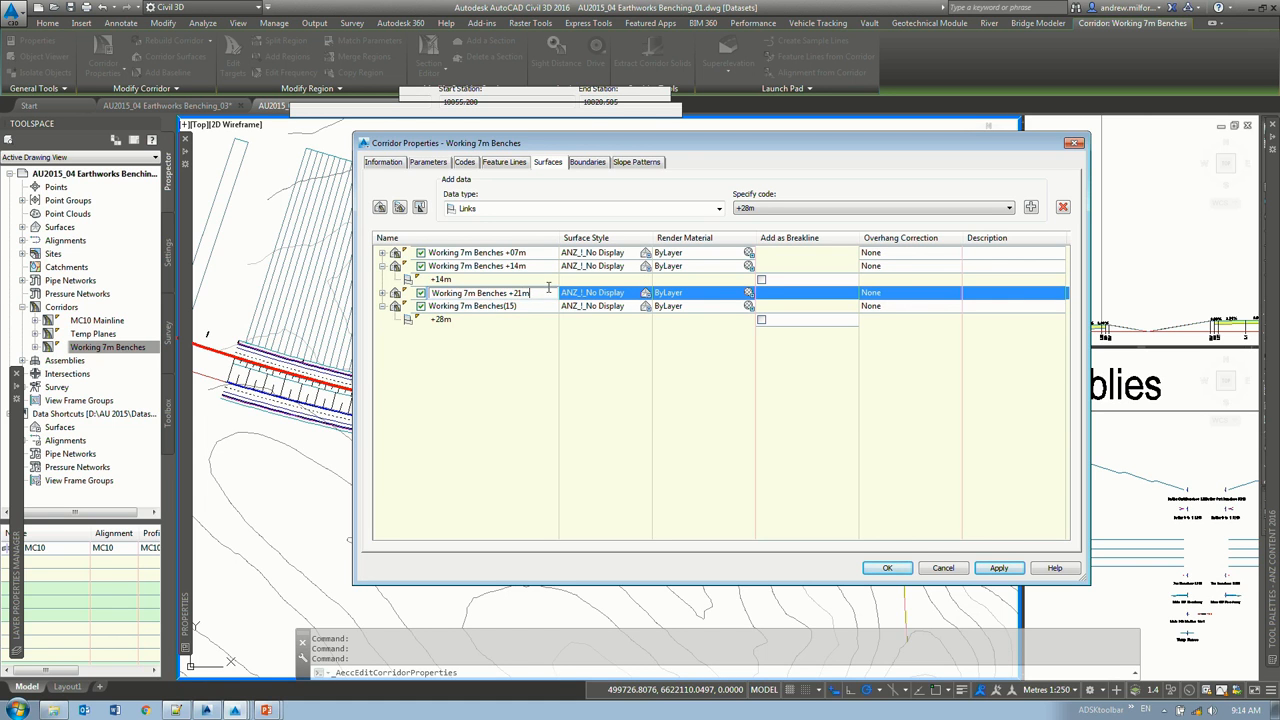
{"action": "left_click", "coordinate": [544, 305]}
{"action": "left_click", "coordinate": [905, 569]}
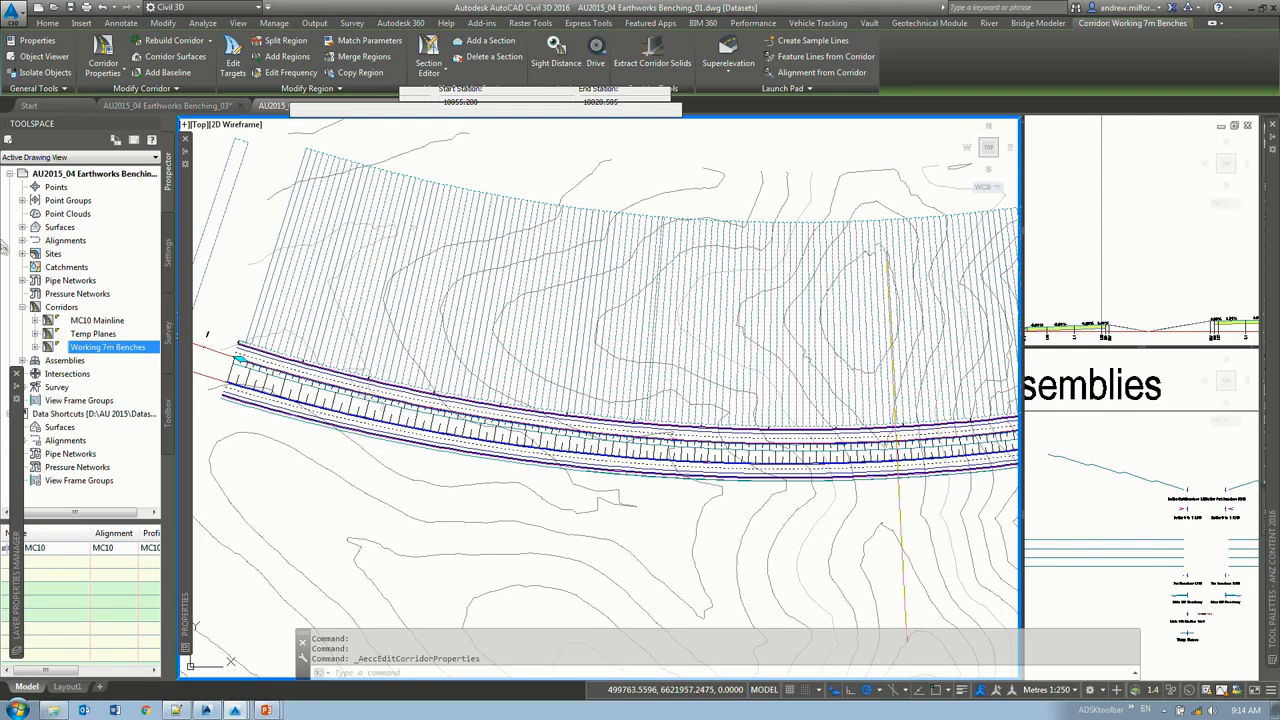
Step: Review the Working 7m Benches surfaces in the drawing's surface collection, and clear the corridor selection
{"action": "left_click", "coordinate": [22, 227]}
{"action": "left_click", "coordinate": [98, 294]}
{"action": "left_click", "coordinate": [104, 309]}
{"action": "left_click", "coordinate": [107, 334]}
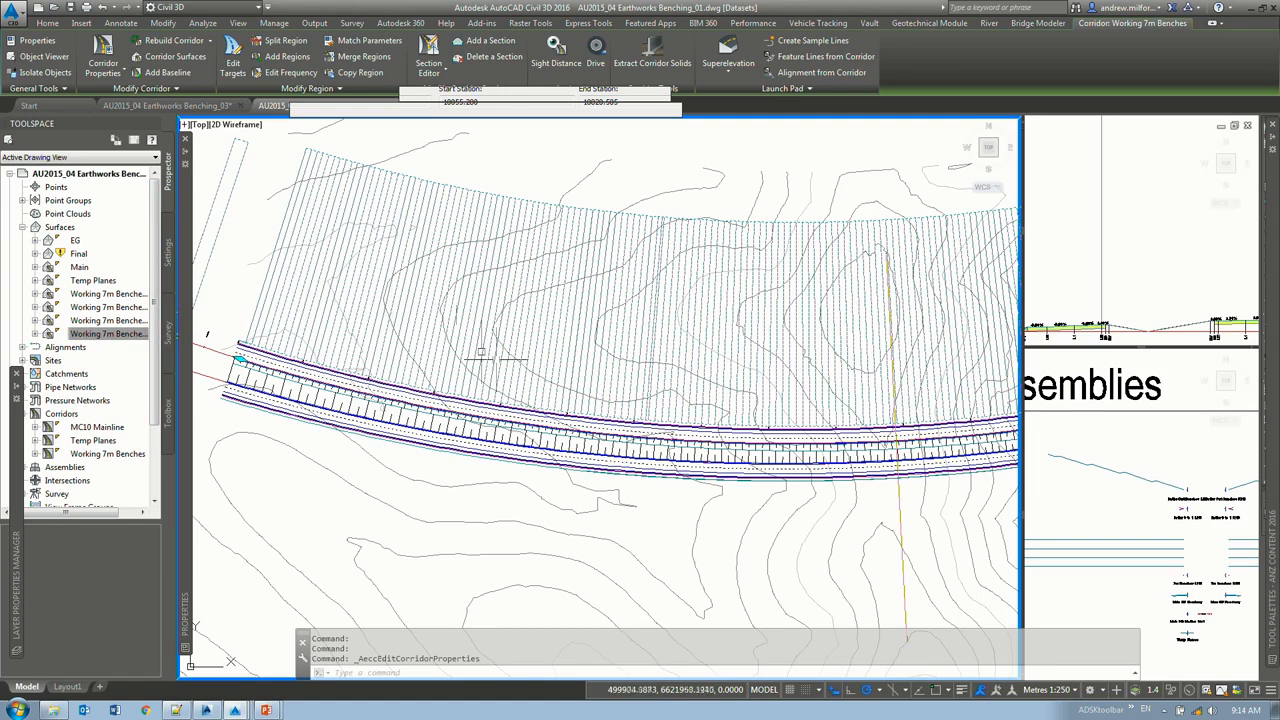
{"action": "middle_click_drag", "start_coordinate": [513, 368], "coordinate": [478, 356]}
{"action": "key", "text": "Escape"}
{"action": "key", "text": "Escape"}
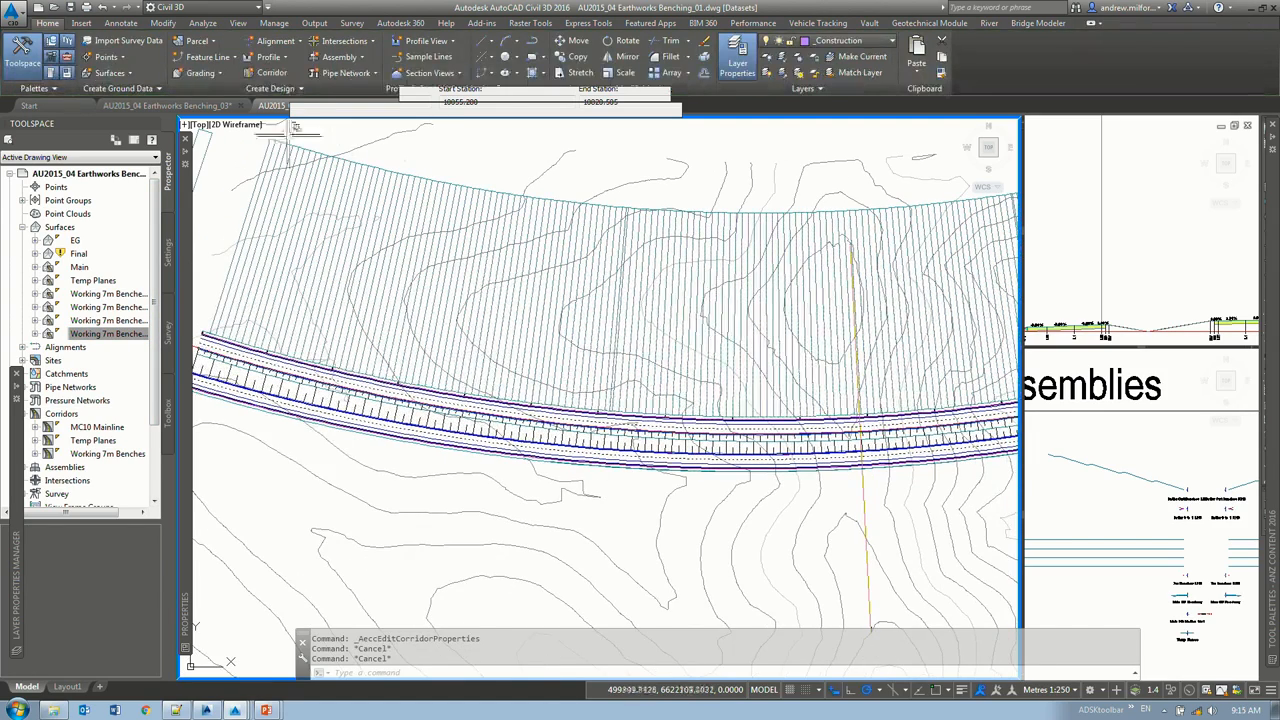
Step: Switch to the drawing AU2015_04 Earthworks Benching_02 and expand its surfaces to review the Working Bench levels
{"action": "key", "text": "alt+Tab"}
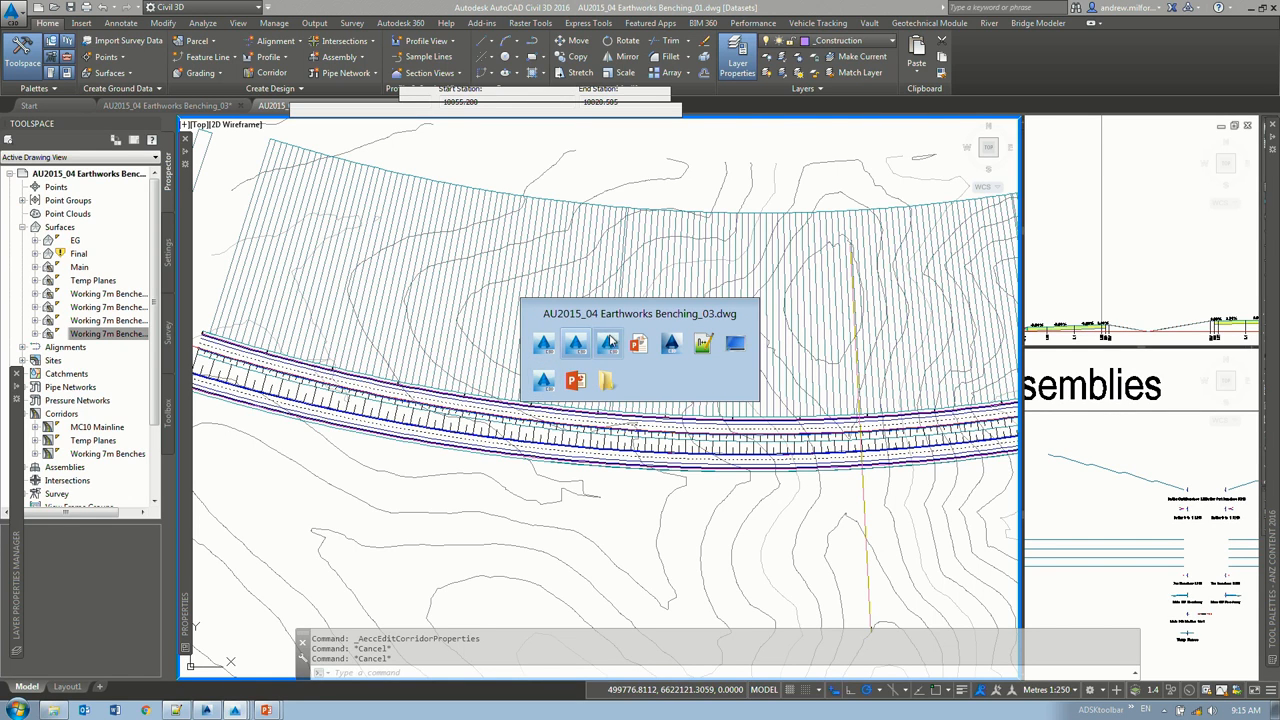
{"action": "left_click", "coordinate": [575, 345]}
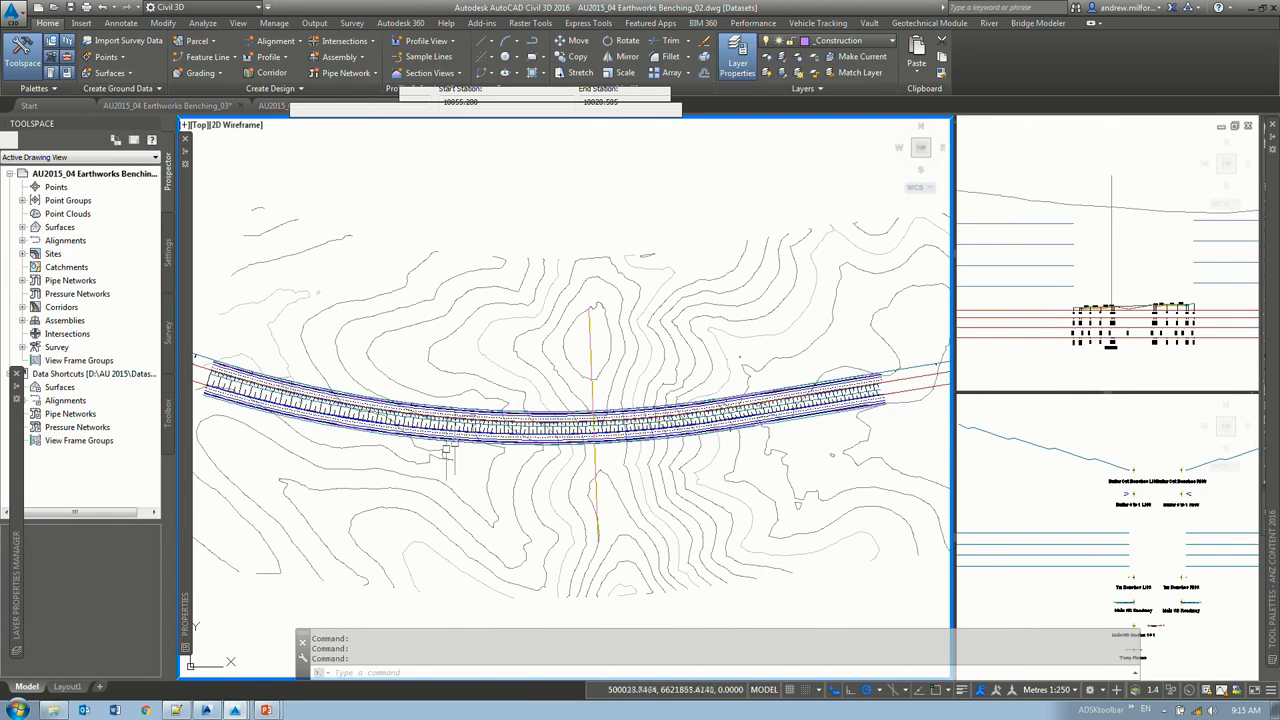
{"action": "scroll", "coordinate": [520, 408], "scroll_direction": "up", "scroll_amount": 4}
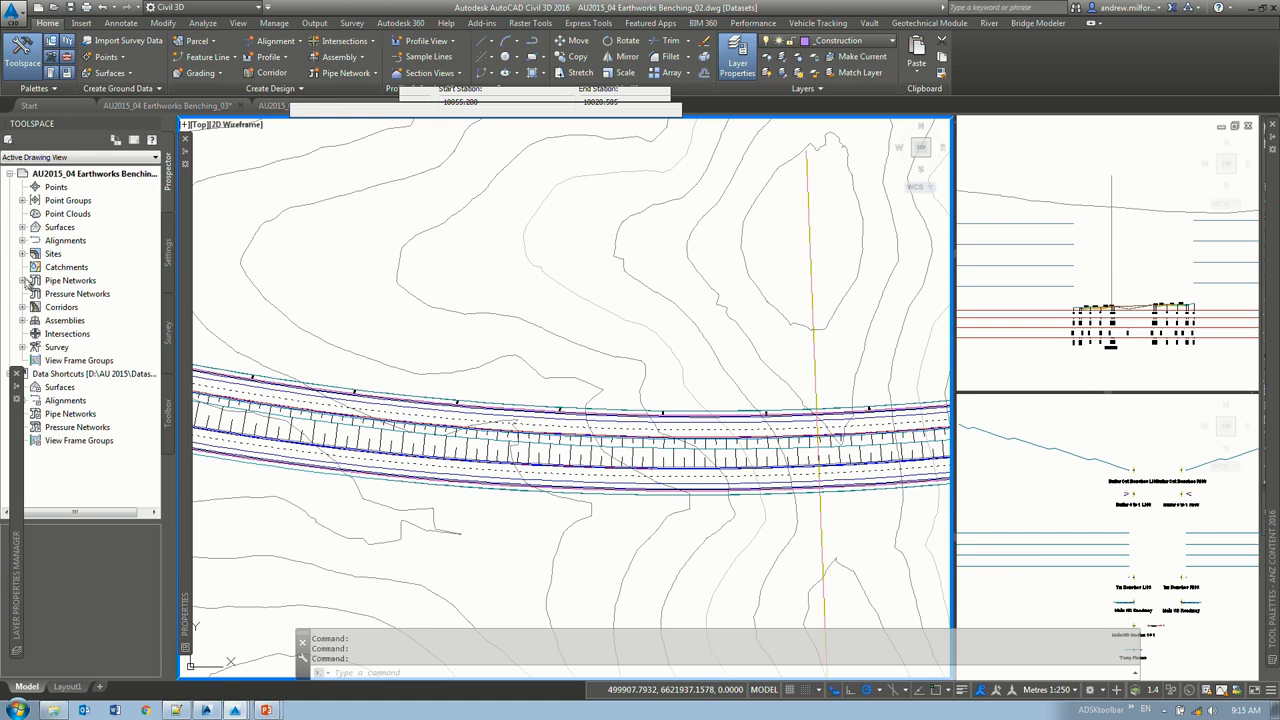
{"action": "left_click", "coordinate": [22, 227]}
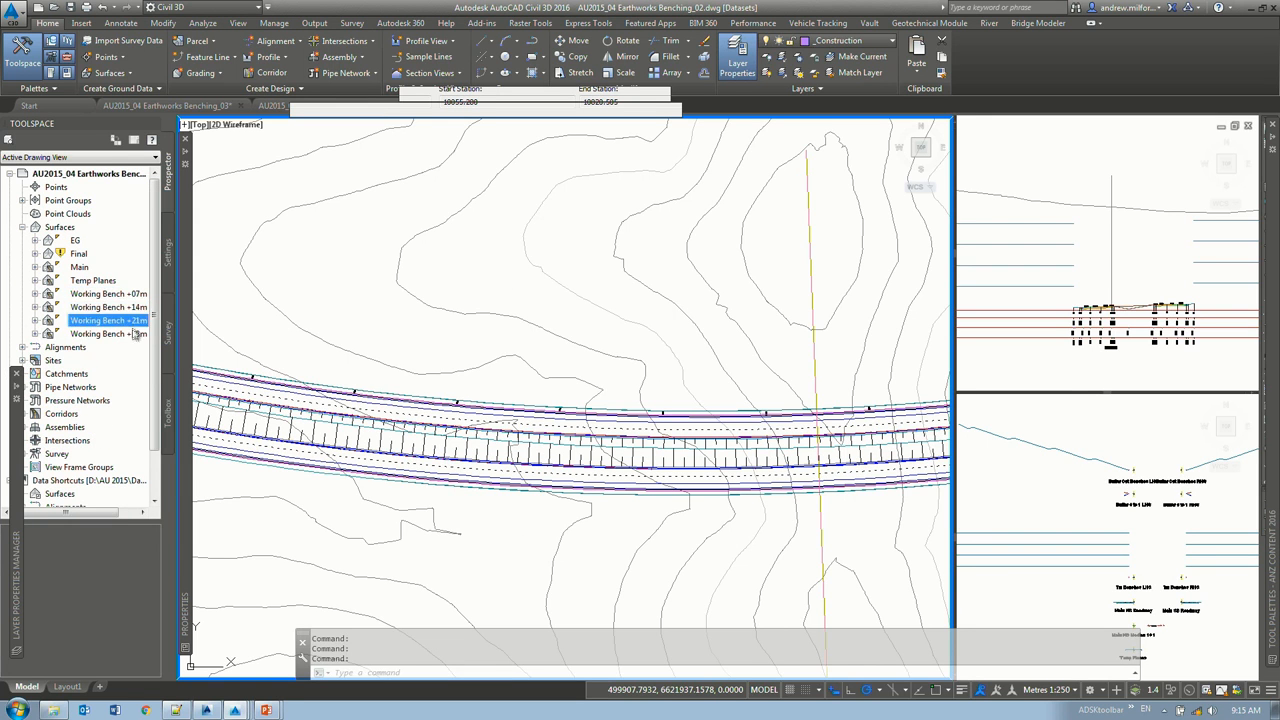
{"action": "left_click", "coordinate": [108, 333]}
{"action": "middle_click_drag", "start_coordinate": [694, 408], "coordinate": [660, 400]}
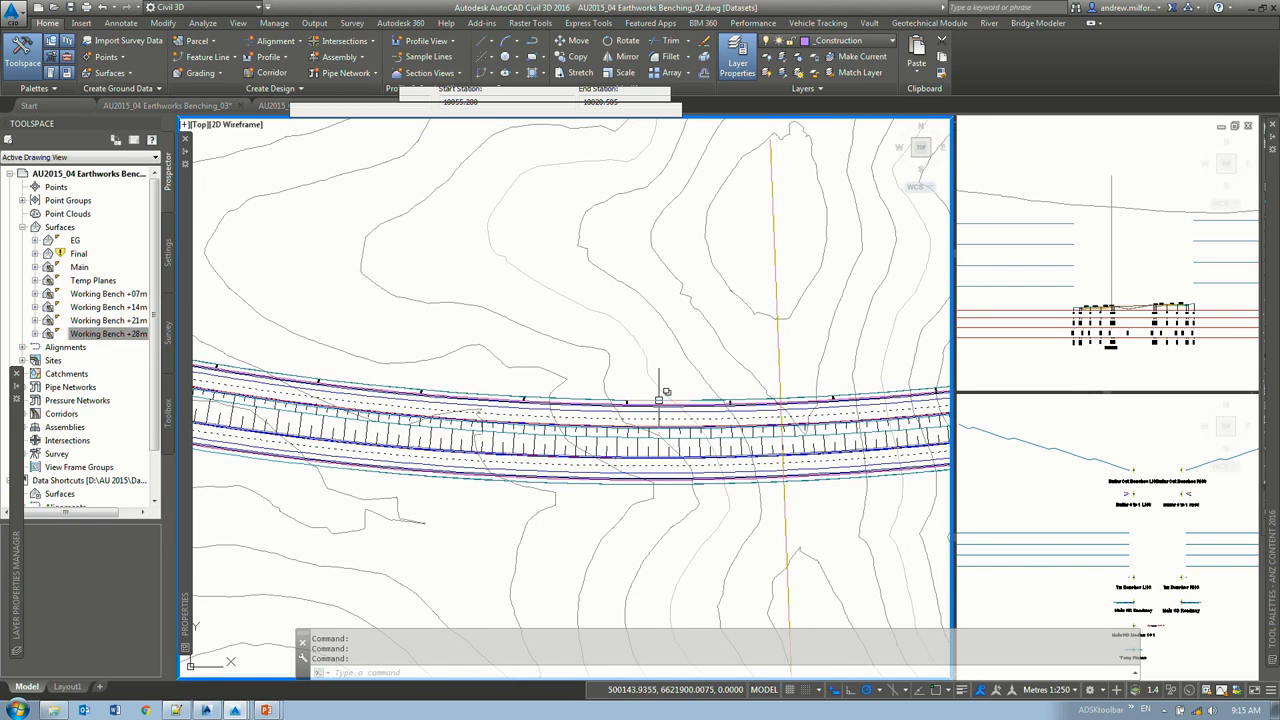
{"action": "left_click", "coordinate": [659, 400]}
{"action": "key", "text": "Escape"}
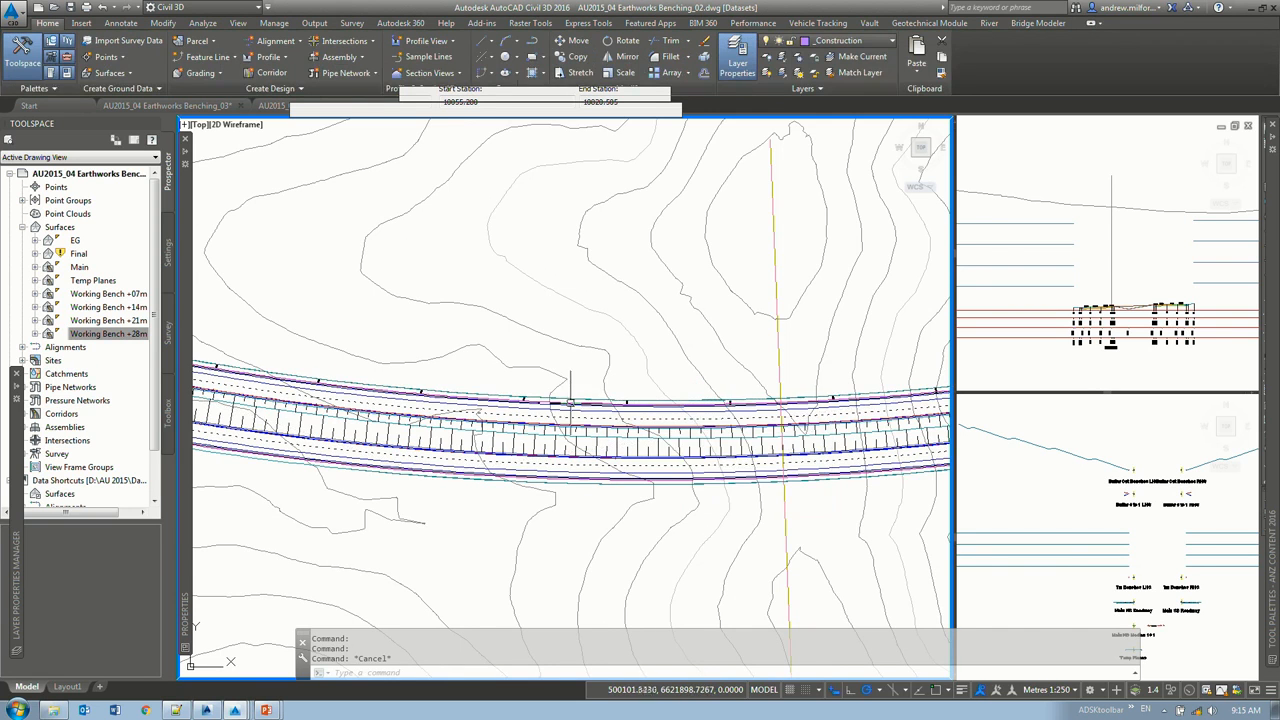
{"action": "scroll", "coordinate": [597, 380], "scroll_direction": "up", "scroll_amount": 4}
{"action": "left_click", "coordinate": [597, 380]}
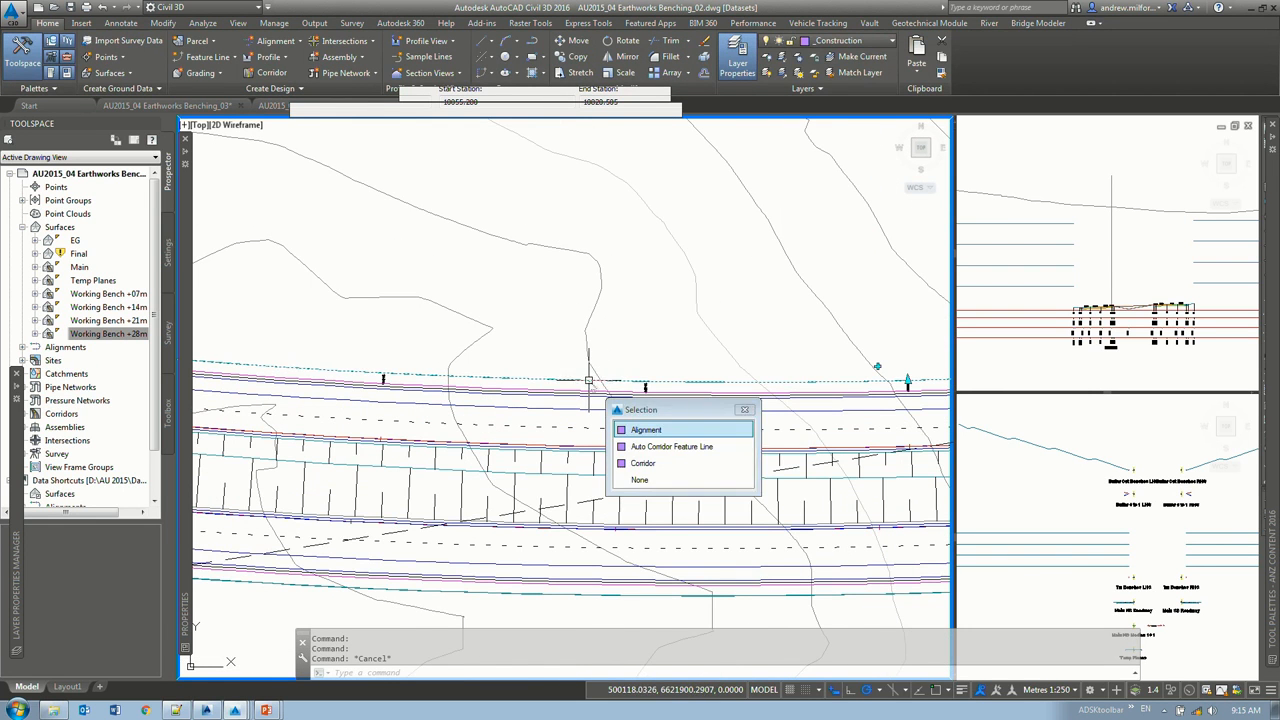
{"action": "left_click", "coordinate": [535, 330]}
{"action": "left_click", "coordinate": [542, 320]}
{"action": "scroll", "coordinate": [545, 309], "scroll_direction": "down", "scroll_amount": 3}
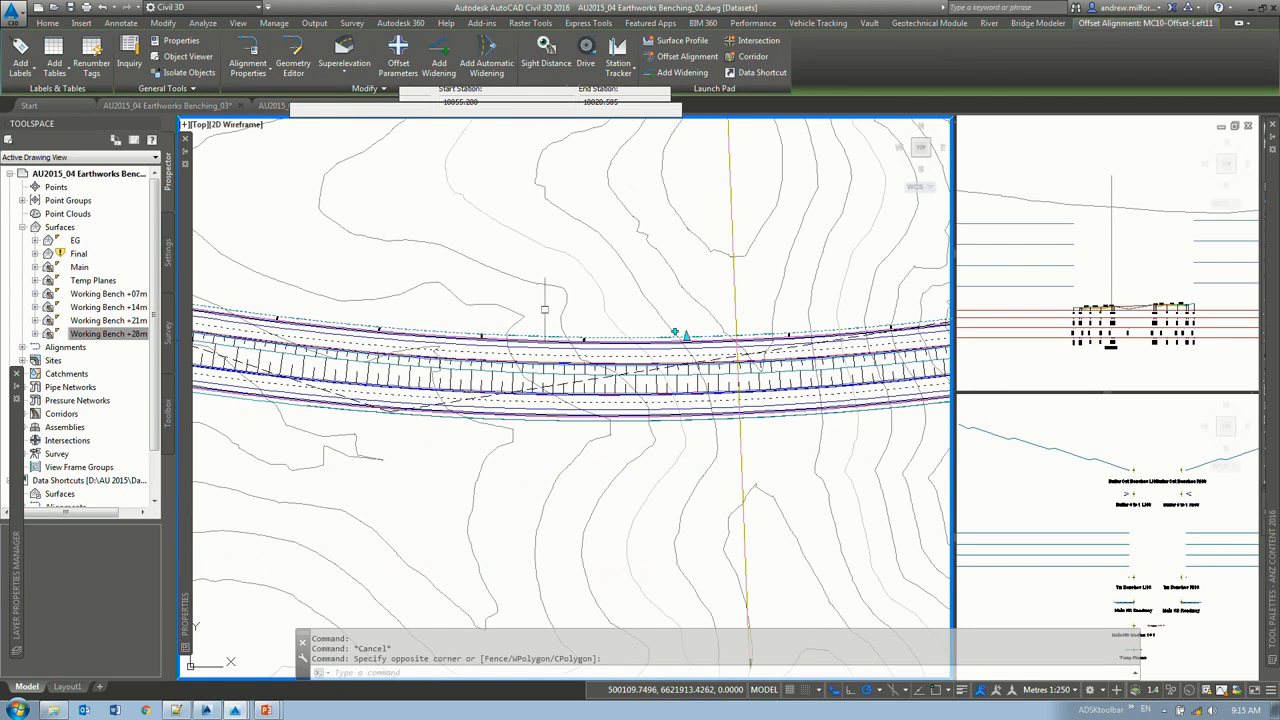
Step: Enlarge the assemblies viewport to examine the 0.75:1, 2:1 and 3:1 batter slope dimensions, and restore the large plan viewport
{"action": "left_click", "coordinate": [1018, 442]}
{"action": "left_click_drag", "start_coordinate": [958, 401], "coordinate": [385, 348]}
{"action": "scroll", "coordinate": [793, 417], "scroll_direction": "up", "scroll_amount": 4}
{"action": "middle_click_drag", "start_coordinate": [785, 417], "coordinate": [853, 516]}
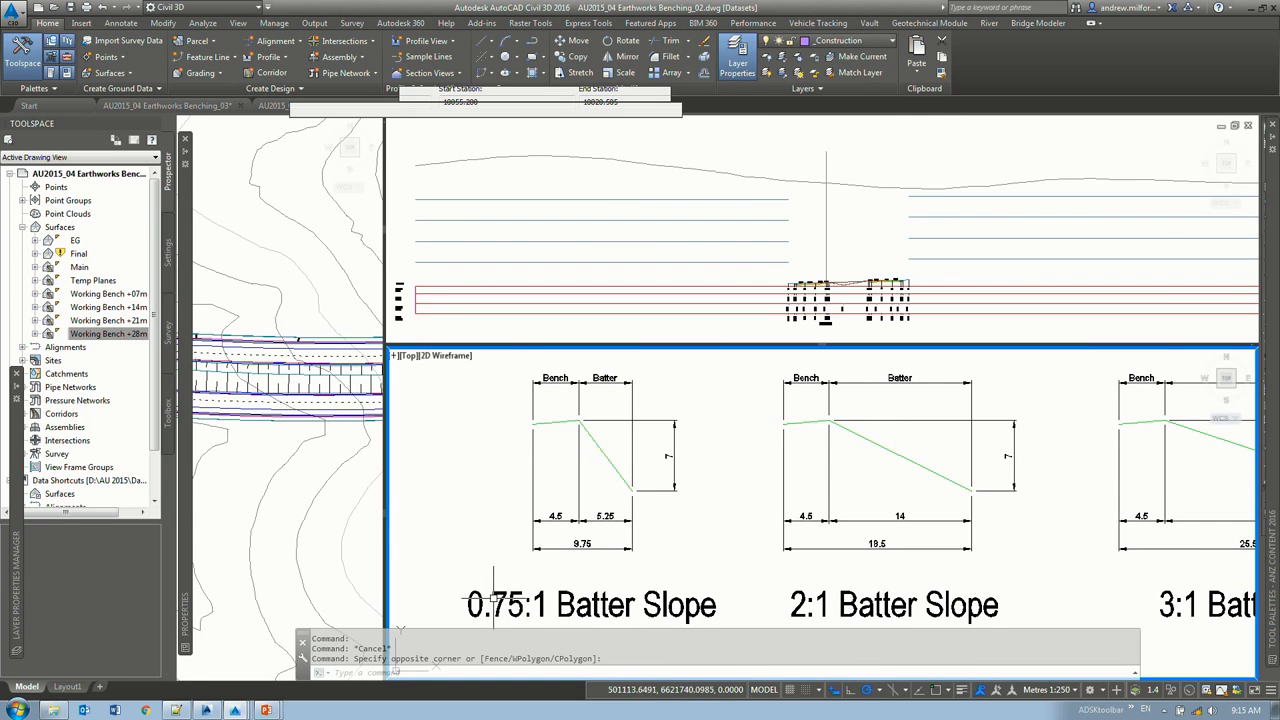
{"action": "scroll", "coordinate": [613, 515], "scroll_direction": "up", "scroll_amount": 4}
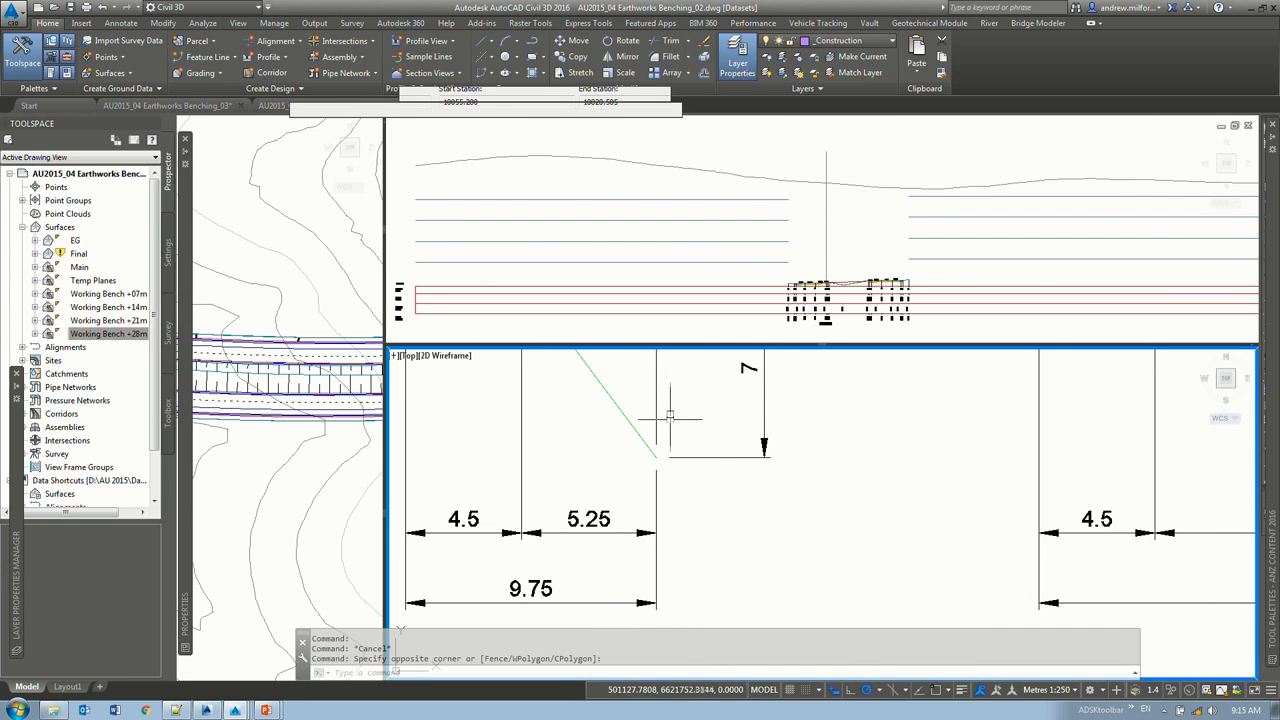
{"action": "scroll", "coordinate": [513, 442], "scroll_direction": "down", "scroll_amount": 5}
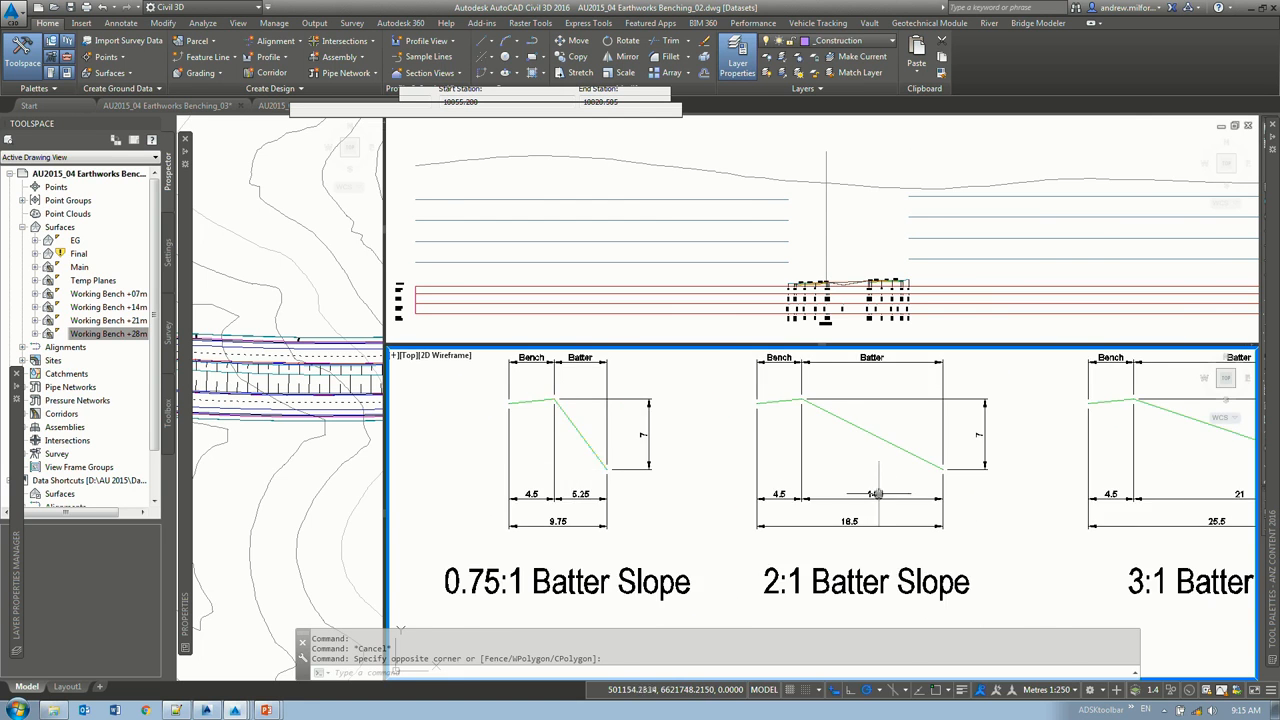
{"action": "middle_click_drag", "start_coordinate": [879, 493], "coordinate": [587, 499]}
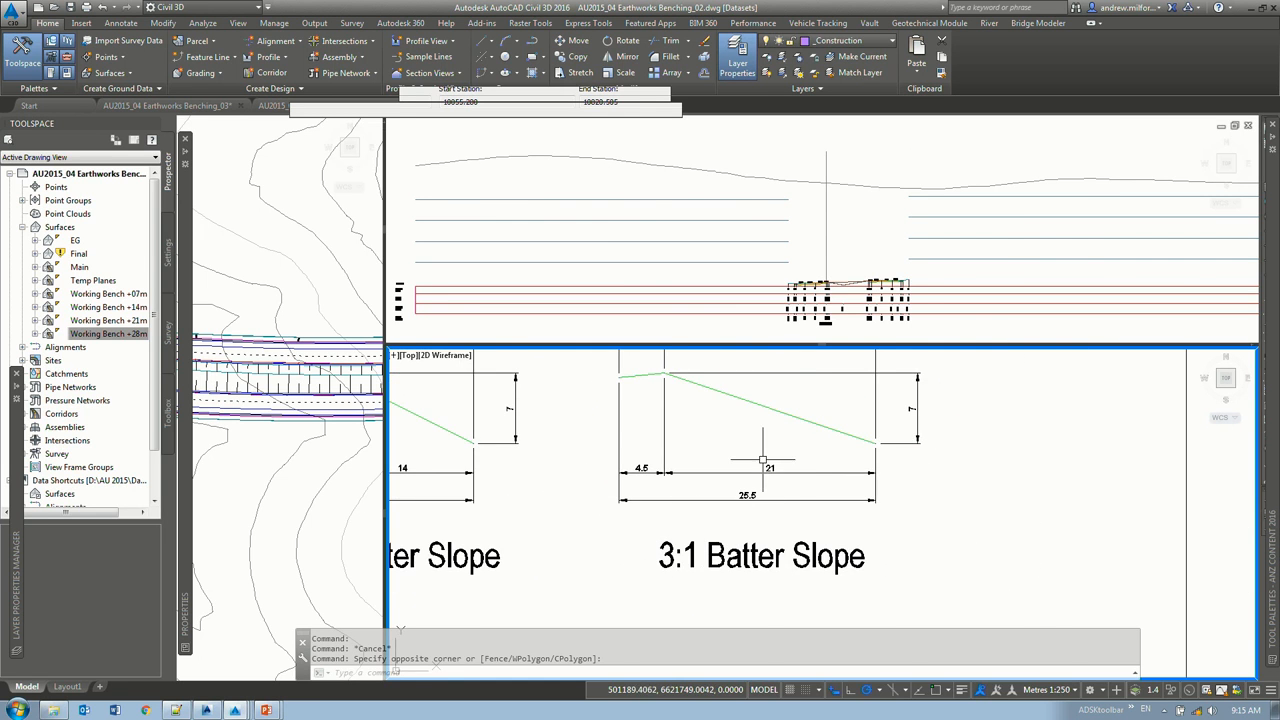
{"action": "scroll", "coordinate": [600, 463], "scroll_direction": "down", "scroll_amount": 4}
{"action": "scroll", "coordinate": [451, 439], "scroll_direction": "up", "scroll_amount": 3}
{"action": "middle_click_drag", "start_coordinate": [451, 439], "coordinate": [1041, 491]}
{"action": "scroll", "coordinate": [657, 514], "scroll_direction": "down", "scroll_amount": 3}
{"action": "scroll", "coordinate": [1041, 491], "scroll_direction": "down", "scroll_amount": 1}
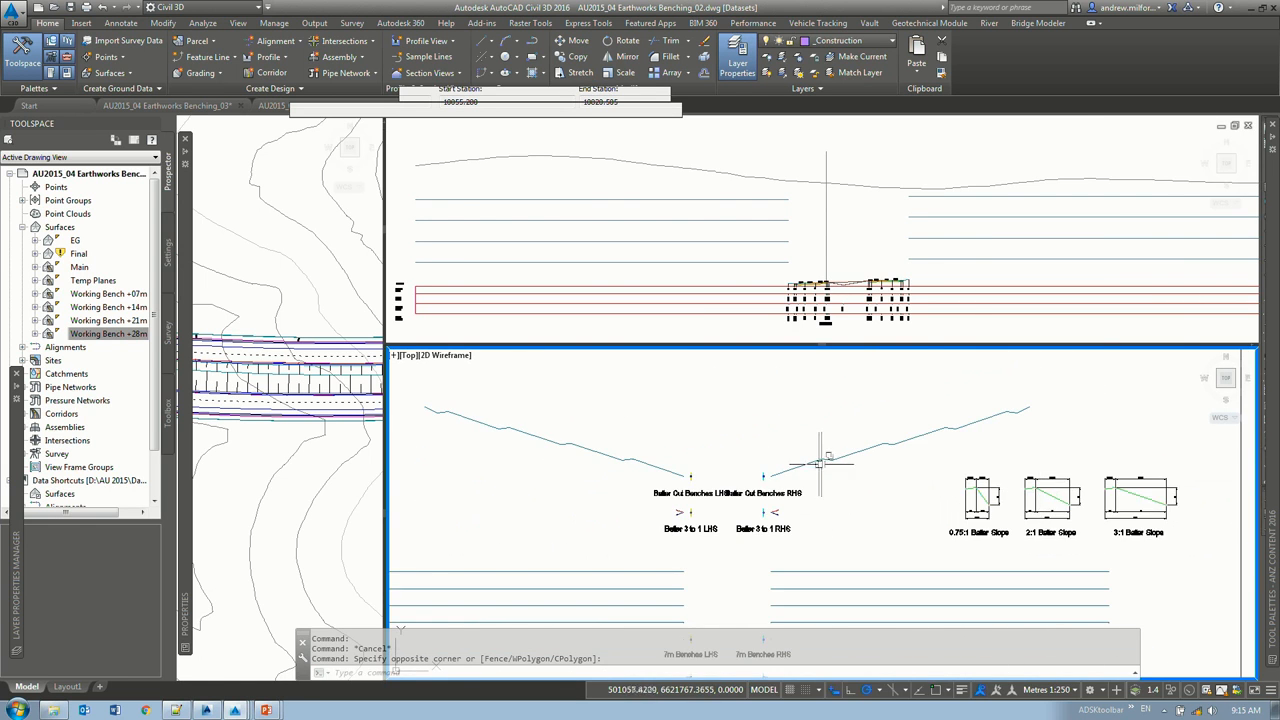
{"action": "middle_click_drag", "start_coordinate": [780, 463], "coordinate": [938, 462]}
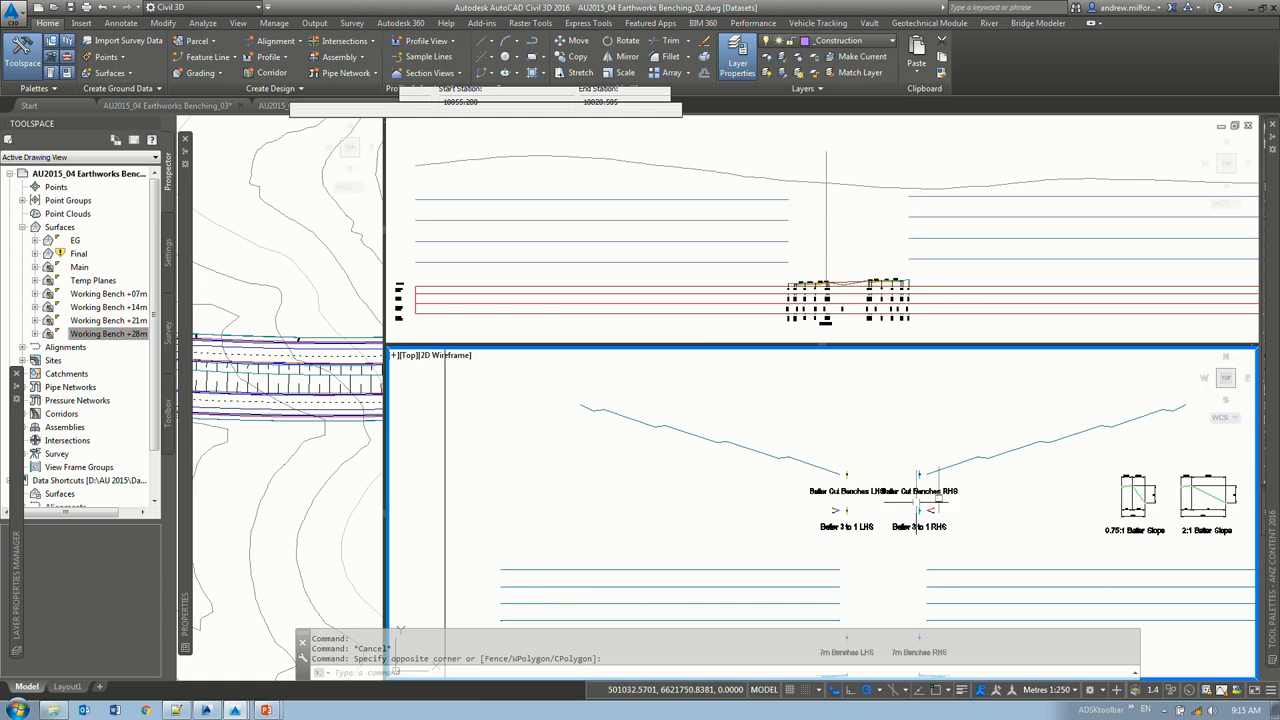
{"action": "left_click_drag", "start_coordinate": [383, 343], "coordinate": [1098, 411]}
Step: Select the offset alignment MC10-Offset-Left11 along the corridor's northern edge in plan
{"action": "scroll", "coordinate": [590, 322], "scroll_direction": "up", "scroll_amount": 5}
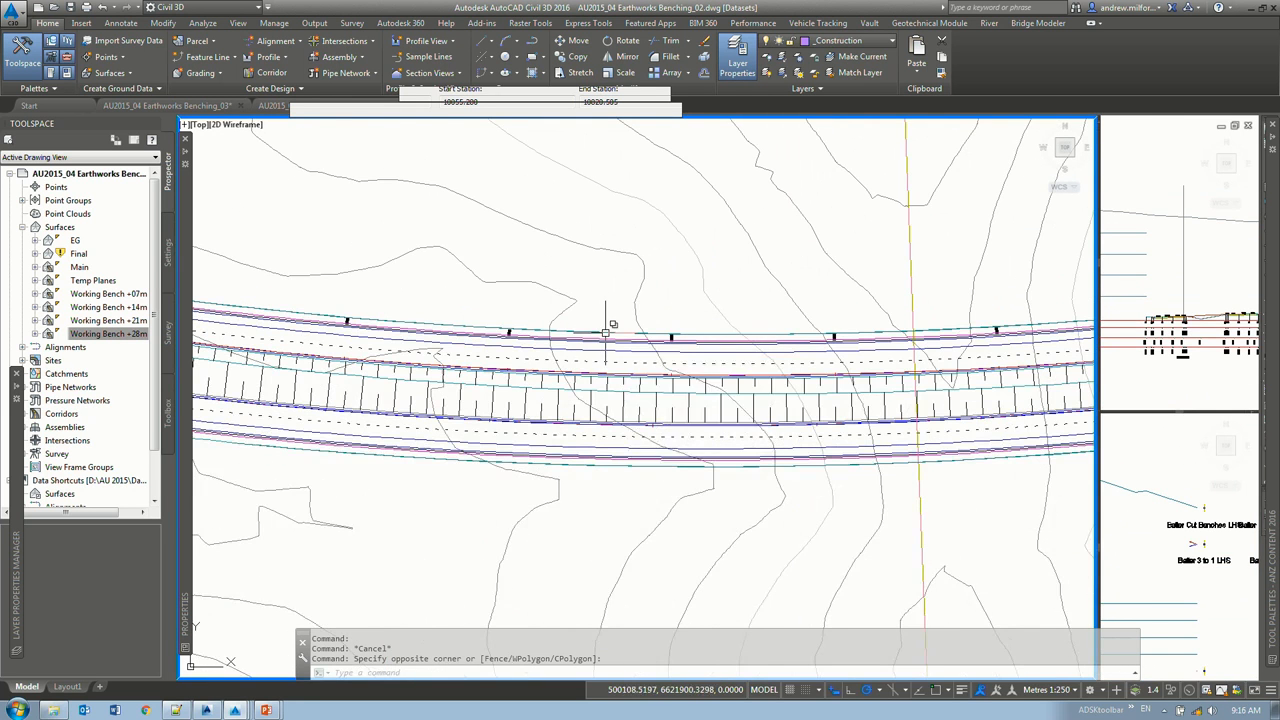
{"action": "left_click", "coordinate": [609, 326]}
{"action": "scroll", "coordinate": [854, 383], "scroll_direction": "up", "scroll_amount": 4}
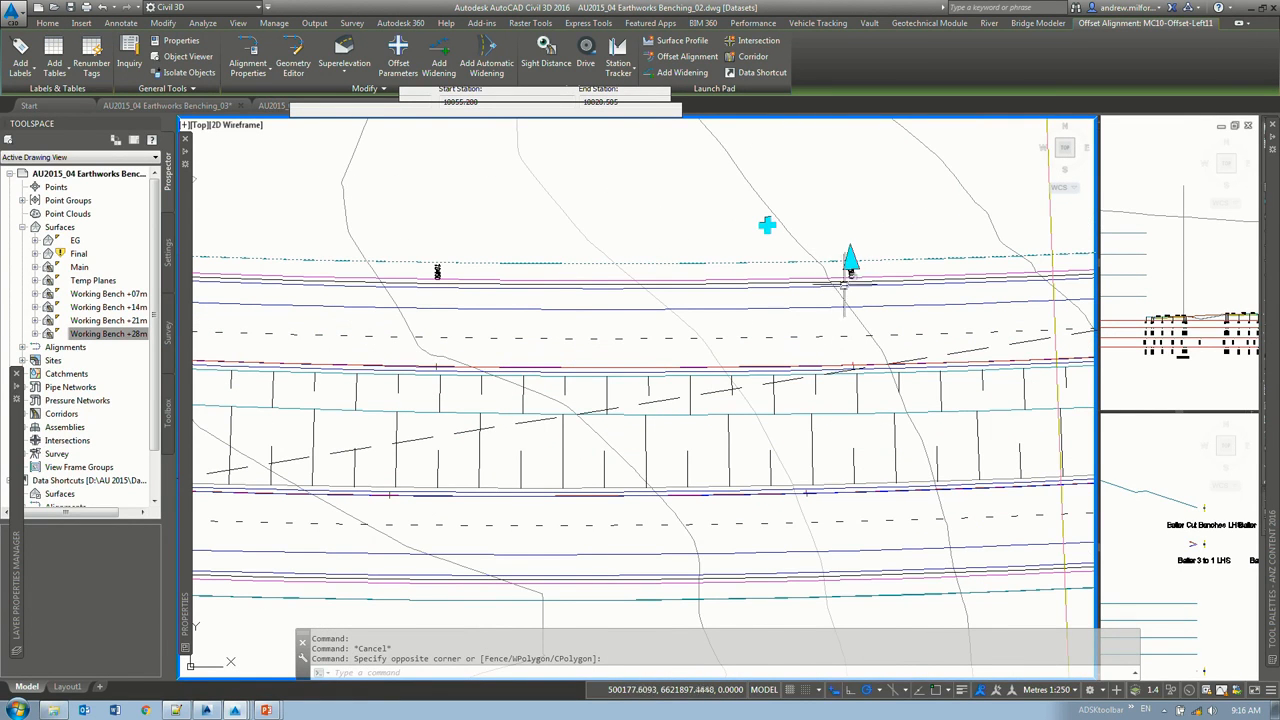
{"action": "scroll", "coordinate": [846, 264], "scroll_direction": "down", "scroll_amount": 2}
{"action": "key", "text": "Escape"}
{"action": "left_click", "coordinate": [806, 270]}
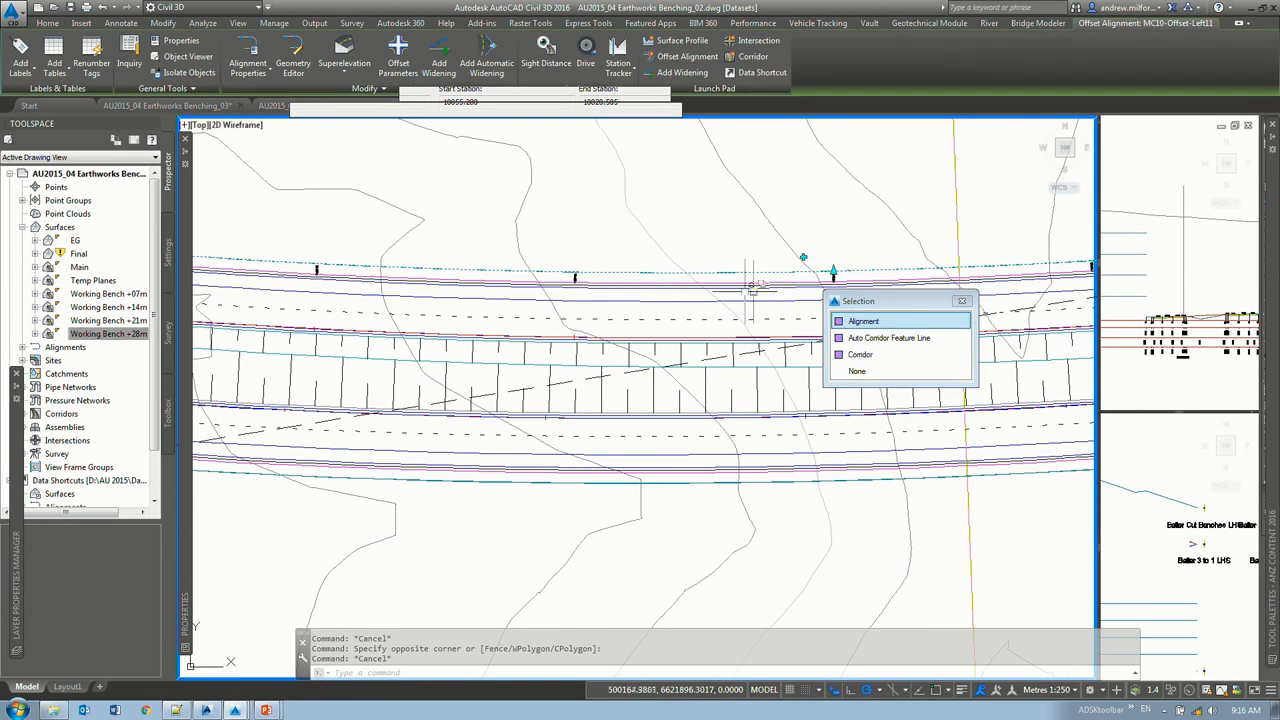
{"action": "middle_click_drag", "start_coordinate": [709, 280], "coordinate": [653, 372]}
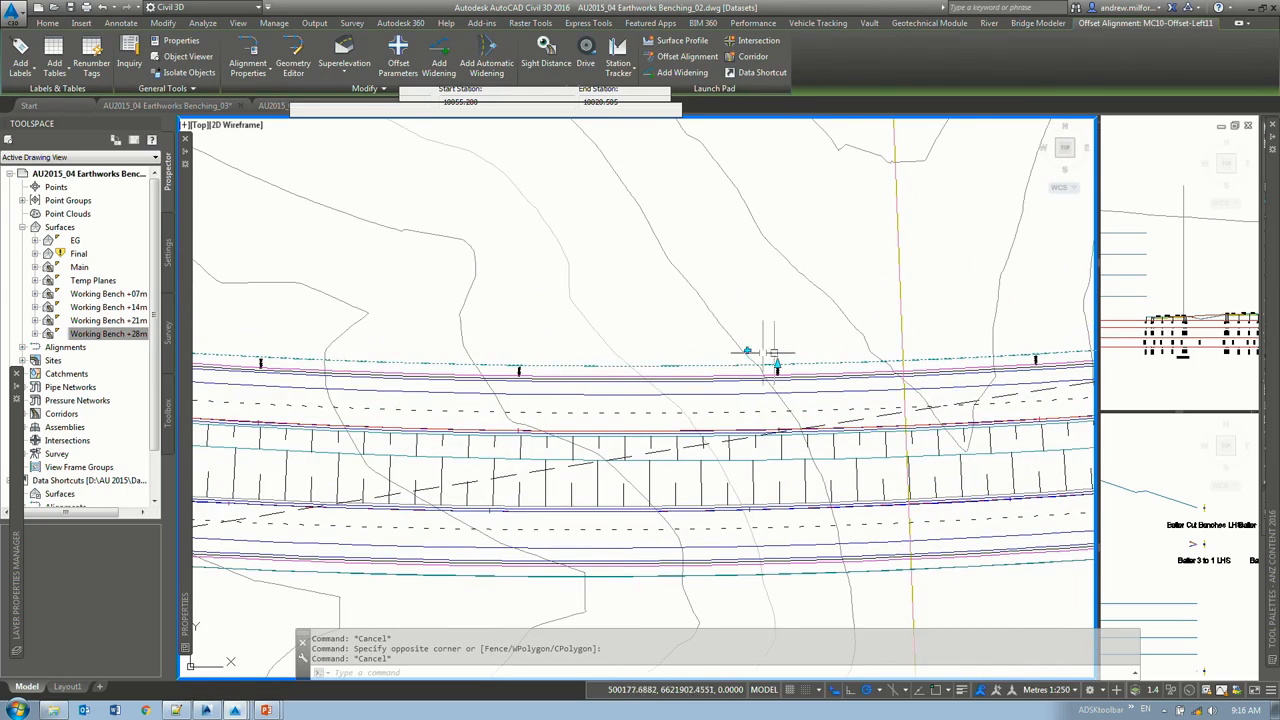
{"action": "scroll", "coordinate": [340, 297], "scroll_direction": "down", "scroll_amount": 4}
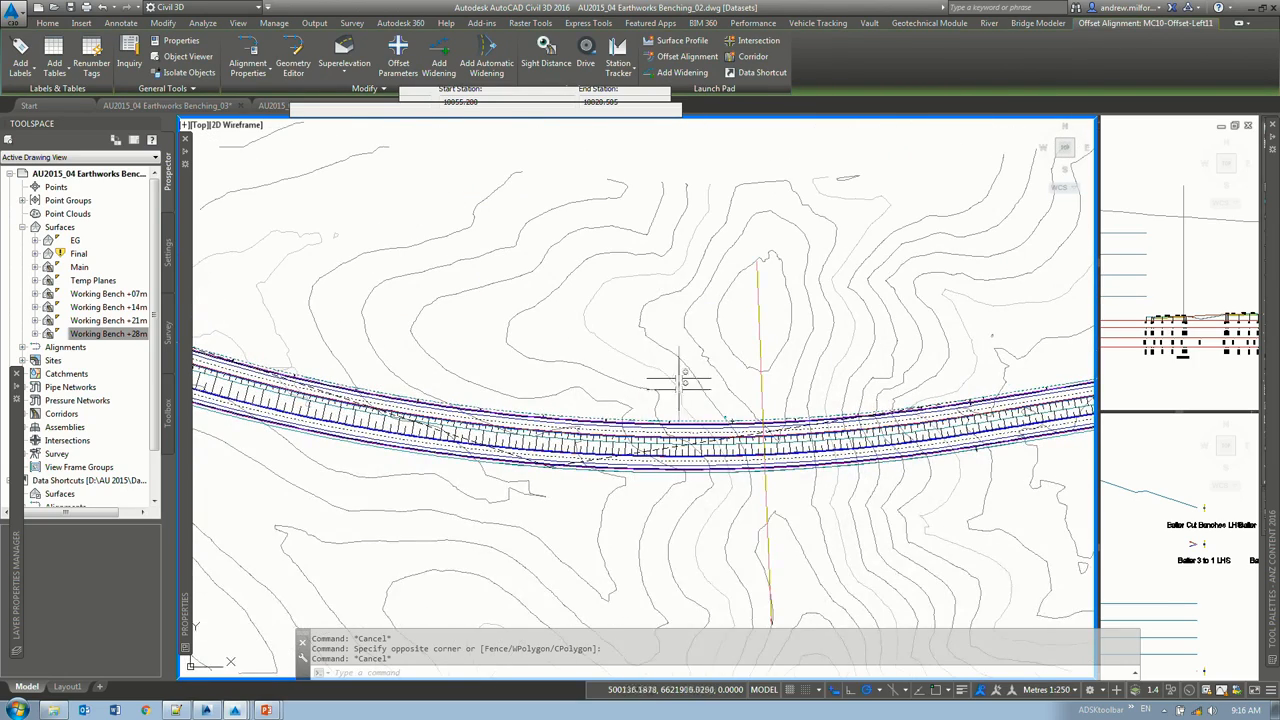
{"action": "mouse_move", "coordinate": [707, 241]}
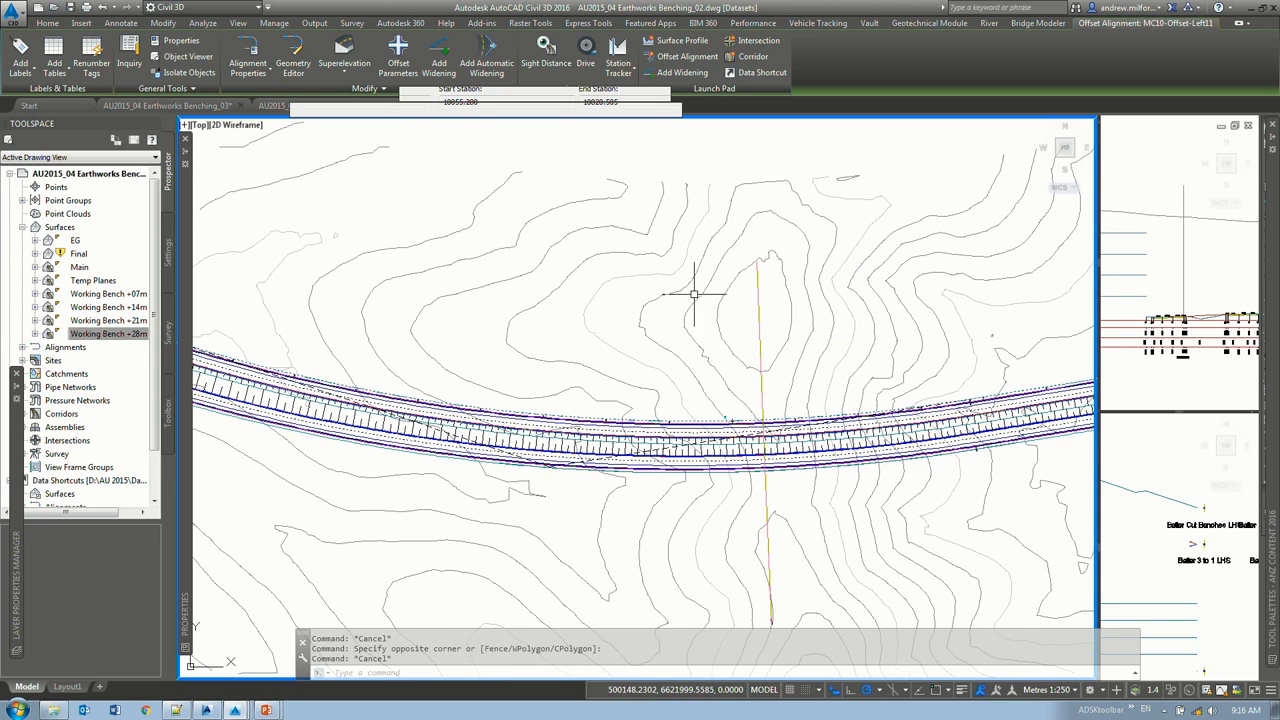
{"action": "middle_click_drag", "start_coordinate": [689, 277], "coordinate": [776, 304], "text": "shift"}
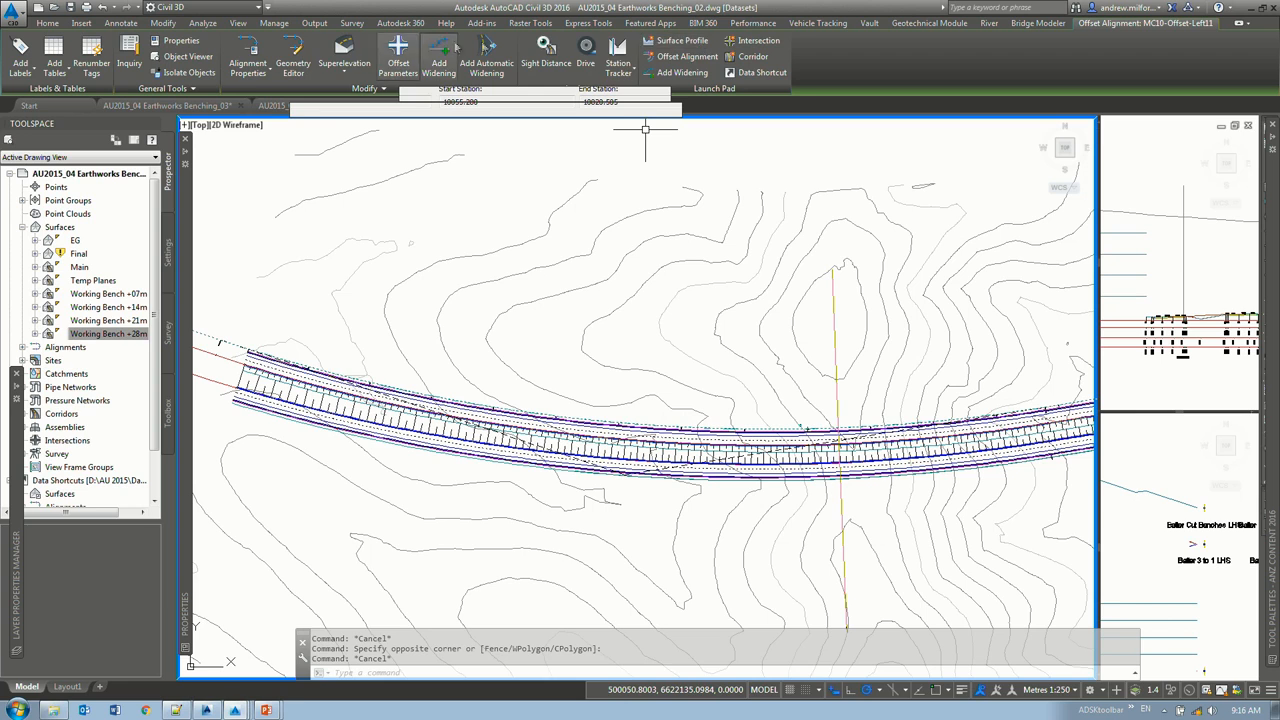
Step: Create four left offsets of MC10-Offset-Left11 at 21 m increments, none on the right, with From start and To end unchecked
{"action": "left_click", "coordinate": [686, 57]}
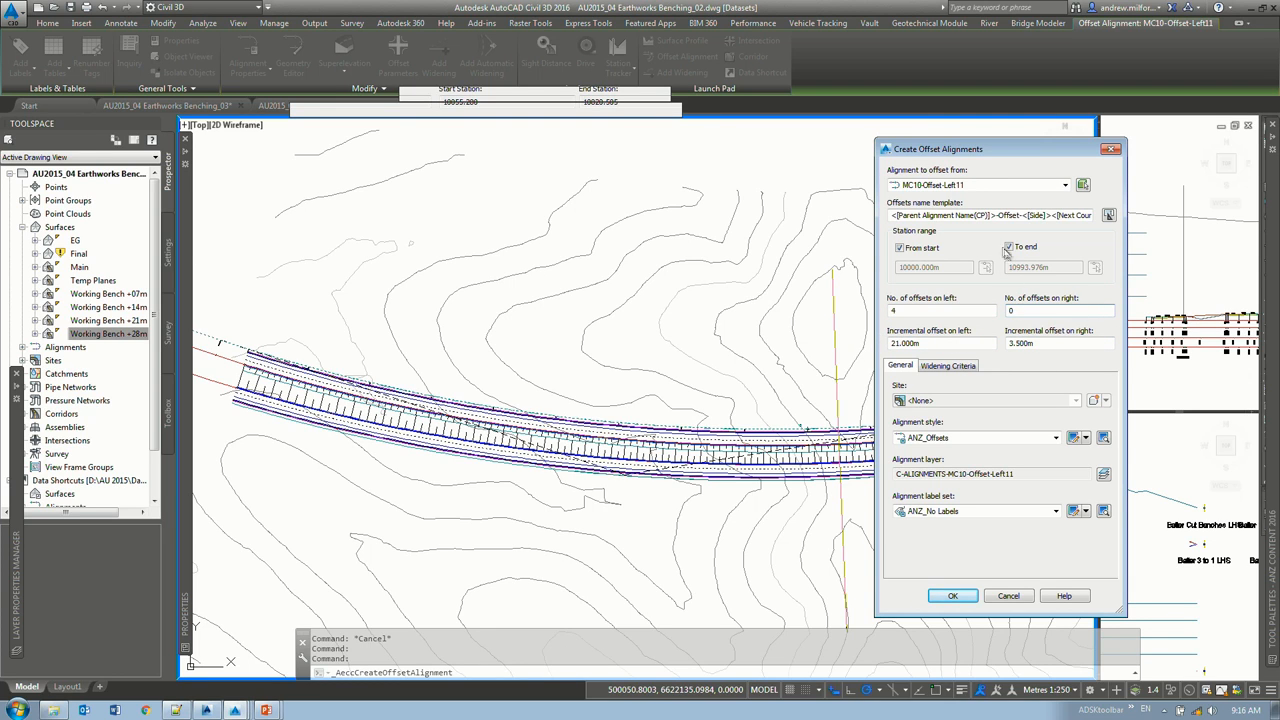
{"action": "left_click", "coordinate": [899, 247]}
{"action": "left_click", "coordinate": [1008, 247]}
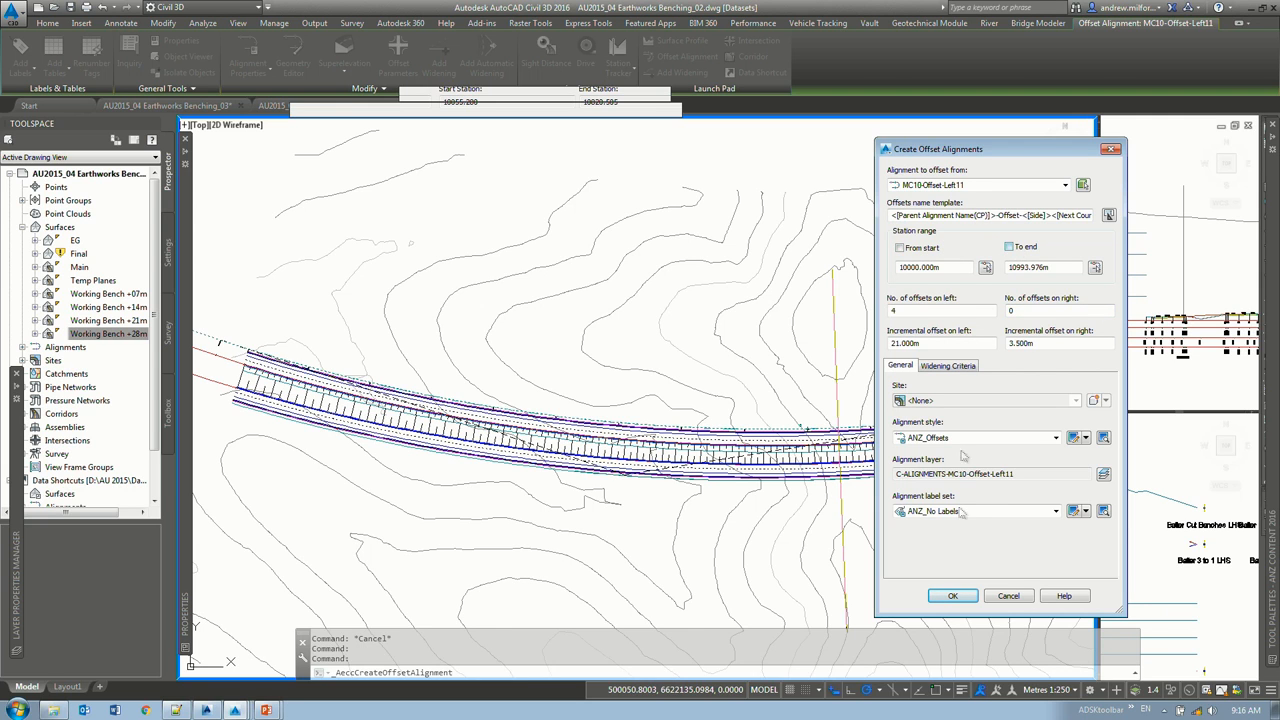
{"action": "left_click", "coordinate": [951, 597]}
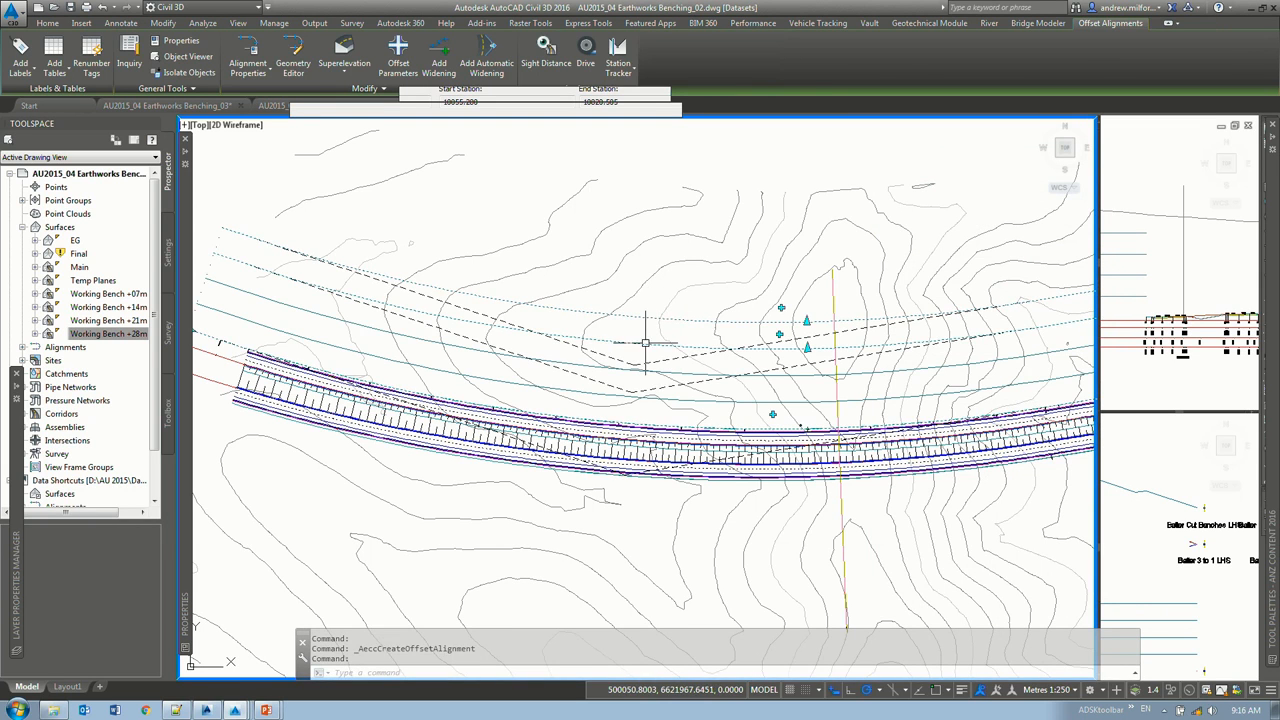
{"action": "key", "text": "Escape"}
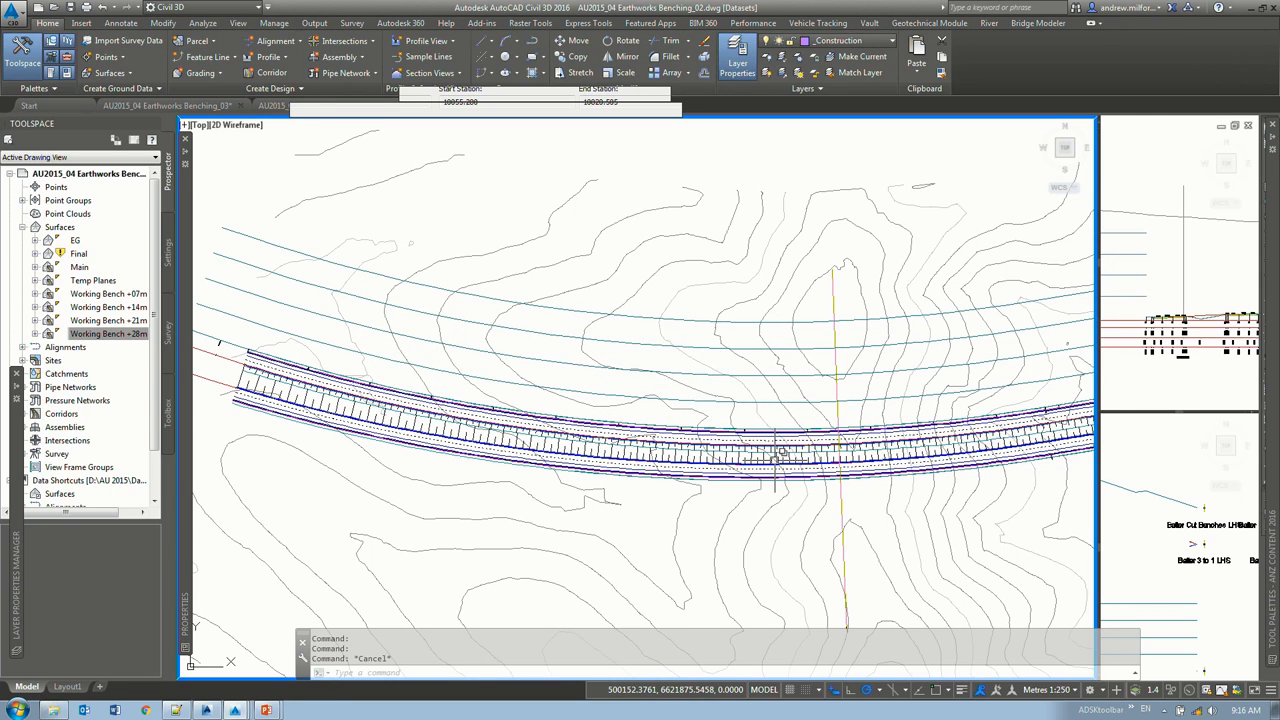
{"action": "key", "text": "Escape"}
{"action": "key", "text": "Escape"}
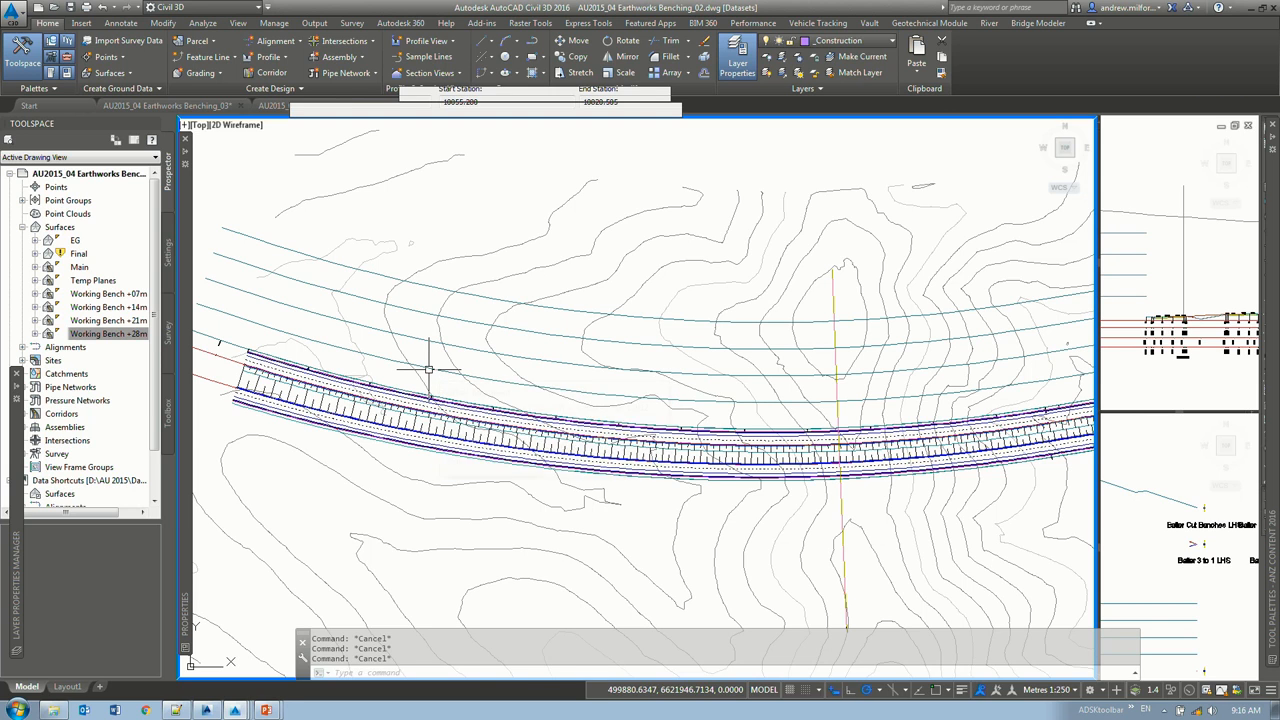
Step: Create a surface profile from Working Bench +07m along the nearest new offset alignment, MC10-Offset-Left11-Offset-Left12
{"action": "left_click", "coordinate": [429, 369]}
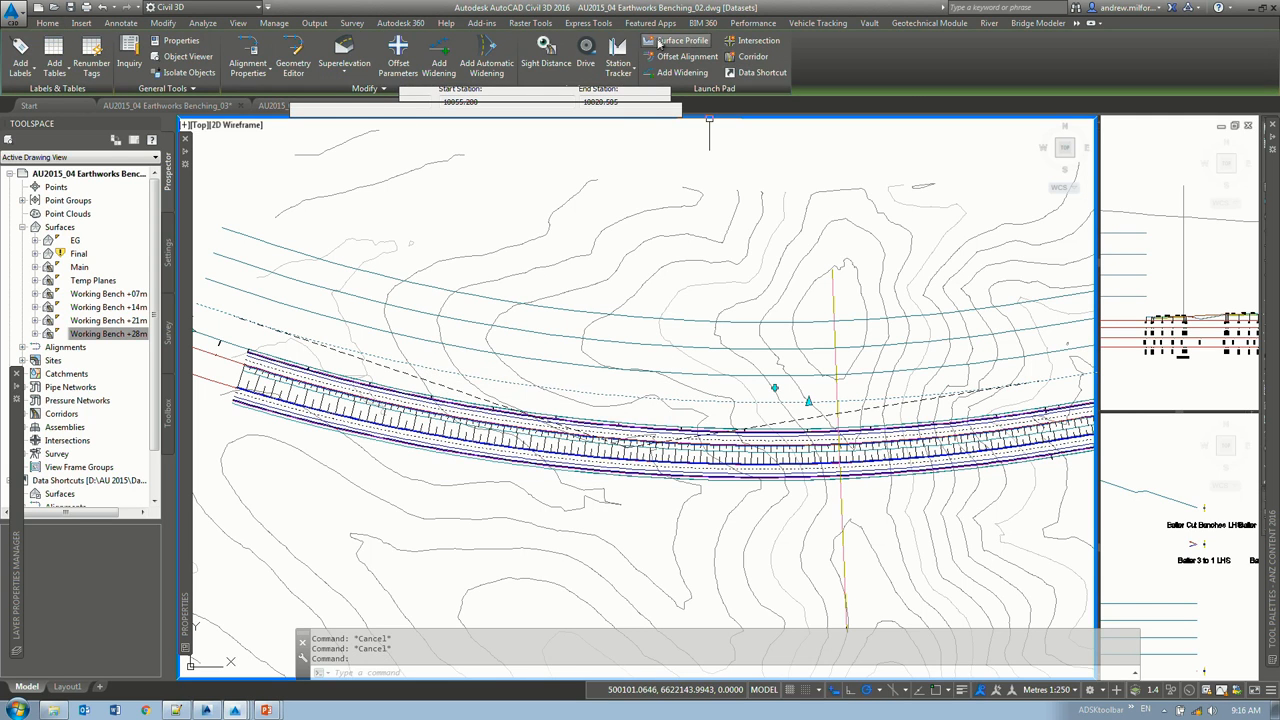
{"action": "left_click", "coordinate": [695, 41]}
{"action": "left_click", "coordinate": [802, 199]}
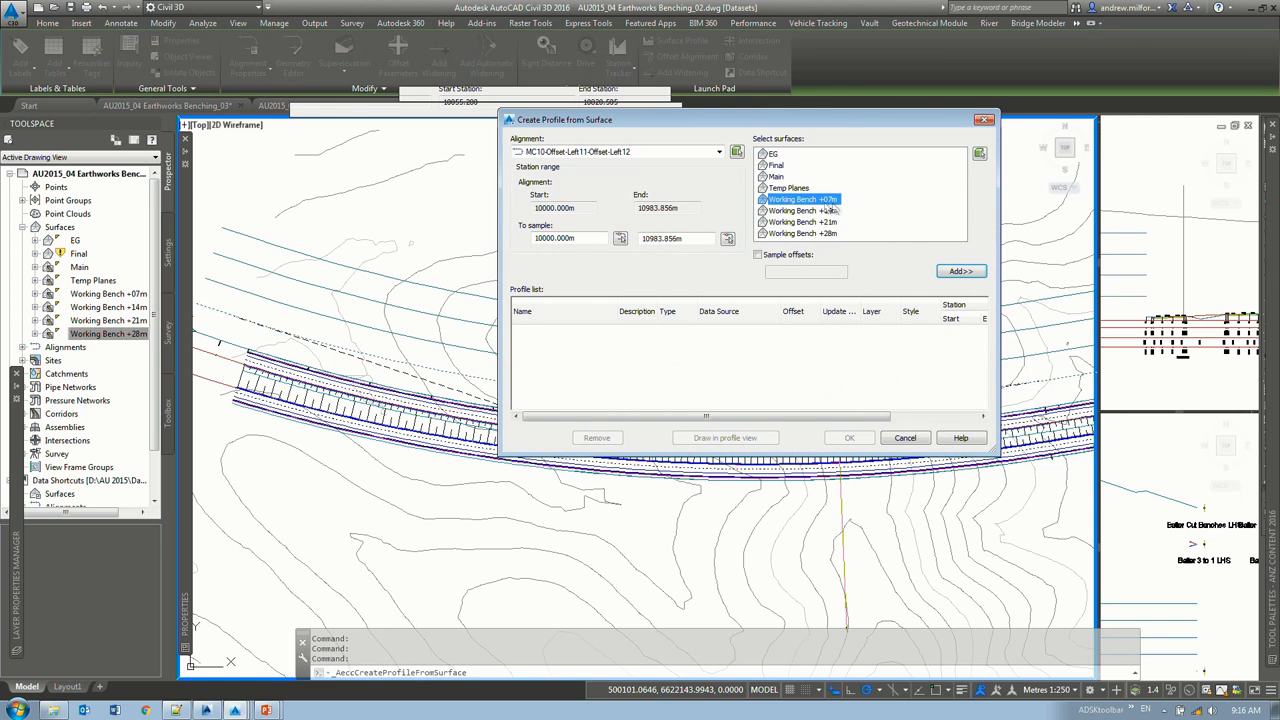
{"action": "left_click", "coordinate": [960, 271]}
{"action": "left_click", "coordinate": [849, 437]}
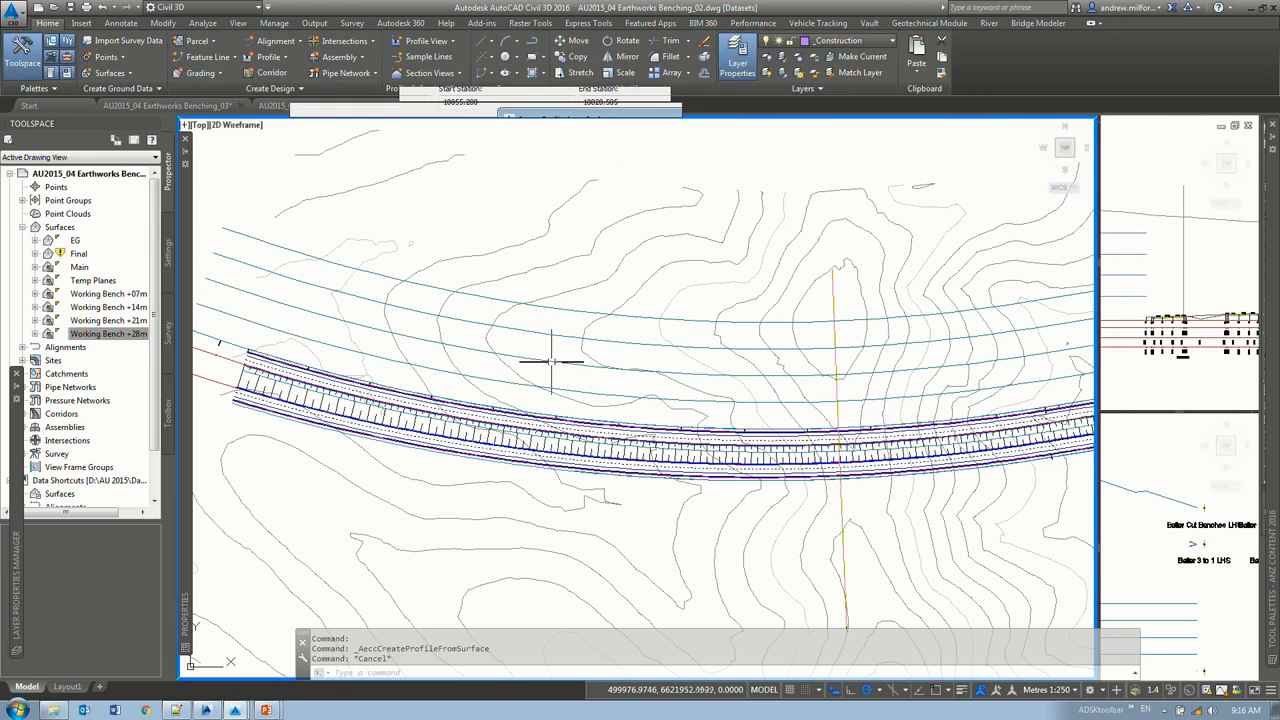
Step: Sample the Working Bench +14m surface as a profile on the second offset alignment, MC10-Offset-Left11-Offset-Left13
{"action": "left_click", "coordinate": [698, 41]}
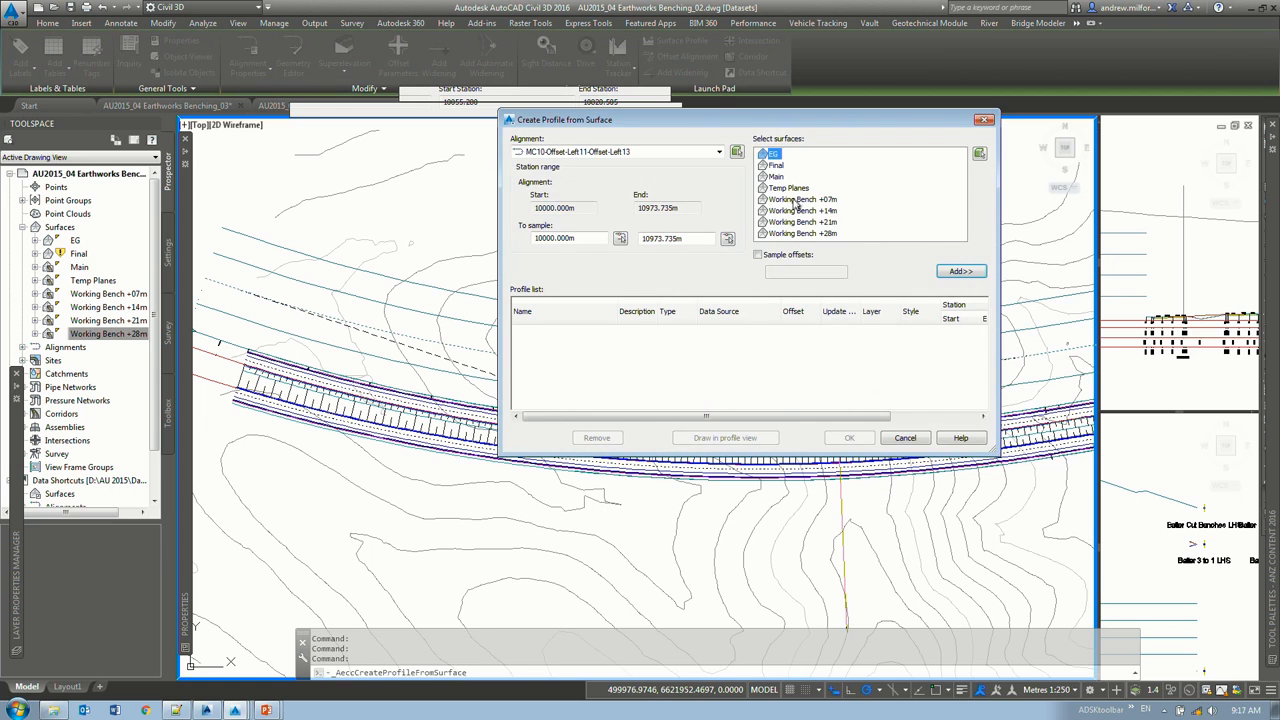
{"action": "left_click", "coordinate": [802, 210]}
{"action": "left_click", "coordinate": [960, 271]}
{"action": "left_click", "coordinate": [849, 437]}
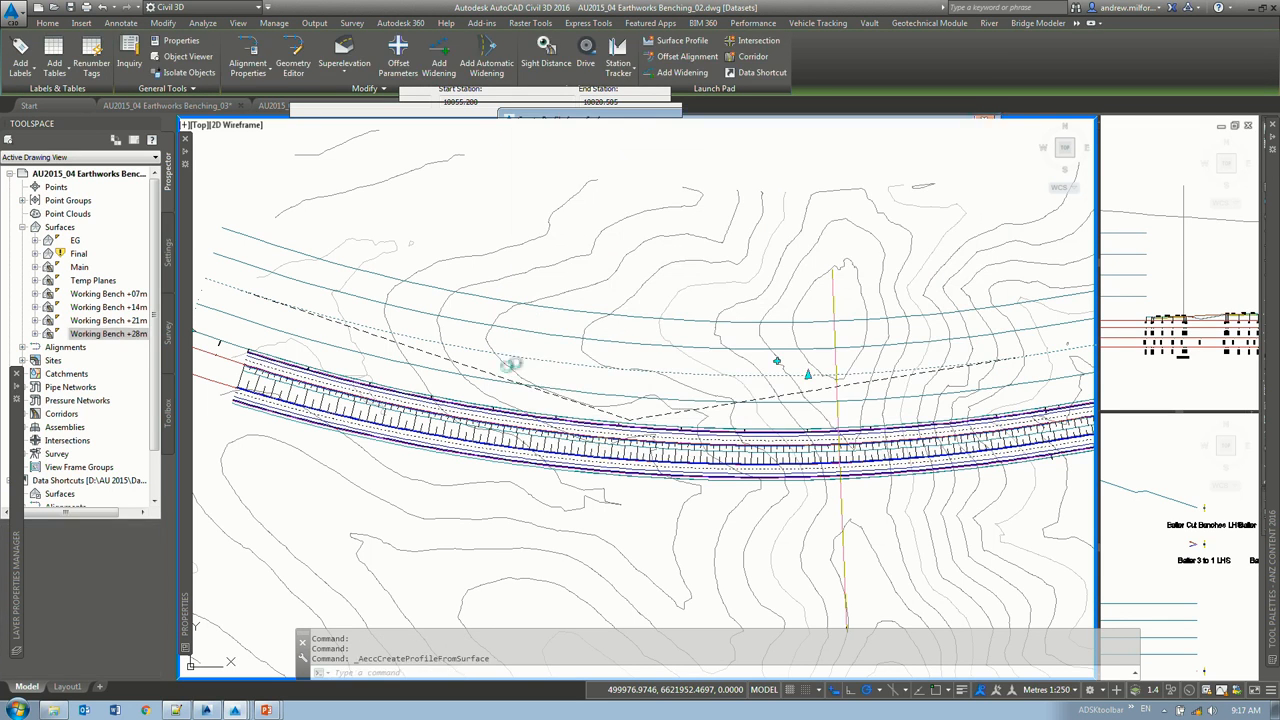
Step: Sample the Working Bench +21m surface as a profile on the third offset alignment, MC10-Offset-Left11-Offset-Left14
{"action": "left_click", "coordinate": [690, 41]}
{"action": "left_click", "coordinate": [806, 222]}
{"action": "left_click", "coordinate": [960, 271]}
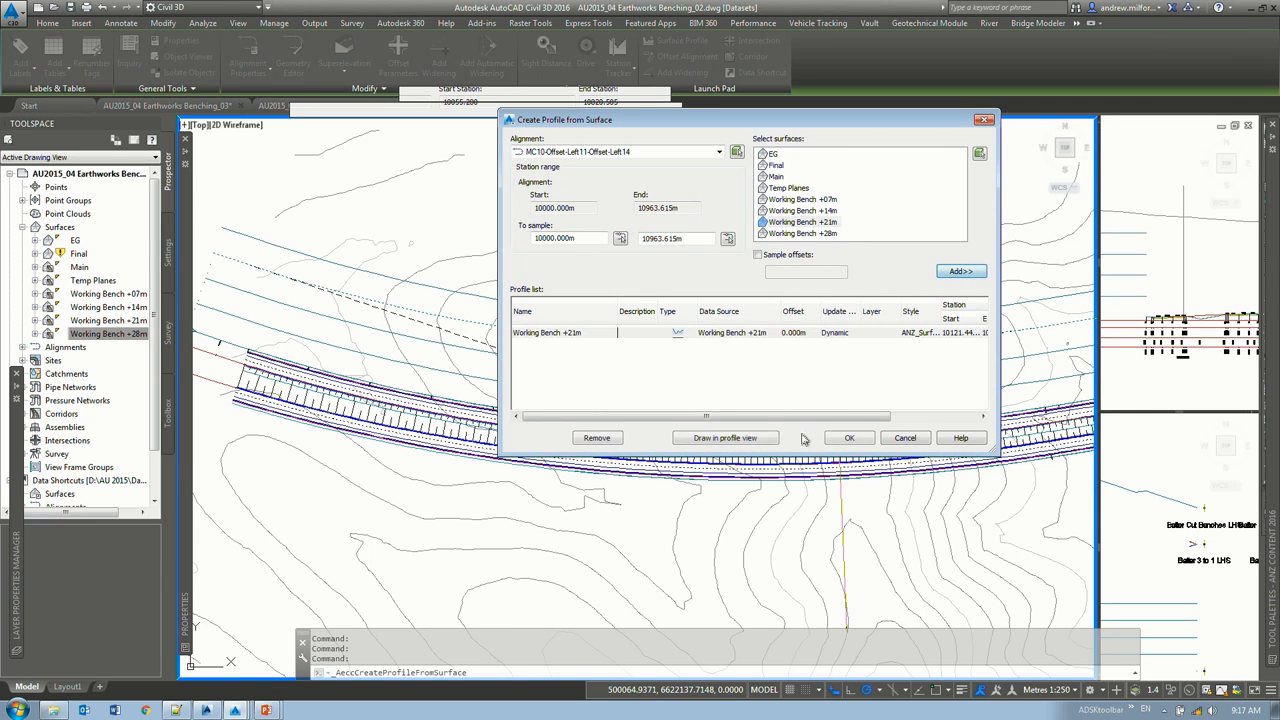
{"action": "left_click", "coordinate": [850, 438]}
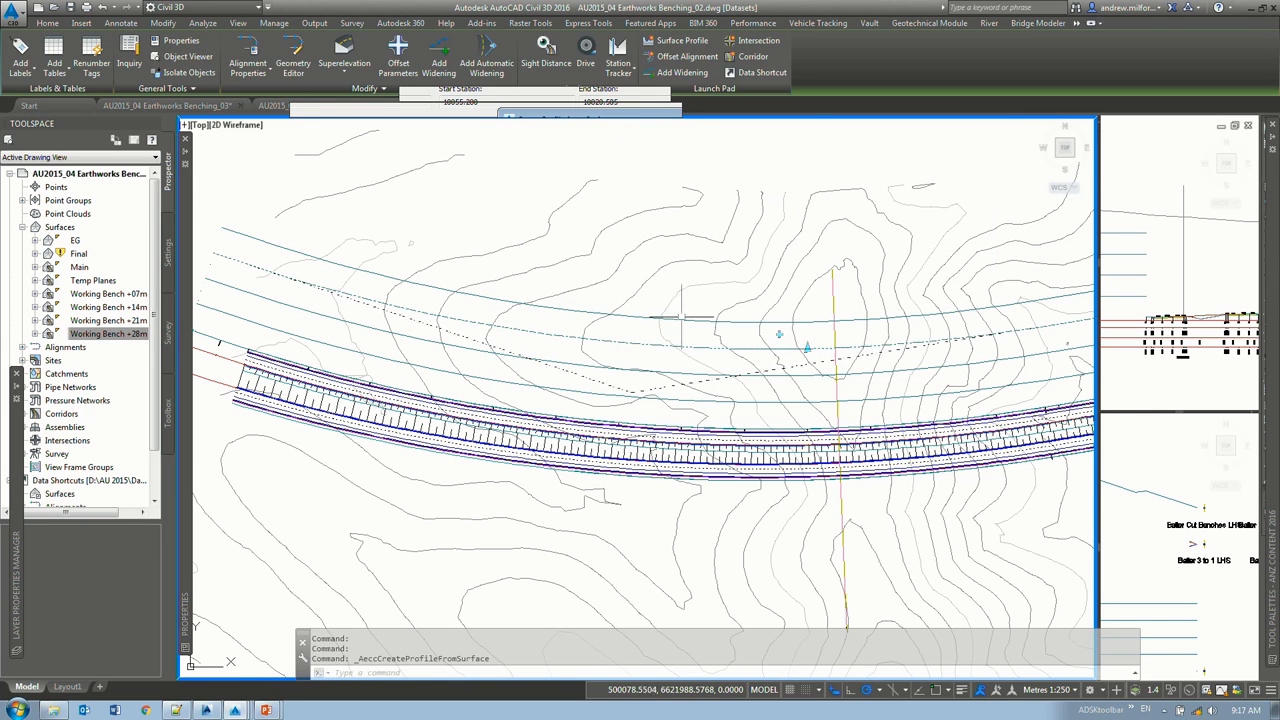
Step: Sample the Working Bench +28m surface as a profile on the outermost offset alignment, MC10-Offset-Left11-Offset-Left15
{"action": "key", "text": "Return"}
{"action": "left_click", "coordinate": [815, 233]}
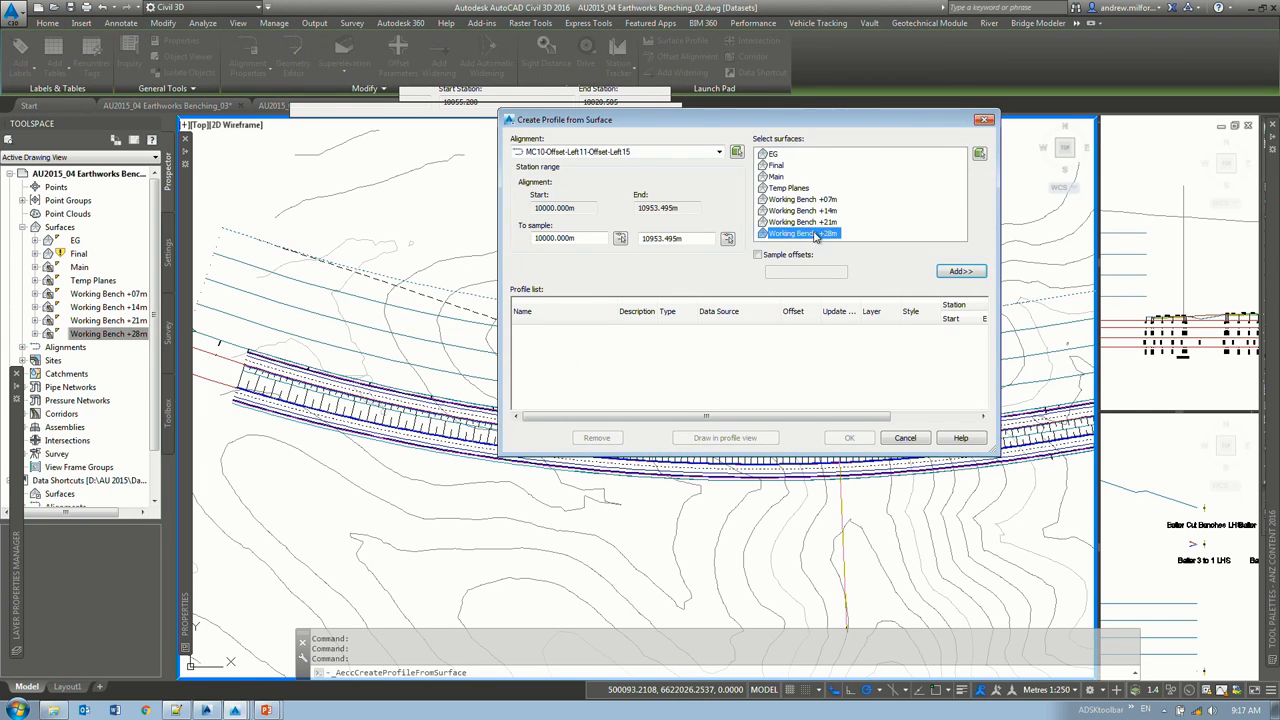
{"action": "left_click", "coordinate": [960, 271]}
{"action": "left_click", "coordinate": [853, 438]}
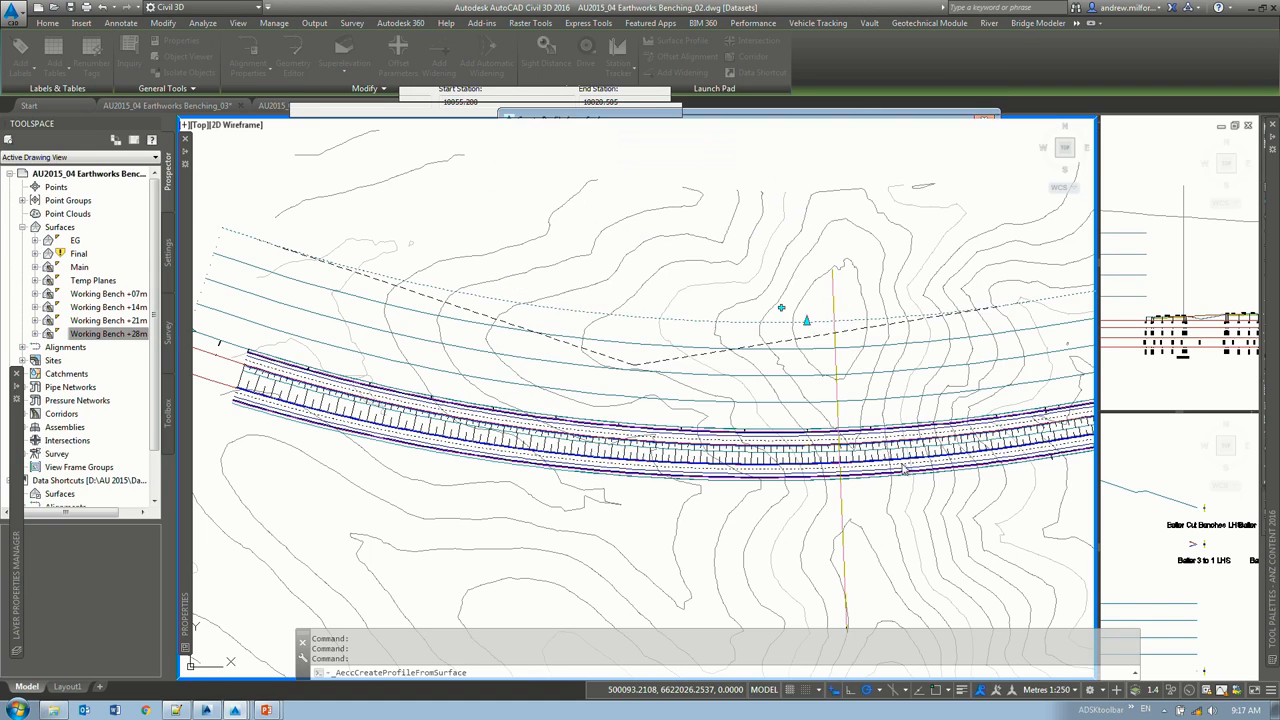
{"action": "key", "text": "Escape"}
{"action": "key", "text": "Escape"}
{"action": "middle_click_drag", "start_coordinate": [482, 376], "coordinate": [633, 394]}
{"action": "left_click", "coordinate": [671, 405]}
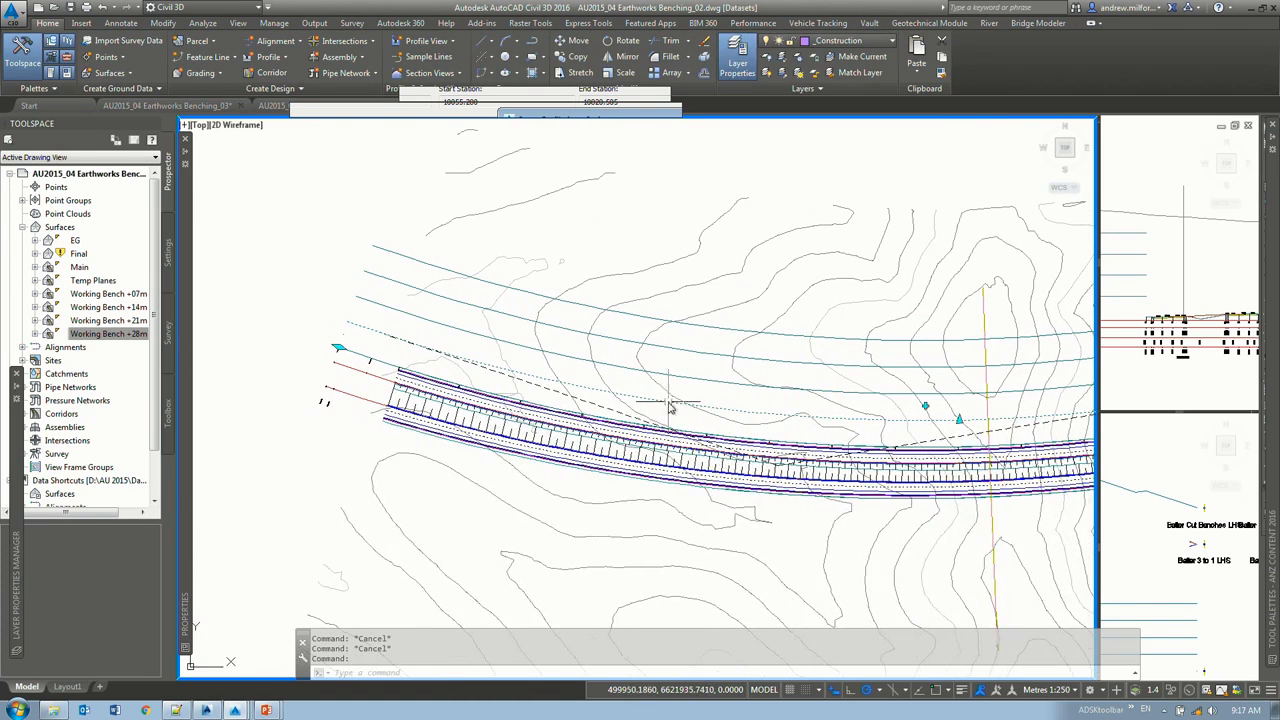
{"action": "middle_click_drag", "start_coordinate": [798, 423], "coordinate": [688, 408]}
{"action": "key", "text": "Escape"}
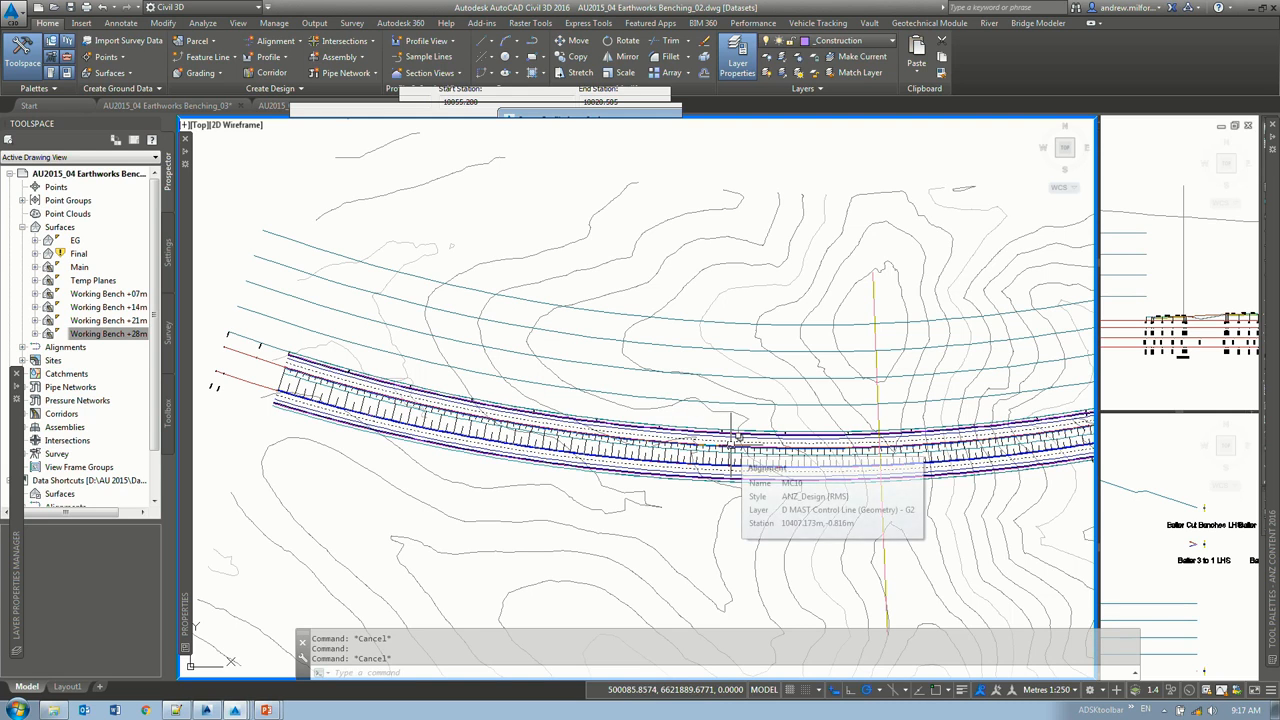
Step: Switch to the drawing AU2015_04 Earthworks Benching_03 and examine the bench lines along the corridor's northern side
{"action": "left_click", "coordinate": [189, 104]}
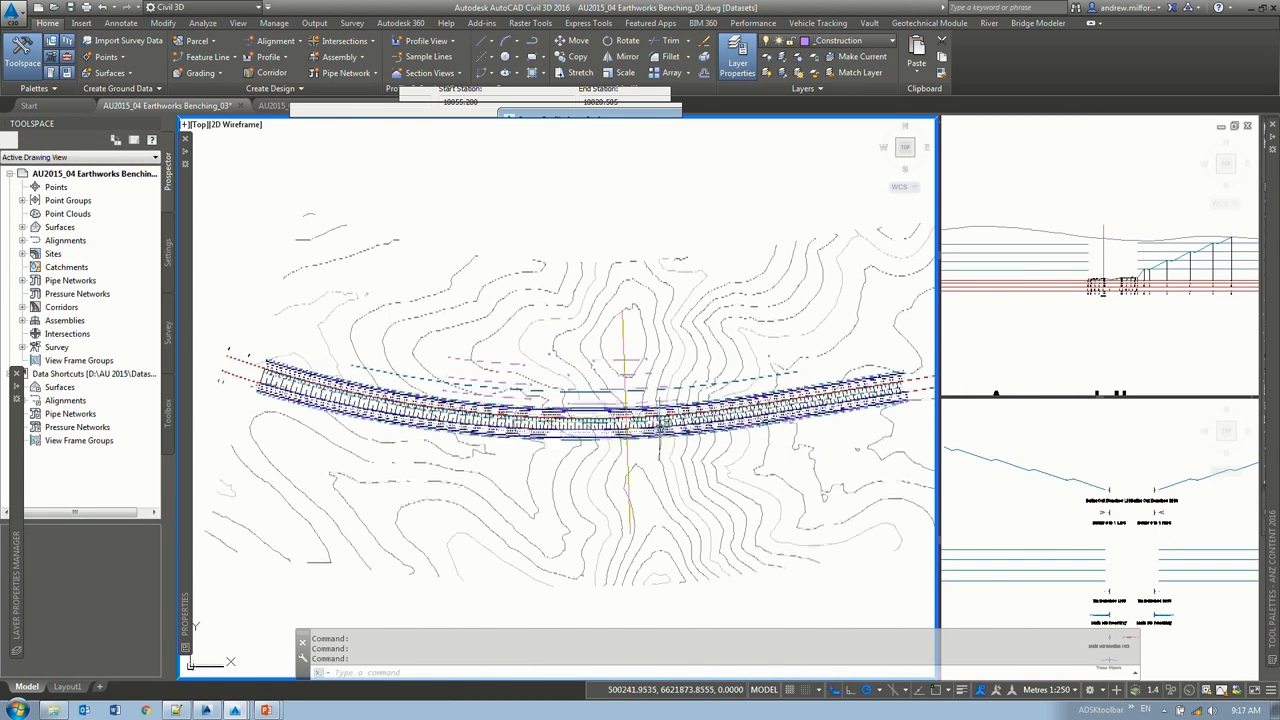
{"action": "scroll", "coordinate": [560, 376], "scroll_direction": "up", "scroll_amount": 3}
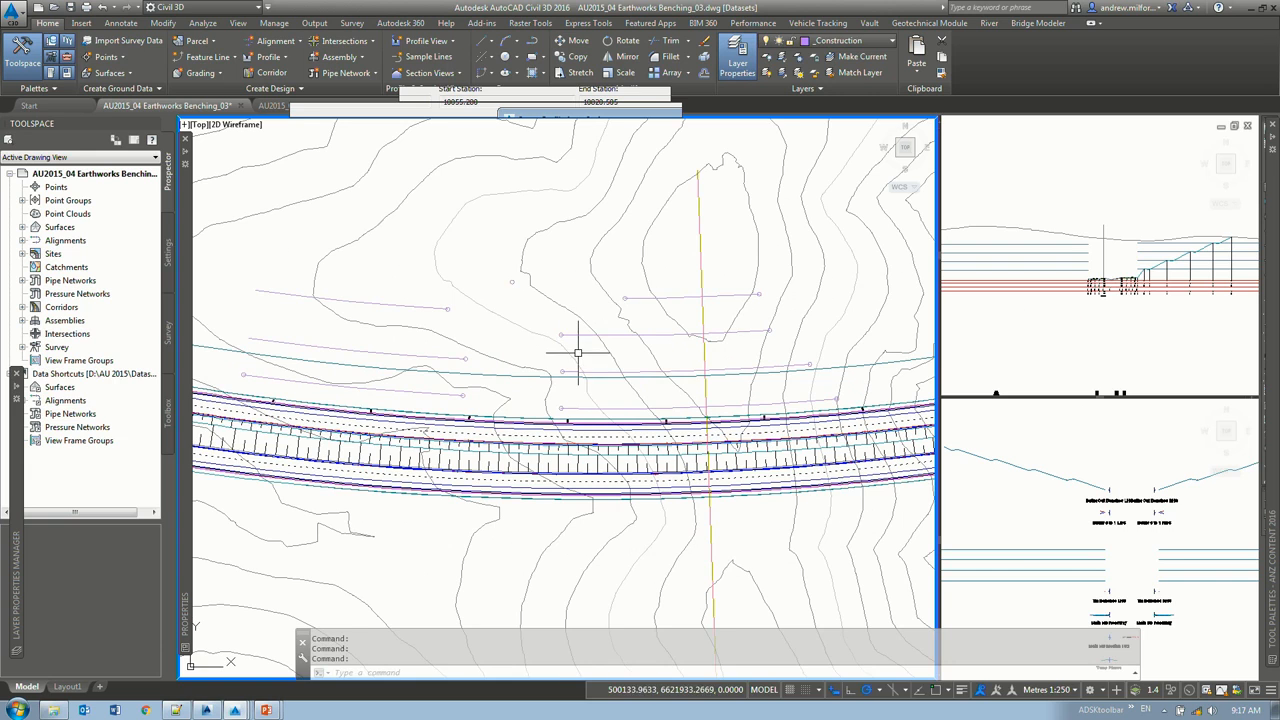
{"action": "middle_click_drag", "start_coordinate": [548, 404], "coordinate": [698, 408]}
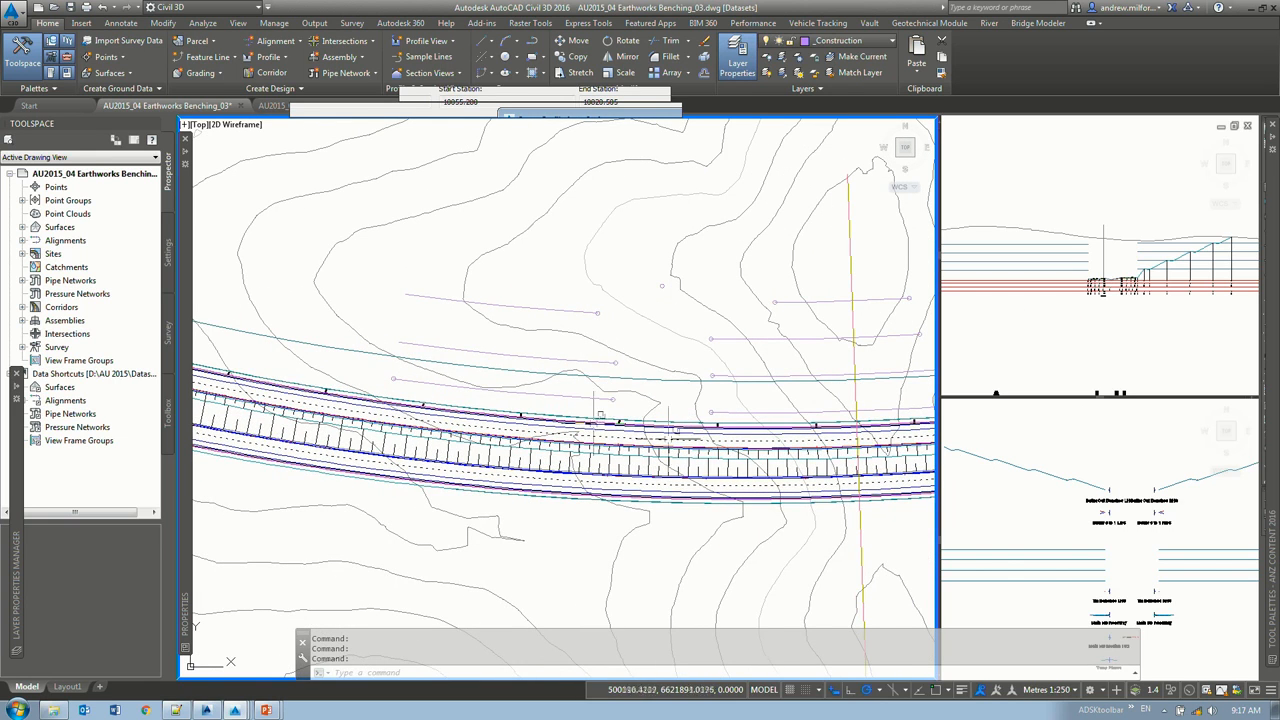
{"action": "middle_click_drag", "start_coordinate": [600, 400], "coordinate": [849, 420]}
Step: Expand the drawing's corridors and rebuild the MC10 Mainline corridor
{"action": "left_click", "coordinate": [22, 307]}
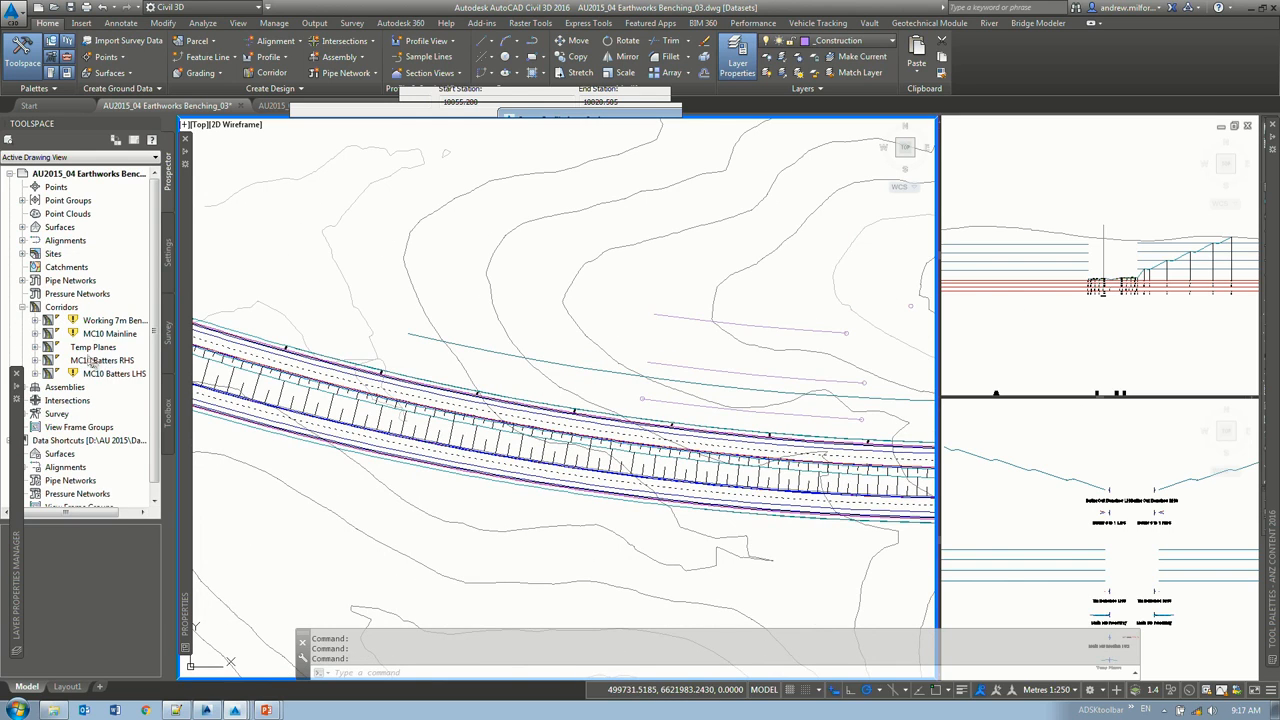
{"action": "left_click", "coordinate": [127, 374]}
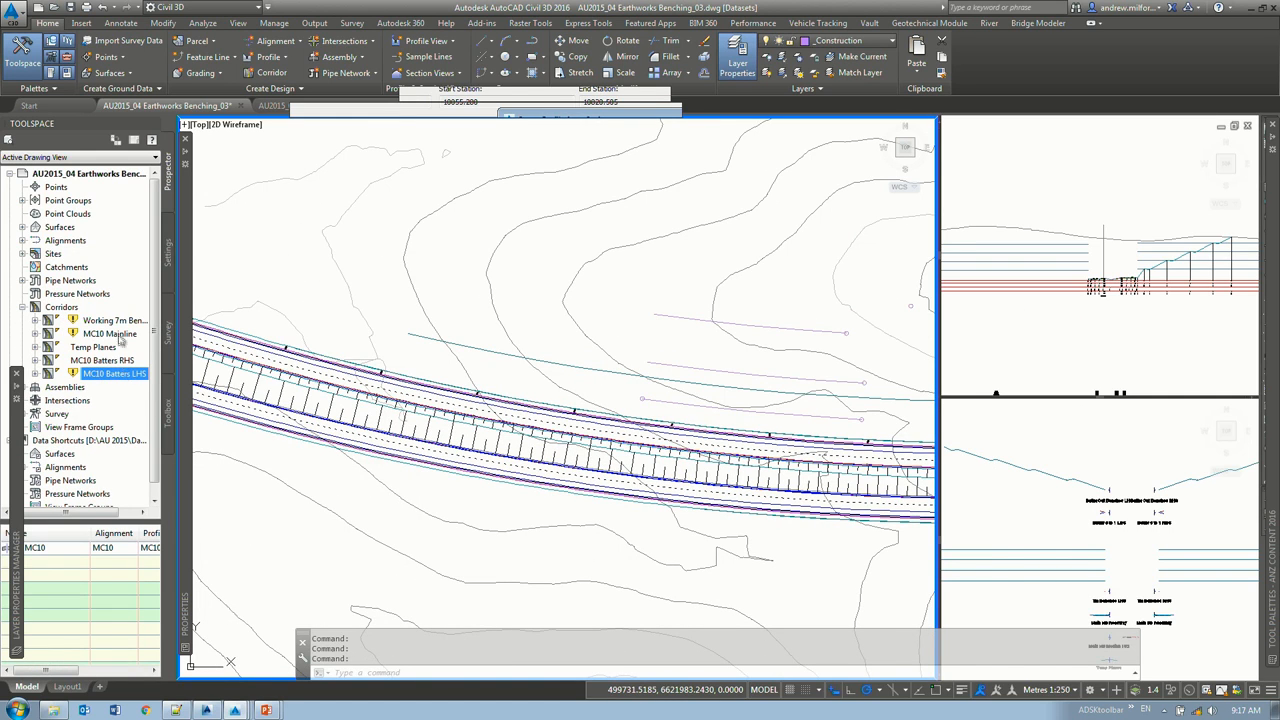
{"action": "left_click", "coordinate": [118, 334]}
{"action": "right_click", "coordinate": [116, 332]}
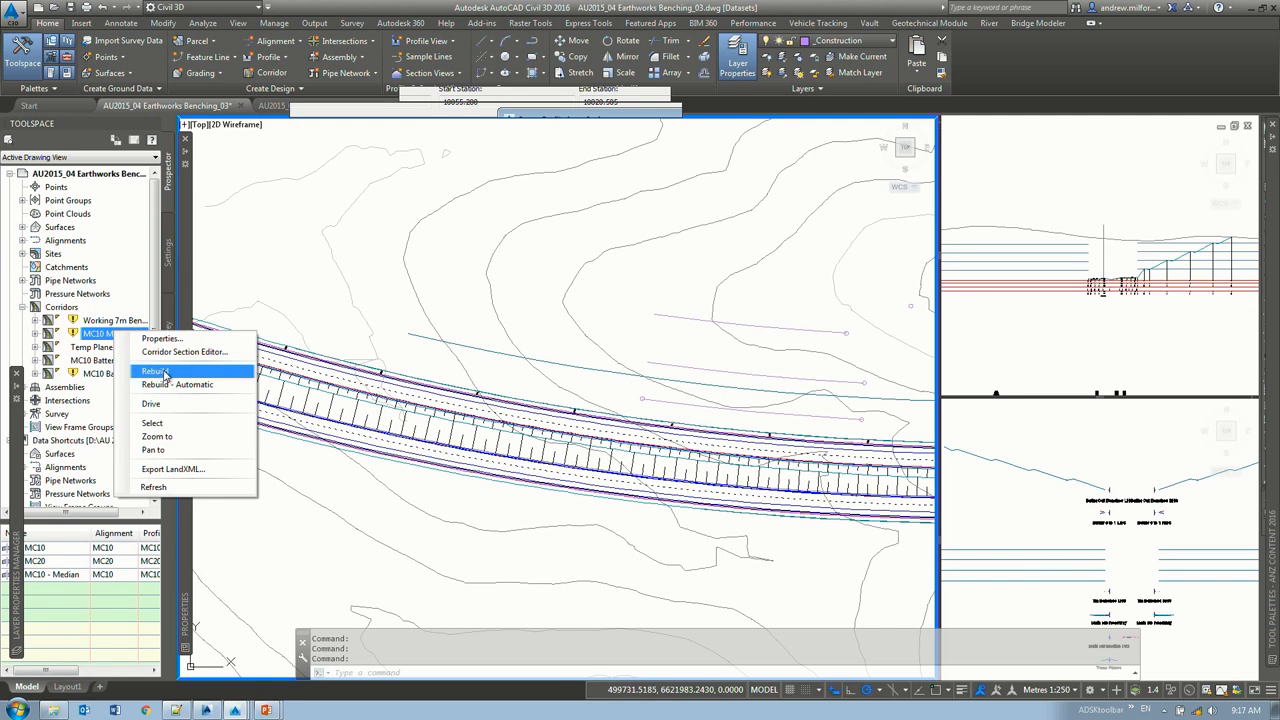
{"action": "left_click", "coordinate": [162, 372]}
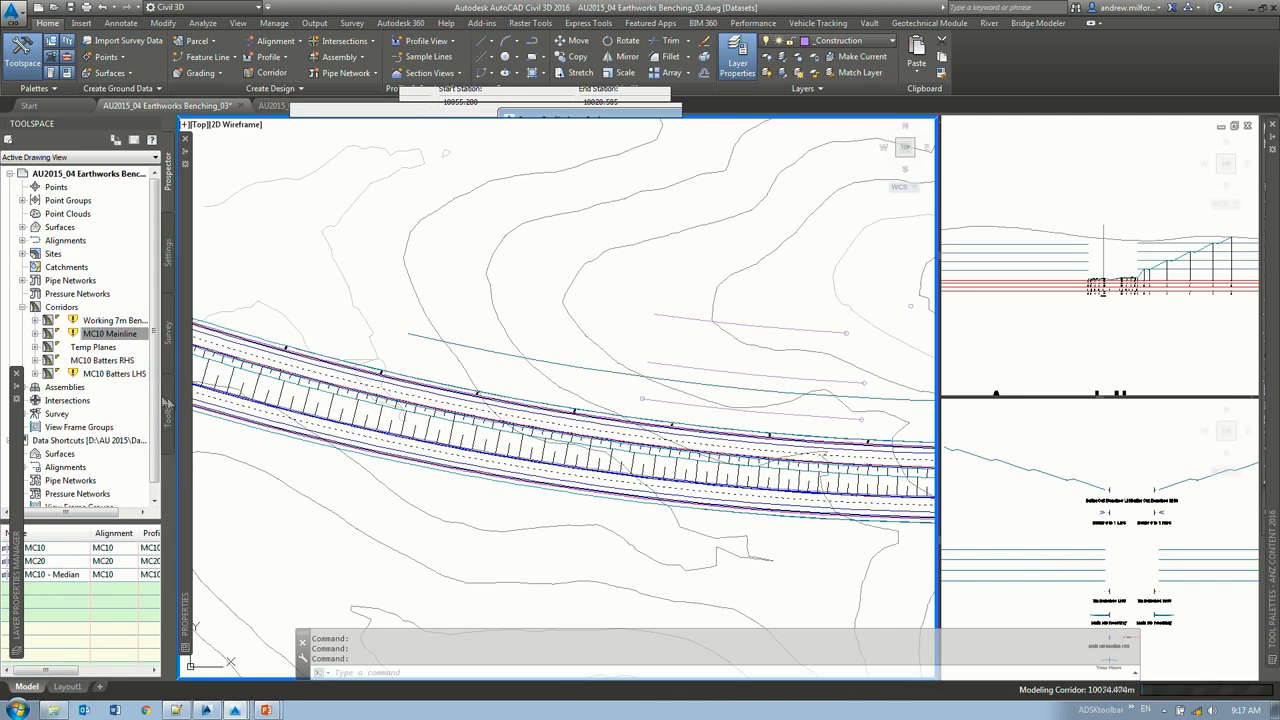
Step: Add a region to the MC10 Batters LHS corridor from about station 10084 to 10830, using the Batter Cut Benches LHS assembly
{"action": "left_click", "coordinate": [118, 374]}
{"action": "right_click", "coordinate": [117, 374]}
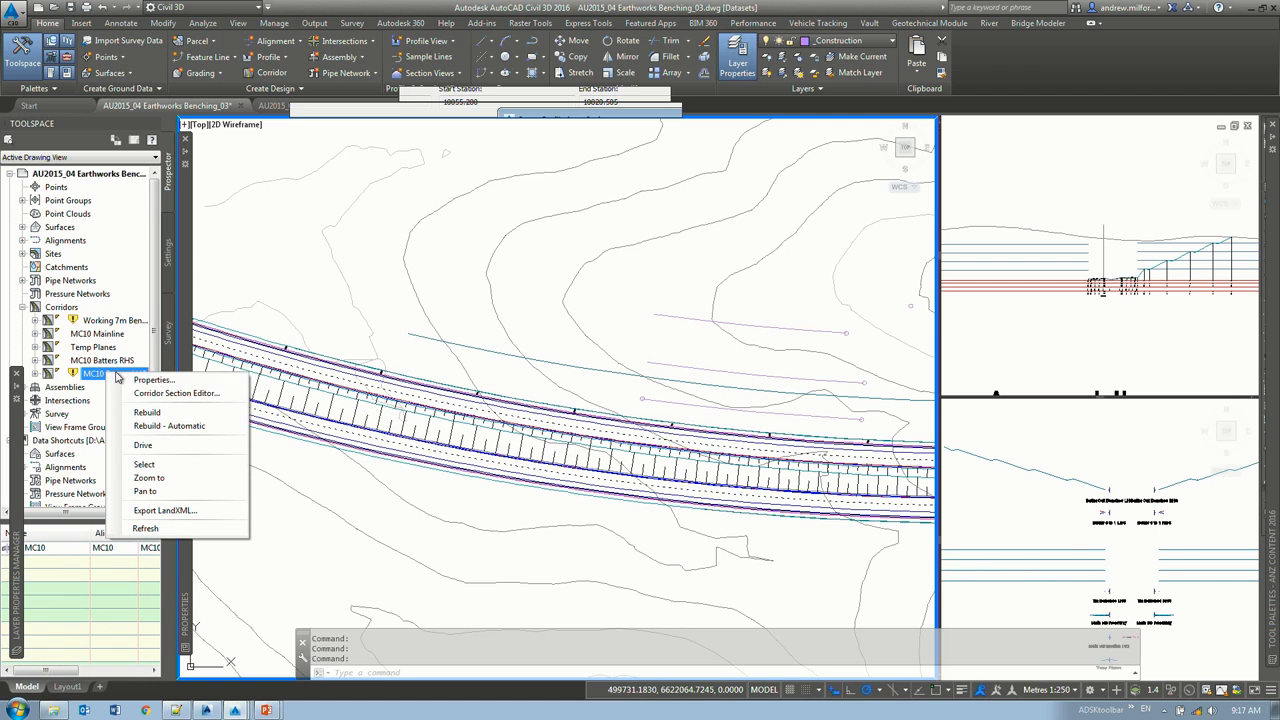
{"action": "left_click", "coordinate": [144, 464]}
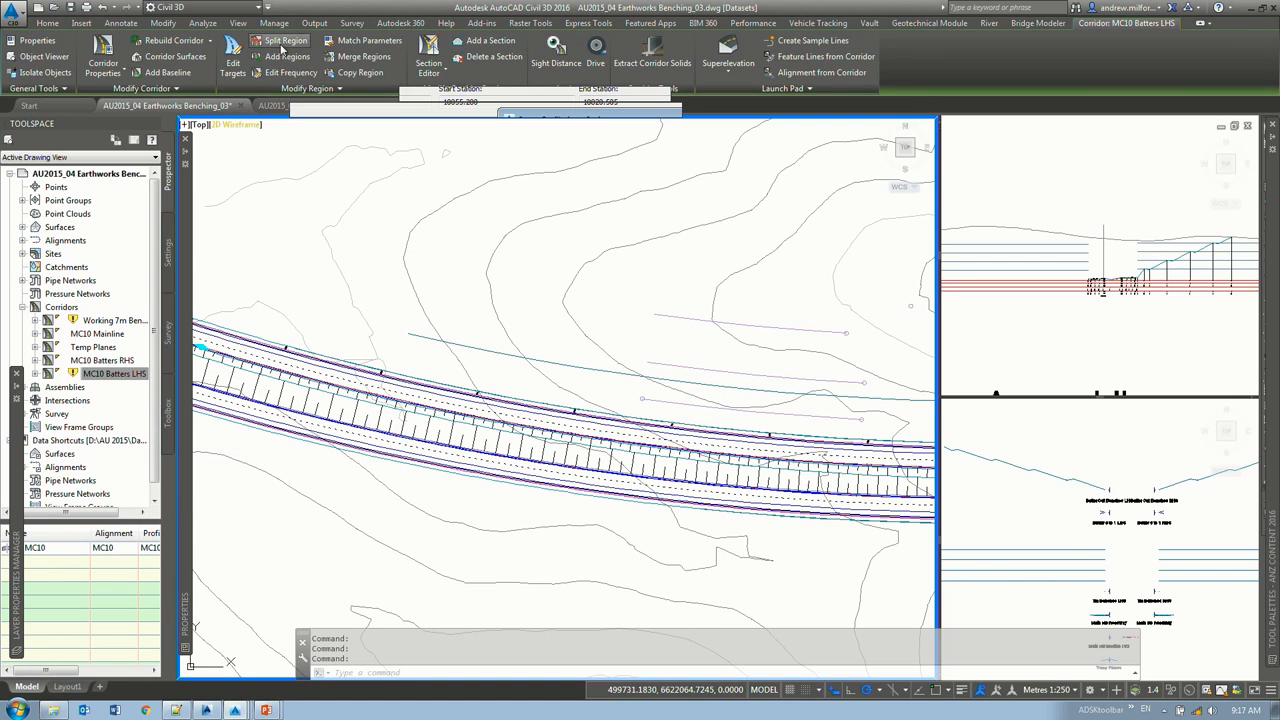
{"action": "scroll", "coordinate": [337, 291], "scroll_direction": "down", "scroll_amount": 5}
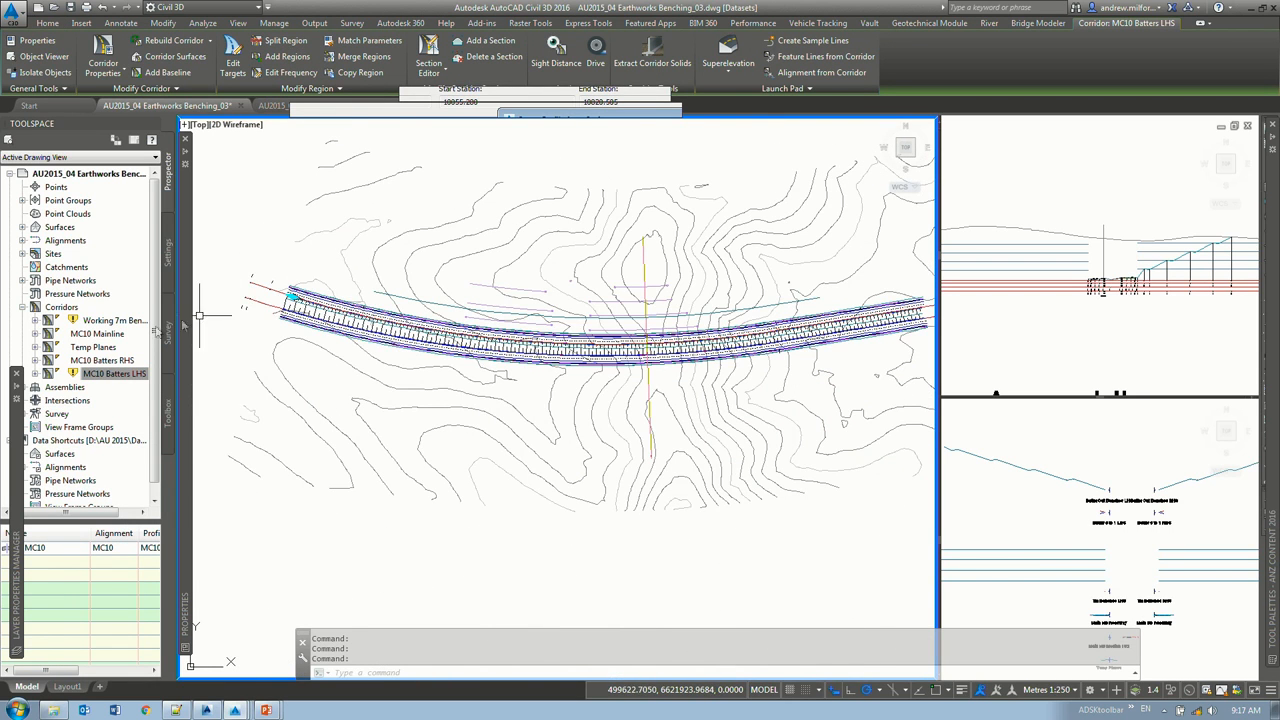
{"action": "right_click", "coordinate": [128, 374]}
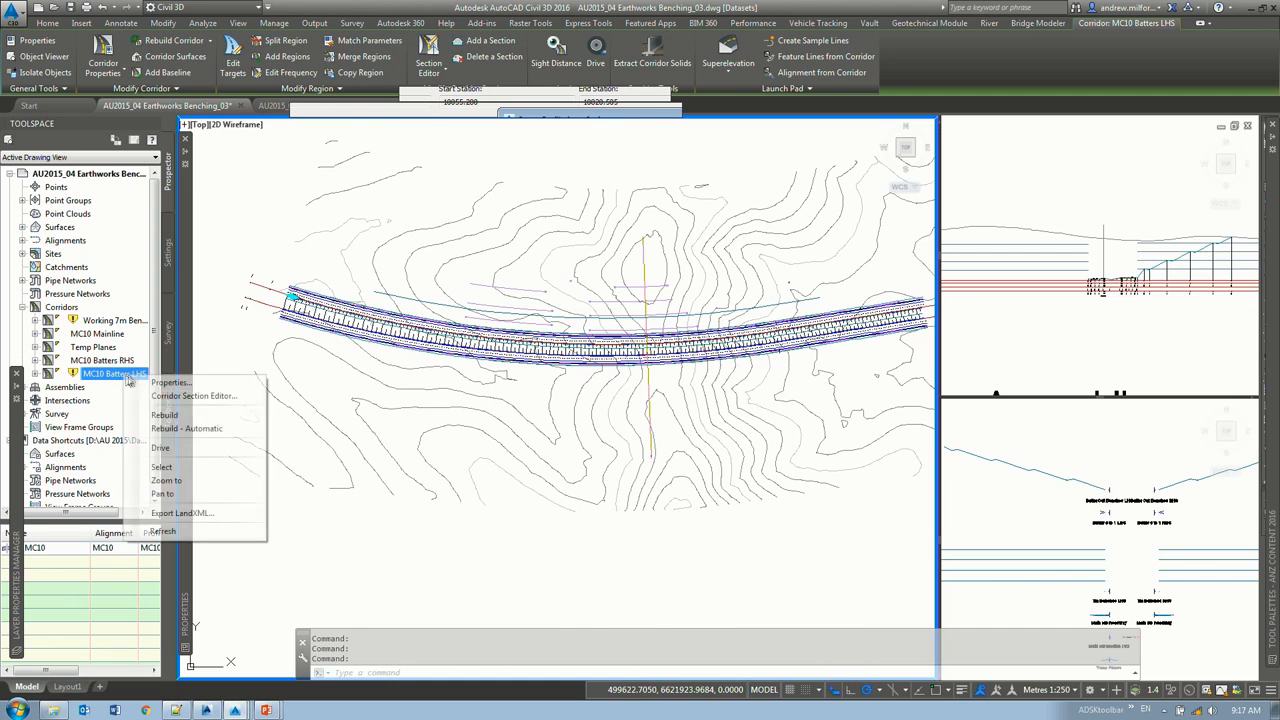
{"action": "left_click", "coordinate": [170, 467]}
{"action": "left_click", "coordinate": [287, 56]}
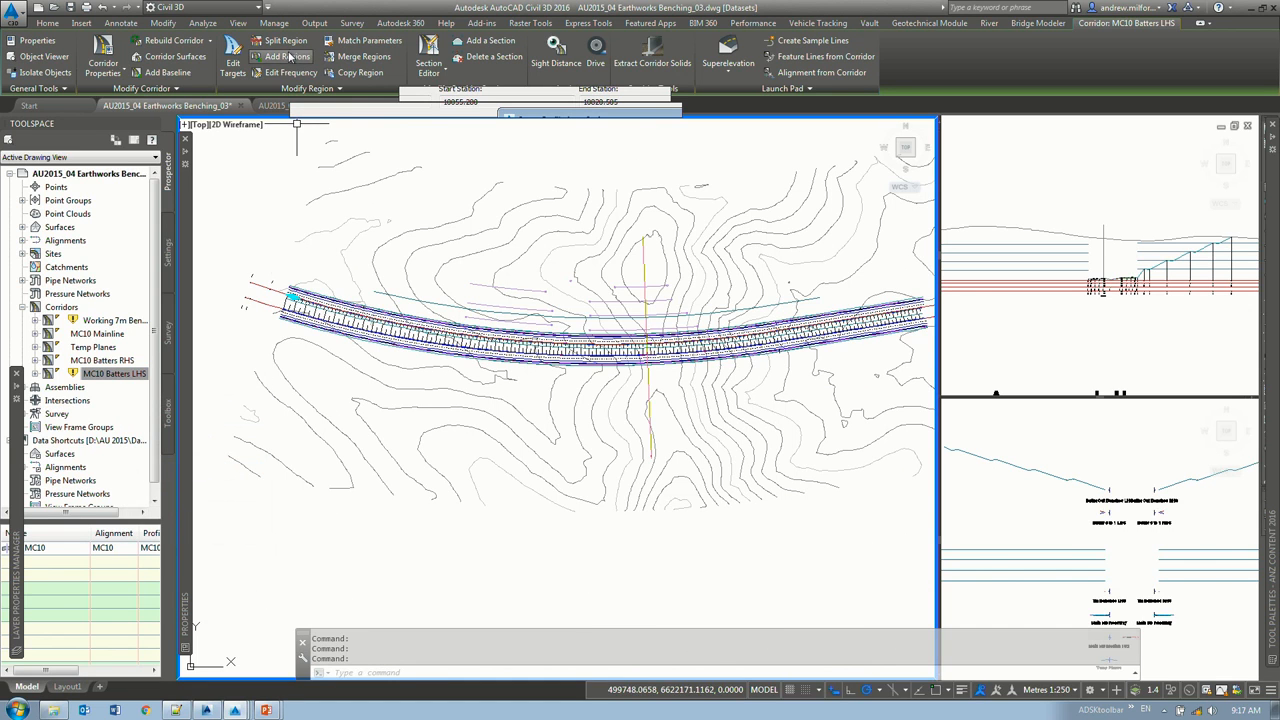
{"action": "left_click", "coordinate": [300, 285]}
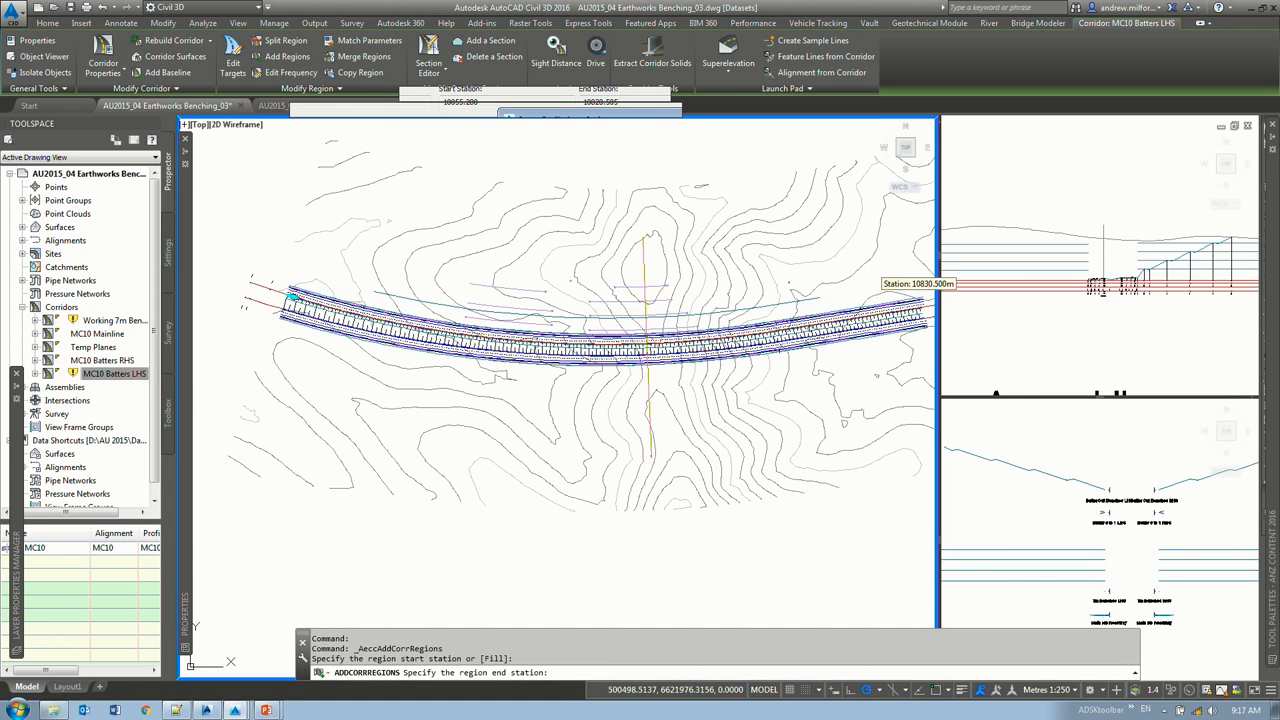
{"action": "left_click", "coordinate": [870, 296]}
{"action": "left_click", "coordinate": [609, 240]}
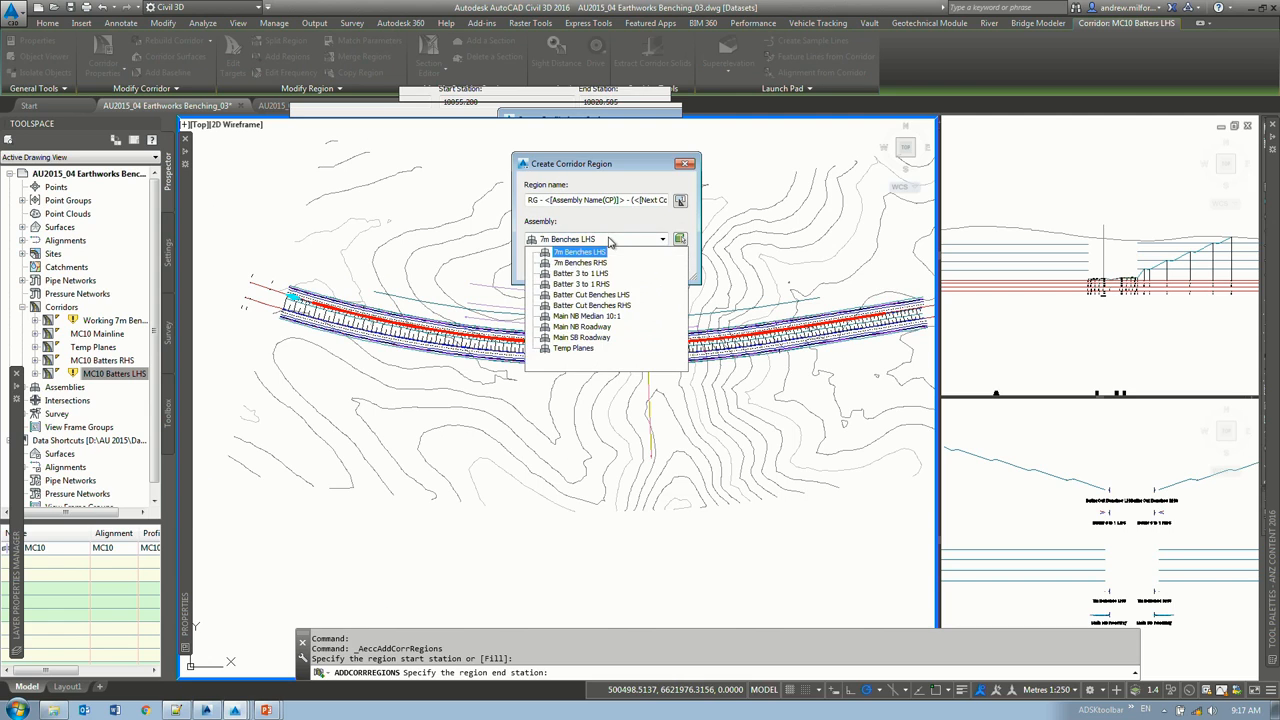
{"action": "left_click", "coordinate": [605, 296]}
{"action": "left_click", "coordinate": [550, 263]}
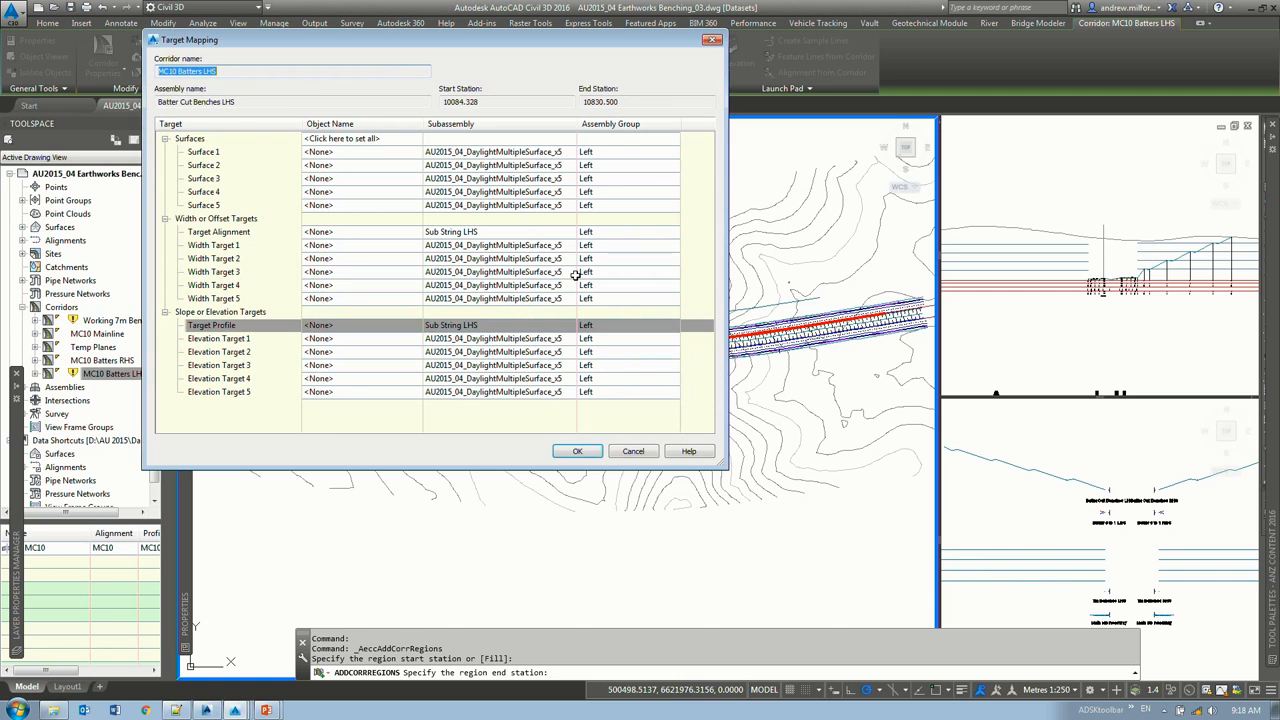
Step: Target all five daylight surfaces to EG and the Sub String LHS alignment to the feature line on layer _Target MC10 LHS Hinge
{"action": "left_click", "coordinate": [345, 139]}
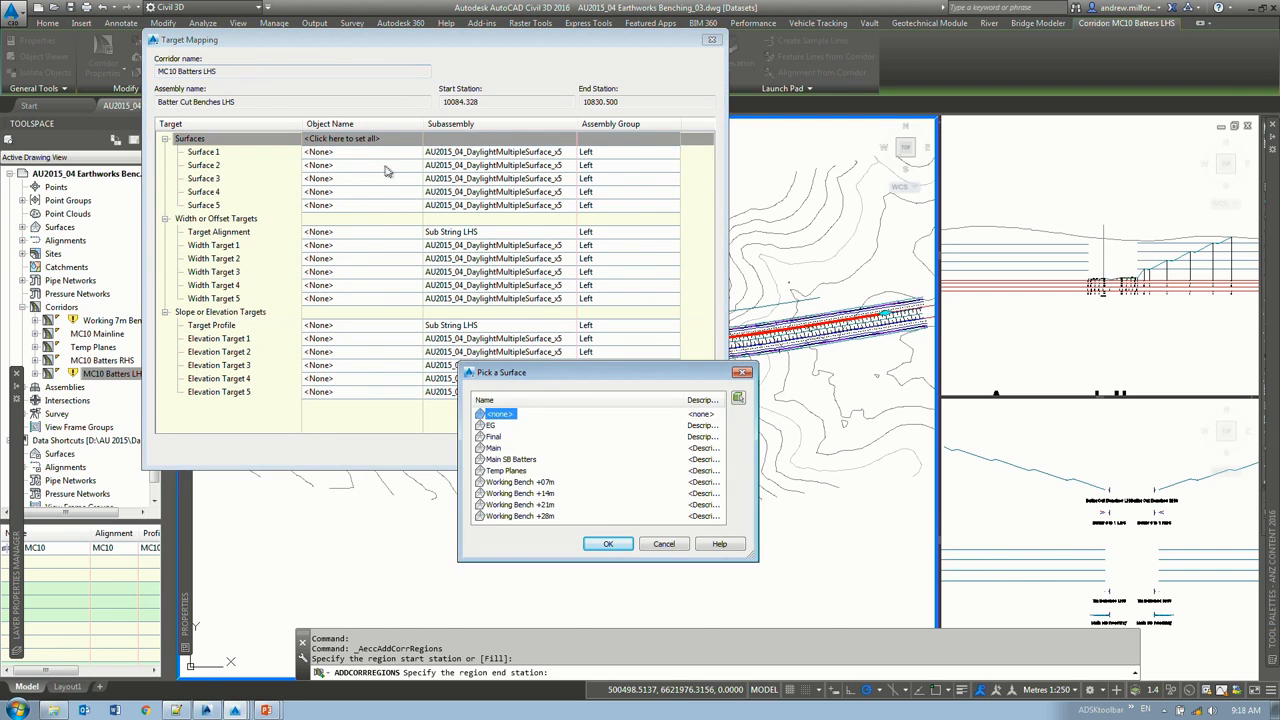
{"action": "left_click", "coordinate": [607, 543]}
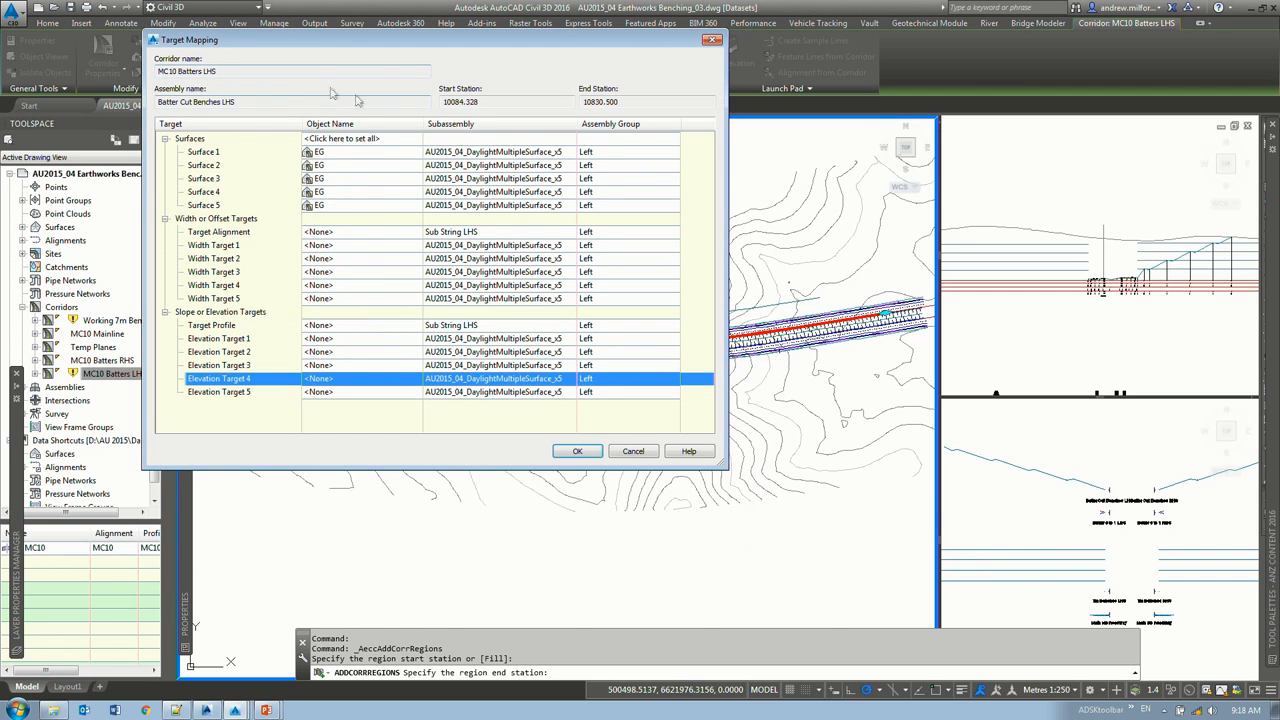
{"action": "left_click", "coordinate": [355, 232]}
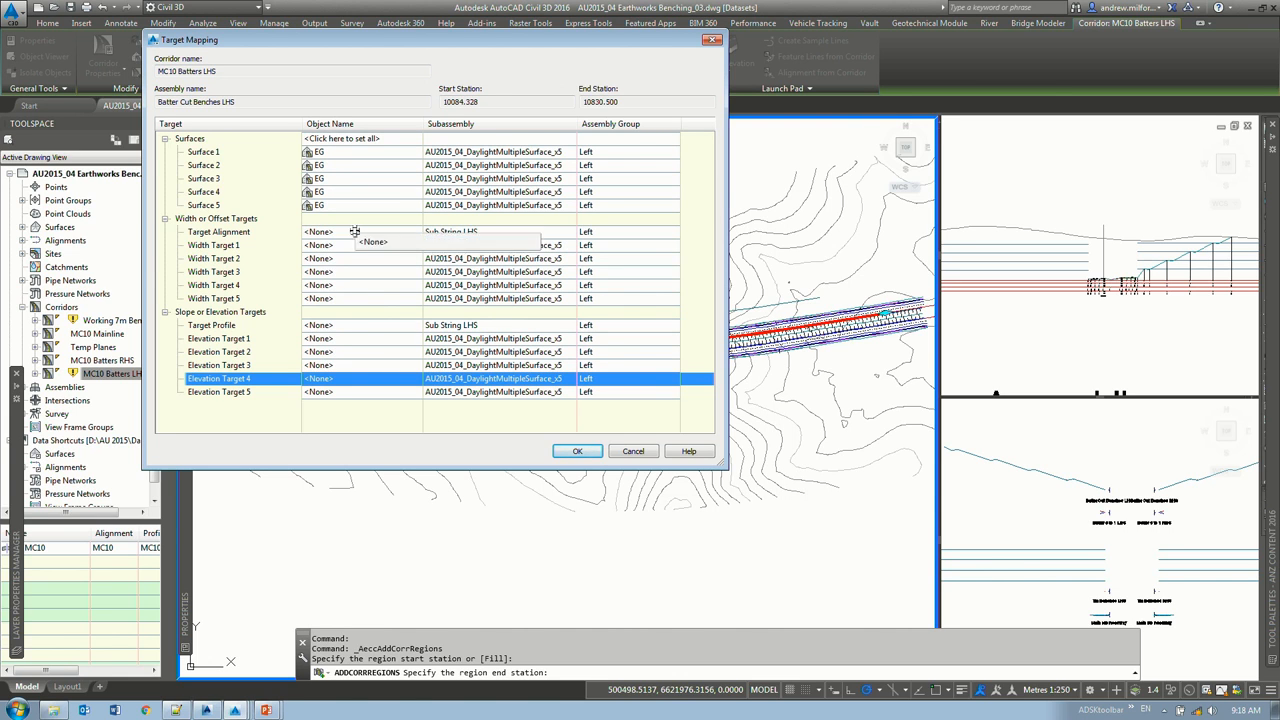
{"action": "left_click", "coordinate": [995, 185]}
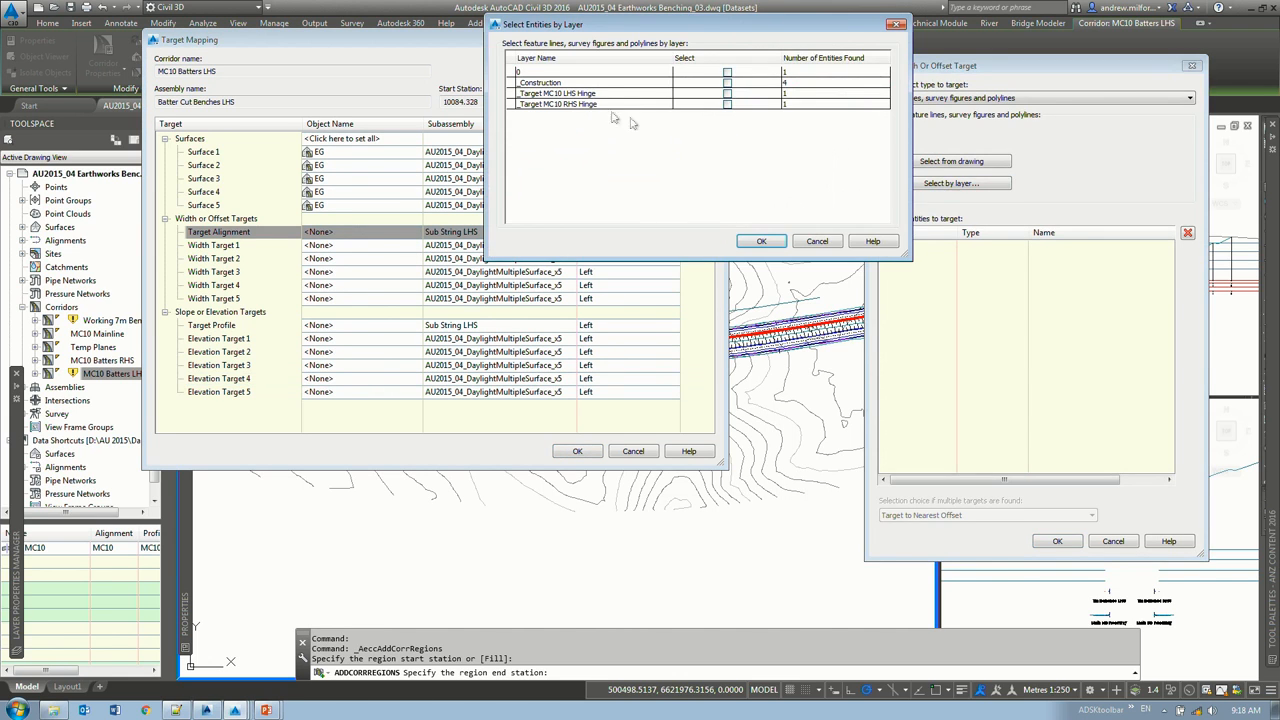
{"action": "left_click", "coordinate": [727, 93]}
{"action": "left_click", "coordinate": [761, 241]}
{"action": "left_click", "coordinate": [1058, 542]}
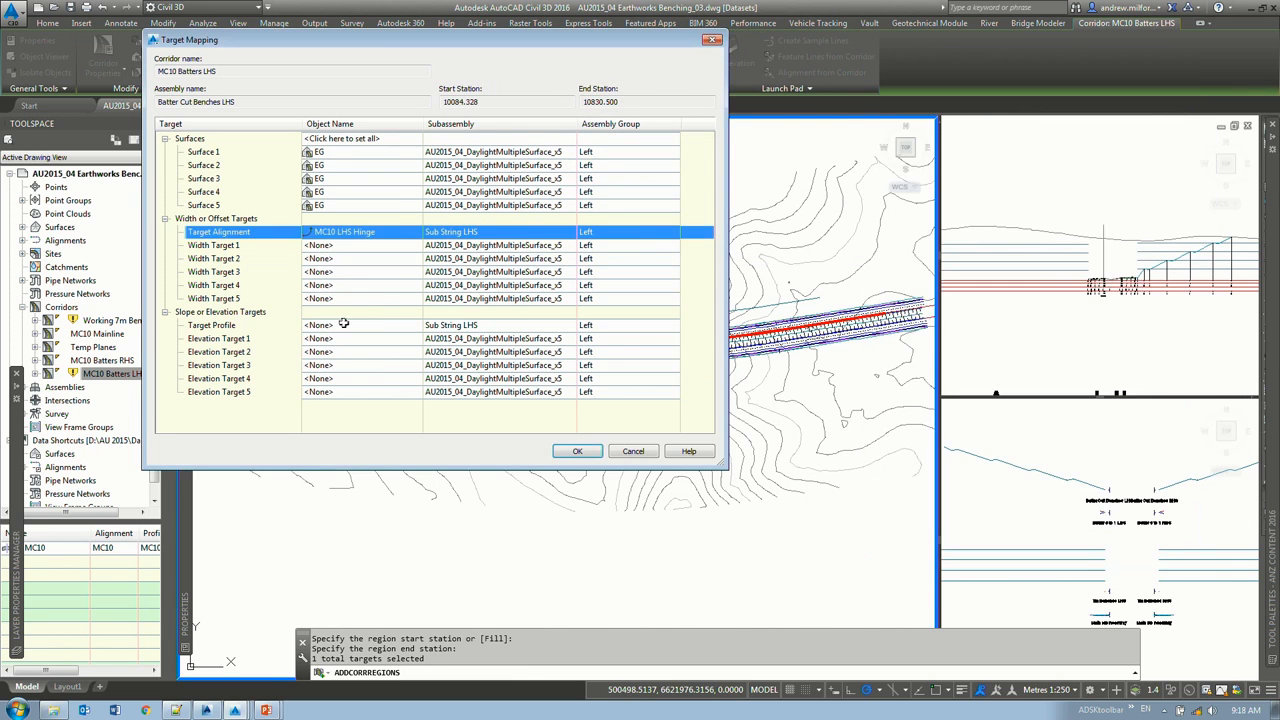
Step: Target the Sub String LHS profile to the MC10 LHS Hinge feature line, selected by layer, and accept the region's target mapping
{"action": "left_click", "coordinate": [344, 325]}
{"action": "left_click", "coordinate": [958, 346]}
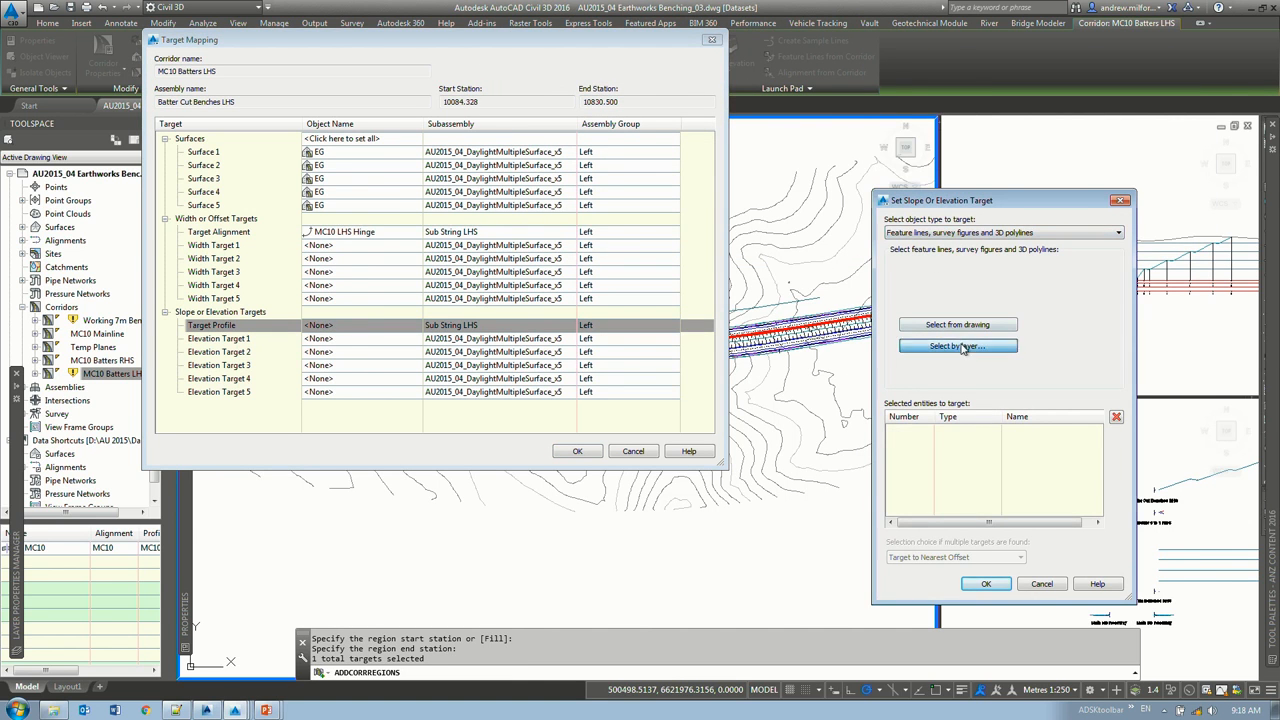
{"action": "left_click", "coordinate": [728, 73]}
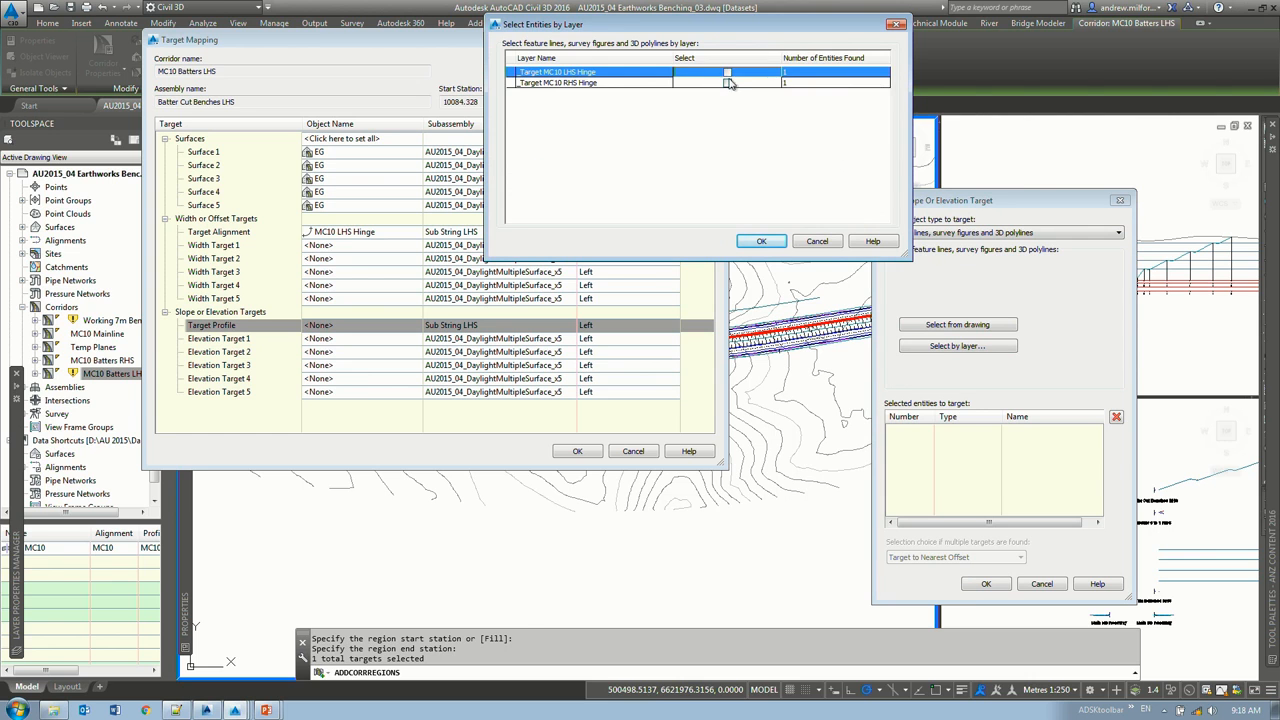
{"action": "left_click", "coordinate": [728, 81]}
{"action": "left_click", "coordinate": [727, 73]}
{"action": "left_click", "coordinate": [729, 82]}
{"action": "left_click", "coordinate": [761, 241]}
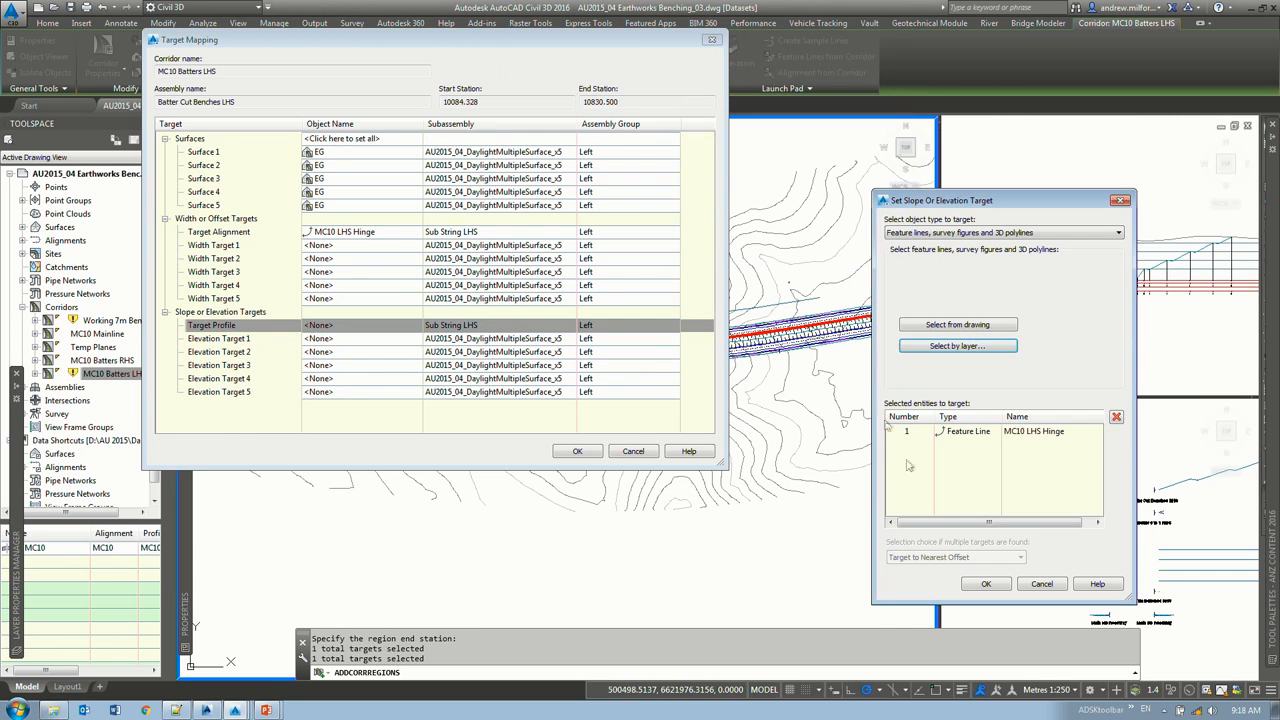
{"action": "left_click", "coordinate": [986, 584]}
{"action": "left_click", "coordinate": [577, 451]}
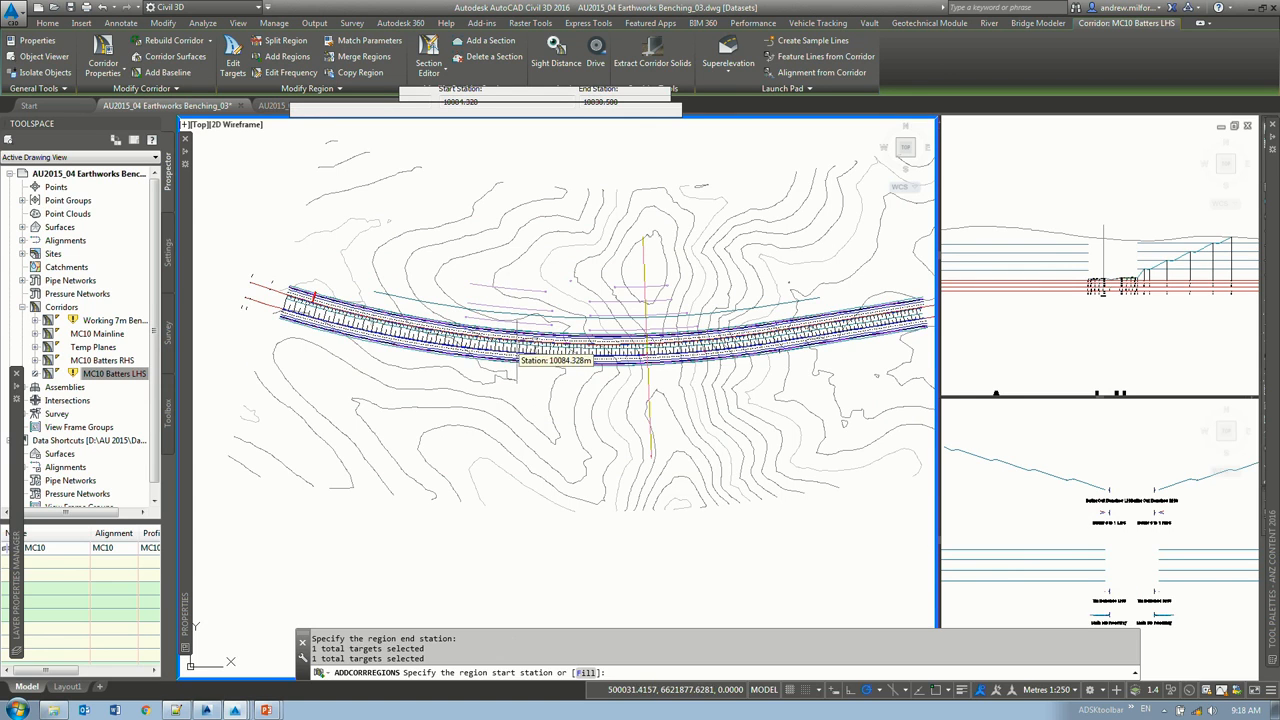
Step: Finish adding regions, select the first Batter Cut Benches LHS region in the MC10 Batters LHS corridor's parameters and apply the corridor properties
{"action": "key", "text": "Return"}
{"action": "right_click", "coordinate": [115, 372]}
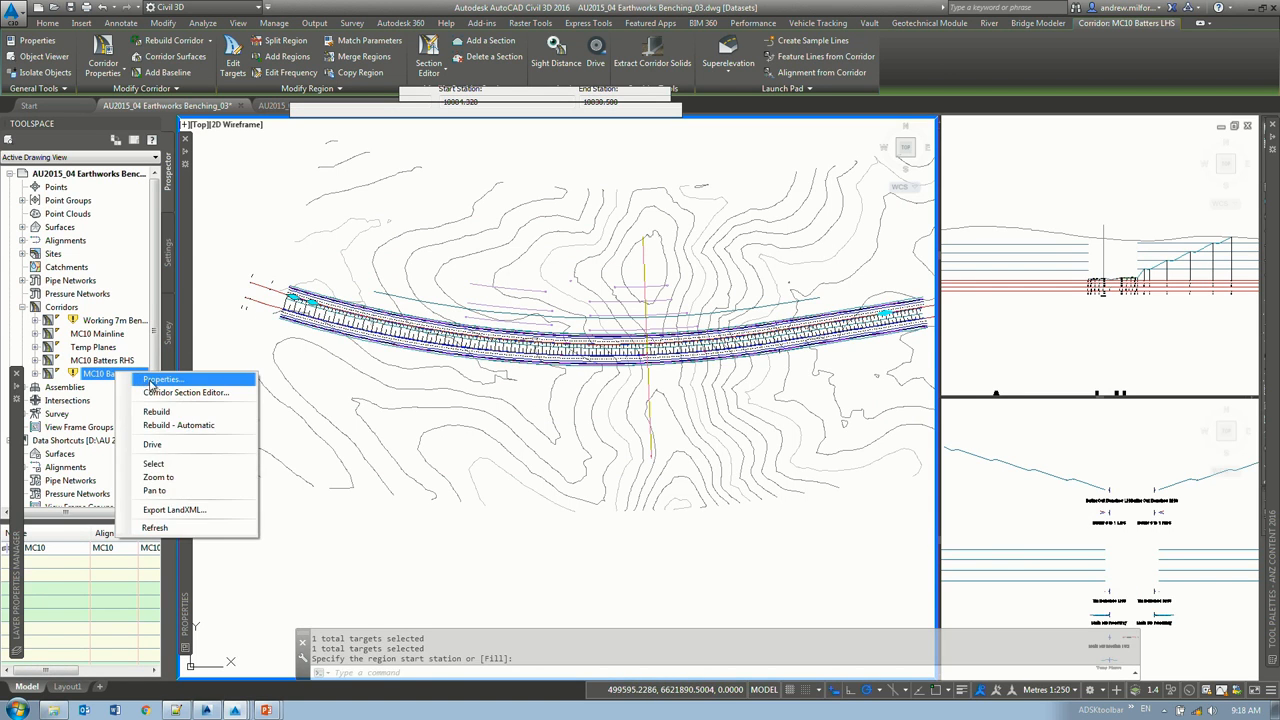
{"action": "left_click", "coordinate": [160, 380]}
{"action": "left_click", "coordinate": [428, 162]}
{"action": "left_click", "coordinate": [430, 236]}
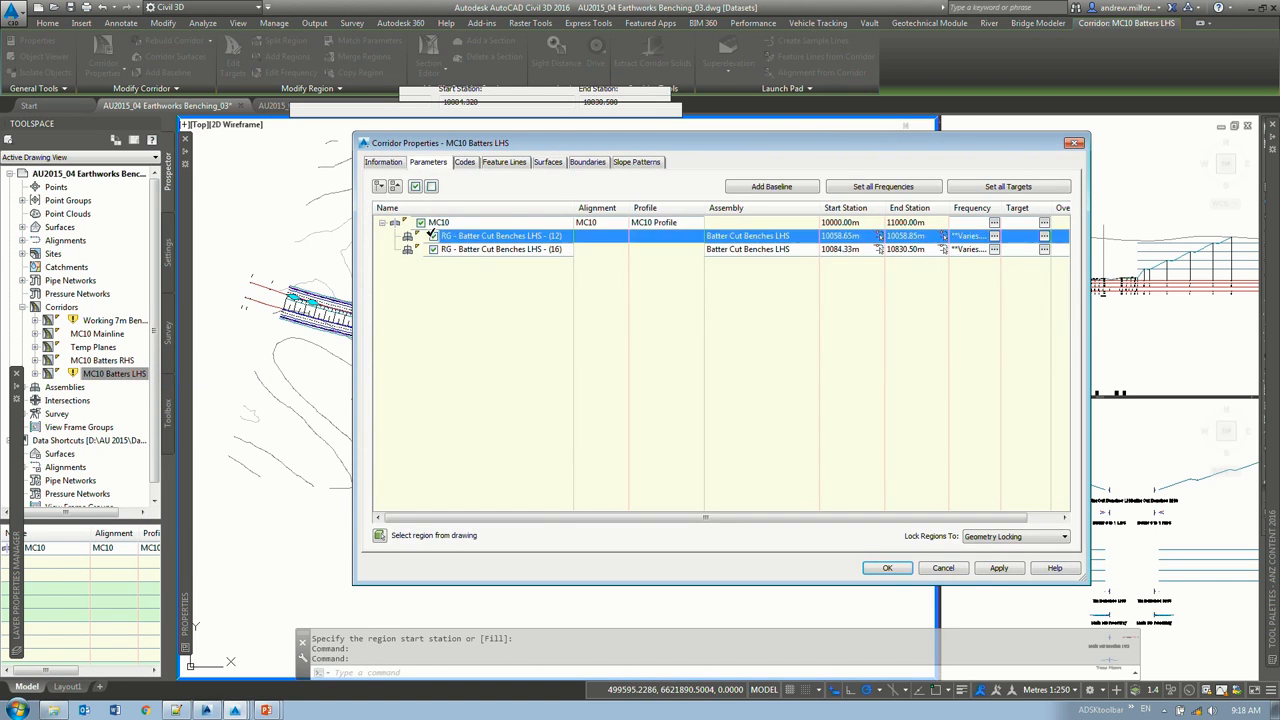
{"action": "left_click", "coordinate": [900, 567]}
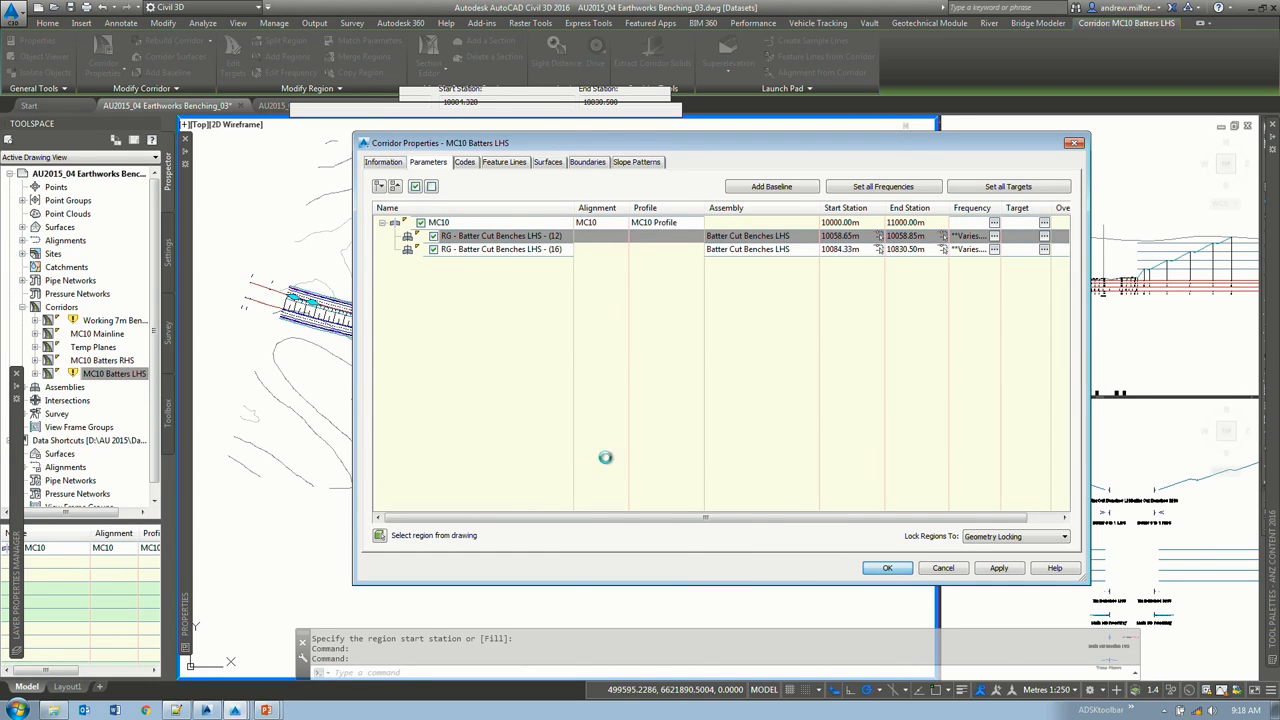
{"action": "key", "text": "Escape"}
{"action": "key", "text": "Escape"}
Step: Examine the rebuilt left batter benches of the MC10 Batters LHS corridor in plan and in a 3D orbit view
{"action": "scroll", "coordinate": [720, 318], "scroll_direction": "up", "scroll_amount": 2}
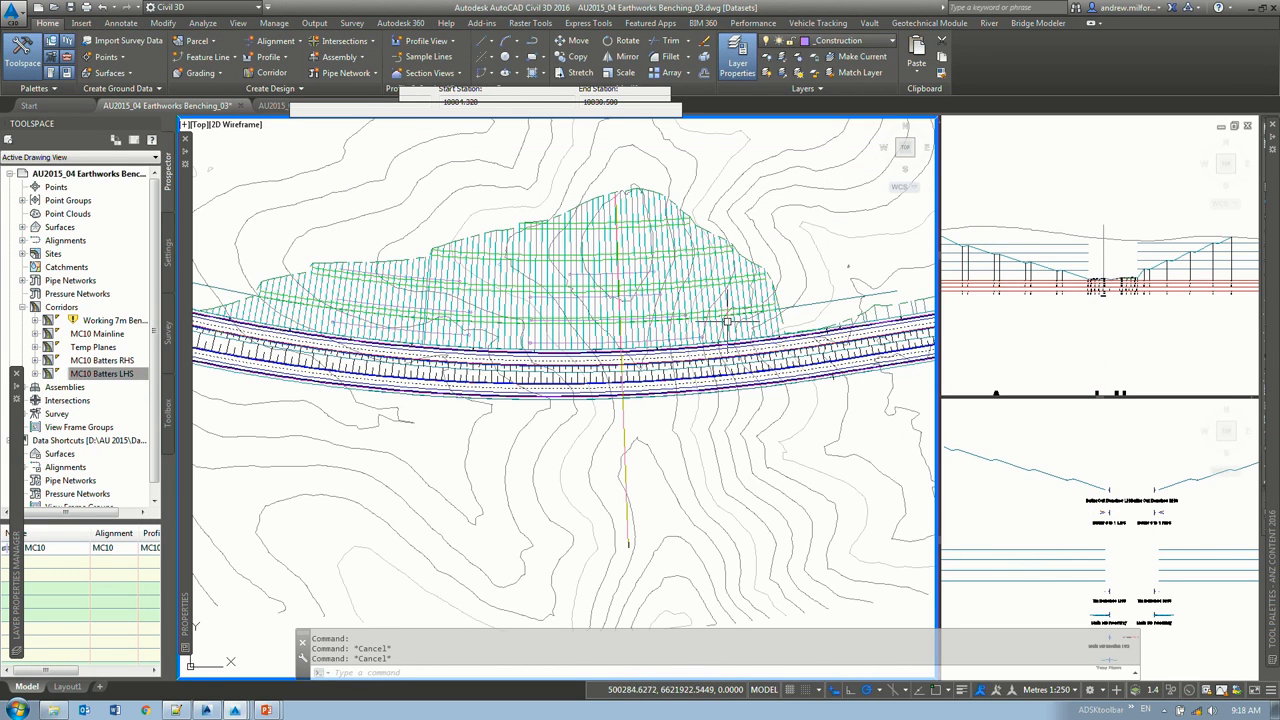
{"action": "mouse_move", "coordinate": [651, 318]}
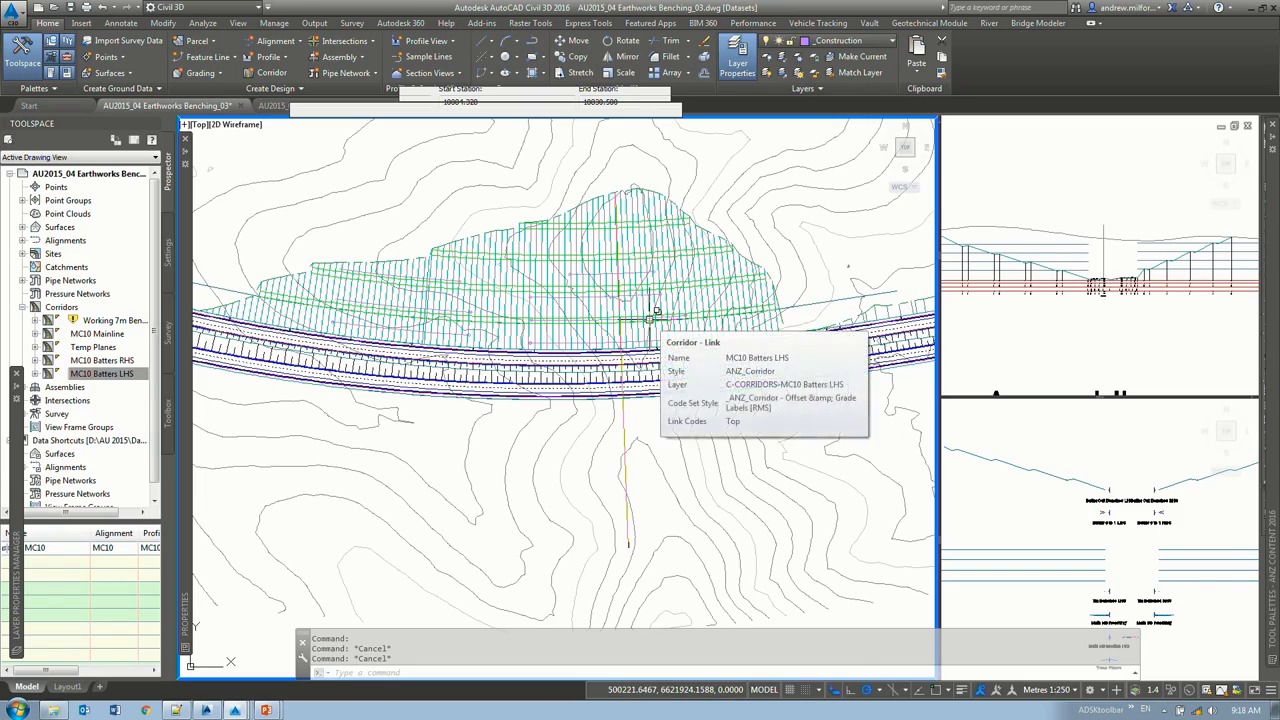
{"action": "scroll", "coordinate": [700, 314], "scroll_direction": "up", "scroll_amount": 3}
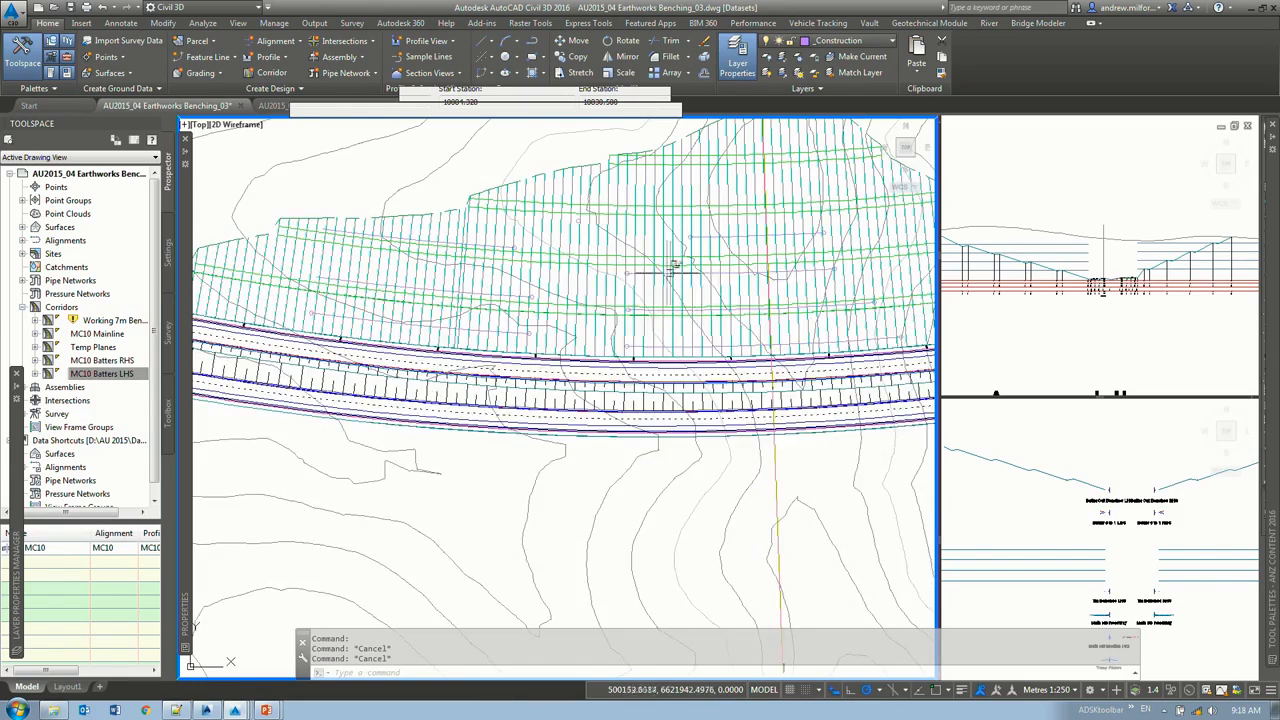
{"action": "middle_click_drag", "start_coordinate": [674, 266], "coordinate": [698, 275]}
{"action": "mouse_move", "coordinate": [600, 330]}
{"action": "middle_mouse_down", "text": "shift"}
{"action": "mouse_move", "coordinate": [654, 142]}
{"action": "mouse_move", "coordinate": [474, 329]}
{"action": "mouse_move", "coordinate": [463, 400]}
{"action": "mouse_move", "coordinate": [534, 417]}
{"action": "middle_mouse_up", "text": "shift"}
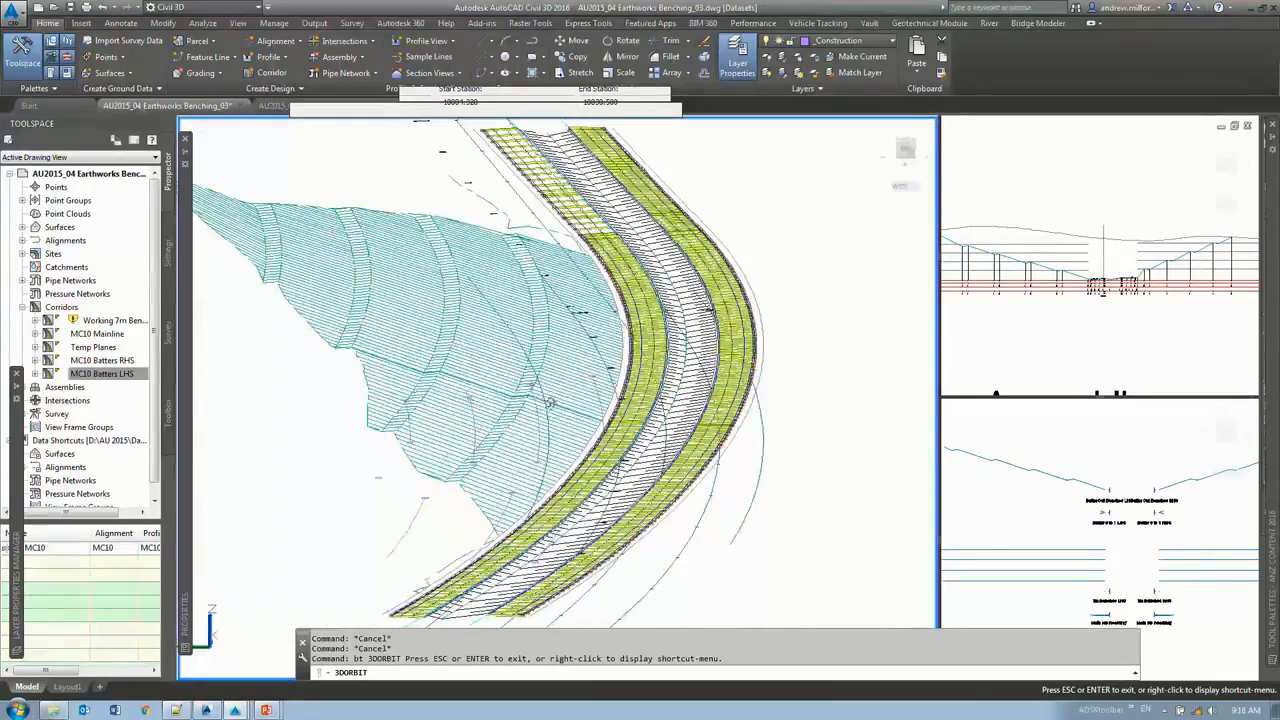
{"action": "right_click", "coordinate": [423, 294]}
{"action": "left_click", "coordinate": [442, 304]}
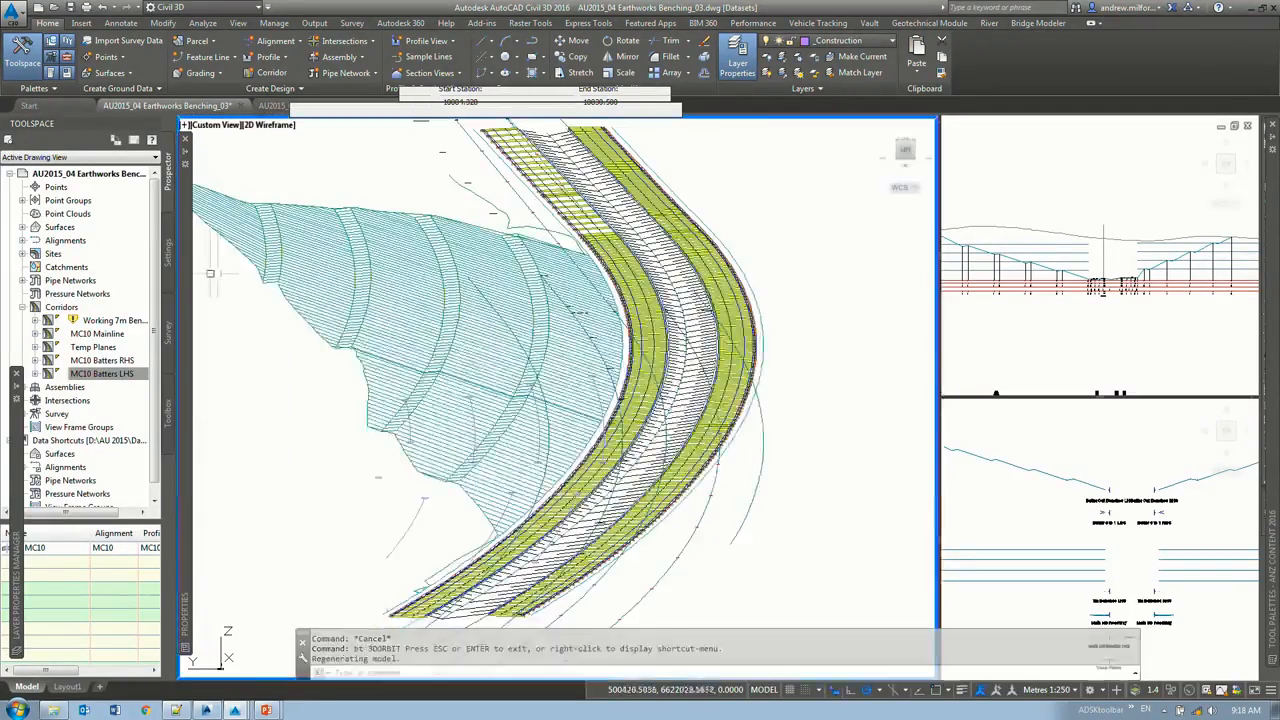
Step: Set the Surface 5 Cut Slope of the left daylight bench subassembly to 0.75:1 and rebuild the MC10 Batters LHS corridor
{"action": "double_click", "coordinate": [183, 285]}
{"action": "left_click", "coordinate": [1154, 446]}
{"action": "left_click", "coordinate": [1108, 481]}
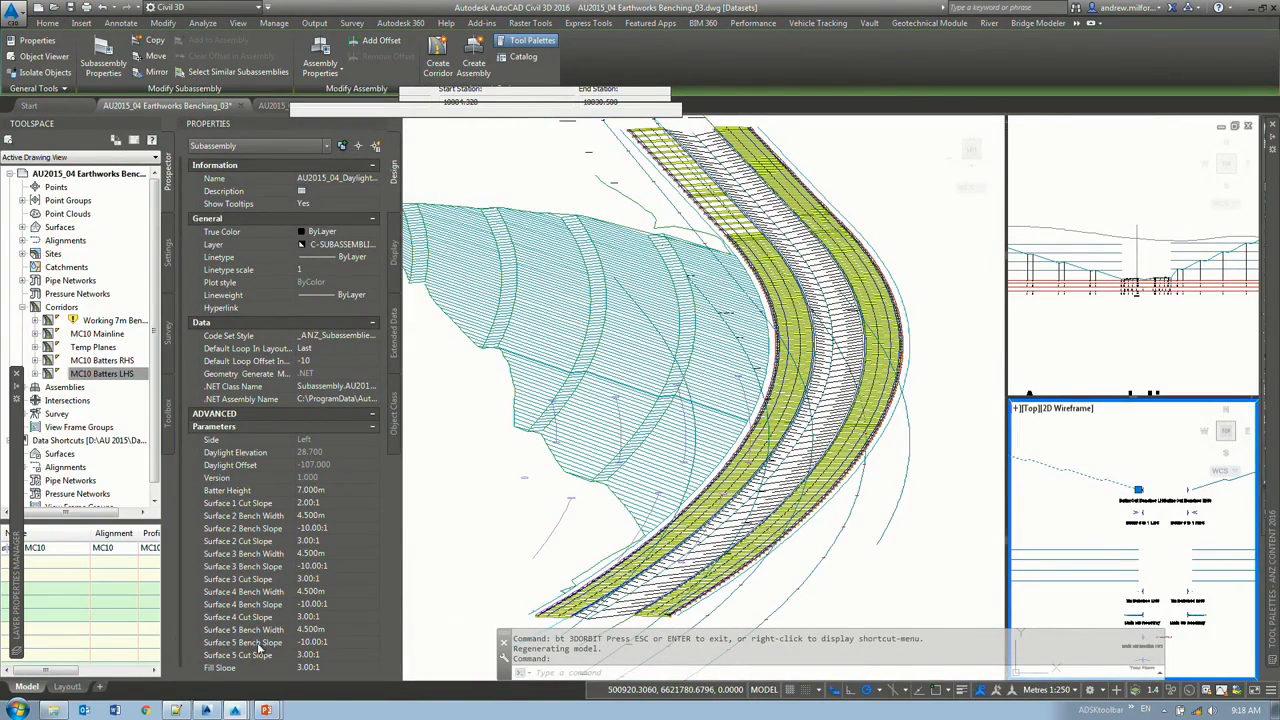
{"action": "scroll", "coordinate": [297, 654], "scroll_direction": "down", "scroll_amount": 1}
{"action": "left_click", "coordinate": [339, 641]}
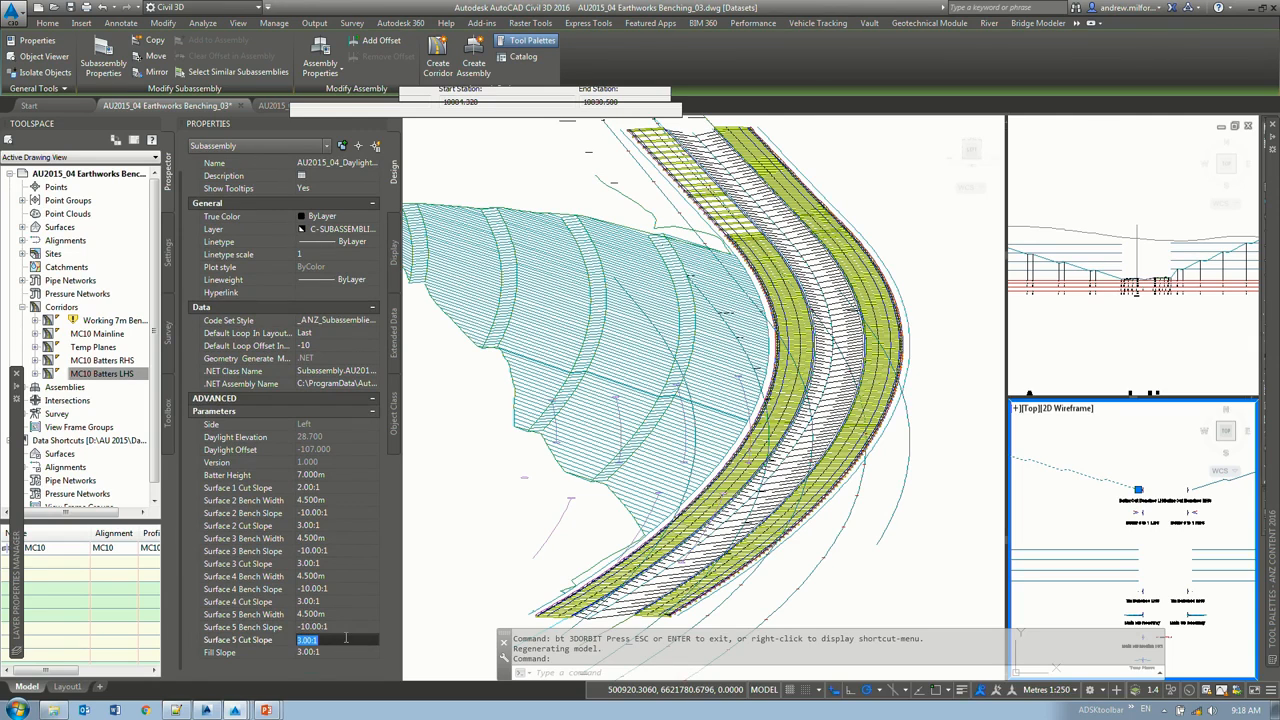
{"action": "type", "text": "0.75"}
{"action": "key", "text": "Return"}
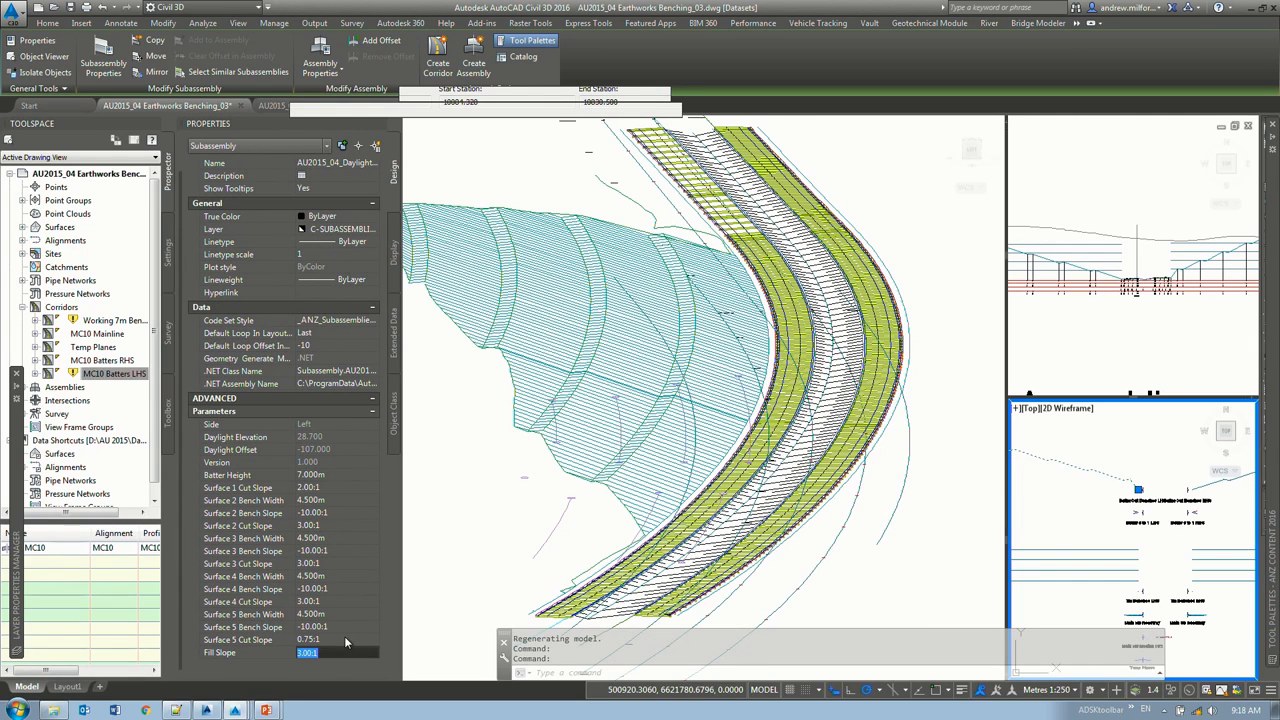
{"action": "right_click", "coordinate": [145, 375]}
{"action": "left_click", "coordinate": [161, 414]}
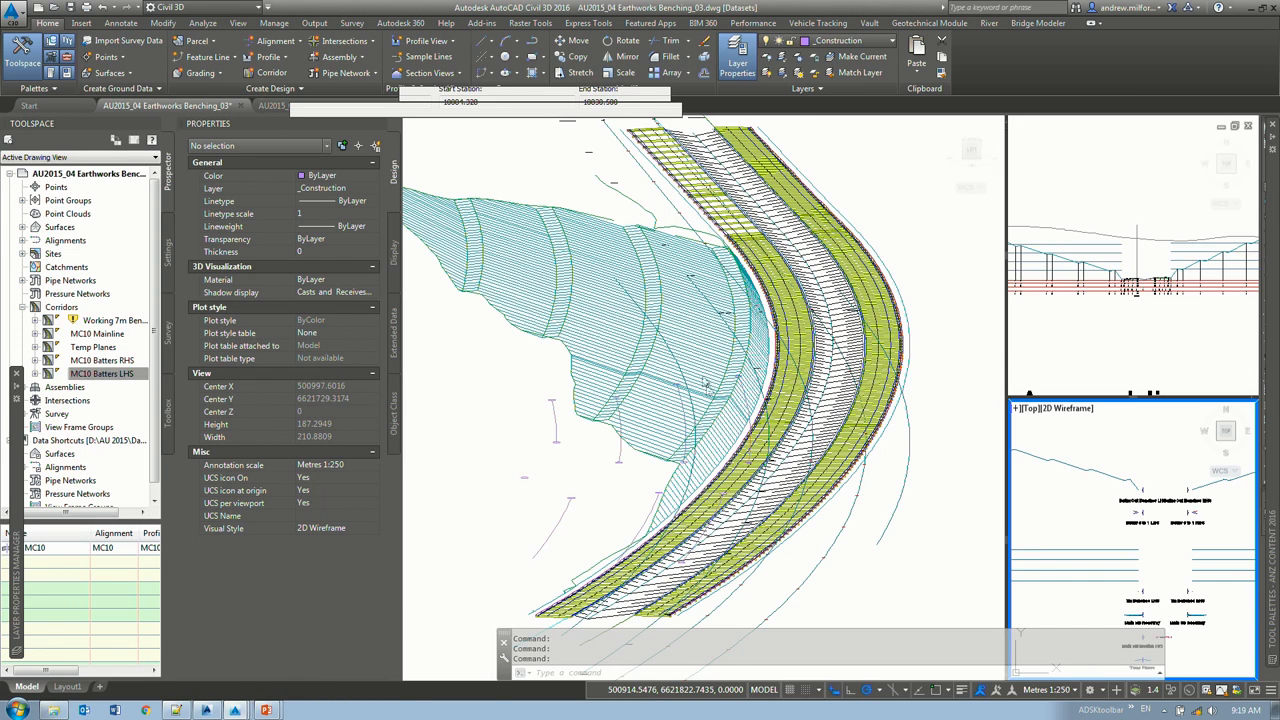
Step: Try to undo the Surface 5 Cut Slope change
{"action": "left_click", "coordinate": [729, 406]}
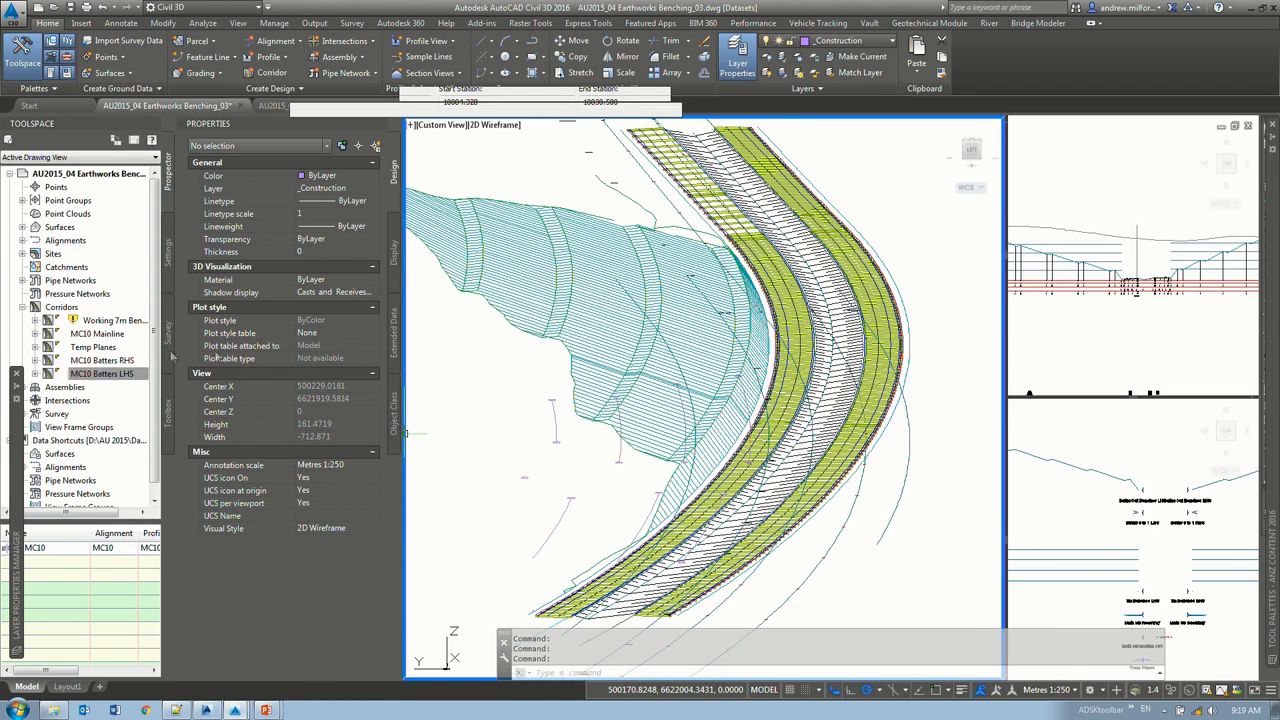
{"action": "left_click", "coordinate": [1119, 481]}
{"action": "left_click", "coordinate": [1115, 482]}
{"action": "left_click", "coordinate": [1119, 481]}
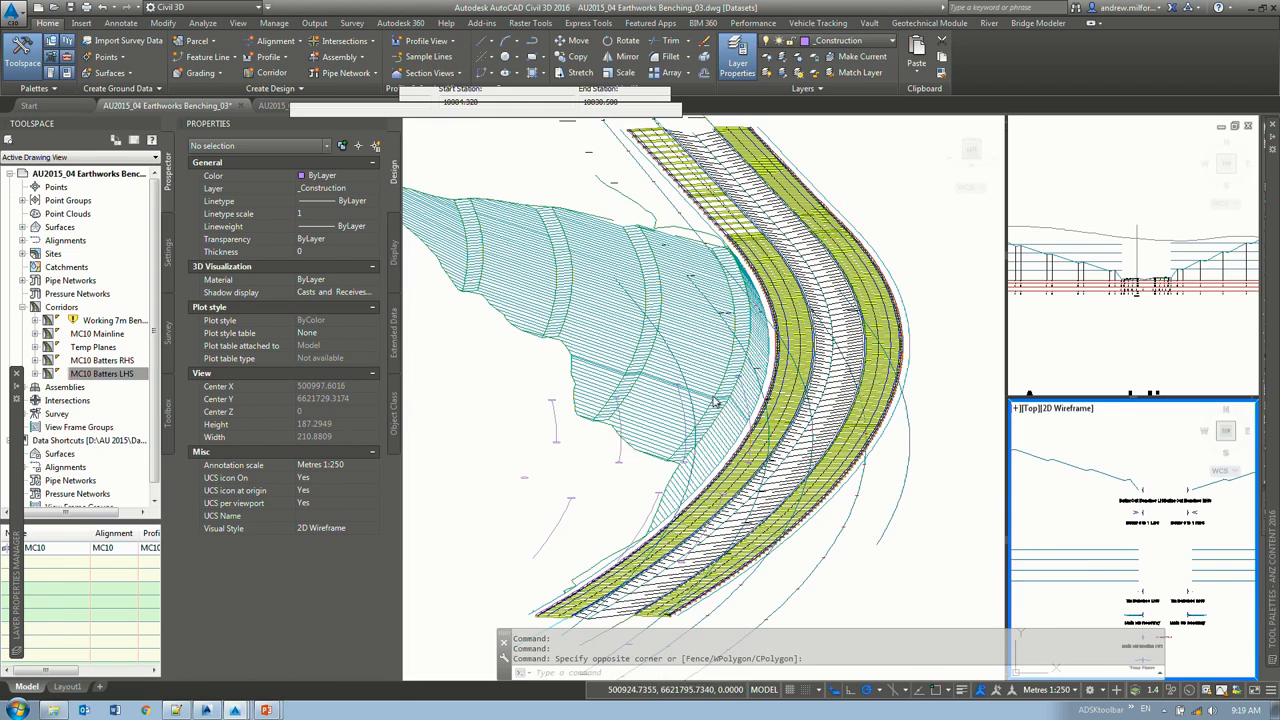
{"action": "left_click", "coordinate": [668, 383]}
{"action": "key", "text": "ctrl+z"}
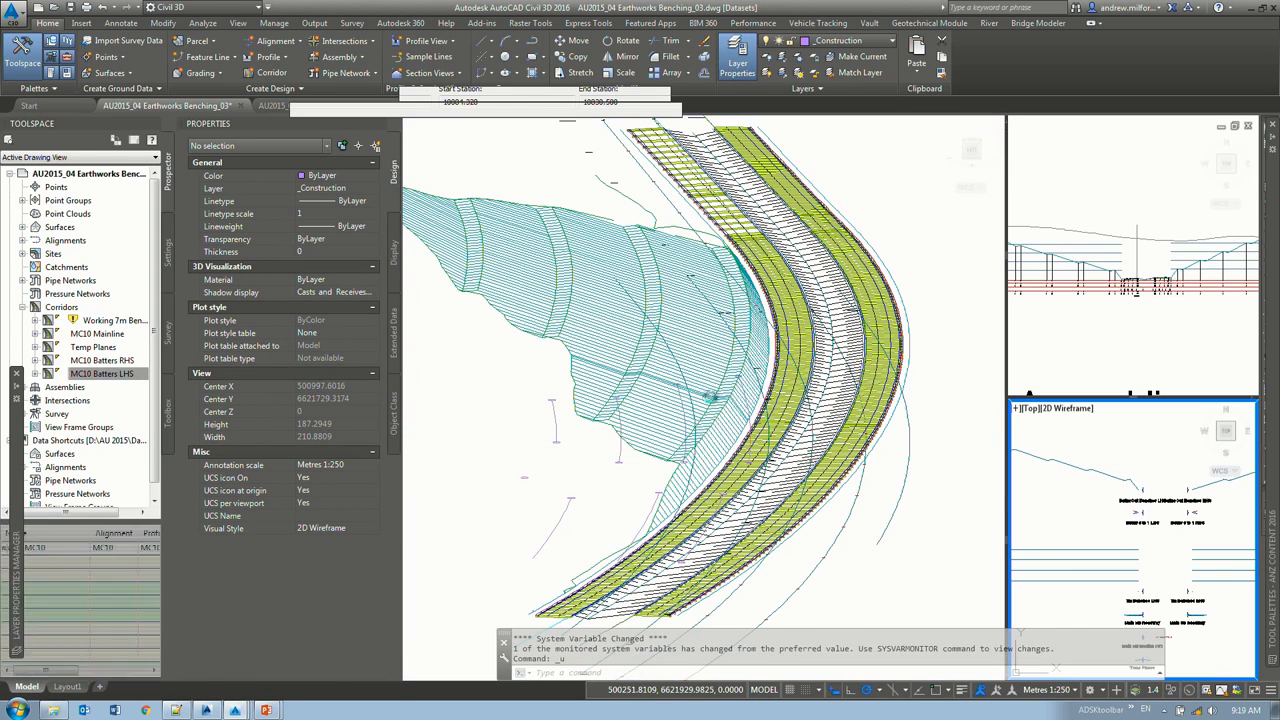
Step: Set the Surface 5 Cut Slope of the left daylight bench subassembly to 3:1 and rebuild the MC10 Batters LHS corridor
{"action": "left_click", "coordinate": [1126, 483]}
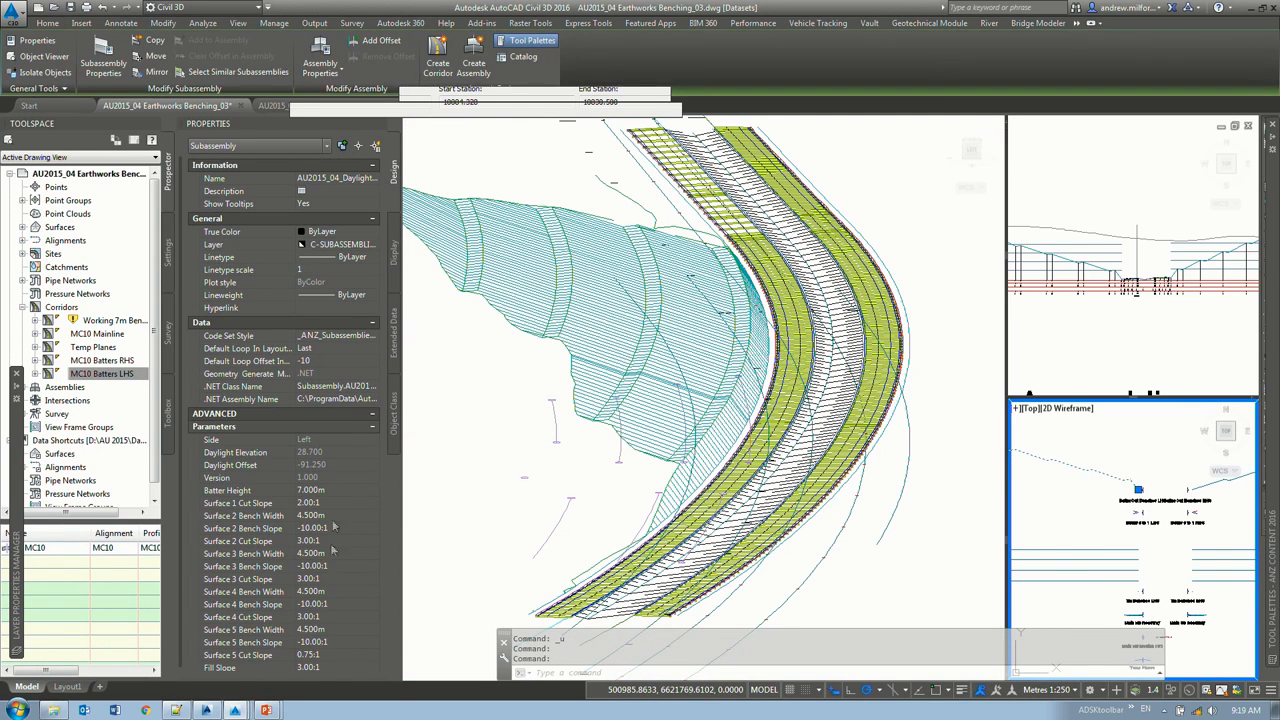
{"action": "left_click", "coordinate": [334, 655]}
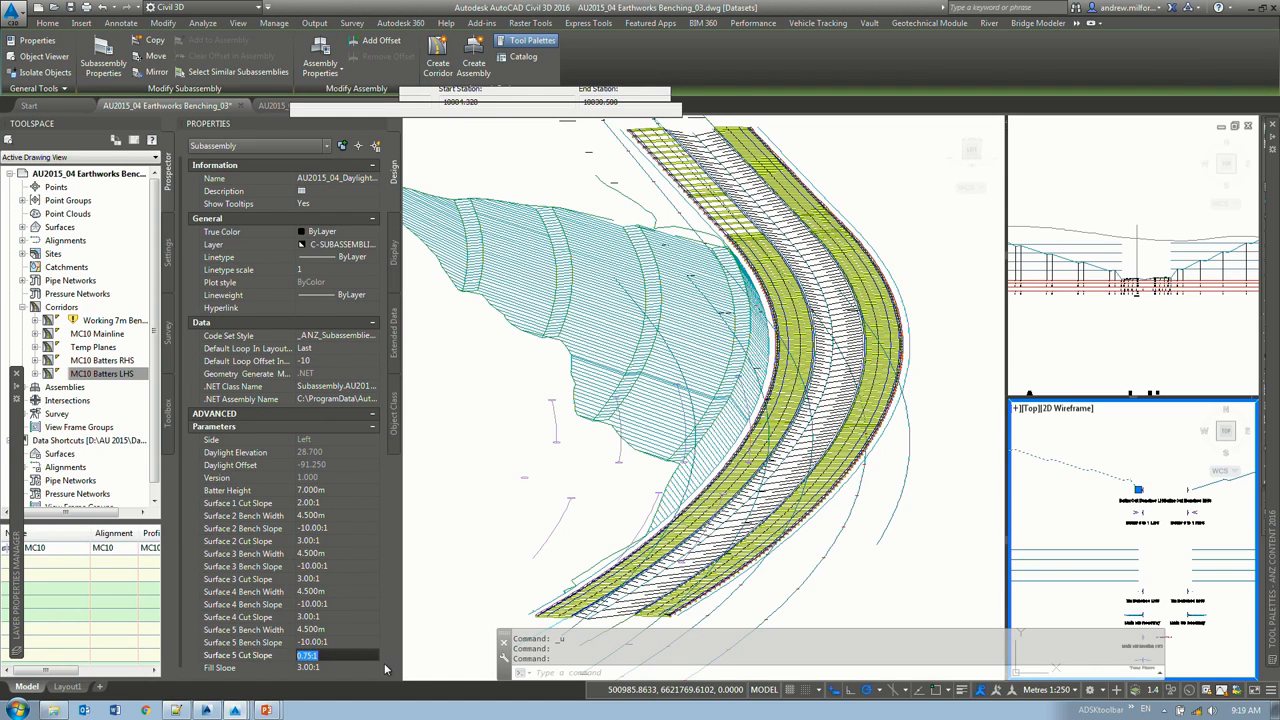
{"action": "type", "text": "3"}
{"action": "key", "text": "Tab"}
{"action": "right_click", "coordinate": [140, 374]}
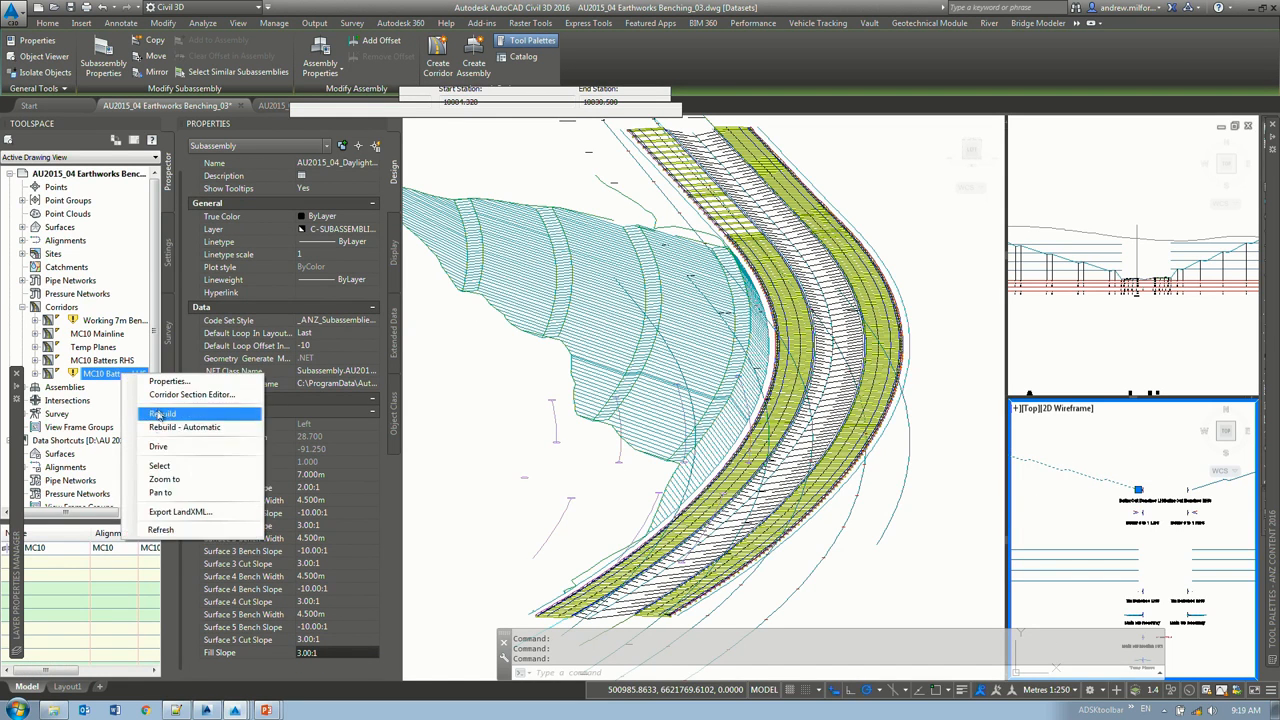
{"action": "left_click", "coordinate": [160, 414]}
Step: Return the main viewport to plan view of the current UCS and examine the start of the left batter benches
{"action": "left_click", "coordinate": [683, 306]}
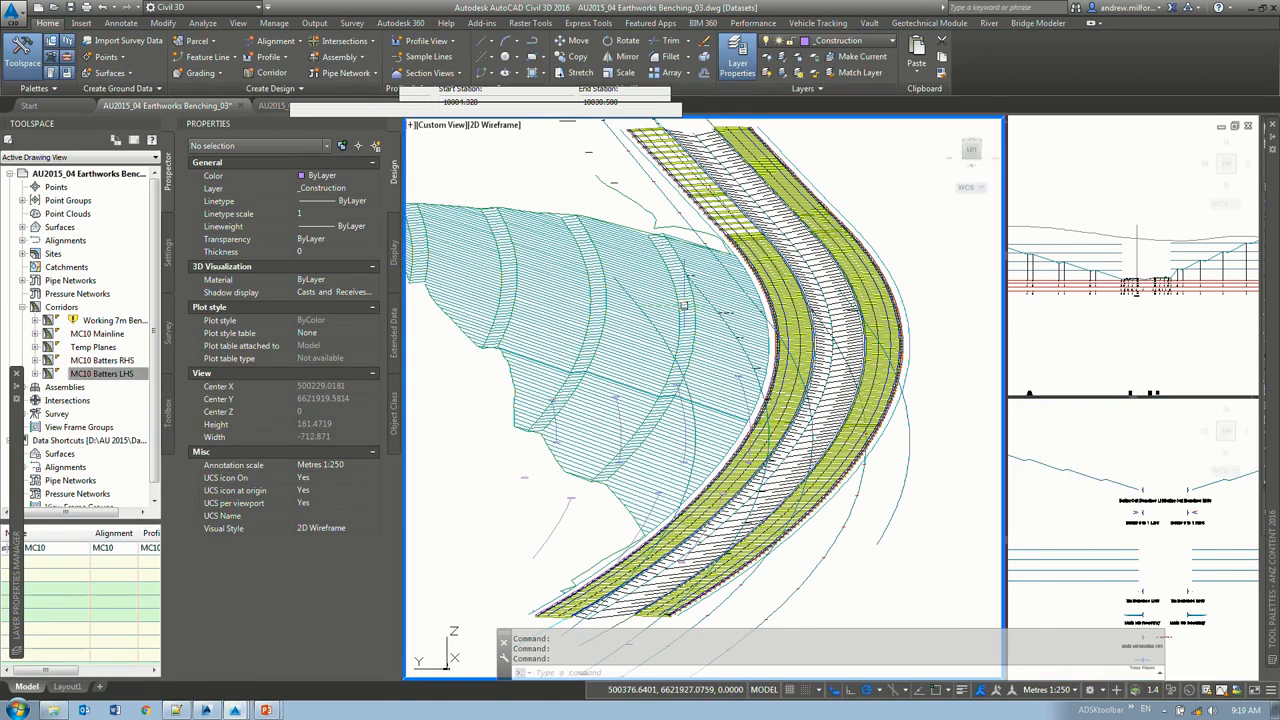
{"action": "type", "text": "plan"}
{"action": "key", "text": "Return"}
{"action": "key", "text": "Return"}
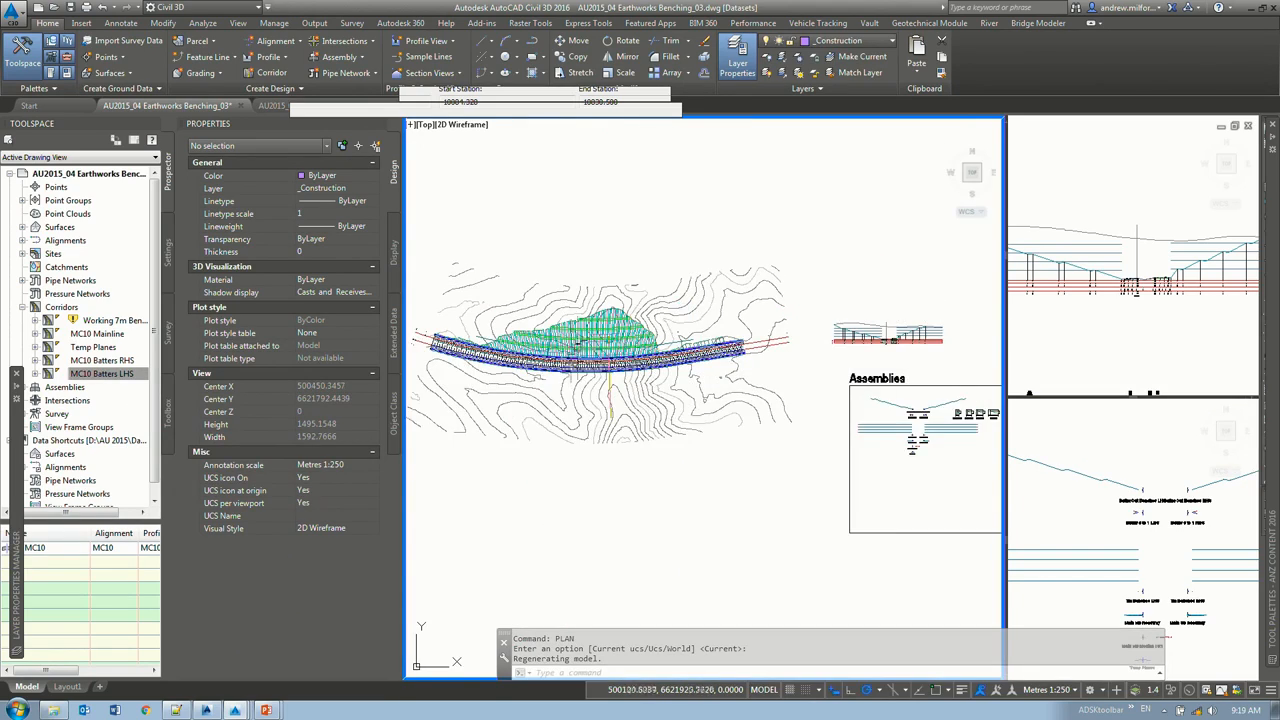
{"action": "scroll", "coordinate": [622, 352], "scroll_direction": "up", "scroll_amount": 6}
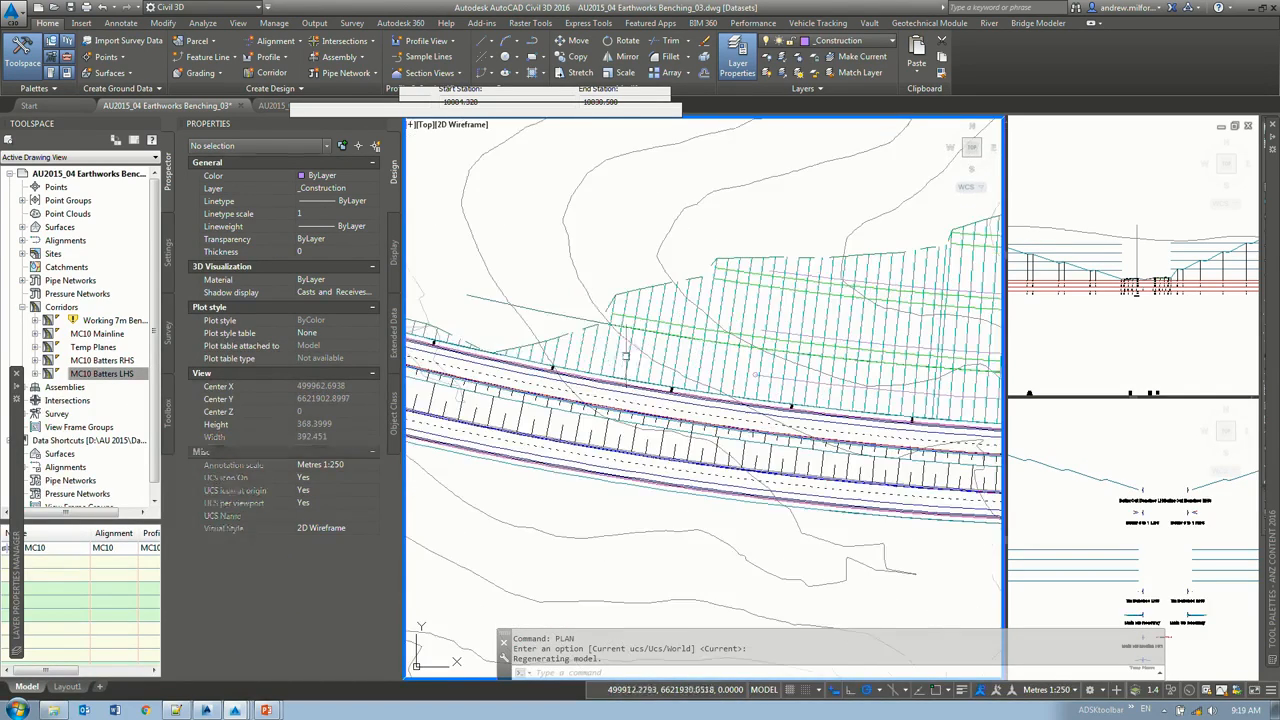
{"action": "scroll", "coordinate": [540, 345], "scroll_direction": "up", "scroll_amount": 3}
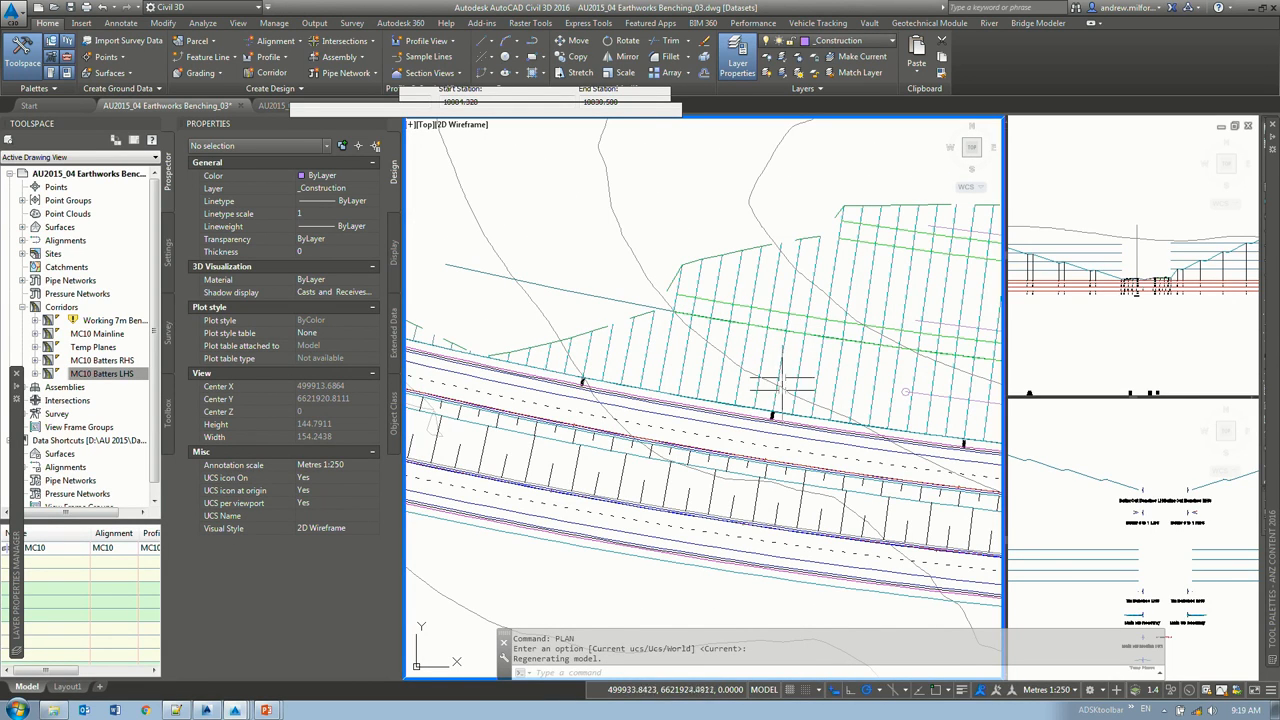
{"action": "middle_click_drag", "start_coordinate": [822, 333], "coordinate": [730, 322]}
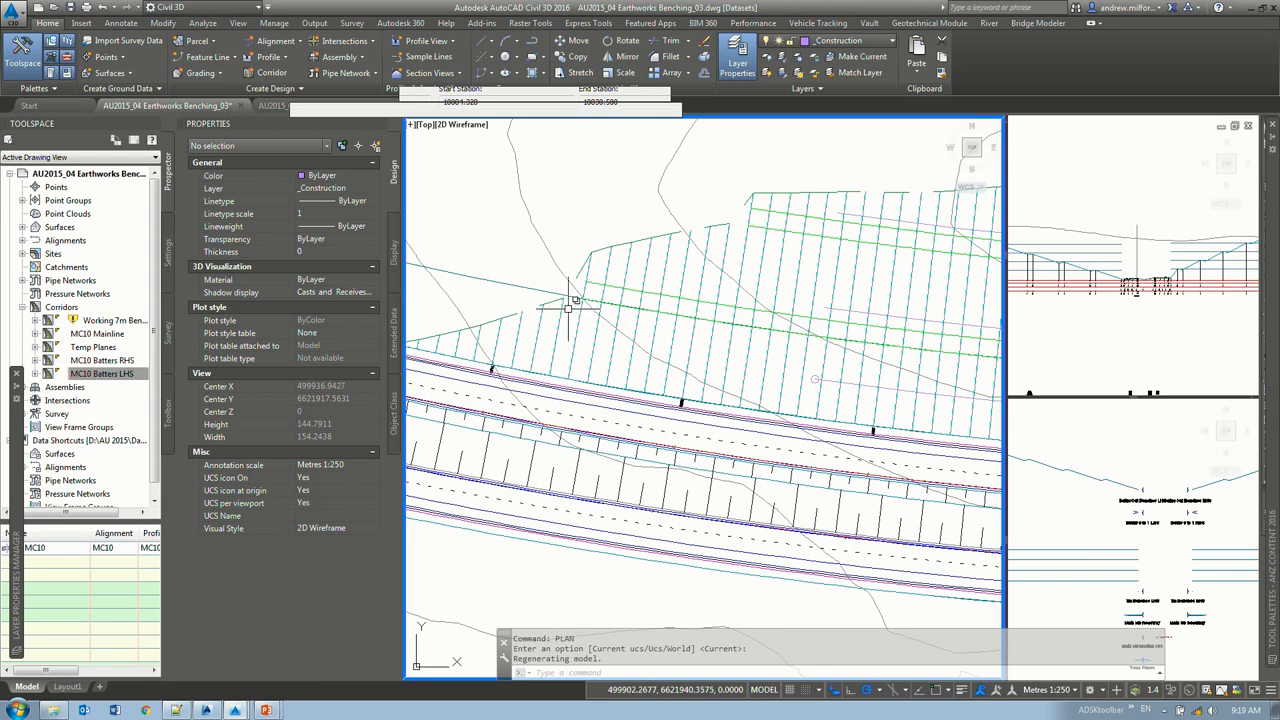
Step: Select the Offset LHS 07m Bench alignment and examine how it runs against the benches along the left batter
{"action": "left_click", "coordinate": [526, 285]}
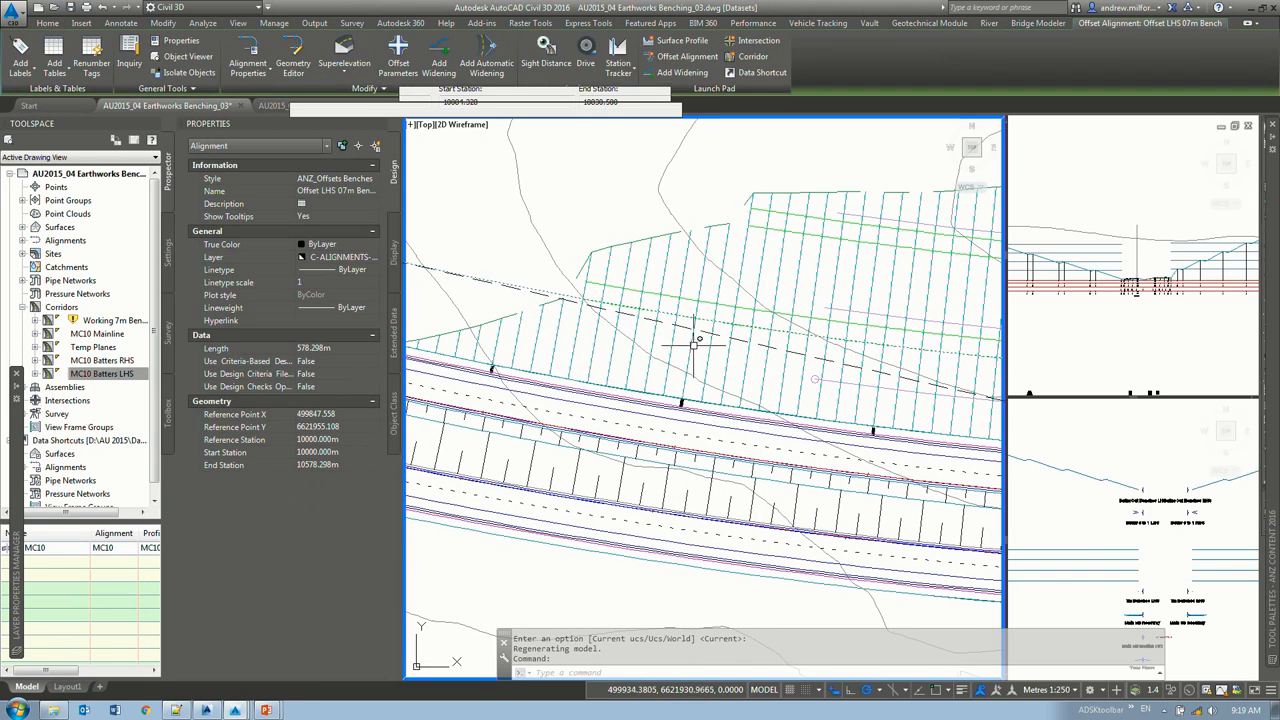
{"action": "double_click", "coordinate": [297, 122]}
{"action": "middle_click_drag", "start_coordinate": [679, 390], "coordinate": [598, 380]}
{"action": "scroll", "coordinate": [669, 353], "scroll_direction": "down", "scroll_amount": 1}
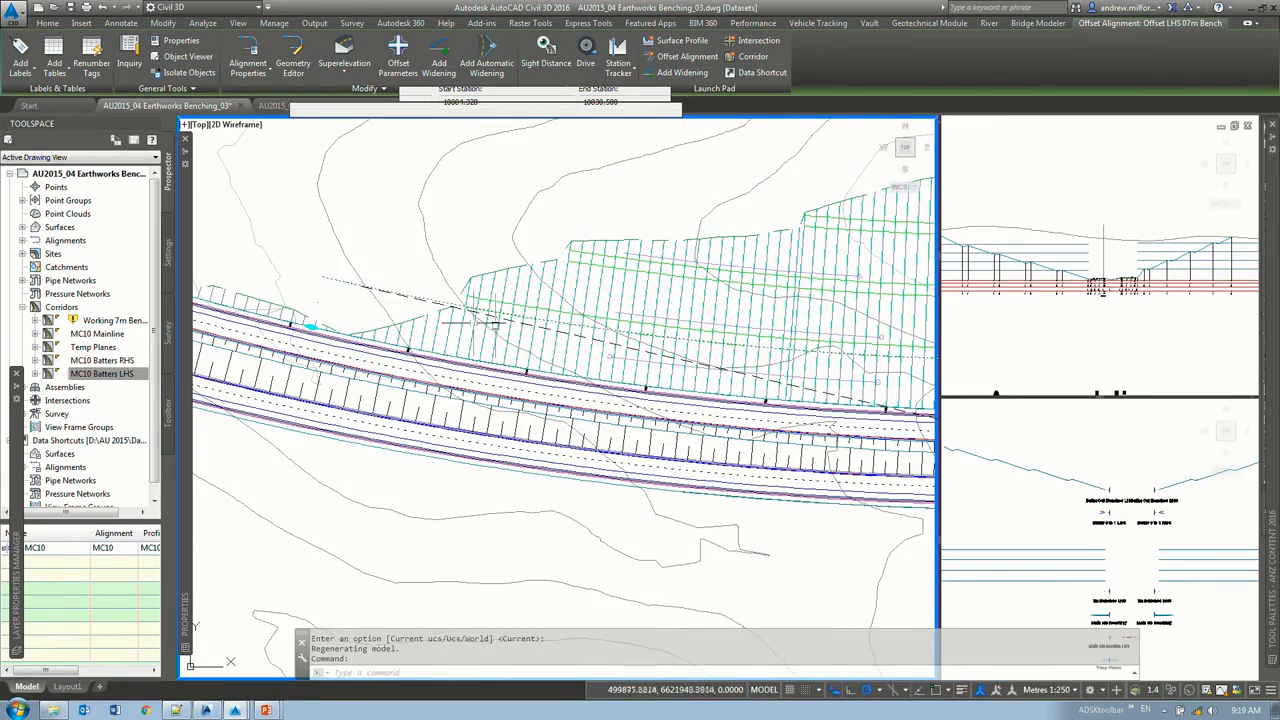
{"action": "middle_click_drag", "start_coordinate": [883, 365], "coordinate": [622, 323]}
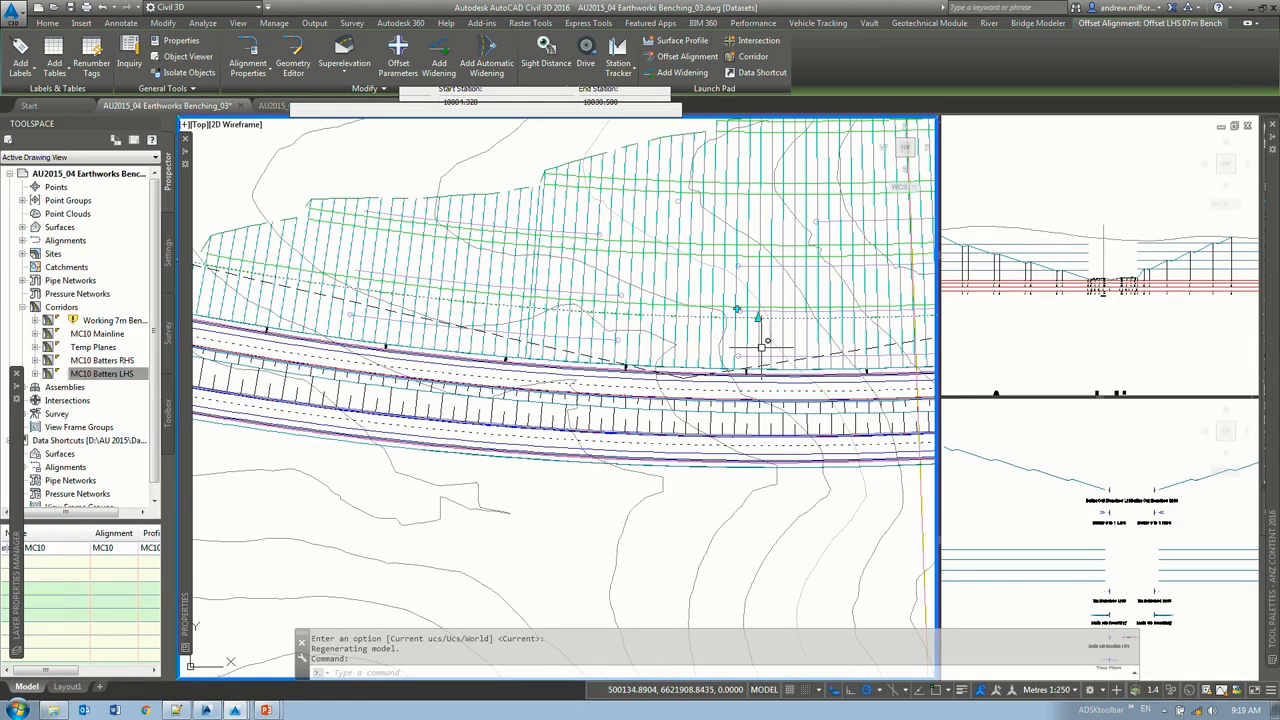
{"action": "scroll", "coordinate": [563, 337], "scroll_direction": "up", "scroll_amount": 2}
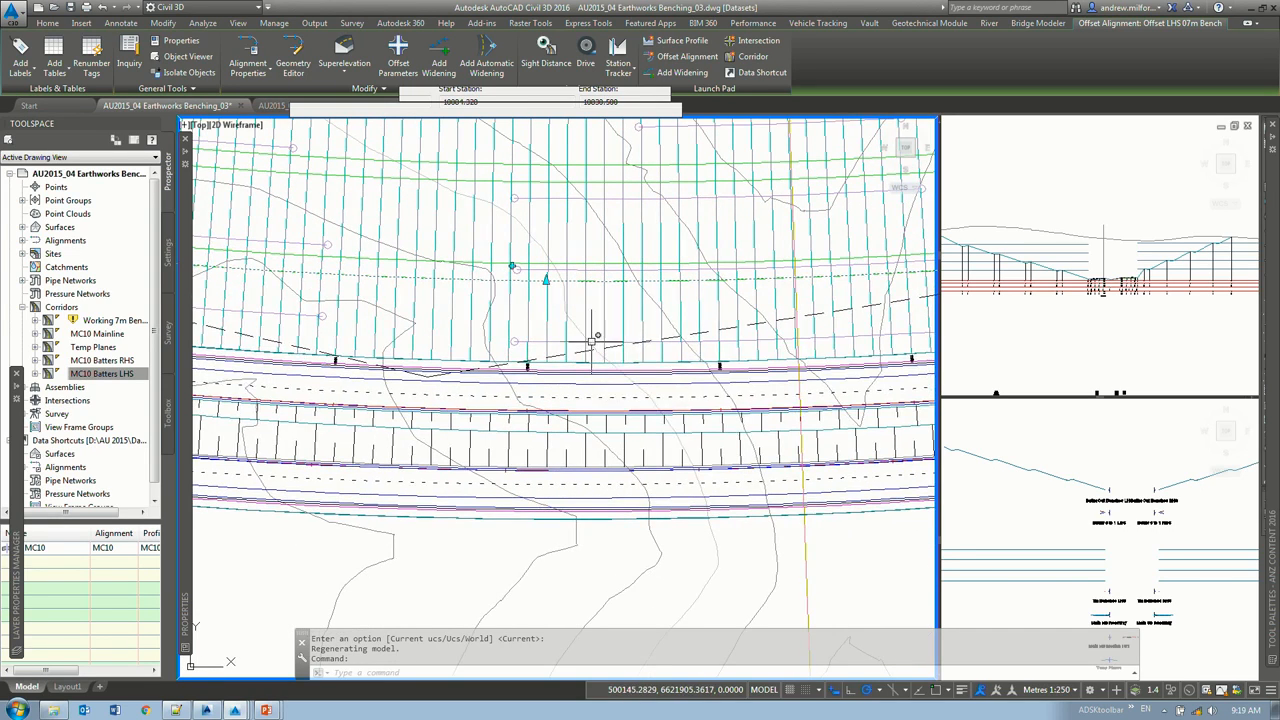
{"action": "left_click", "coordinate": [591, 341]}
{"action": "left_click", "coordinate": [749, 373]}
{"action": "middle_click_drag", "start_coordinate": [890, 330], "coordinate": [583, 331]}
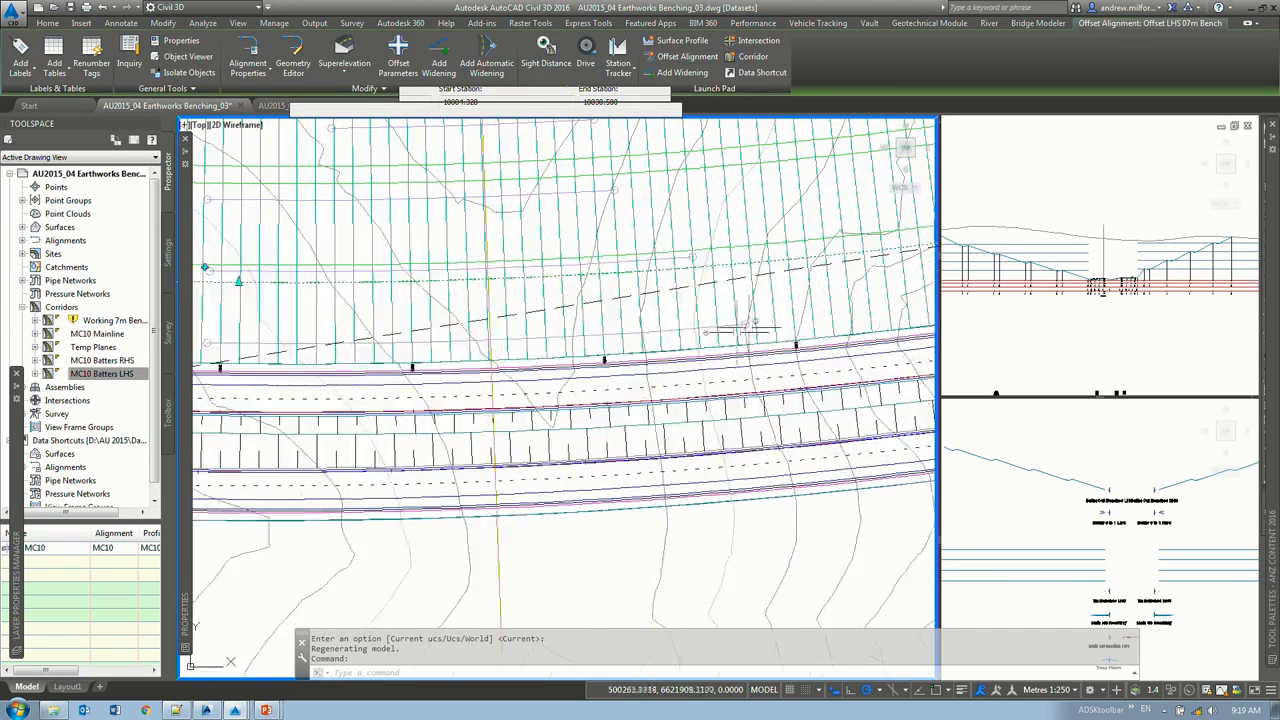
{"action": "middle_click_drag", "start_coordinate": [739, 329], "coordinate": [552, 362]}
{"action": "scroll", "coordinate": [575, 352], "scroll_direction": "down", "scroll_amount": 5}
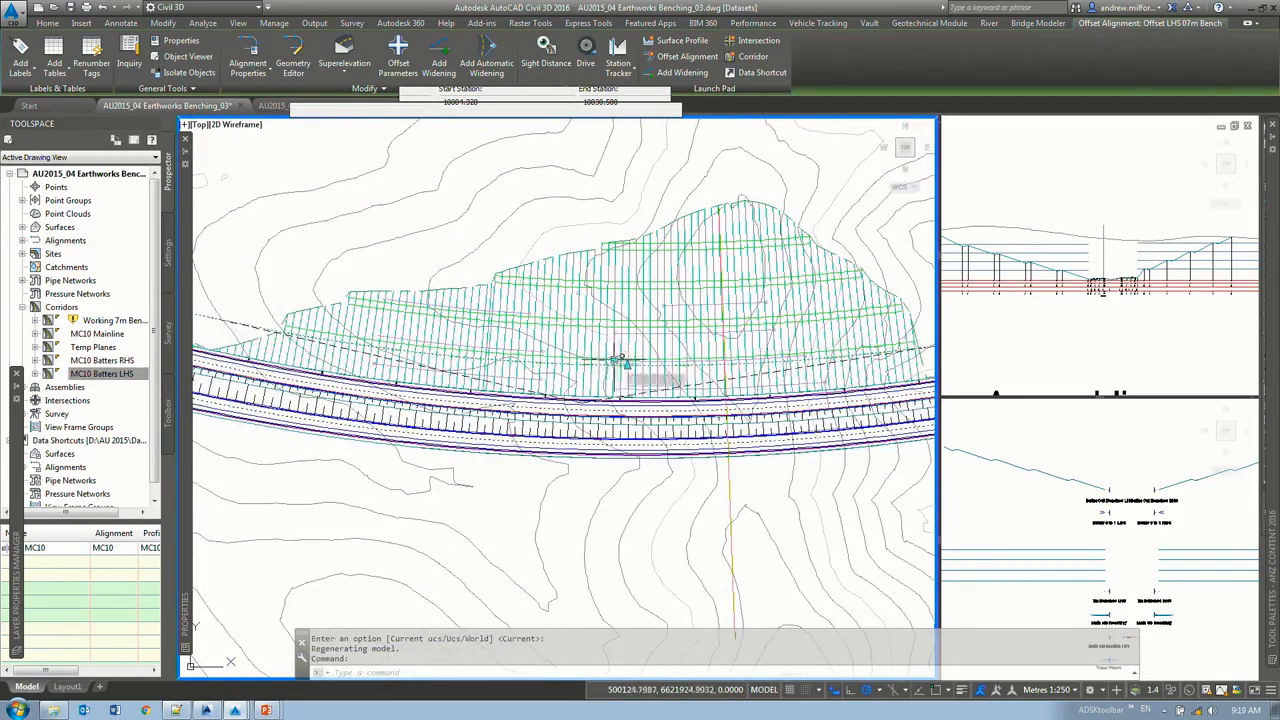
Step: Add a widening to the Offset LHS 07m Bench alignment, stretching it from the start of the first bench to the end of the first sampling lines
{"action": "left_click", "coordinate": [628, 396]}
{"action": "scroll", "coordinate": [278, 346], "scroll_direction": "up", "scroll_amount": 3}
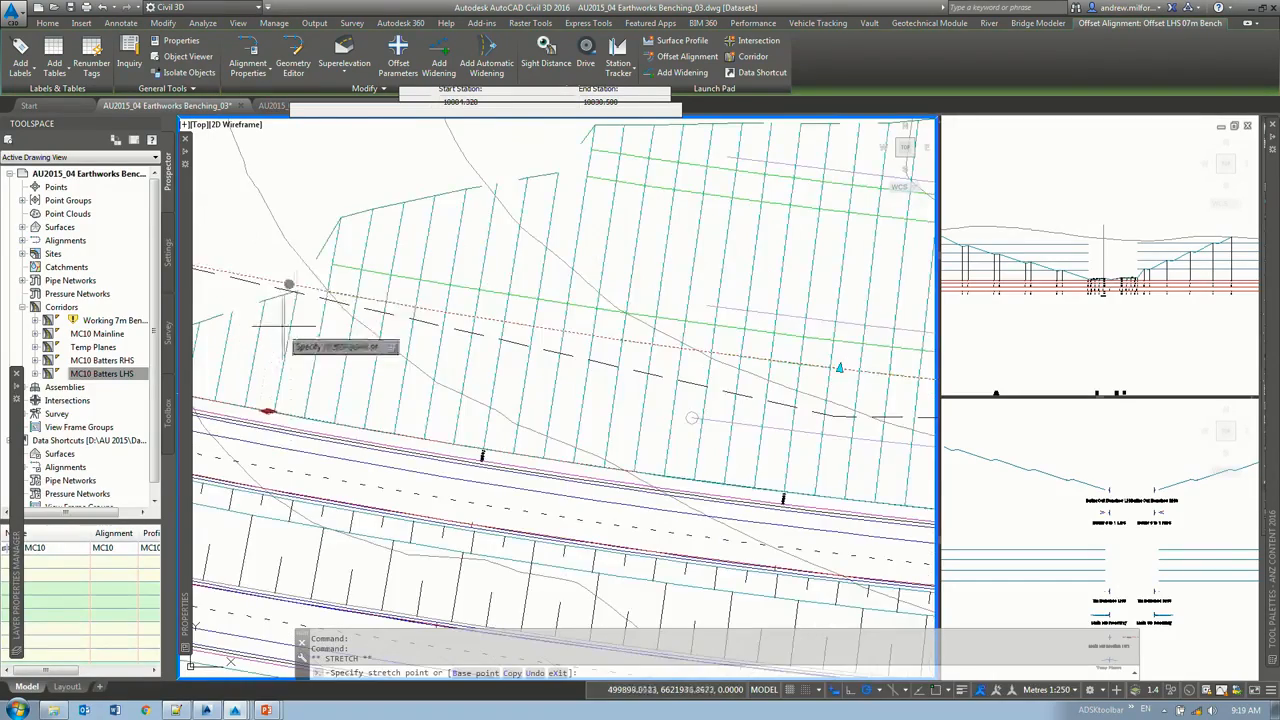
{"action": "scroll", "coordinate": [300, 282], "scroll_direction": "down", "scroll_amount": 3}
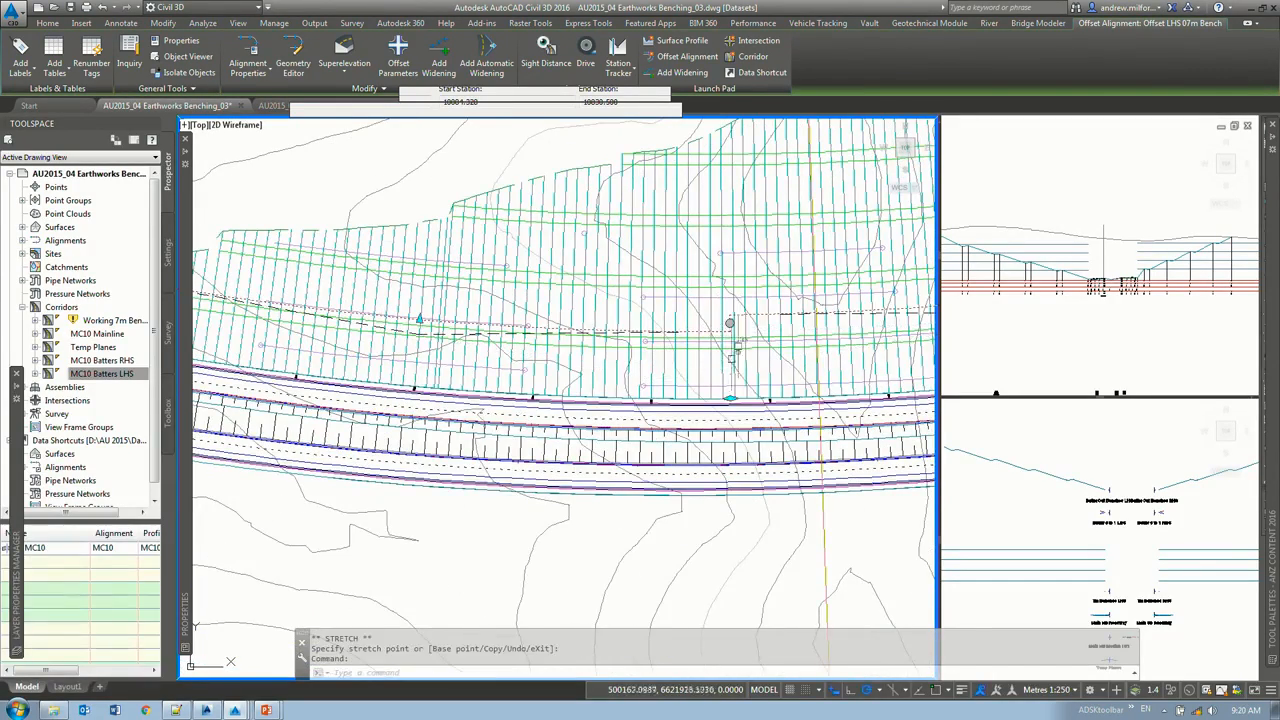
{"action": "left_click", "coordinate": [730, 397]}
{"action": "middle_click_drag", "start_coordinate": [293, 369], "coordinate": [403, 376]}
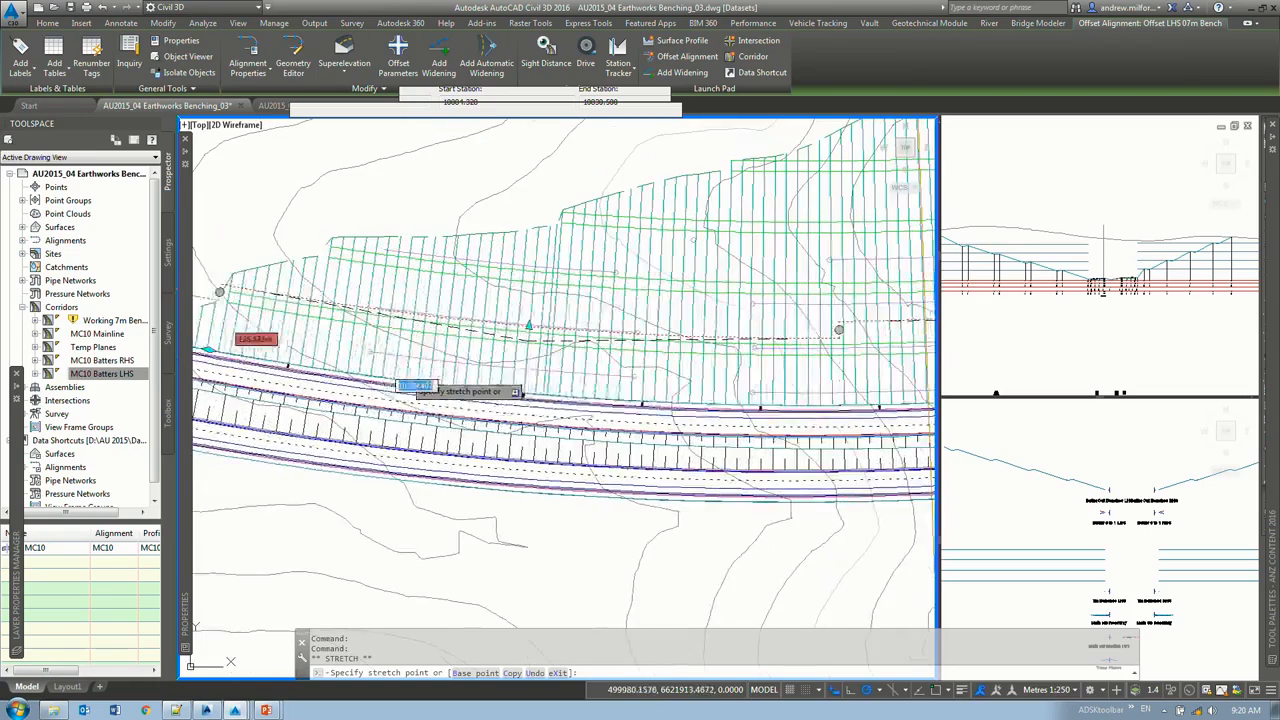
{"action": "left_click", "coordinate": [643, 376]}
Step: Add a second widening to the Offset LHS 07m Bench alignment and stretch its end to the circle marker ending the lowest target line
{"action": "middle_click_drag", "start_coordinate": [680, 374], "coordinate": [360, 394]}
{"action": "middle_click_drag", "start_coordinate": [449, 386], "coordinate": [353, 400]}
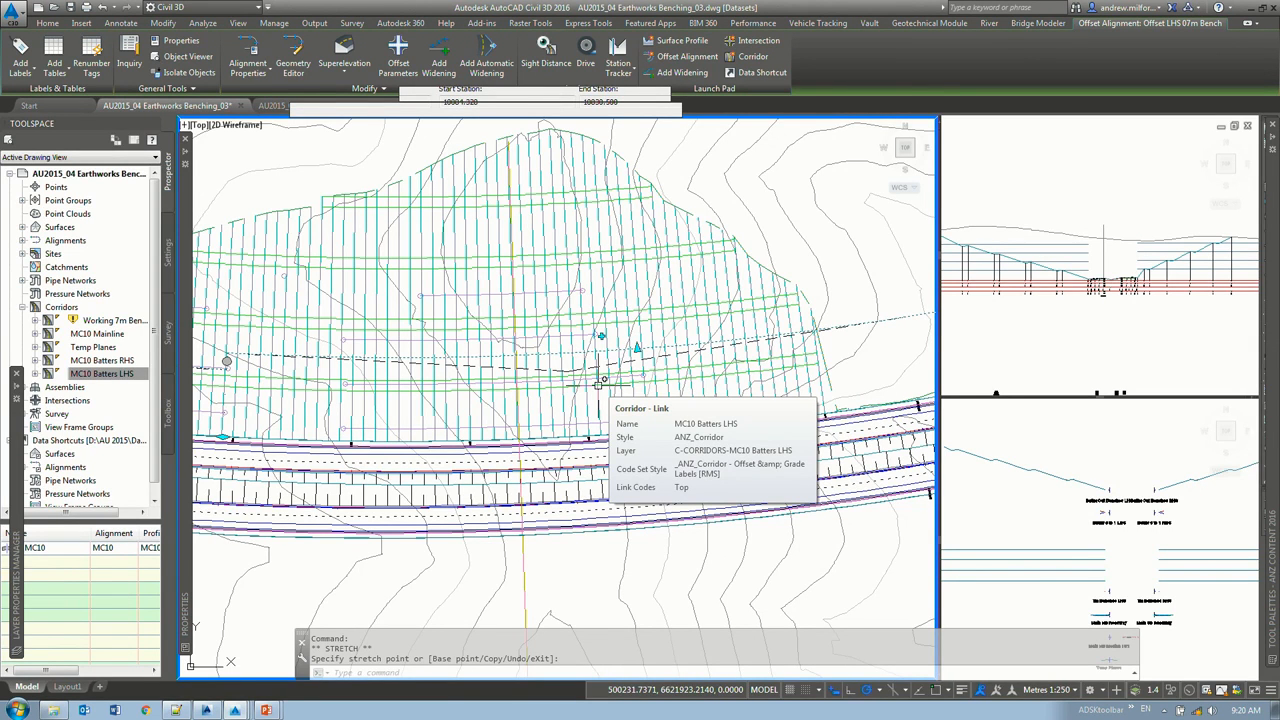
{"action": "middle_click_drag", "start_coordinate": [767, 420], "coordinate": [673, 421]}
{"action": "left_click", "coordinate": [507, 336]}
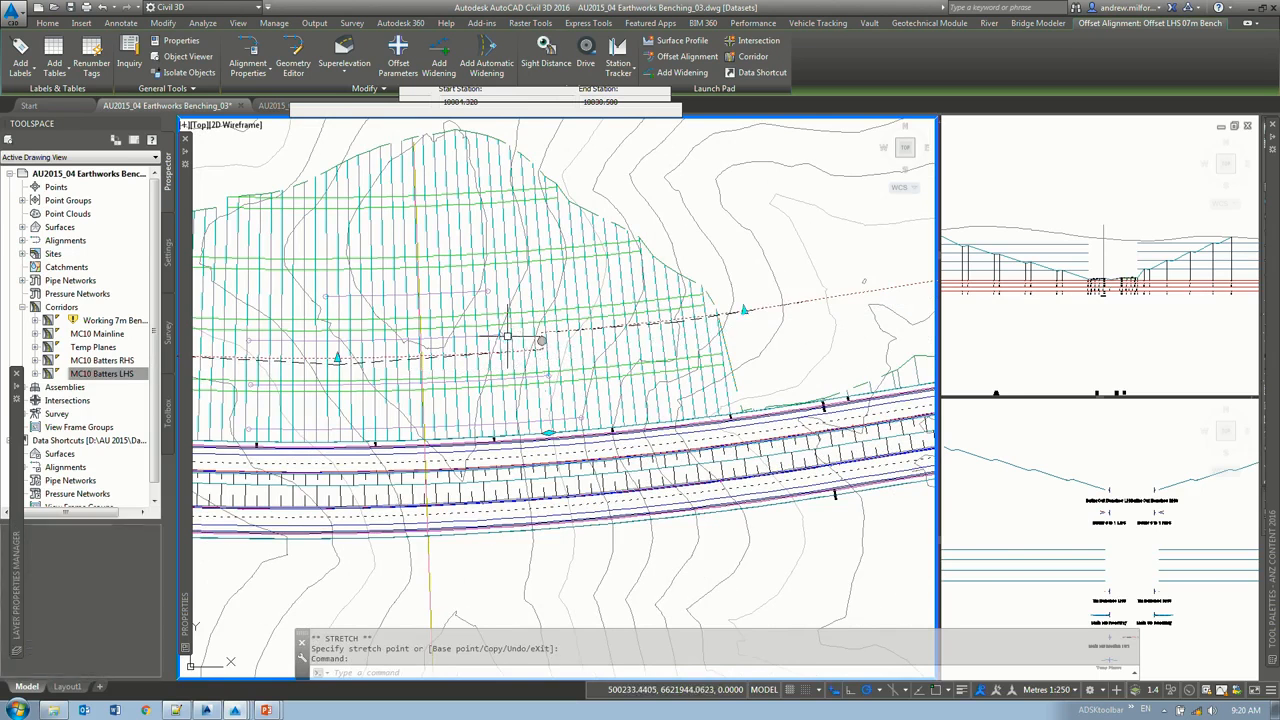
{"action": "left_click", "coordinate": [549, 432]}
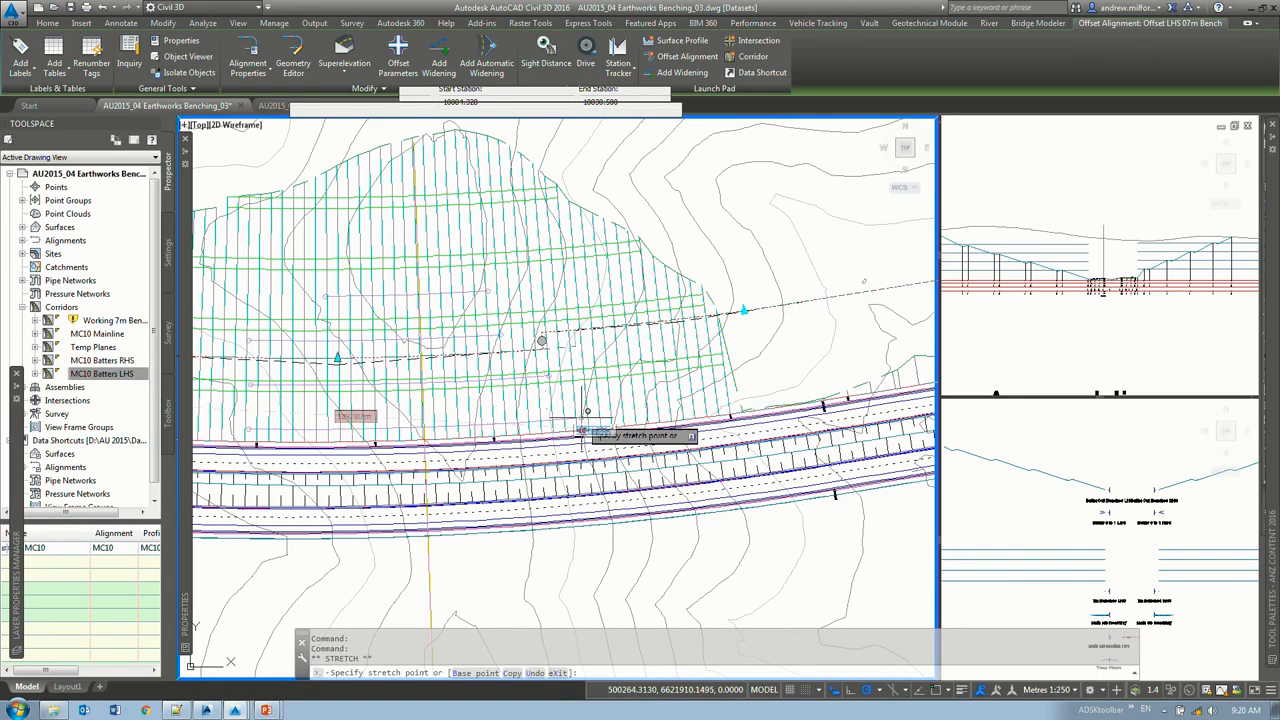
{"action": "left_click", "coordinate": [582, 430]}
Step: Offset the second widening to about -5.25 m by snapping it perpendicular to the lowest target line
{"action": "middle_click_drag", "start_coordinate": [597, 366], "coordinate": [810, 375]}
{"action": "left_click", "coordinate": [566, 366]}
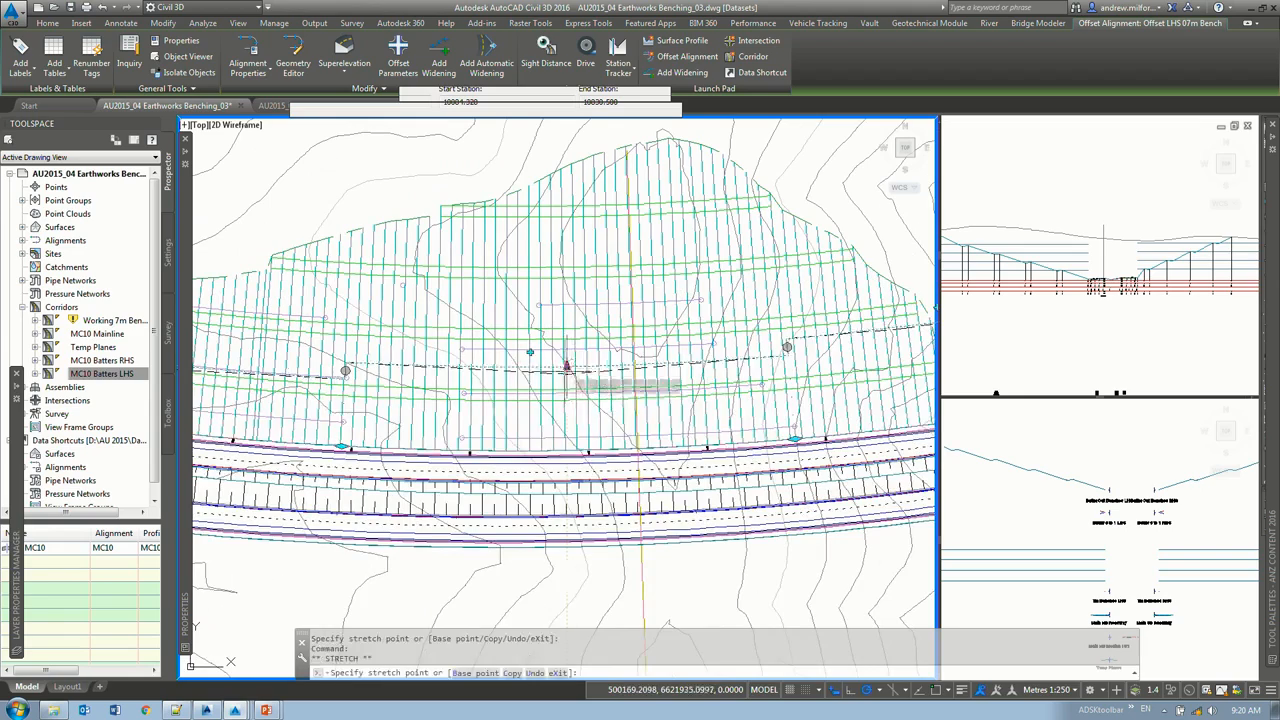
{"action": "right_click", "coordinate": [567, 439], "text": "shift"}
{"action": "left_click", "coordinate": [600, 432]}
{"action": "scroll", "coordinate": [566, 440], "scroll_direction": "up", "scroll_amount": 3}
{"action": "left_click", "coordinate": [572, 441]}
Step: Set the offset of the alignment's first widening to -10 m
{"action": "middle_click_drag", "start_coordinate": [572, 441], "coordinate": [800, 454]}
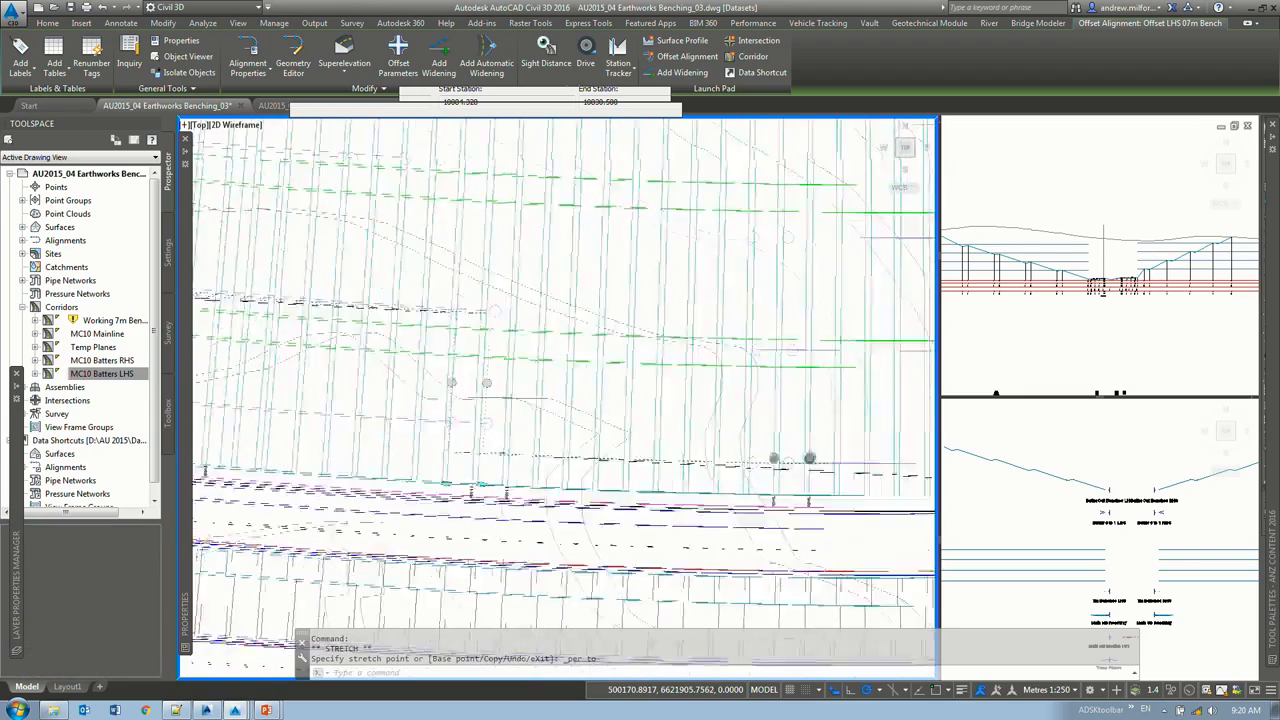
{"action": "middle_click_drag", "start_coordinate": [250, 400], "coordinate": [771, 414]}
{"action": "left_click", "coordinate": [414, 295]}
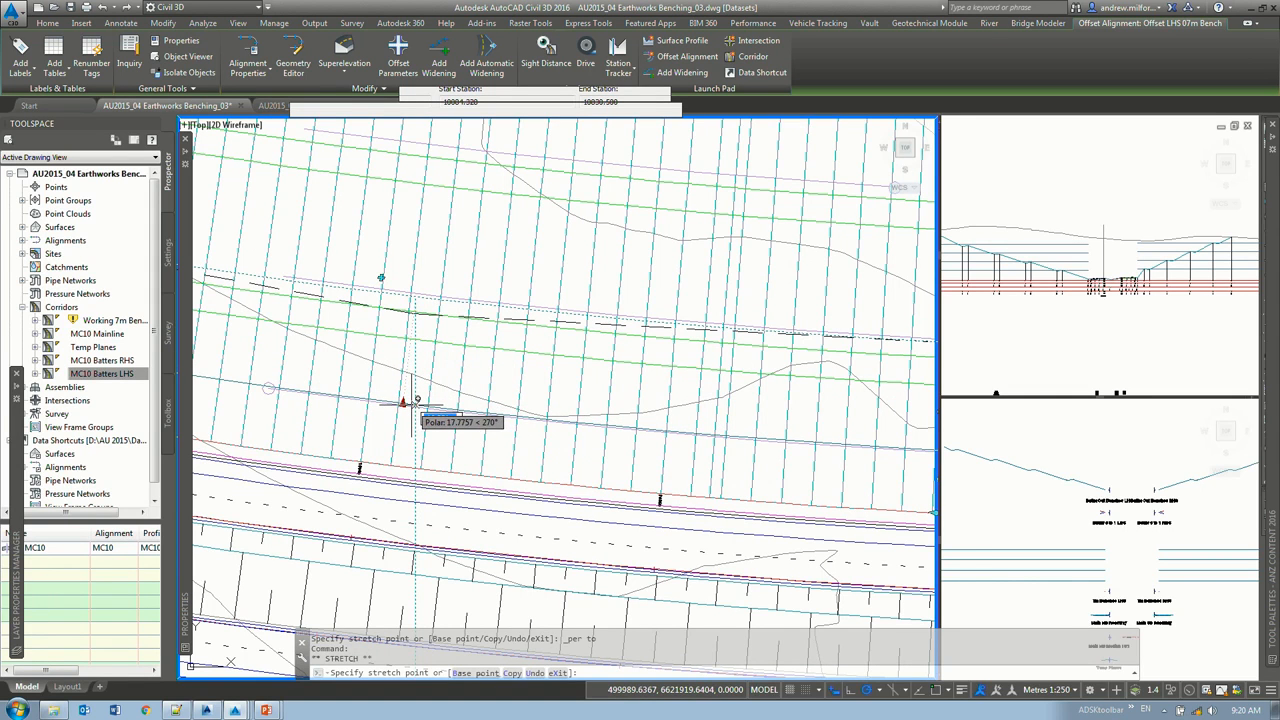
{"action": "type", "text": "-10"}
{"action": "key", "text": "Return"}
{"action": "key", "text": "Escape"}
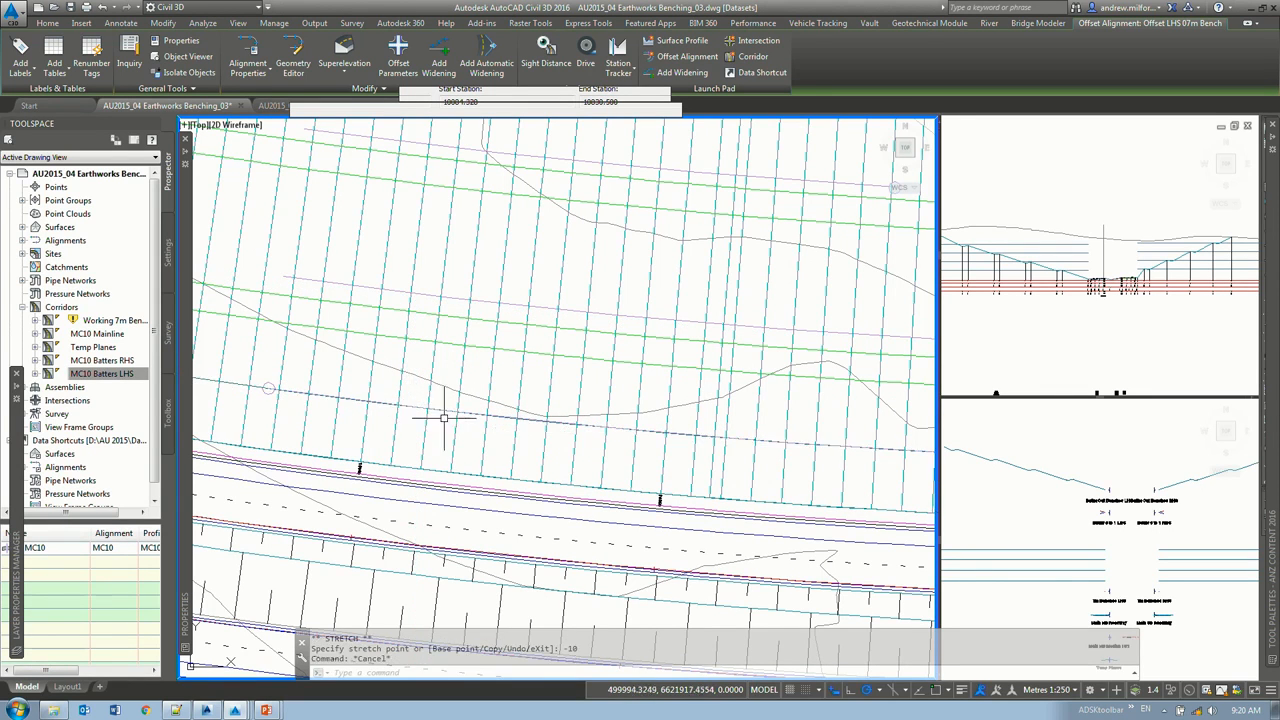
Step: Stretch the first widening's transition in to the circle marker at the start of the target line, about 67.5 m long
{"action": "middle_click_drag", "start_coordinate": [444, 418], "coordinate": [855, 494]}
{"action": "left_click", "coordinate": [285, 386]}
{"action": "middle_click_drag", "start_coordinate": [311, 409], "coordinate": [487, 352]}
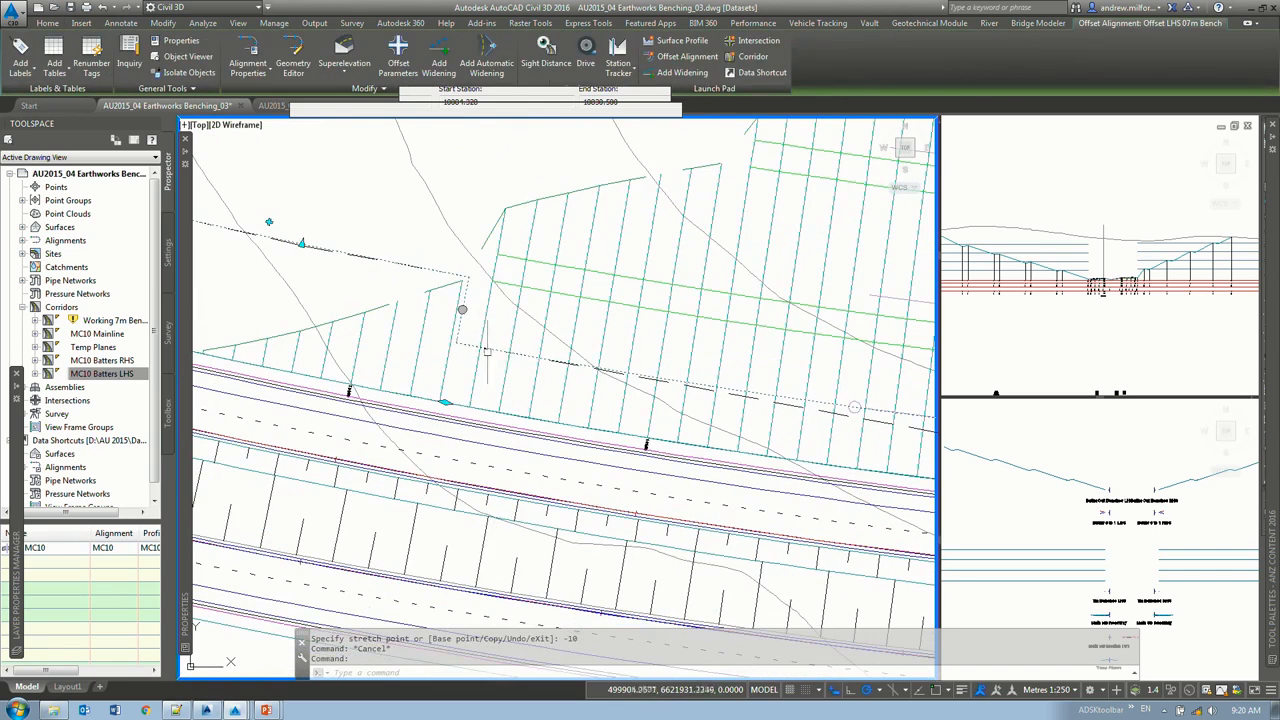
{"action": "left_click", "coordinate": [456, 342]}
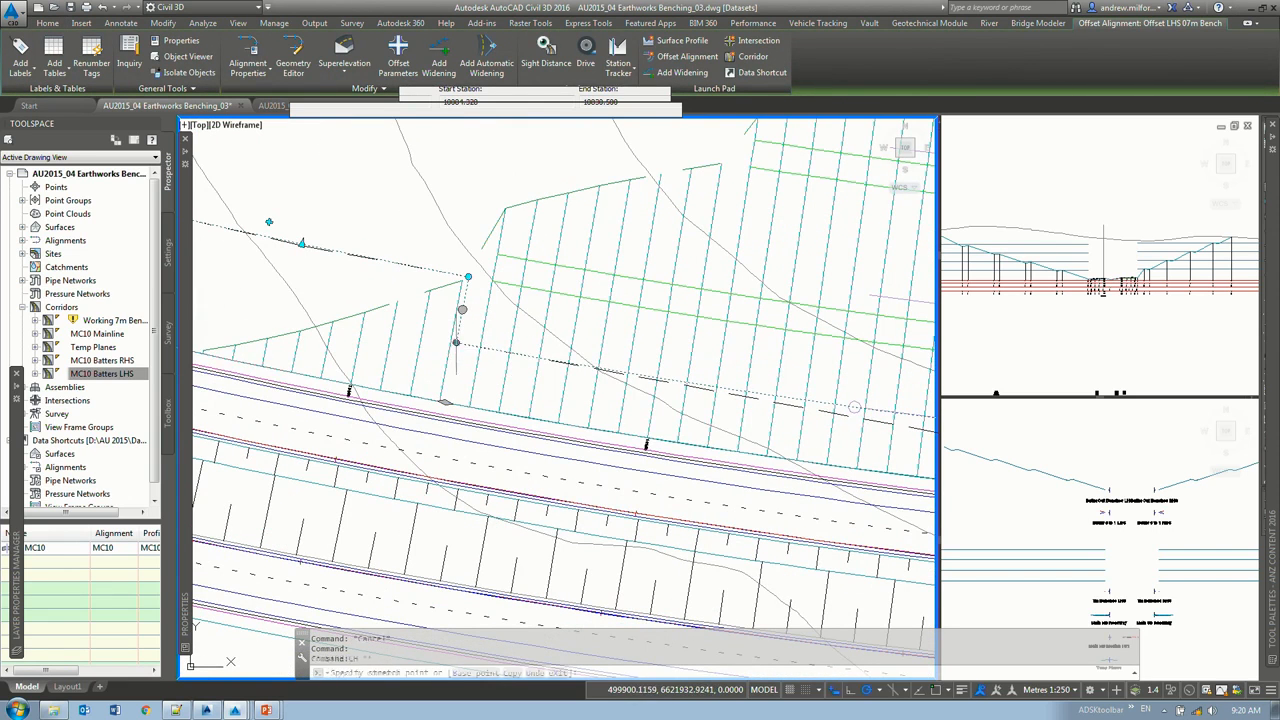
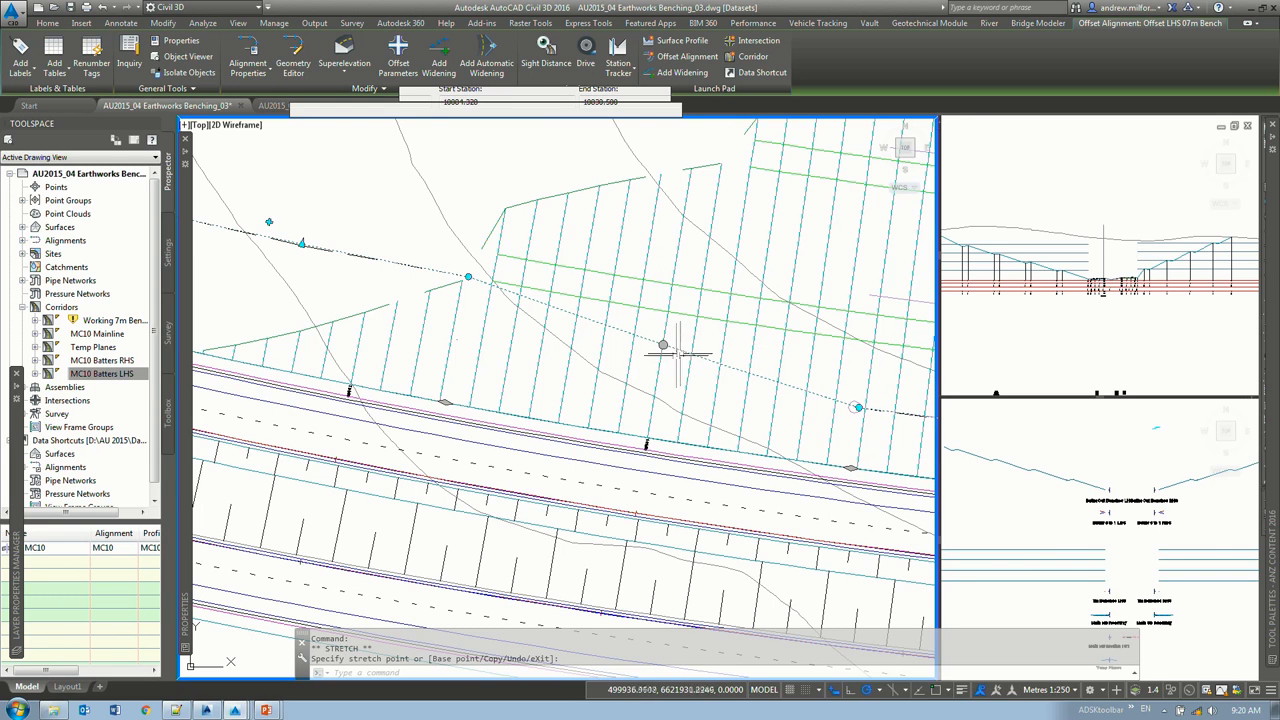
Step: Set Widening Group 1's transition in to Curve - Reverse Curve with a Curve 1 Radius of 1 m in the offset parameters
{"action": "left_click", "coordinate": [398, 52]}
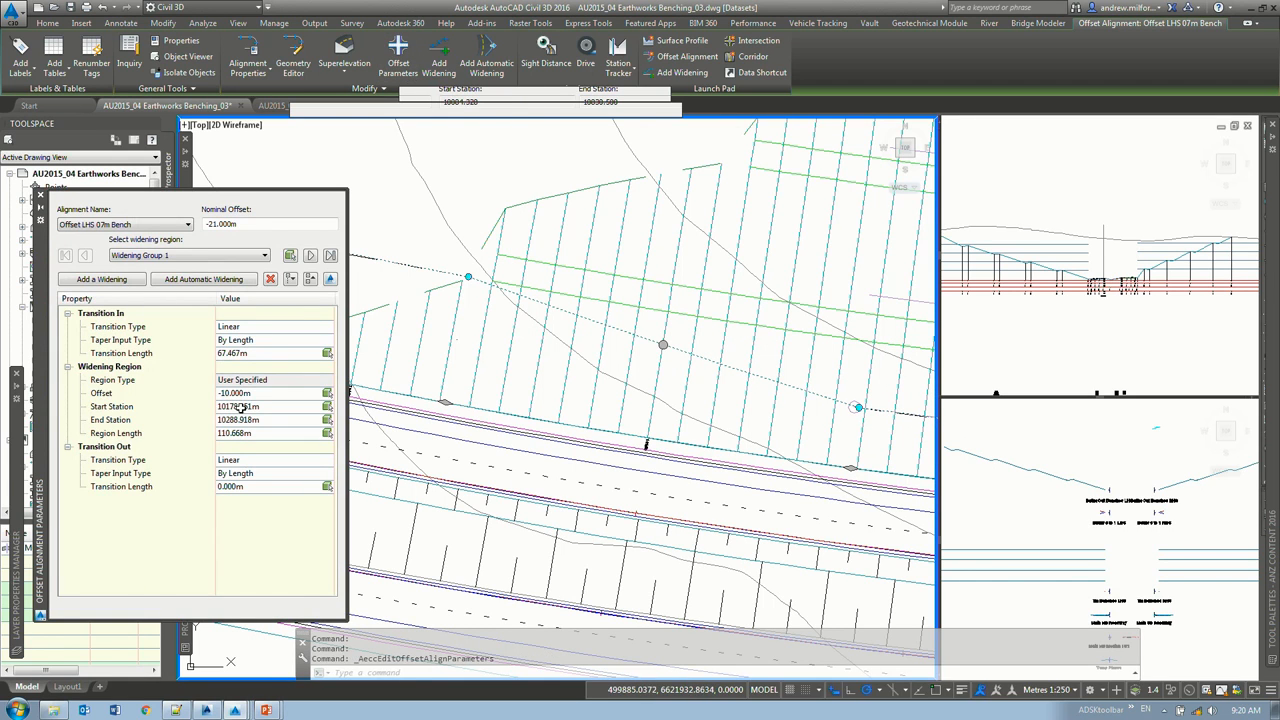
{"action": "left_click", "coordinate": [313, 328]}
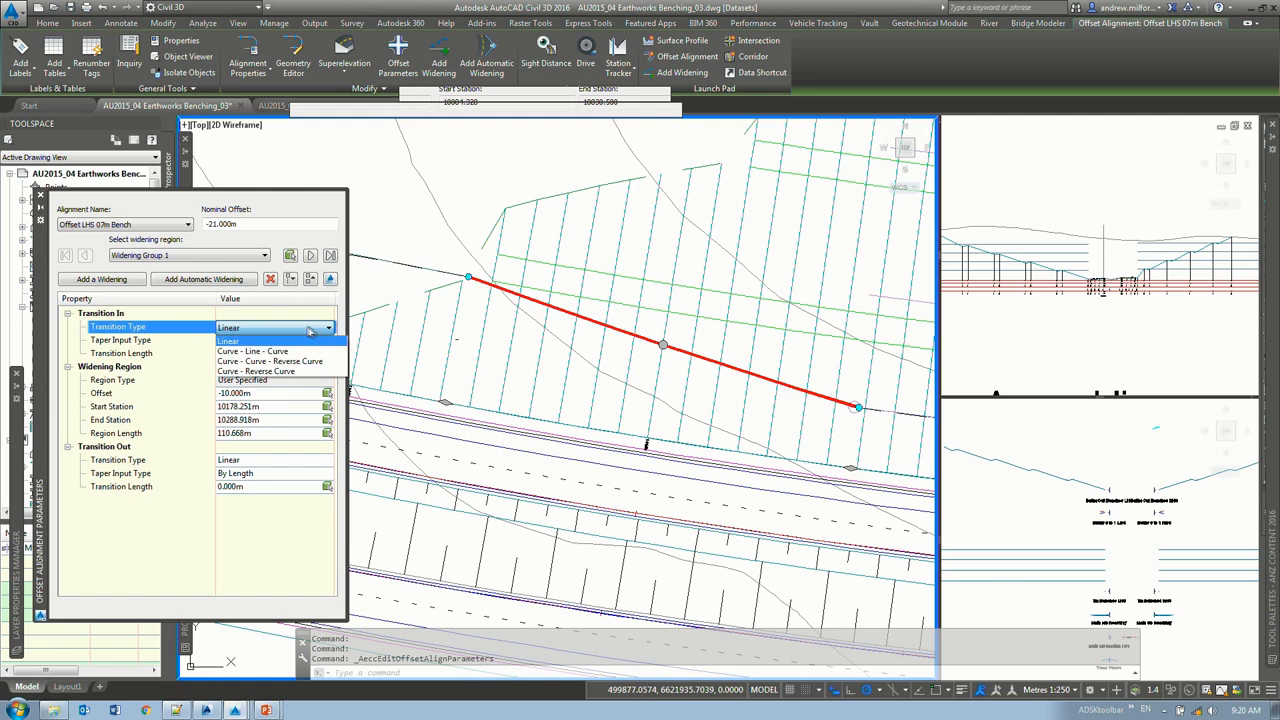
{"action": "left_click", "coordinate": [275, 375]}
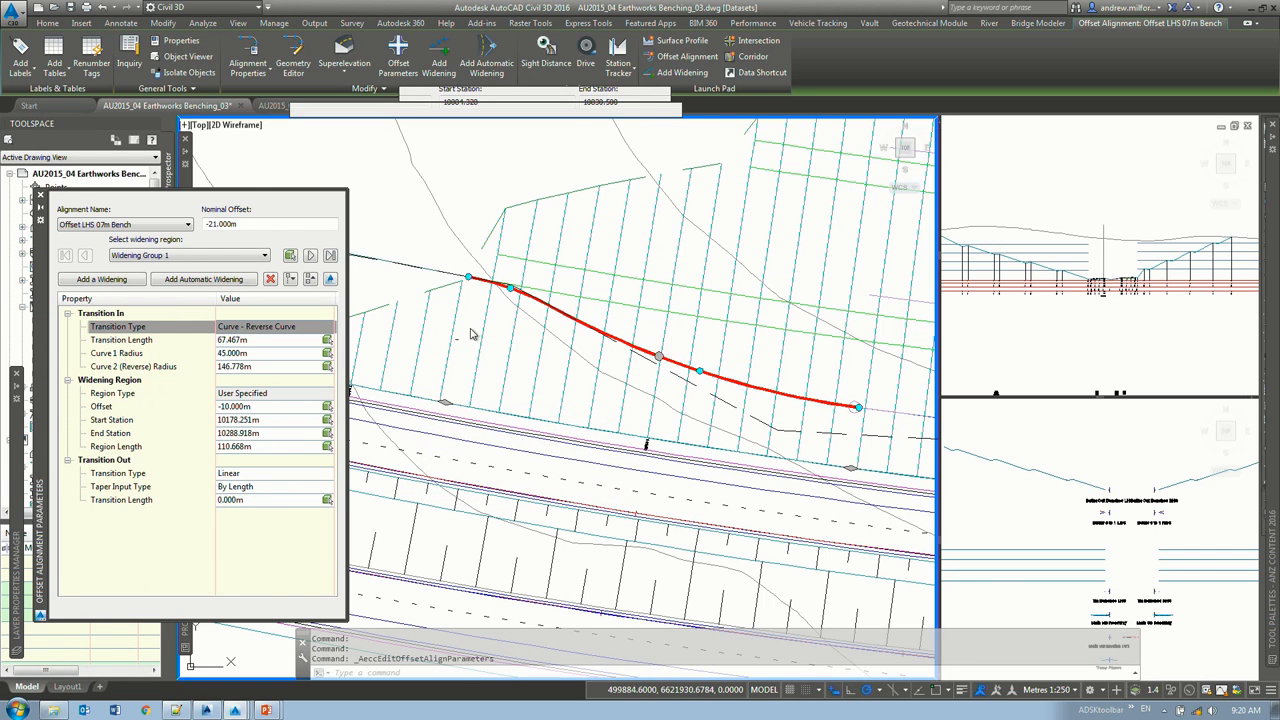
{"action": "left_click", "coordinate": [93, 354]}
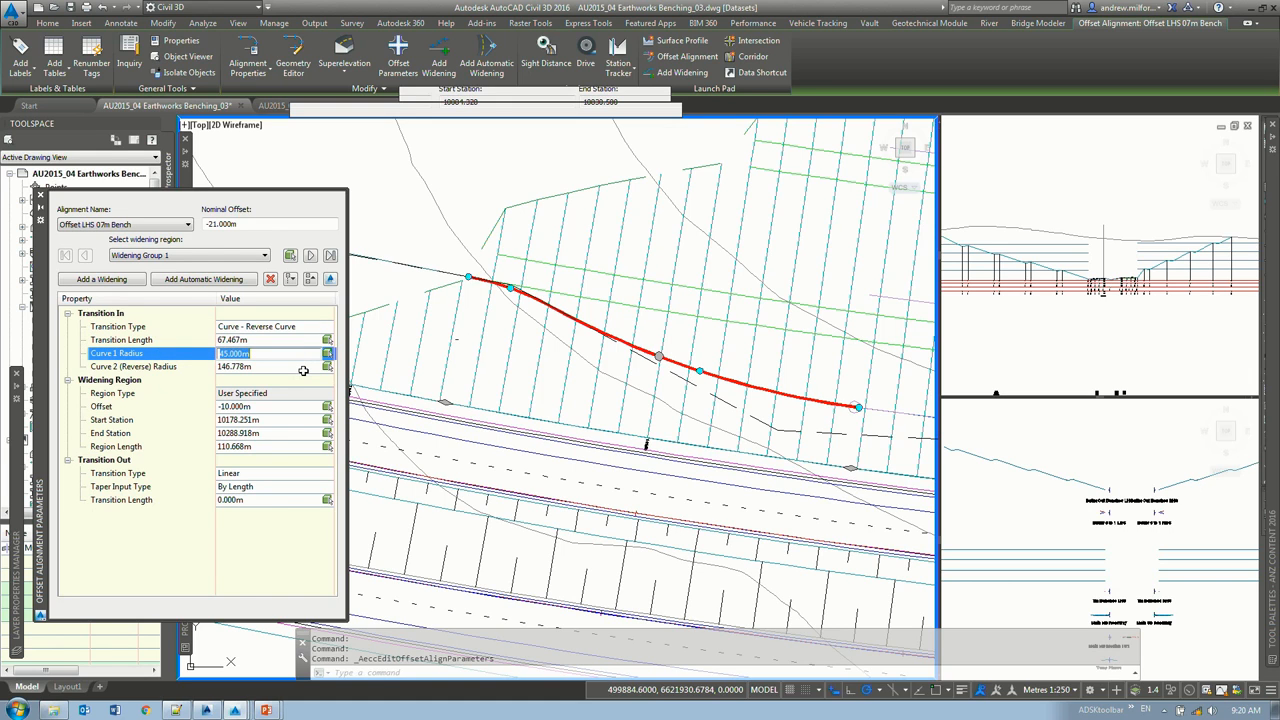
{"action": "type", "text": "1"}
{"action": "key", "text": "Return"}
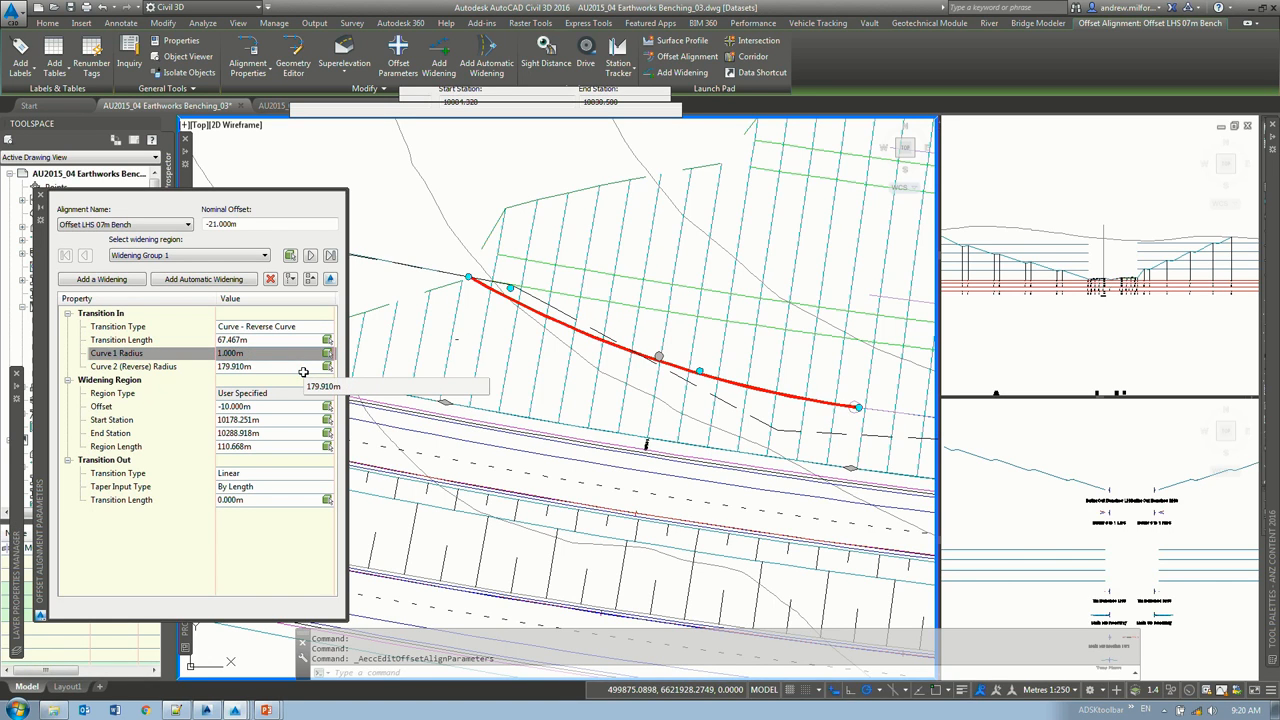
{"action": "key", "text": "Escape"}
Step: Stretch the transition between the first and second widenings to the next circle marker, about 51 m long
{"action": "mouse_move", "coordinate": [829, 441]}
{"action": "middle_mouse_down"}
{"action": "mouse_move", "coordinate": [537, 386]}
{"action": "mouse_move", "coordinate": [250, 370]}
{"action": "middle_mouse_up"}
{"action": "middle_click_drag", "start_coordinate": [880, 432], "coordinate": [613, 366]}
{"action": "left_click", "coordinate": [542, 352]}
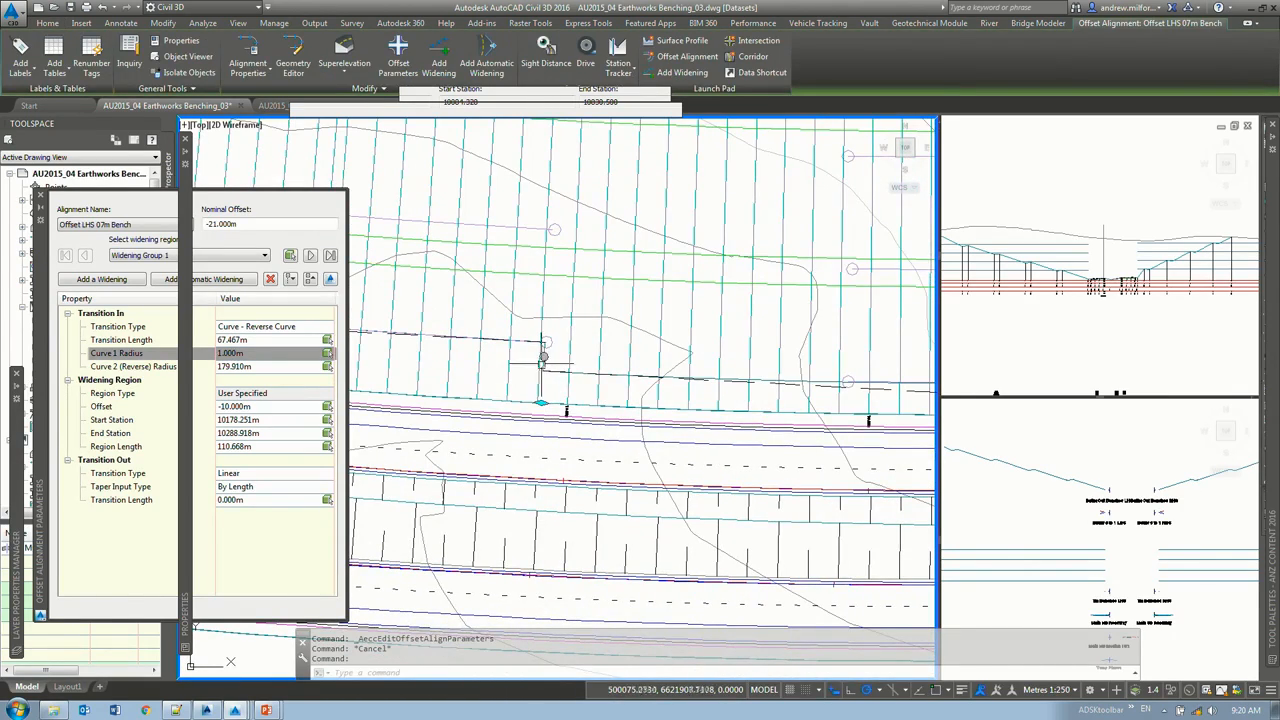
{"action": "left_click", "coordinate": [542, 371]}
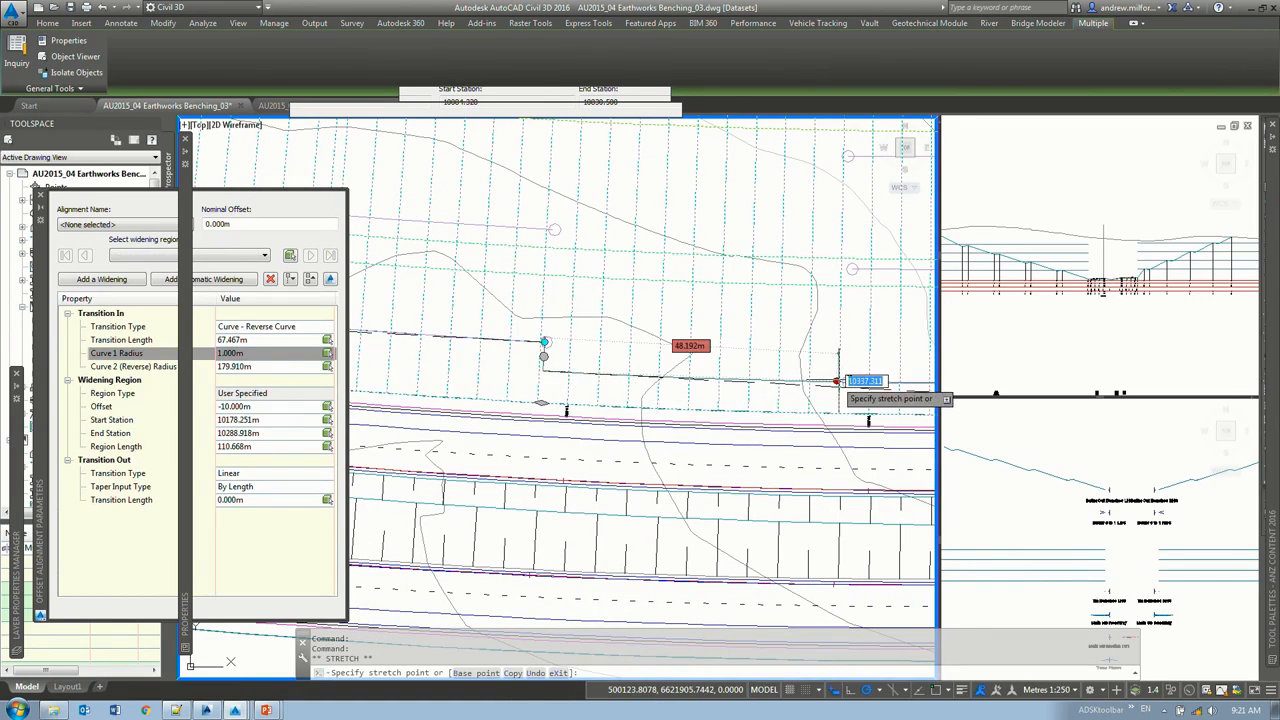
{"action": "left_click", "coordinate": [852, 381]}
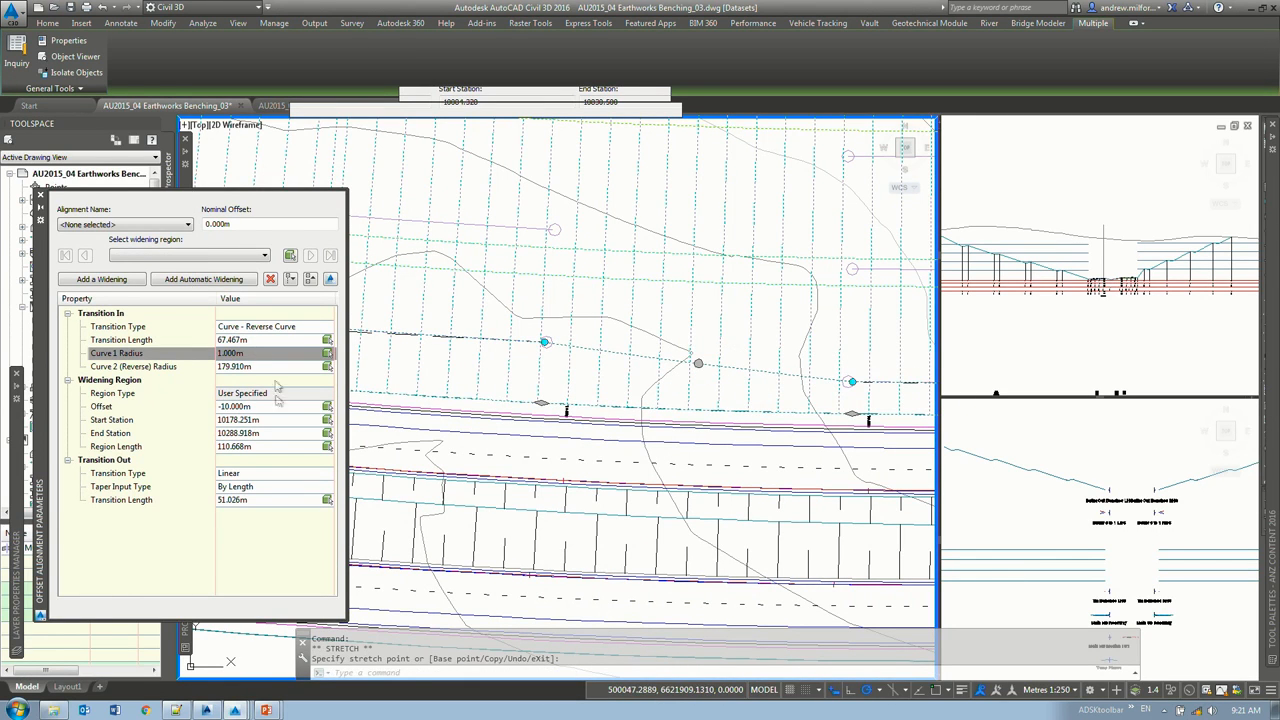
Step: Set the first widening's transition out to Curve - Reverse Curve with a 50 m length and a Curve 1 Radius of 125 m
{"action": "left_click", "coordinate": [258, 473]}
{"action": "left_click", "coordinate": [258, 473]}
{"action": "left_click", "coordinate": [265, 521]}
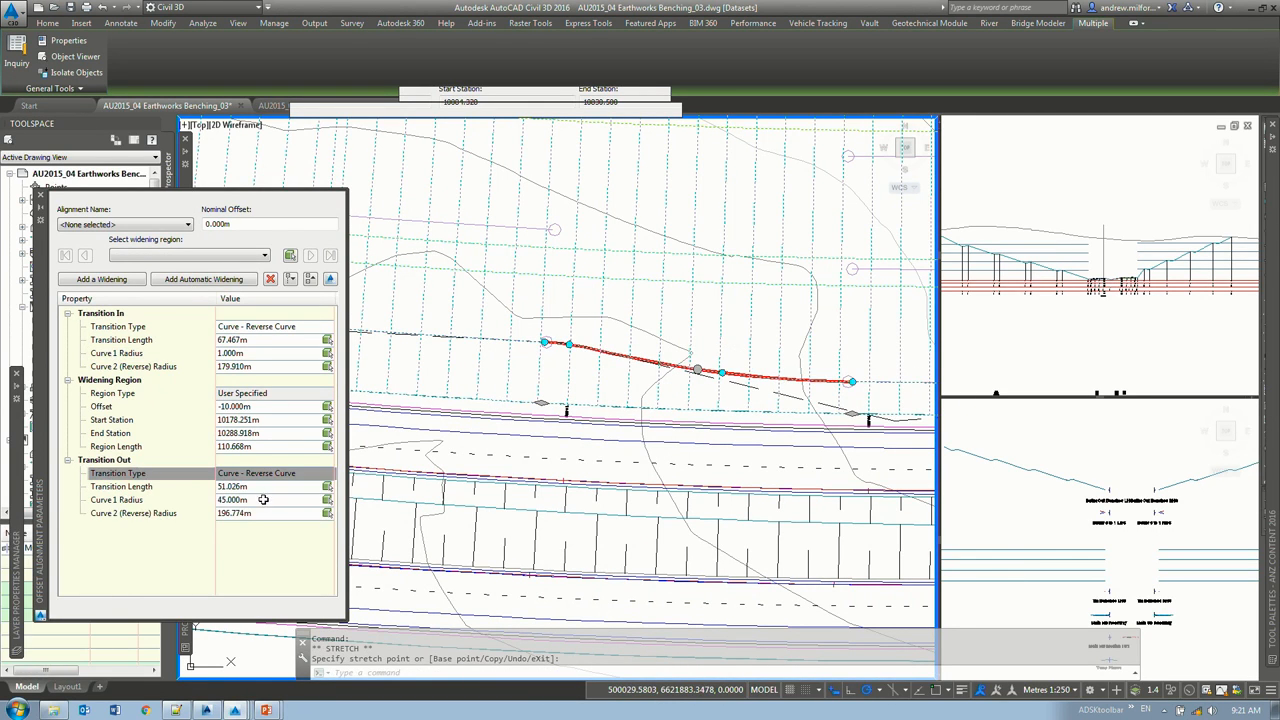
{"action": "left_click", "coordinate": [266, 500]}
{"action": "left_click", "coordinate": [278, 487]}
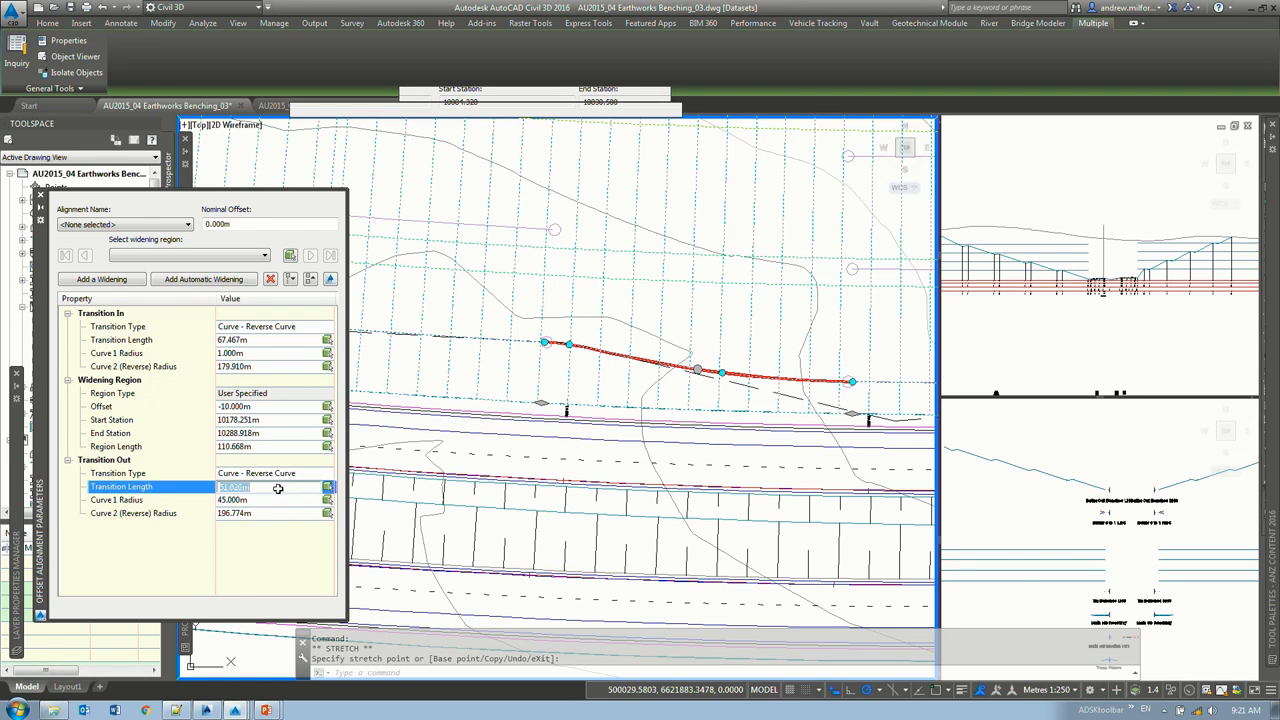
{"action": "type", "text": "50"}
{"action": "key", "text": "Return"}
{"action": "left_click", "coordinate": [255, 502]}
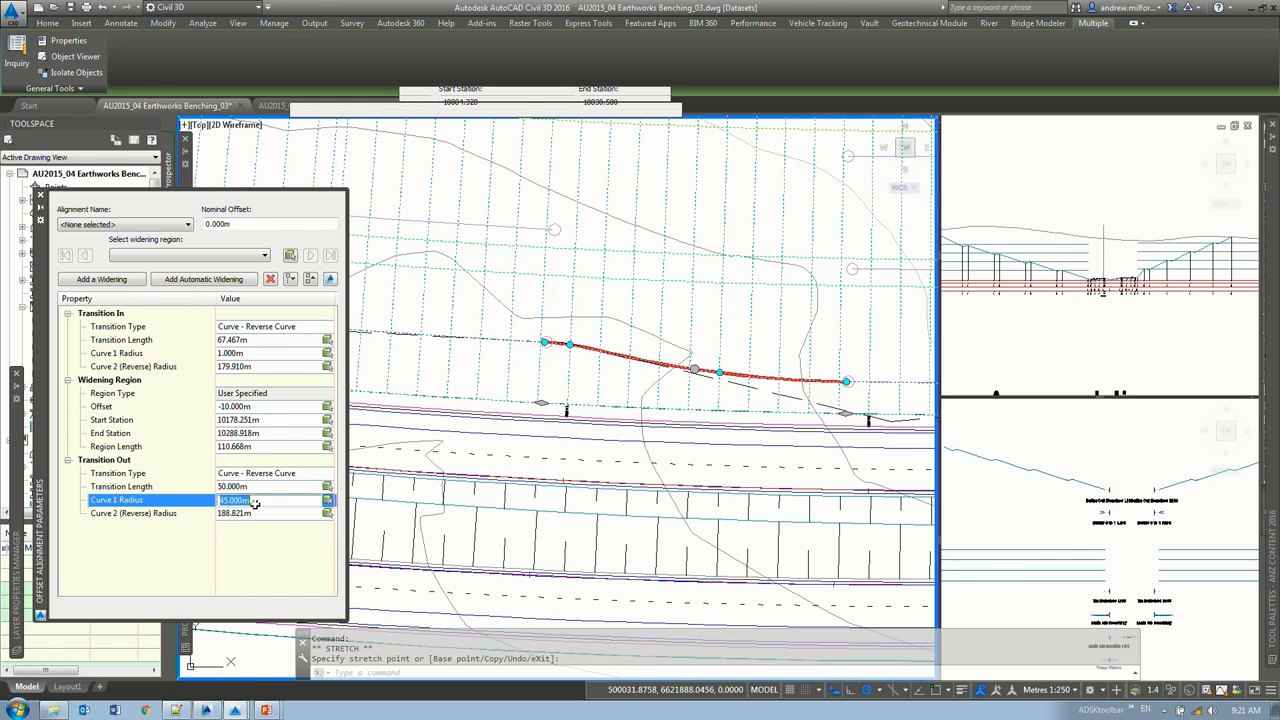
{"action": "type", "text": "125"}
{"action": "key", "text": "Return"}
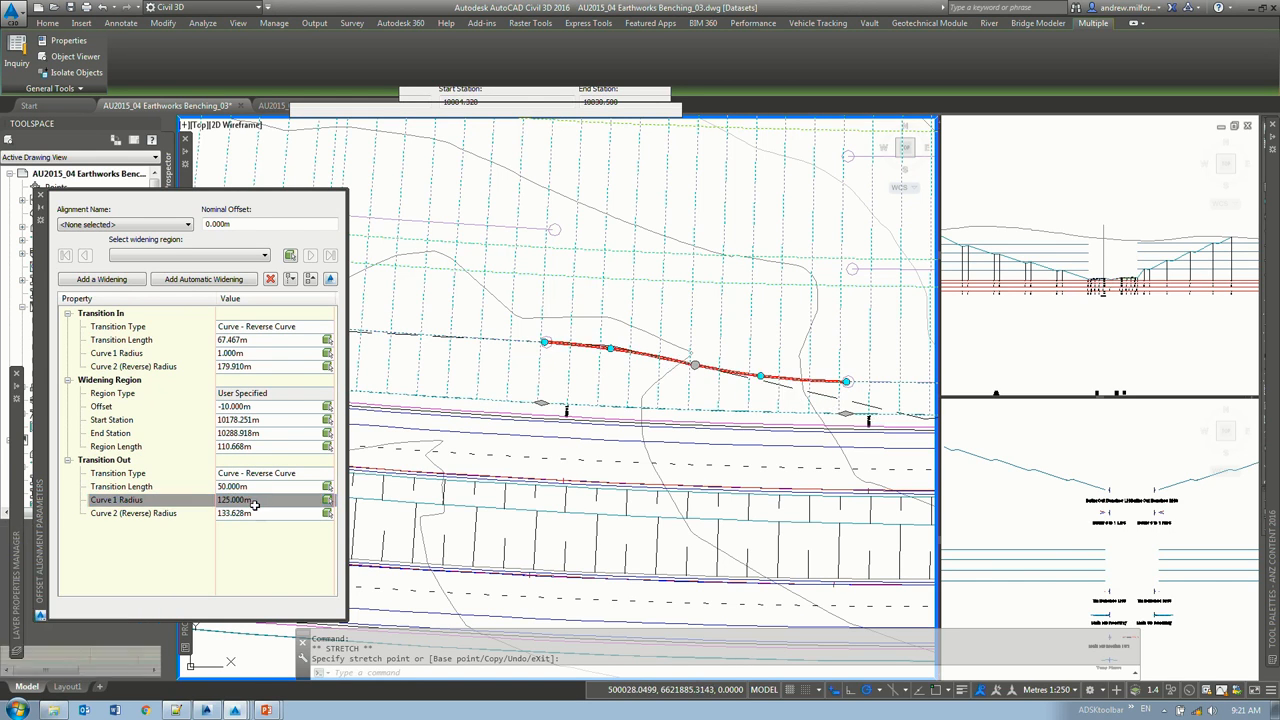
Step: Stretch the second widening's transition out to the far edge of the batter benches, about 63.5 m long
{"action": "scroll", "coordinate": [815, 405], "scroll_direction": "down", "scroll_amount": 2}
{"action": "mouse_move", "coordinate": [815, 405]}
{"action": "middle_mouse_down"}
{"action": "mouse_move", "coordinate": [661, 377]}
{"action": "mouse_move", "coordinate": [436, 383]}
{"action": "middle_mouse_up"}
{"action": "scroll", "coordinate": [791, 362], "scroll_direction": "up", "scroll_amount": 1}
{"action": "middle_click_drag", "start_coordinate": [791, 362], "coordinate": [668, 356]}
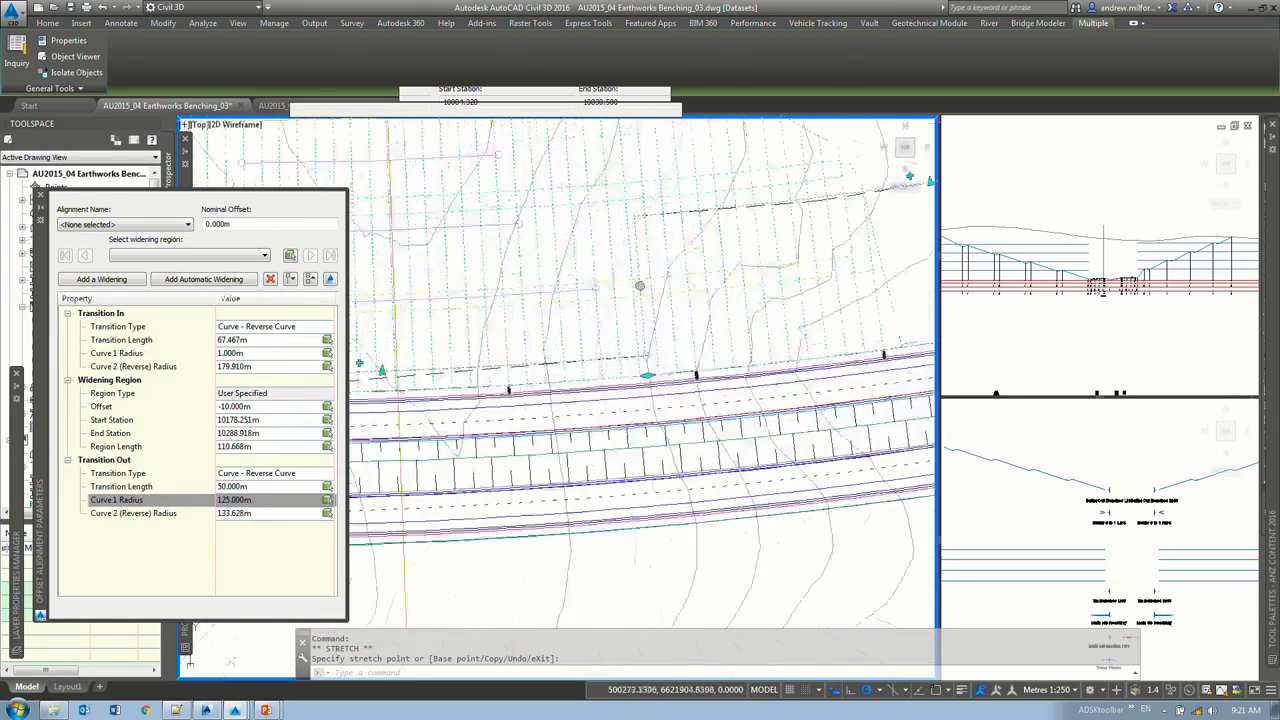
{"action": "left_click", "coordinate": [640, 285]}
{"action": "left_click", "coordinate": [635, 216]}
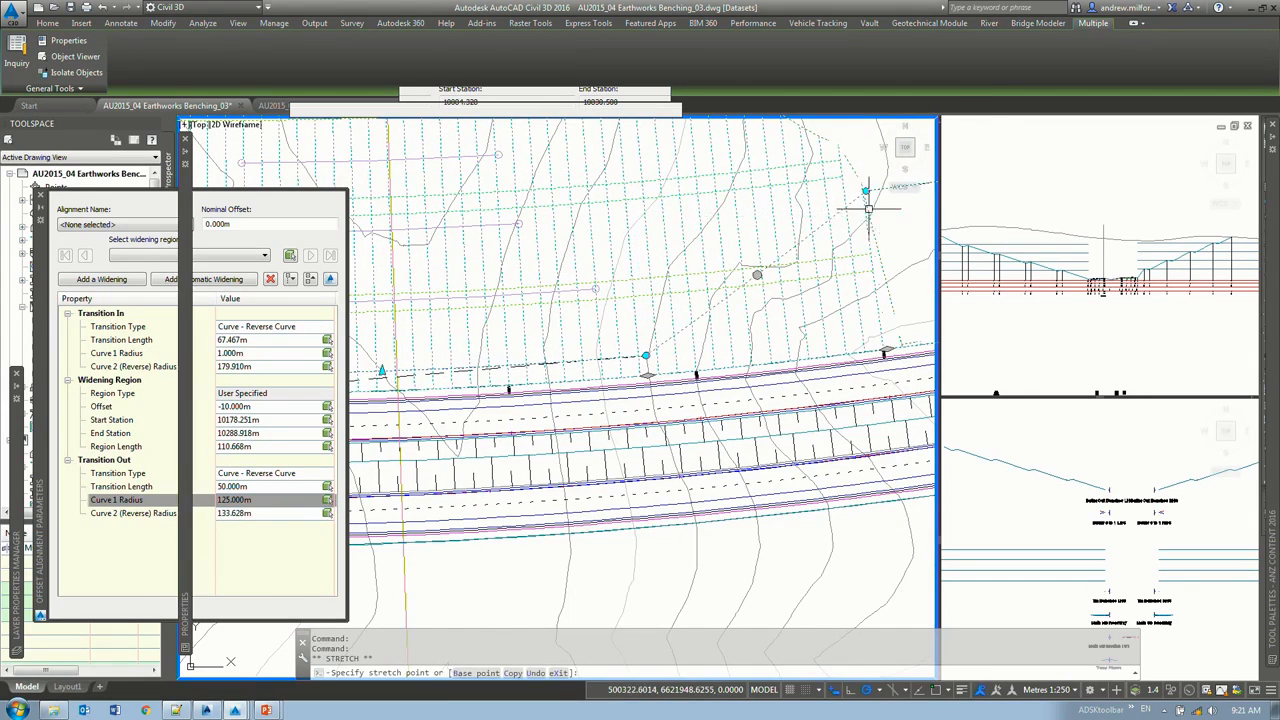
{"action": "left_click", "coordinate": [867, 194]}
{"action": "middle_click_drag", "start_coordinate": [901, 228], "coordinate": [800, 232]}
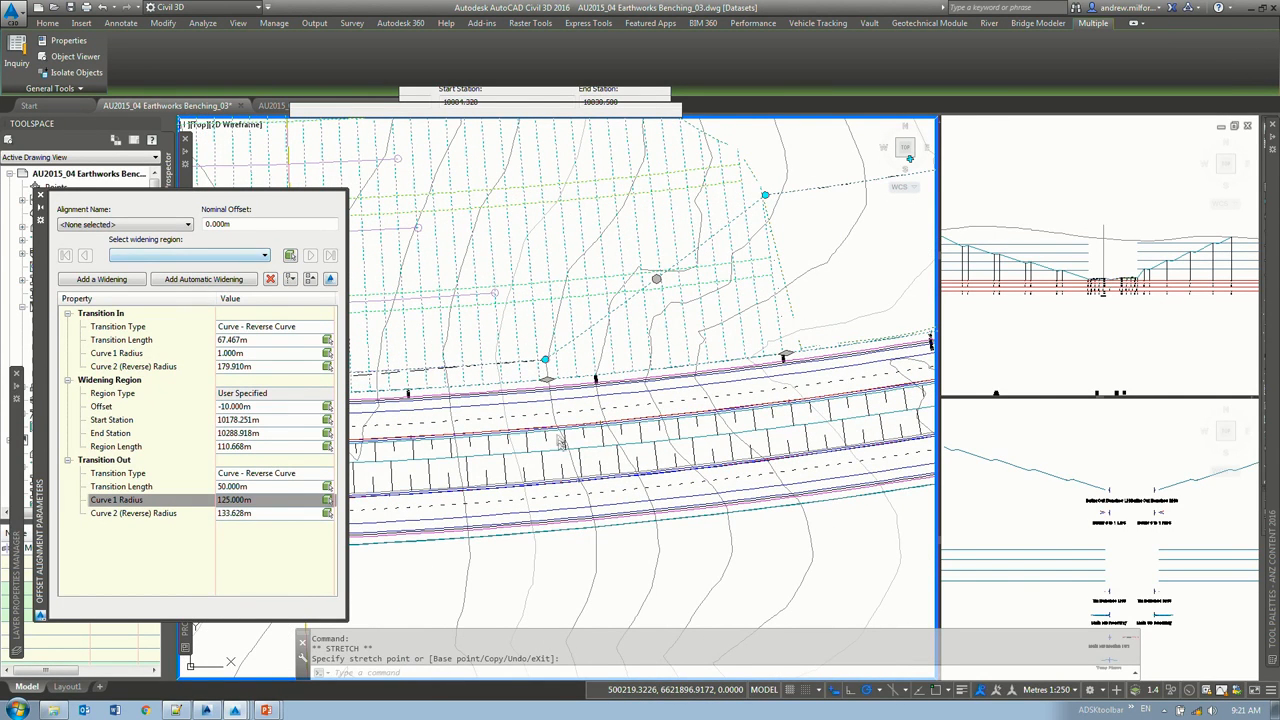
{"action": "key", "text": "Escape"}
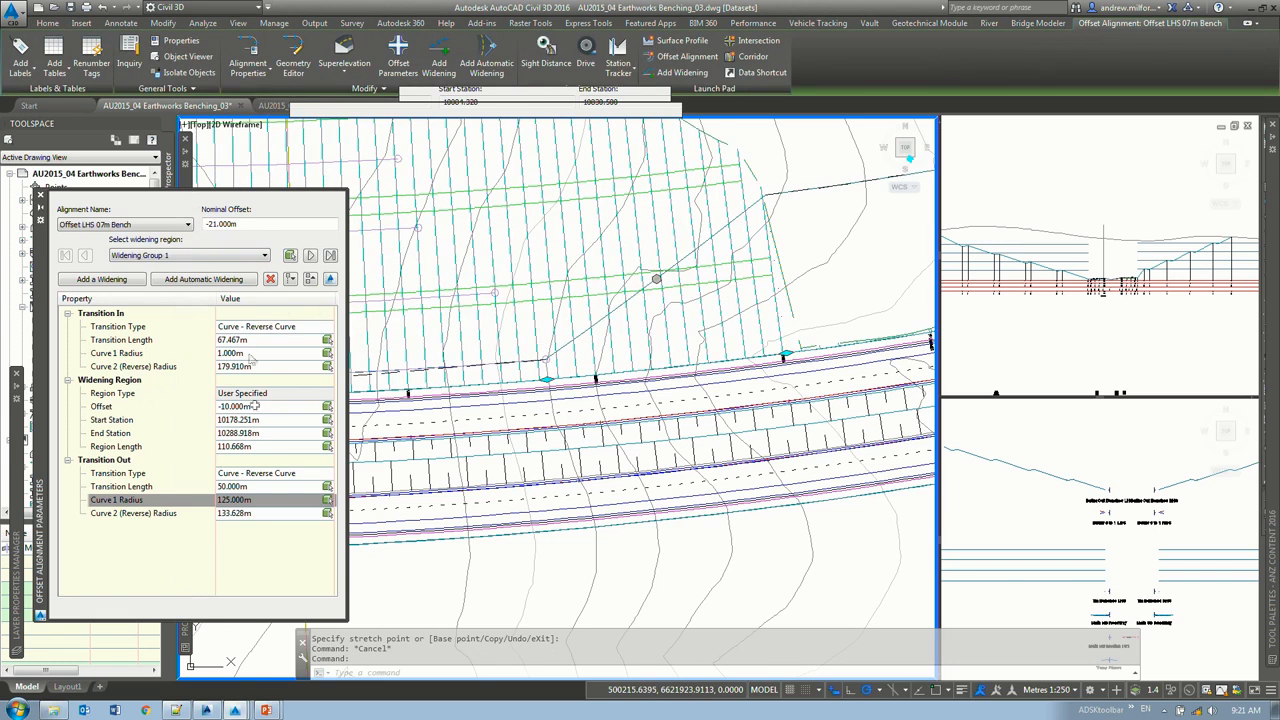
Step: Set Widening Group 2's transition out to Curve - Reverse Curve with a Curve 2 (Reverse) Radius of 1 m
{"action": "left_click", "coordinate": [310, 256]}
{"action": "left_click", "coordinate": [258, 474]}
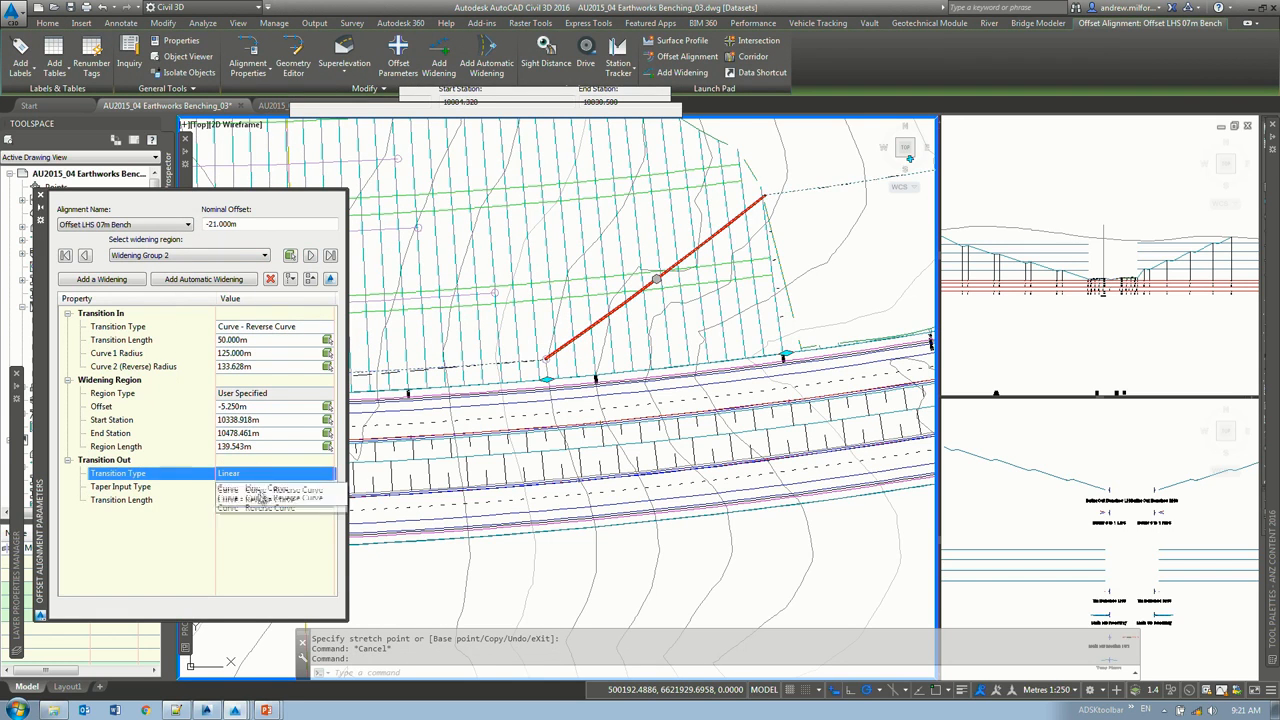
{"action": "left_click", "coordinate": [248, 516]}
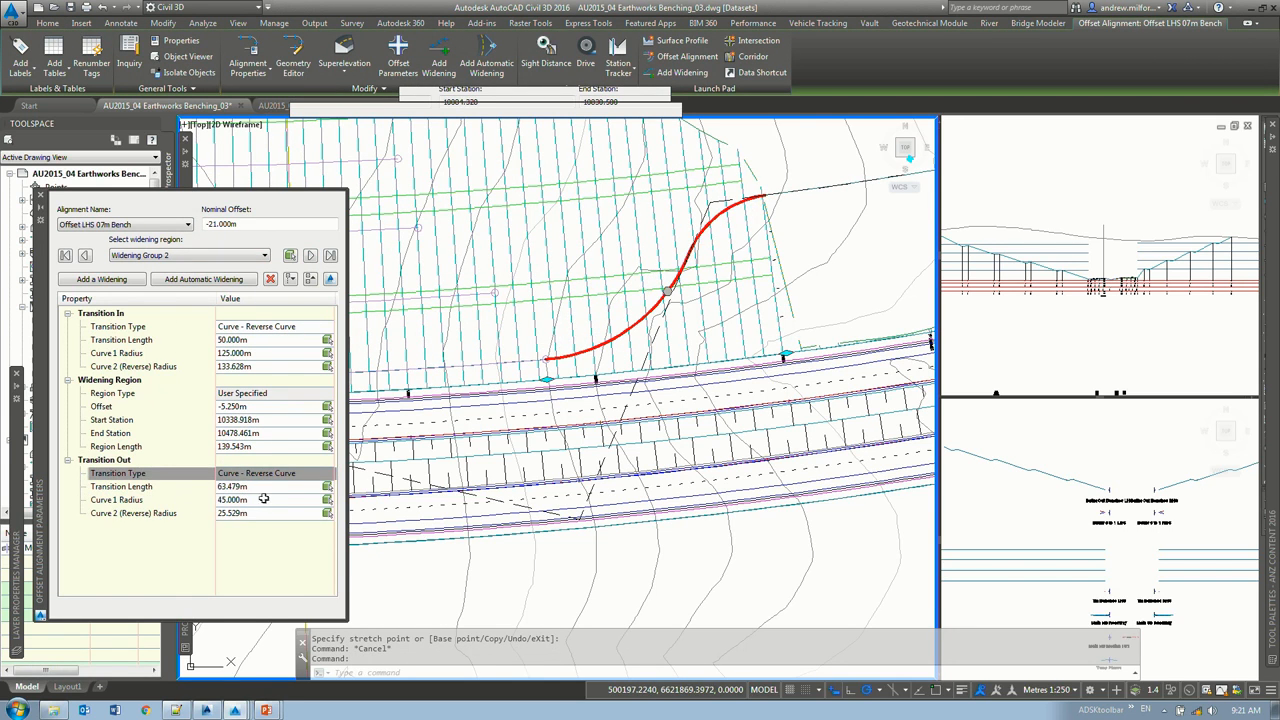
{"action": "left_click", "coordinate": [277, 513]}
{"action": "key", "text": "Return"}
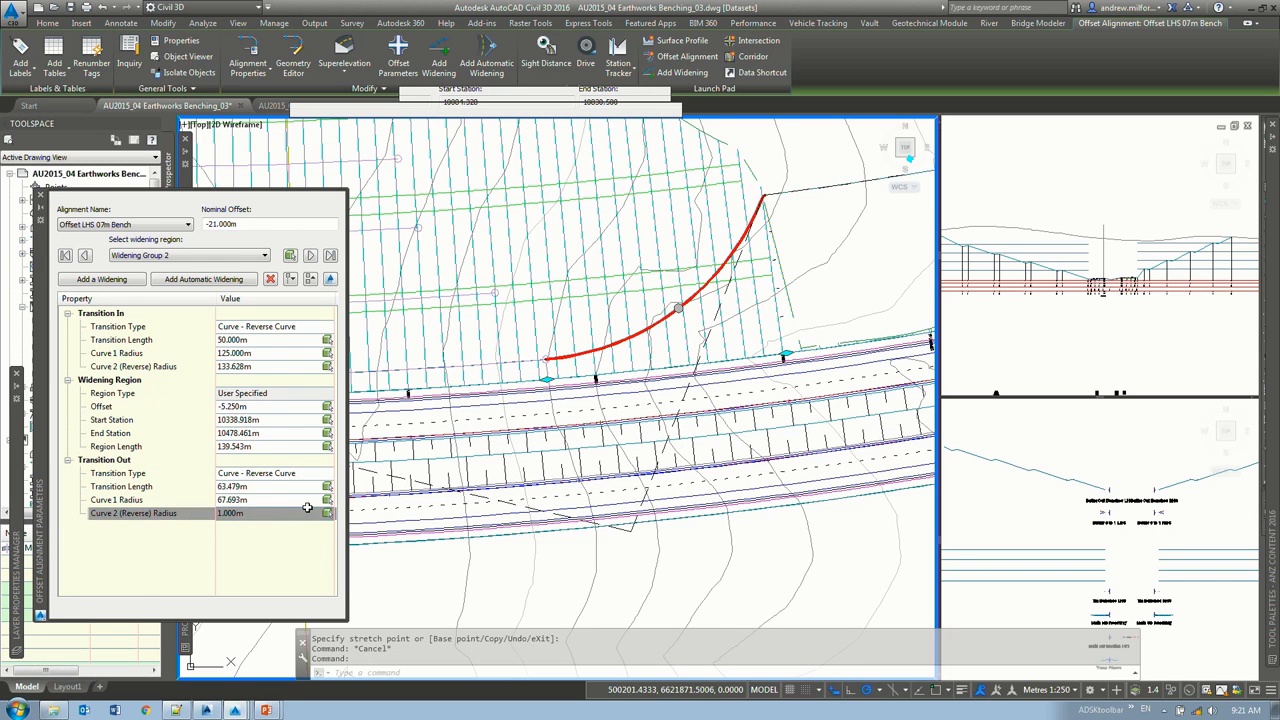
Step: Pull the alignment beyond the second widening closer to the road and stretch the transition's end to the last batter bench edge
{"action": "middle_click_drag", "start_coordinate": [775, 240], "coordinate": [541, 285]}
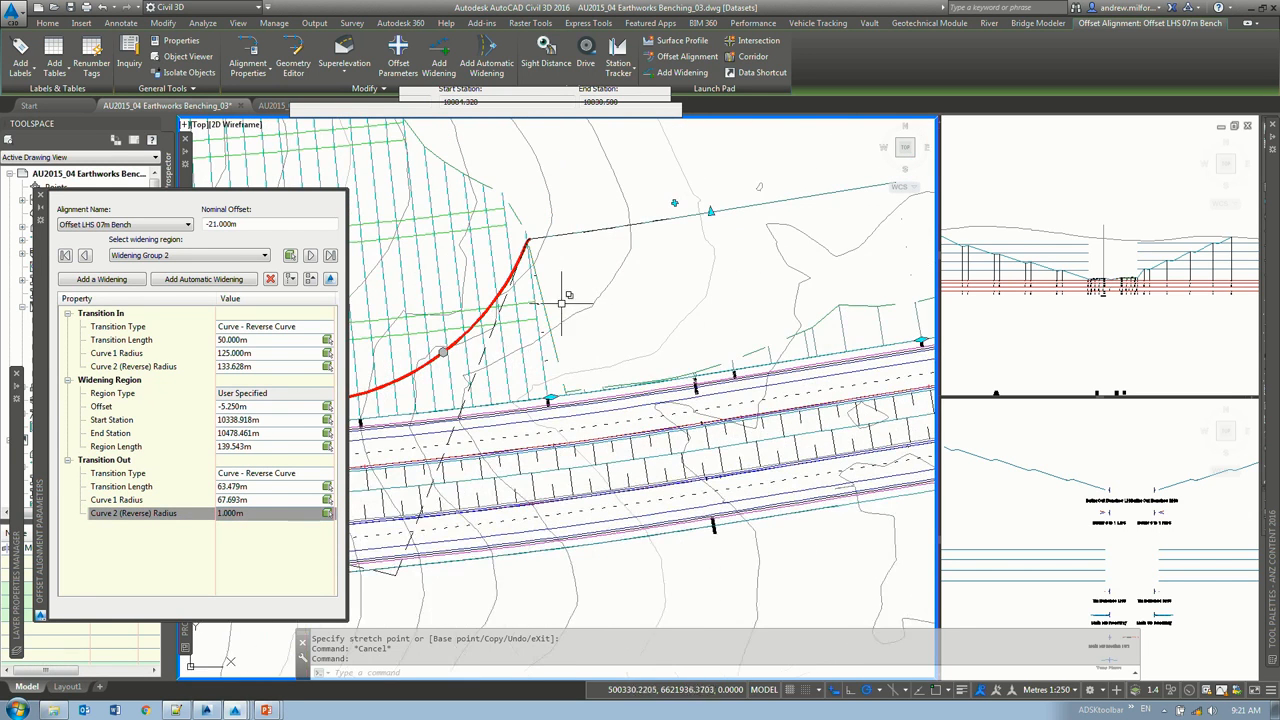
{"action": "scroll", "coordinate": [495, 337], "scroll_direction": "up", "scroll_amount": 2}
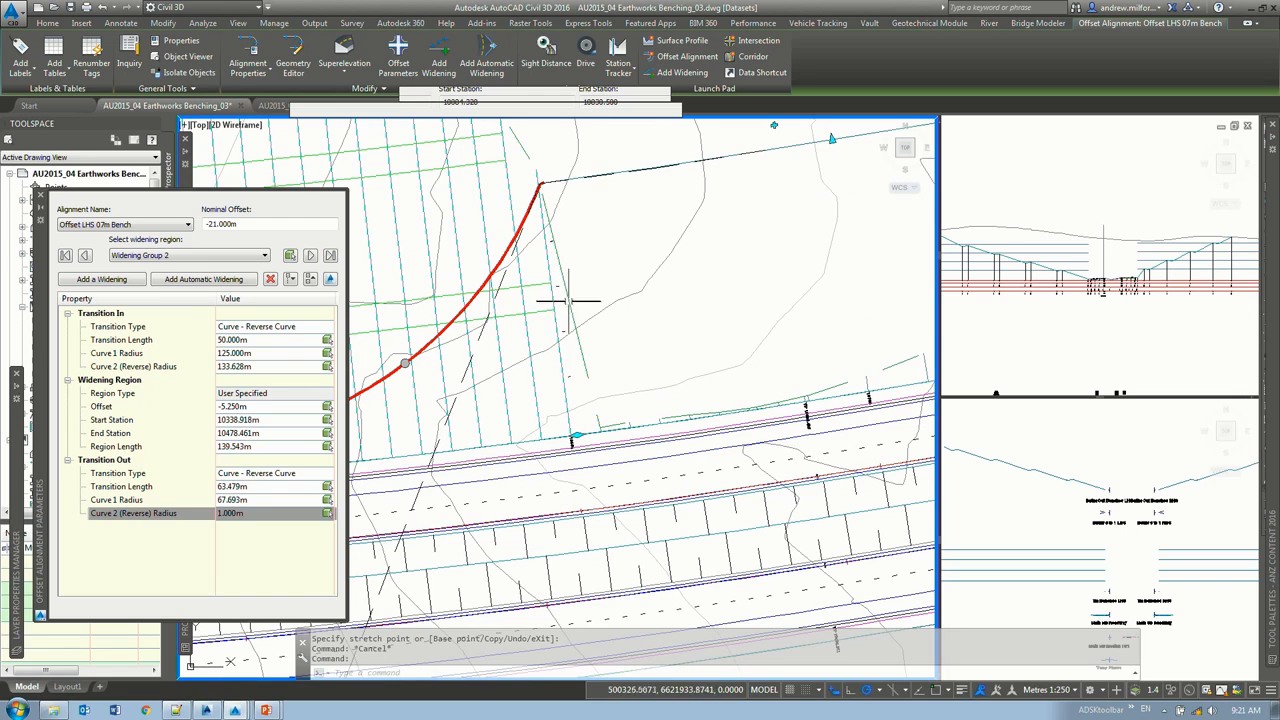
{"action": "left_click", "coordinate": [831, 138]}
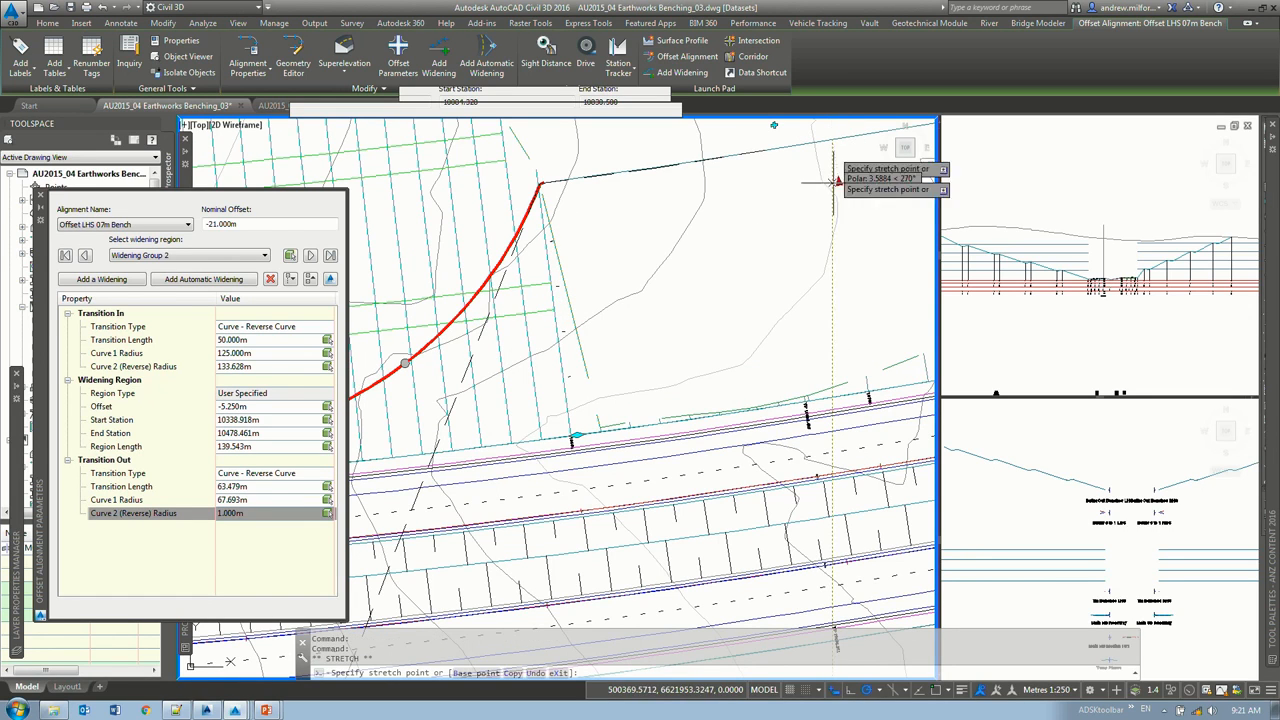
{"action": "left_click", "coordinate": [820, 287]}
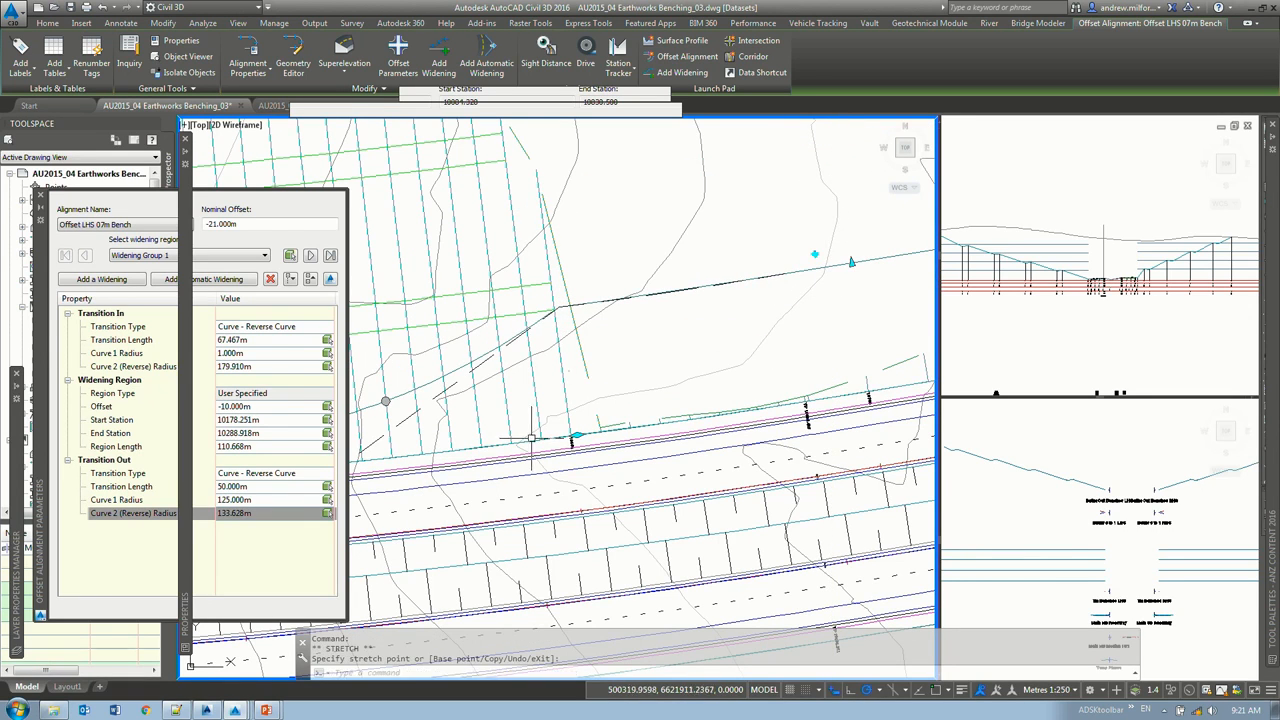
{"action": "scroll", "coordinate": [555, 300], "scroll_direction": "up", "scroll_amount": 5}
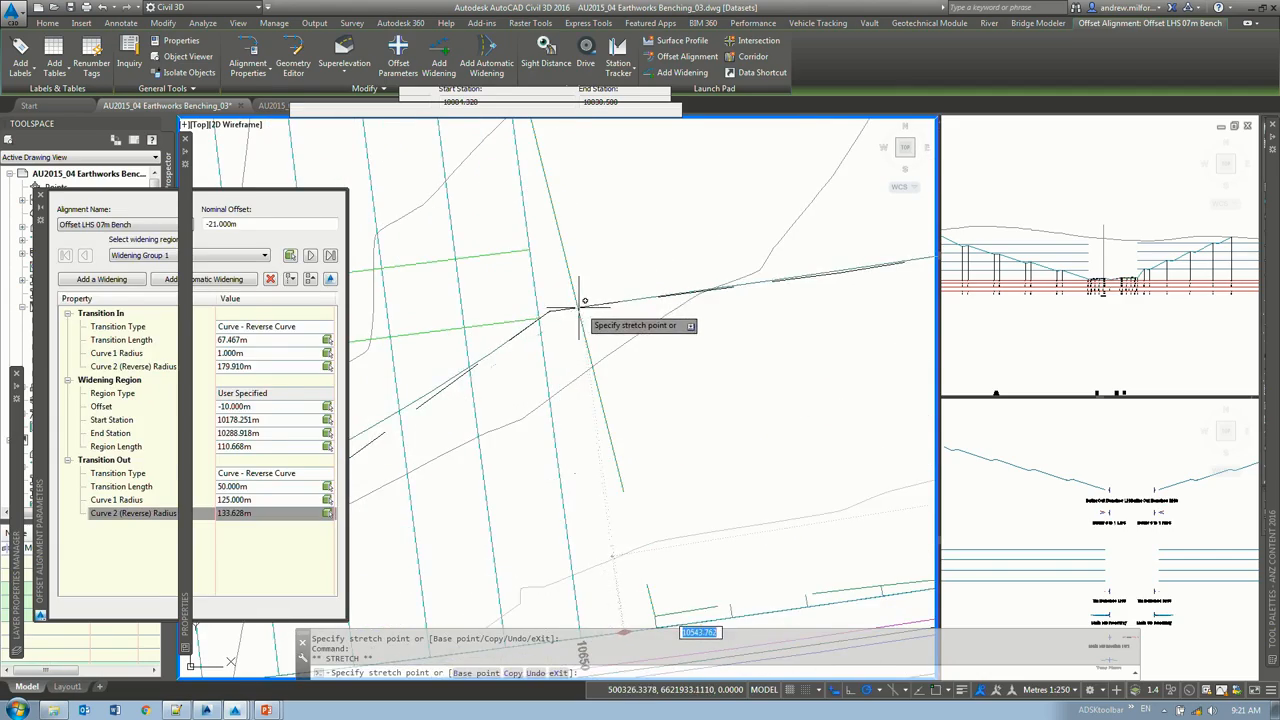
{"action": "scroll", "coordinate": [690, 353], "scroll_direction": "down", "scroll_amount": 10}
{"action": "key", "text": "Escape"}
{"action": "scroll", "coordinate": [648, 358], "scroll_direction": "up", "scroll_amount": 3}
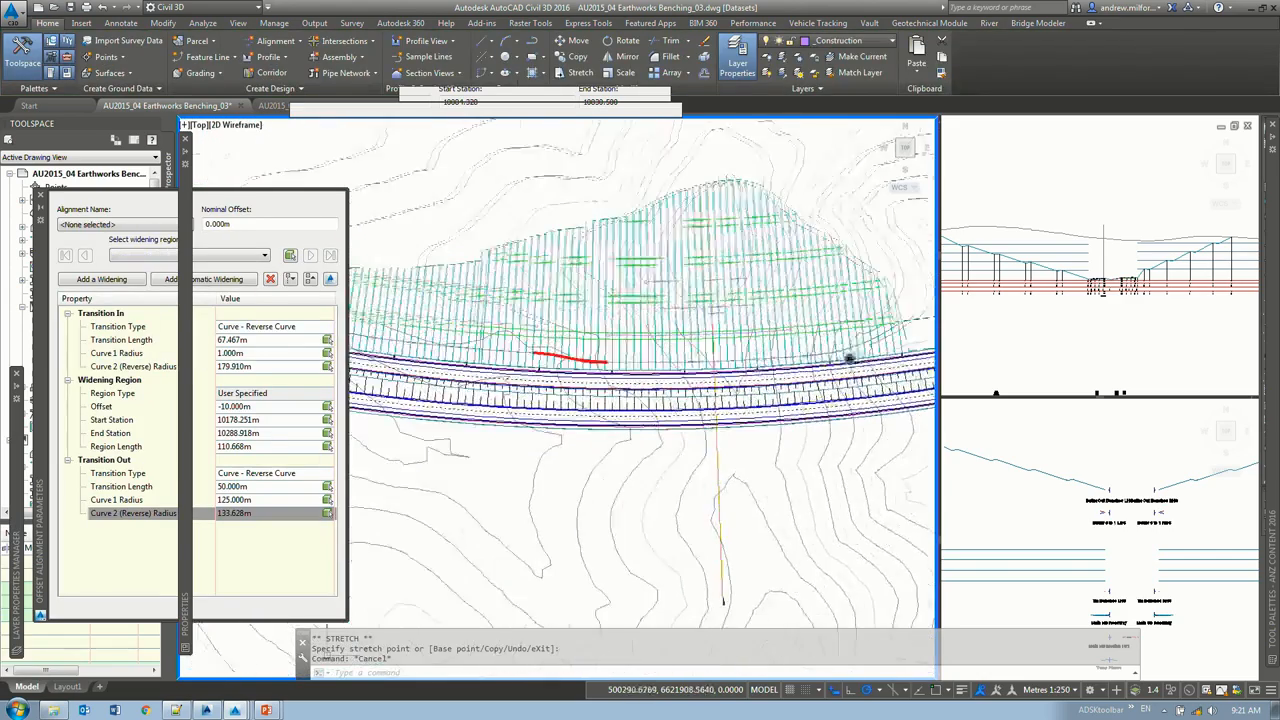
{"action": "scroll", "coordinate": [644, 366], "scroll_direction": "down", "scroll_amount": 3}
{"action": "scroll", "coordinate": [483, 346], "scroll_direction": "up", "scroll_amount": 5}
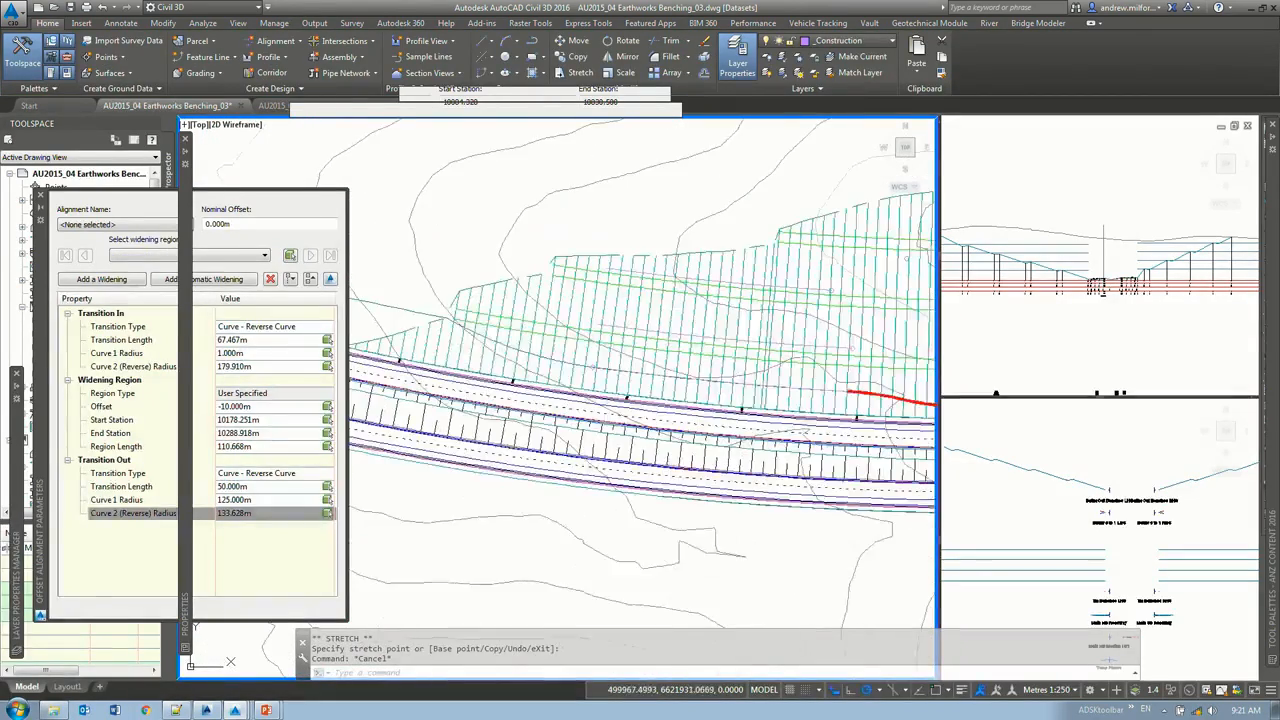
{"action": "left_click", "coordinate": [424, 317]}
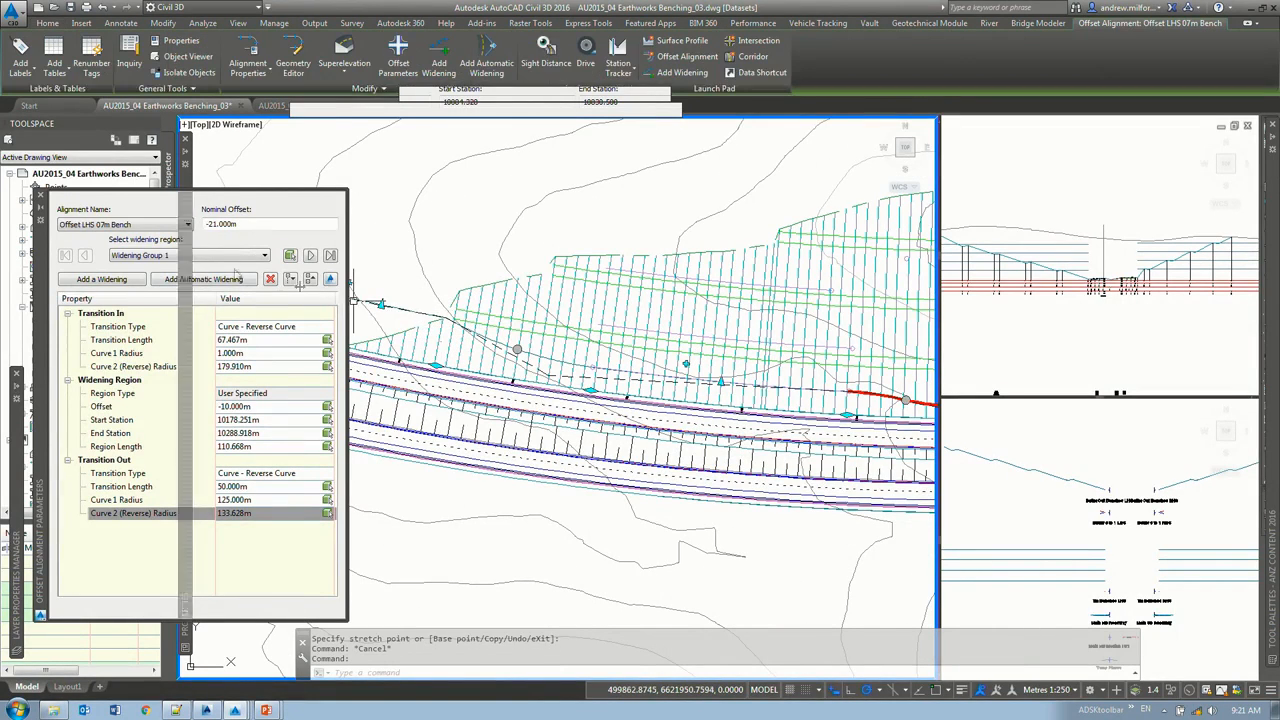
{"action": "key", "text": "Escape"}
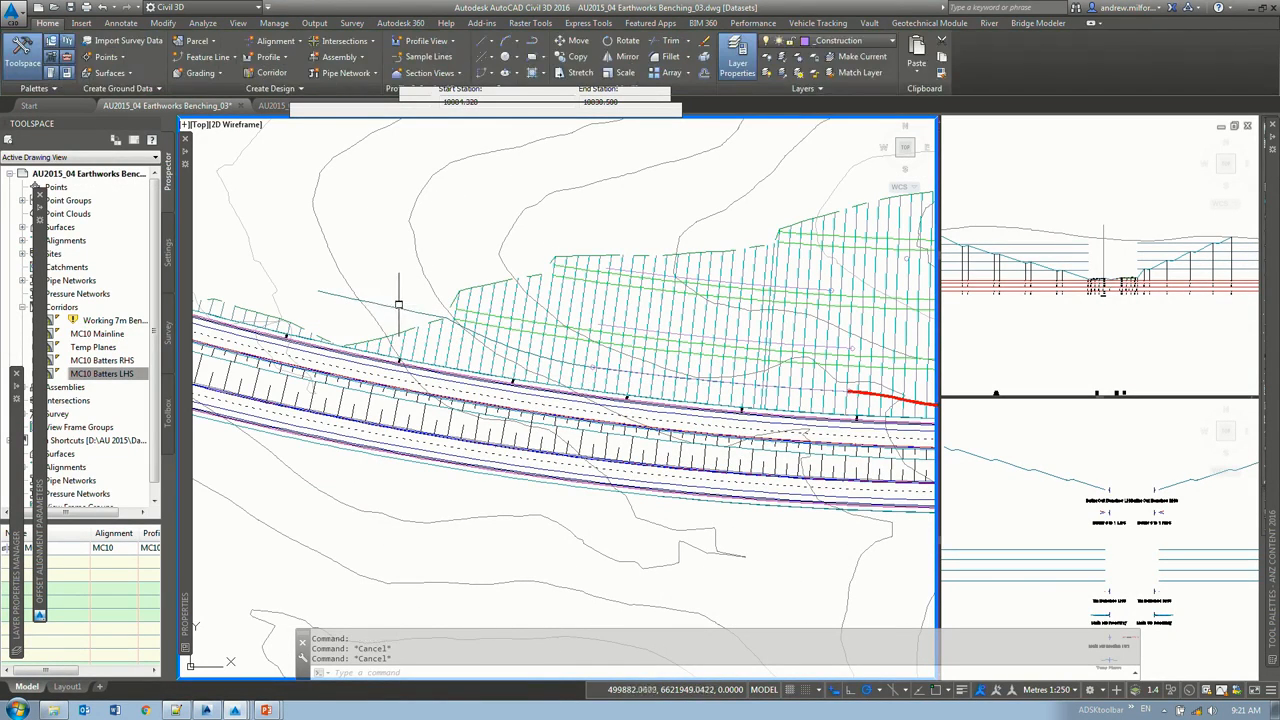
{"action": "left_click", "coordinate": [399, 305]}
{"action": "middle_click_drag", "start_coordinate": [664, 416], "coordinate": [628, 407]}
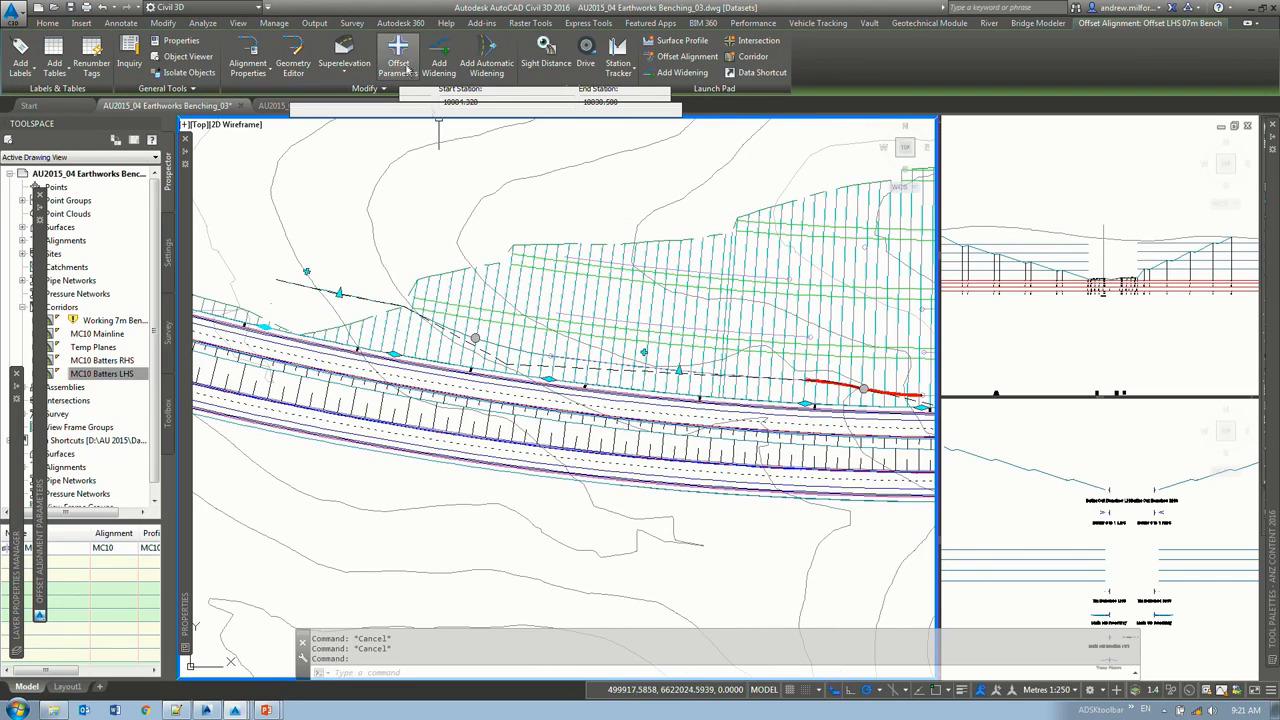
{"action": "key", "text": "Escape"}
Step: Edit the MC10 Batters LHS region's targets, setting Width Target 5 to the Offset LHS 07m Bench alignment
{"action": "left_click", "coordinate": [533, 338]}
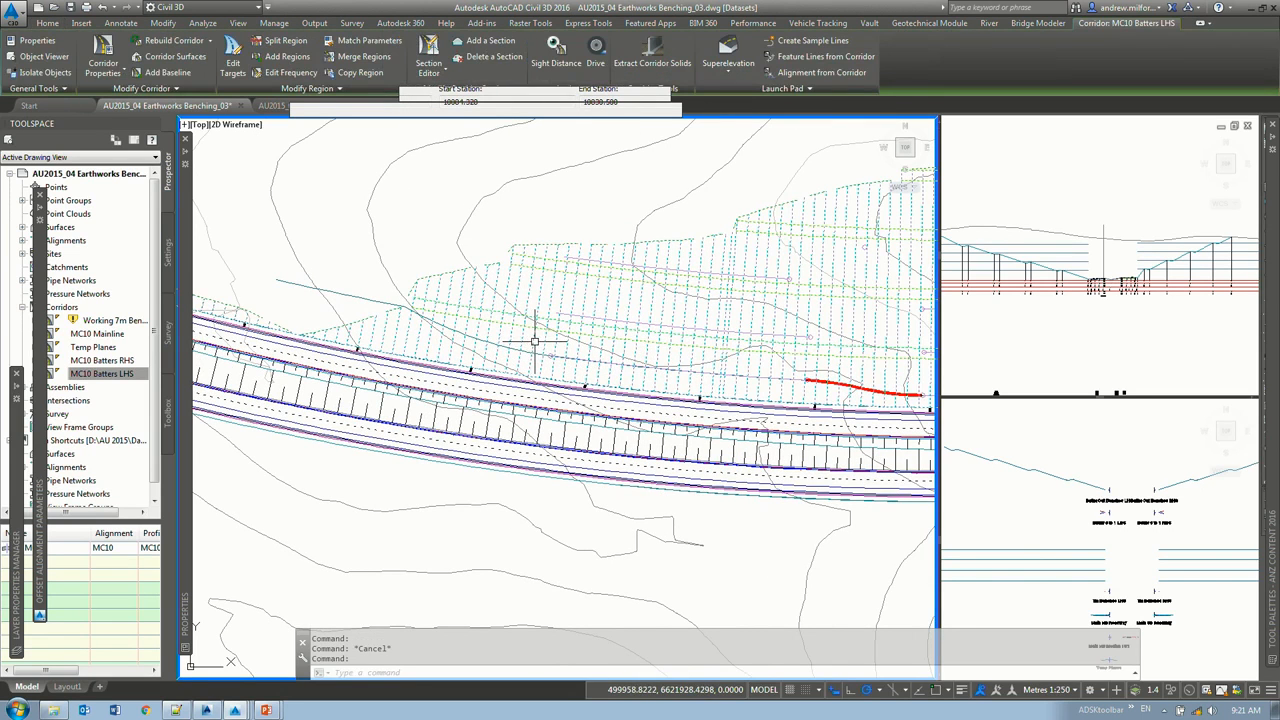
{"action": "type", "text": "et"}
{"action": "key", "text": "Return"}
{"action": "left_click", "coordinate": [560, 343]}
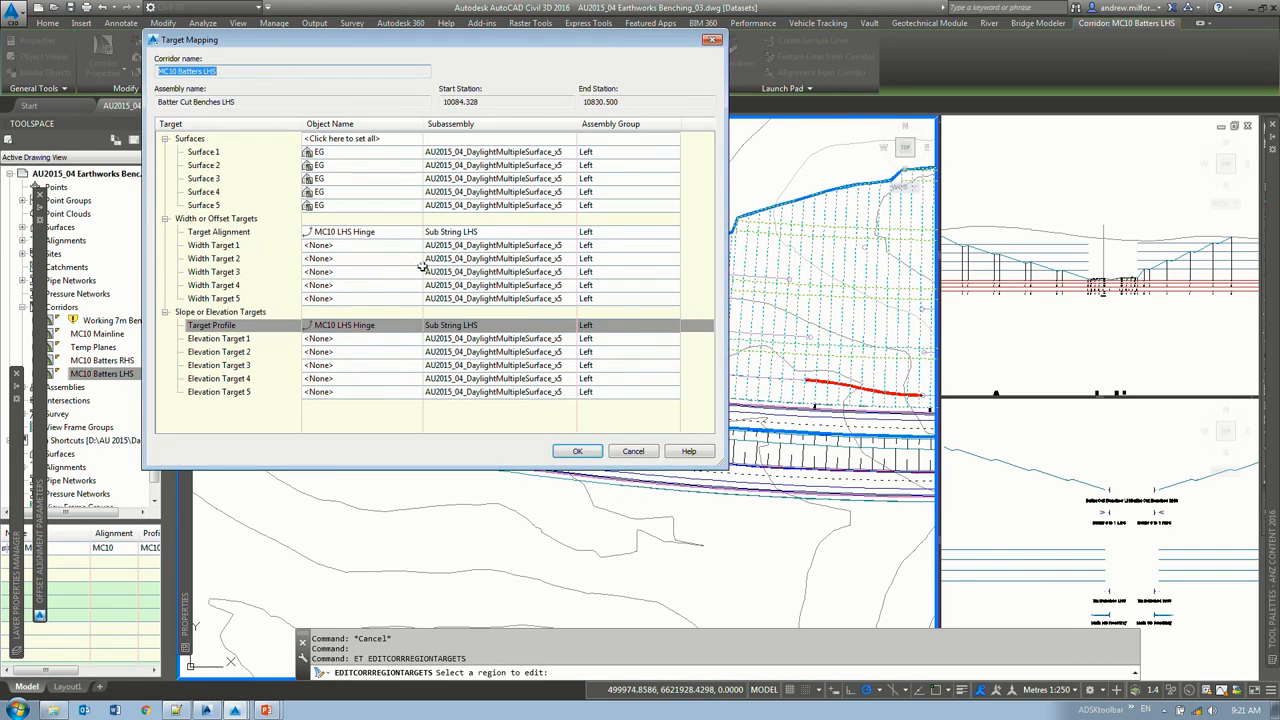
{"action": "left_click", "coordinate": [350, 300]}
{"action": "left_click", "coordinate": [1035, 97]}
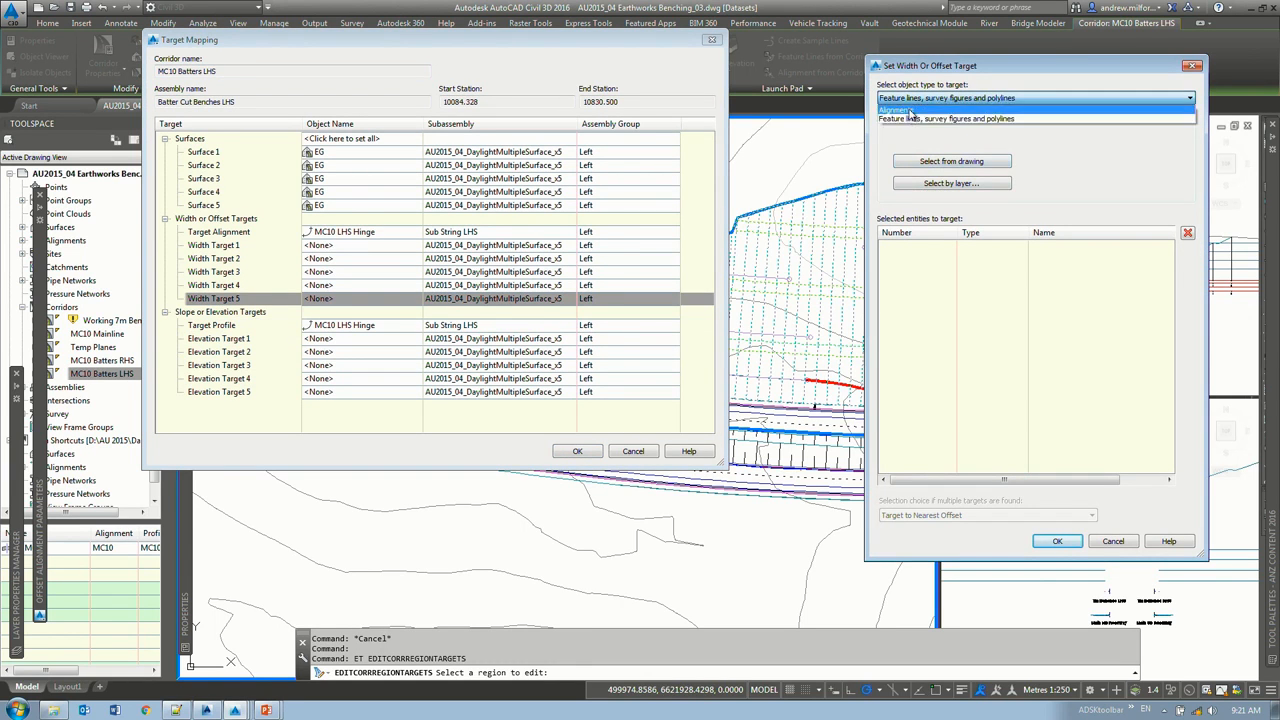
{"action": "left_click", "coordinate": [950, 110]}
{"action": "left_click", "coordinate": [942, 172]}
{"action": "left_click", "coordinate": [1176, 260]}
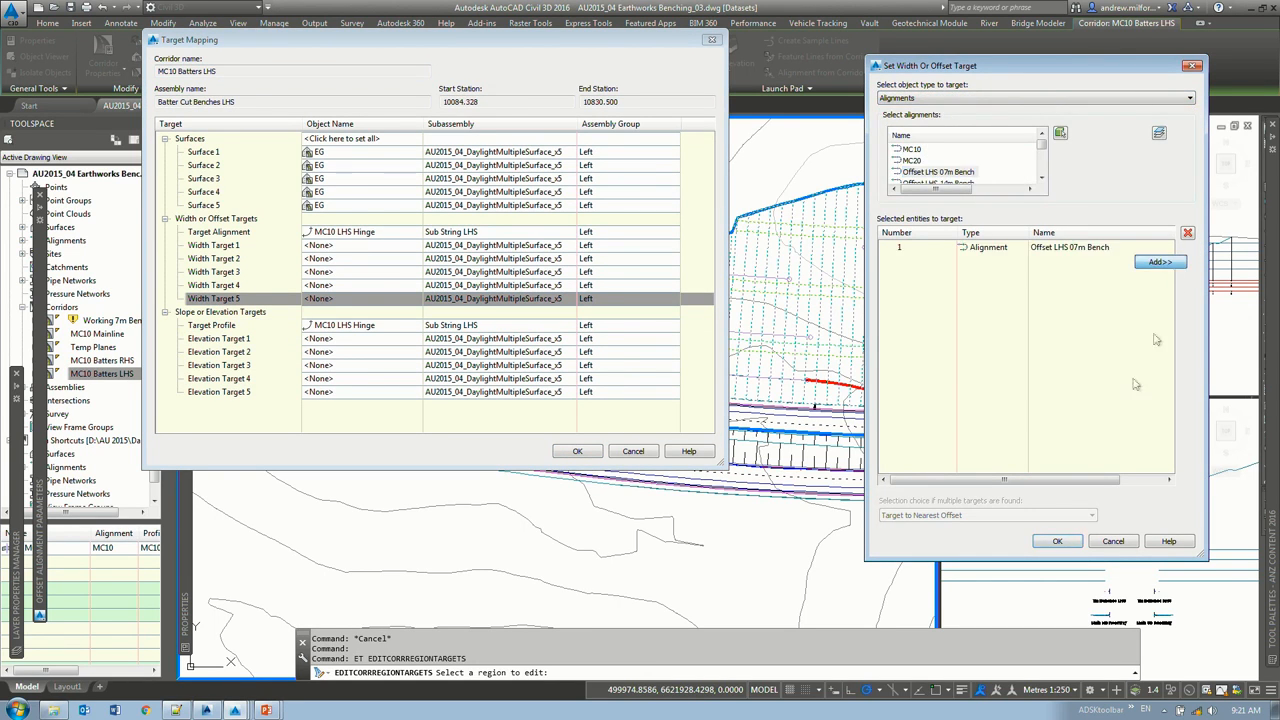
{"action": "left_click", "coordinate": [1058, 541]}
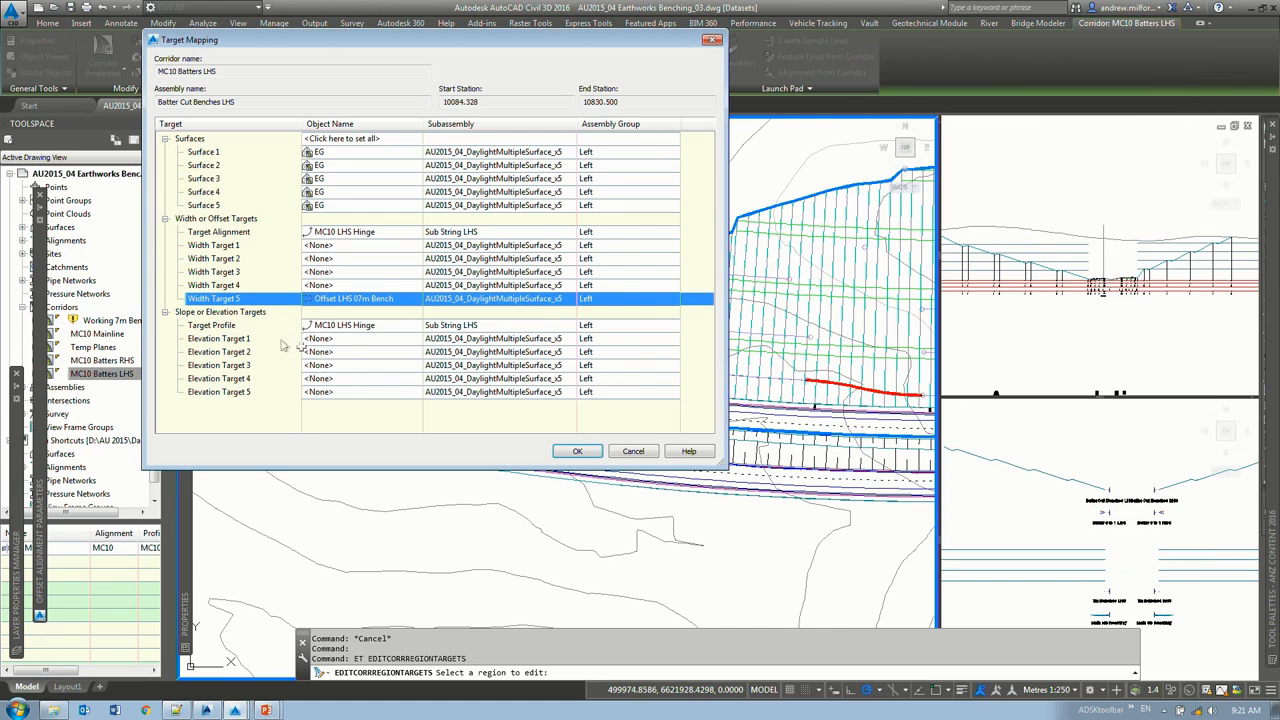
Step: Set Elevation Target 5 to the Offset LHS 07m Bench alignment's profile and apply the target mapping to the corridor
{"action": "left_click", "coordinate": [330, 392]}
{"action": "left_click", "coordinate": [957, 233]}
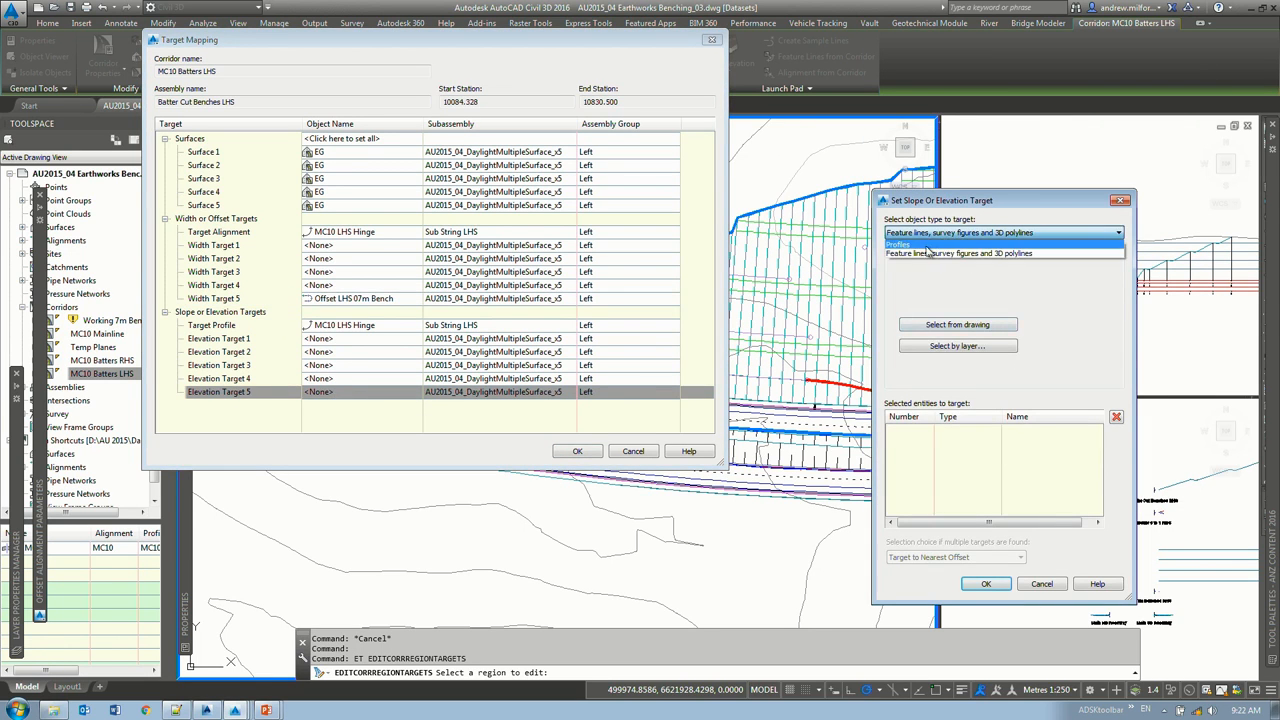
{"action": "left_click", "coordinate": [955, 251]}
{"action": "left_click", "coordinate": [980, 282]}
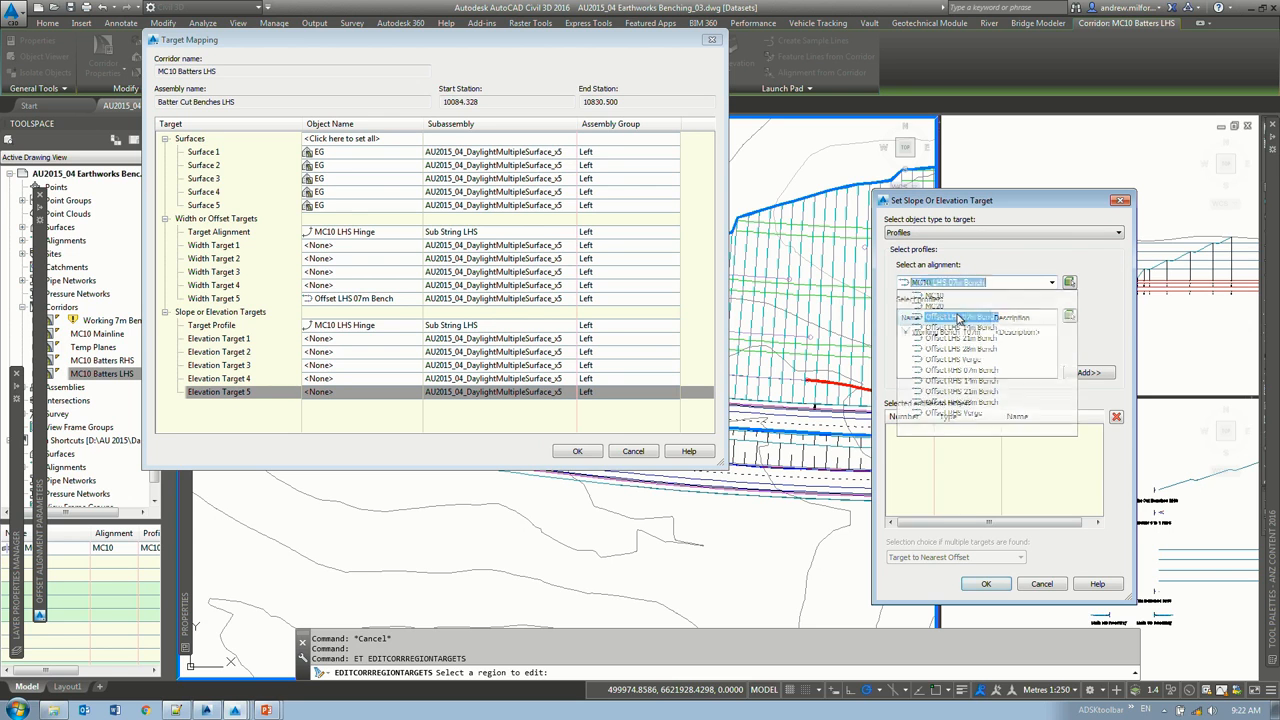
{"action": "left_click", "coordinate": [950, 309]}
{"action": "left_click", "coordinate": [1090, 373]}
{"action": "left_click", "coordinate": [984, 585]}
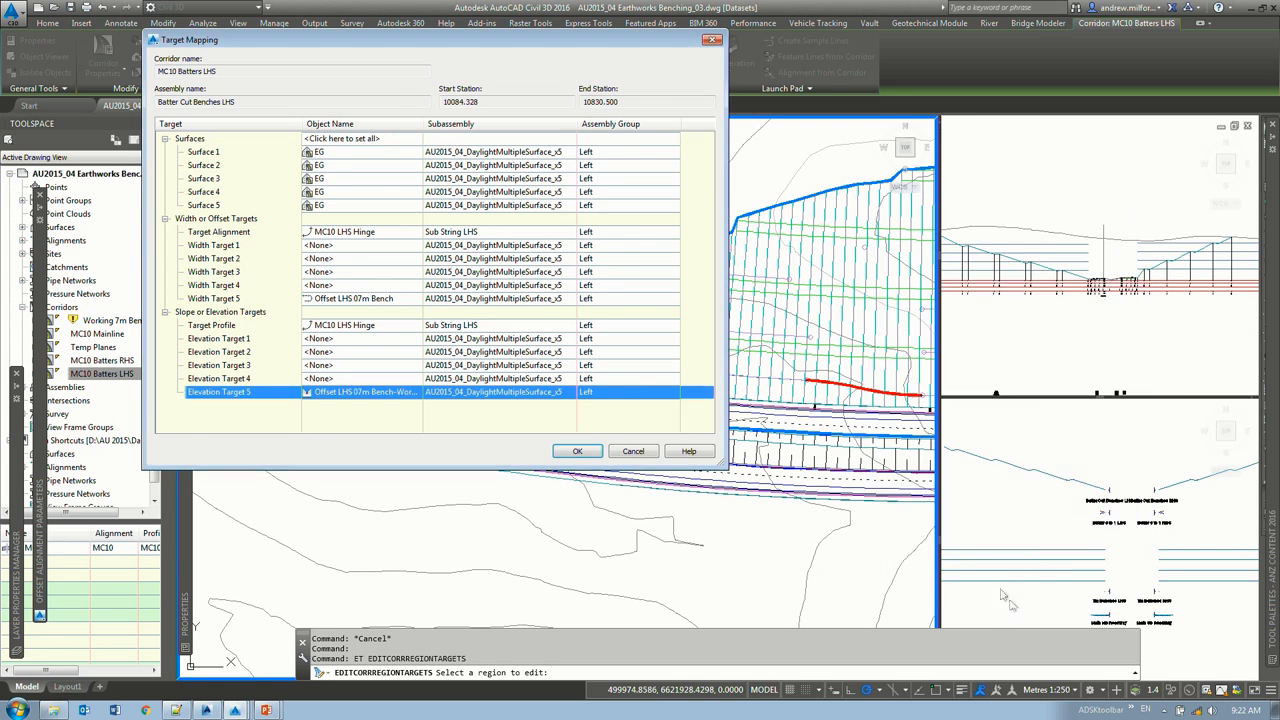
{"action": "left_click", "coordinate": [578, 451]}
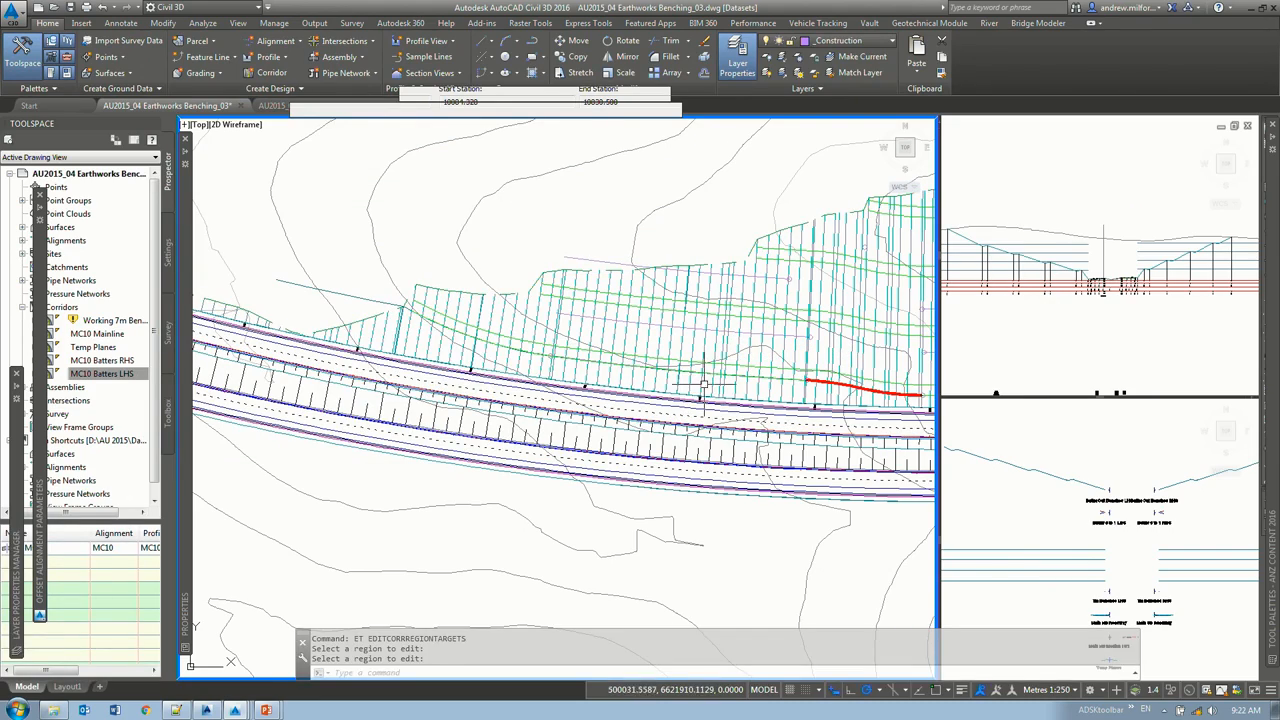
{"action": "key", "text": "Escape"}
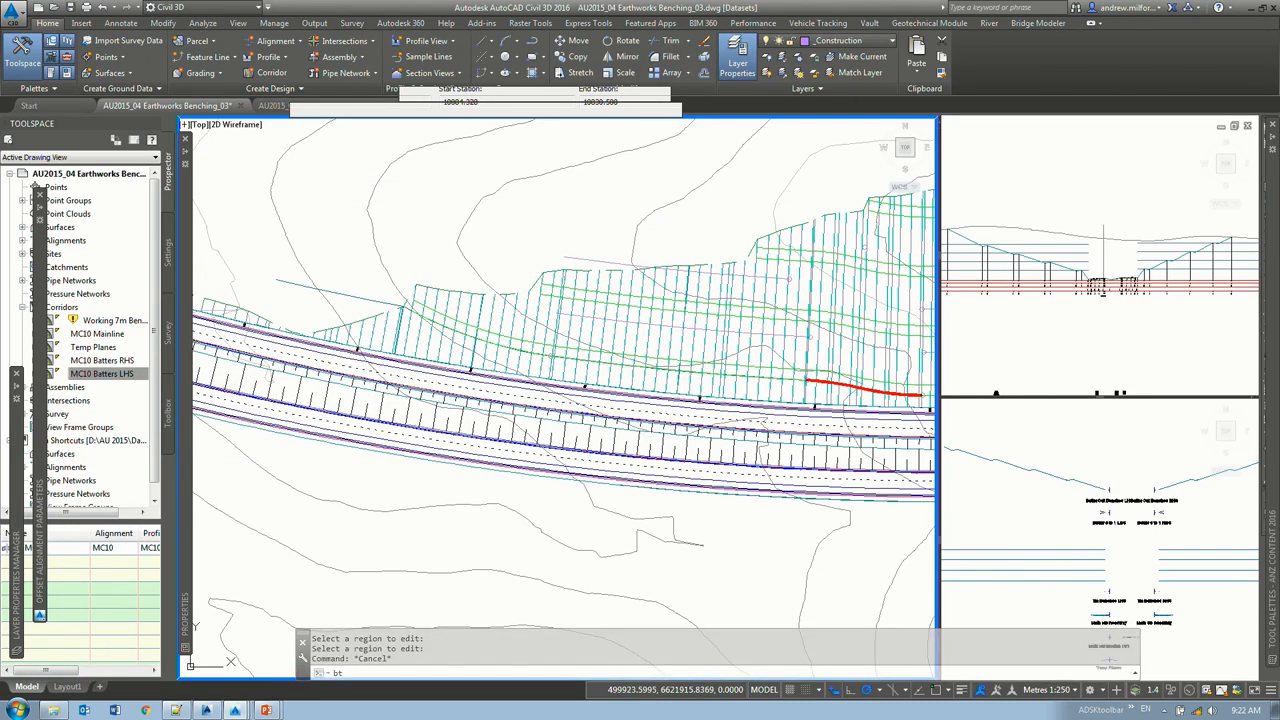
Step: Orbit the rebuilt left batter into a 3D view to examine its widened benches
{"action": "middle_click_drag", "start_coordinate": [451, 360], "coordinate": [482, 476], "text": "shift"}
{"action": "left_click_drag", "start_coordinate": [482, 476], "coordinate": [537, 409]}
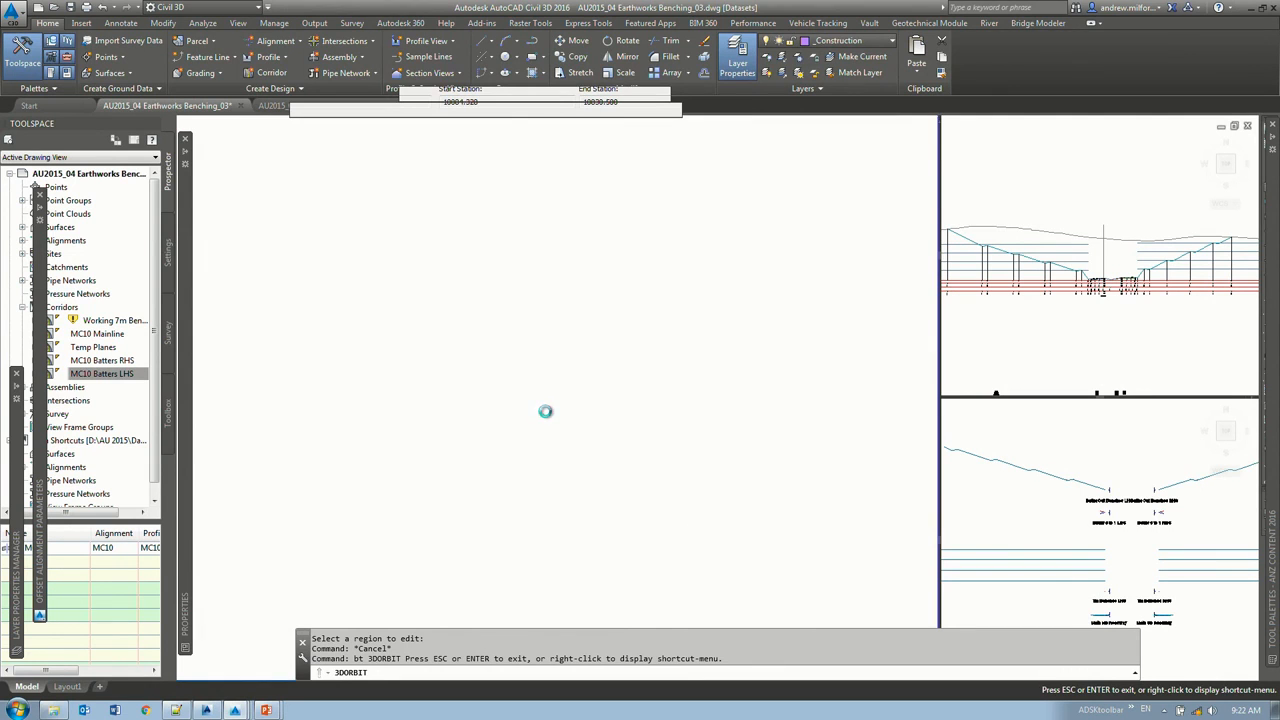
{"action": "right_click", "coordinate": [595, 346]}
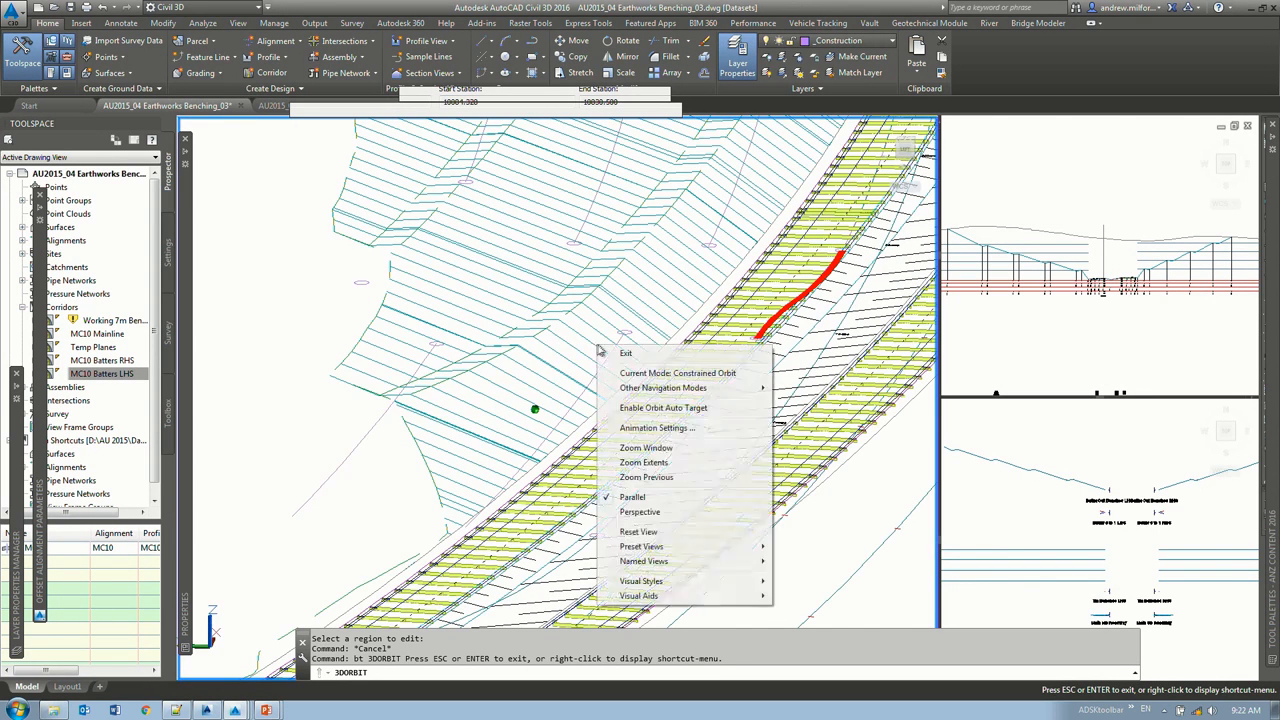
{"action": "left_click", "coordinate": [612, 353]}
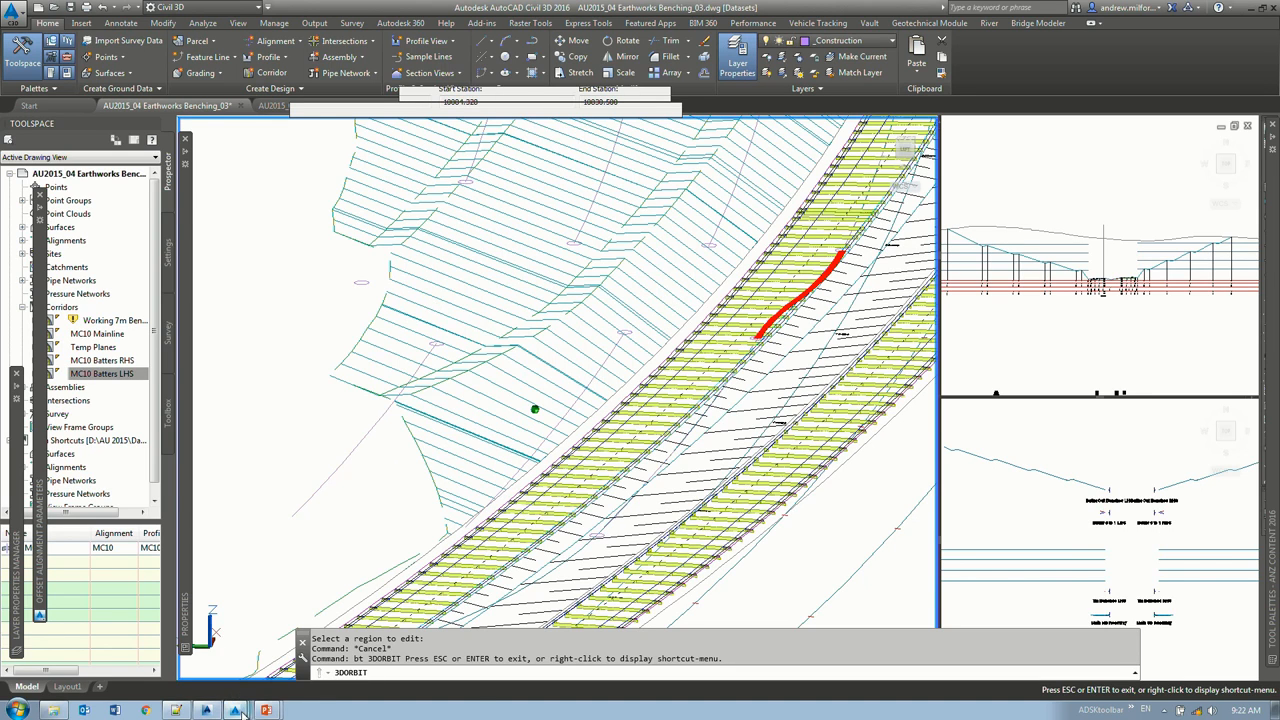
Step: Force-end the acad.exe process in Windows Task Manager, then close Task Manager
{"action": "right_click", "coordinate": [328, 710]}
{"action": "left_click", "coordinate": [400, 669]}
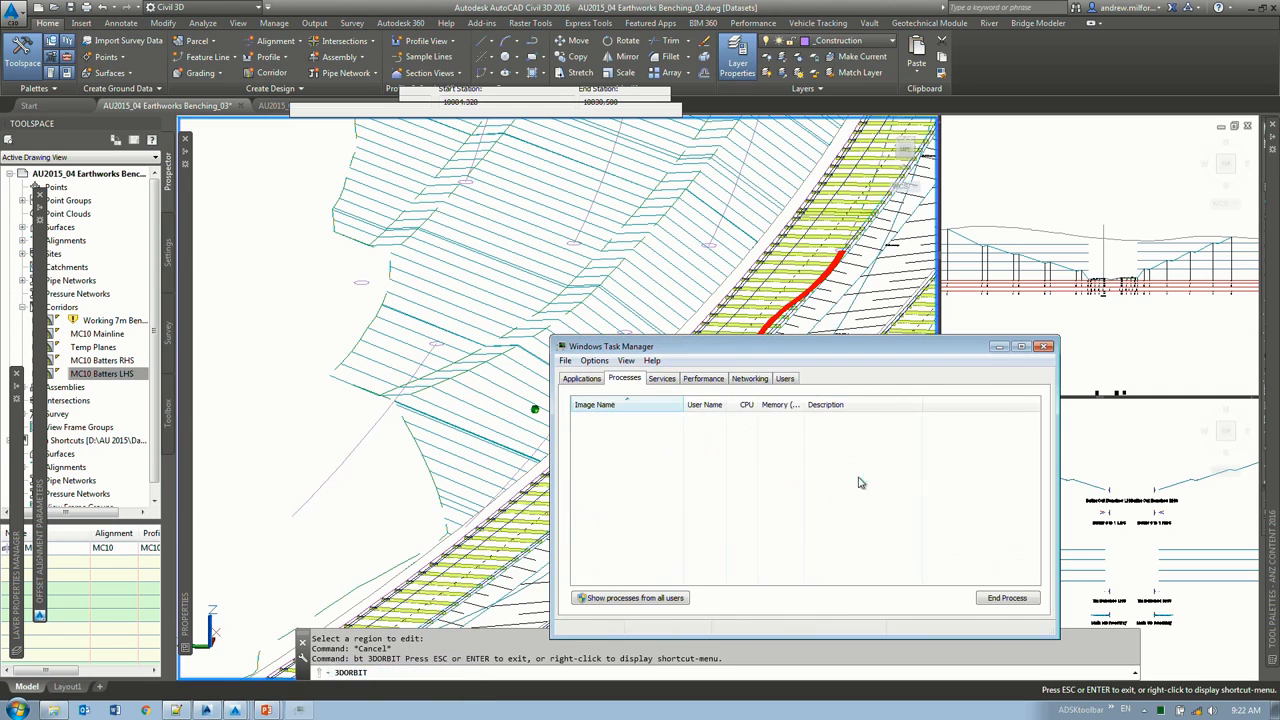
{"action": "left_click", "coordinate": [588, 380]}
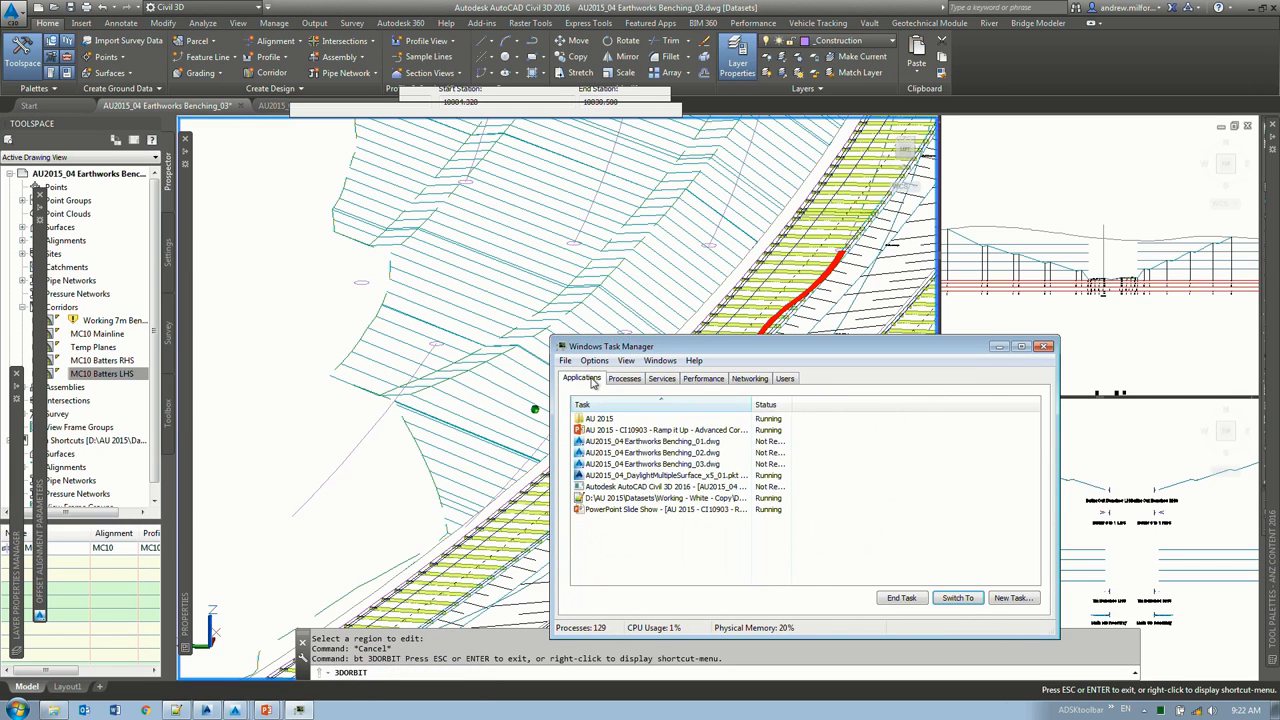
{"action": "left_click", "coordinate": [624, 379]}
{"action": "right_click", "coordinate": [600, 419]}
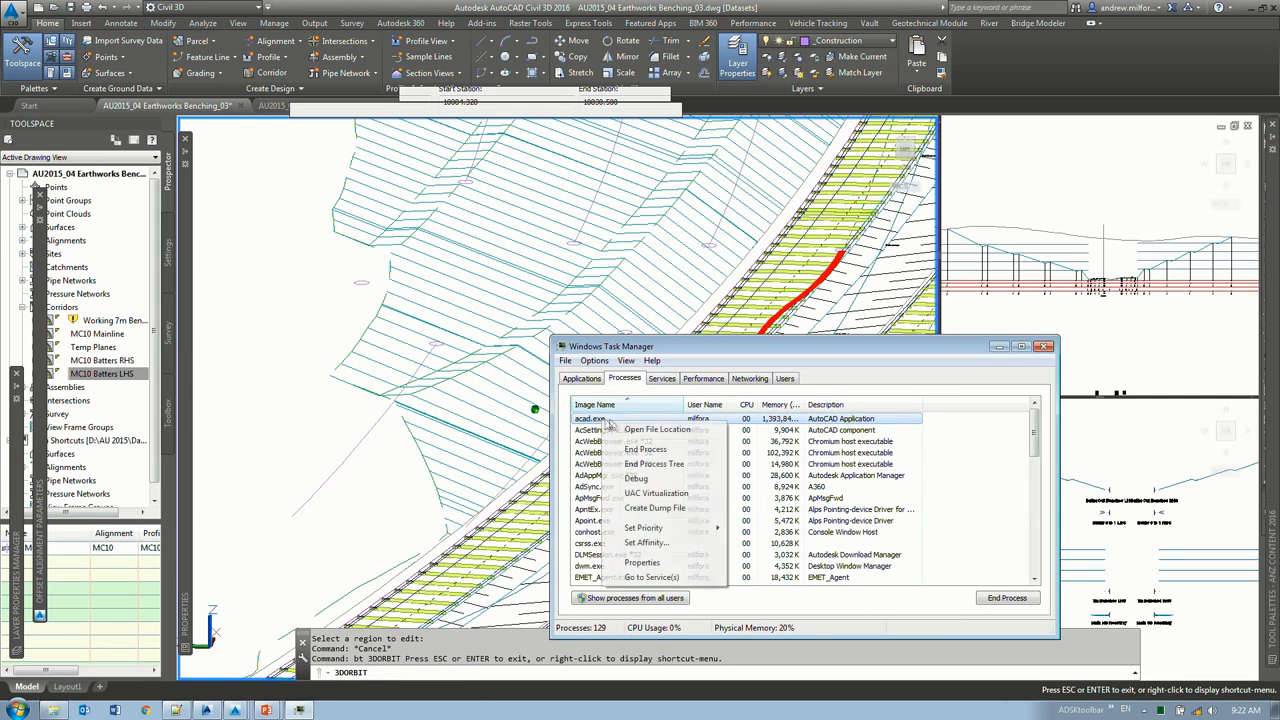
{"action": "left_click", "coordinate": [655, 442]}
{"action": "left_click", "coordinate": [662, 377]}
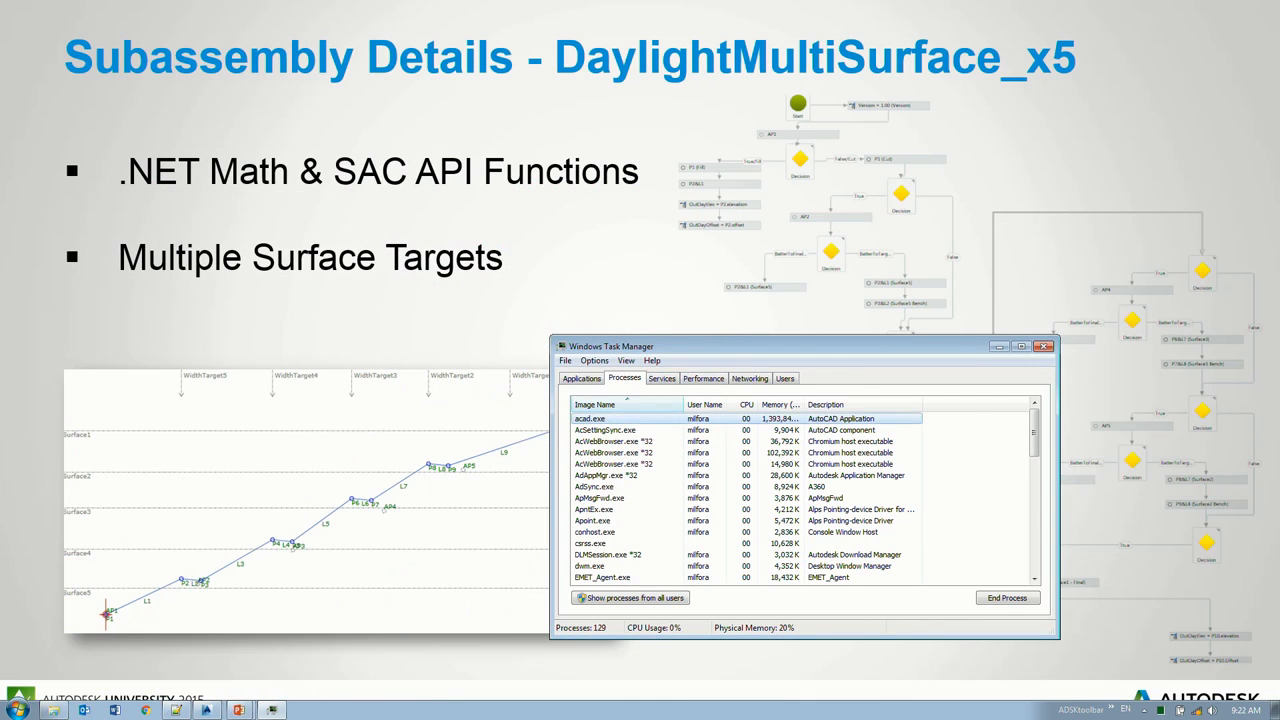
{"action": "left_click", "coordinate": [1043, 346]}
Step: Launch Civil 3D 2016 Australia New Zealand again
{"action": "key", "text": "alt+Tab"}
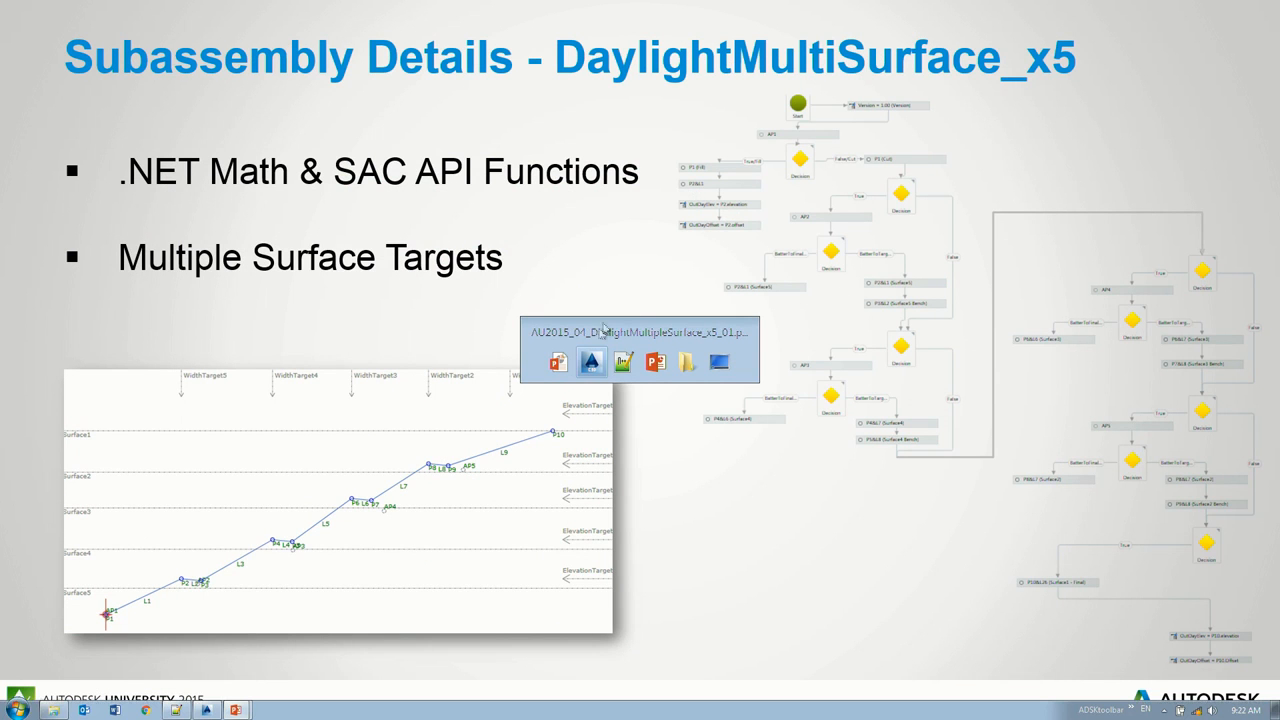
{"action": "left_click", "coordinate": [16, 708]}
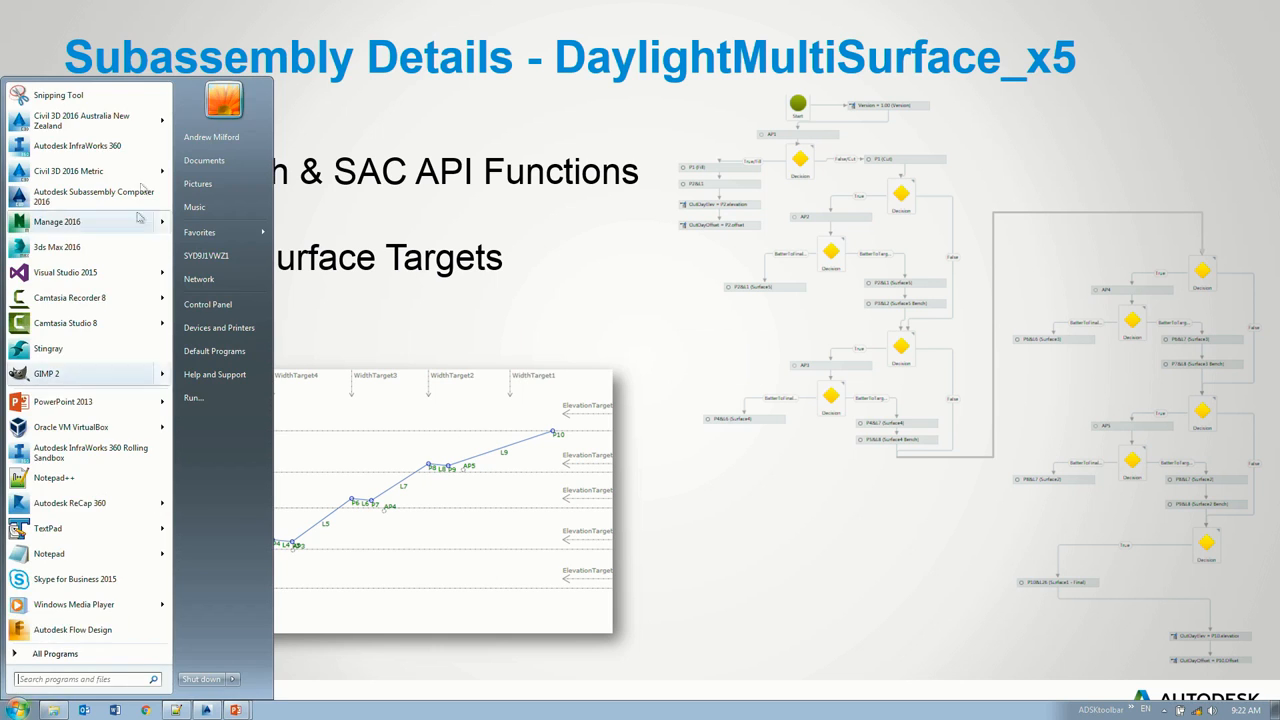
{"action": "left_click", "coordinate": [56, 118]}
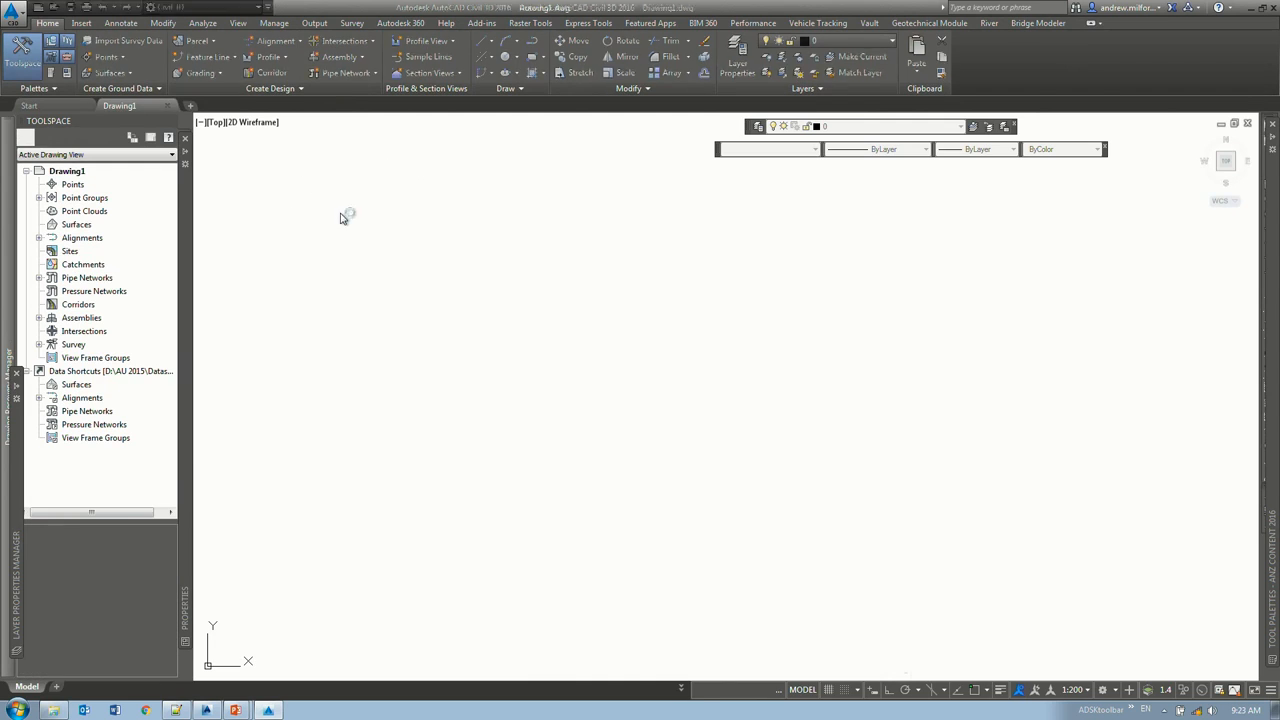
Step: Open the drawing AU2015_04 Earthworks Benching.dwg from the Datasets folder, one level above the Working - White - Copy folder
{"action": "left_click", "coordinate": [443, 165]}
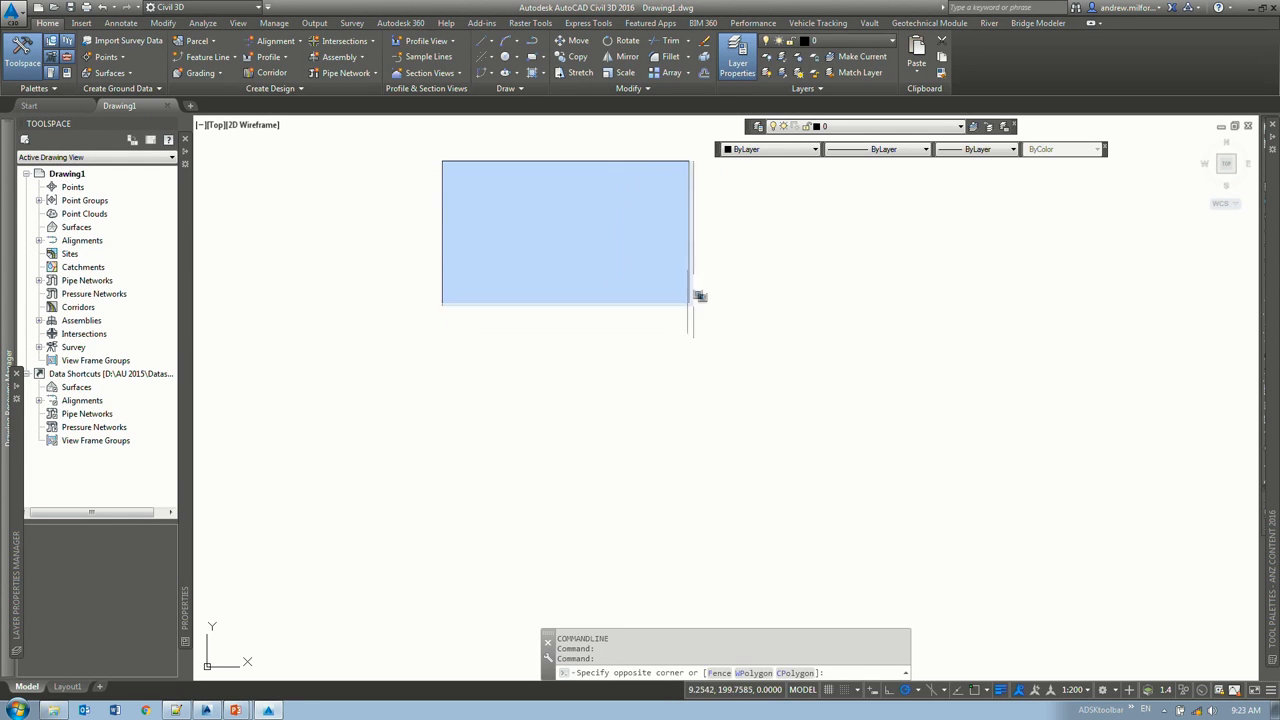
{"action": "key", "text": "ctrl+o"}
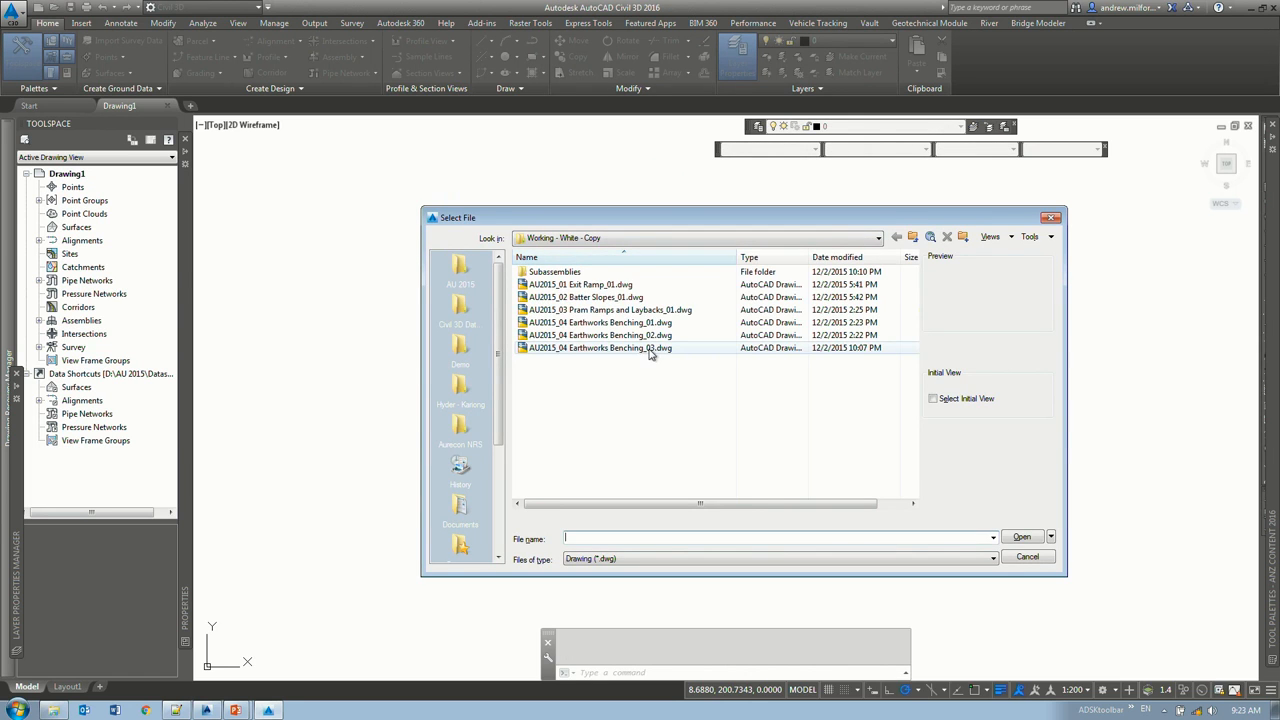
{"action": "left_click", "coordinate": [912, 237]}
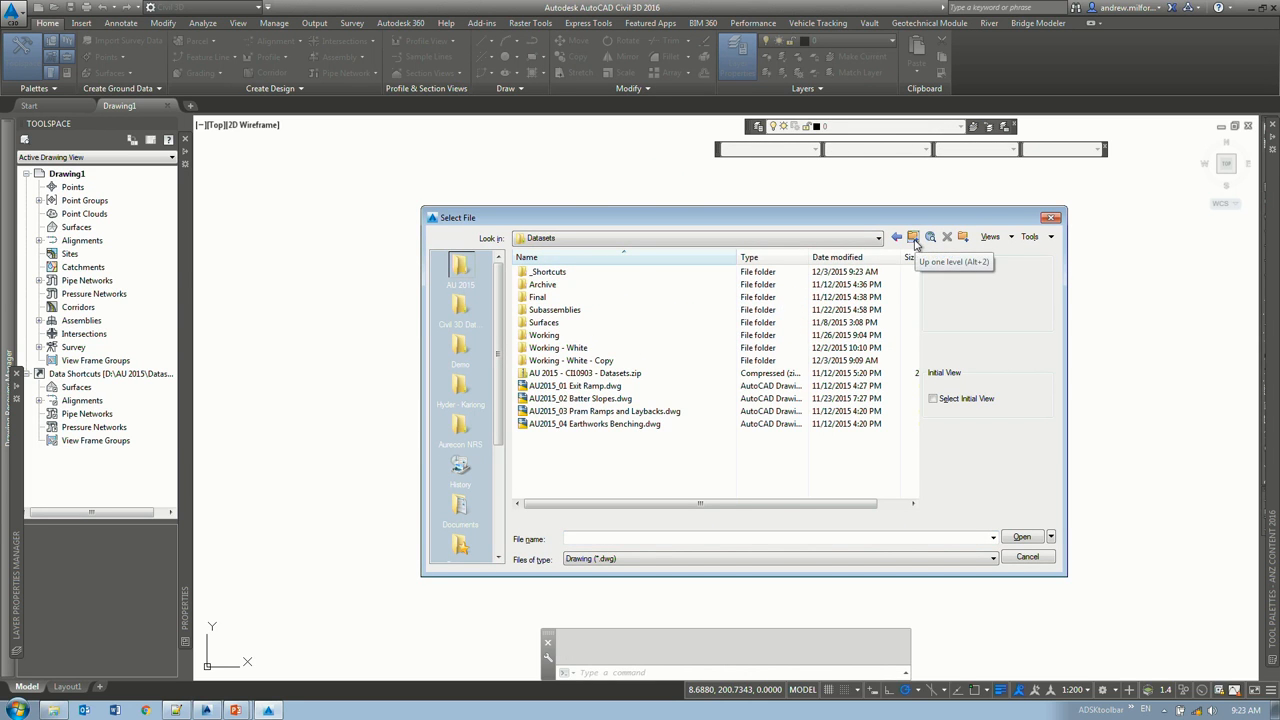
{"action": "left_click", "coordinate": [590, 424]}
{"action": "left_click", "coordinate": [1019, 539]}
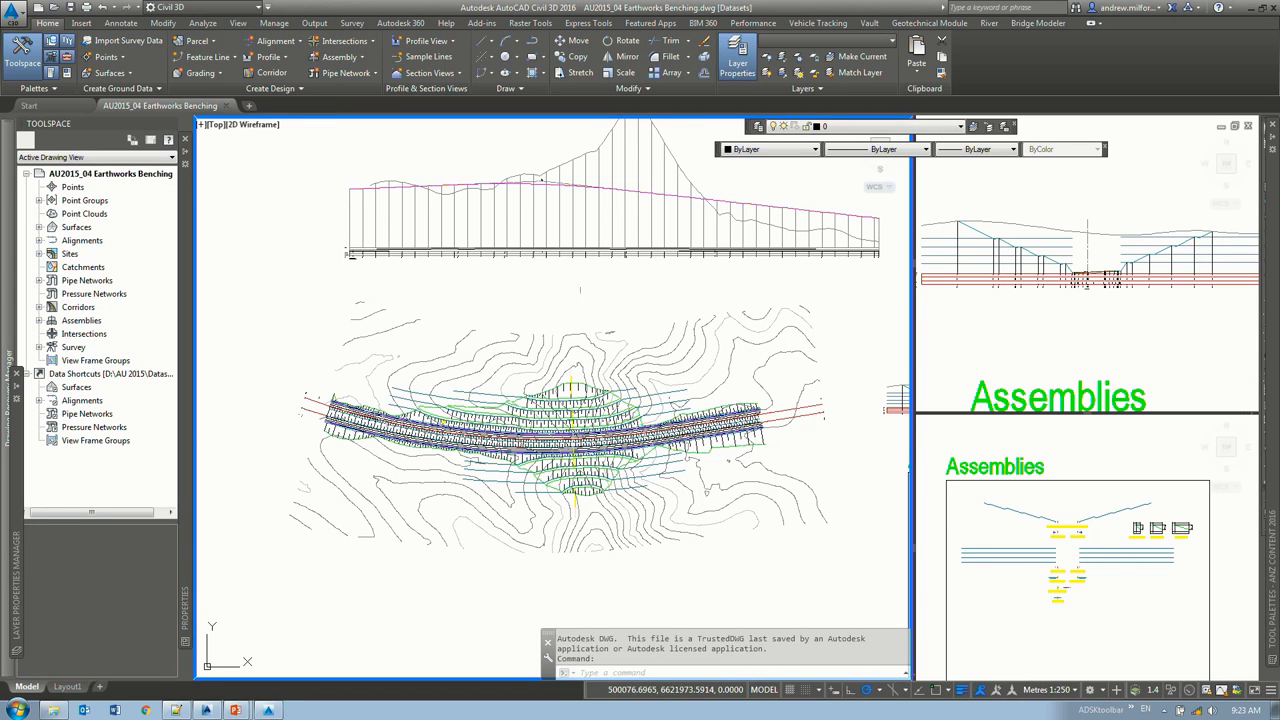
Step: Import the layer state file White Colours.las with the Layer States Manager and restore it in the drawing
{"action": "key", "text": "Escape"}
{"action": "type", "text": "l"}
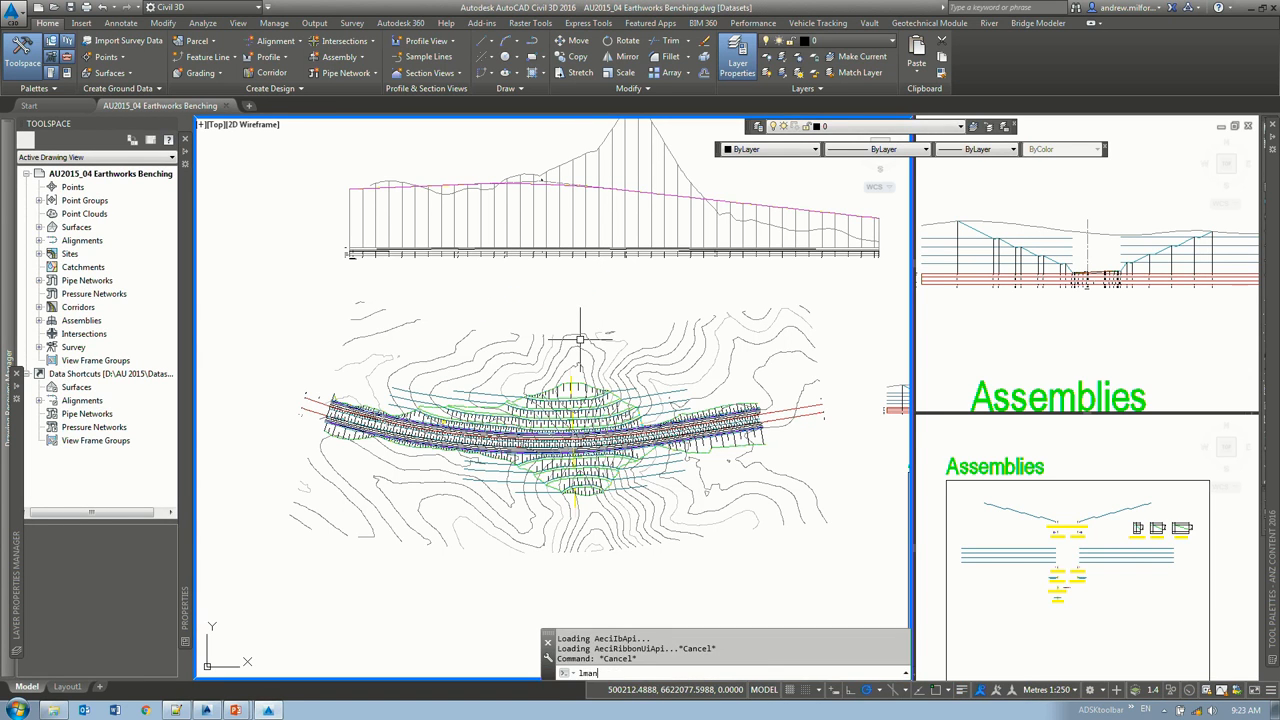
{"action": "type", "text": "man"}
{"action": "key", "text": "Return"}
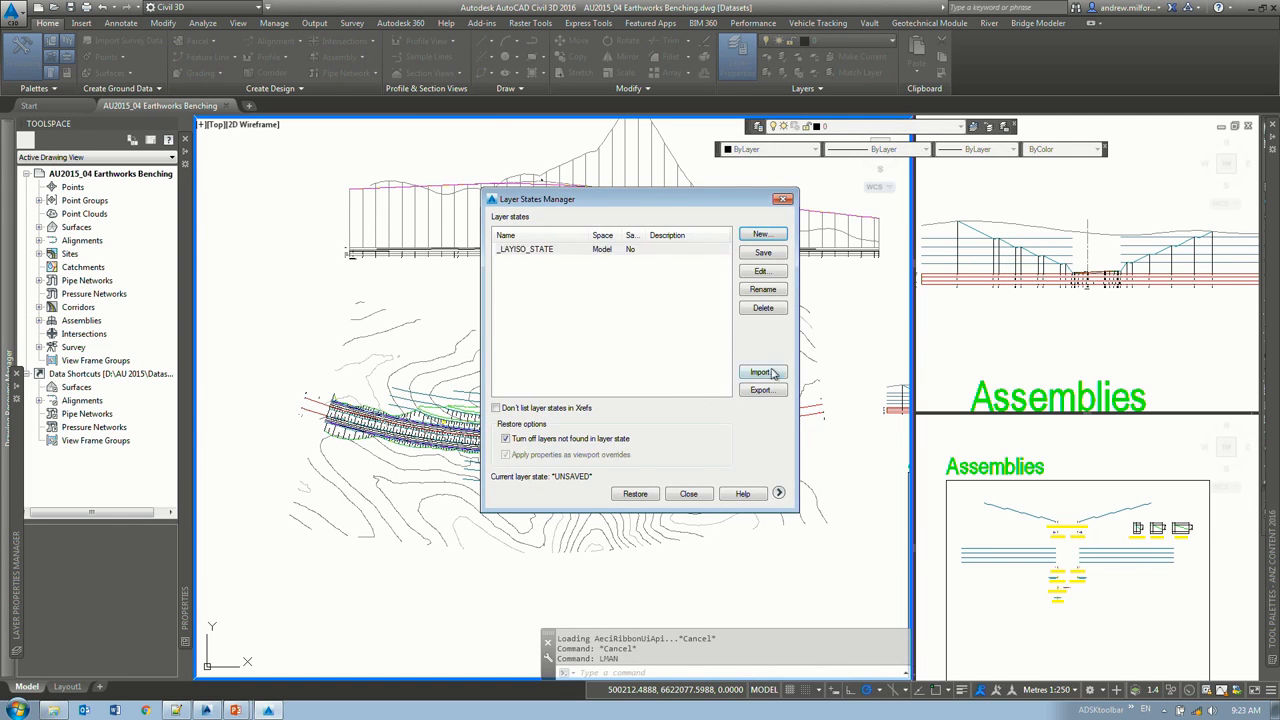
{"action": "left_click", "coordinate": [762, 368]}
{"action": "left_click_drag", "start_coordinate": [705, 307], "coordinate": [705, 400]}
{"action": "double_click", "coordinate": [560, 436]}
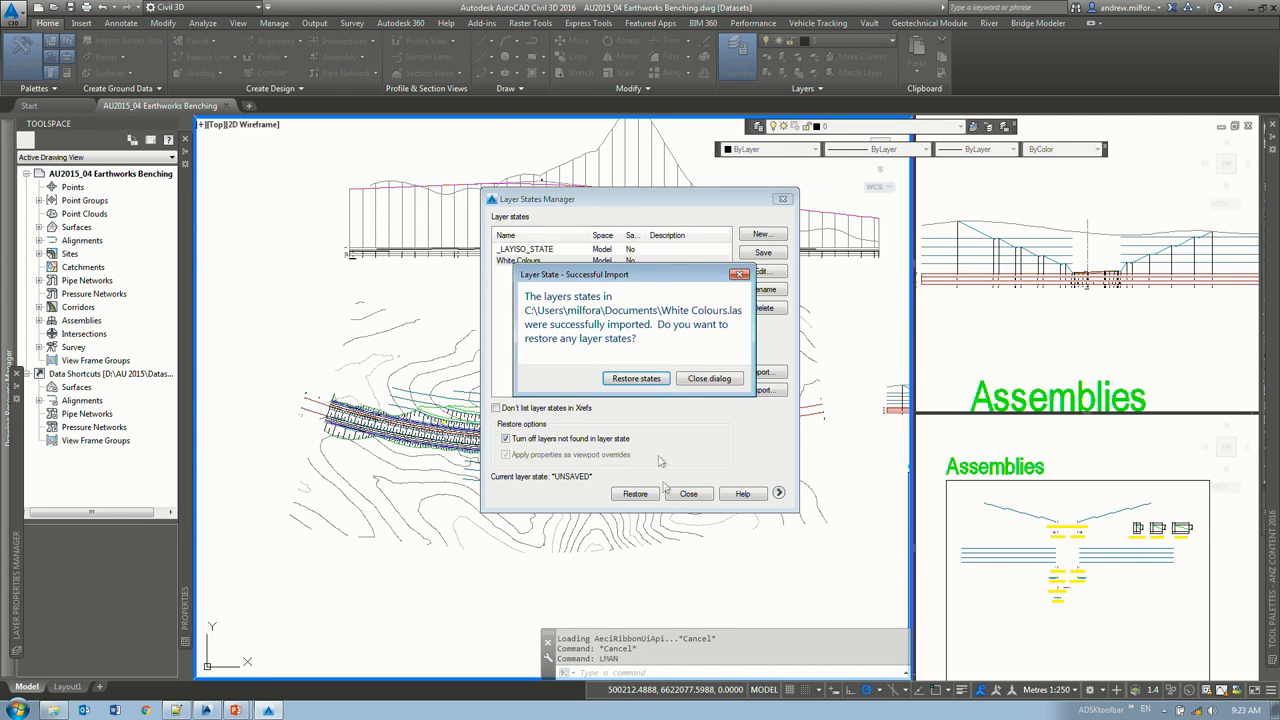
{"action": "left_click", "coordinate": [640, 378]}
{"action": "left_click", "coordinate": [688, 493]}
{"action": "left_click", "coordinate": [565, 440]}
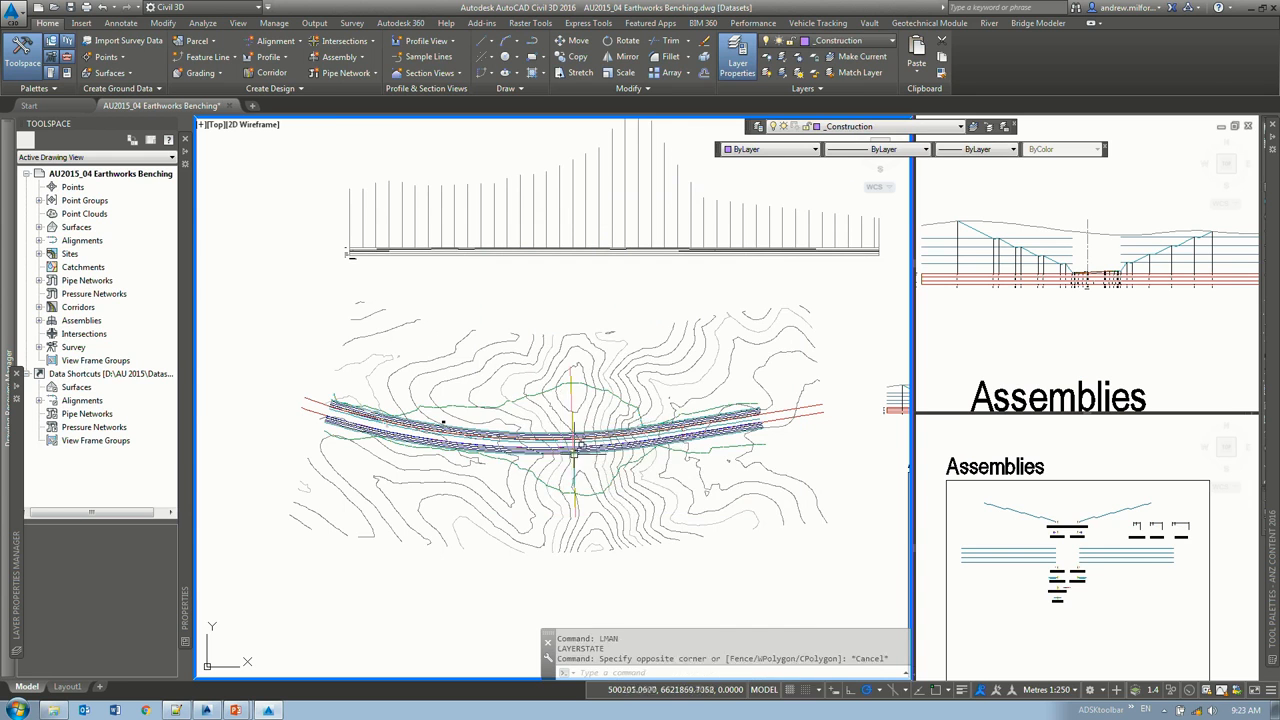
{"action": "key", "text": "Escape"}
Step: Run the Layer command to bring the hidden benched batter, corridor and bench alignment layers back into the plan view
{"action": "scroll", "coordinate": [543, 427], "scroll_direction": "up", "scroll_amount": 3}
{"action": "left_click", "coordinate": [507, 389]}
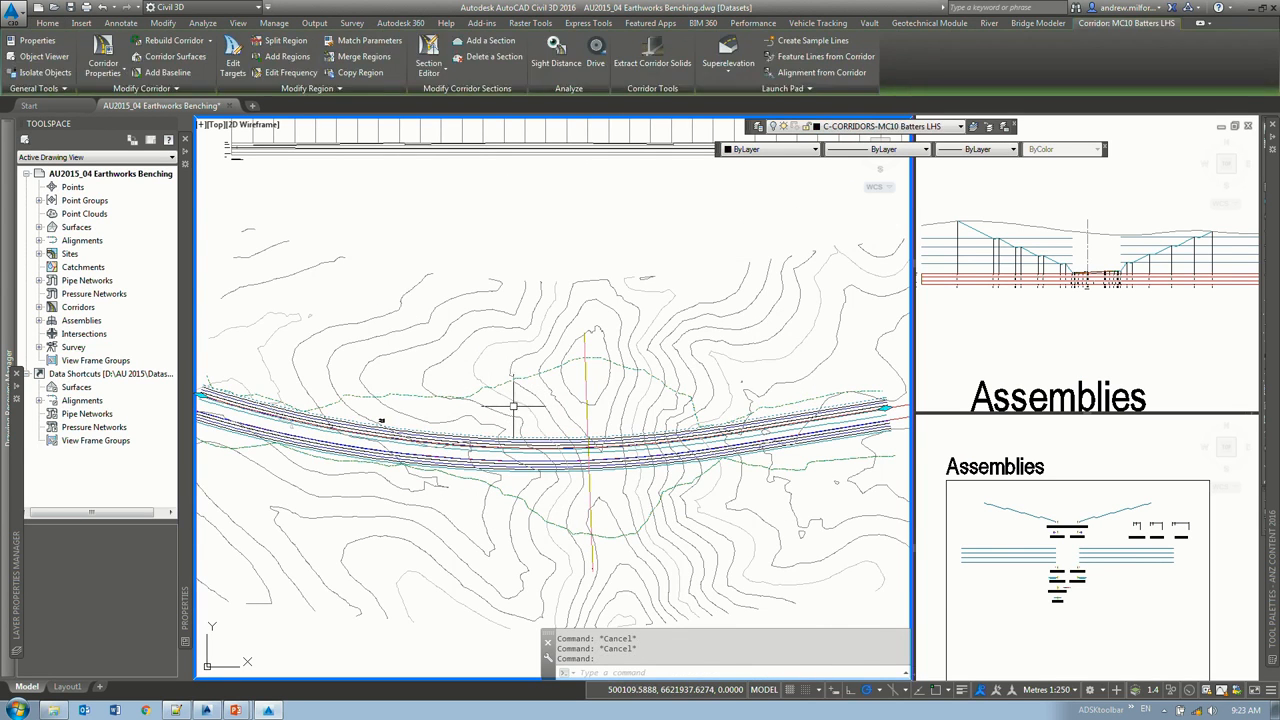
{"action": "key", "text": "Escape"}
{"action": "key", "text": "Return"}
{"action": "scroll", "coordinate": [515, 411], "scroll_direction": "up", "scroll_amount": 2}
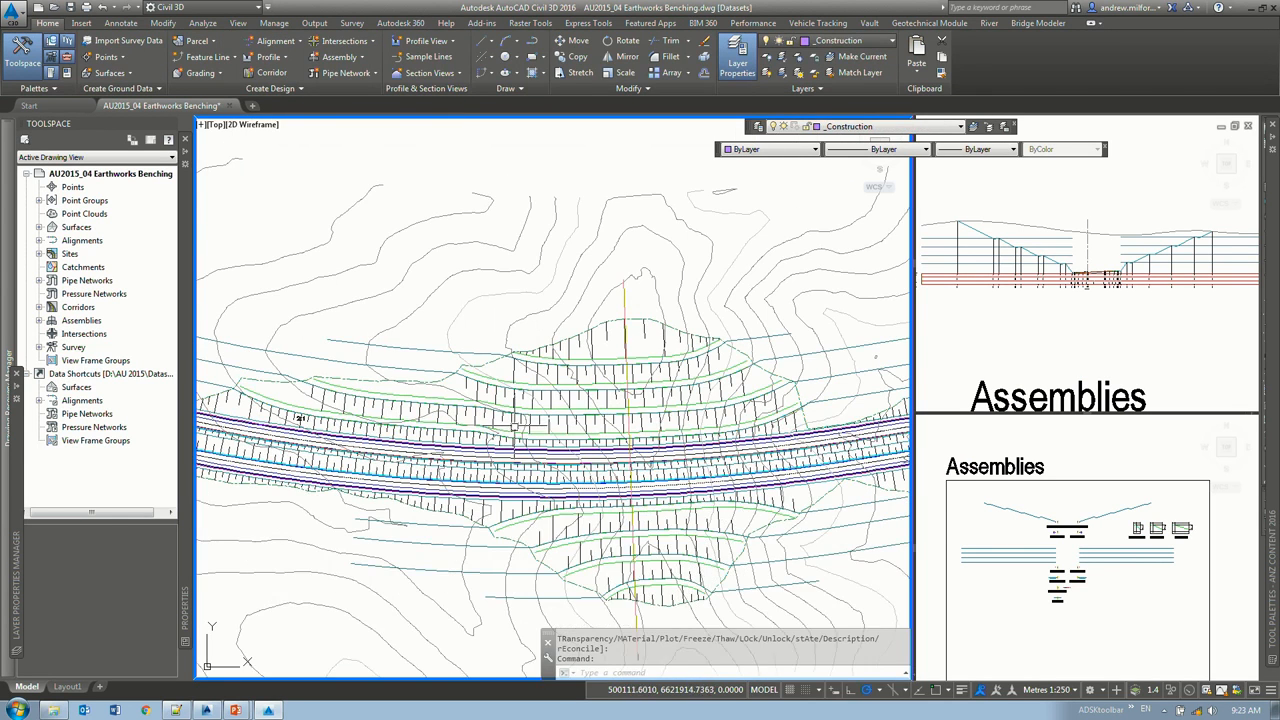
Step: Orbit around the corridor with 3D Orbit to examine the benched batters and carriageways from several angles, and leave the orbit
{"action": "type", "text": "-bt"}
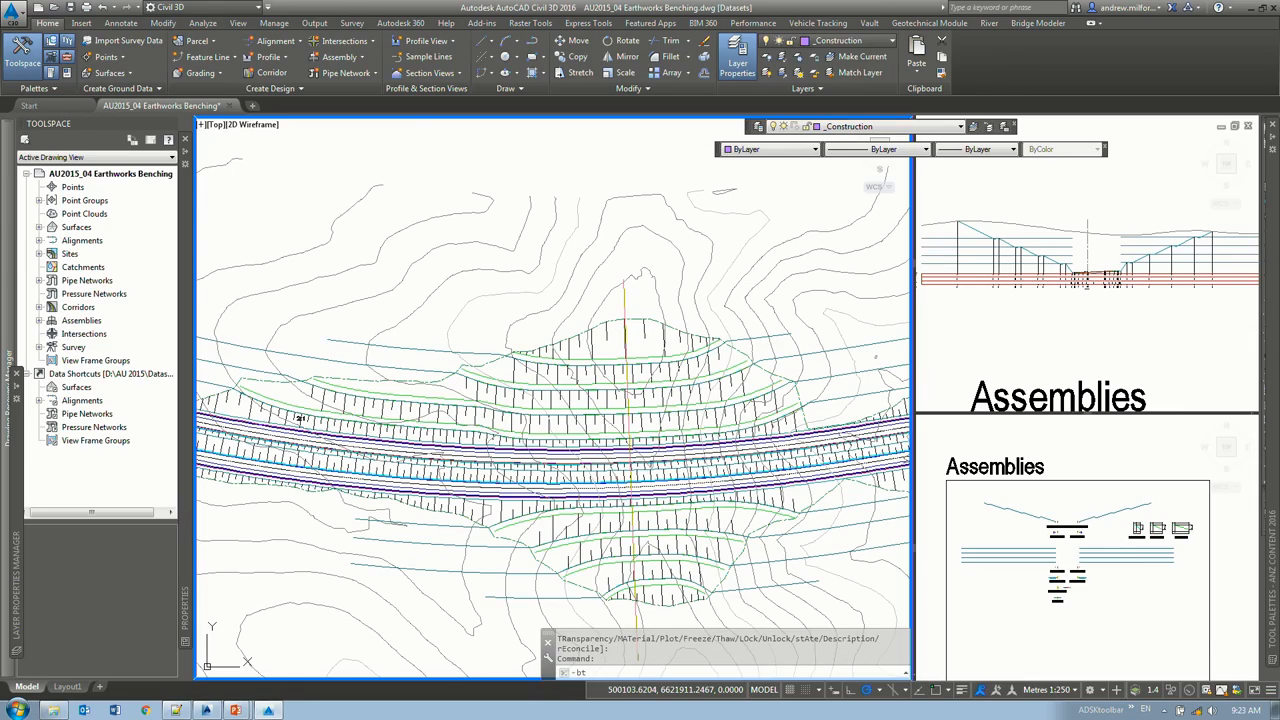
{"action": "key", "text": "Return"}
{"action": "left_click_drag", "start_coordinate": [300, 419], "coordinate": [538, 461]}
{"action": "scroll", "coordinate": [537, 460], "scroll_direction": "down", "scroll_amount": 2}
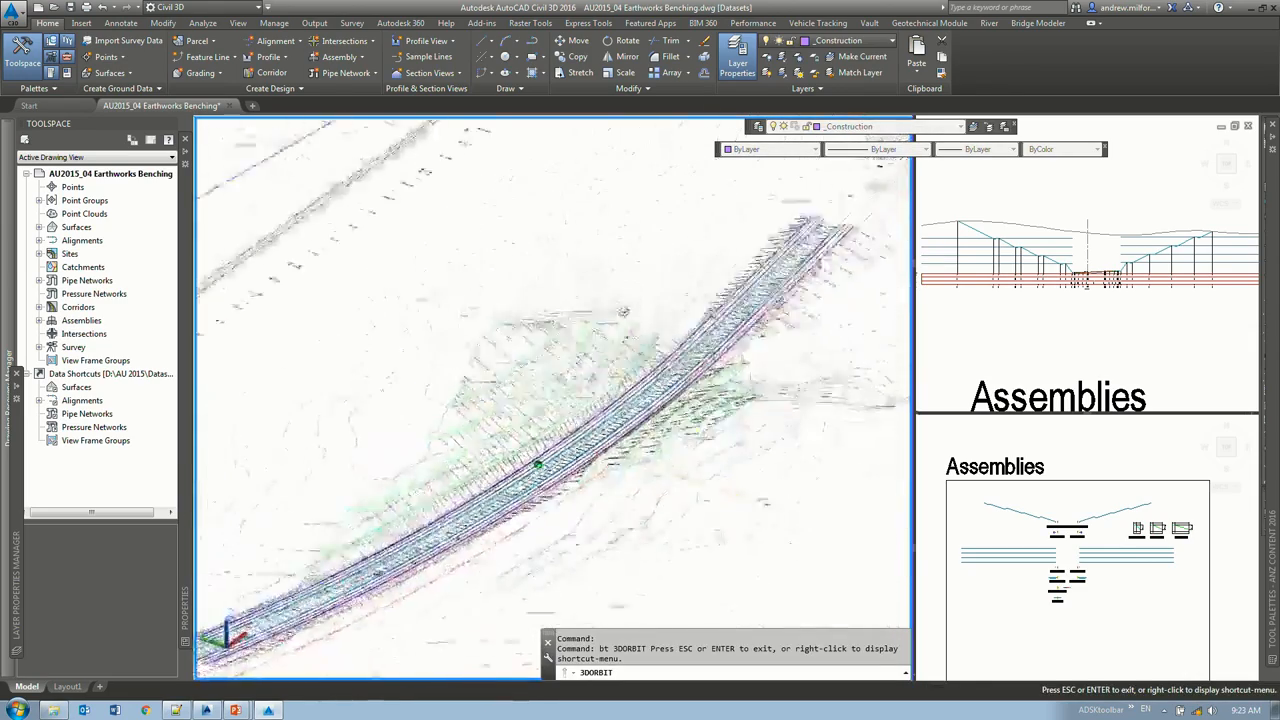
{"action": "scroll", "coordinate": [537, 460], "scroll_direction": "up", "scroll_amount": 3}
{"action": "left_click_drag", "start_coordinate": [432, 462], "coordinate": [680, 478]}
{"action": "scroll", "coordinate": [517, 466], "scroll_direction": "up", "scroll_amount": 4}
{"action": "scroll", "coordinate": [517, 466], "scroll_direction": "down", "scroll_amount": 4}
{"action": "scroll", "coordinate": [420, 506], "scroll_direction": "up", "scroll_amount": 4}
{"action": "middle_click_drag", "start_coordinate": [420, 506], "coordinate": [583, 152]}
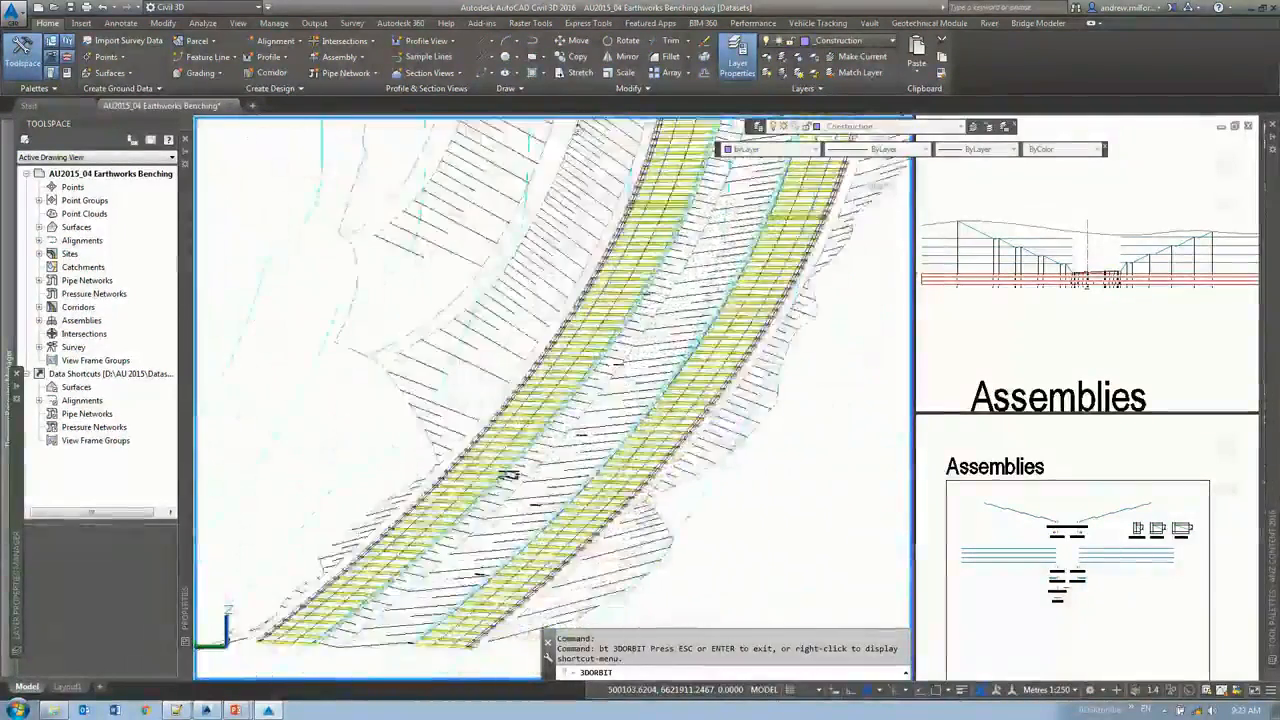
{"action": "scroll", "coordinate": [576, 216], "scroll_direction": "down", "scroll_amount": 1}
{"action": "mouse_move", "coordinate": [576, 216]}
{"action": "left_mouse_down"}
{"action": "mouse_move", "coordinate": [576, 189]}
{"action": "mouse_move", "coordinate": [589, 196]}
{"action": "left_mouse_up"}
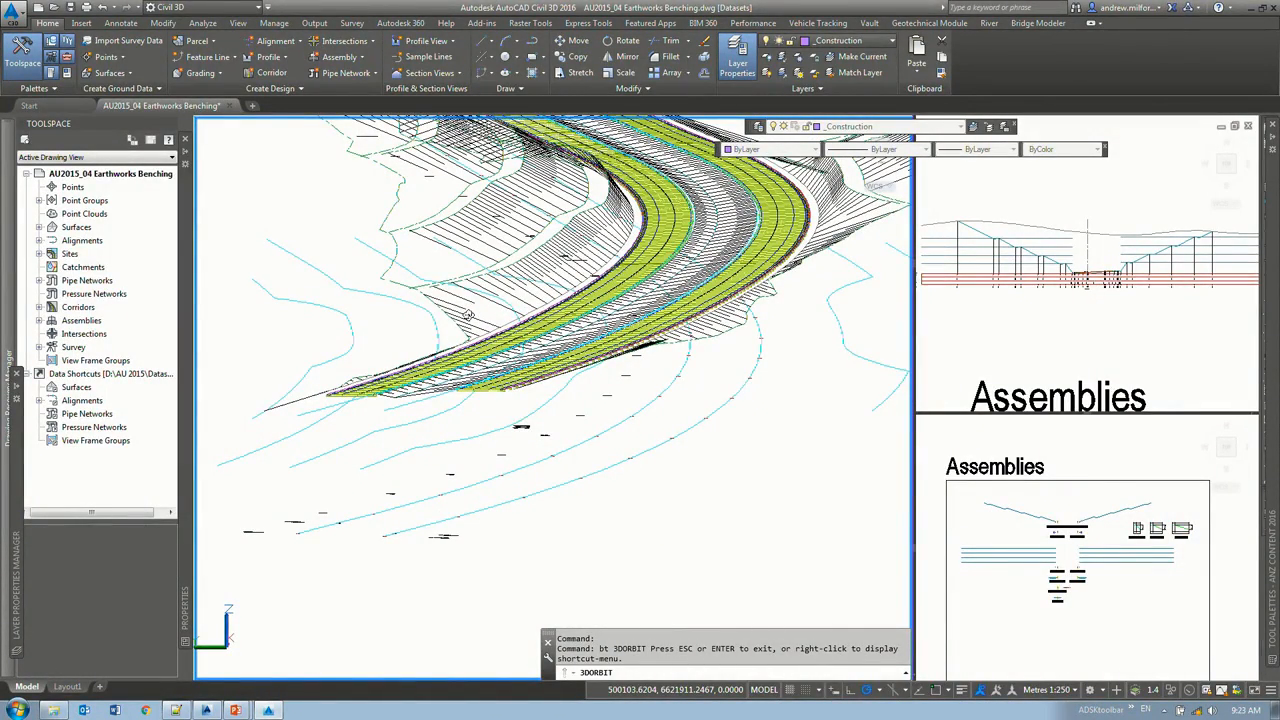
{"action": "left_click_drag", "start_coordinate": [666, 290], "coordinate": [672, 294]}
{"action": "middle_click_drag", "start_coordinate": [672, 294], "coordinate": [708, 519]}
{"action": "scroll", "coordinate": [708, 519], "scroll_direction": "up", "scroll_amount": 1}
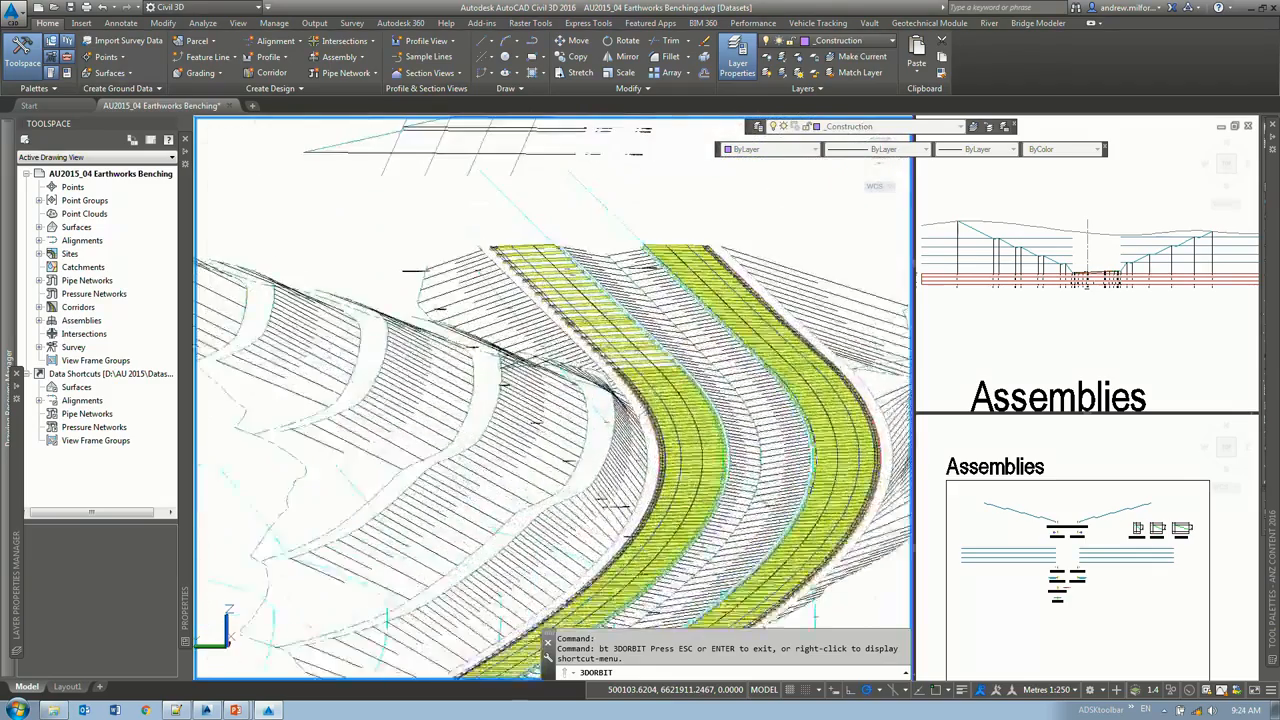
{"action": "left_click_drag", "start_coordinate": [790, 504], "coordinate": [480, 388]}
{"action": "right_click", "coordinate": [482, 390]}
{"action": "left_click", "coordinate": [498, 394]}
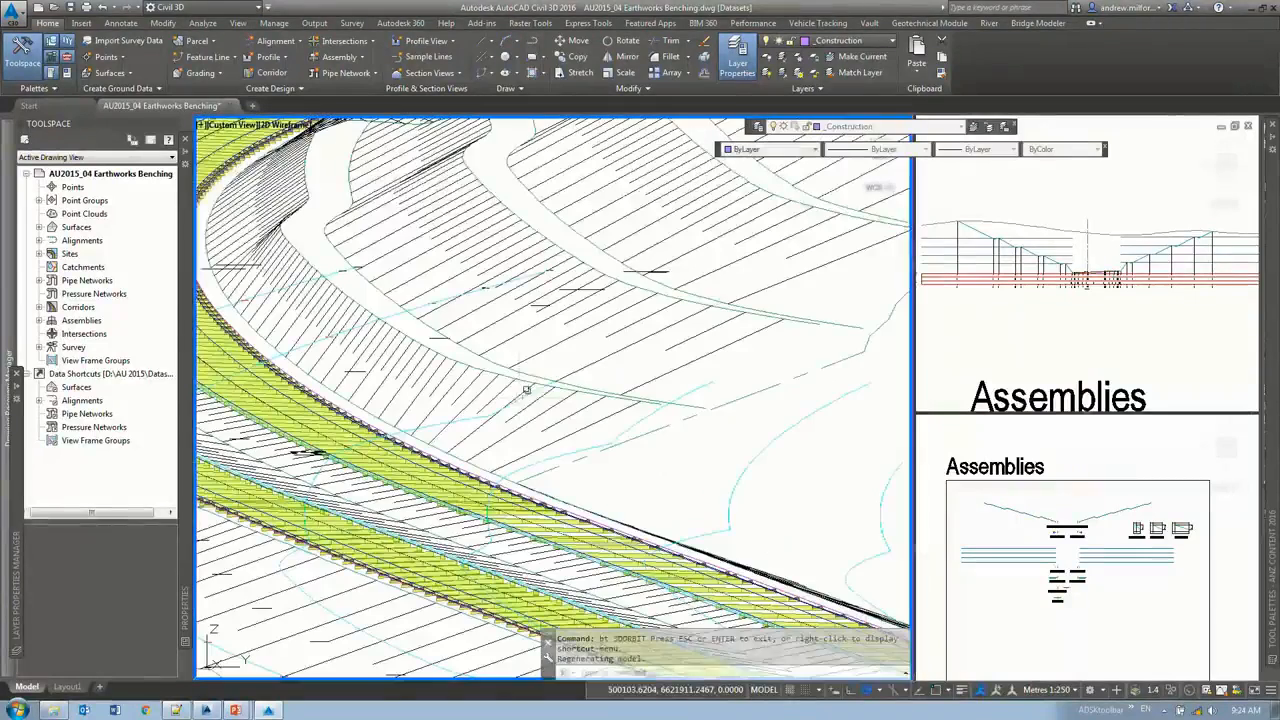
Step: Return the model viewport to the plan view of the current UCS
{"action": "type", "text": "plan"}
{"action": "key", "text": "Return"}
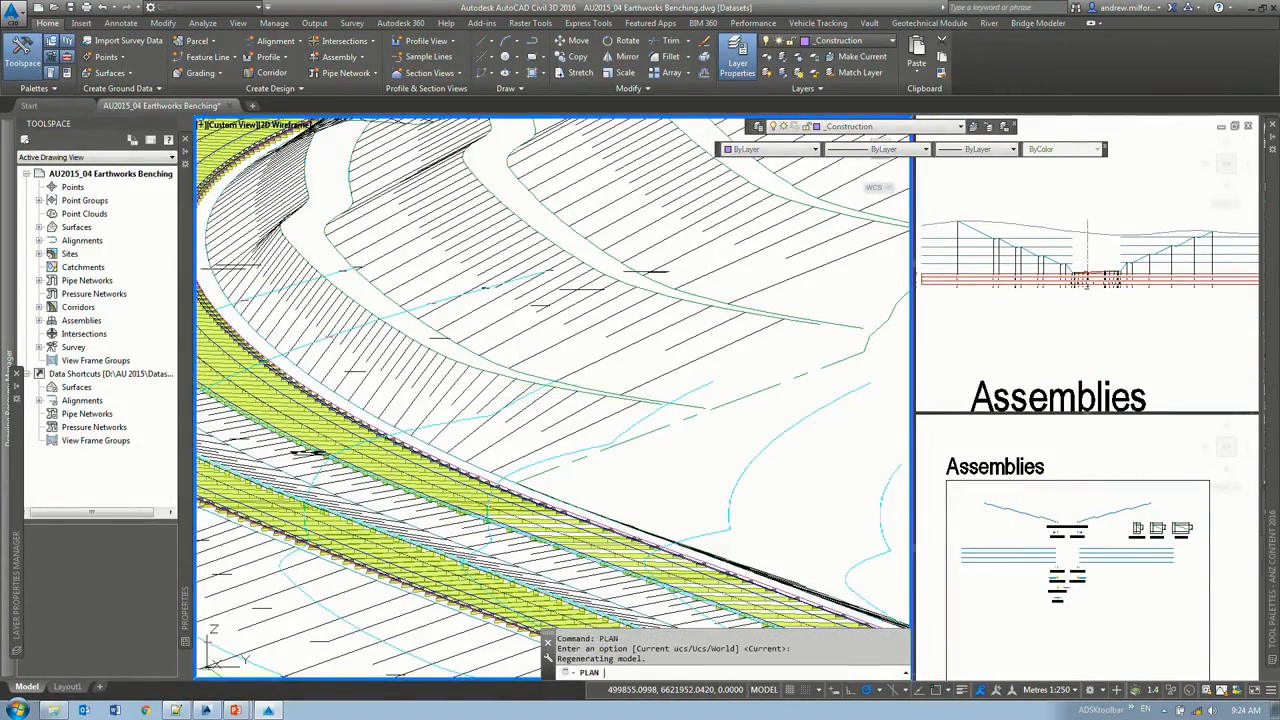
{"action": "key", "text": "Return"}
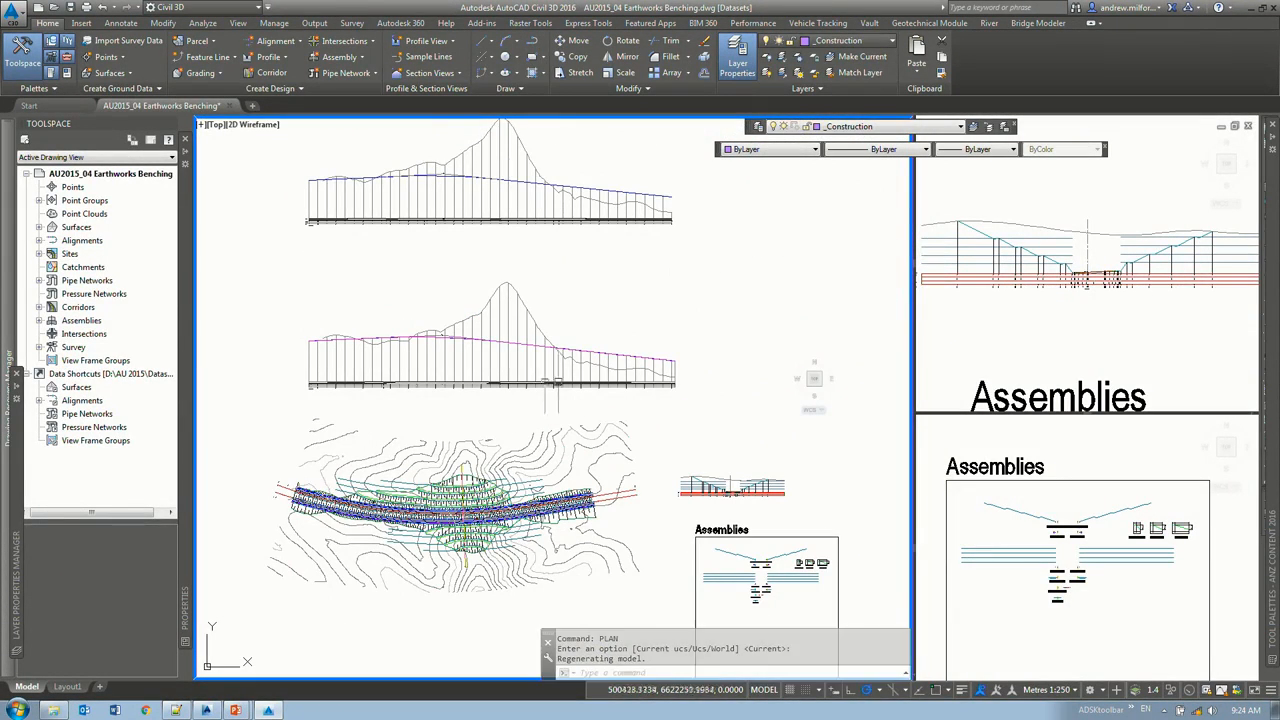
Step: Stretch the offset alignment of the bench nearest the carriageway on the upper side of the road outward, then clear the selection
{"action": "scroll", "coordinate": [520, 485], "scroll_direction": "up", "scroll_amount": 4}
{"action": "mouse_move", "coordinate": [516, 491]}
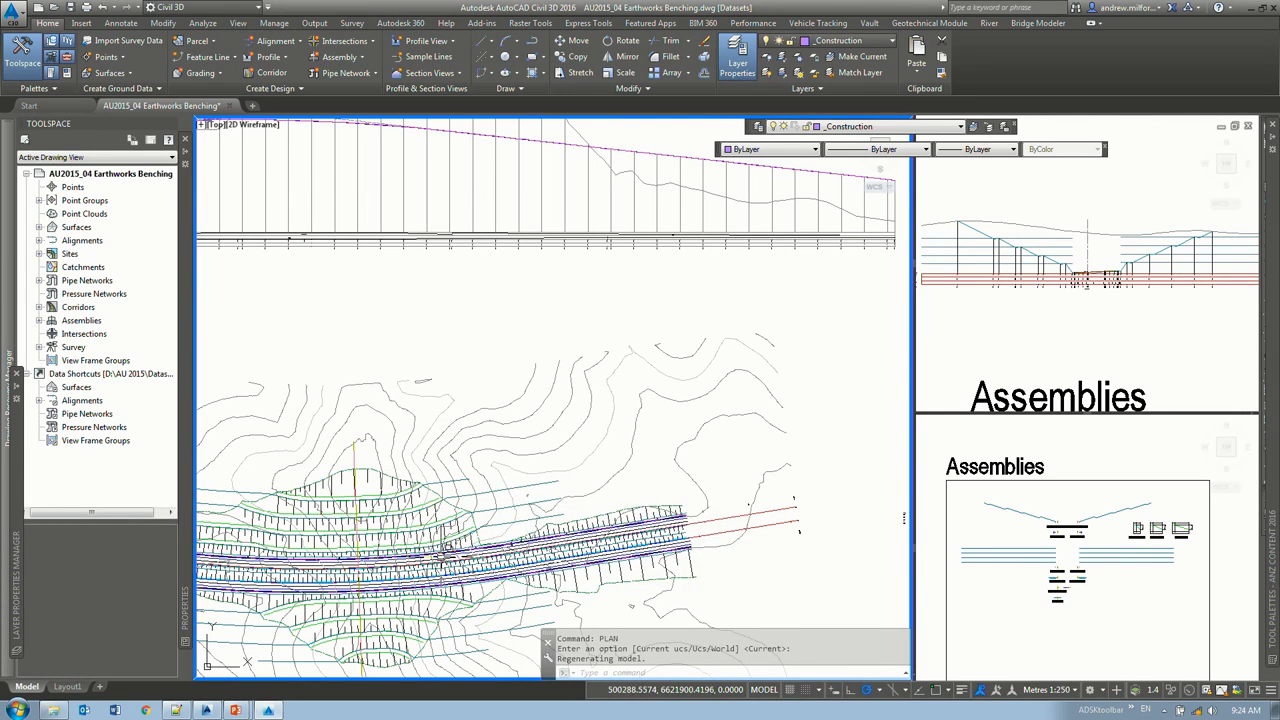
{"action": "scroll", "coordinate": [432, 549], "scroll_direction": "up", "scroll_amount": 4}
{"action": "left_click", "coordinate": [460, 540]}
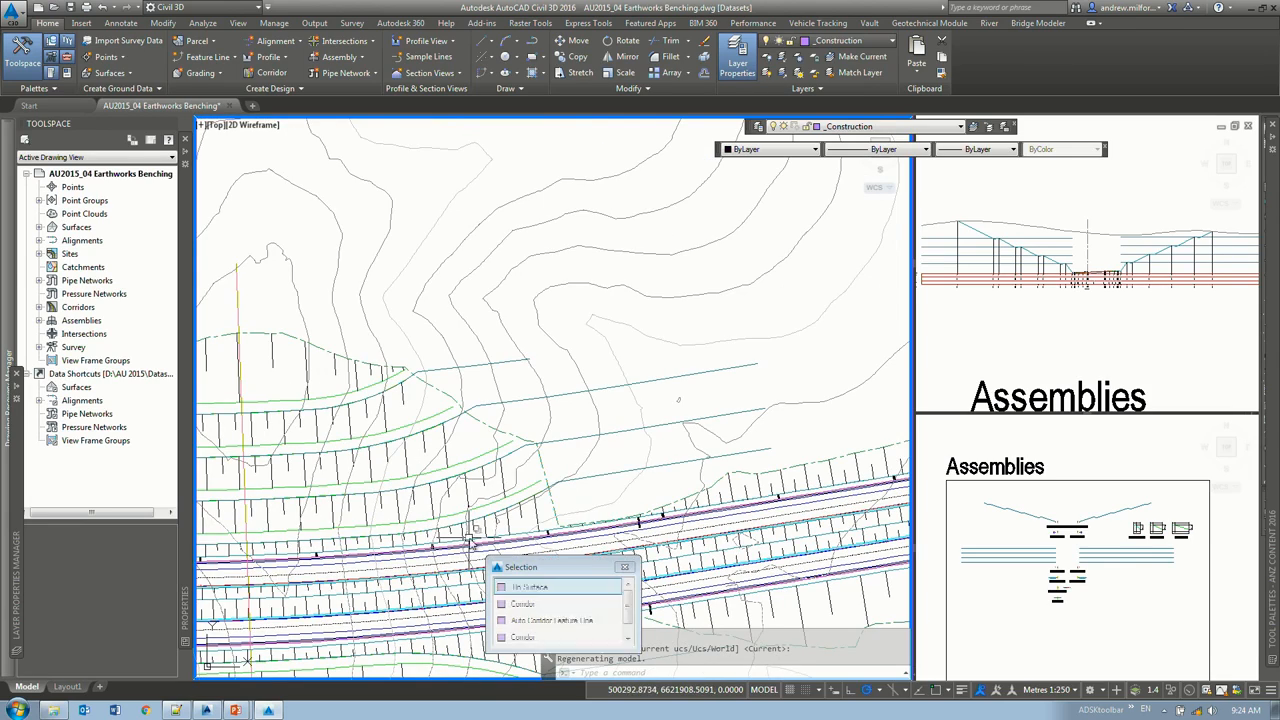
{"action": "key", "text": "Escape"}
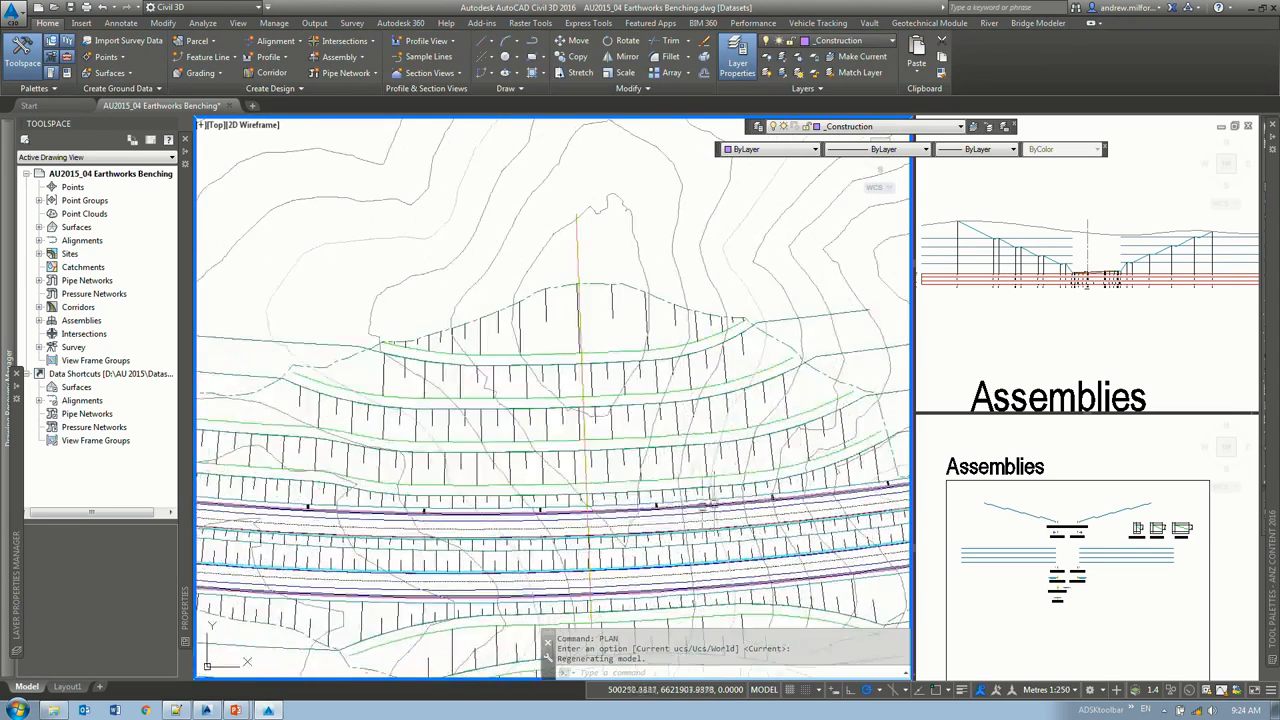
{"action": "left_click", "coordinate": [590, 496]}
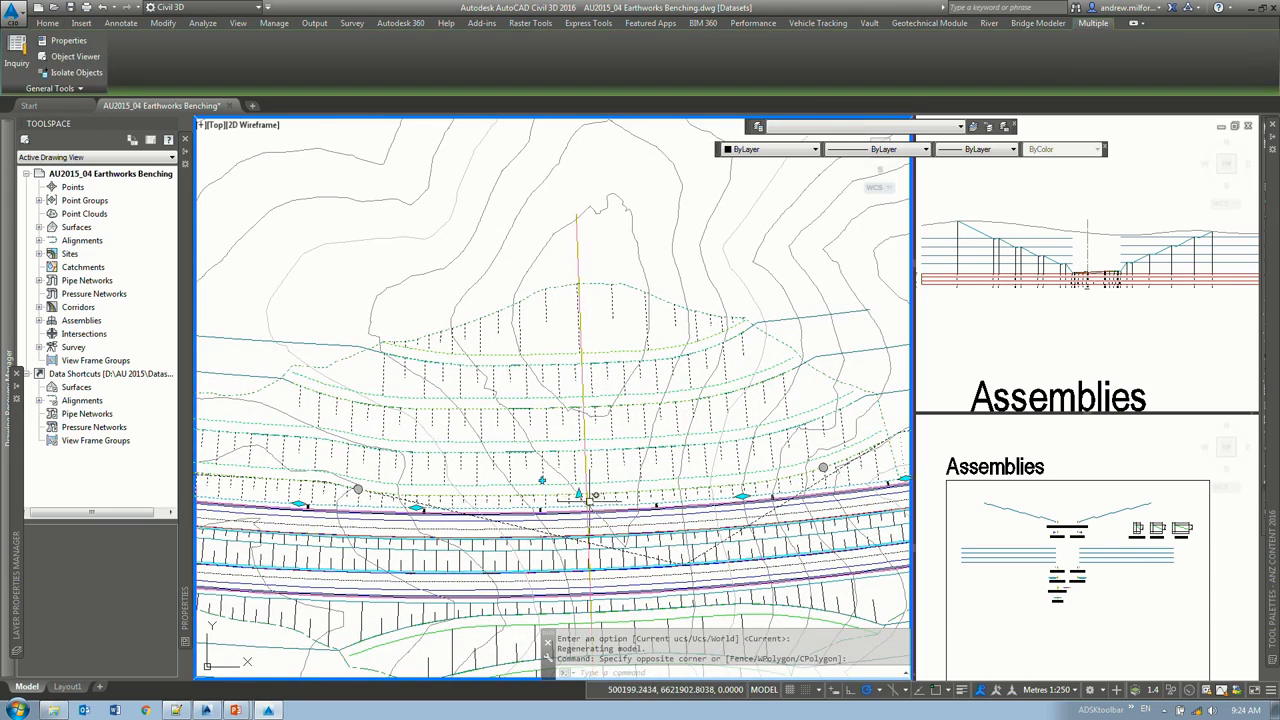
{"action": "left_click", "coordinate": [577, 495]}
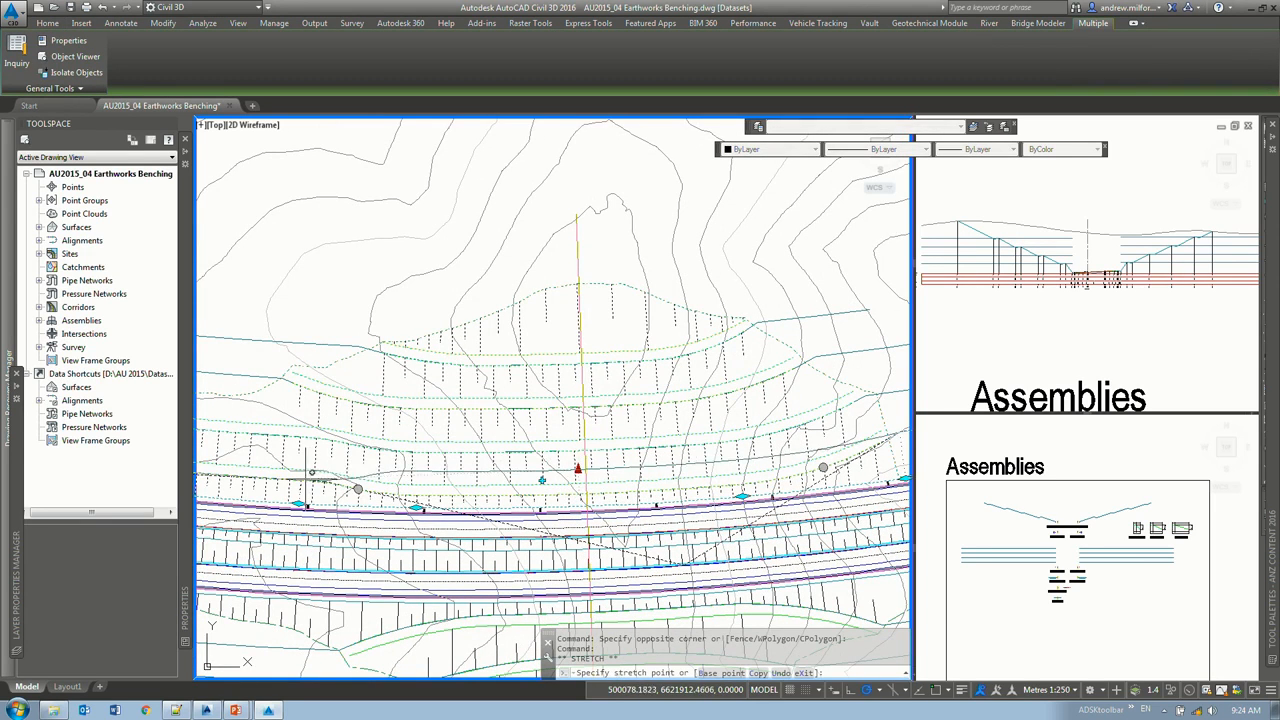
{"action": "scroll", "coordinate": [306, 480], "scroll_direction": "up", "scroll_amount": 1}
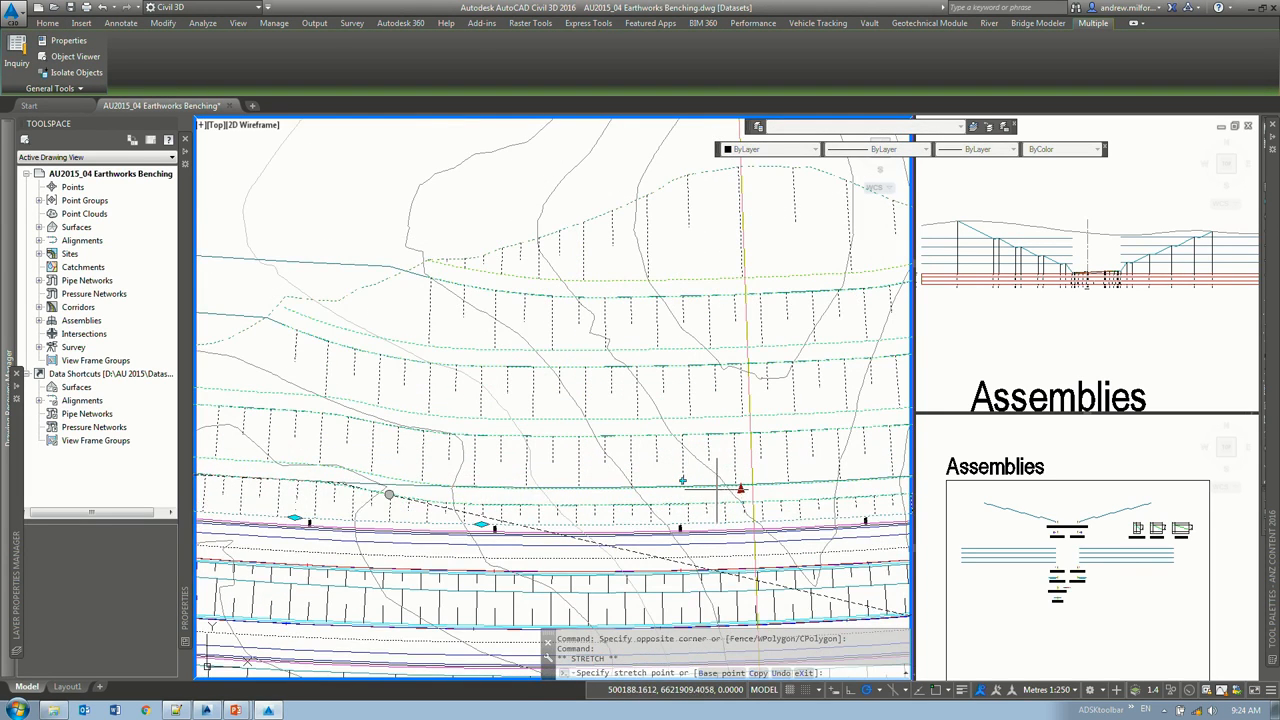
{"action": "left_click", "coordinate": [740, 488]}
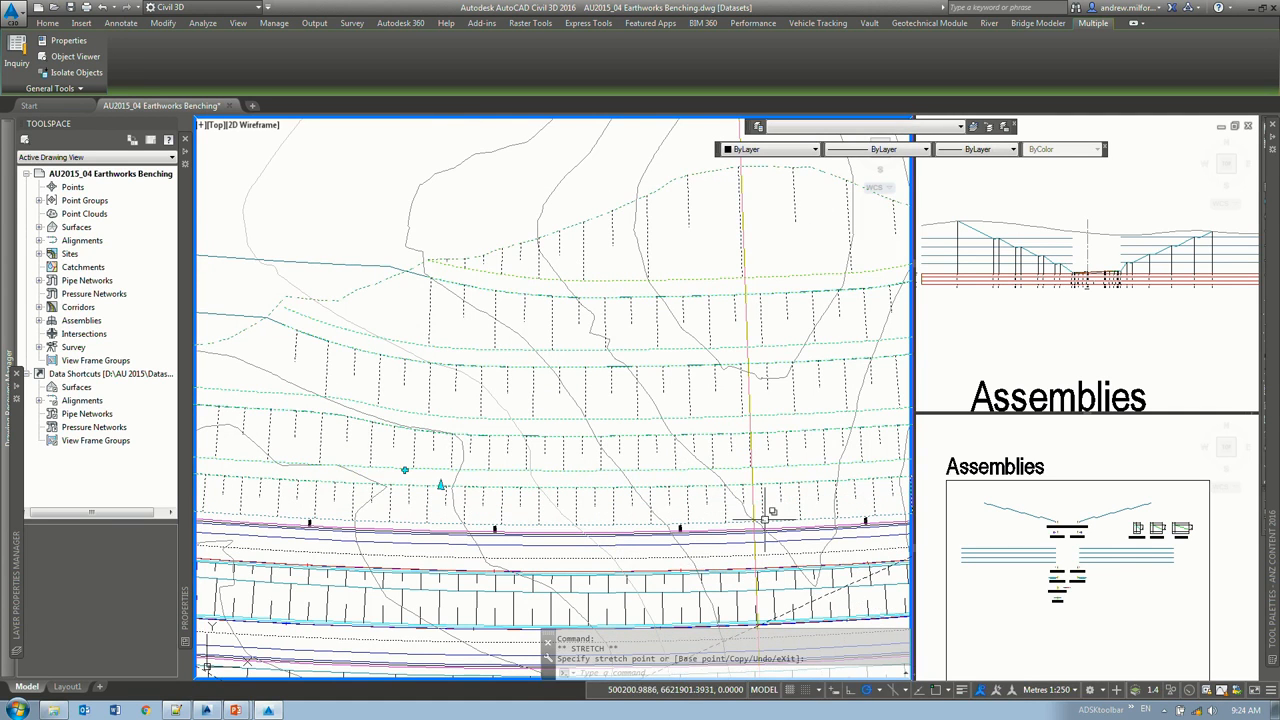
{"action": "key", "text": "Escape"}
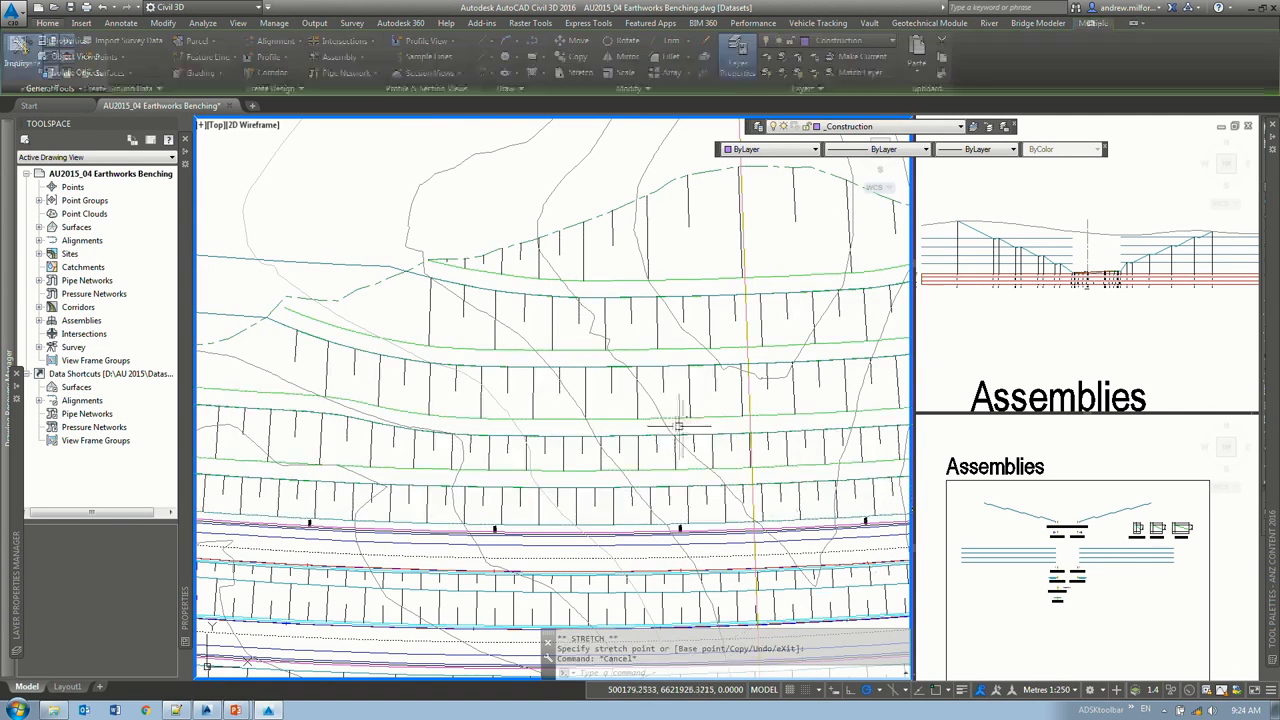
Step: Stretch the Offset LHS 14m Bench alignment outward by about 4.5 m and the next bench alignment beyond it by about 2.5 m
{"action": "left_click", "coordinate": [680, 434]}
{"action": "left_click", "coordinate": [717, 434]}
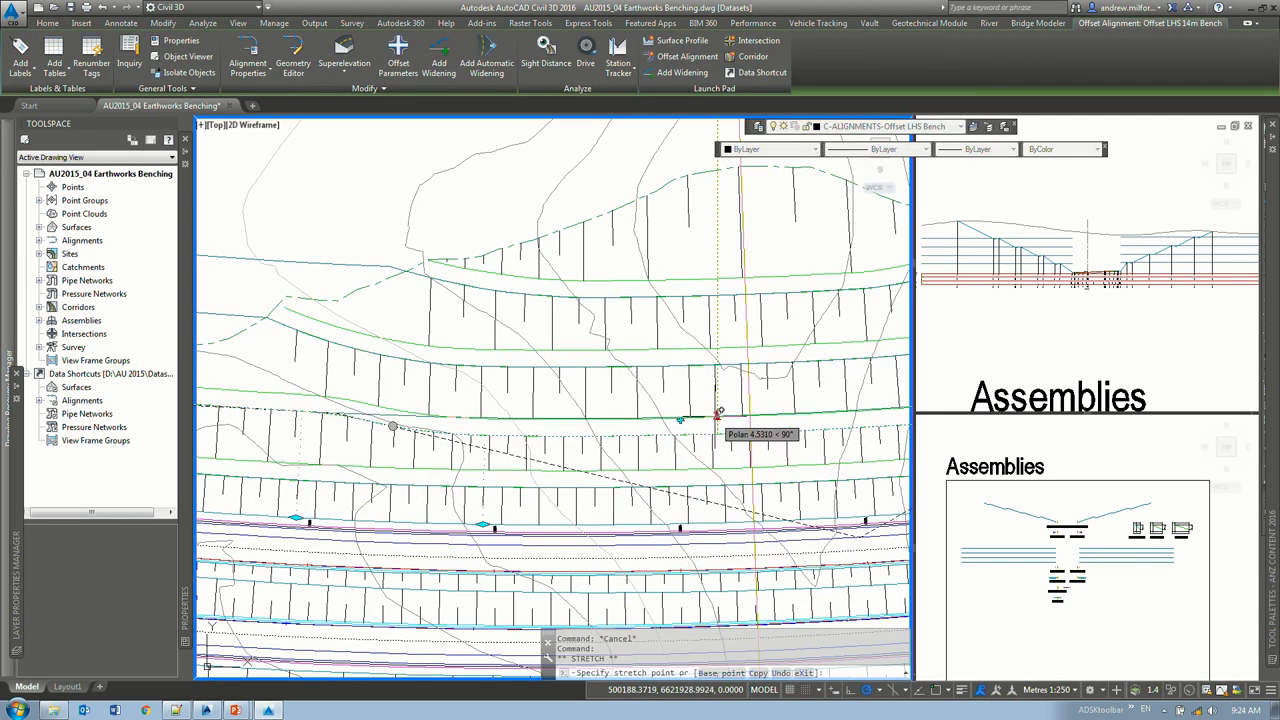
{"action": "left_click", "coordinate": [717, 415]}
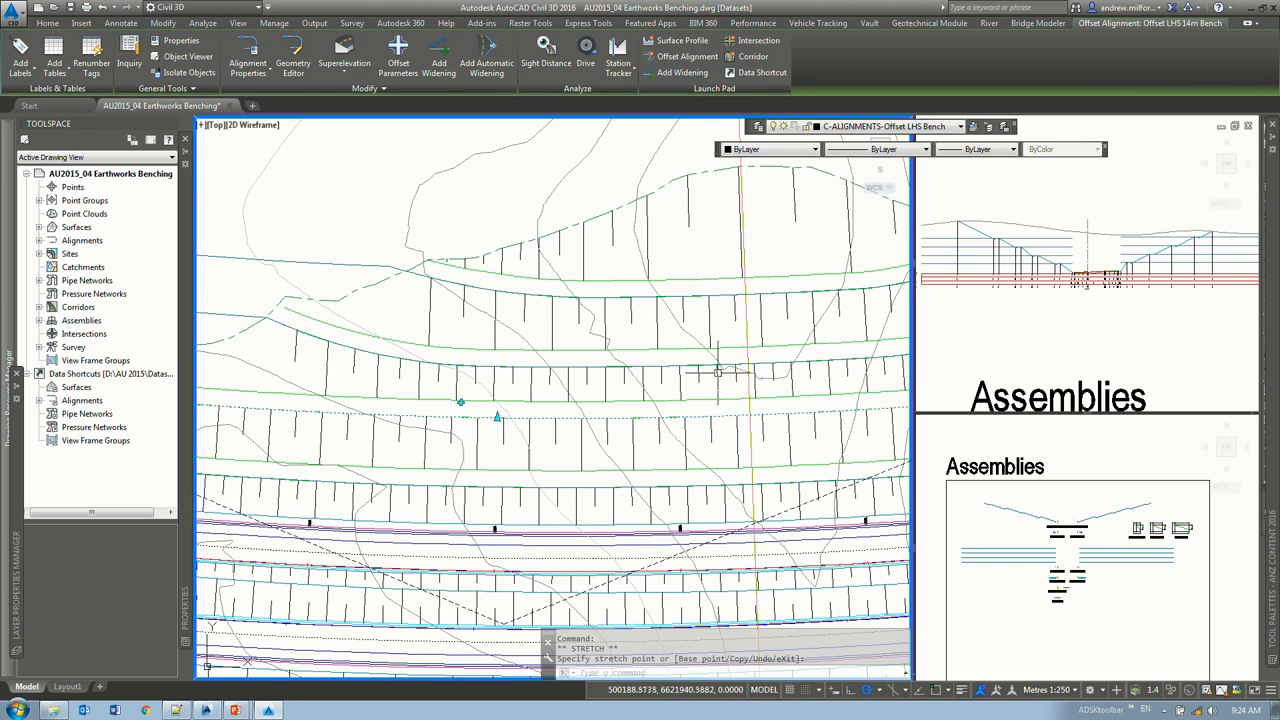
{"action": "left_click", "coordinate": [712, 362]}
{"action": "left_click", "coordinate": [678, 362]}
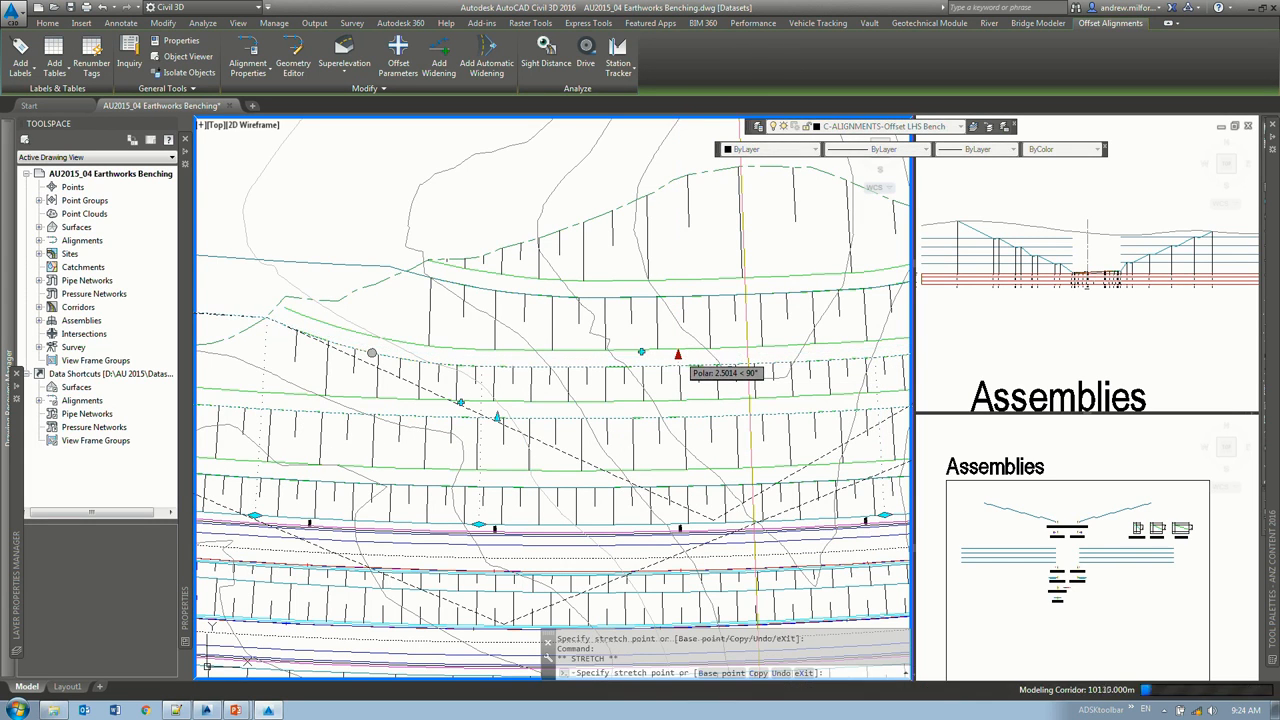
{"action": "left_click", "coordinate": [678, 356]}
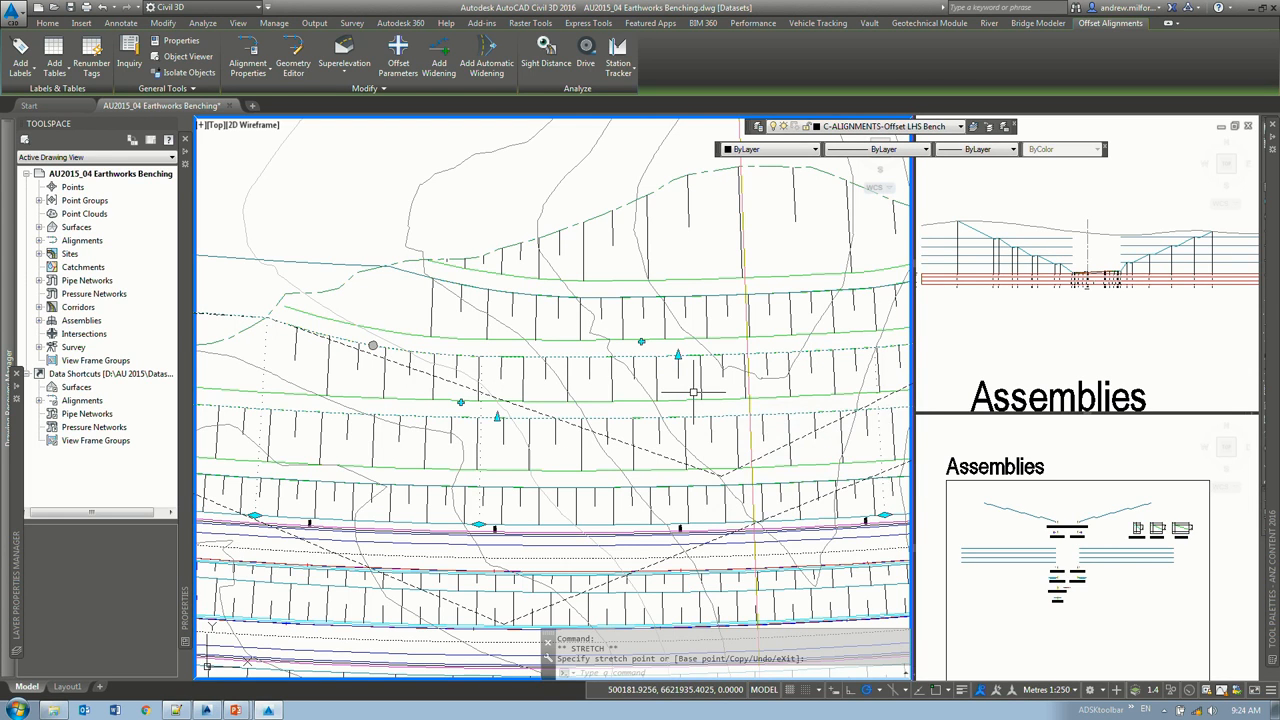
Step: Switch to the PowerPoint slide show and advance past the final pasted corridor slide to the AU session feedback slide
{"action": "key", "text": "alt+Tab"}
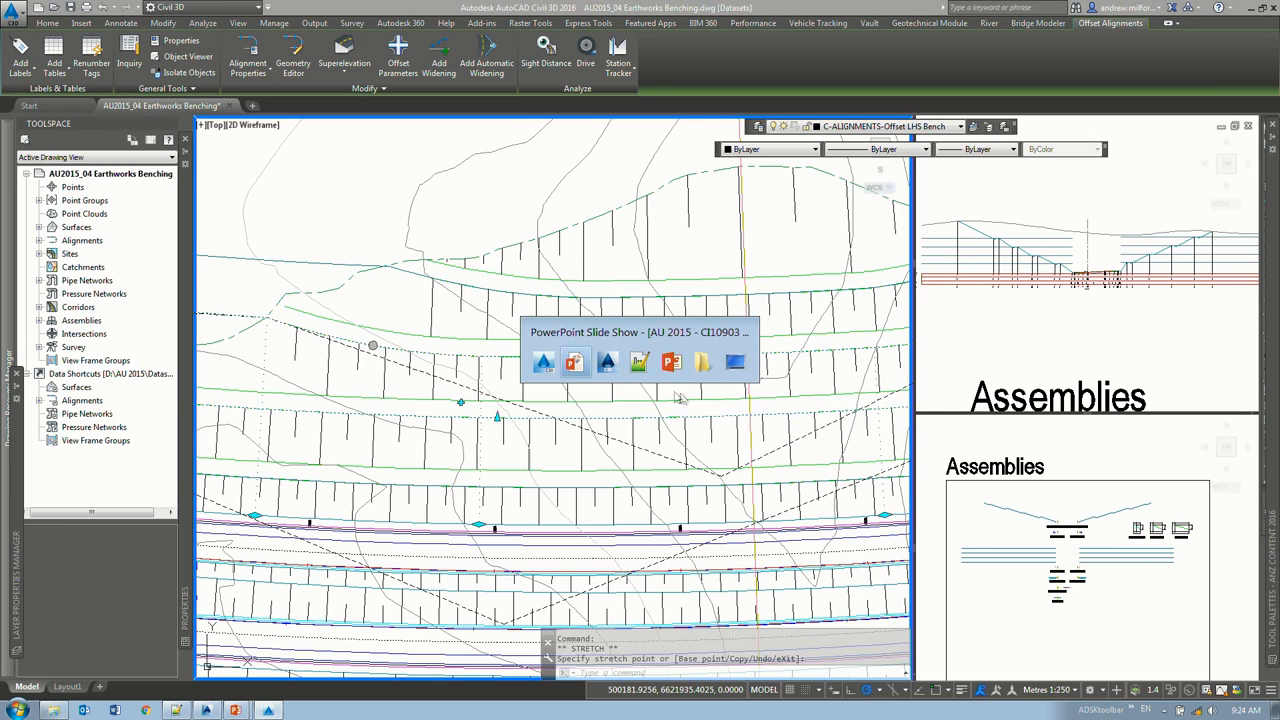
{"action": "left_click", "coordinate": [574, 364]}
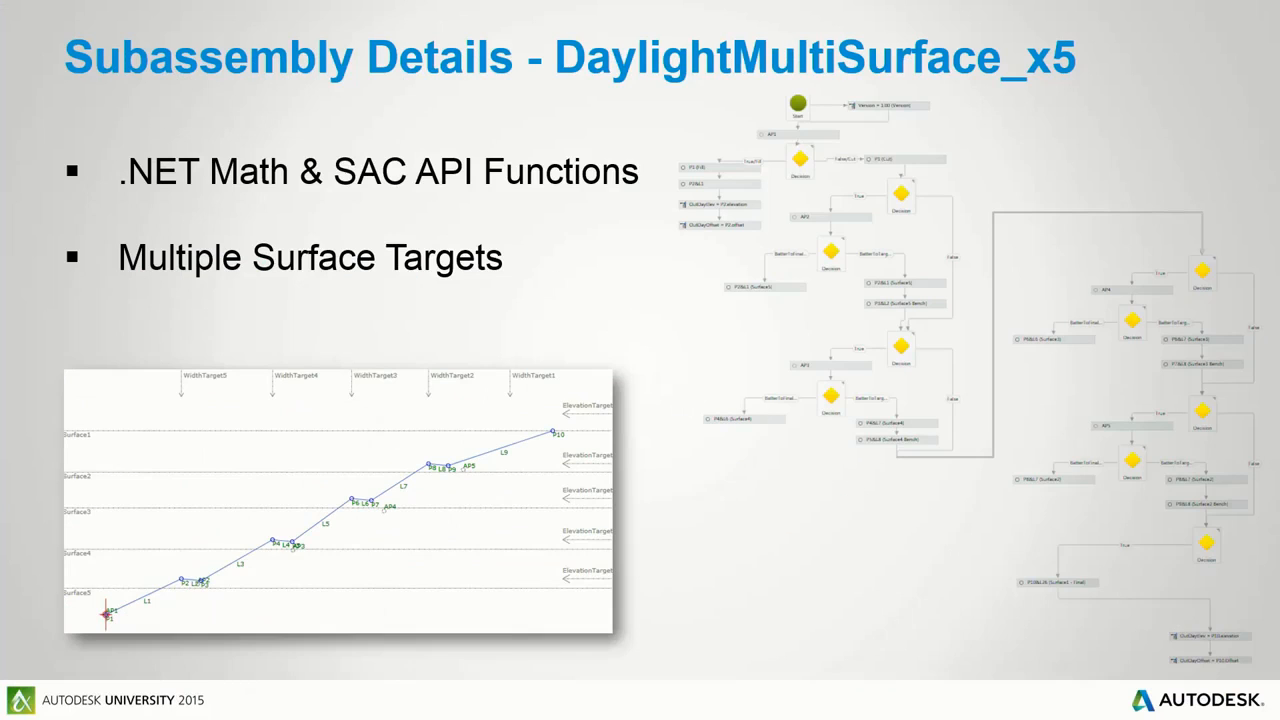
{"action": "key", "text": "Right"}
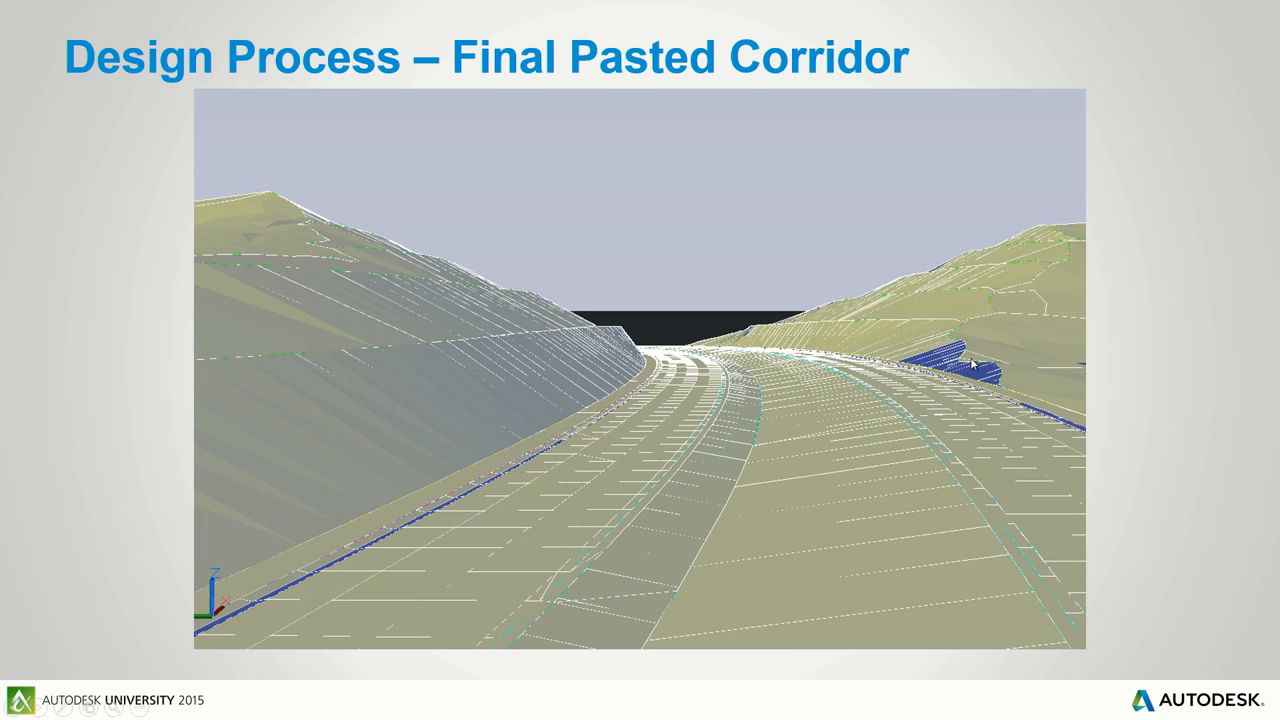
{"action": "key", "text": "Right"}
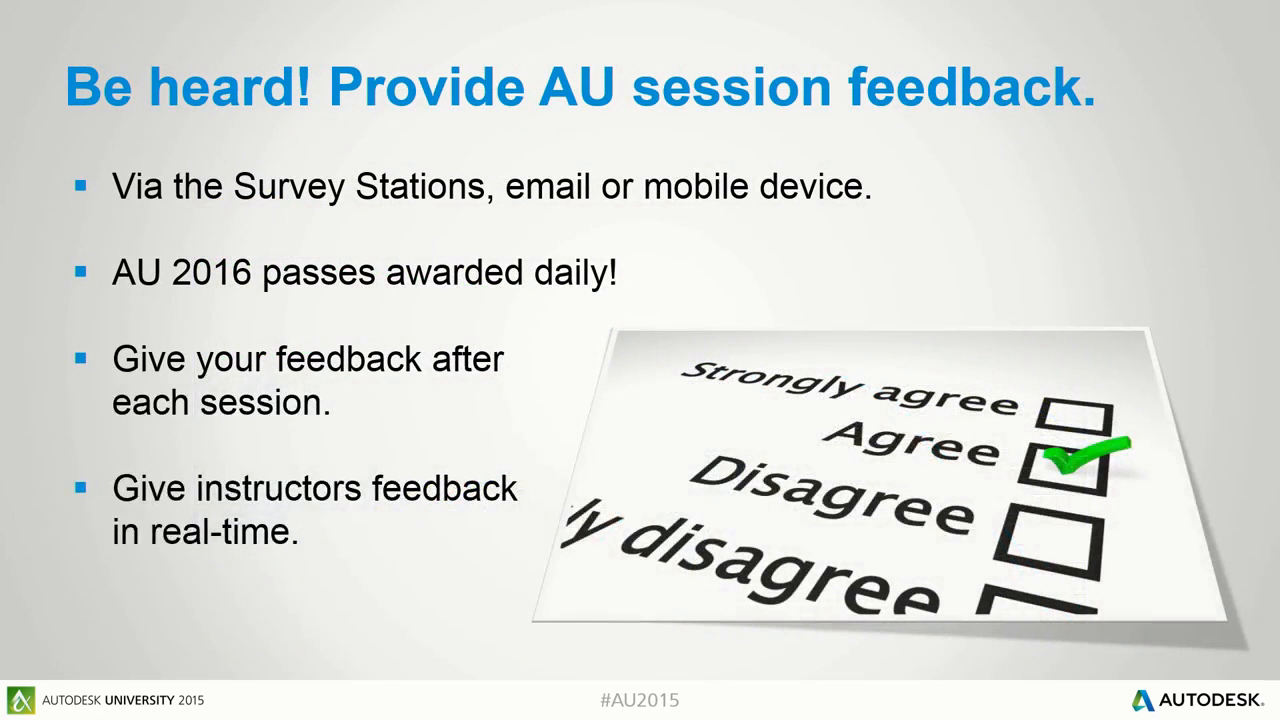